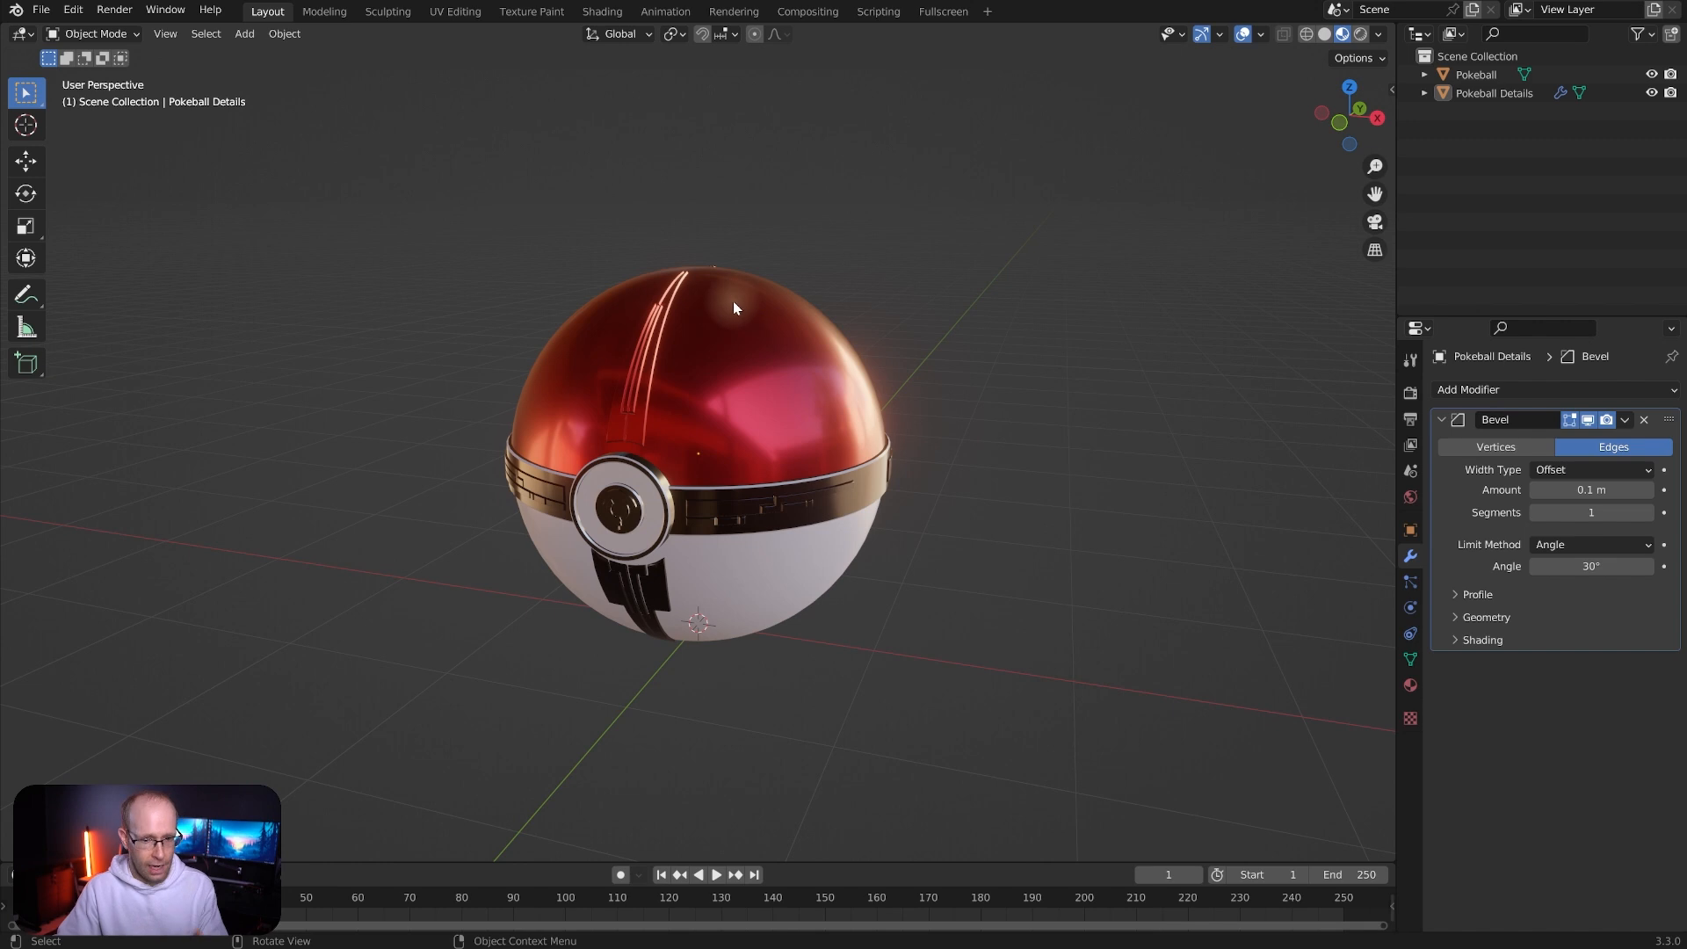
Inspect the model's two parts by selecting the Pokeball object and the Pokeball Details object in turn
middle_drag(735, 302, 825, 409)
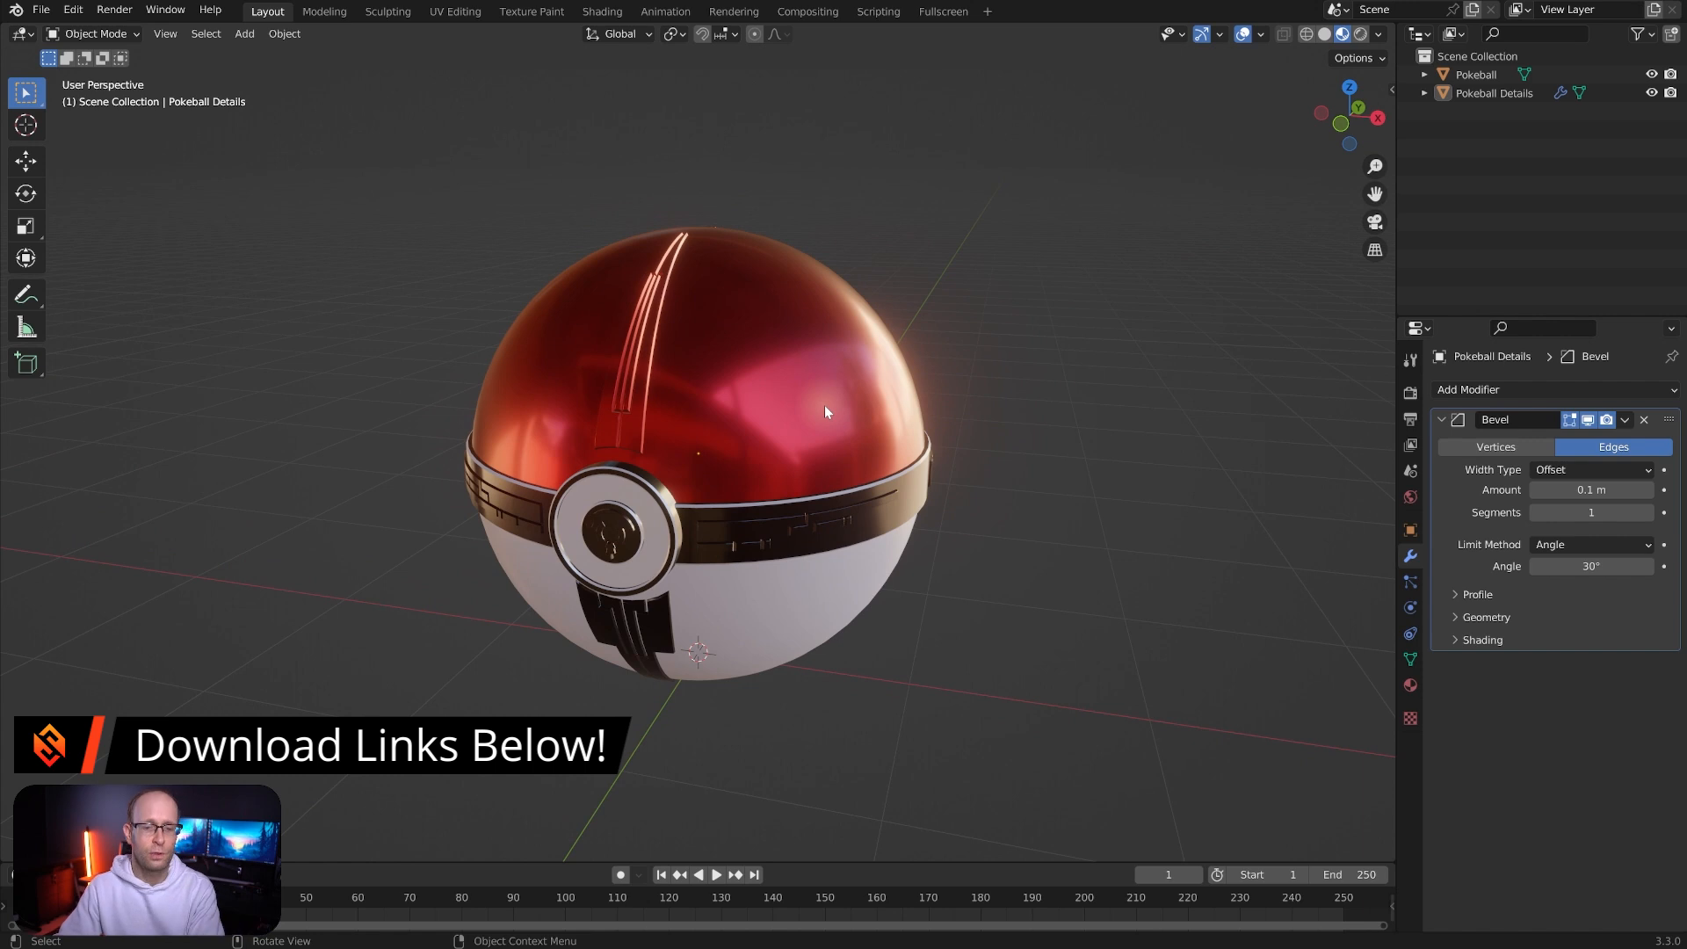
middle_drag(801, 396, 805, 387)
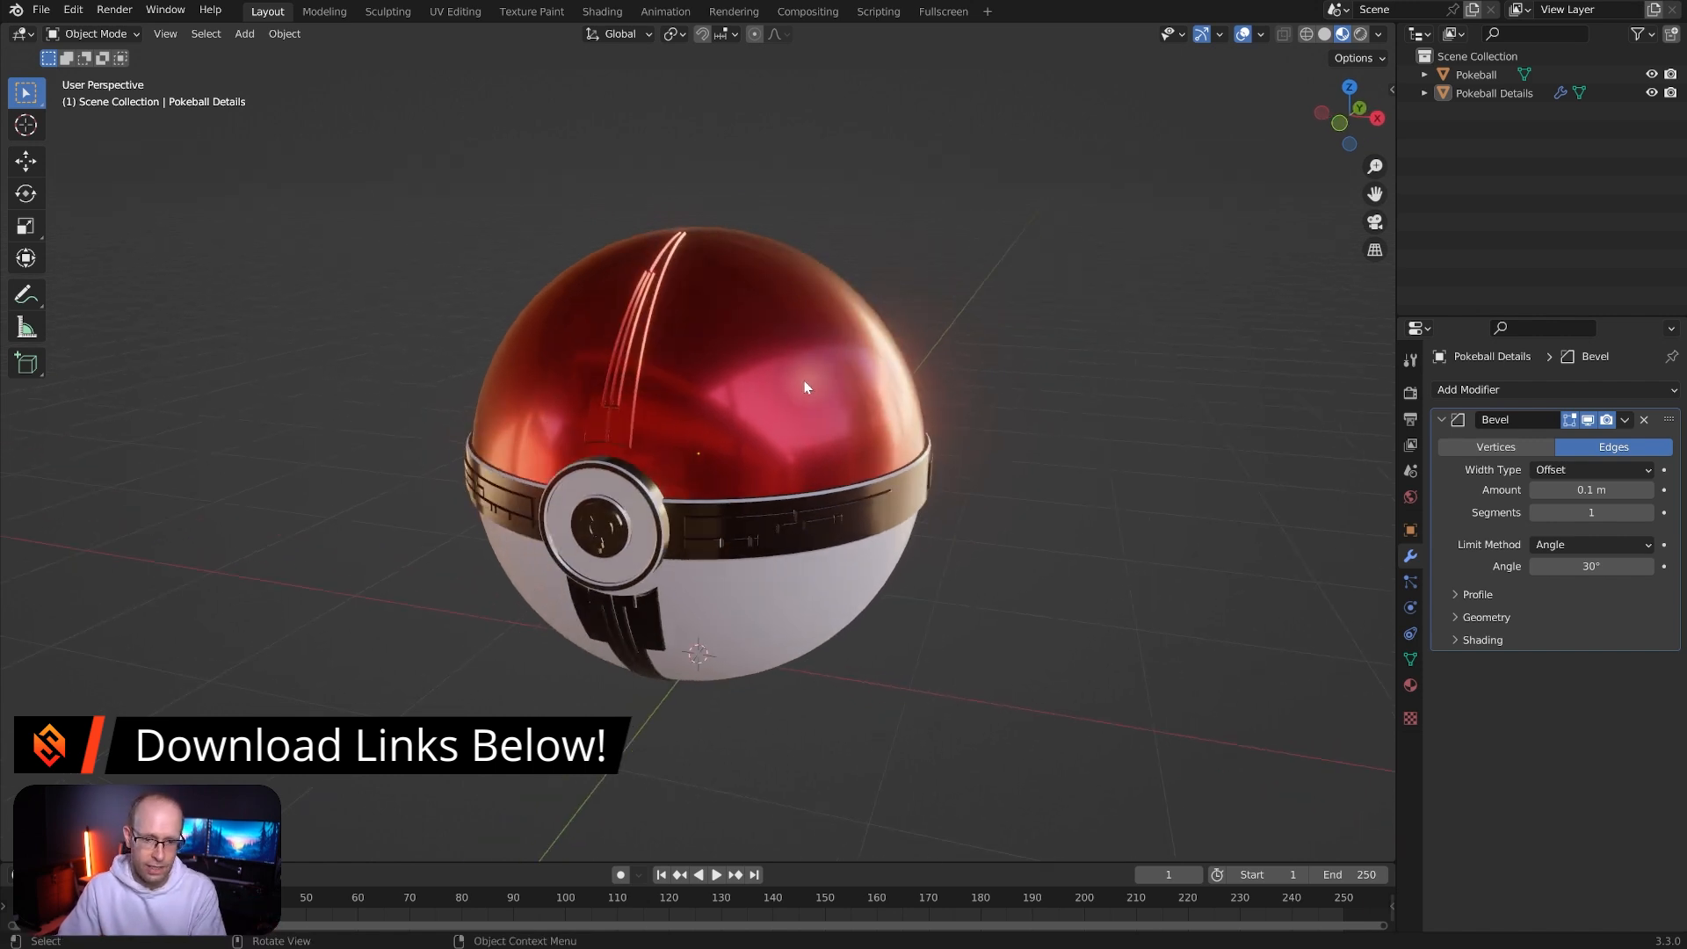
middle_drag(909, 335, 713, 457)
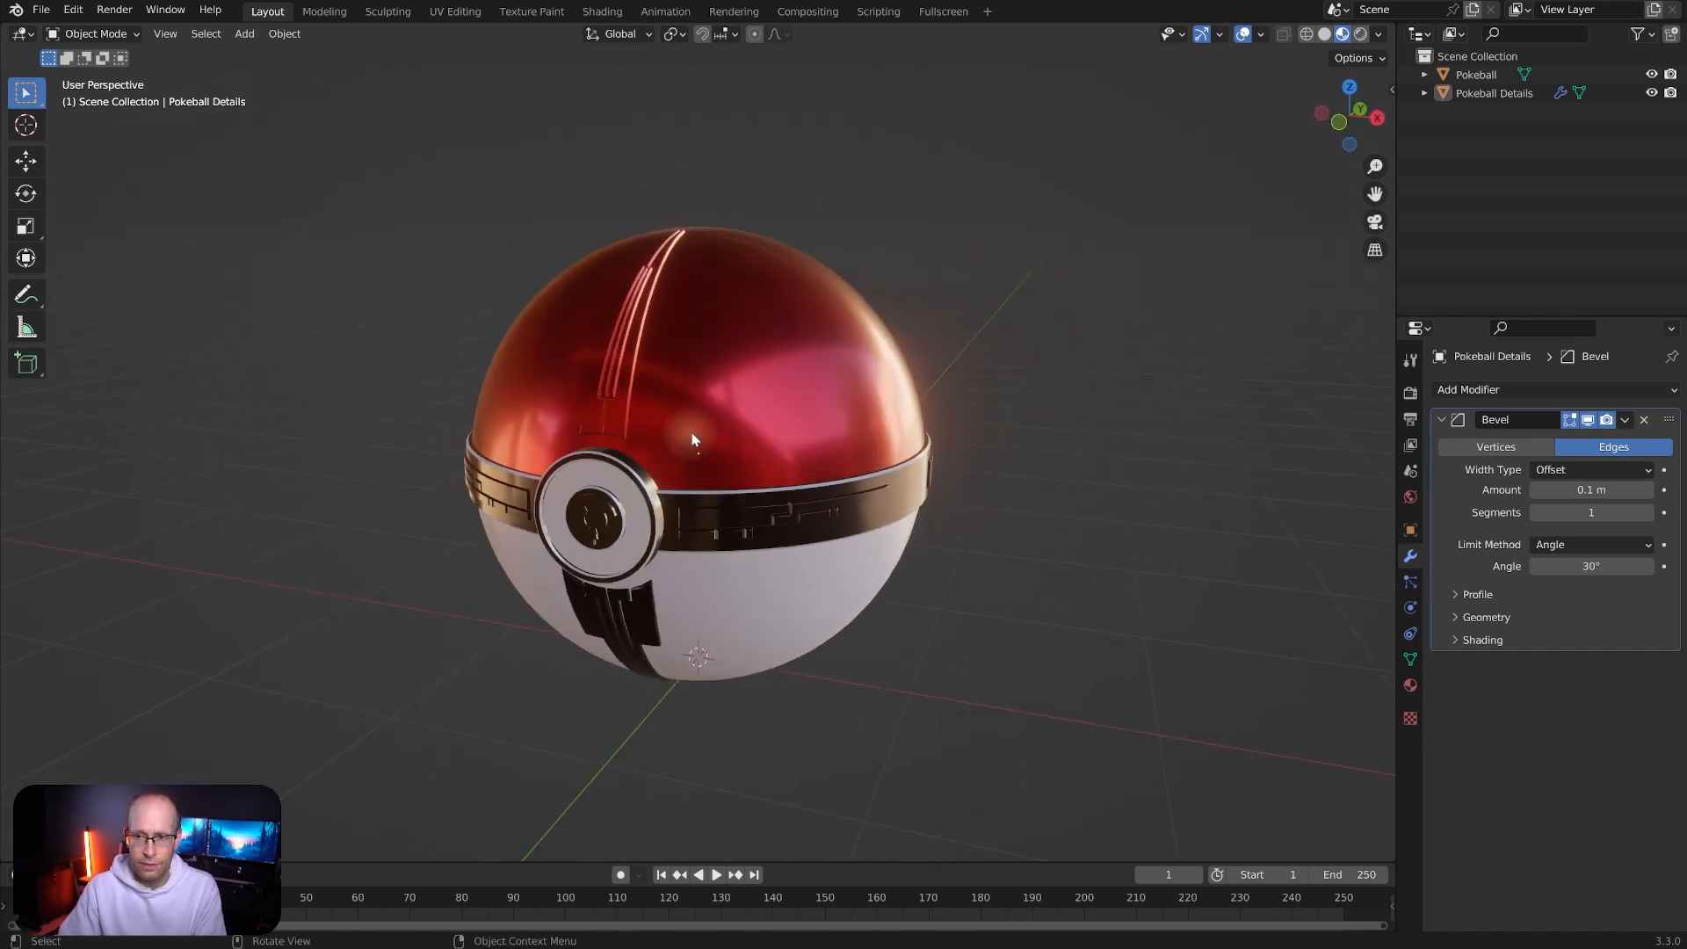
click(1467, 76)
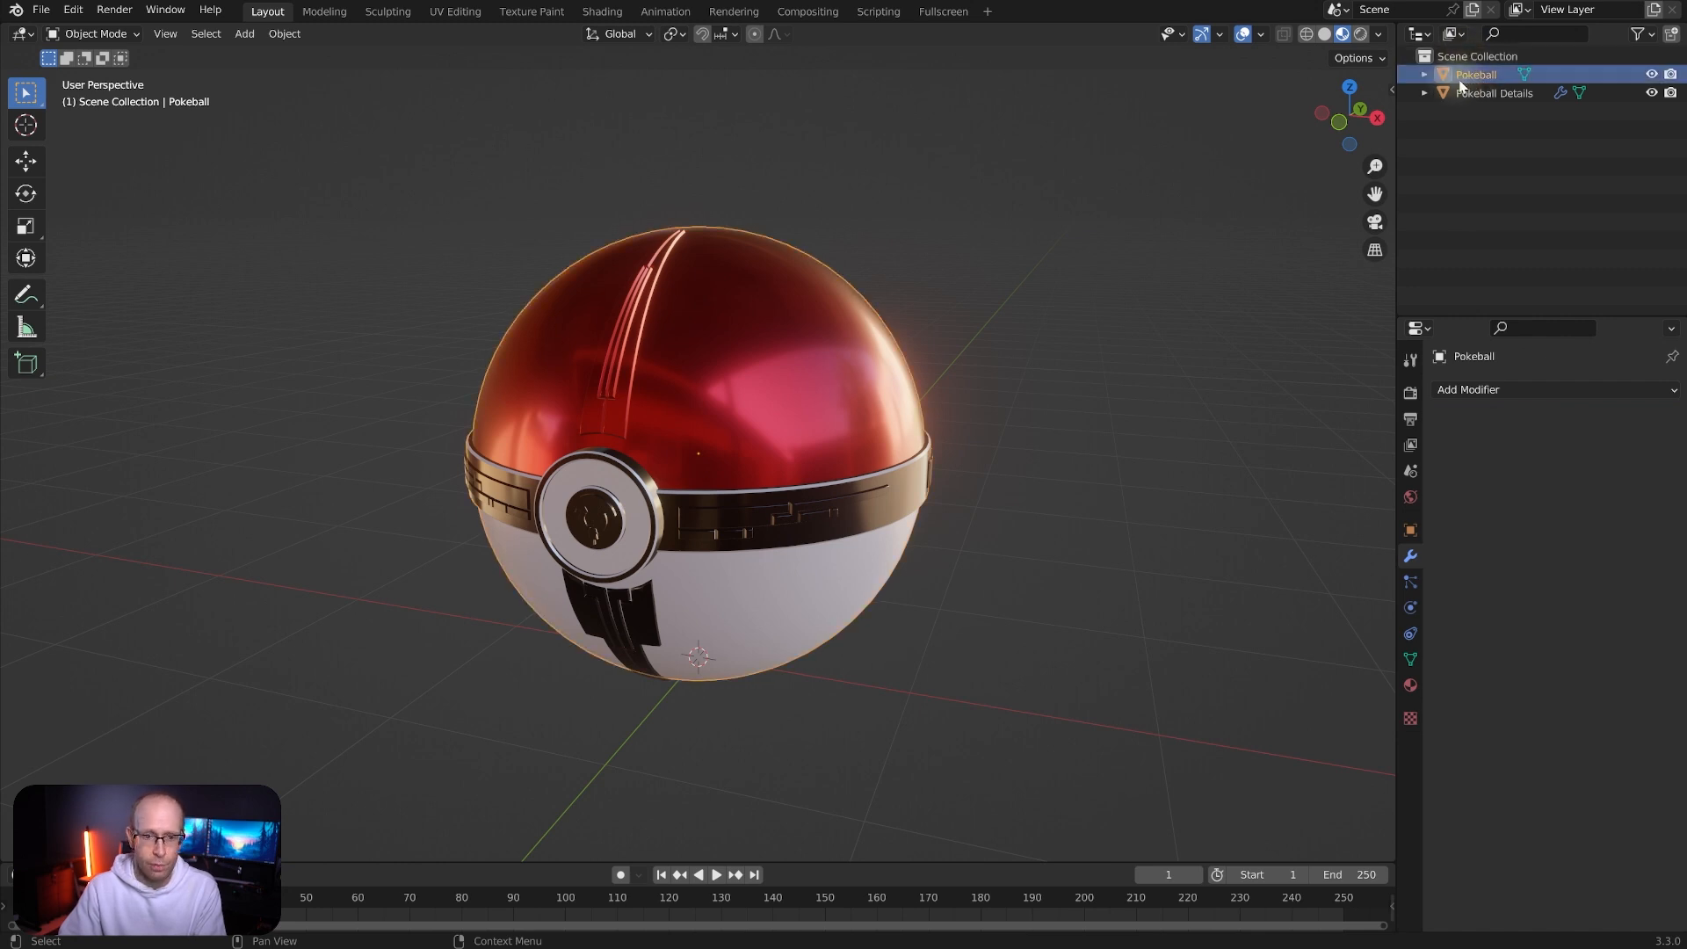
click(1473, 93)
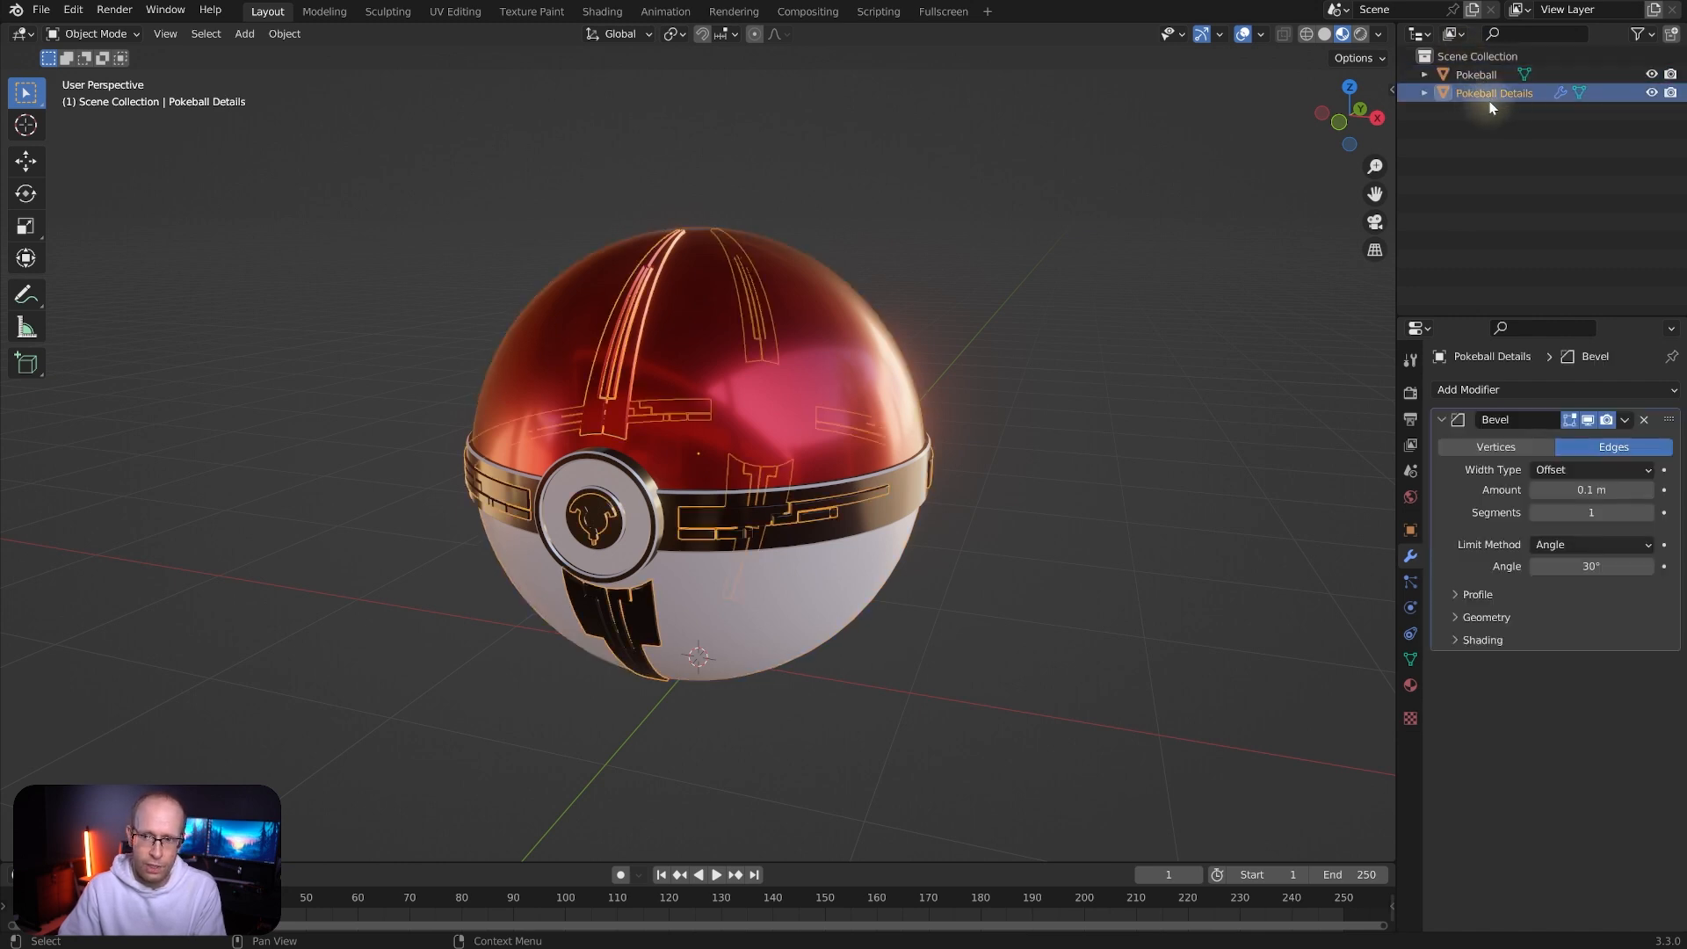
Toggle the visibility of the Pokeball Details object to compare the model with and without it, leaving it hidden
click(1652, 93)
click(1652, 93)
click(1652, 93)
click(1652, 93)
middle_drag(580, 295, 767, 396)
scroll(756, 399, down, 2)
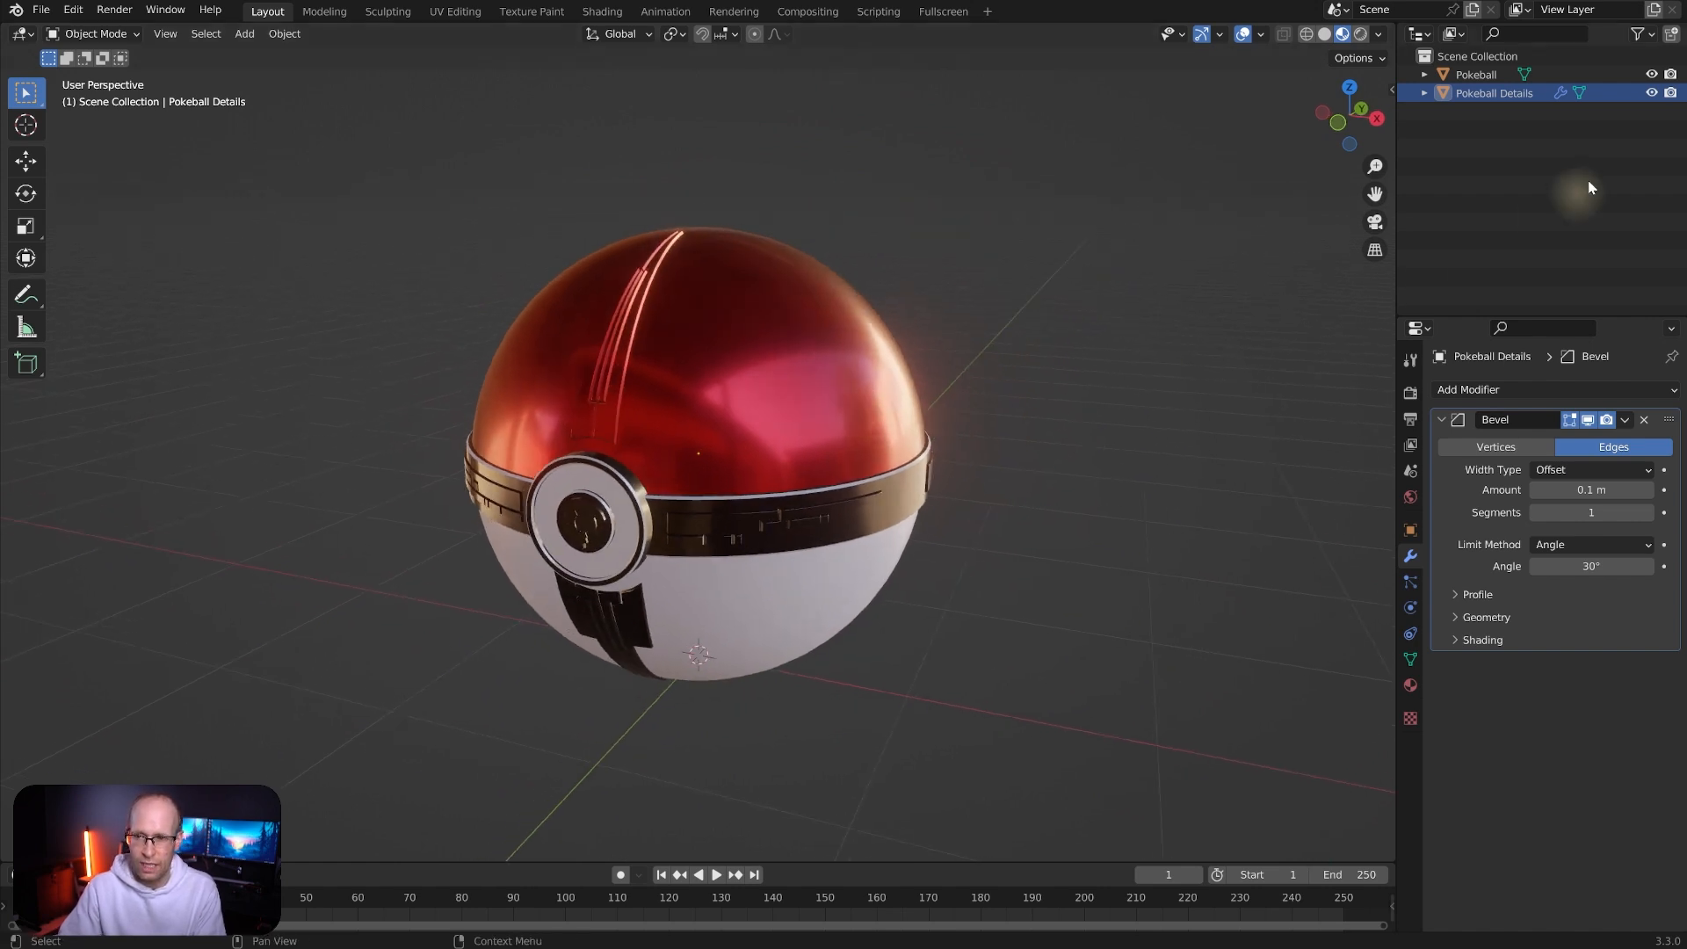
click(1653, 93)
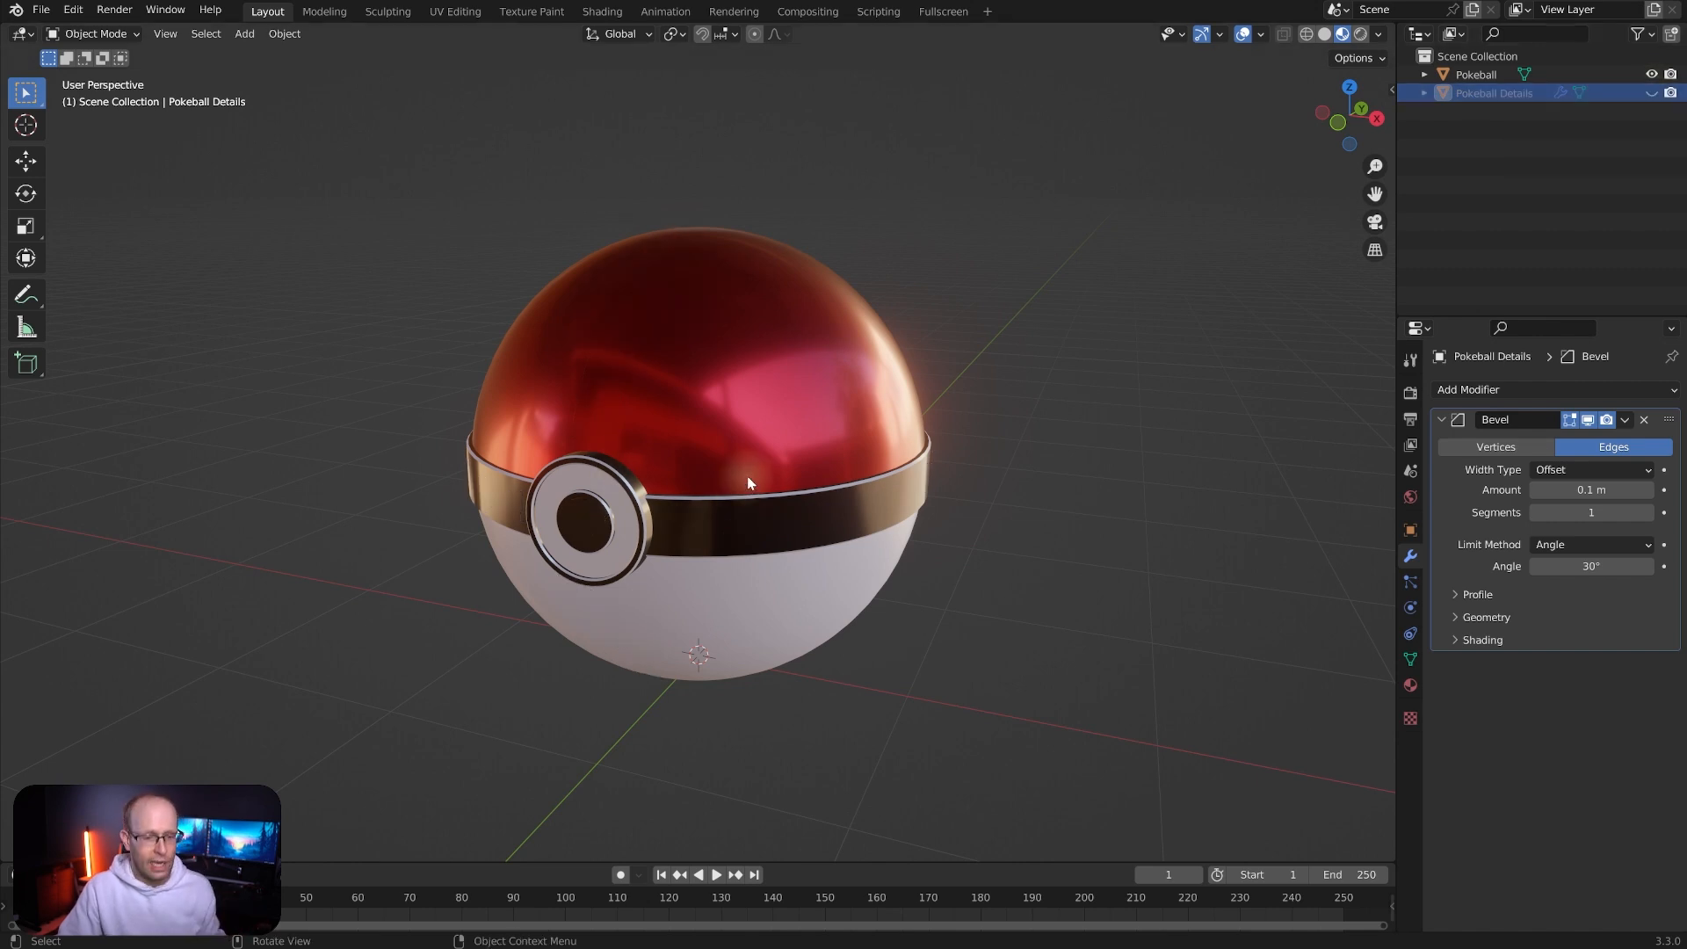
middle_drag(660, 409, 719, 482)
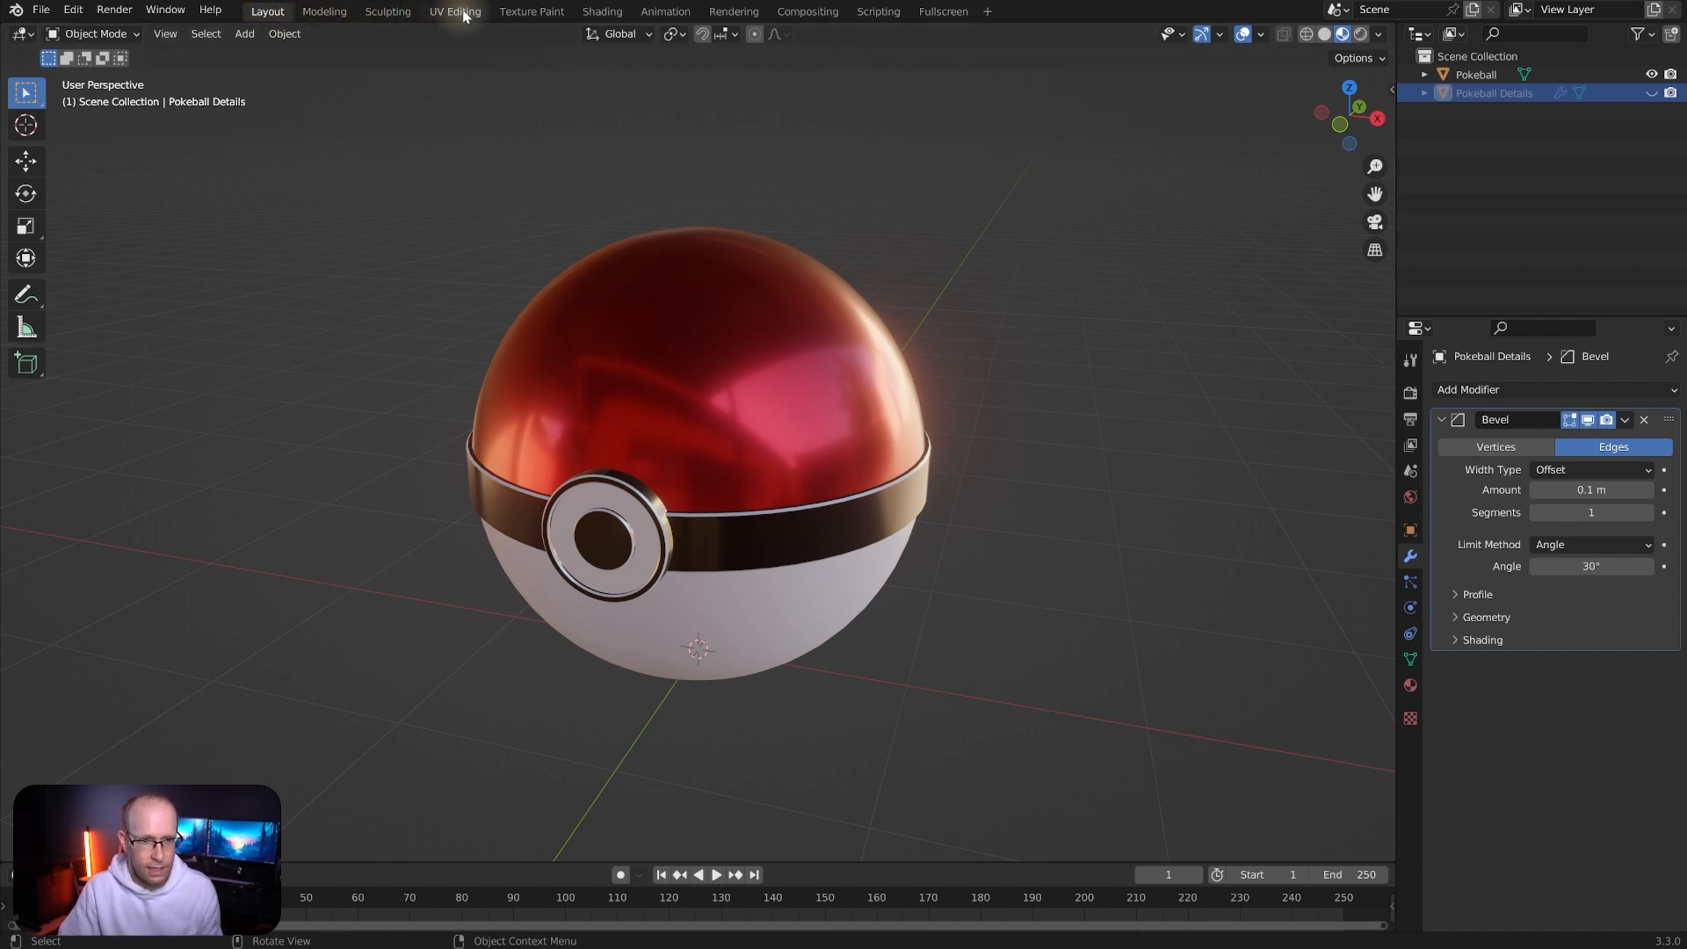
Open the Texture Paint workspace and switch texture painting over to the Pokeball object
click(532, 12)
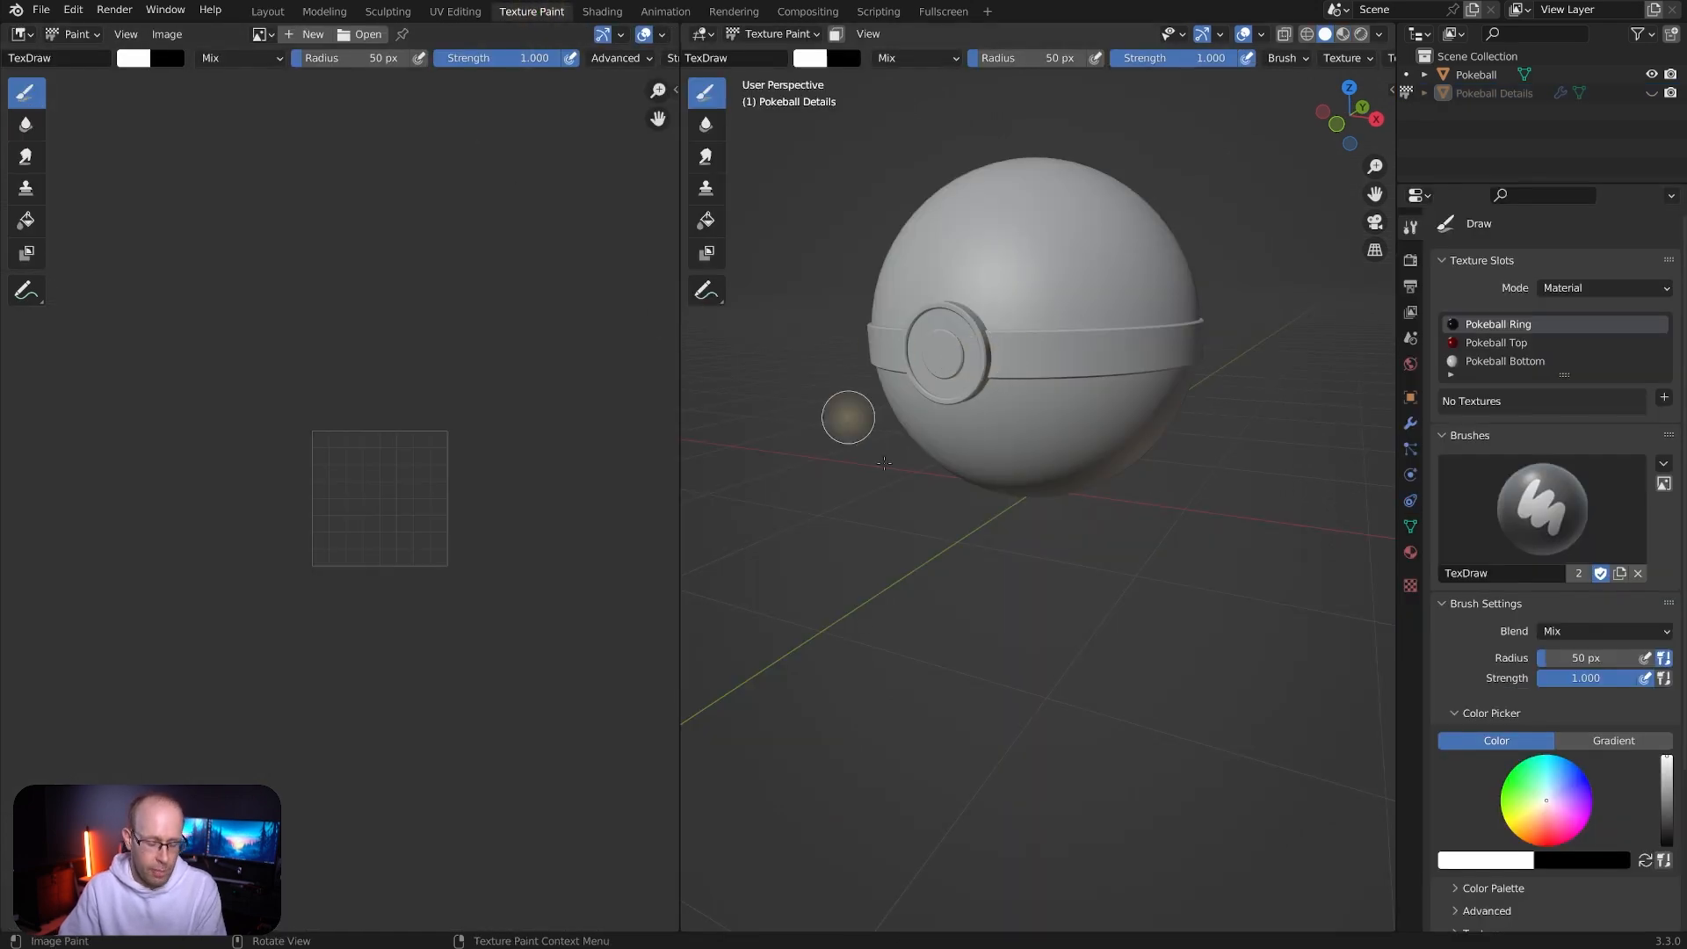
middle_drag(1162, 255, 1161, 347)
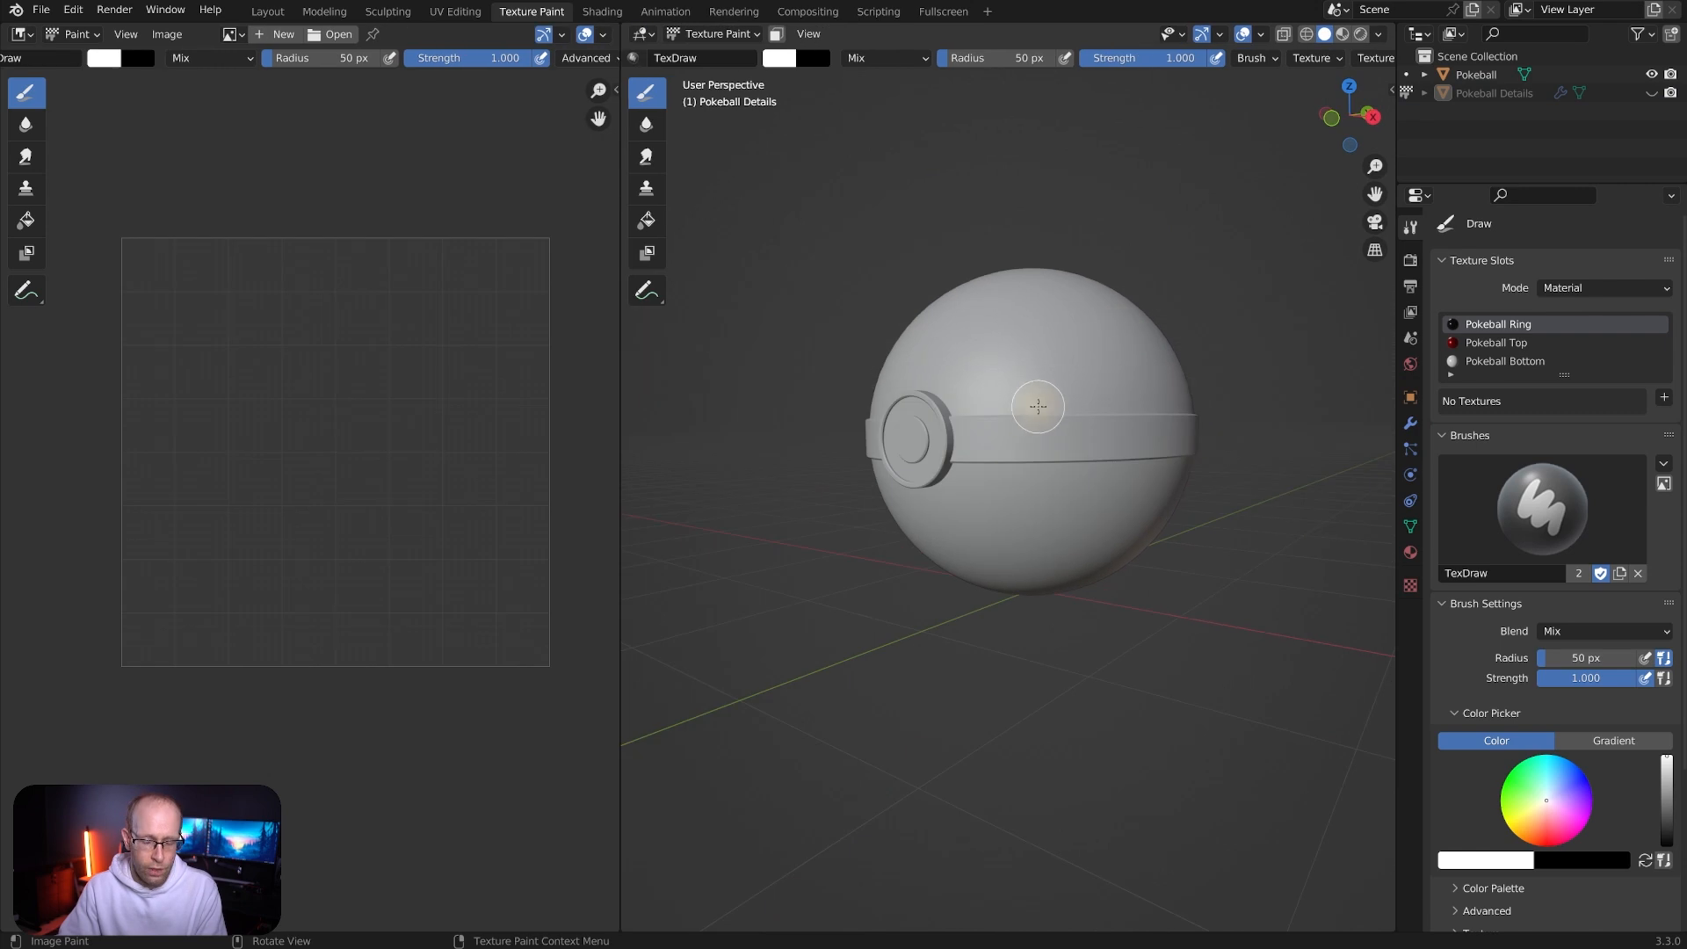
mouse_move(1055, 397)
middle_down()
mouse_move(1067, 413)
mouse_move(1057, 398)
middle_up()
scroll(1057, 398, up, 1)
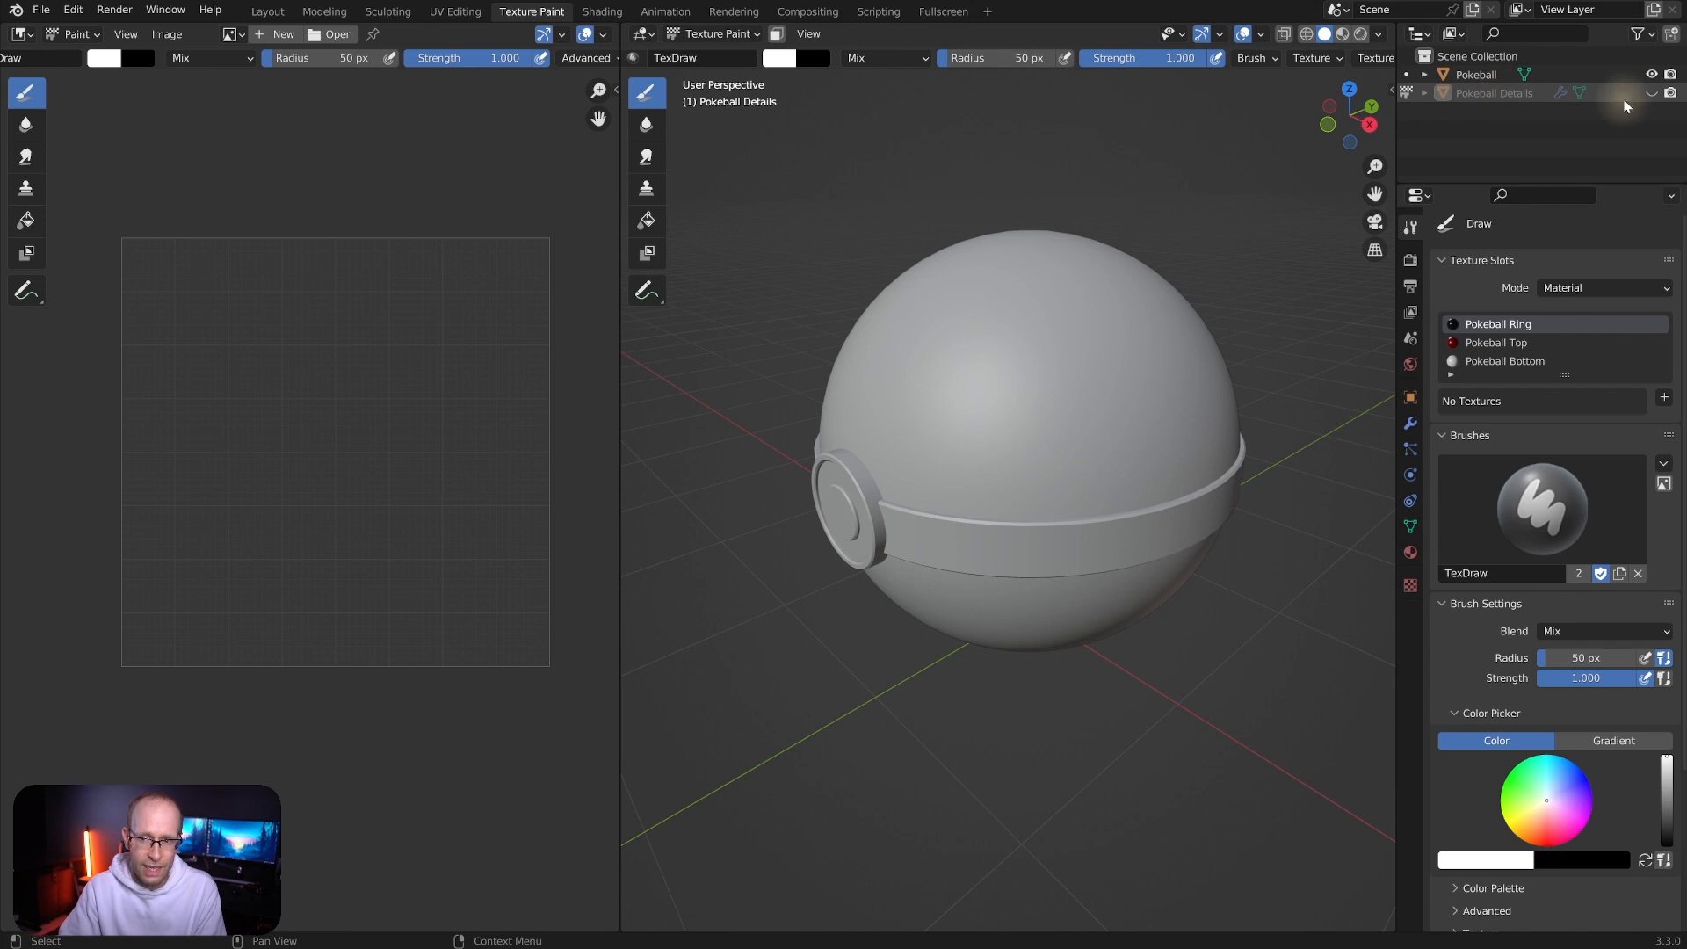
click(1409, 77)
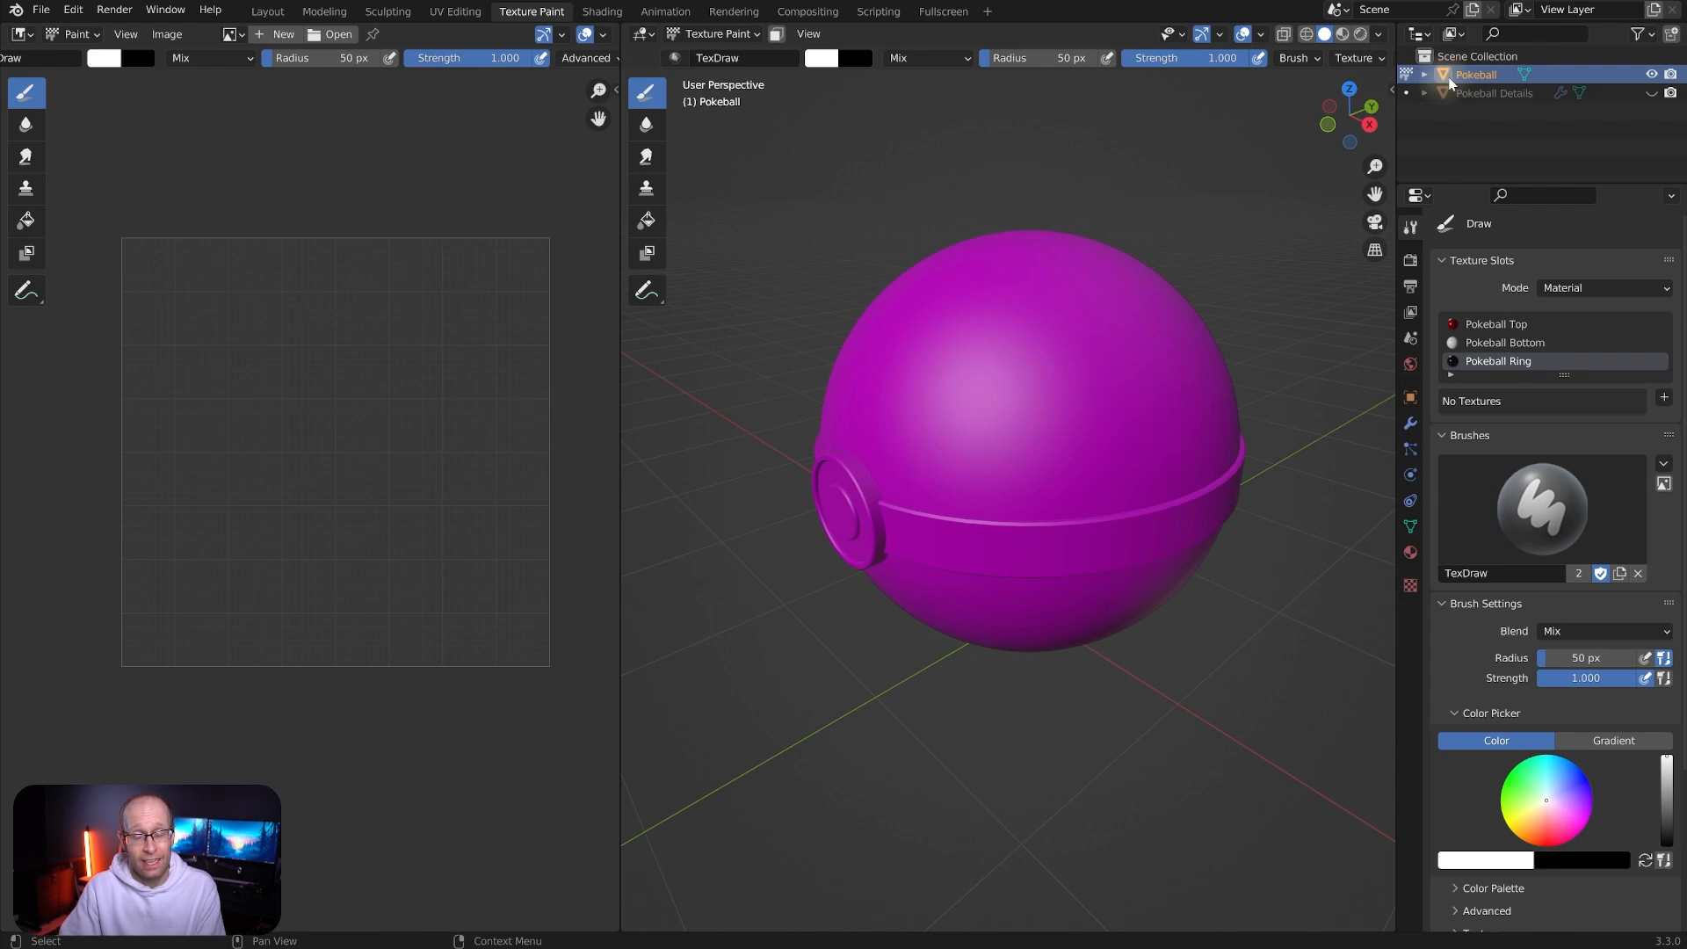
middle_drag(910, 223, 1089, 301)
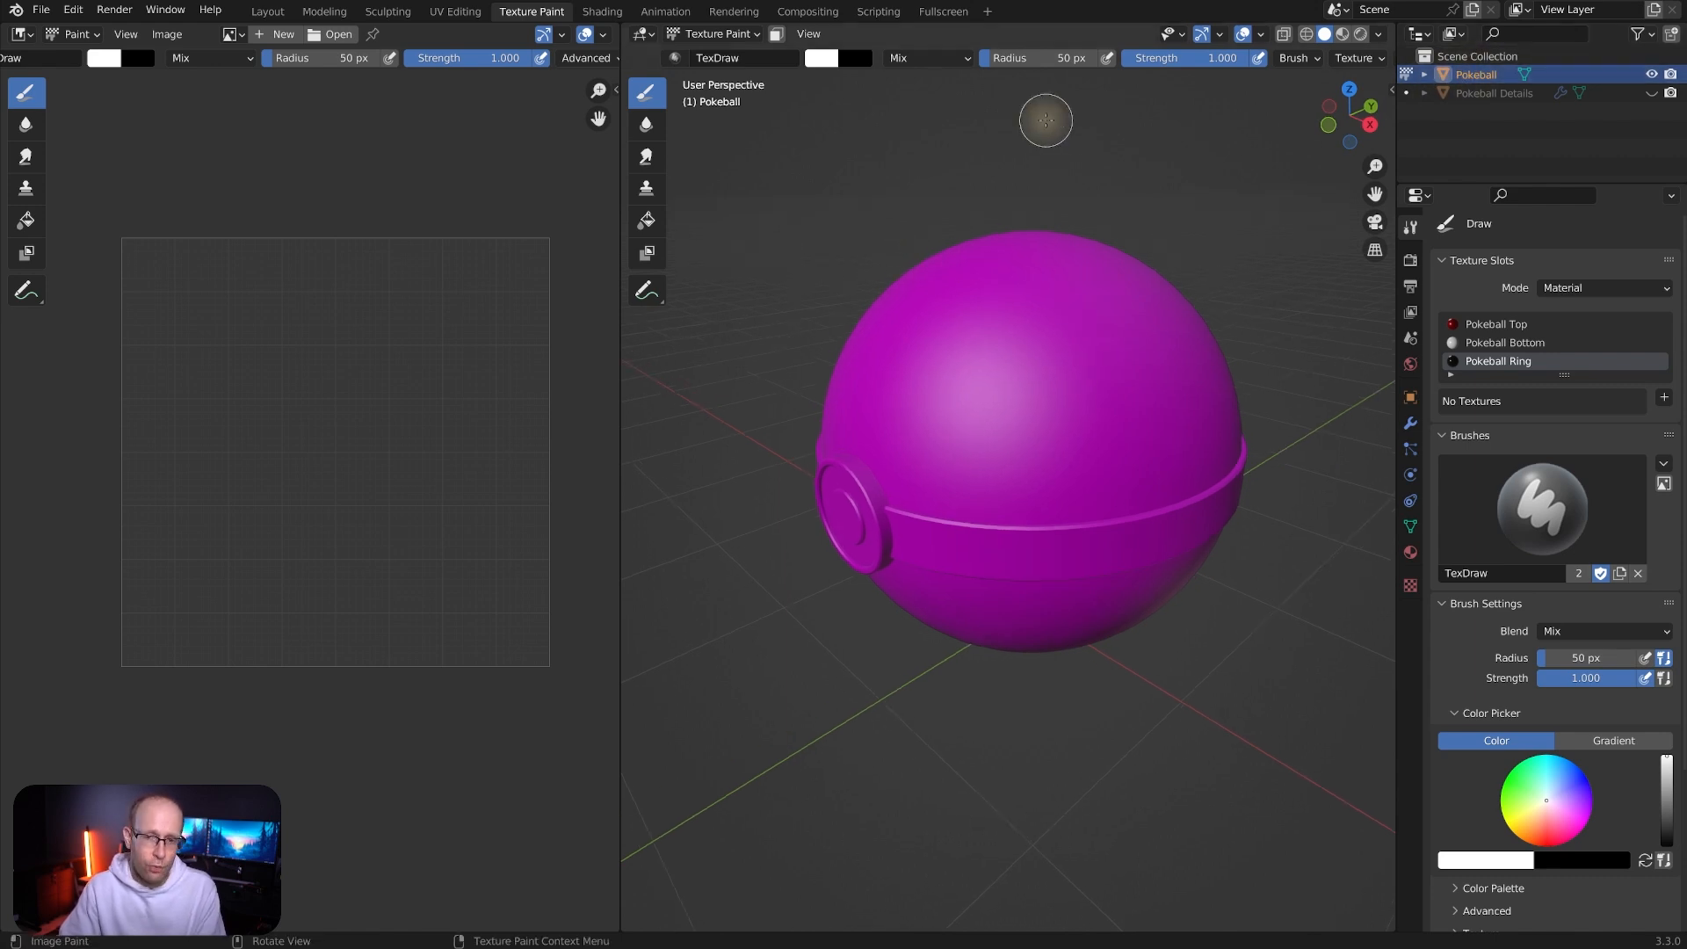
Return to the Layout workspace, select Pokeball Details, and show and hide it again
click(268, 12)
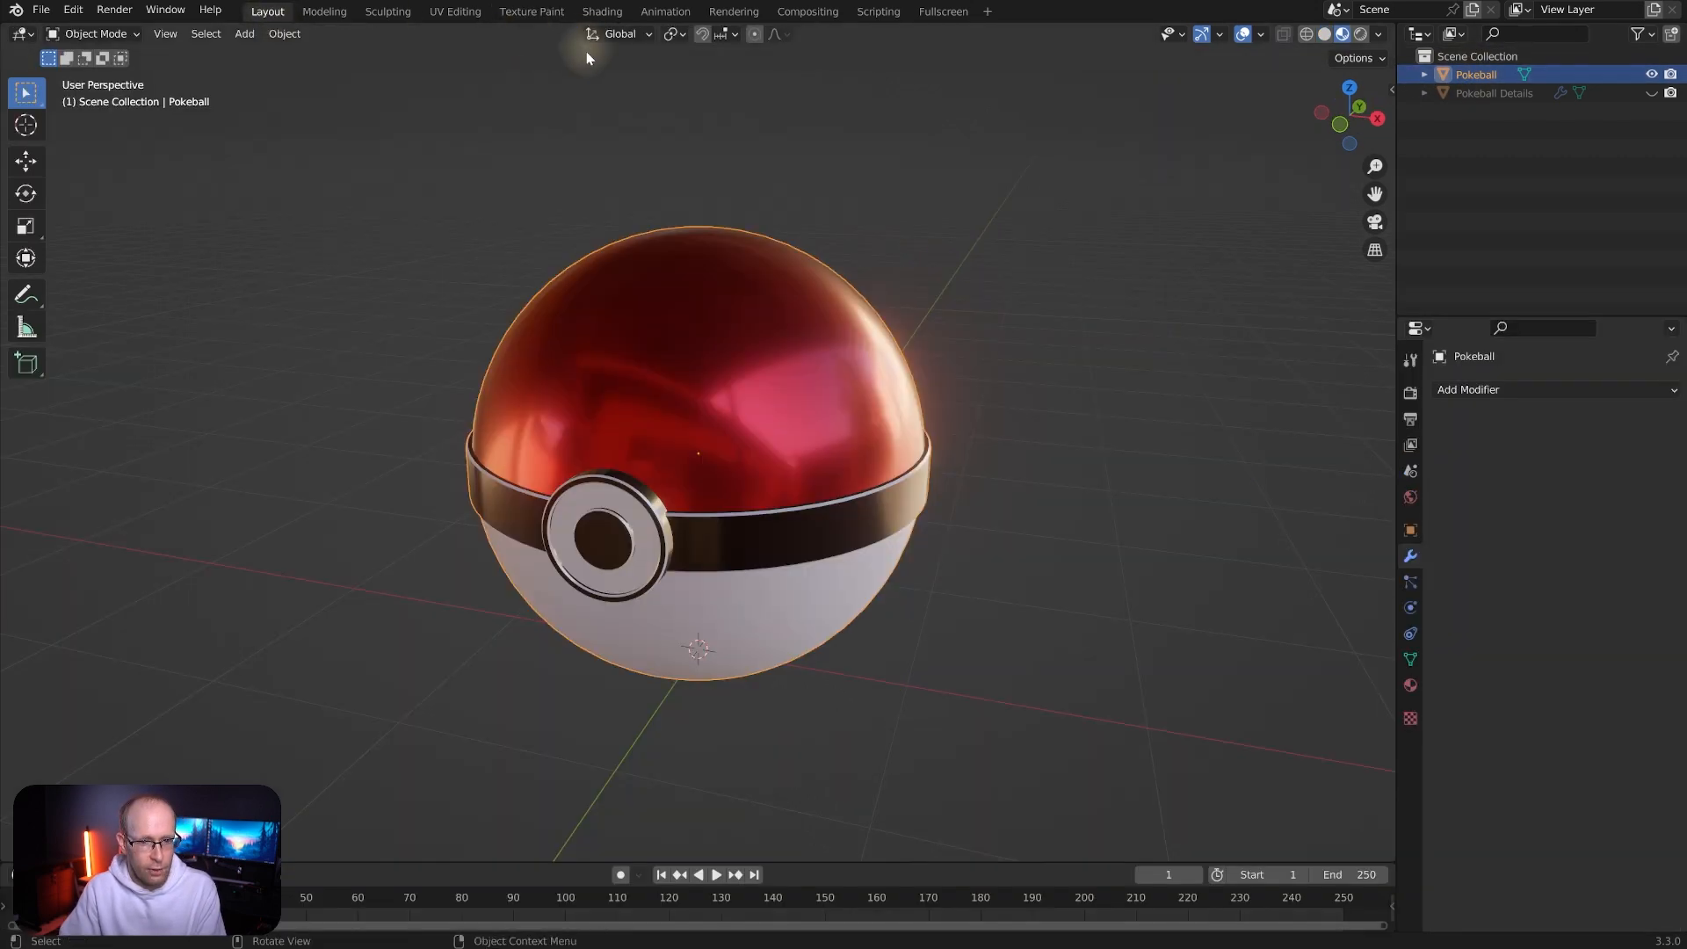
click(1494, 94)
click(1652, 94)
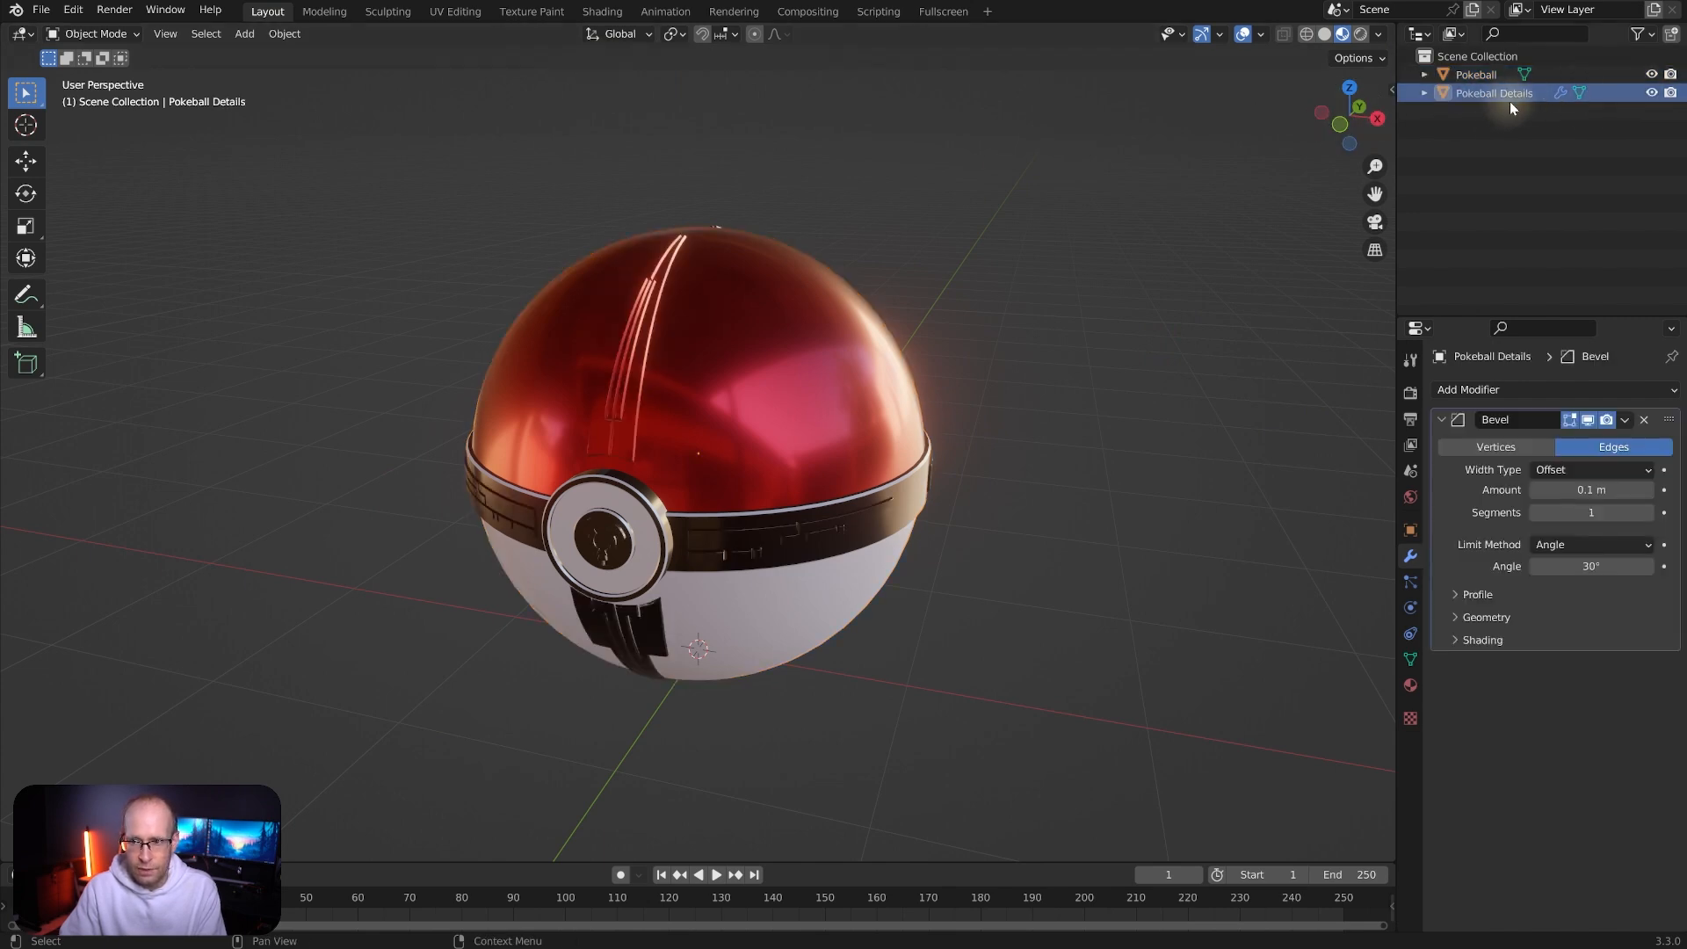
click(1651, 93)
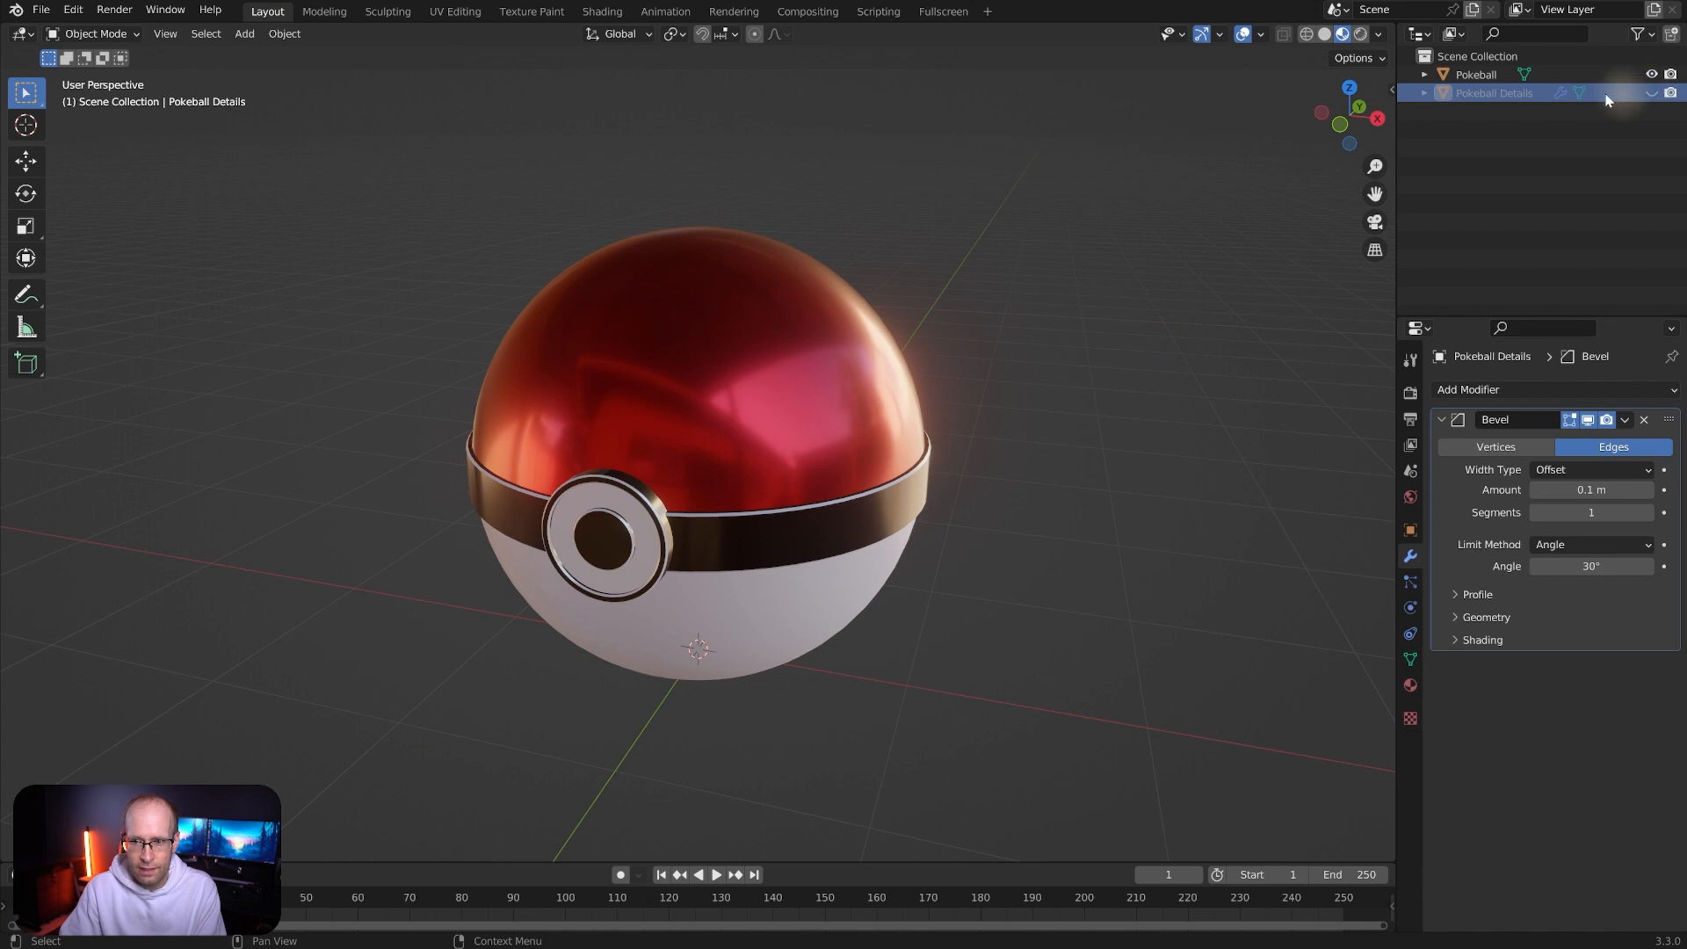
Go back to the Texture Paint workspace and make Pokeball the object being painted again
click(529, 11)
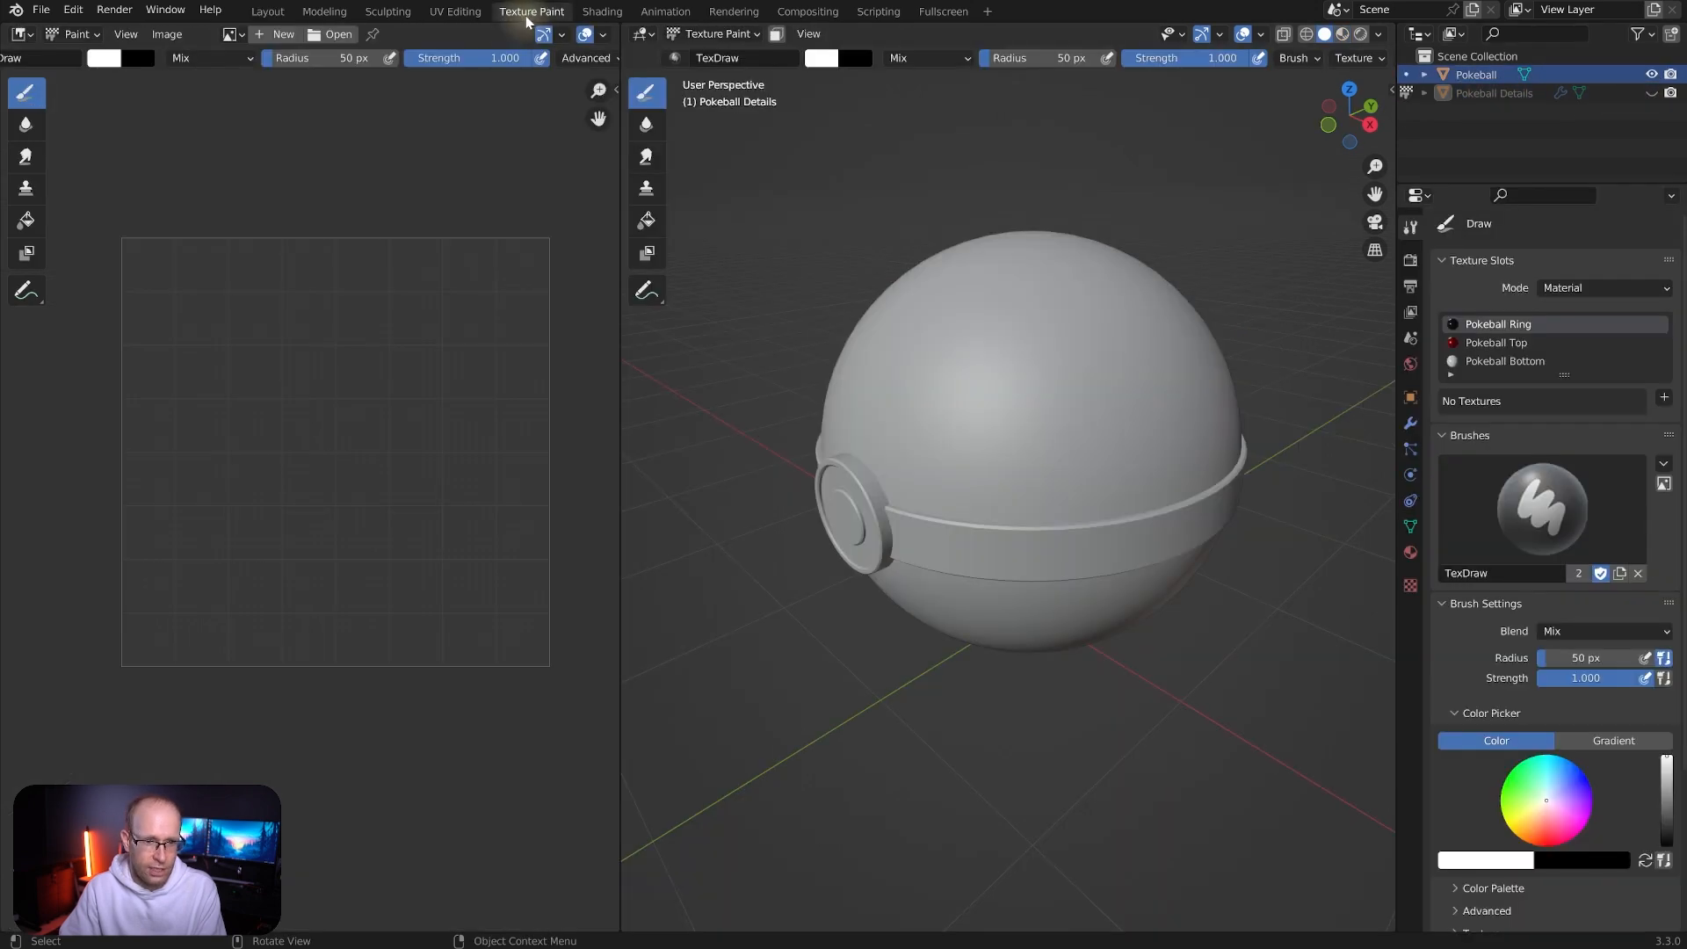
click(1407, 77)
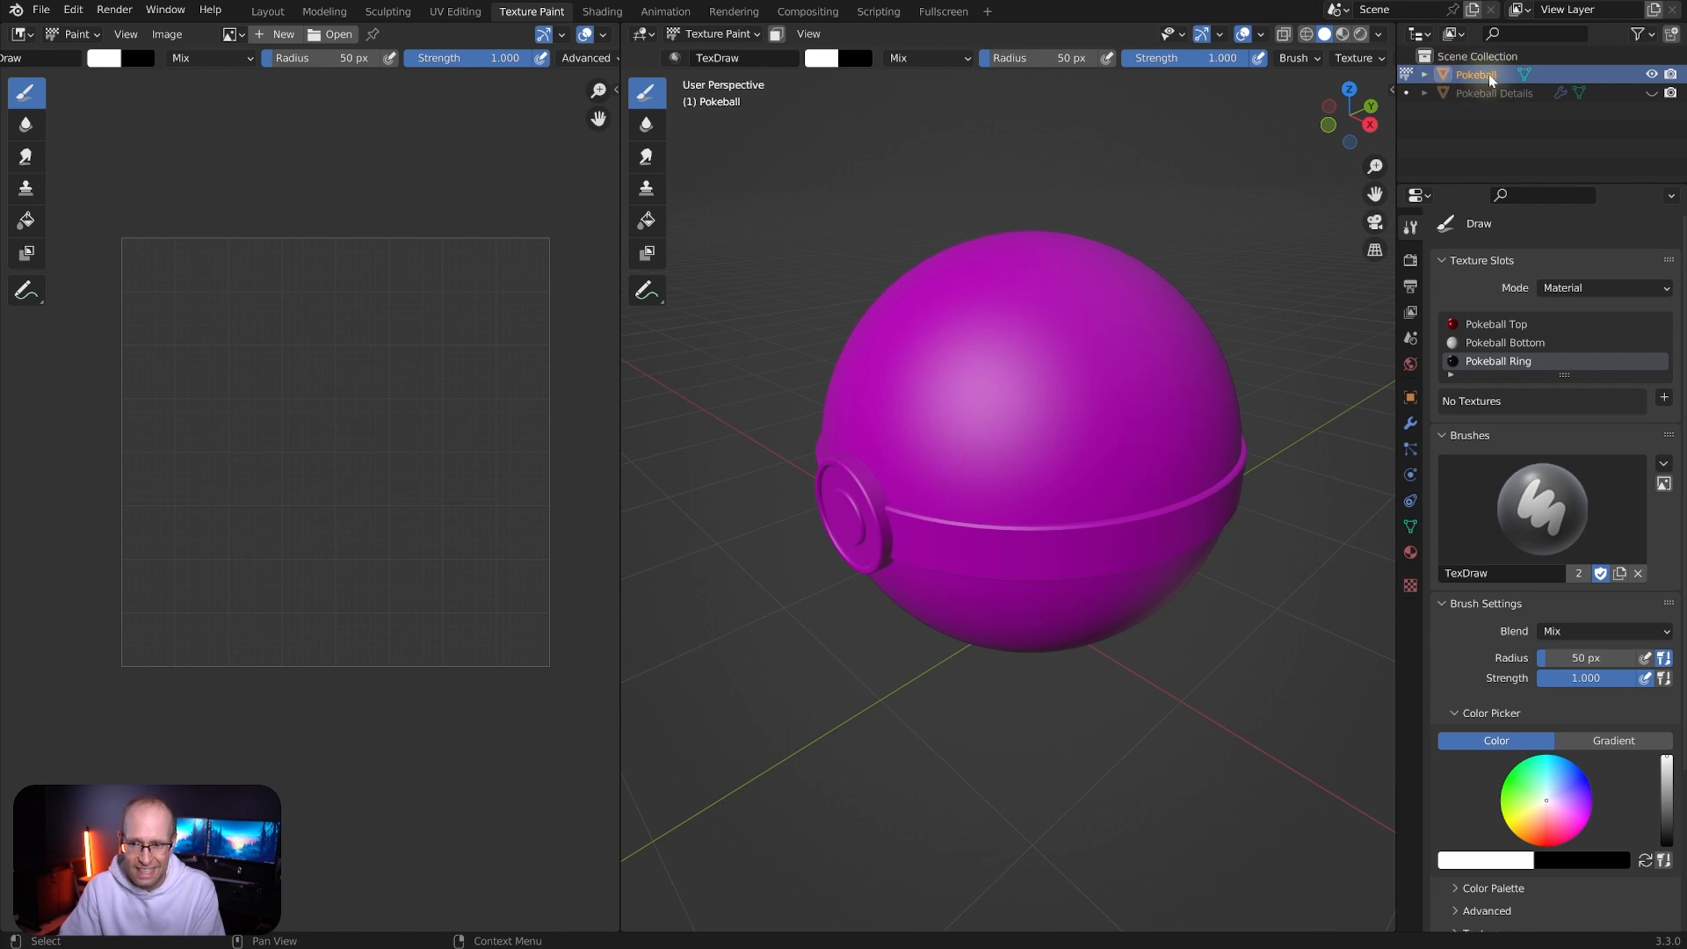
mouse_move(1024, 387)
middle_down()
mouse_move(998, 350)
mouse_move(1009, 387)
mouse_move(1009, 346)
mouse_move(1008, 365)
middle_up()
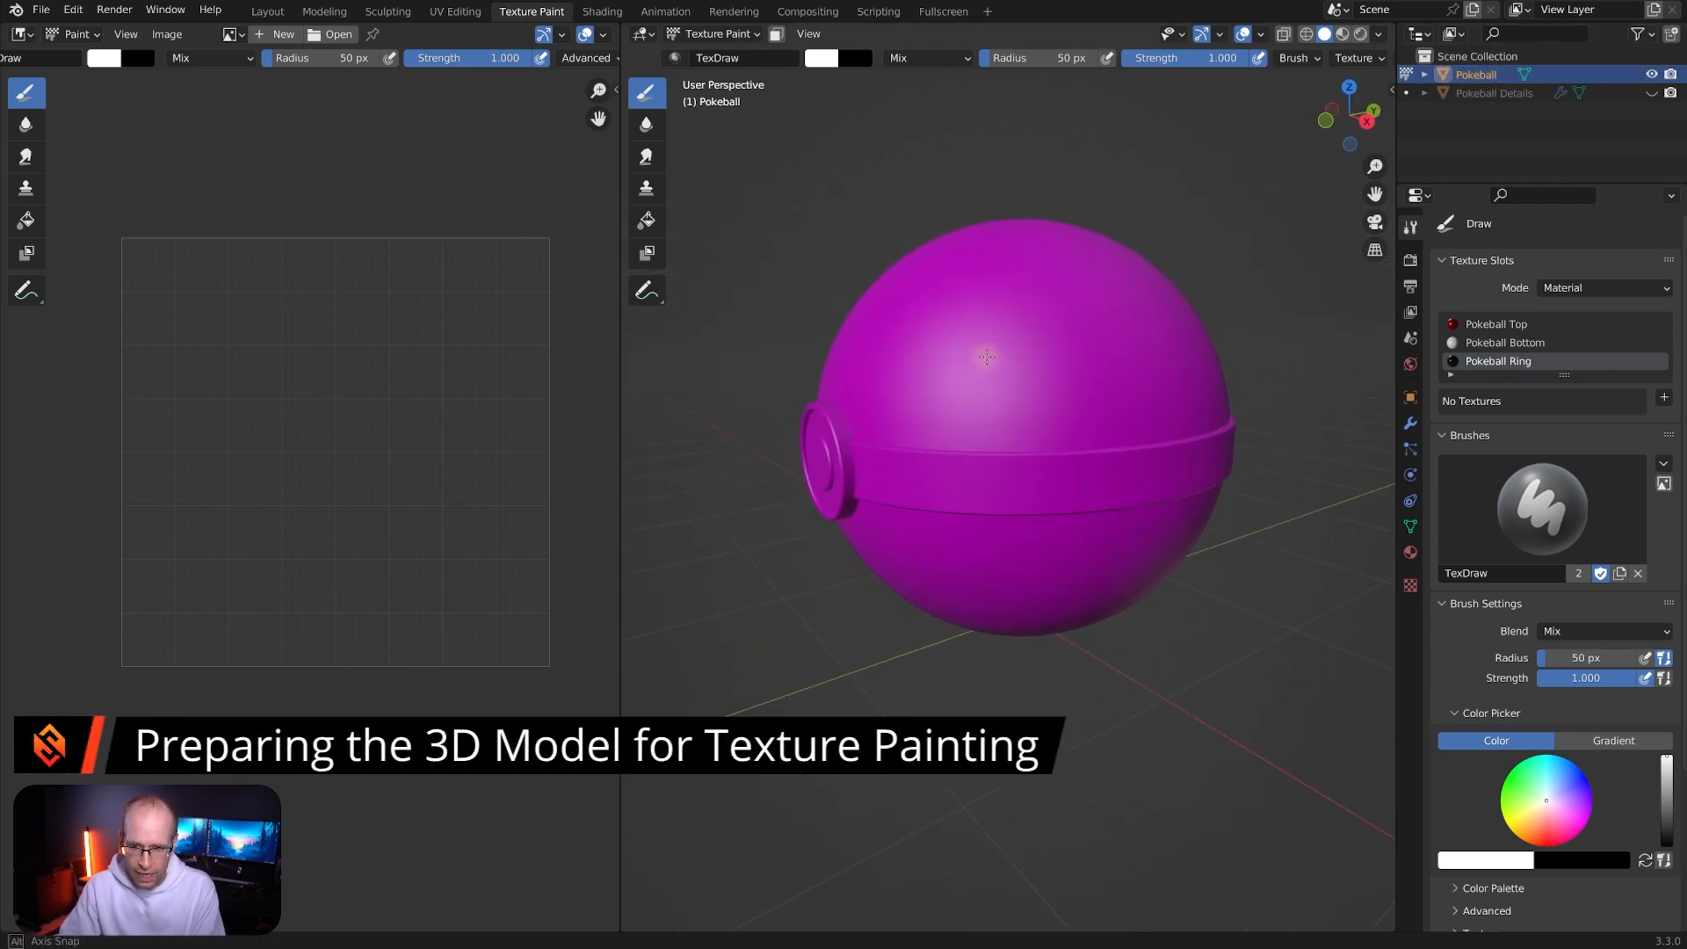
middle_drag(991, 356, 991, 369)
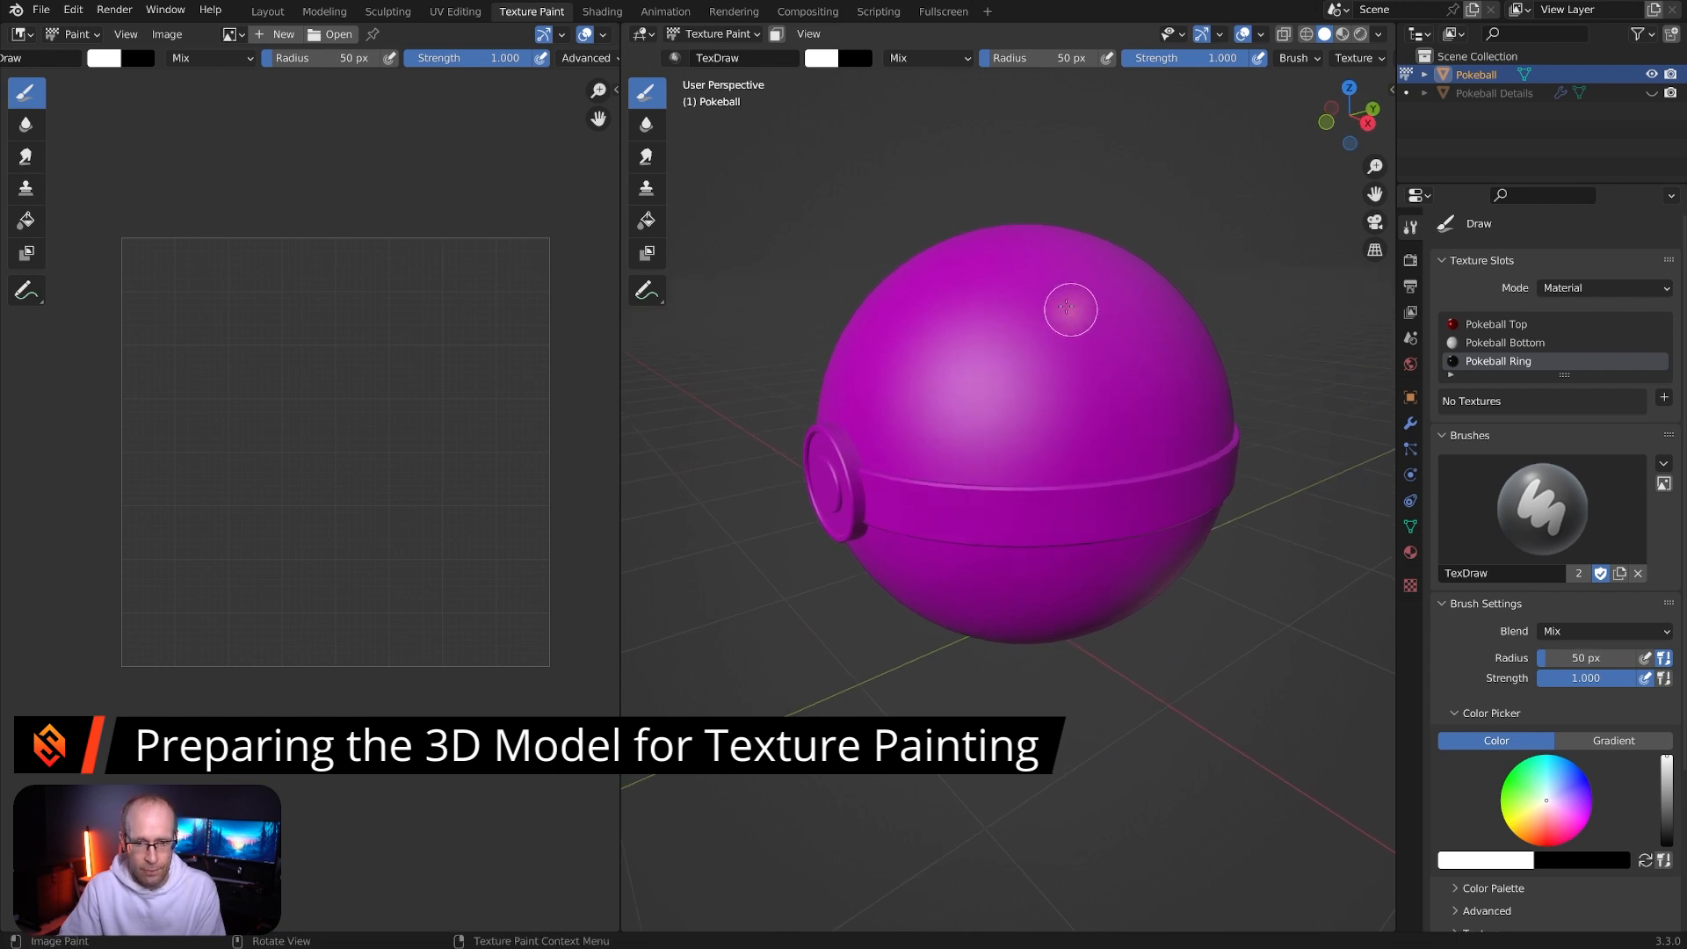
Examine the Pokeball Top, Pokeball Bottom and Pokeball Ring material settings with Material Preview shading, and return to Solid shading
click(1343, 34)
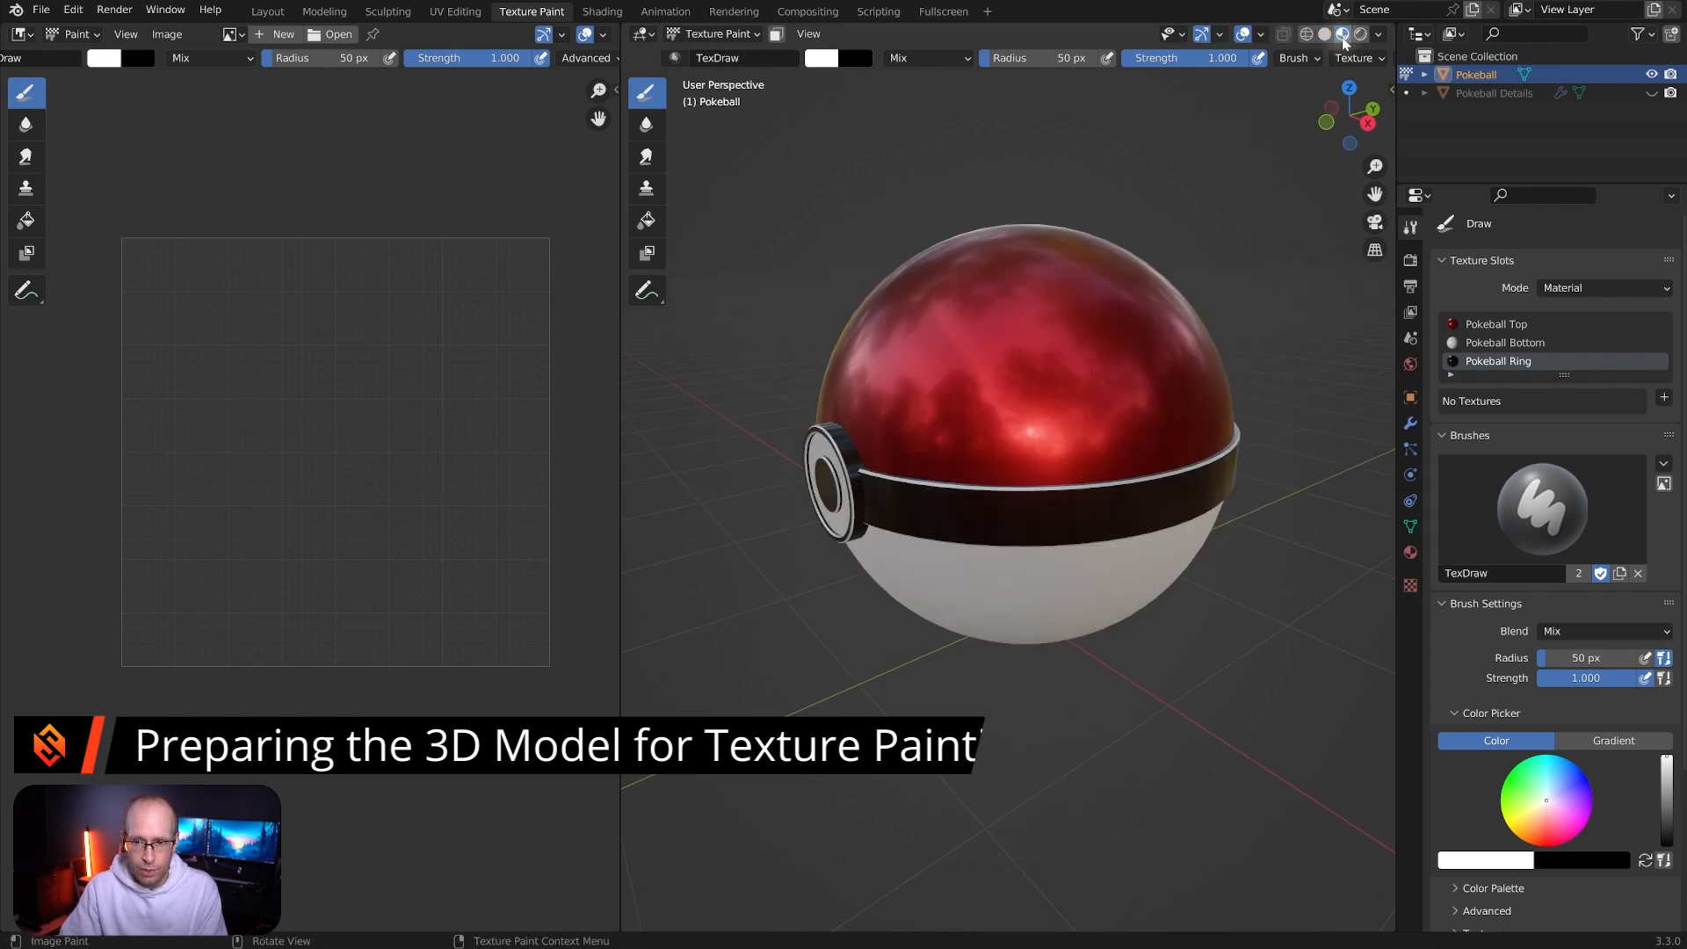
middle_drag(1007, 349, 1011, 360)
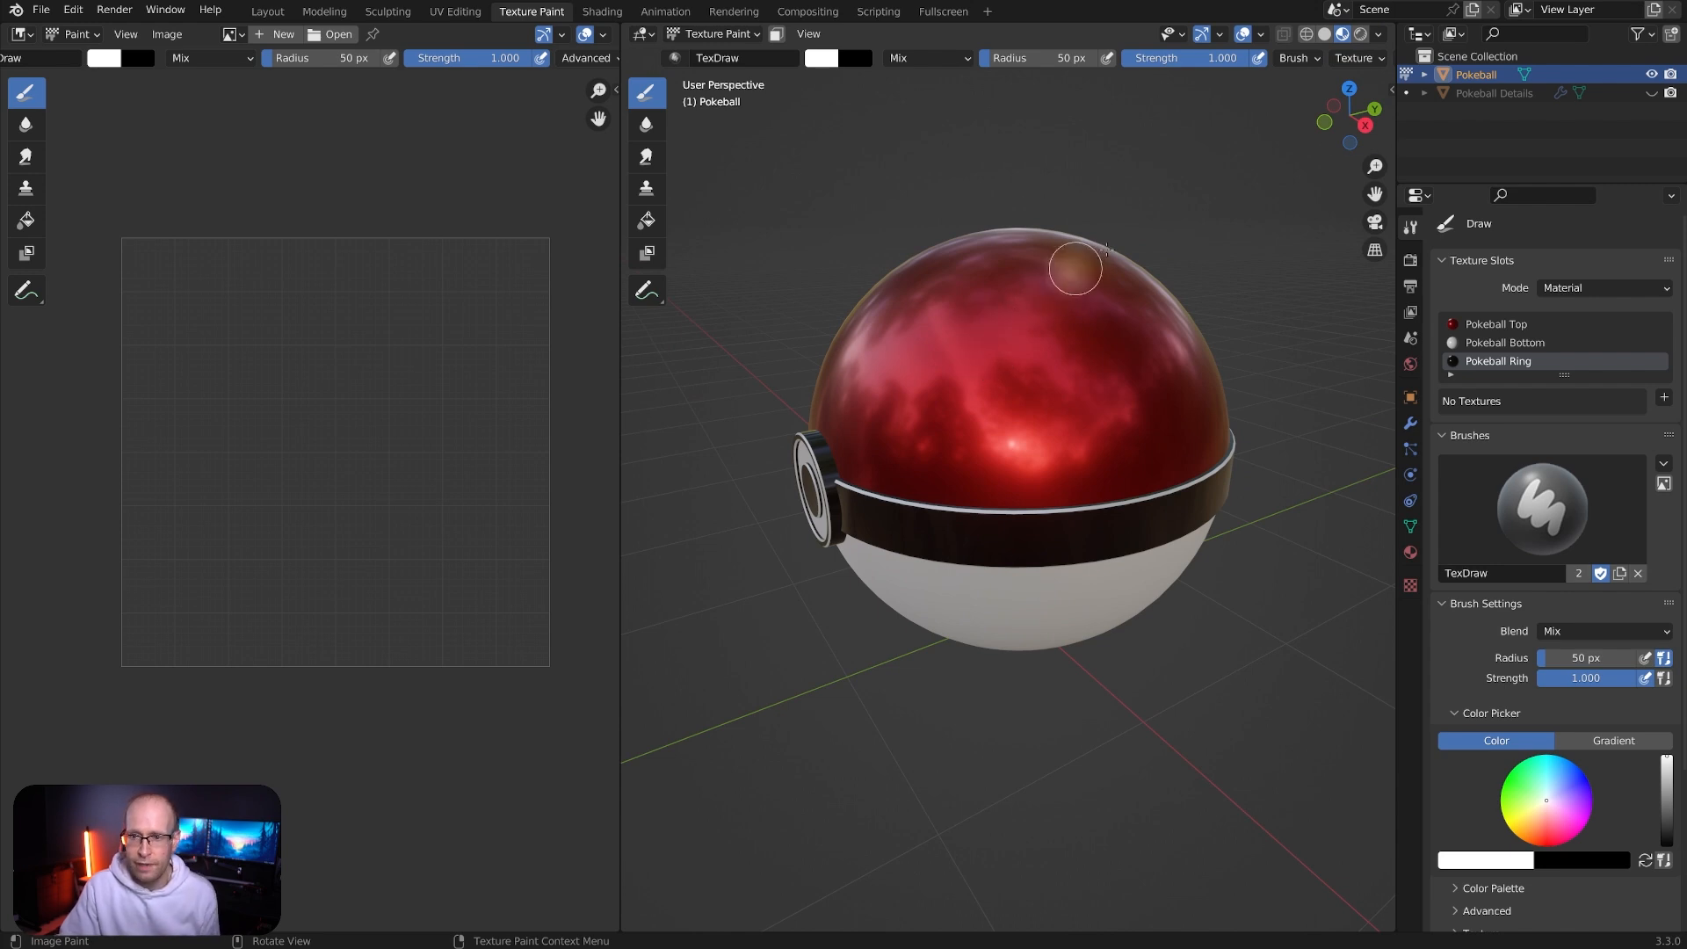
click(1411, 552)
drag(1392, 297, 1311, 300)
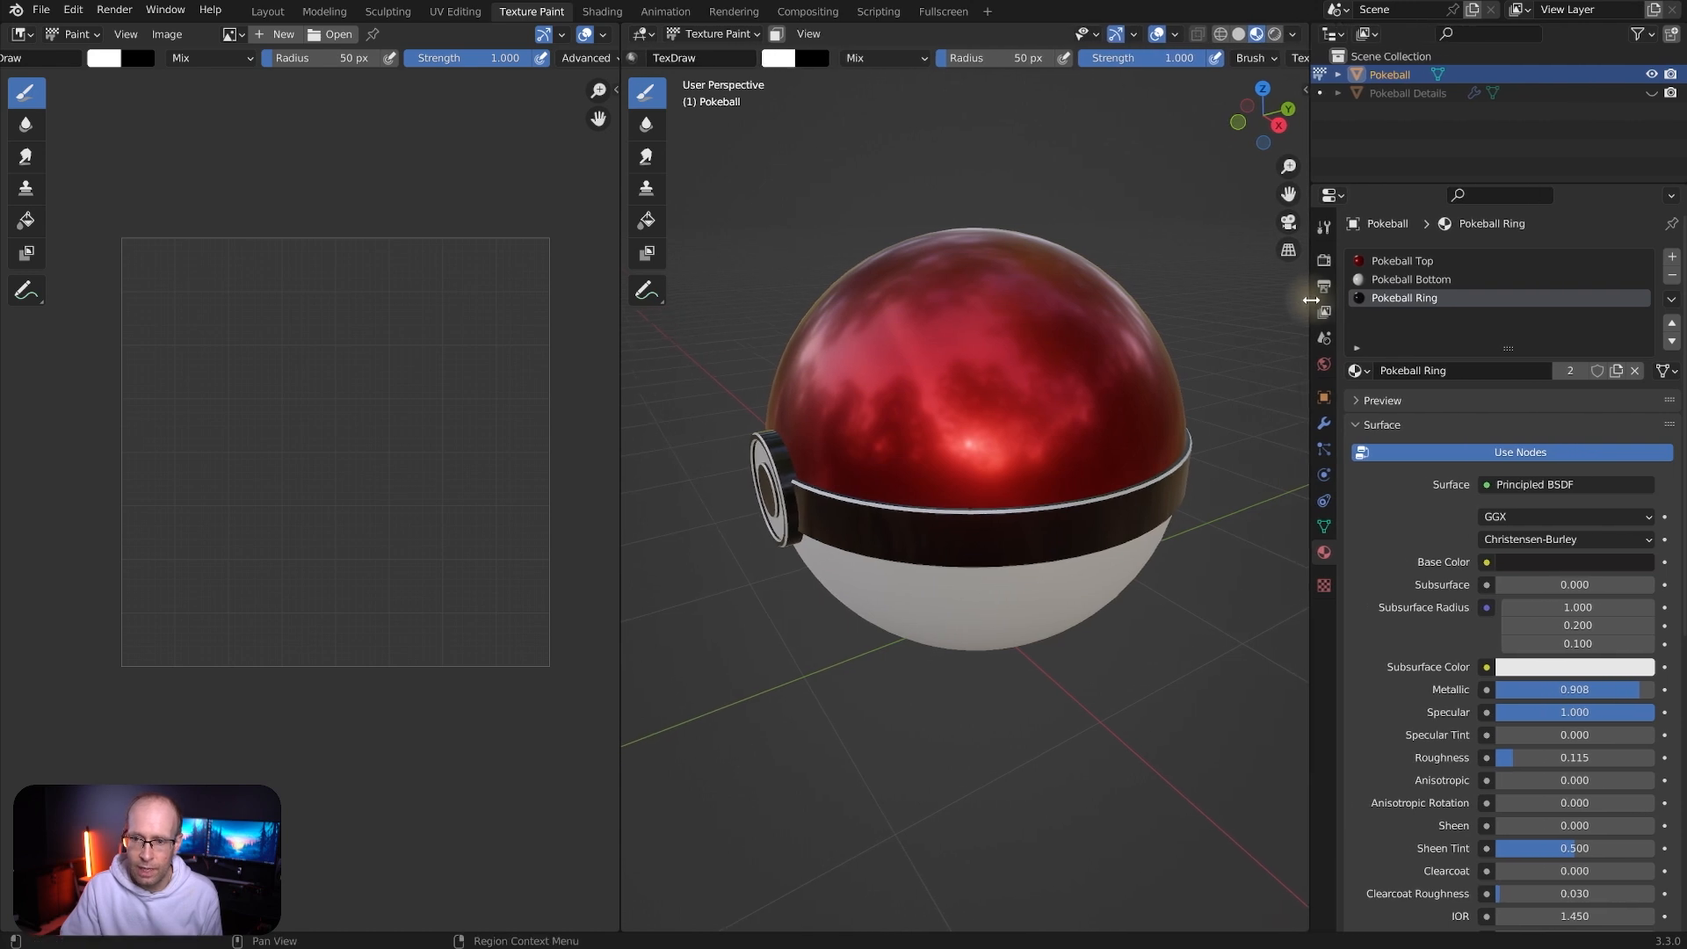
click(1388, 263)
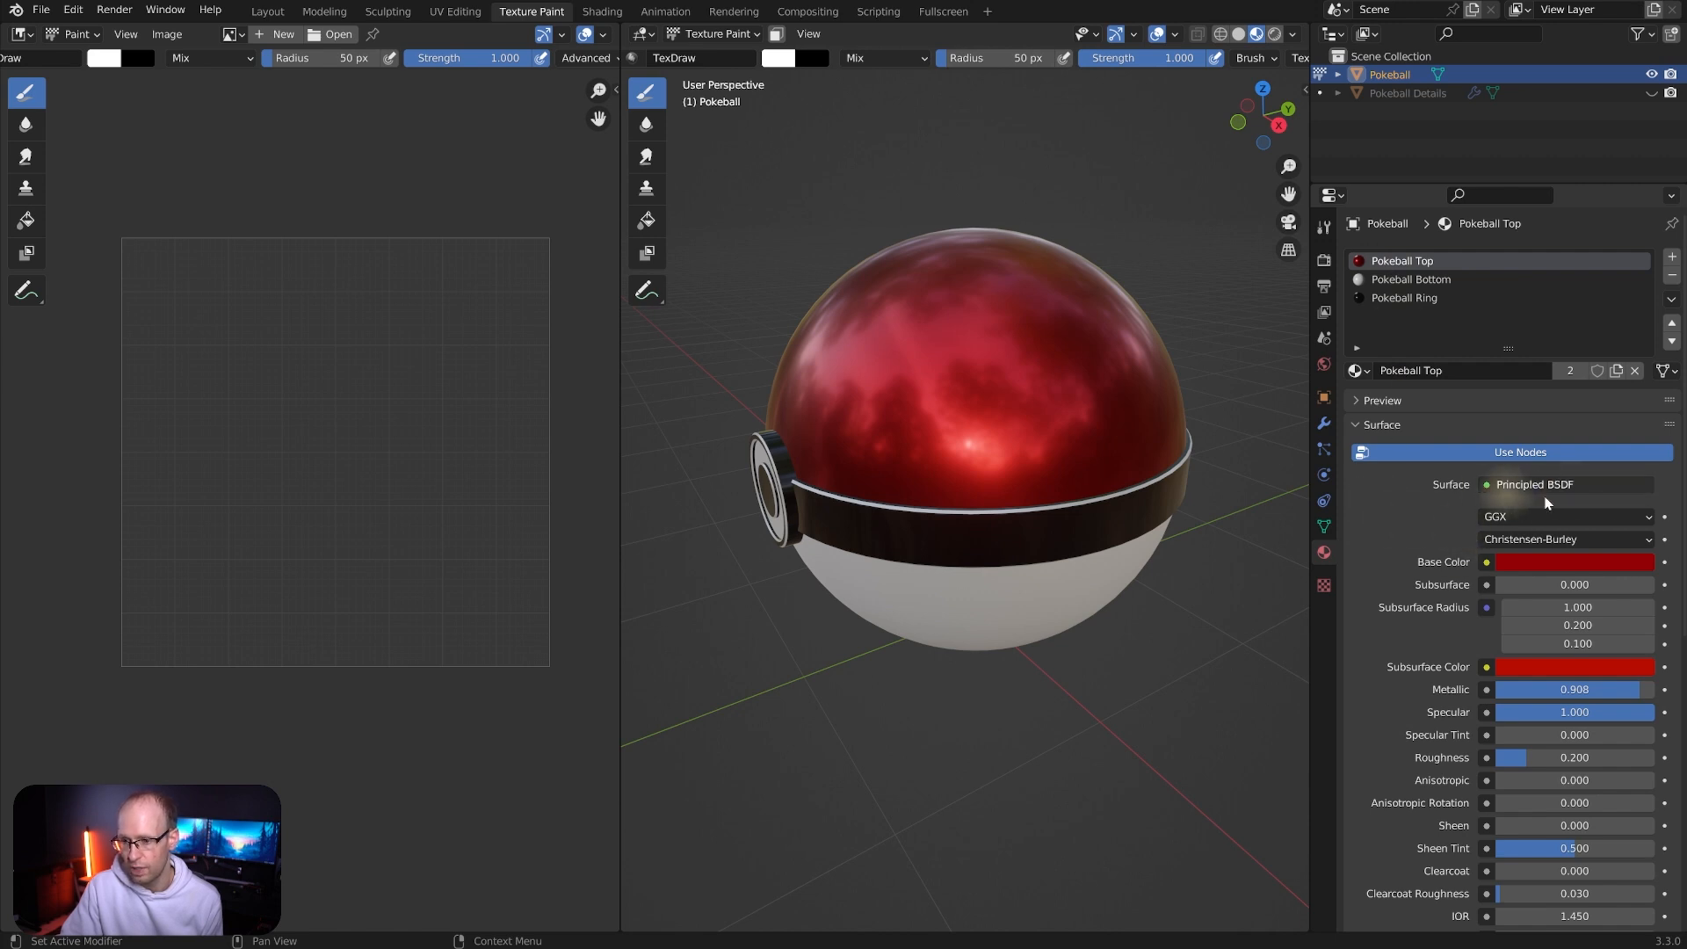
click(1421, 281)
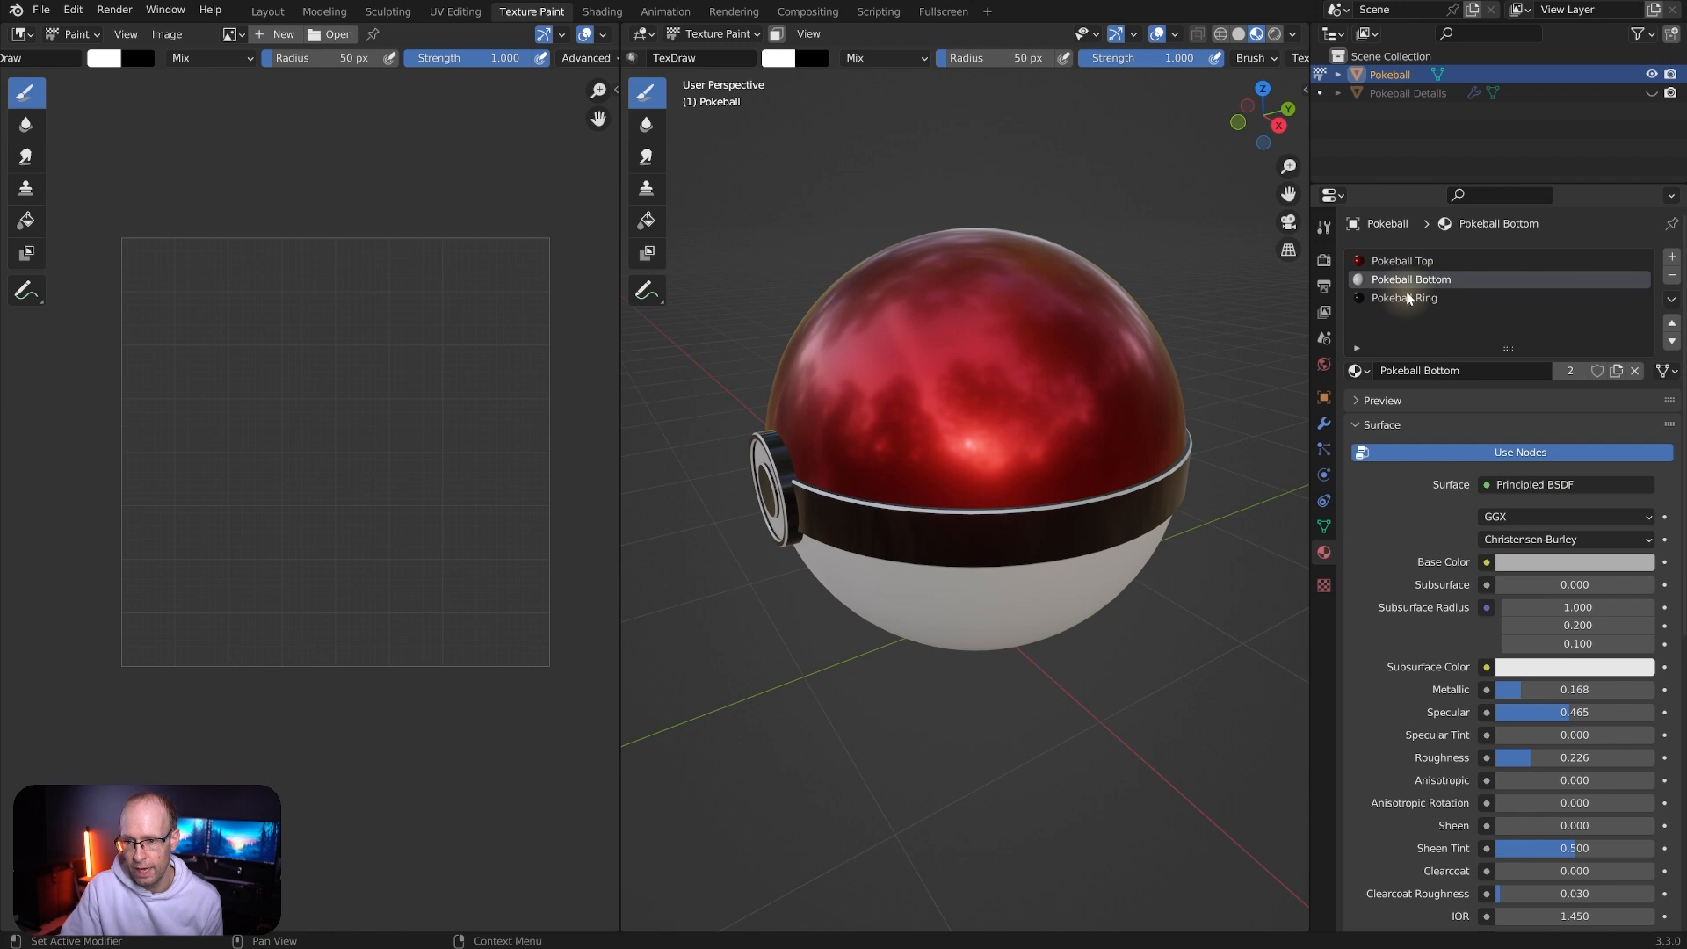
click(1409, 299)
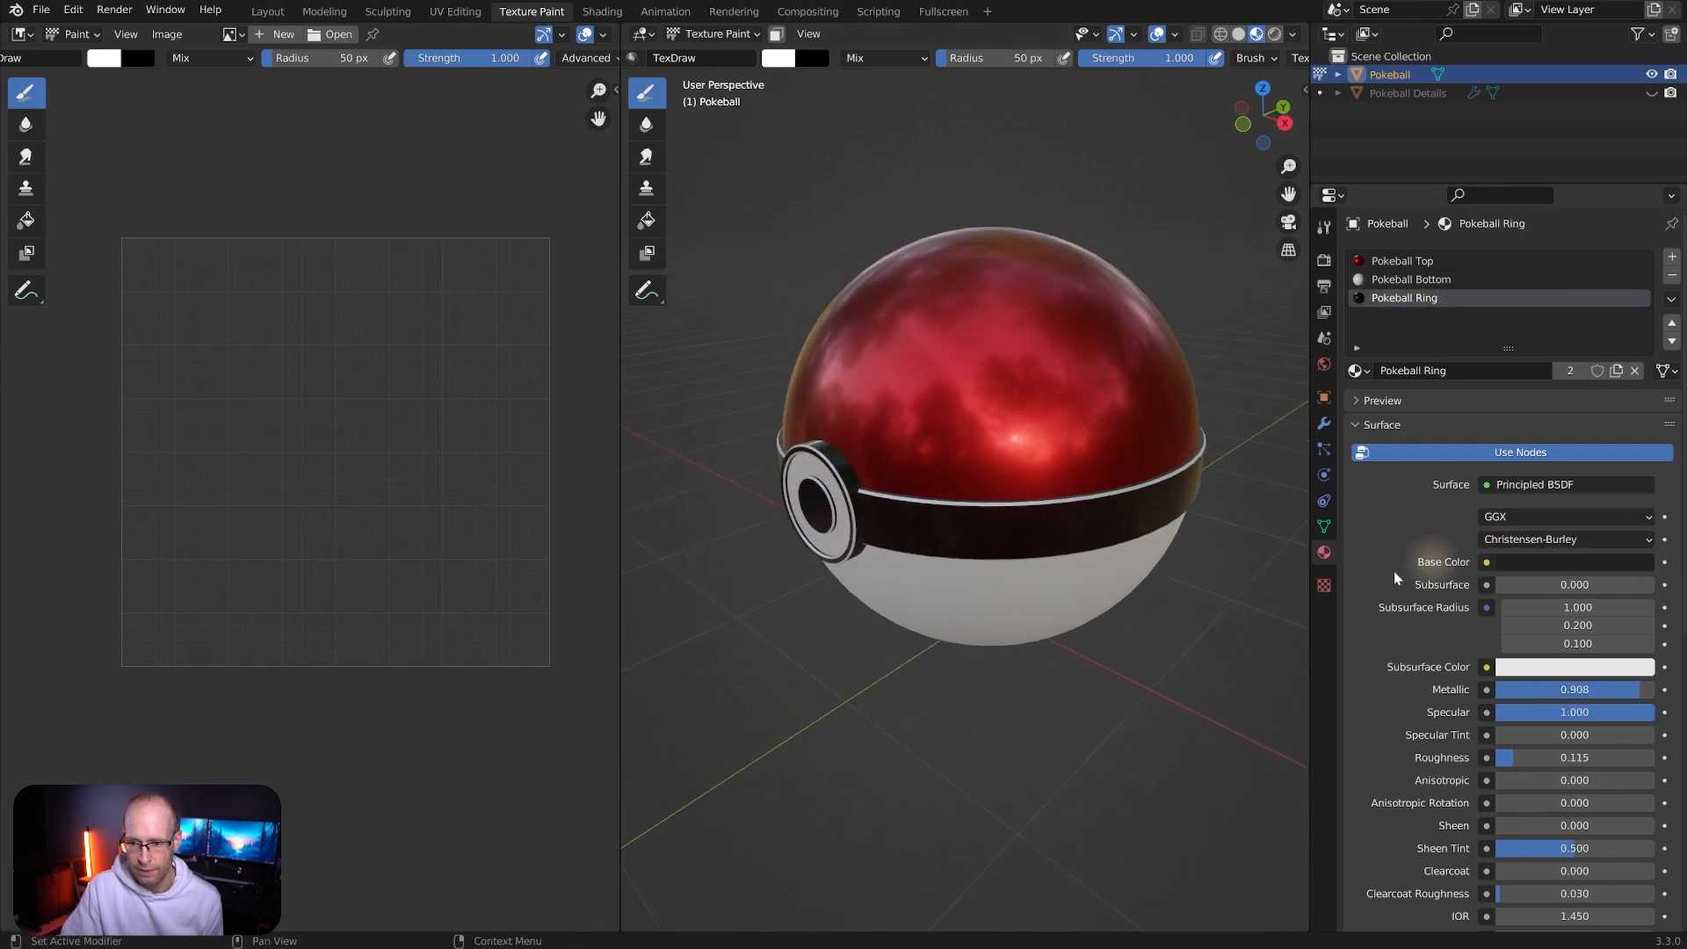
scroll(1424, 589, down, 8)
scroll(1417, 619, up, 8)
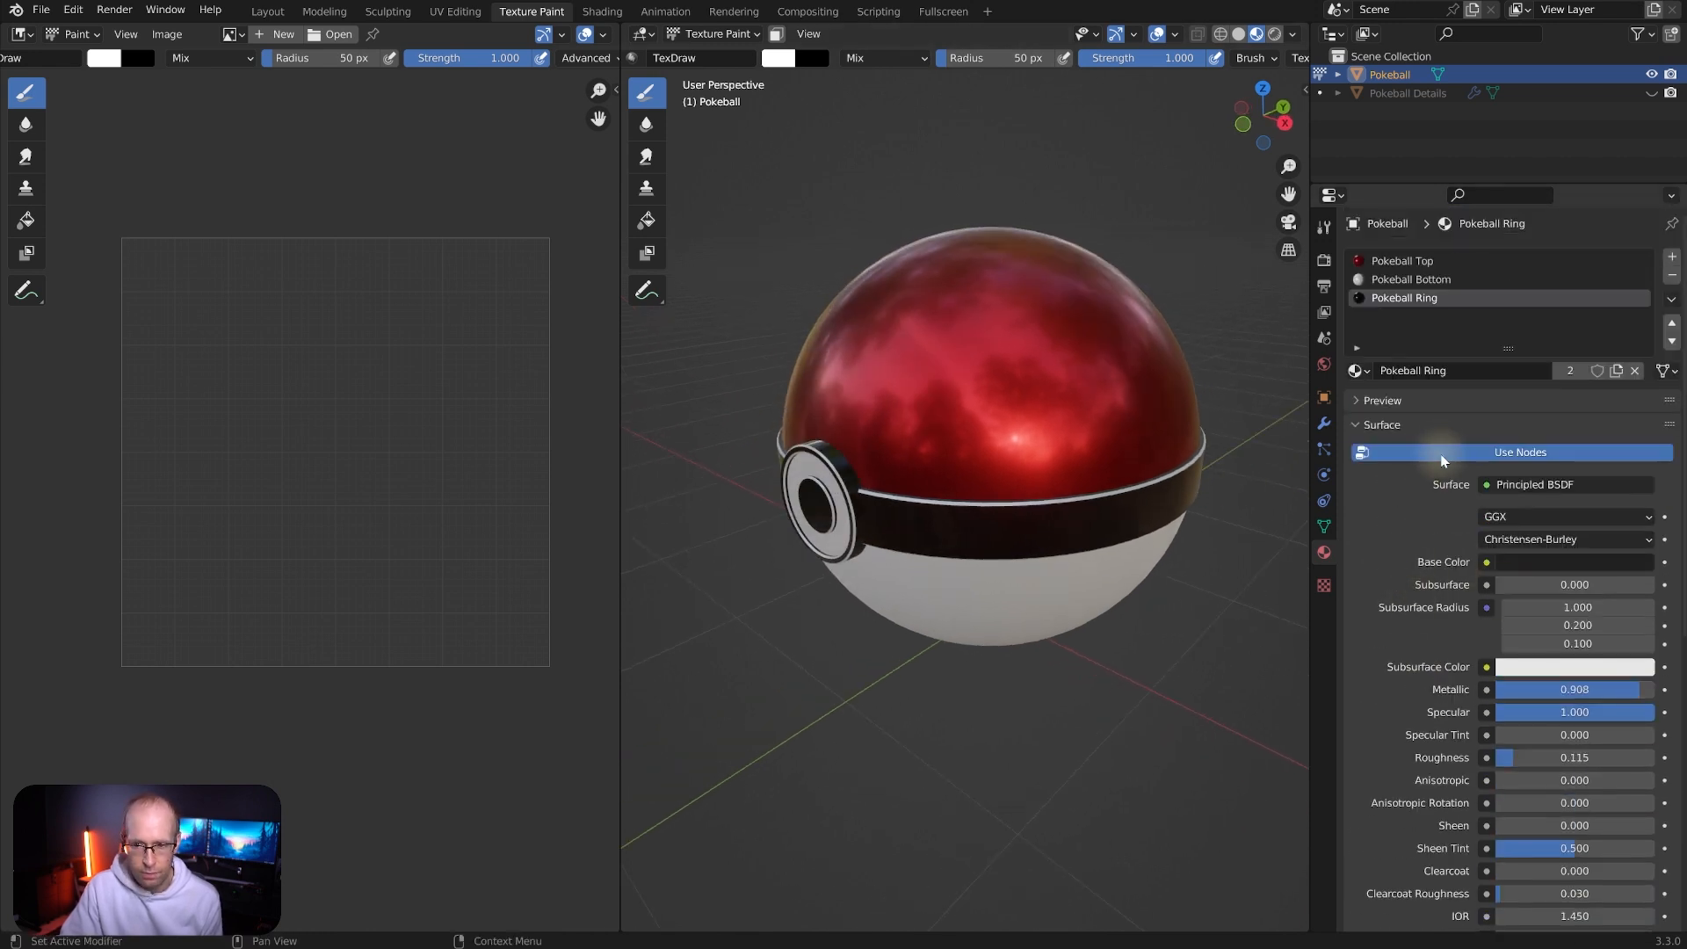
click(1239, 35)
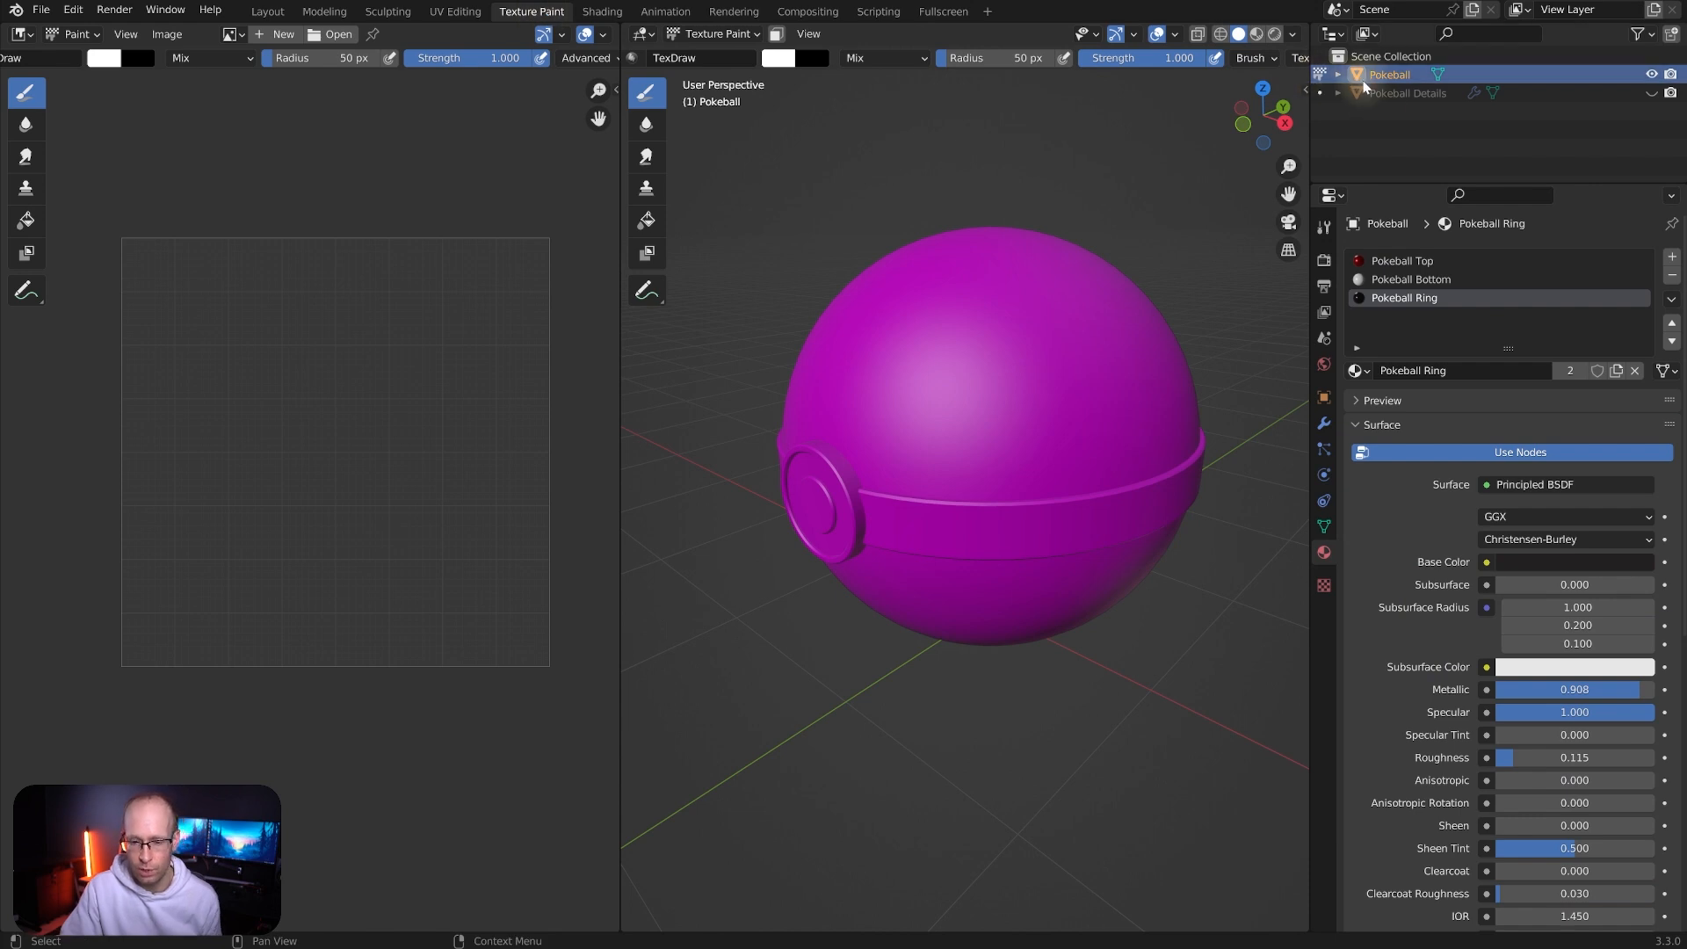
Try to paint directly on the Pokeball's surface with the Draw brush
middle_drag(1002, 407, 923, 338)
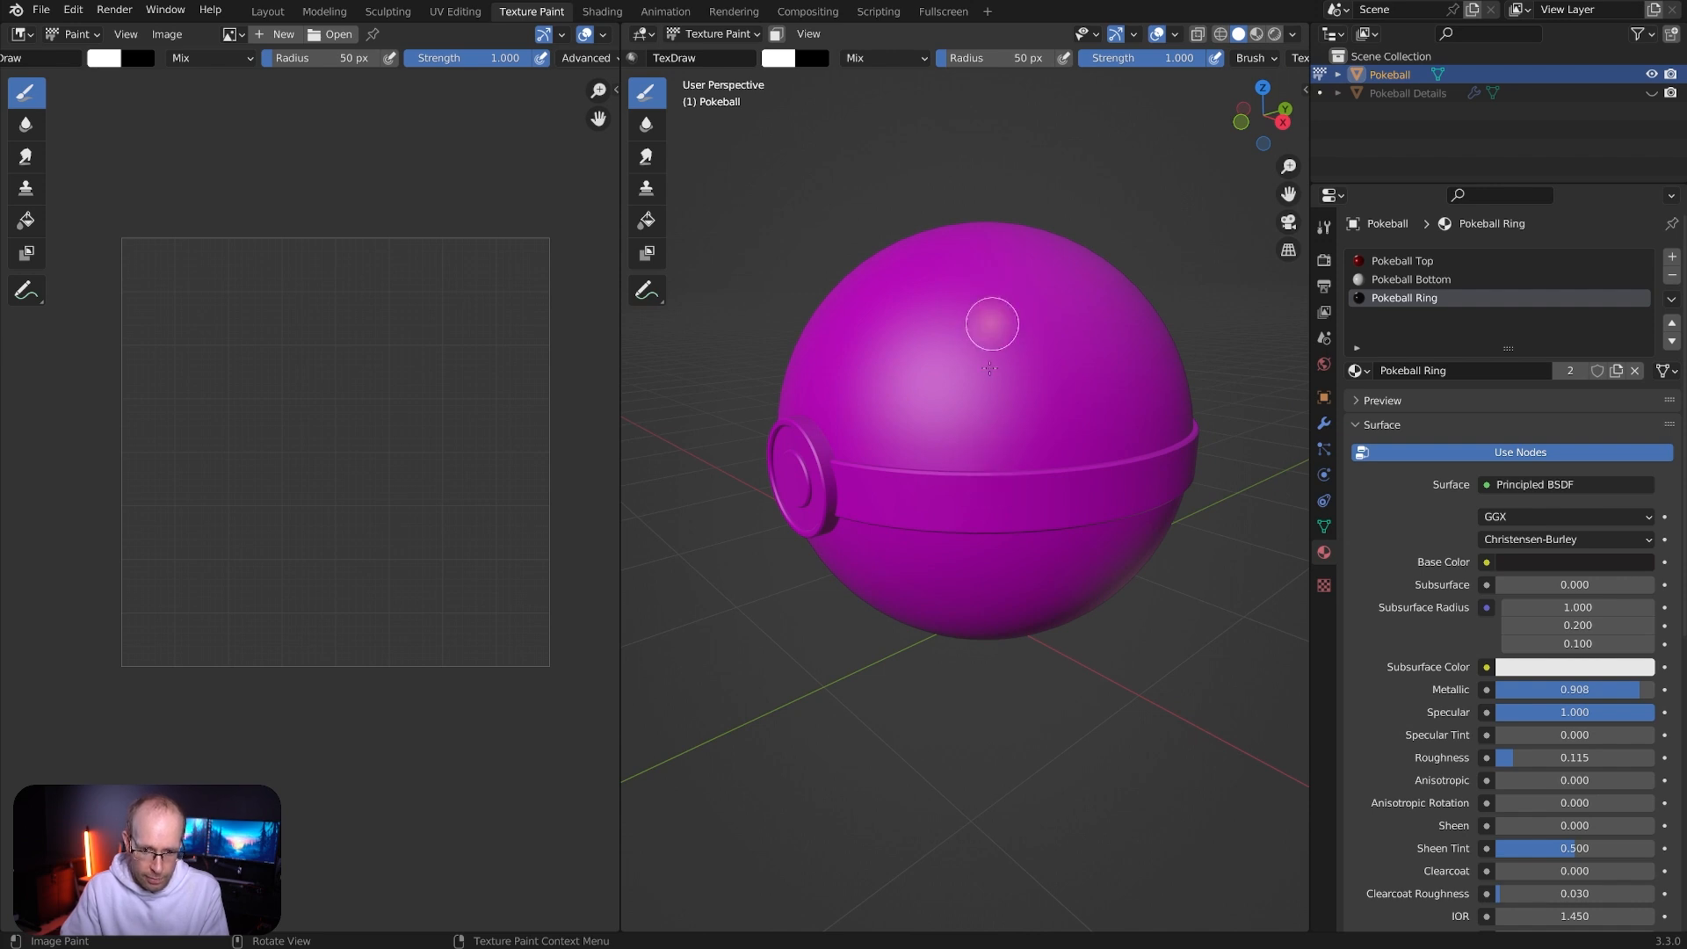
click(1030, 406)
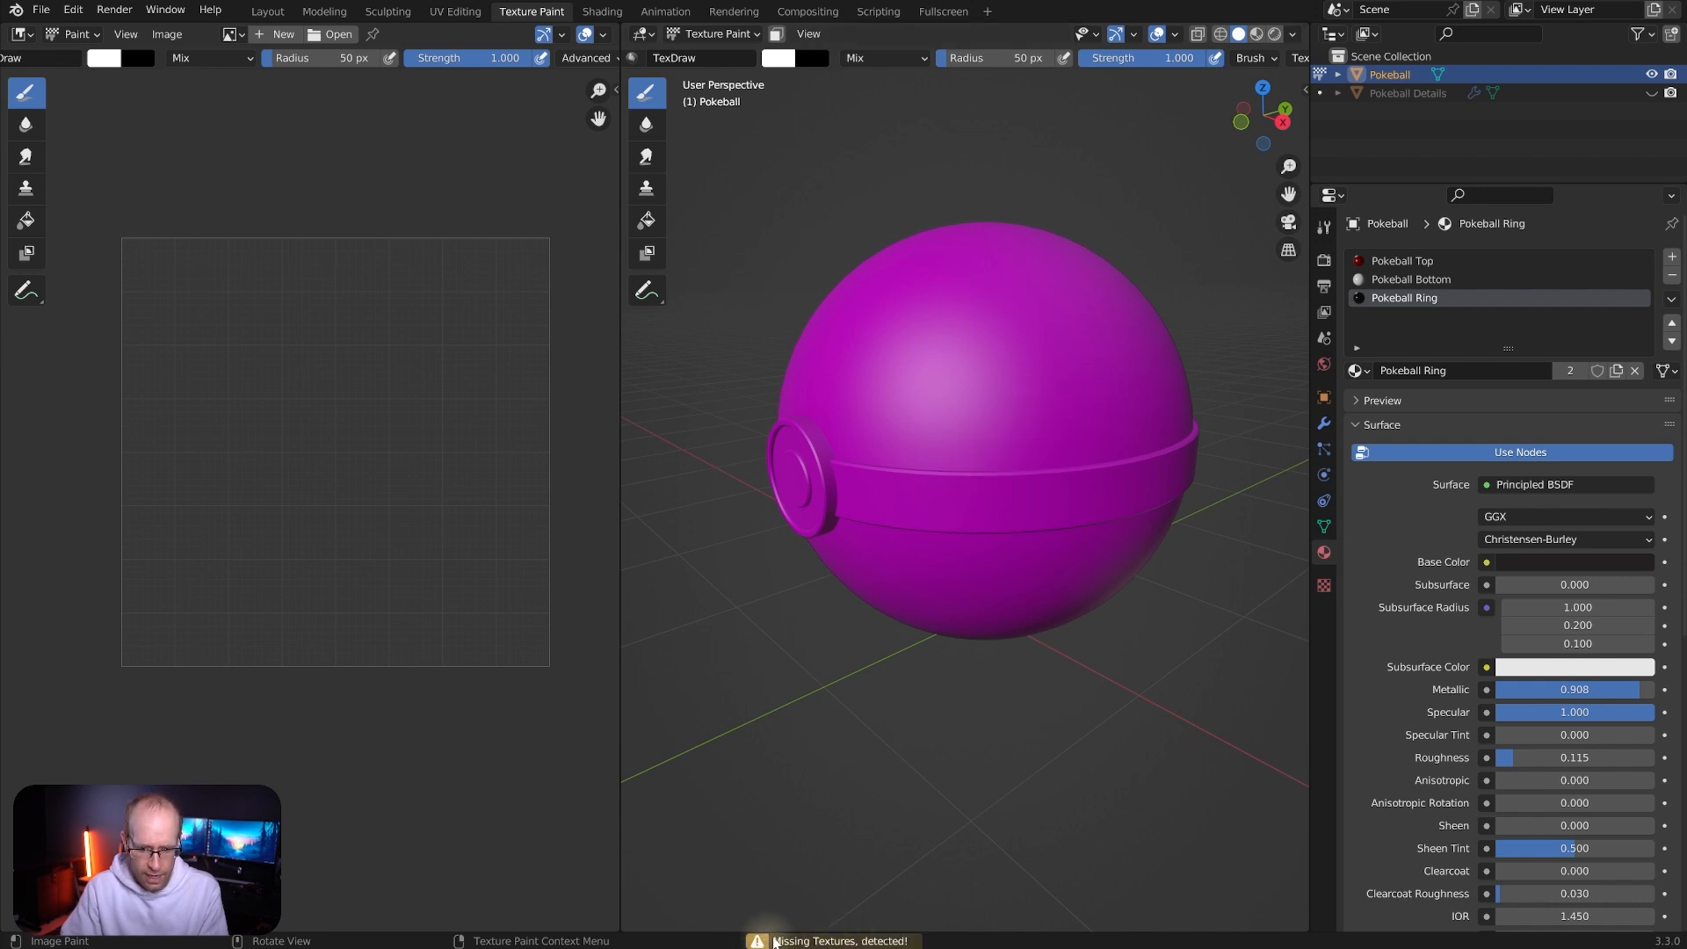
click(993, 413)
middle_drag(987, 387, 915, 388)
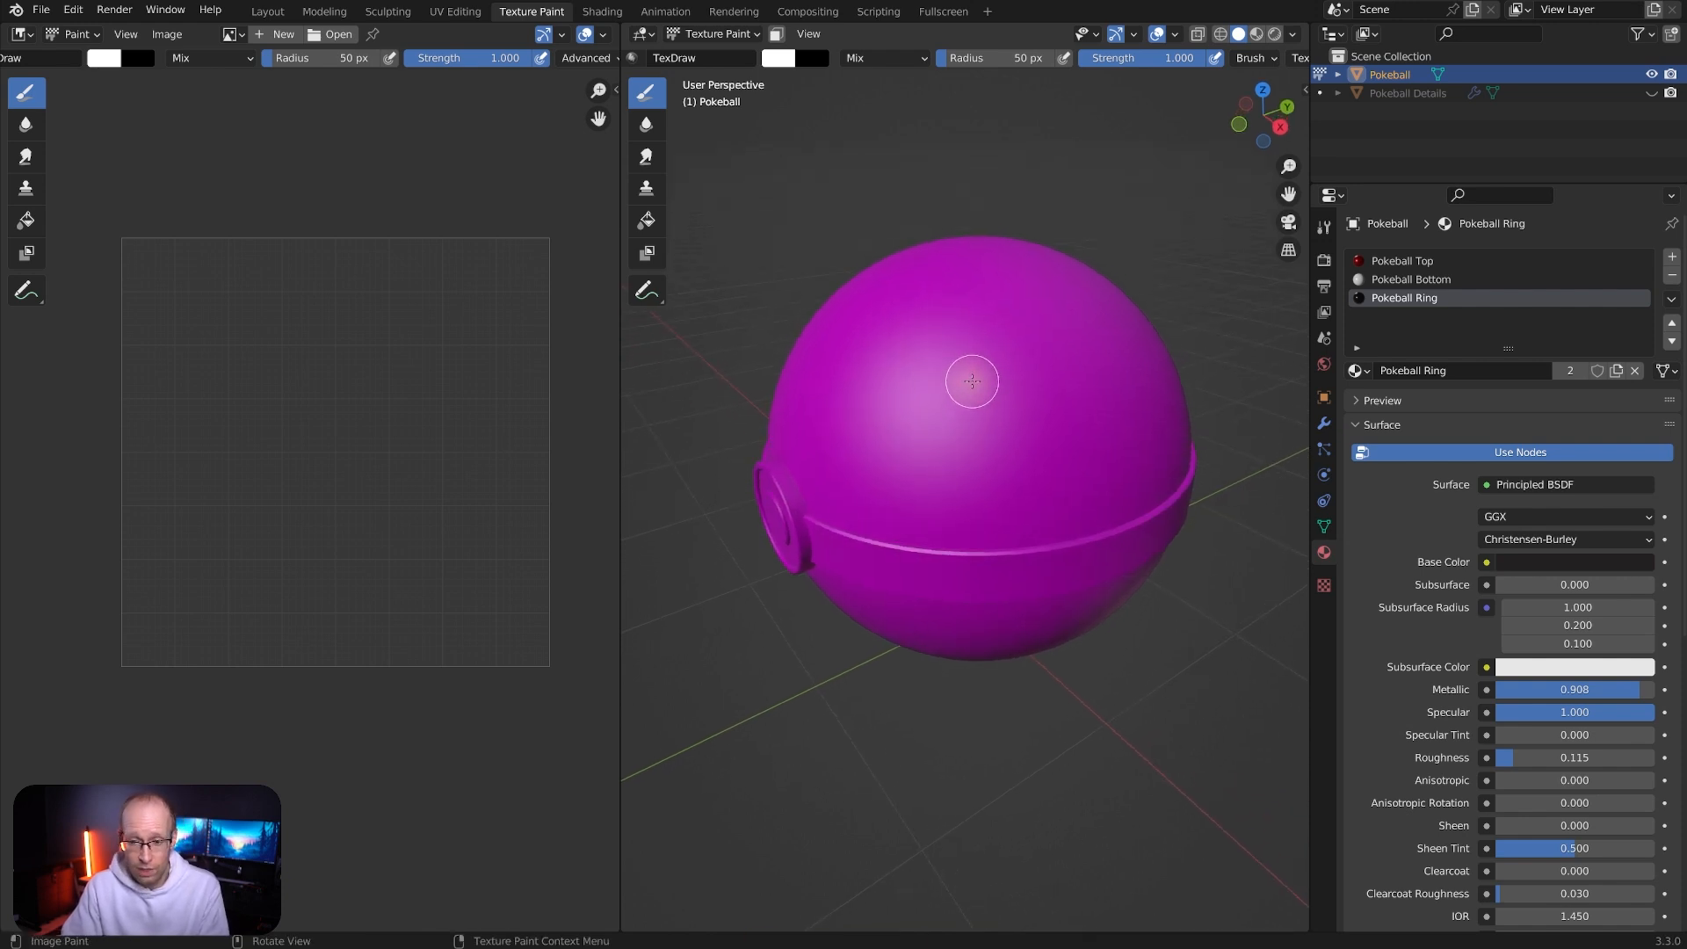
Show the Draw tool's settings in a wider properties area and keep the Texture Slots mode set to Material
click(1325, 230)
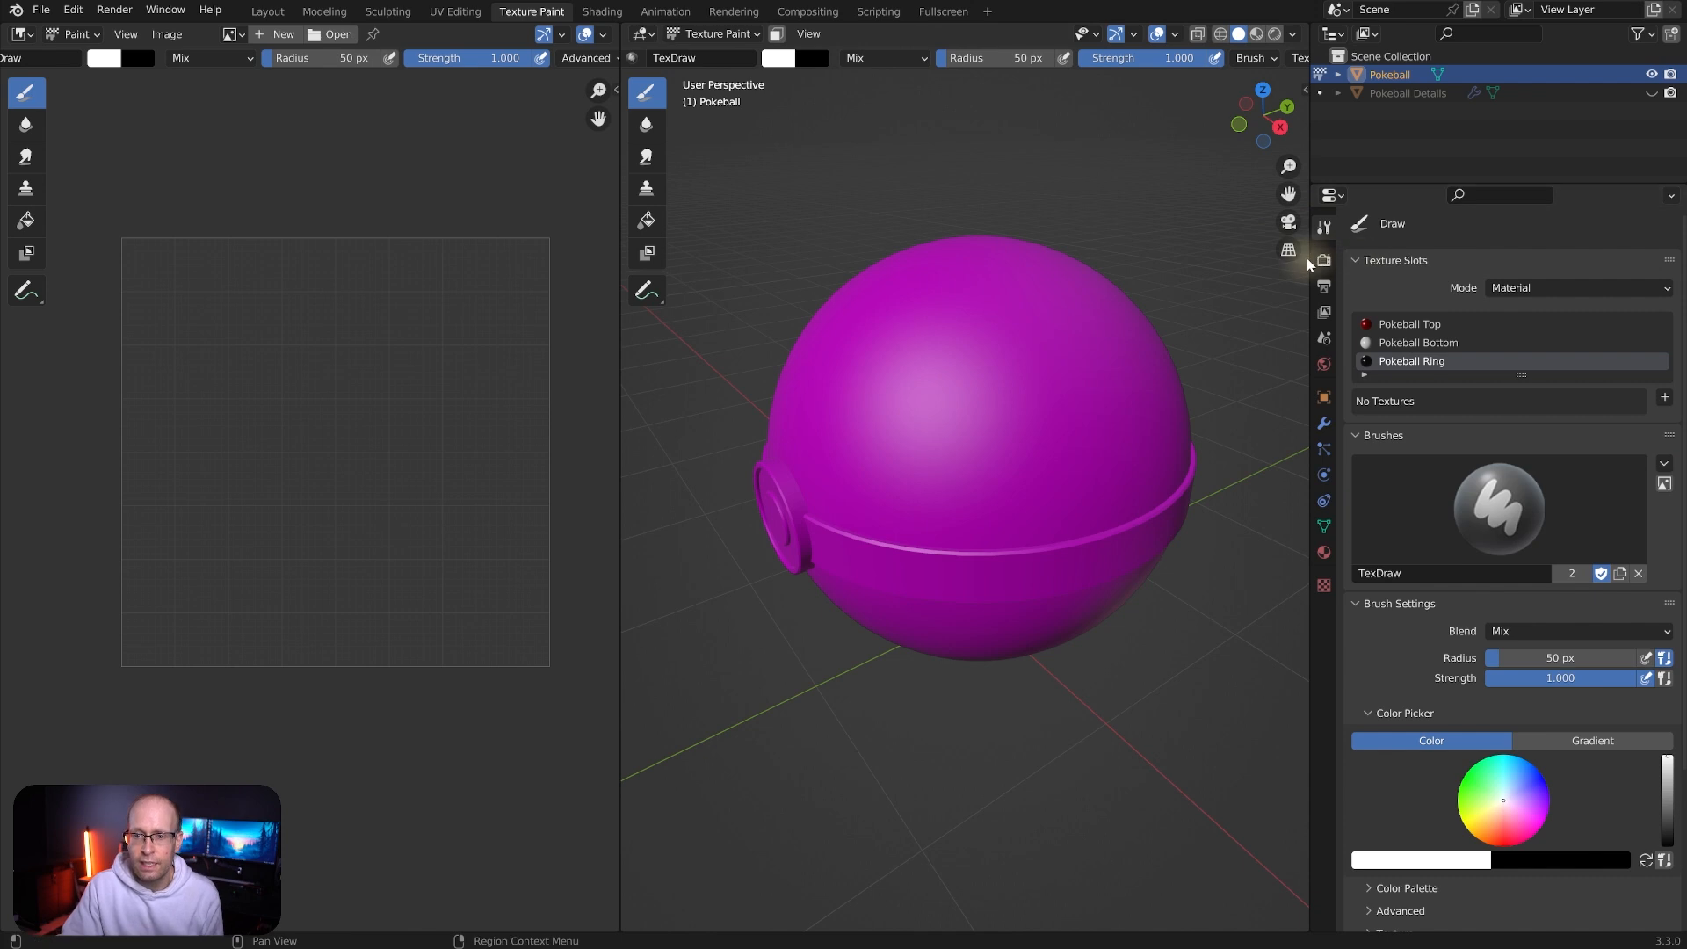
drag(1309, 260, 1240, 260)
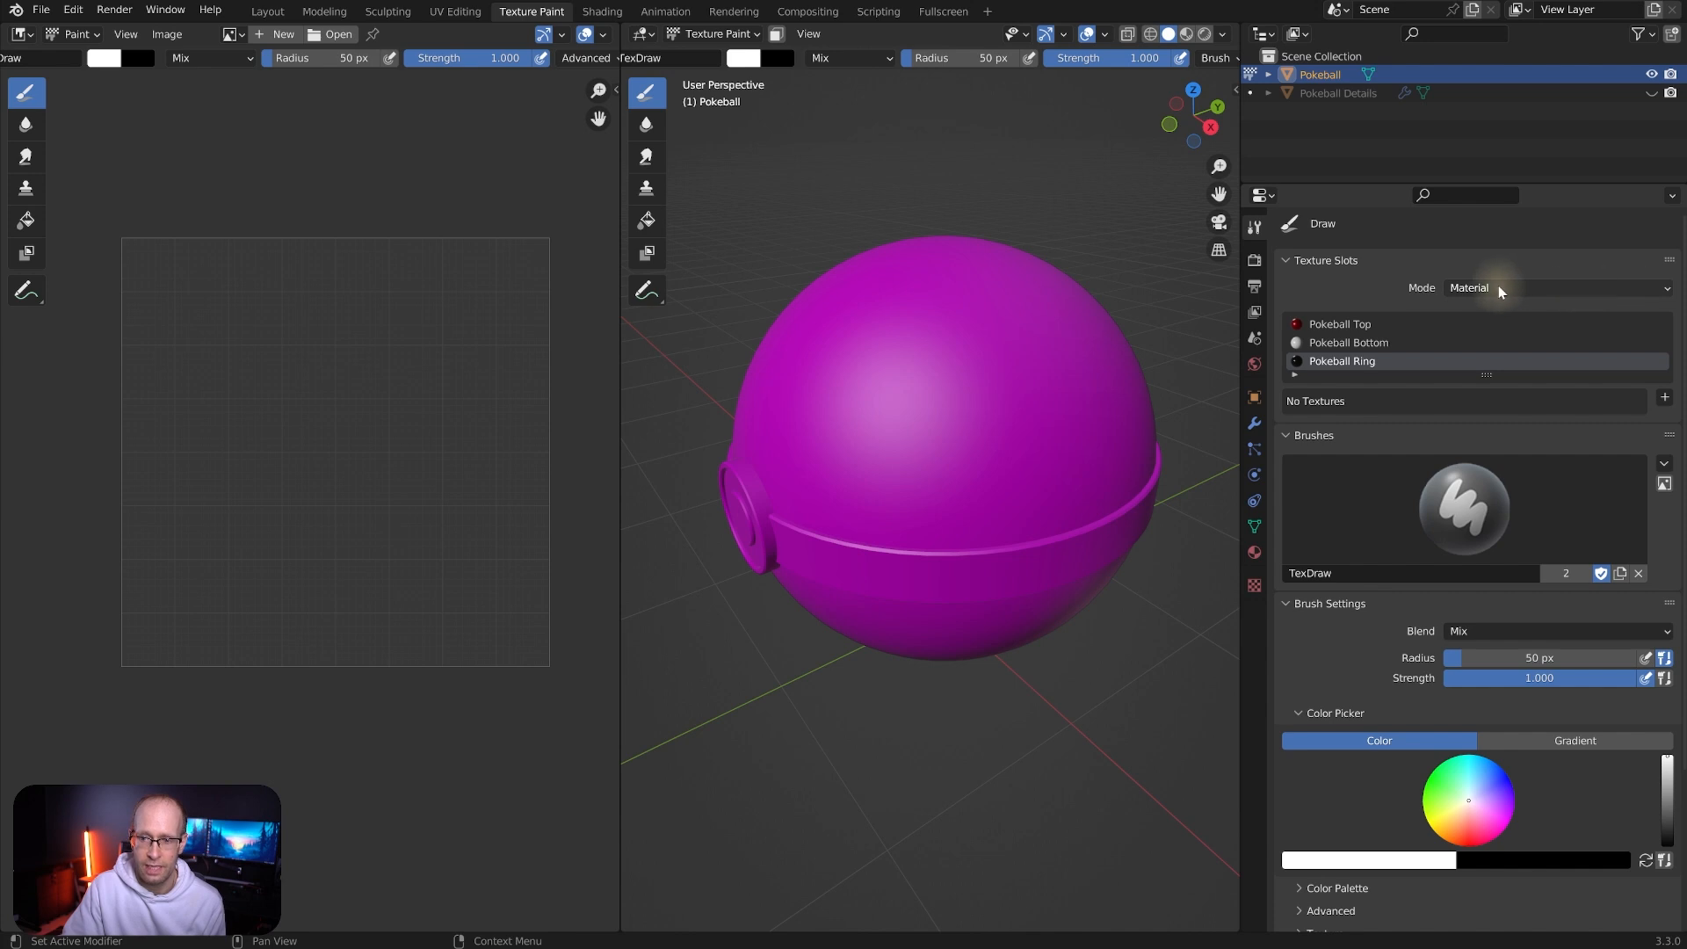
click(1669, 290)
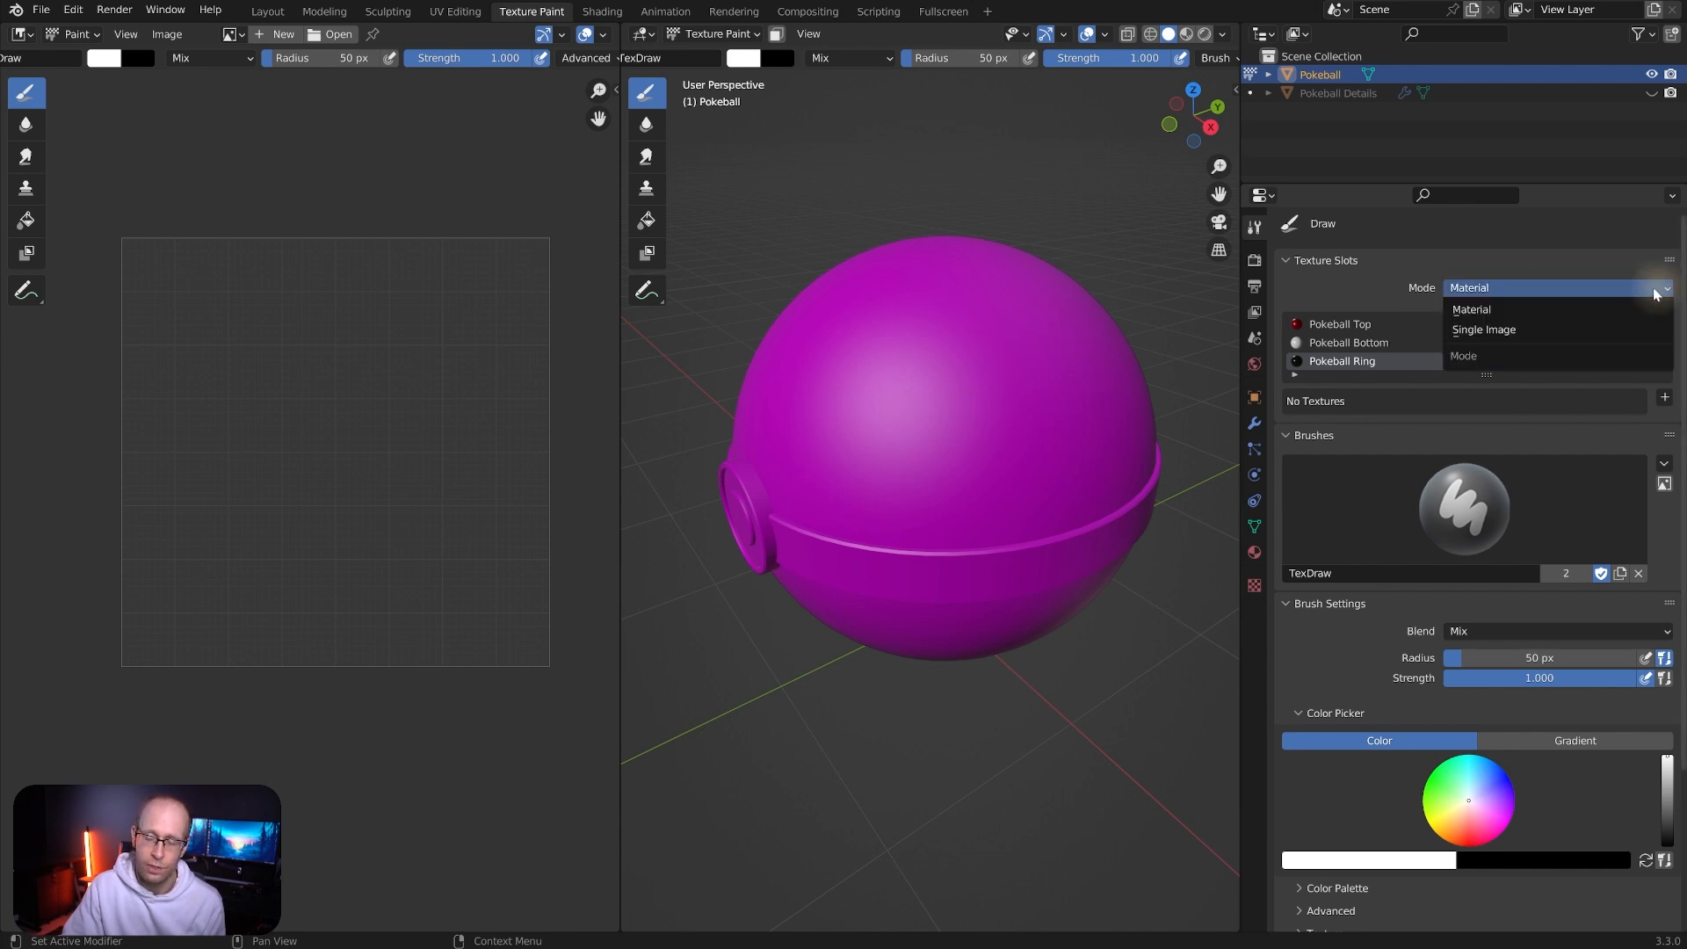
click(1477, 309)
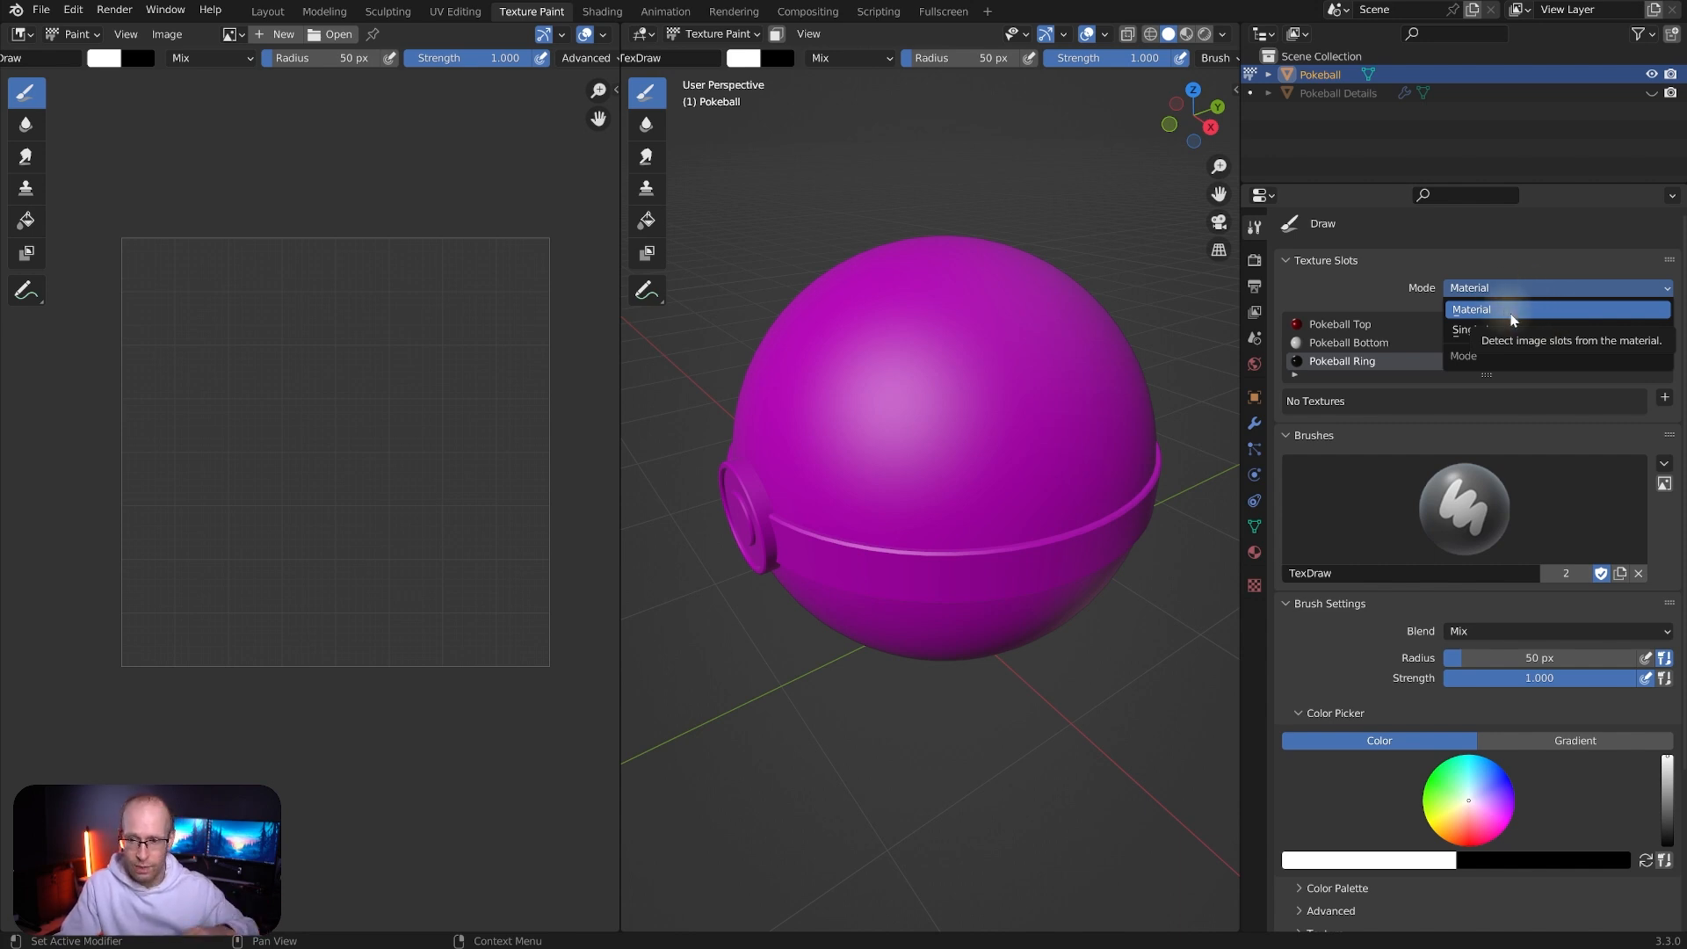
click(1510, 311)
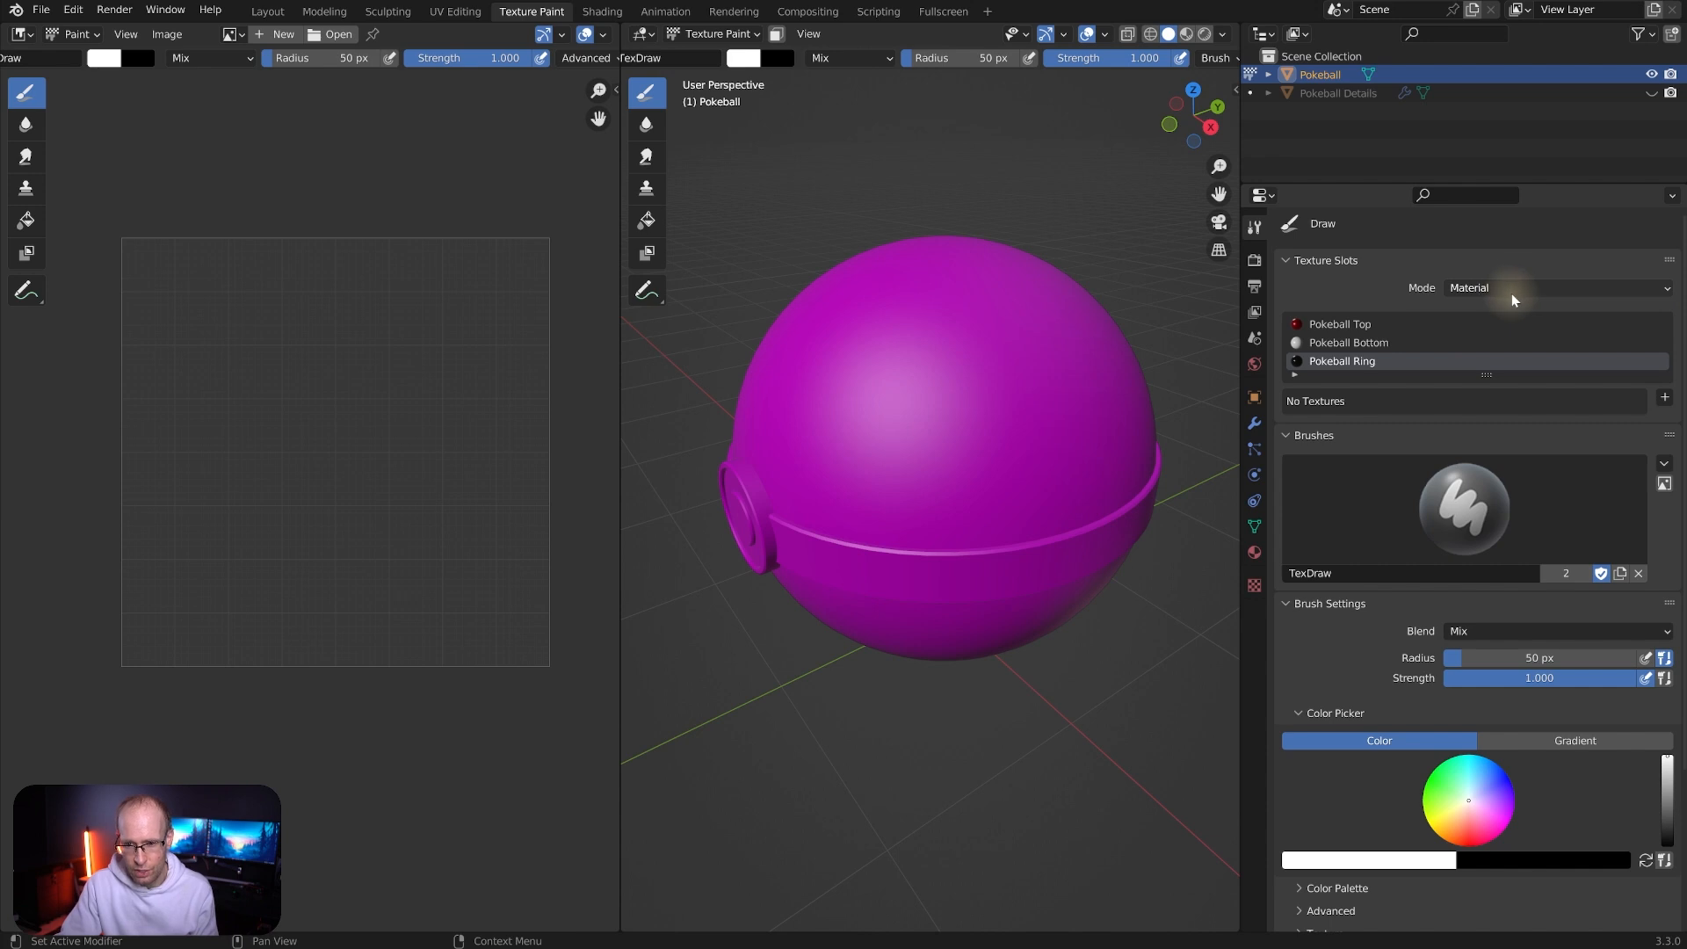
Start adding a Base Color paint slot to the Pokeball Top material and name it Top Base Color
click(1341, 326)
middle_drag(946, 412, 951, 398)
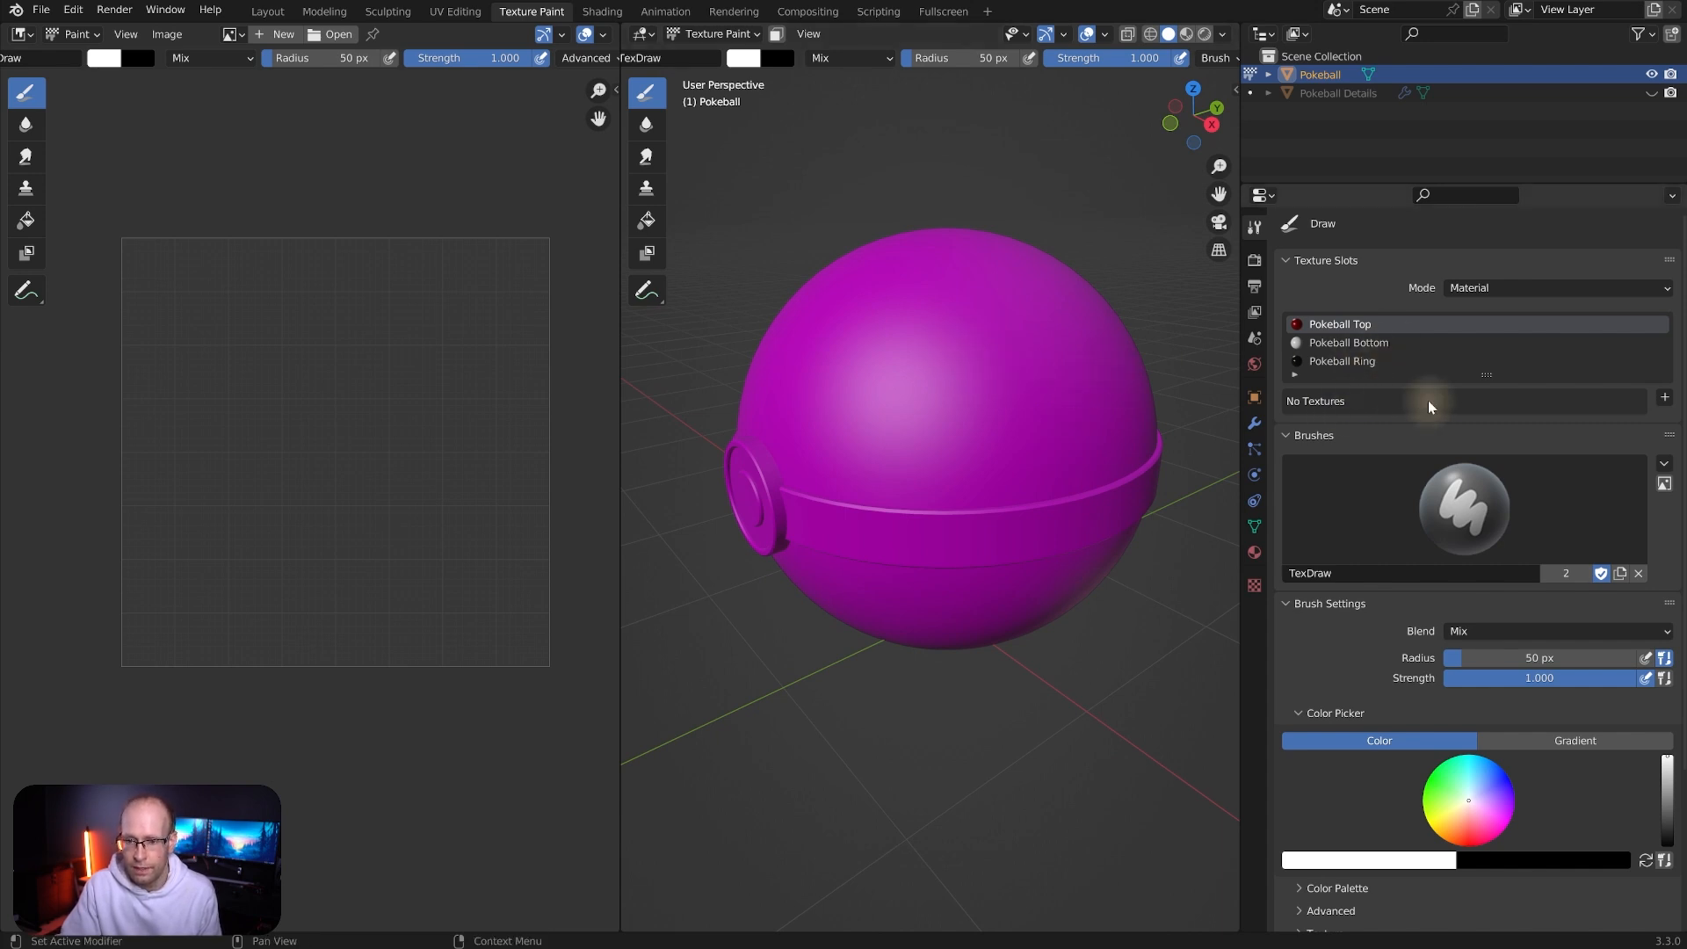
click(1666, 401)
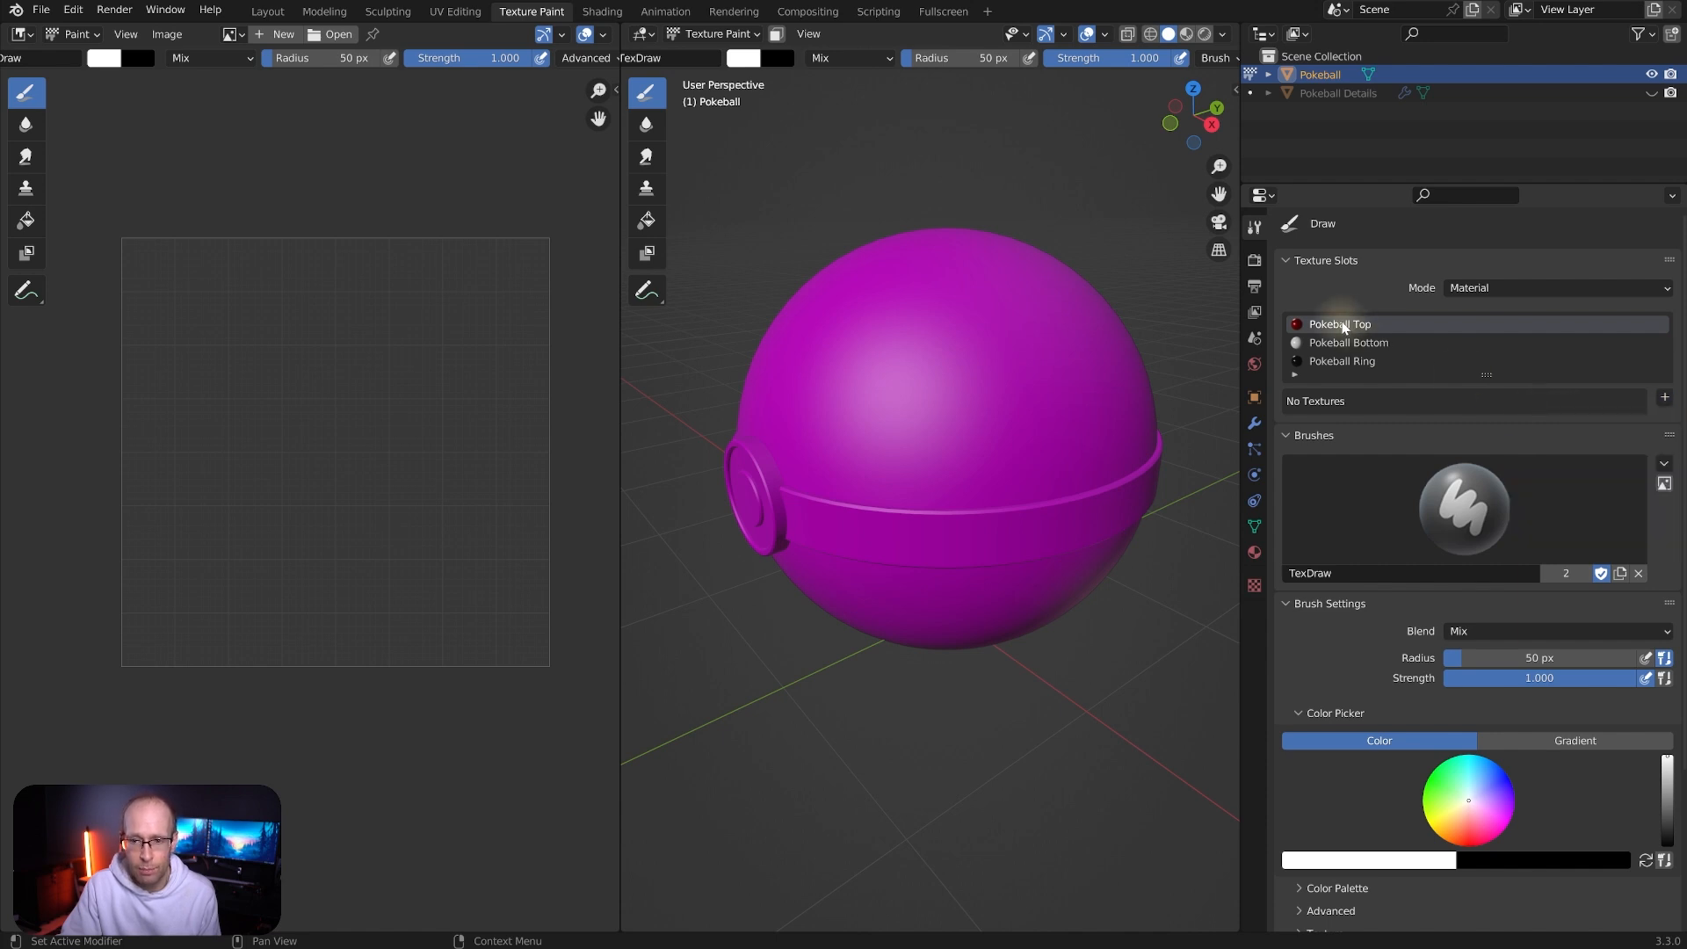
click(1666, 398)
click(1560, 421)
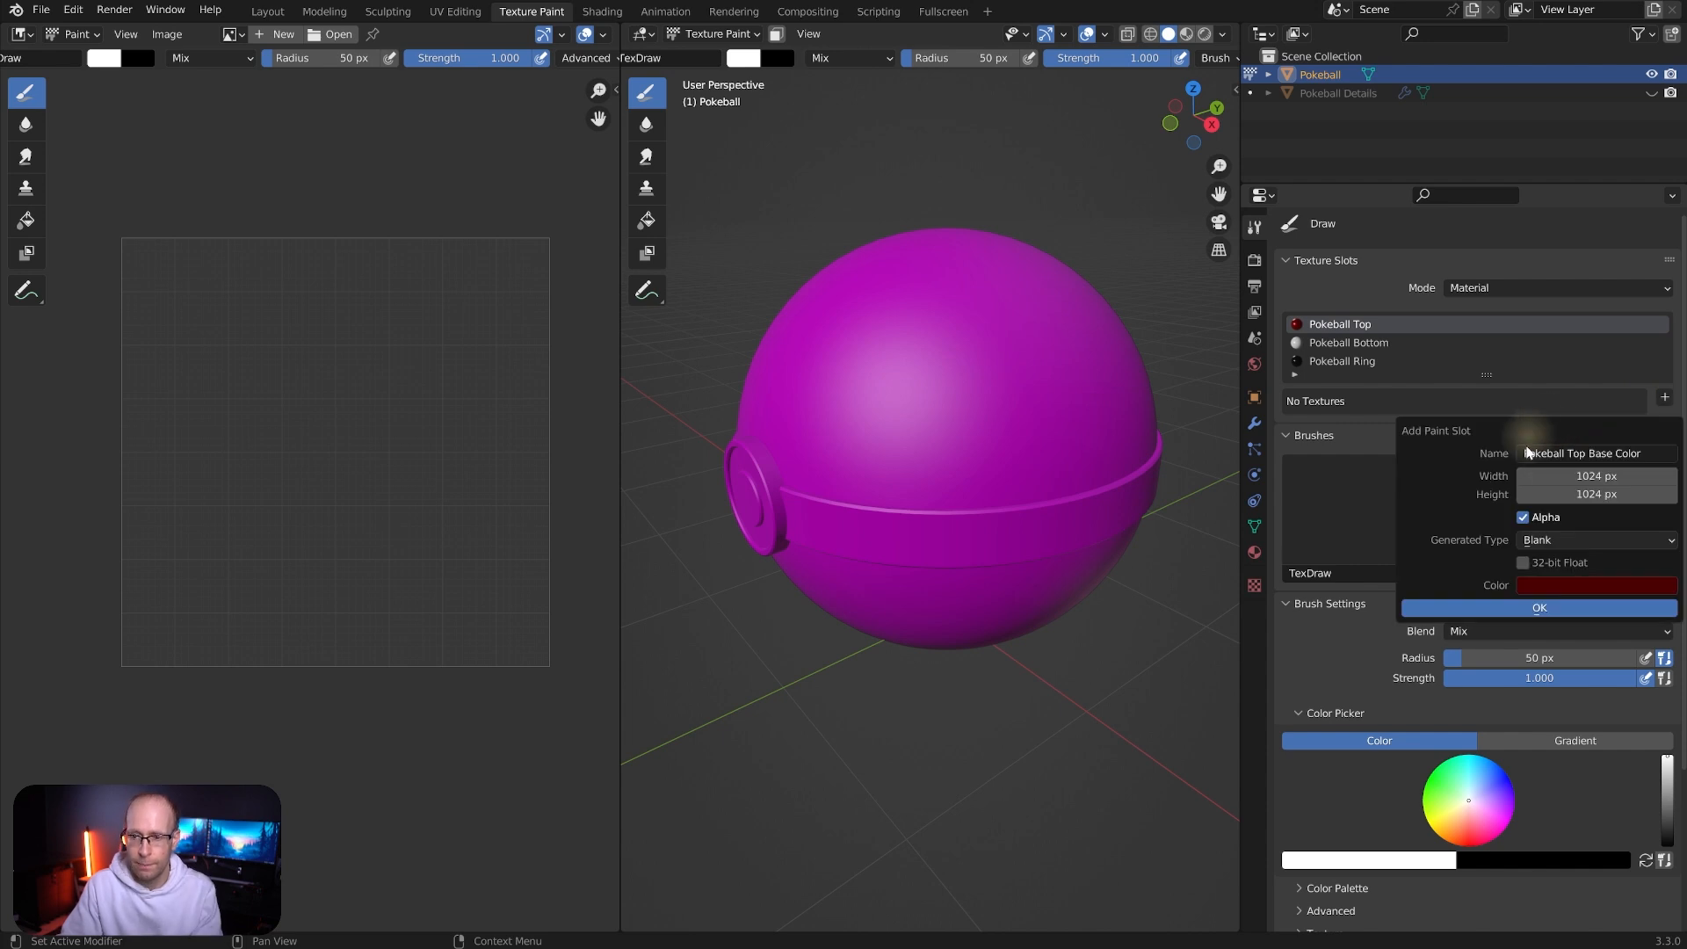
click(1558, 456)
click(1563, 453)
drag(1563, 453, 1567, 453)
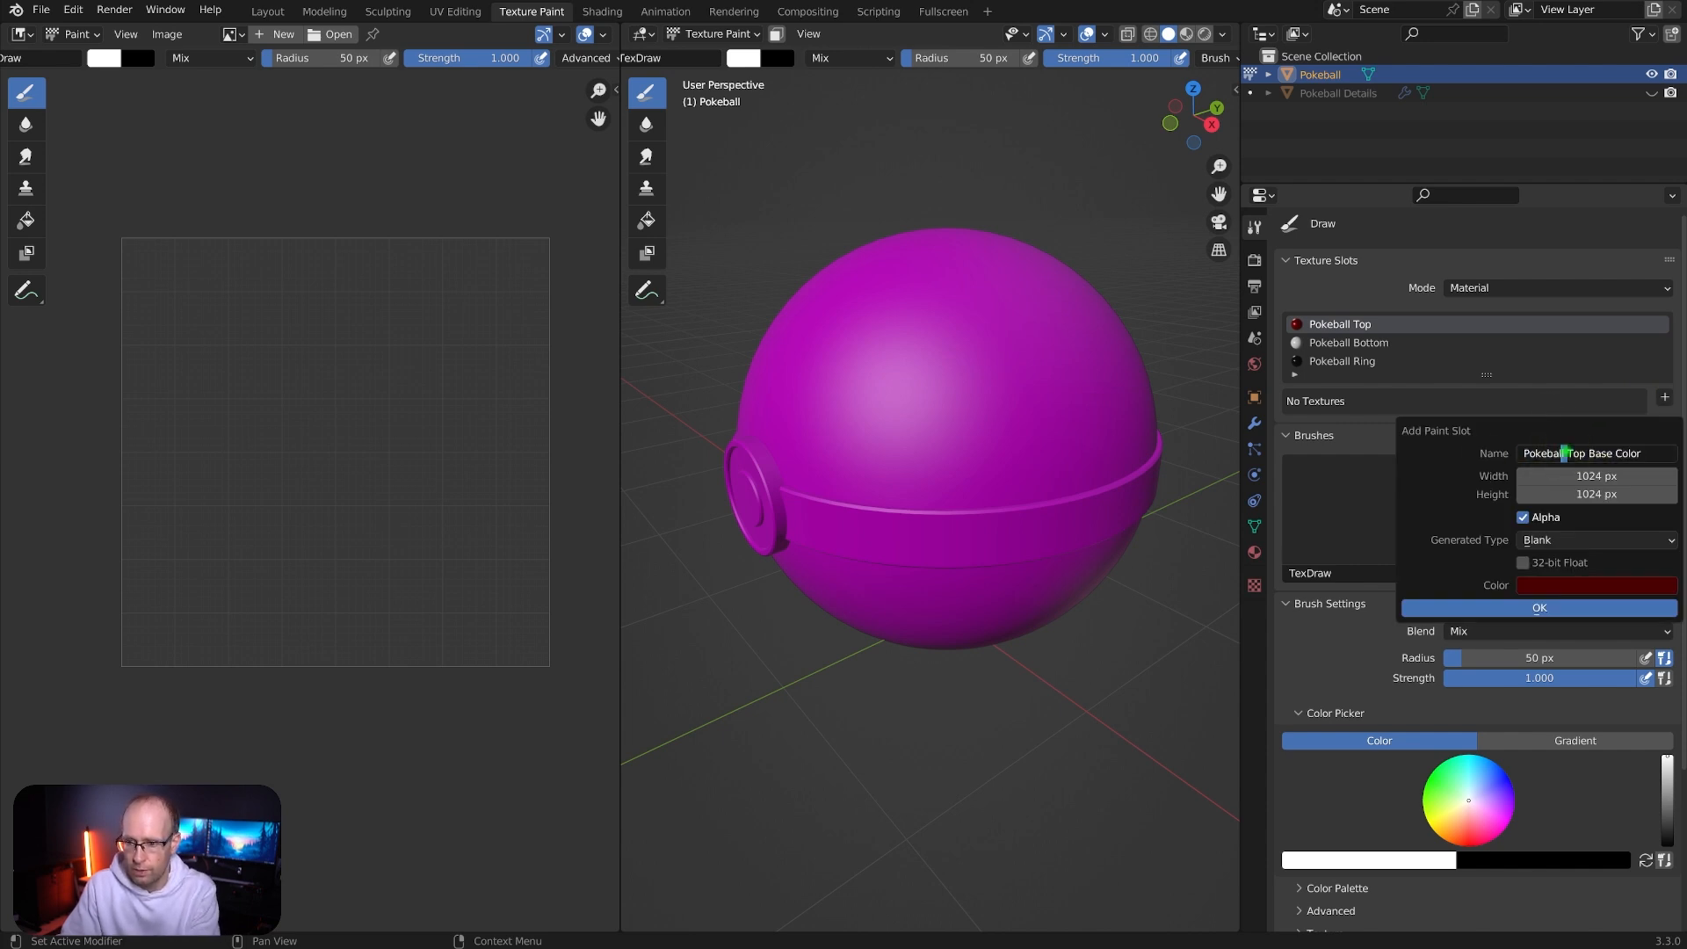
key(BackSpace)
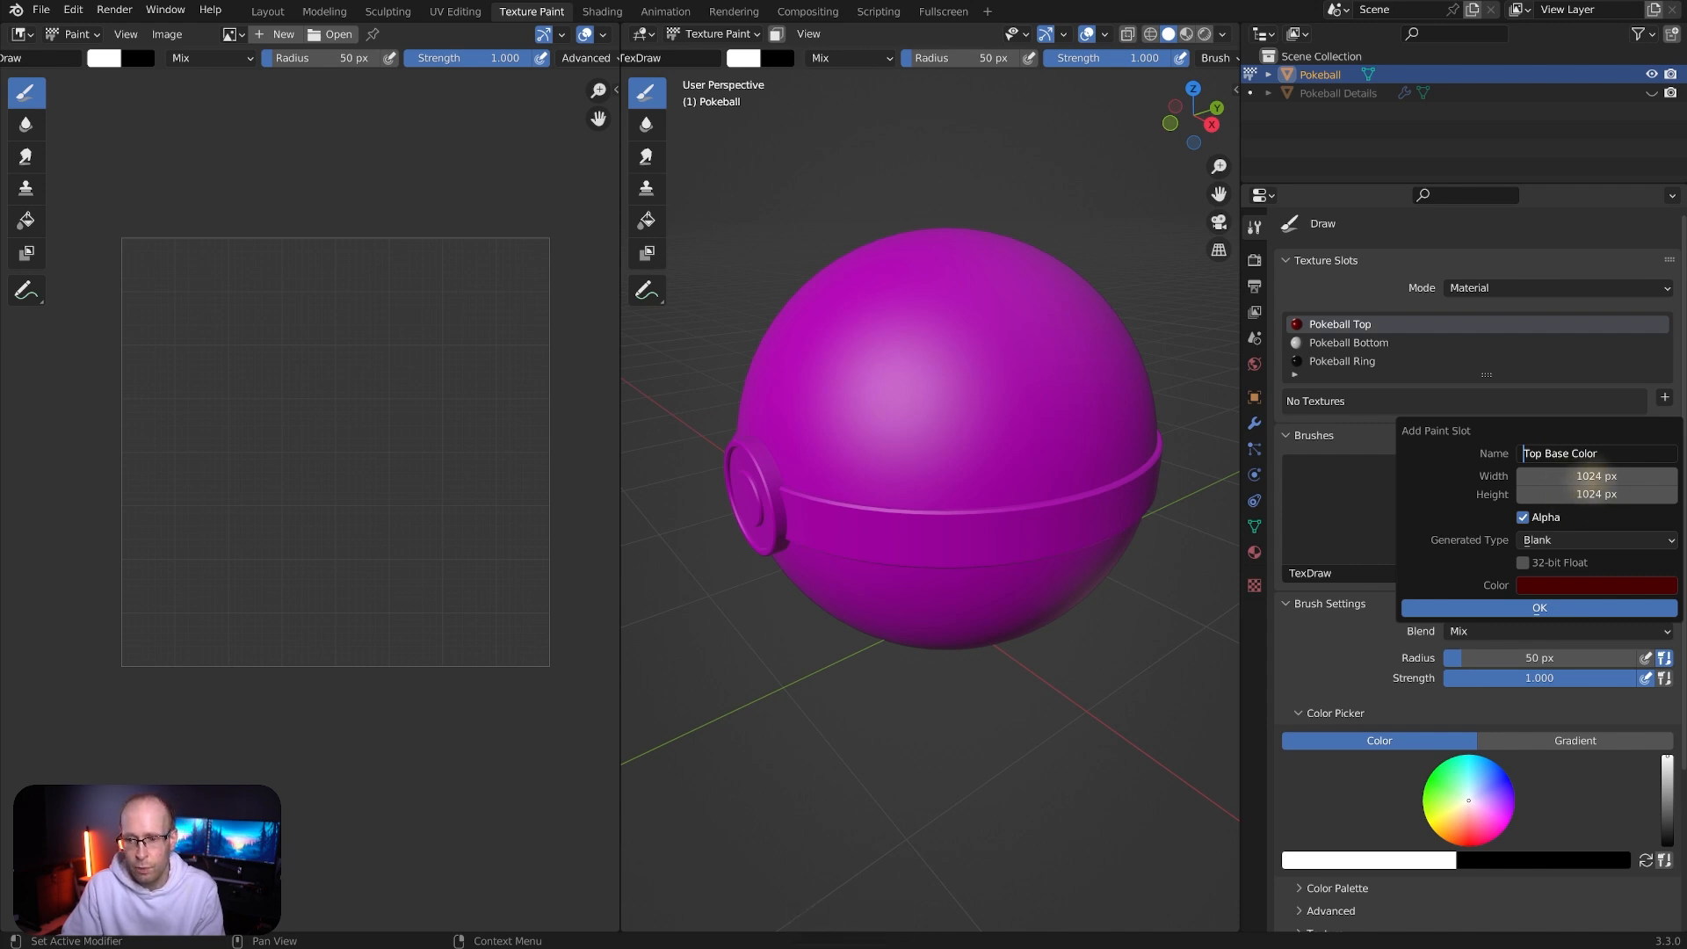
Set the new slot's image to 4000 × 4000 px, disable Alpha and keep the Blank generated type
click(1582, 478)
click(1596, 477)
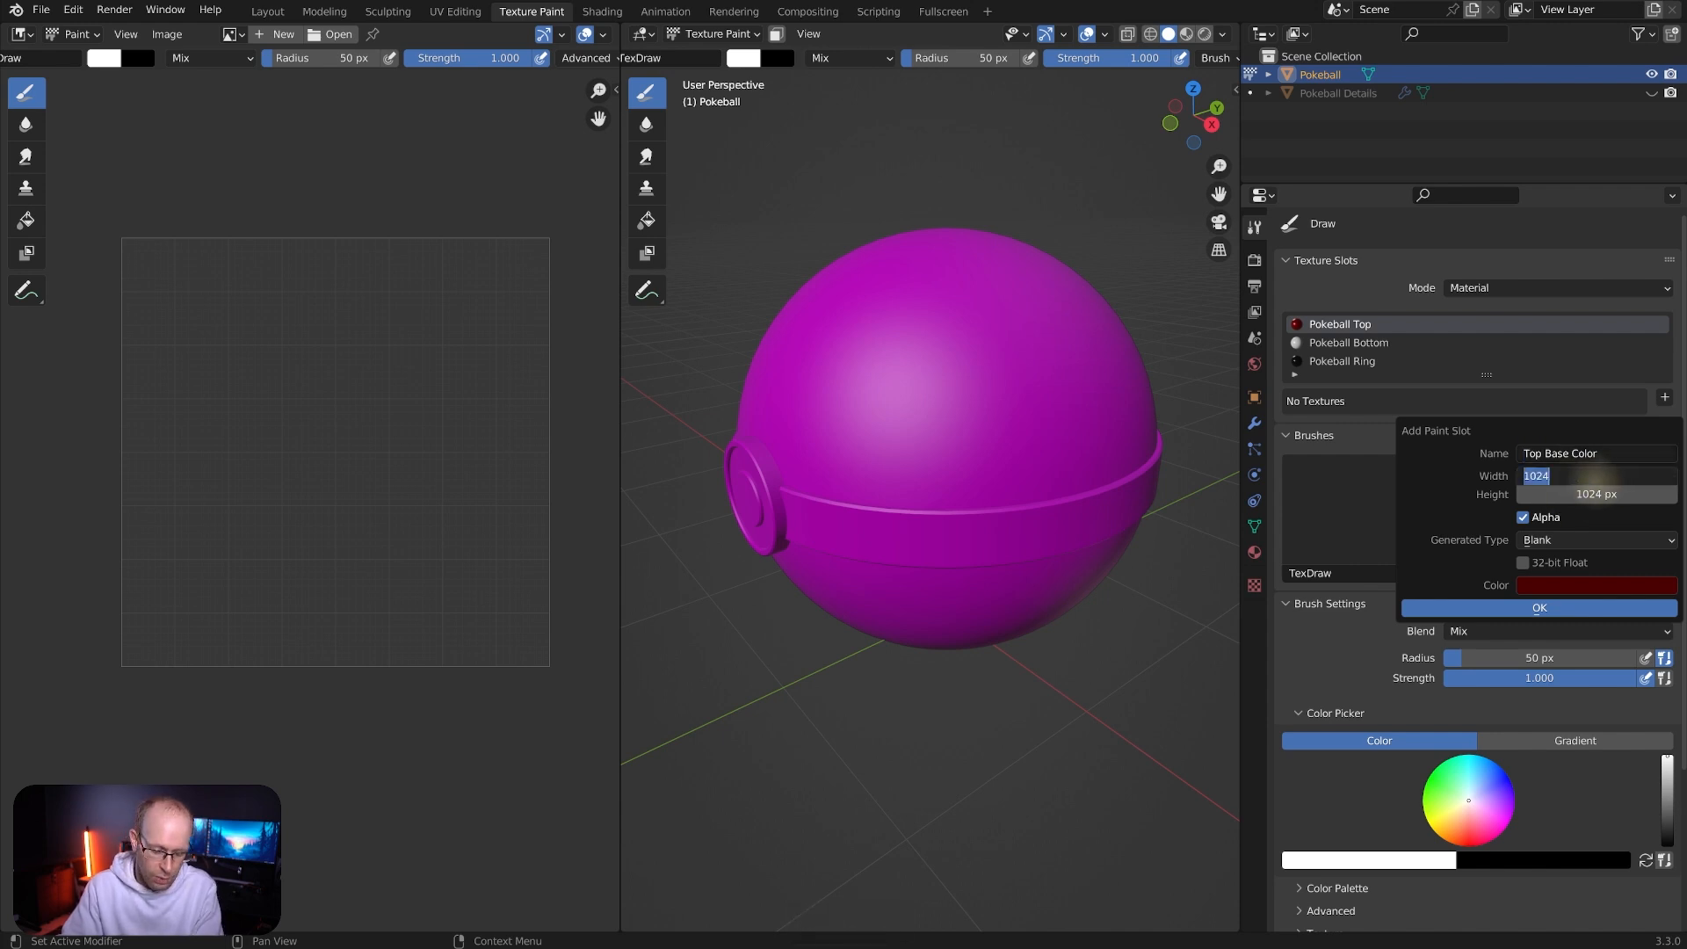
text(4000)
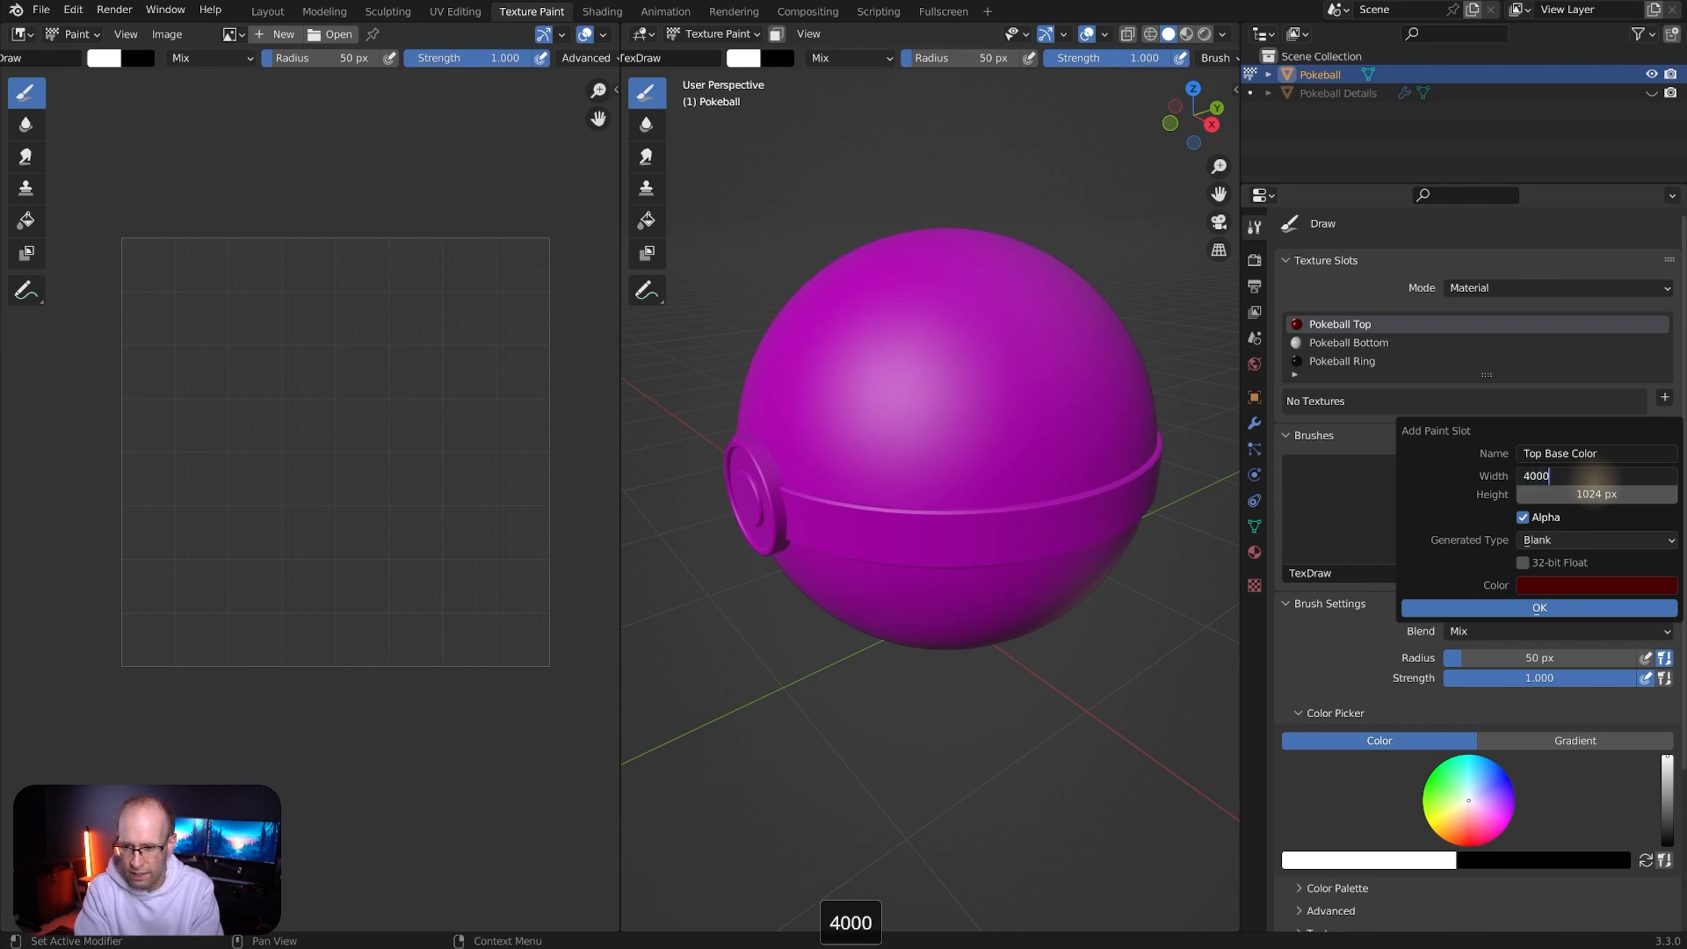
key(Tab)
text(4)
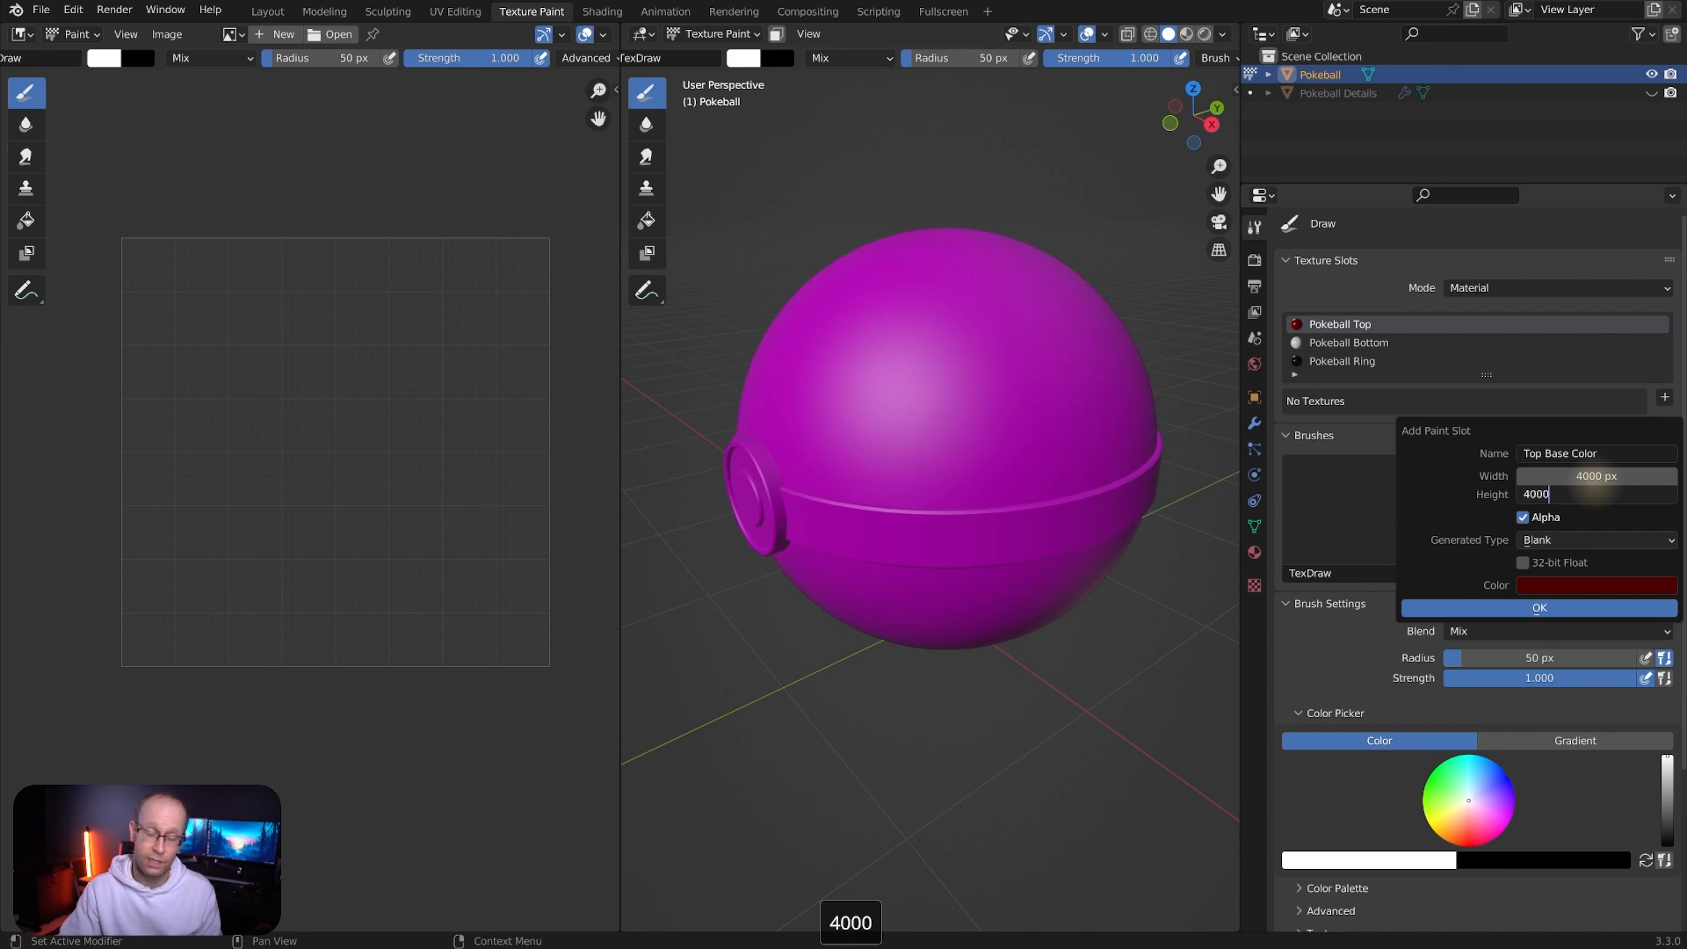
key(Return)
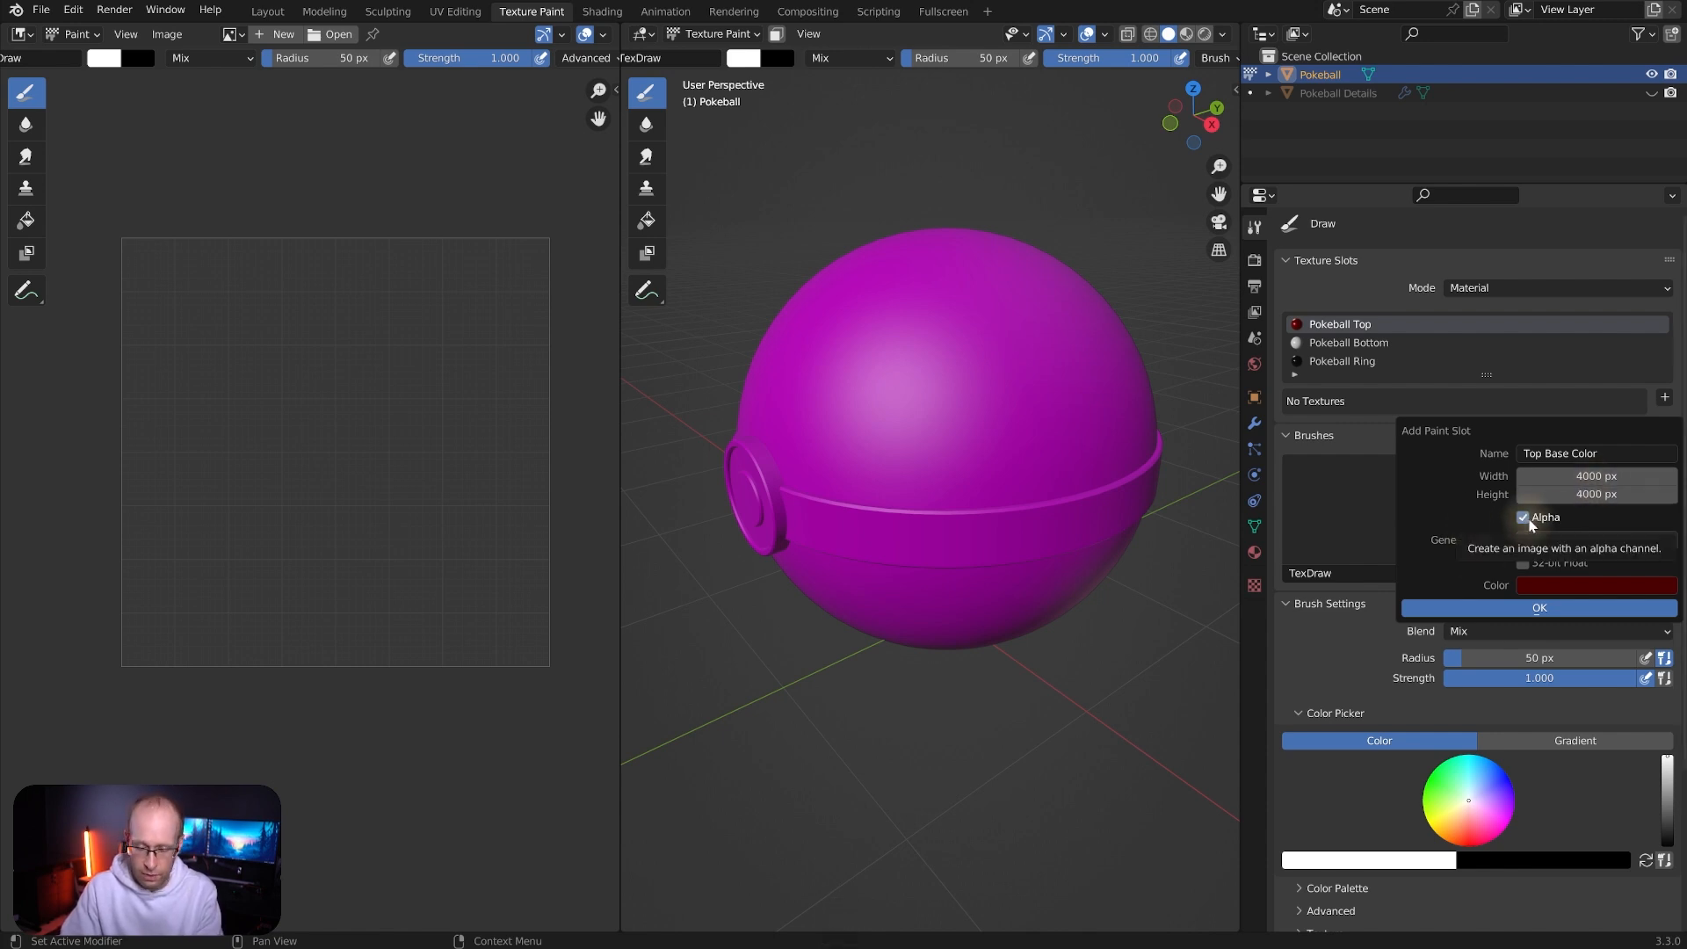
click(1540, 521)
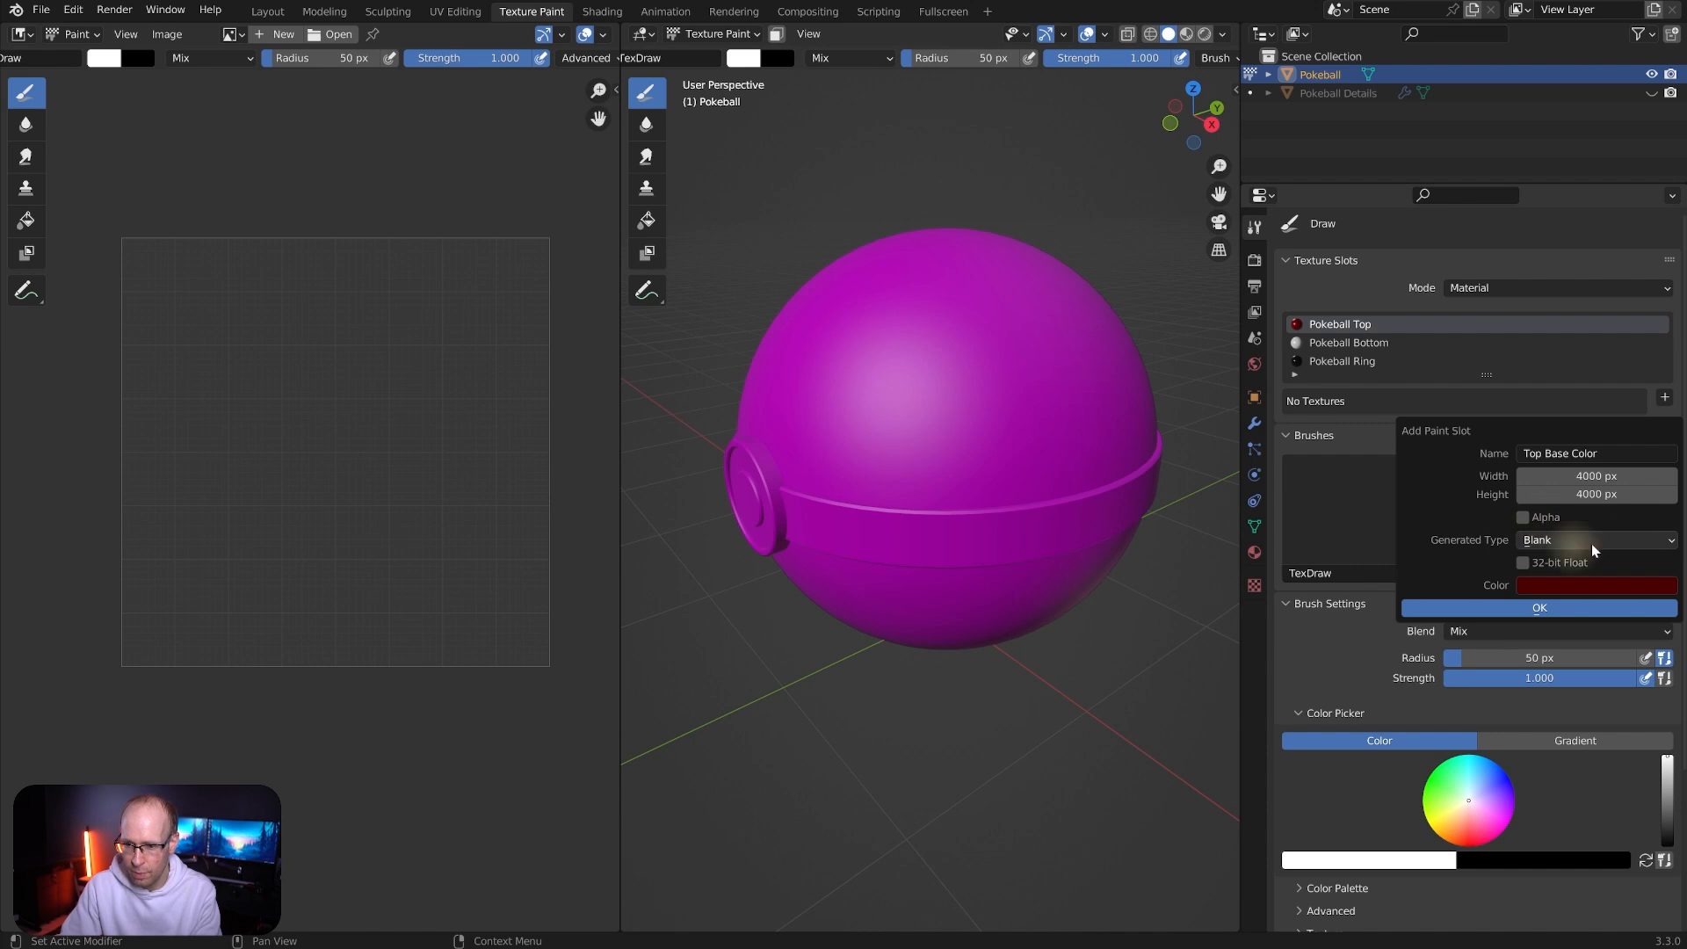
click(1645, 541)
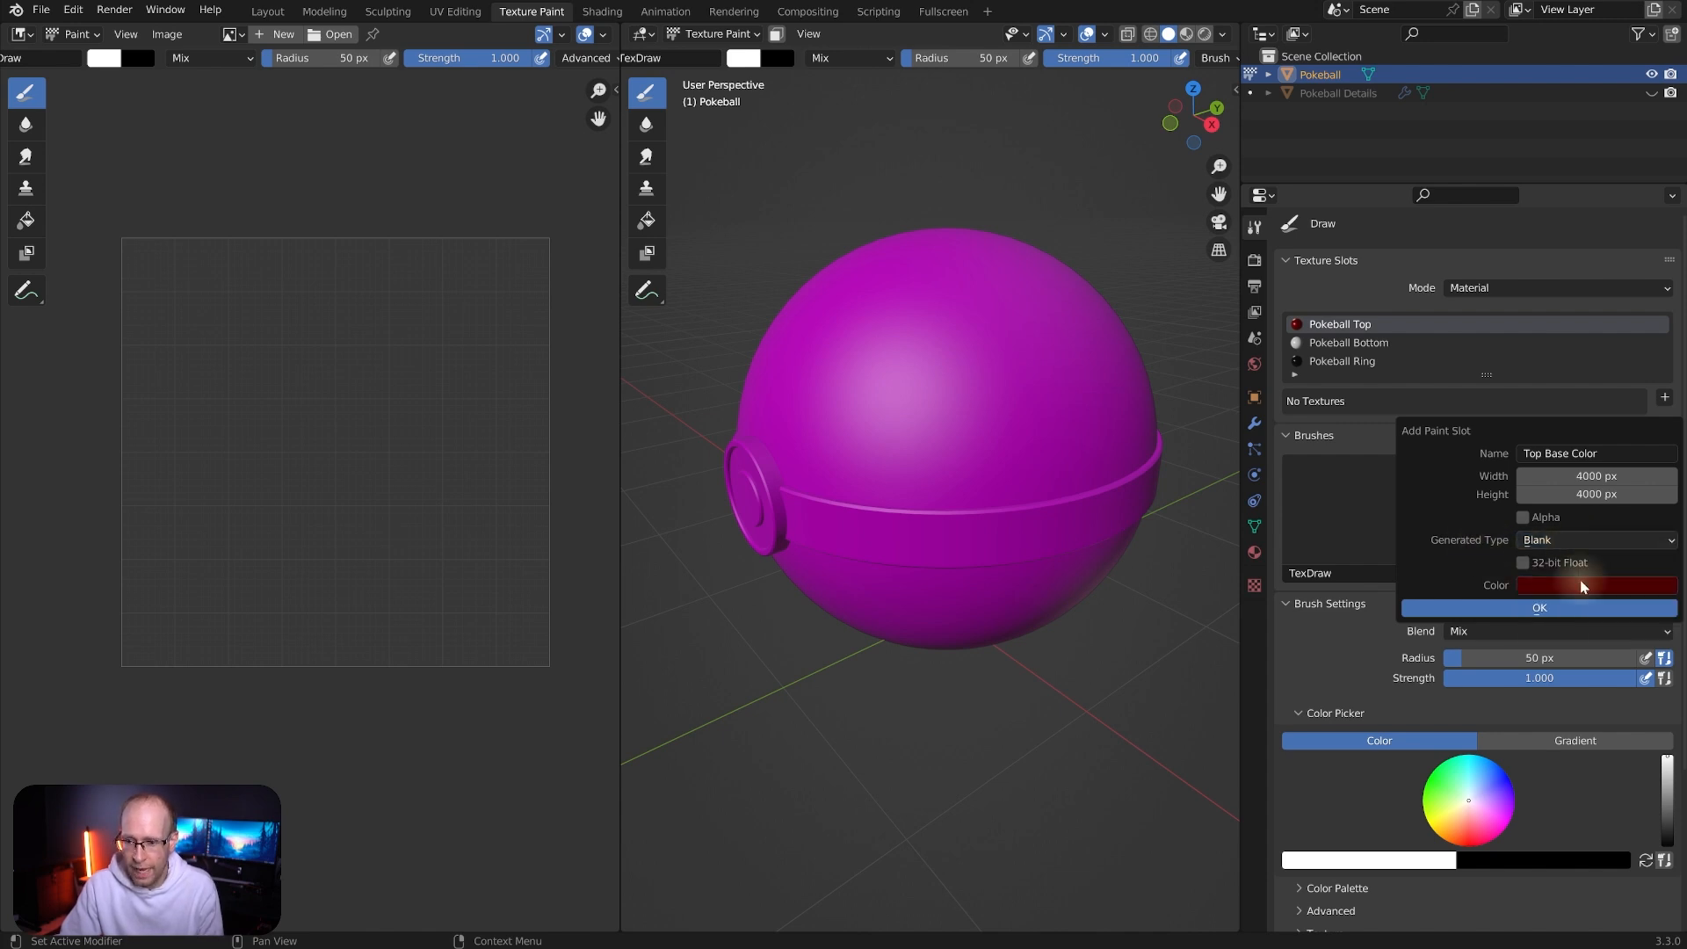
Choose a brighter red as the image's fill color and create the paint slot
click(1583, 586)
drag(1663, 417, 1663, 394)
drag(1587, 445, 1592, 437)
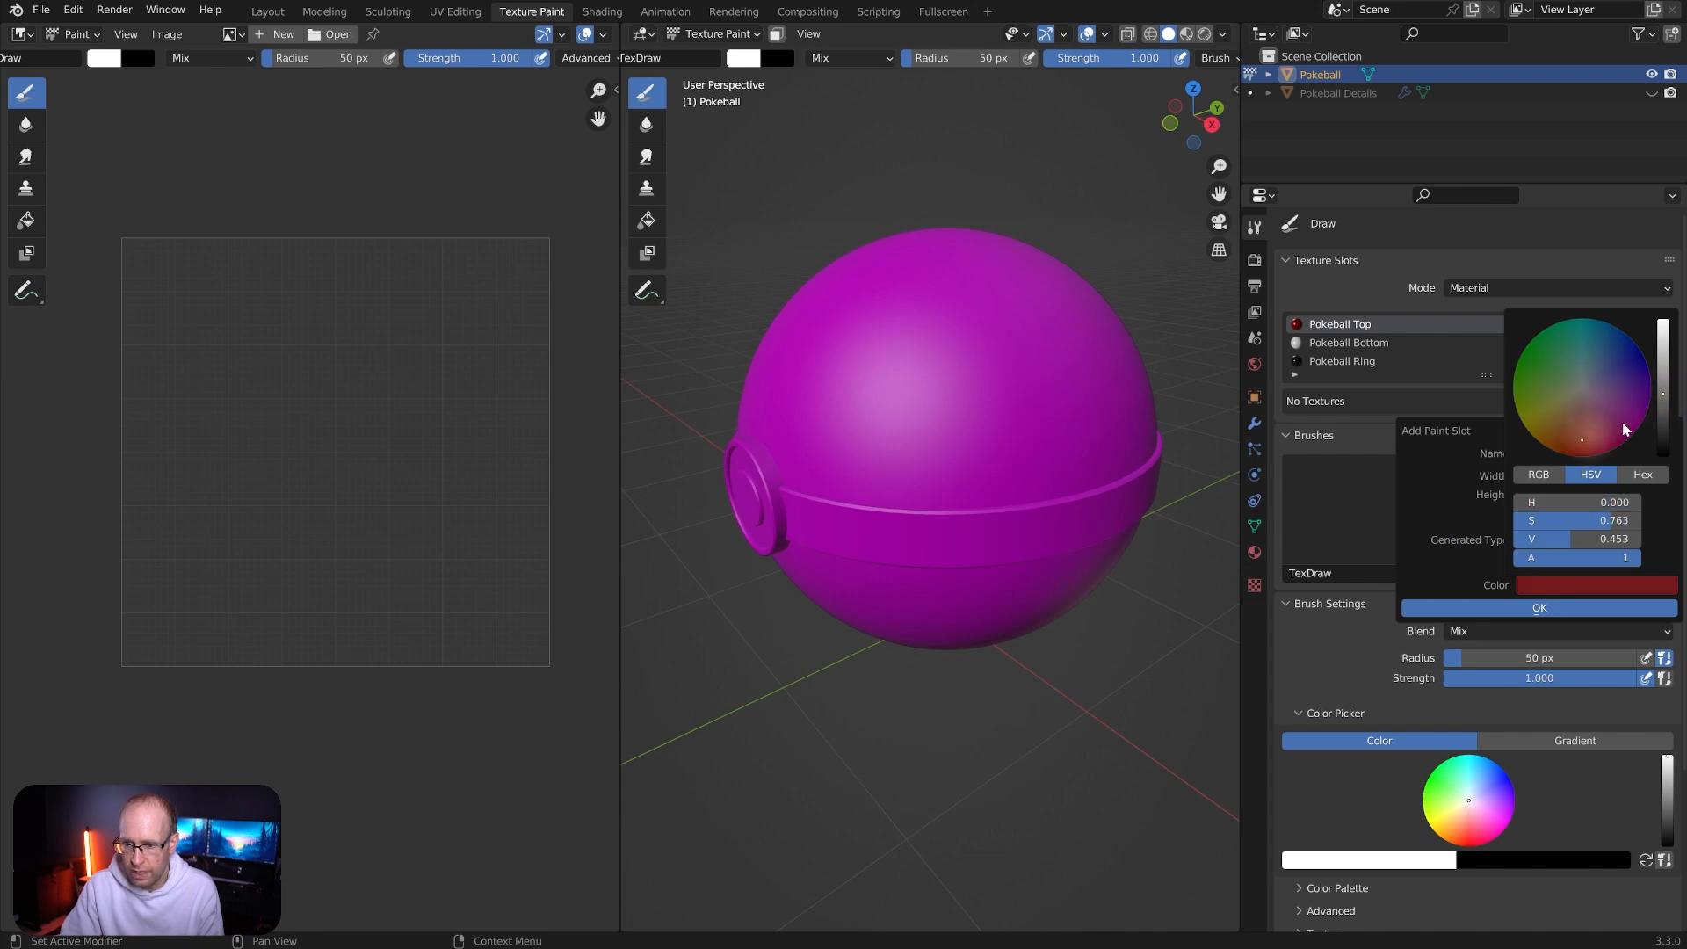
drag(1663, 383, 1663, 376)
drag(1579, 440, 1591, 443)
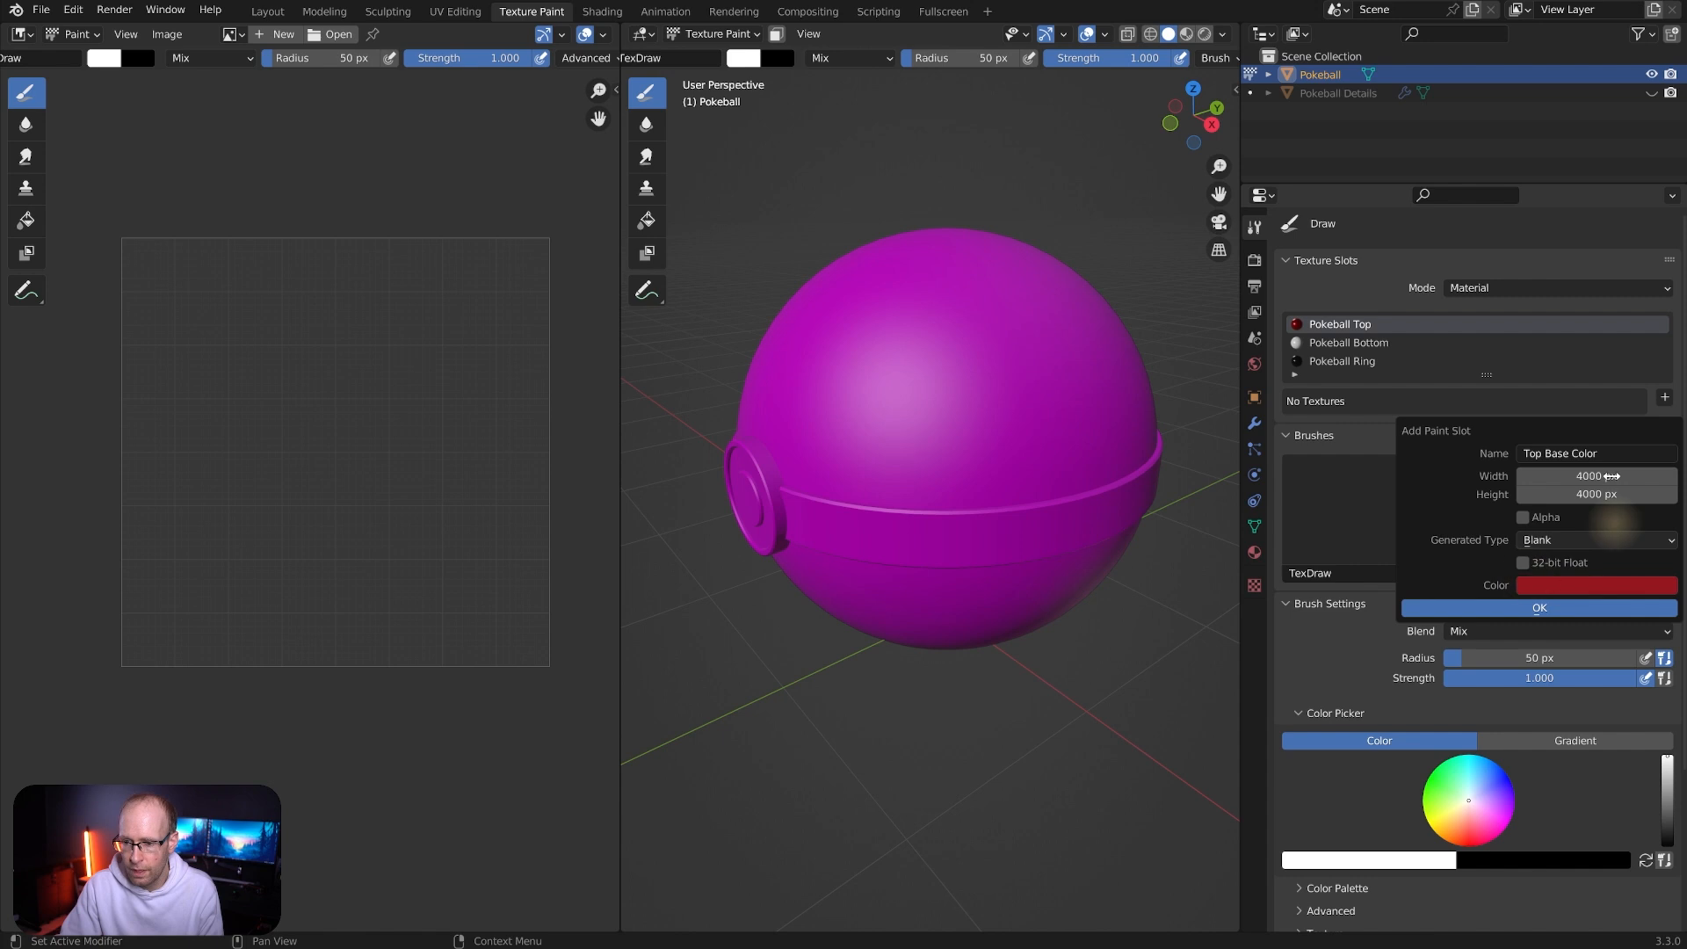
click(1558, 610)
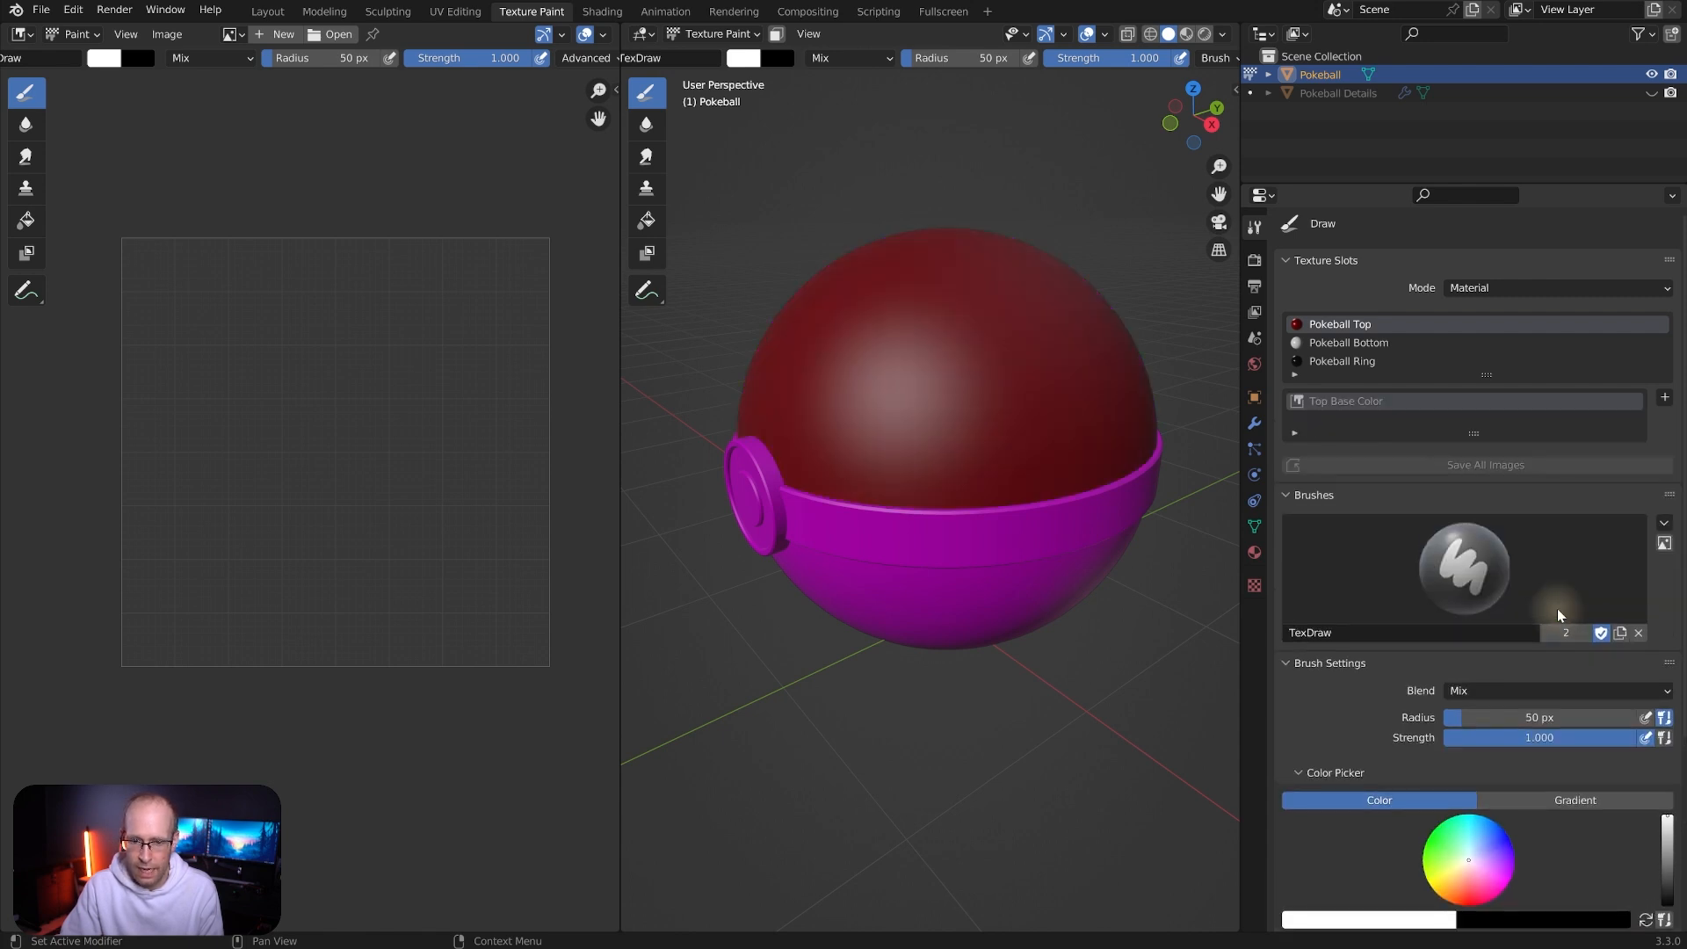
Inspect the Pokeball's upper half from several angles and expand the Base Color texture settings of the Pokeball Top material
middle_drag(964, 324, 953, 340)
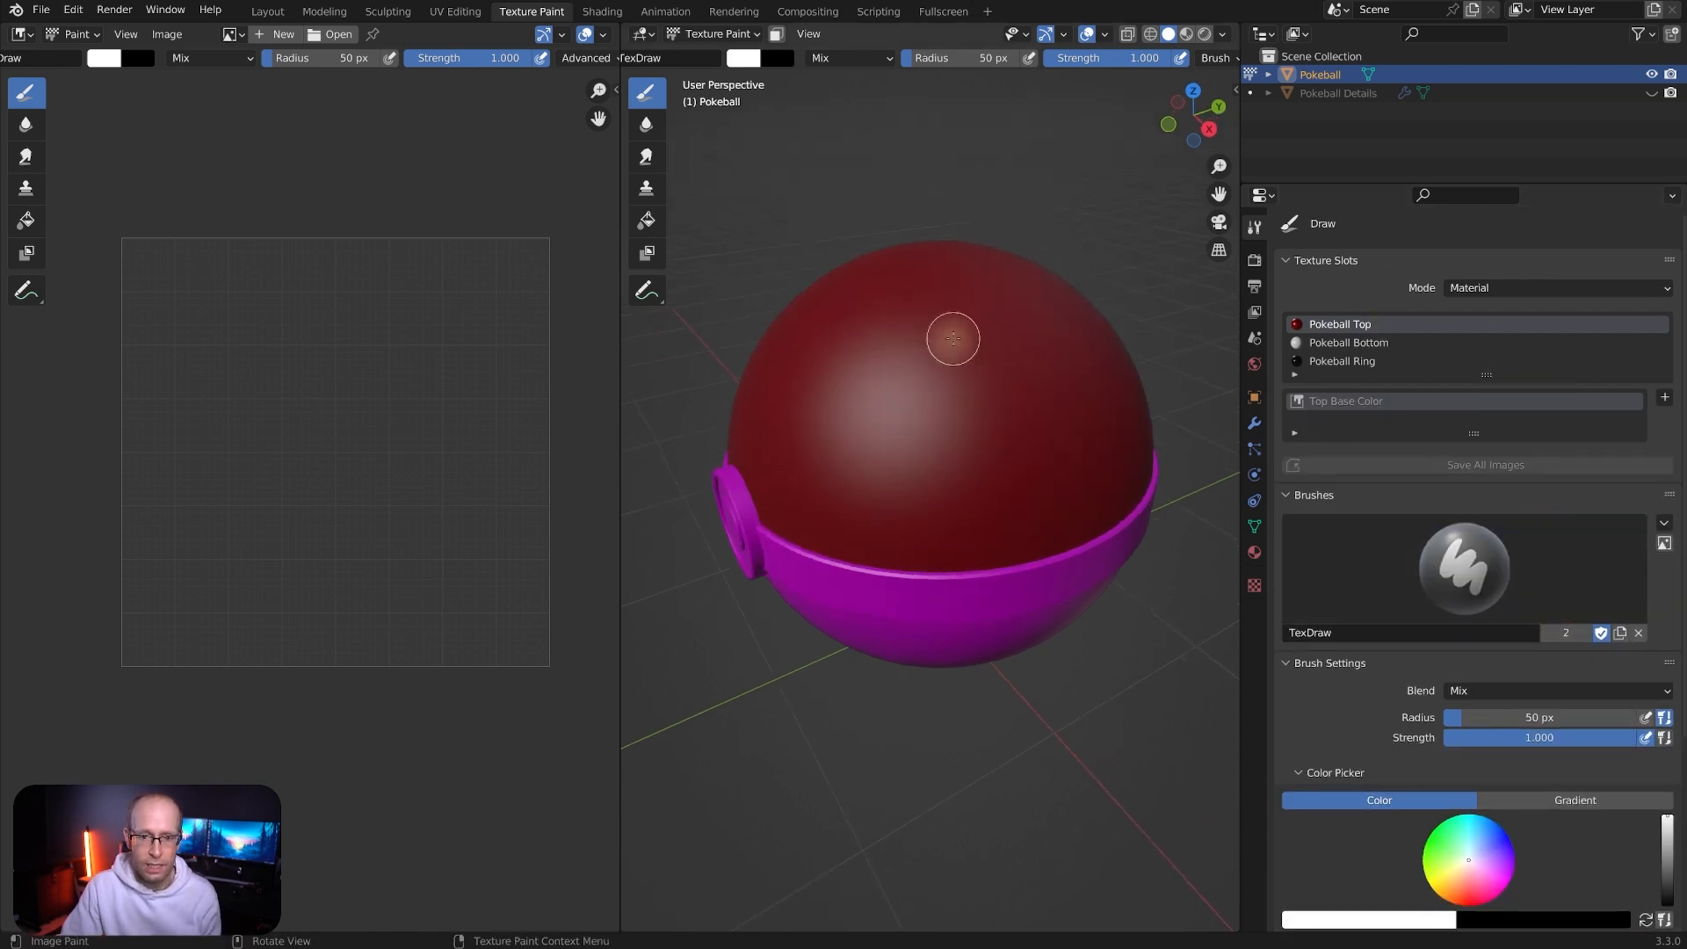
middle_drag(953, 466, 576, 3)
middle_drag(915, 387, 979, 186)
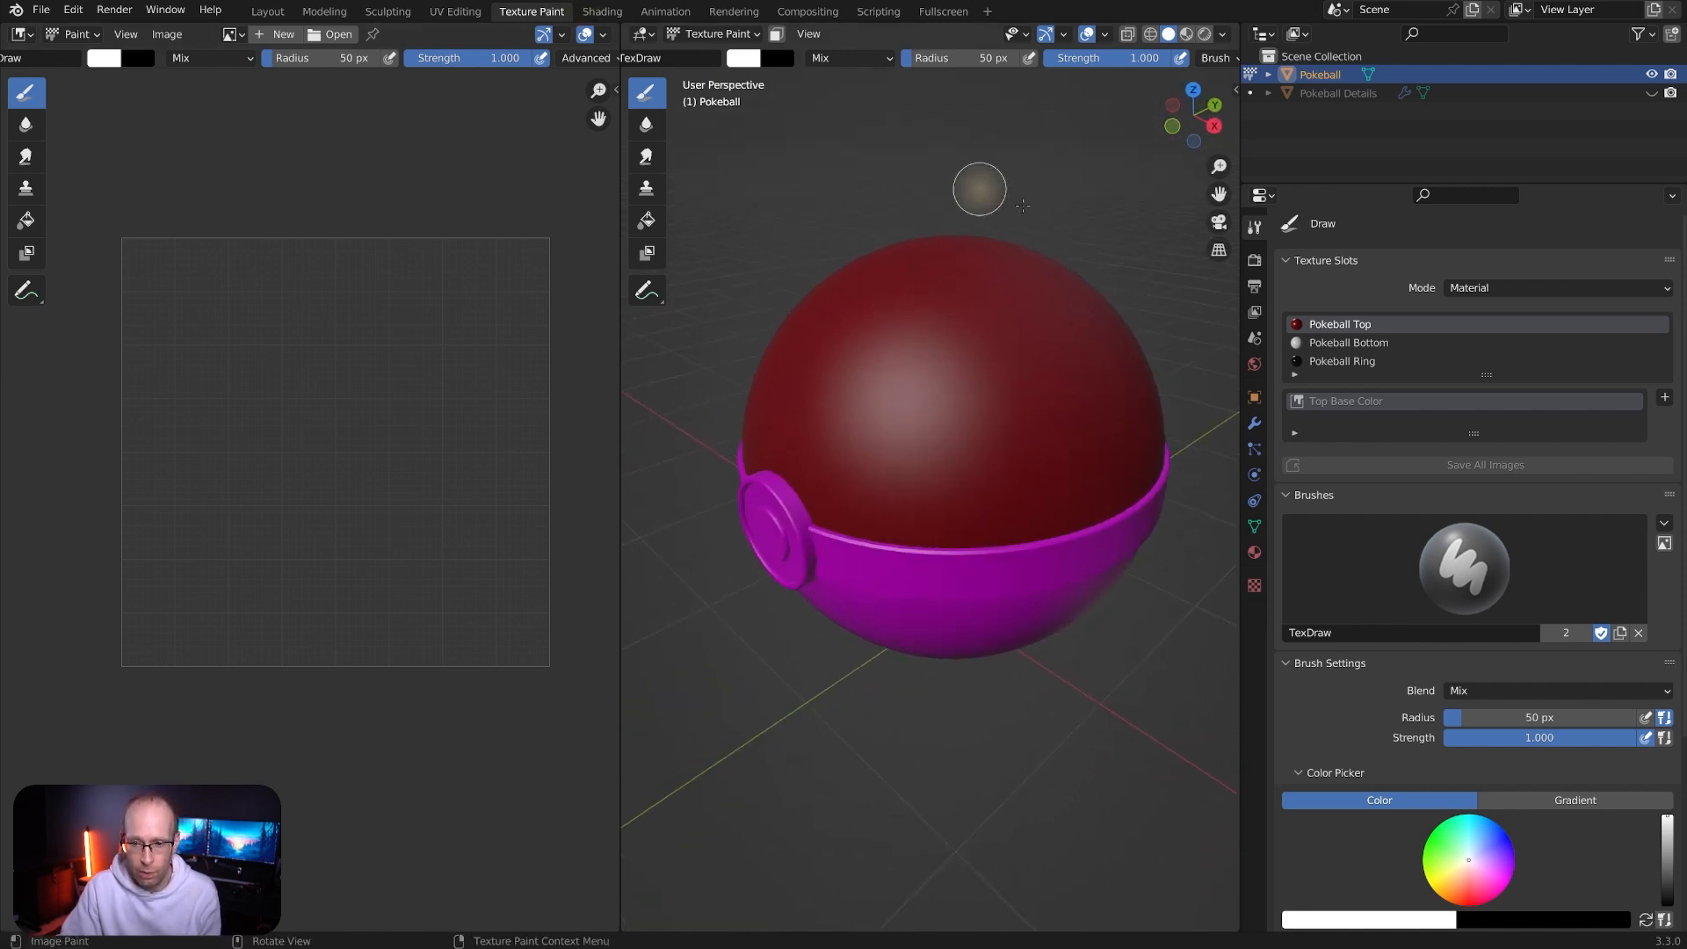
click(1254, 556)
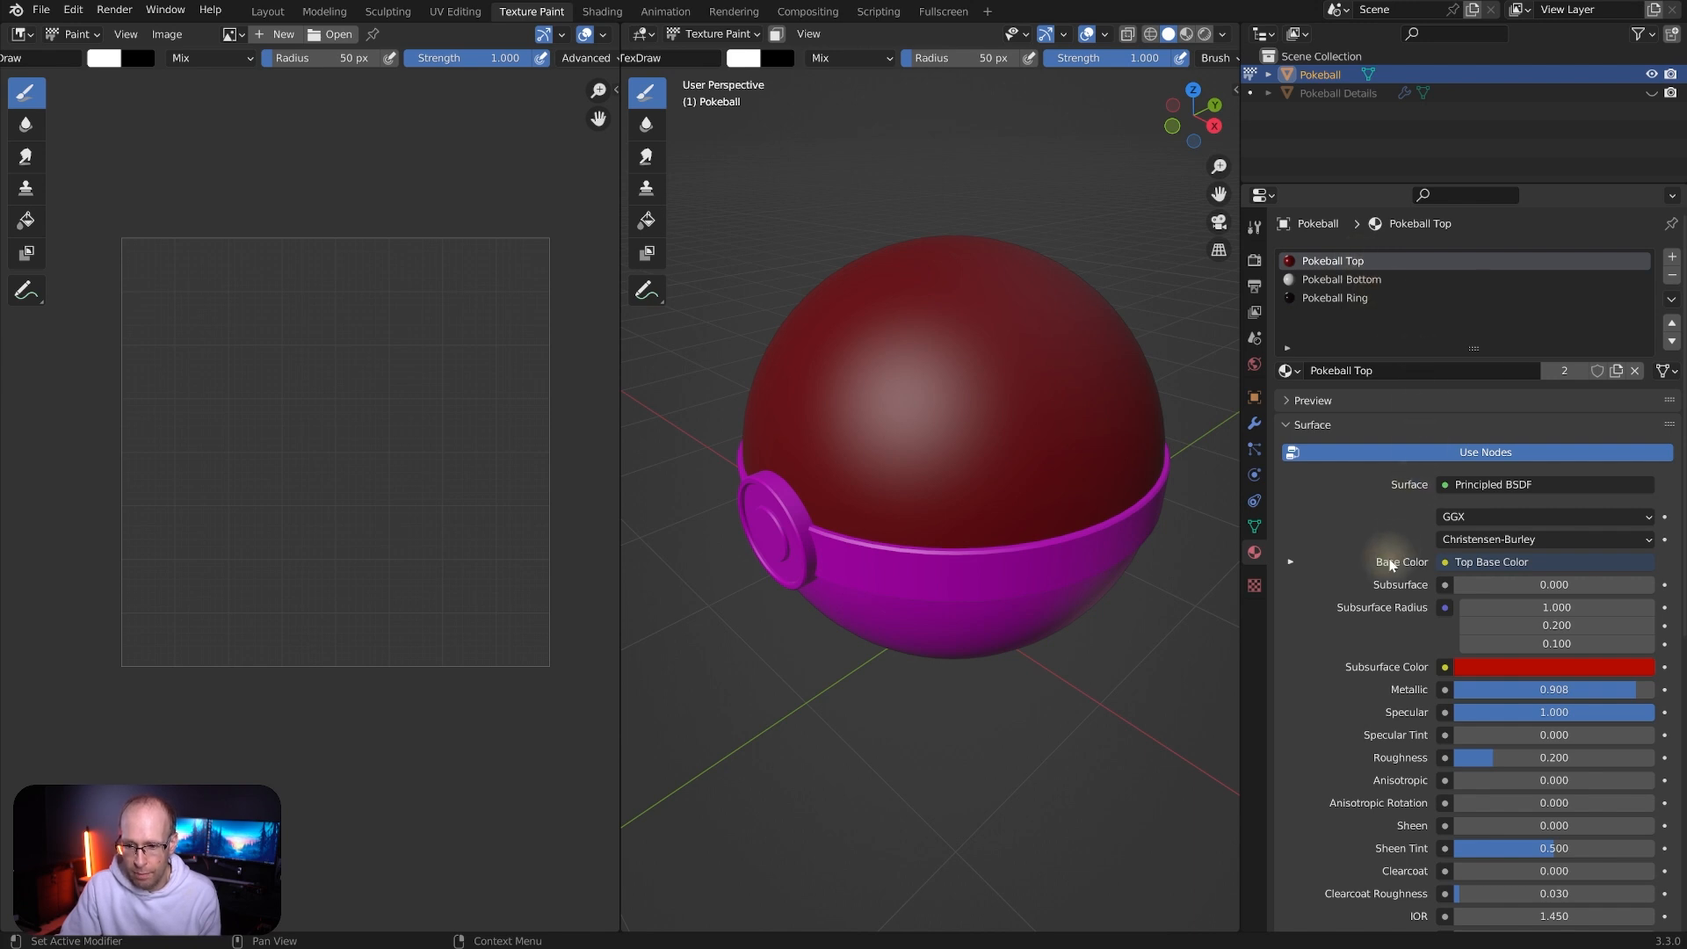
click(1291, 563)
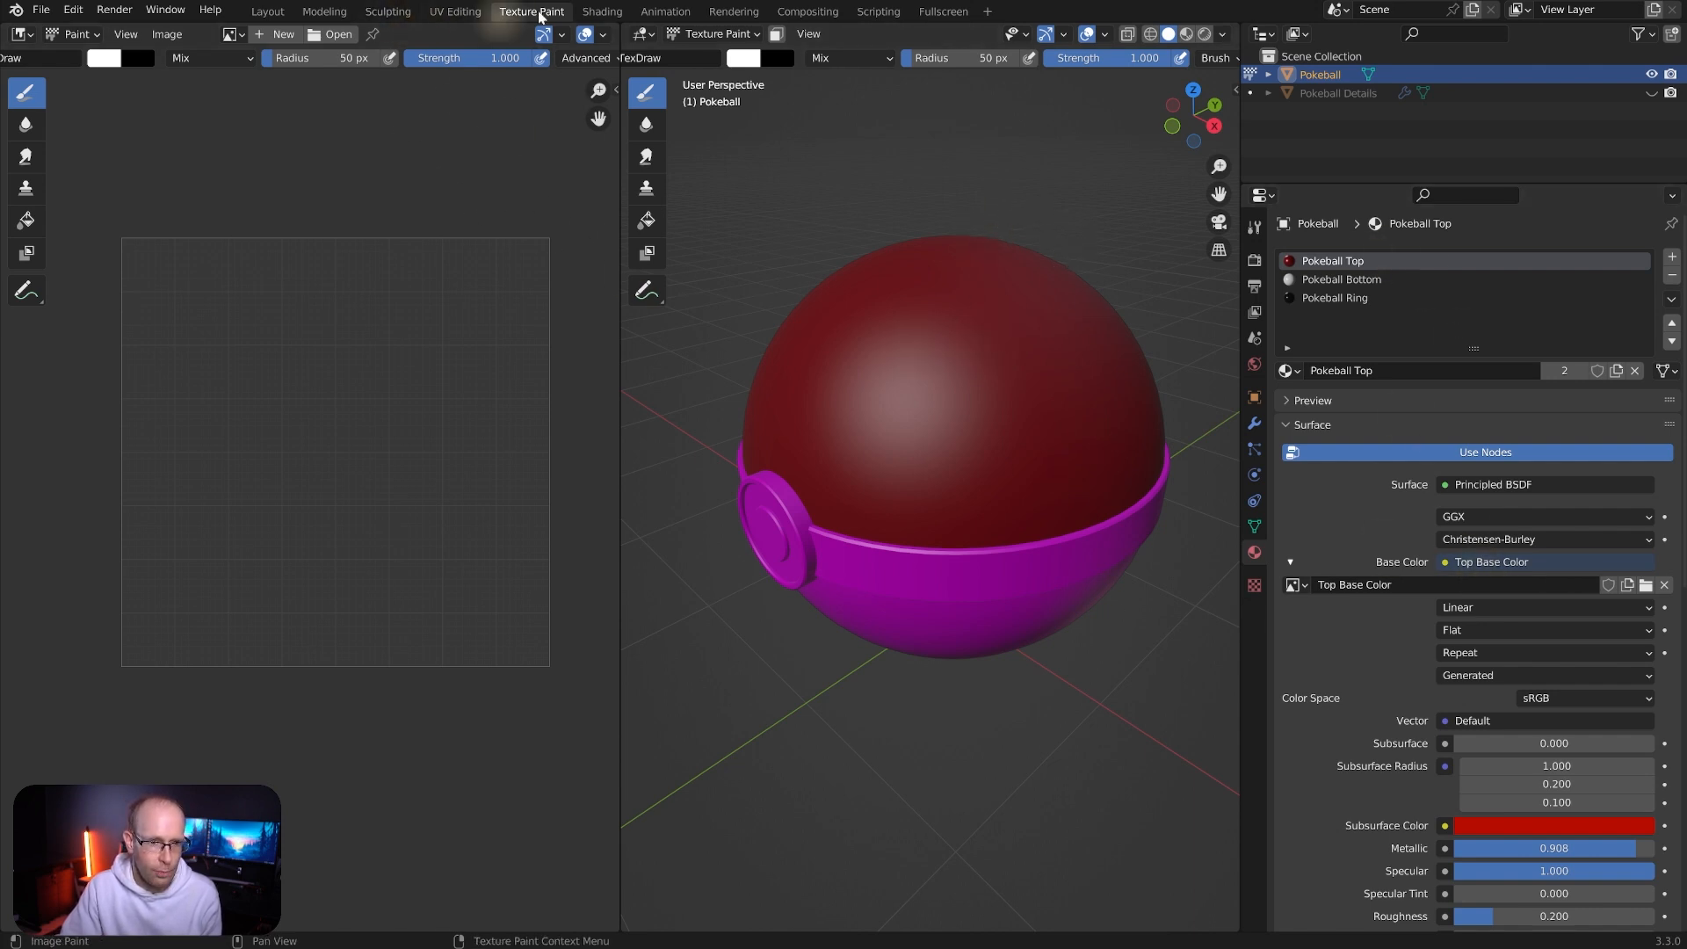
In the Shading workspace, spread out the Top Base Color image node and the Principled BSDF node of the Pokeball Top material
click(601, 12)
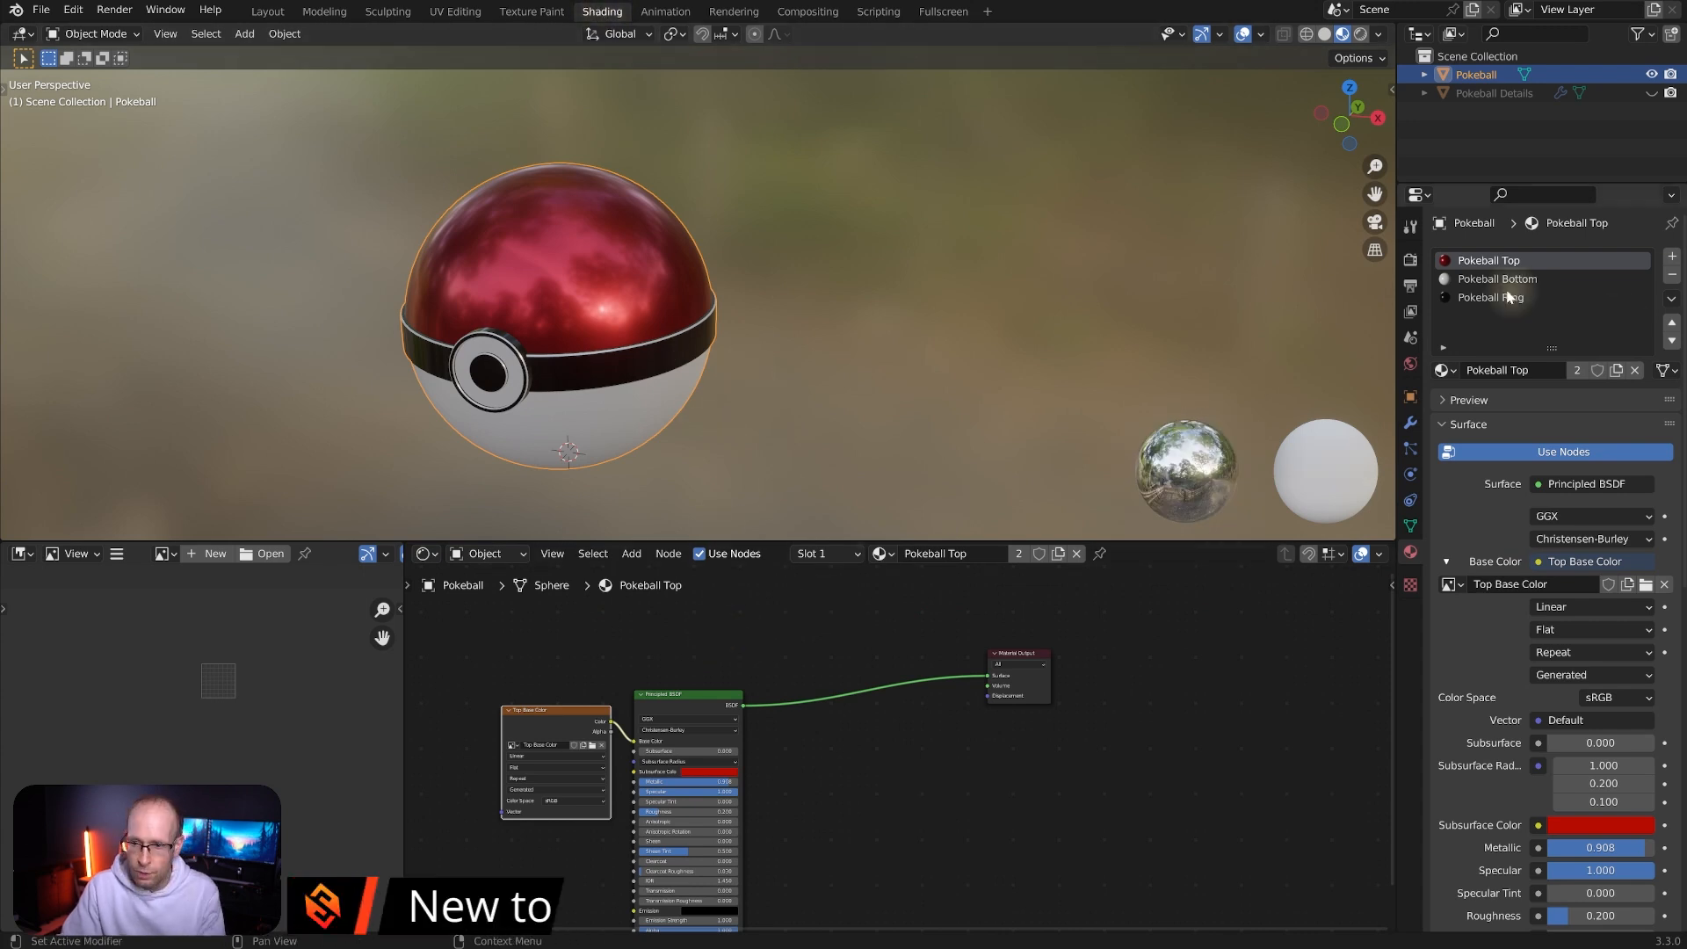
key(Home)
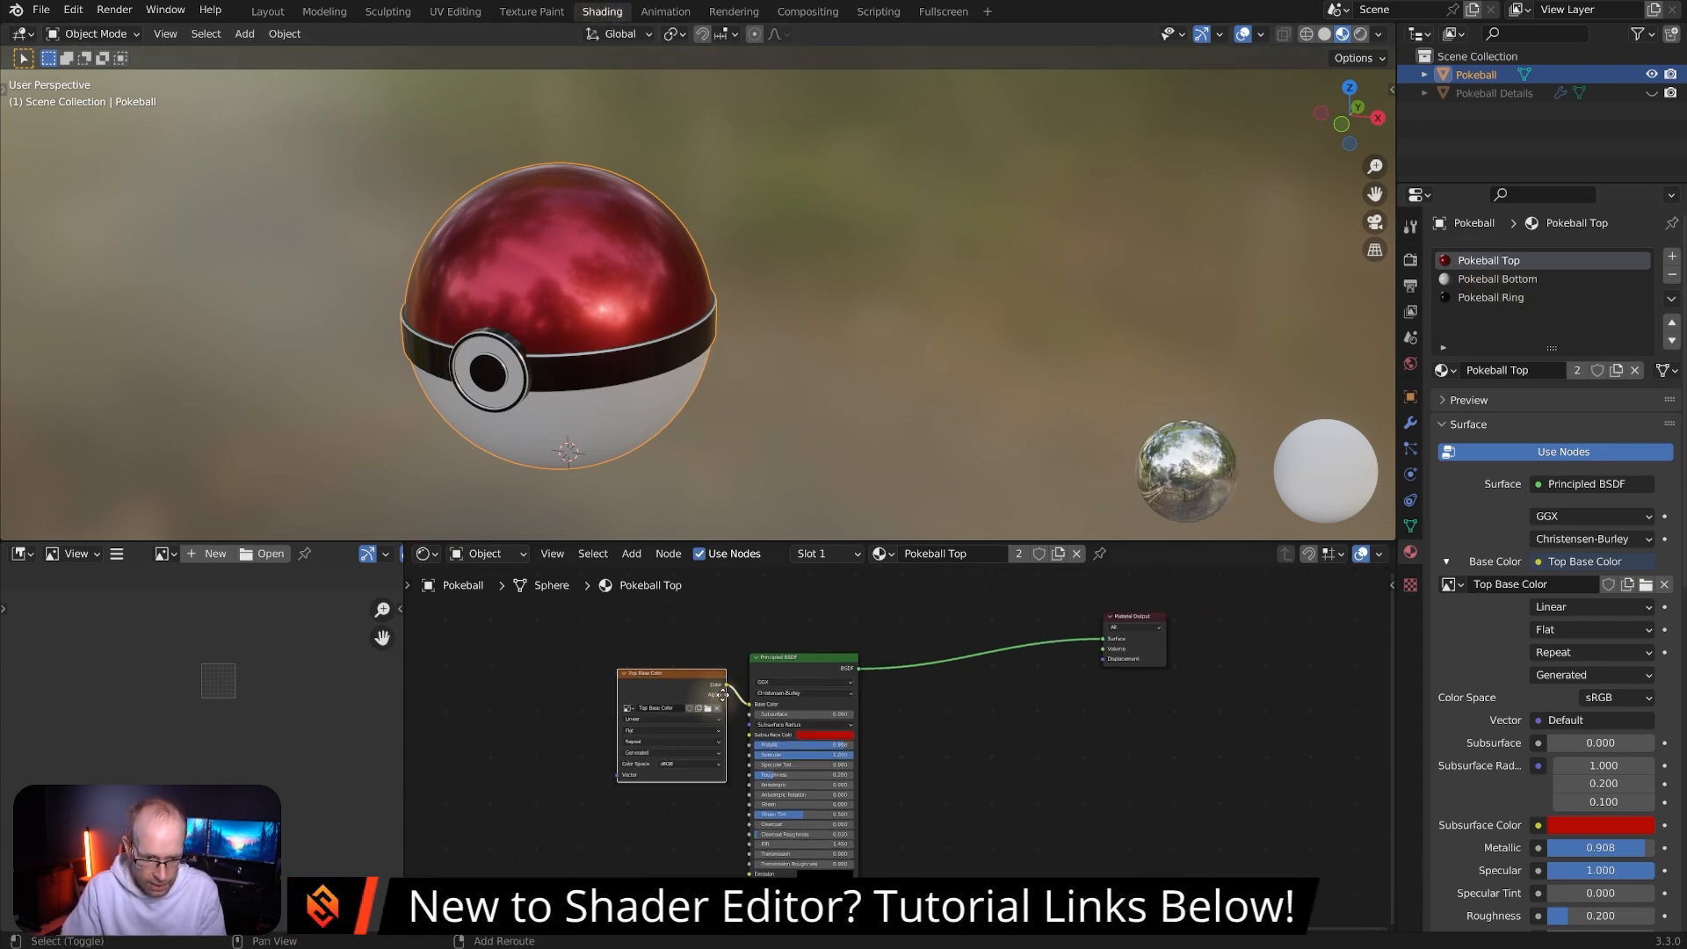
scroll(756, 689, up, 5)
middle_drag(803, 675, 929, 758)
drag(741, 669, 592, 634)
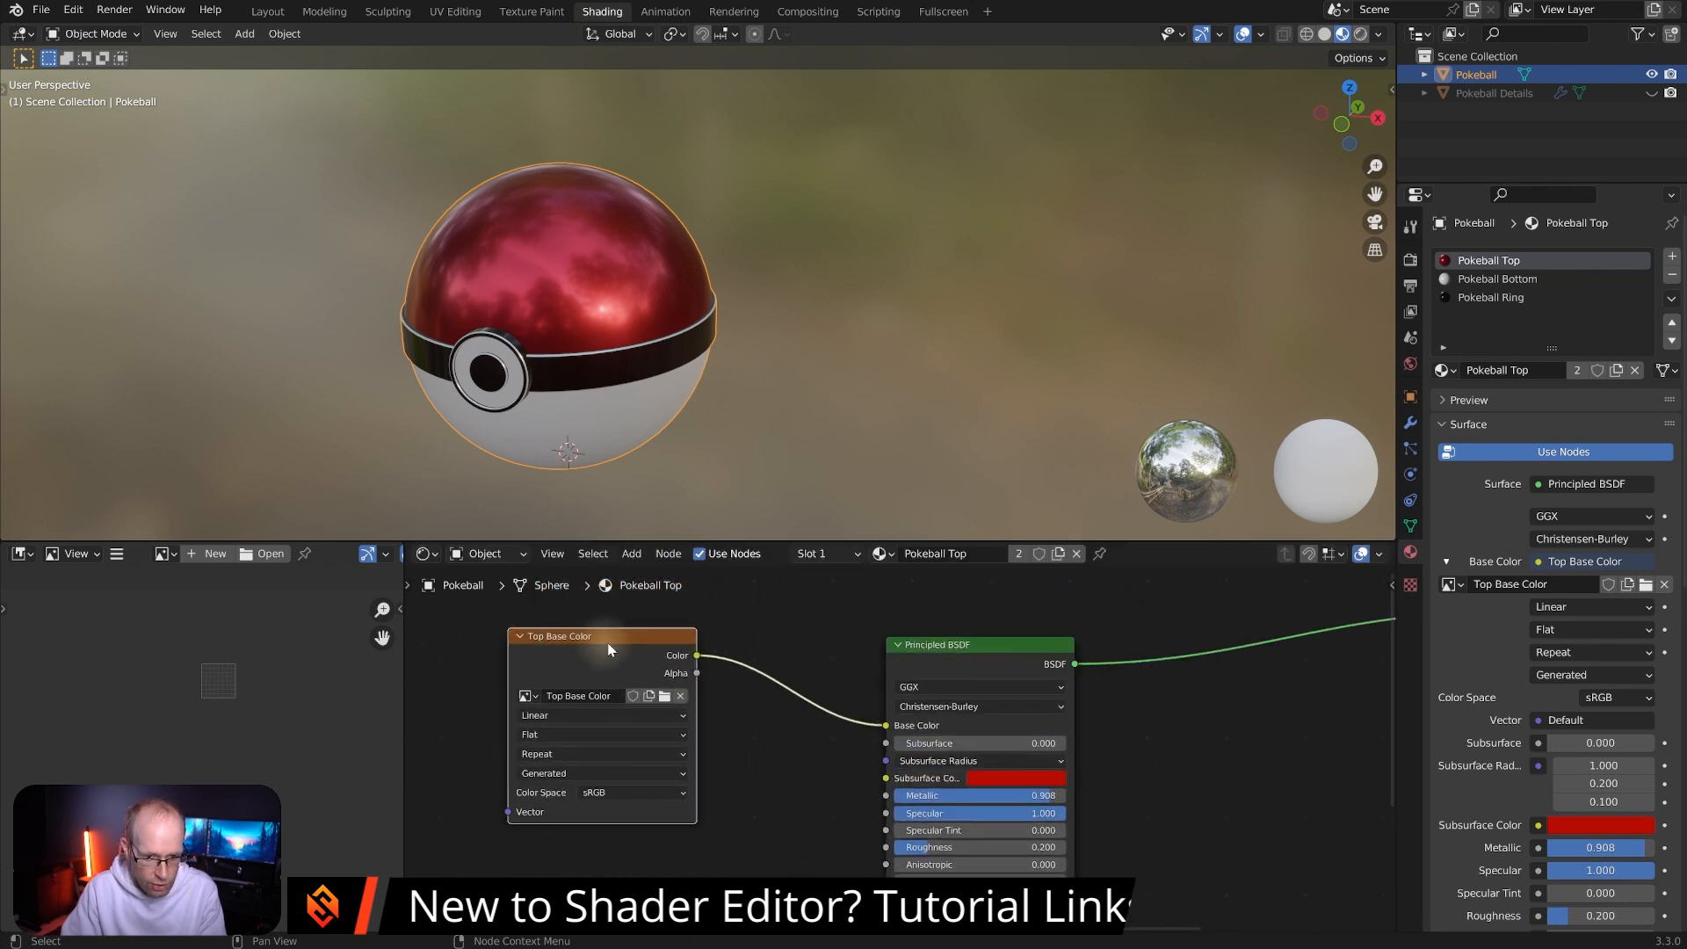
drag(942, 641, 918, 637)
middle_drag(1209, 667, 1184, 671)
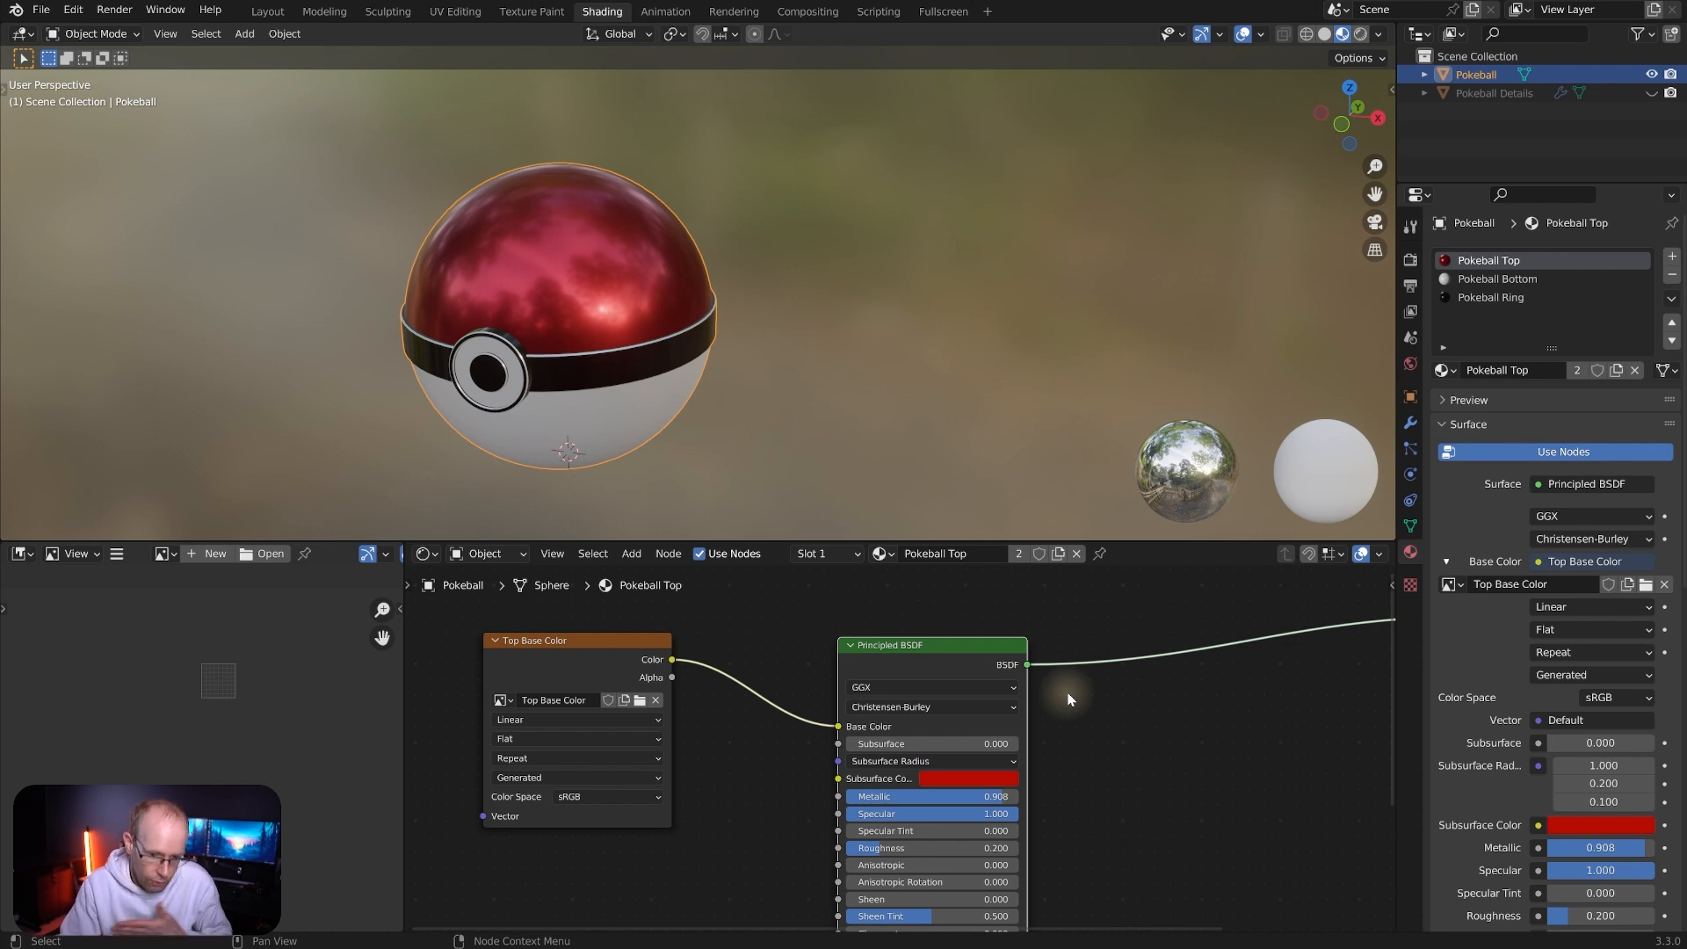
Return to the Texture Paint workspace and display the whole Top Base Color image in the image editor
click(531, 11)
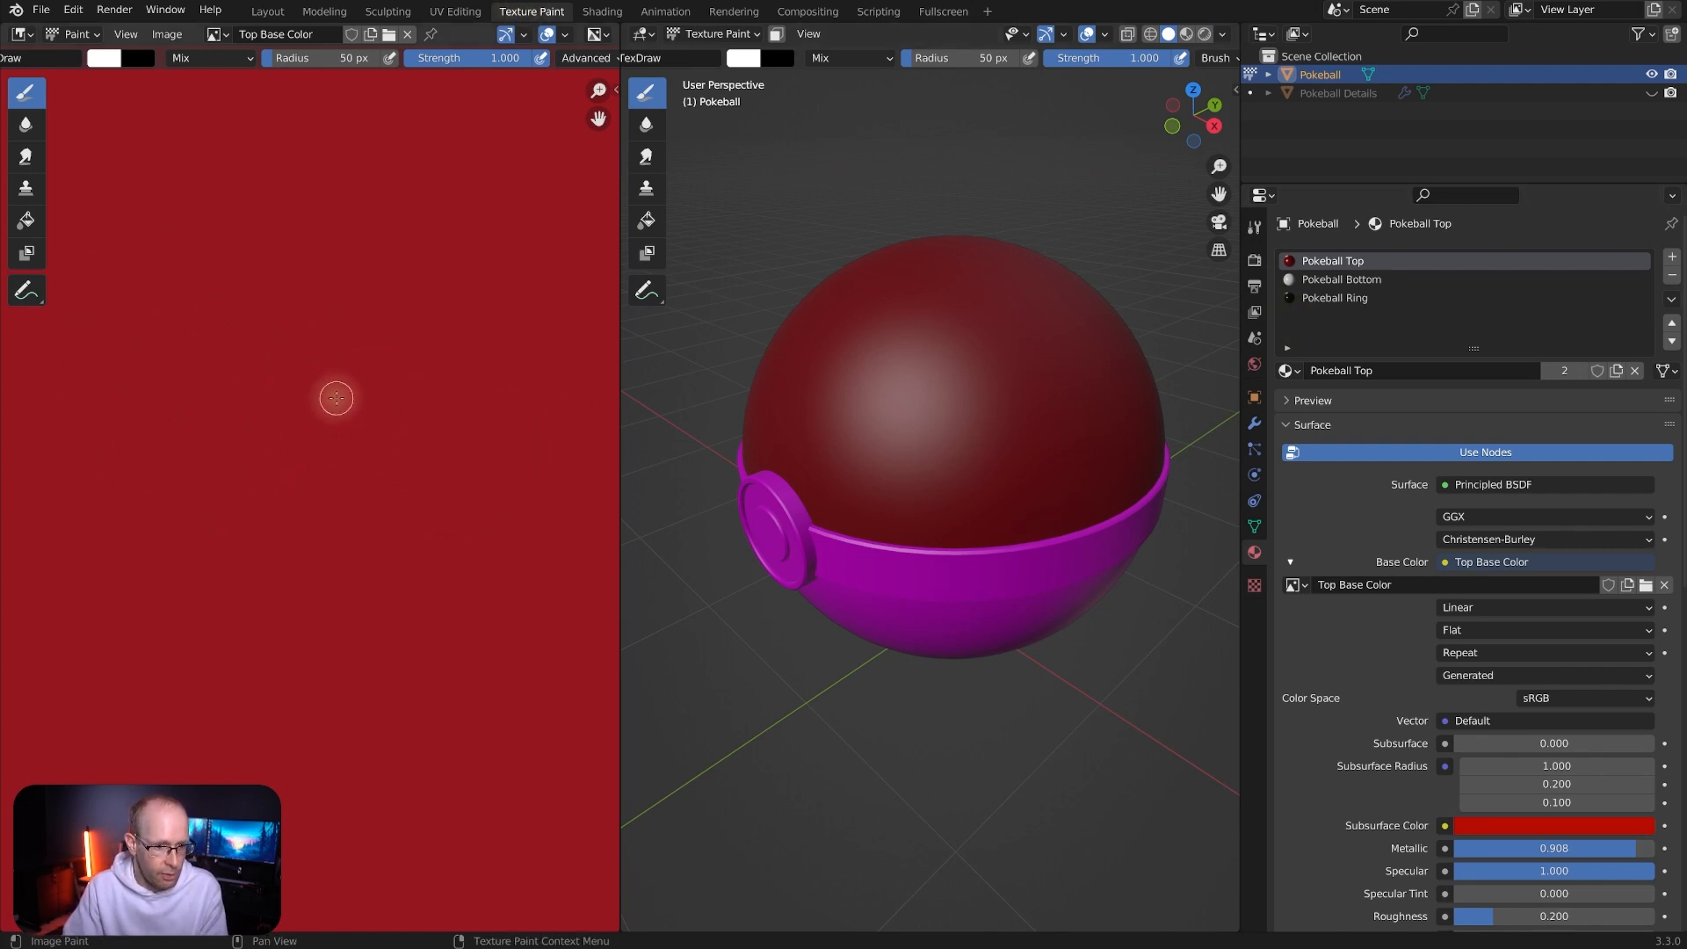
scroll(331, 392, down, 4)
scroll(332, 392, up, 1)
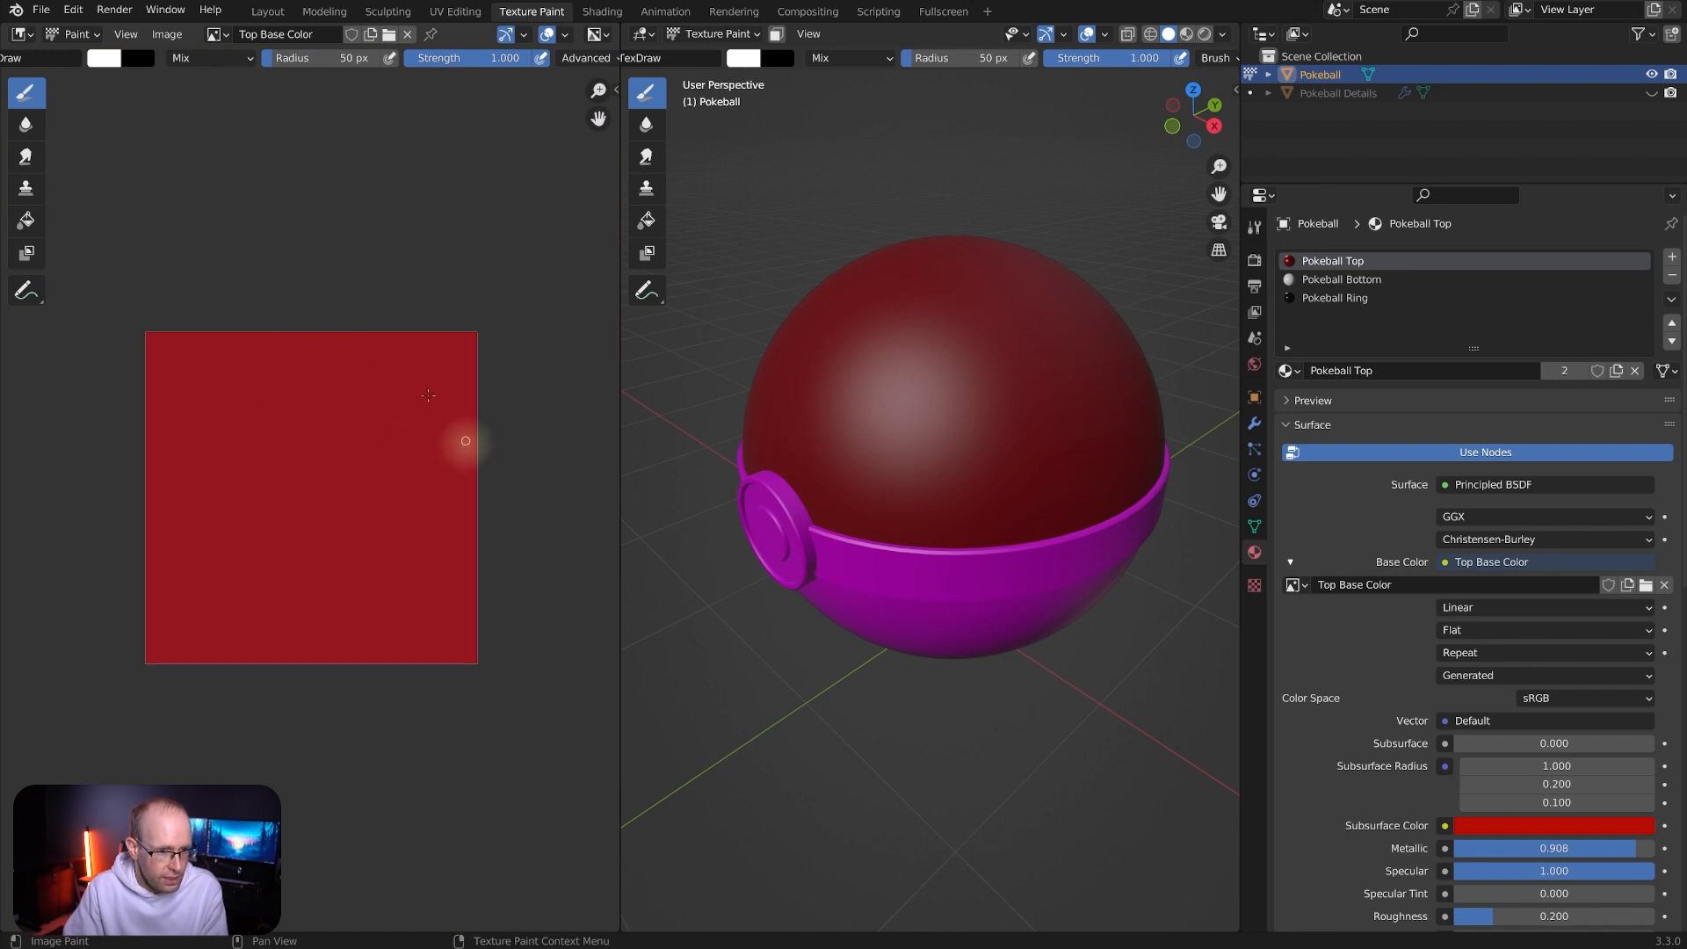
click(215, 35)
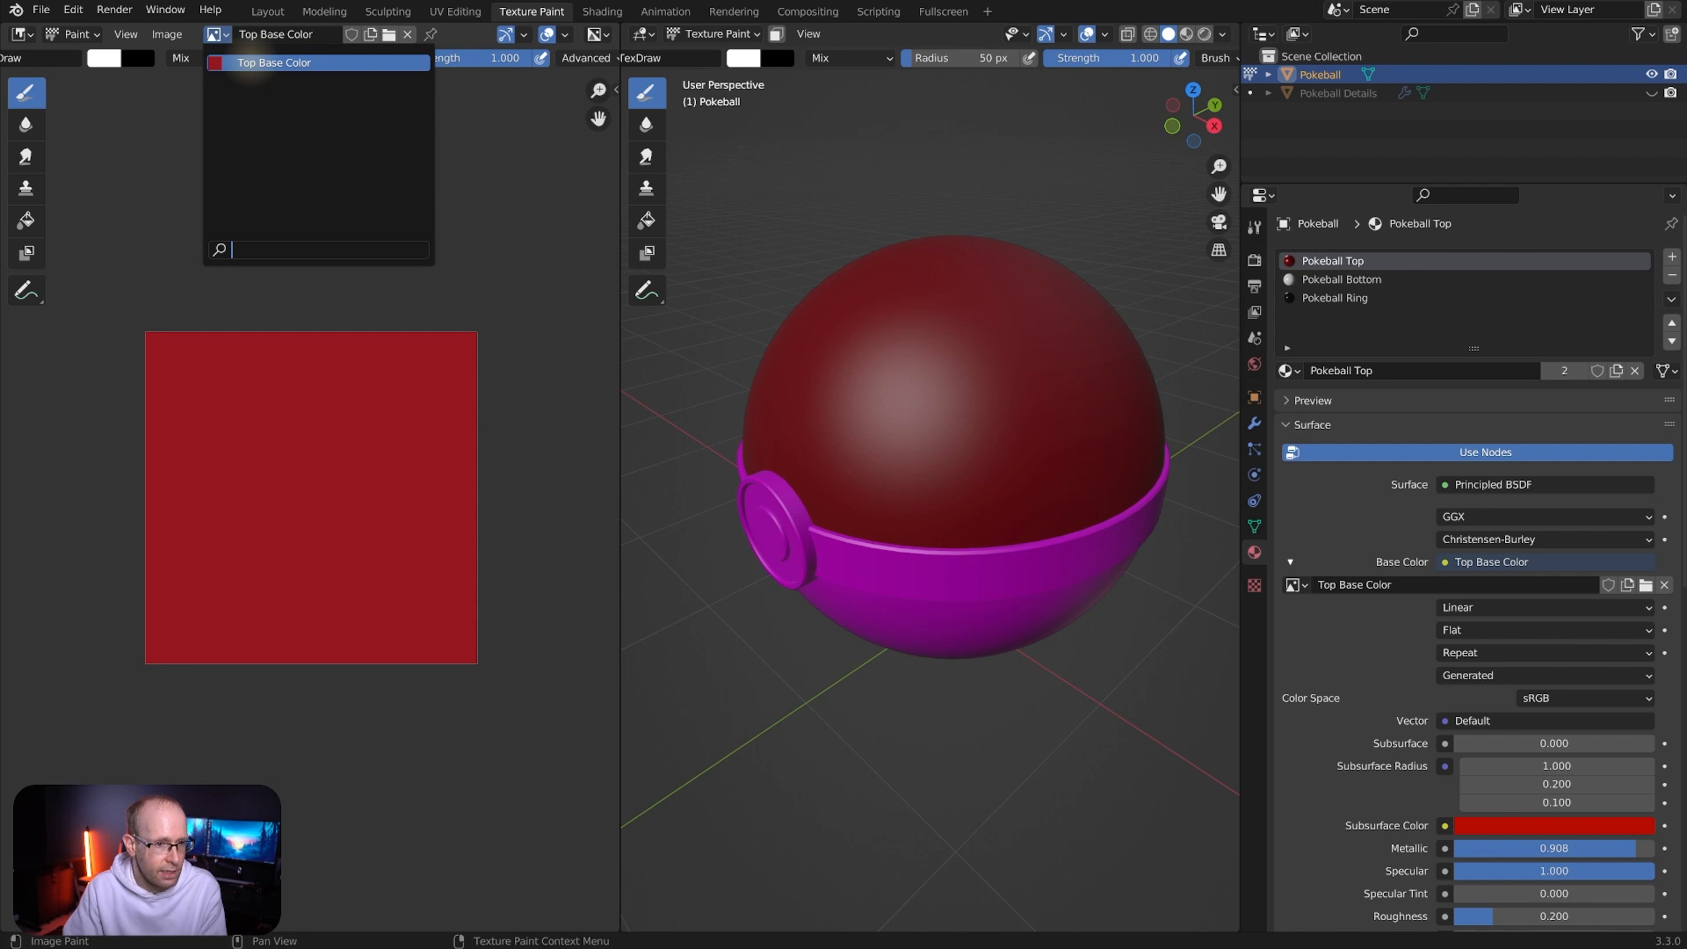
click(247, 61)
Paint a white zigzag over the Pokeball's upper half and loose white loops directly on the Top Base Color image
middle_drag(1025, 422, 1005, 388)
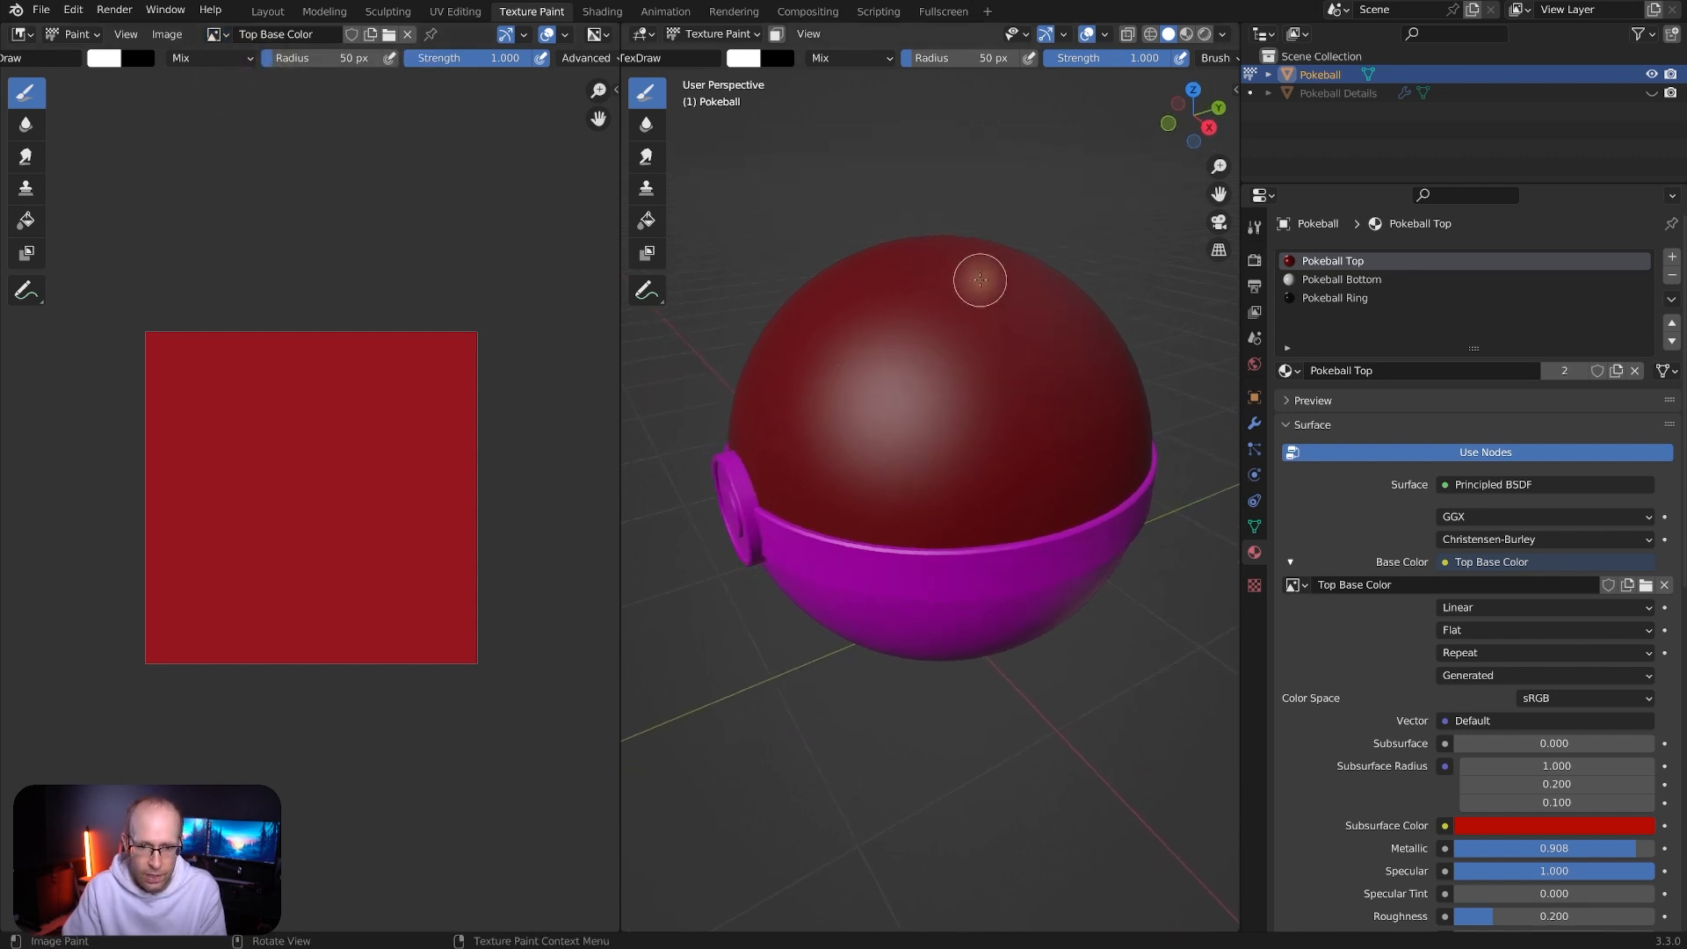
mouse_move(997, 261)
mouse_down()
mouse_move(945, 259)
mouse_move(866, 325)
mouse_move(1002, 361)
mouse_move(879, 416)
mouse_move(1041, 529)
mouse_up()
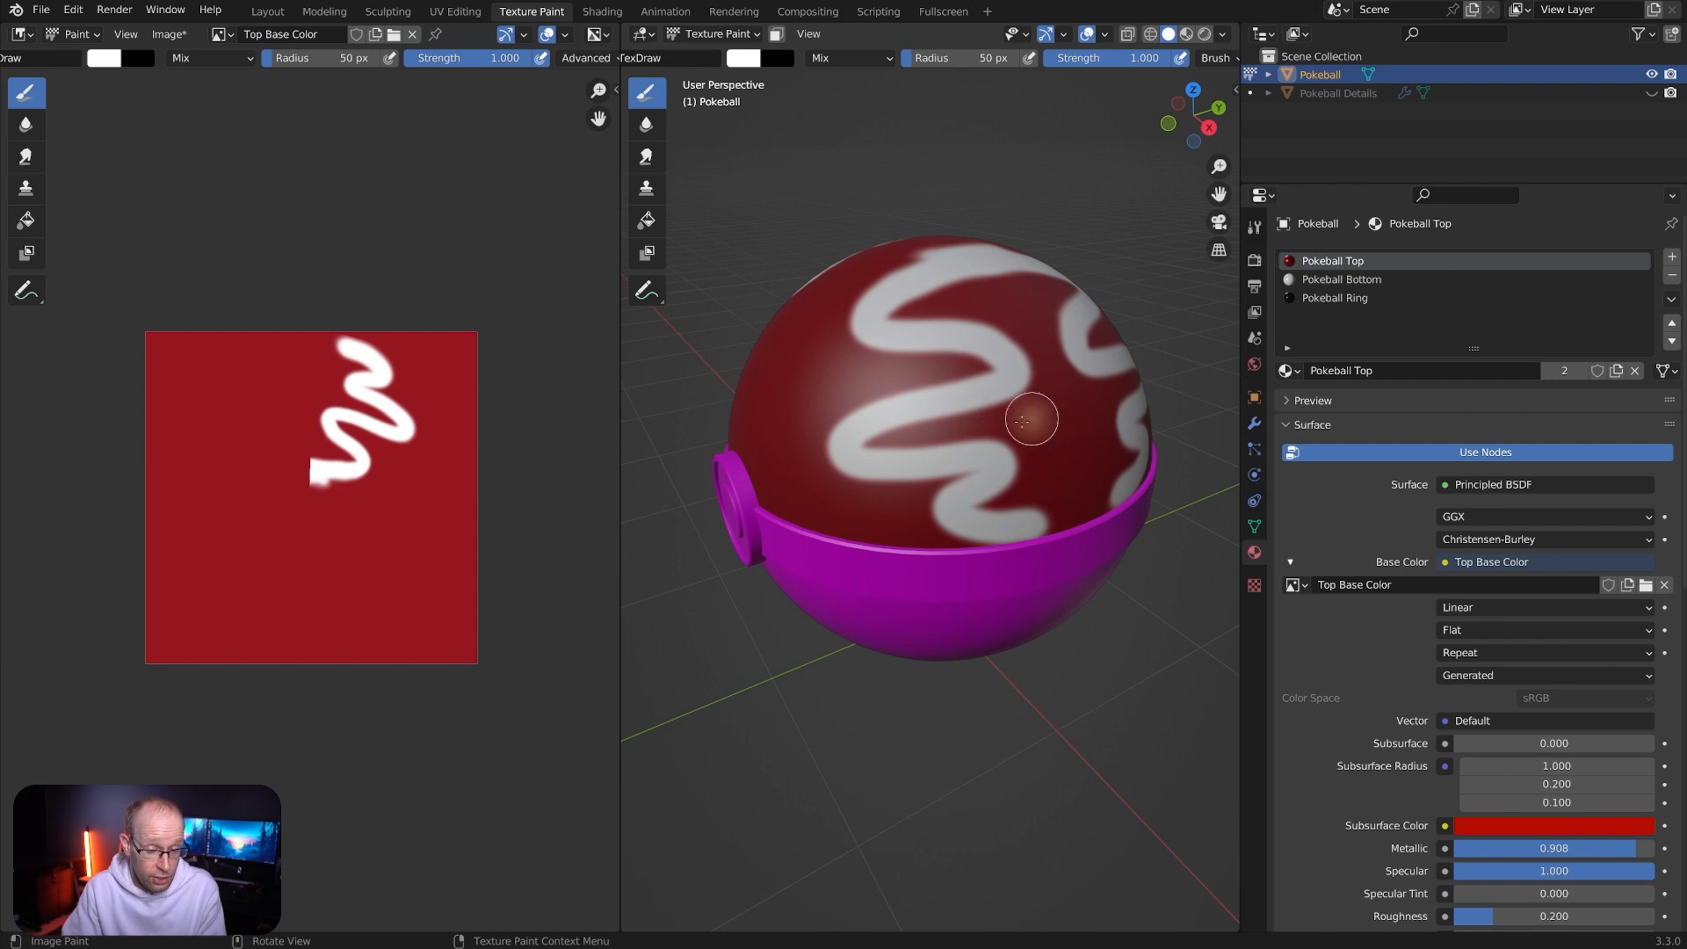
scroll(328, 377, up, 2)
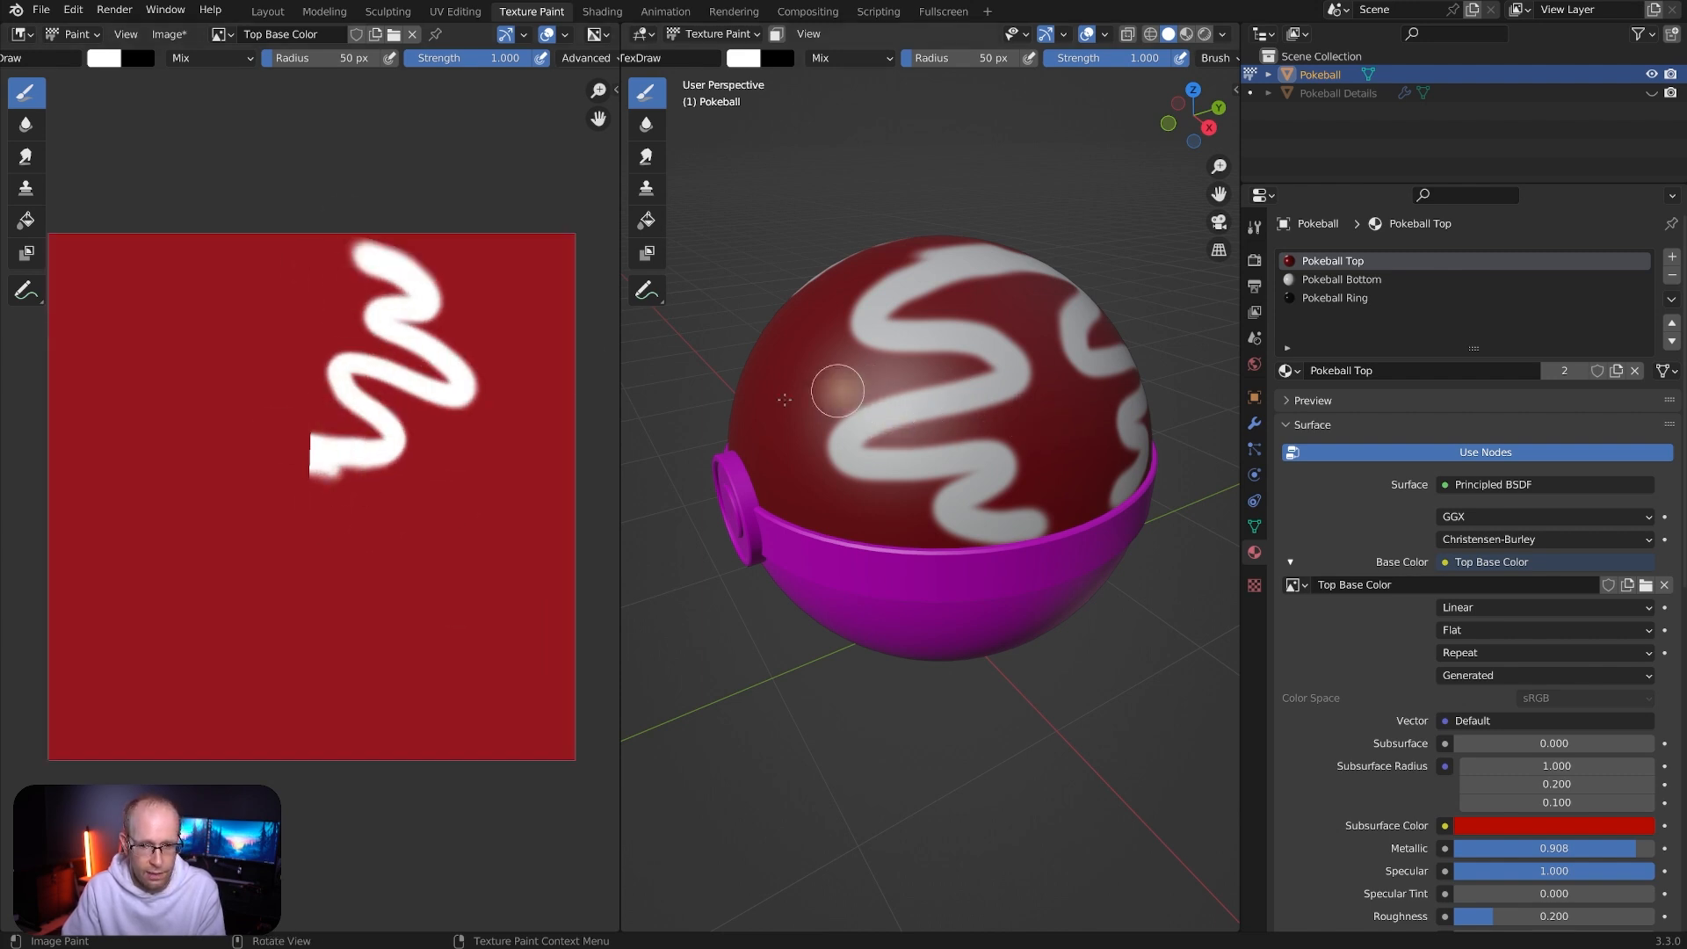
mouse_move(249, 303)
mouse_down()
mouse_move(189, 475)
mouse_move(237, 518)
mouse_move(360, 563)
mouse_move(330, 607)
mouse_up()
mouse_move(898, 328)
middle_down()
mouse_move(1058, 426)
mouse_move(868, 397)
mouse_move(872, 329)
middle_up()
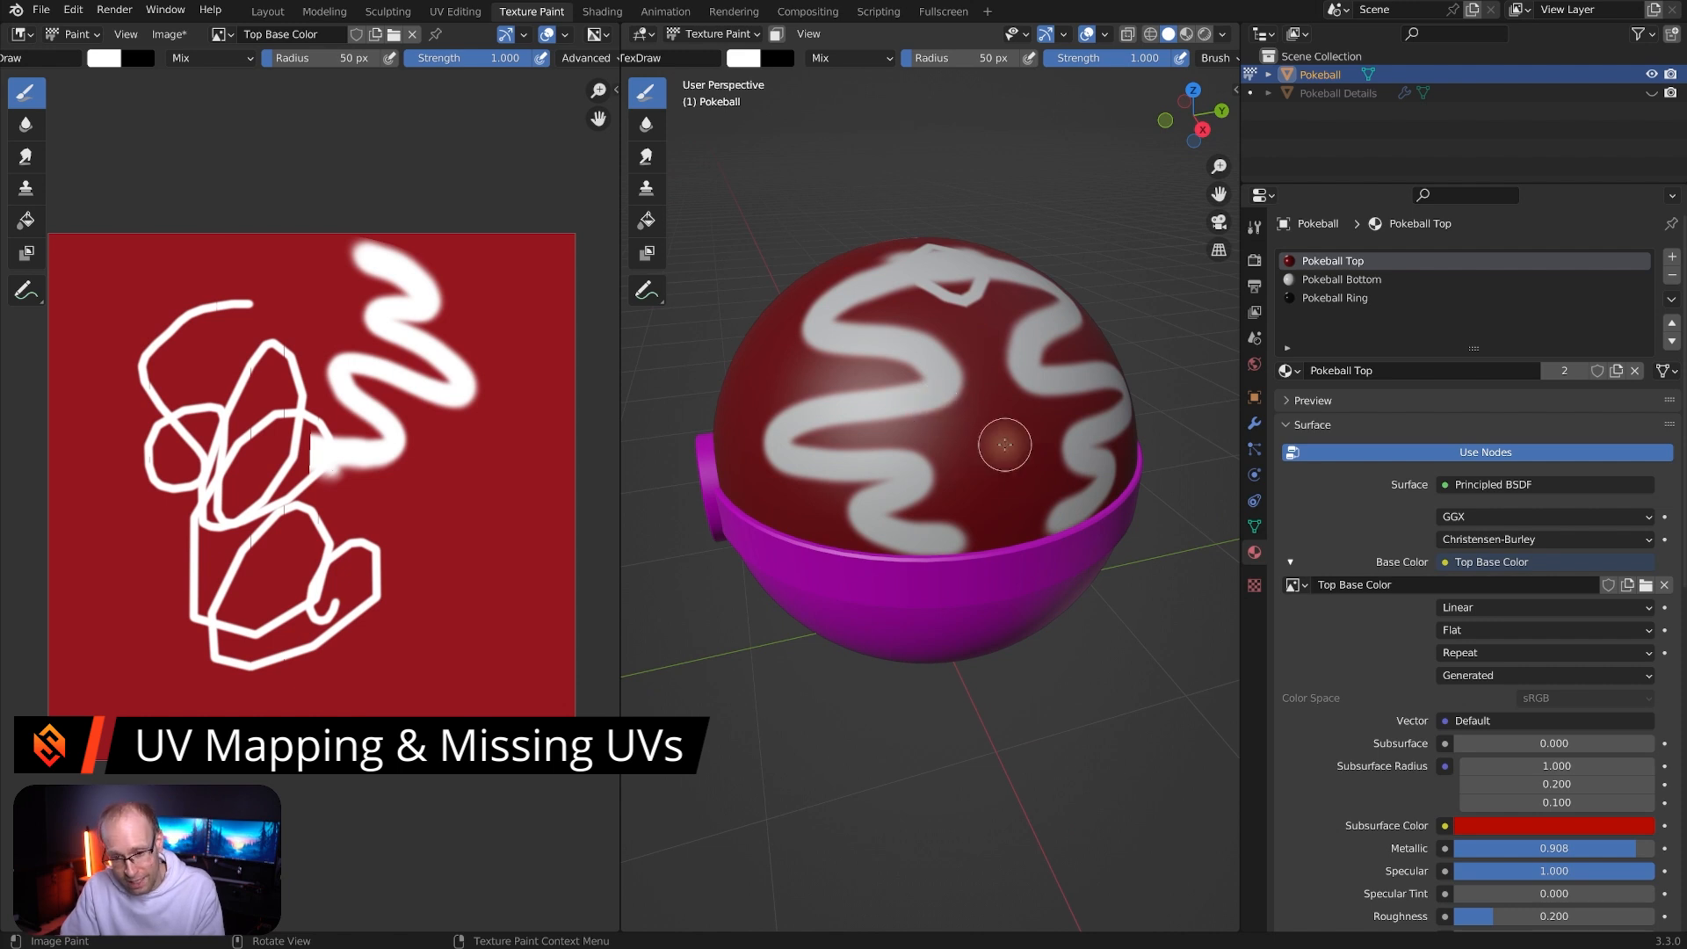
middle_drag(1005, 446, 881, 543)
mouse_move(874, 334)
middle_down()
mouse_move(1017, 388)
mouse_move(1011, 413)
mouse_move(1042, 441)
mouse_move(1085, 439)
mouse_move(1036, 417)
mouse_move(1055, 413)
middle_up()
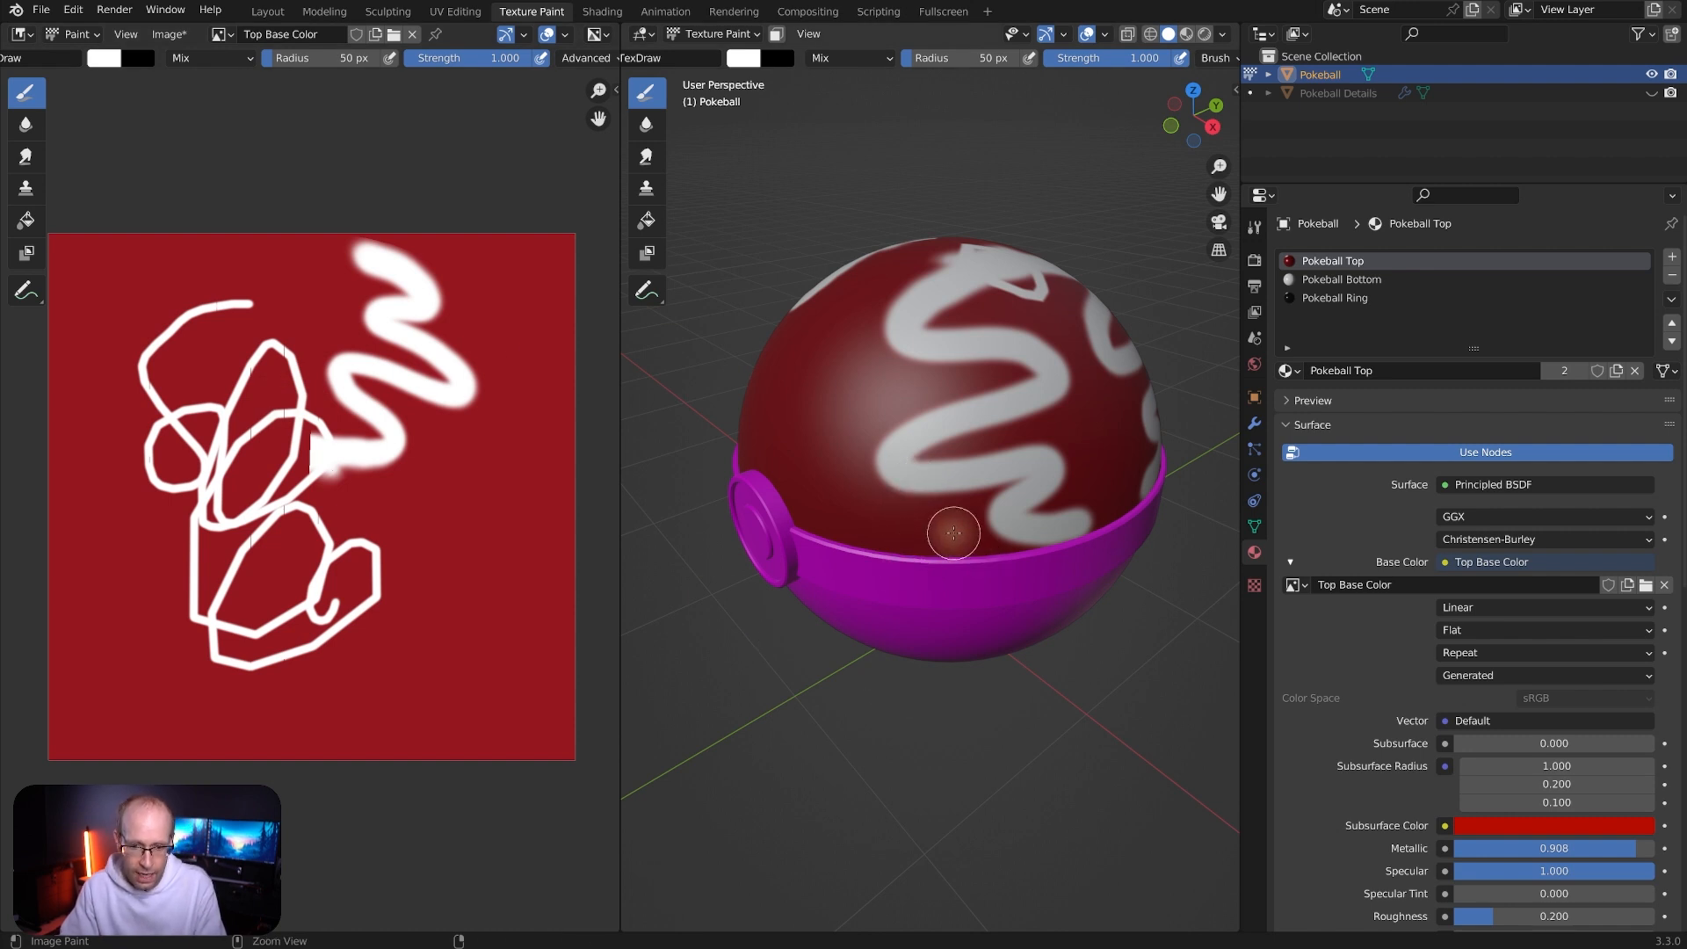
Undo the white test strokes on the Pokeball and its Top Base Color image
key(ctrl+z)
key(ctrl+z)
key(ctrl+z)
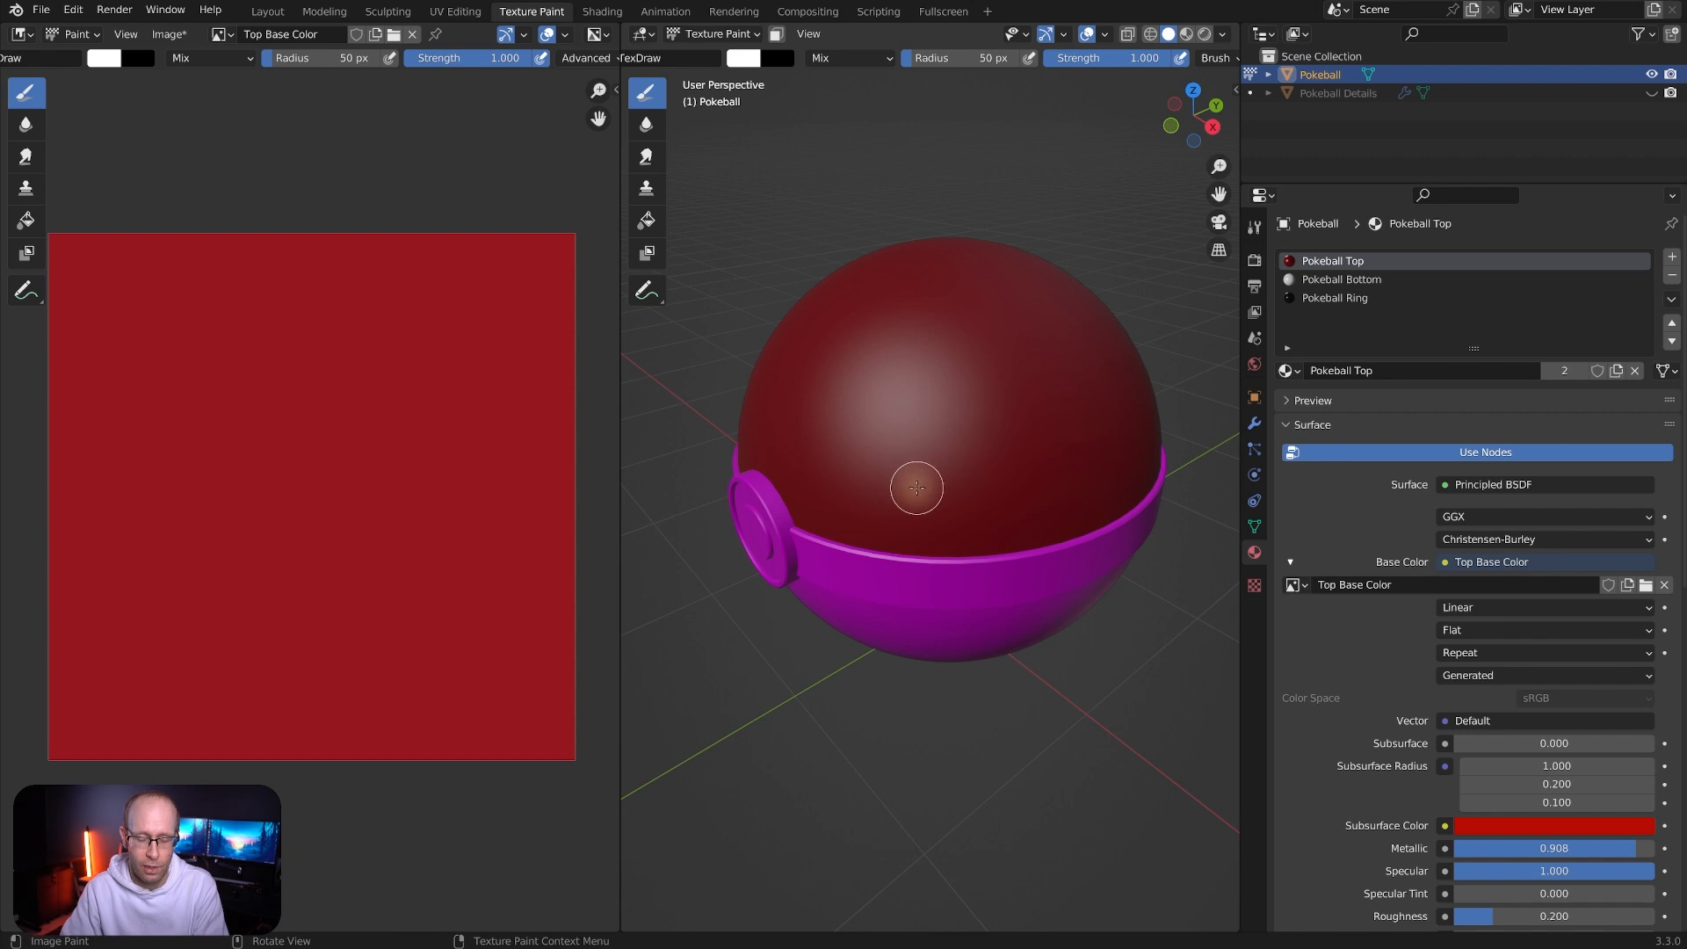
Remove the UVMap entry from the Pokeball mesh's UV maps
middle_drag(904, 433, 905, 395)
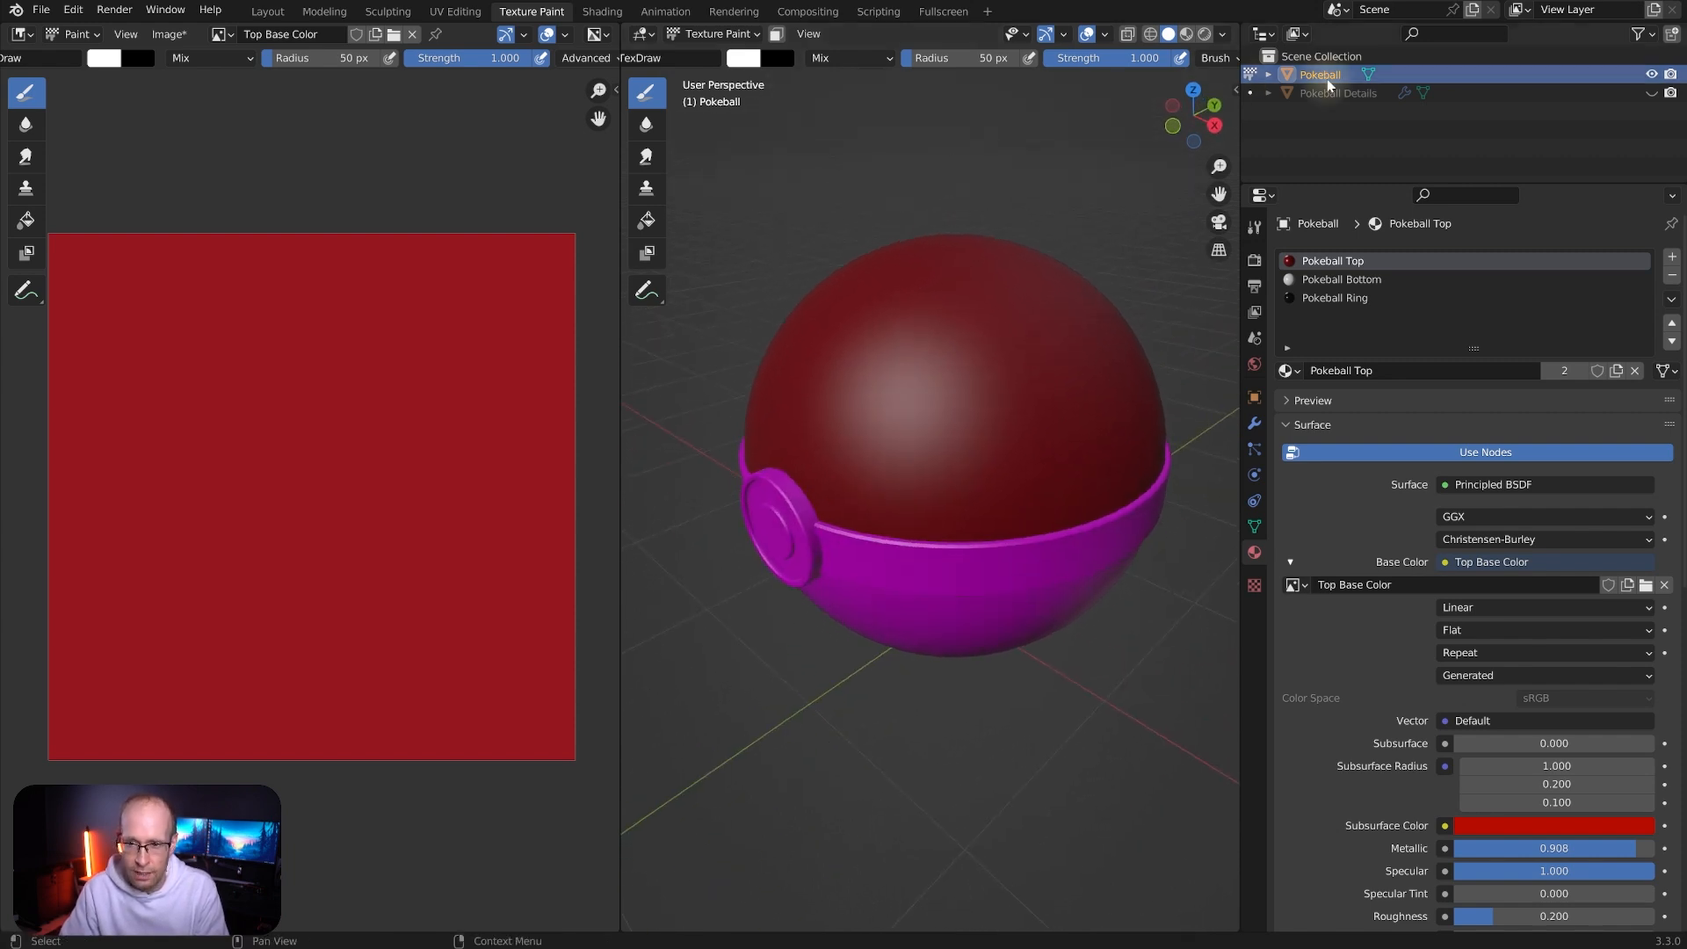
click(1254, 529)
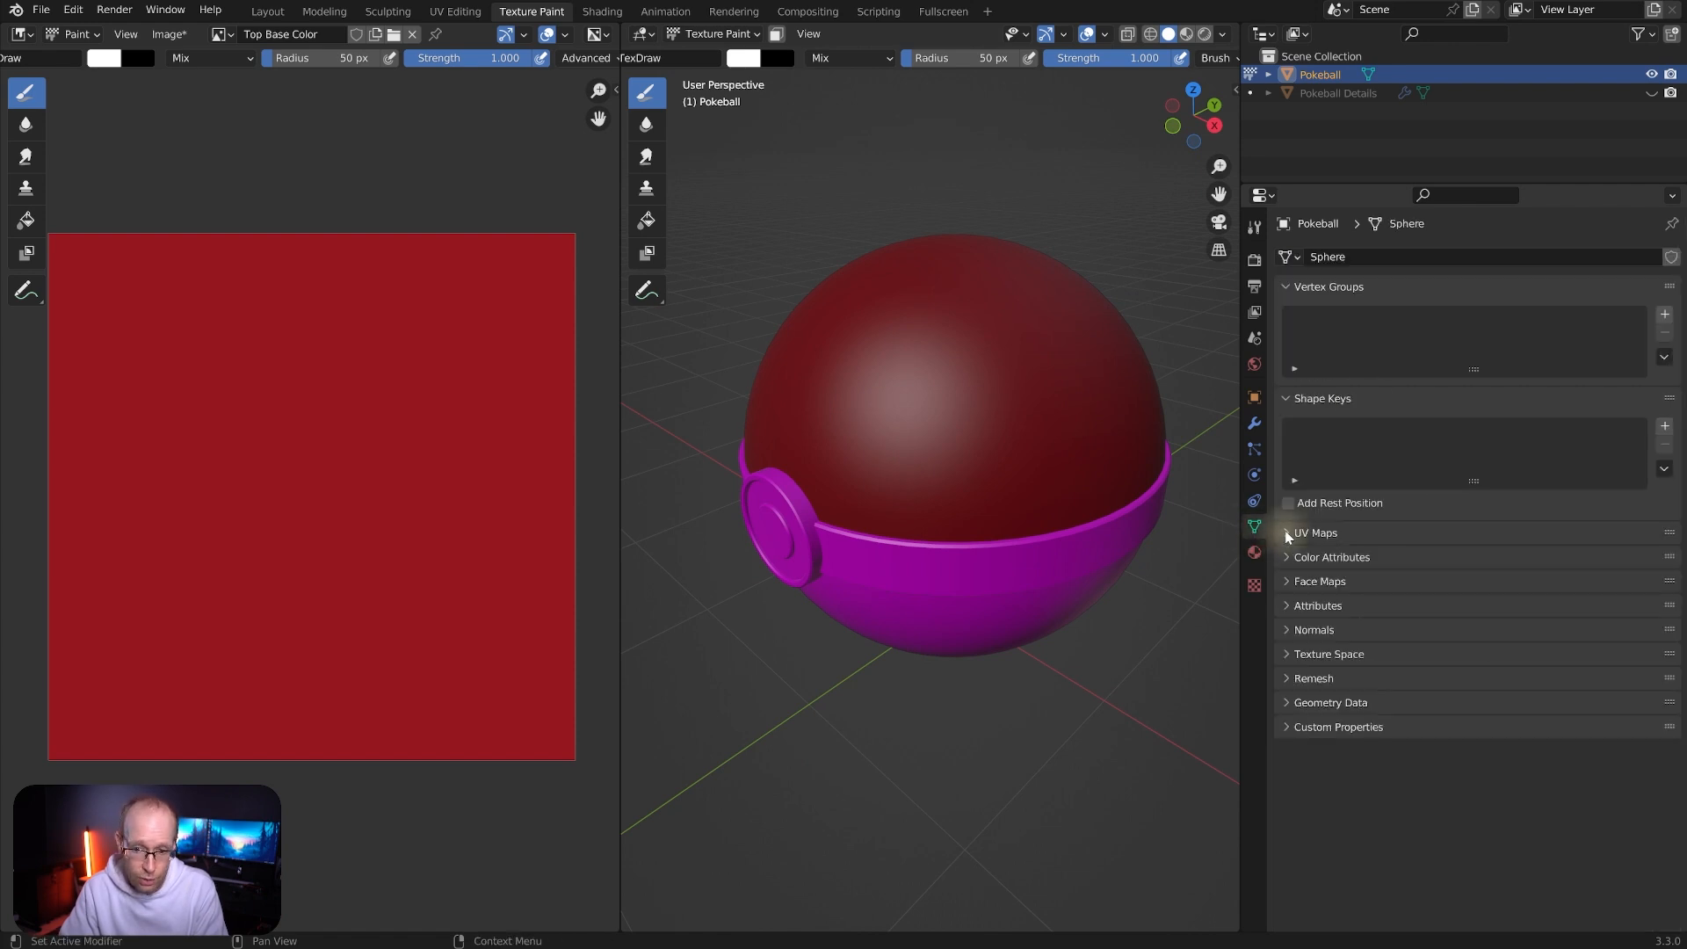
click(1288, 533)
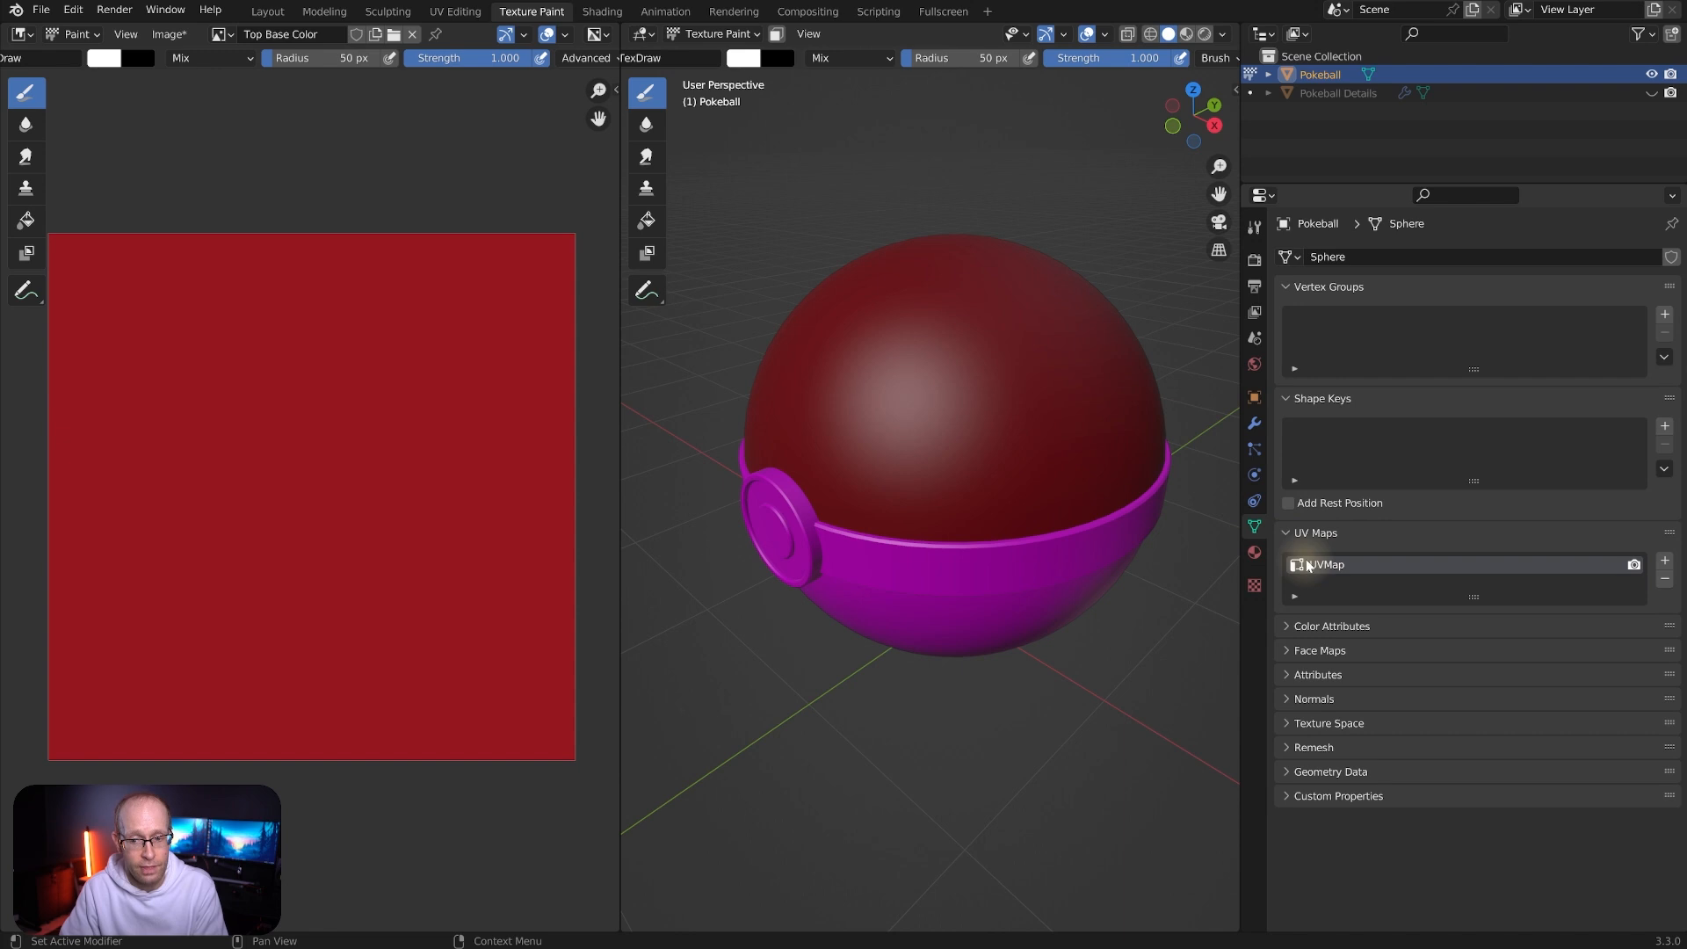
click(1665, 580)
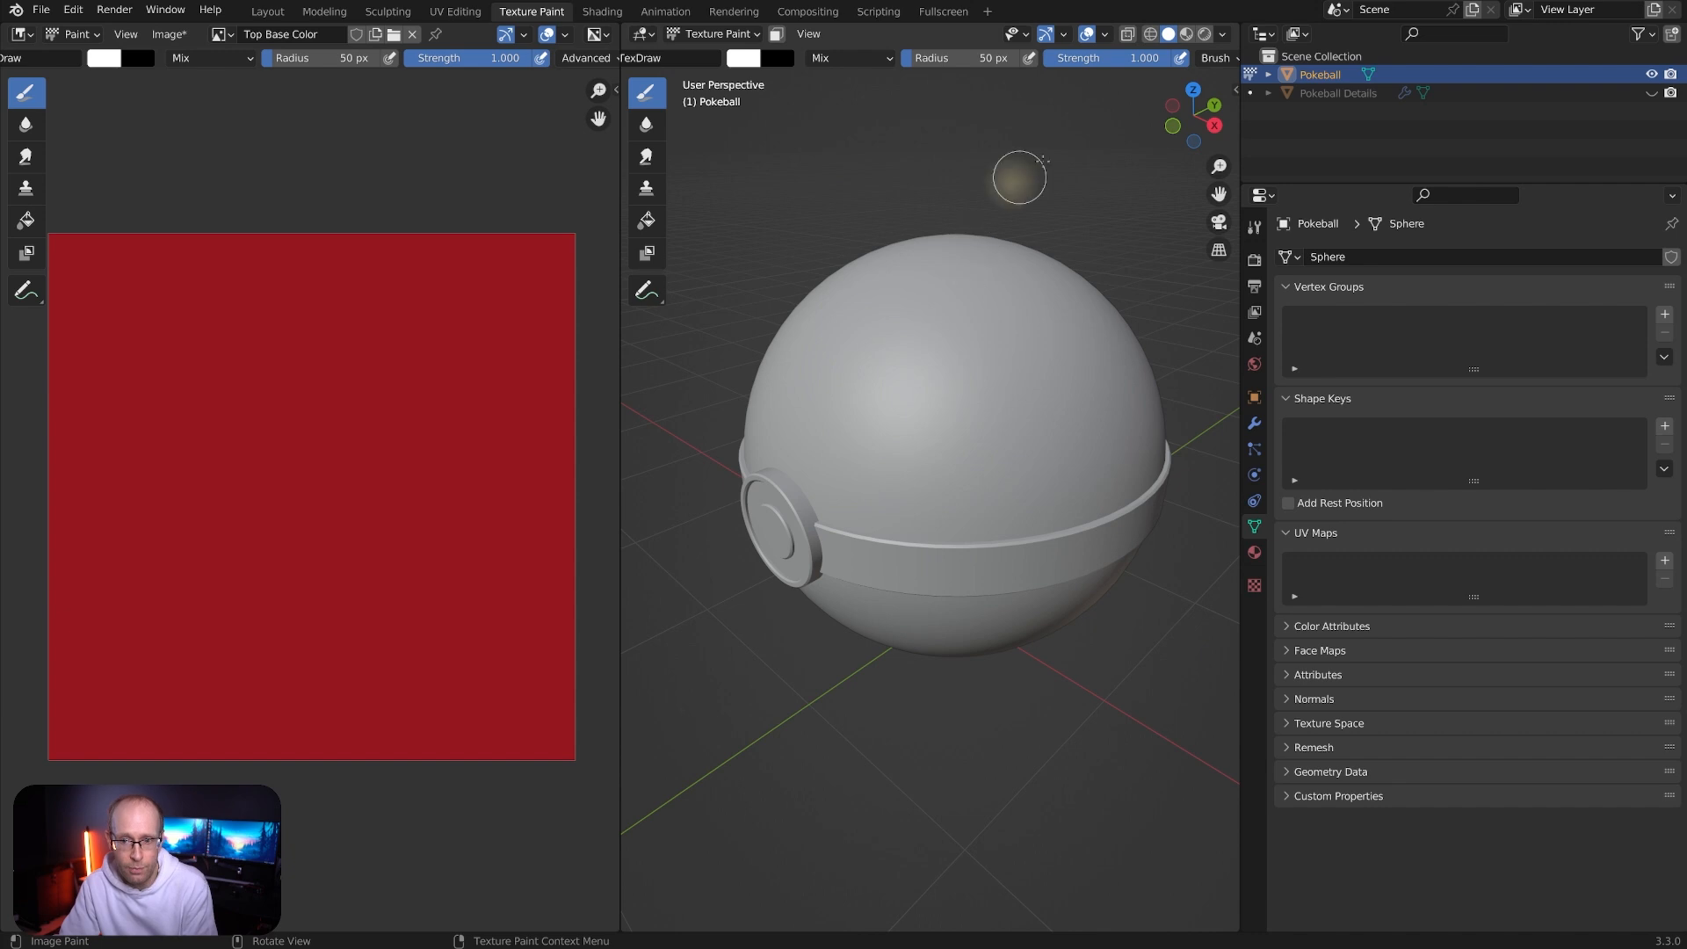
Show the Draw brush settings and try to paint on the Pokeball's upper half without a UV map
click(1254, 229)
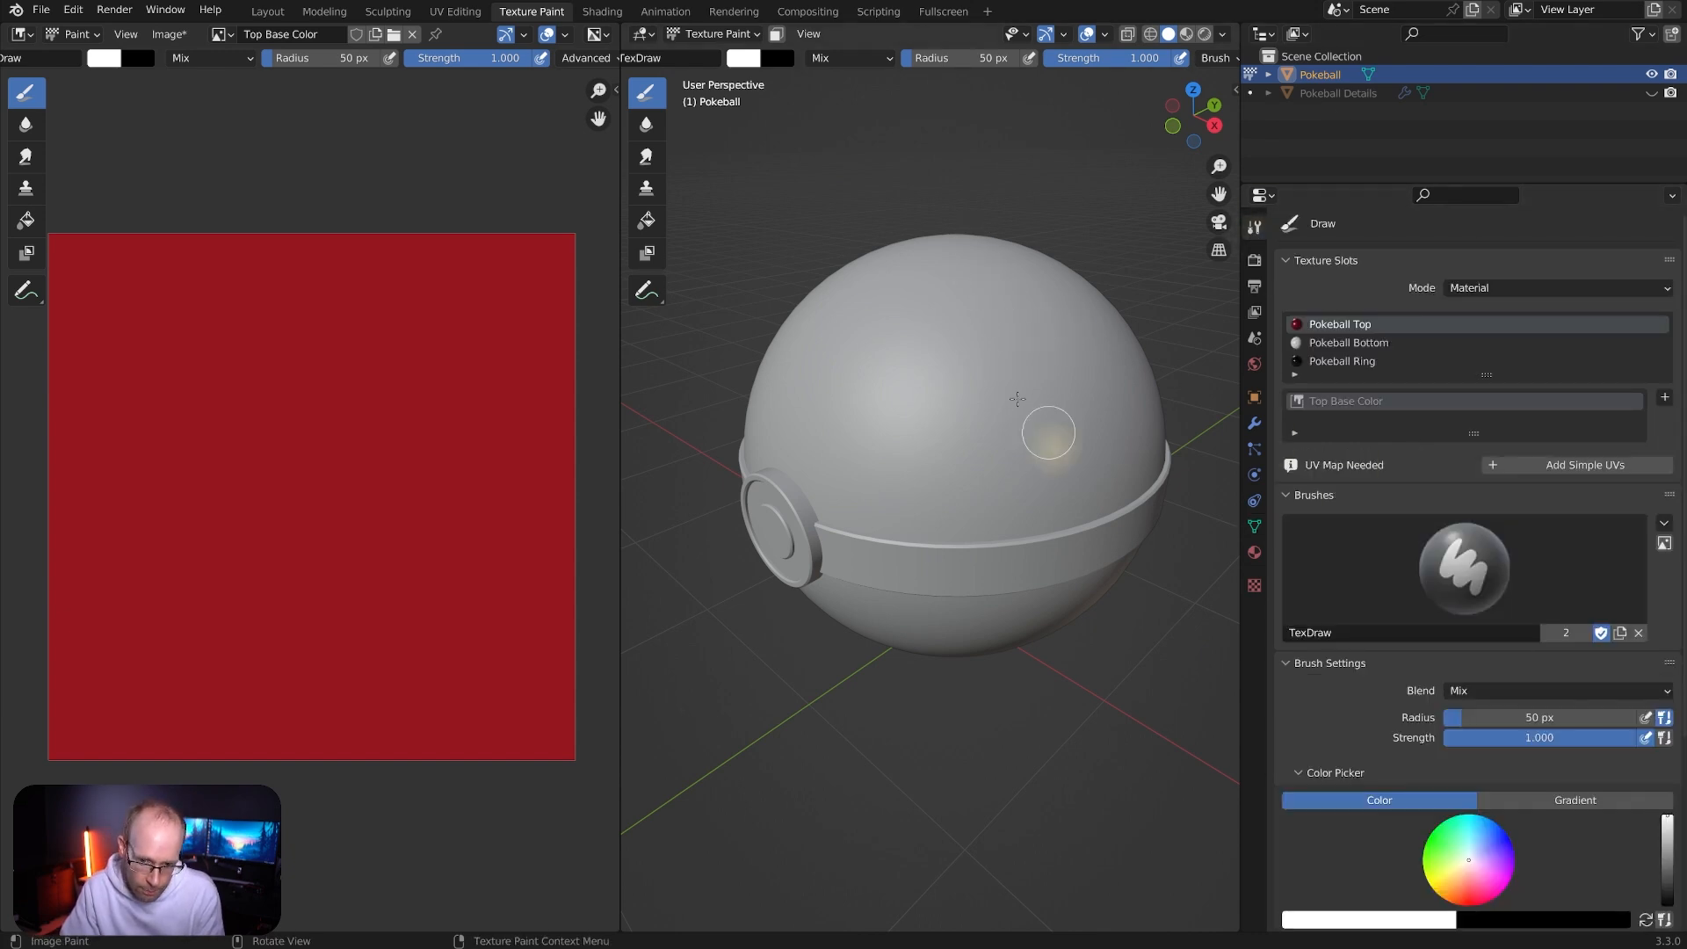
click(972, 490)
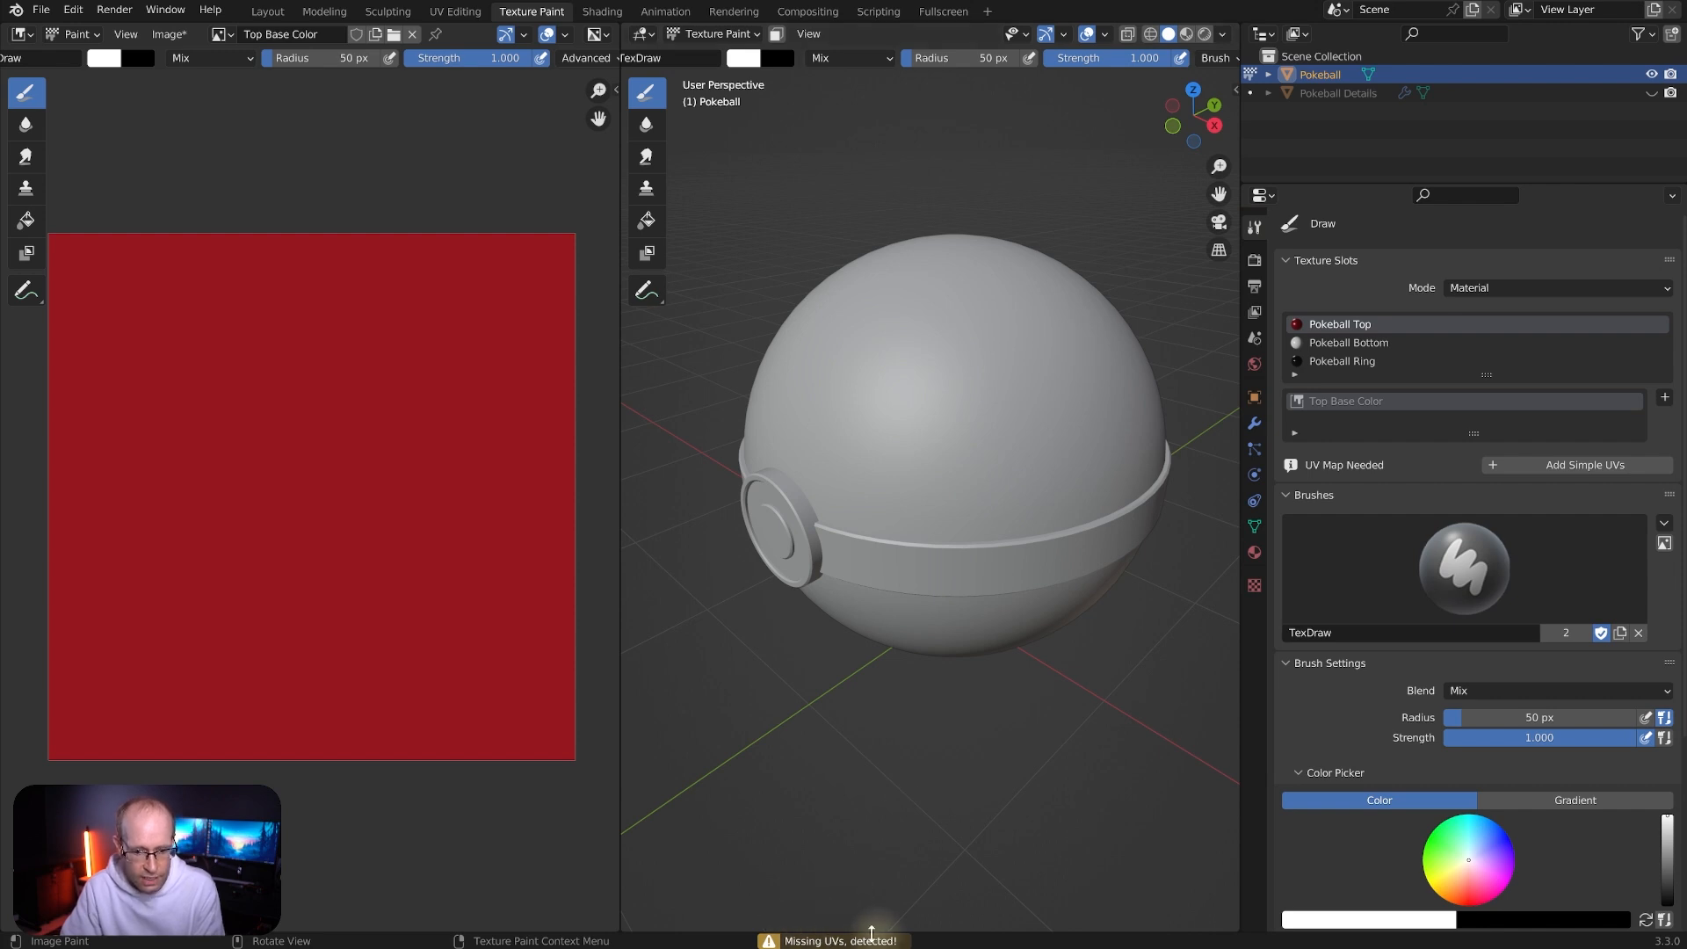
middle_drag(1038, 369, 994, 348)
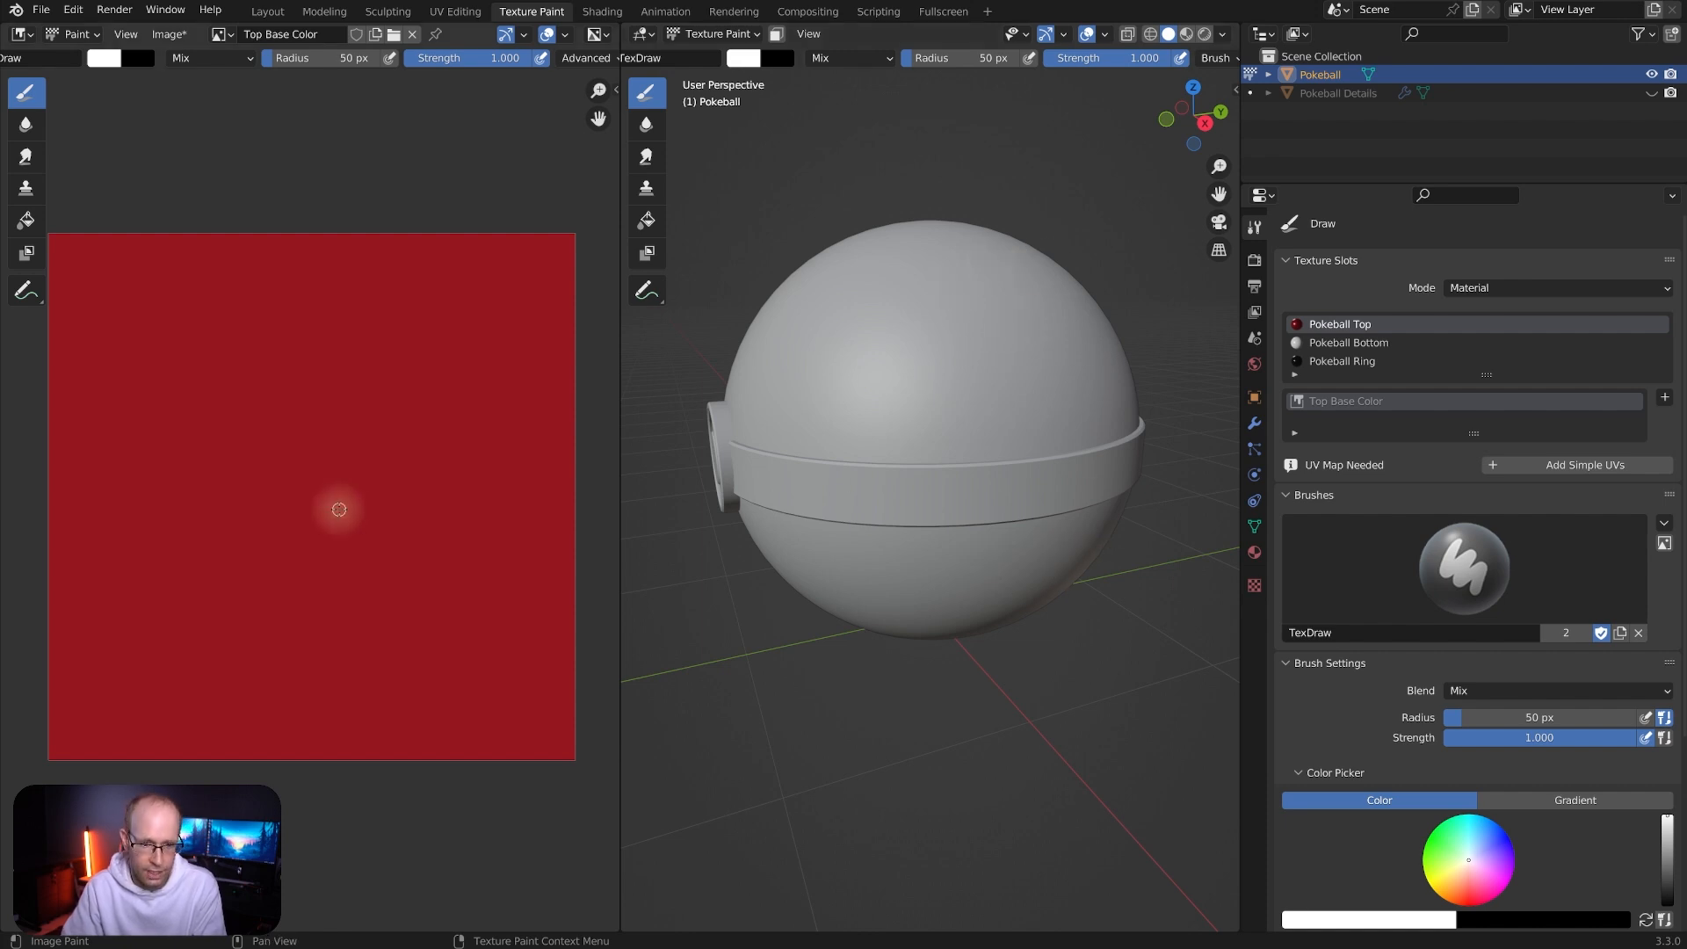
middle_drag(967, 287, 971, 301)
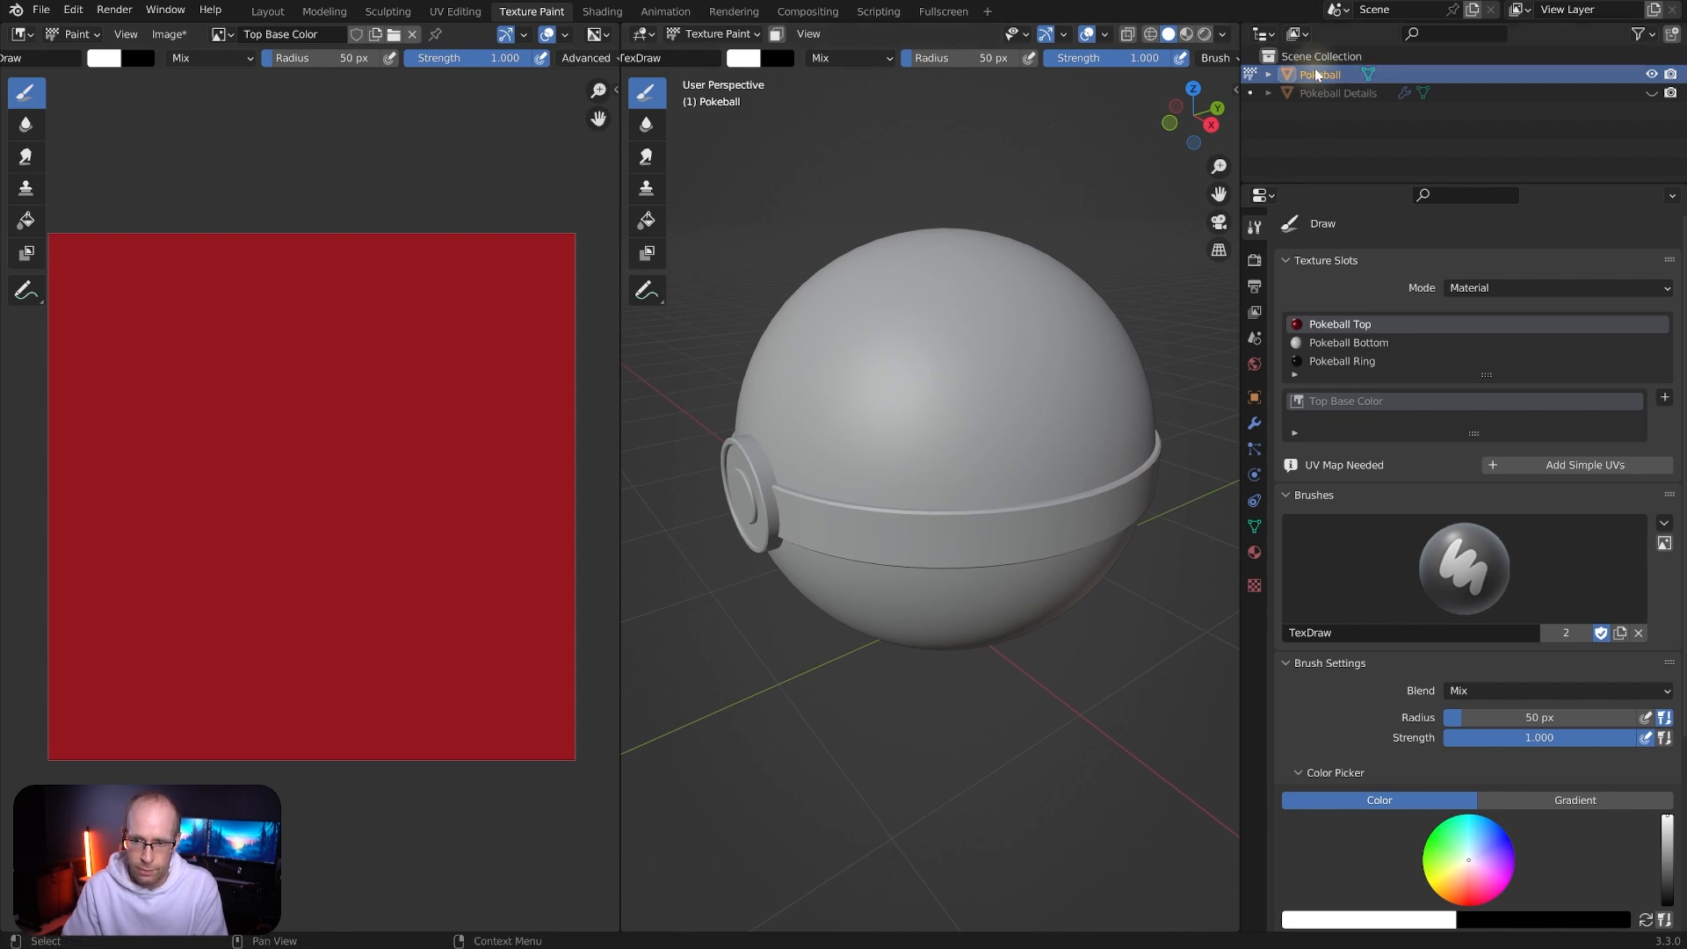
Enter Edit Mode, widen the 3D viewport, and unwrap the entire Pokeball mesh using Smart UV Project with a 66° angle limit
key(Tab)
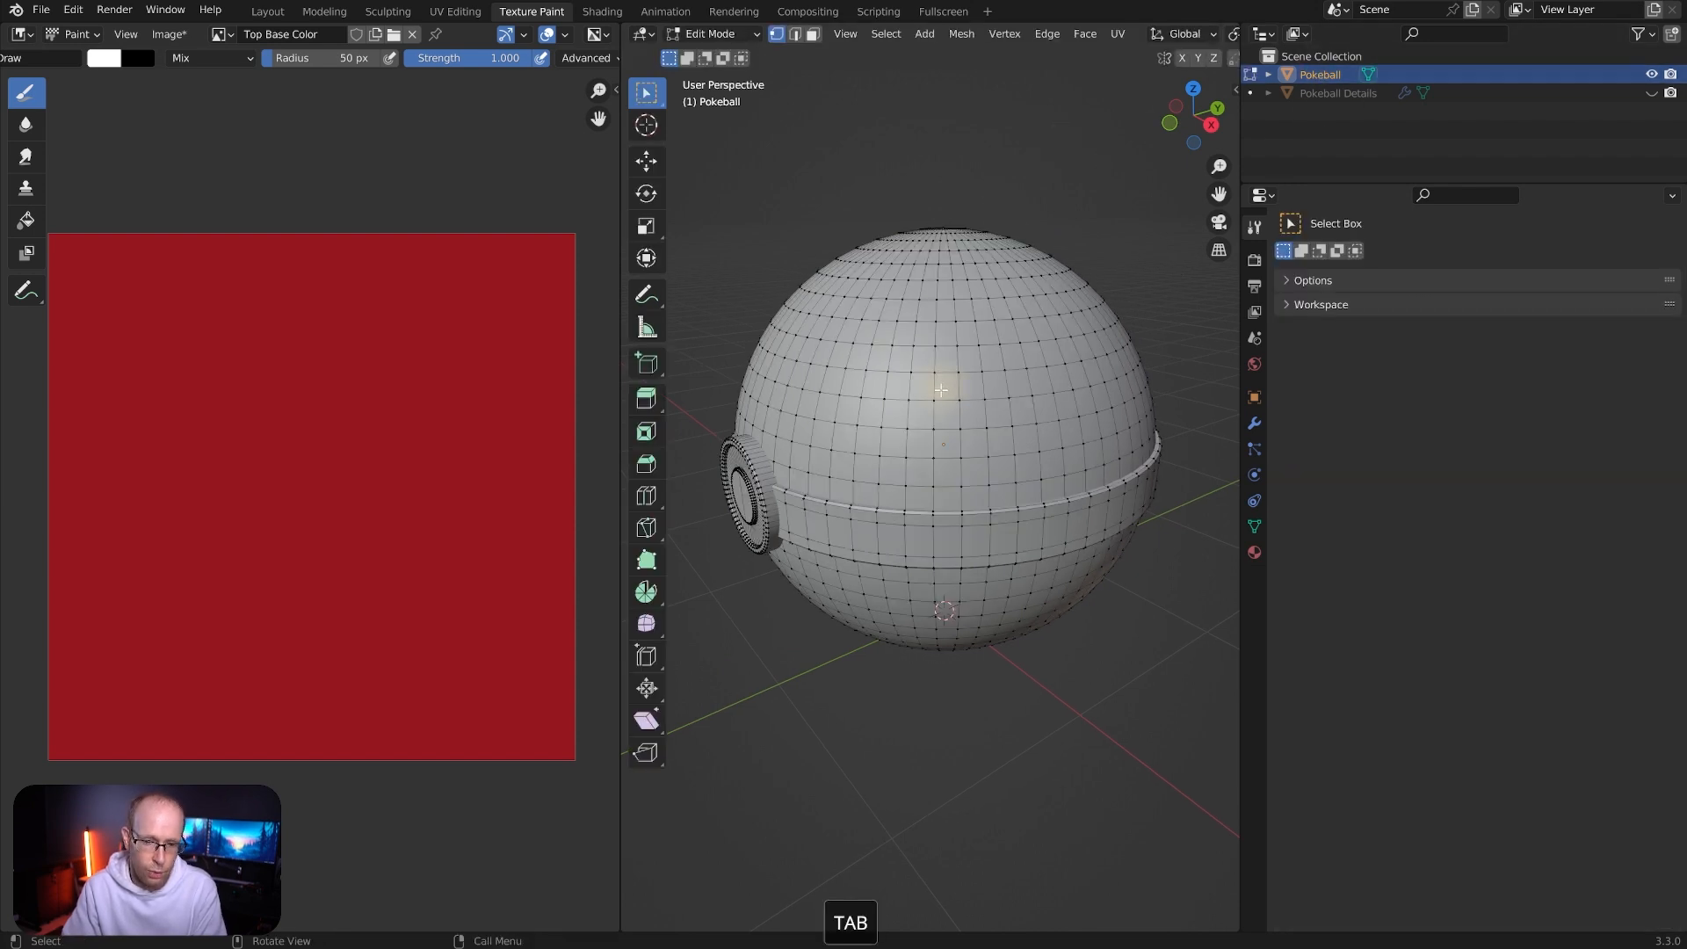
middle_drag(1013, 365, 930, 250)
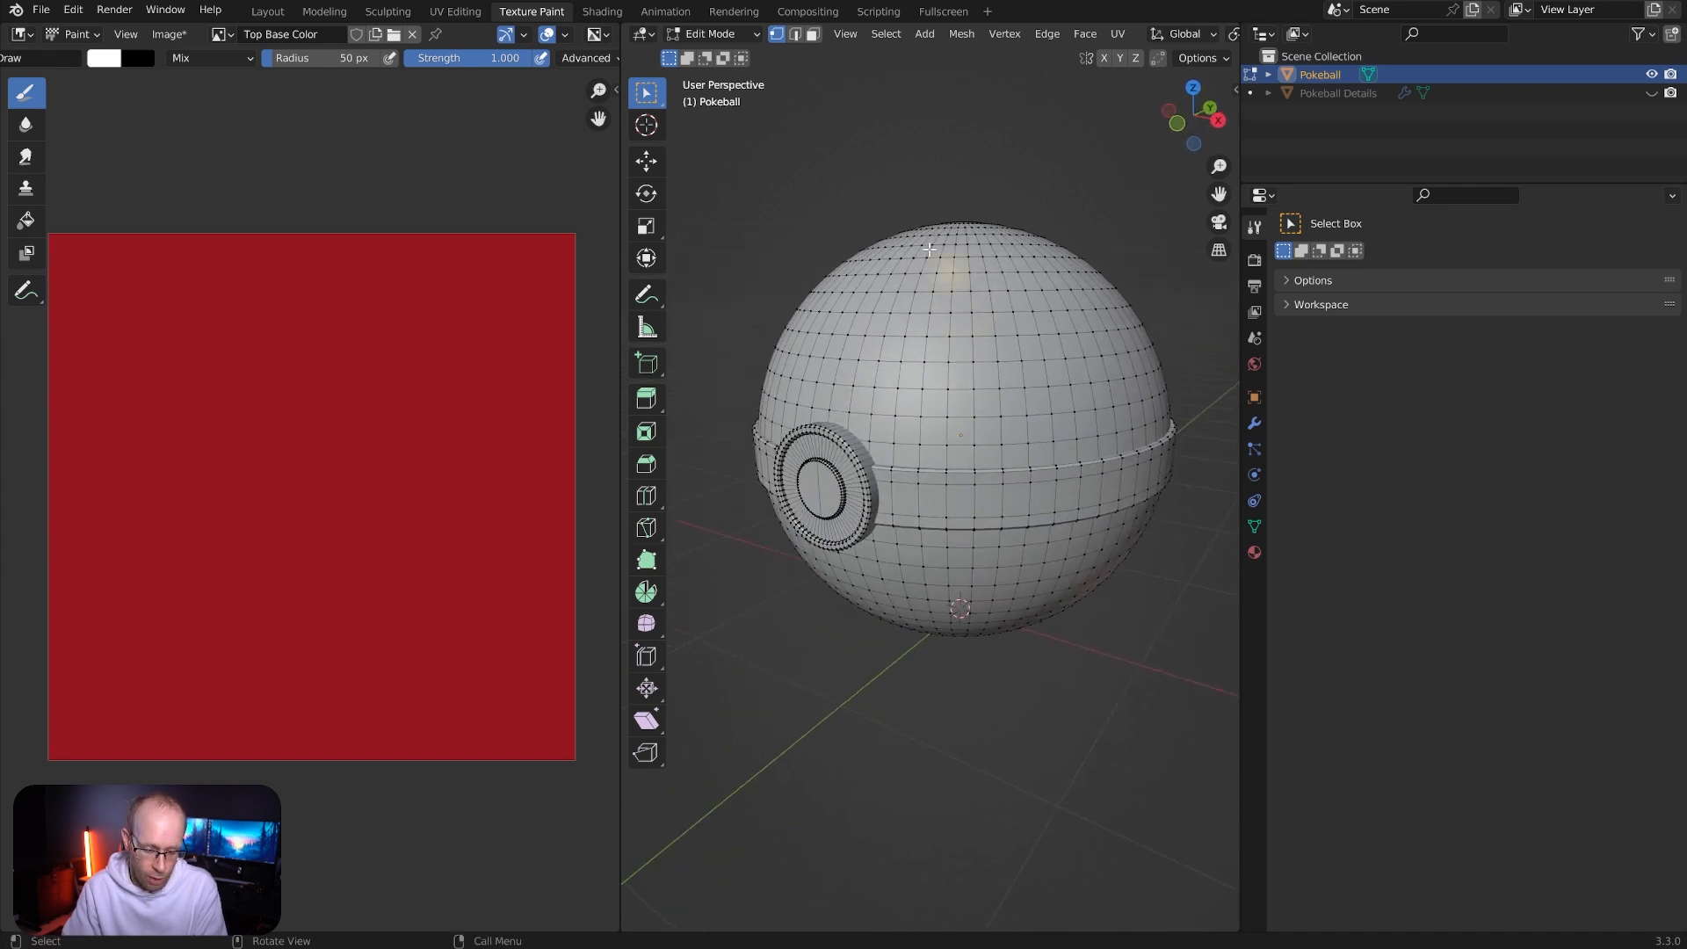
key(a)
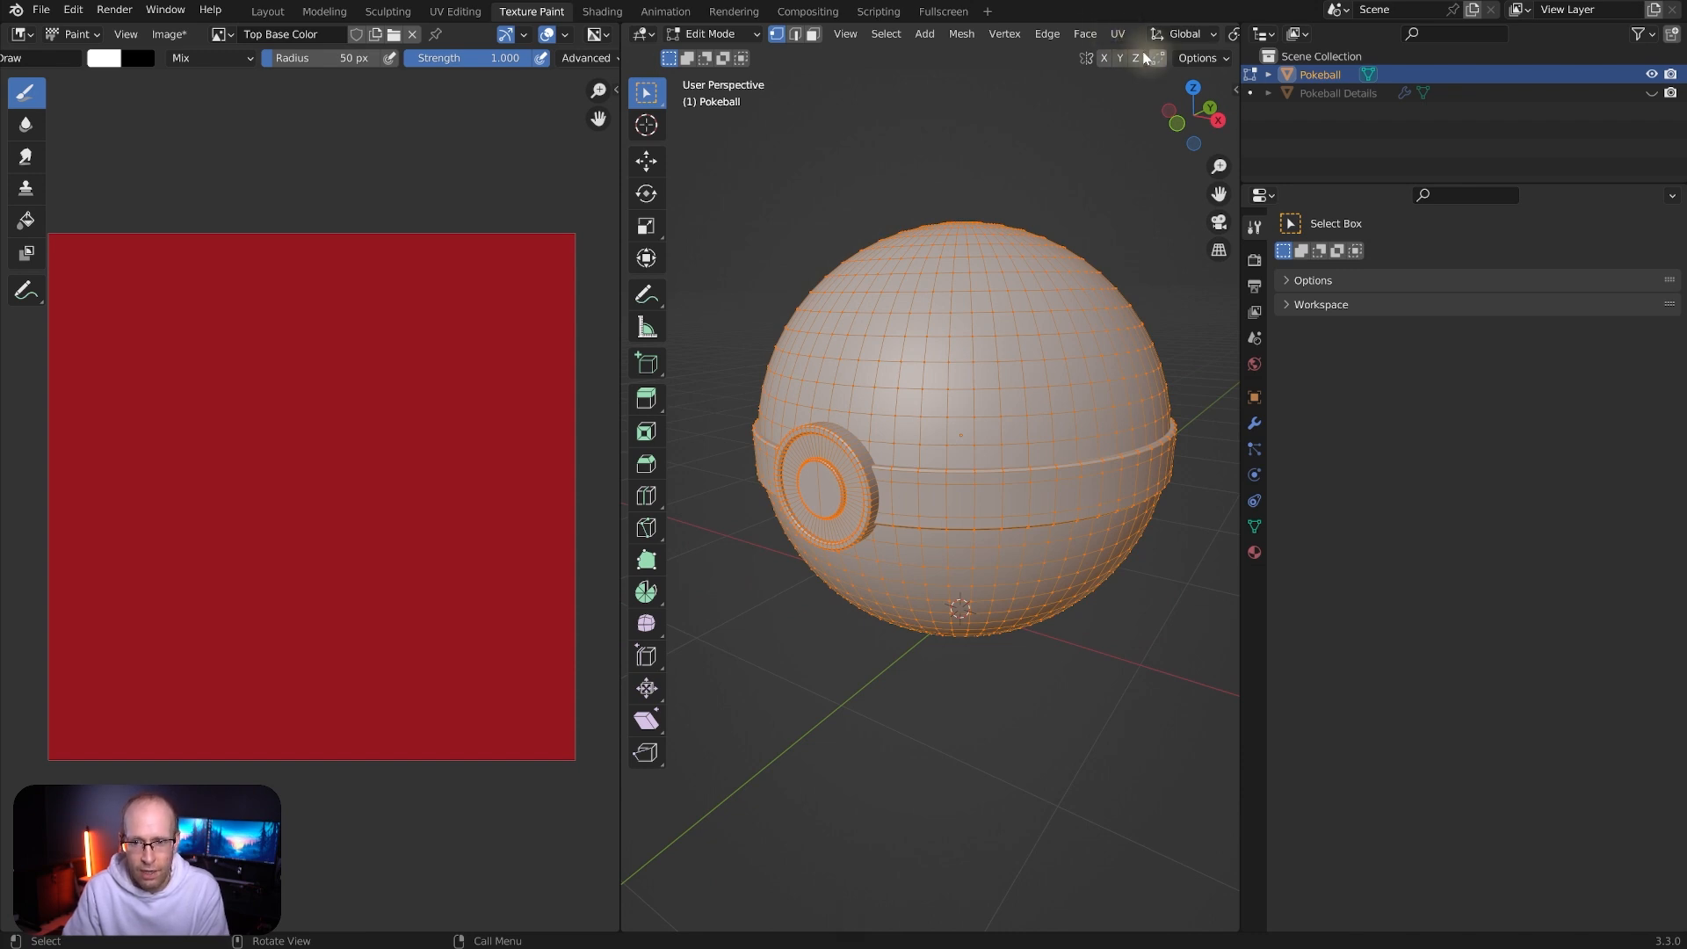
drag(1239, 98, 974, 88)
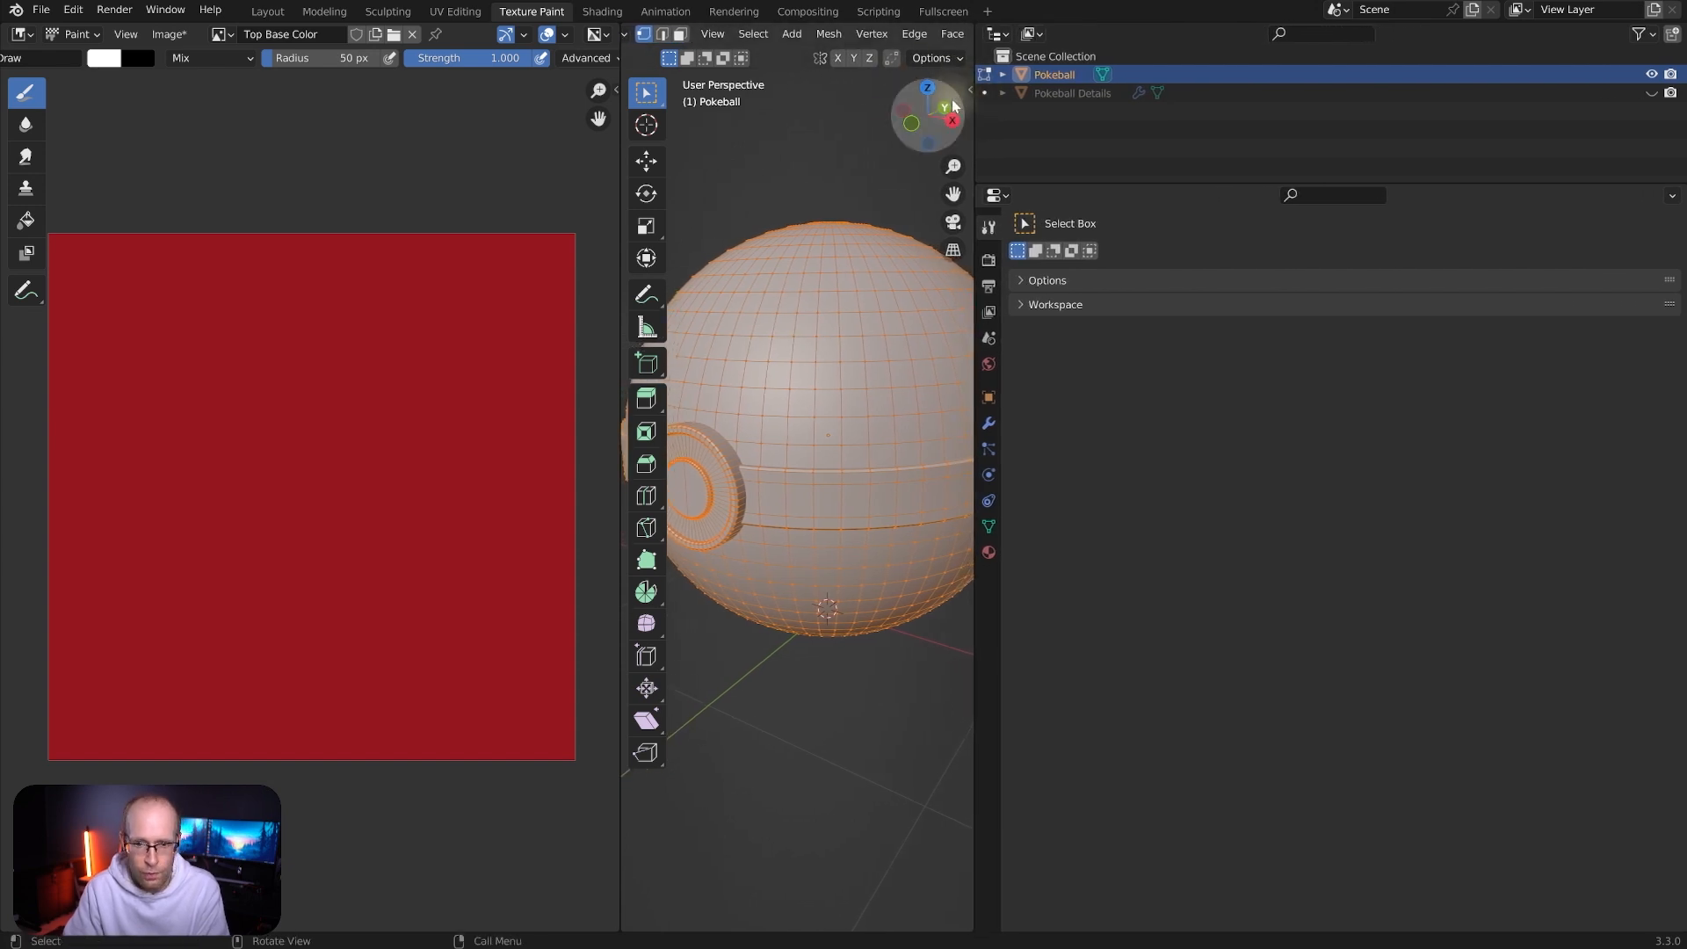
drag(979, 96, 1348, 115)
click(1119, 35)
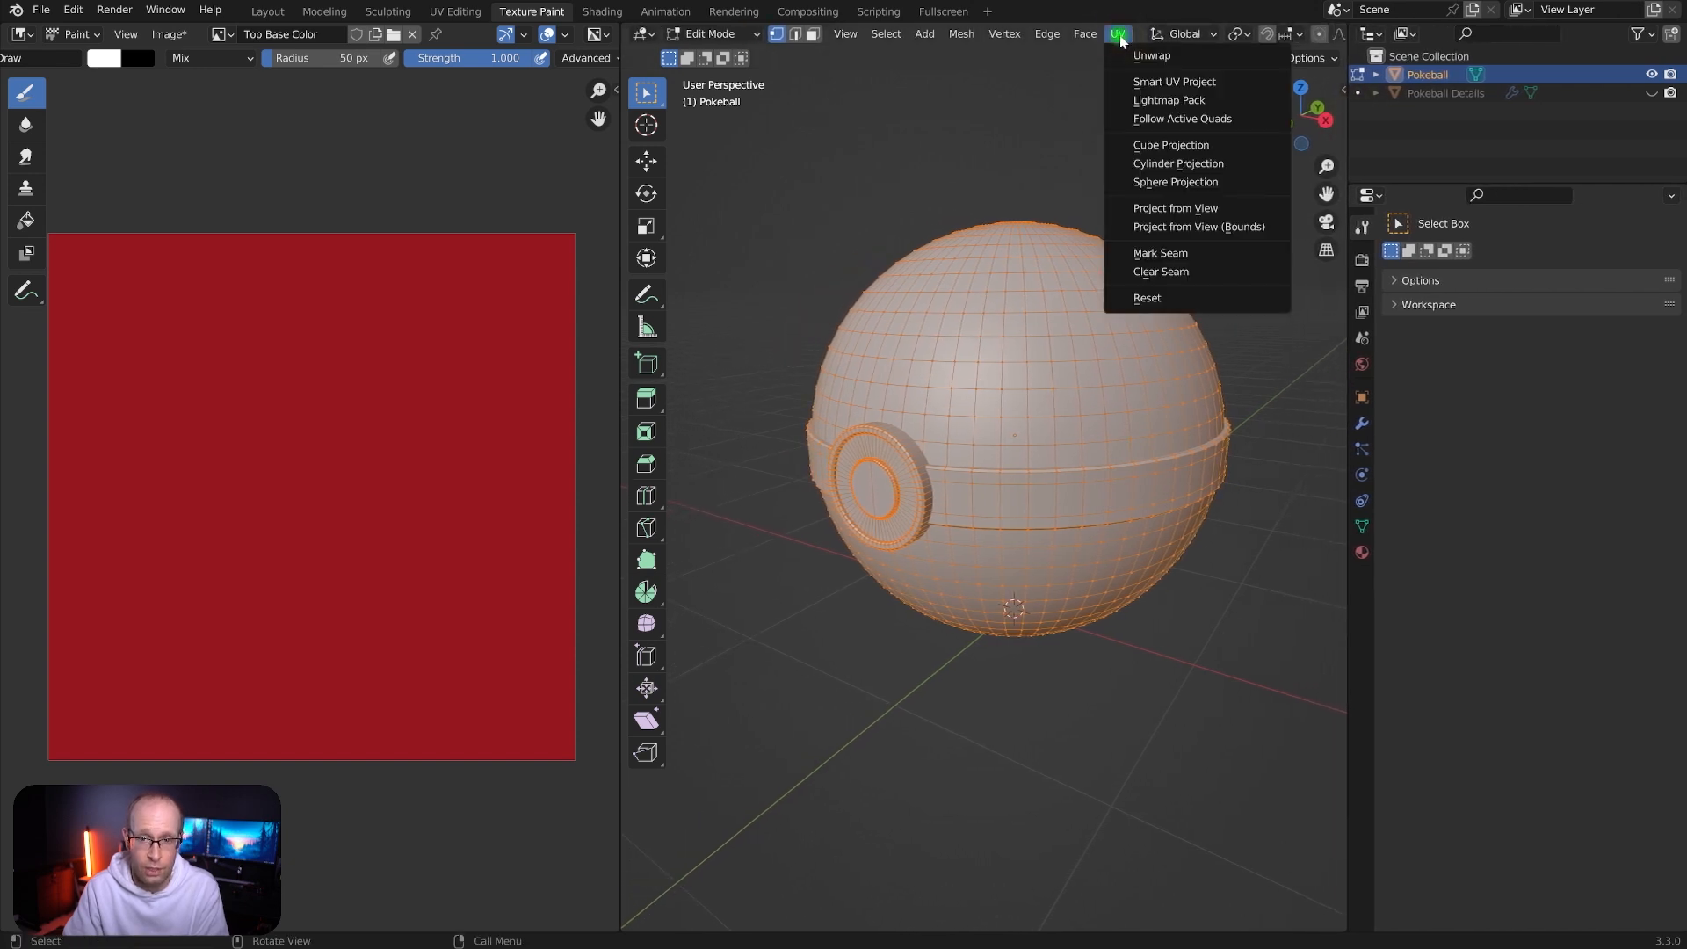
click(1190, 82)
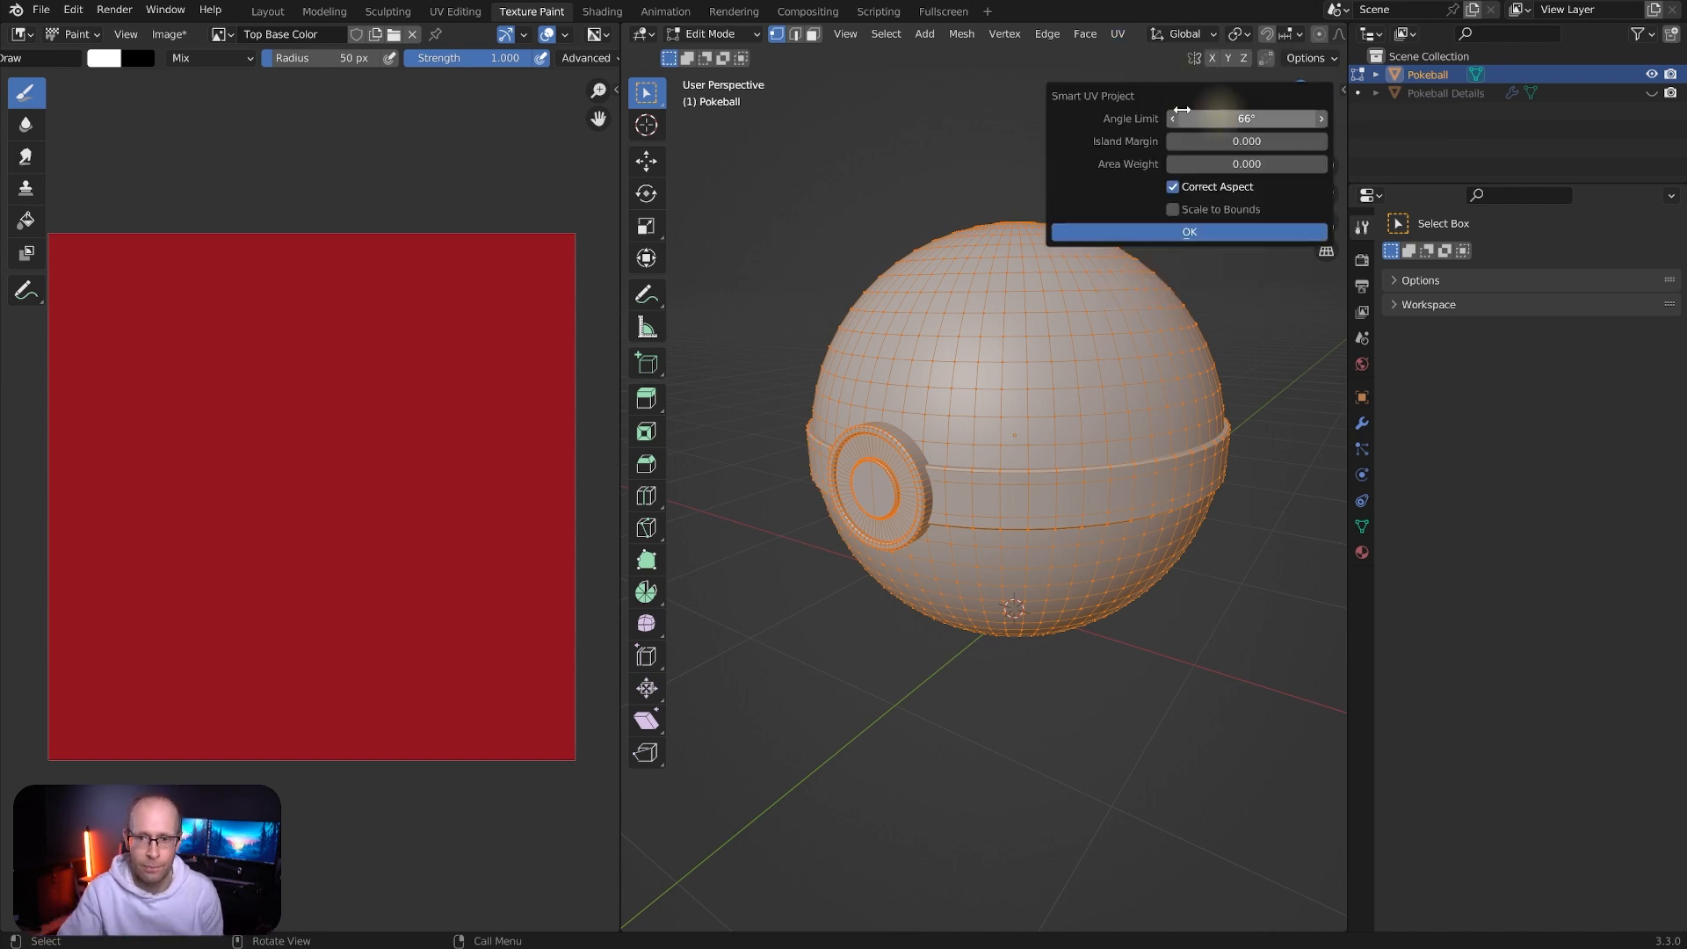
click(1195, 233)
middle_drag(242, 391, 269, 365)
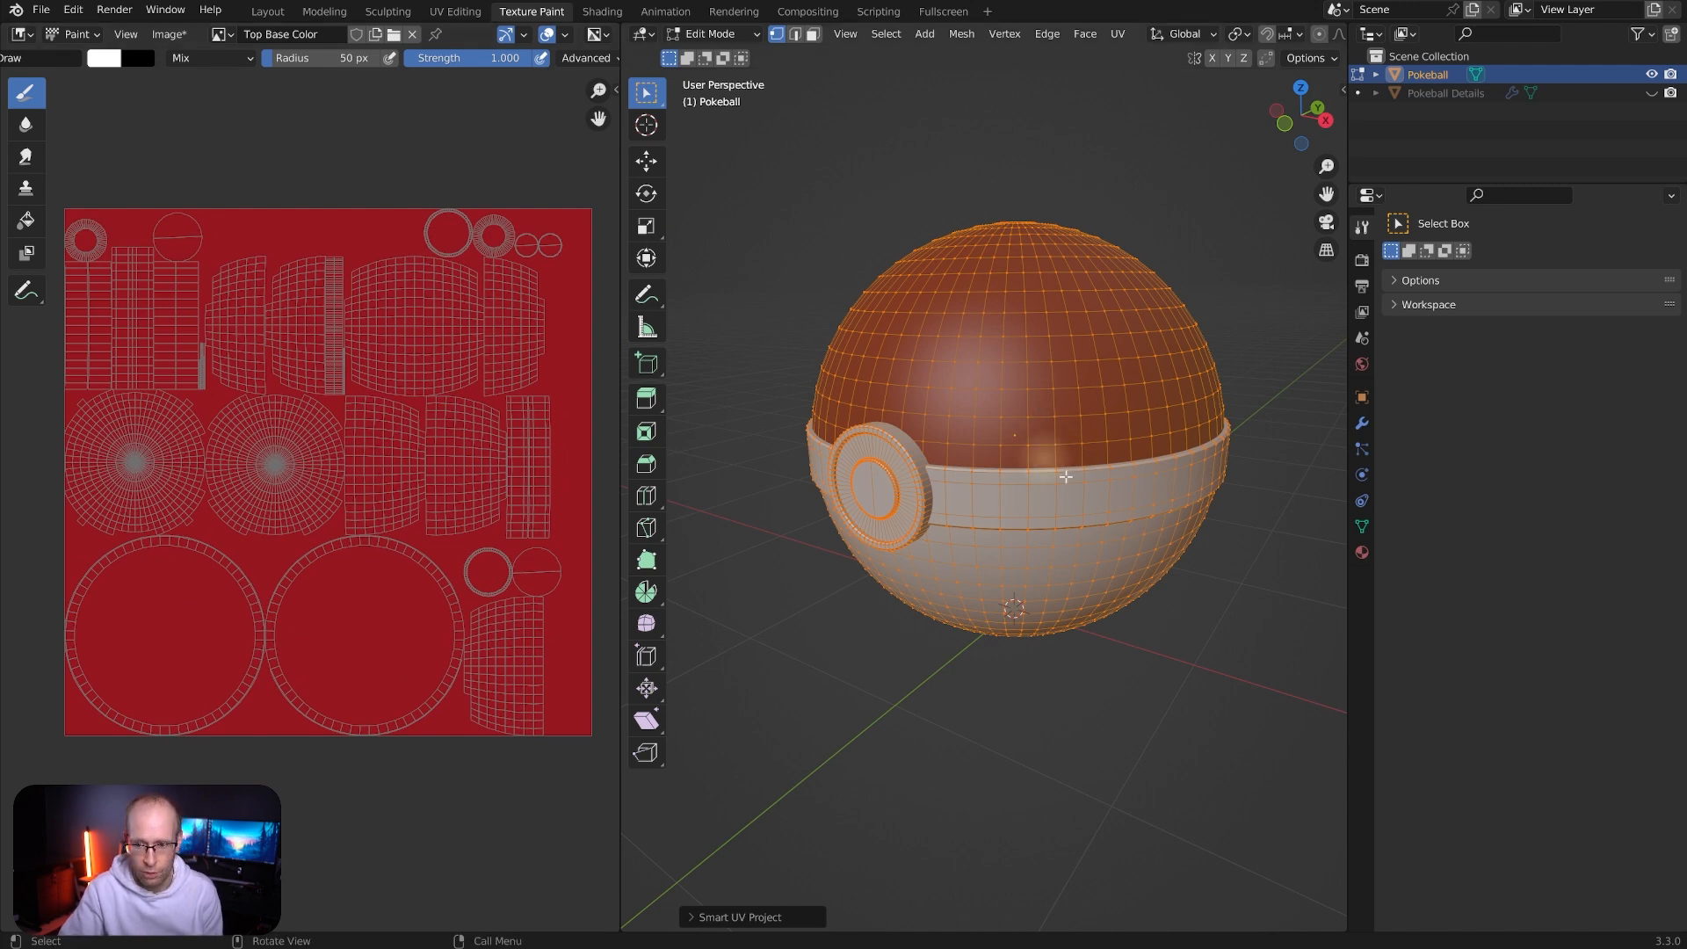
Check the Pokeball mesh's UV Maps list, then go back to the active tool settings
click(1364, 529)
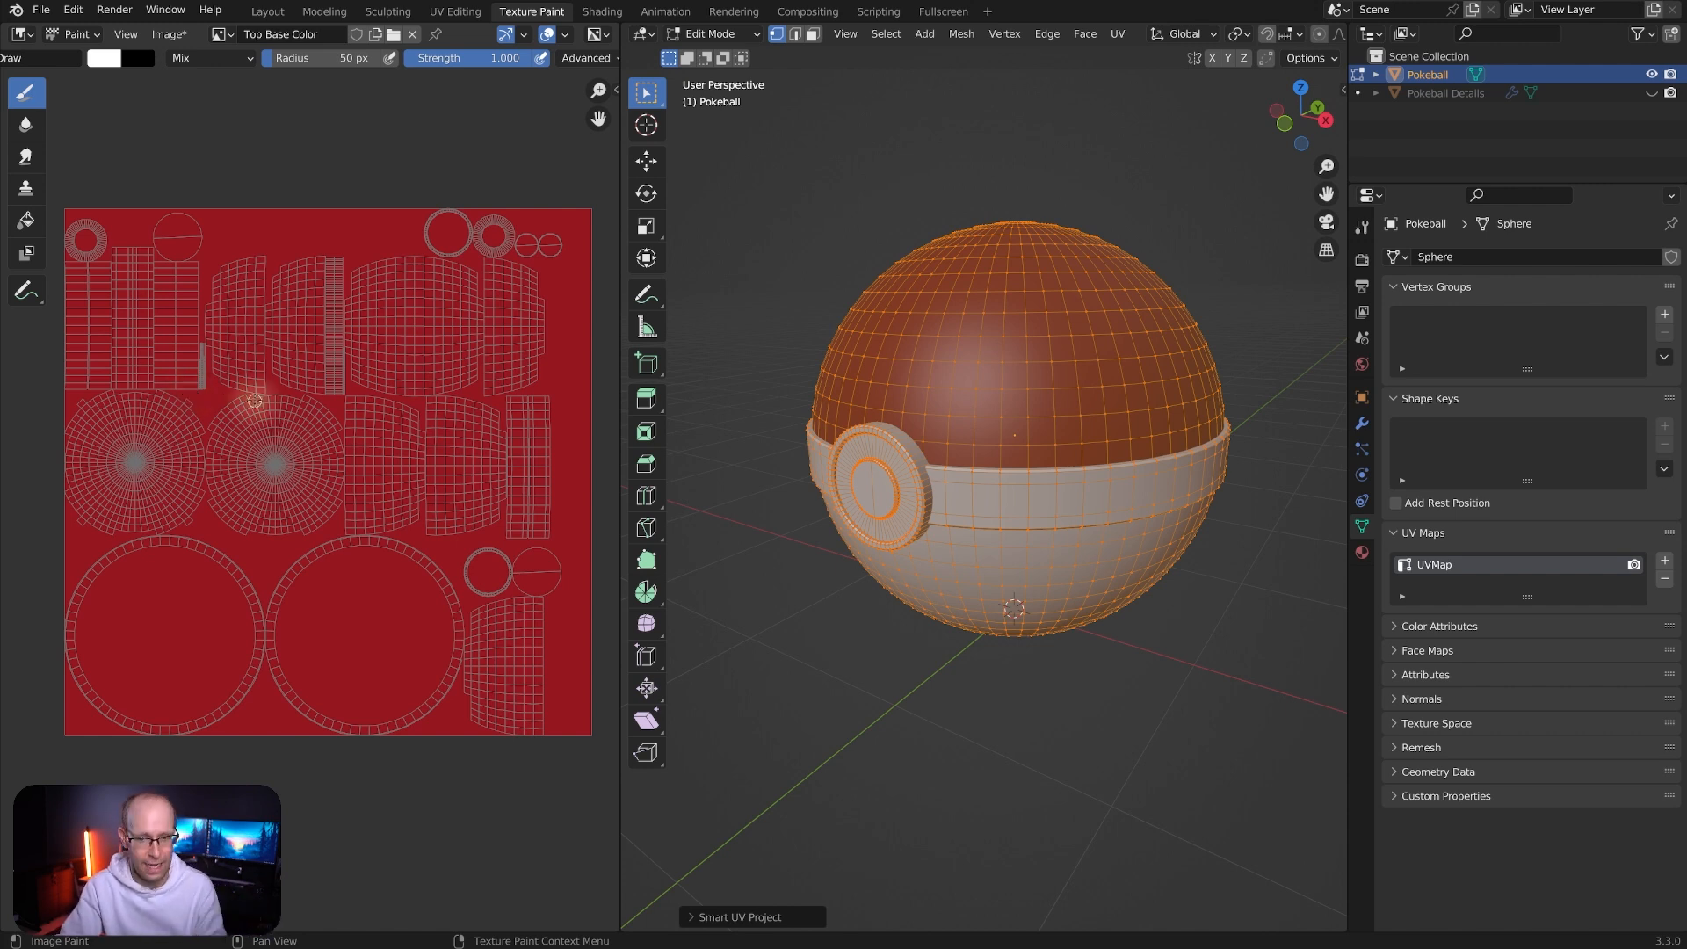
click(1363, 228)
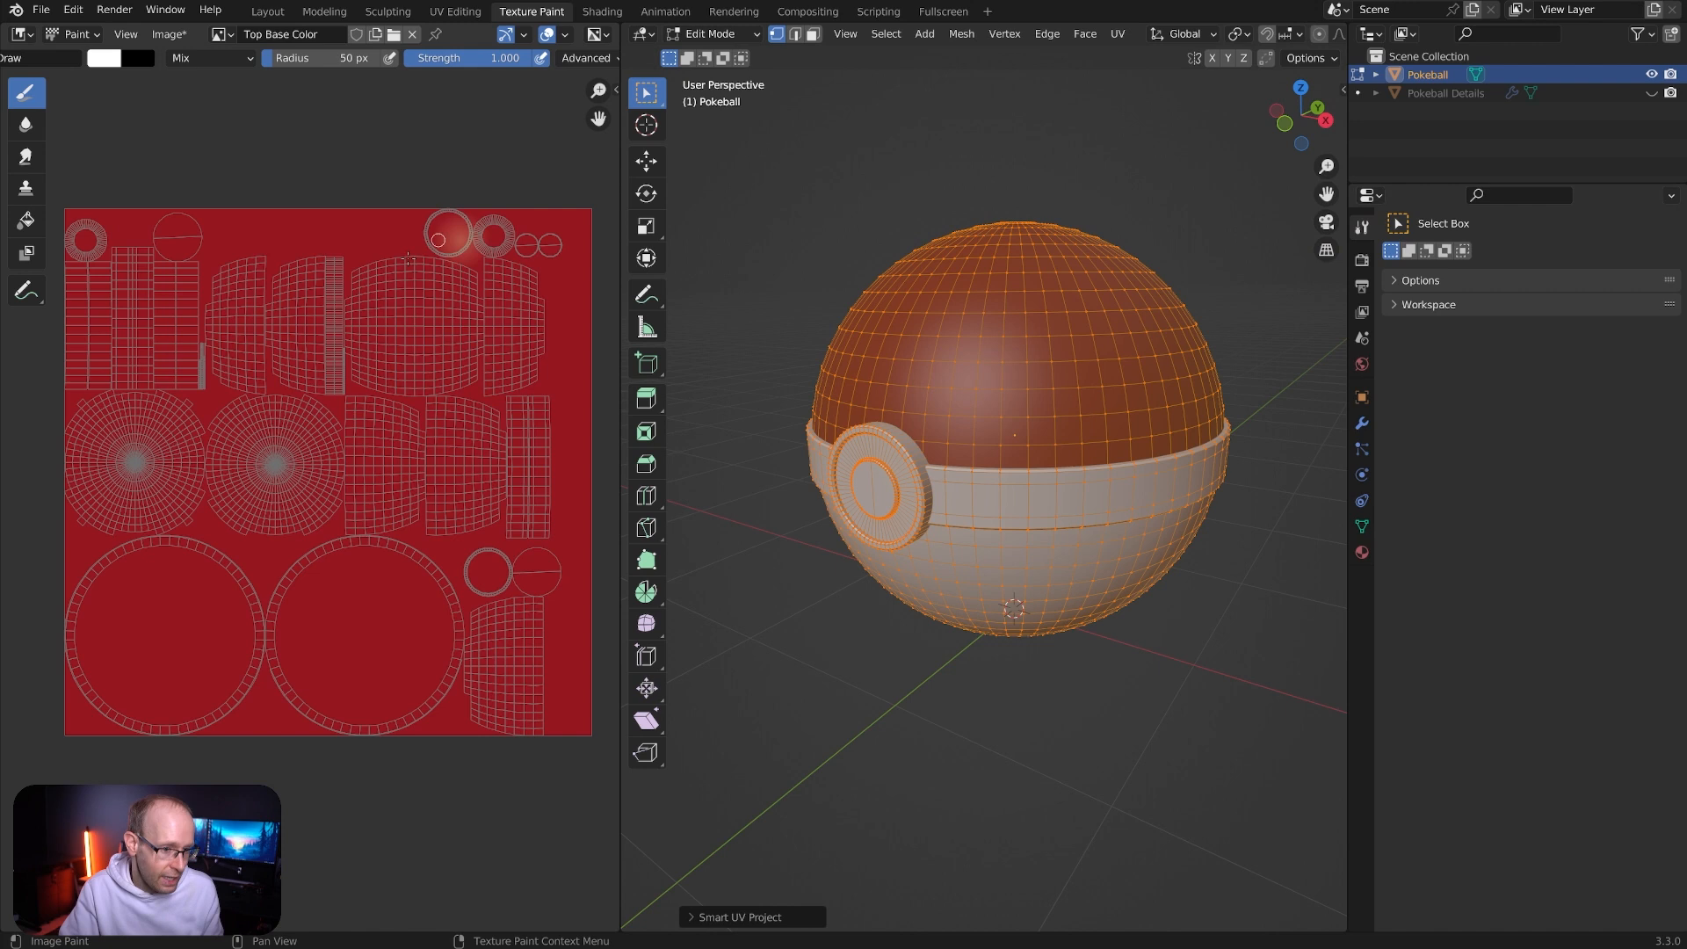
mouse_move(564, 157)
middle_down()
mouse_move(610, 119)
mouse_move(558, 150)
middle_up()
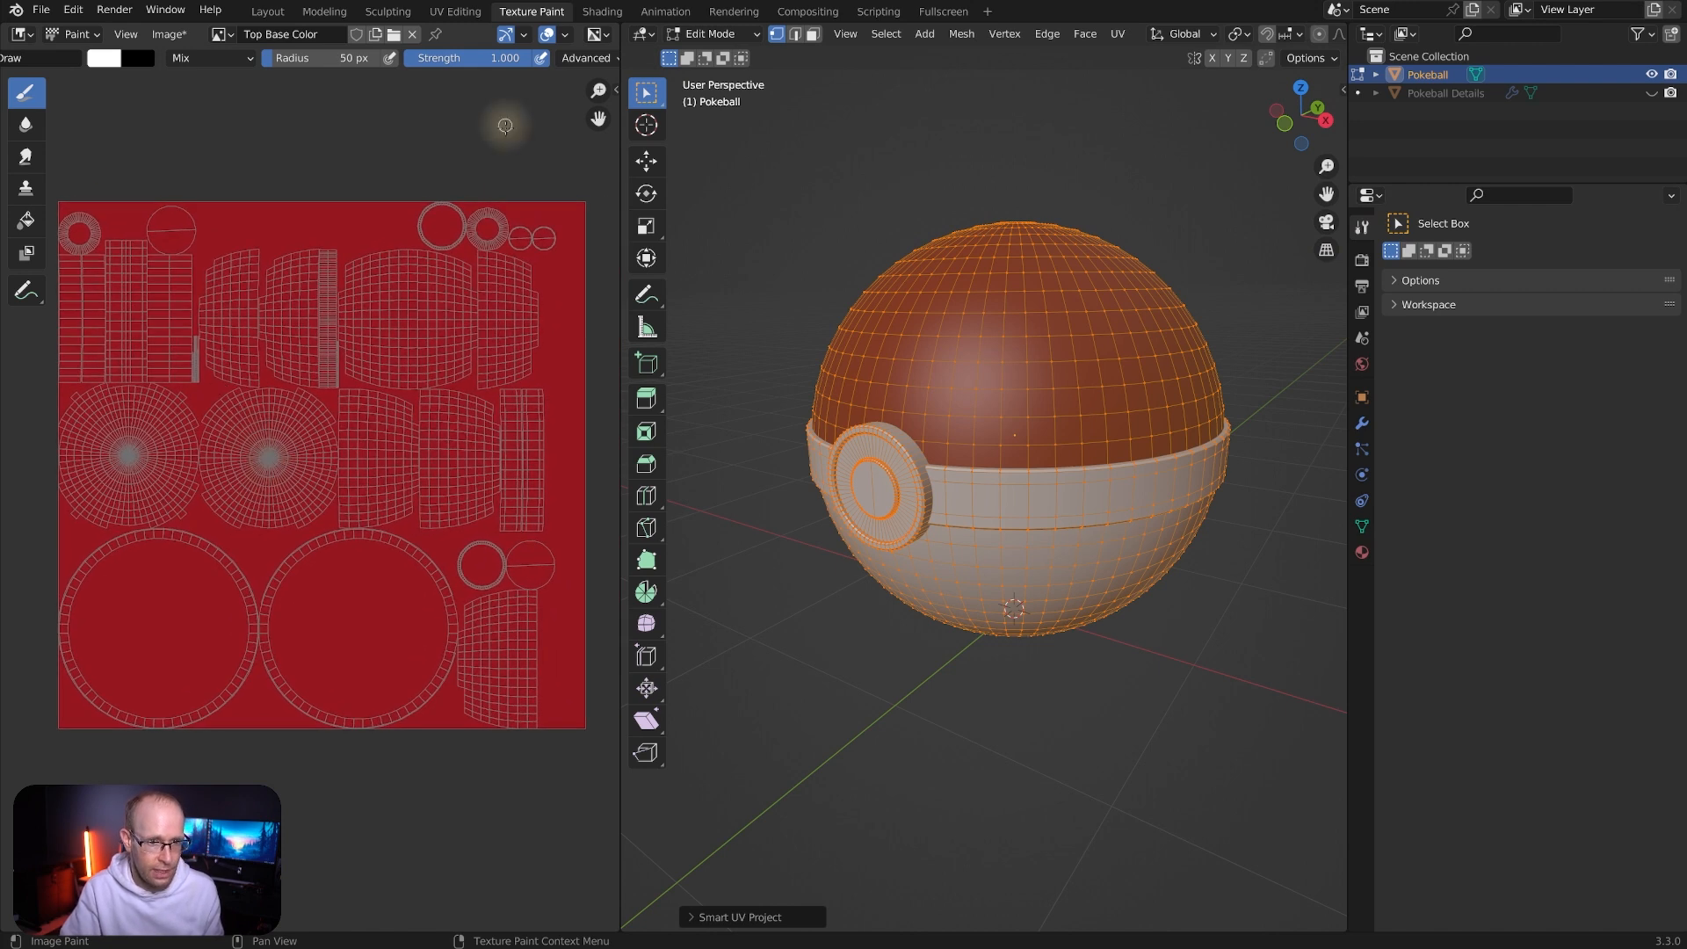
Widen the image editor and switch its Display Texture Paint UVs overlay off and back on
drag(626, 63, 671, 63)
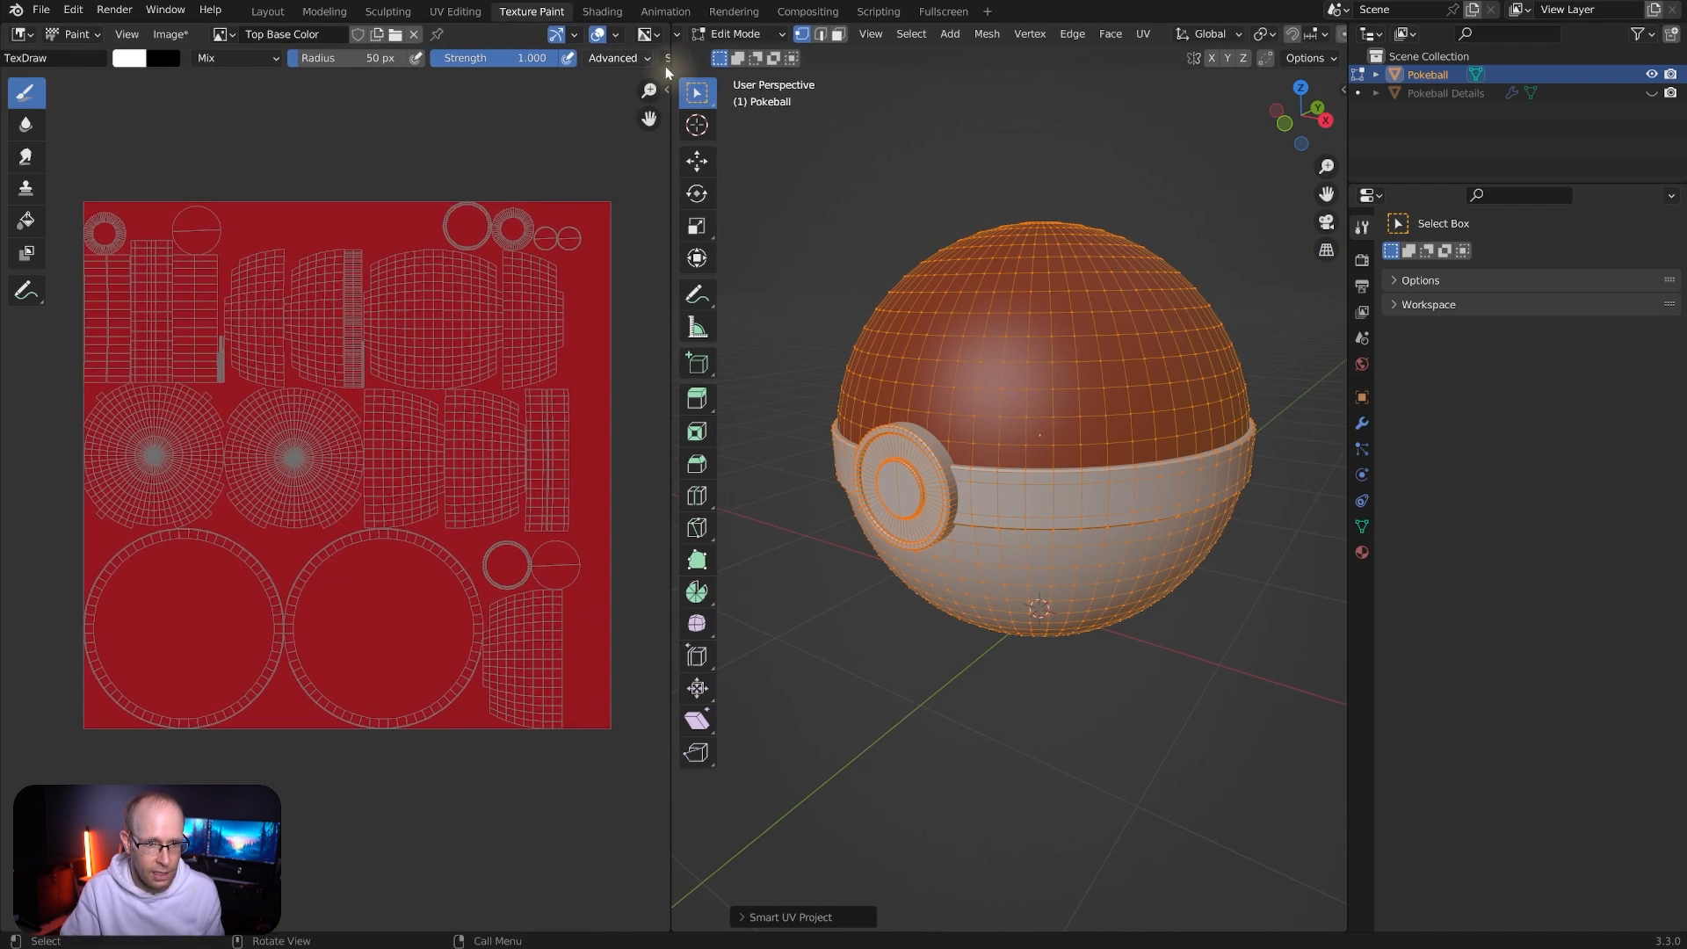
click(616, 39)
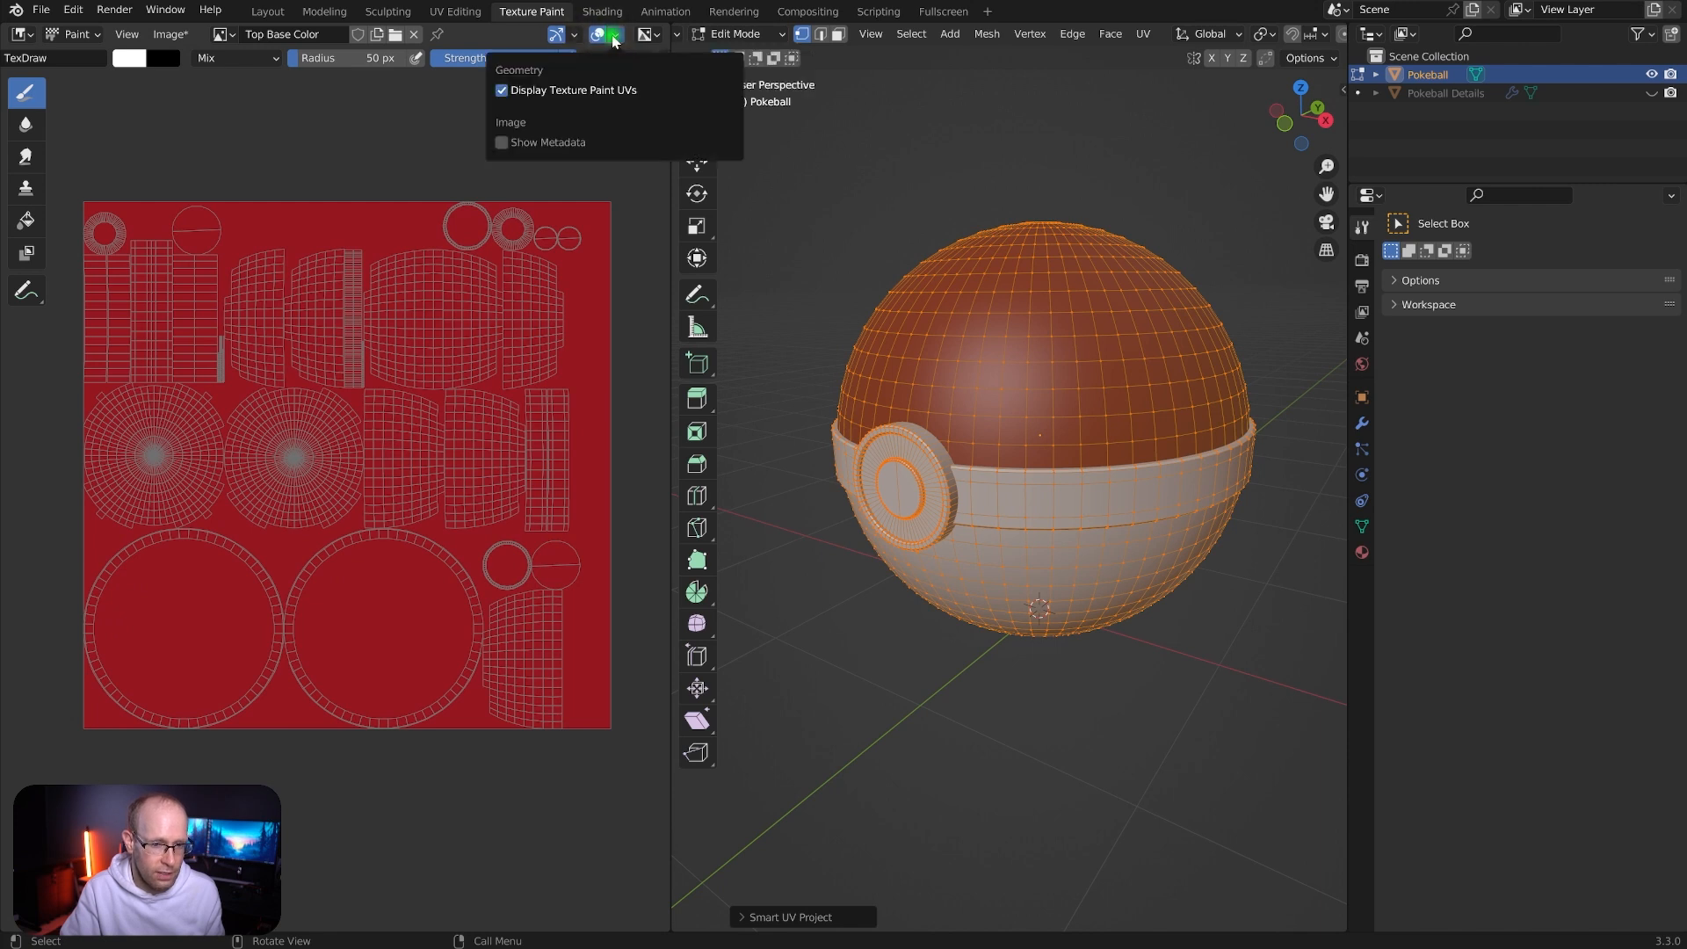
click(502, 90)
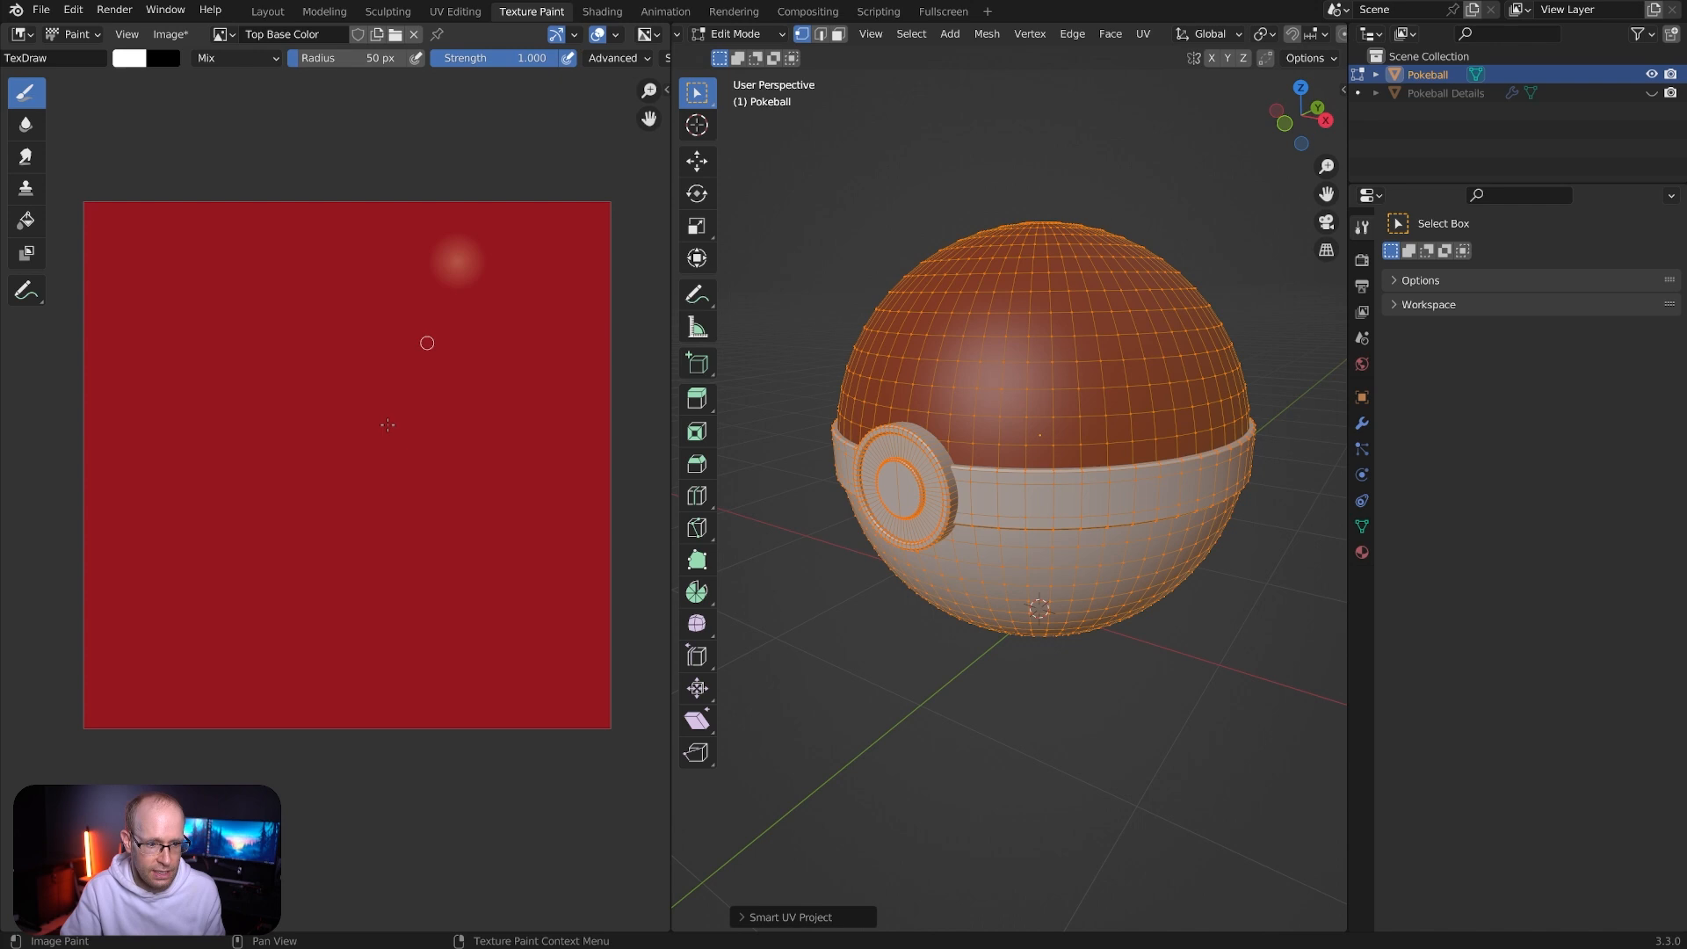
click(615, 39)
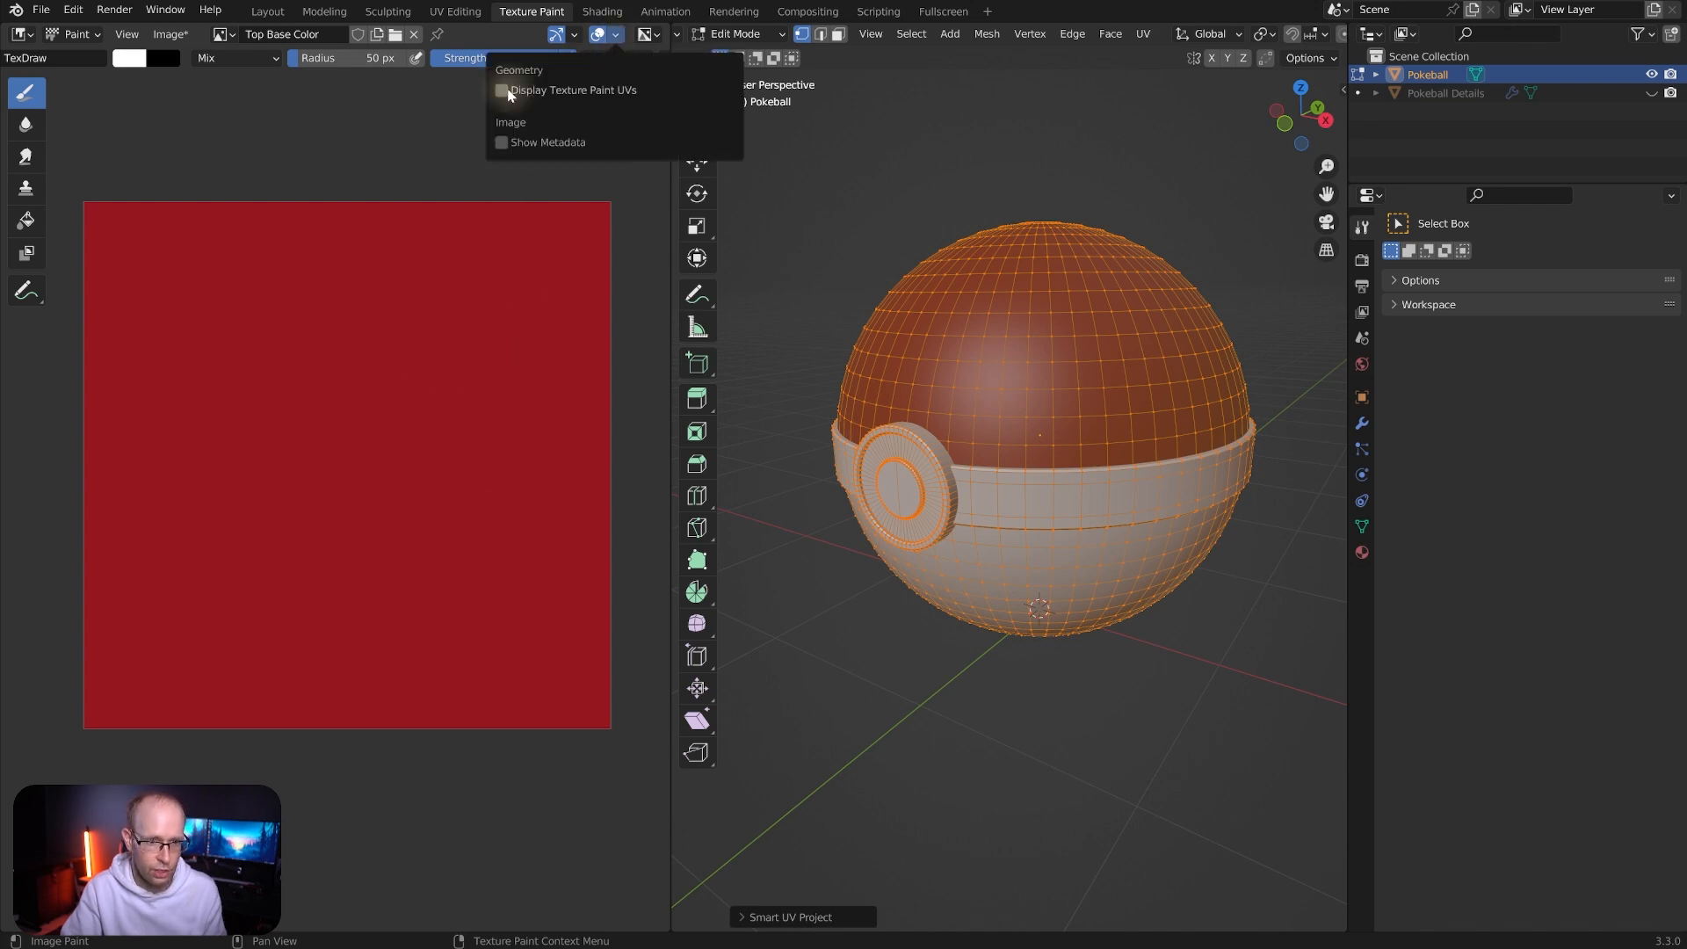
click(502, 90)
Toggle the selection of the whole Pokeball mesh to compare the UV layout in the image editor, ending with nothing selected
middle_drag(1029, 359, 1119, 254)
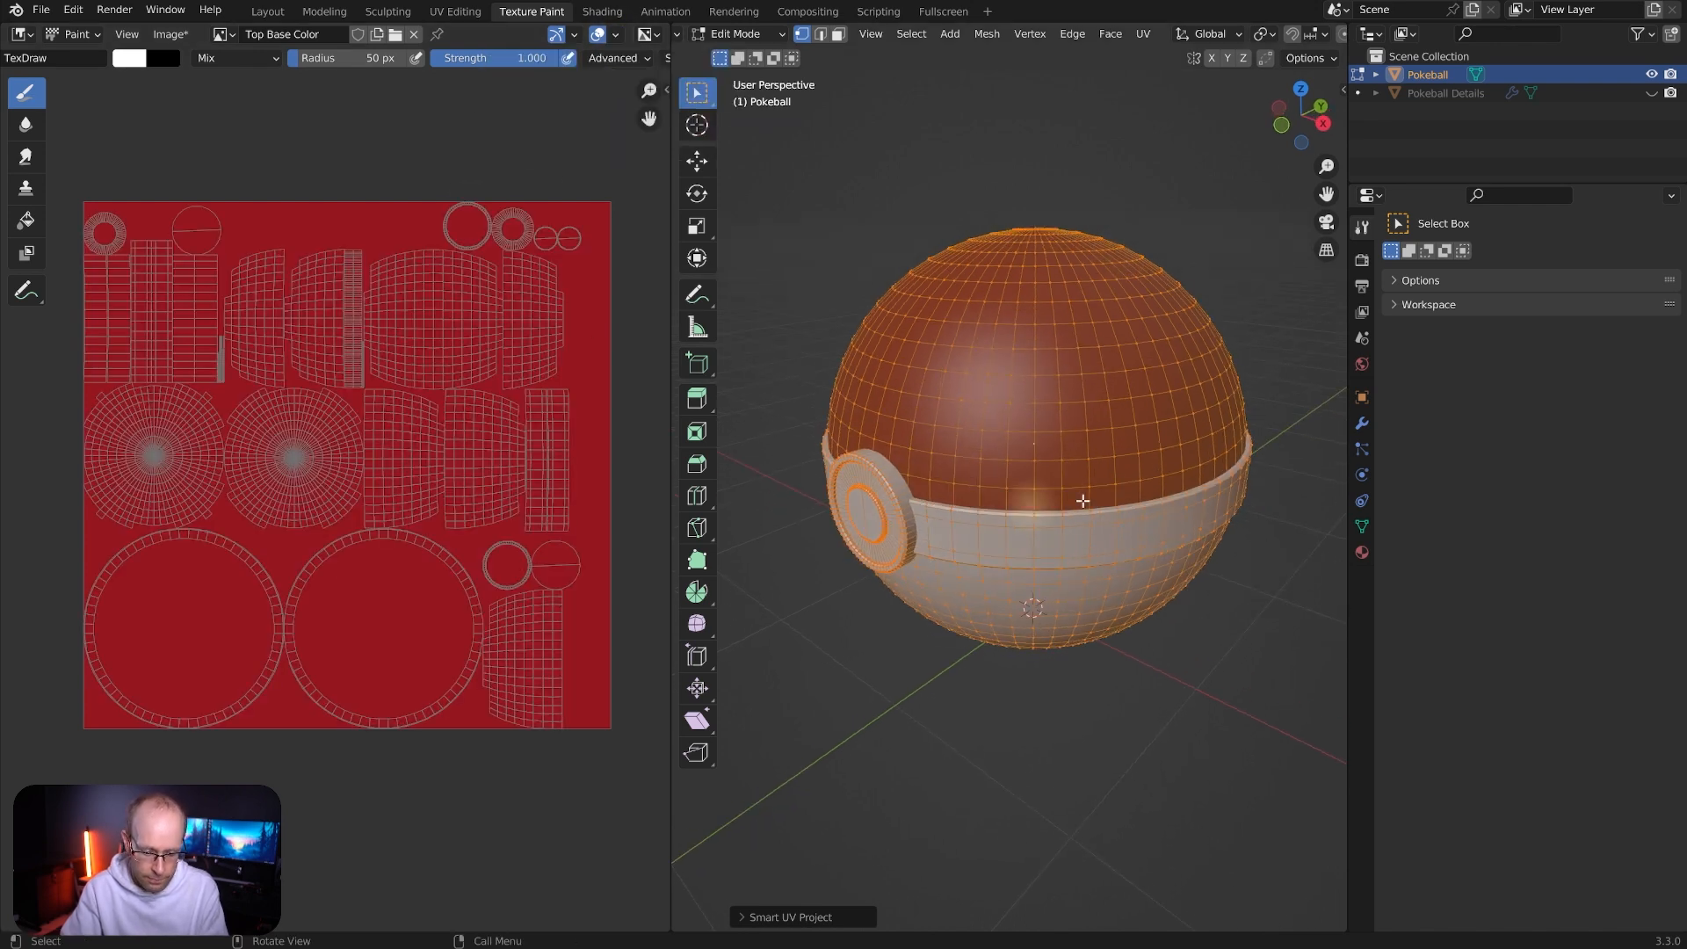
key(a)
key(a)
key(a)
key(a)
key(a)
key(a)
key(a)
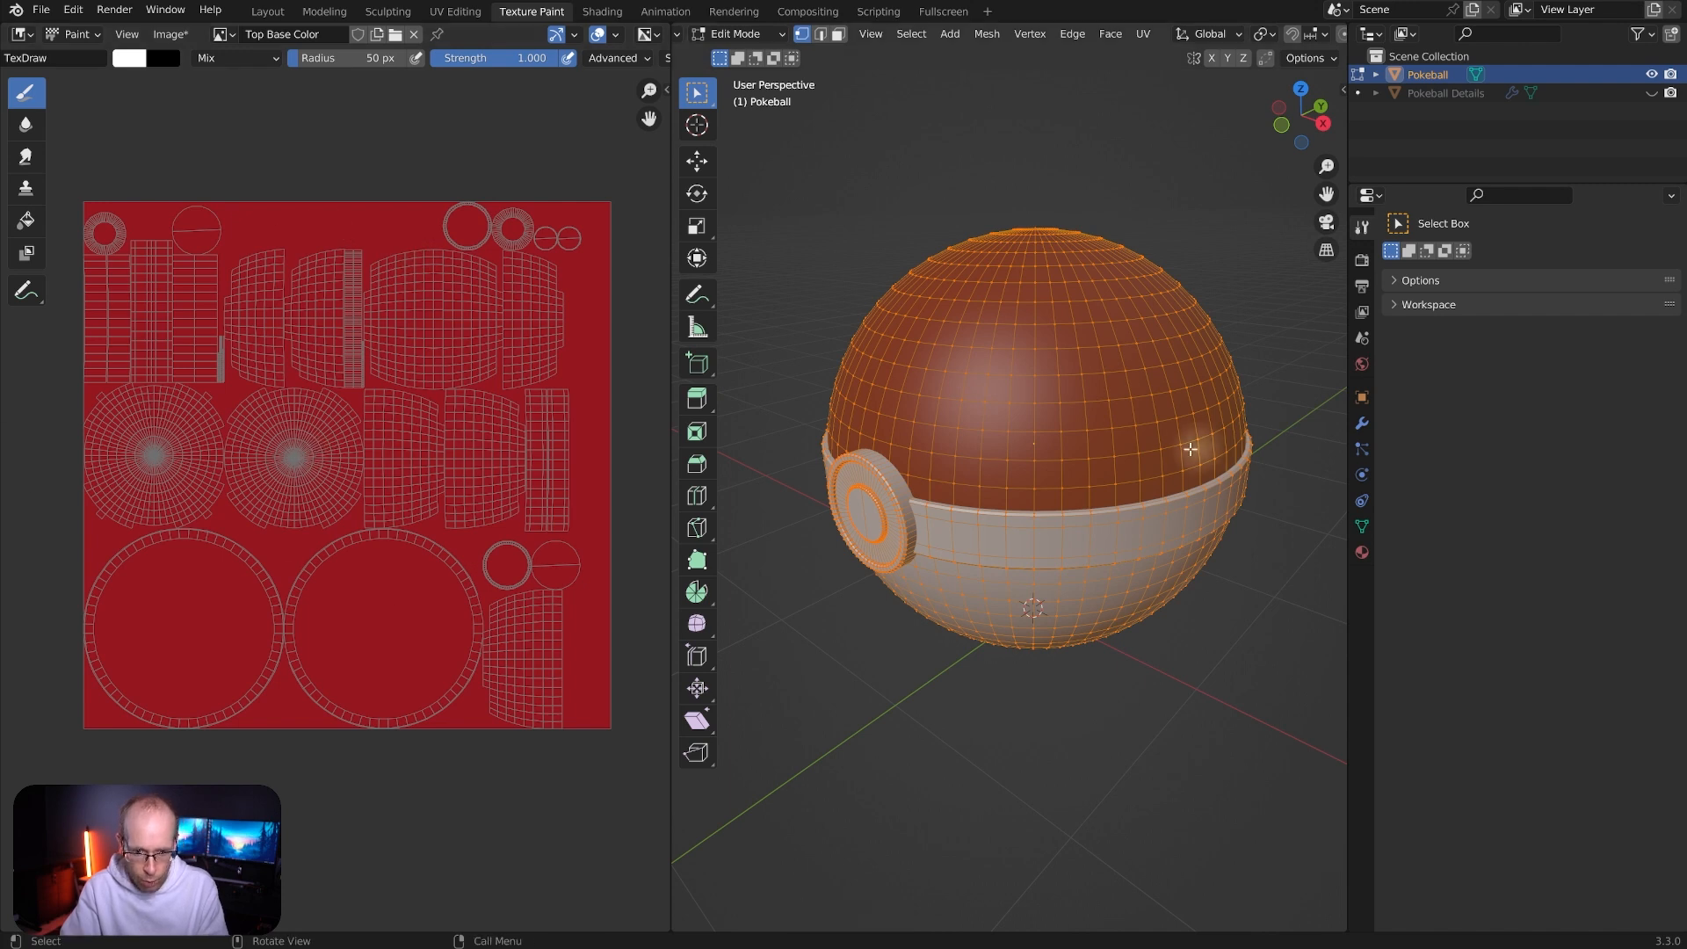
middle_drag(941, 440, 1005, 362)
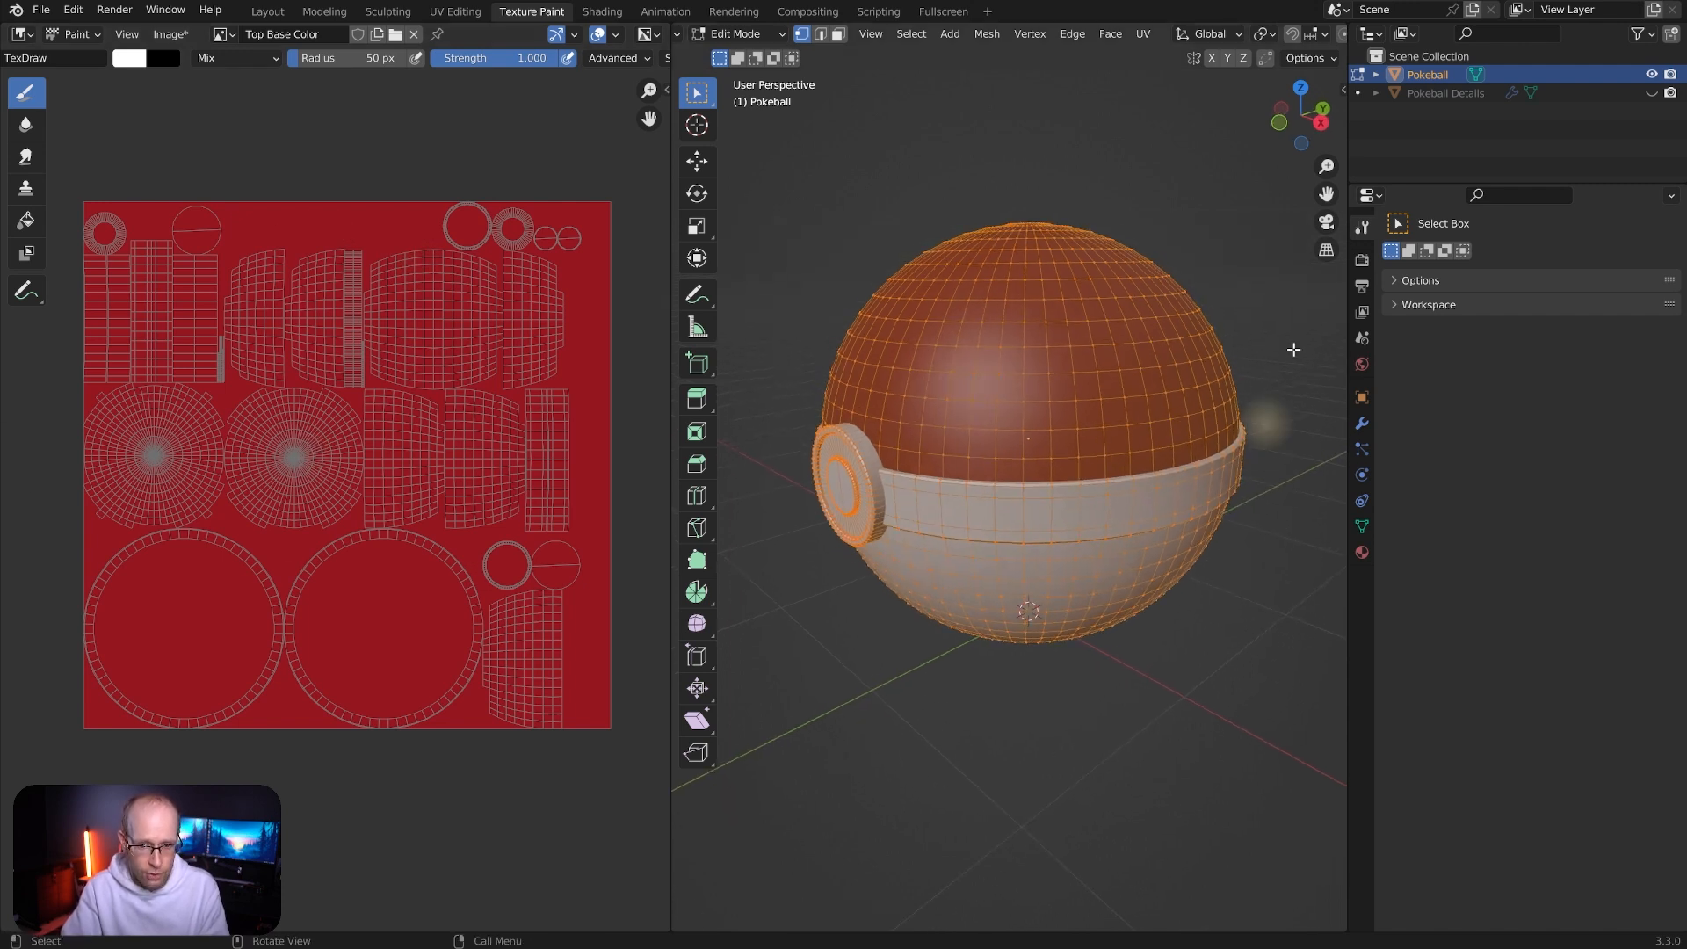
middle_drag(1006, 501, 1036, 503)
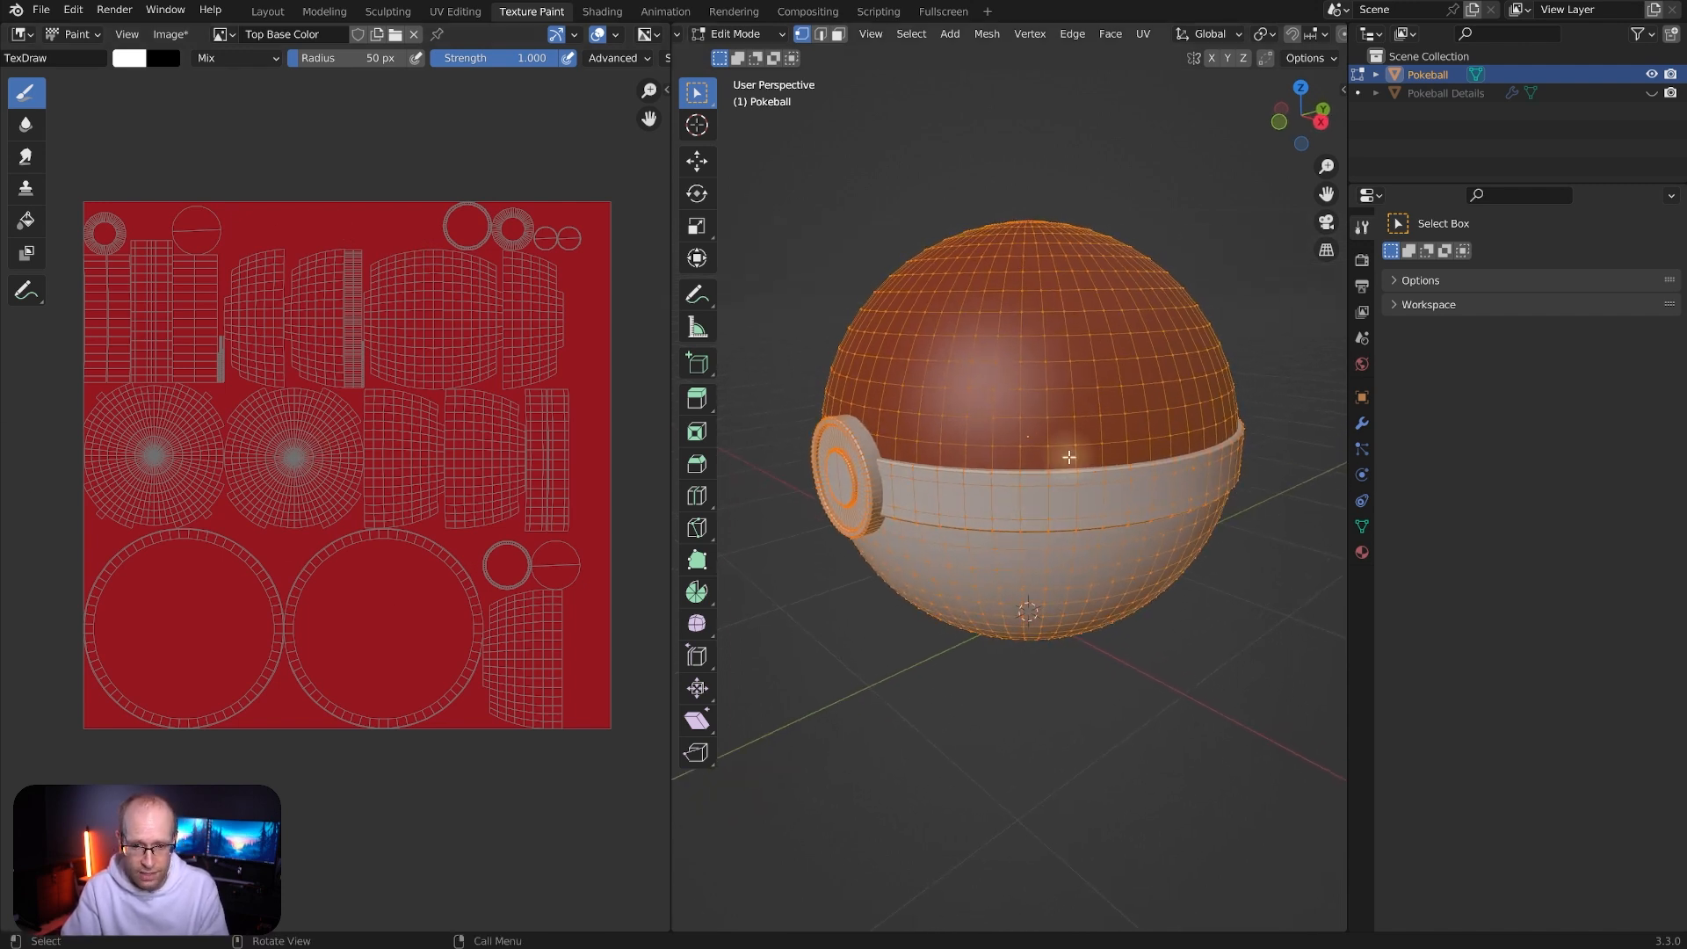
key(a)
key(a)
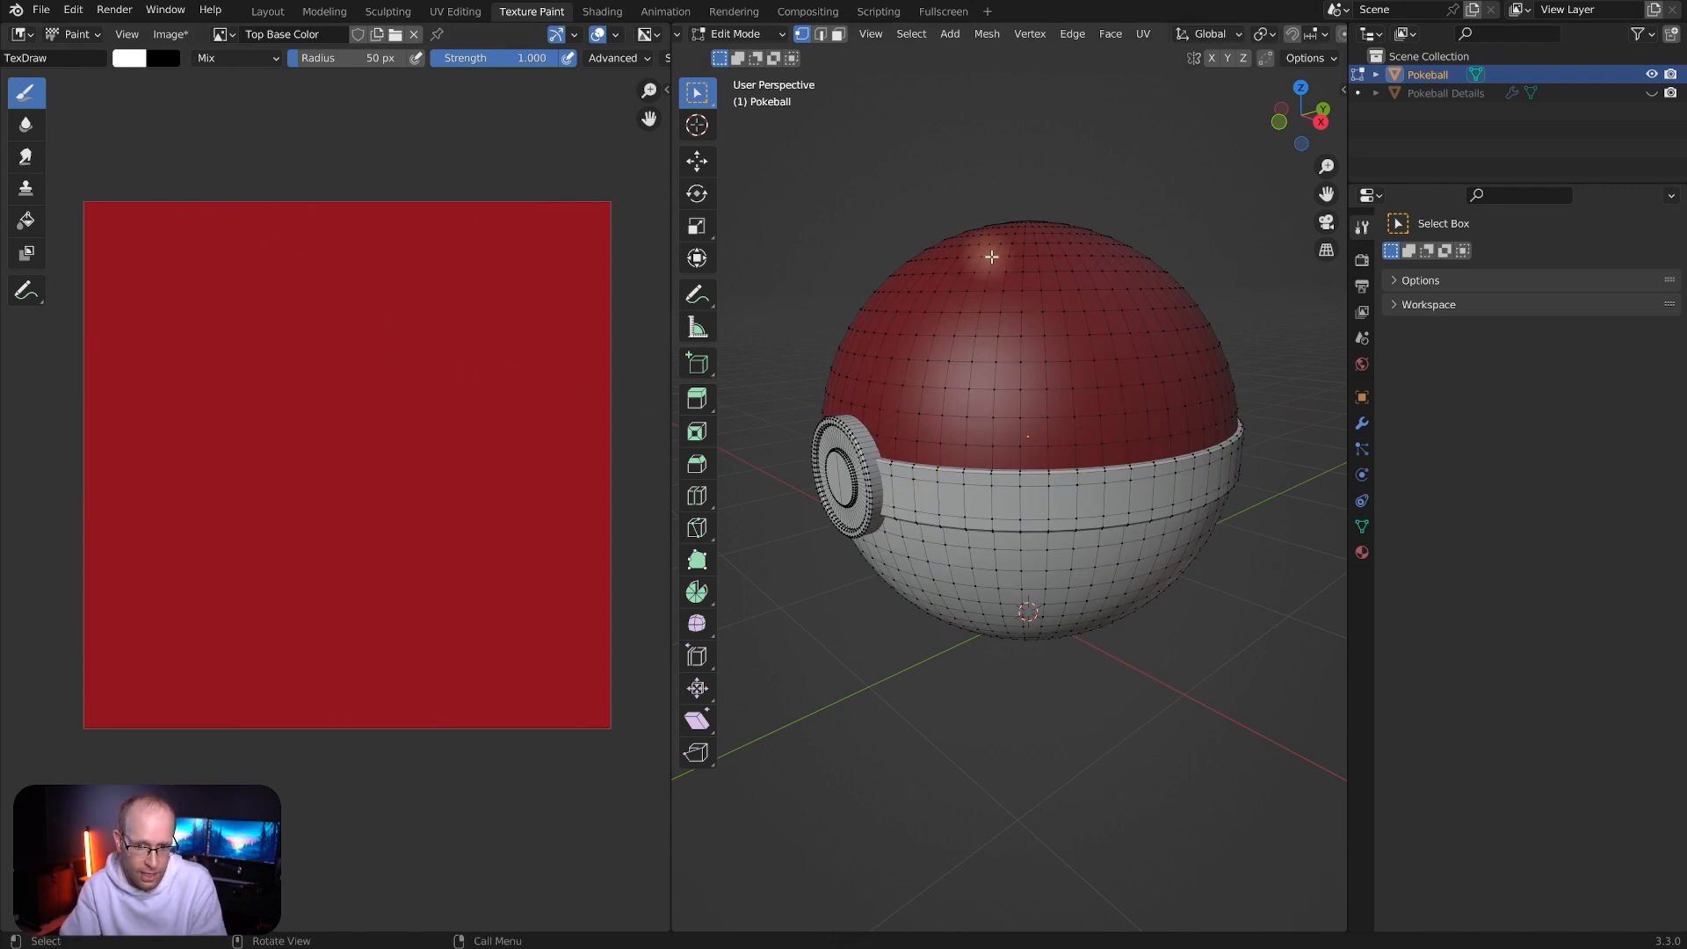
Box-select vertices across the visible side of the Pokeball's upper half to examine their UV islands
drag(783, 176, 1288, 435)
middle_drag(1289, 435, 1044, 417)
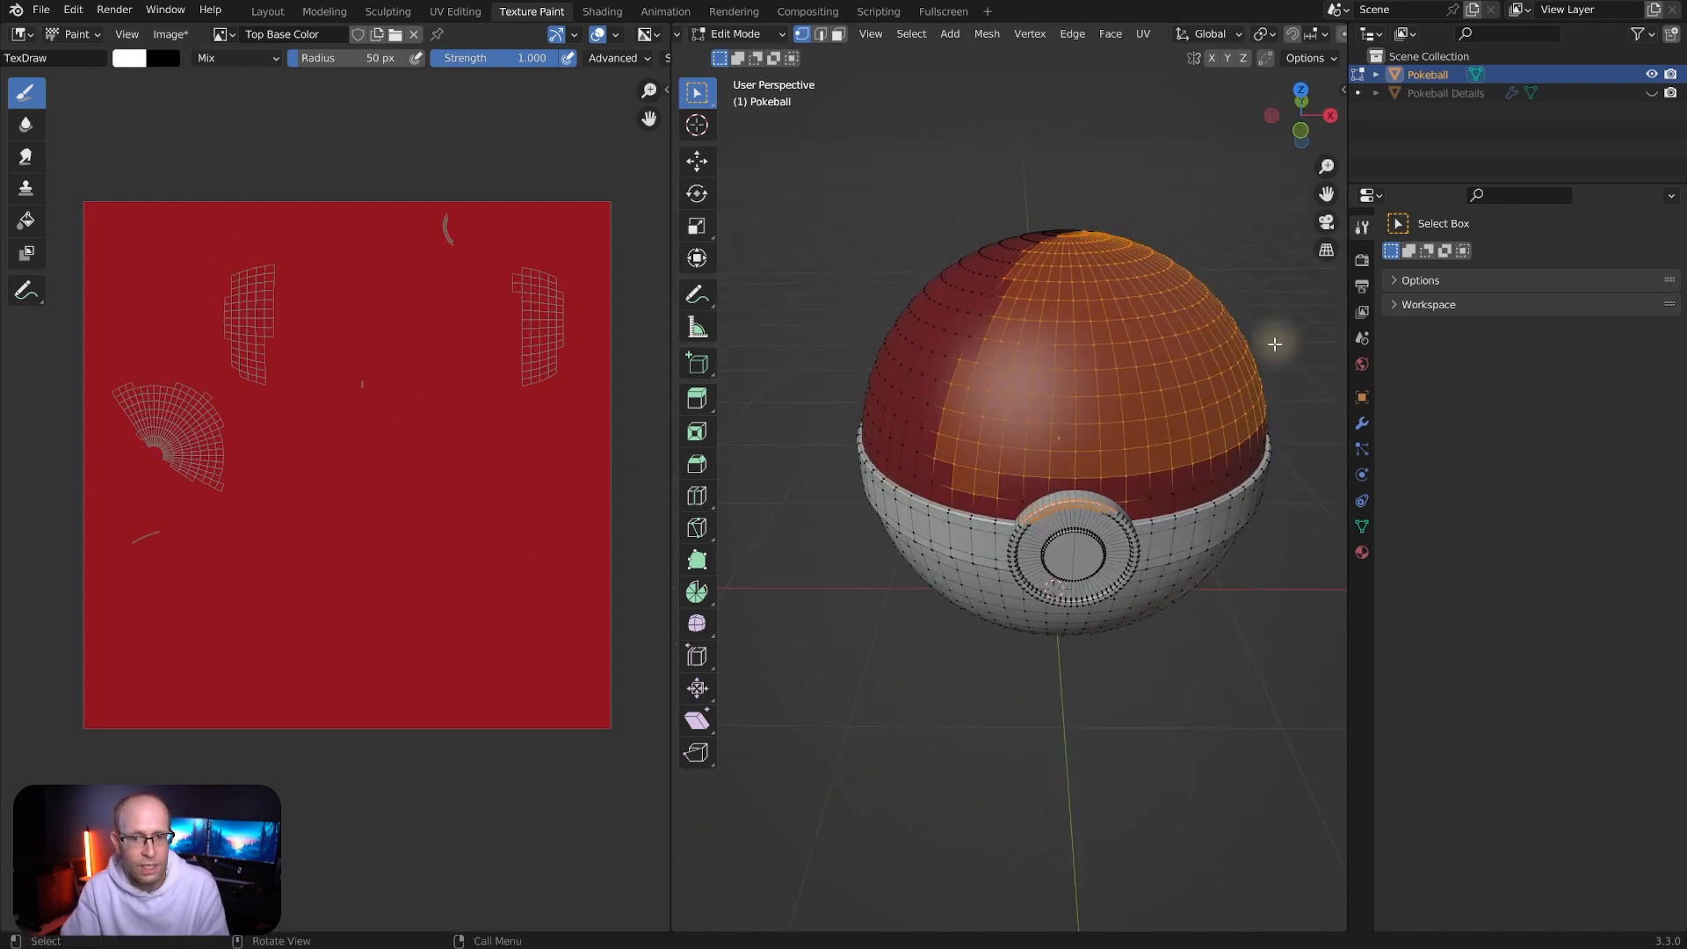
middle_drag(1206, 398, 1120, 395)
Select the whole Pokeball mesh and return to Texture Paint mode
key(a)
key(a)
middle_drag(1171, 447, 1074, 434)
key(a)
key(Tab)
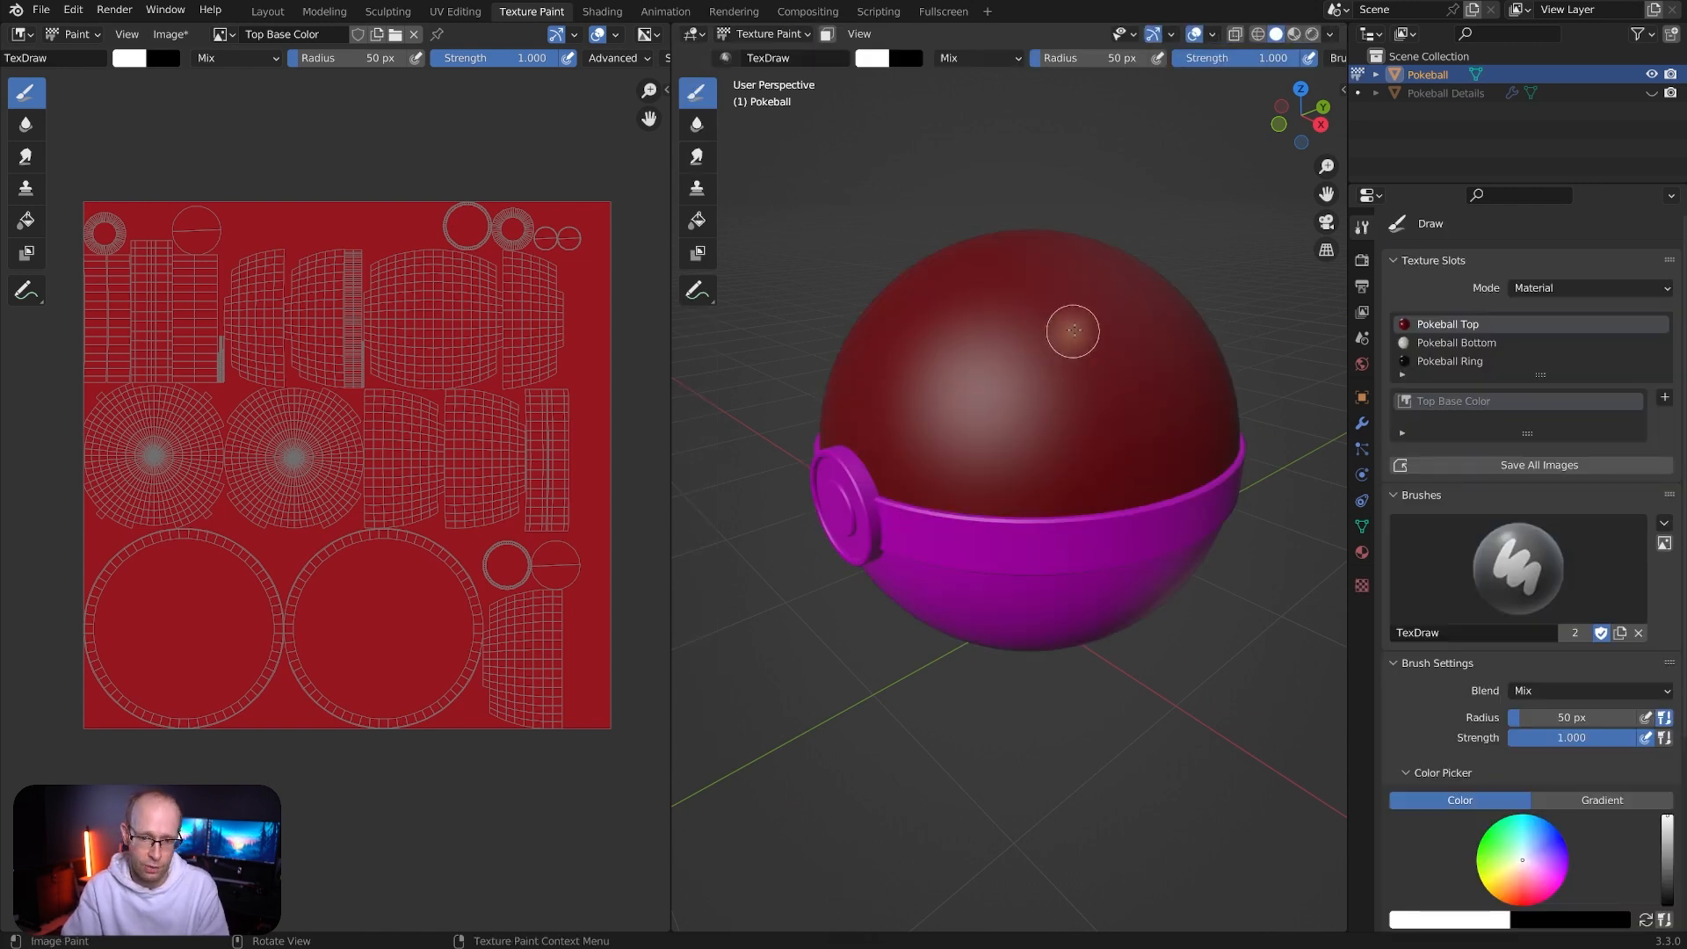
Switch the Pokeball to Object Mode to compare its display, and go back to Texture Paint mode
scroll(1089, 326, up, 2)
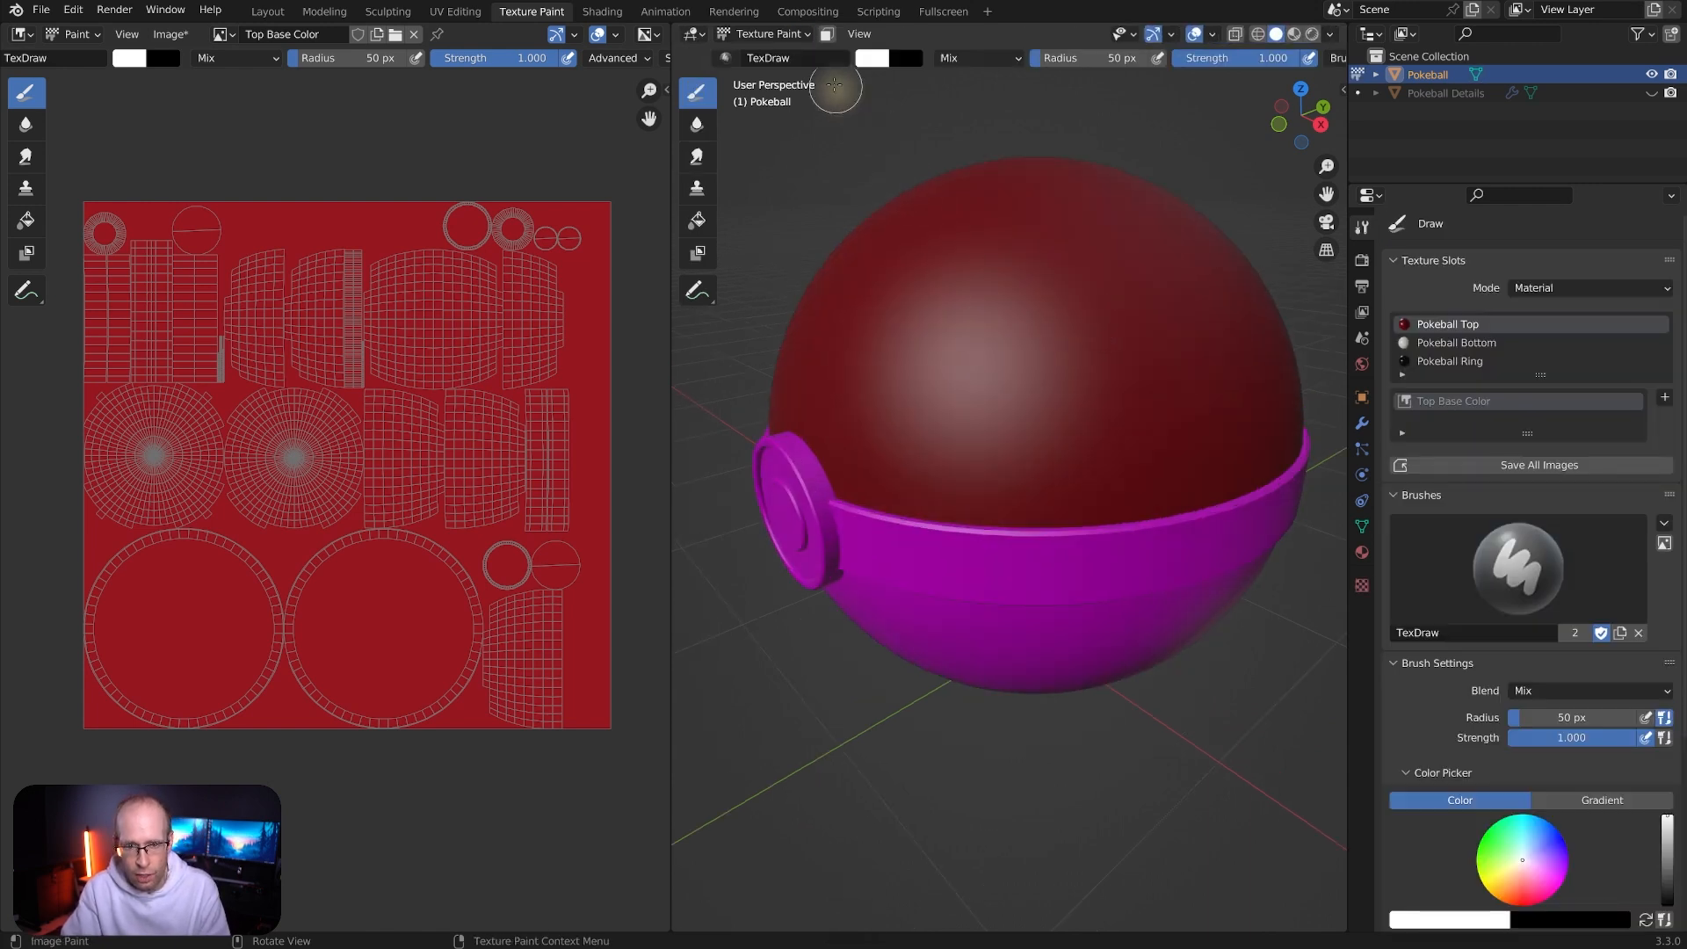
click(805, 35)
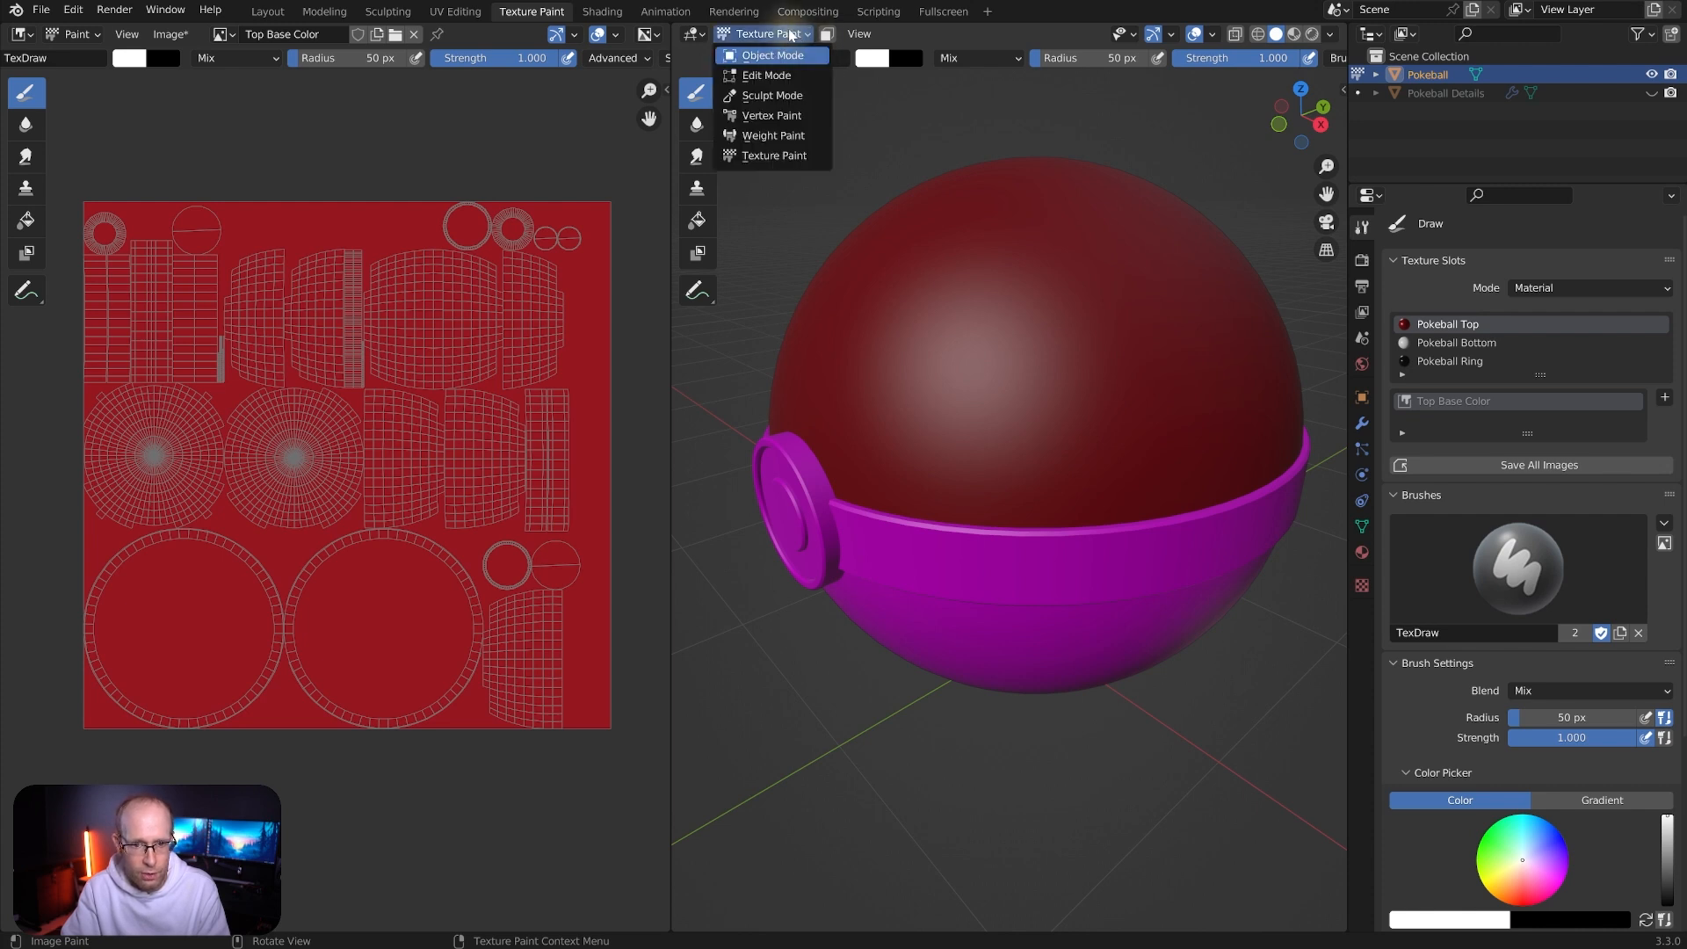
click(757, 55)
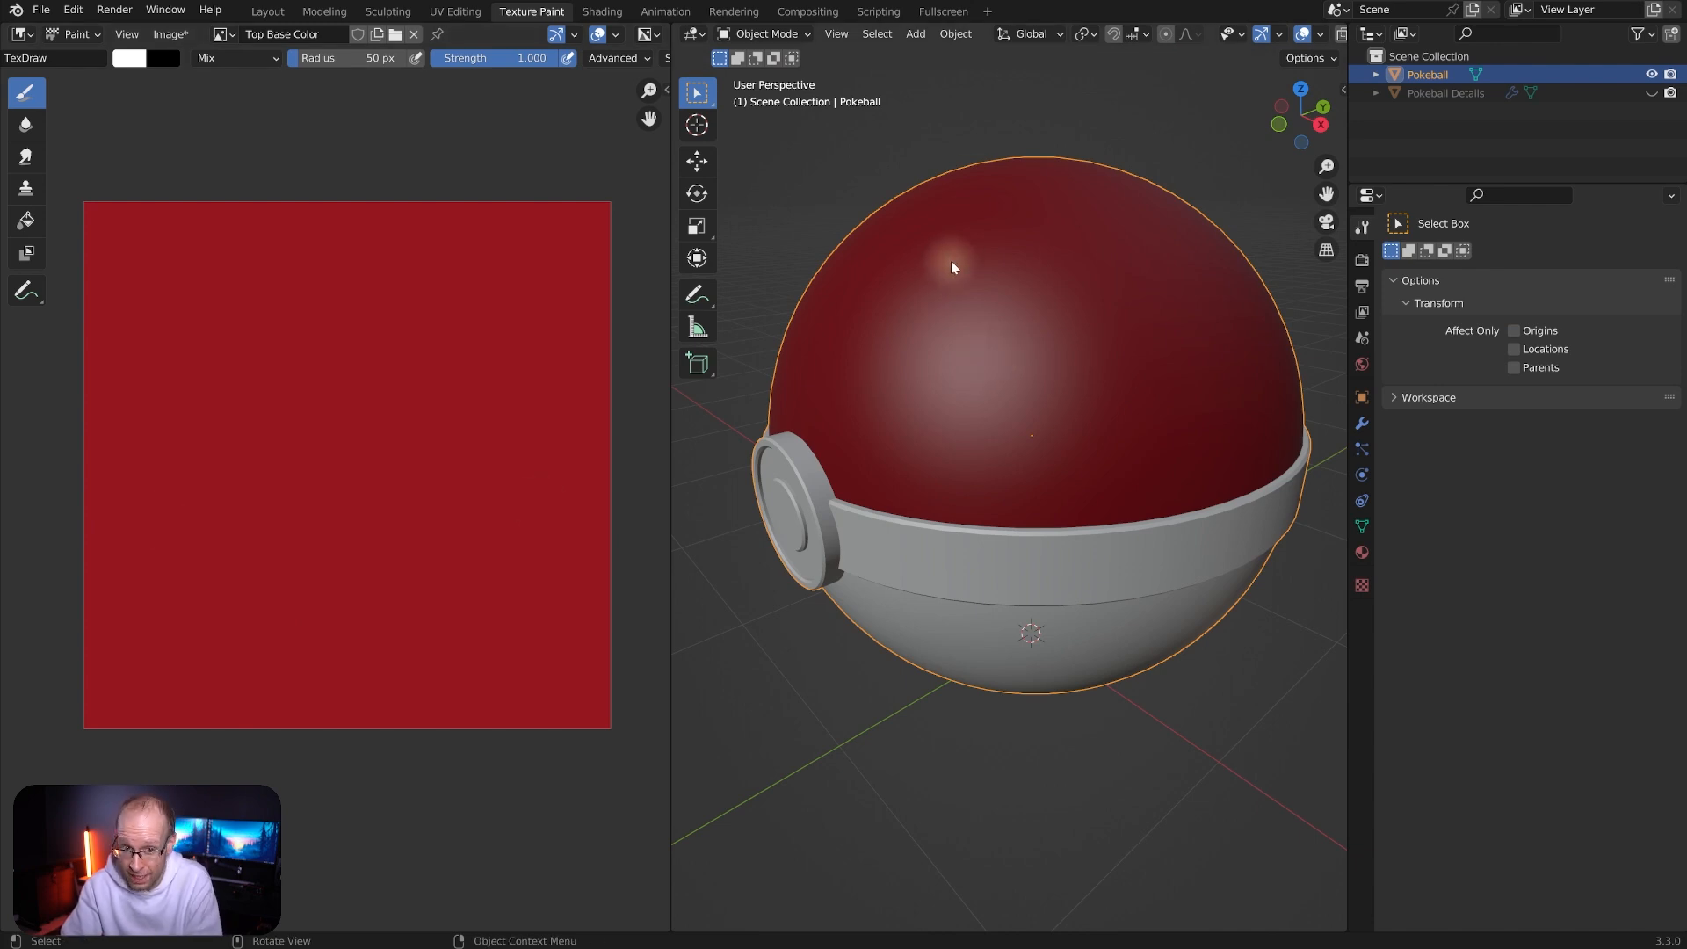
click(808, 37)
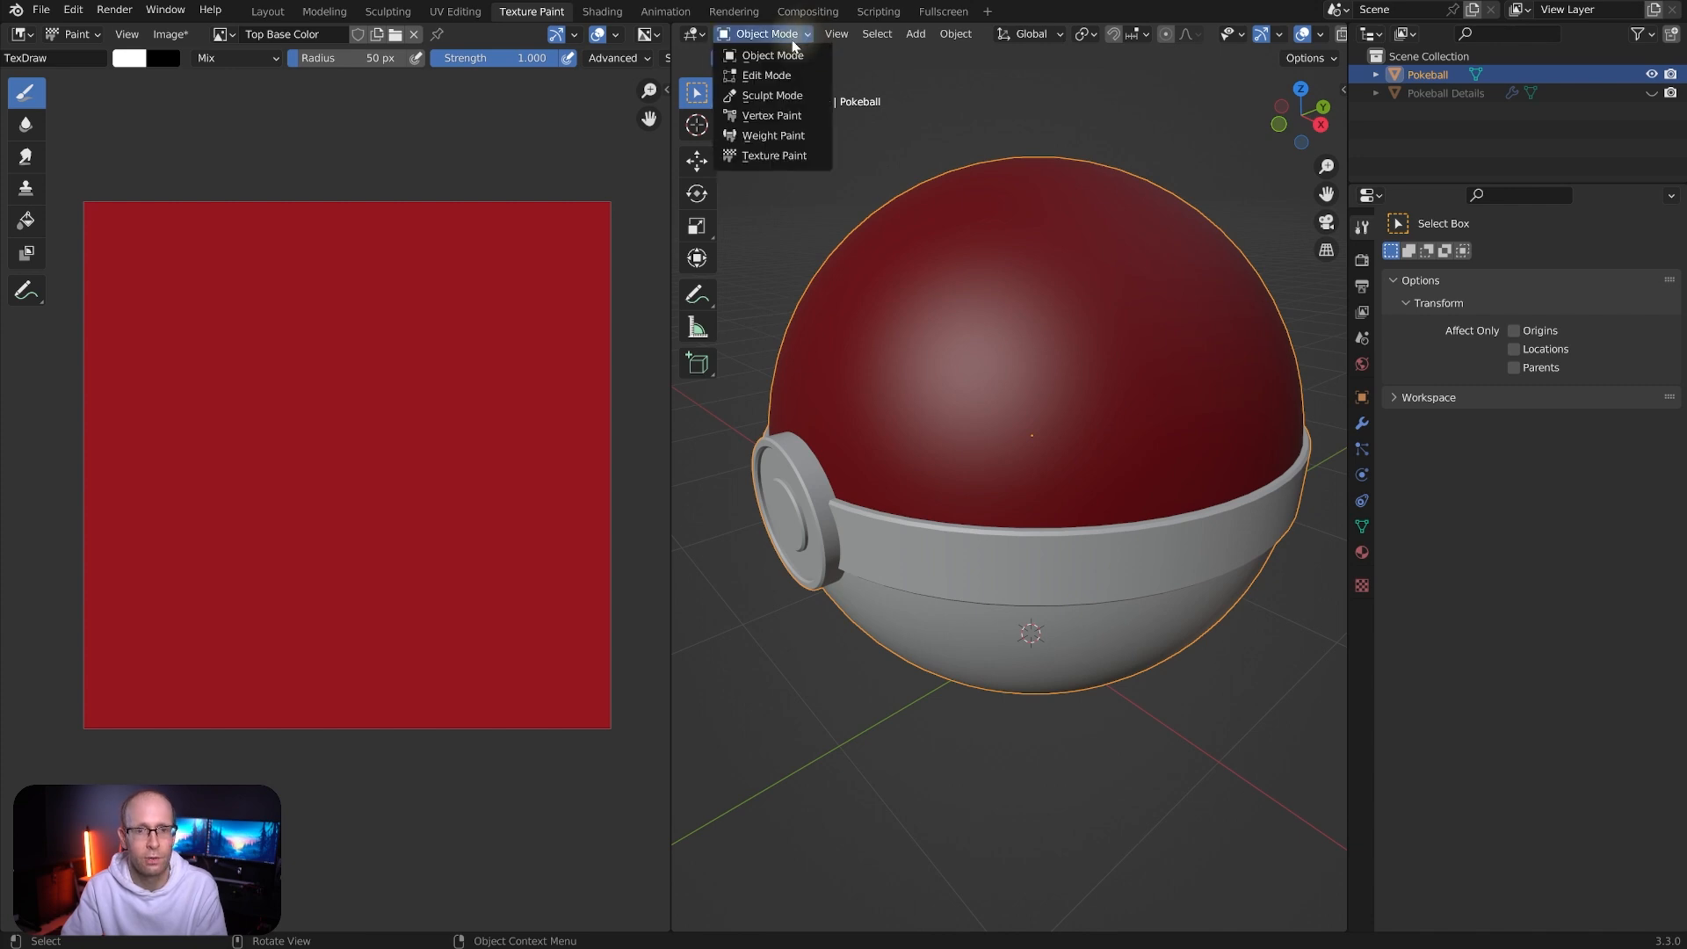
click(769, 156)
Paint a white zigzag down the Pokeball's red upper half and inspect it from the front
middle_drag(1062, 347, 1060, 380)
click(1104, 212)
mouse_move(1104, 212)
mouse_down()
mouse_move(930, 303)
mouse_move(1097, 308)
mouse_move(883, 431)
mouse_move(1206, 524)
mouse_up()
middle_drag(1206, 524, 1037, 420)
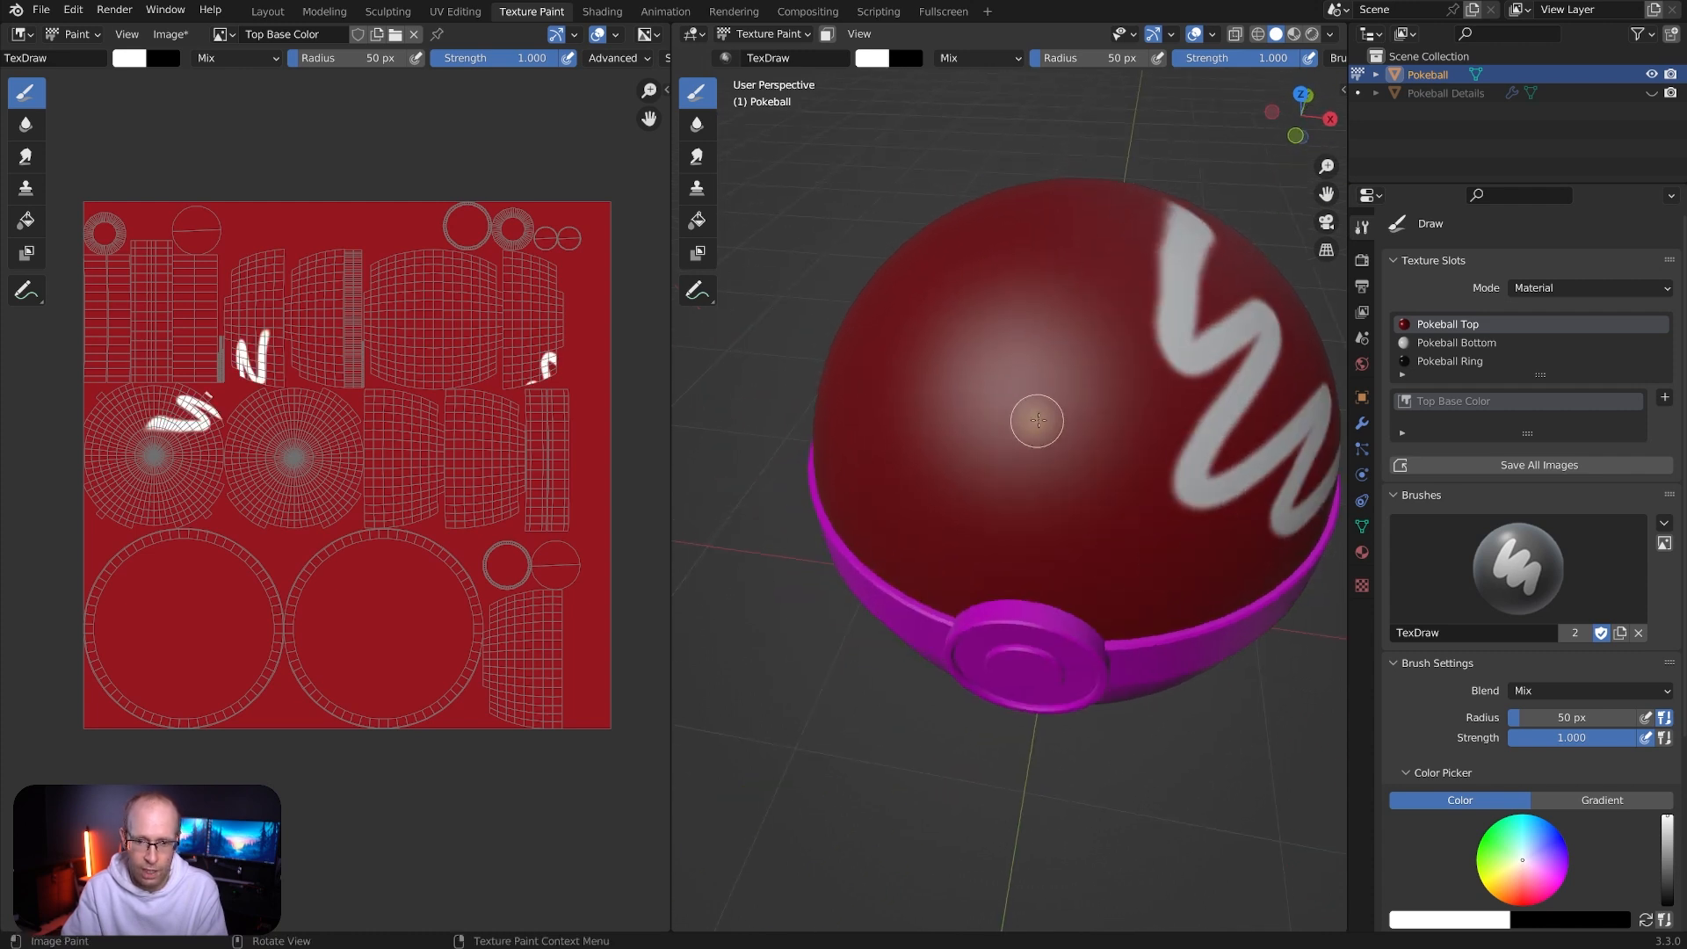
Paint separate white strokes and another white zigzag around all sides of the Pokeball's red upper half
drag(876, 576, 1086, 332)
middle_drag(1086, 332, 1222, 273)
drag(1074, 204, 857, 503)
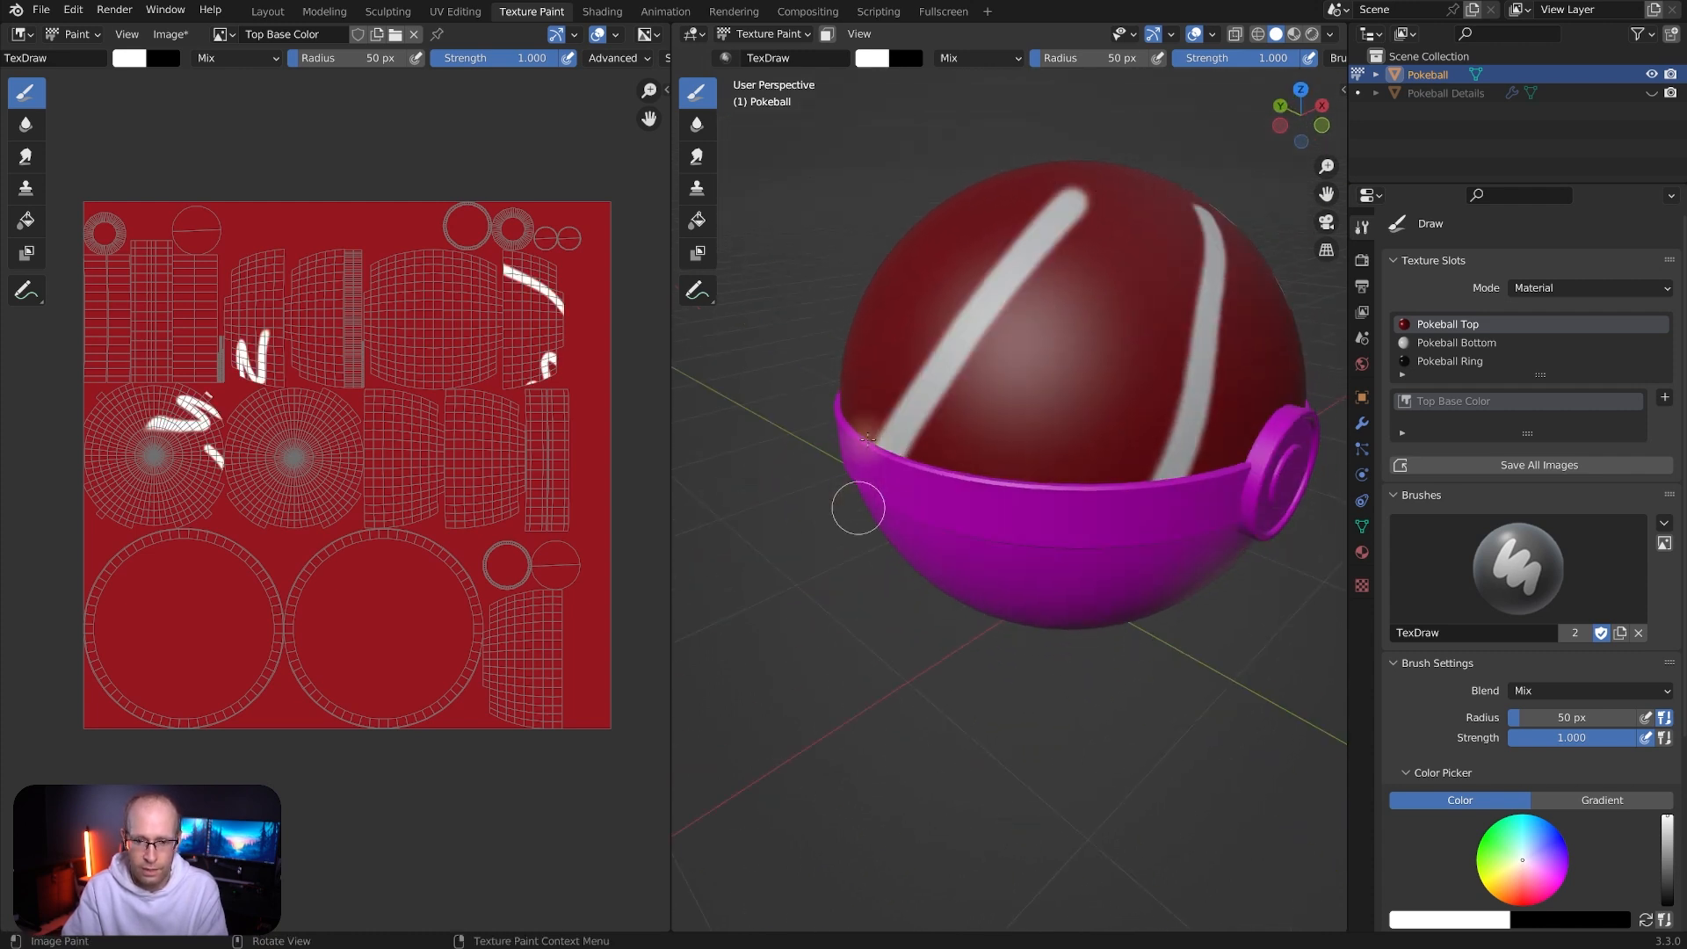
middle_drag(857, 503, 1057, 386)
drag(1061, 274, 836, 528)
middle_drag(836, 527, 1005, 260)
drag(1006, 260, 829, 583)
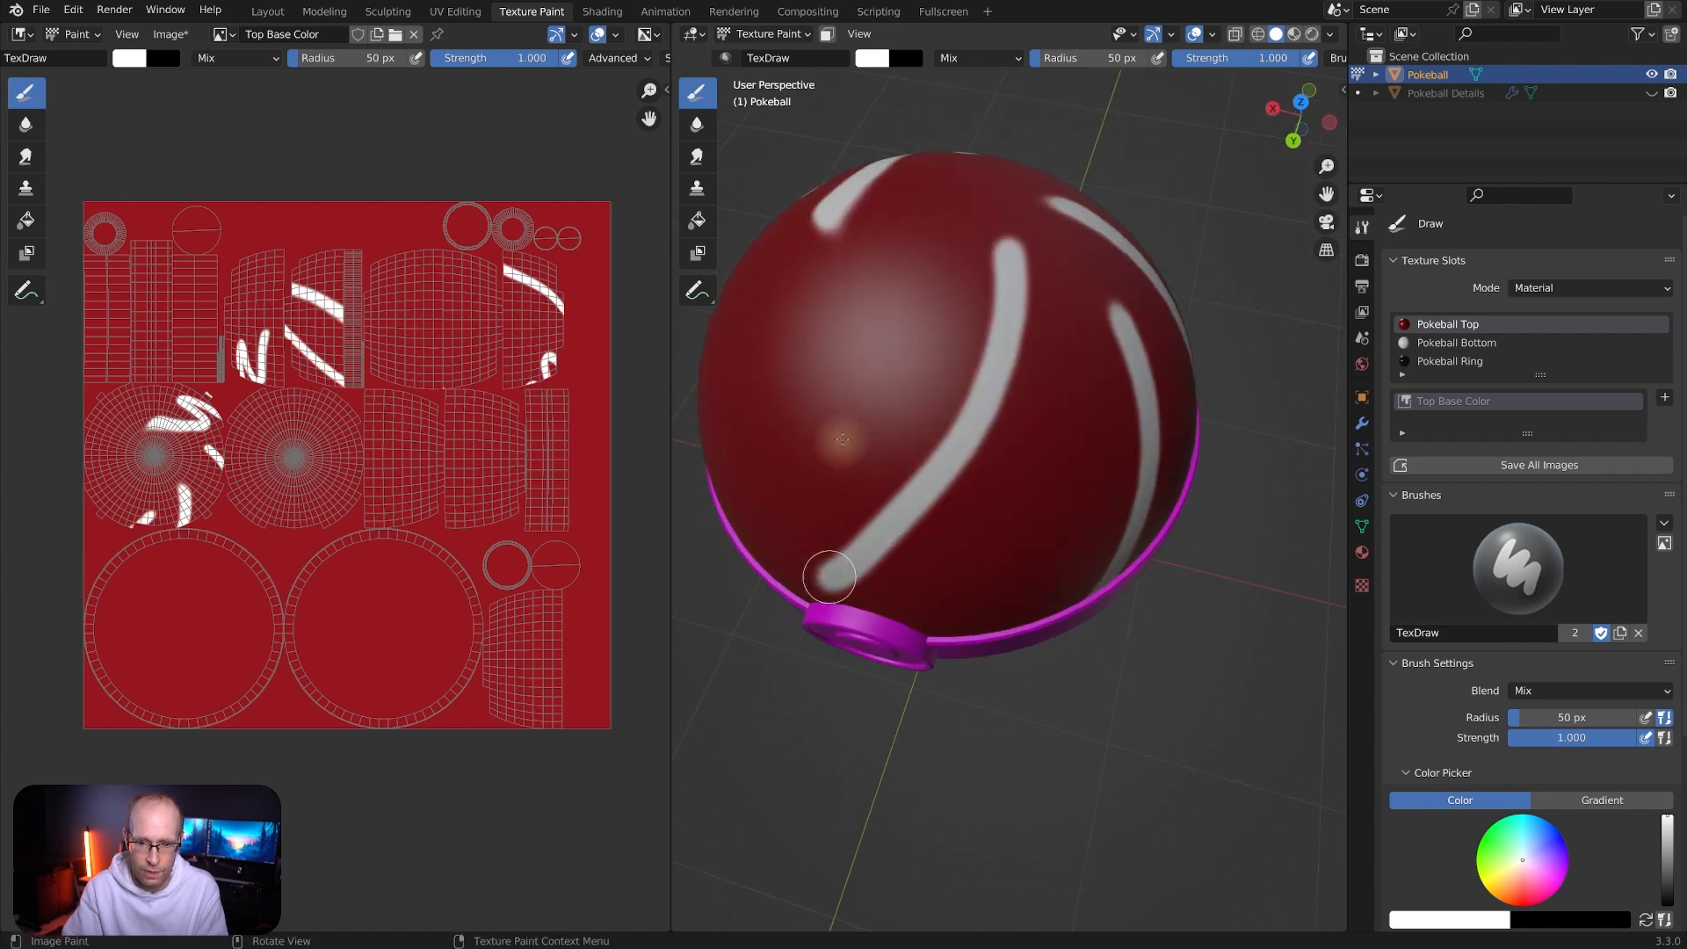
middle_drag(829, 584, 965, 271)
drag(965, 271, 769, 558)
middle_drag(769, 558, 972, 226)
drag(972, 226, 1025, 377)
mouse_move(1025, 377)
middle_down()
mouse_move(1064, 387)
mouse_move(919, 481)
middle_up()
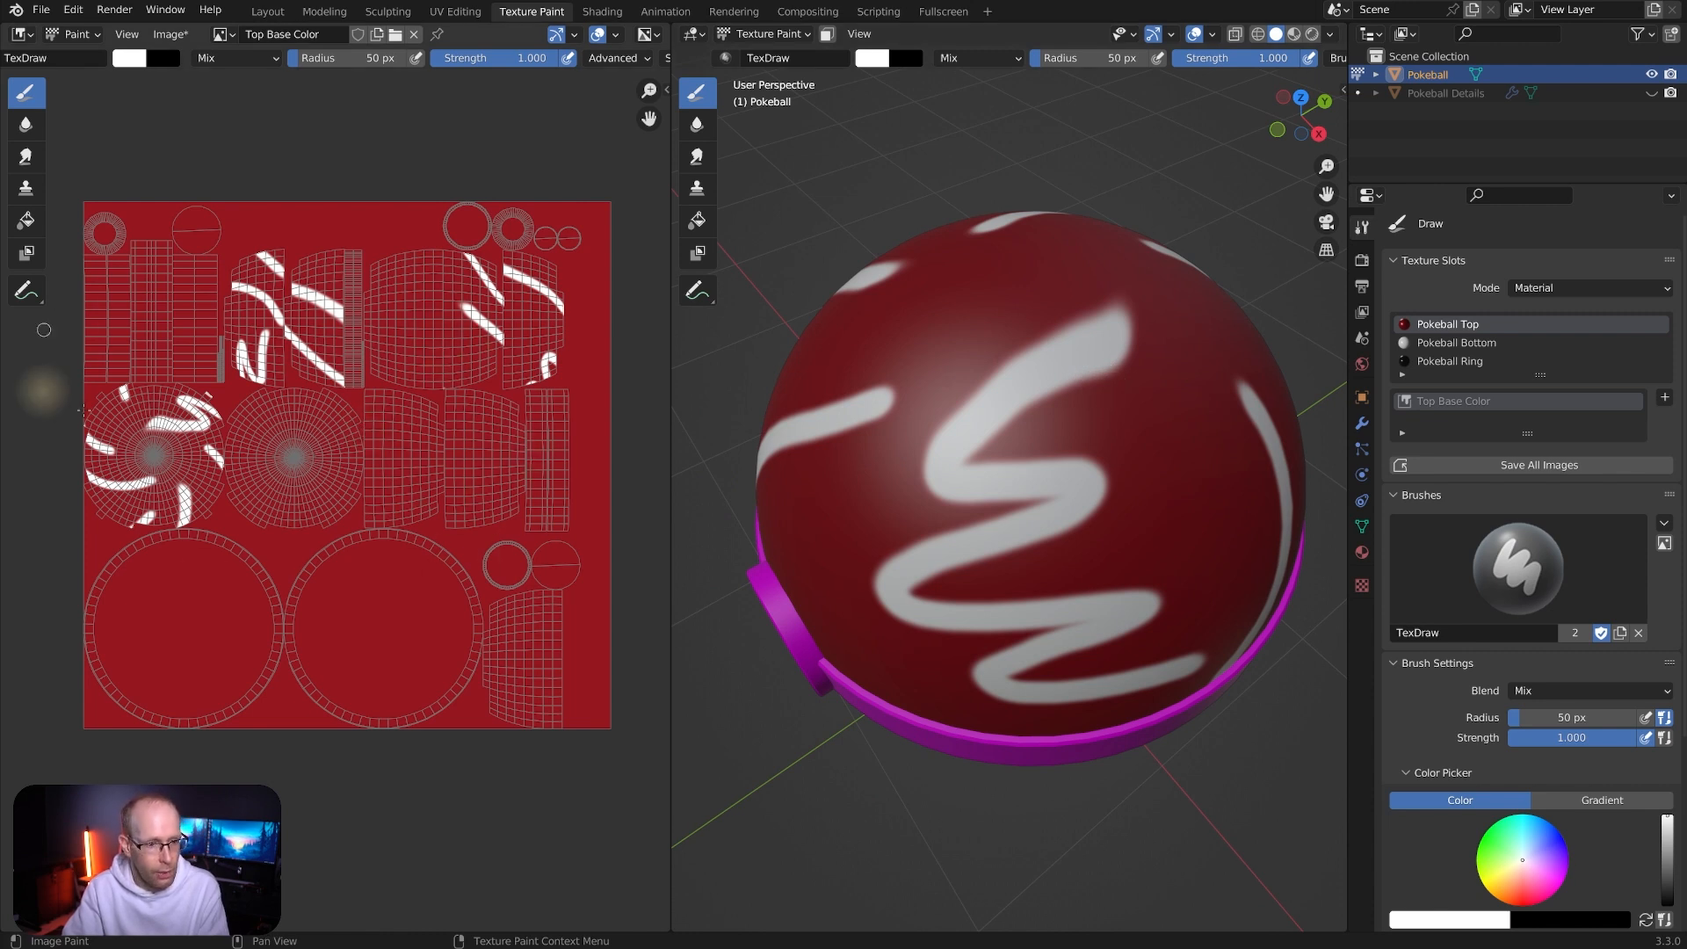
Examine how the white strokes on the Pokeball correspond to the UV islands in its texture image
middle_drag(1019, 558, 1169, 571)
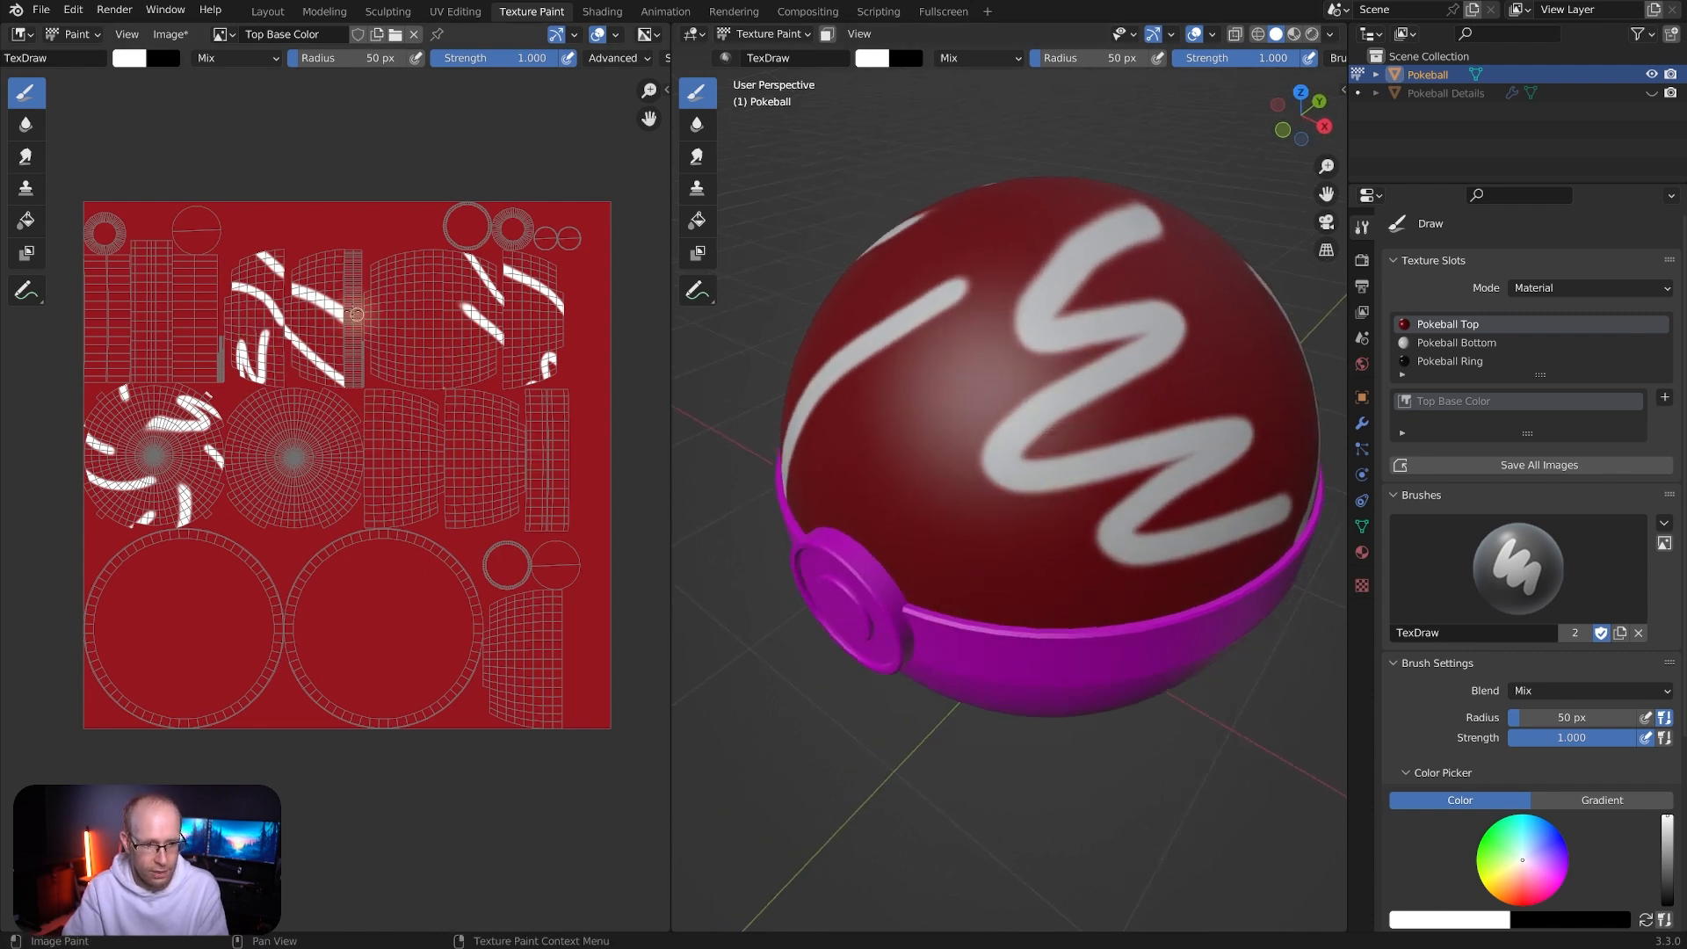
scroll(480, 263, up, 3)
scroll(457, 334, down, 3)
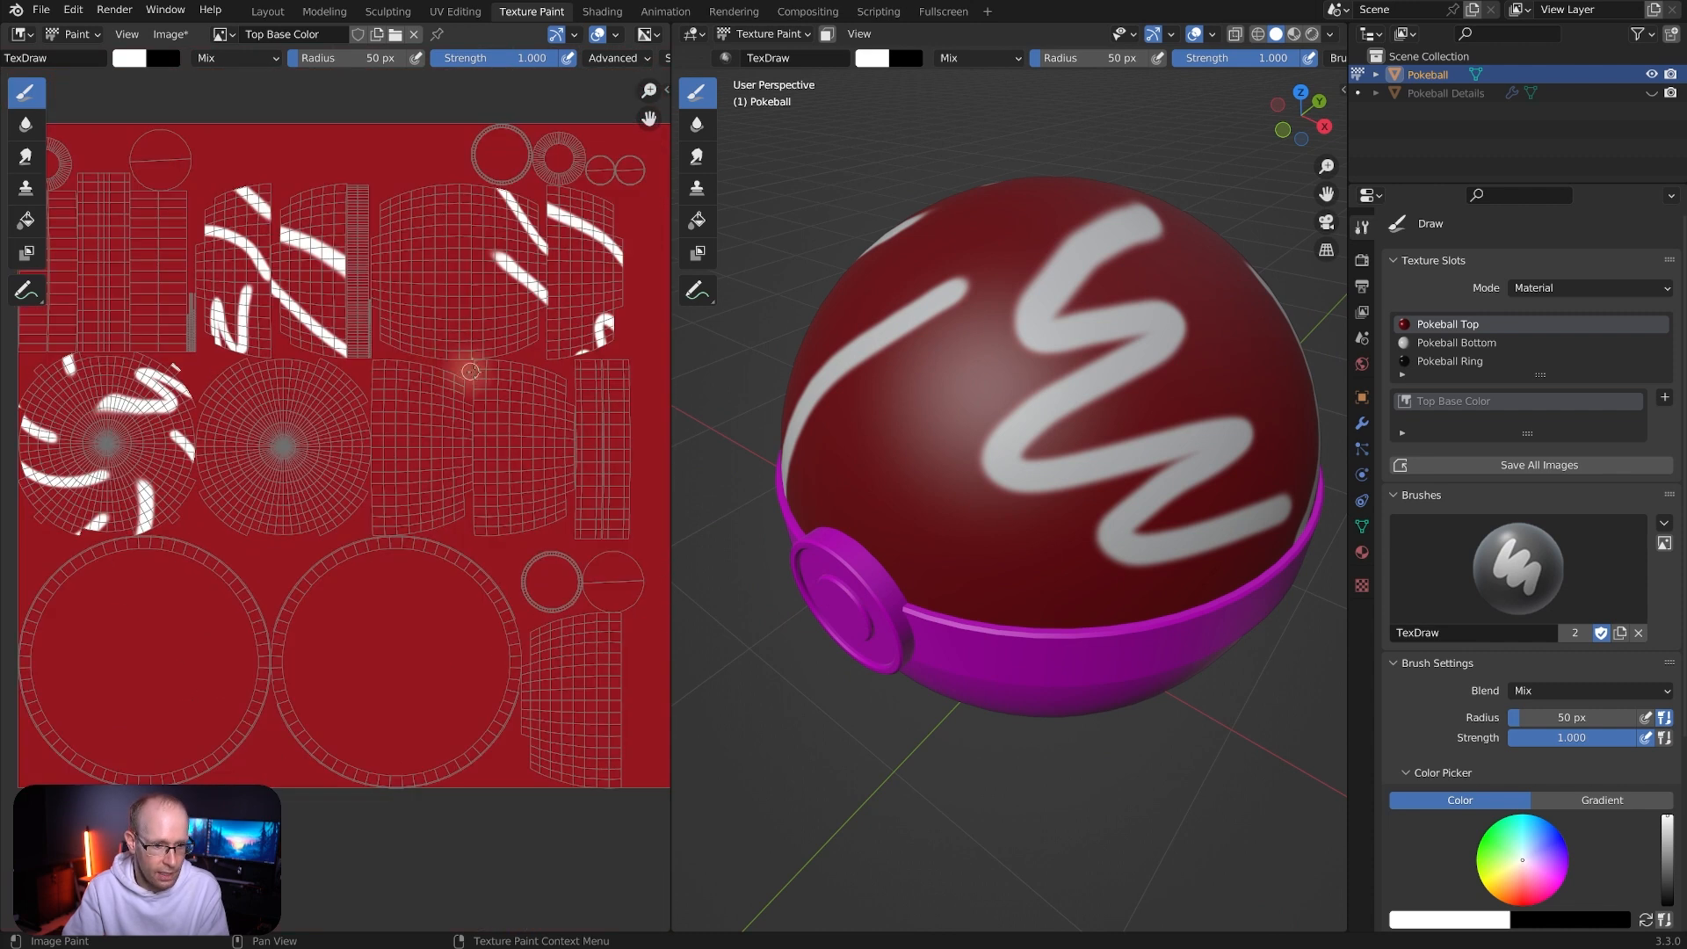
ctrl+scroll(387, 264, left, 2)
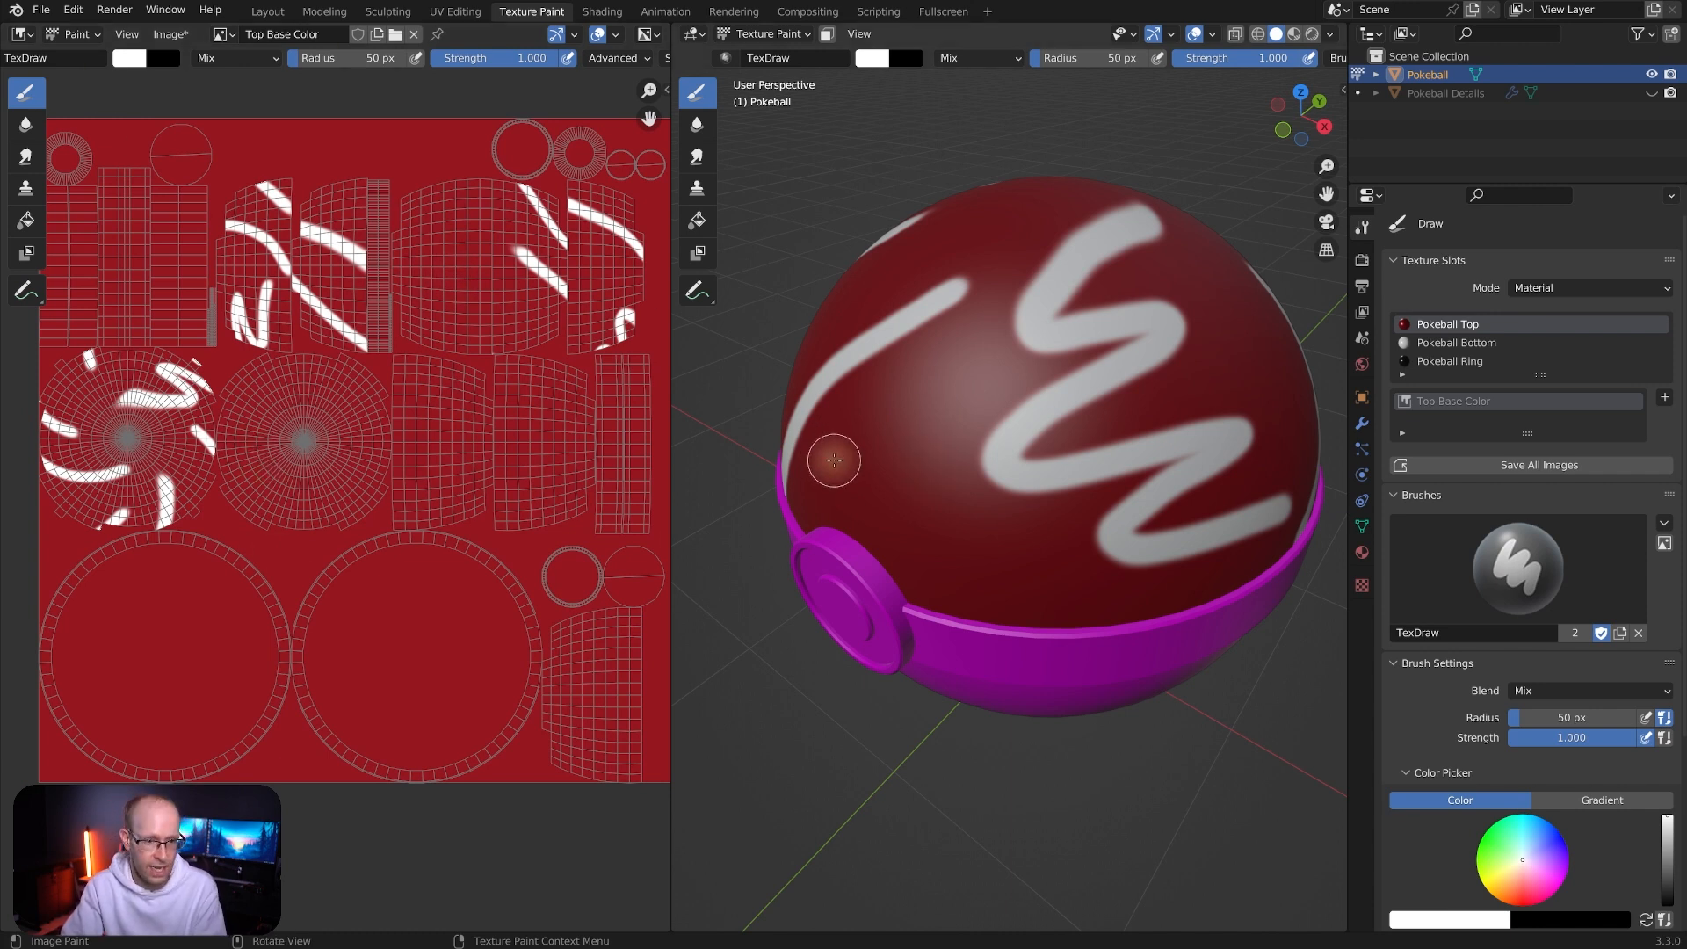
middle_drag(1244, 370, 1217, 364)
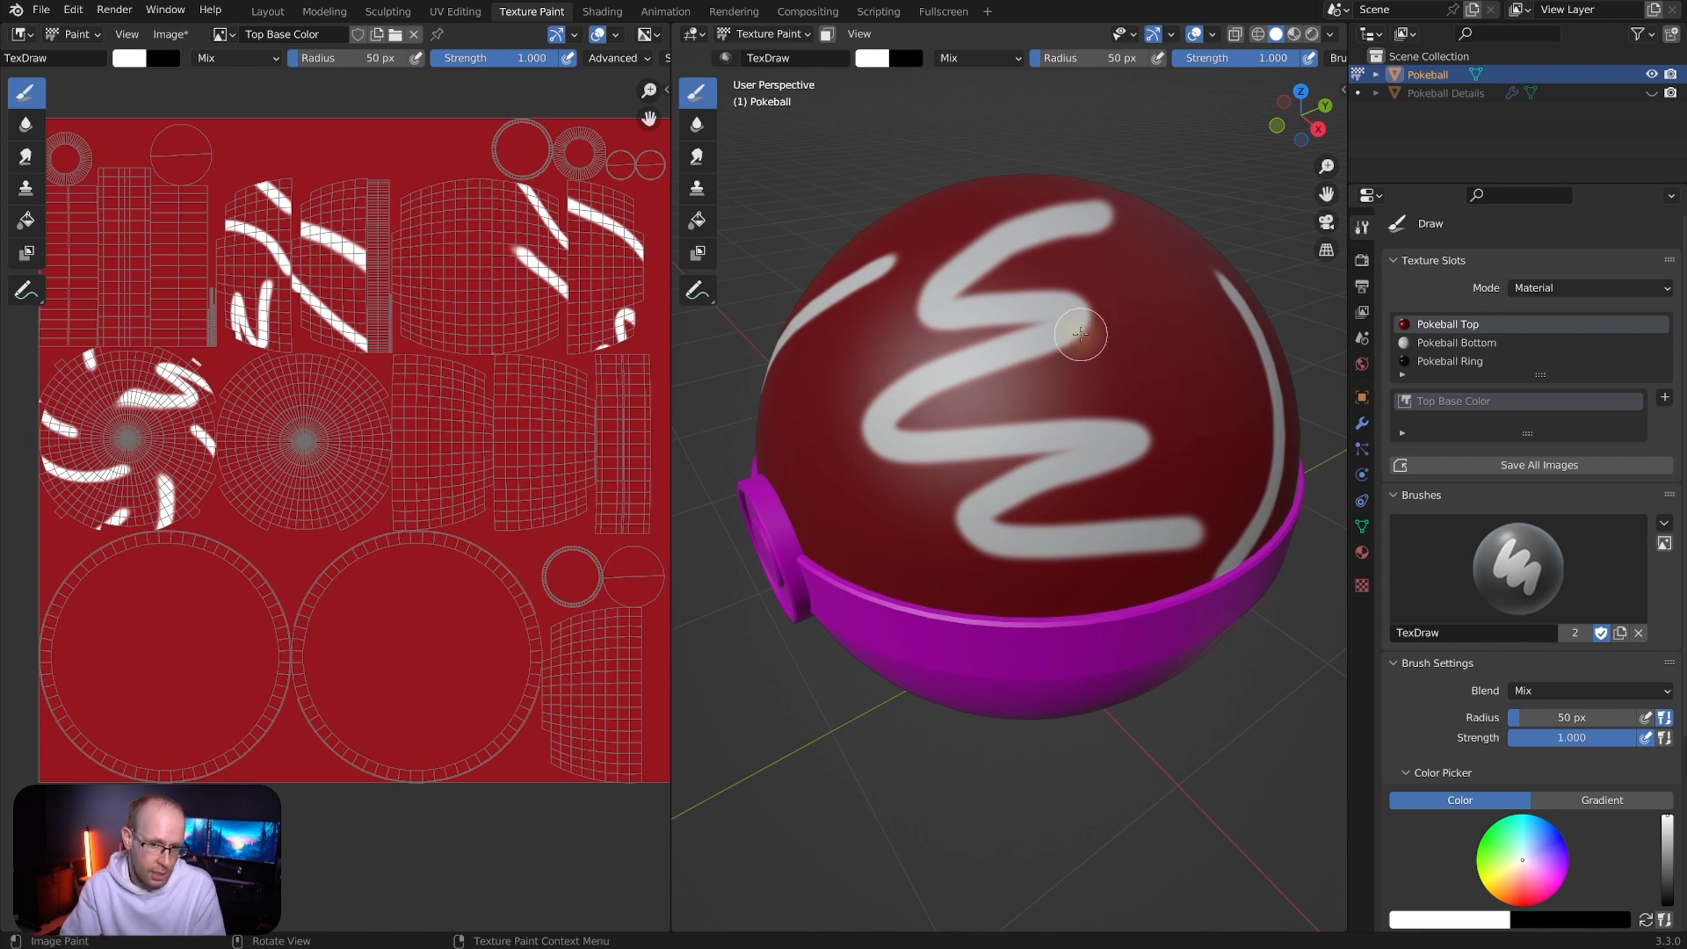
mouse_move(1079, 341)
middle_down()
mouse_move(1036, 417)
mouse_move(983, 438)
mouse_move(1197, 554)
middle_up()
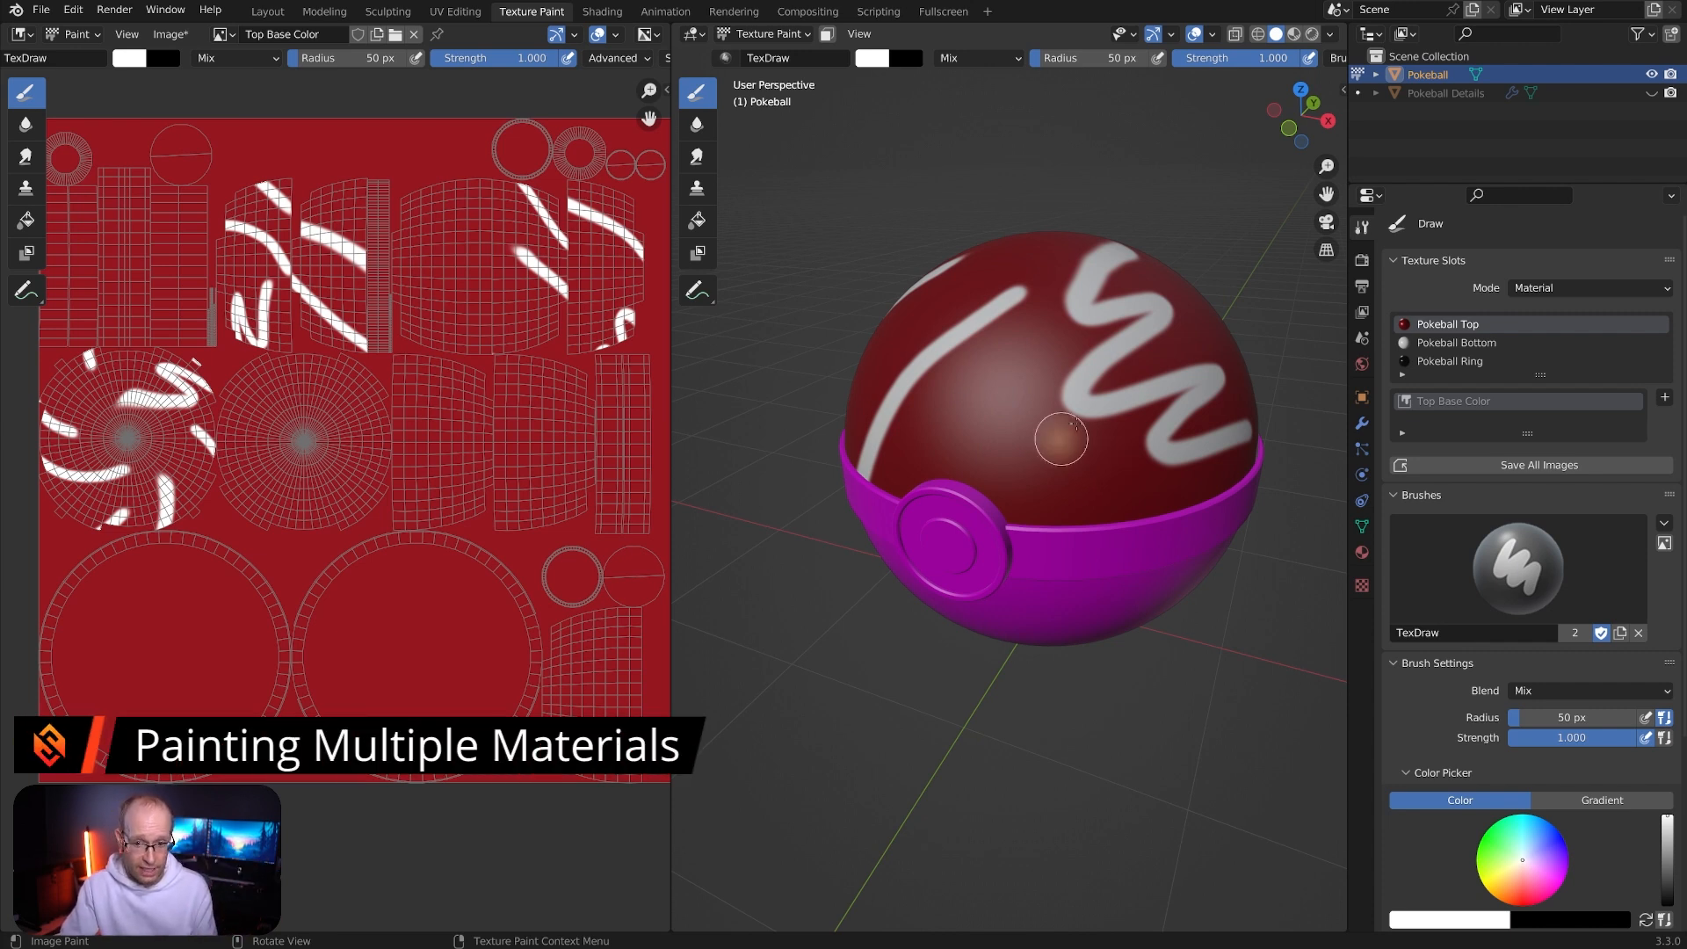
middle_drag(1134, 417, 1090, 413)
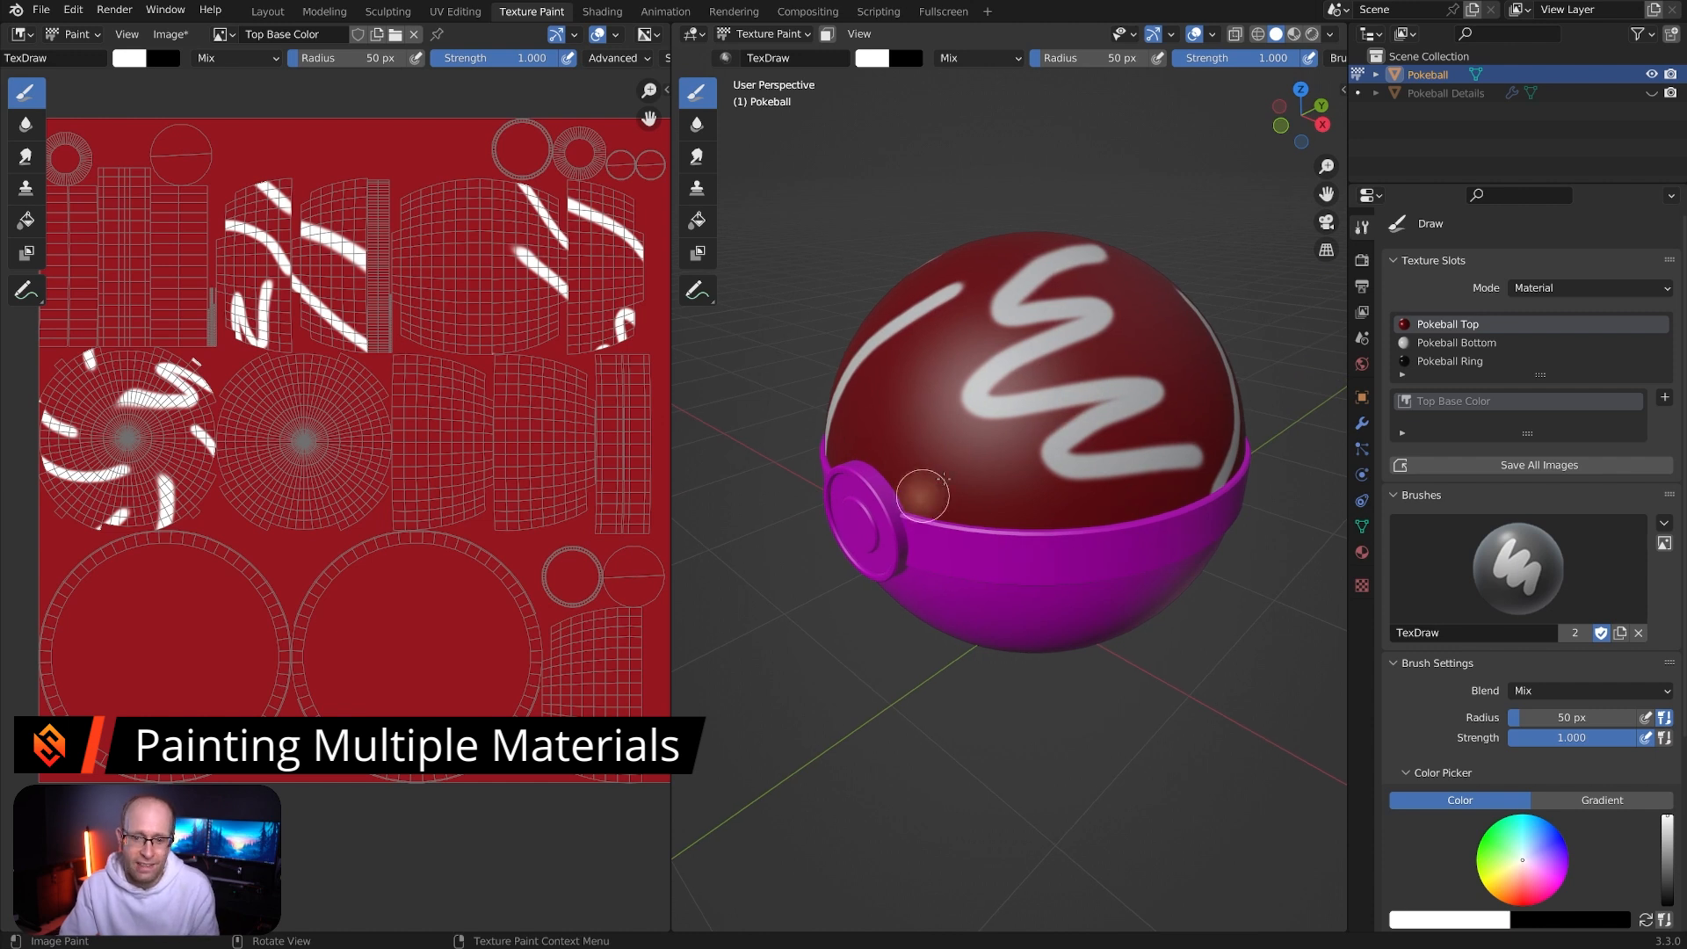
mouse_move(1200, 479)
middle_down()
mouse_move(862, 620)
mouse_move(1008, 507)
mouse_move(1091, 511)
middle_up()
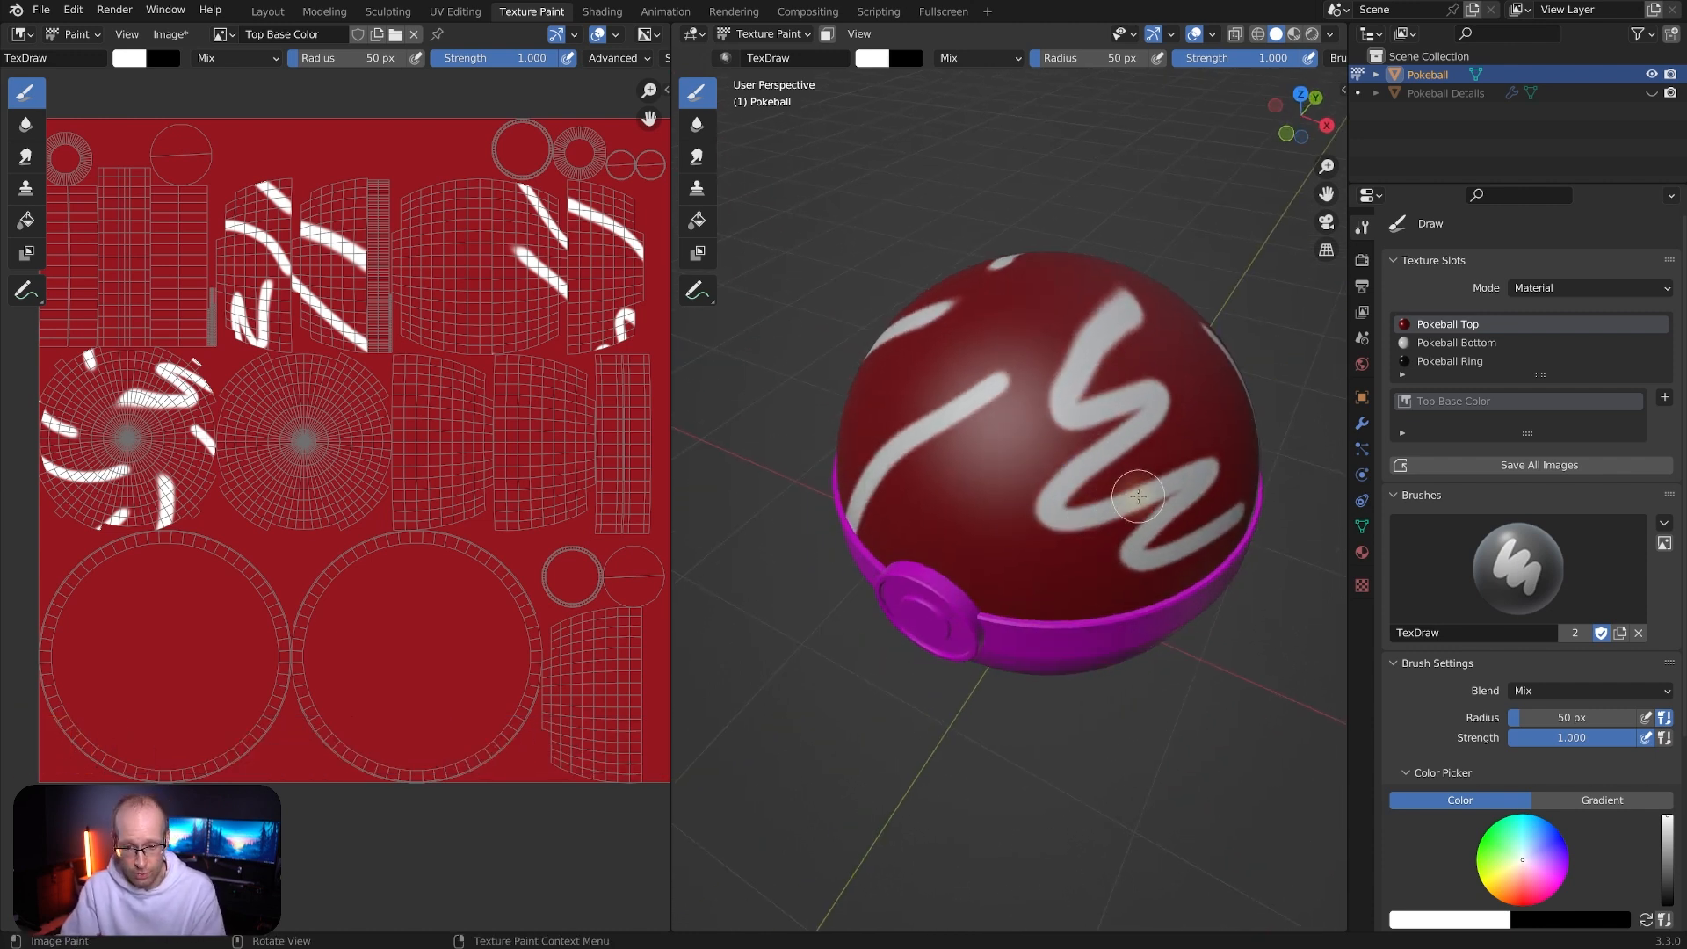
Remove the Pokeball Bottom and Pokeball Ring material slots from the Pokeball, leaving only Pokeball Top
mouse_move(1150, 458)
middle_down()
mouse_move(1134, 387)
mouse_move(1099, 378)
mouse_move(1152, 352)
middle_up()
scroll(1154, 350, up, 2)
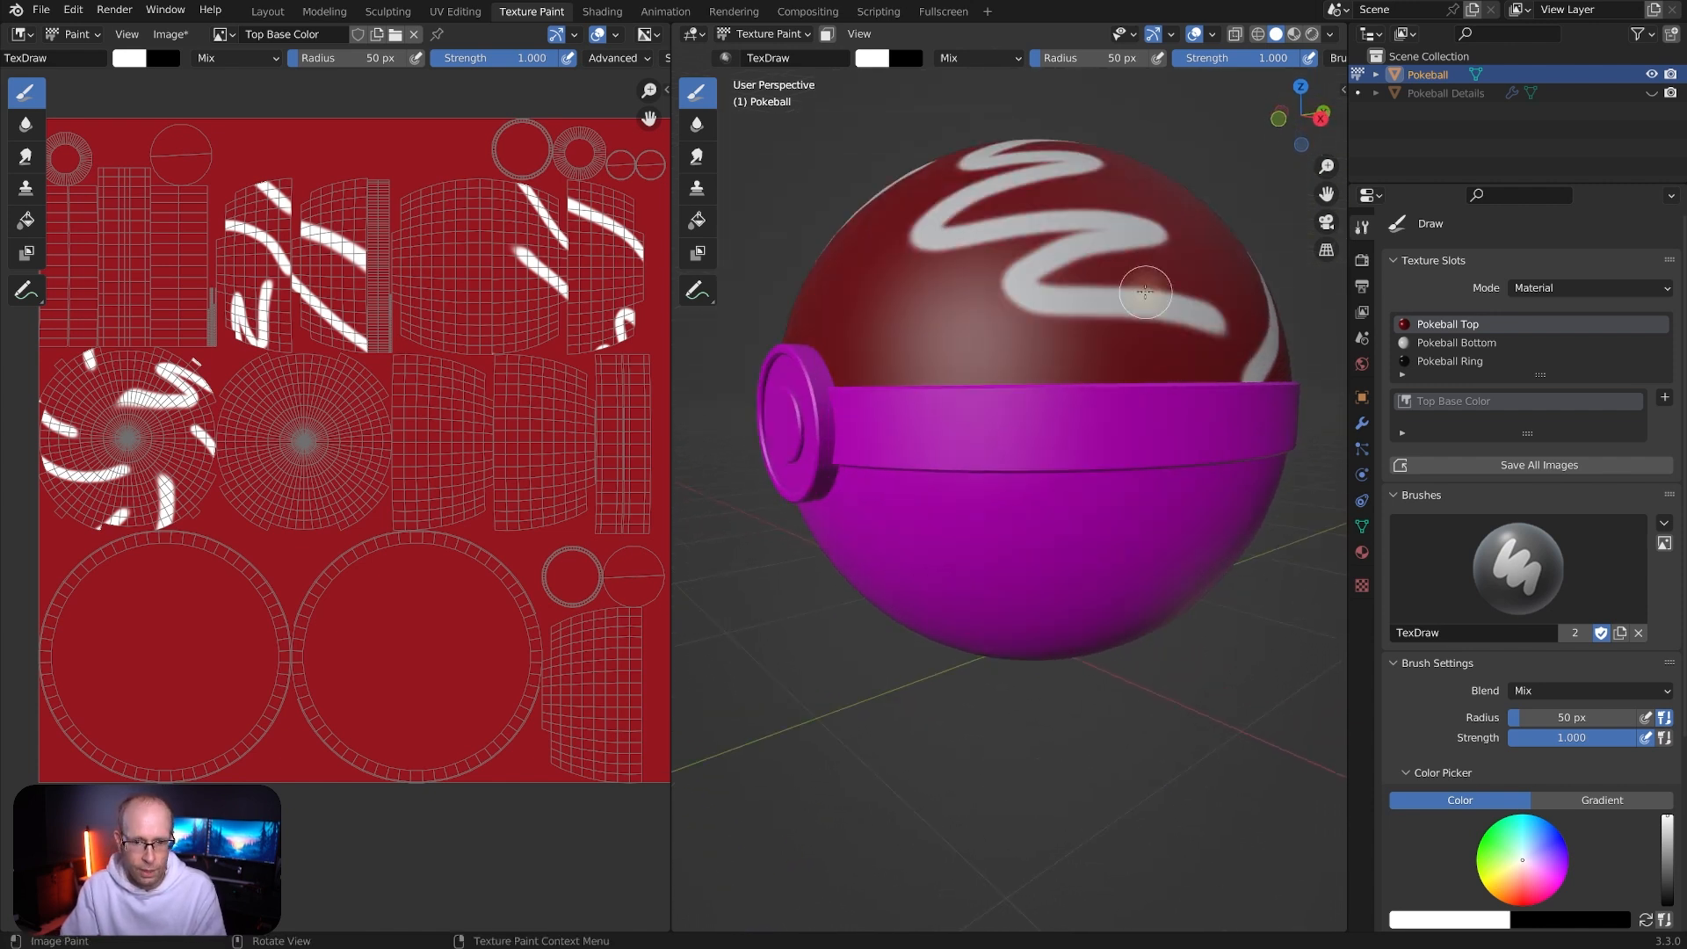
scroll(1145, 291, up, 1)
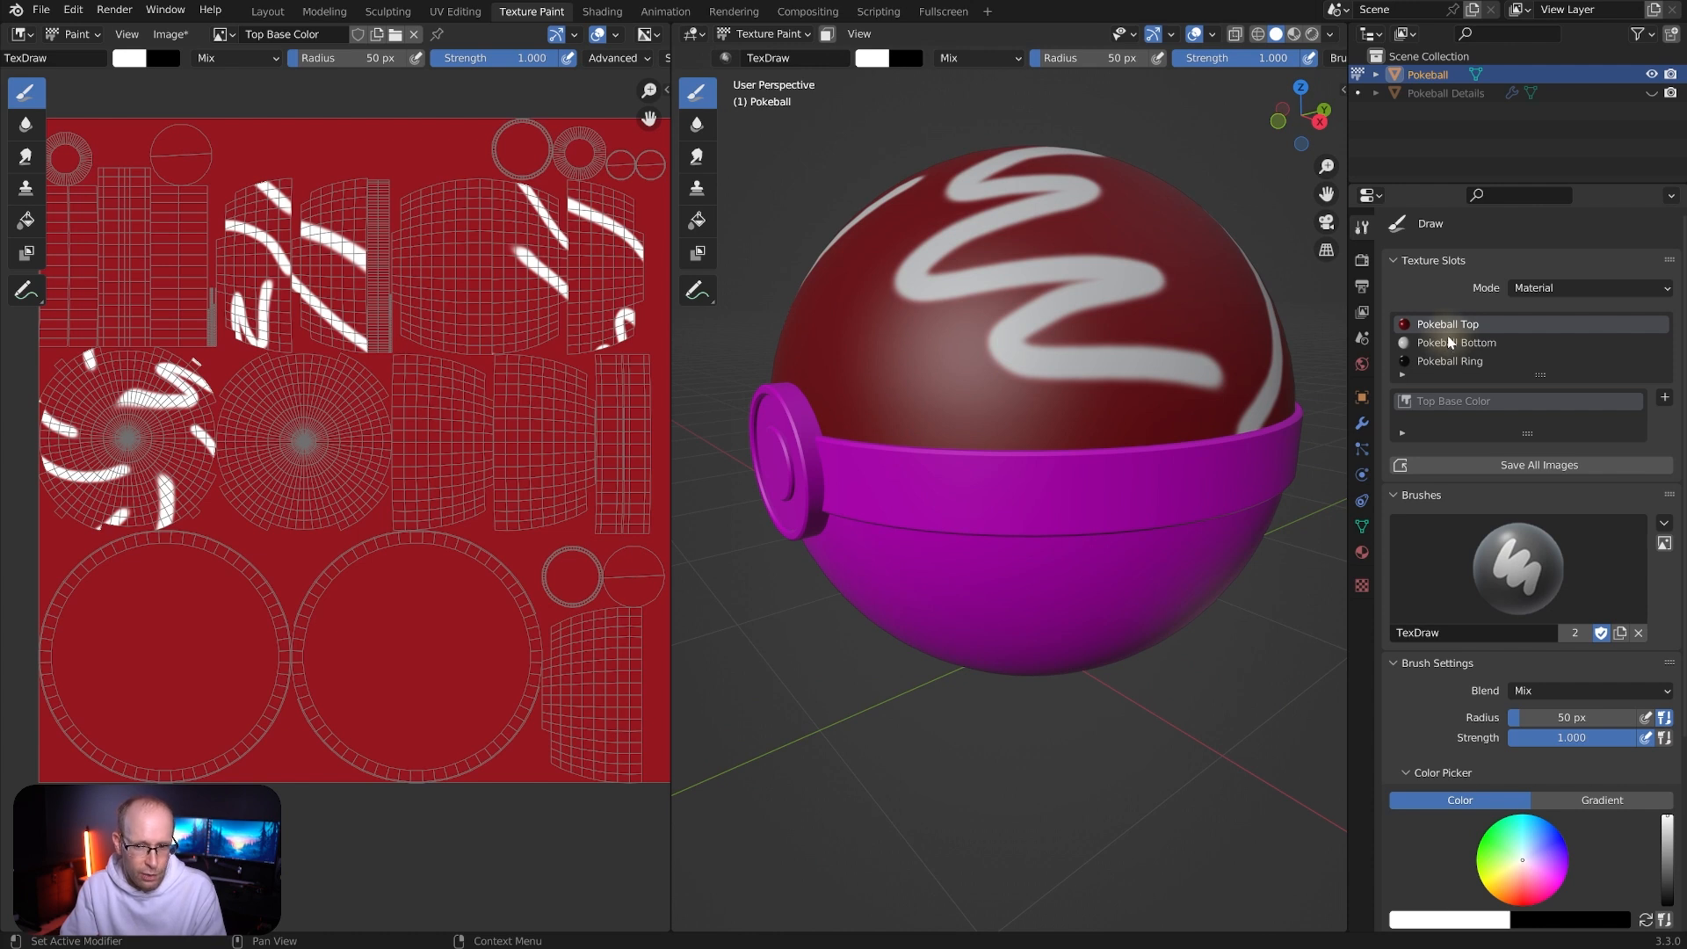
click(1362, 554)
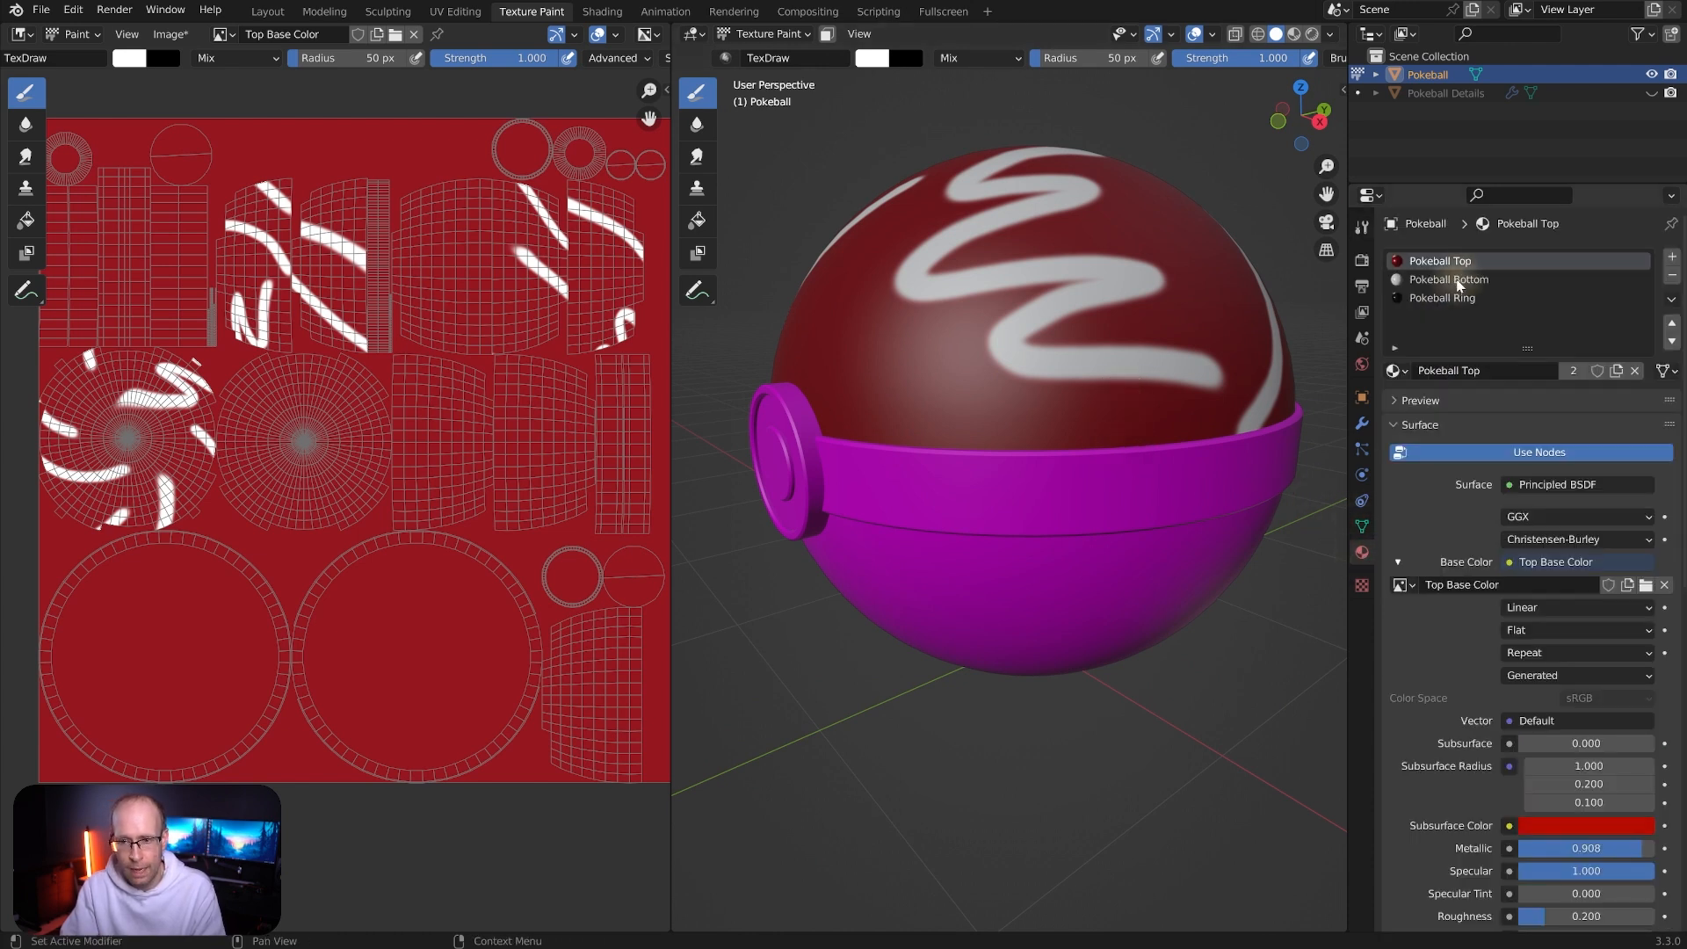
click(1444, 281)
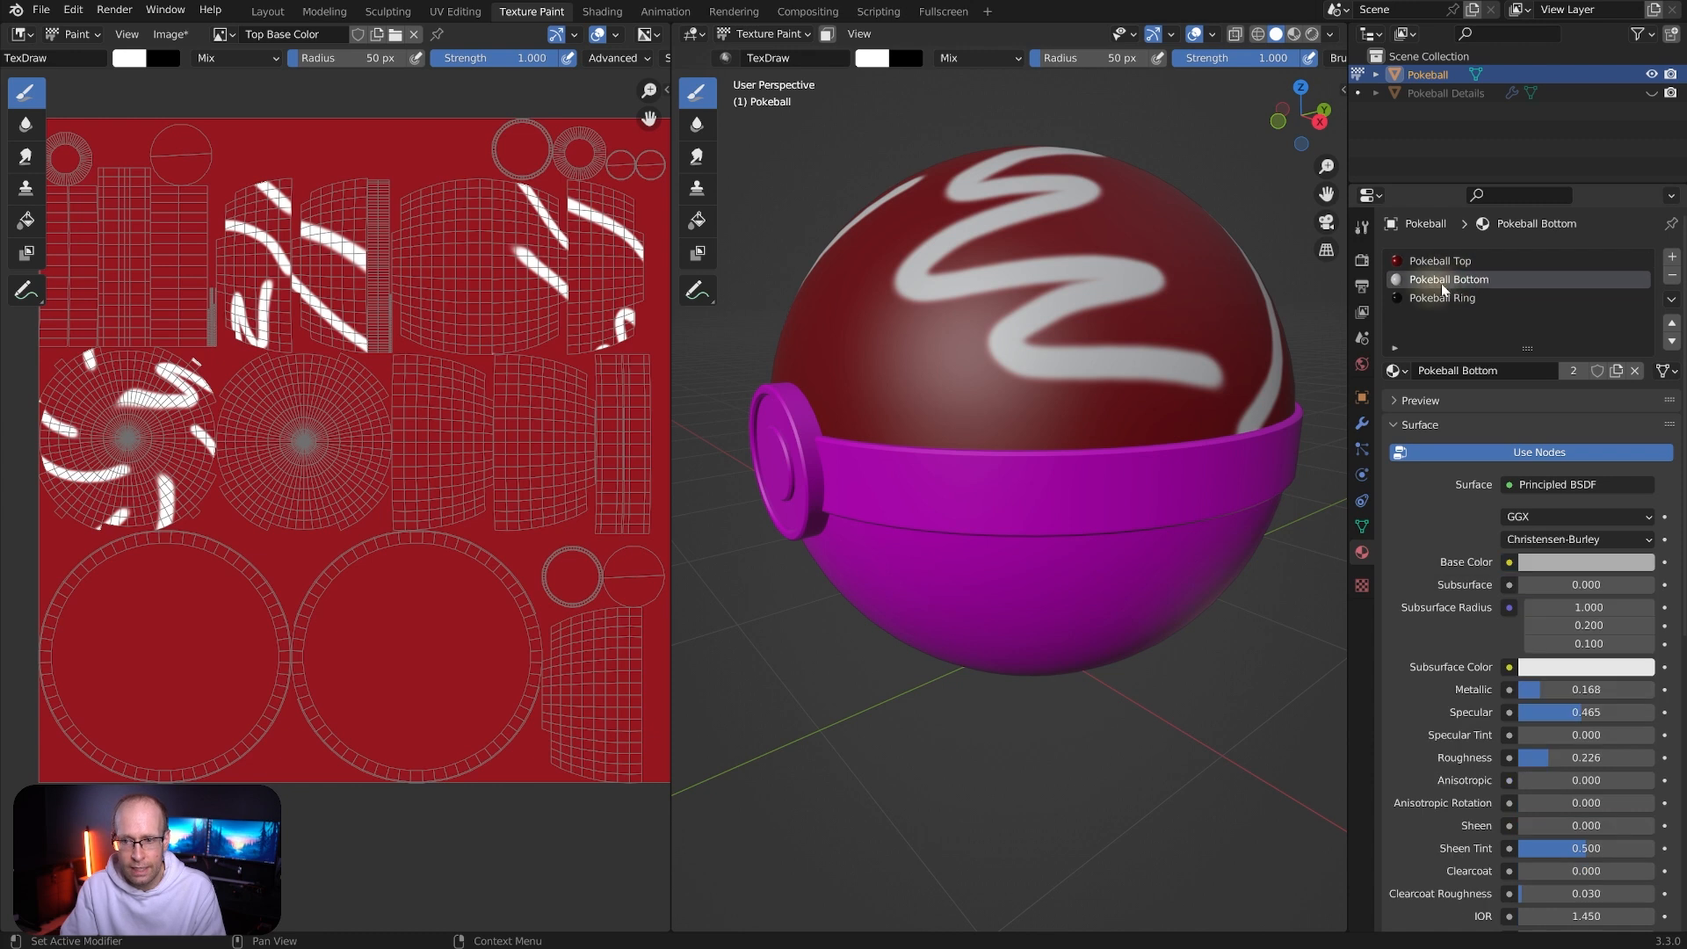
click(1673, 277)
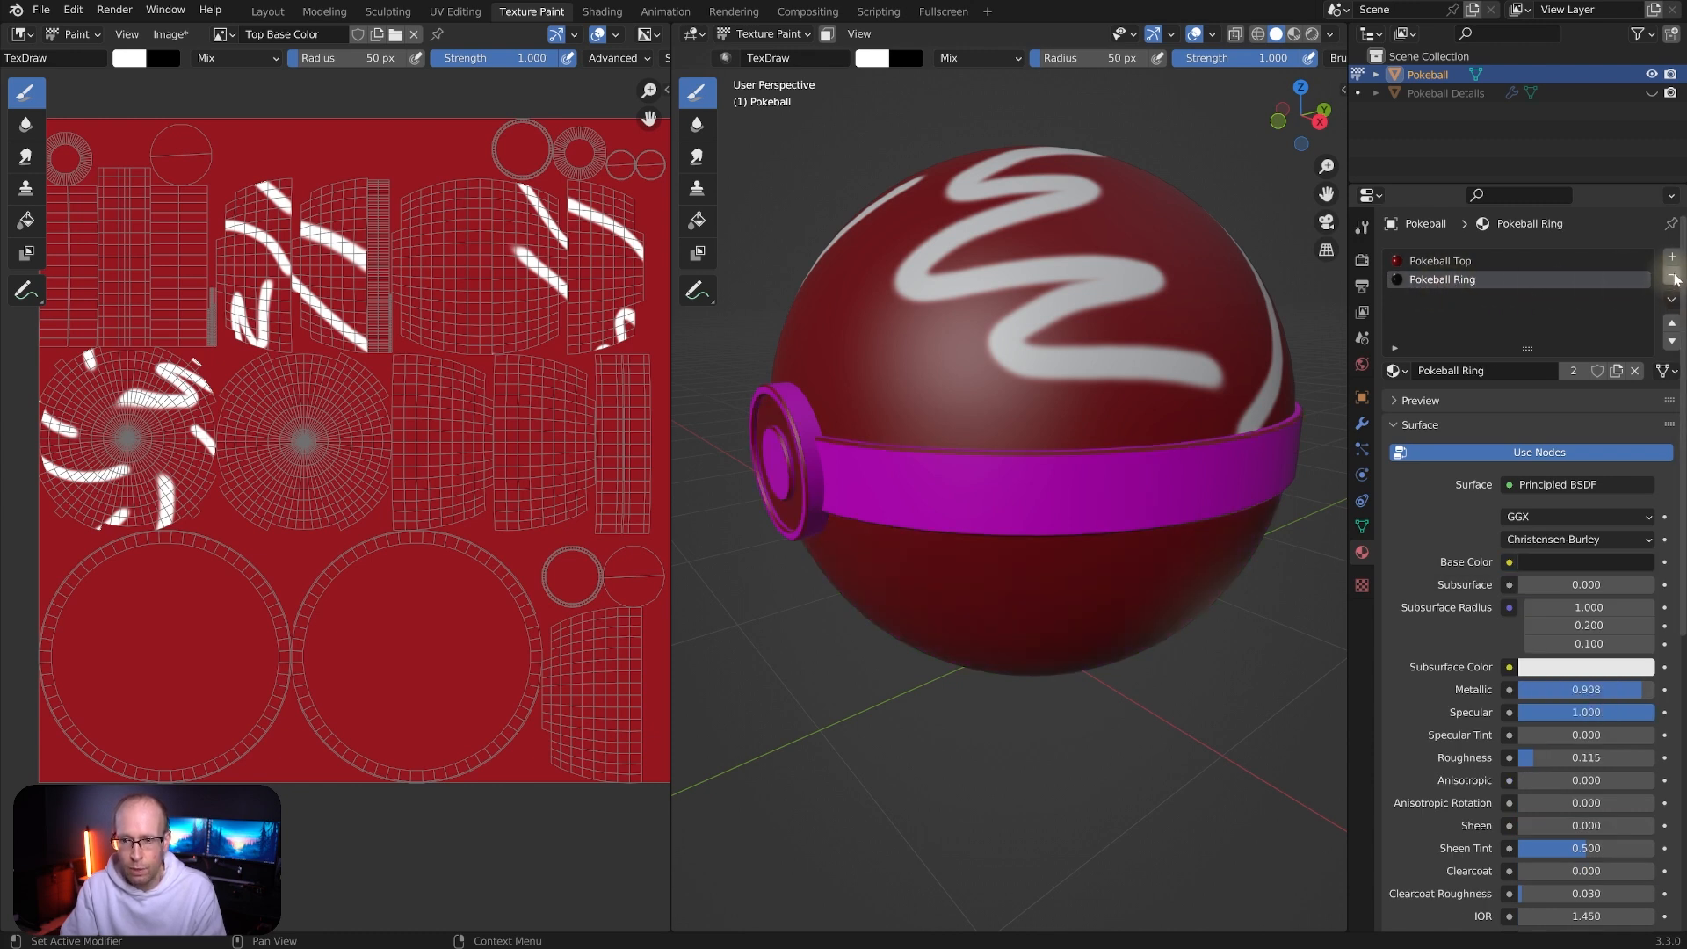
click(1675, 279)
Paint broad white test strokes across the Pokeball's red lower half, inspect them from several sides, and undo them
mouse_move(1090, 327)
middle_down()
mouse_move(1103, 337)
mouse_move(1079, 322)
mouse_move(1091, 219)
middle_up()
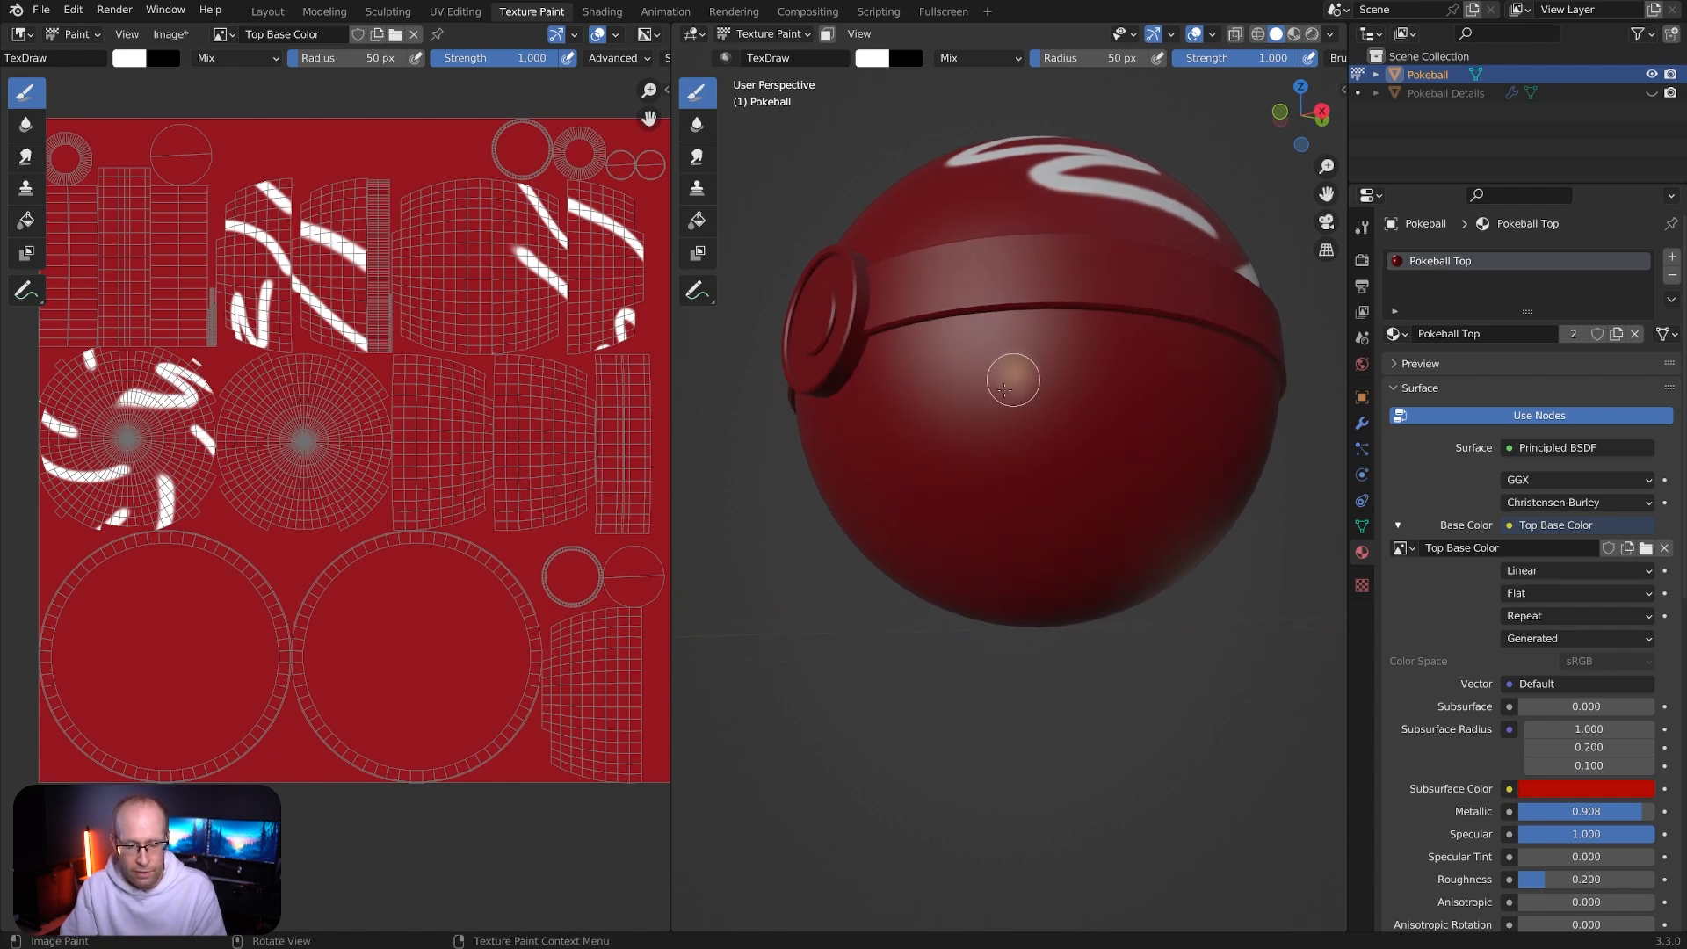
middle_drag(992, 447, 999, 471)
mouse_move(1142, 440)
mouse_down()
mouse_move(958, 536)
mouse_move(921, 606)
mouse_move(1062, 569)
mouse_move(984, 580)
mouse_up()
middle_drag(933, 562, 994, 565)
middle_drag(1204, 561, 1130, 508)
middle_drag(934, 451, 1108, 433)
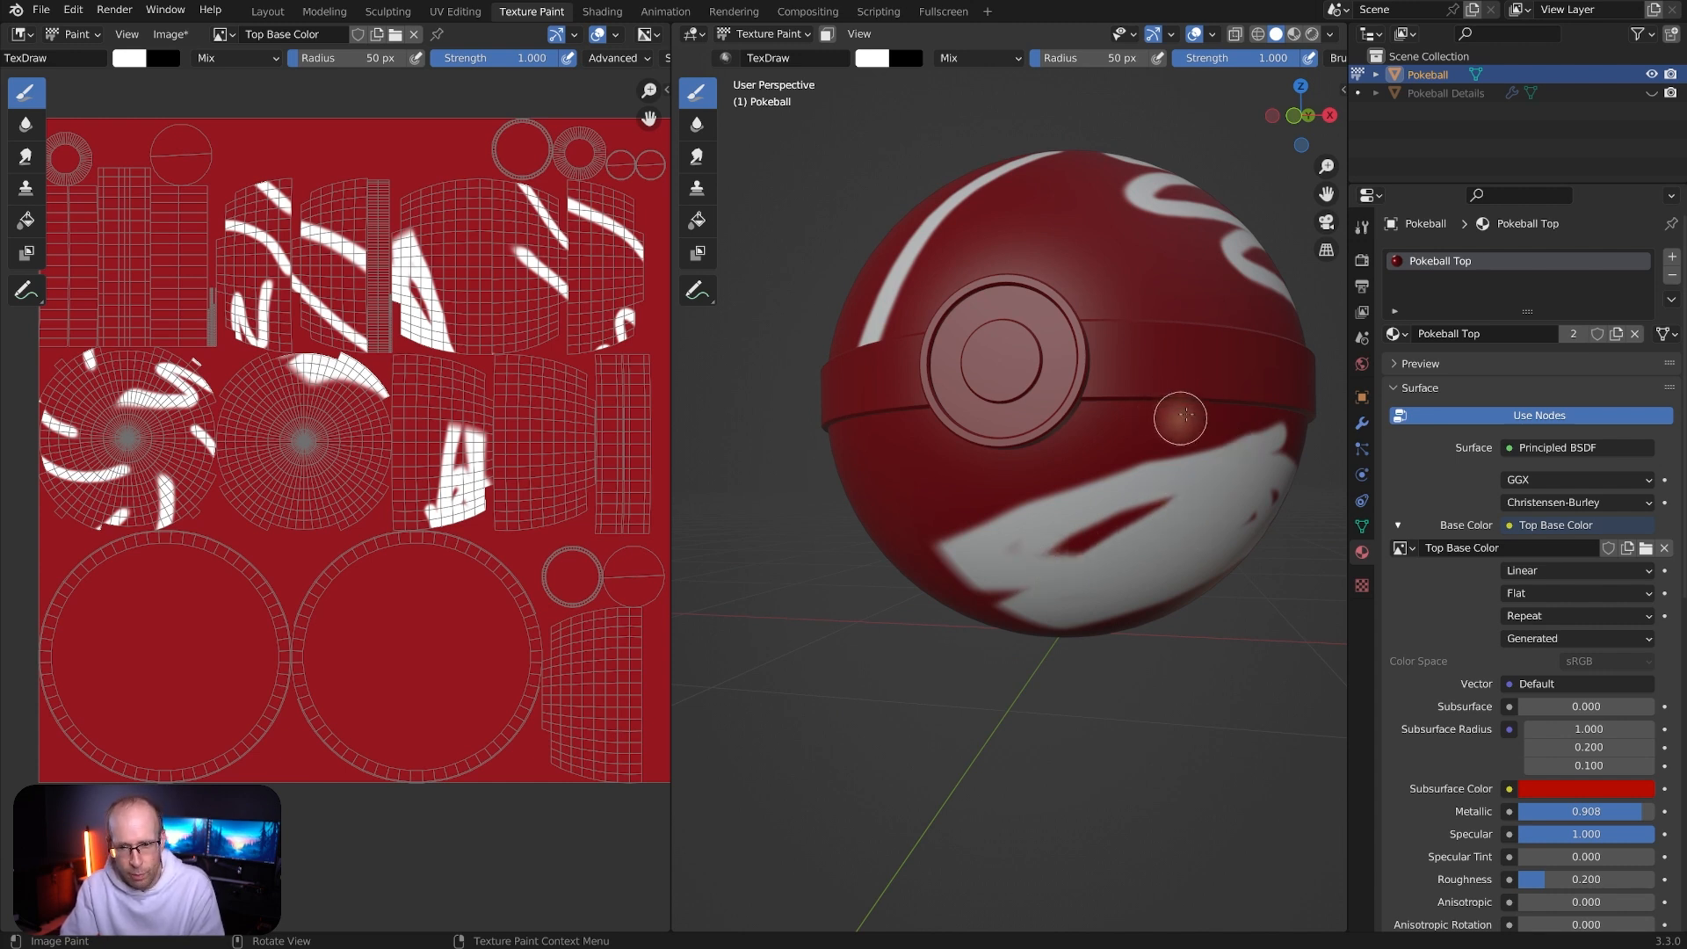
middle_drag(1238, 365, 1172, 406)
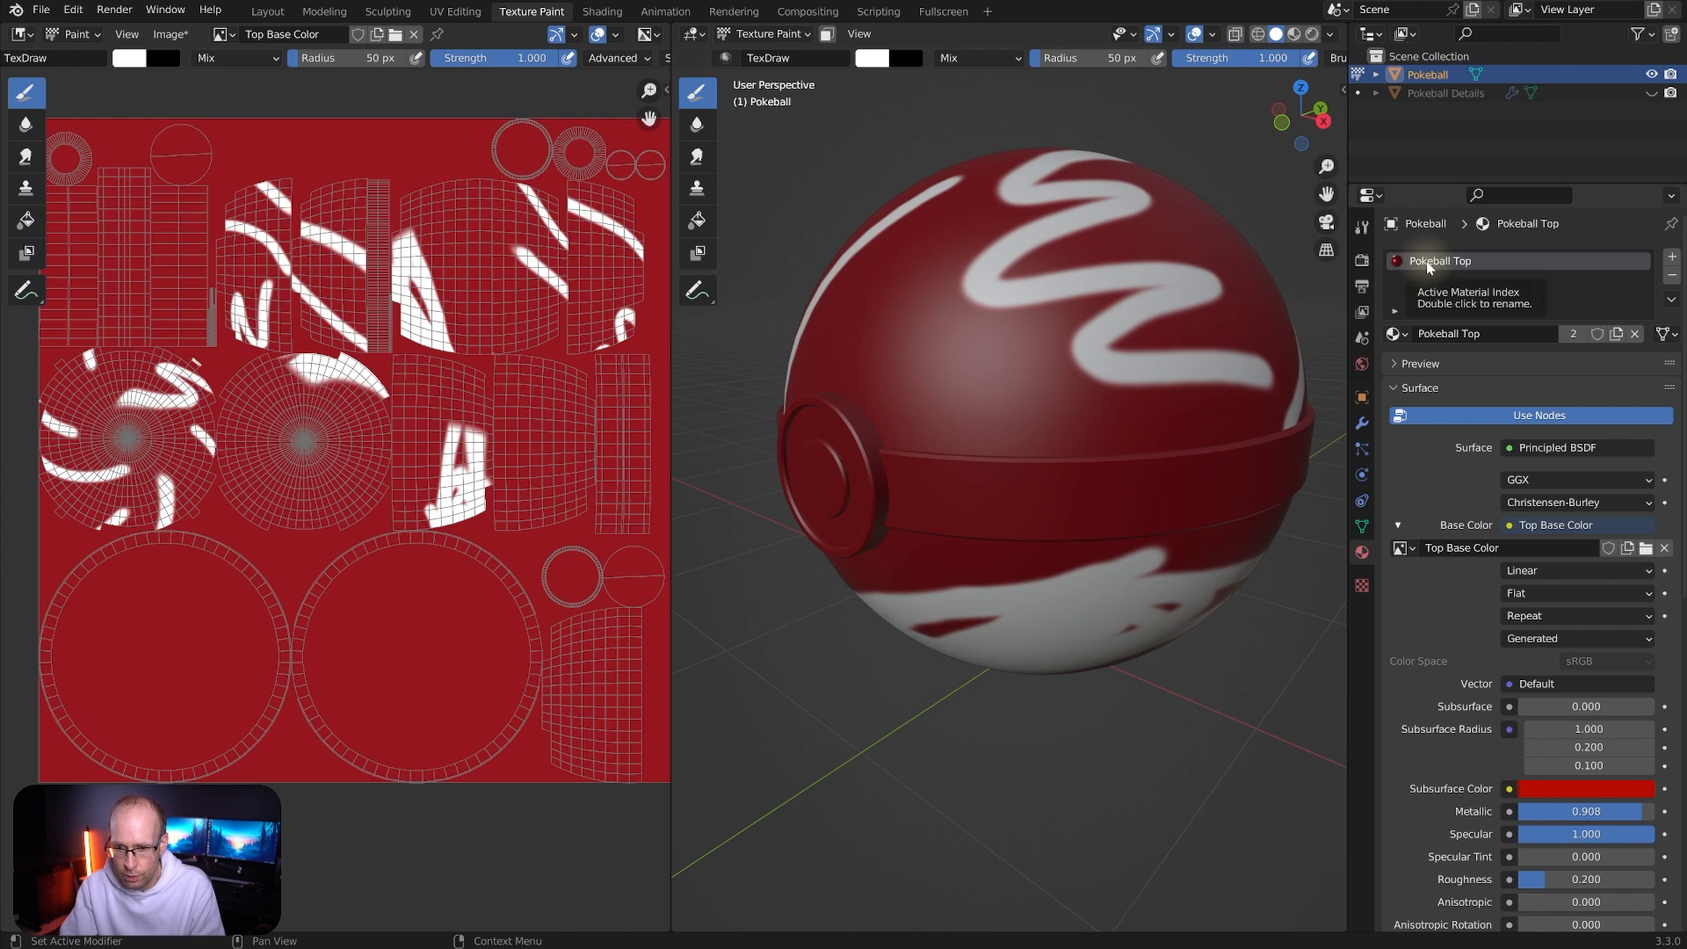
middle_drag(964, 626, 983, 580)
key(ctrl+z)
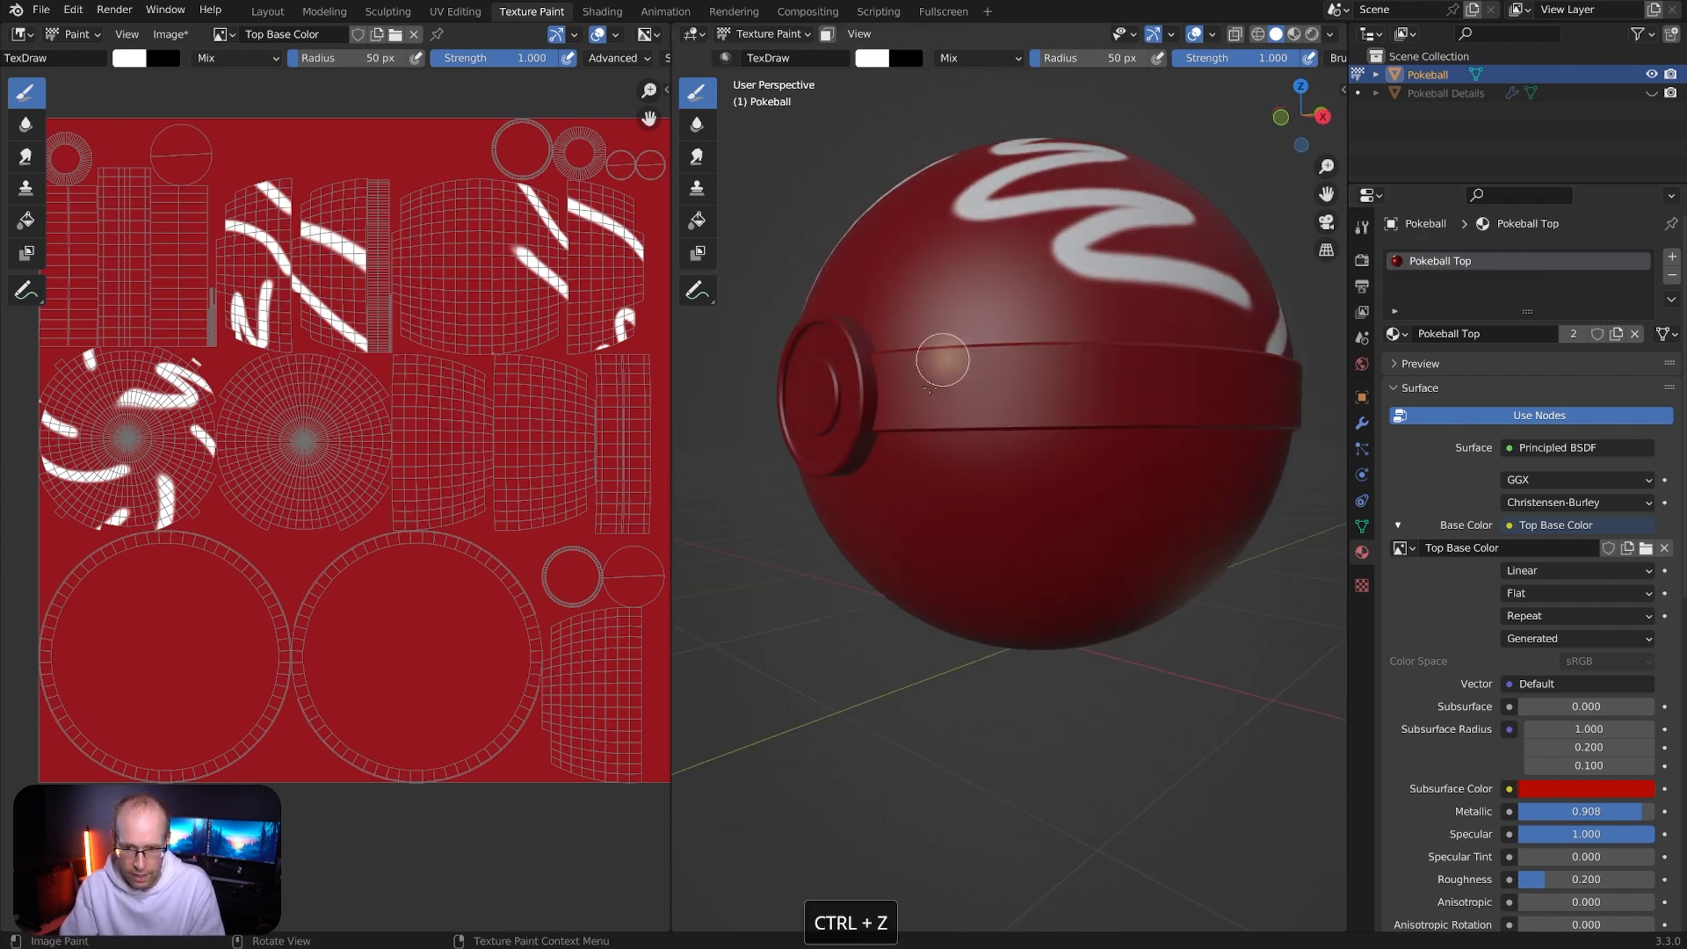
Set the Pokeball Top material's roughness to 0.089 and specular to 0.973, and inspect the ball in Material Preview shading
middle_drag(1029, 482, 1010, 527)
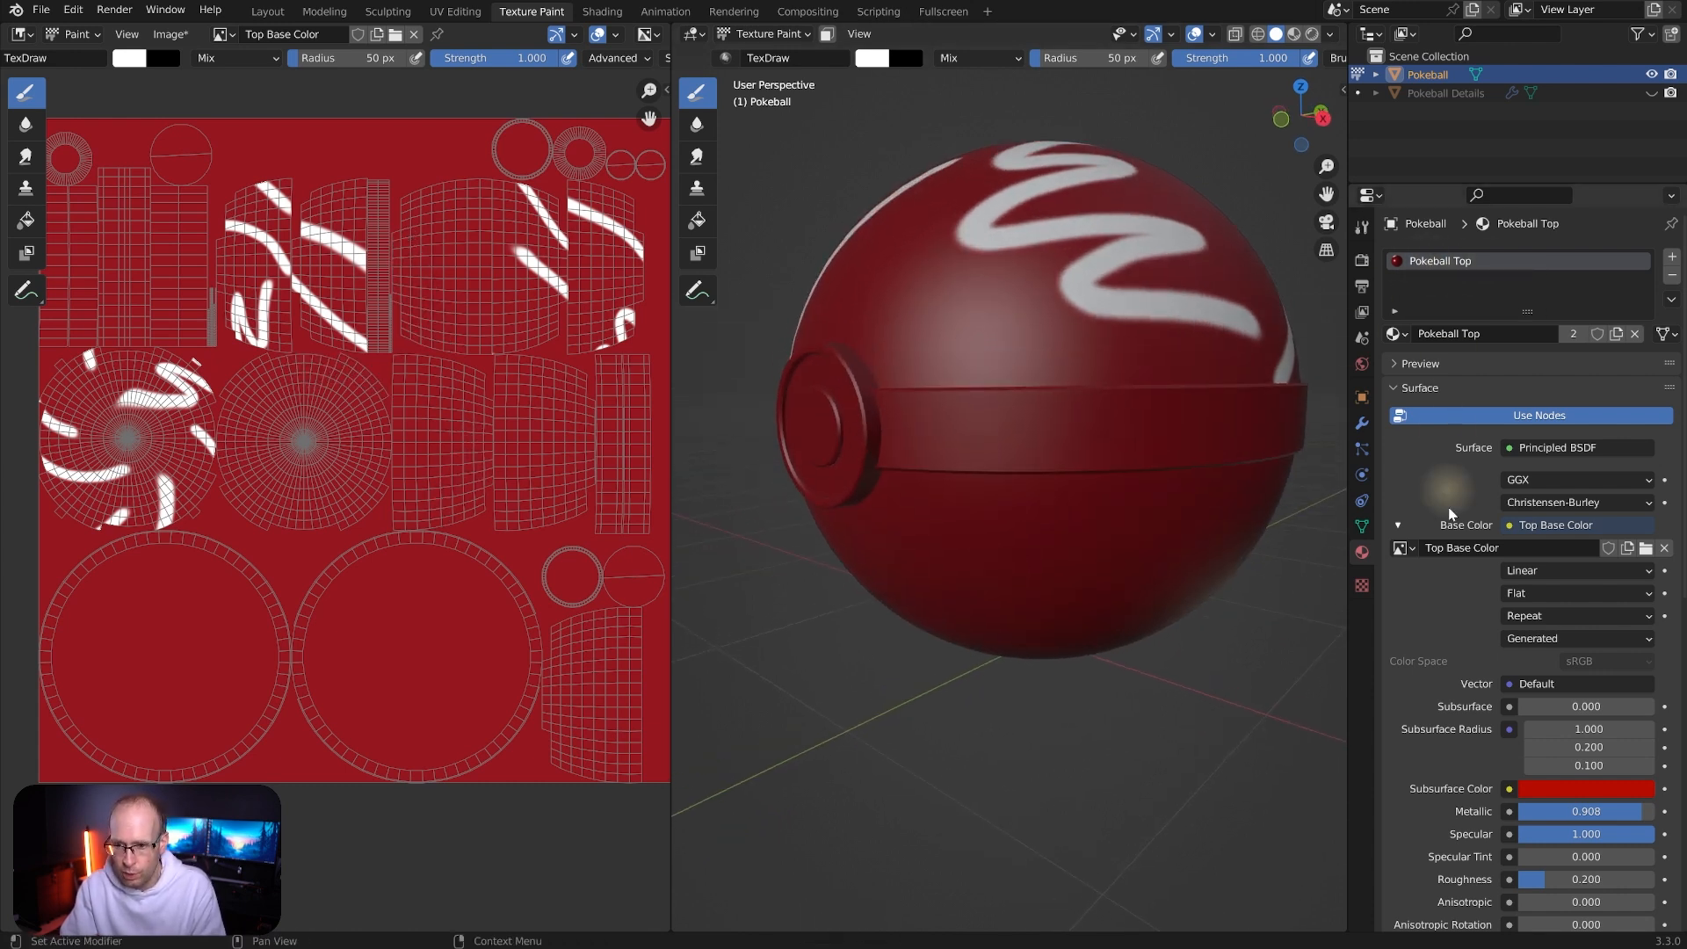
scroll(1450, 518, down, 5)
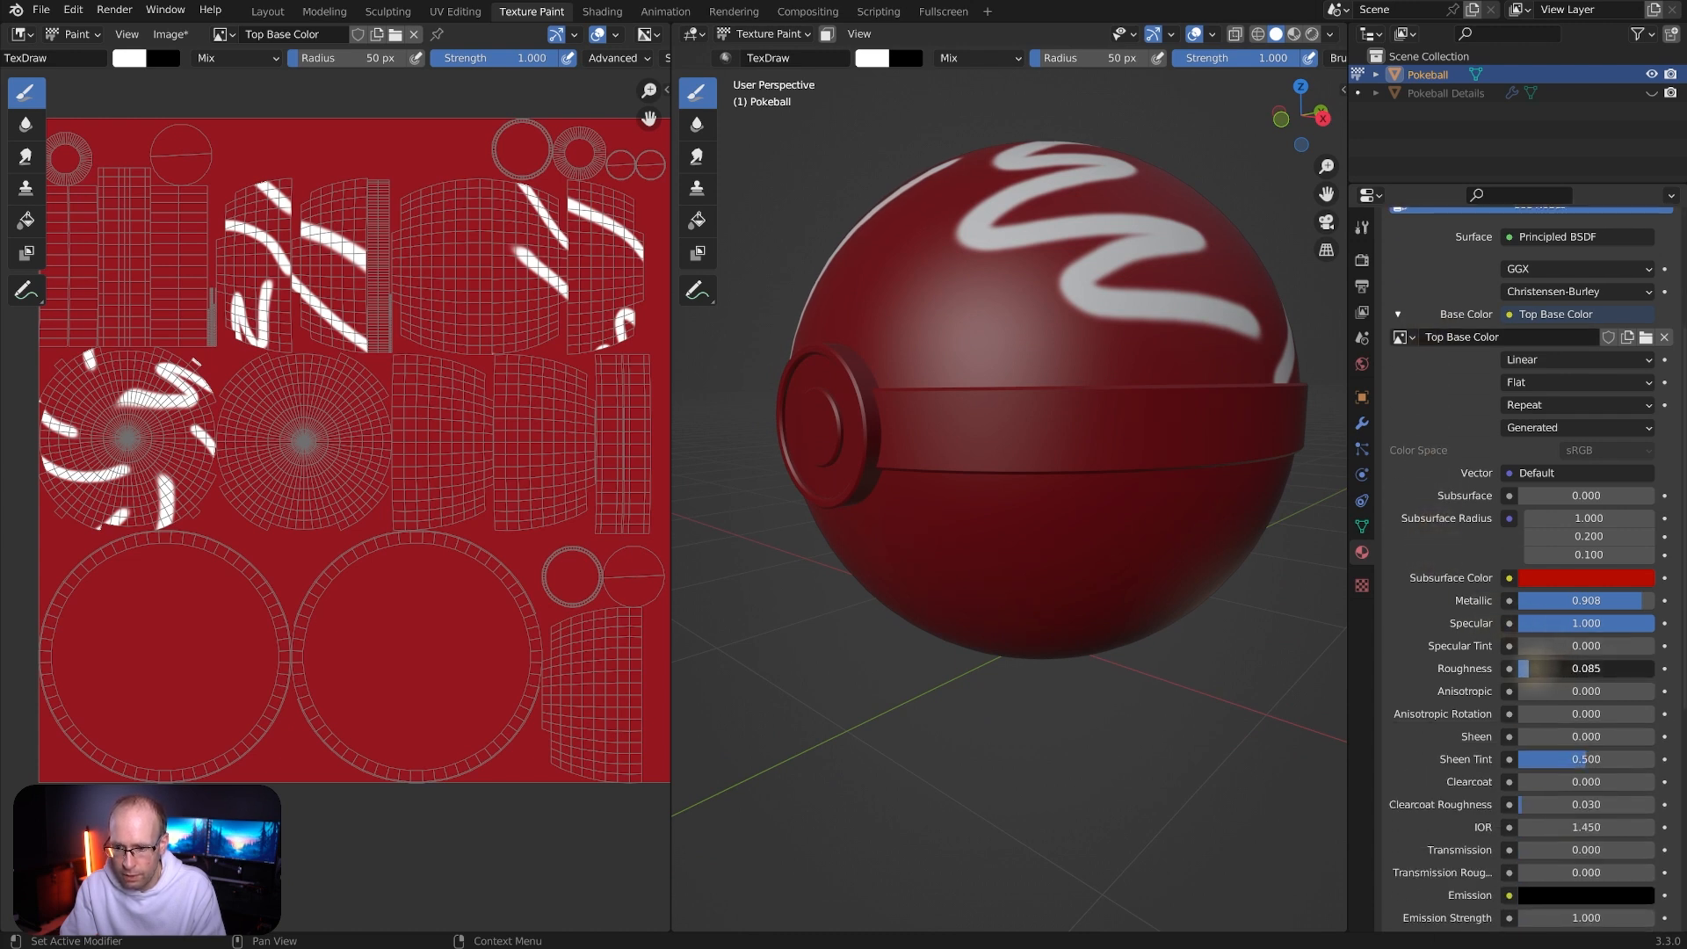
drag(1529, 666, 1535, 666)
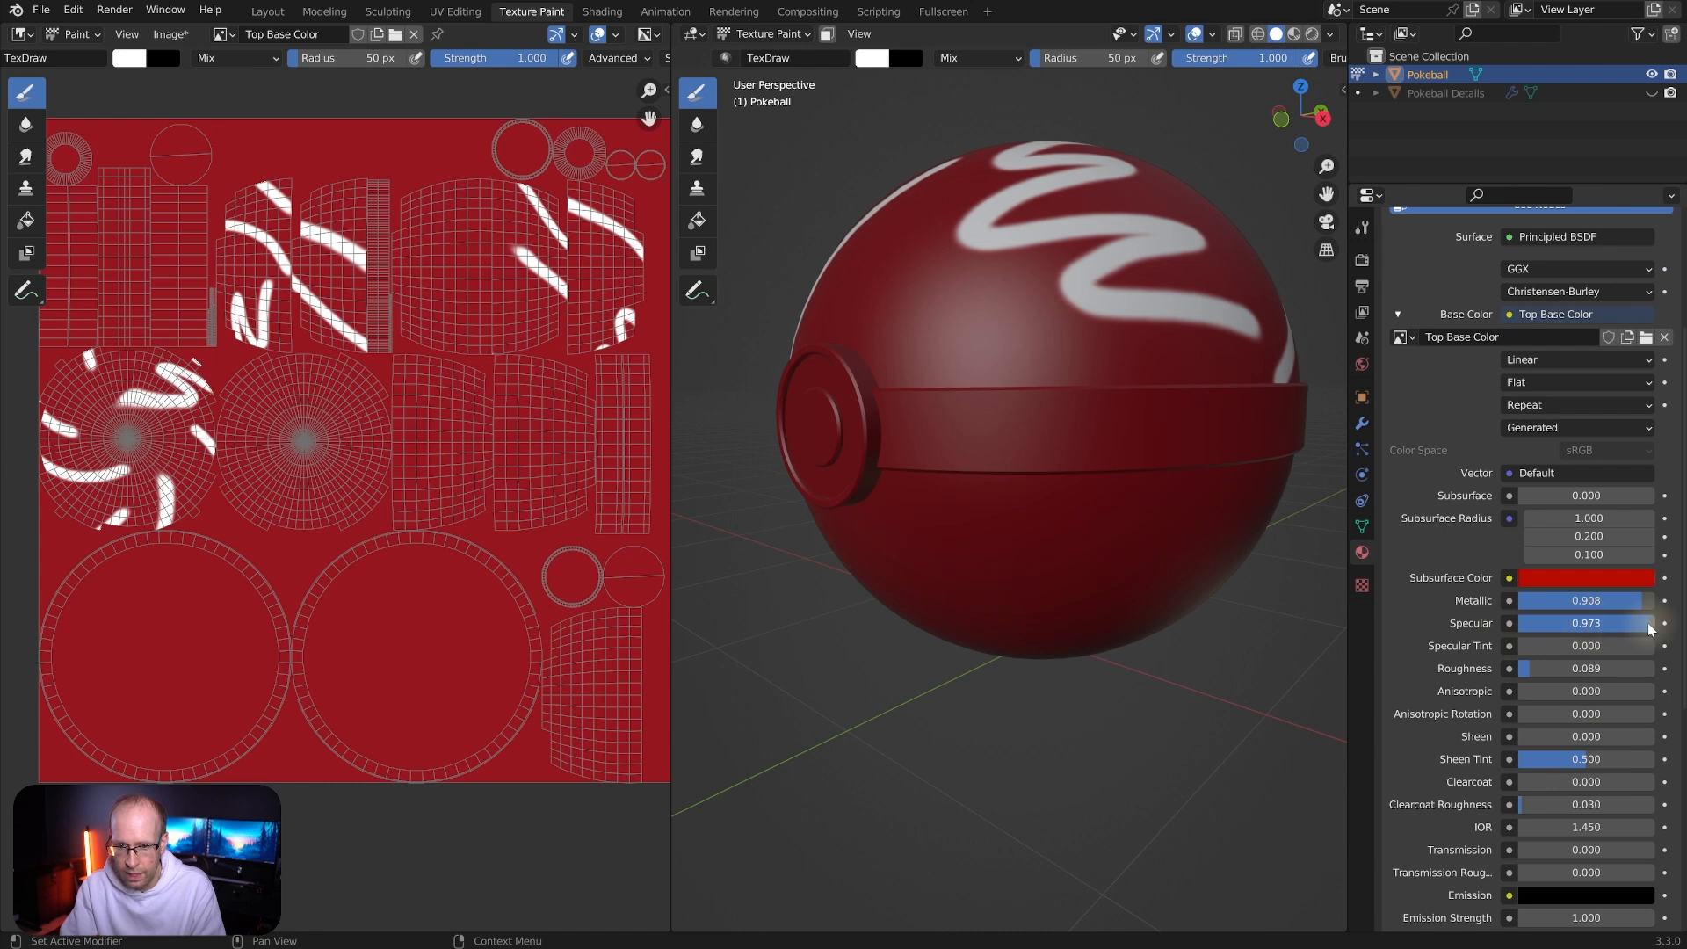
click(1294, 35)
middle_drag(1064, 259, 1002, 367)
scroll(1451, 352, up, 5)
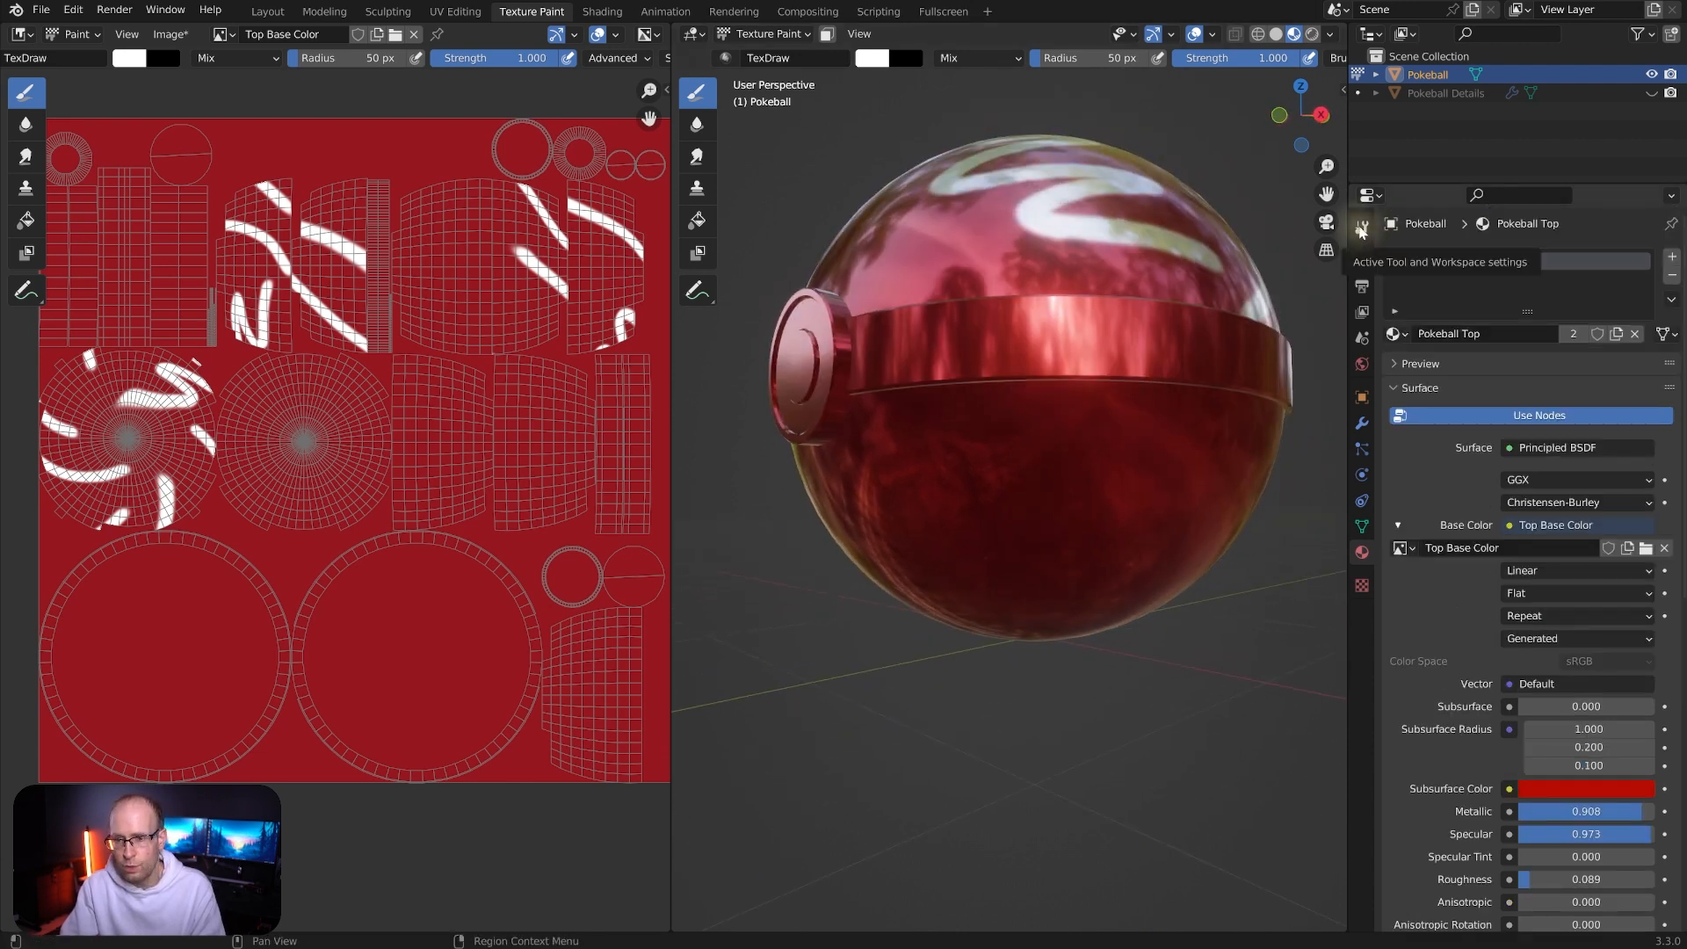
Check the Pokeball's texture slots and add a second material slot with a new material named Bottom
click(1362, 231)
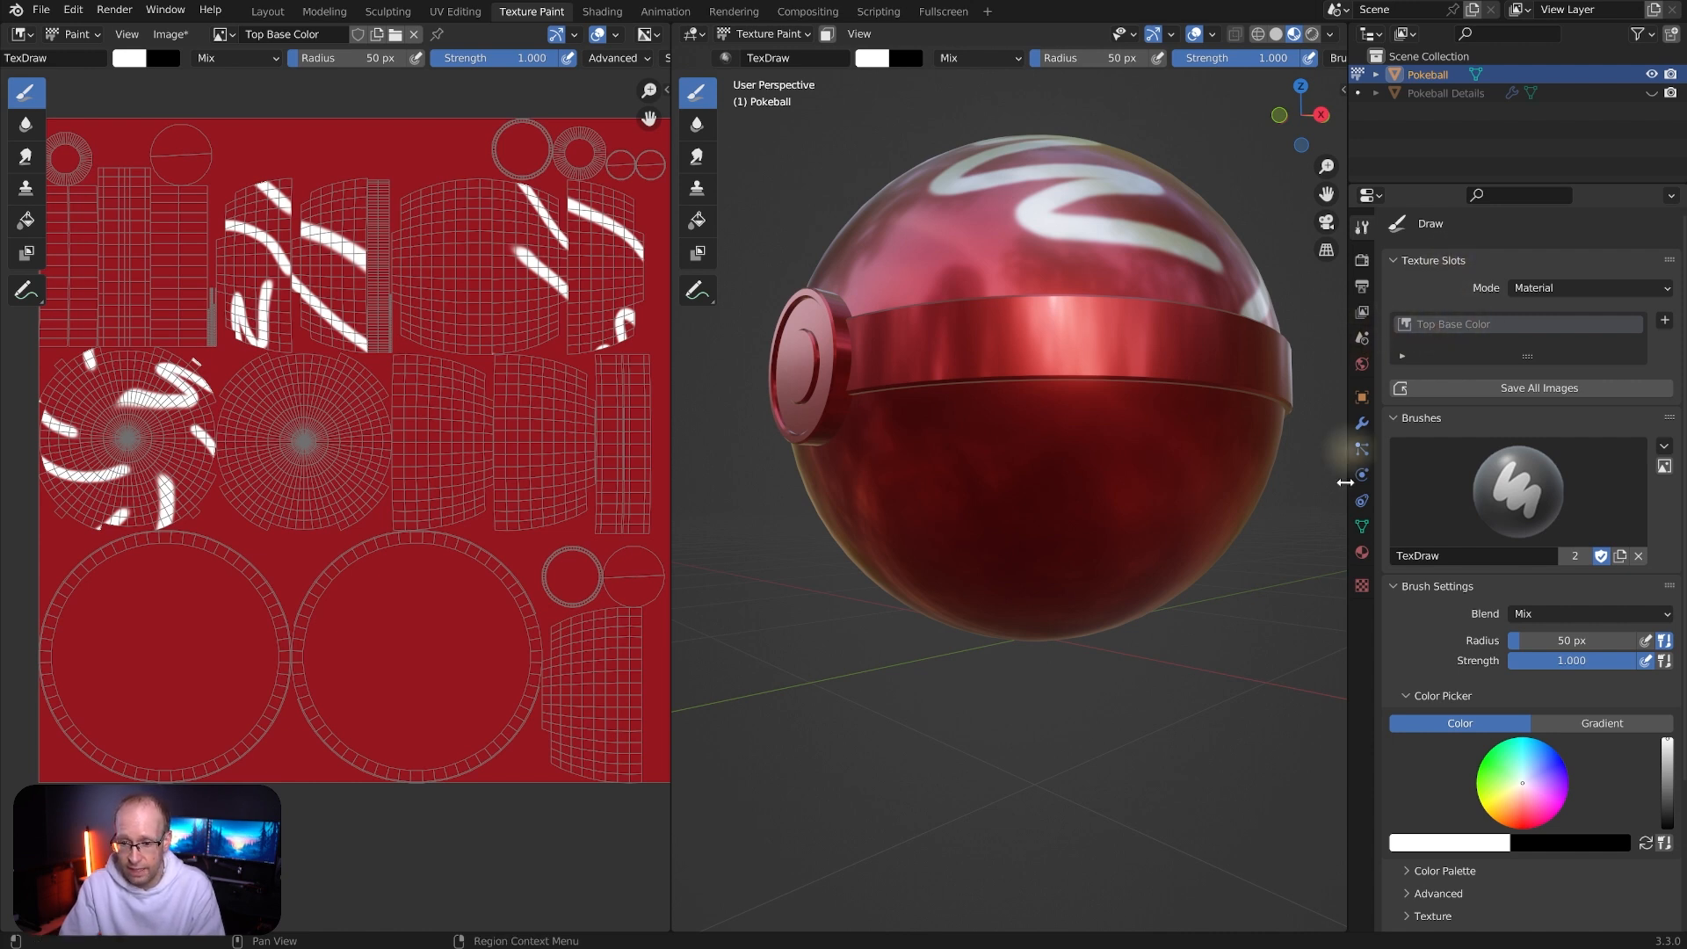
click(1363, 552)
click(1672, 256)
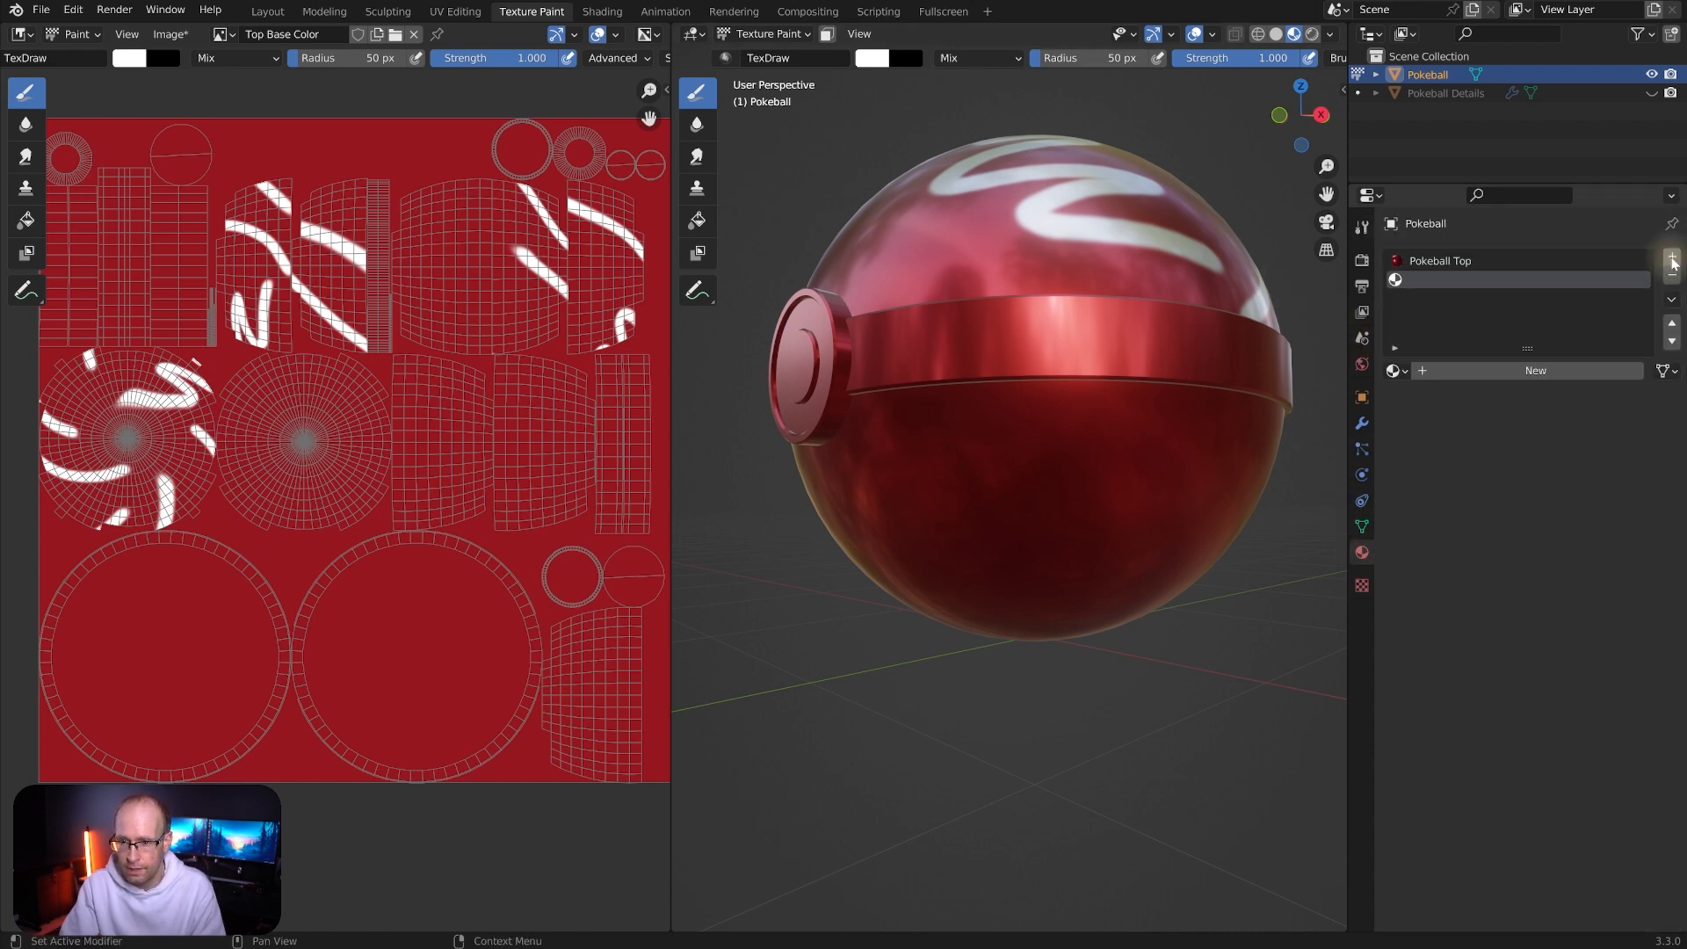
click(1494, 371)
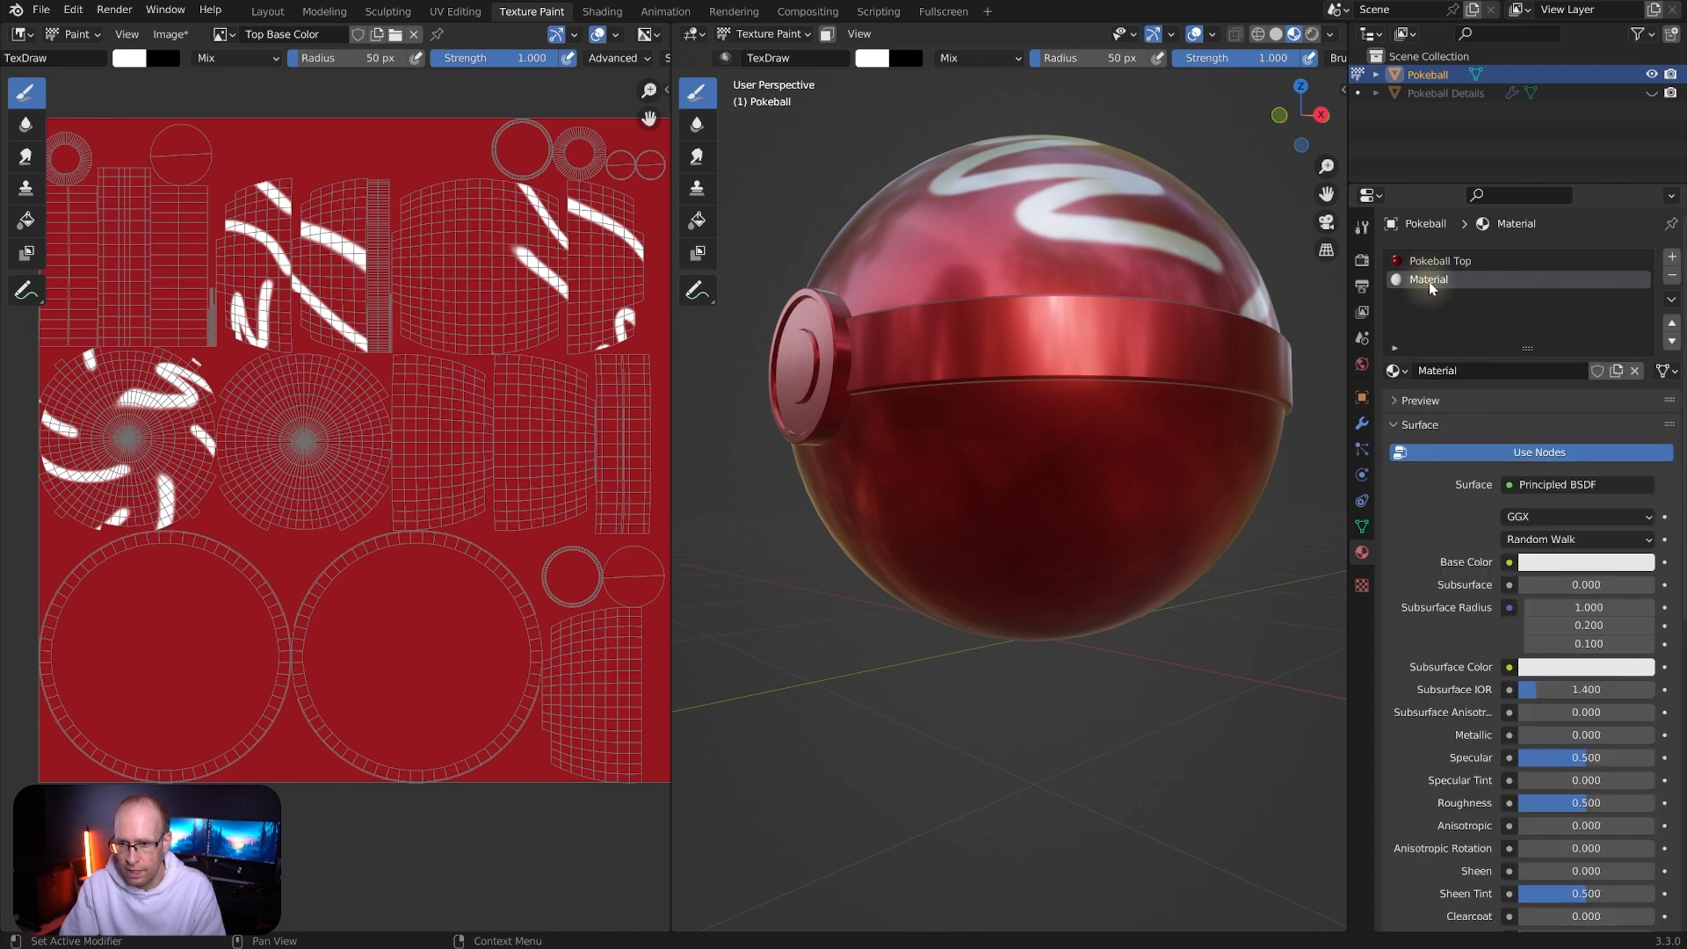
text(Bottom)
key(Return)
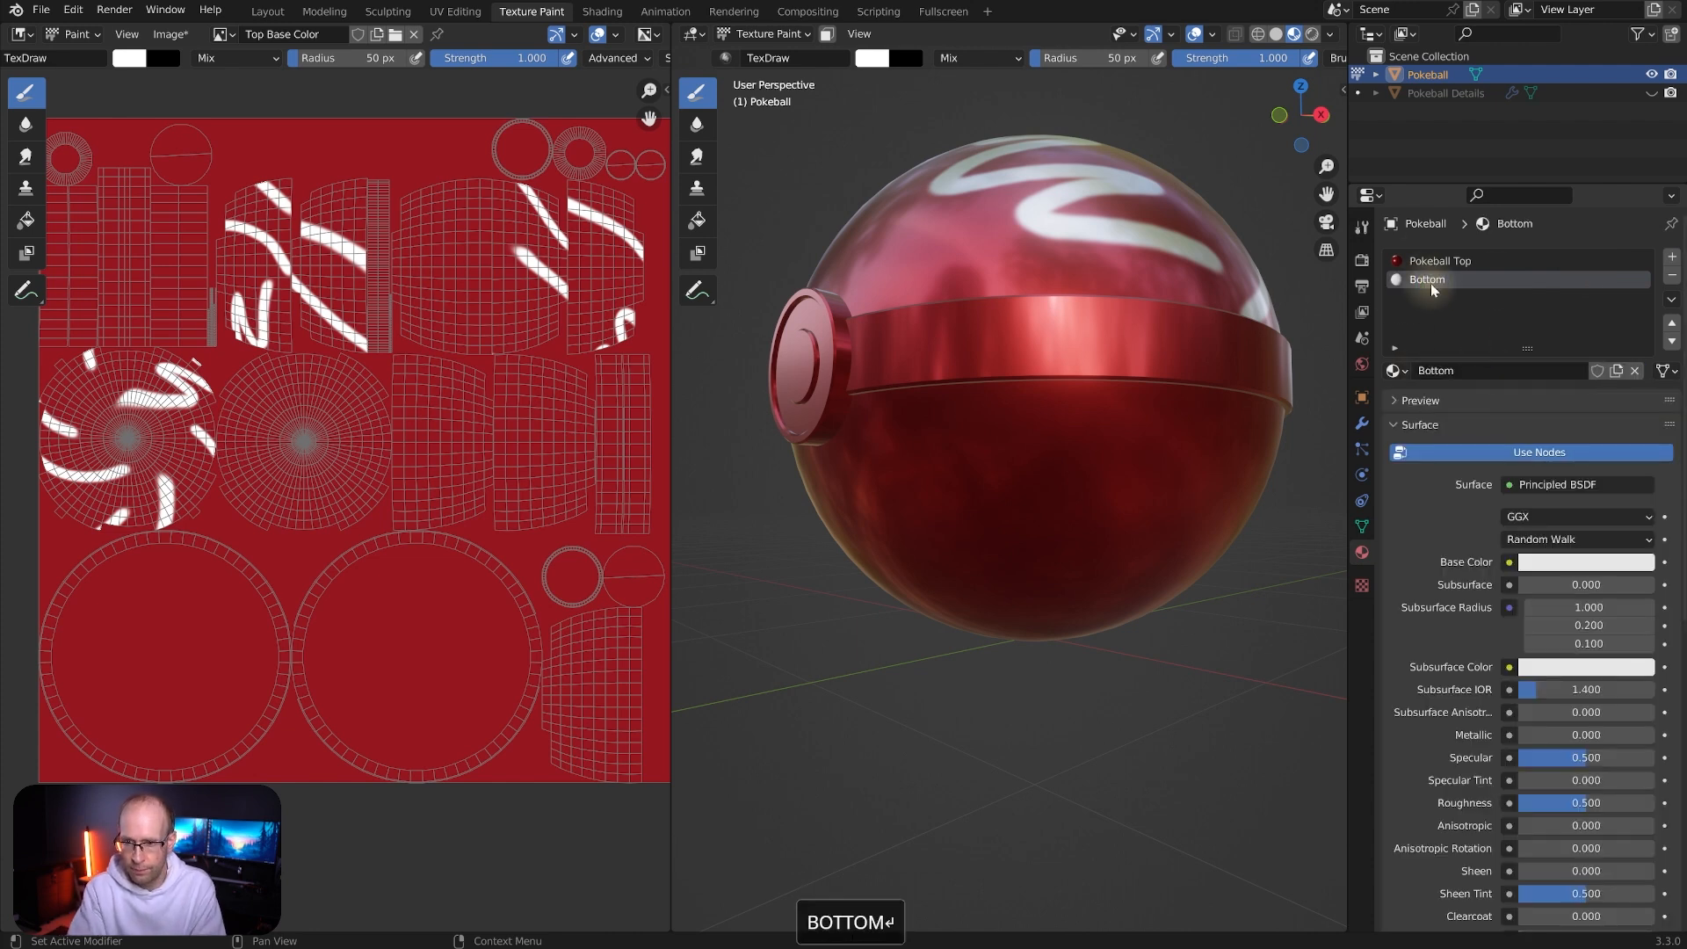
In Edit Mode, select all linked faces of the Pokeball's lower half and assign the Bottom material to them
middle_drag(1024, 303, 1054, 307)
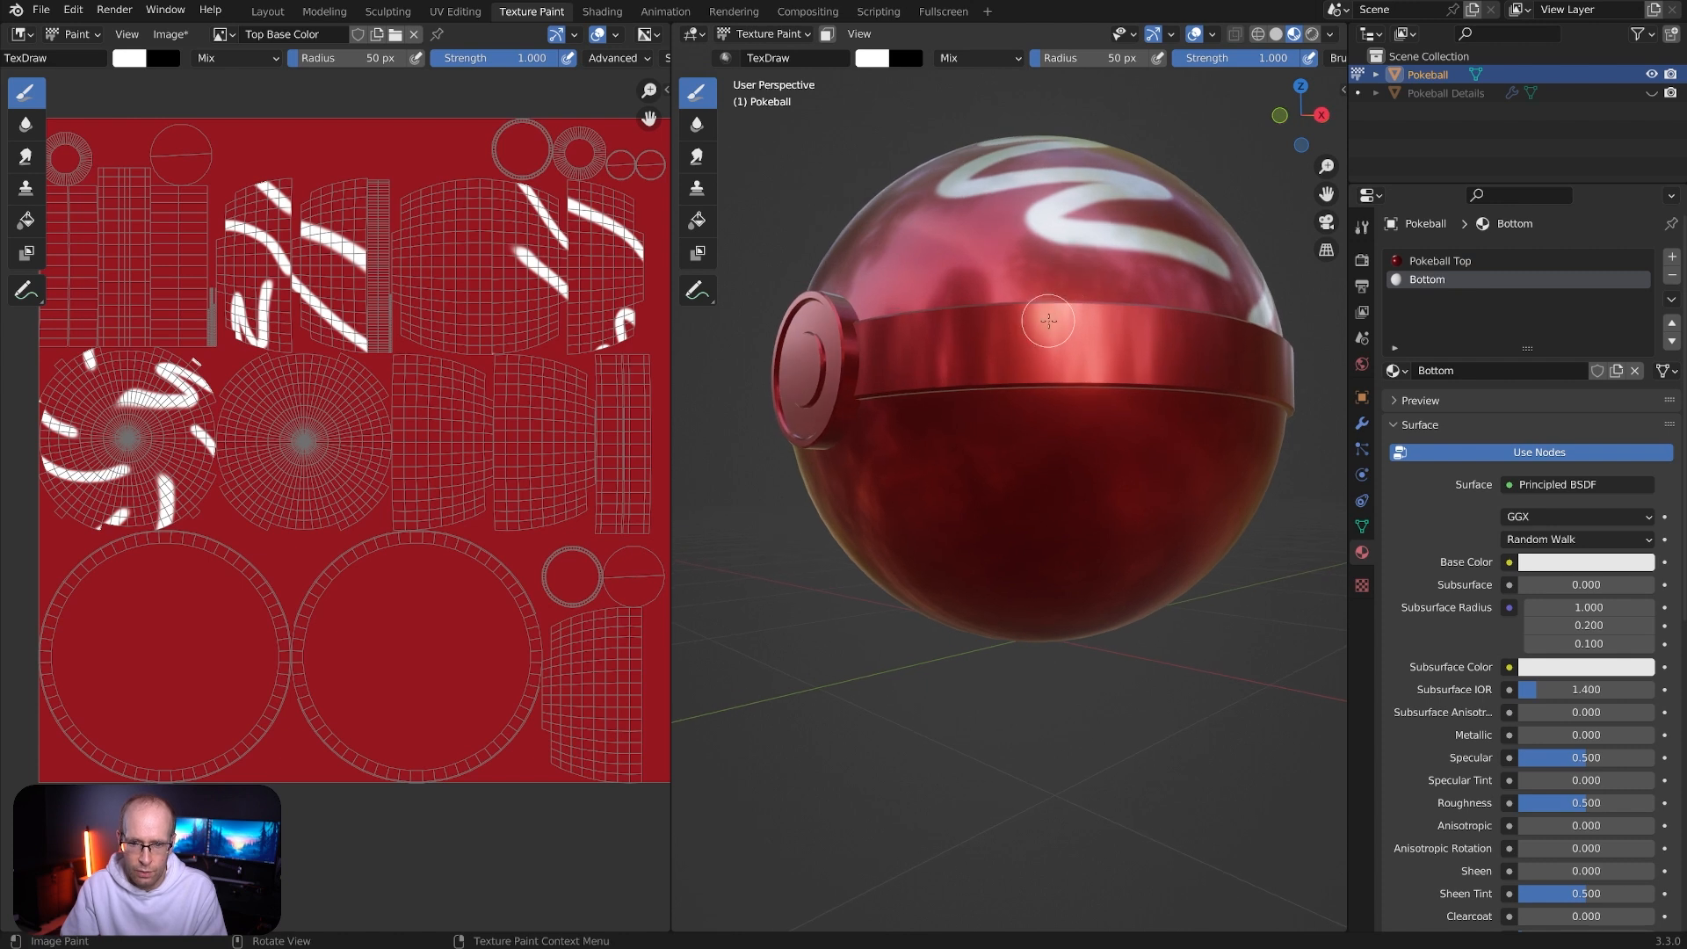
key(Tab)
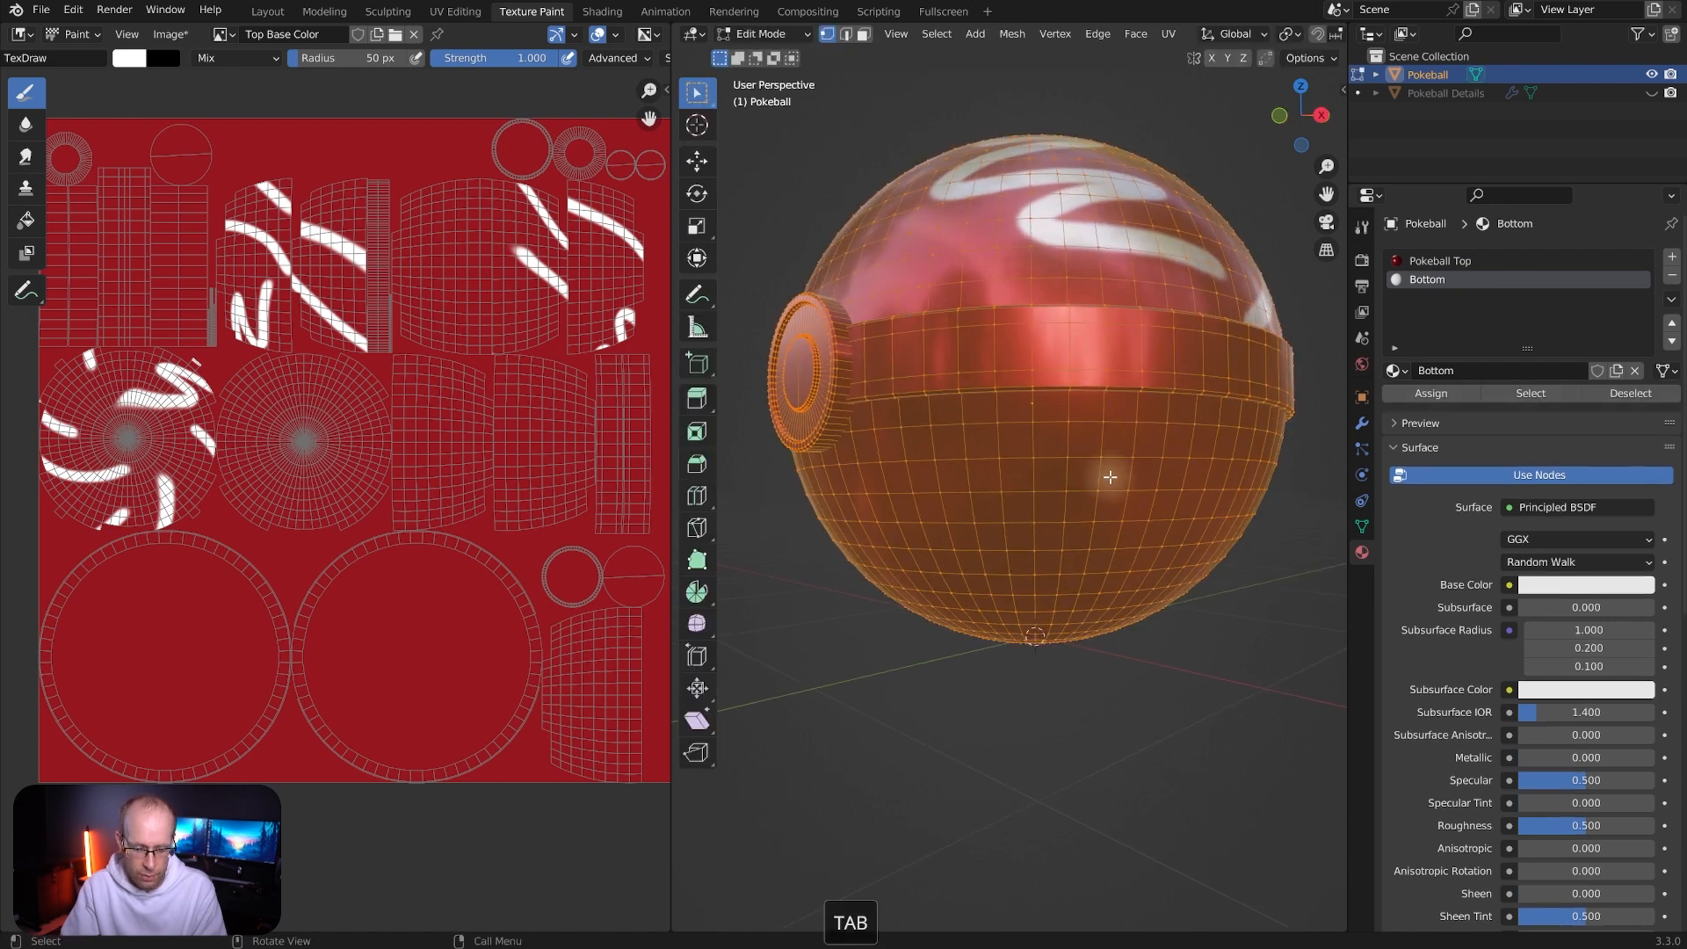
key(a)
key(a)
key(3)
click(1051, 439)
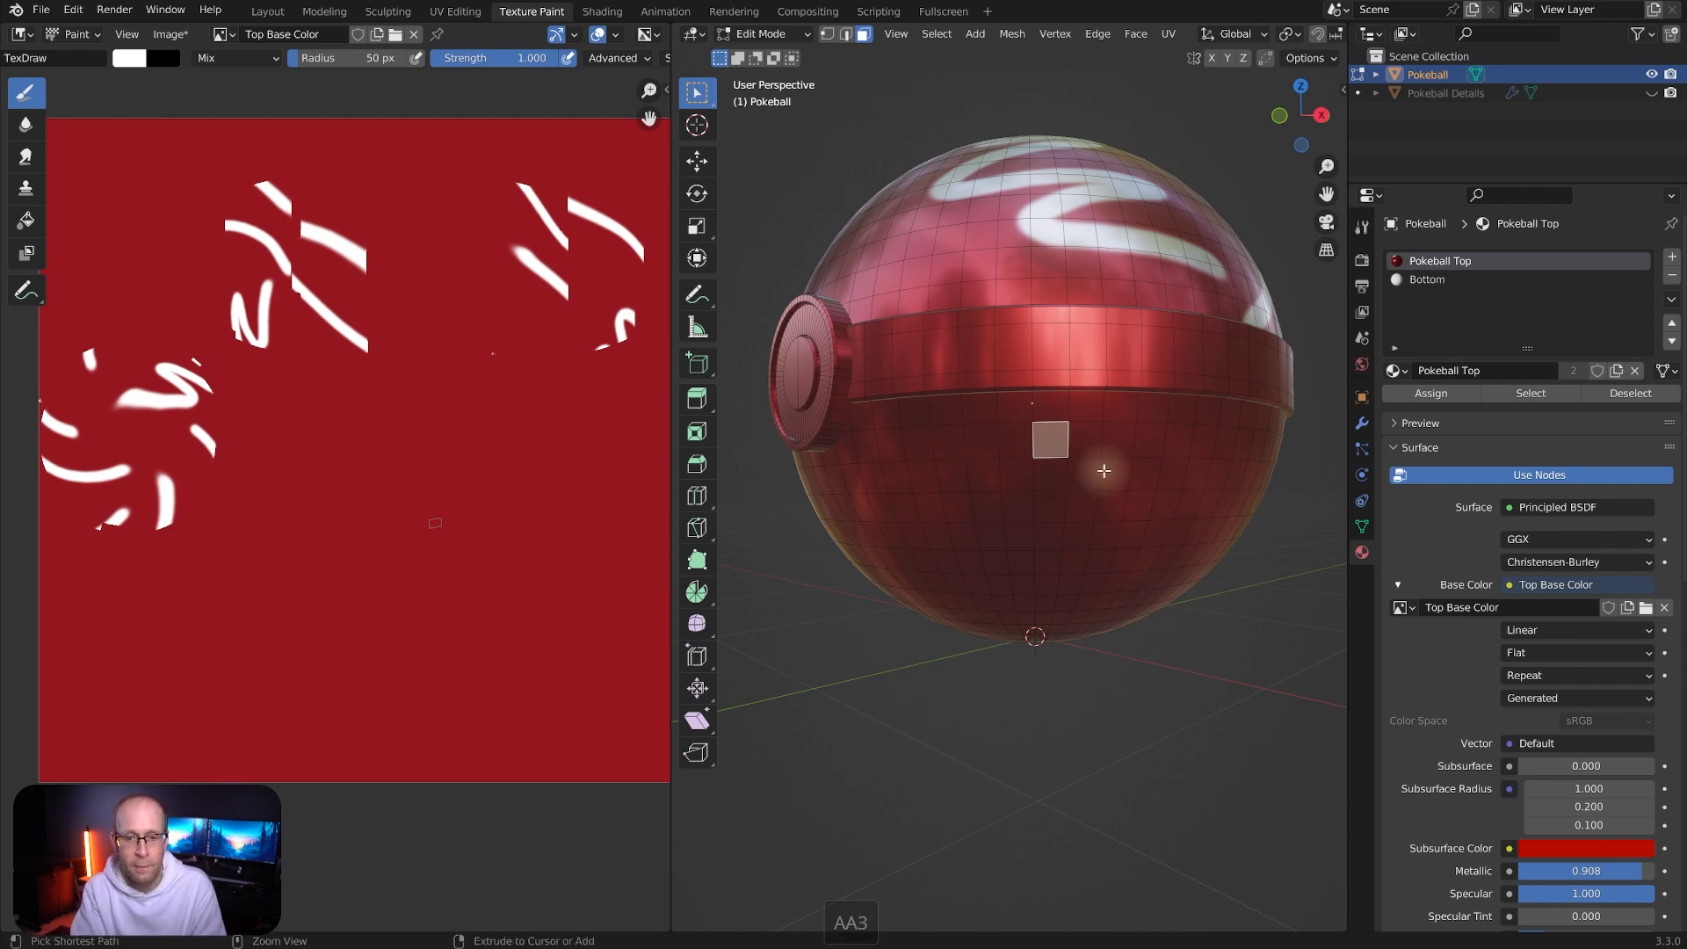
key(ctrl+l)
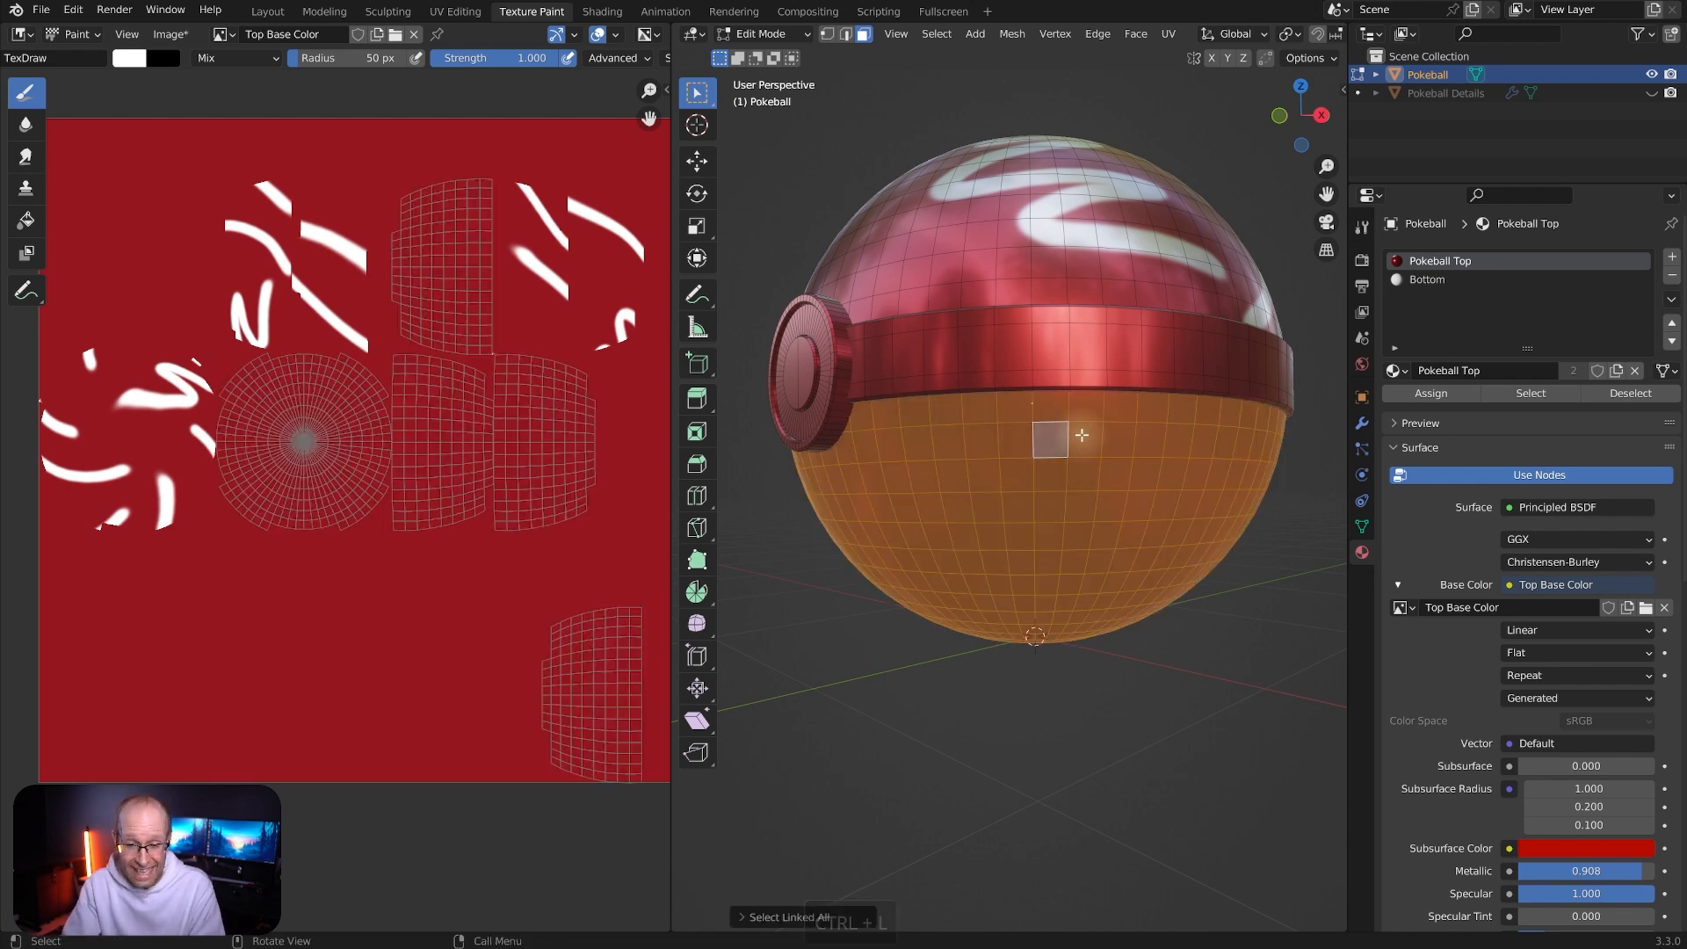
middle_drag(1056, 373, 1057, 343)
click(1429, 279)
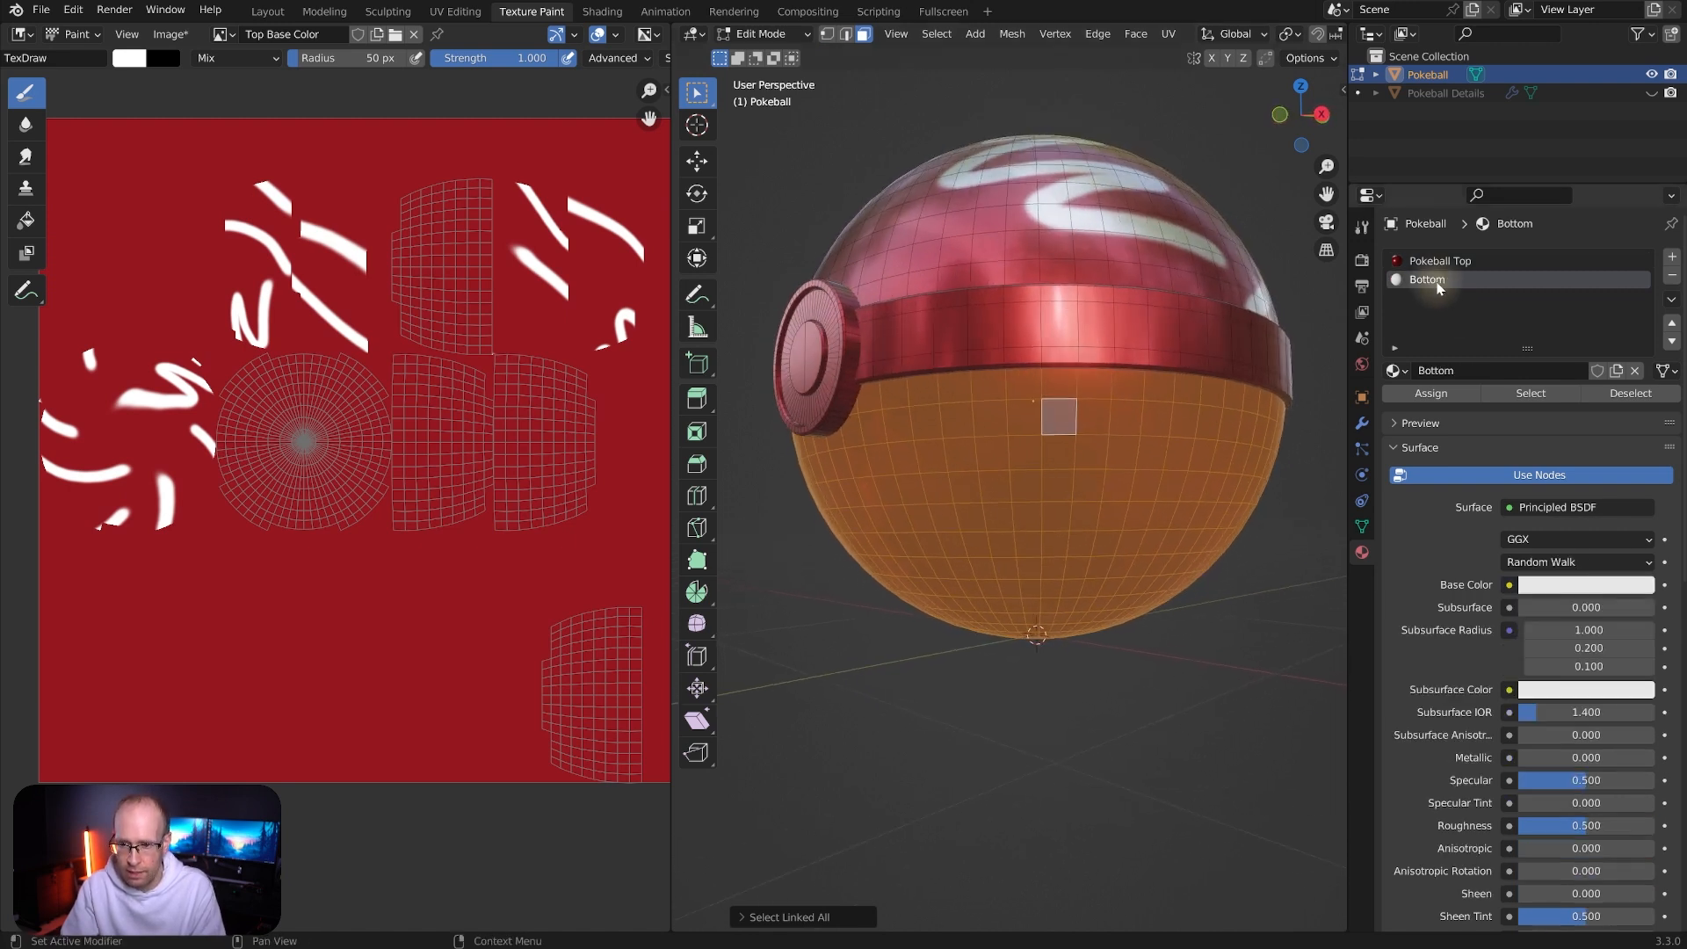
click(1441, 393)
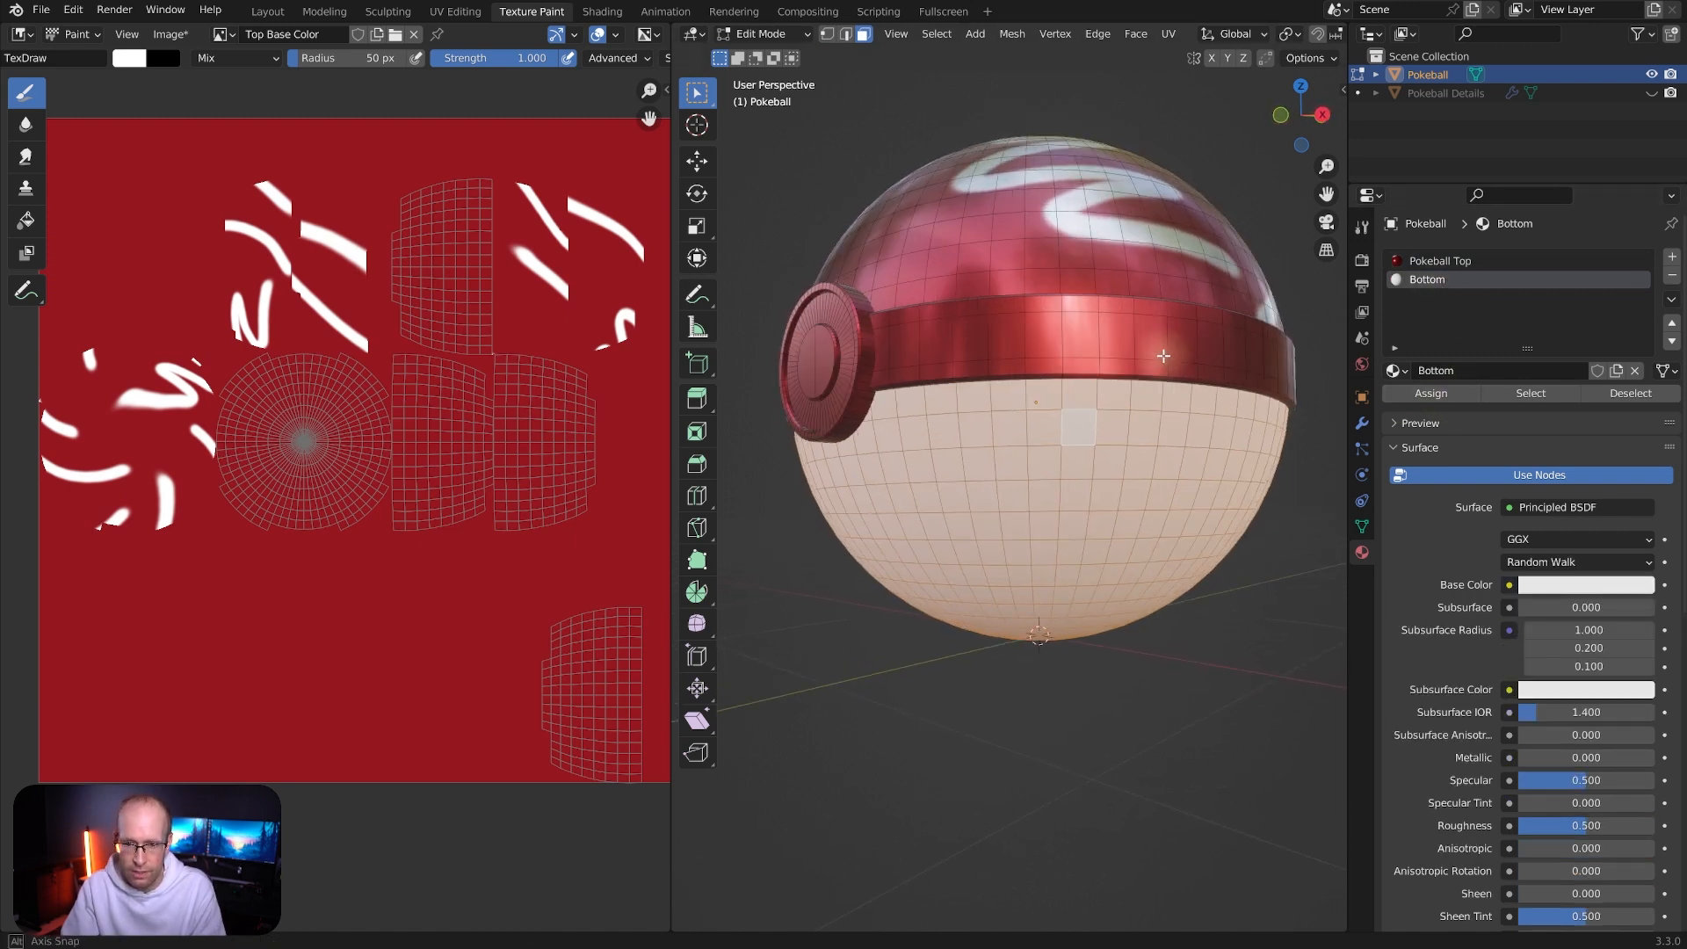
Return the Pokeball to Texture Paint mode and show the Bottom material's texture slots
key(Tab)
middle_drag(1146, 369, 1025, 268)
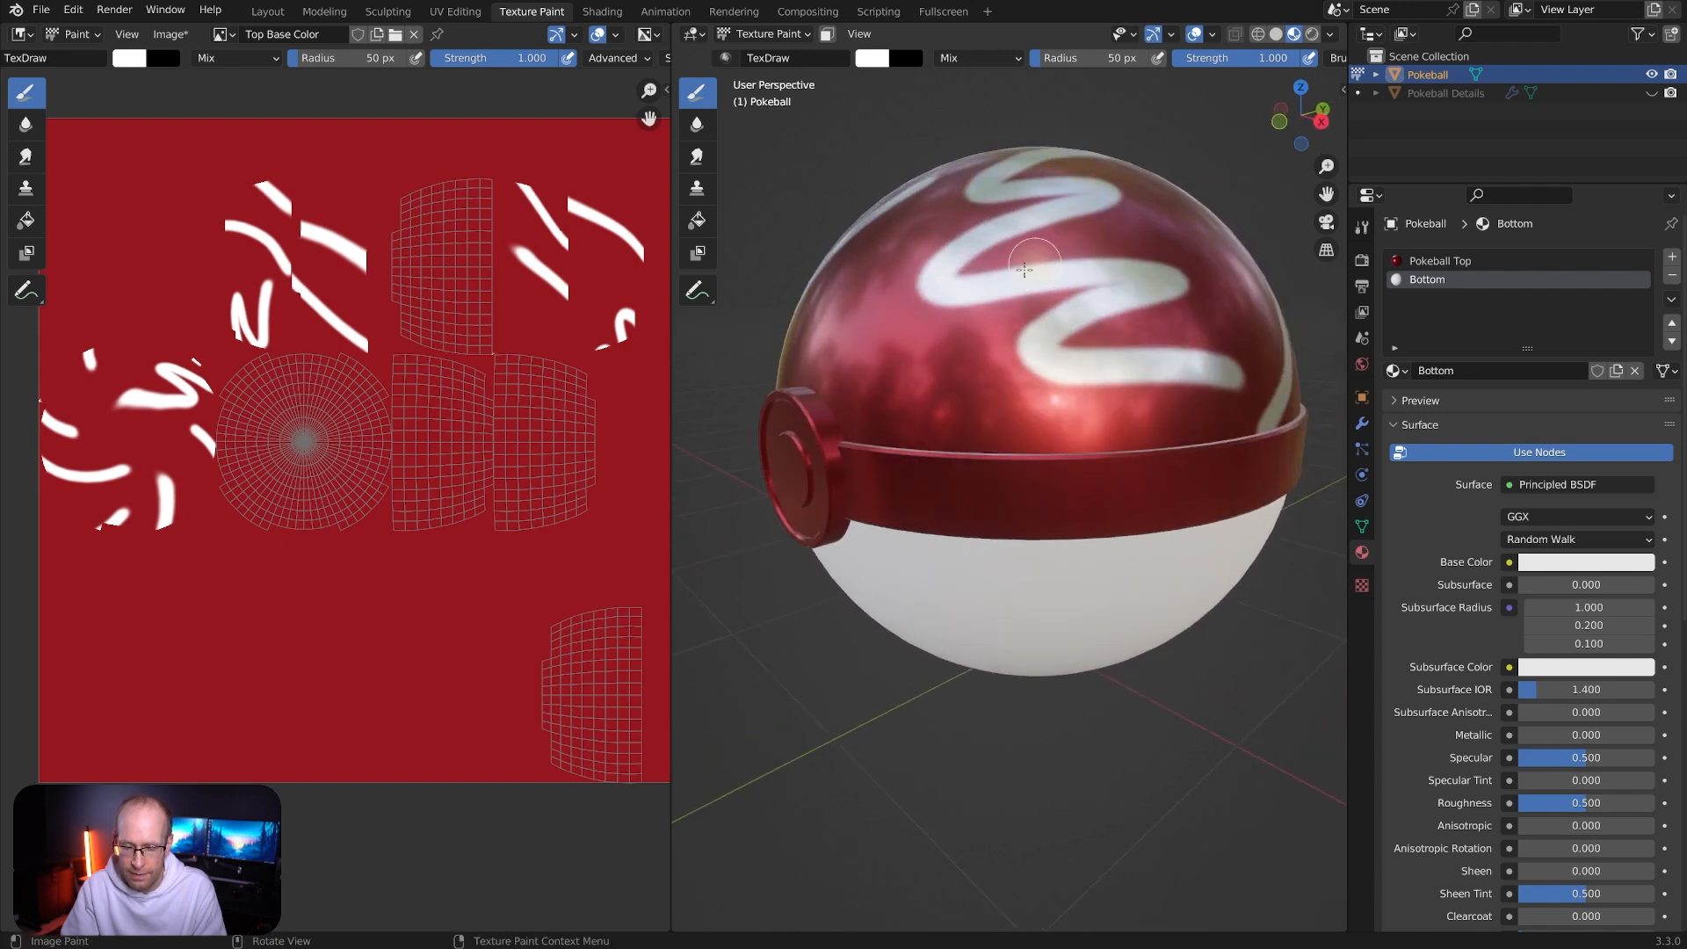
click(1361, 235)
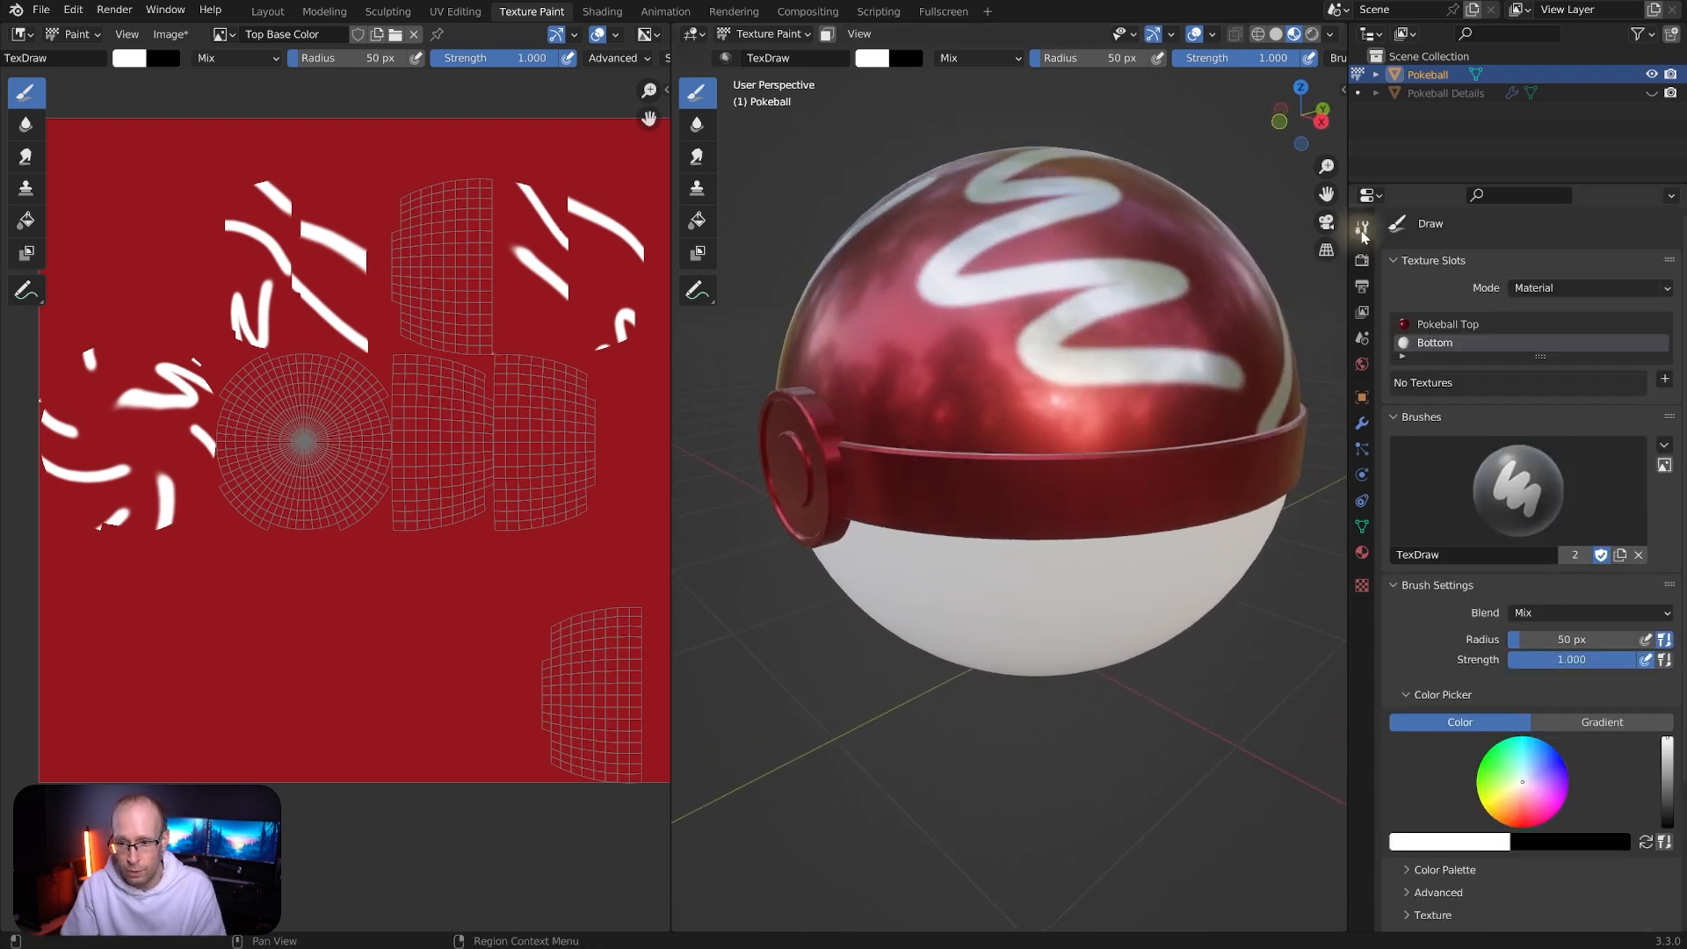
Make the Pokeball Top material active for painting and paint a white test stroke on the ball's upper half
mouse_move(1122, 415)
middle_down()
mouse_move(1134, 360)
mouse_move(1158, 348)
middle_up()
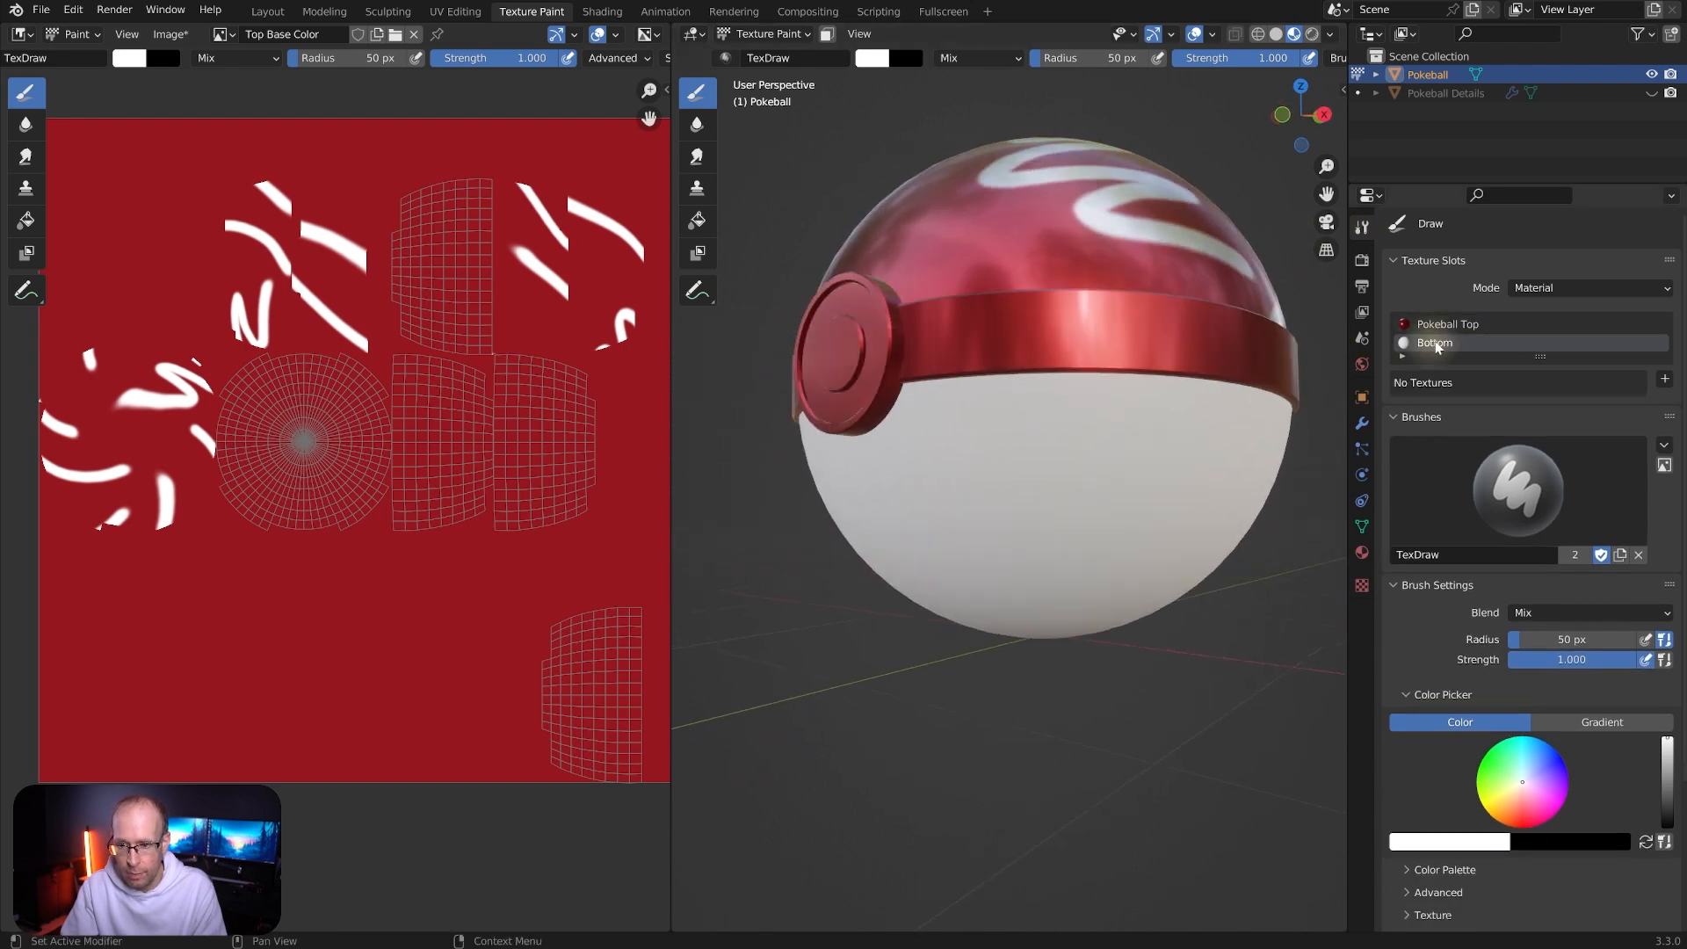
click(1437, 324)
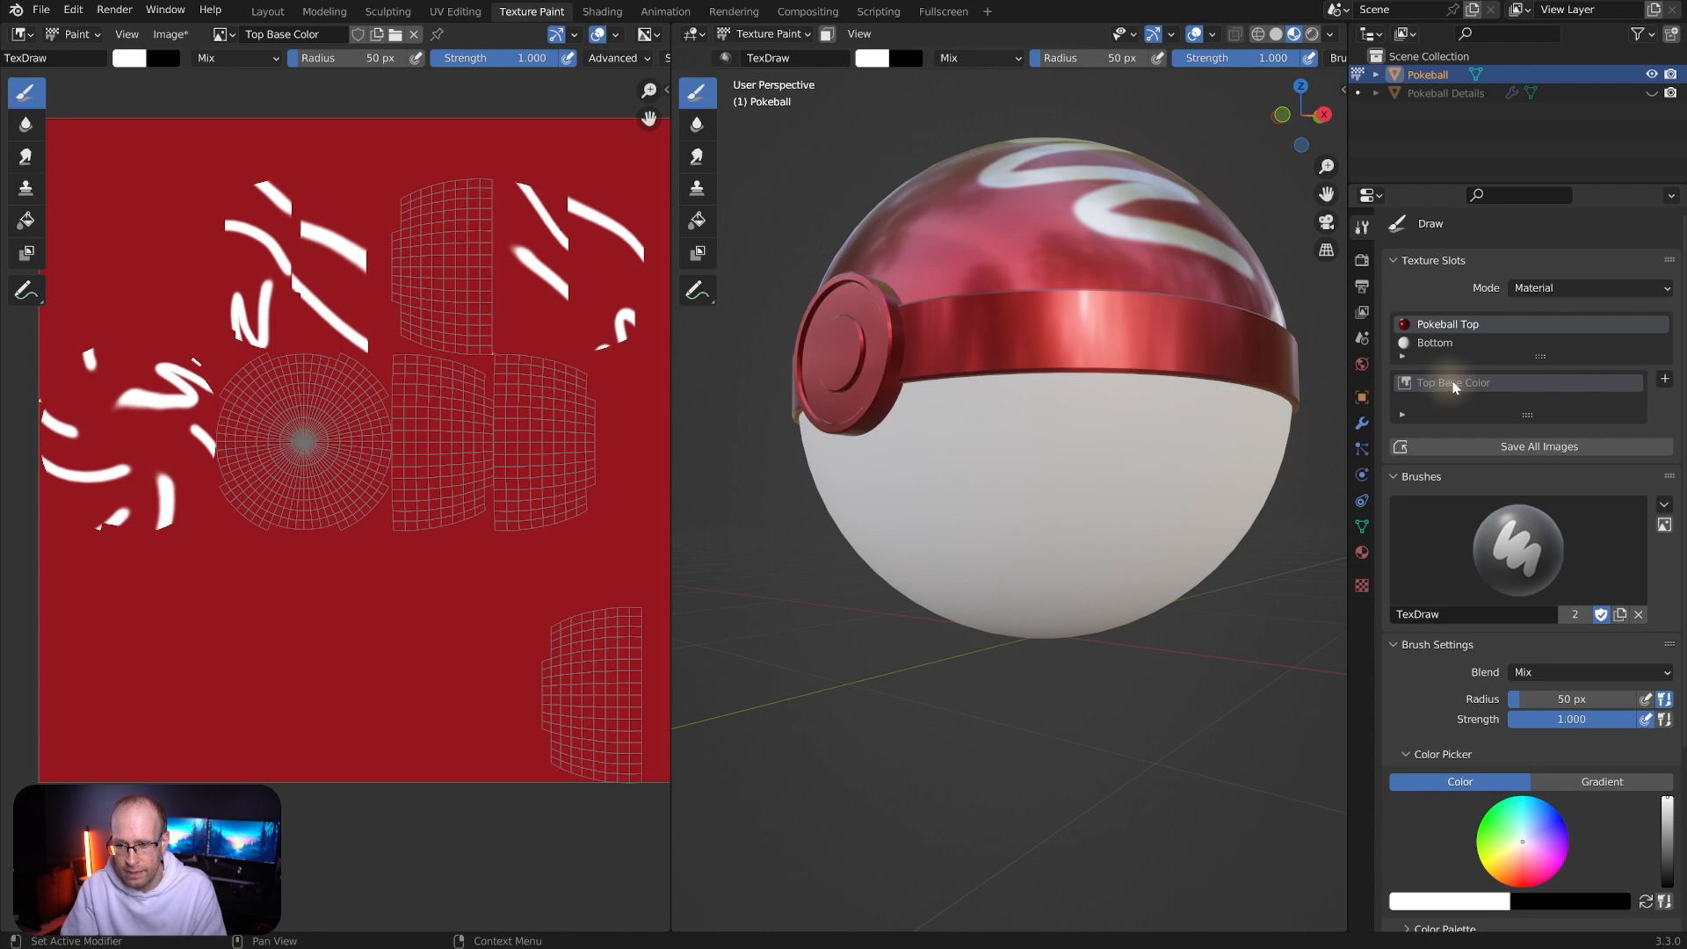
mouse_move(1027, 228)
mouse_down()
mouse_move(972, 225)
mouse_move(1029, 254)
mouse_up()
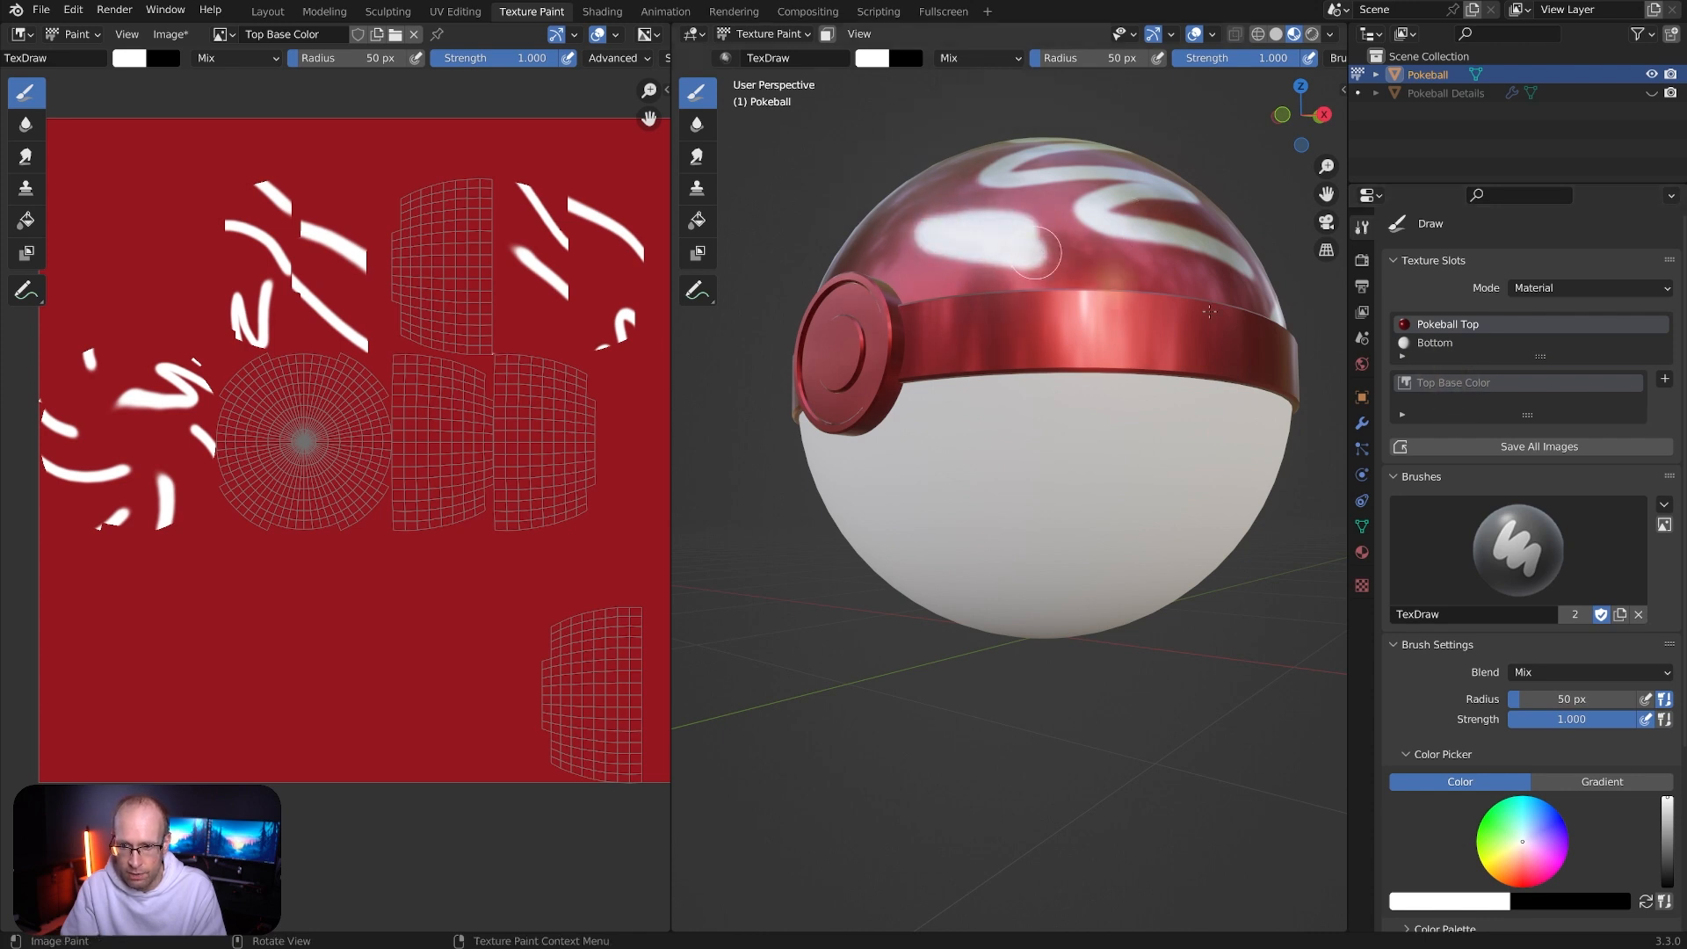
Make the Bottom material active for painting and undo the last stray stroke on the Top Base Color texture
click(1418, 344)
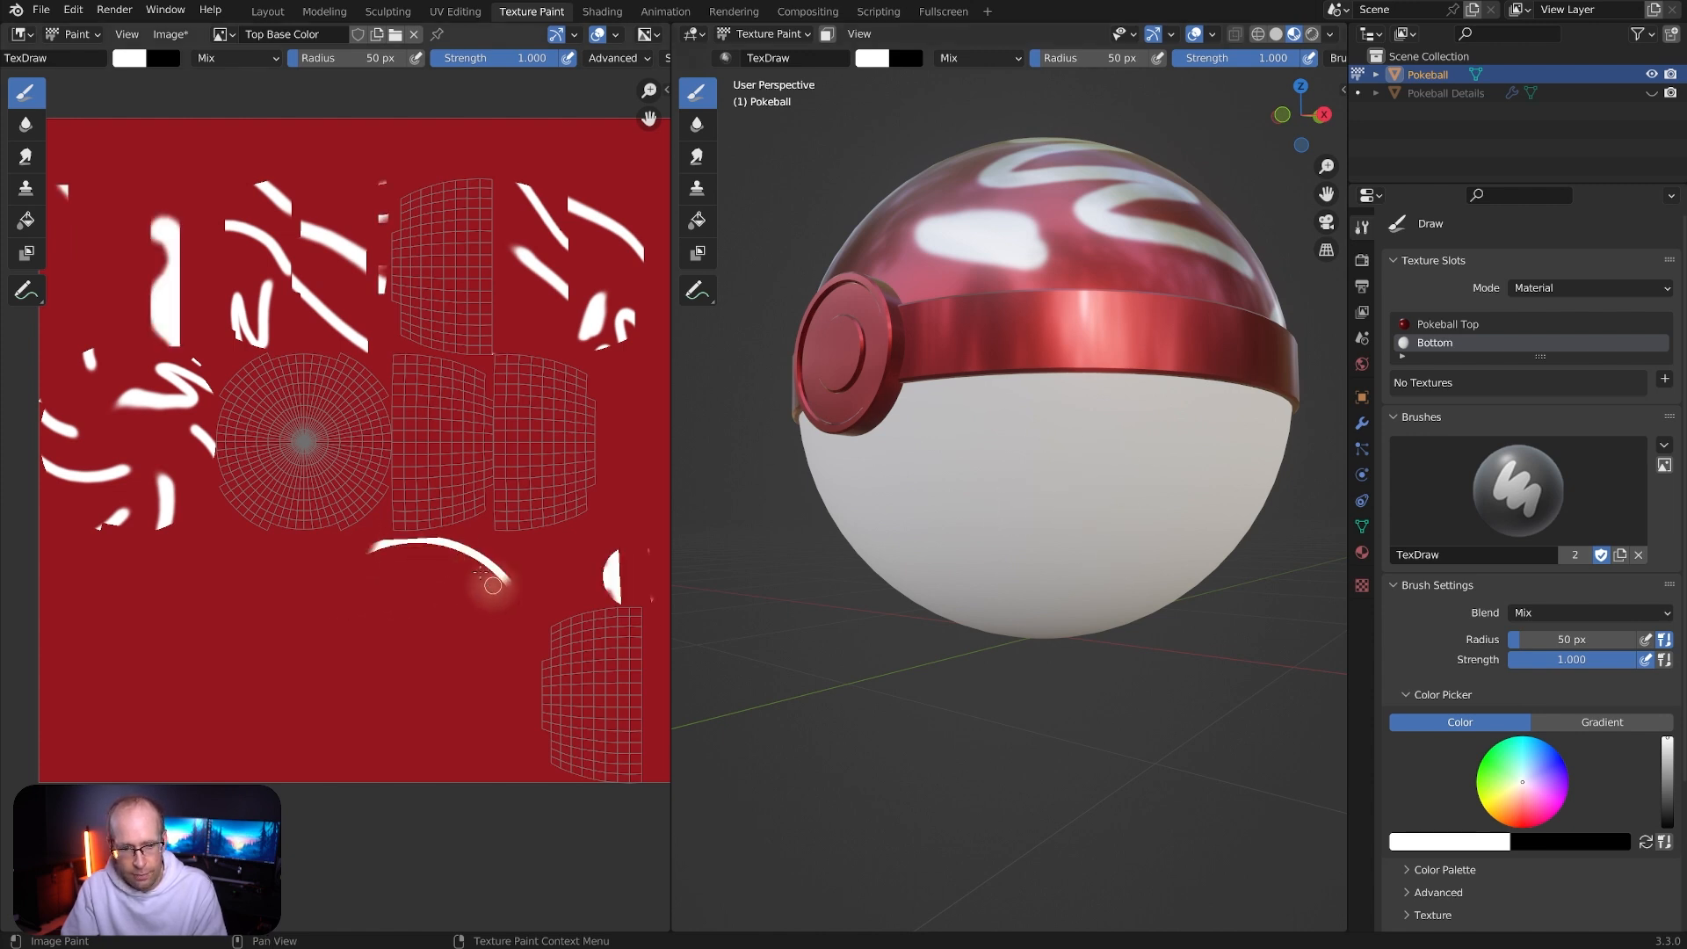
middle_drag(1058, 330, 1070, 353)
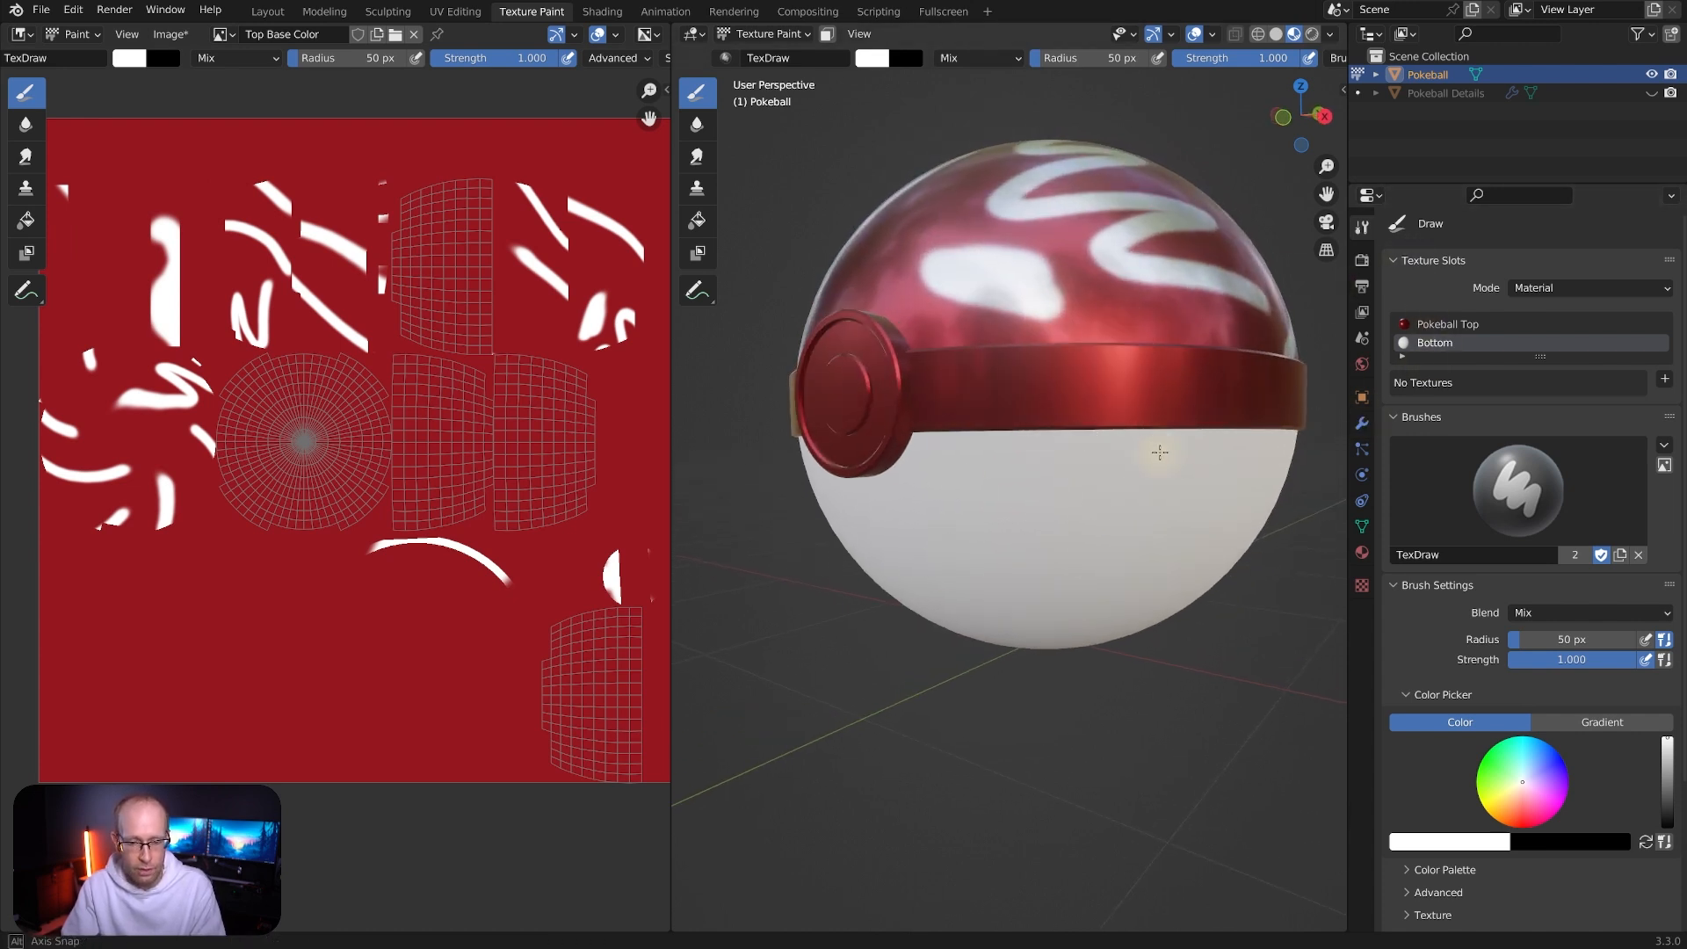
middle_drag(1160, 453, 1140, 443)
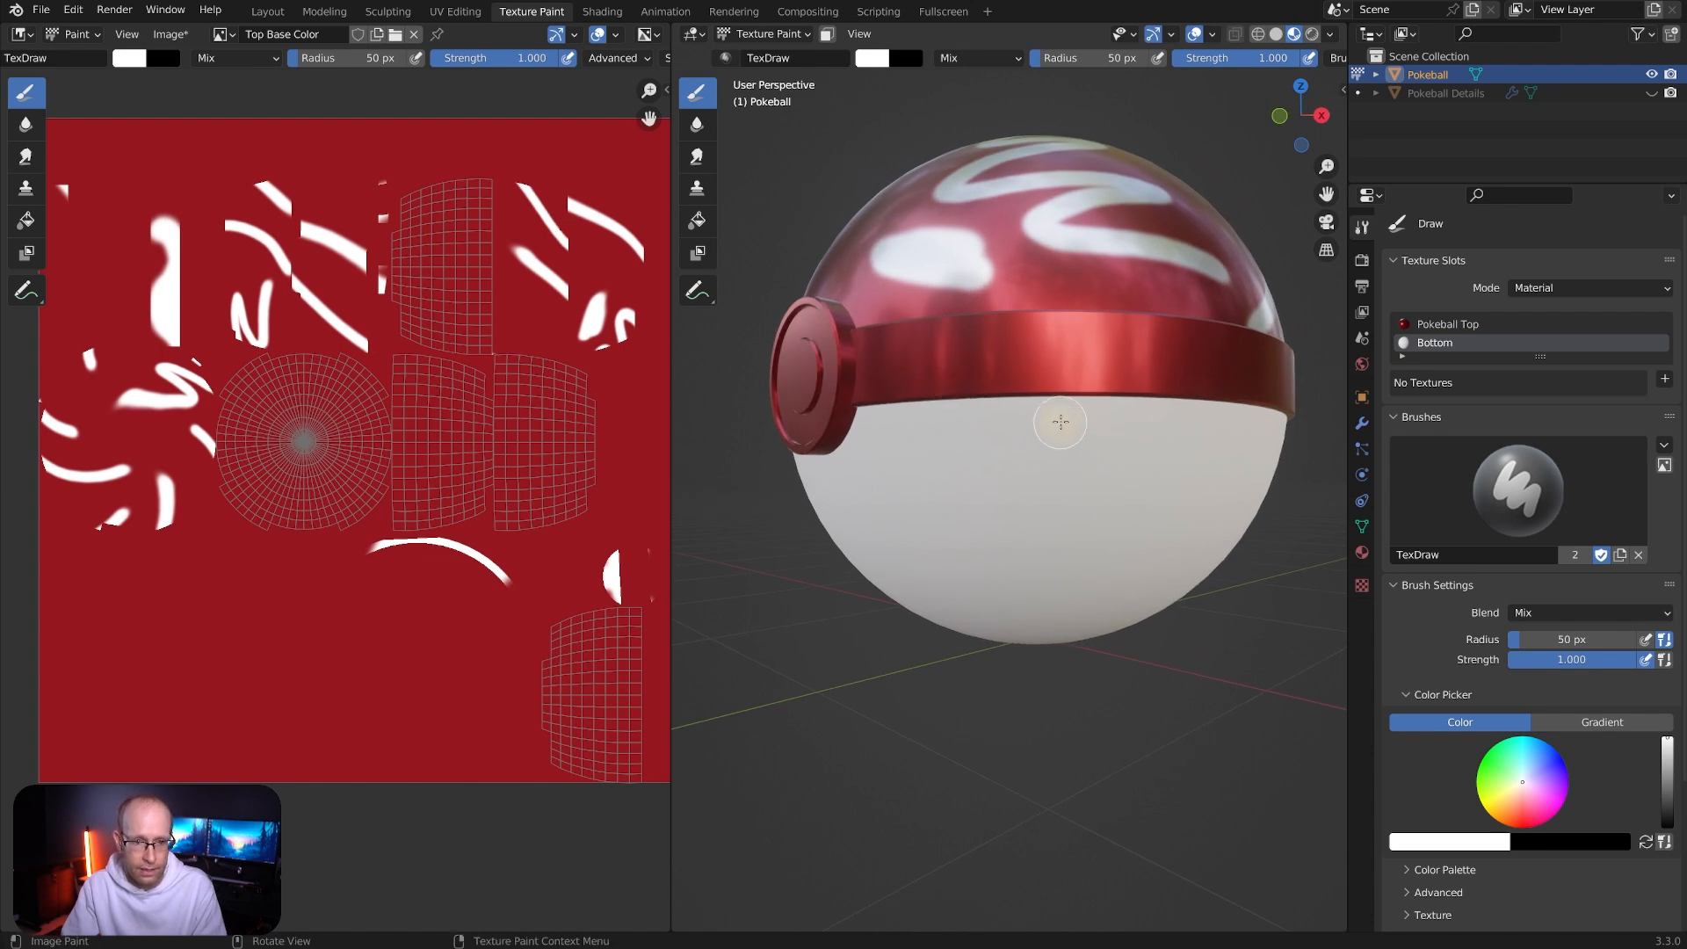
middle_drag(1065, 416, 1182, 349)
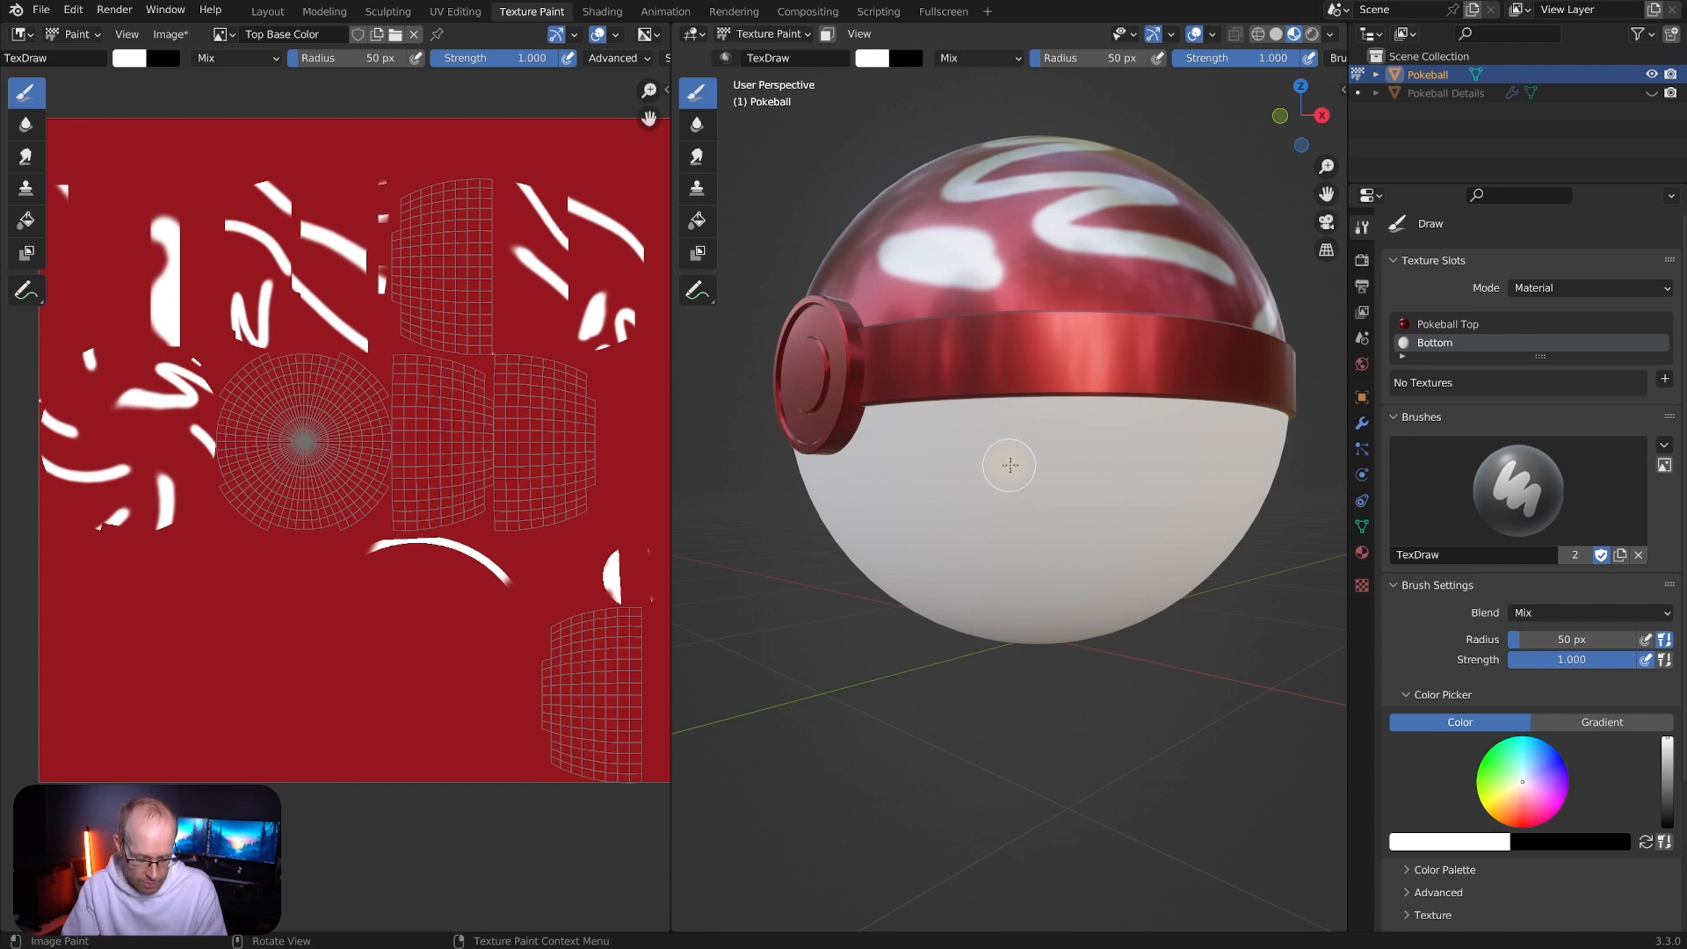
key(ctrl+z)
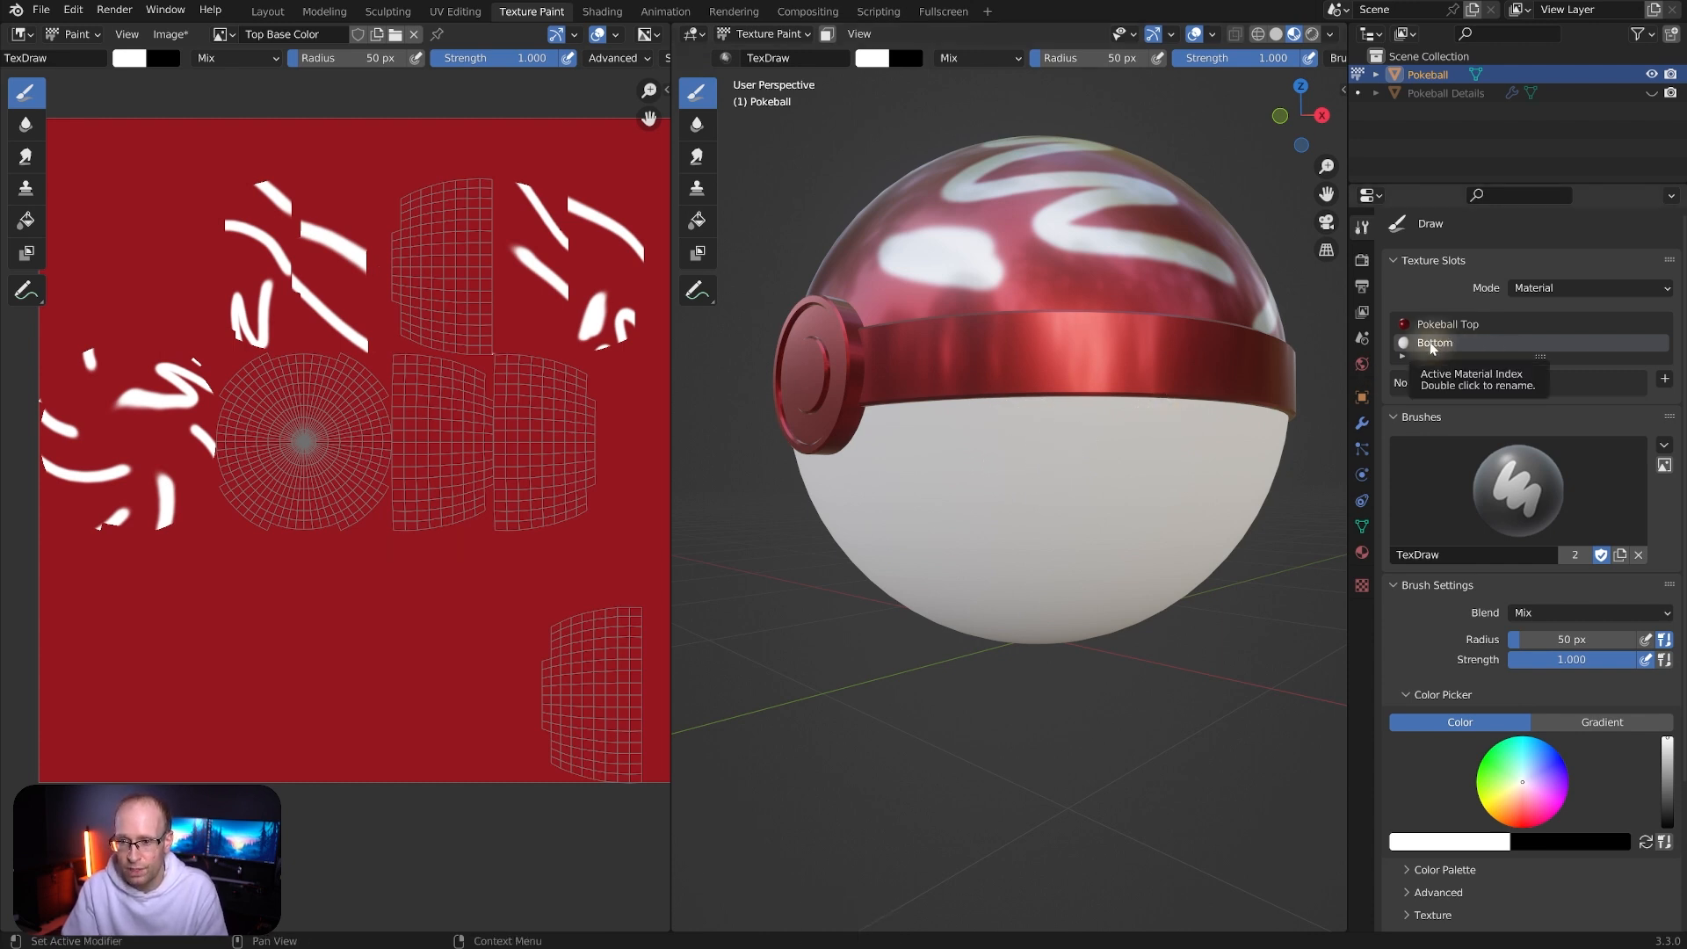
Add a blank 4000 x 4000 px Base Color paint slot named Bottom Base Color with a darker grey fill to the Bottom material
click(1664, 379)
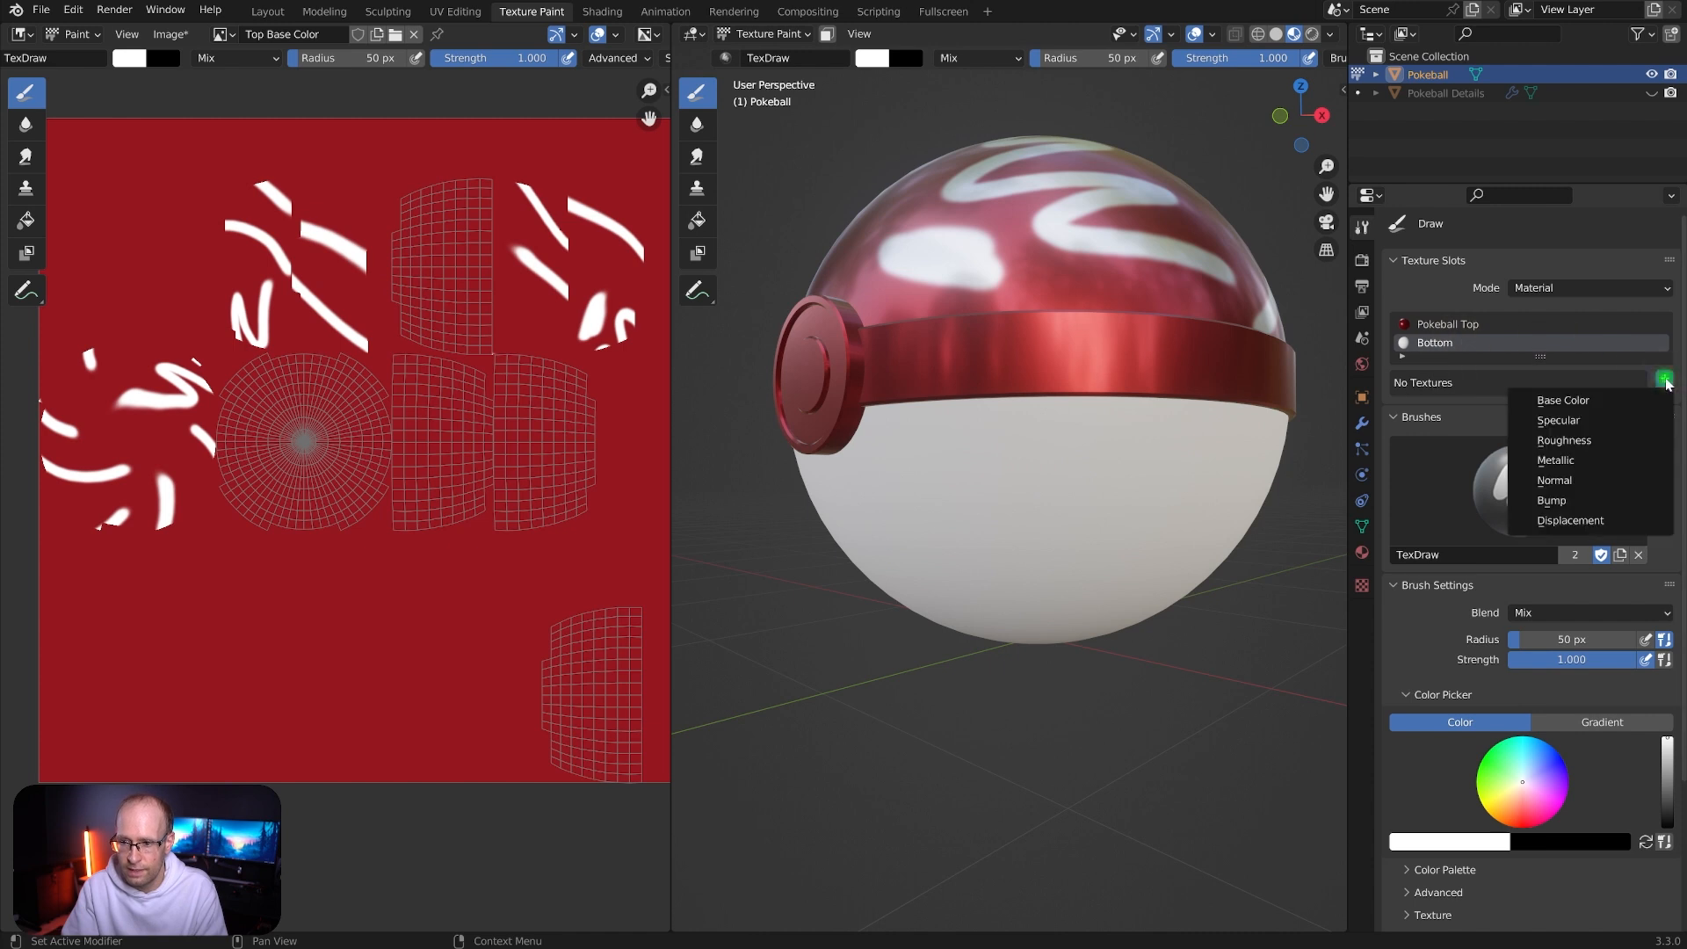
click(1598, 402)
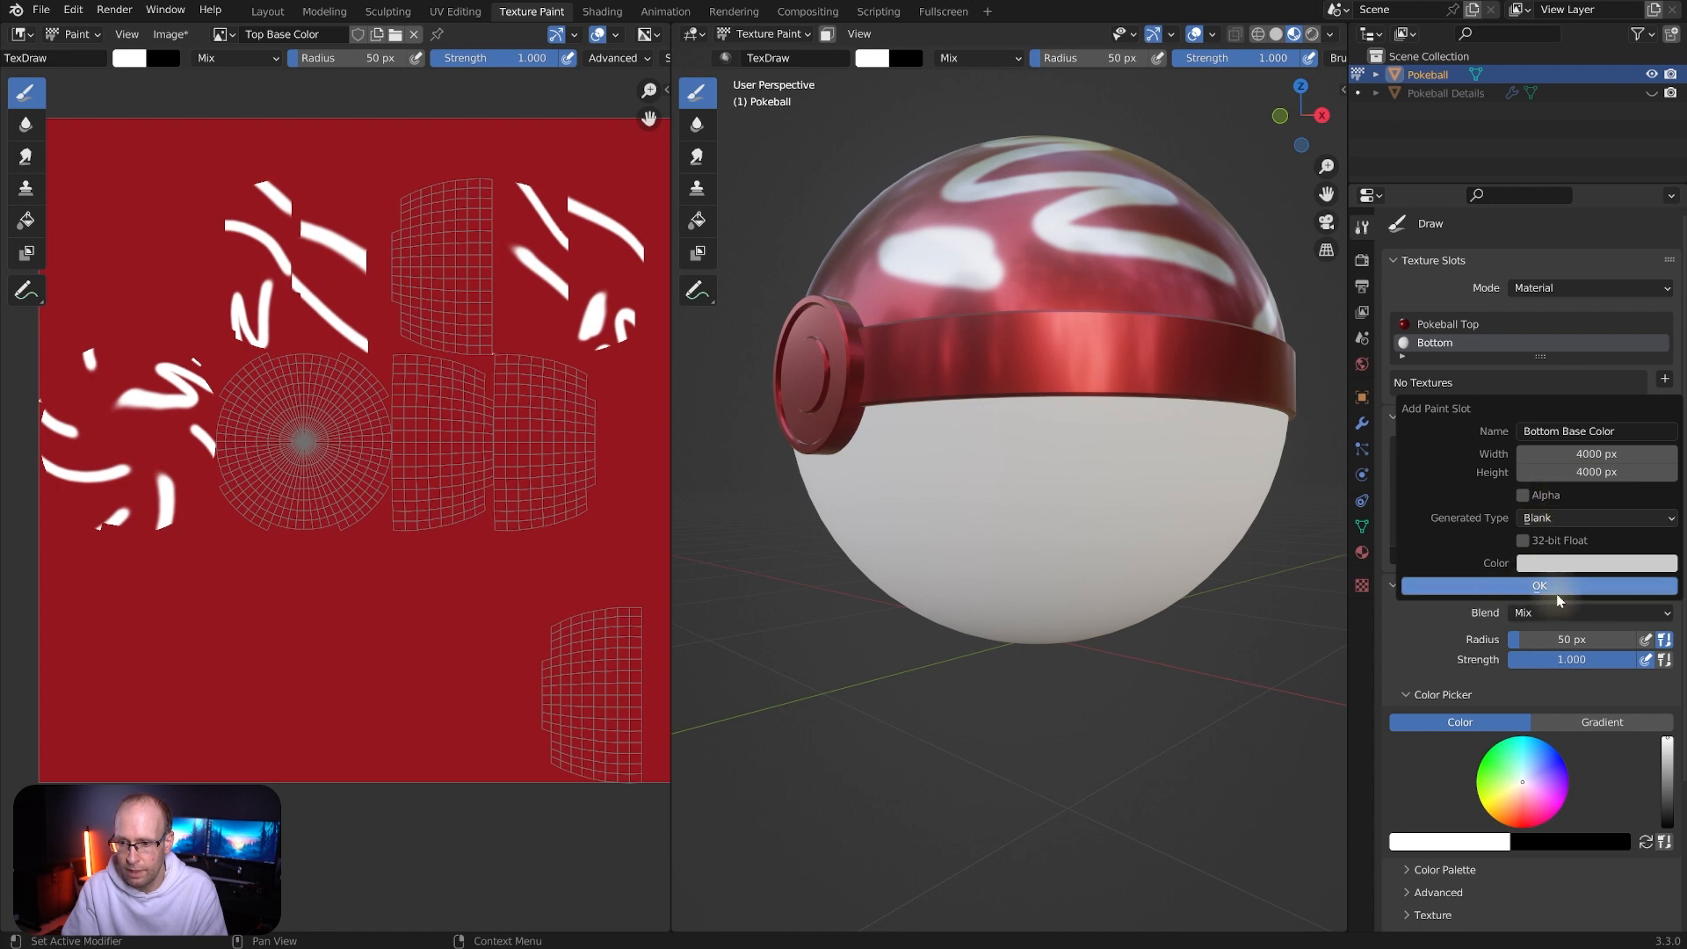
click(1573, 562)
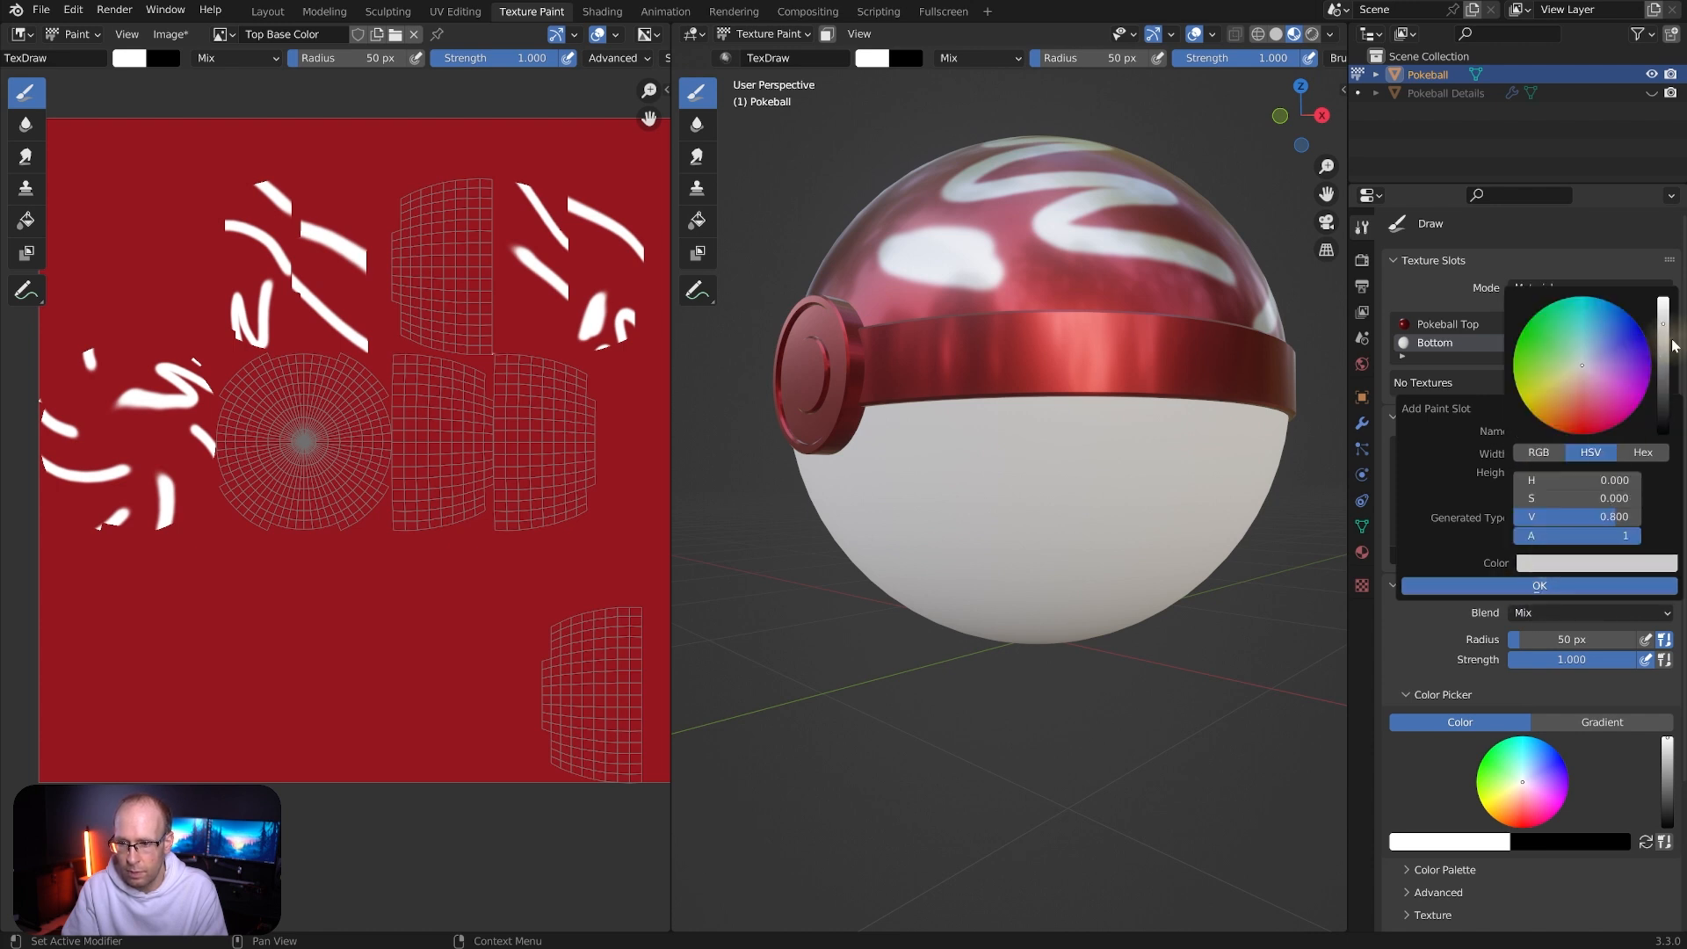
drag(1664, 344, 1663, 348)
click(1547, 585)
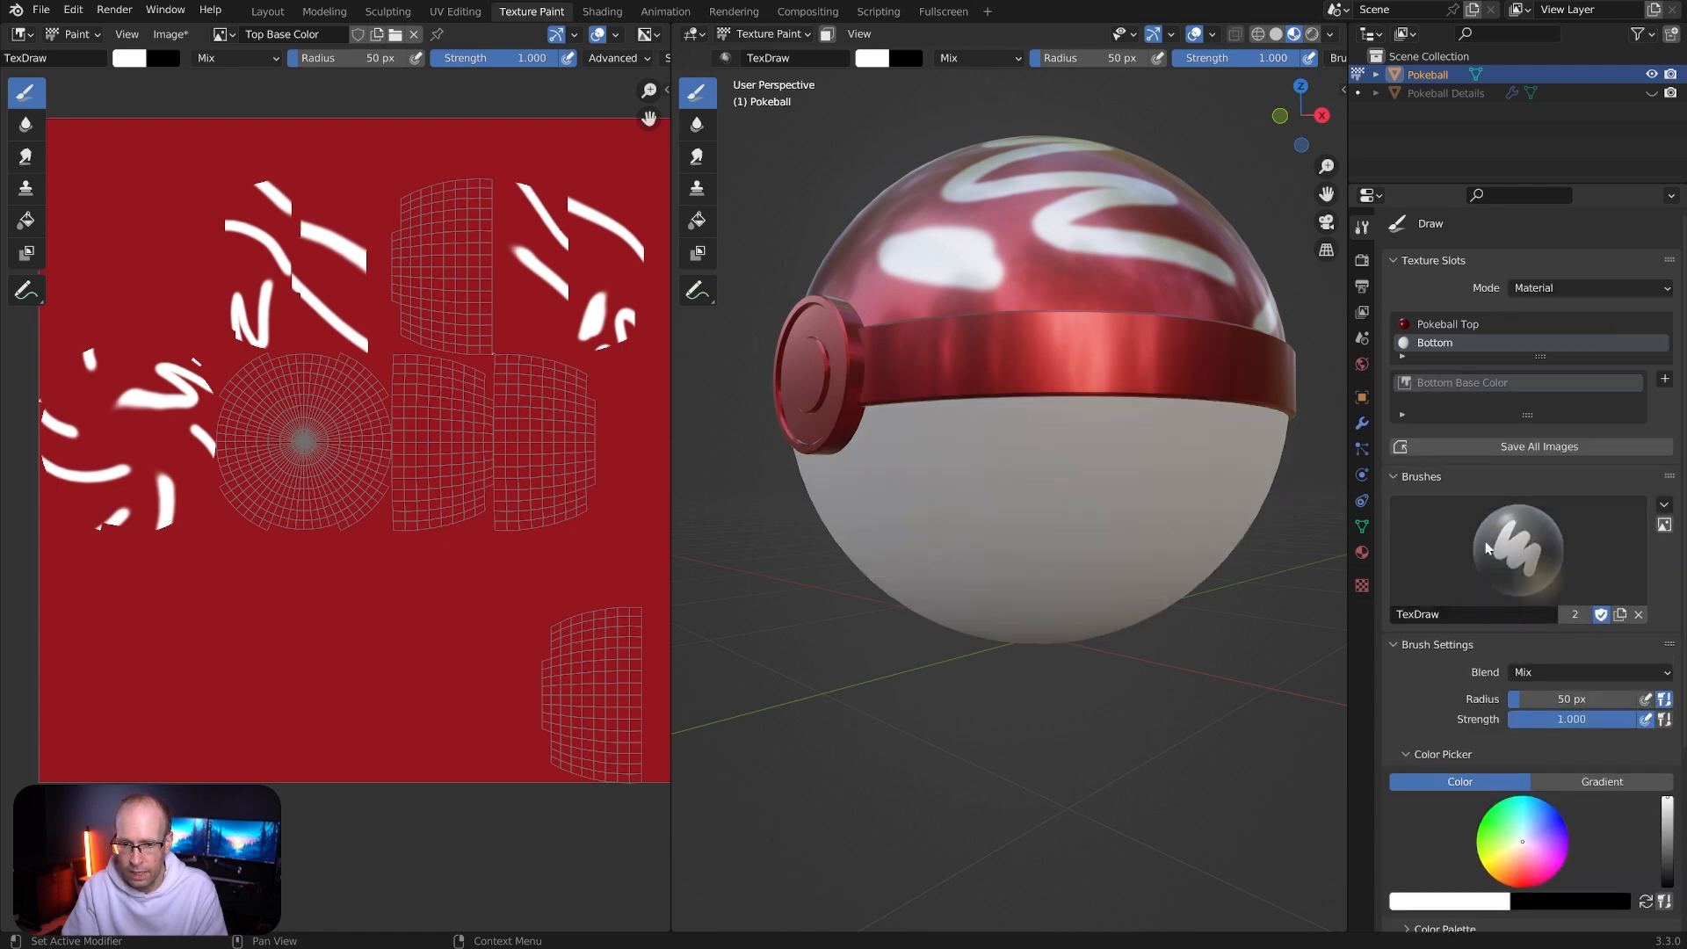
Paint two winding white test strokes on the Pokeball's lower half
mouse_move(1040, 399)
middle_down()
mouse_move(1067, 362)
mouse_move(1044, 379)
middle_up()
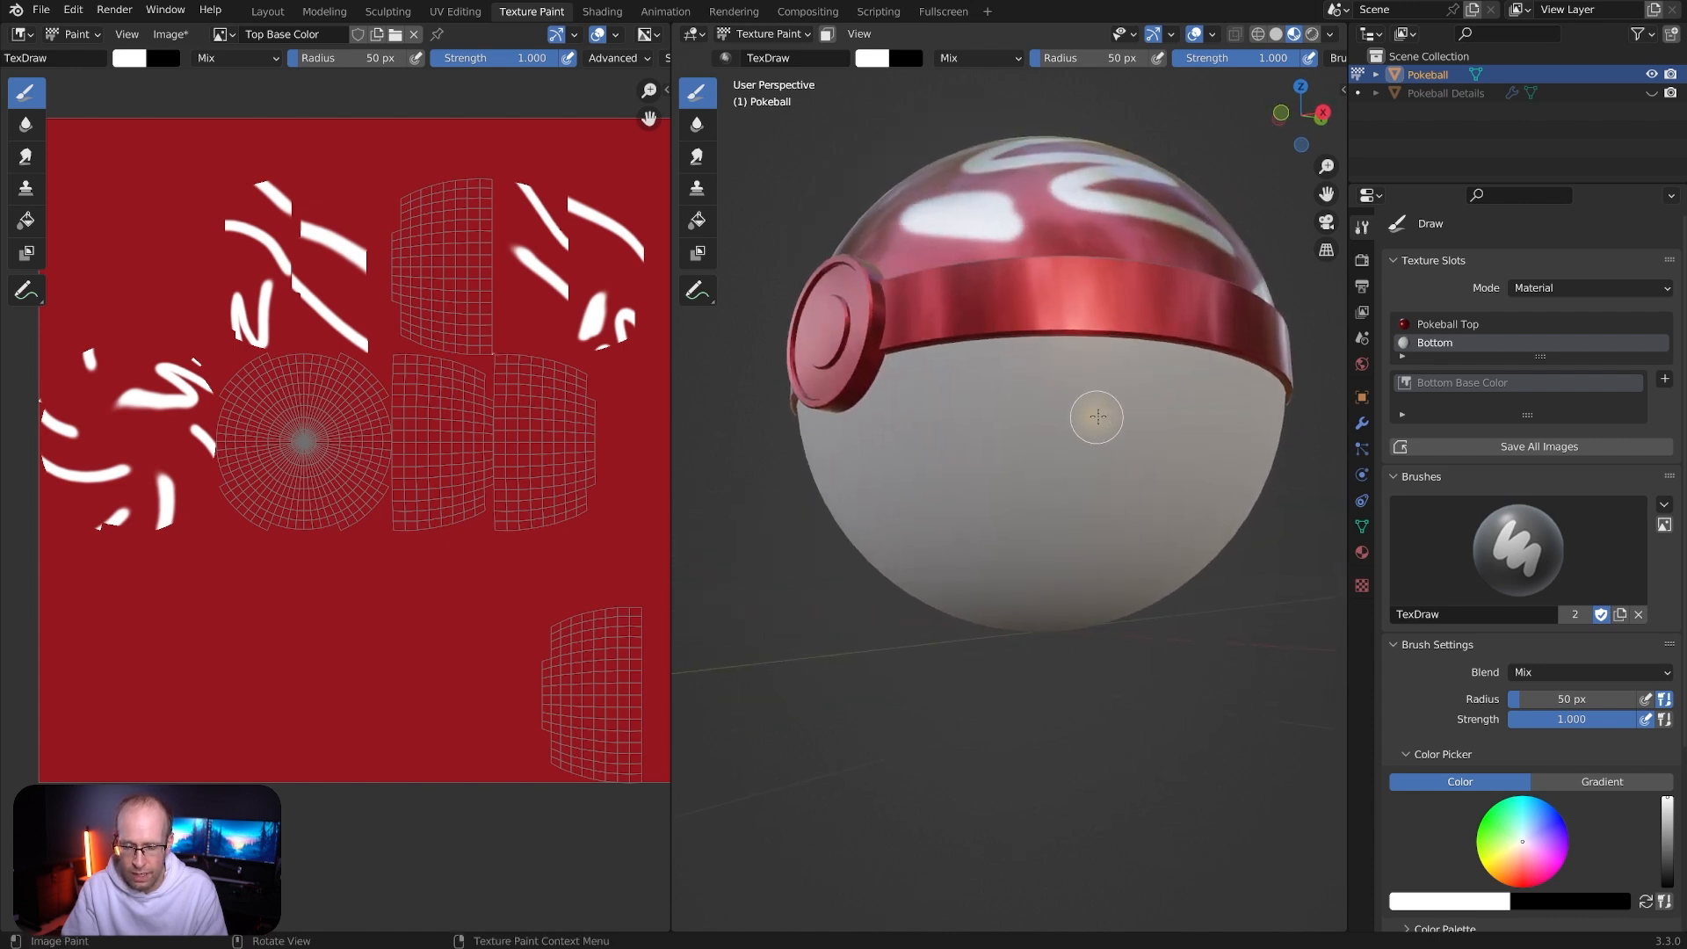
mouse_move(1221, 384)
mouse_down()
mouse_move(1134, 393)
mouse_move(931, 554)
mouse_move(984, 549)
mouse_up()
middle_drag(1143, 479, 1134, 487)
mouse_move(1158, 514)
mouse_down()
mouse_move(1237, 459)
mouse_move(1150, 547)
mouse_up()
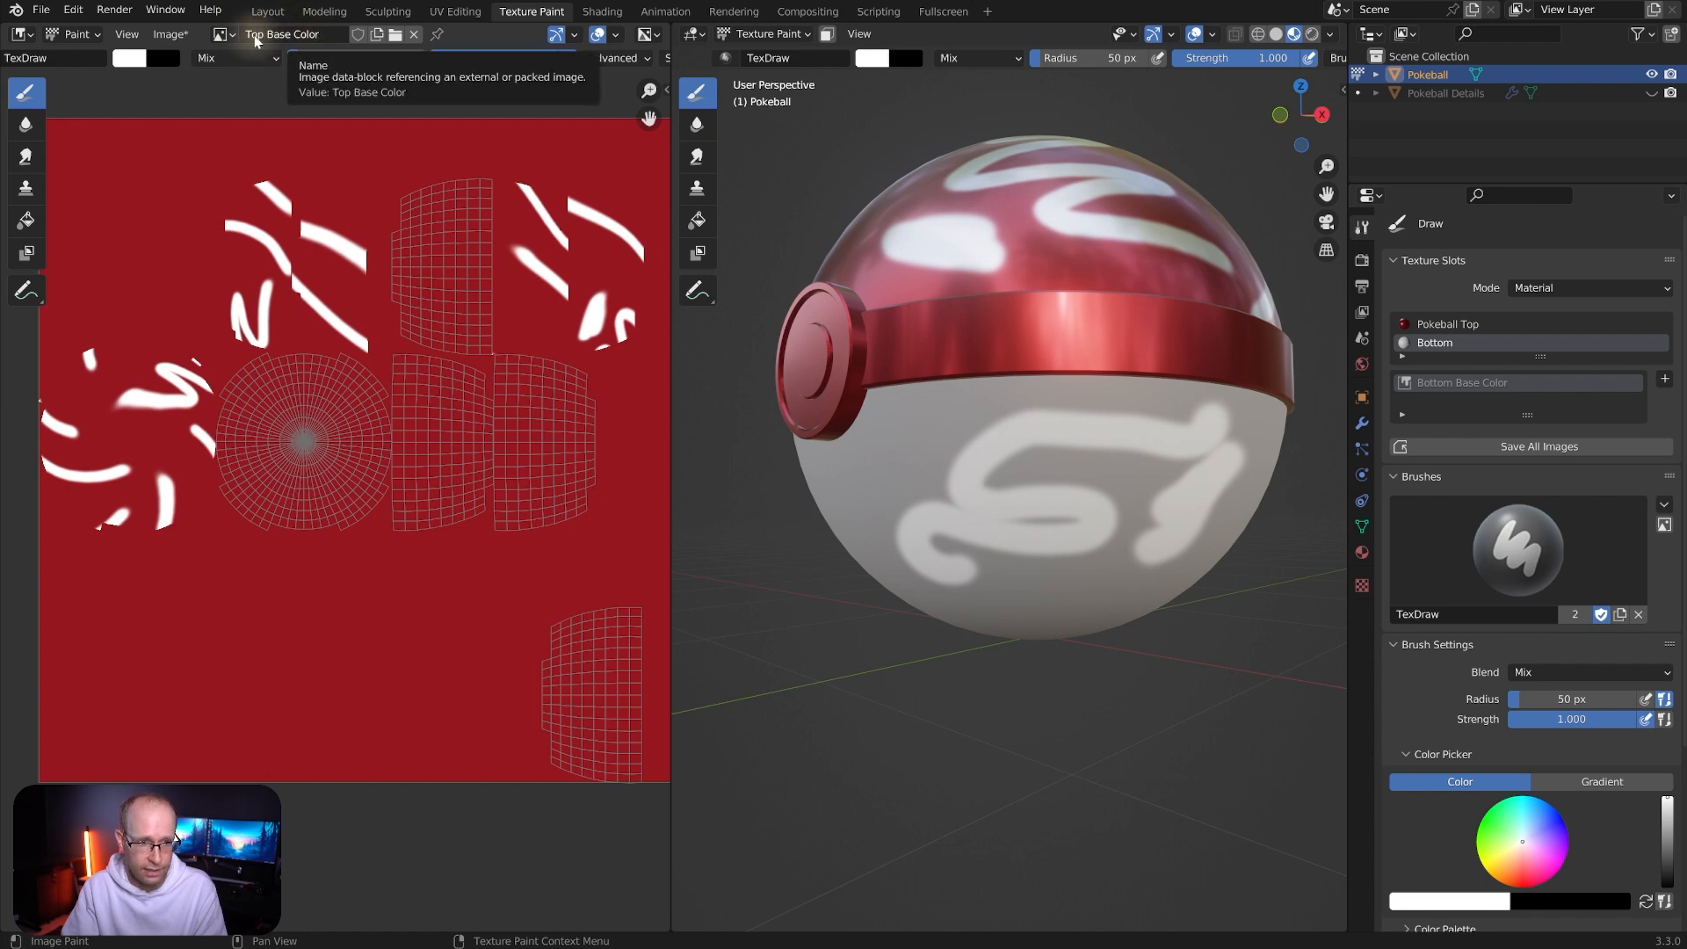
Display the Bottom Base Color image in the Image Editor to see the strokes on the lower half's texture
click(230, 35)
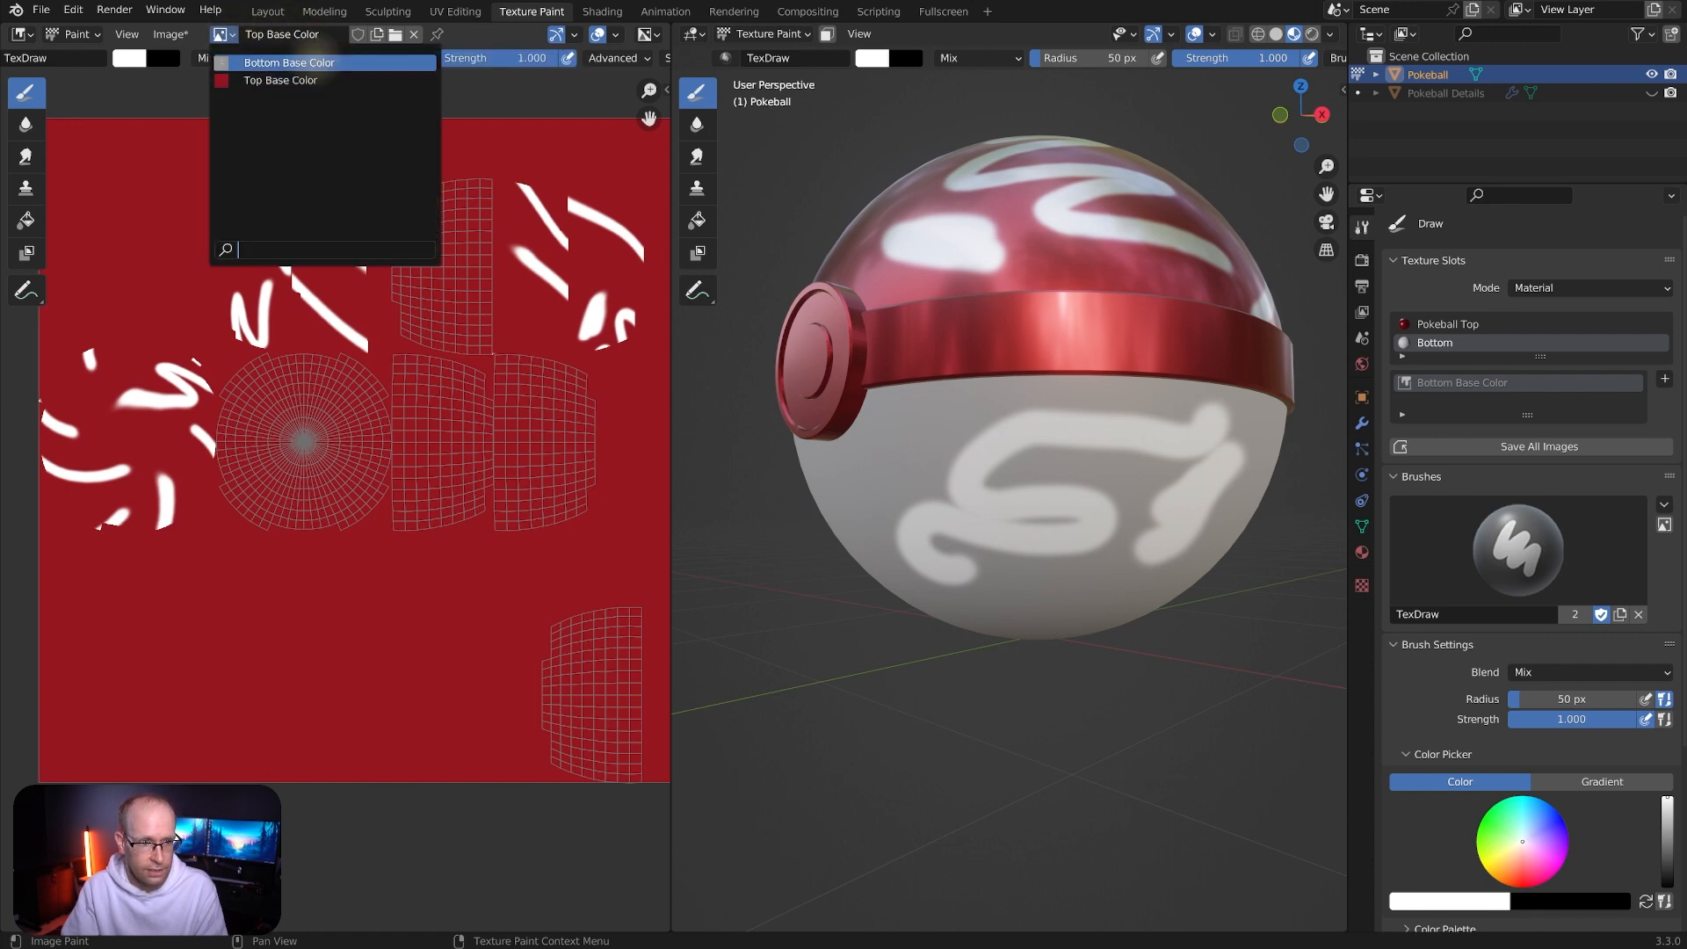
click(272, 64)
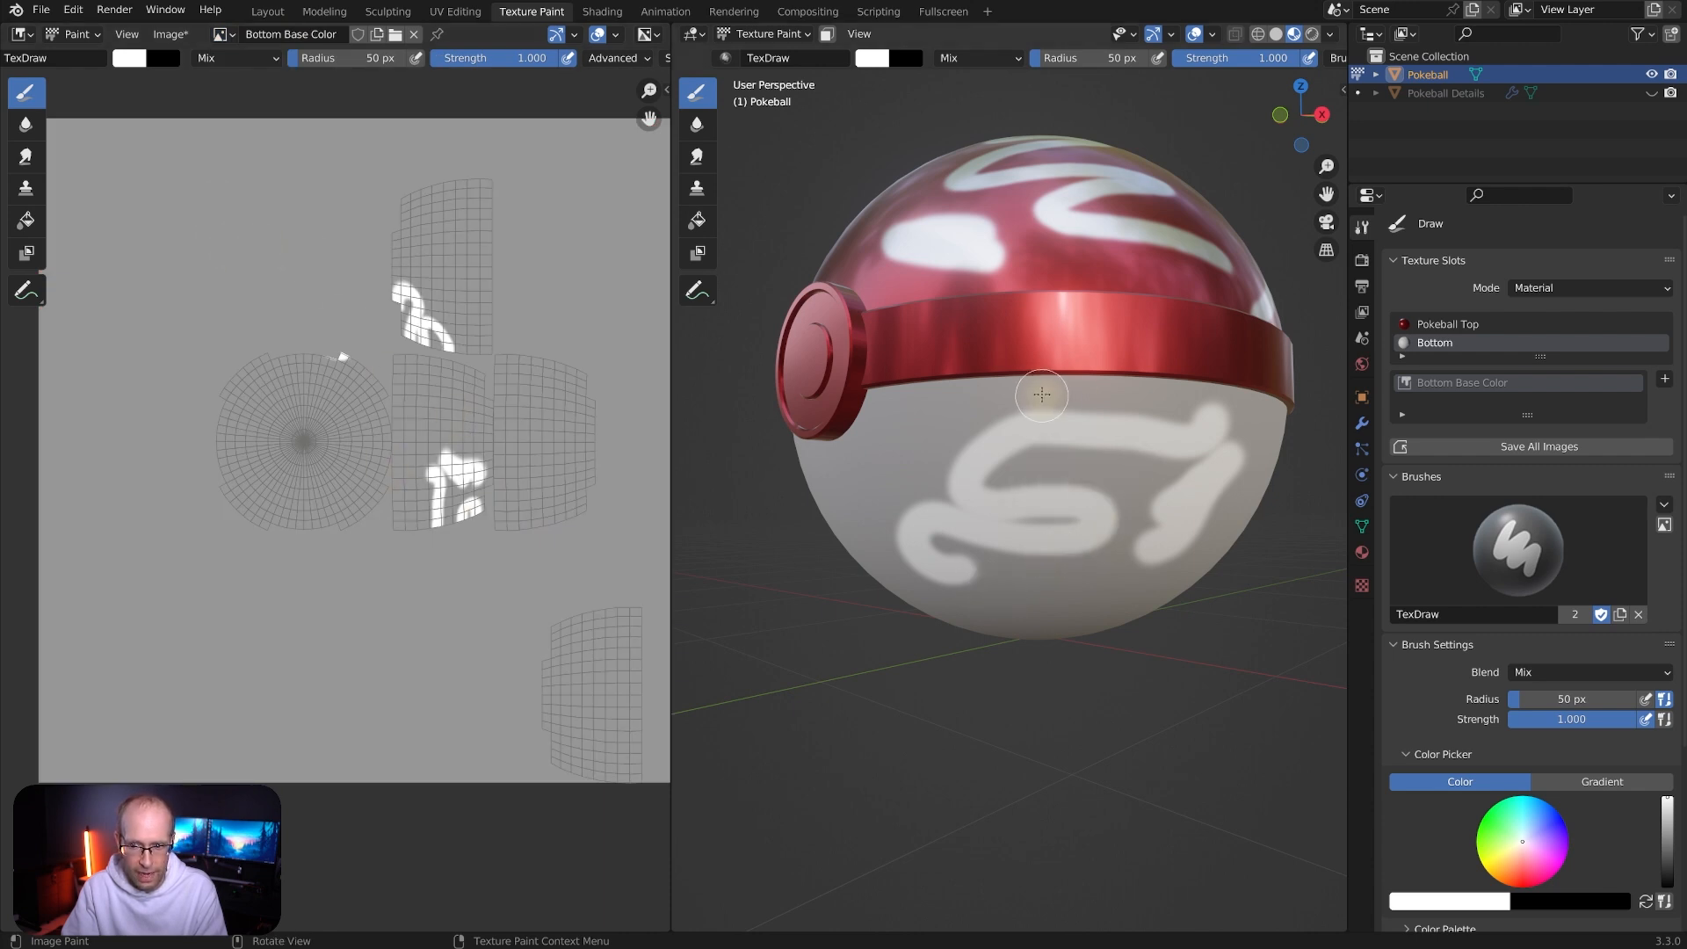
middle_drag(1043, 397, 1033, 422)
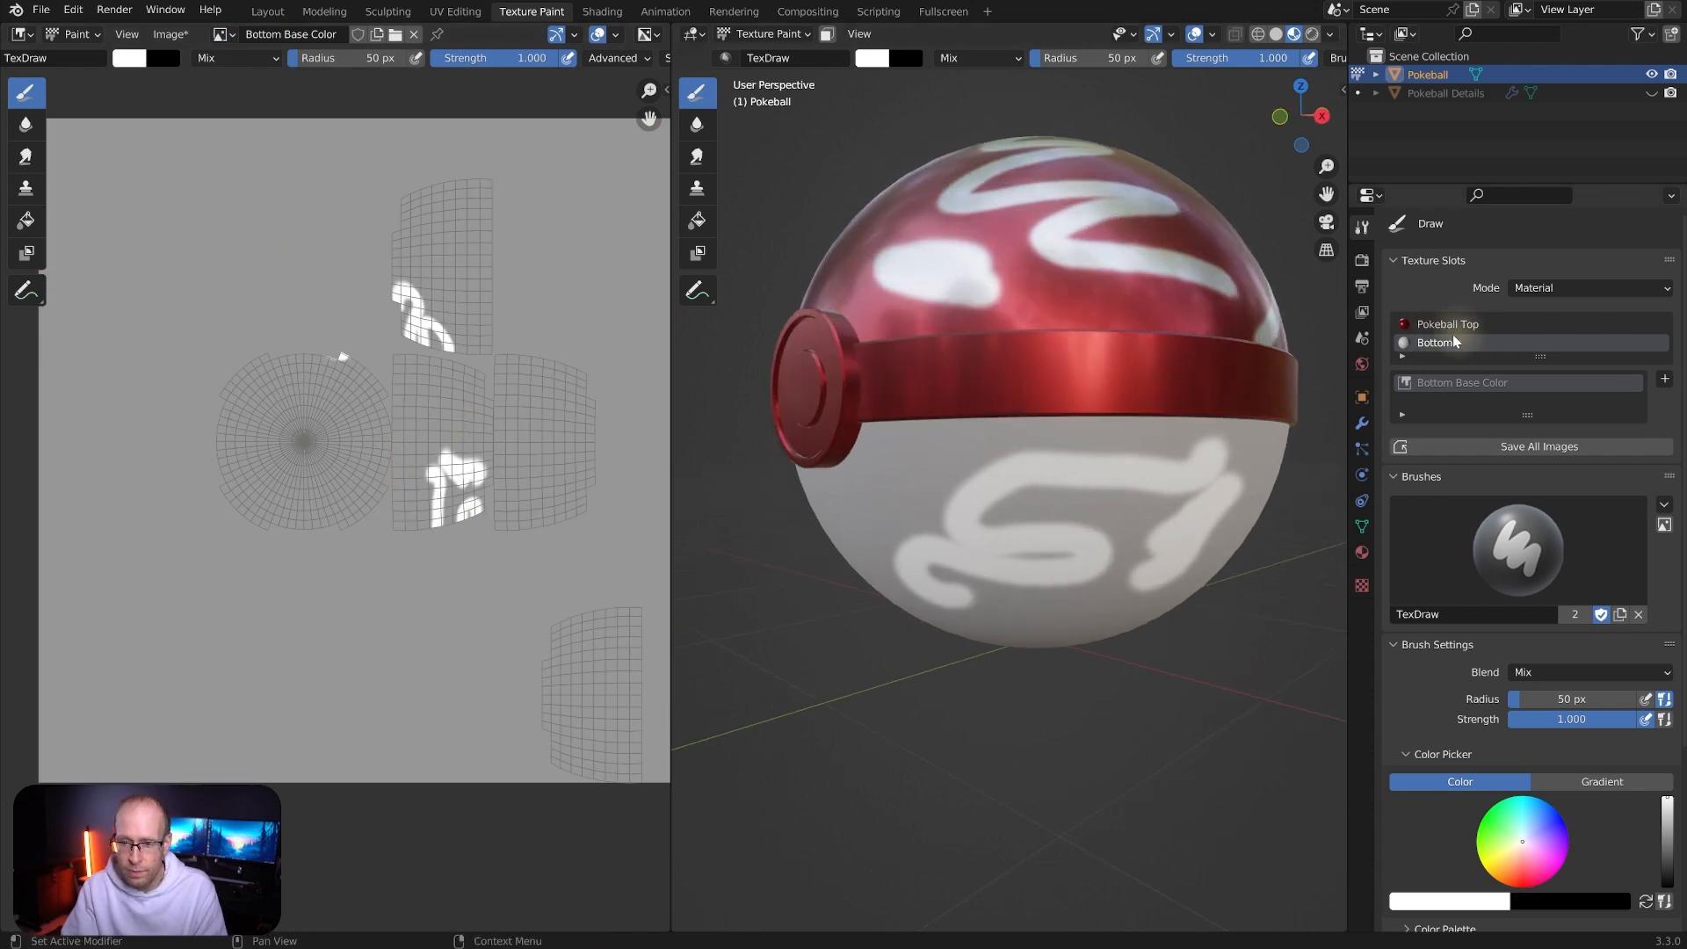
Make the Pokeball Top material active and switch to Edit Mode and back to refresh the displayed texture
click(1407, 325)
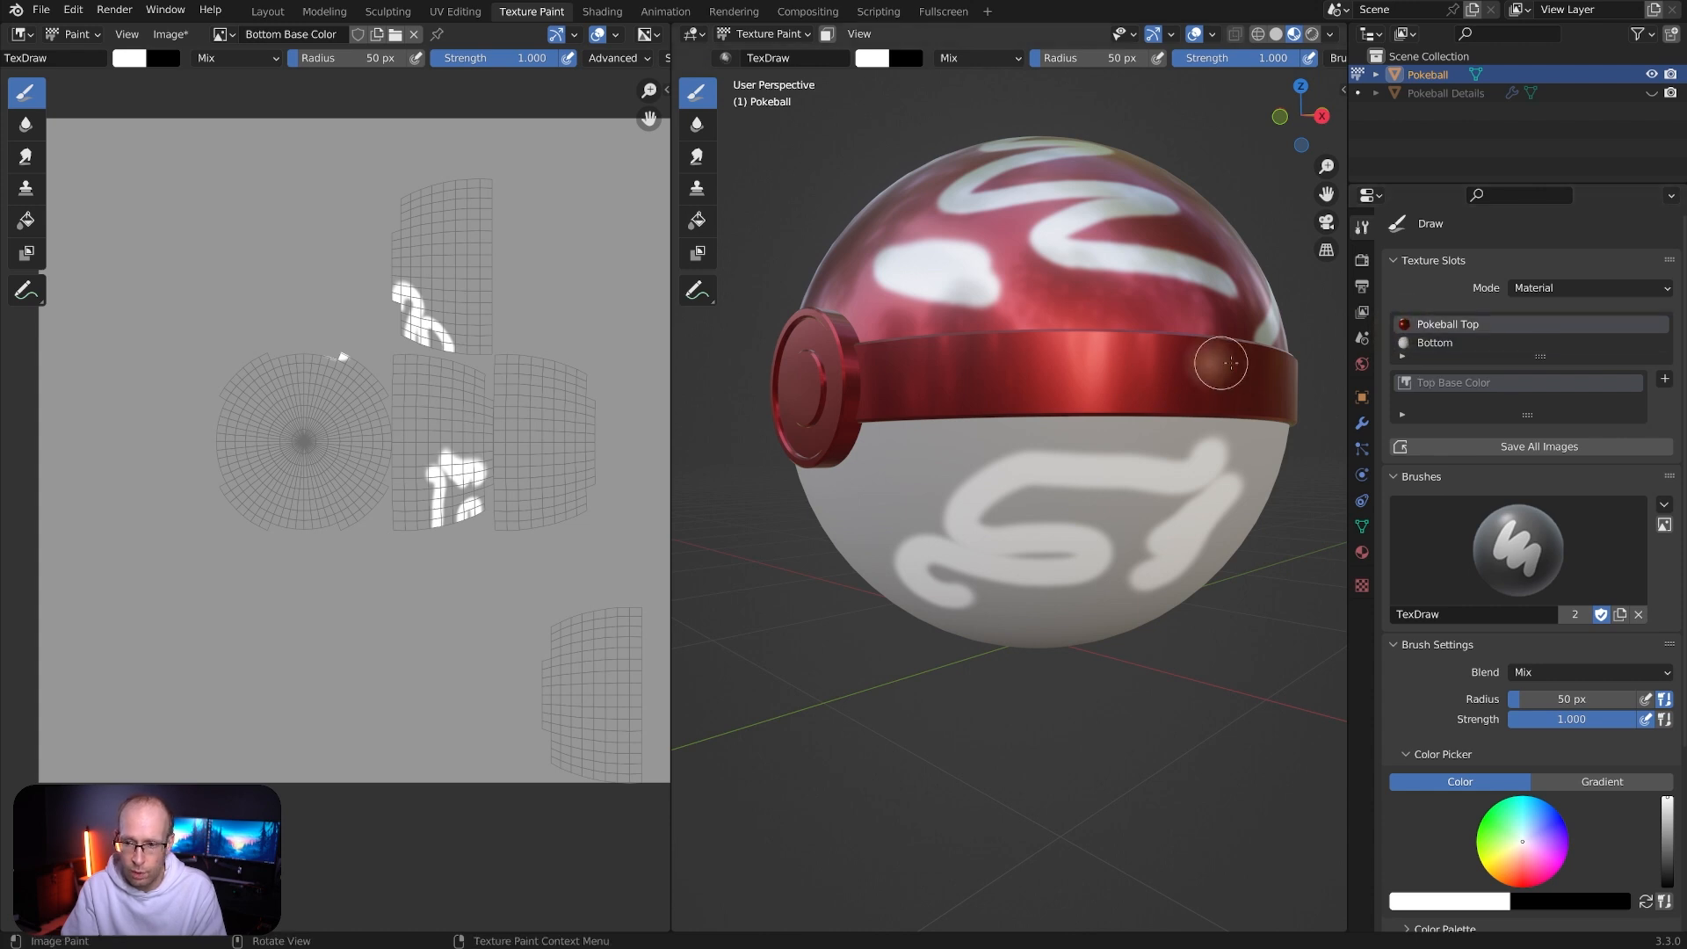
key(Tab)
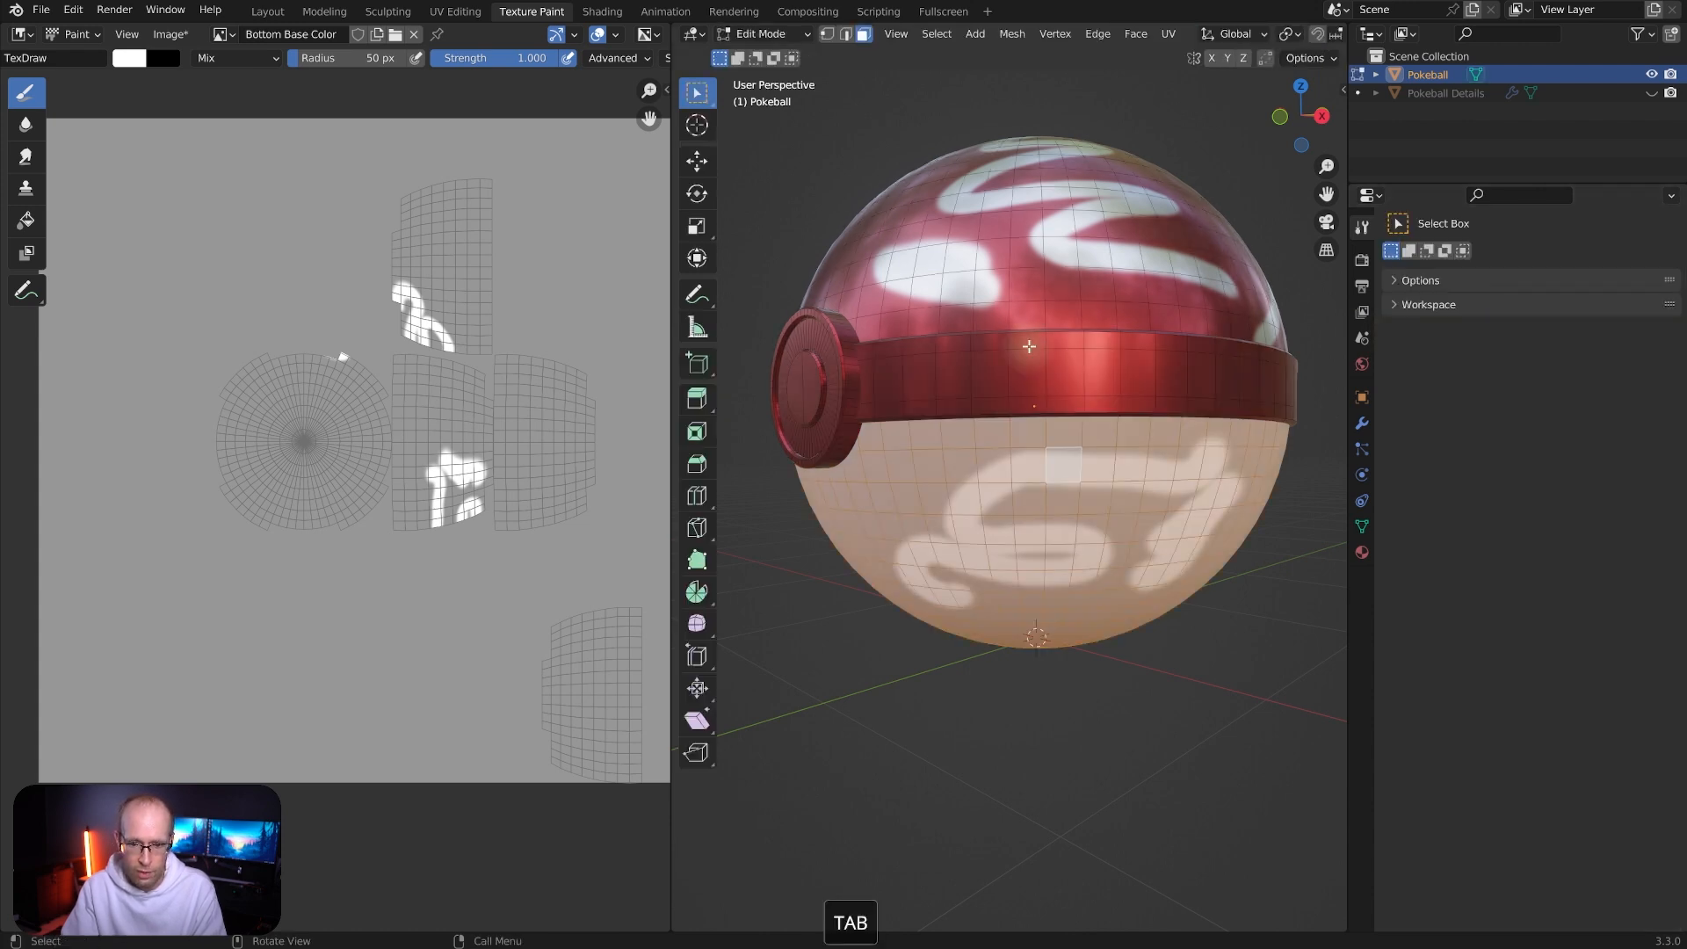
key(Tab)
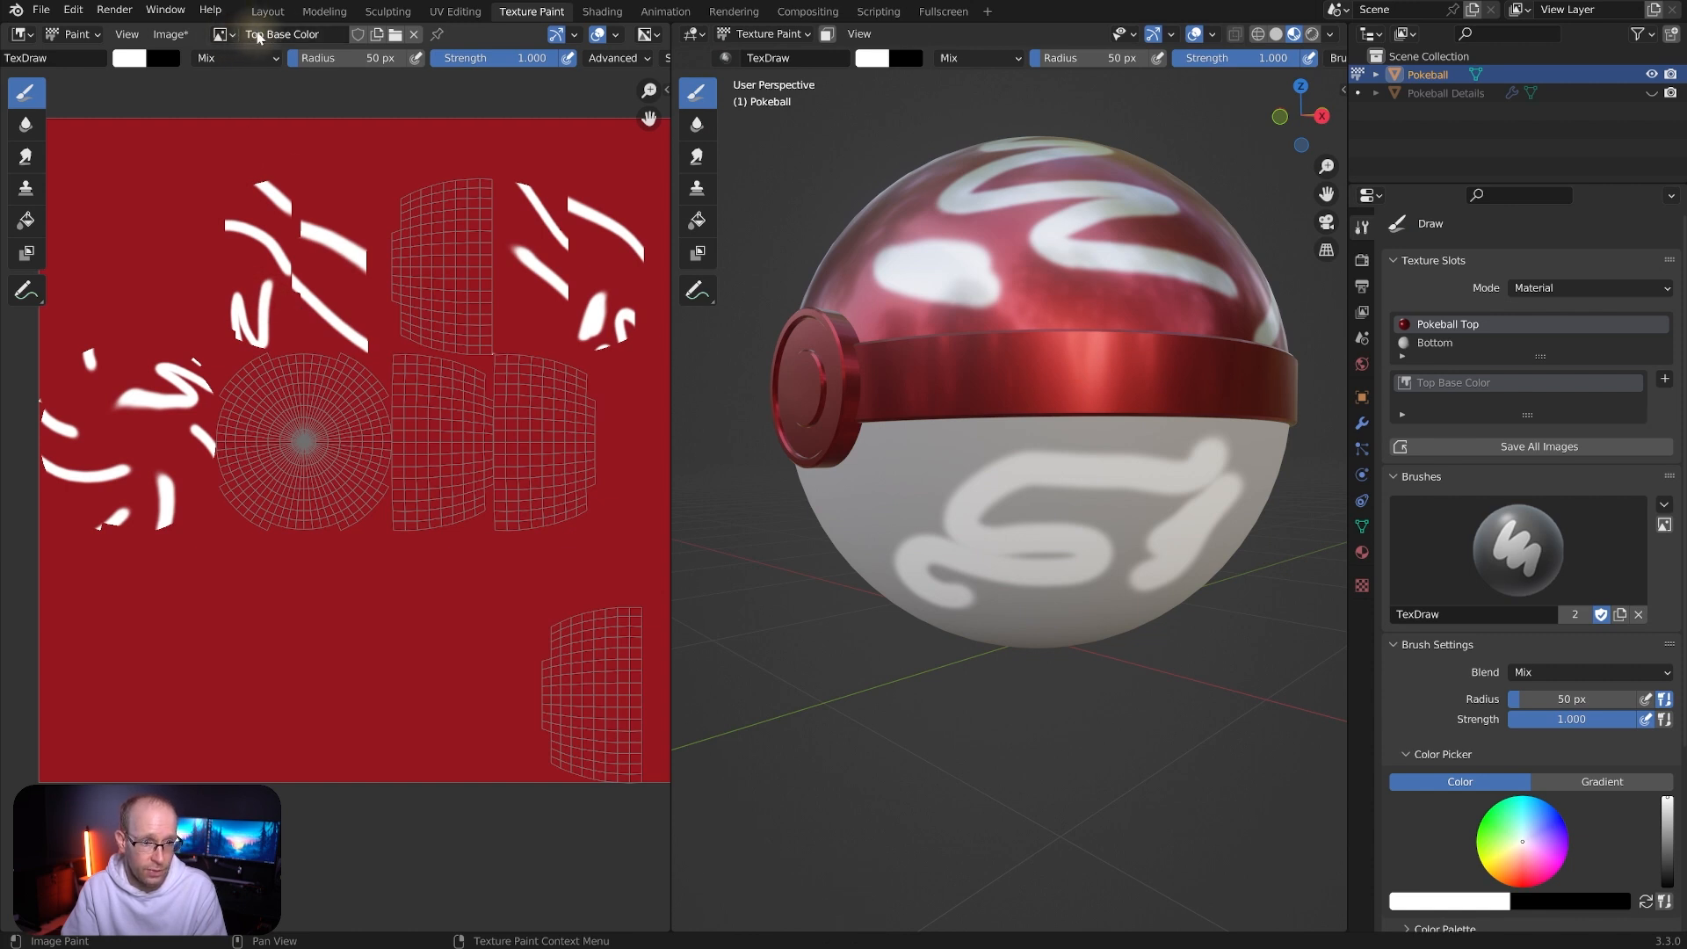
Make the Bottom material active, toggle Edit Mode to bring back its texture, and inspect the ball
click(1434, 343)
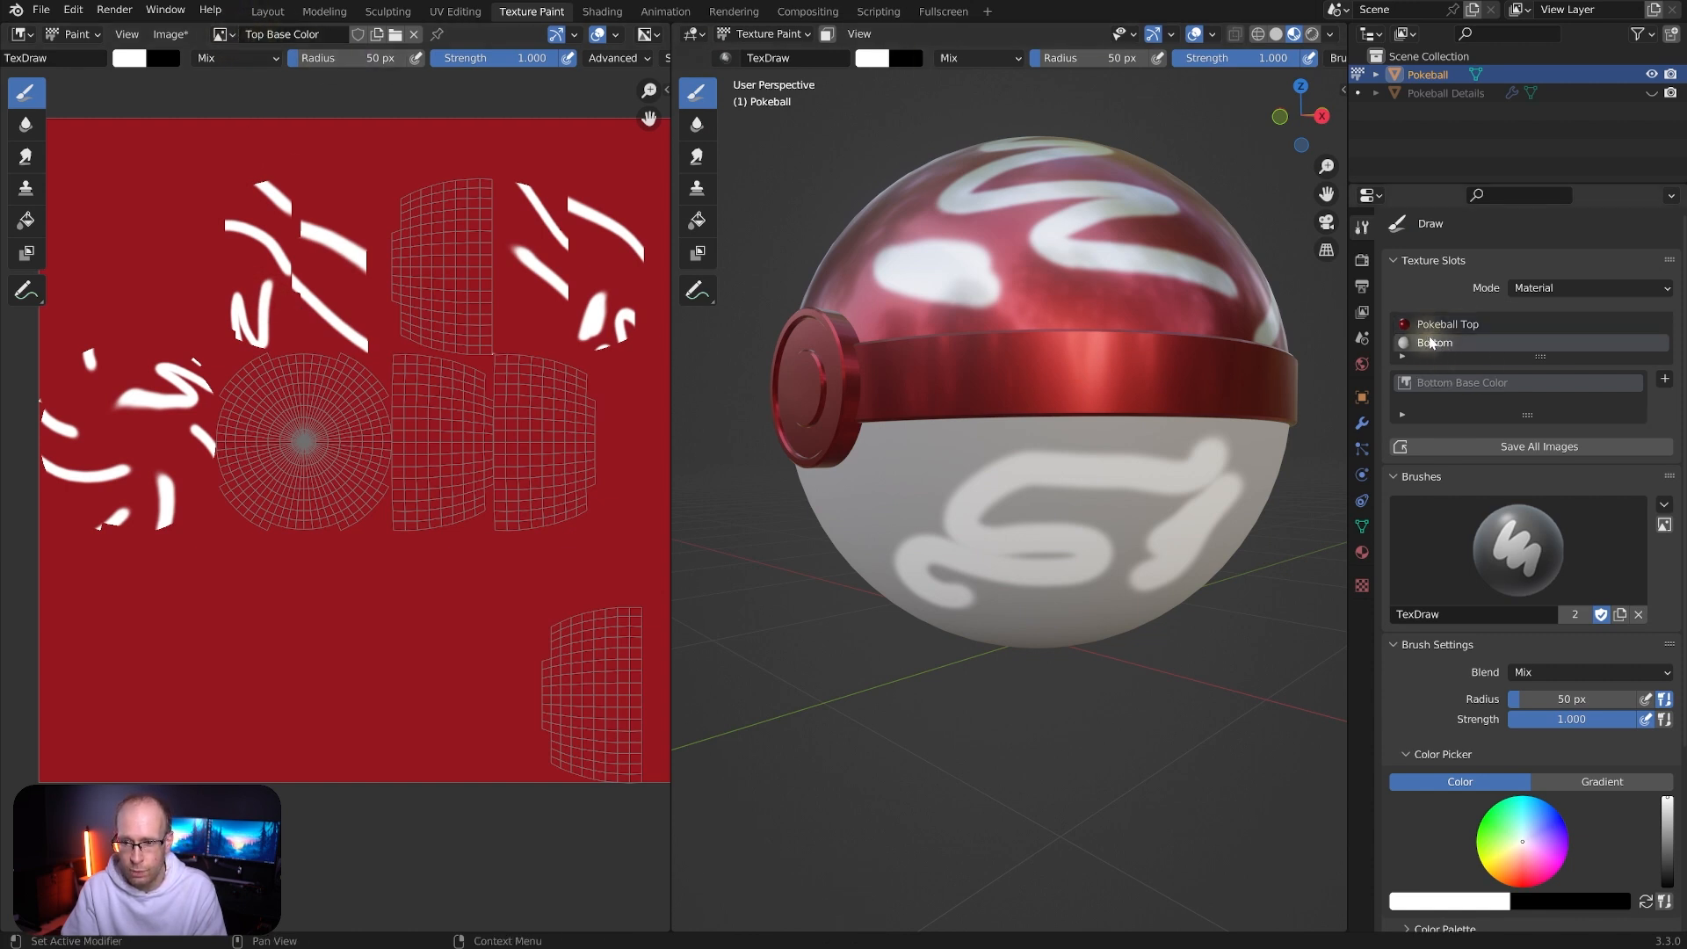
key(Tab)
key(Tab)
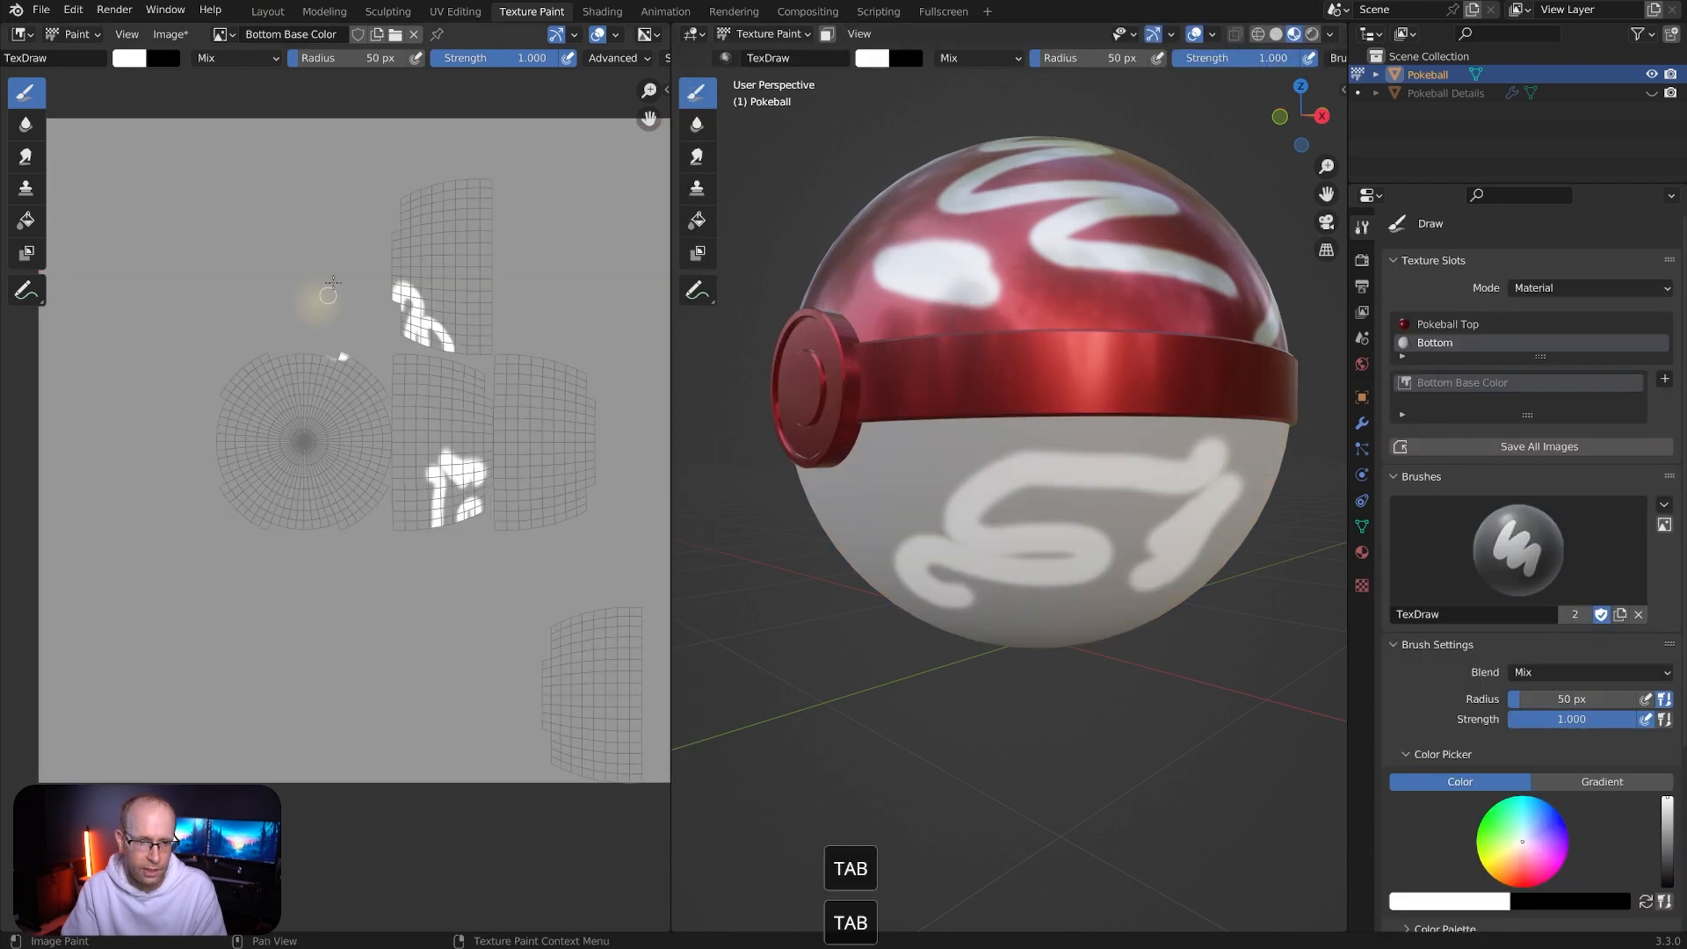
middle_drag(921, 489, 976, 529)
middle_drag(1020, 471, 990, 497)
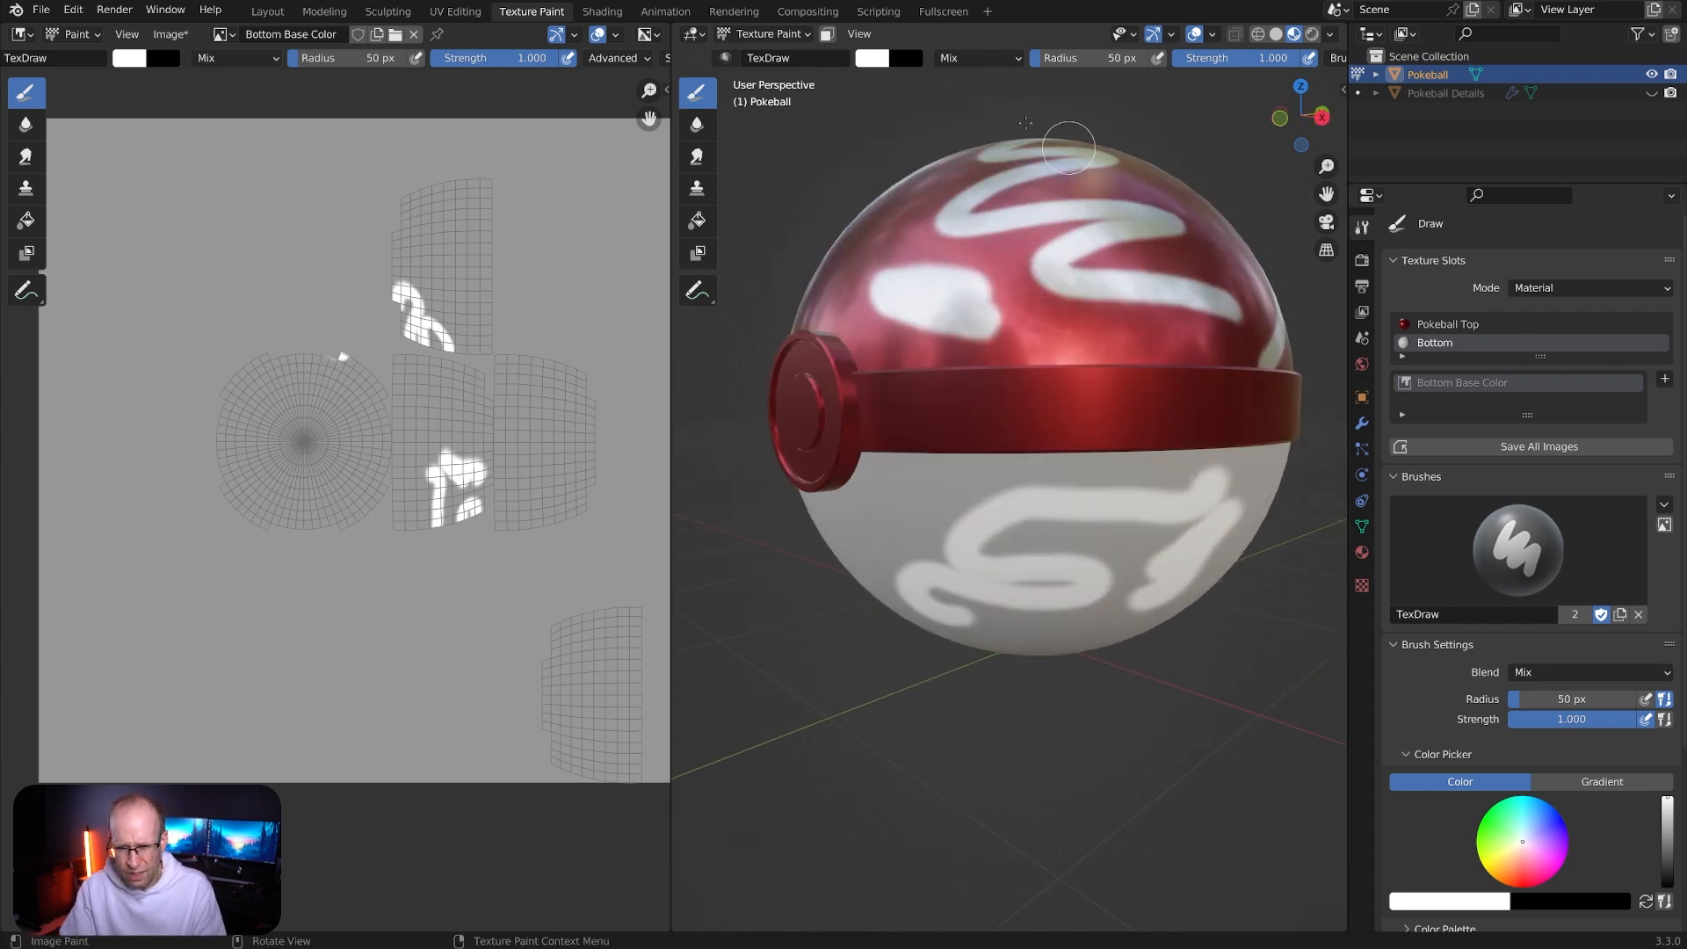
Add a third material slot to the Pokeball with a new material named Ring
click(1363, 559)
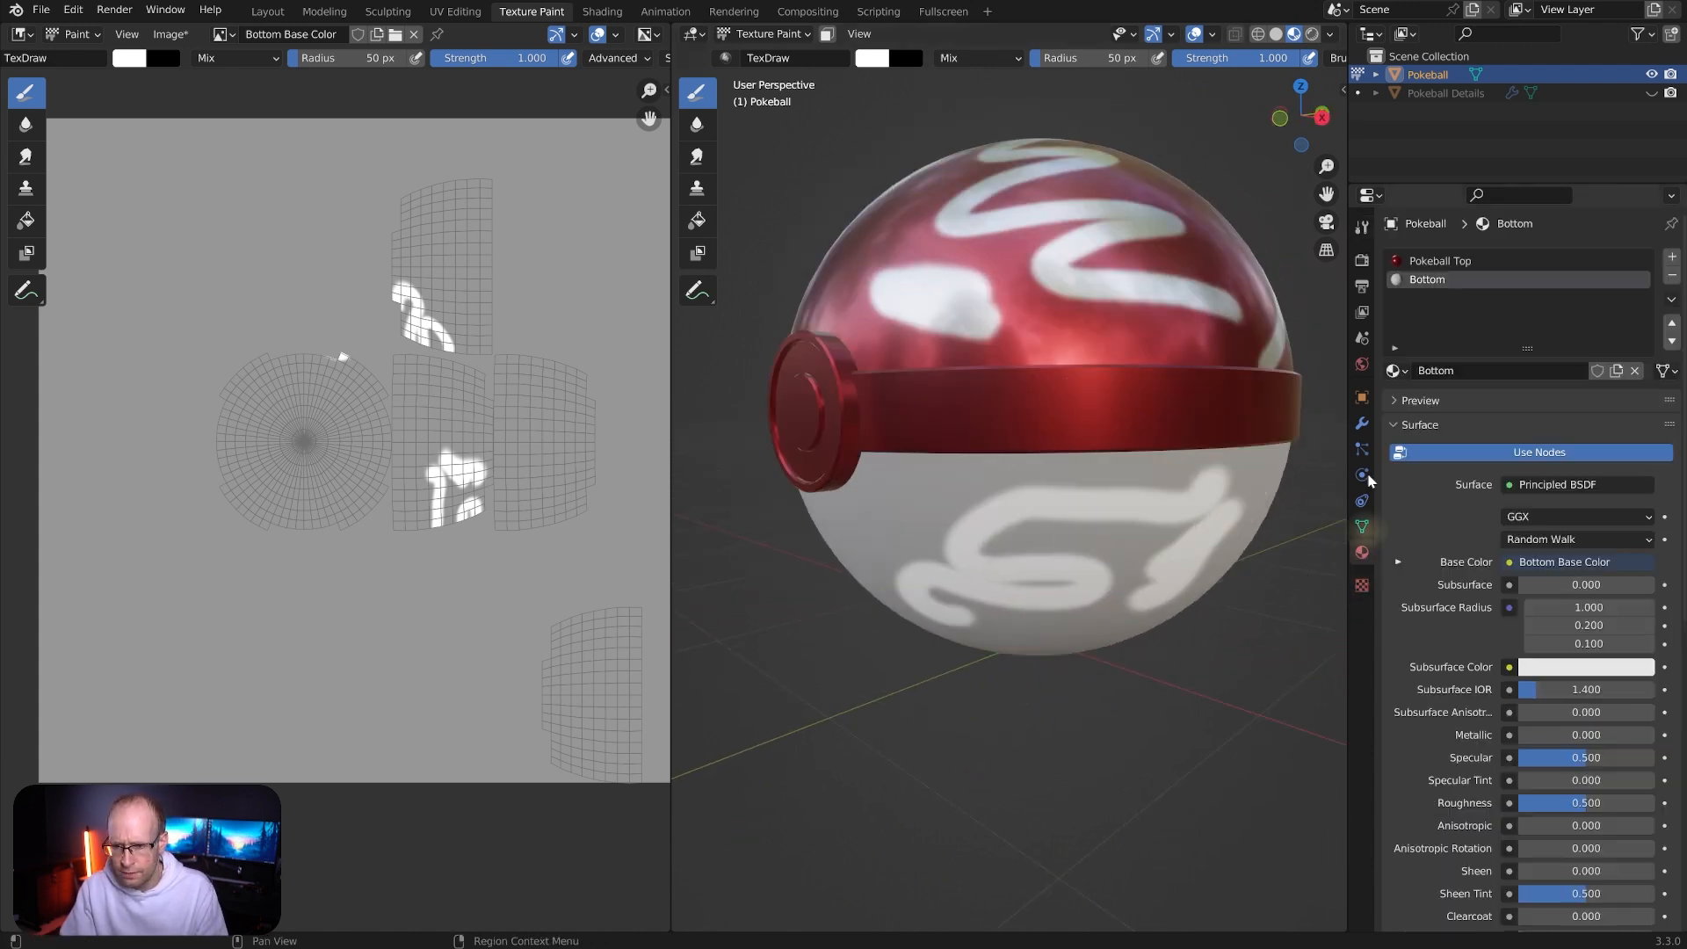
click(1672, 256)
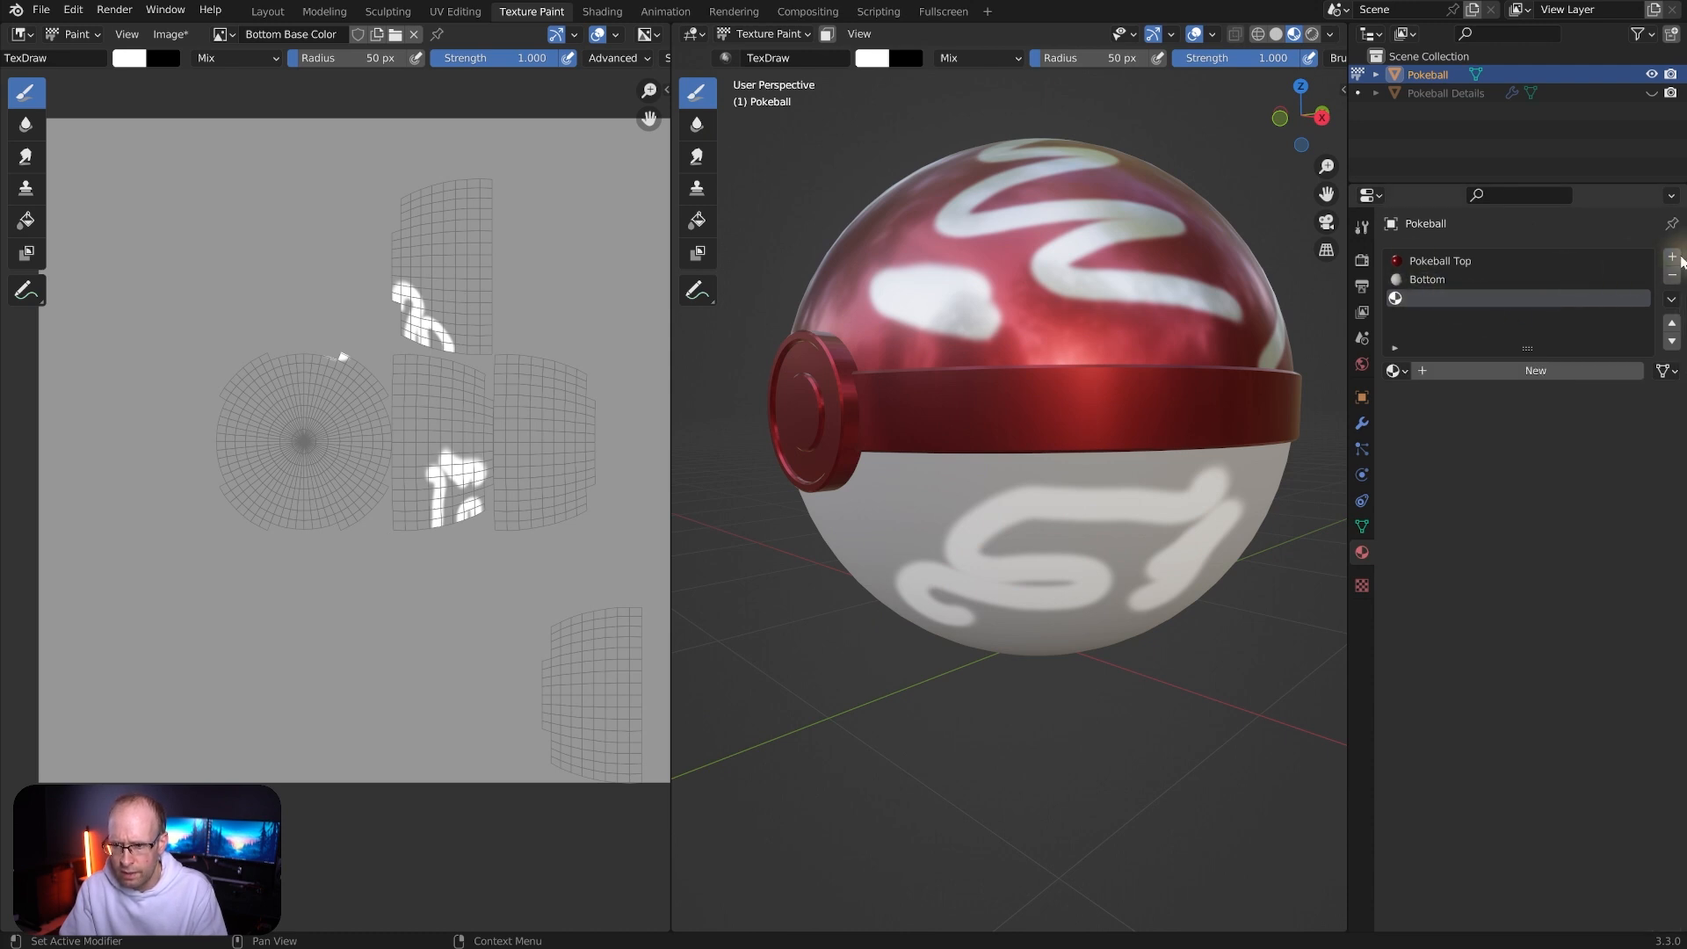
click(1529, 369)
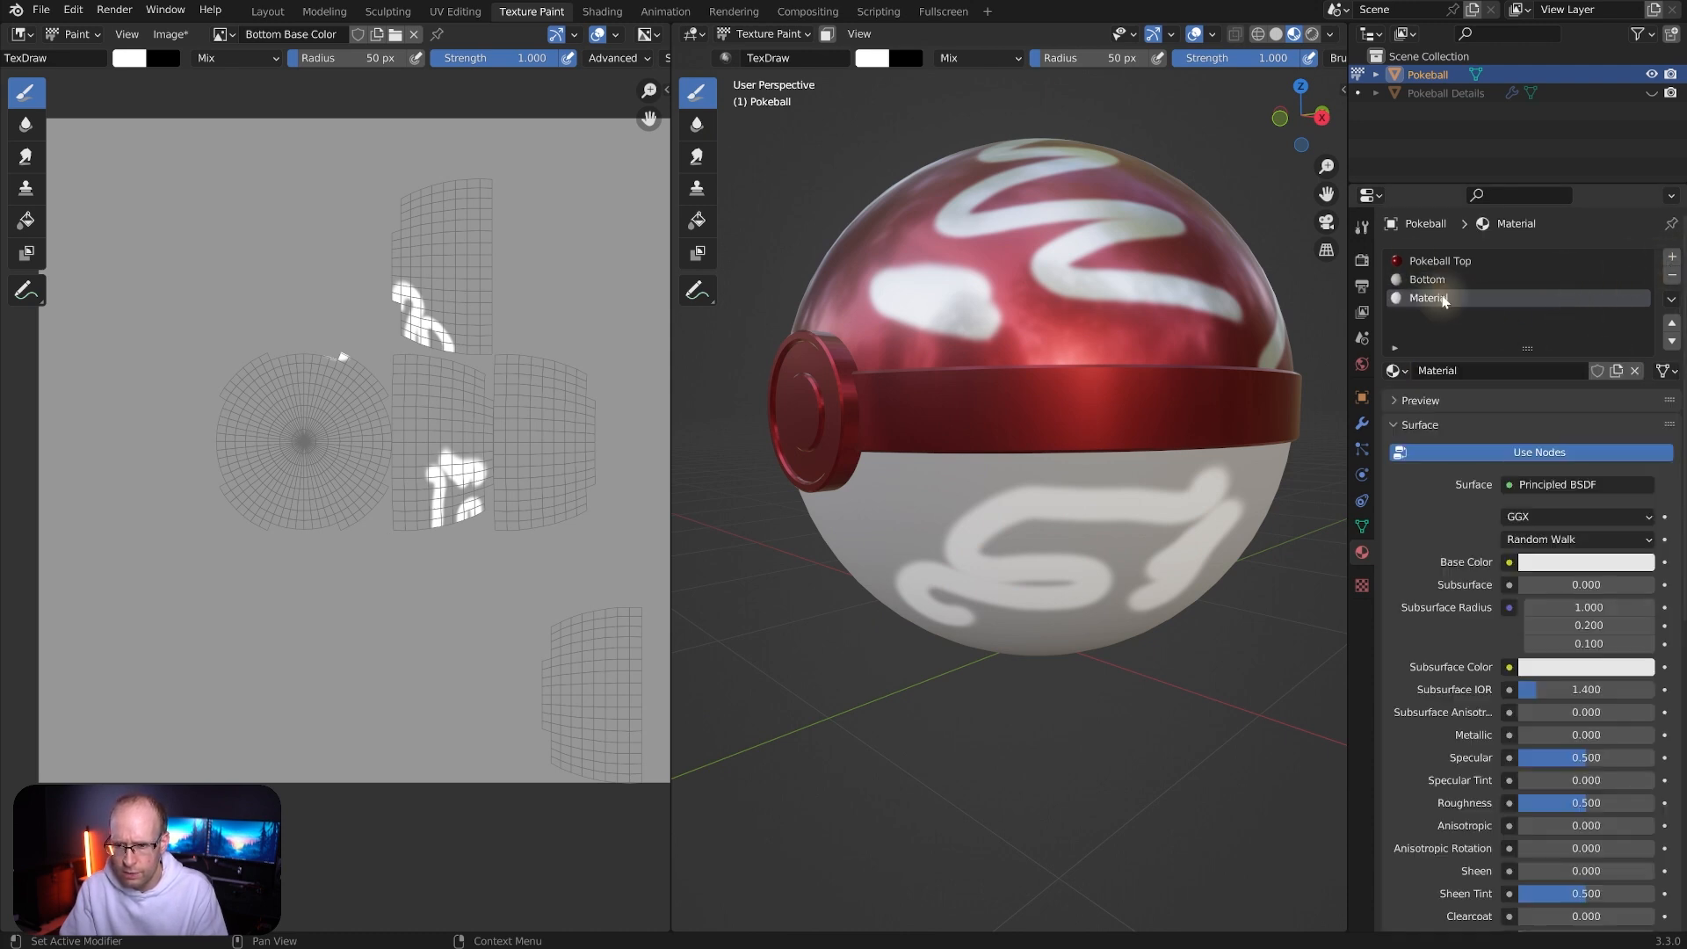
text(Ring)
Give the Ring material a near-black base color, metallic 0.446, specular 0.669 and roughness 0.219
click(1532, 566)
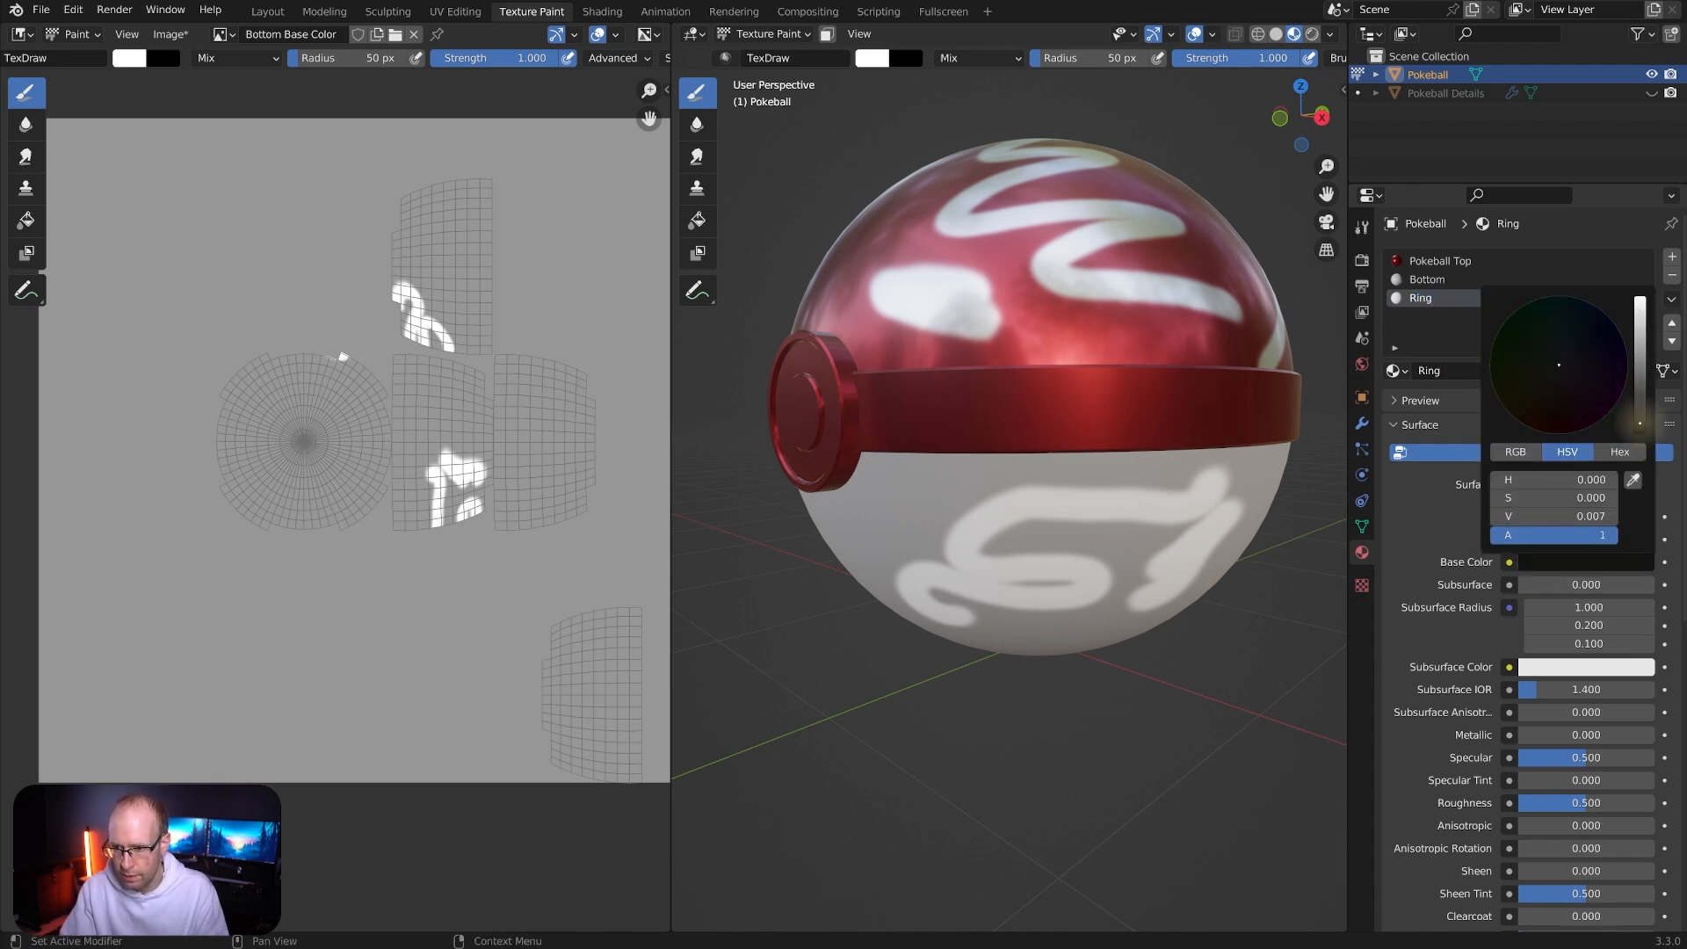
scroll(1544, 608, down, 4)
drag(1545, 587, 1570, 618)
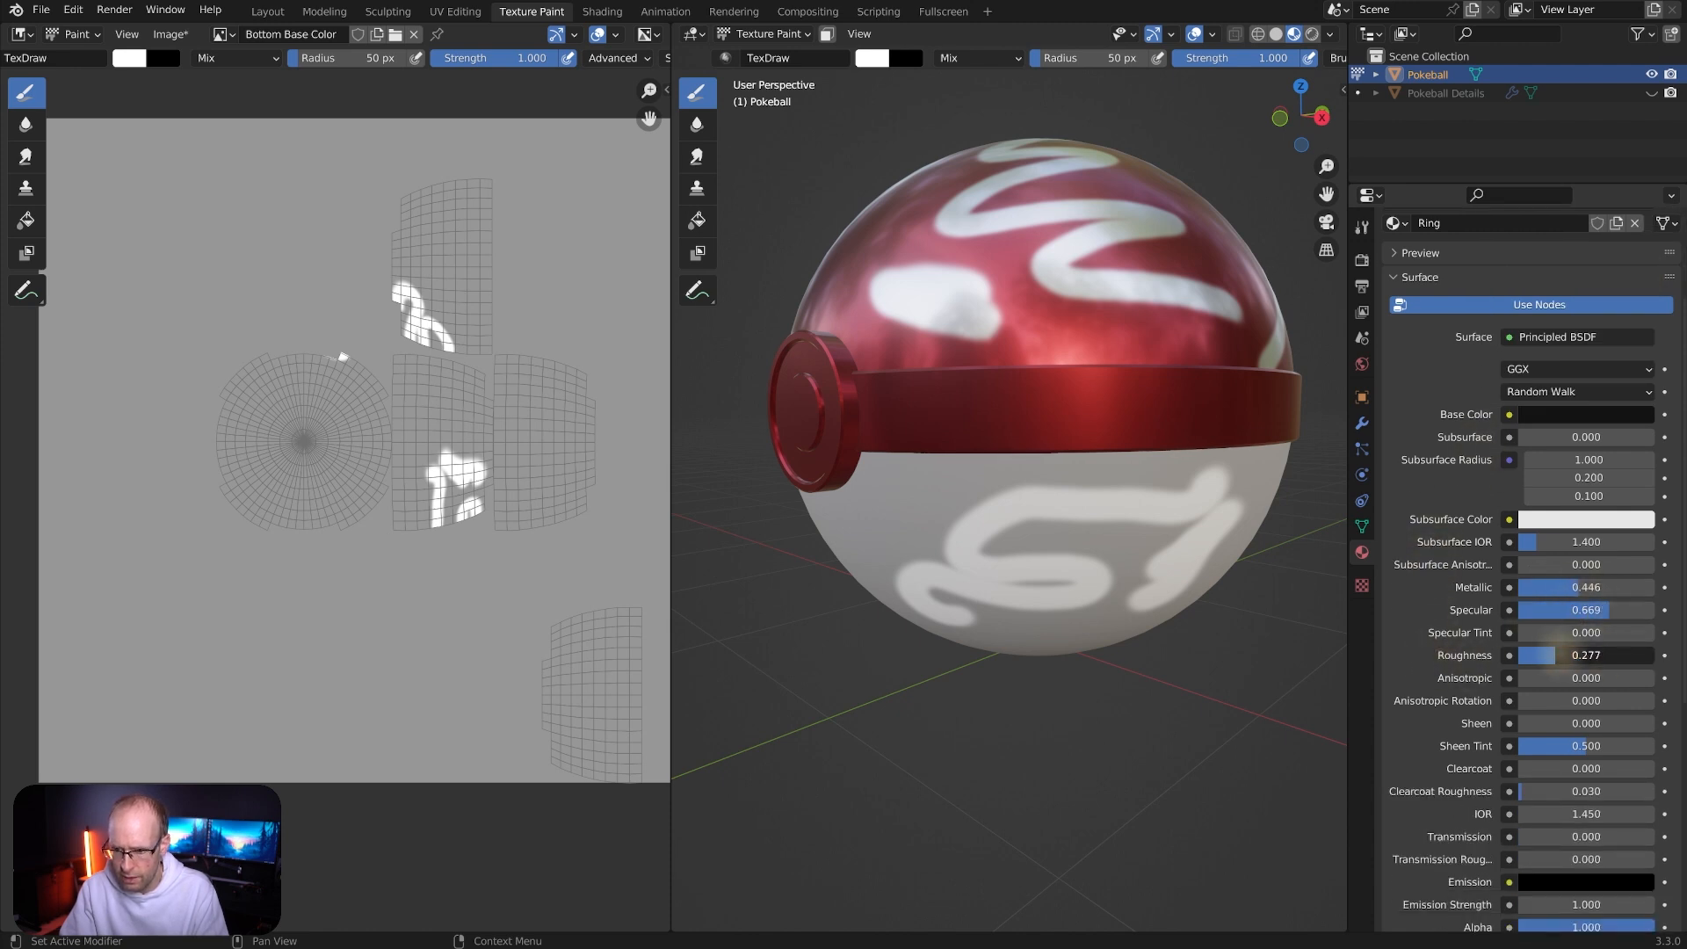
drag(1562, 655, 1567, 656)
scroll(1567, 656, up, 4)
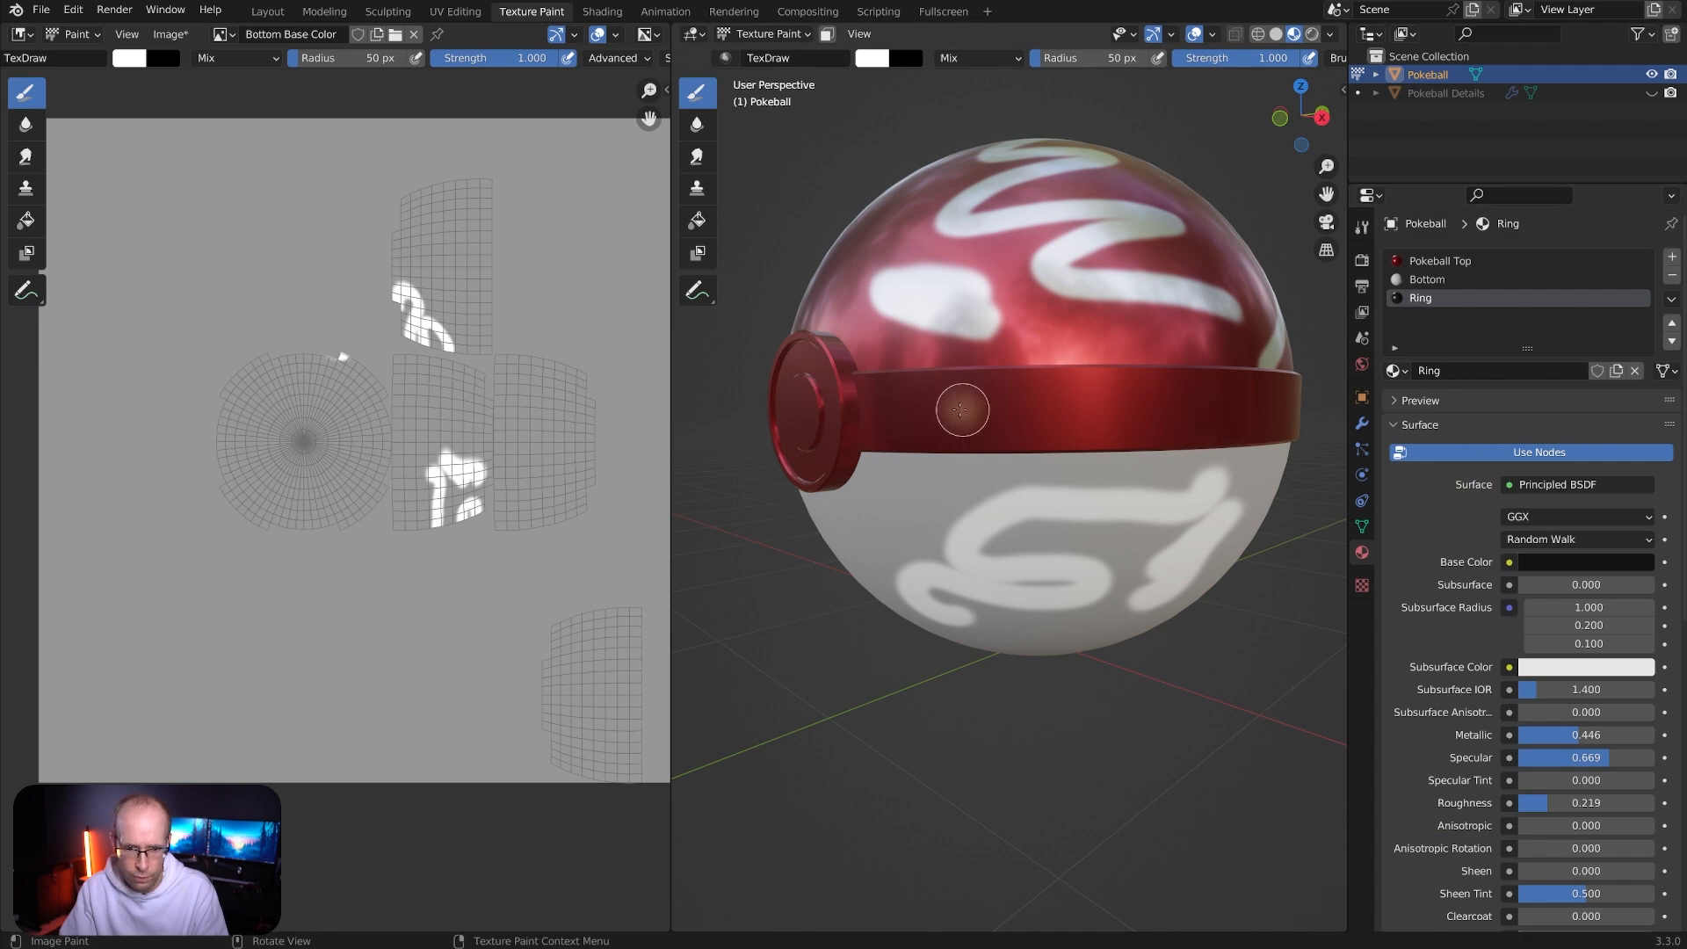
In Edit Mode, select the ring band and round button with all linked faces, assign the Ring material, and return to Texture Paint mode
middle_drag(1011, 404, 1013, 415)
key(Tab)
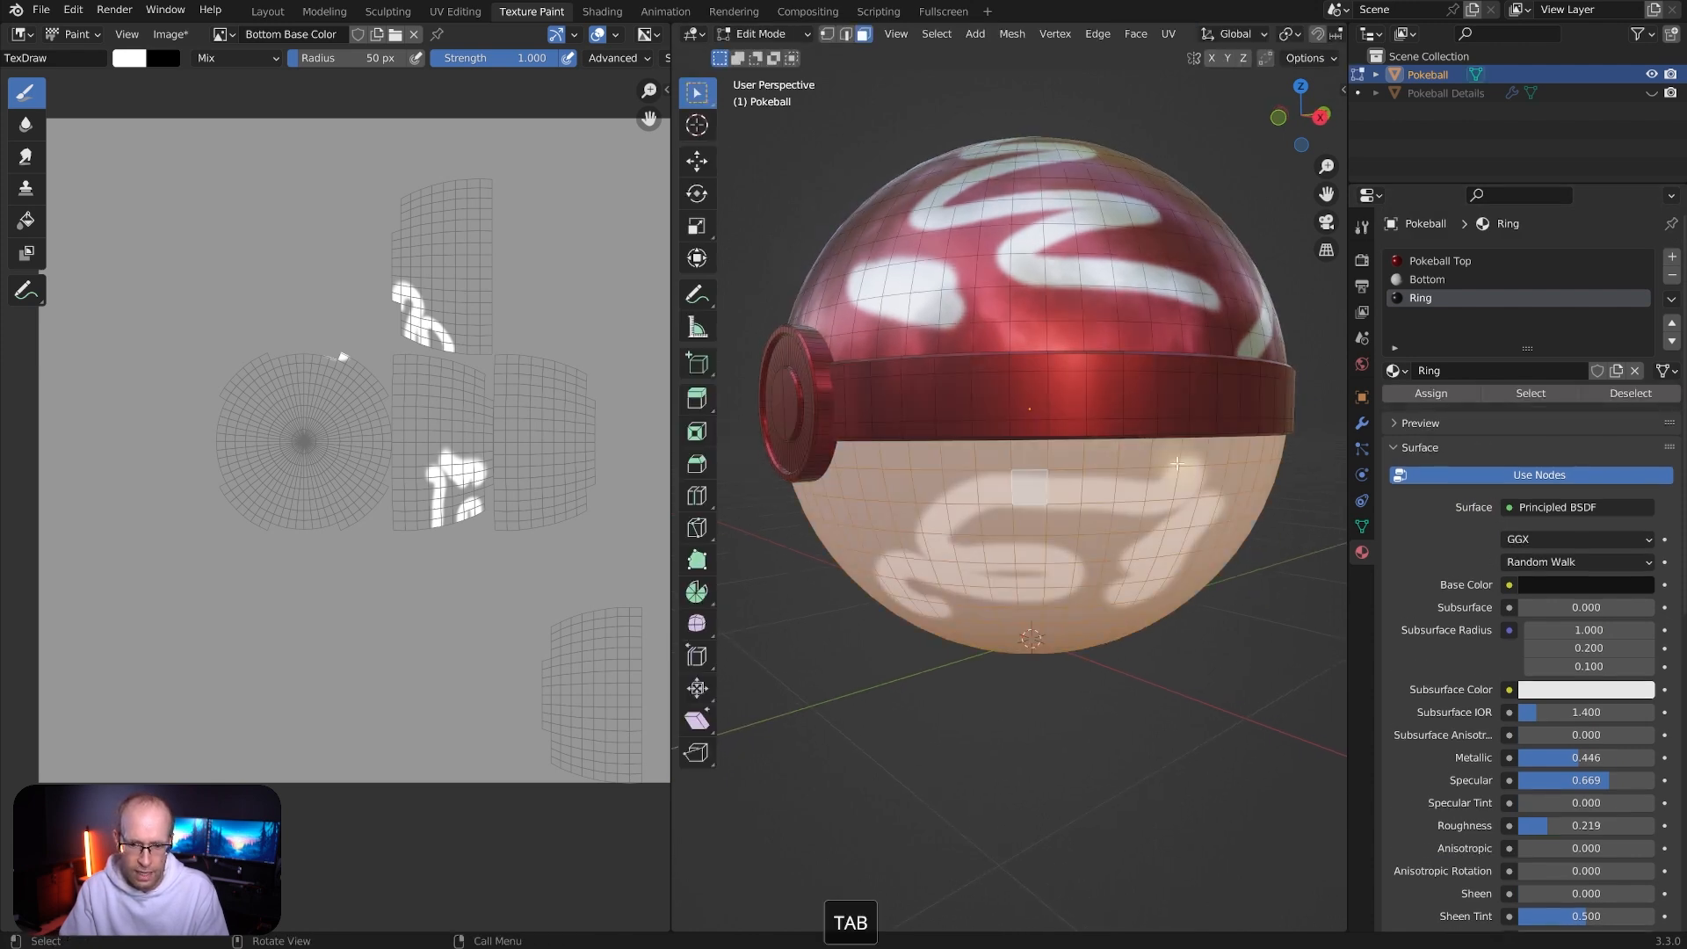
key(a)
key(a)
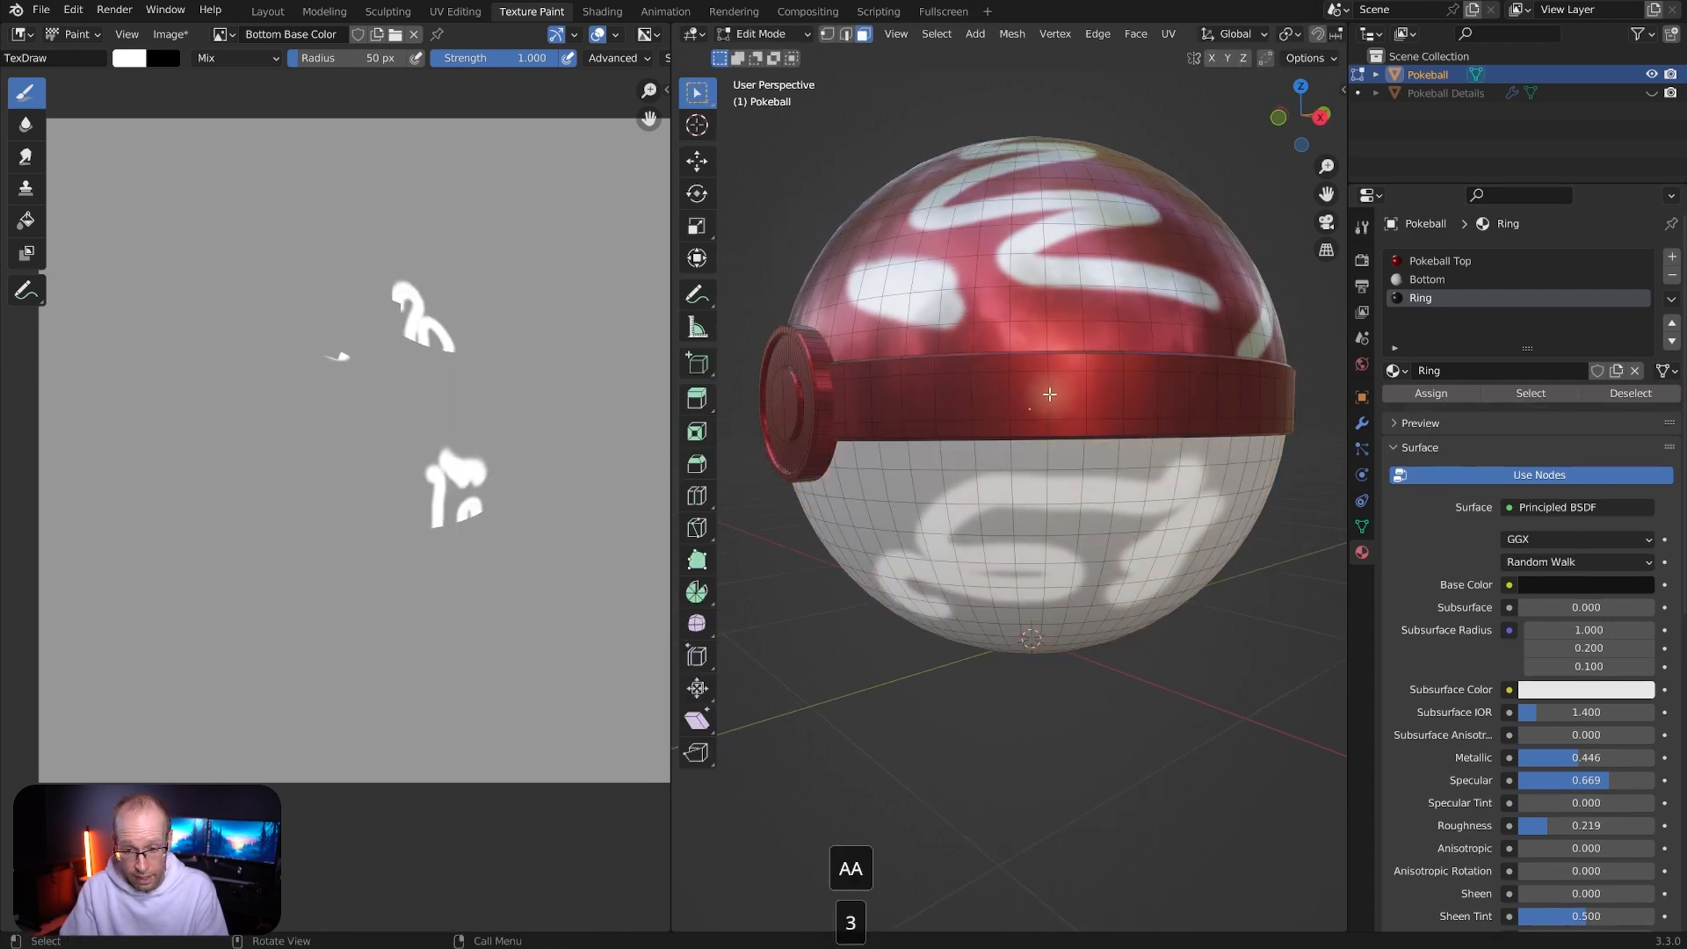
click(1030, 402)
middle_drag(959, 422, 980, 420)
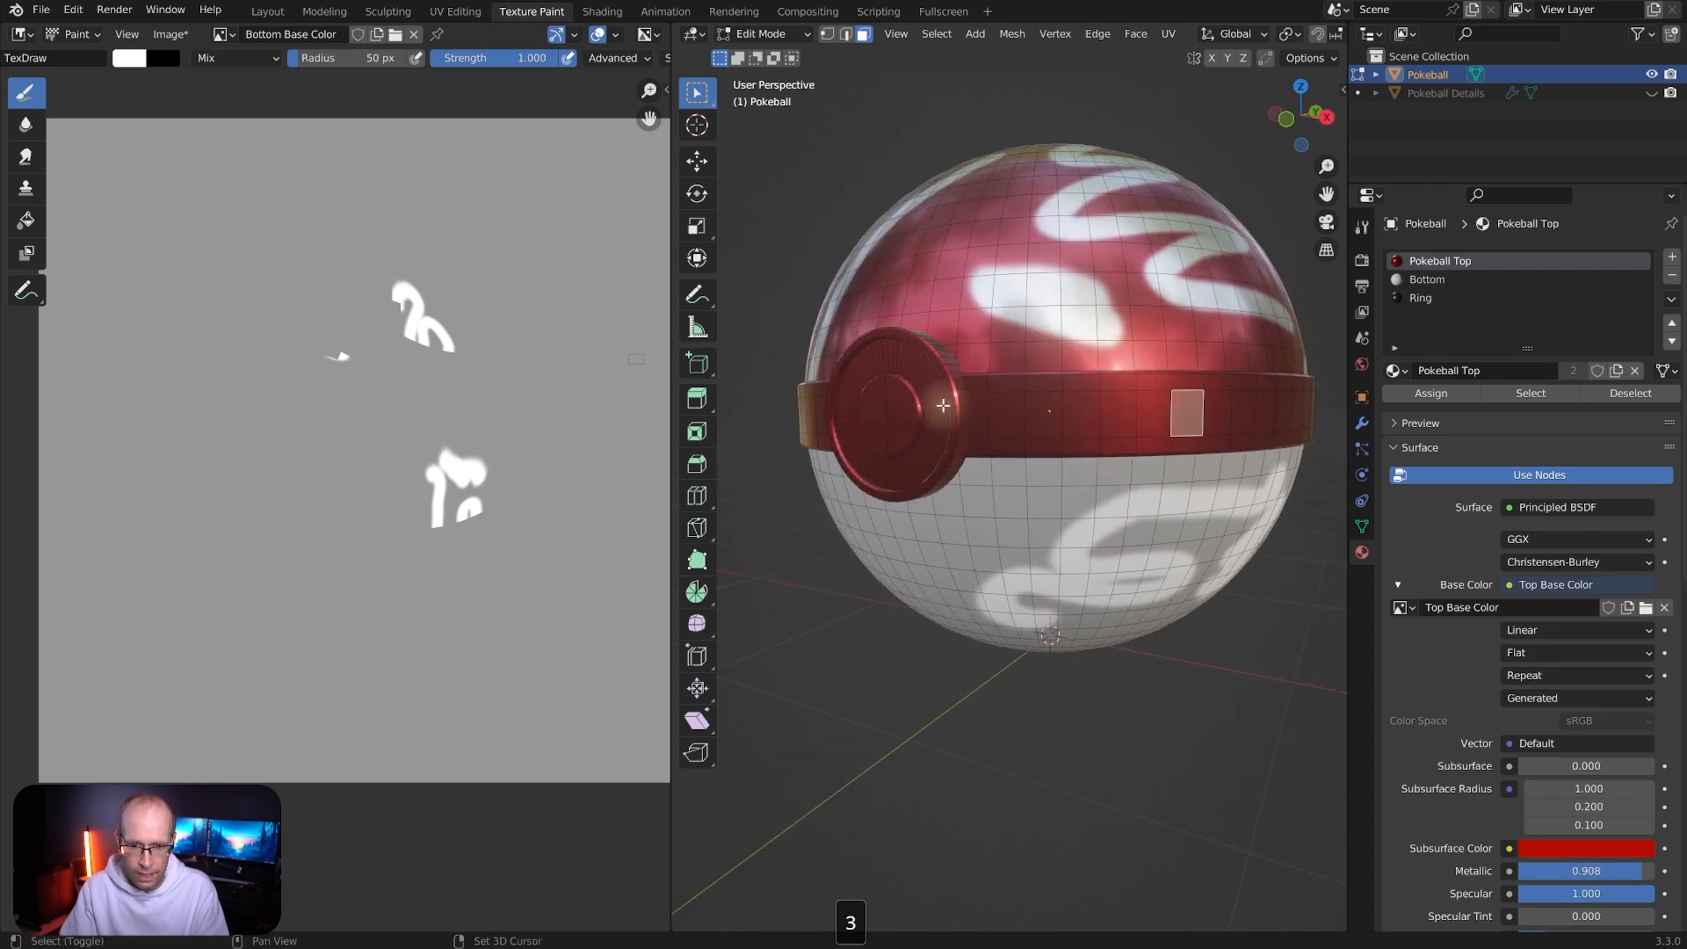
middle_drag(1258, 379, 1036, 383)
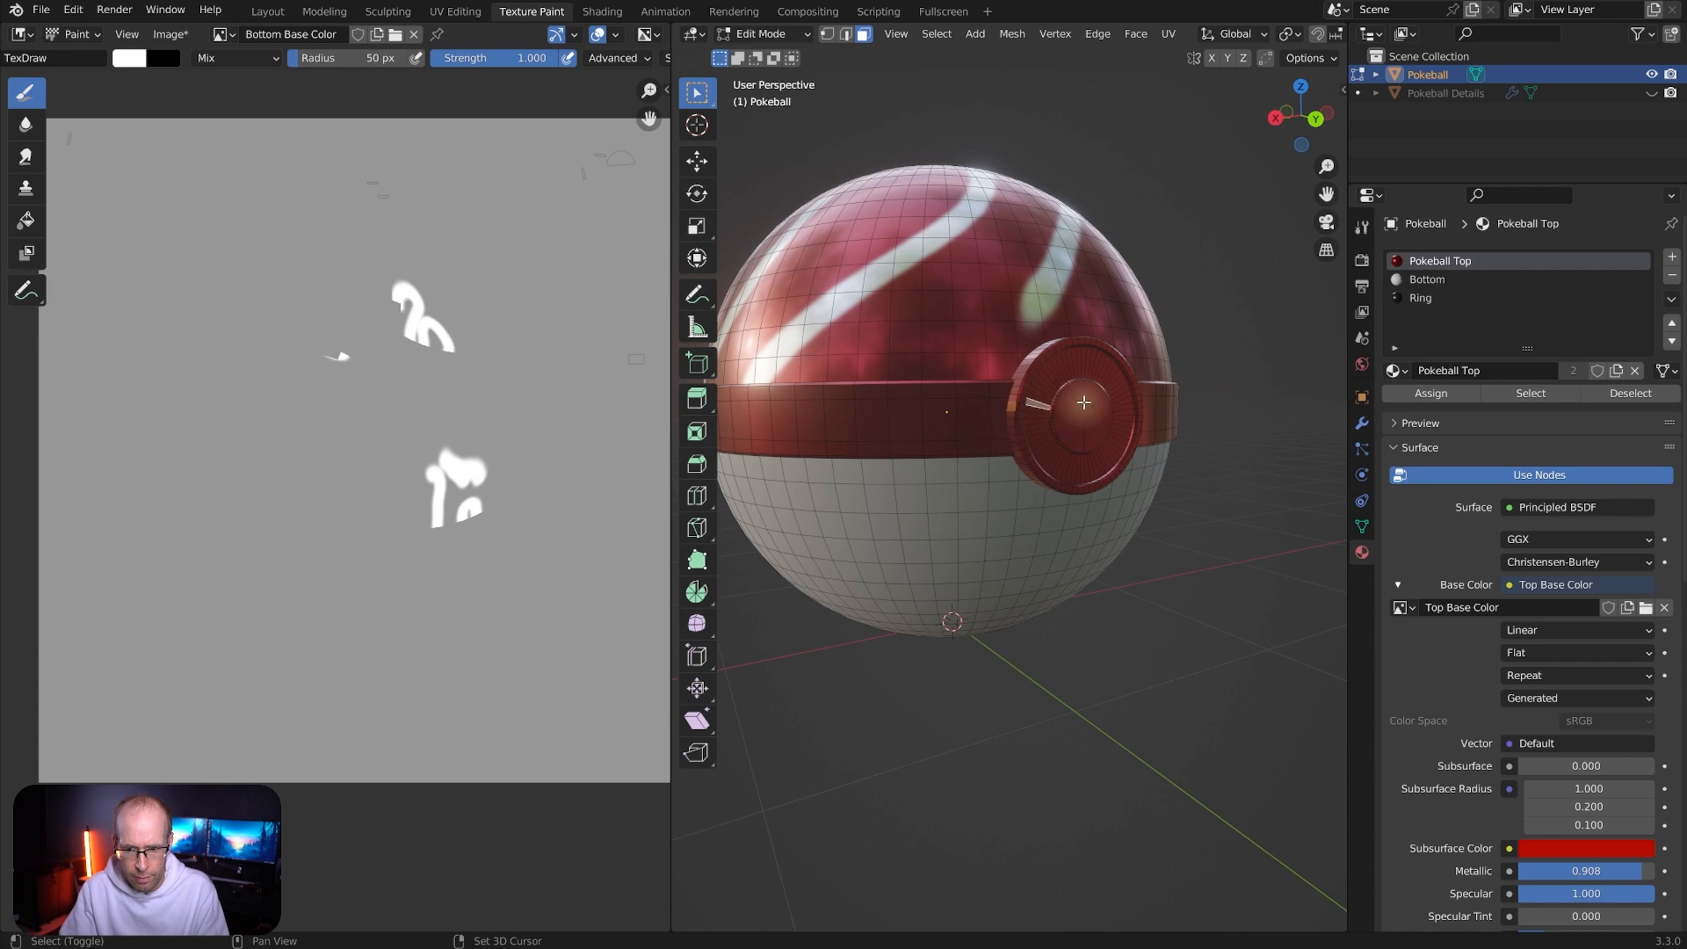
shift+click(1064, 387)
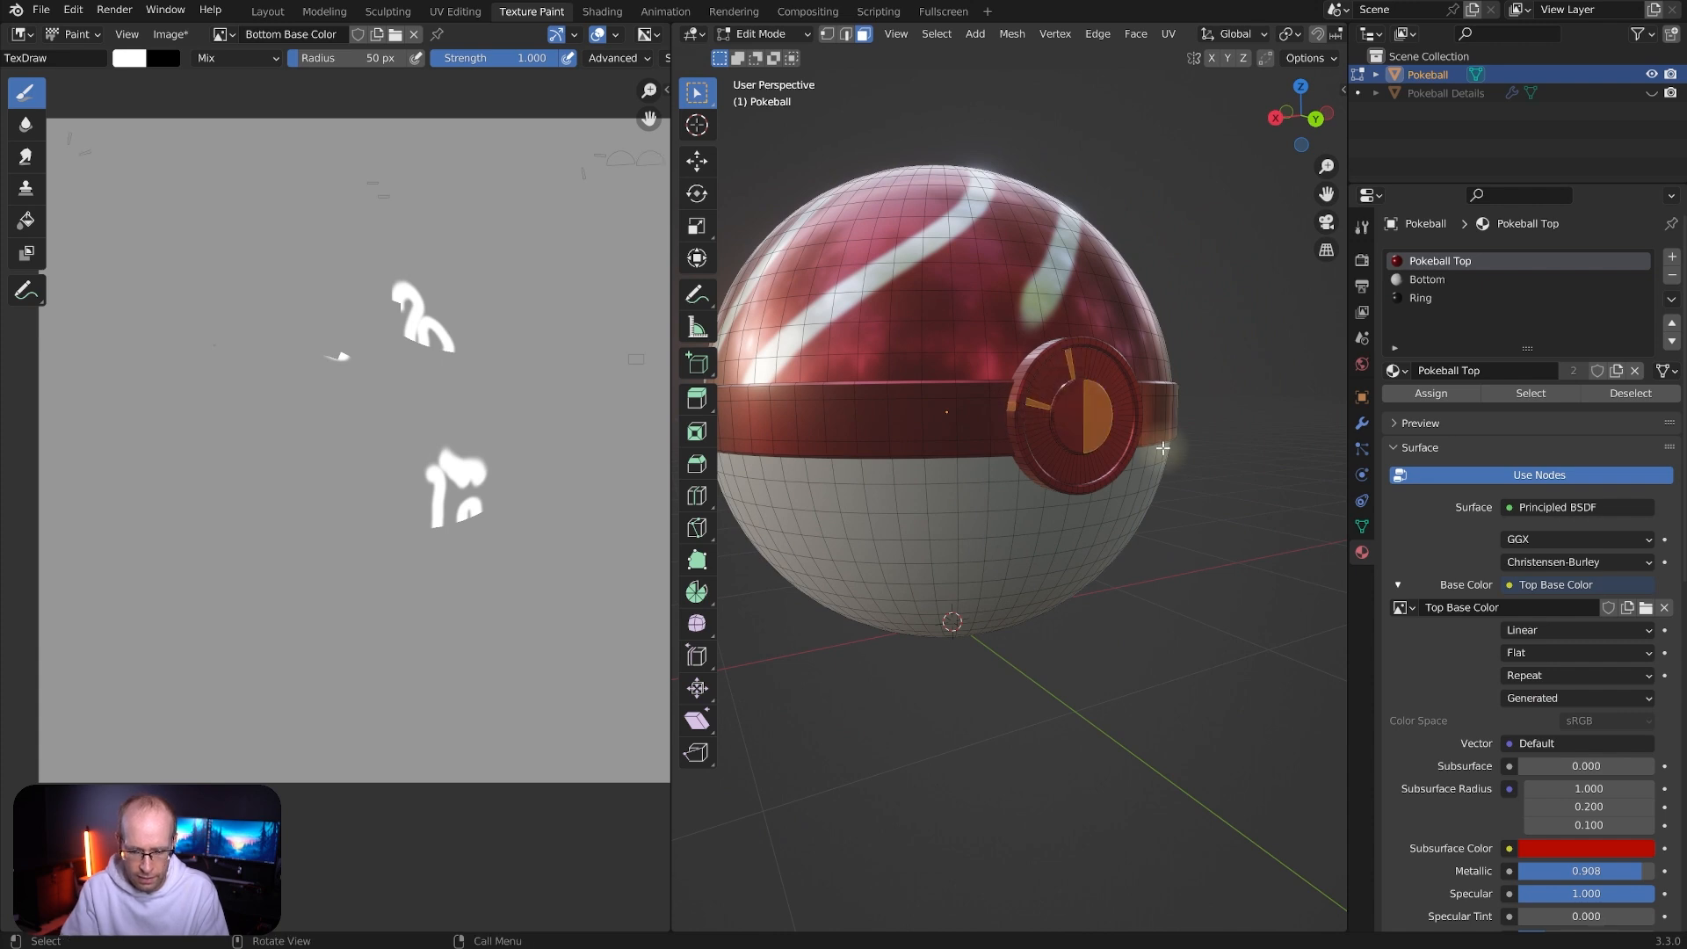
key(ctrl+l)
middle_drag(950, 380, 1232, 360)
click(1441, 299)
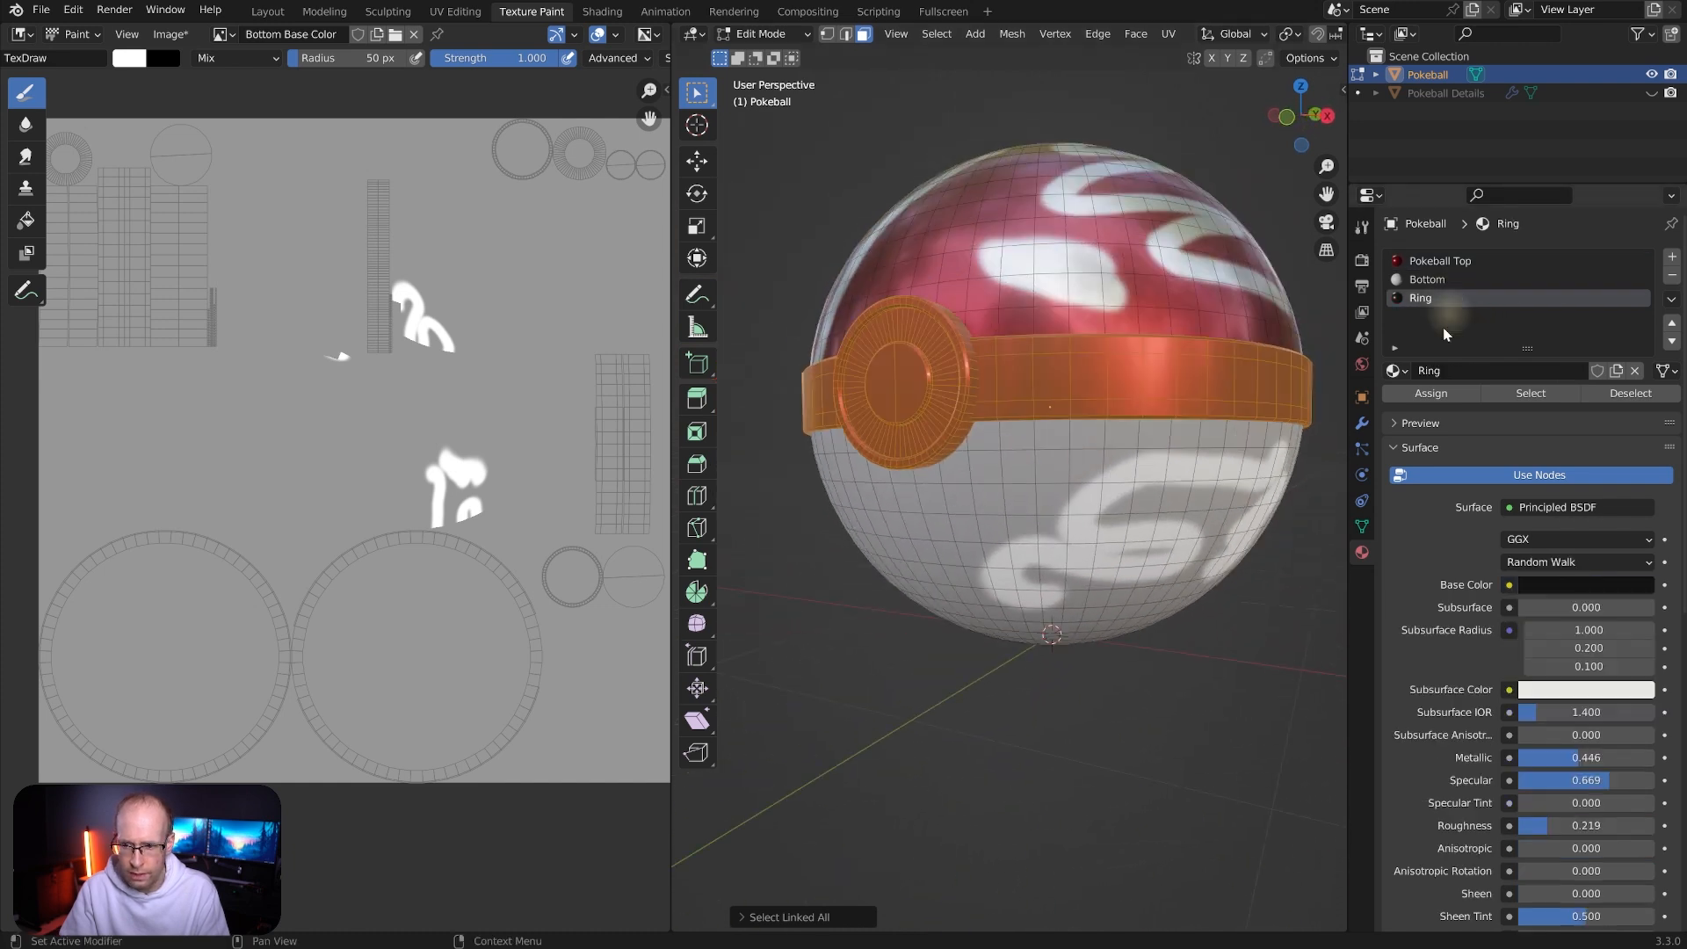
click(1431, 394)
key(Tab)
middle_drag(1164, 362, 1222, 409)
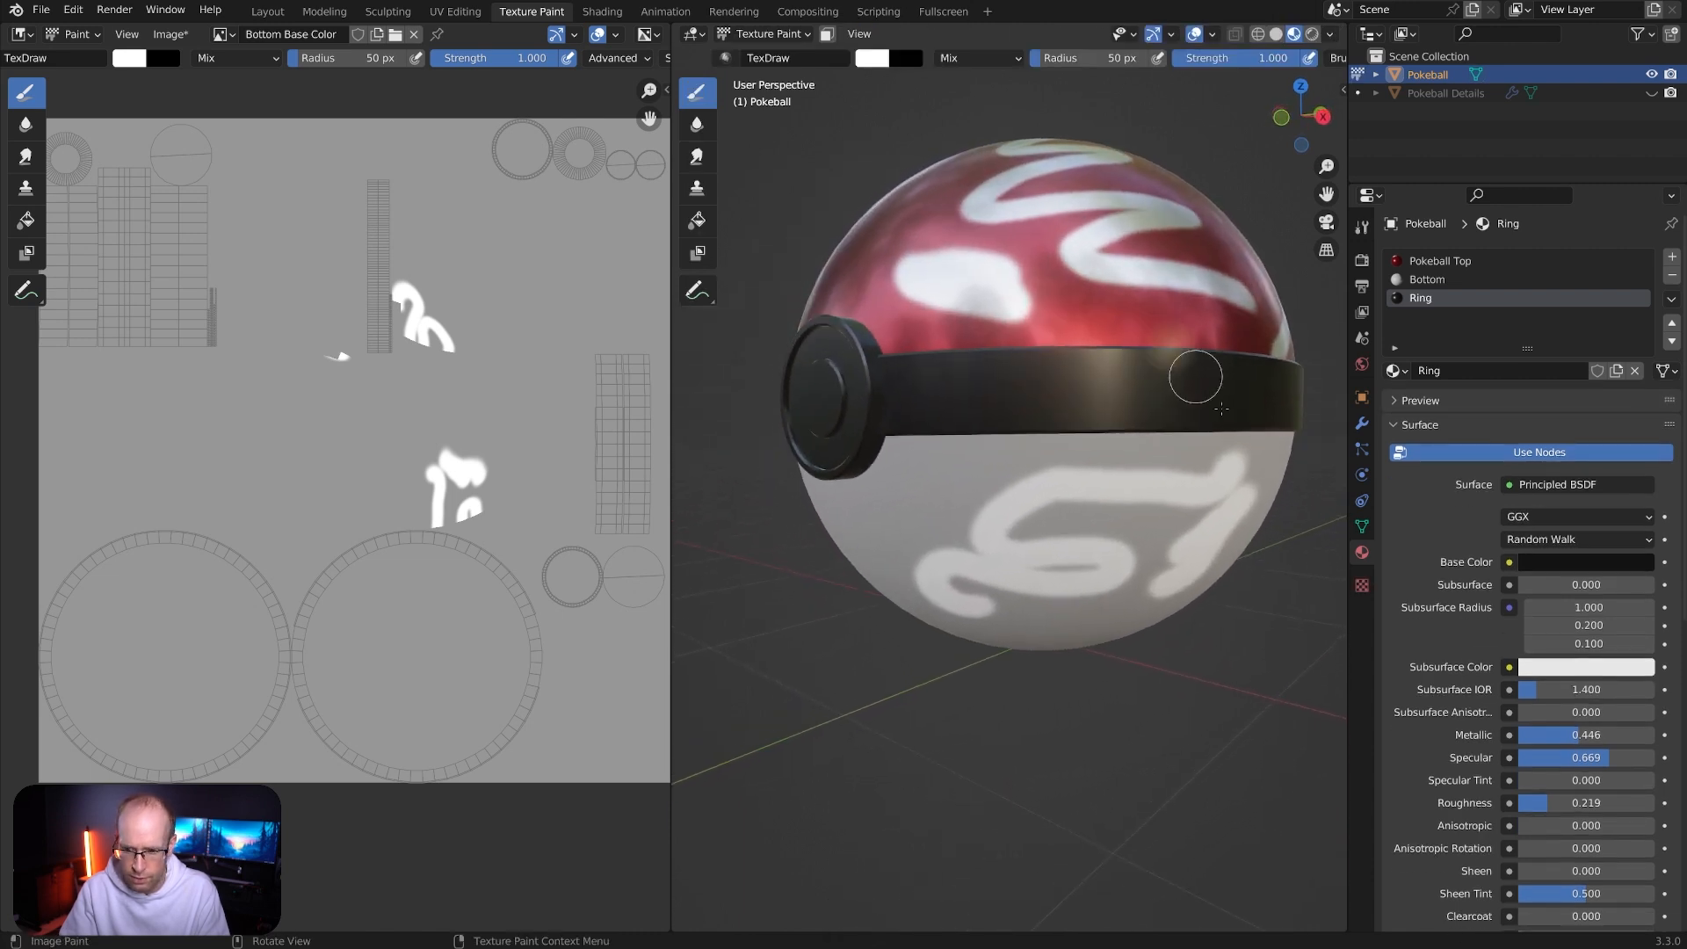
Set the Ring material's roughness to 0.135, metallic to 0.523 and specular to 0.754
drag(1573, 802, 1558, 802)
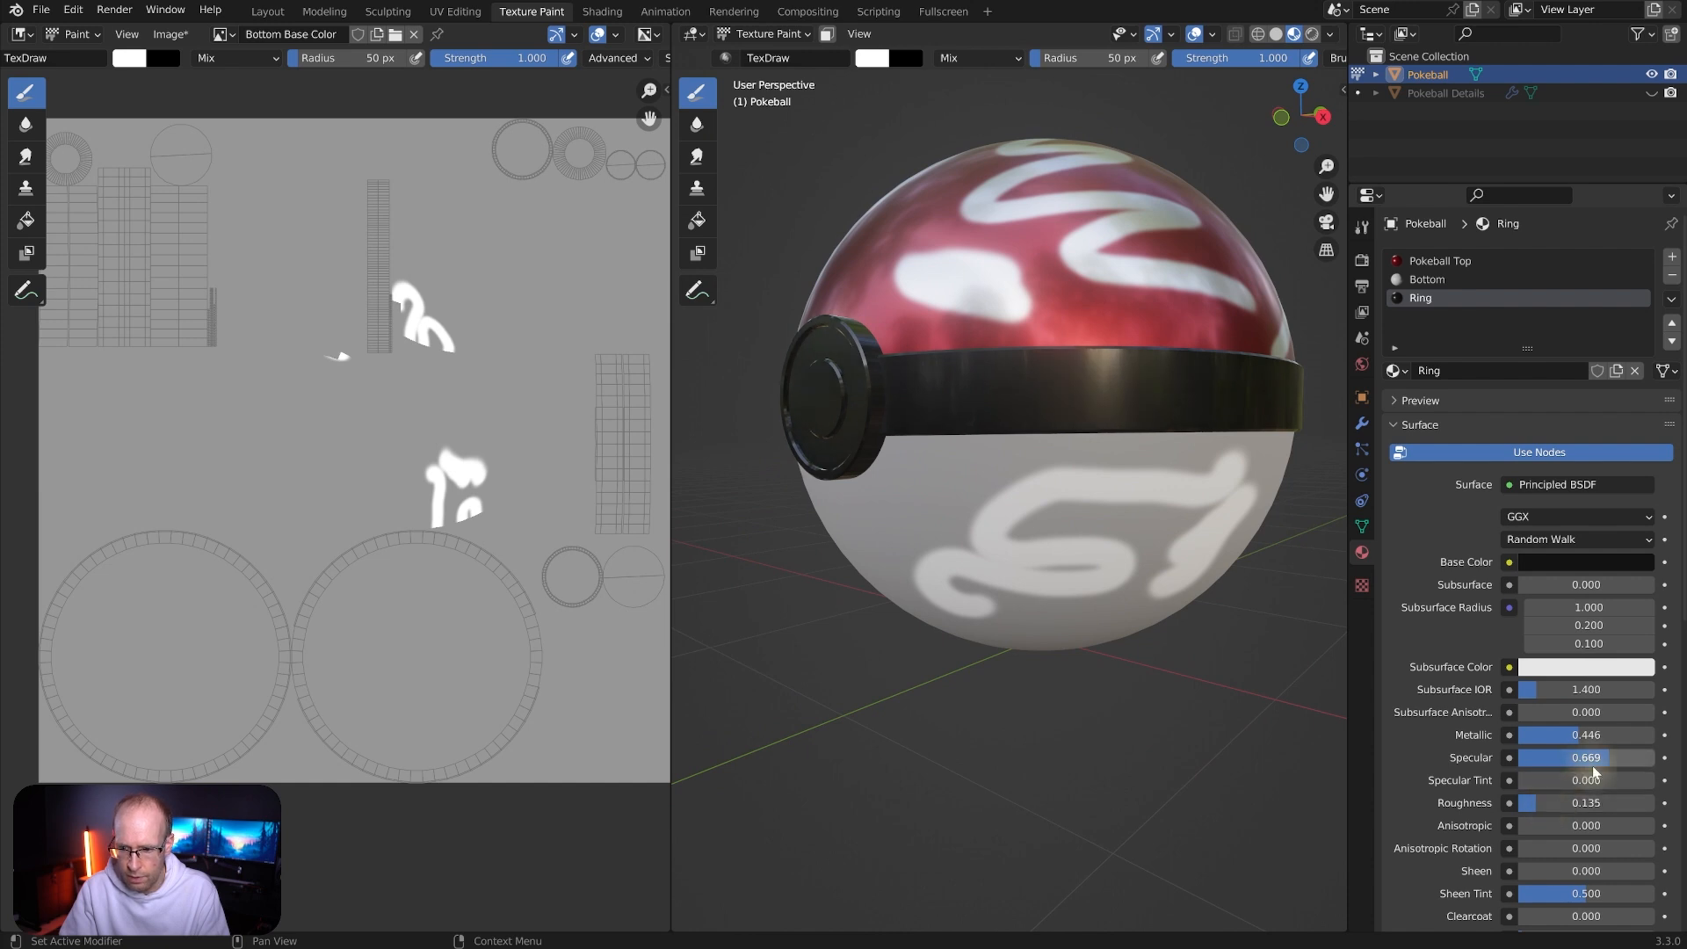
drag(1586, 734, 1578, 735)
mouse_move(879, 352)
middle_down()
mouse_move(958, 316)
mouse_move(872, 300)
middle_up()
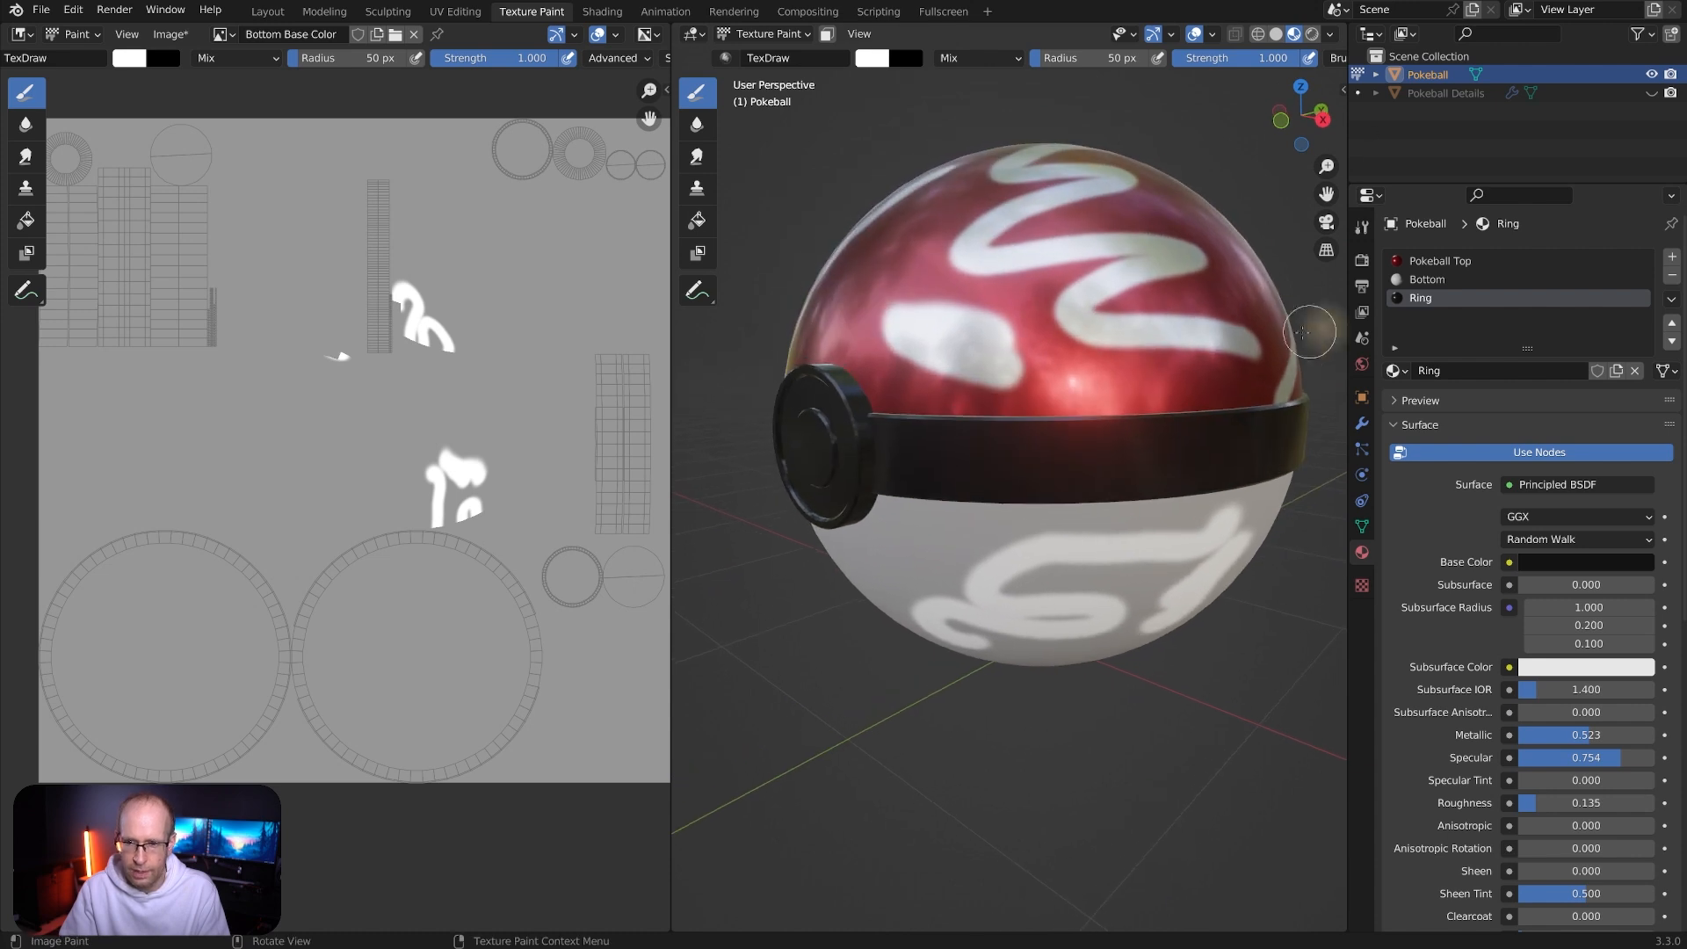
Add a blank 4000 x 4000 px Base Color paint slot named Ring Base Color to the Ring material and paint white strokes along the band
click(1362, 227)
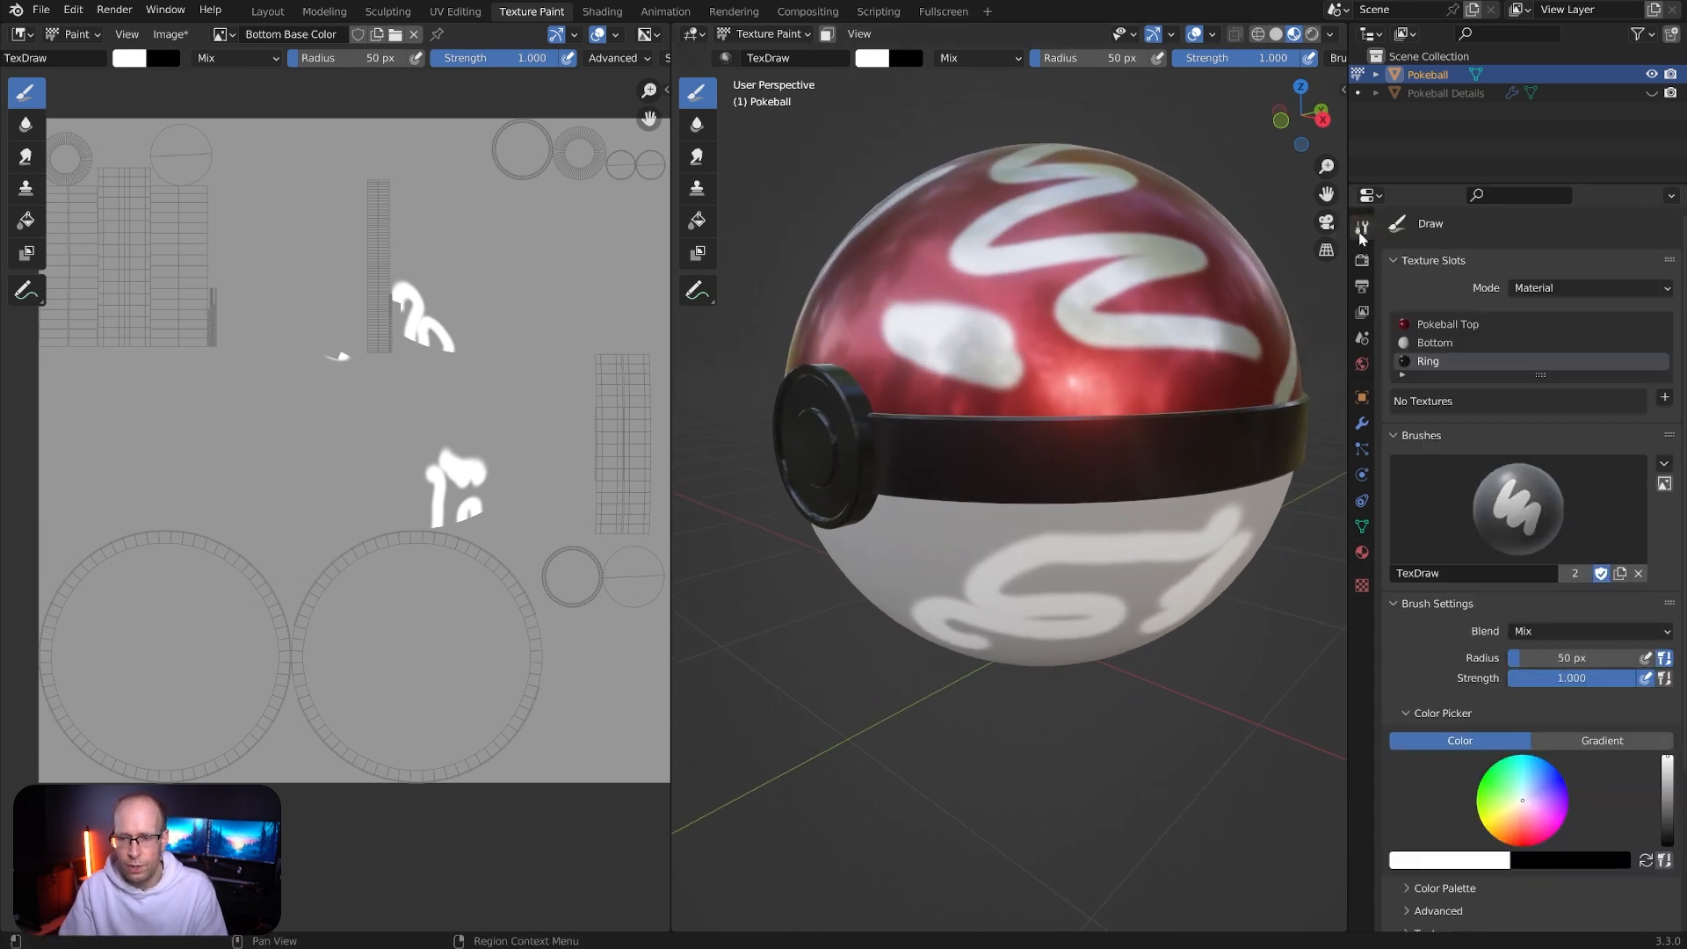
click(1438, 343)
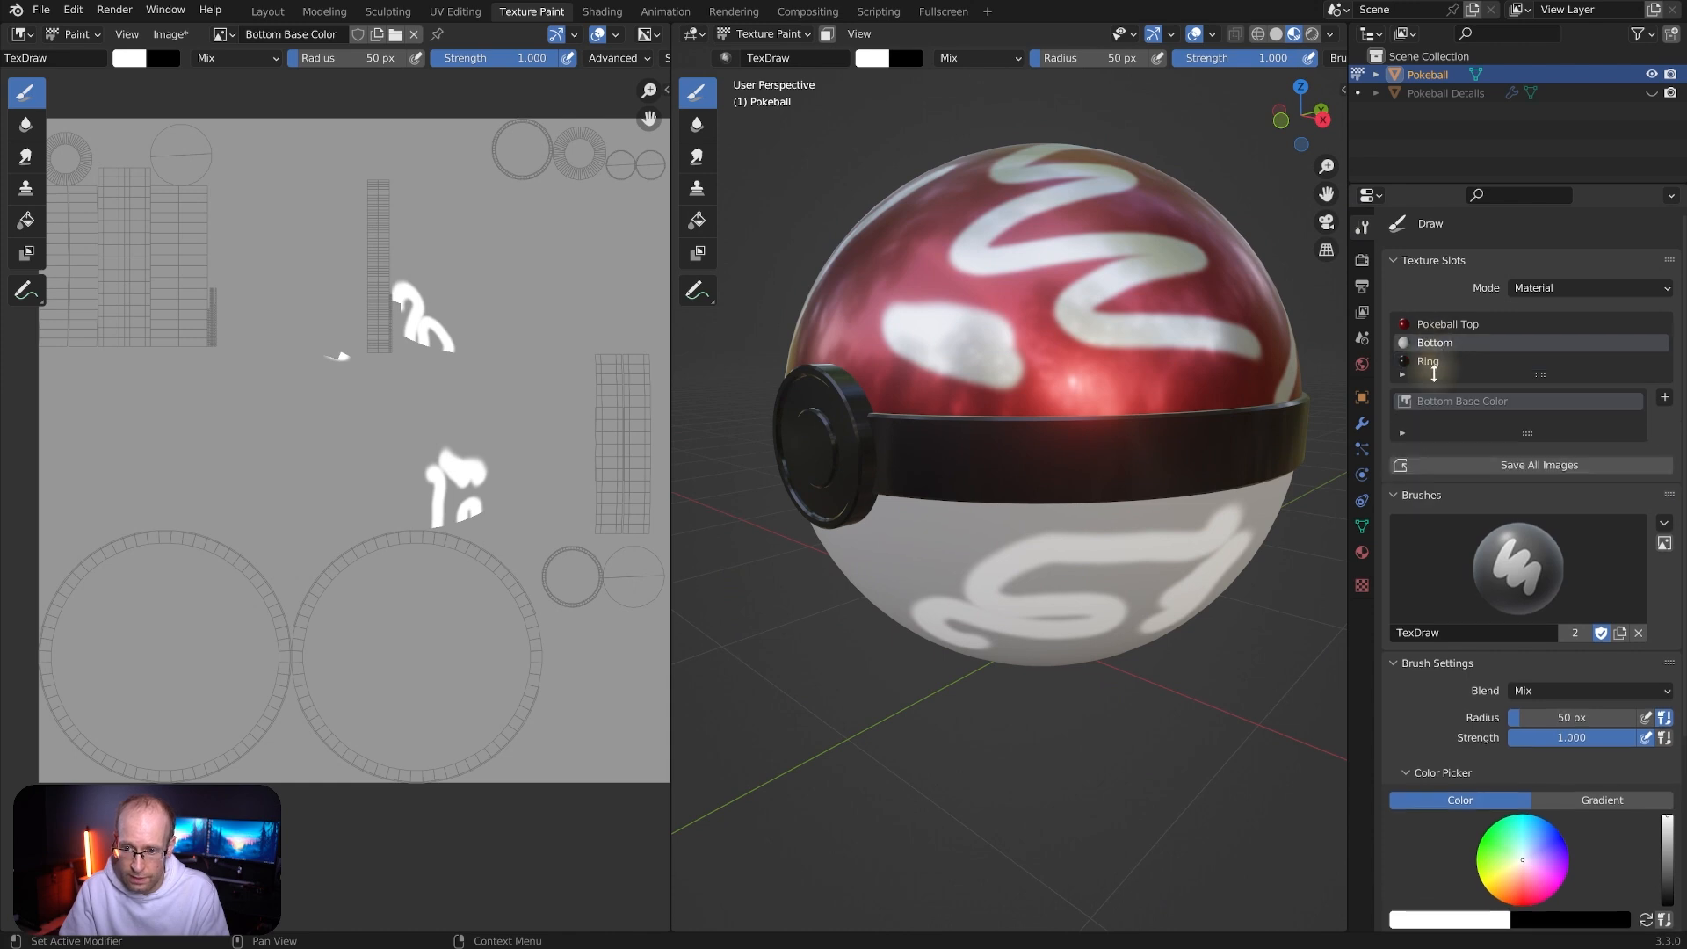
click(1446, 327)
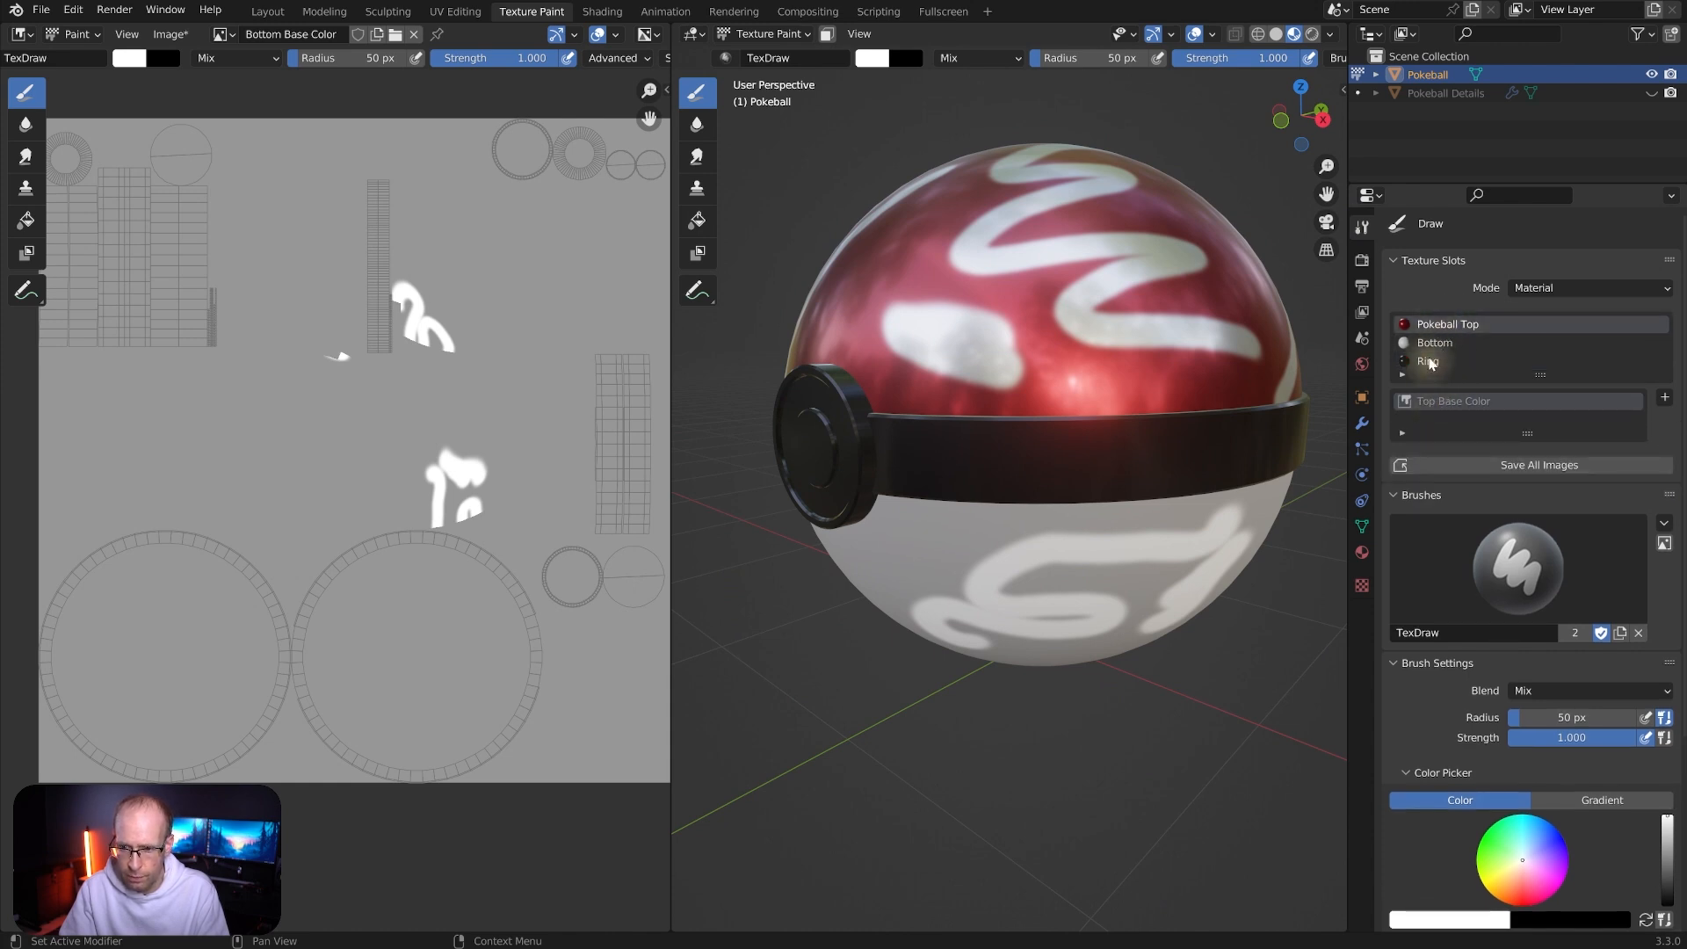
click(1441, 361)
click(1662, 401)
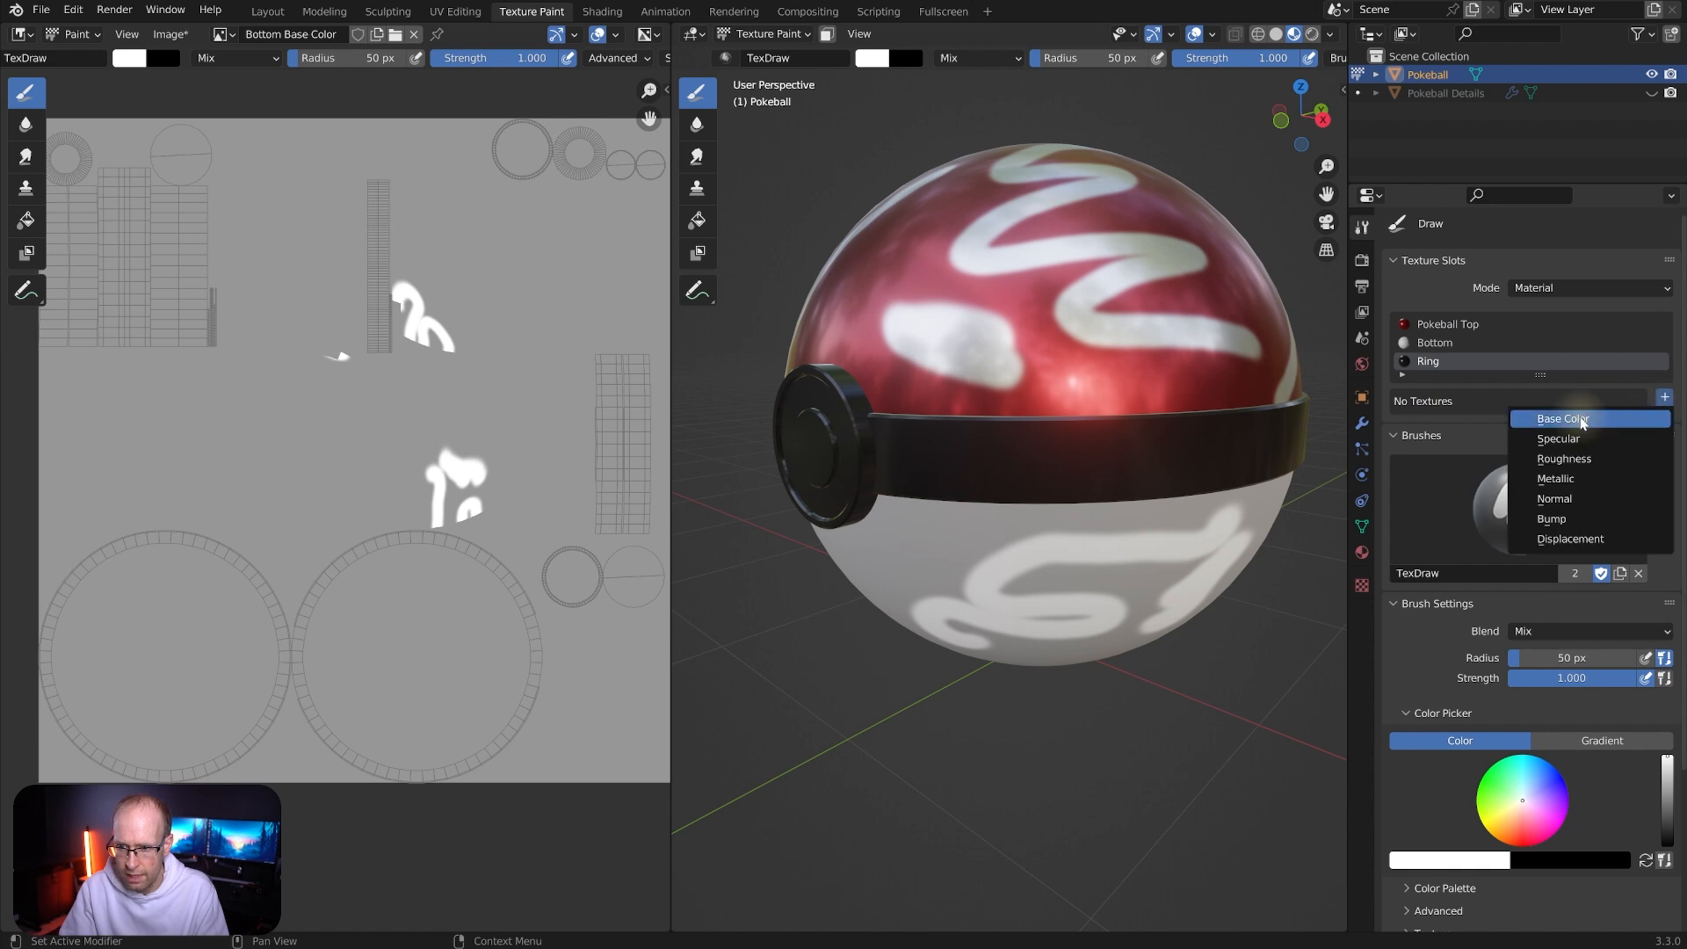
click(1574, 424)
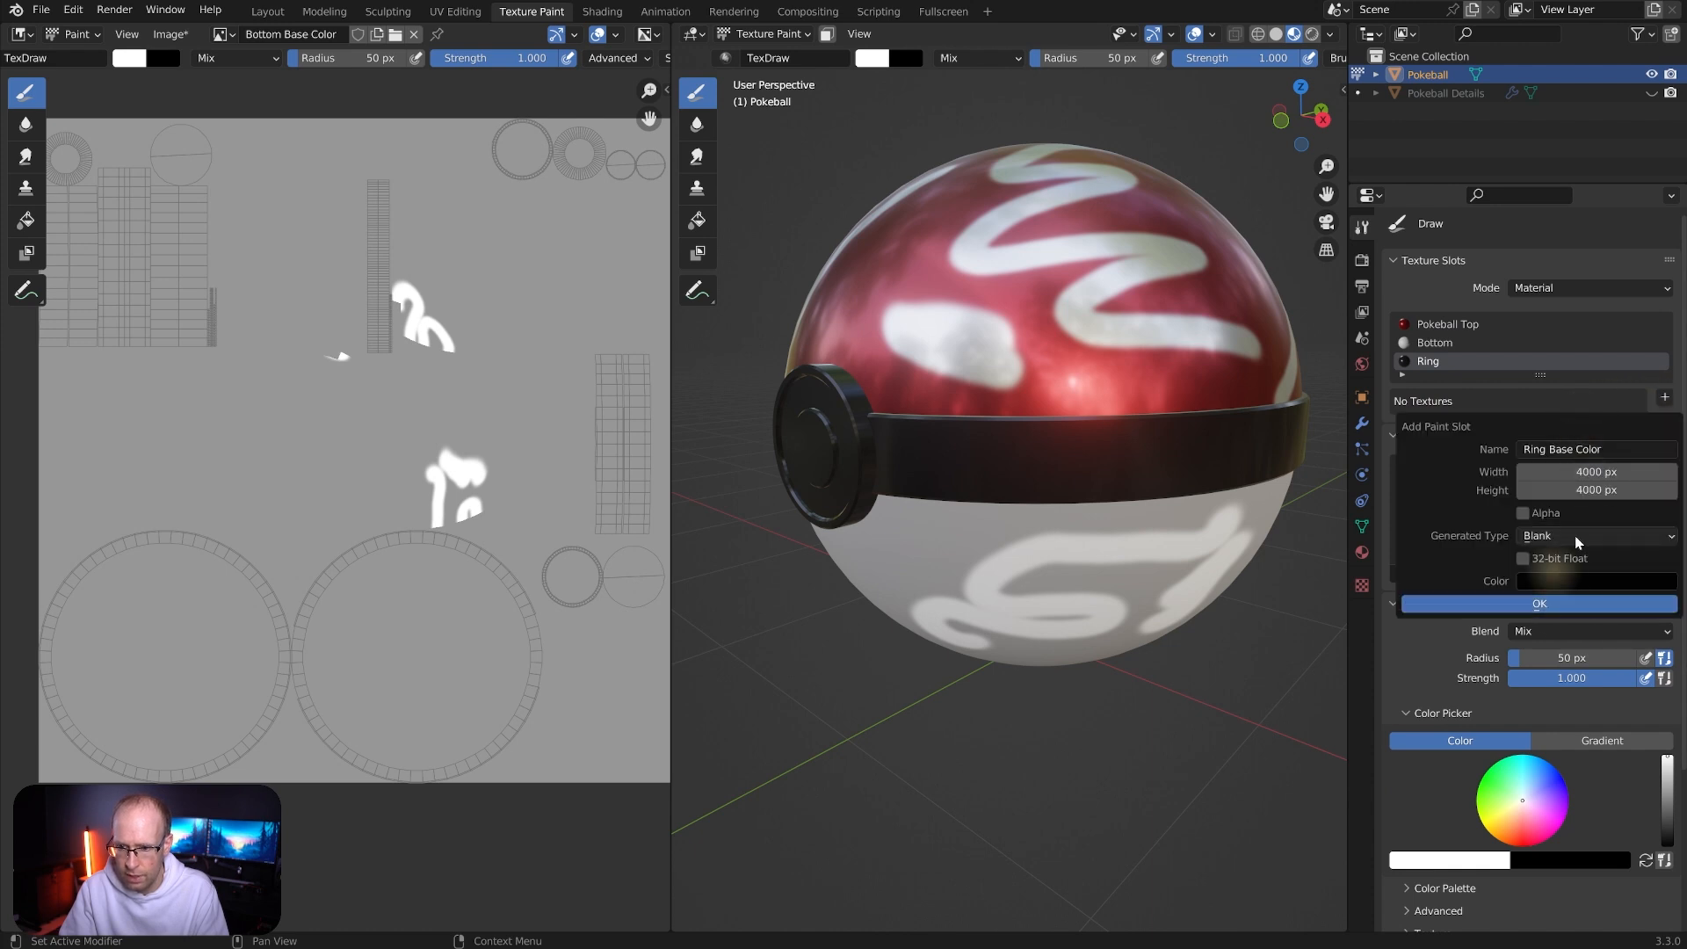
click(1556, 604)
mouse_move(1089, 441)
mouse_down()
mouse_move(1222, 449)
mouse_move(990, 473)
mouse_up()
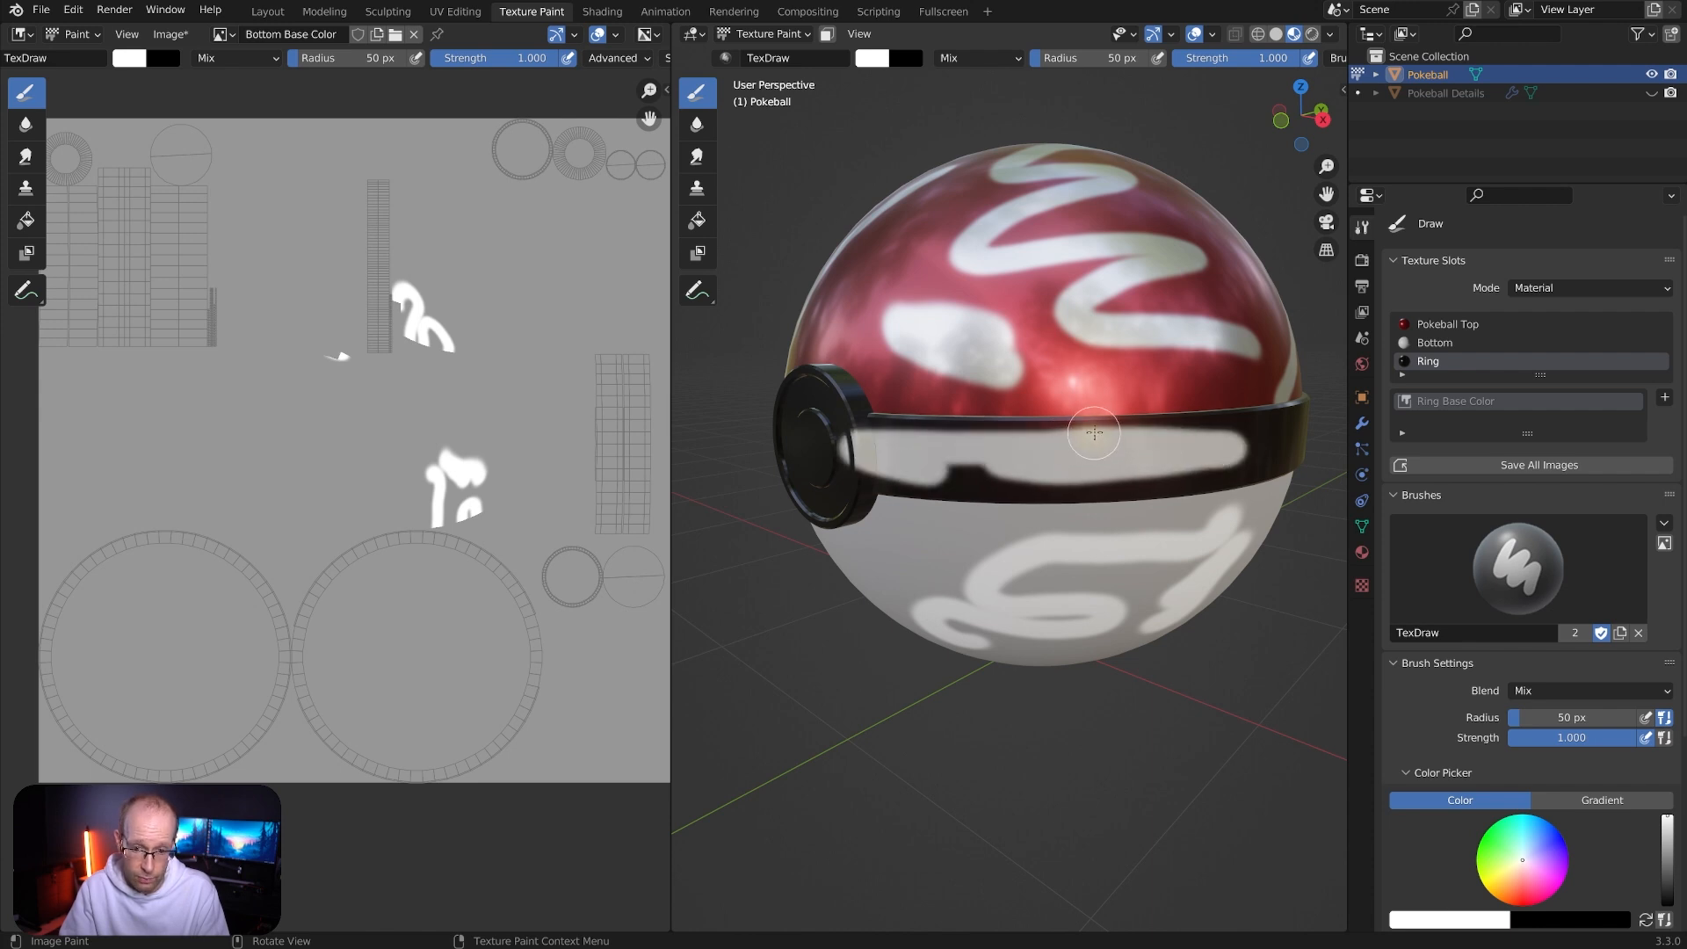
Try painting white strokes across the seam between the red top, the ring and the bottom, and undo them
middle_drag(1105, 428, 1004, 283)
mouse_move(1099, 220)
mouse_down()
mouse_move(1010, 325)
mouse_move(1028, 430)
mouse_move(958, 511)
mouse_move(1119, 565)
mouse_move(1090, 505)
mouse_move(1147, 462)
mouse_up()
mouse_move(1147, 462)
middle_down()
mouse_move(1108, 419)
mouse_move(1130, 461)
mouse_move(1109, 447)
middle_up()
scroll(1098, 437, up, 5)
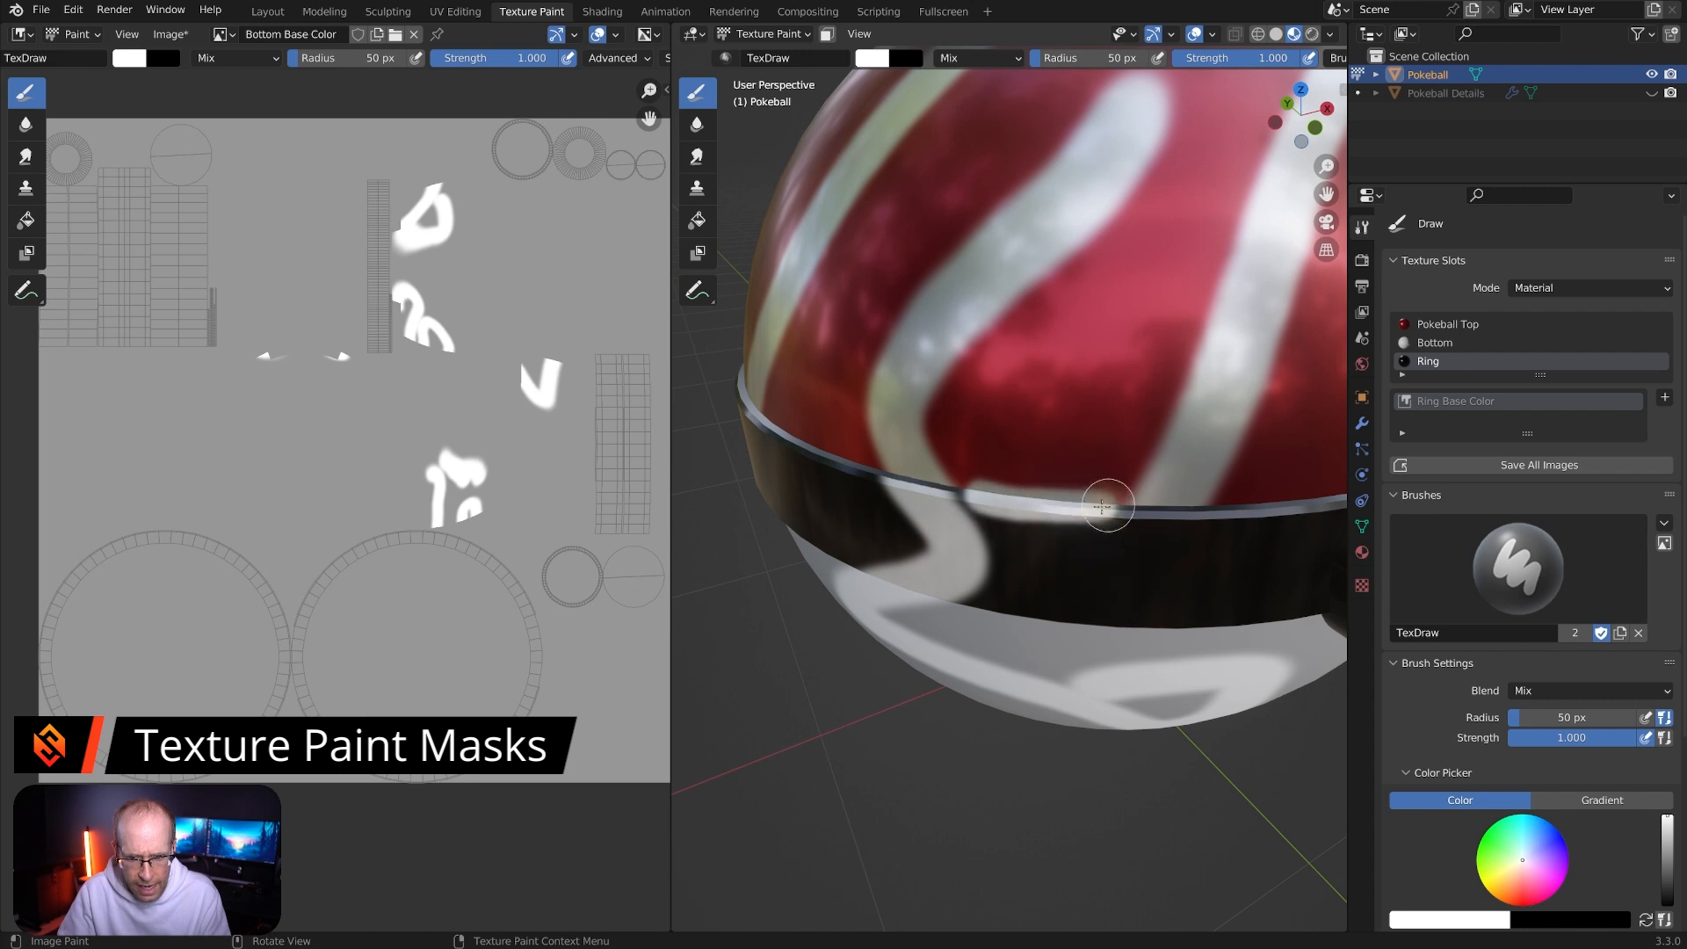
middle_drag(1110, 527, 1093, 527)
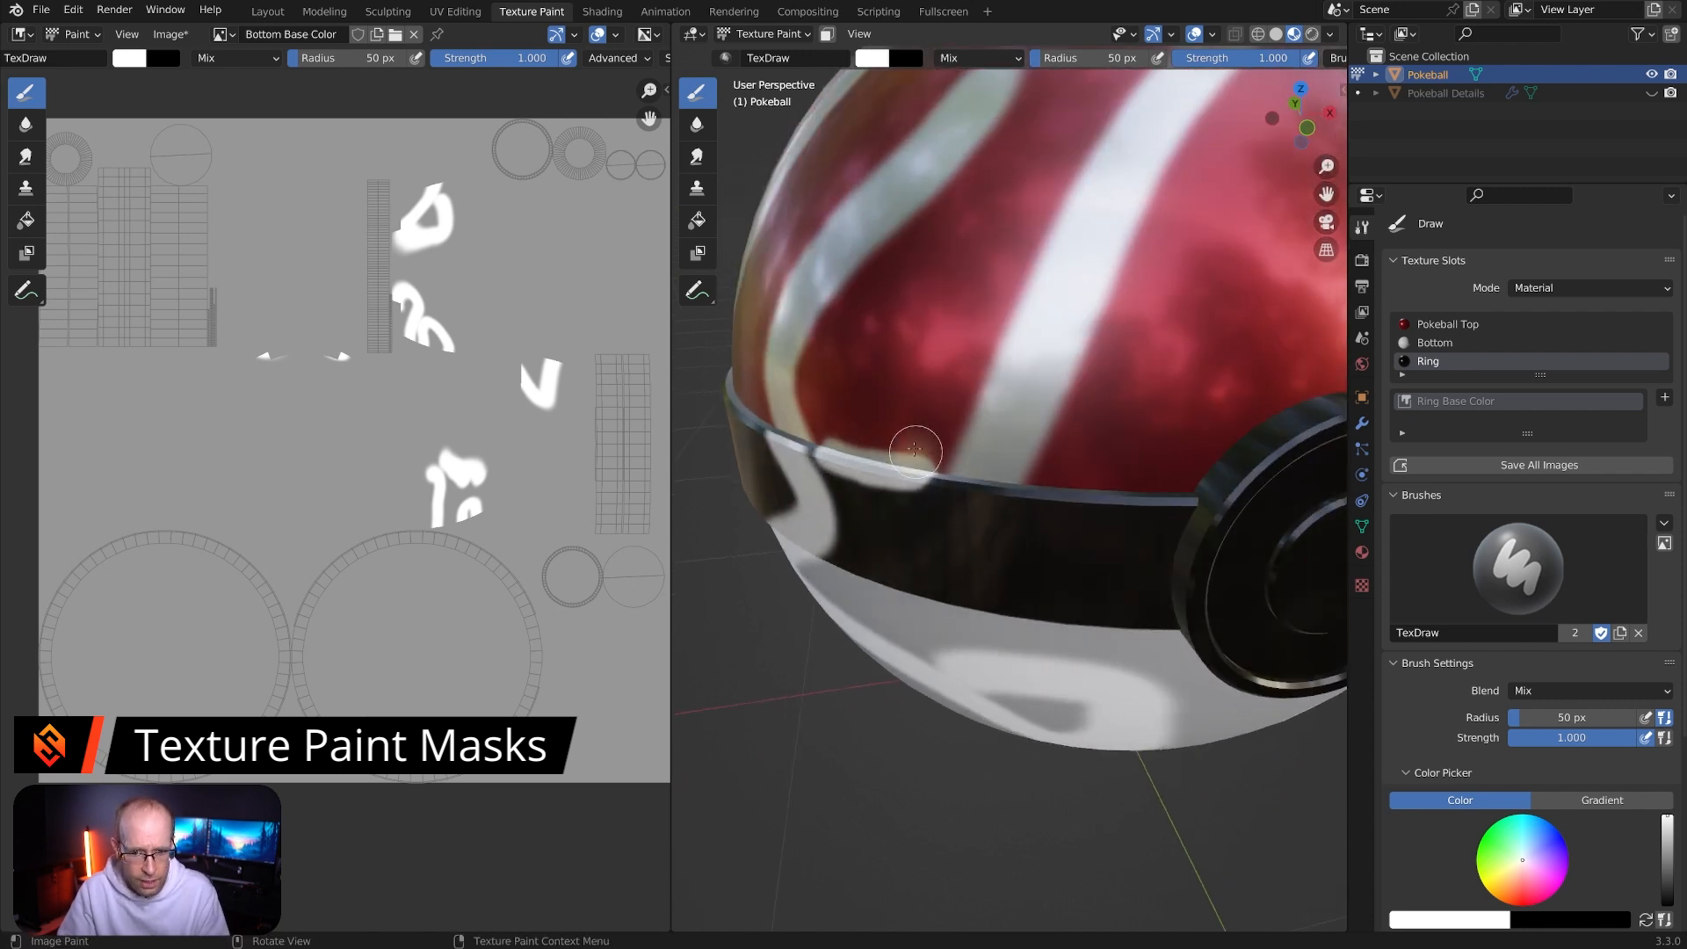
middle_drag(911, 403, 949, 414)
key(ctrl+z)
key(ctrl+z)
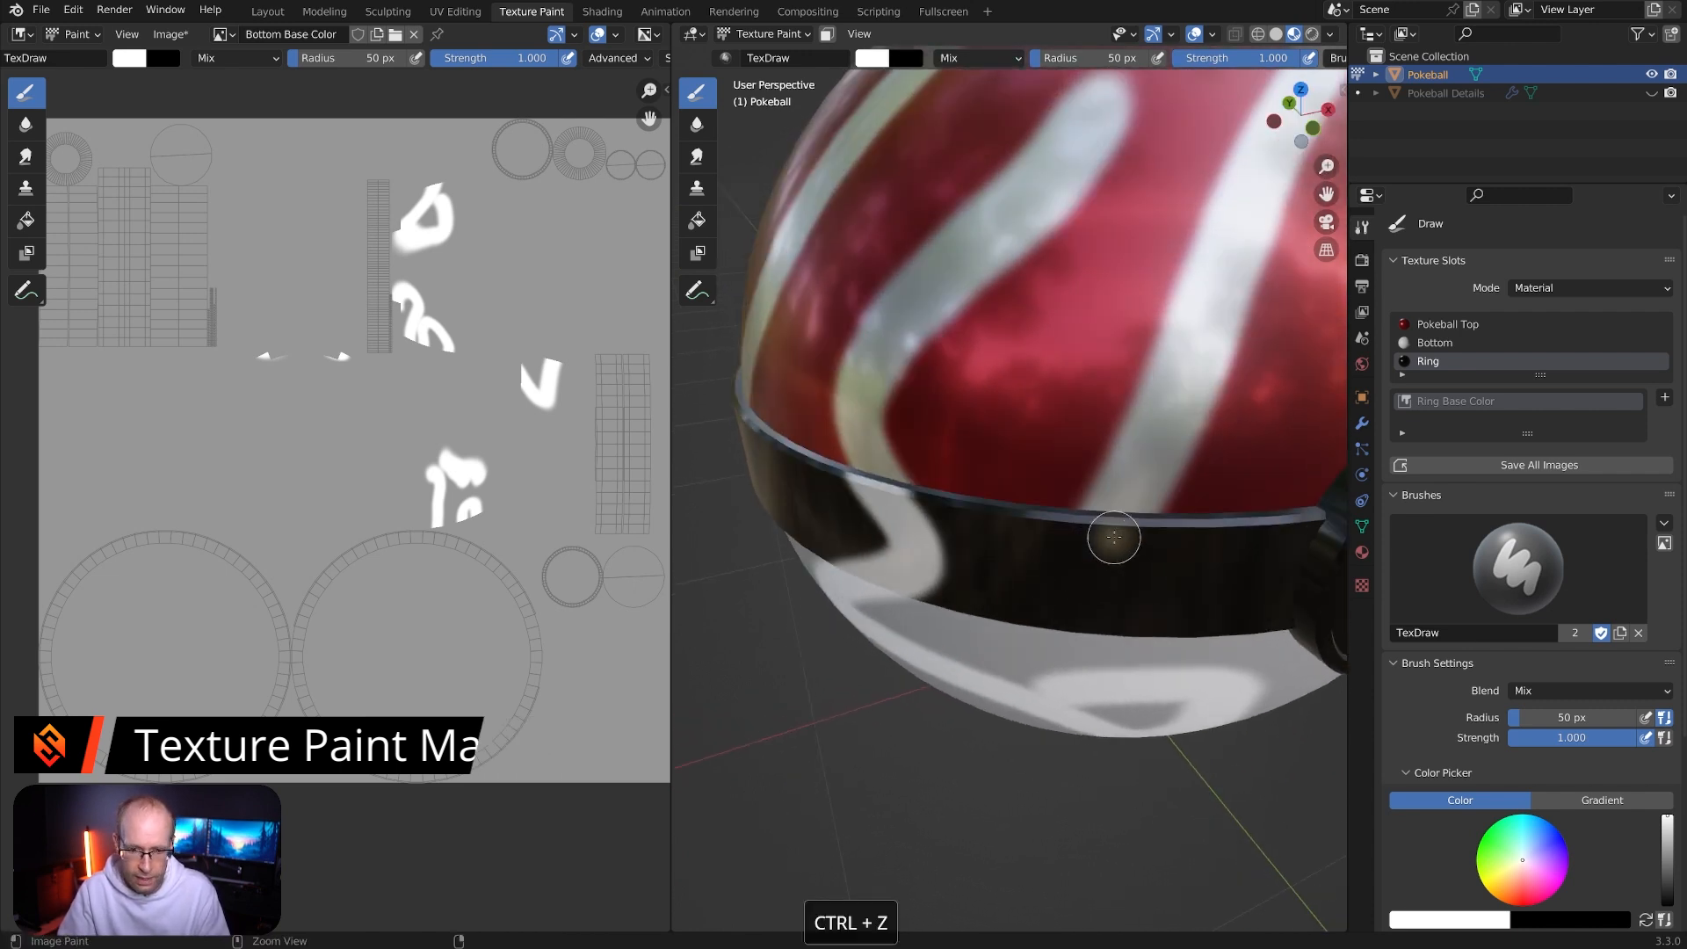
middle_drag(1076, 487, 1131, 425)
middle_drag(979, 425, 1004, 347)
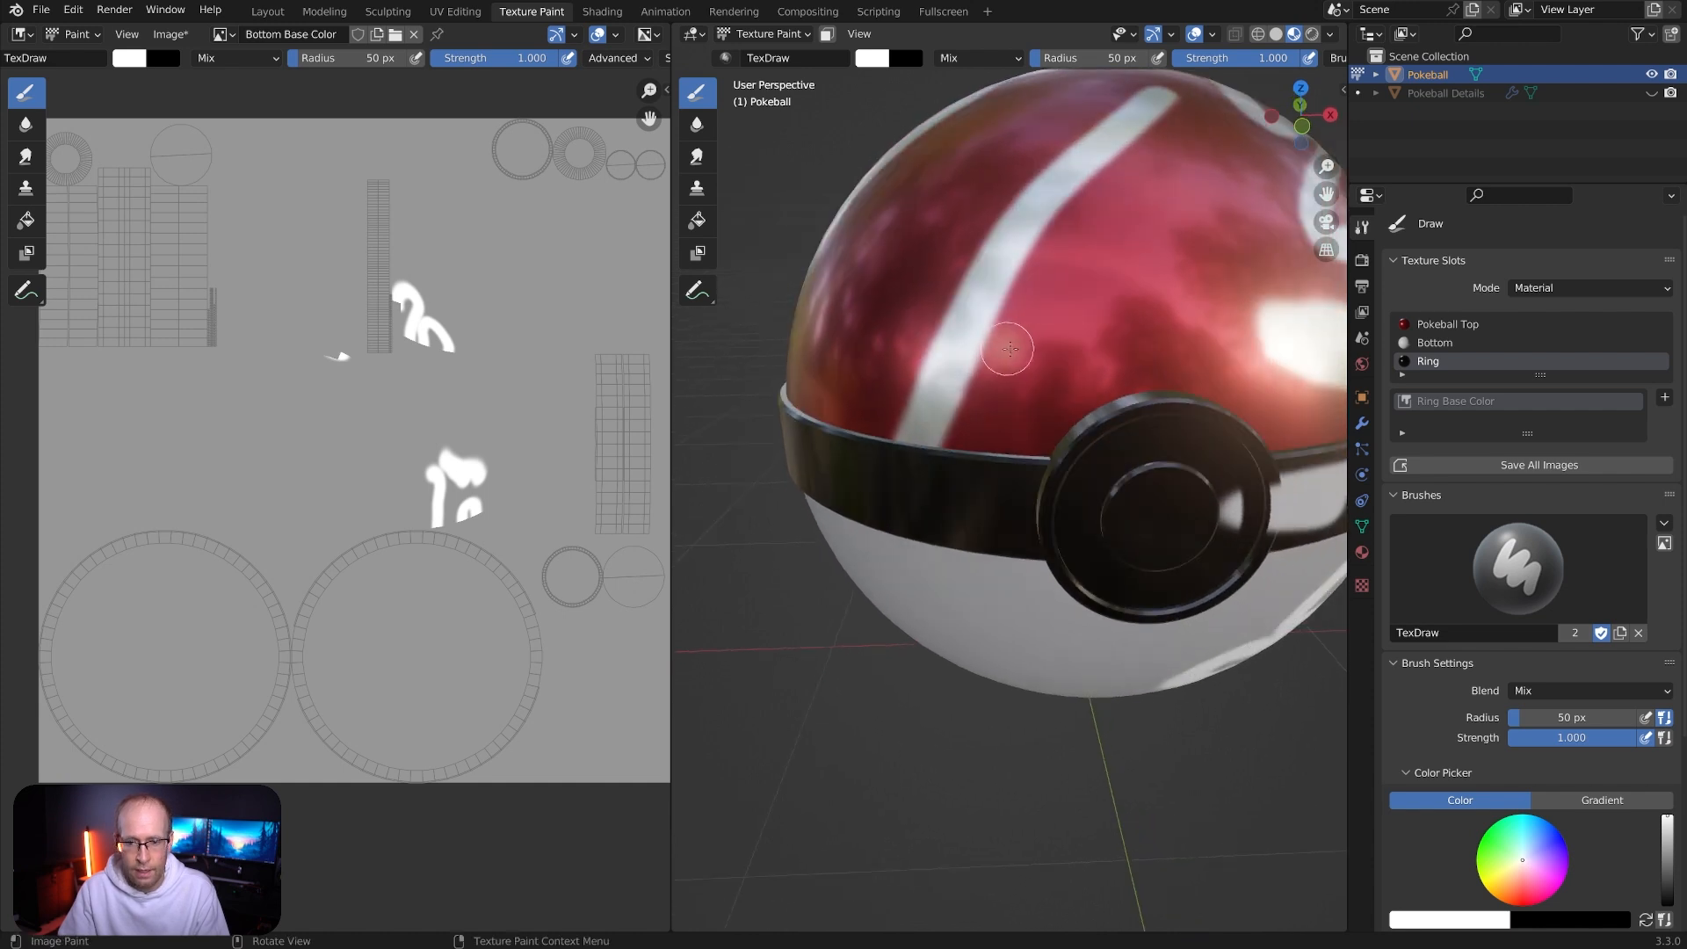
middle_drag(942, 394, 1104, 367)
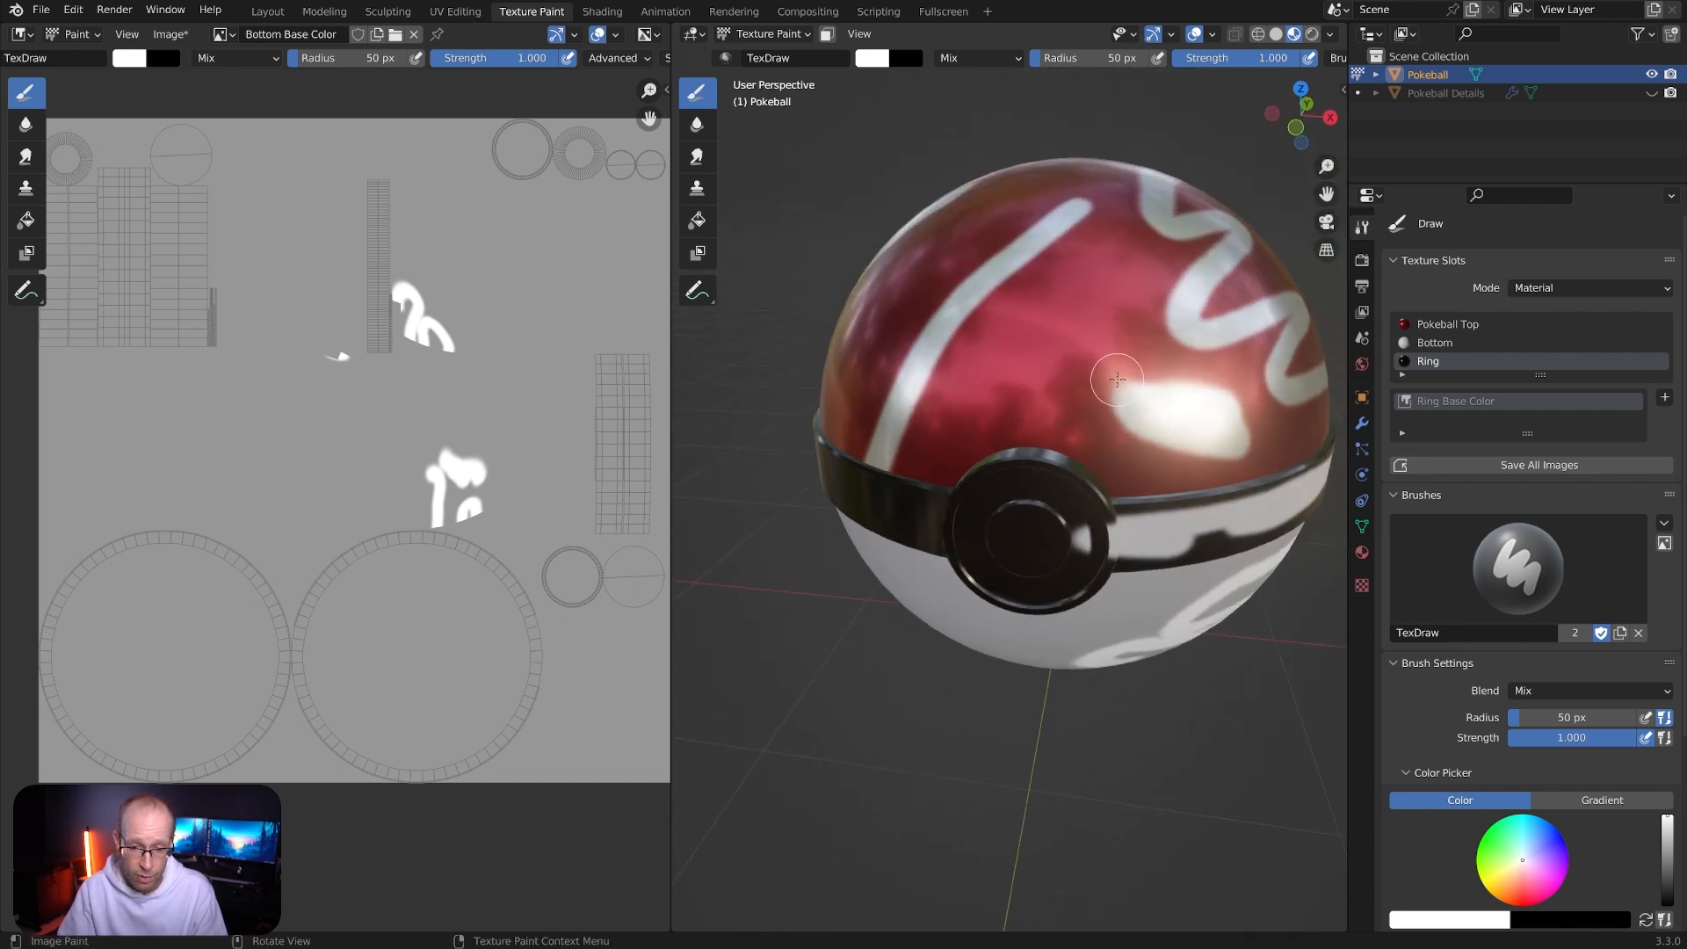
Enter Edit Mode and select the ring band and button together with all their linked faces
key(Tab)
mouse_move(1099, 378)
middle_down()
mouse_move(1073, 354)
mouse_move(886, 483)
middle_up()
key(a)
key(a)
ctrl+click(878, 484)
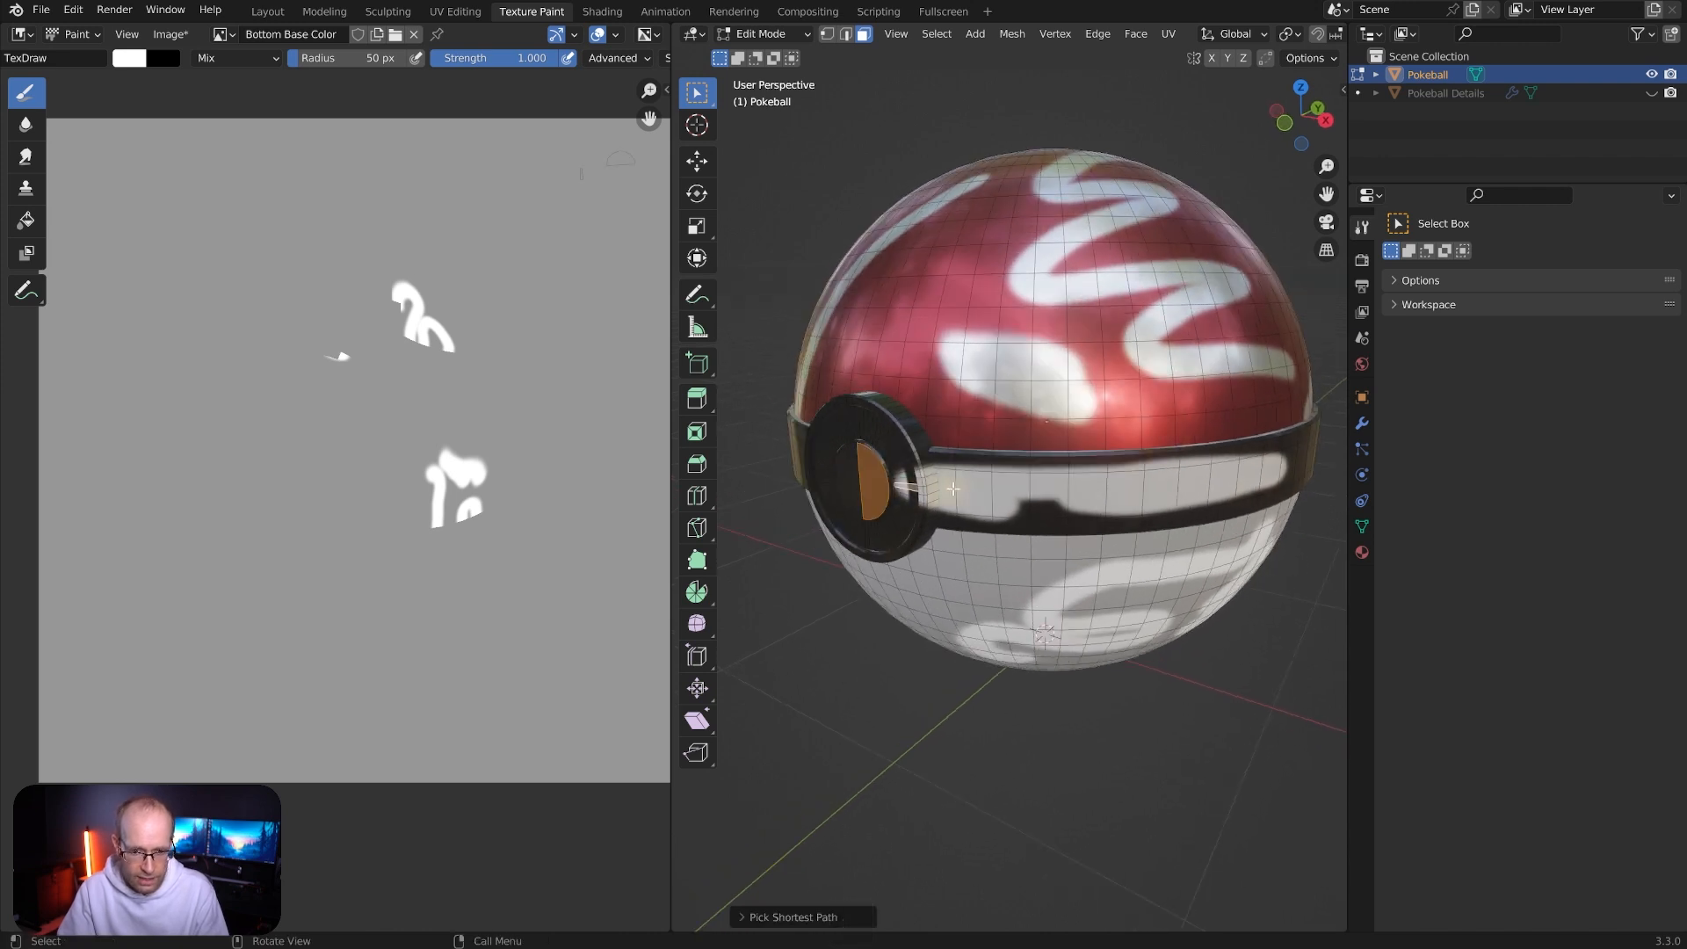
key(ctrl+l)
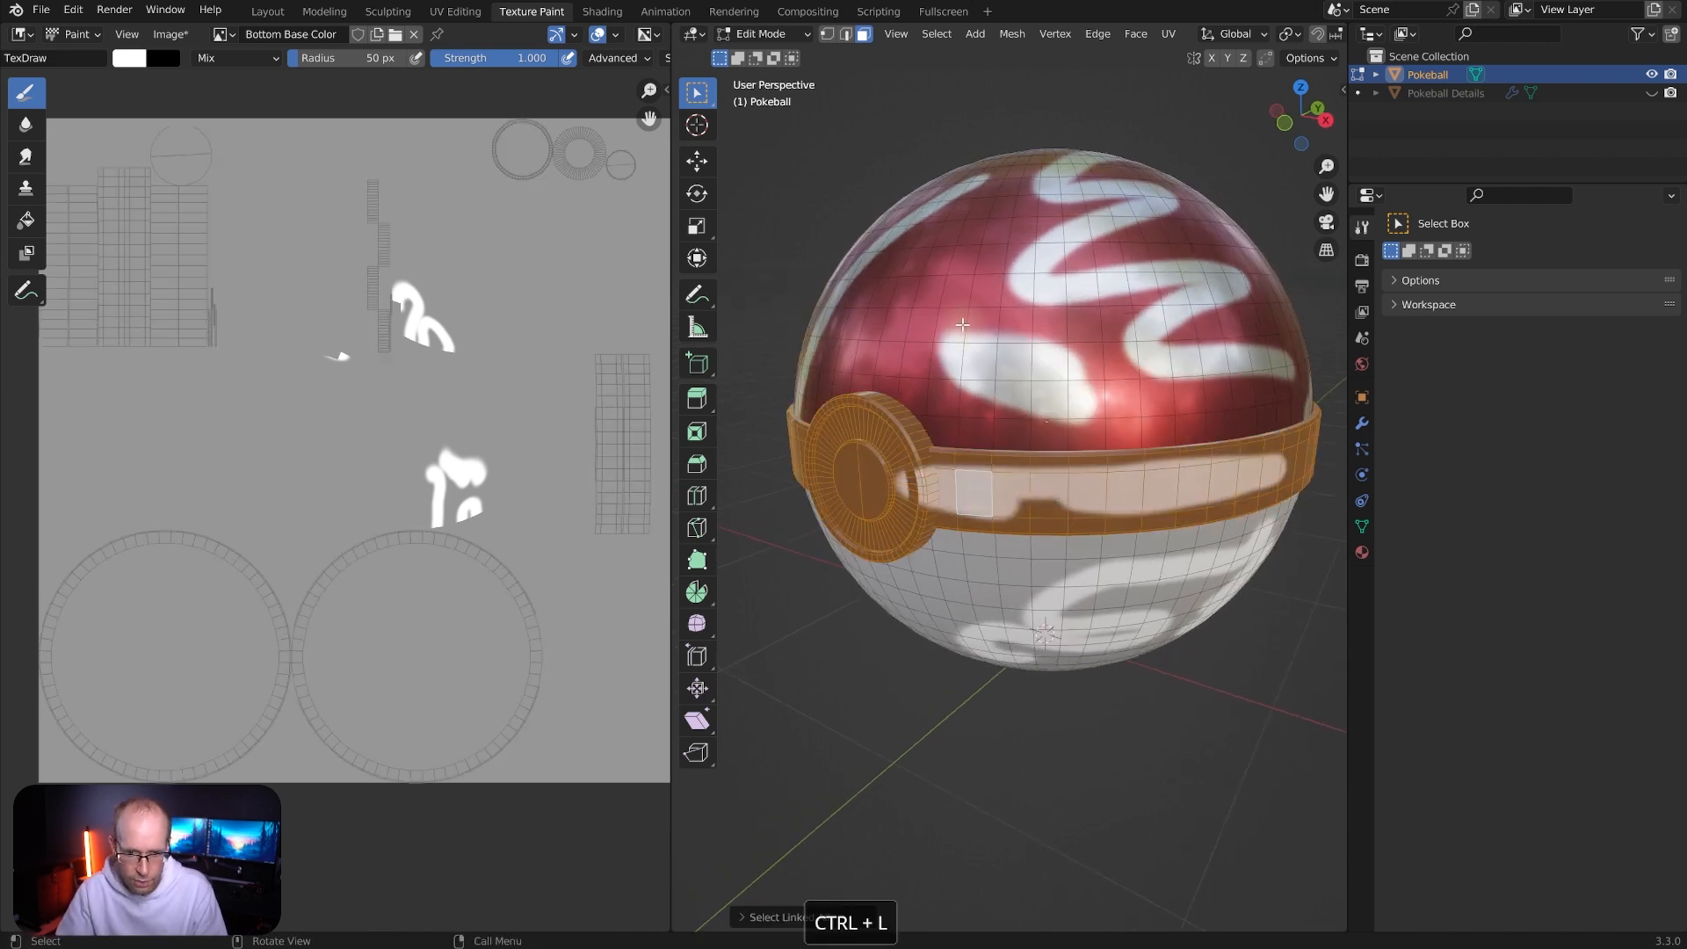
Clear the selection and reselect the band and button by selecting all faces assigned to the Ring material
key(a)
key(a)
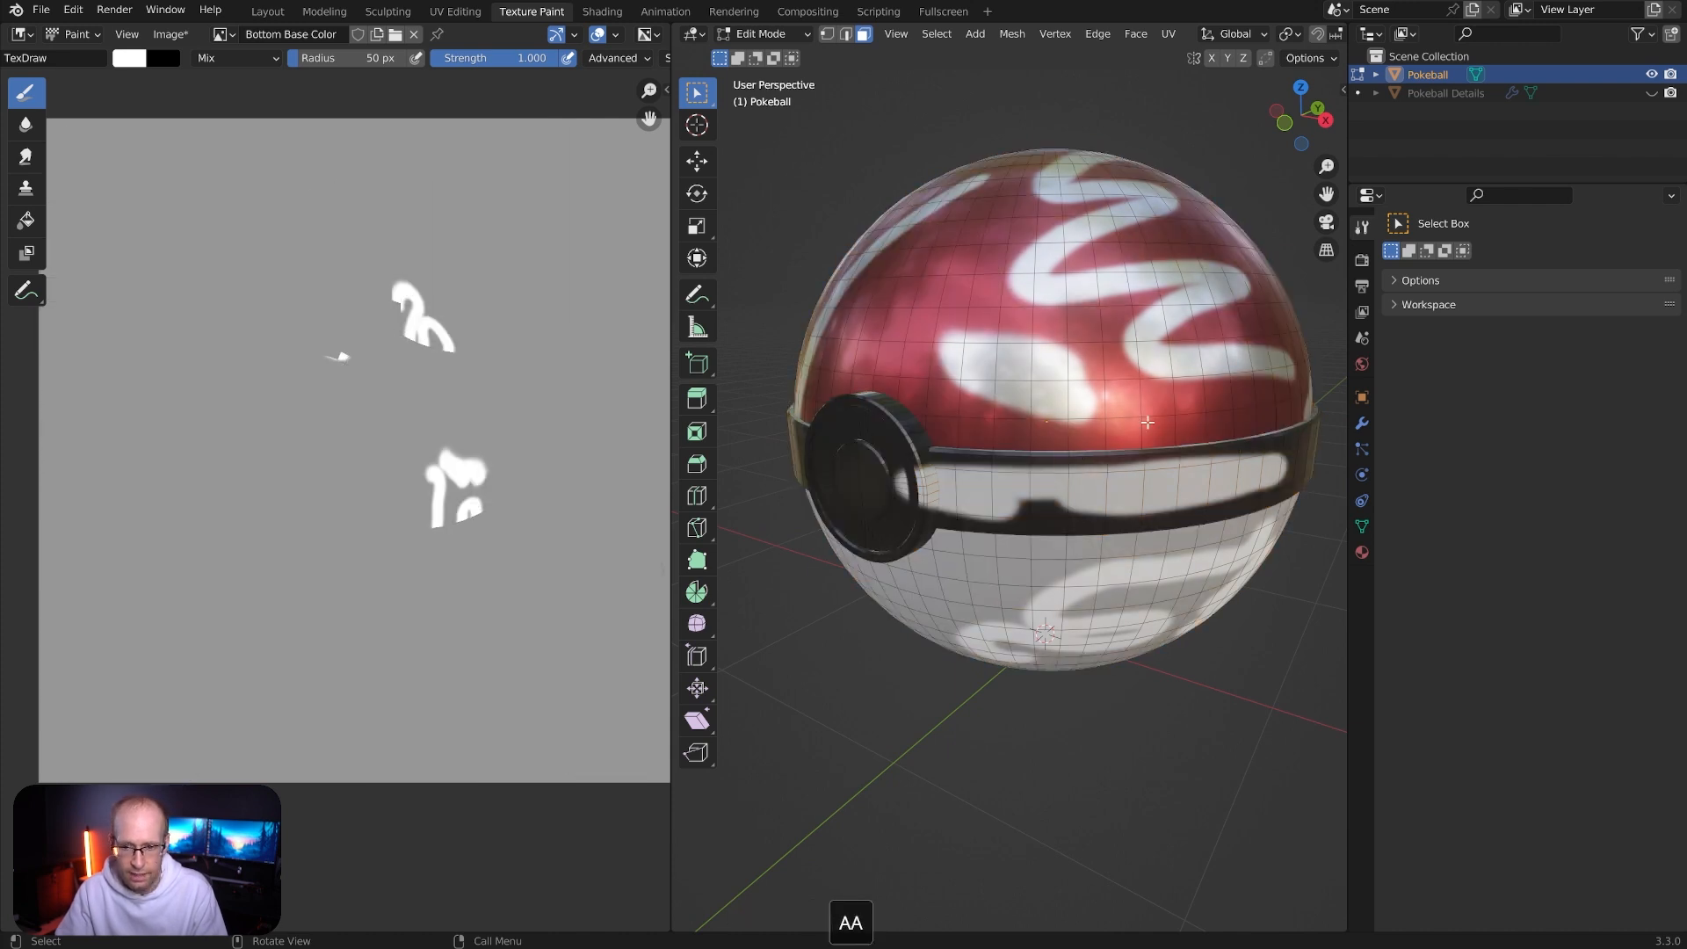
click(1362, 554)
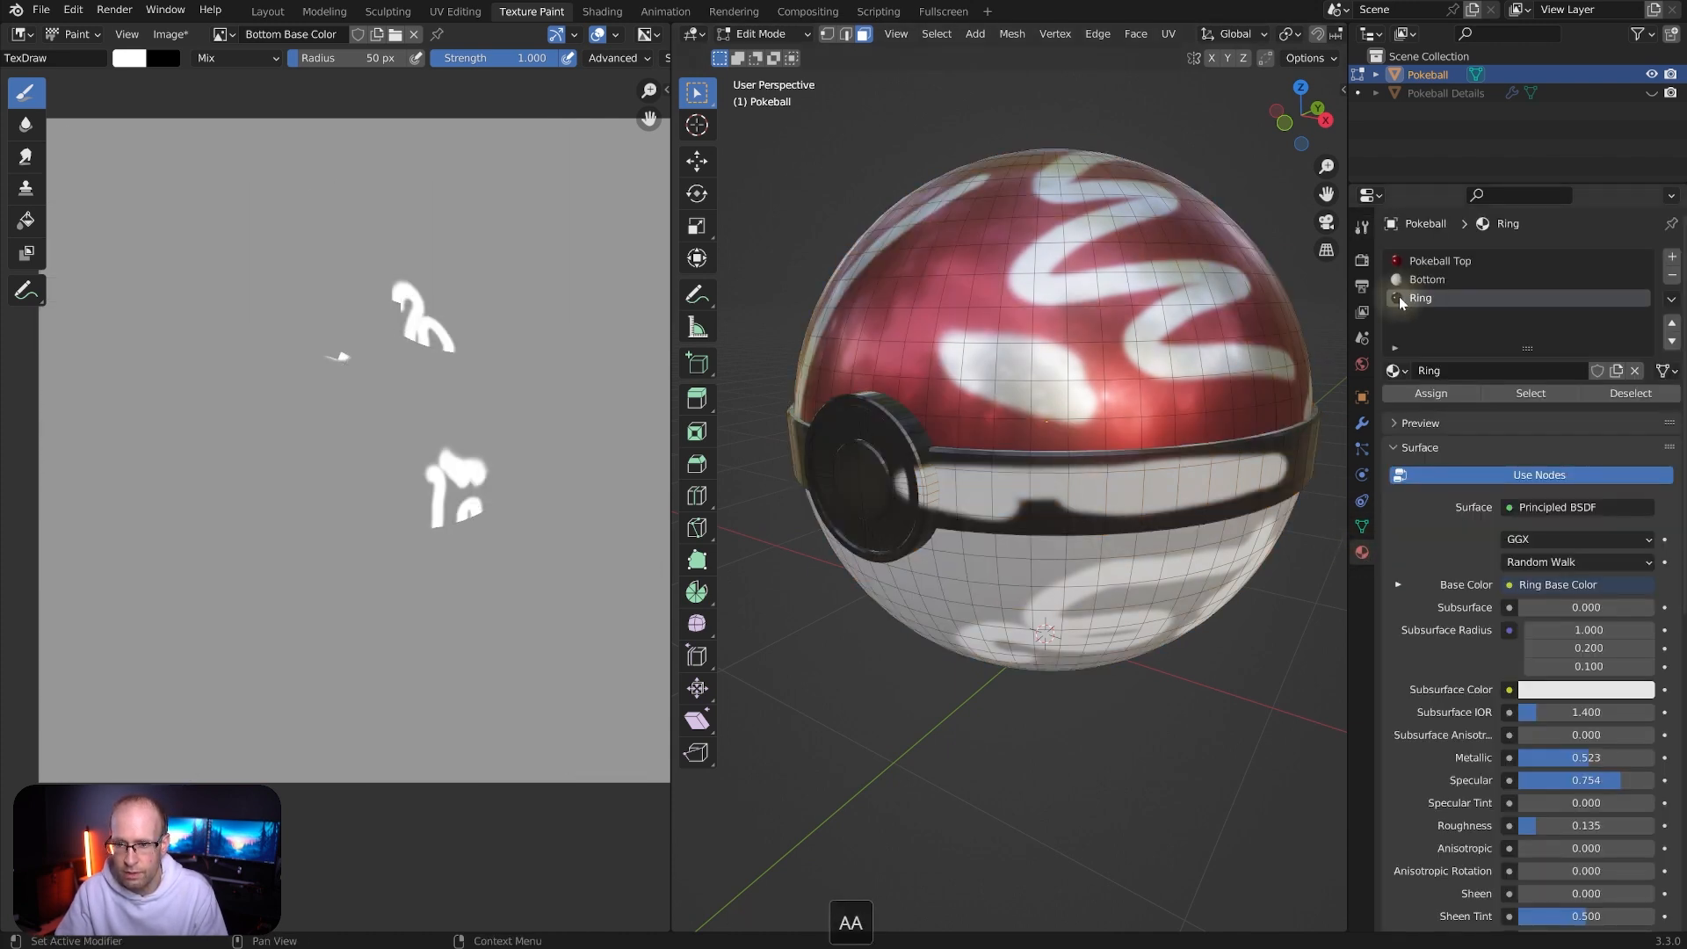
click(1530, 397)
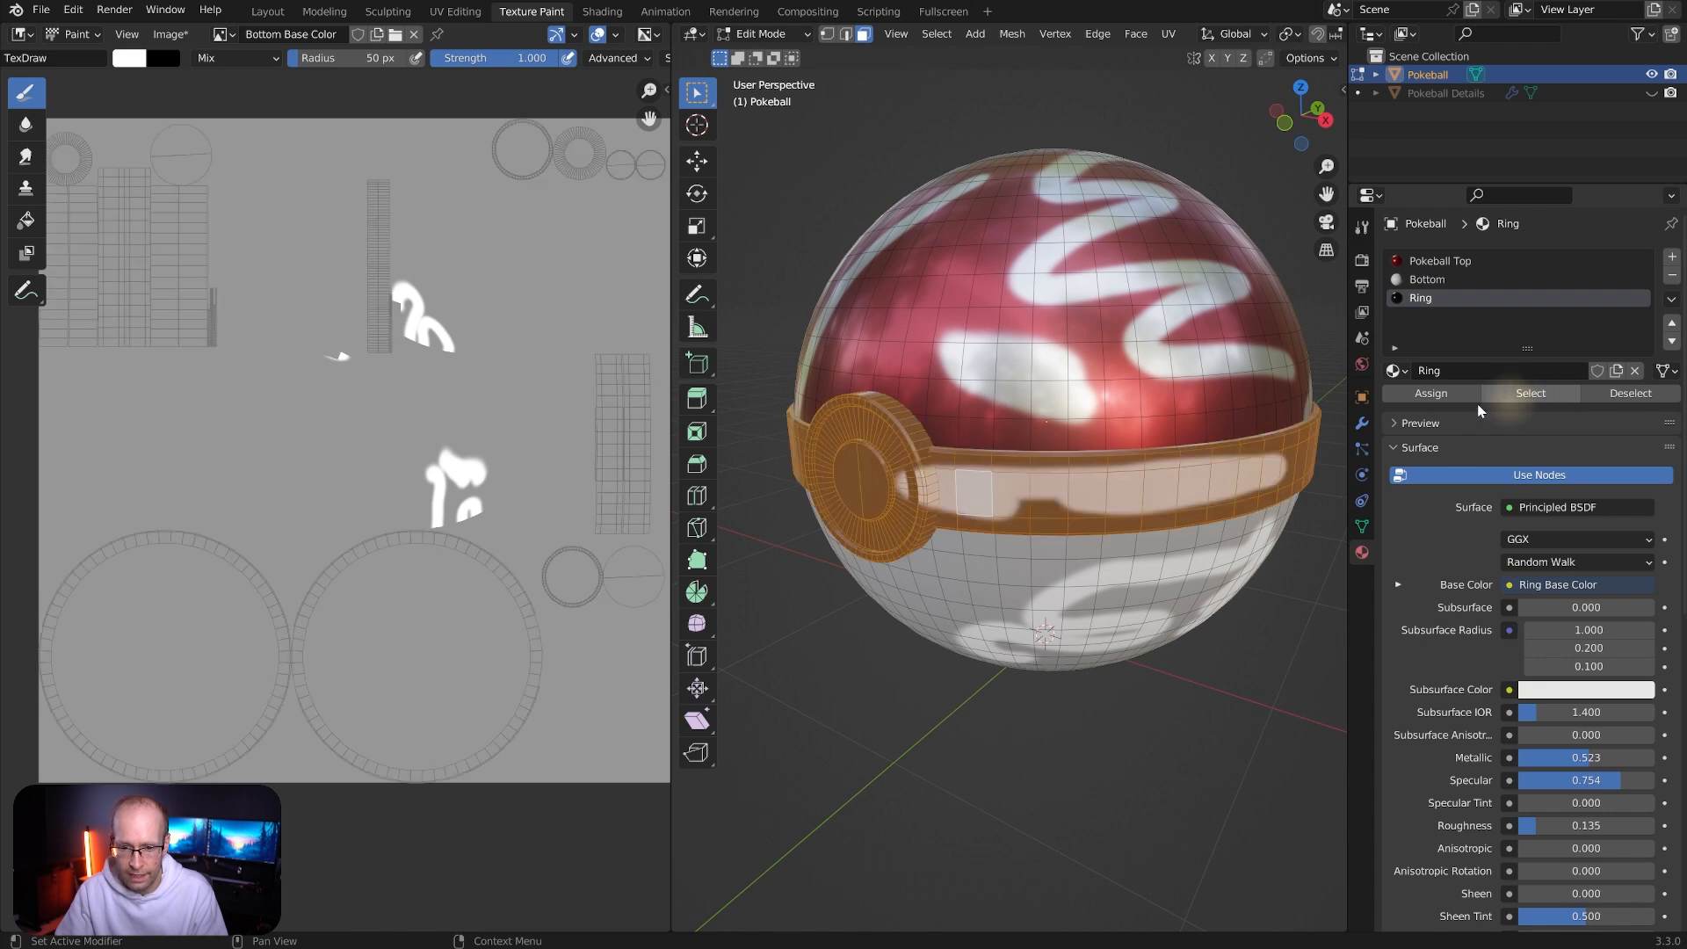
middle_drag(826, 344, 979, 297)
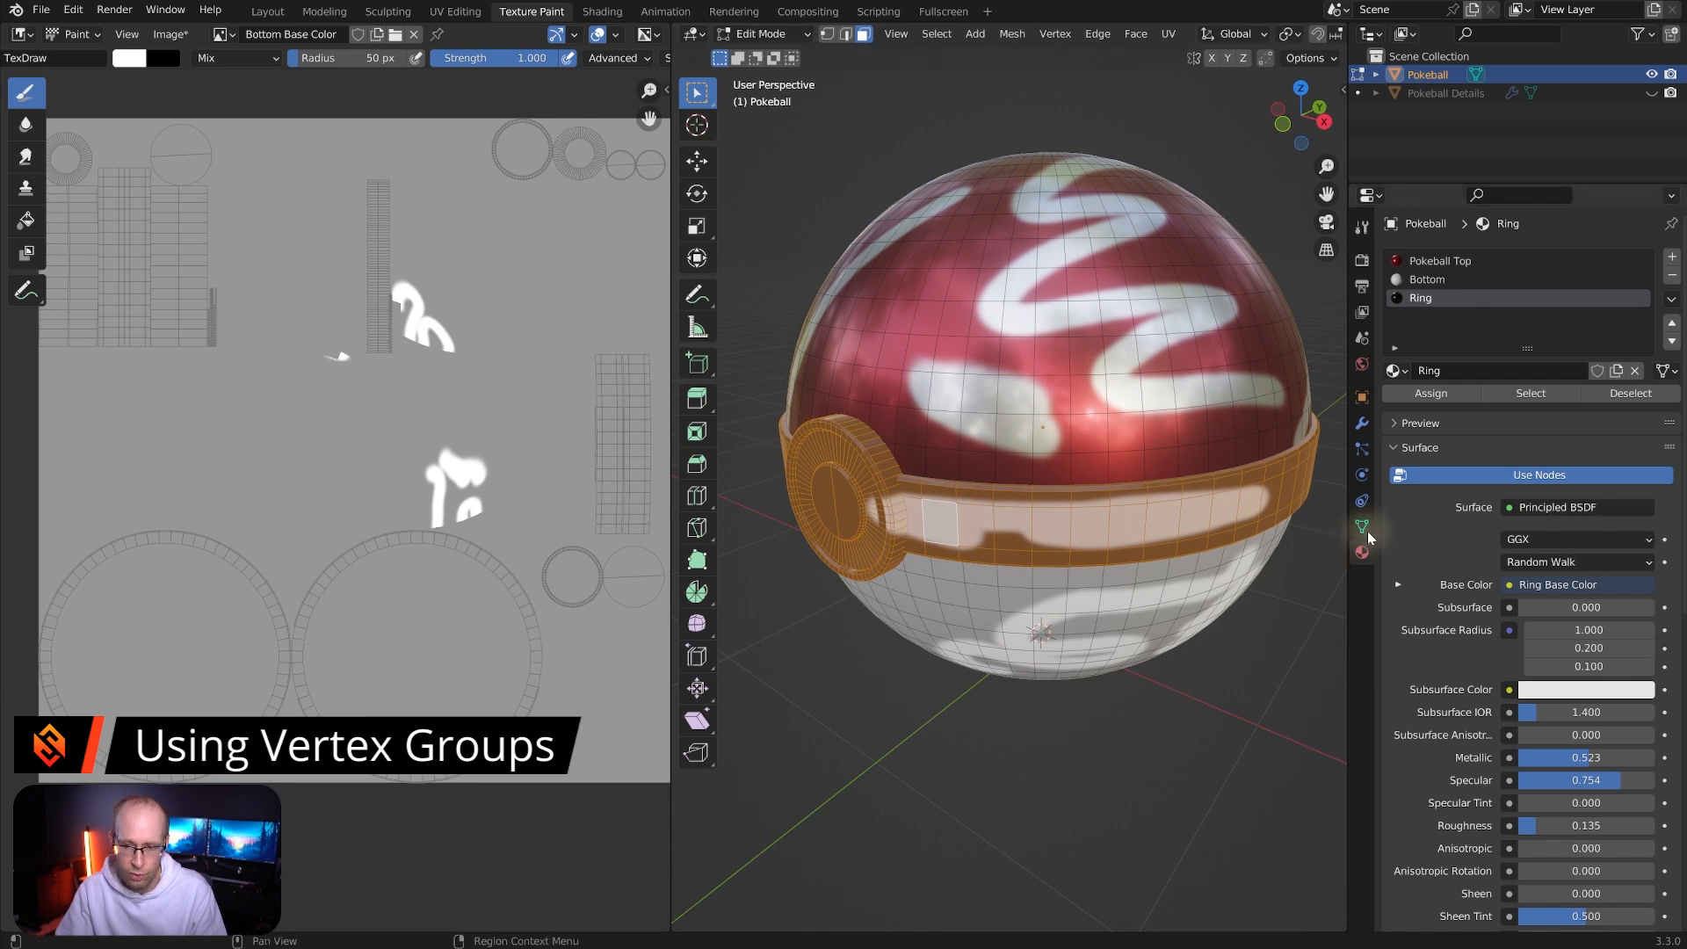
Select a small patch of adjoining faces on the front of the red top half
click(1093, 277)
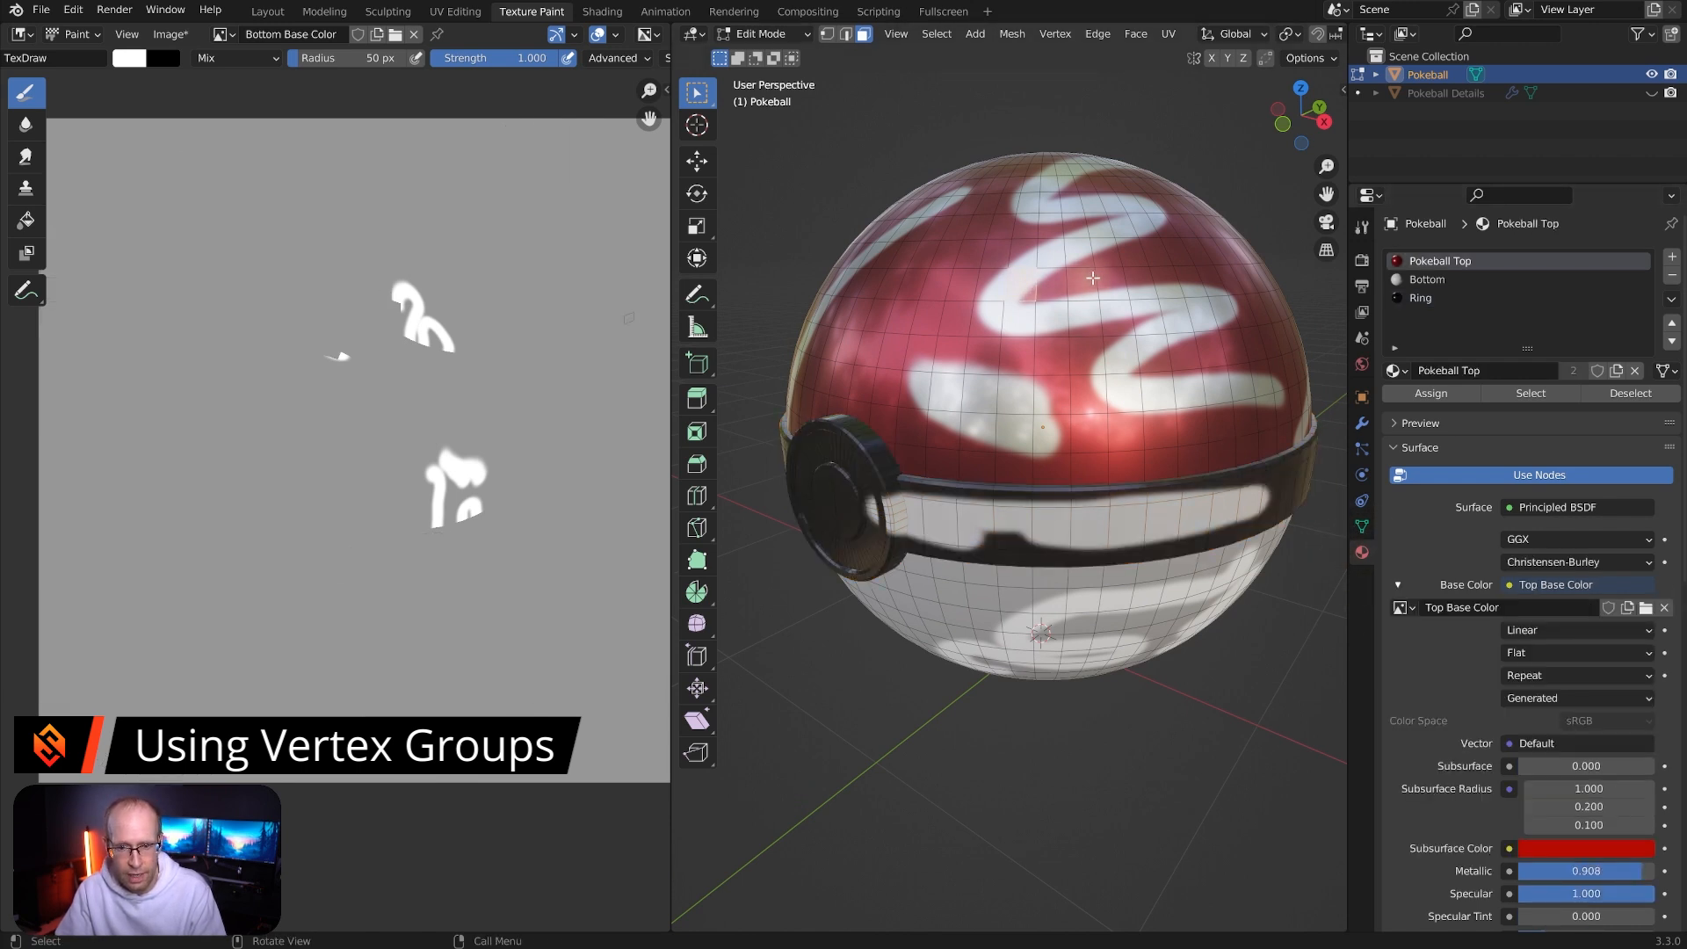
shift+click(1086, 317)
shift+click(1019, 369)
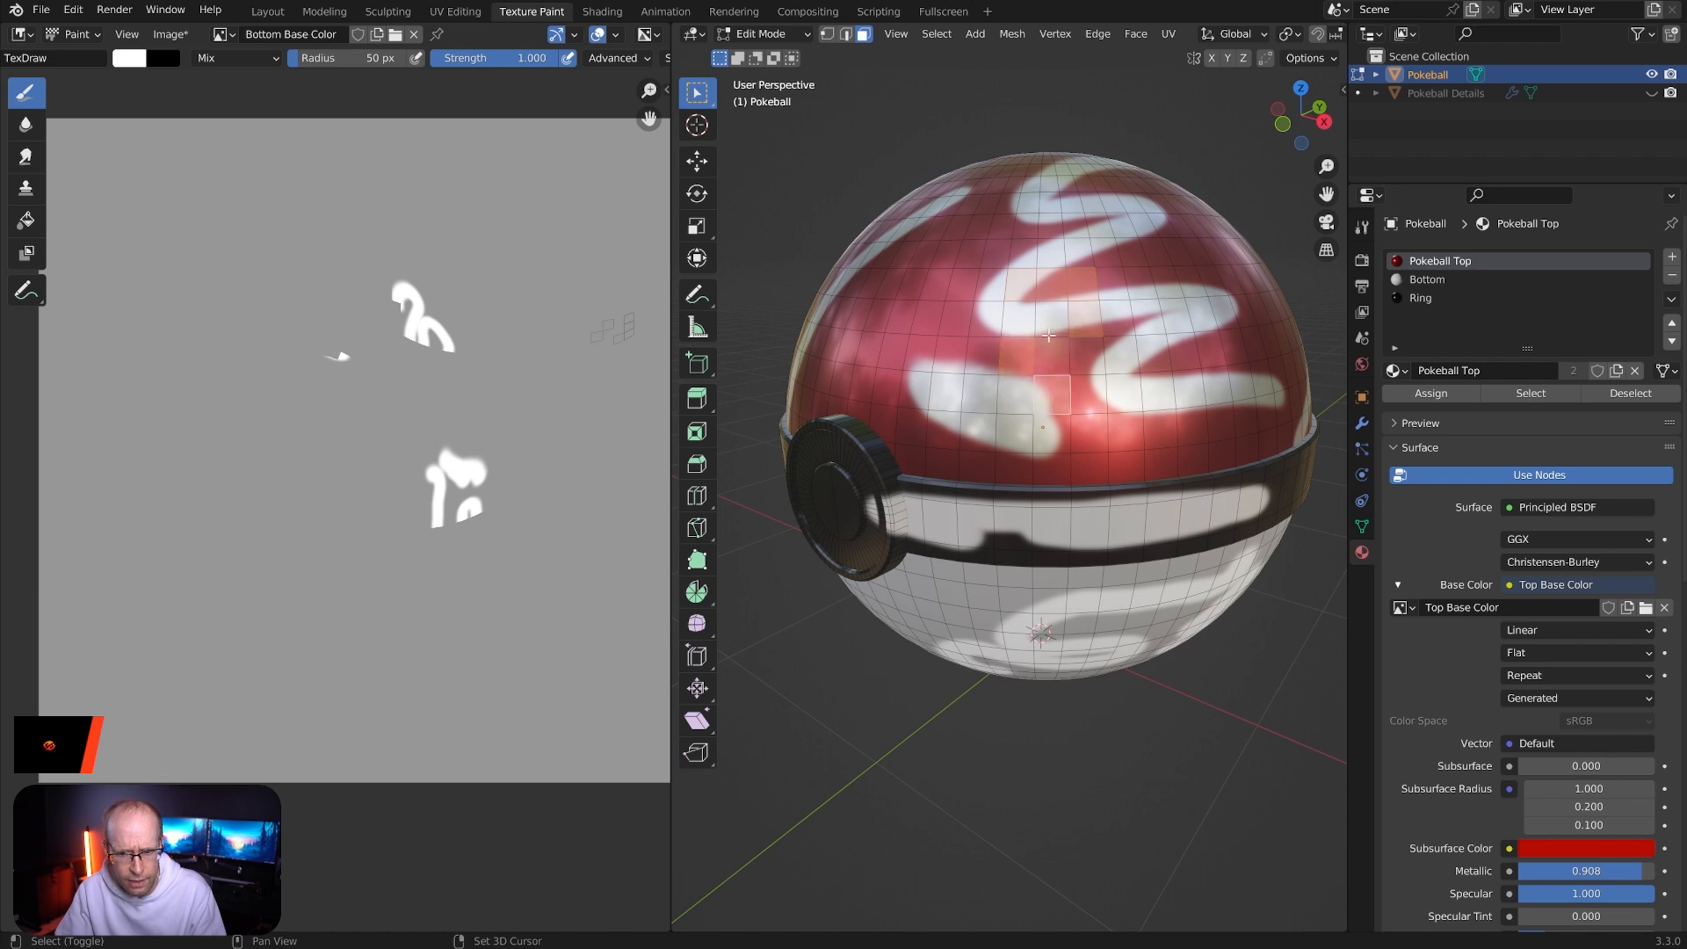
drag(1046, 352, 1028, 323)
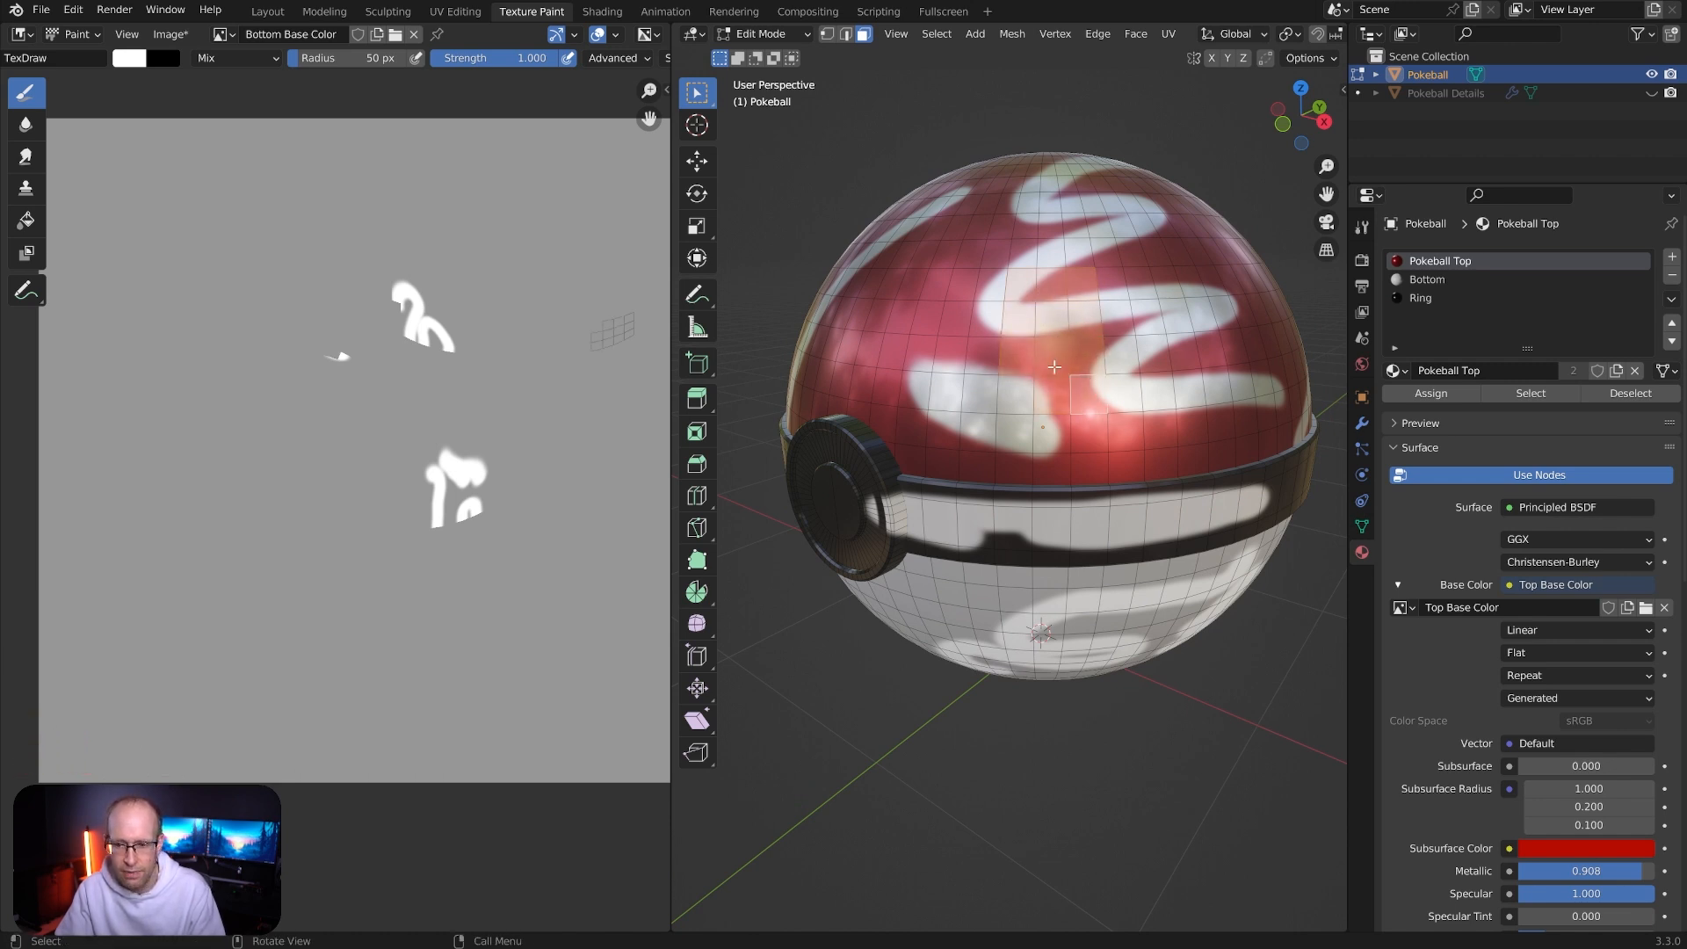
Select the faces around the top pole, grow the selection outward, assign it to a new vertex group named Top Ring, and deselect everything
middle_drag(1004, 319, 1149, 413)
scroll(1293, 421, up, 3)
drag(1175, 434, 1176, 435)
middle_drag(1176, 435, 1015, 364)
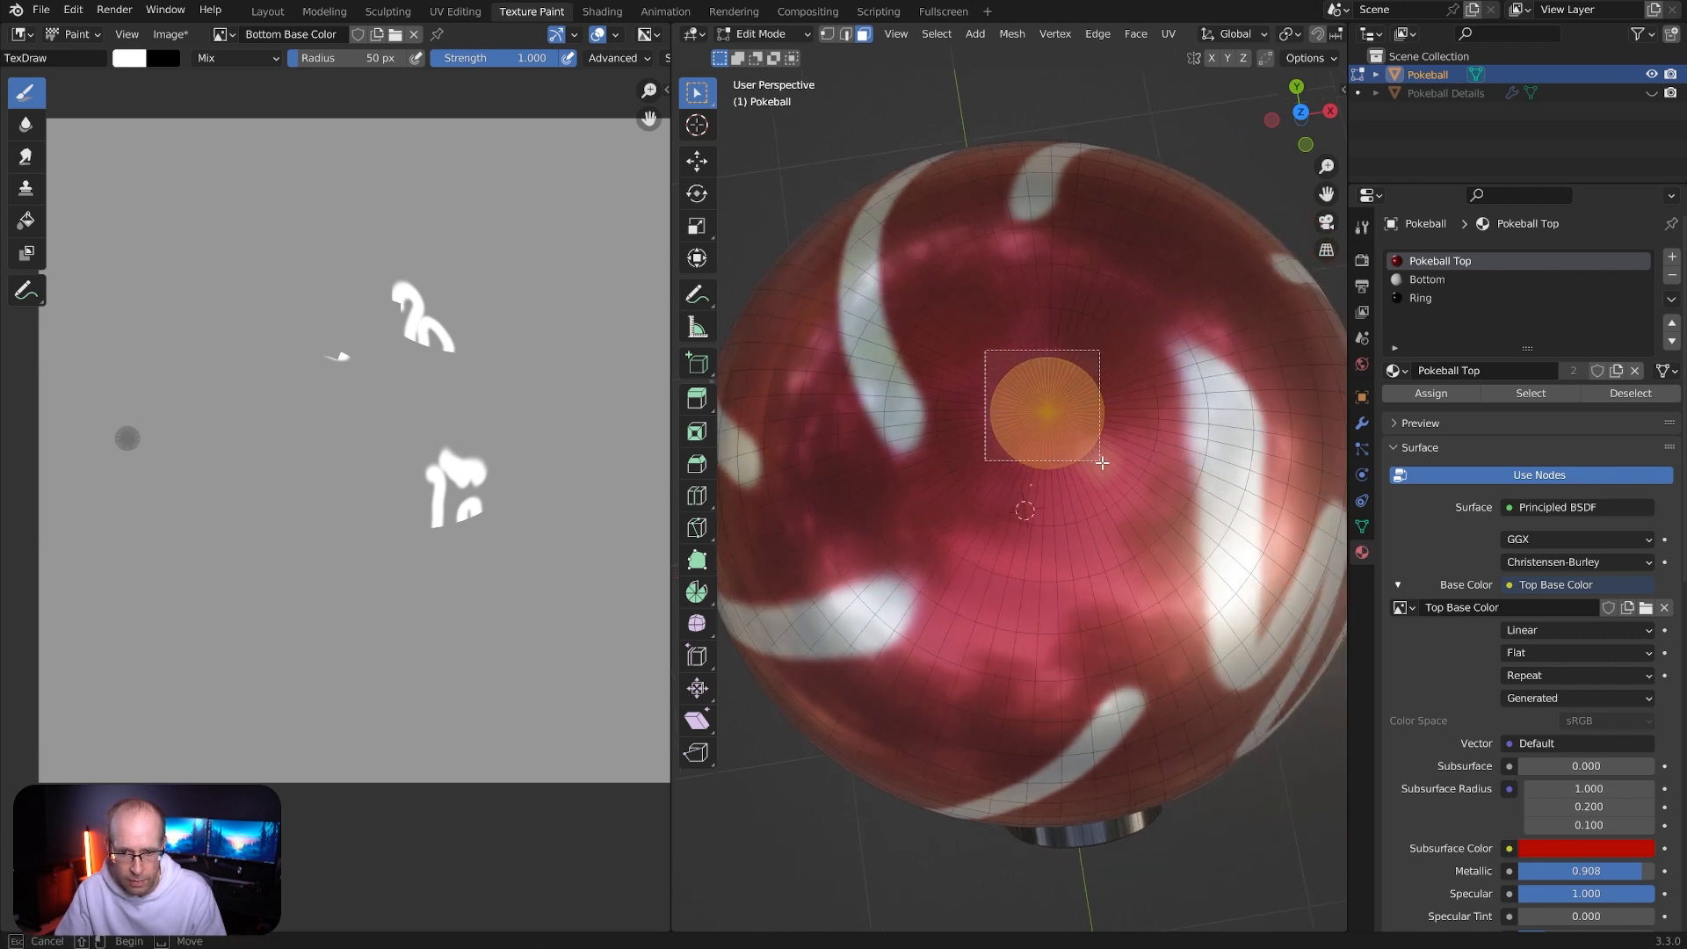
key(ctrl+KP_Add)
middle_drag(1158, 533, 1162, 470)
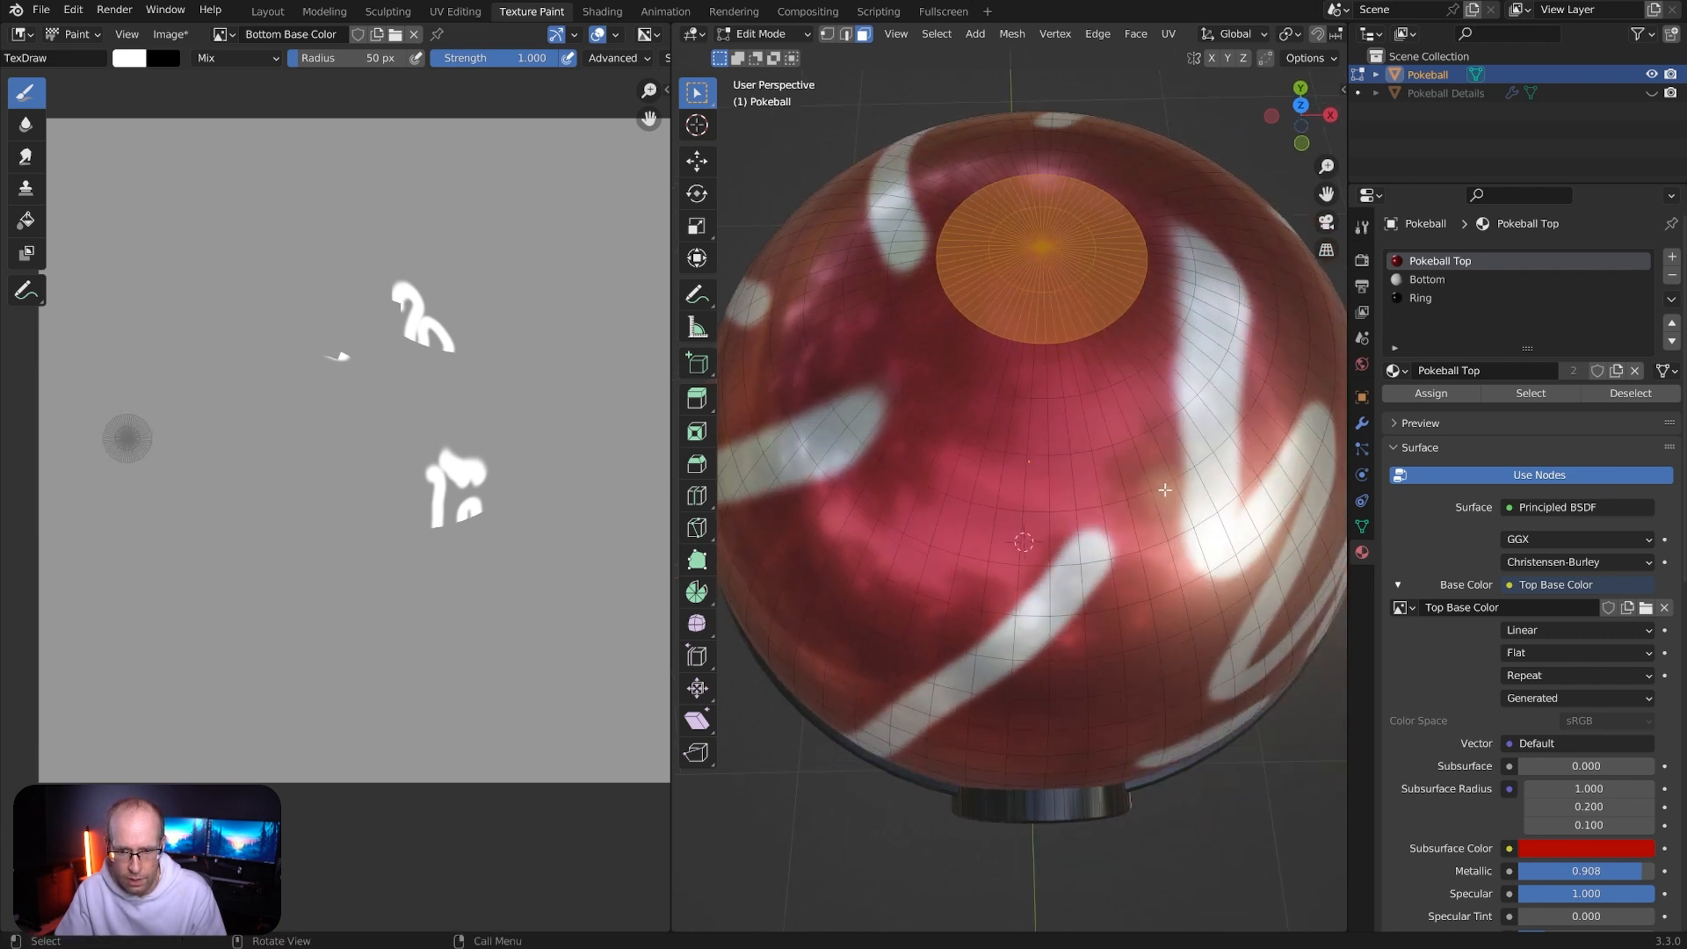
click(1363, 527)
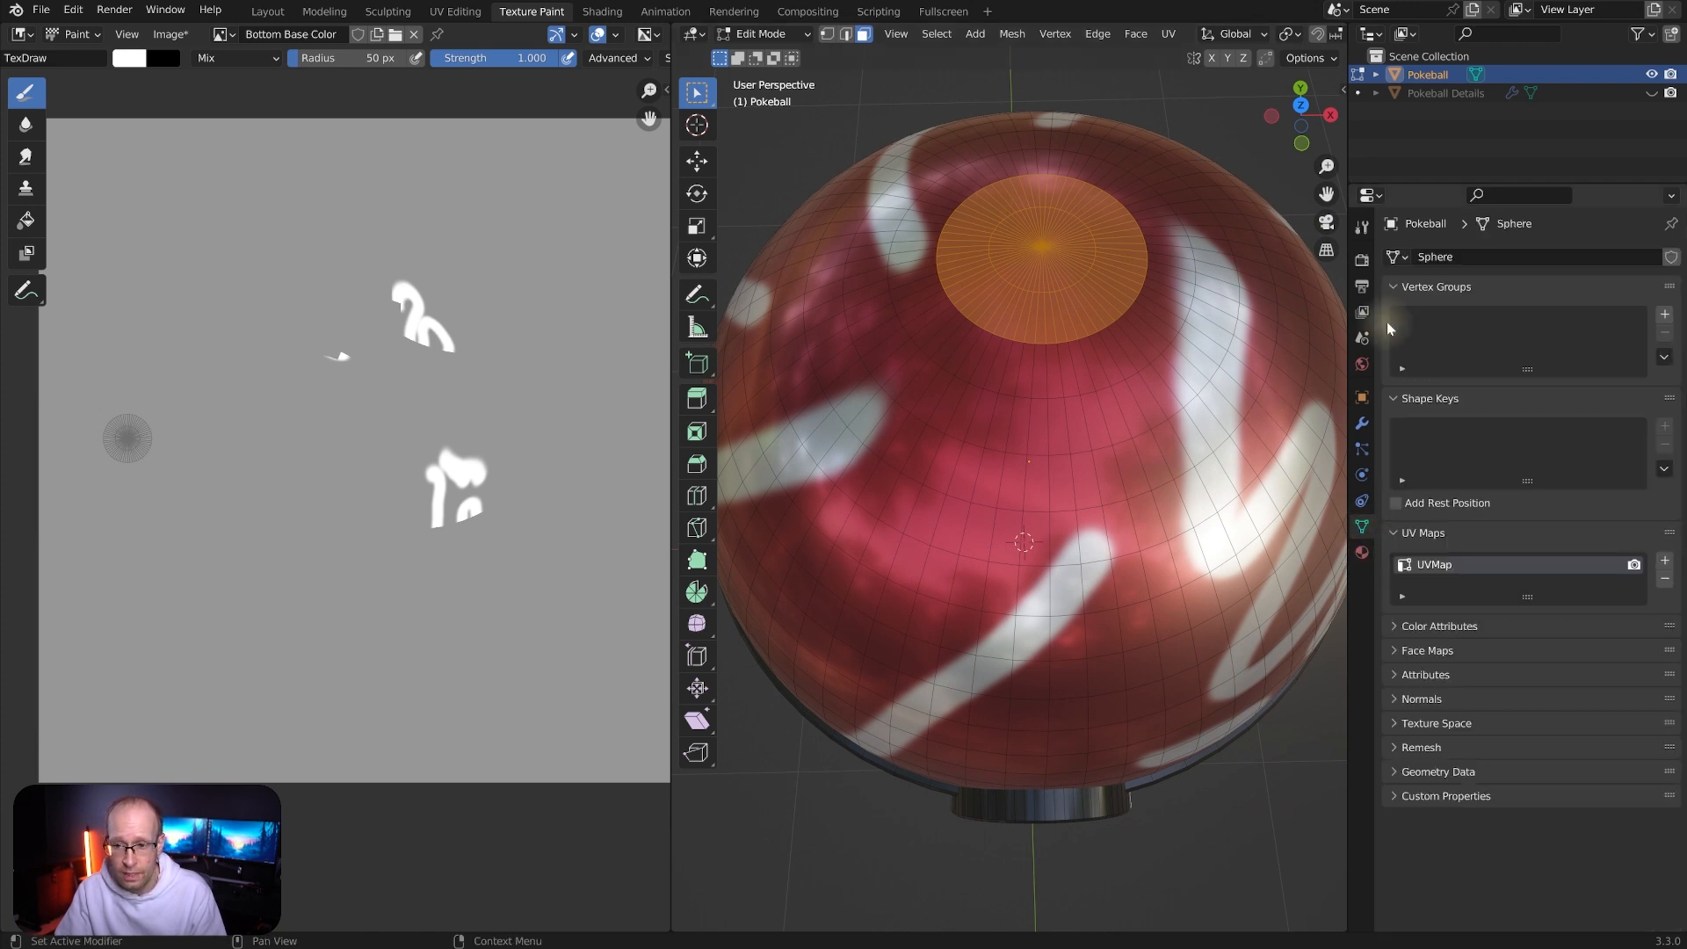
click(1665, 315)
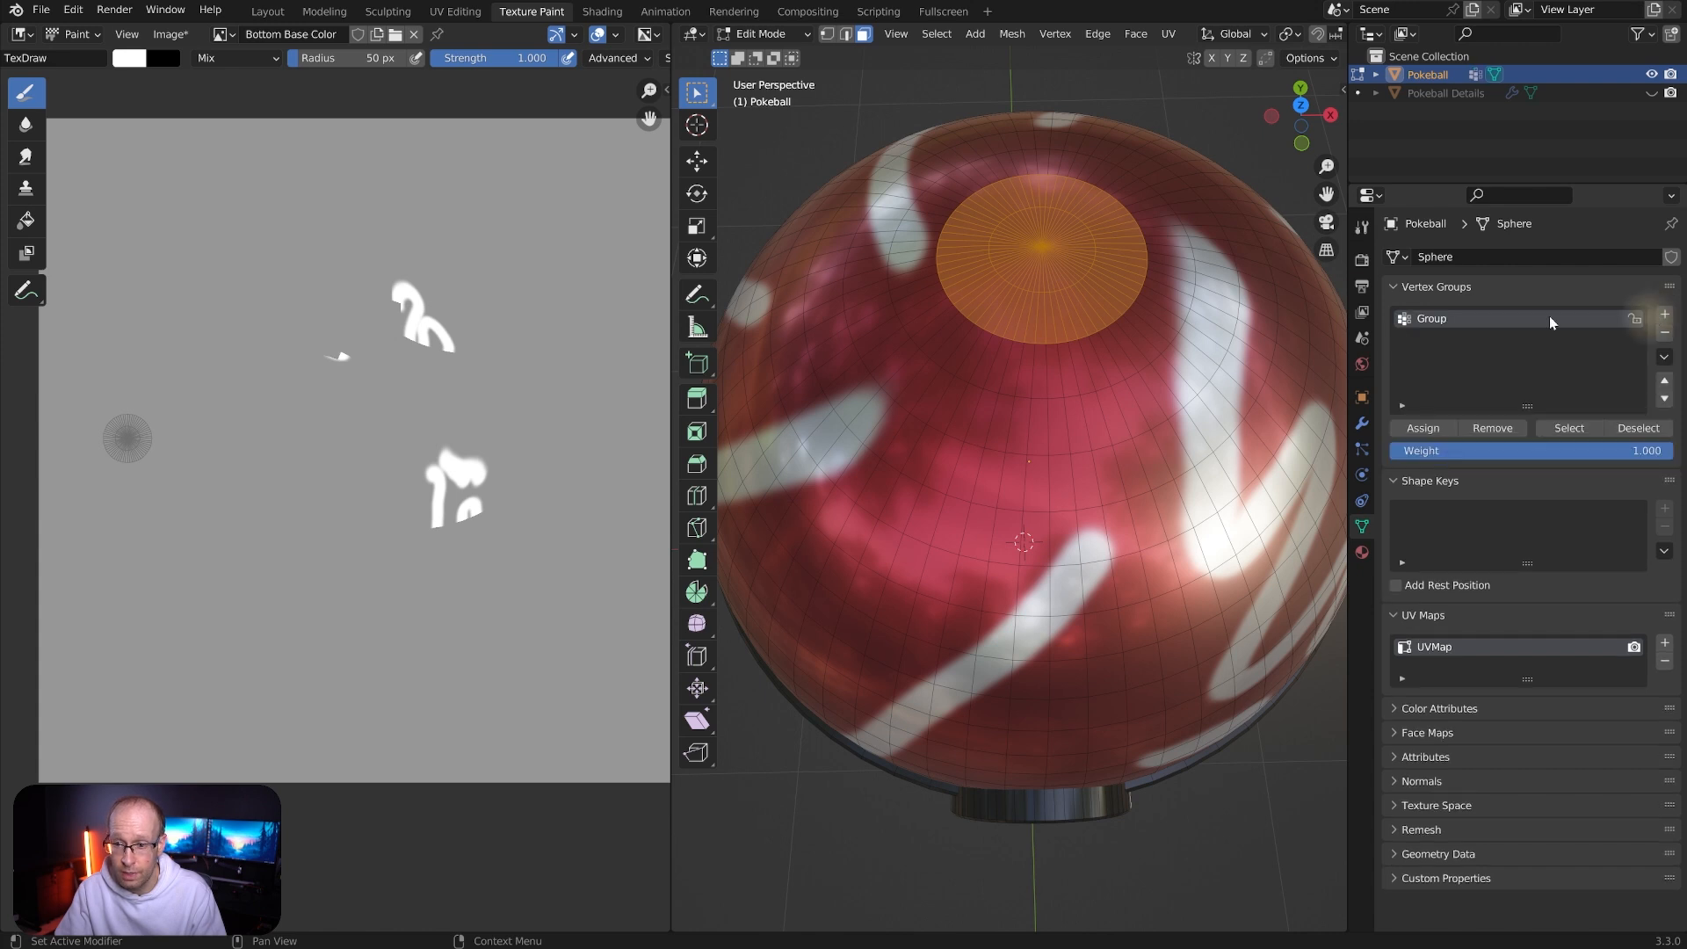
text(Top Ring)
key(Return)
click(1422, 427)
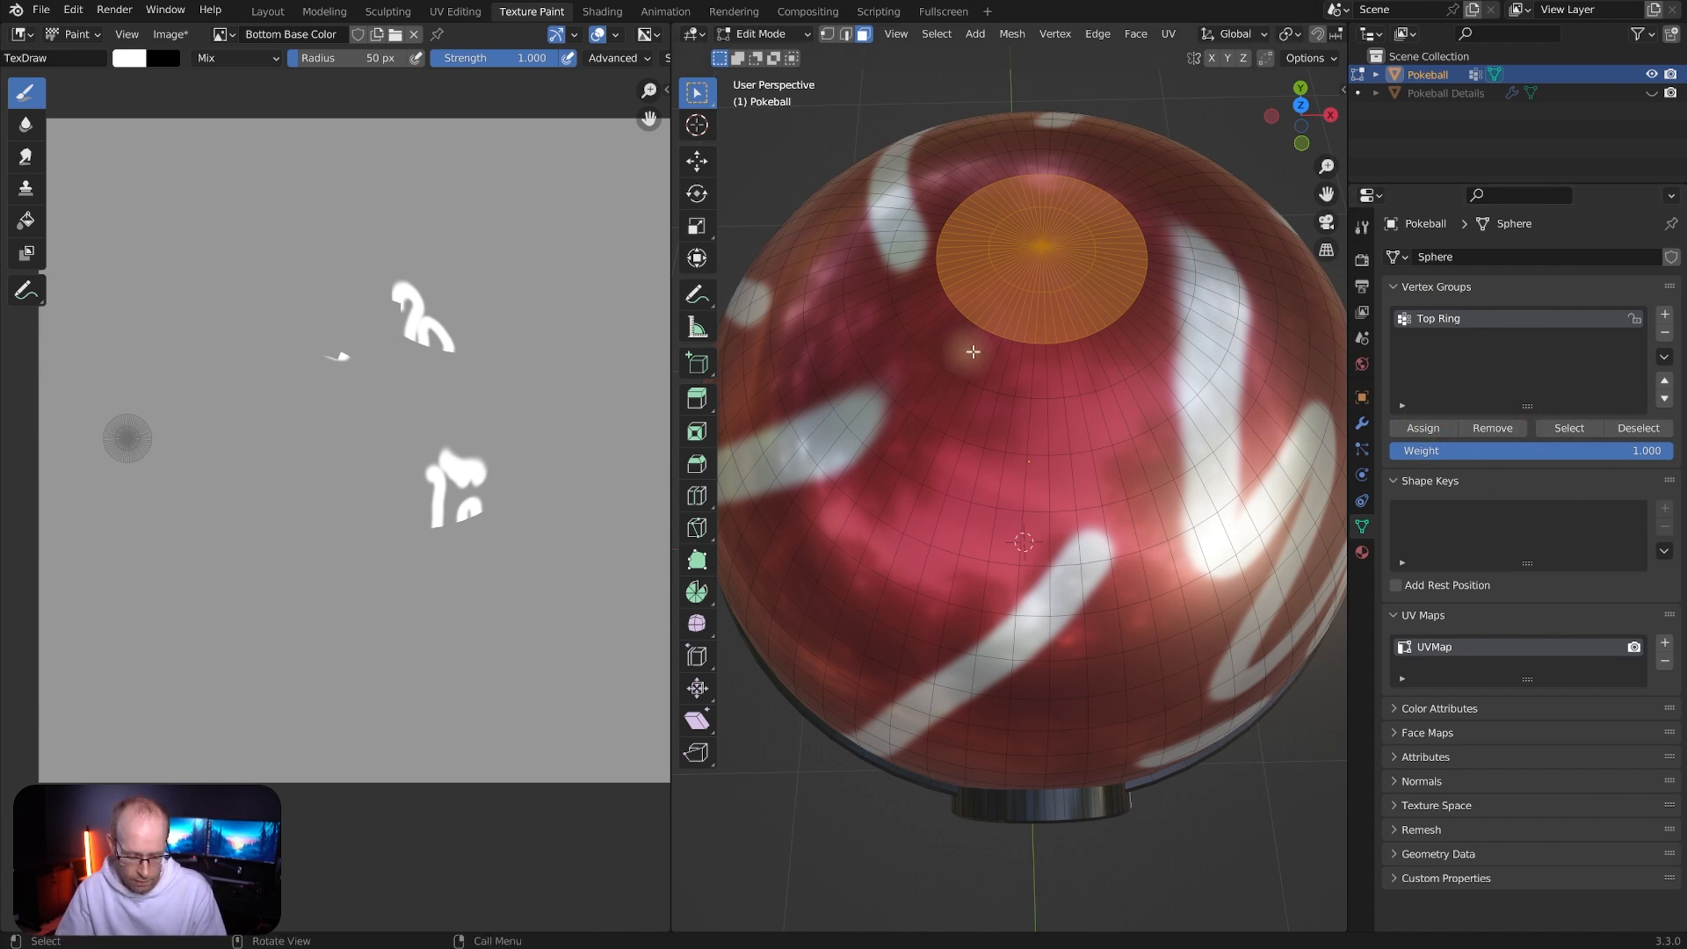
key(alt+a)
middle_drag(1013, 327, 998, 322)
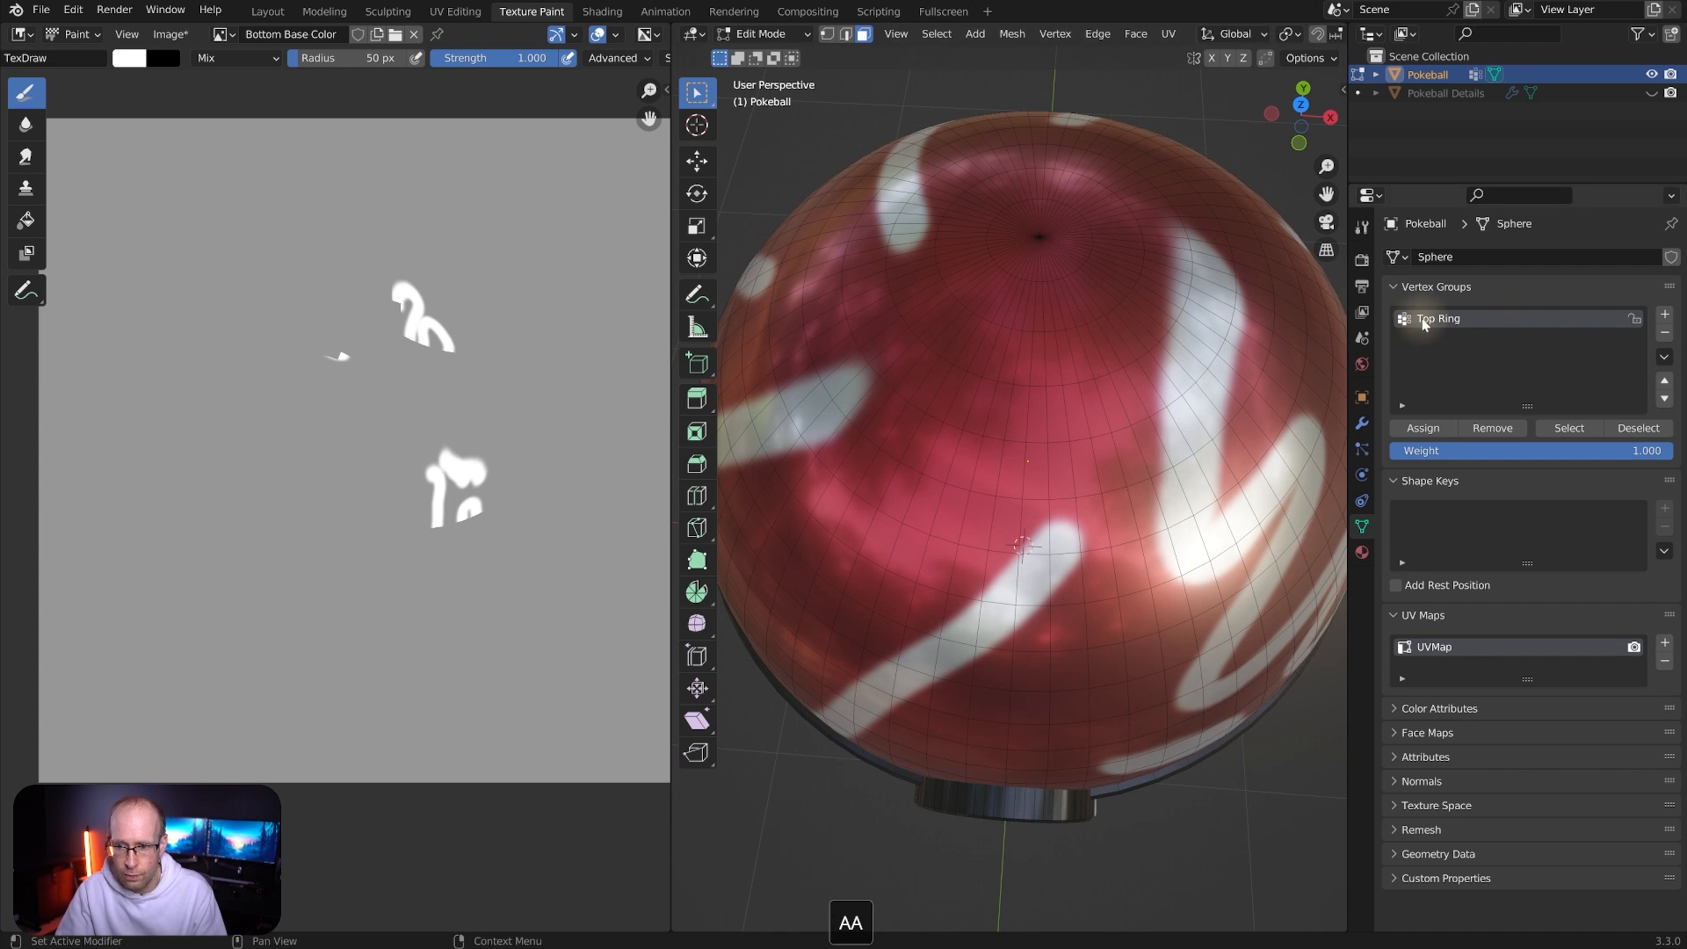
Select all faces belonging to the Top Ring vertex group
click(1570, 428)
middle_drag(892, 233, 935, 256)
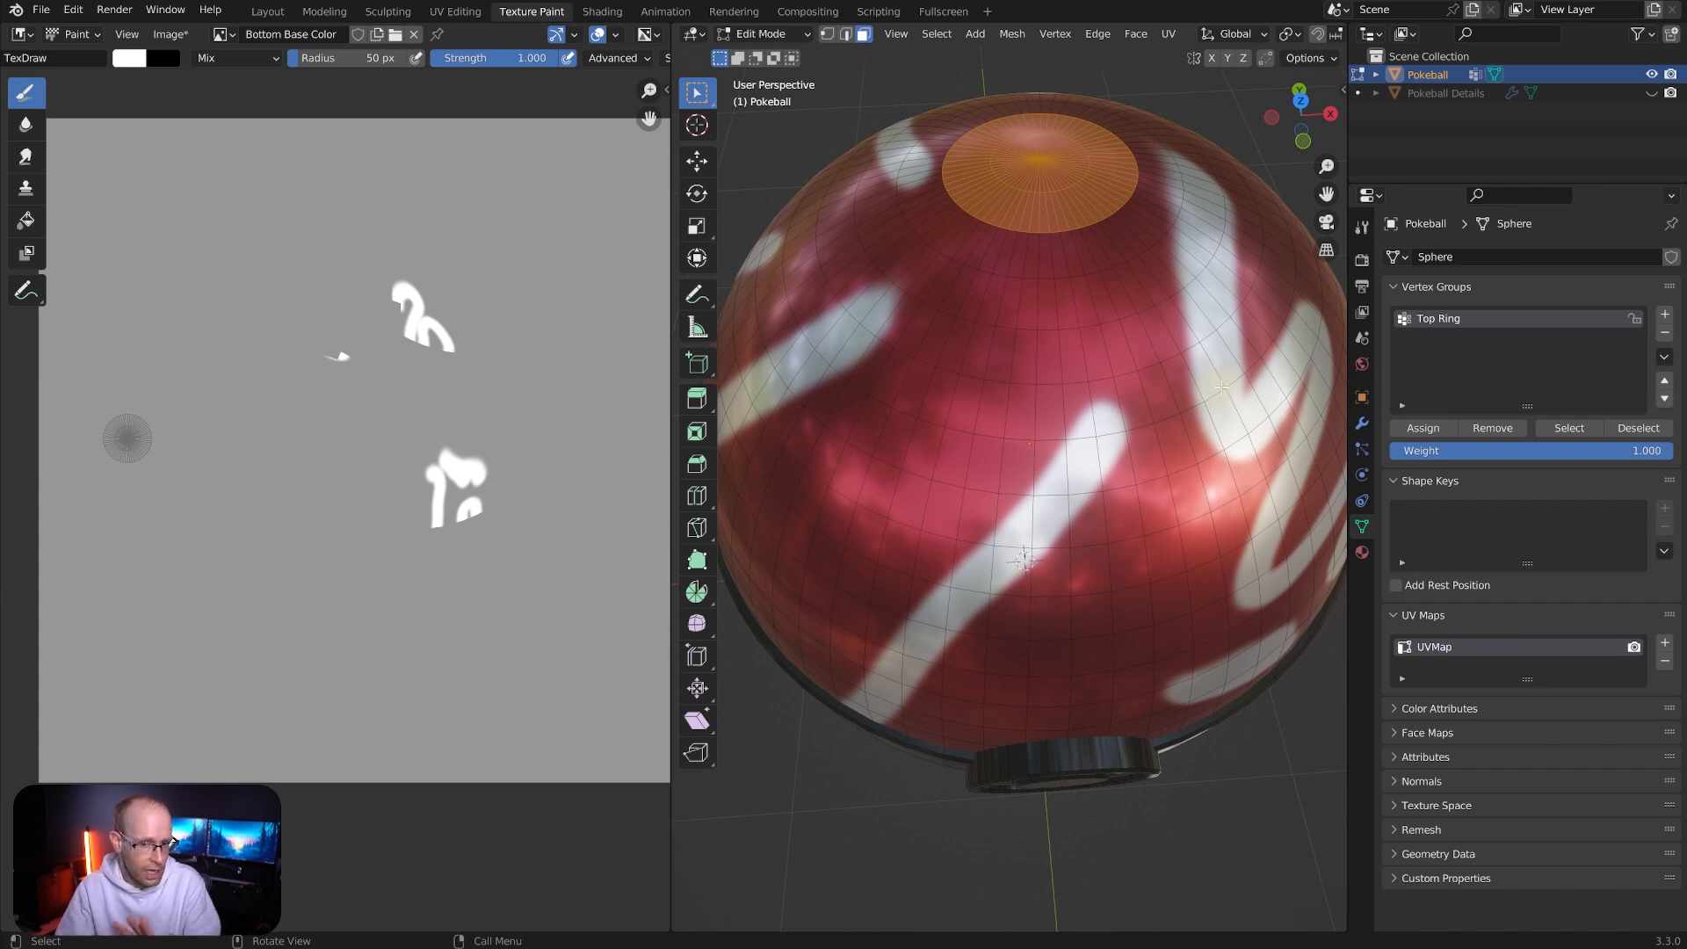
middle_drag(1093, 265, 1062, 219)
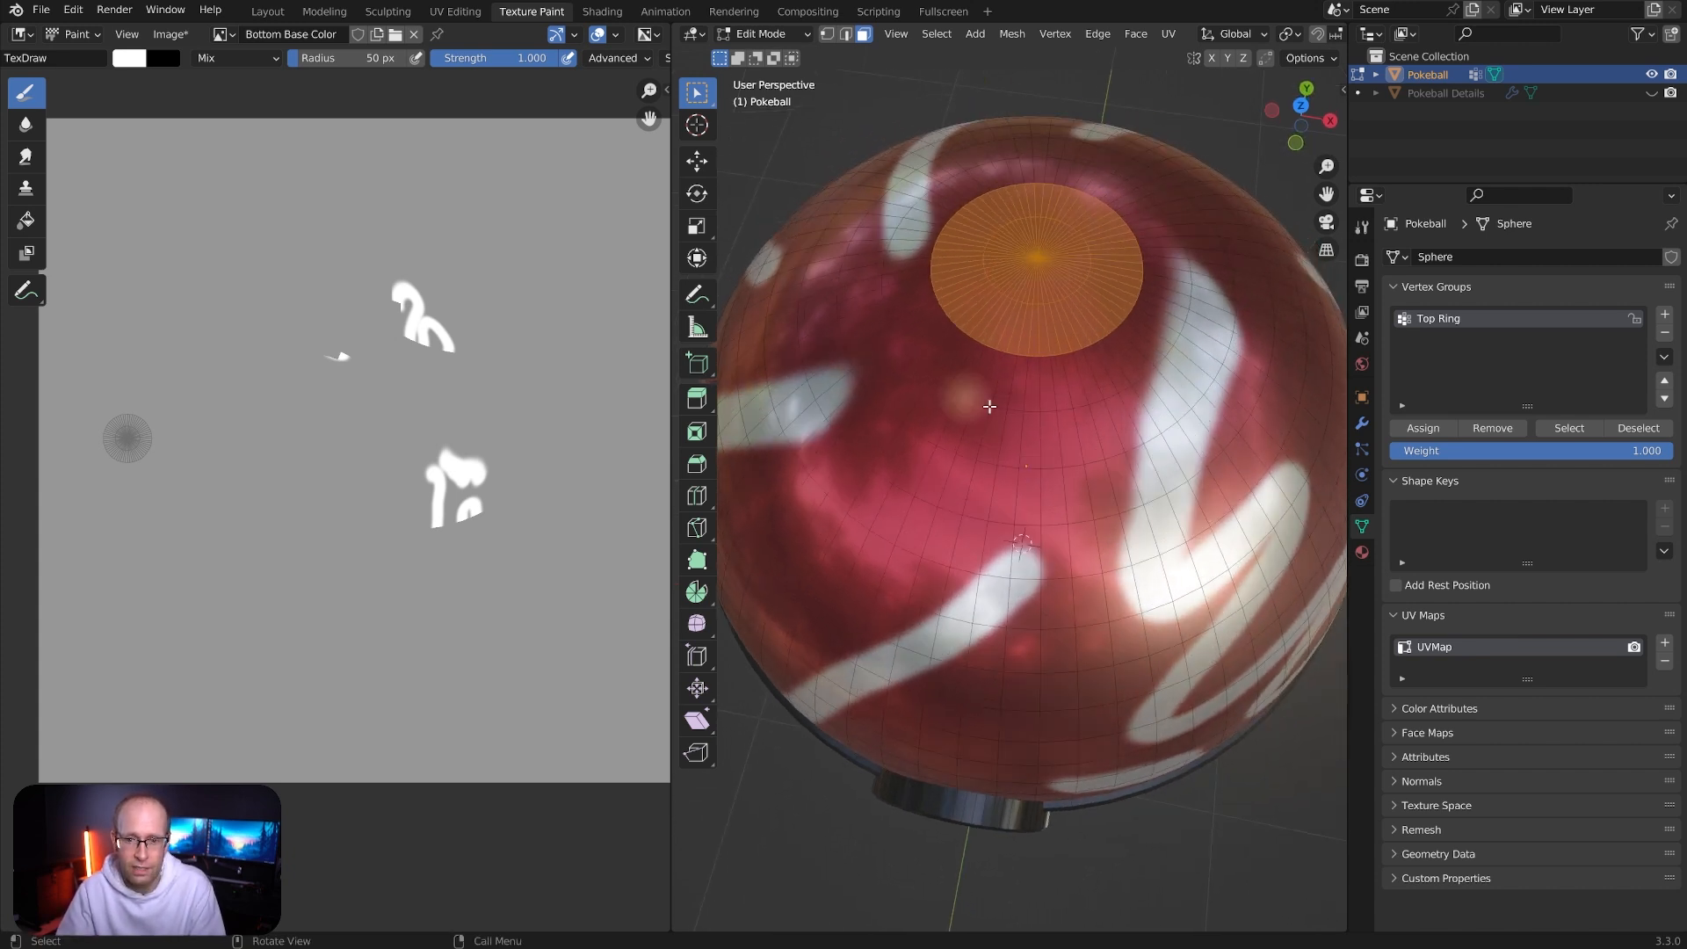
middle_drag(1134, 400, 1139, 317)
middle_drag(1054, 219, 1042, 350)
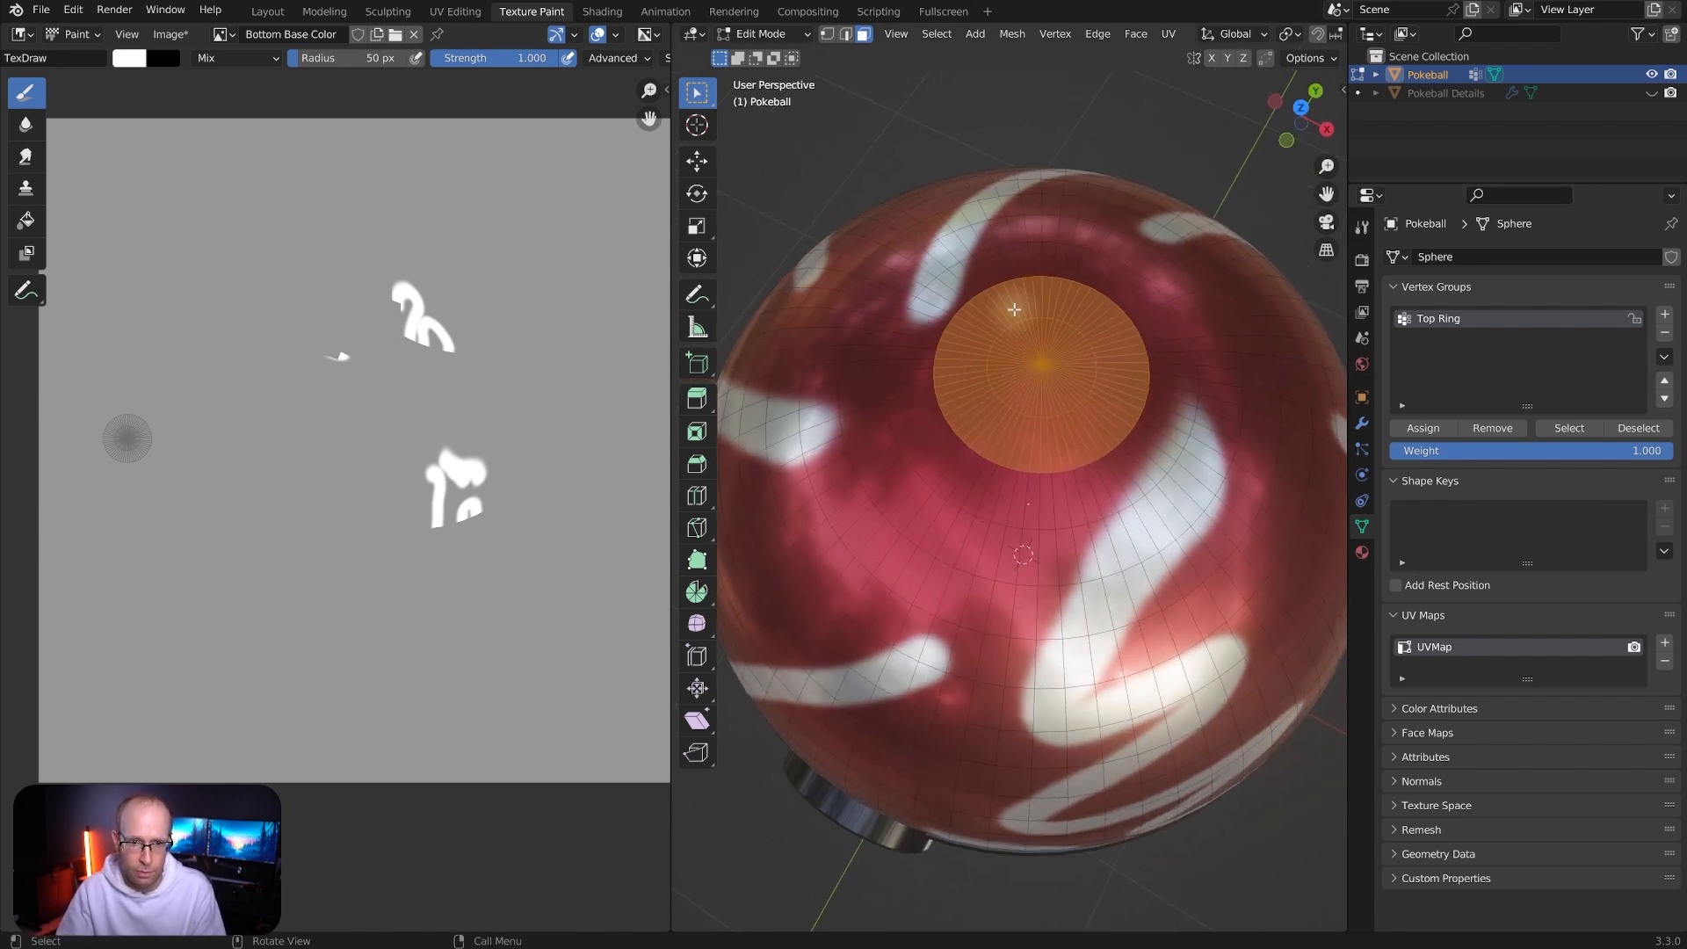
Return to Texture Paint mode and enable the paint mask to limit painting to the selected circle around the top pole
key(Tab)
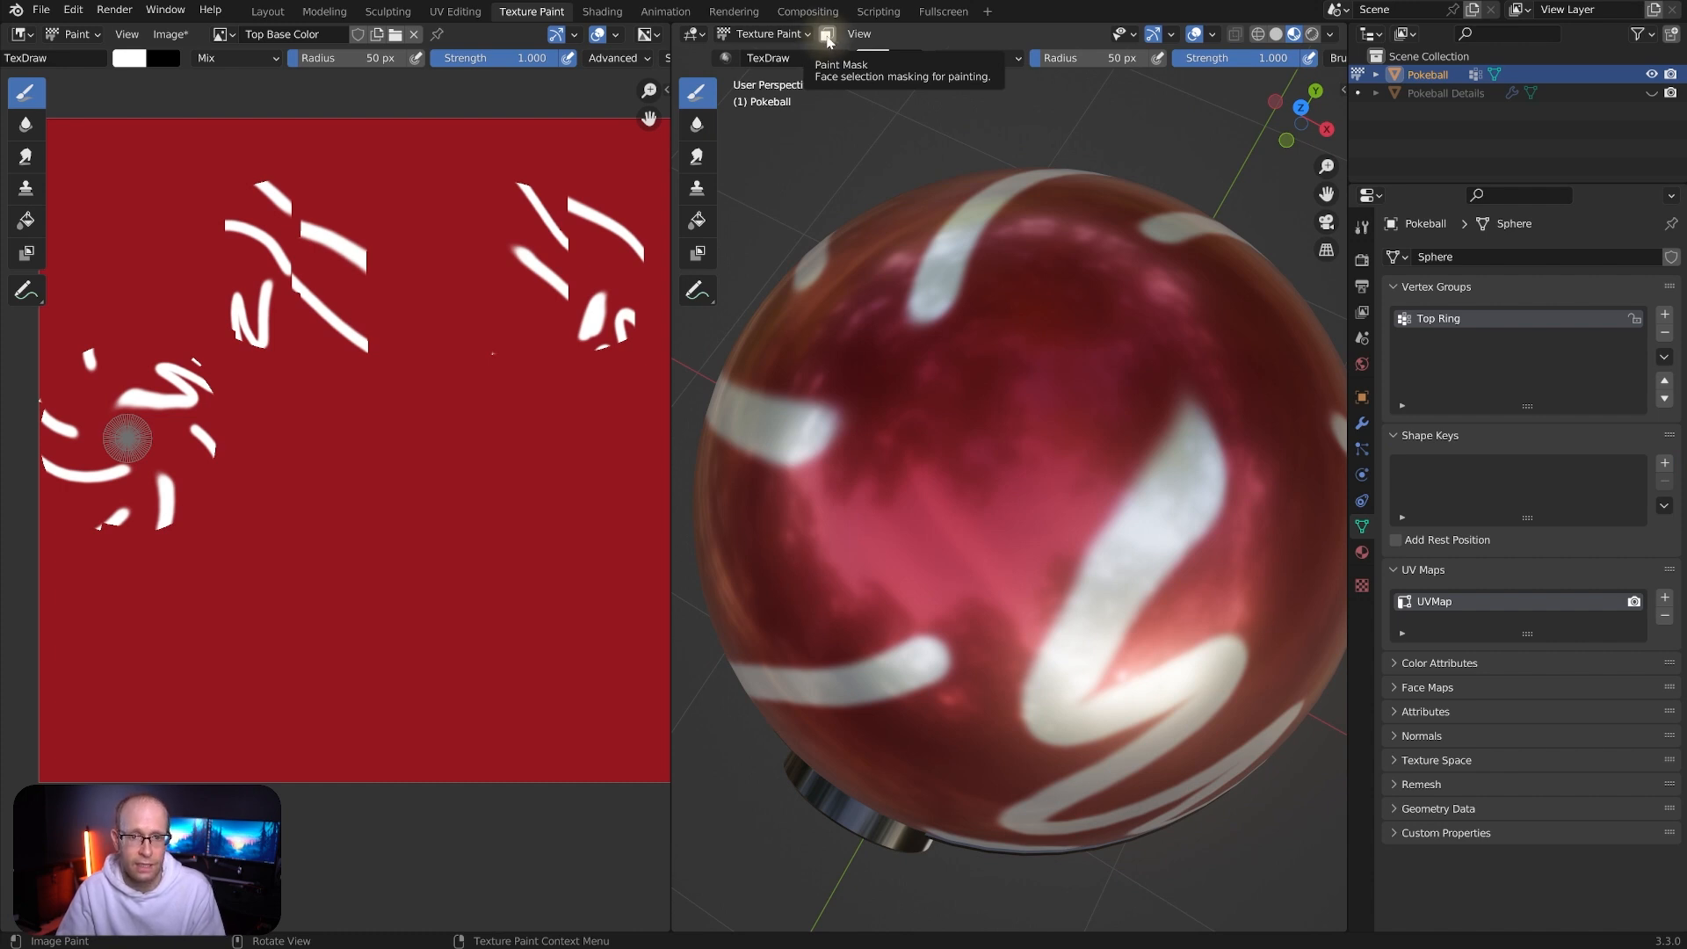
click(827, 35)
scroll(1002, 277, up, 1)
mouse_move(1119, 328)
middle_down()
mouse_move(1095, 280)
mouse_move(1171, 281)
middle_up()
scroll(1104, 288, down, 2)
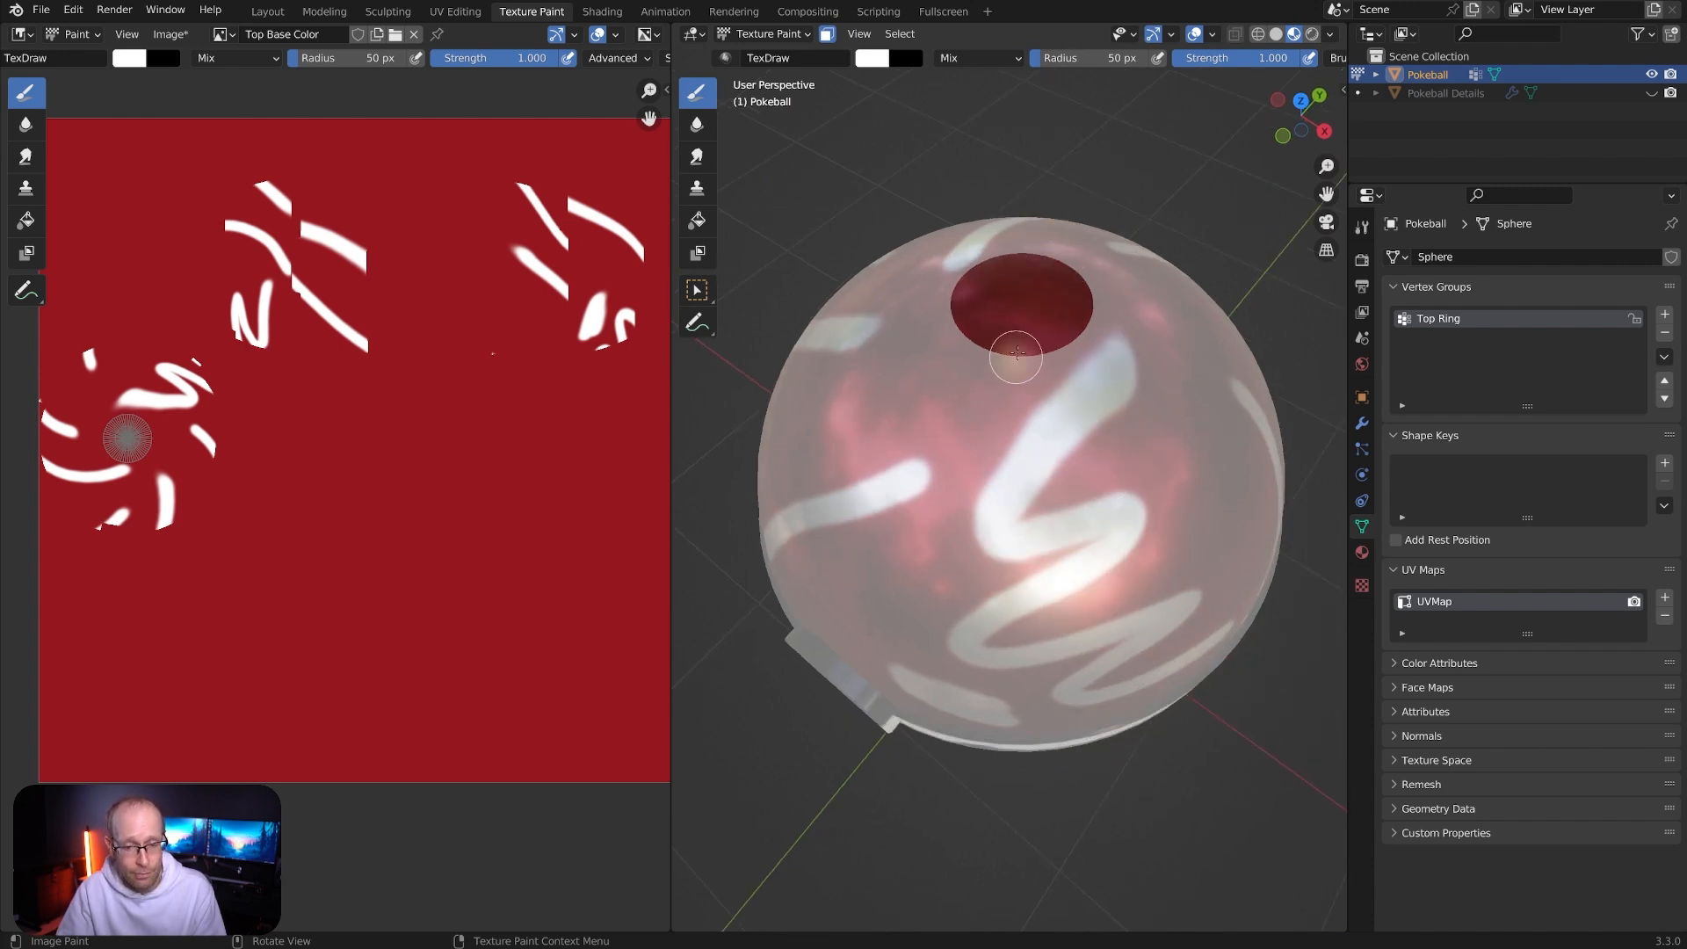
key(Tab)
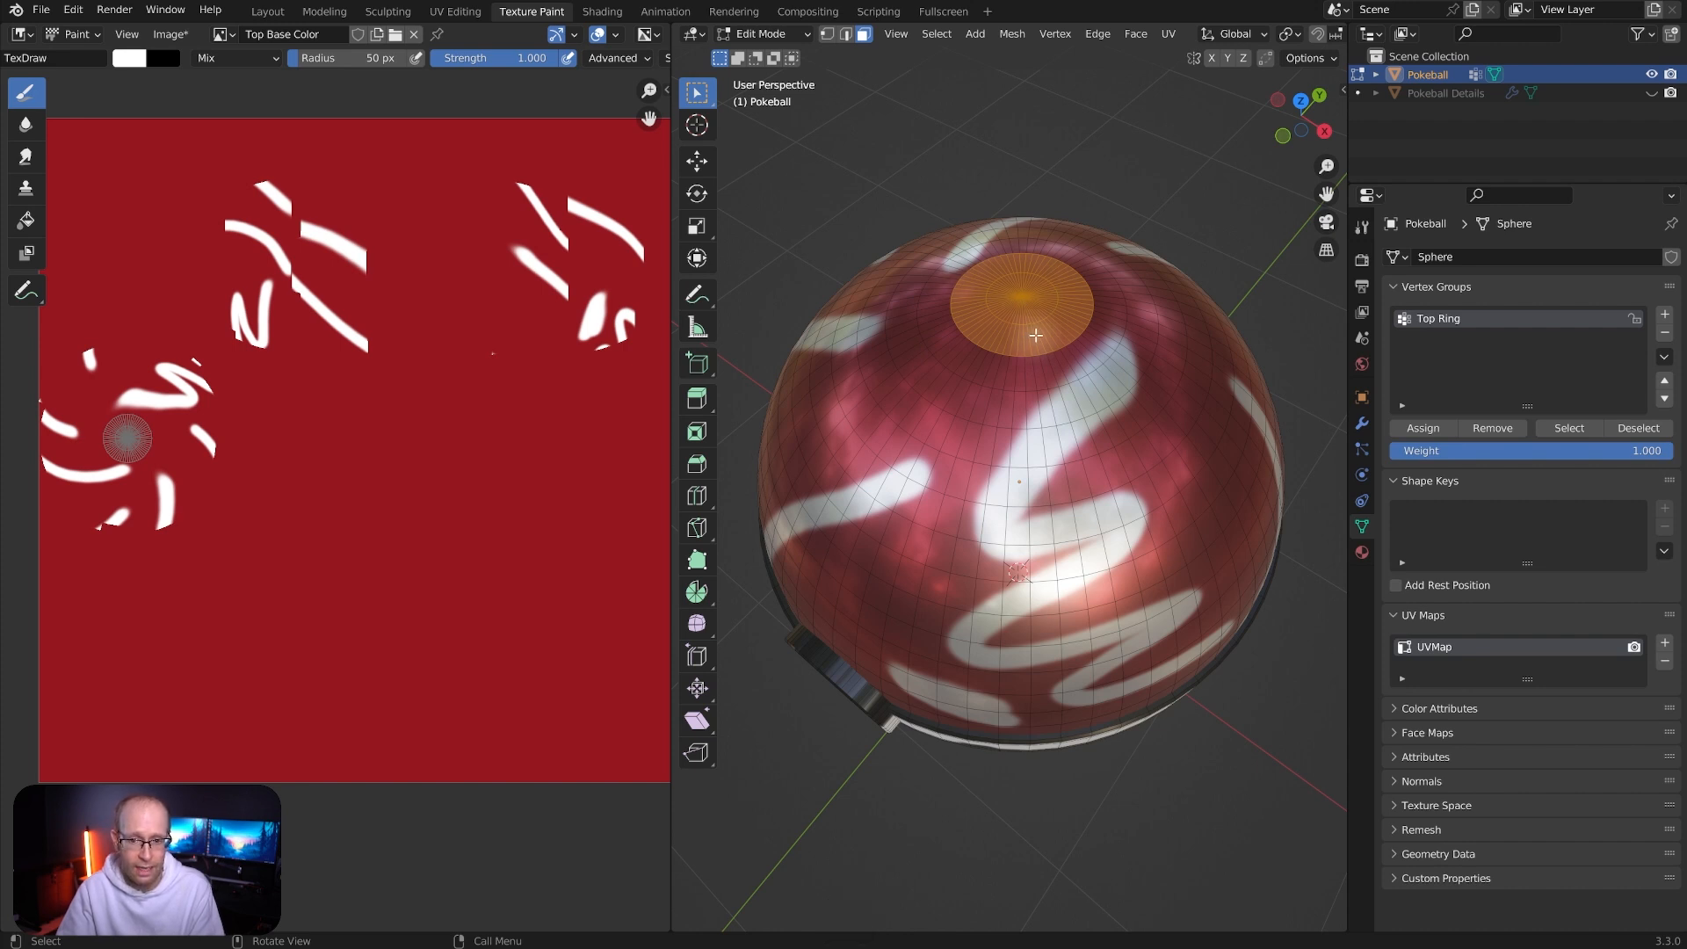
key(Tab)
Fill the masked circle around the top pole with white brush strokes, and turn off the paint mask
mouse_move(984, 356)
mouse_down()
mouse_move(915, 349)
mouse_move(1046, 314)
mouse_up()
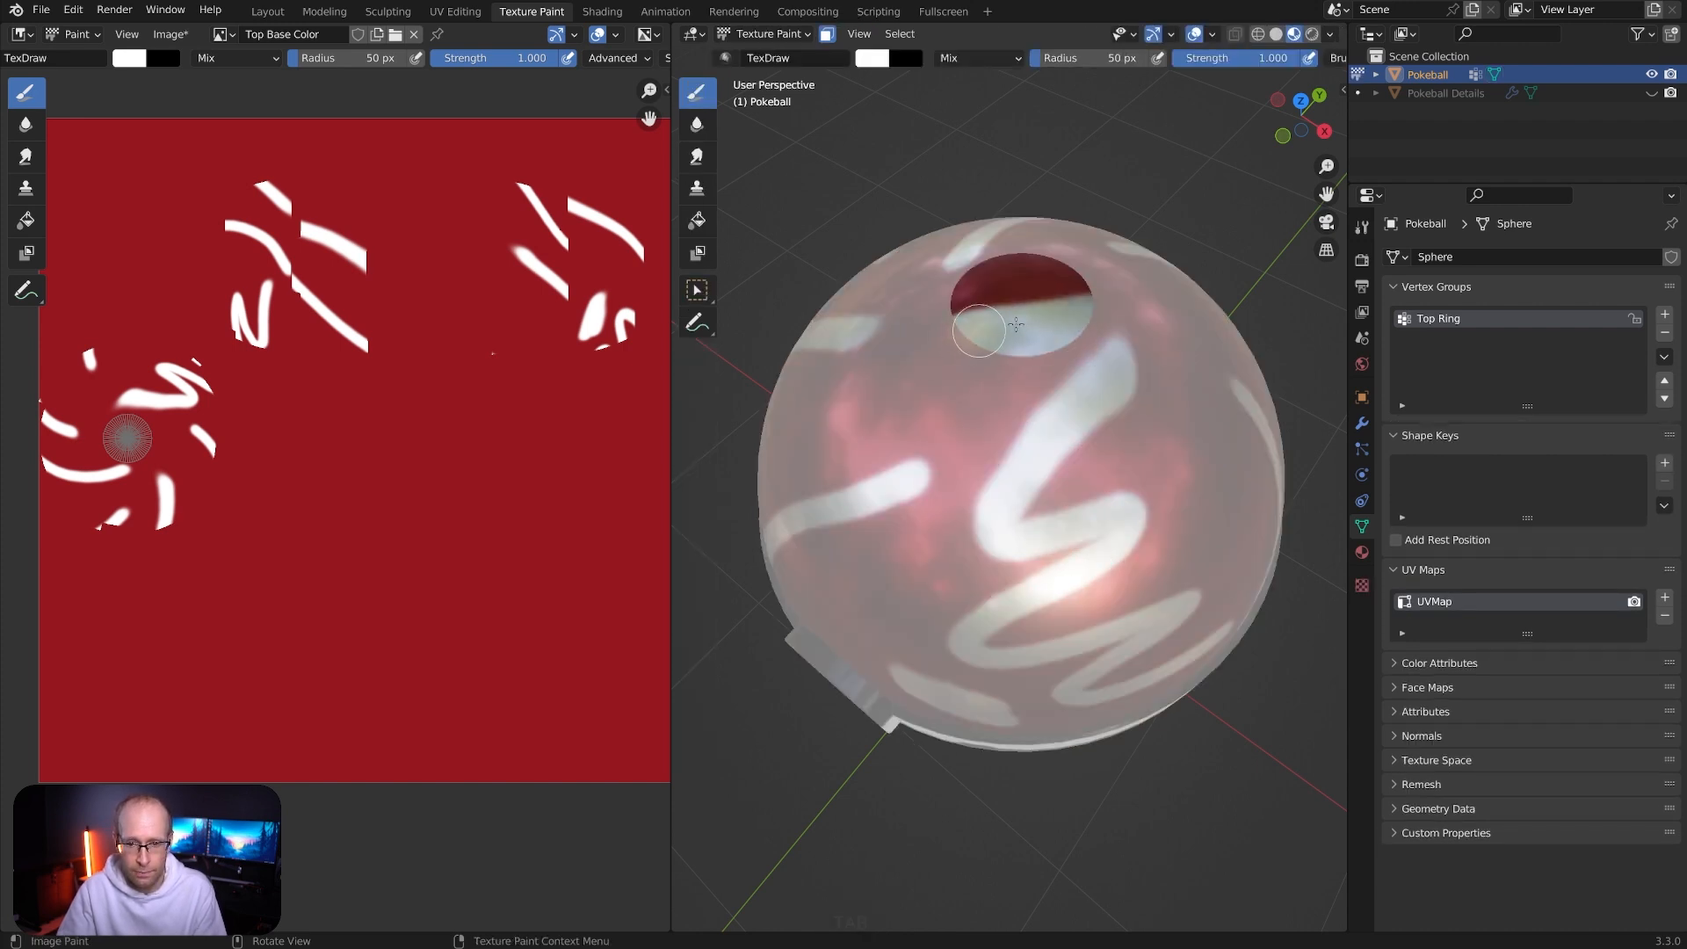
mouse_move(1020, 264)
middle_down()
mouse_move(1041, 334)
mouse_move(1051, 307)
mouse_move(1129, 366)
mouse_move(1072, 317)
middle_up()
key(Tab)
key(Tab)
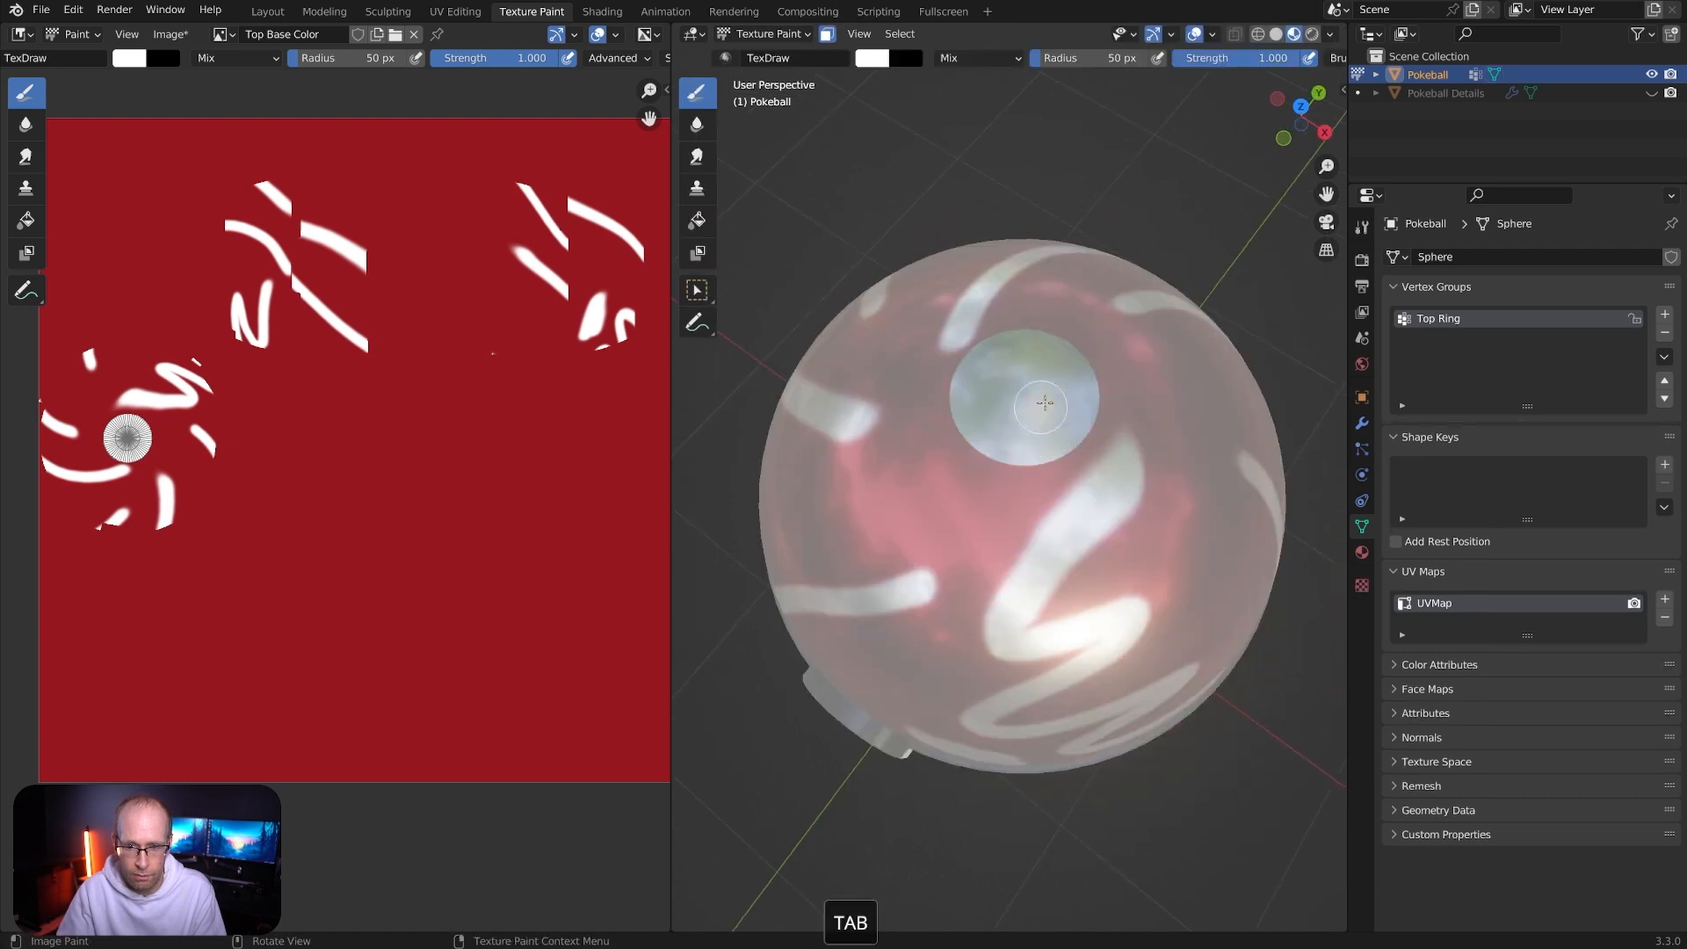
click(829, 36)
In Edit Mode, pick a face on the black band and select all faces assigned to the Ring material
mouse_move(1051, 354)
middle_down()
mouse_move(1059, 323)
mouse_move(1122, 357)
mouse_move(1082, 365)
mouse_move(1046, 492)
mouse_move(914, 514)
middle_up()
scroll(1057, 322, up, 4)
scroll(1112, 369, down, 5)
scroll(888, 527, up, 3)
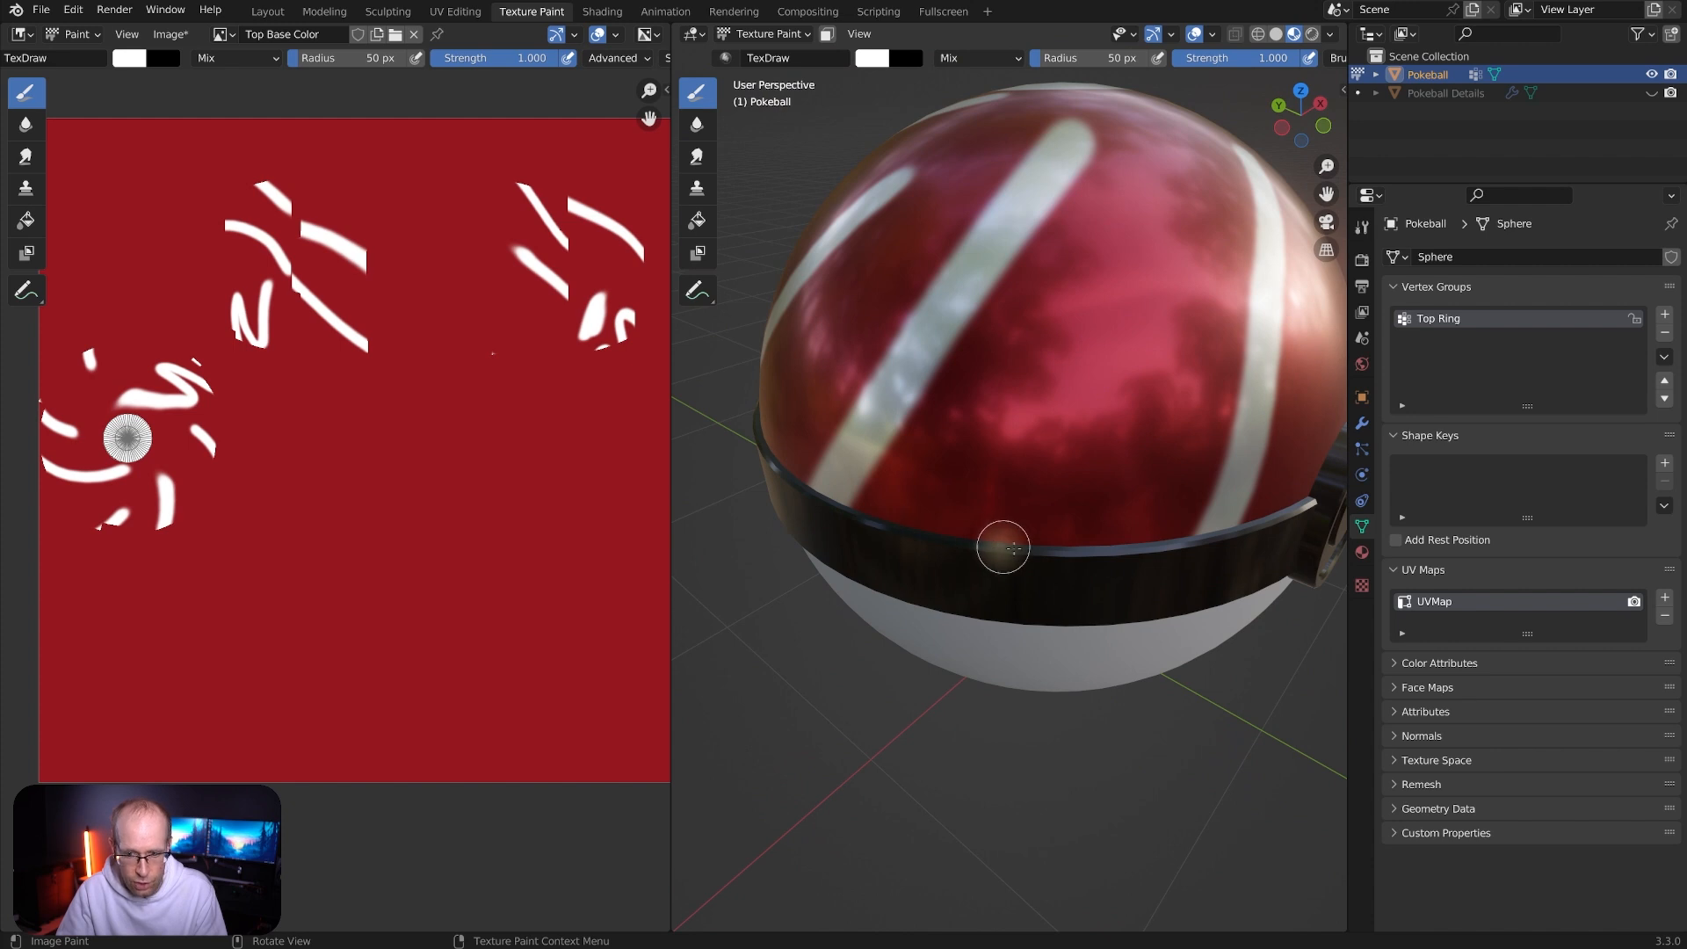
key(Tab)
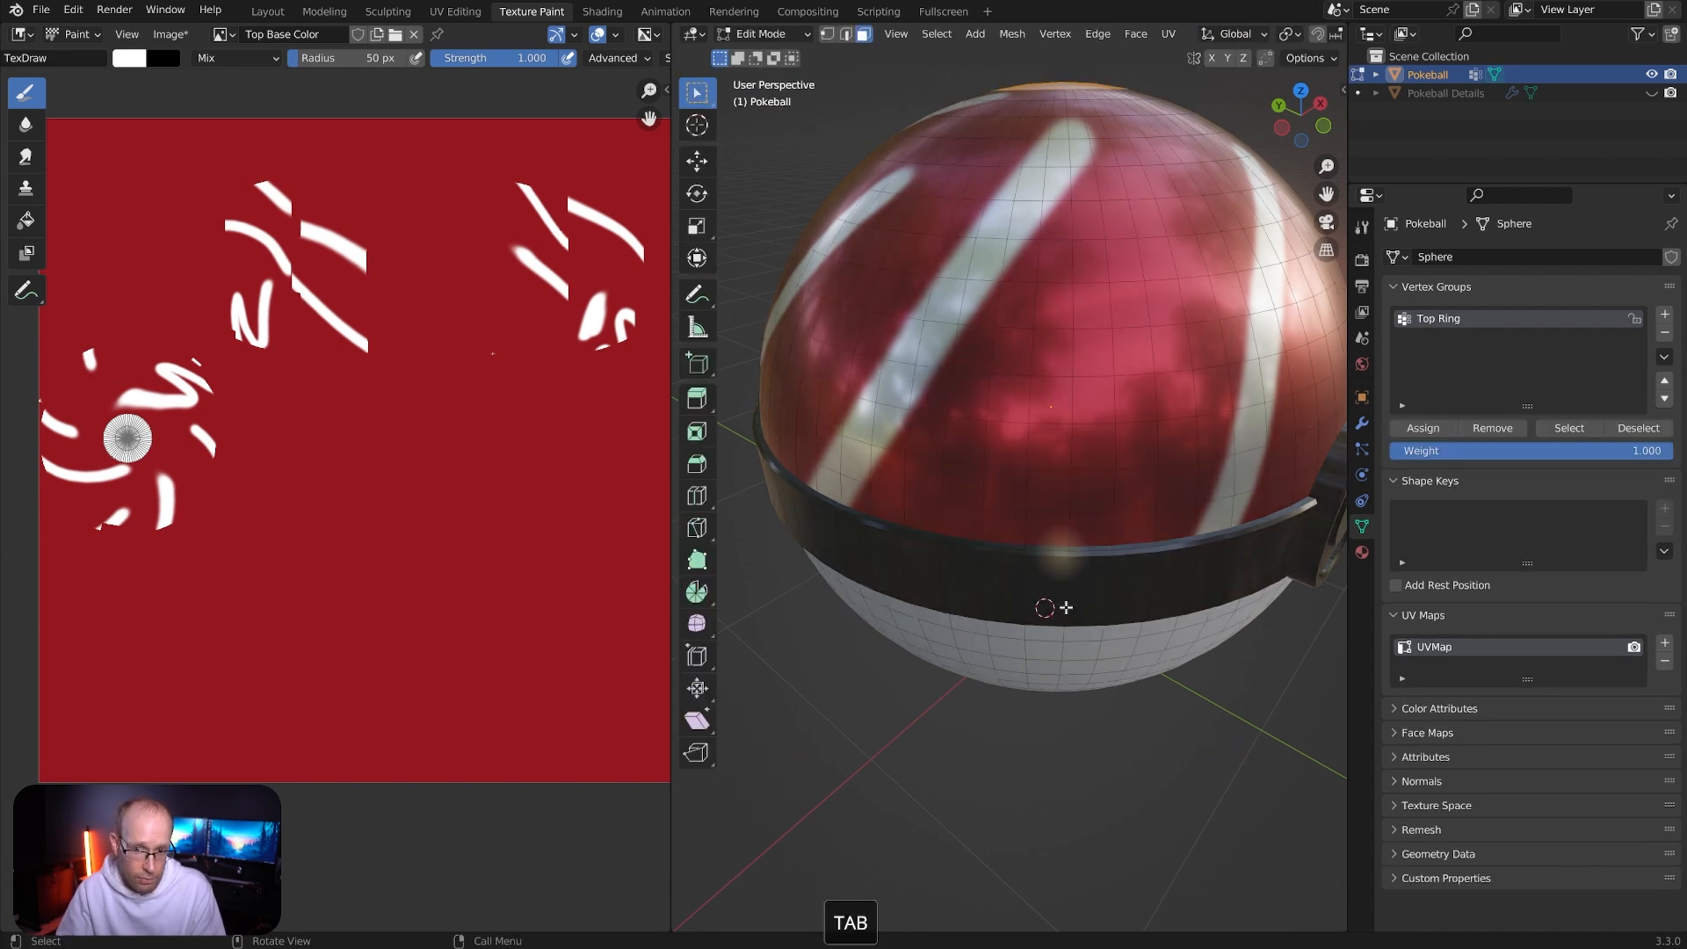
click(1052, 595)
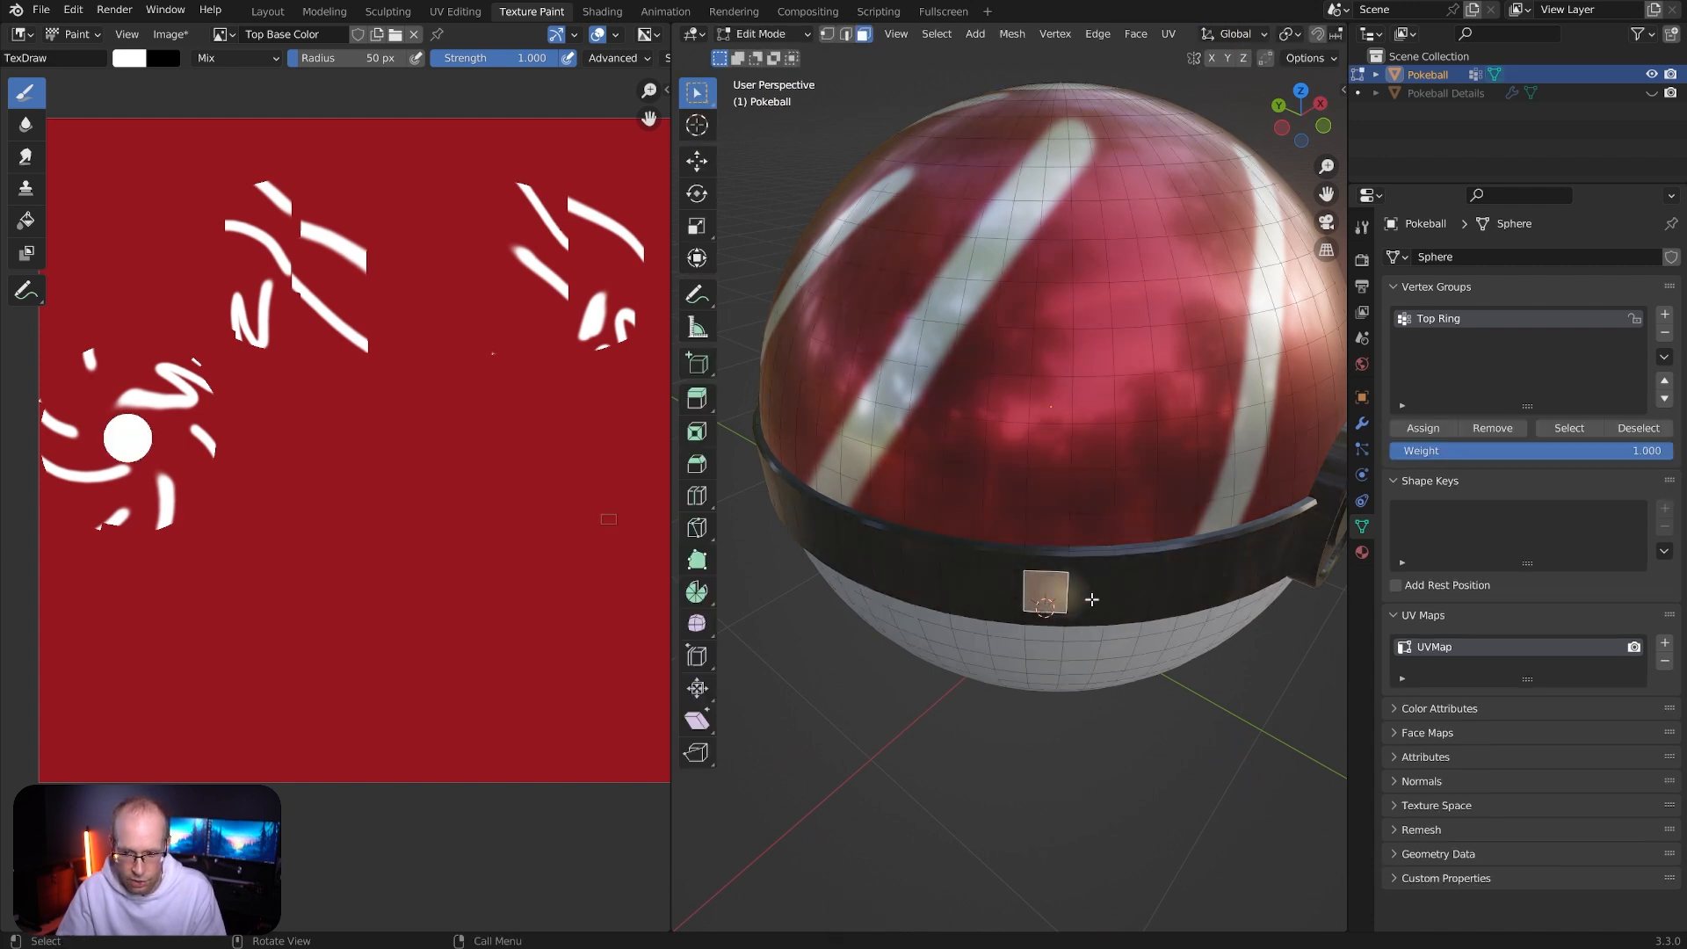
click(1363, 553)
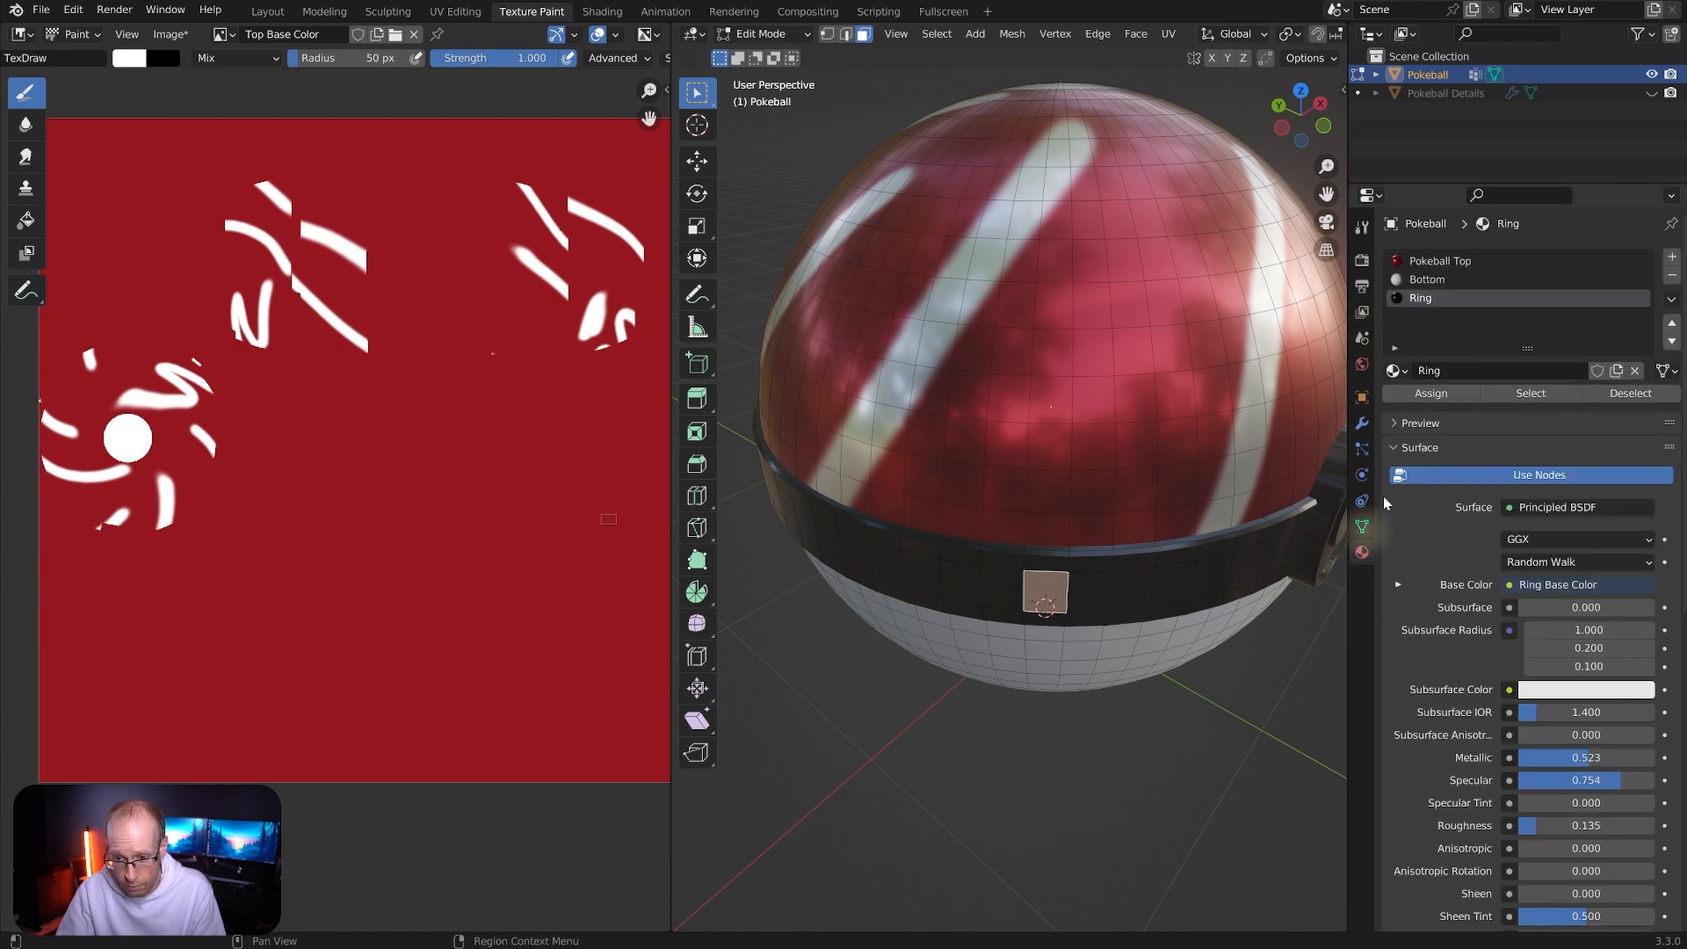
click(1534, 392)
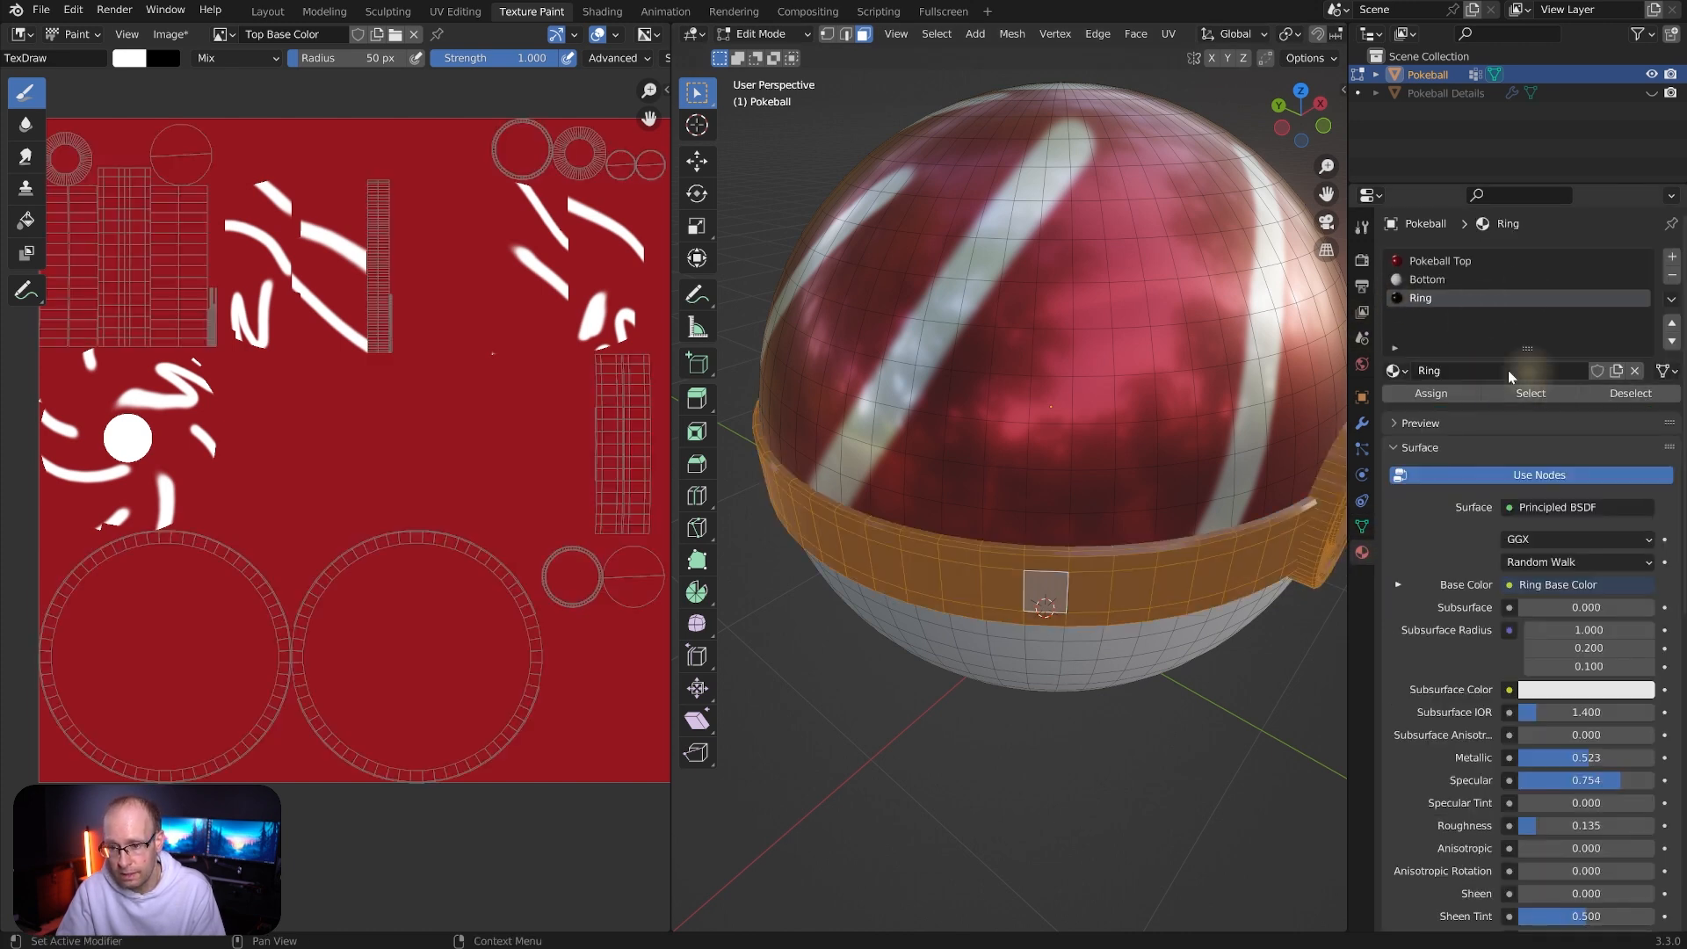
Add a new vertex group named Ring to the mesh
click(1362, 529)
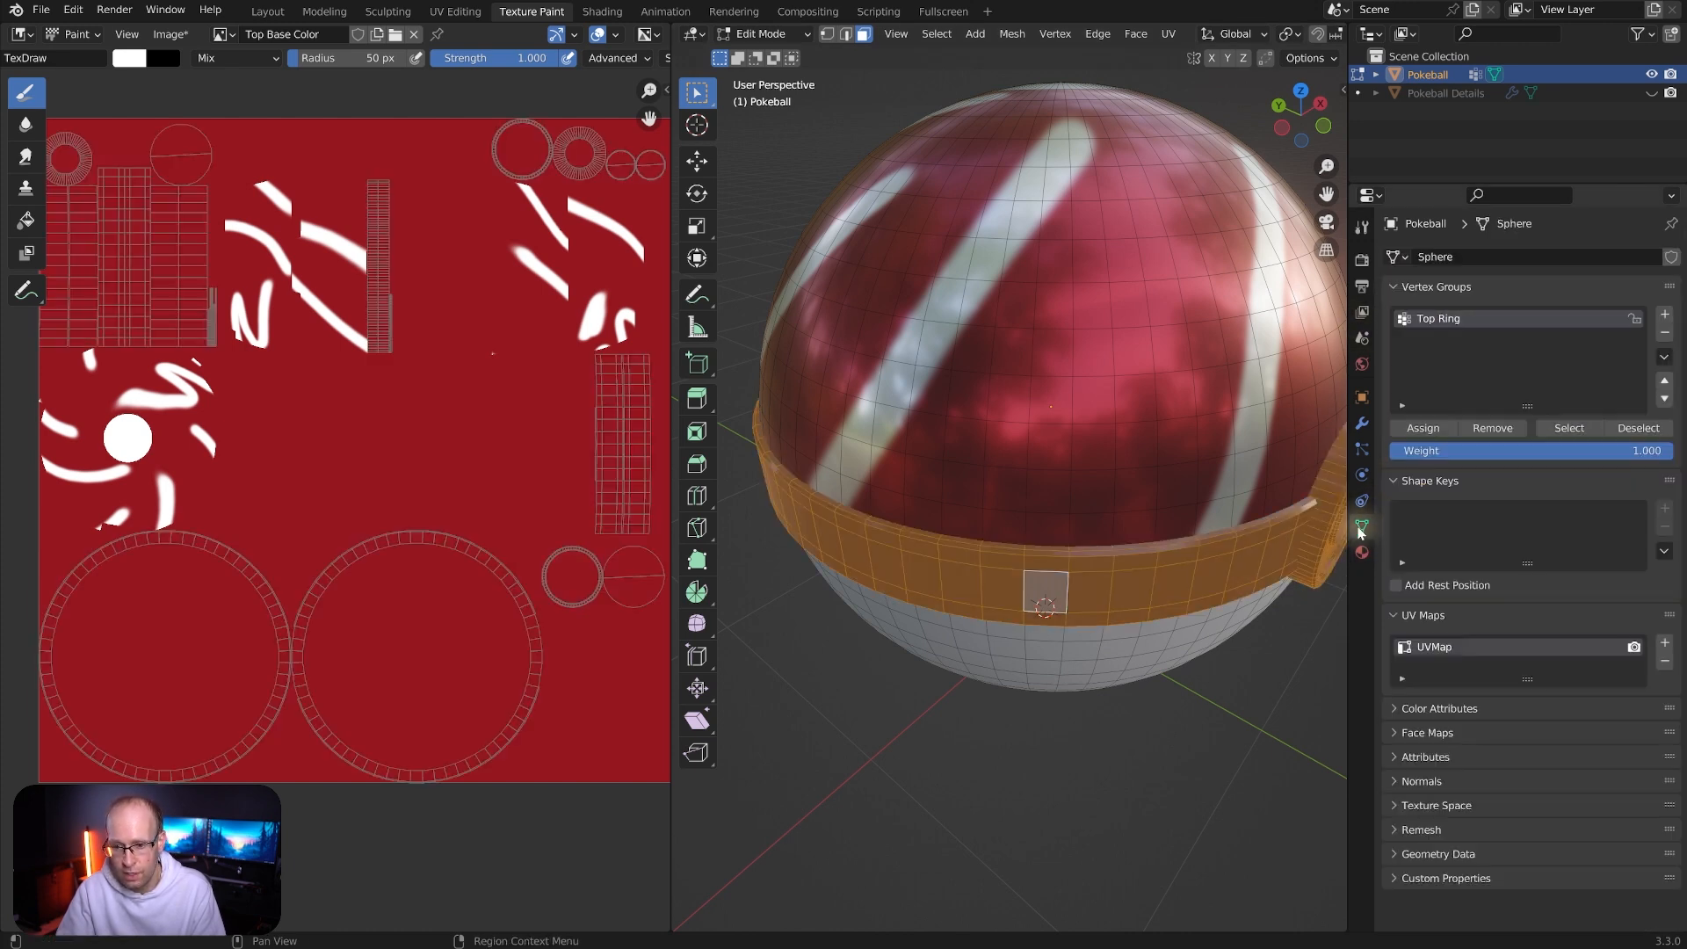
click(1663, 317)
text(Ring)
key(Return)
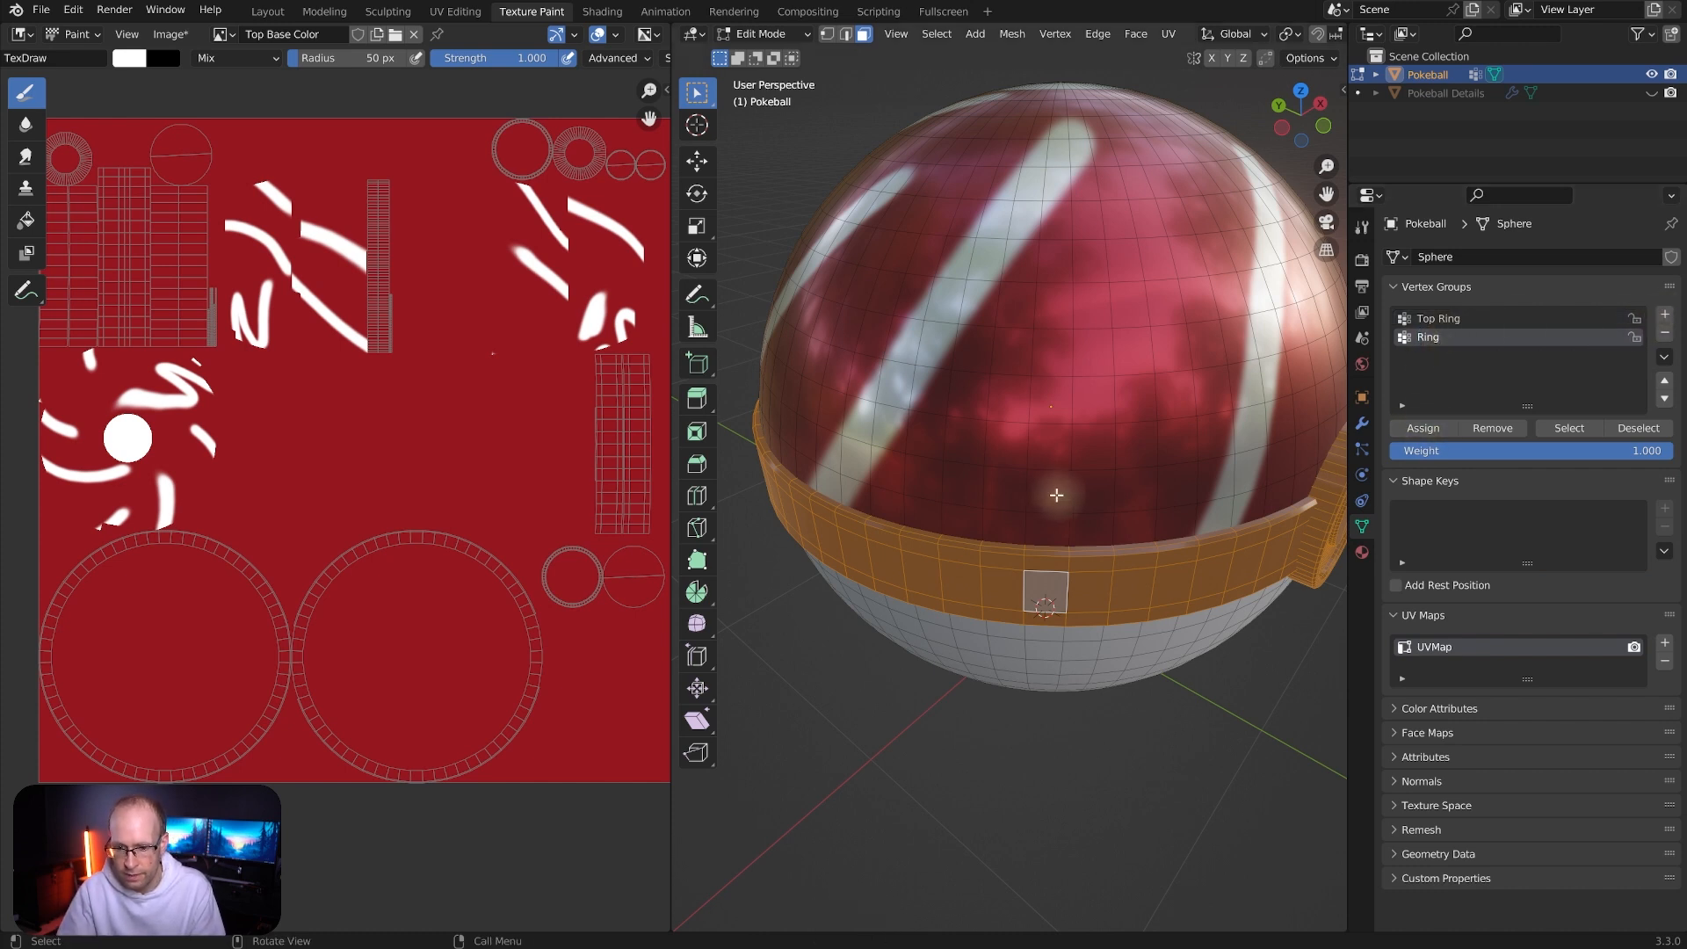
Return to Texture Paint mode and enable the paint mask for the selected ring faces
middle_drag(1060, 494, 934, 457)
key(Tab)
mouse_move(1087, 403)
middle_down()
mouse_move(1028, 408)
mouse_move(1069, 391)
middle_up()
key(Tab)
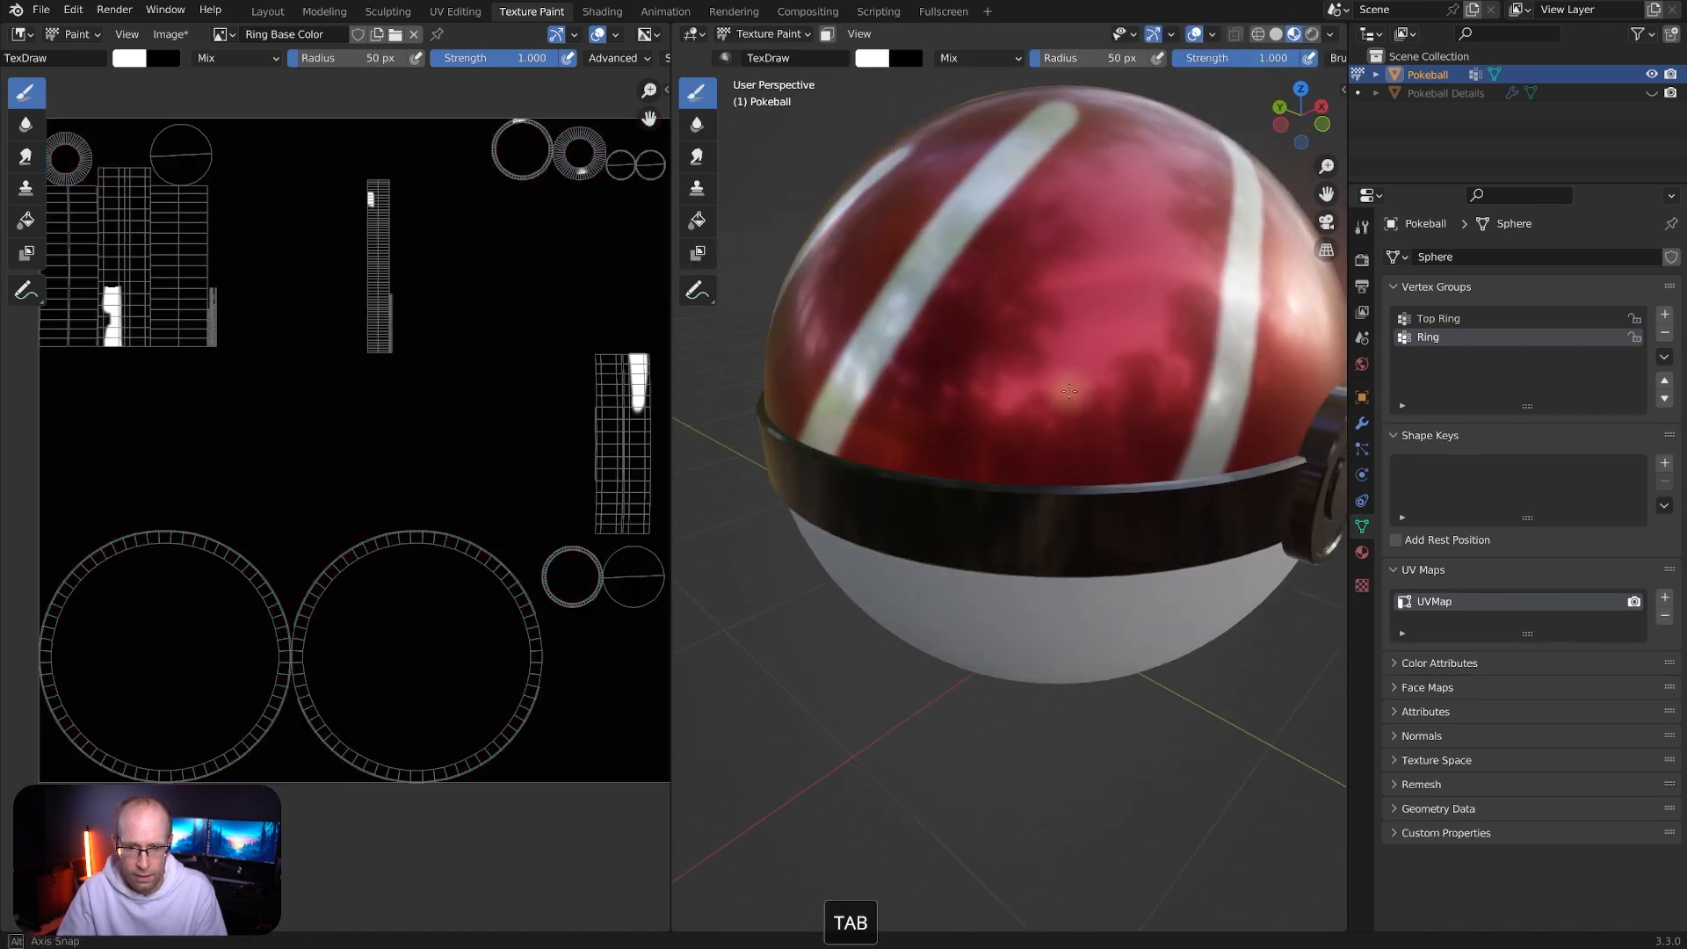
click(828, 34)
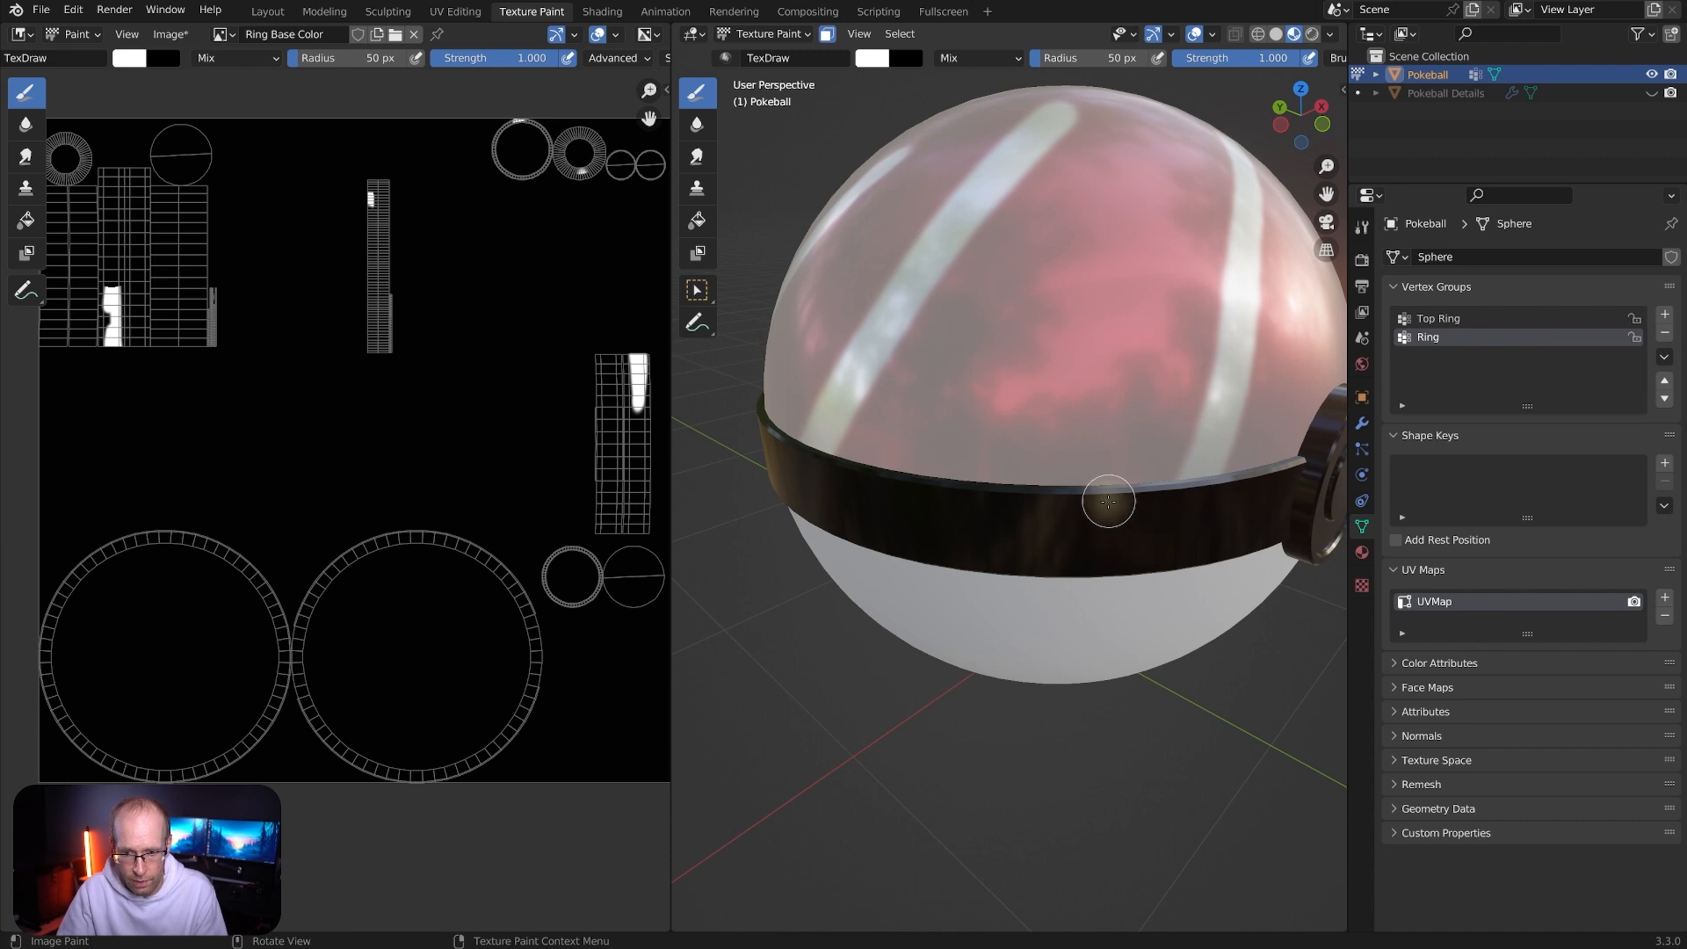
Paint a white patch on the masked black band, and turn off the paint mask
mouse_move(1135, 496)
mouse_down()
mouse_move(861, 485)
mouse_move(1077, 511)
mouse_move(974, 550)
mouse_up()
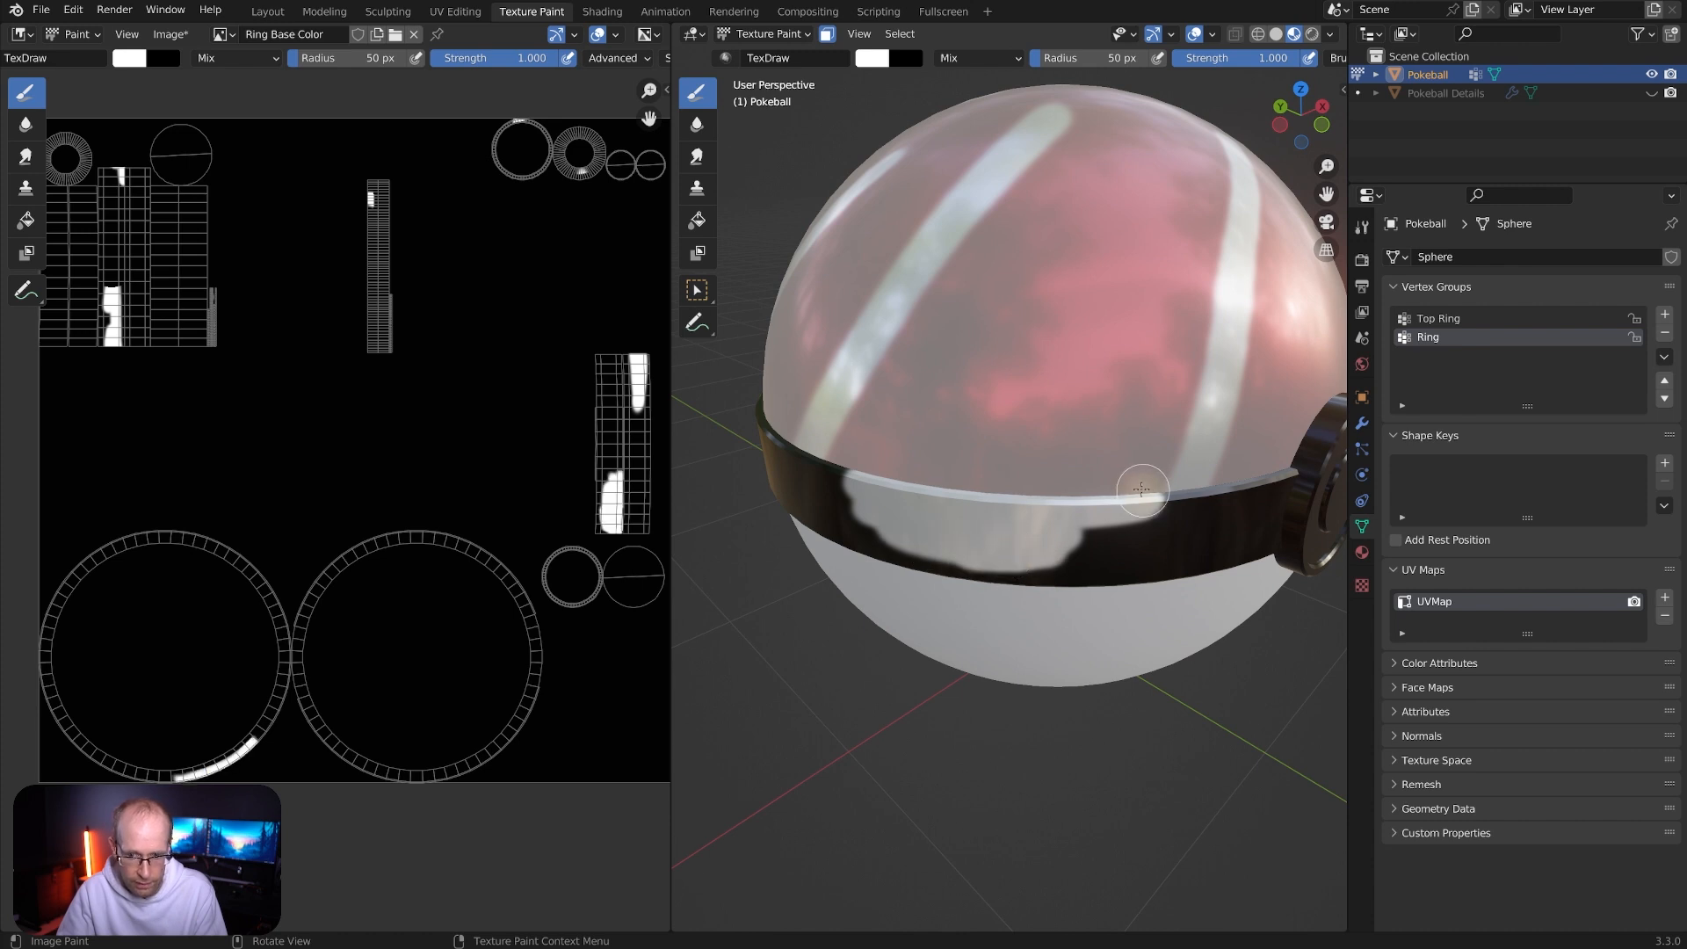
middle_drag(897, 481, 1070, 524)
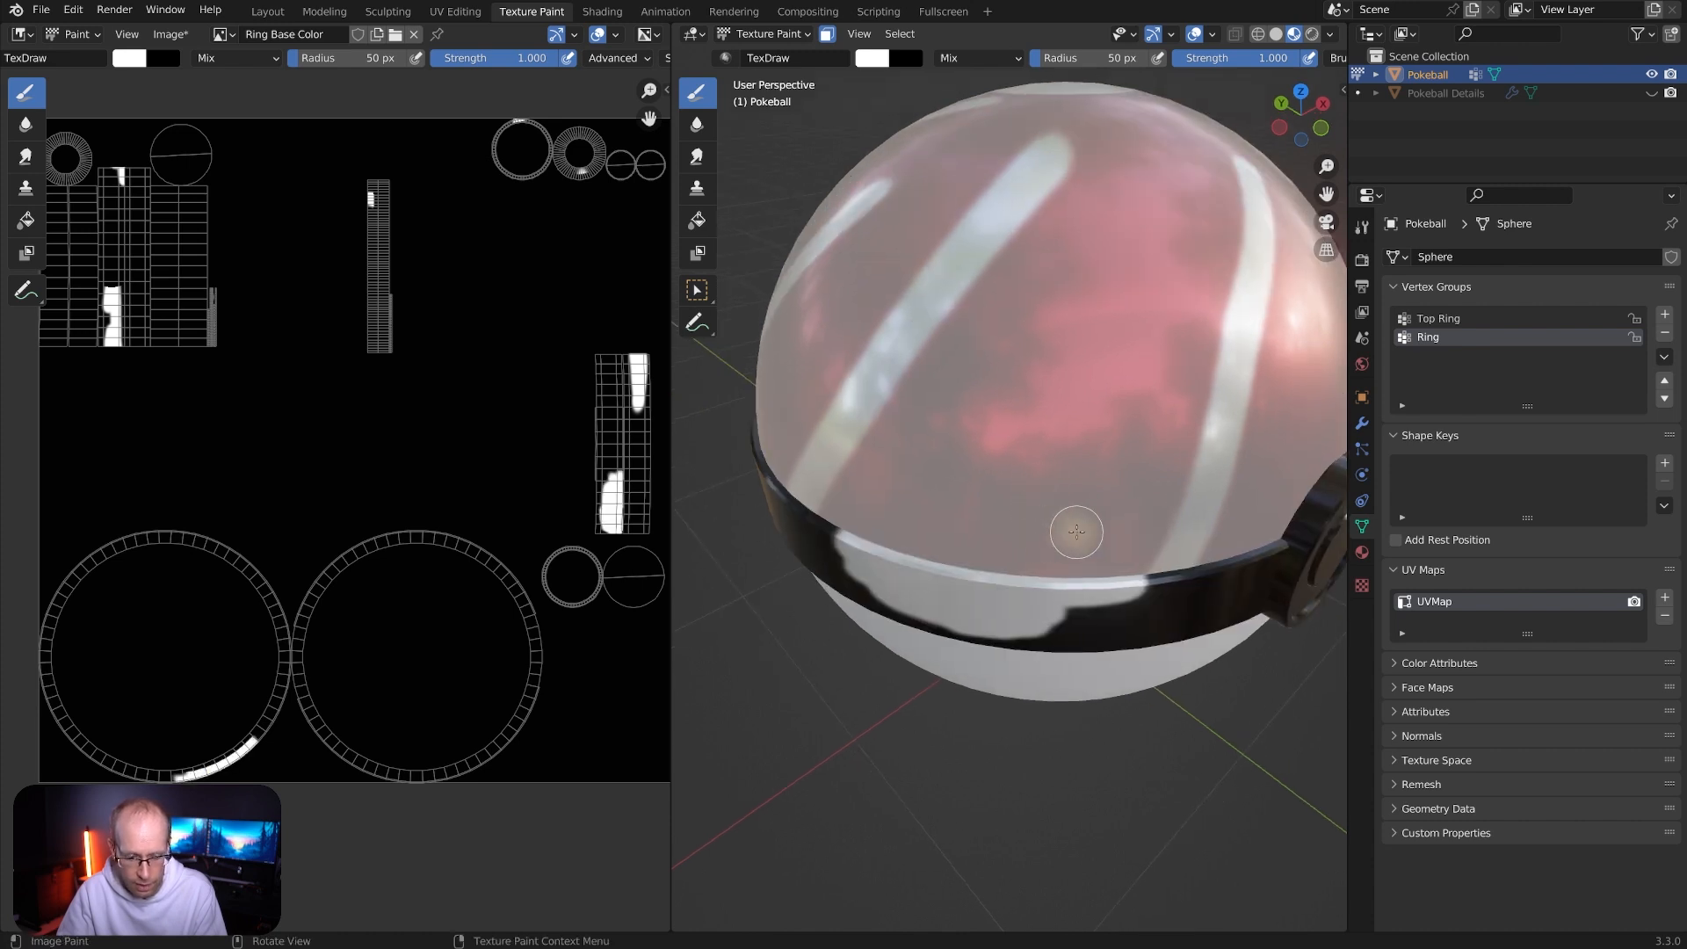
click(832, 38)
scroll(958, 479, up, 4)
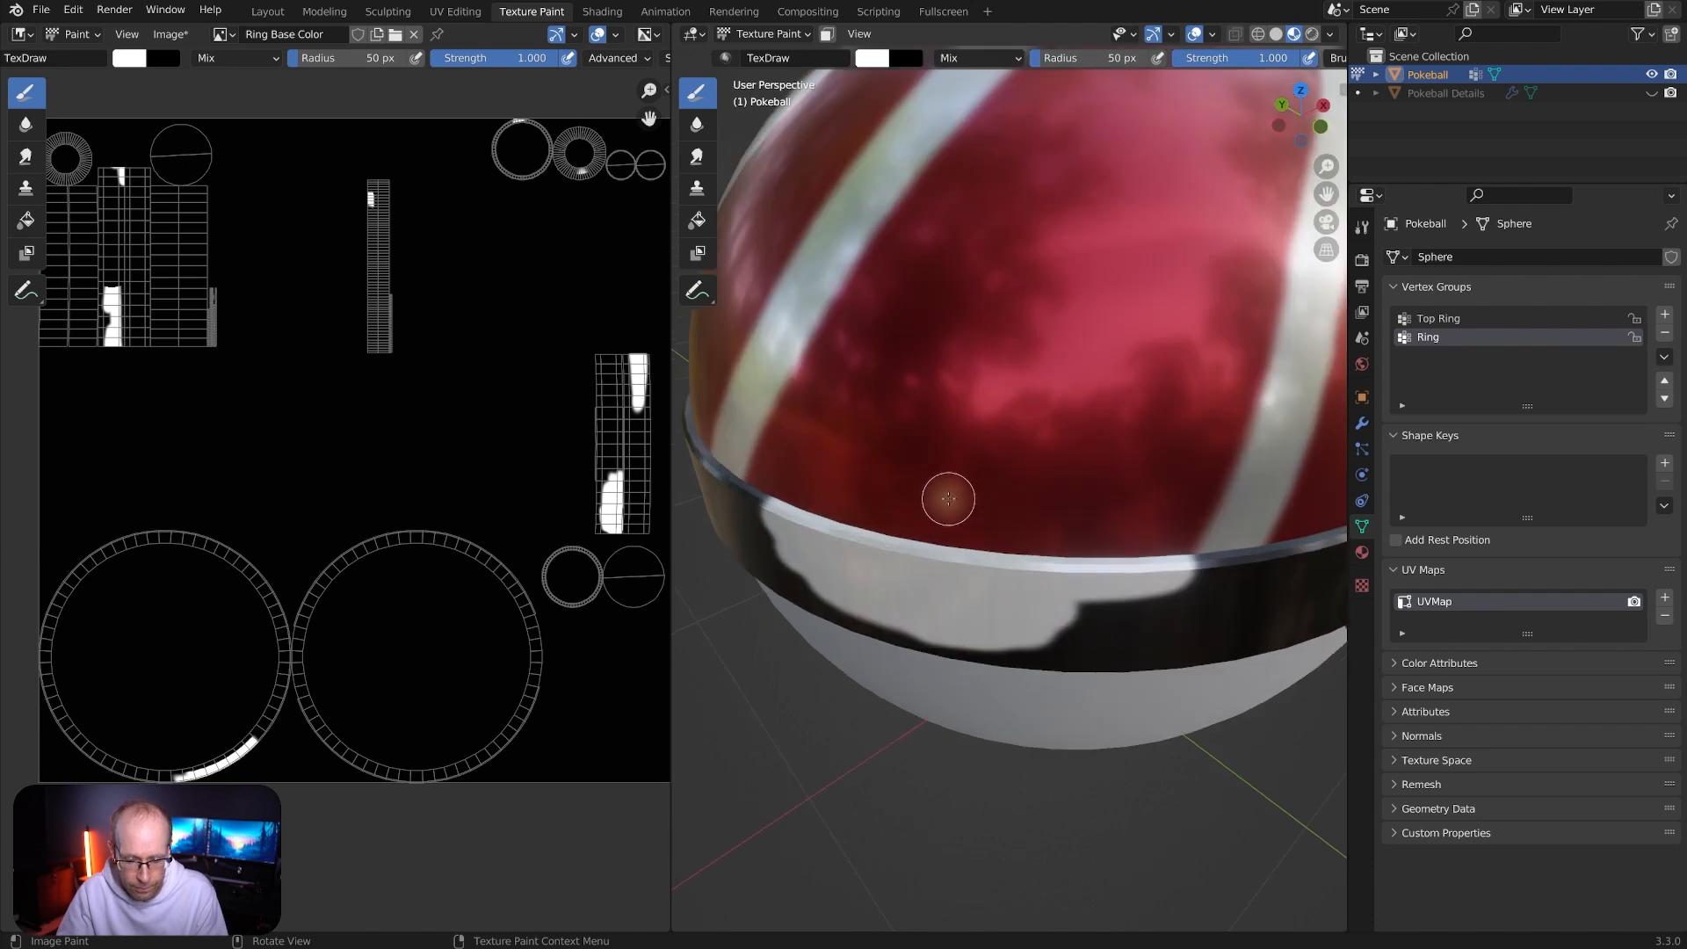
mouse_move(968, 519)
middle_down()
mouse_move(941, 509)
mouse_move(987, 546)
mouse_move(791, 422)
mouse_move(807, 414)
middle_up()
scroll(1000, 540, down, 3)
scroll(789, 413, down, 2)
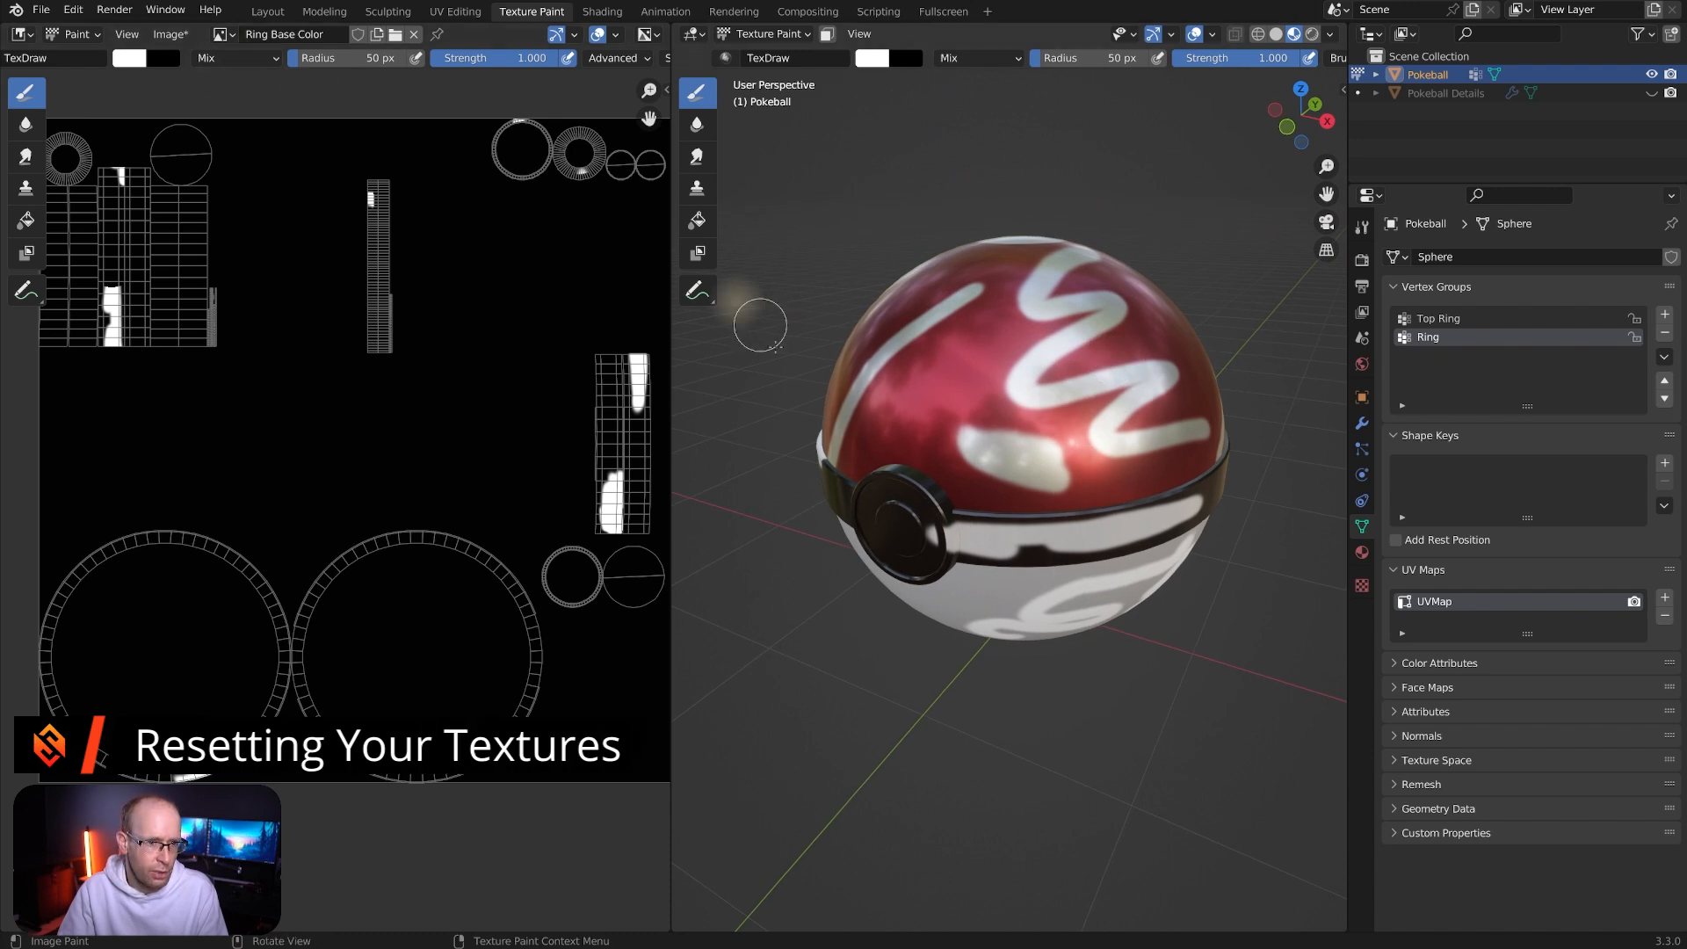
Display the Top Base Color texture in the image editor
scroll(429, 353, down, 1)
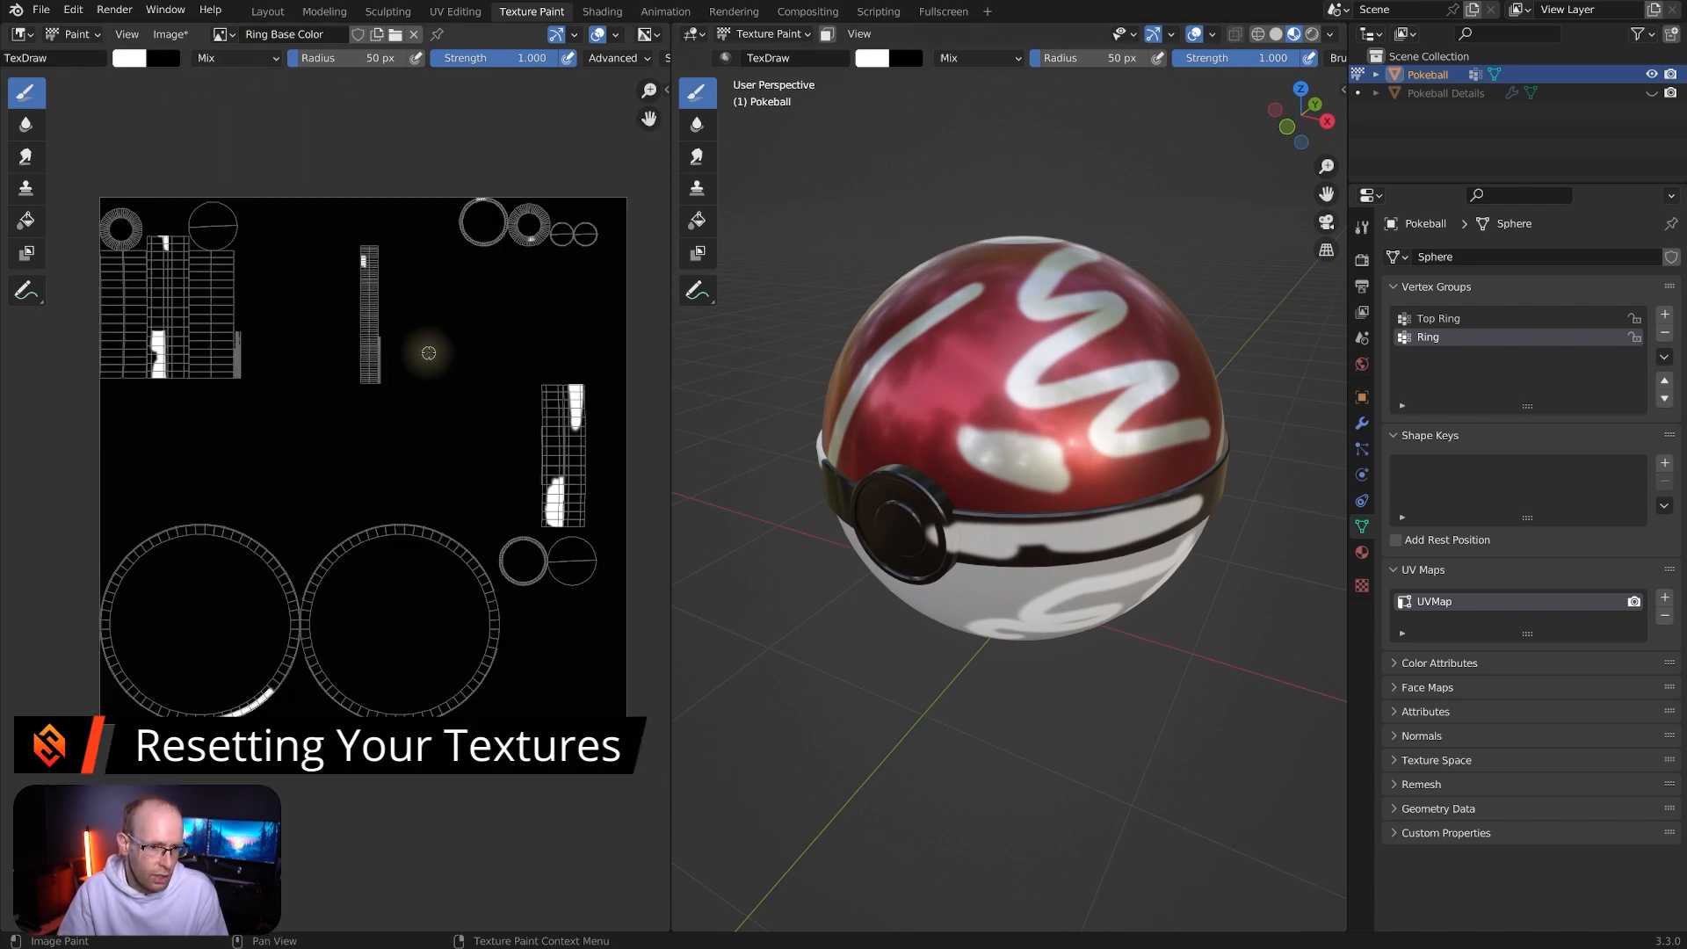
click(221, 34)
click(272, 97)
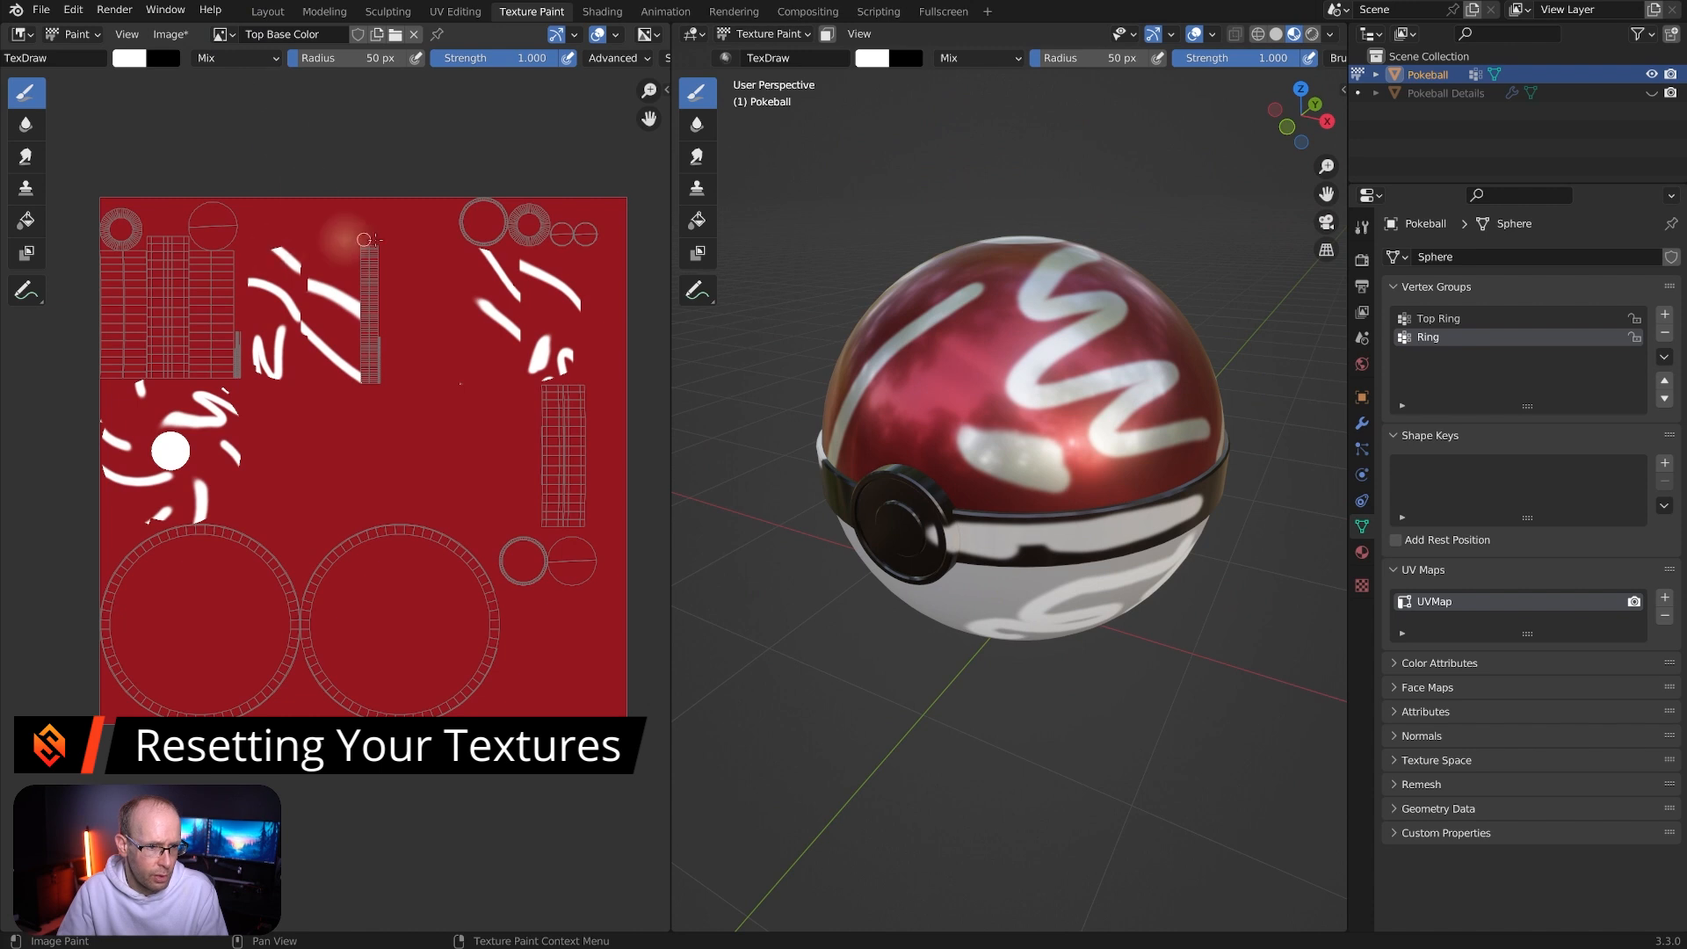
scroll(386, 268, up, 1)
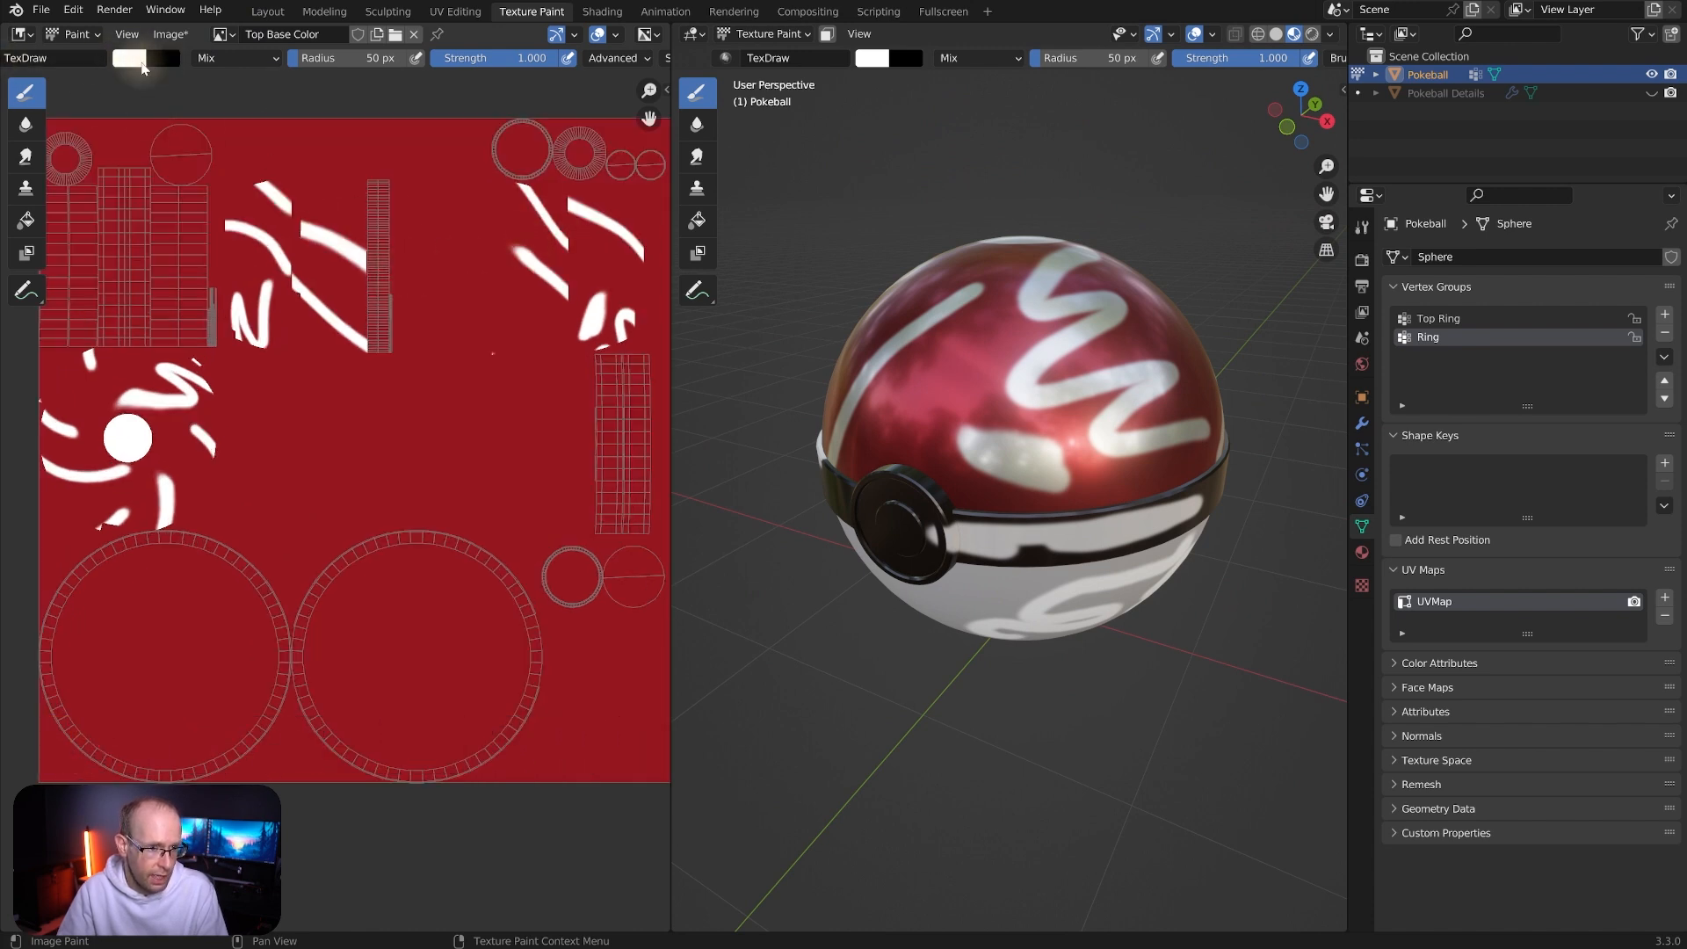
Sample the texture's red as the brush colour and paint over part of the white strokes in the image
click(130, 59)
click(265, 260)
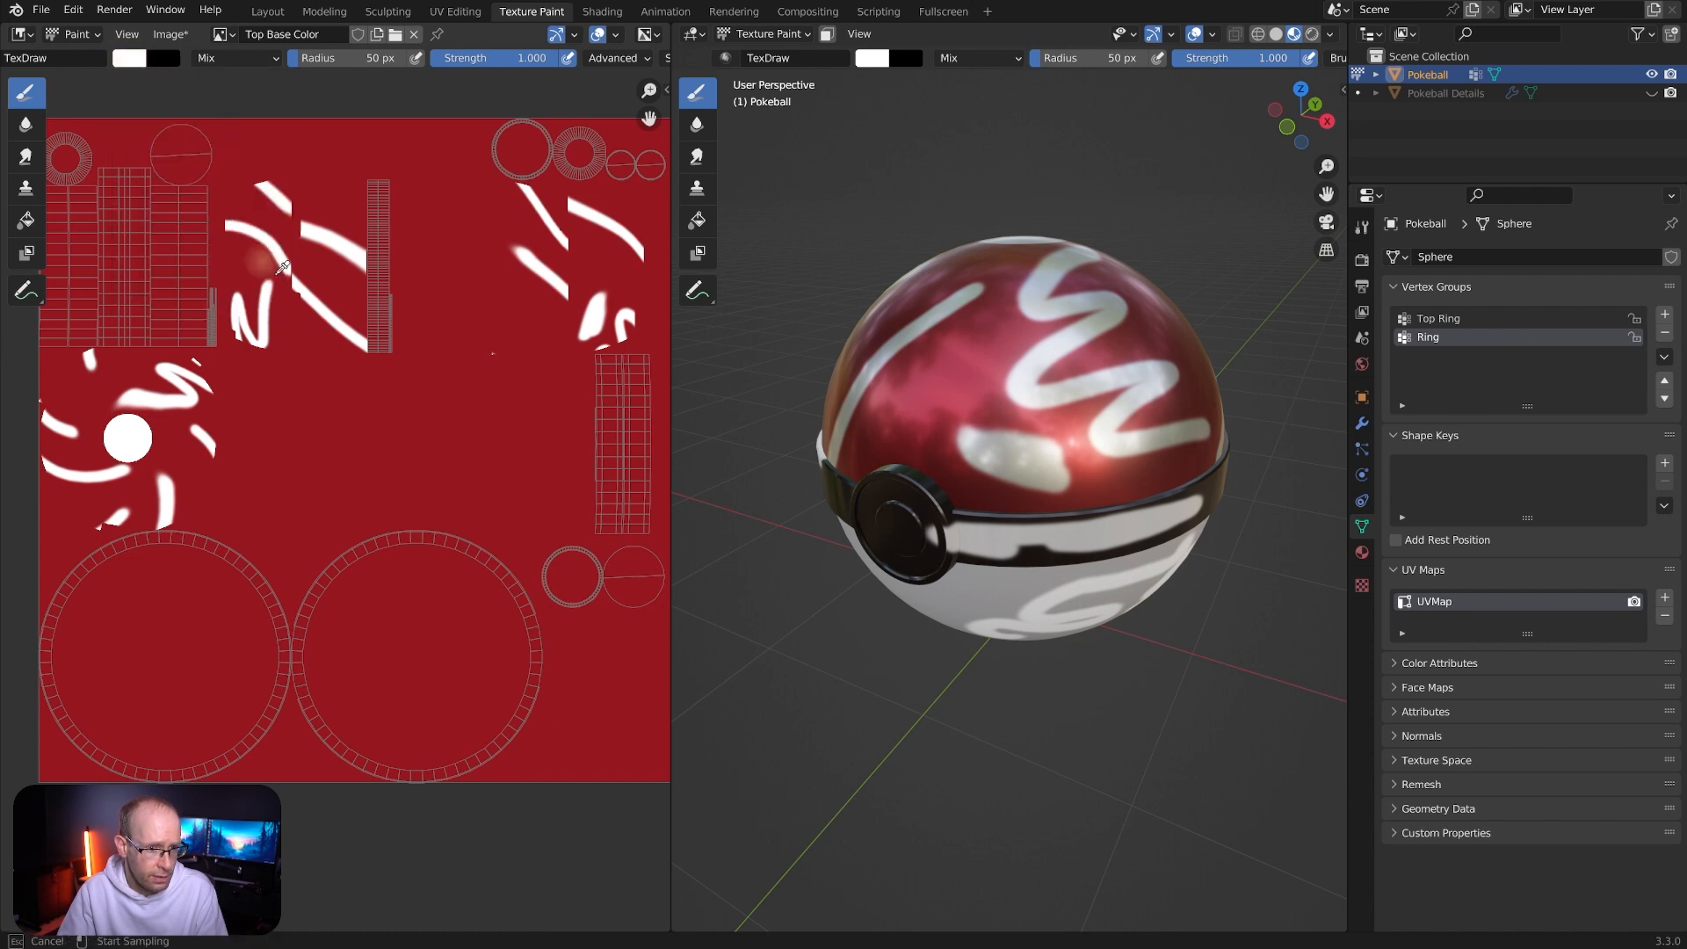
click(477, 401)
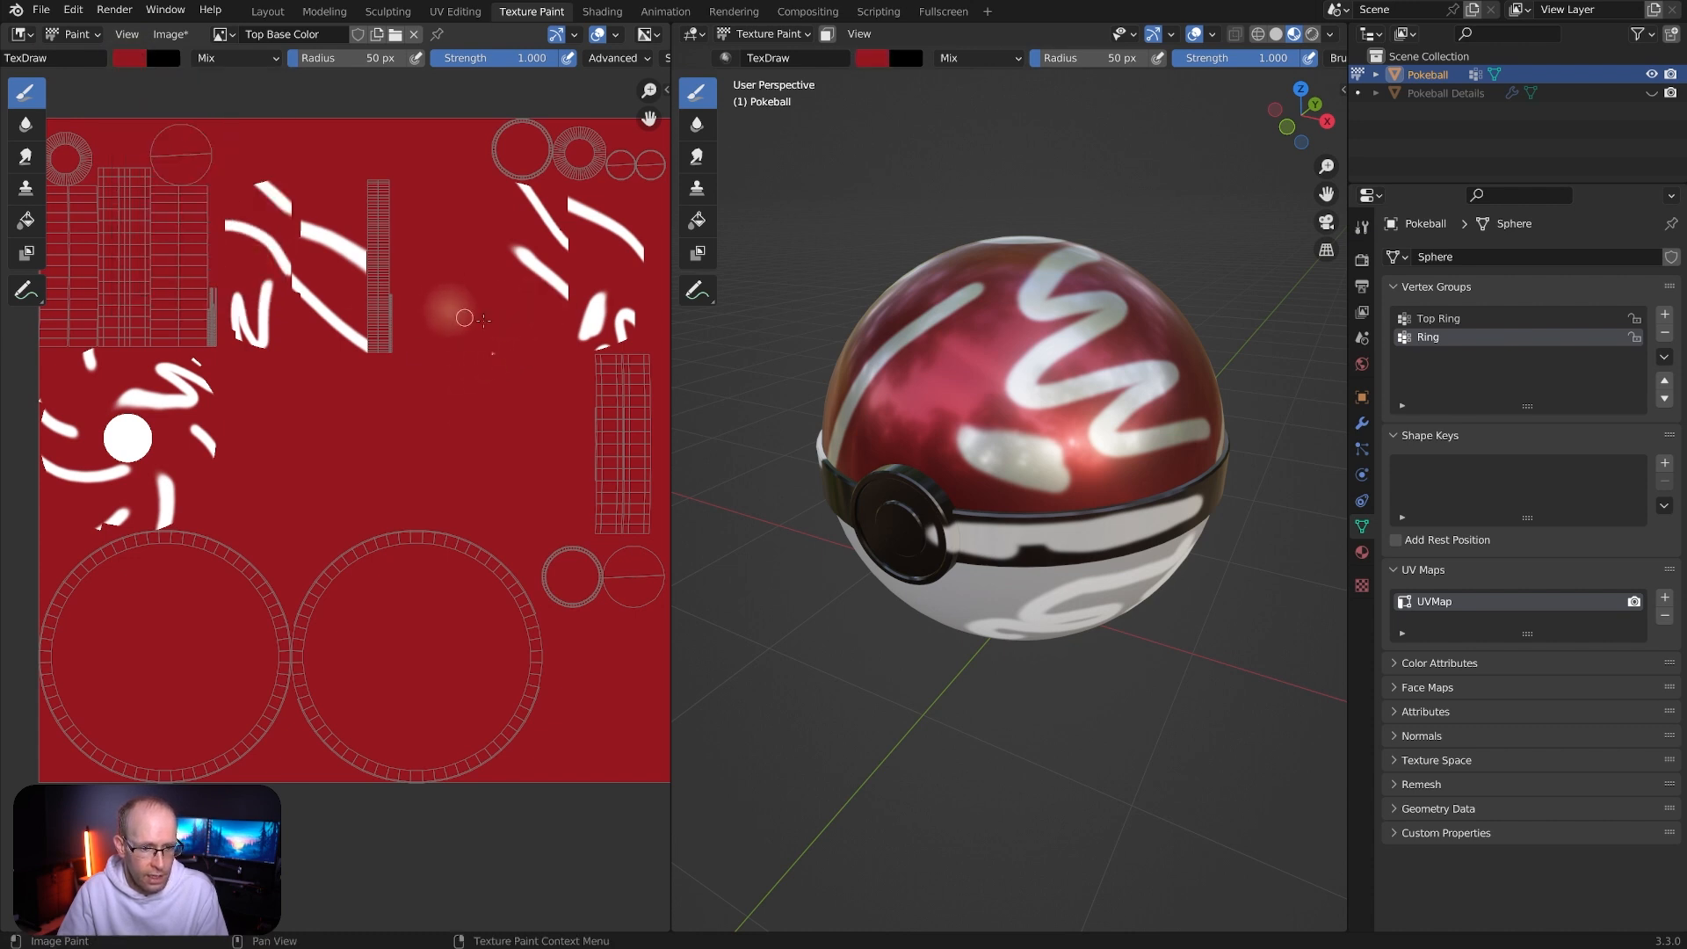
mouse_move(542, 275)
mouse_down()
mouse_move(549, 264)
mouse_move(406, 238)
mouse_up()
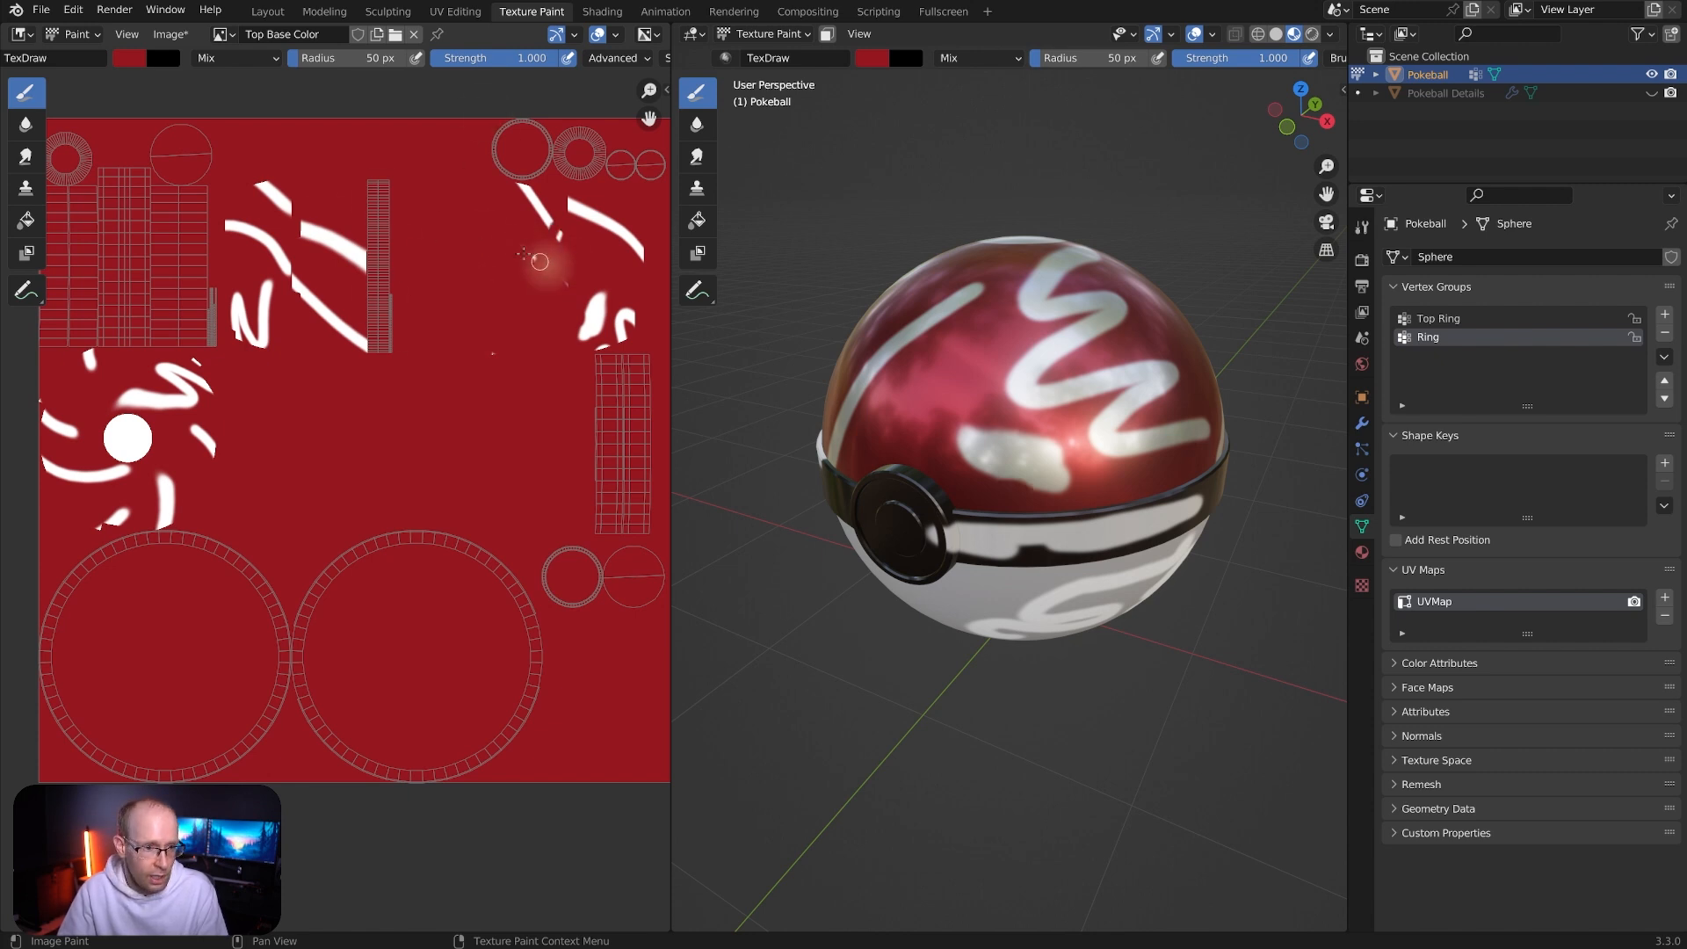
Reload the Top Base Color and Bottom Base Color images from disk to discard their painted strokes
click(170, 36)
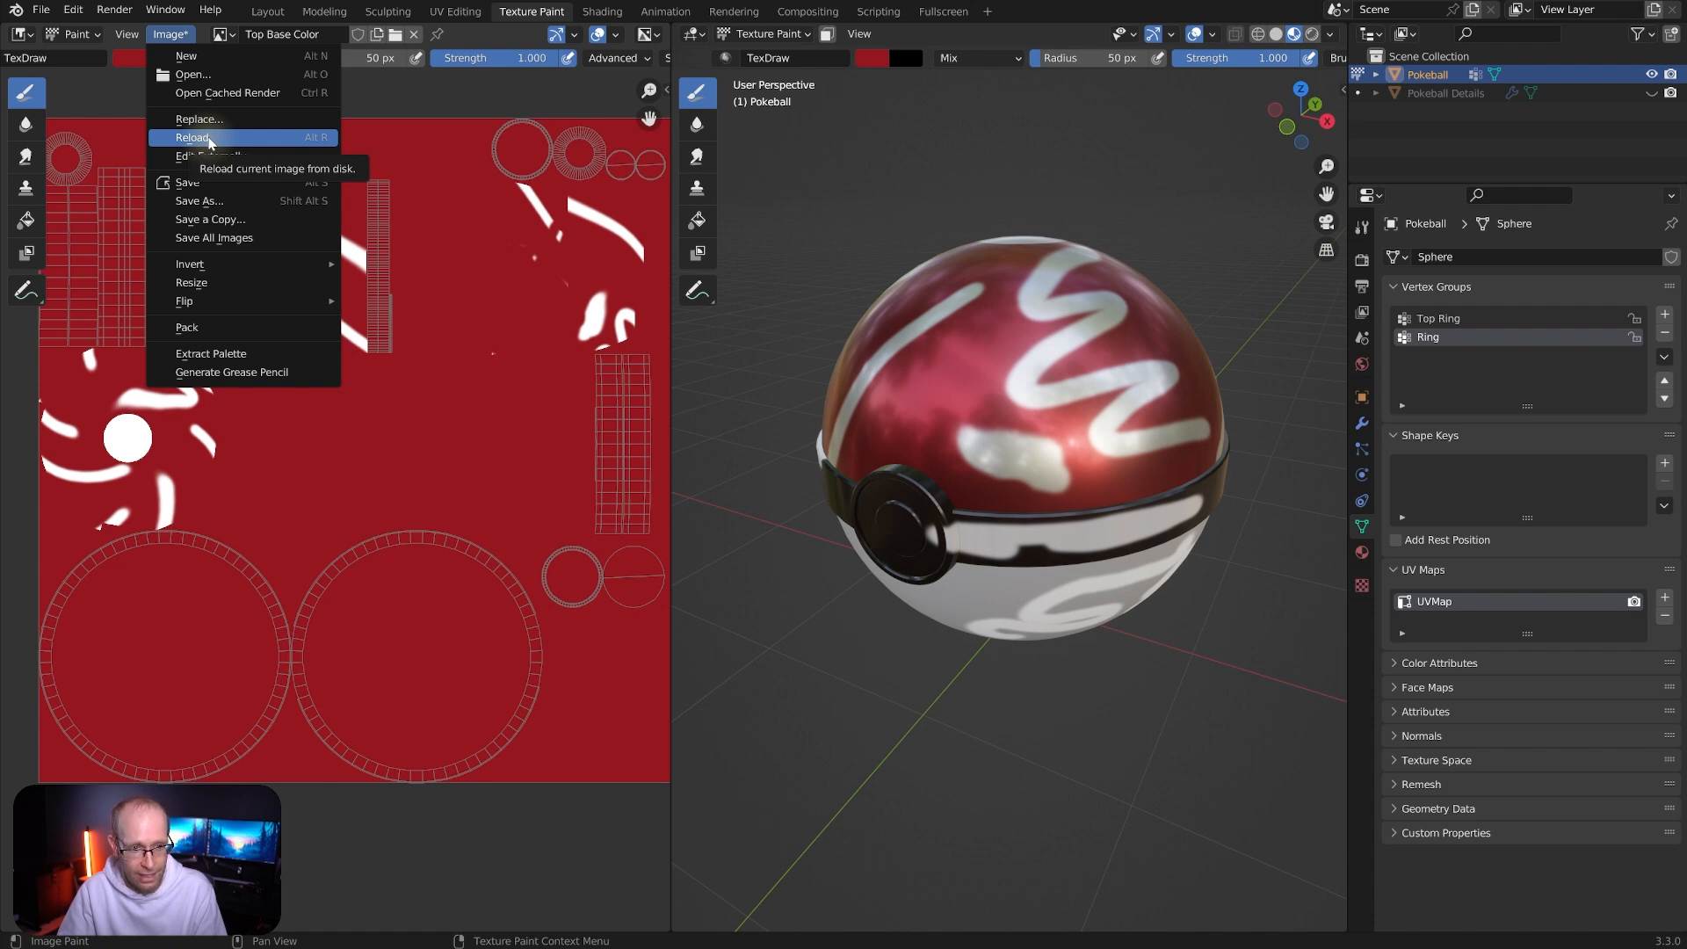
click(211, 140)
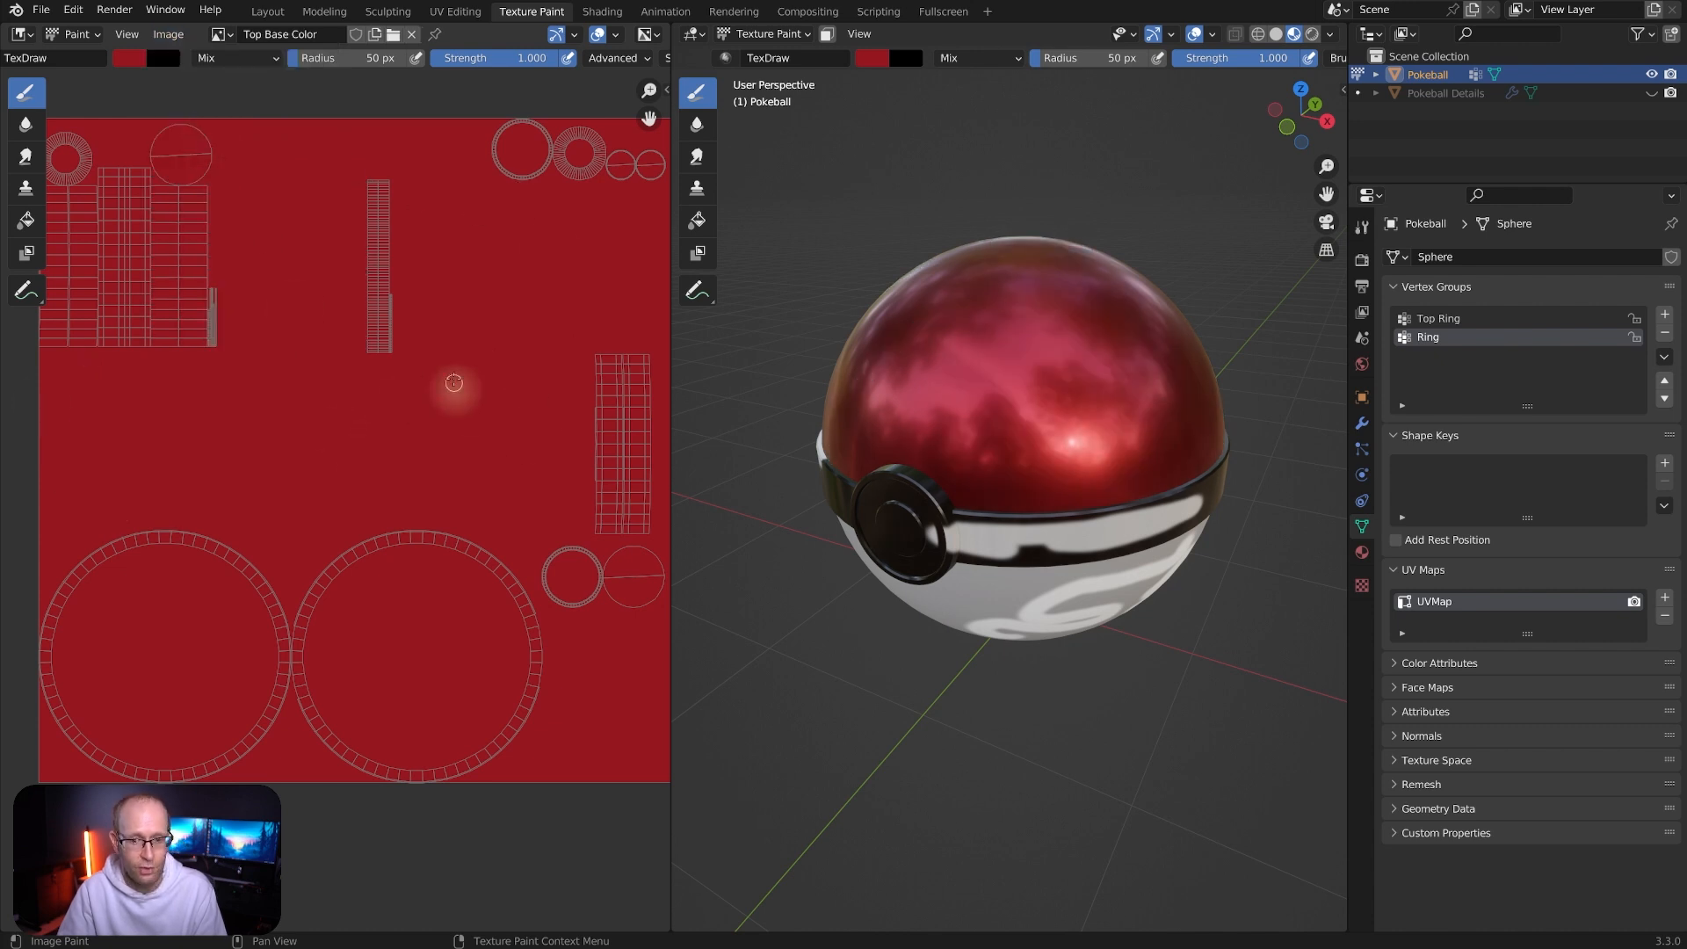
click(220, 34)
click(264, 60)
click(170, 34)
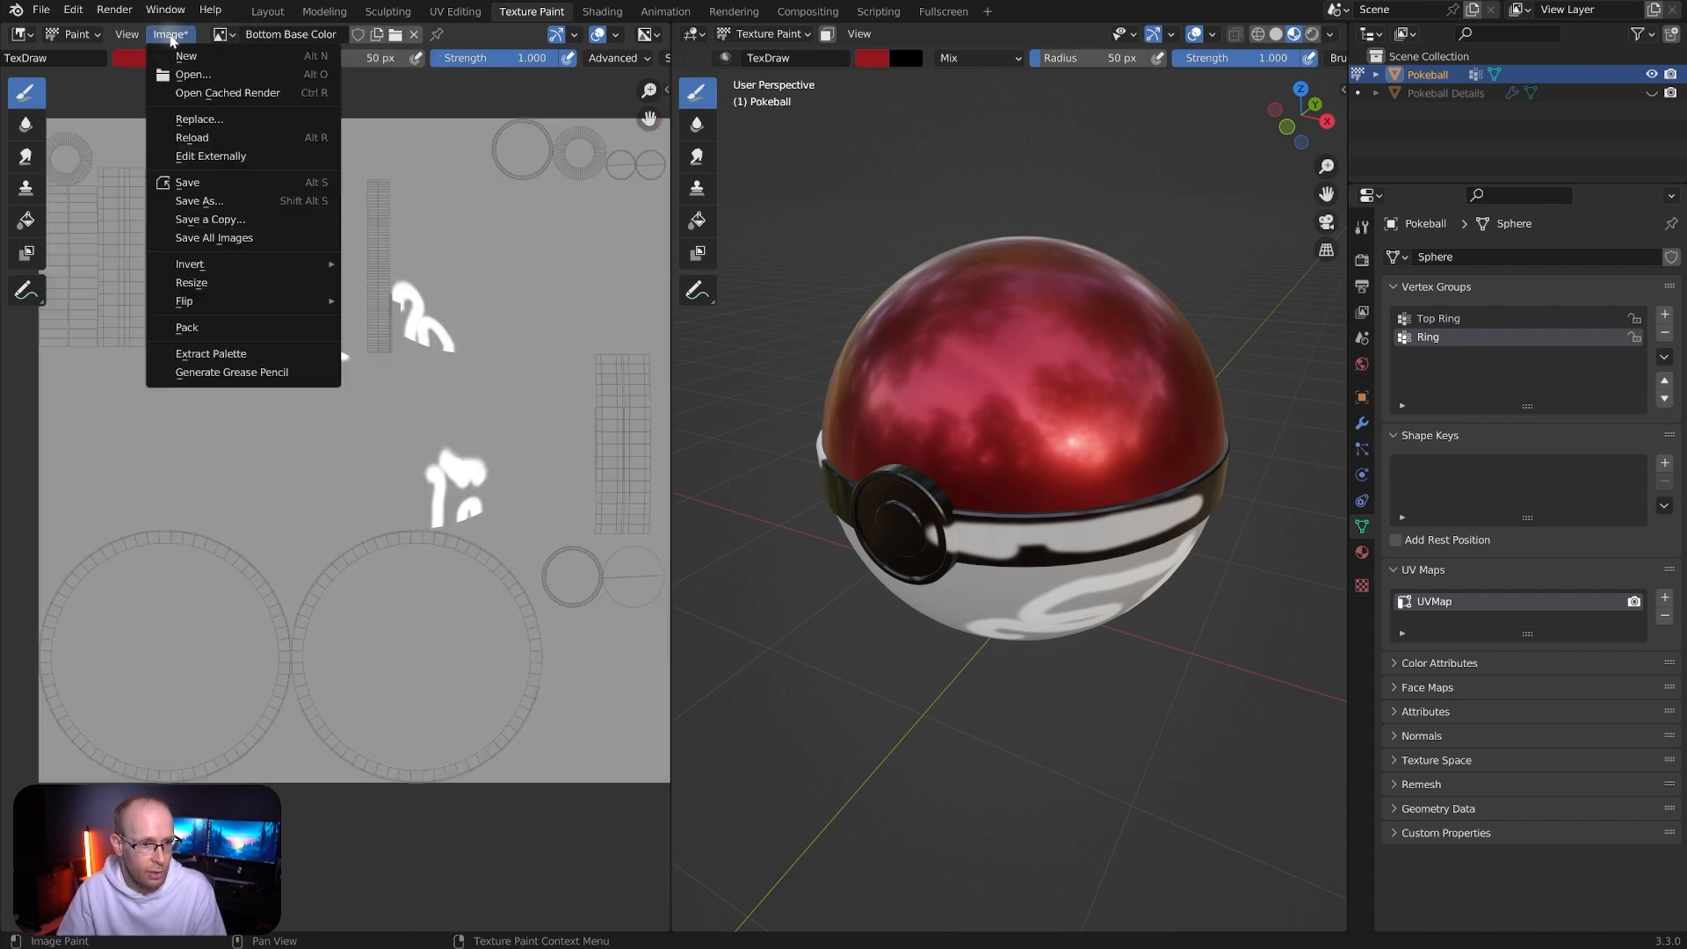
click(207, 137)
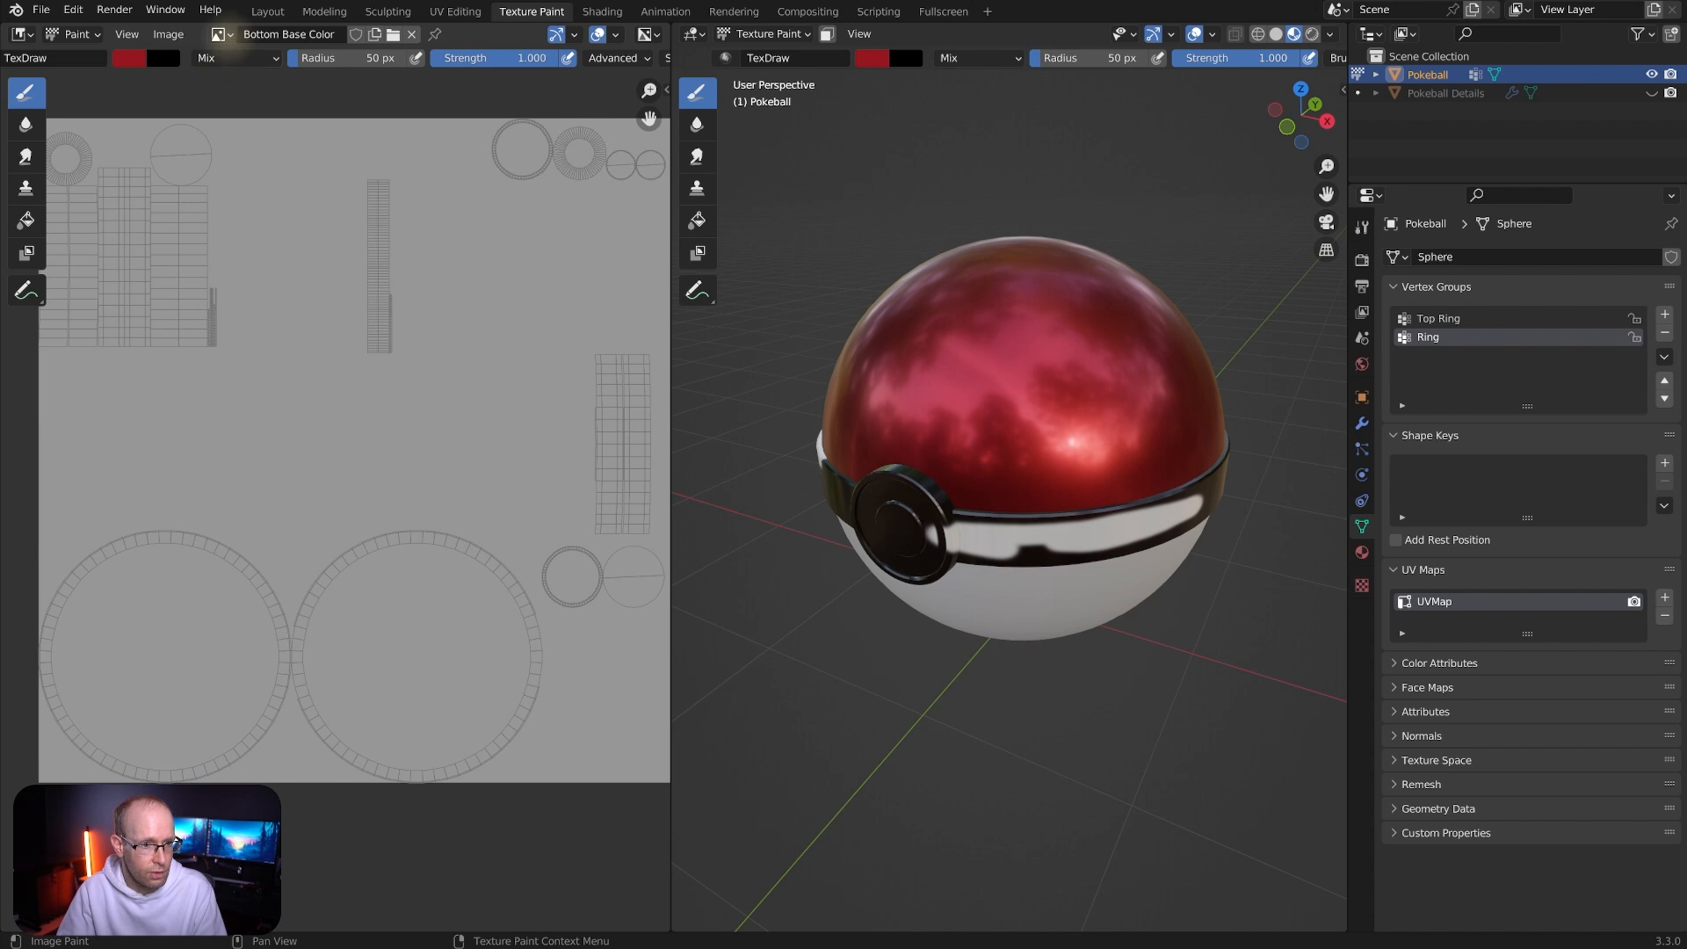
Reload the Ring Base Color image from disk to discard its painted strokes, and save the project file
click(220, 35)
click(264, 75)
click(170, 34)
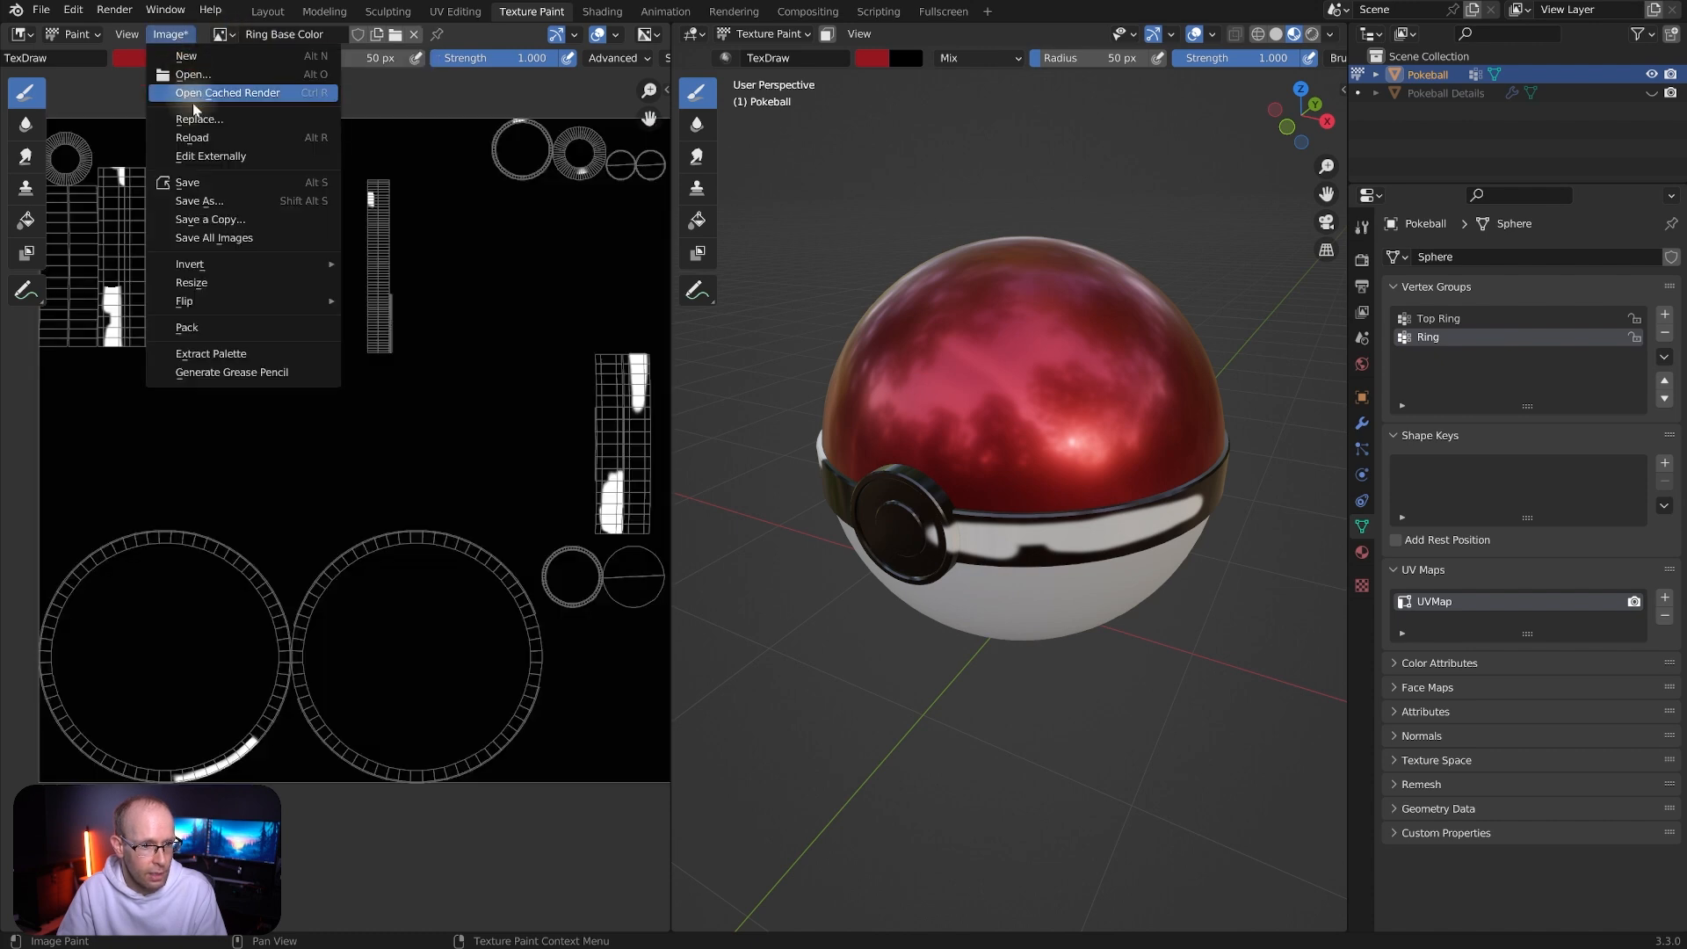
click(195, 137)
mouse_move(1066, 407)
middle_down()
mouse_move(1133, 387)
mouse_move(1013, 367)
middle_up()
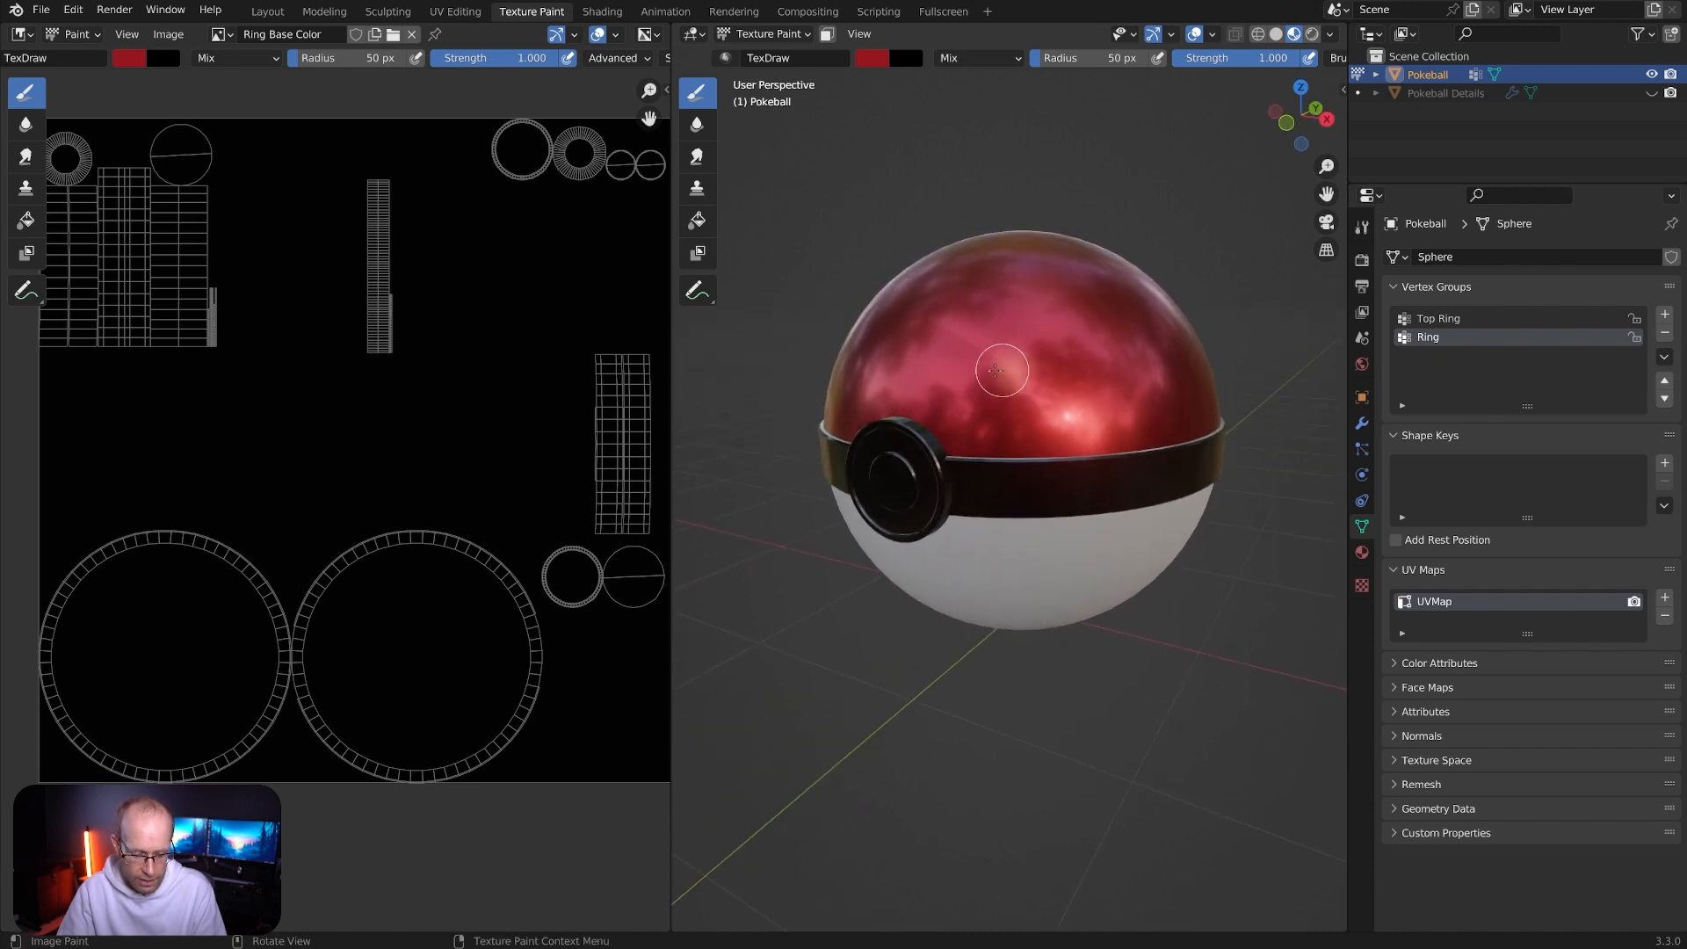
key(ctrl+s)
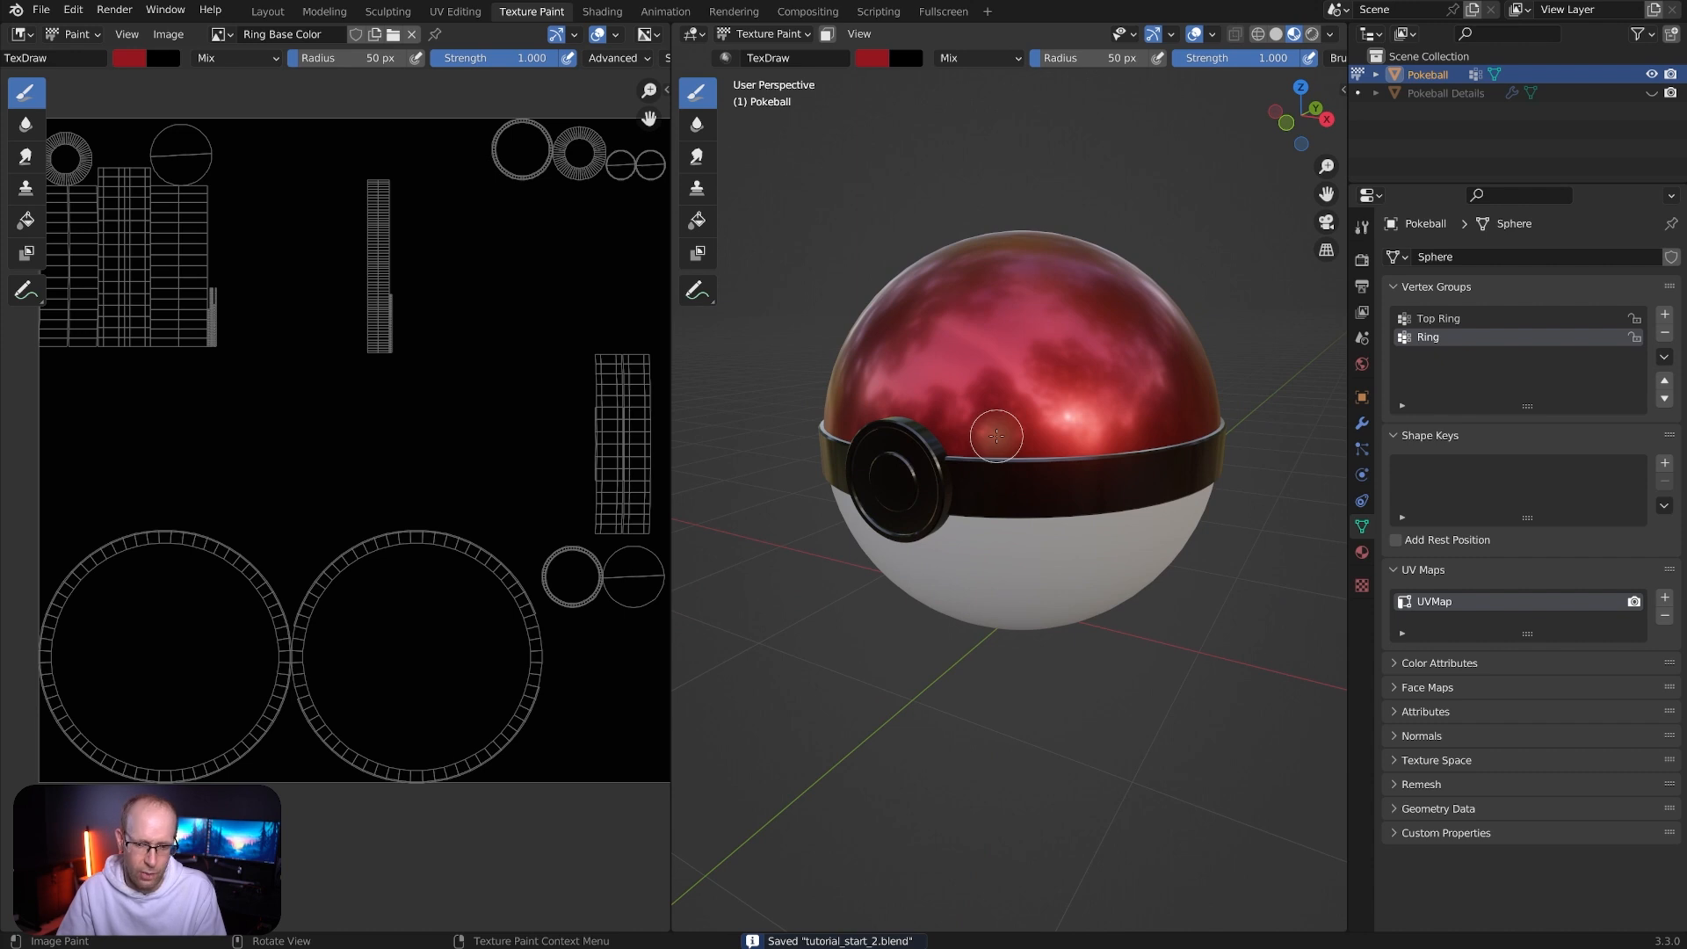
middle_drag(997, 436, 1085, 343)
scroll(1085, 342, up, 2)
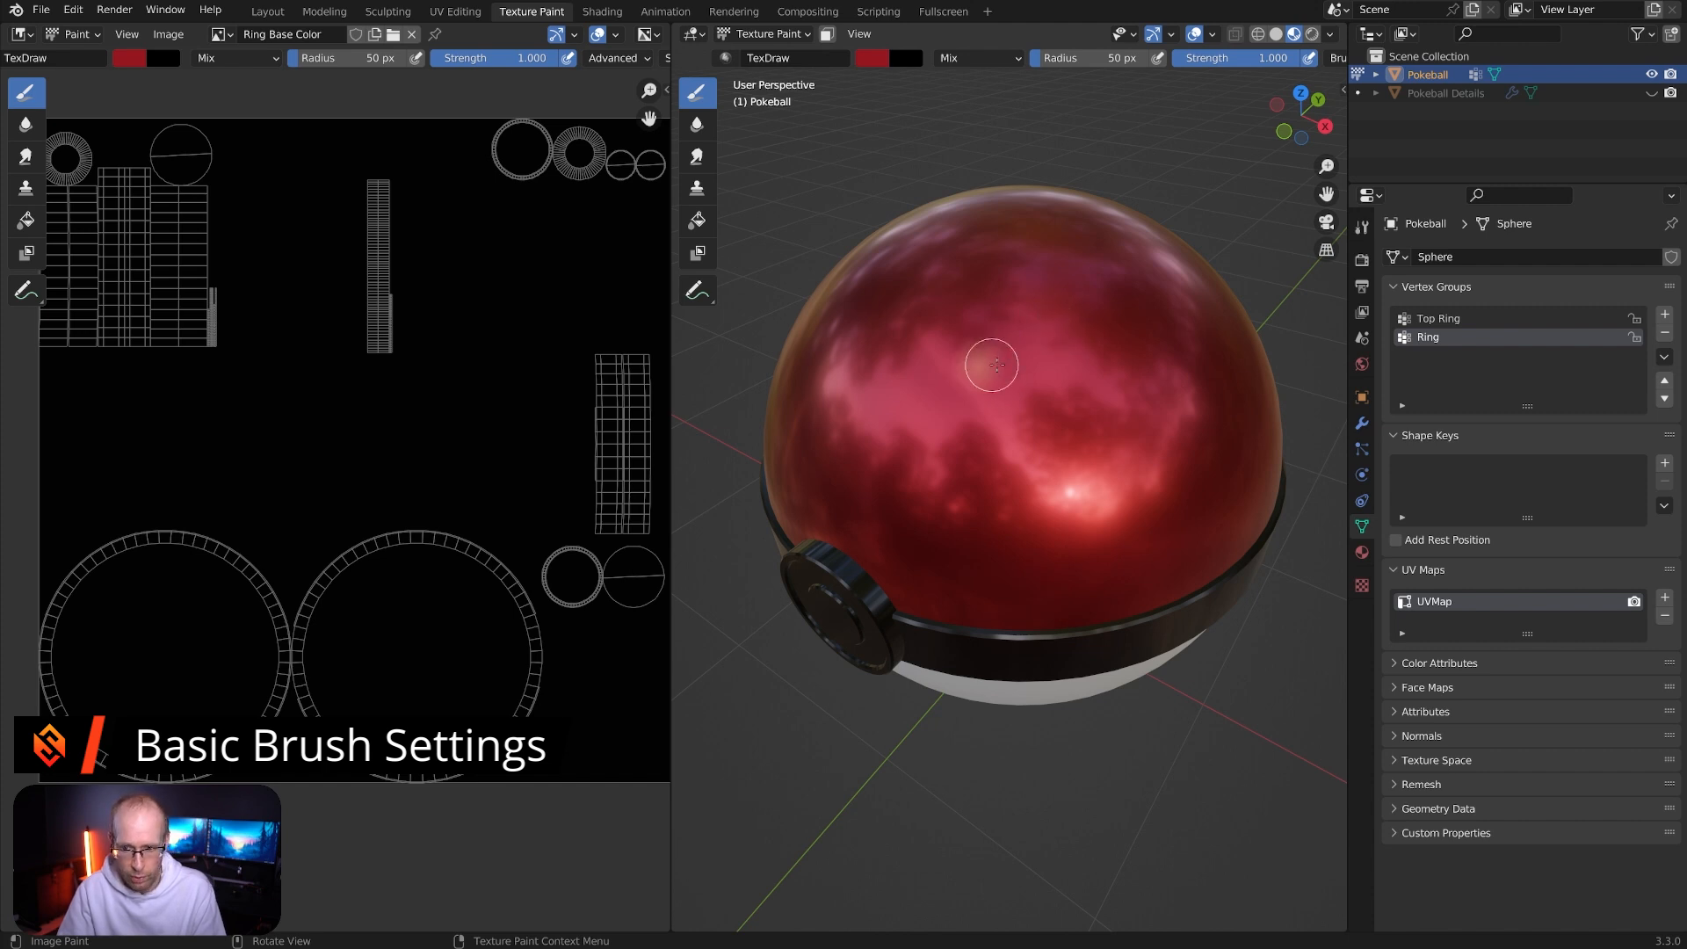
Display the paint brush's tool settings and set the brush radius to 283 px
click(1364, 231)
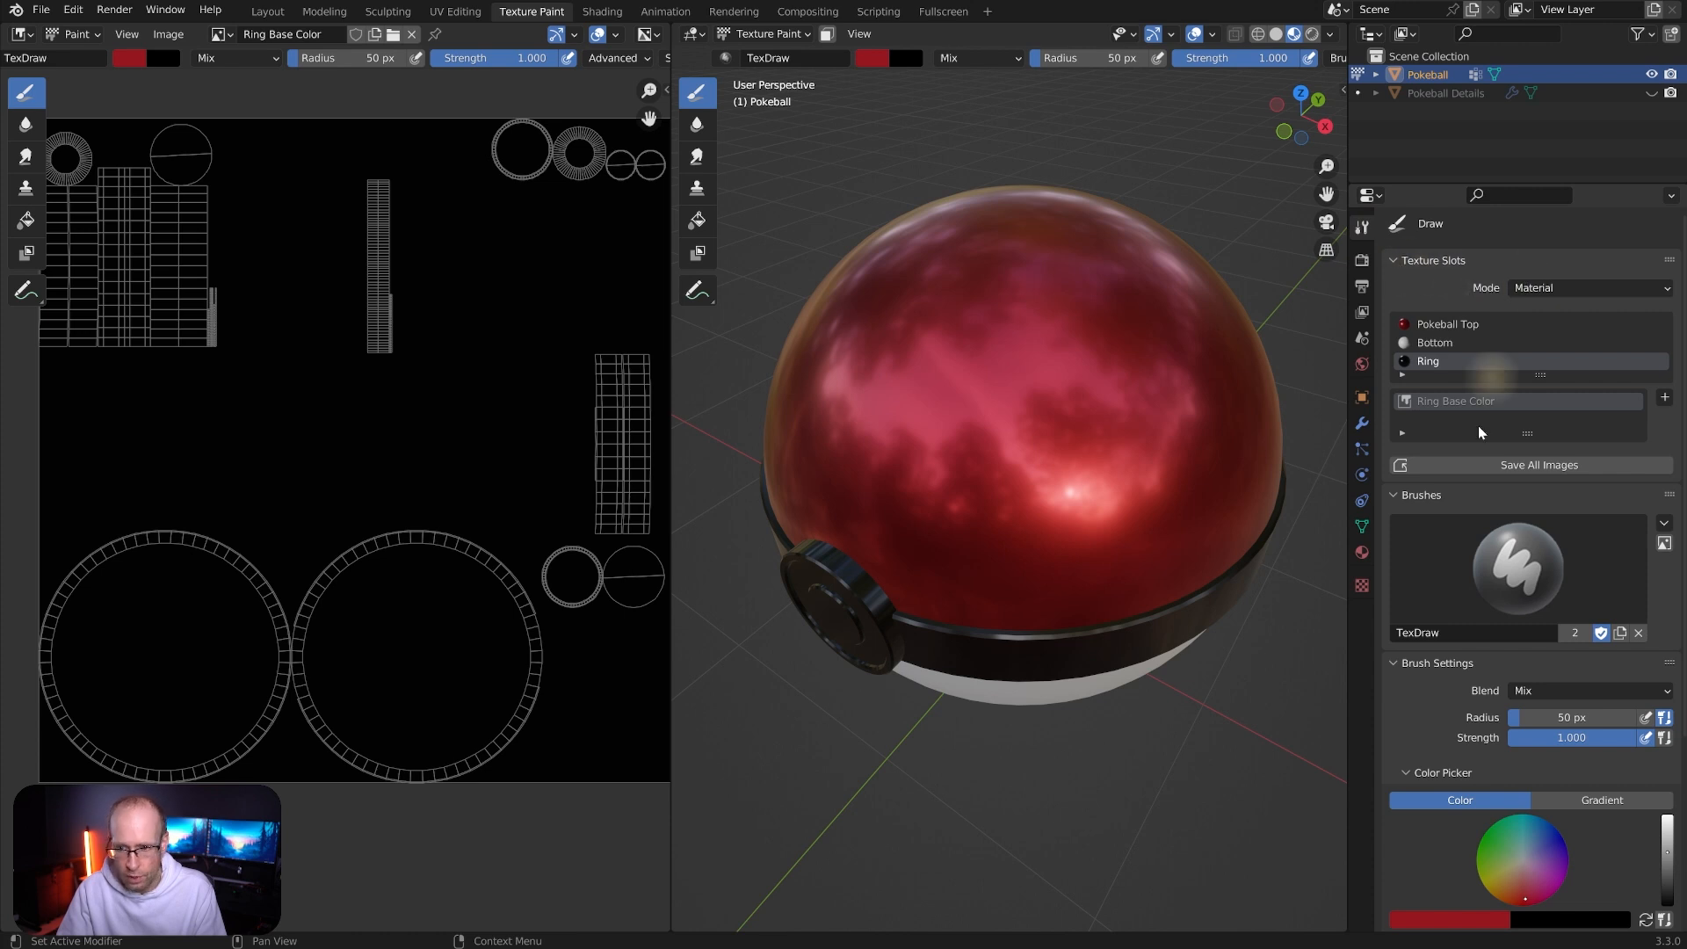
scroll(1473, 323, down, 5)
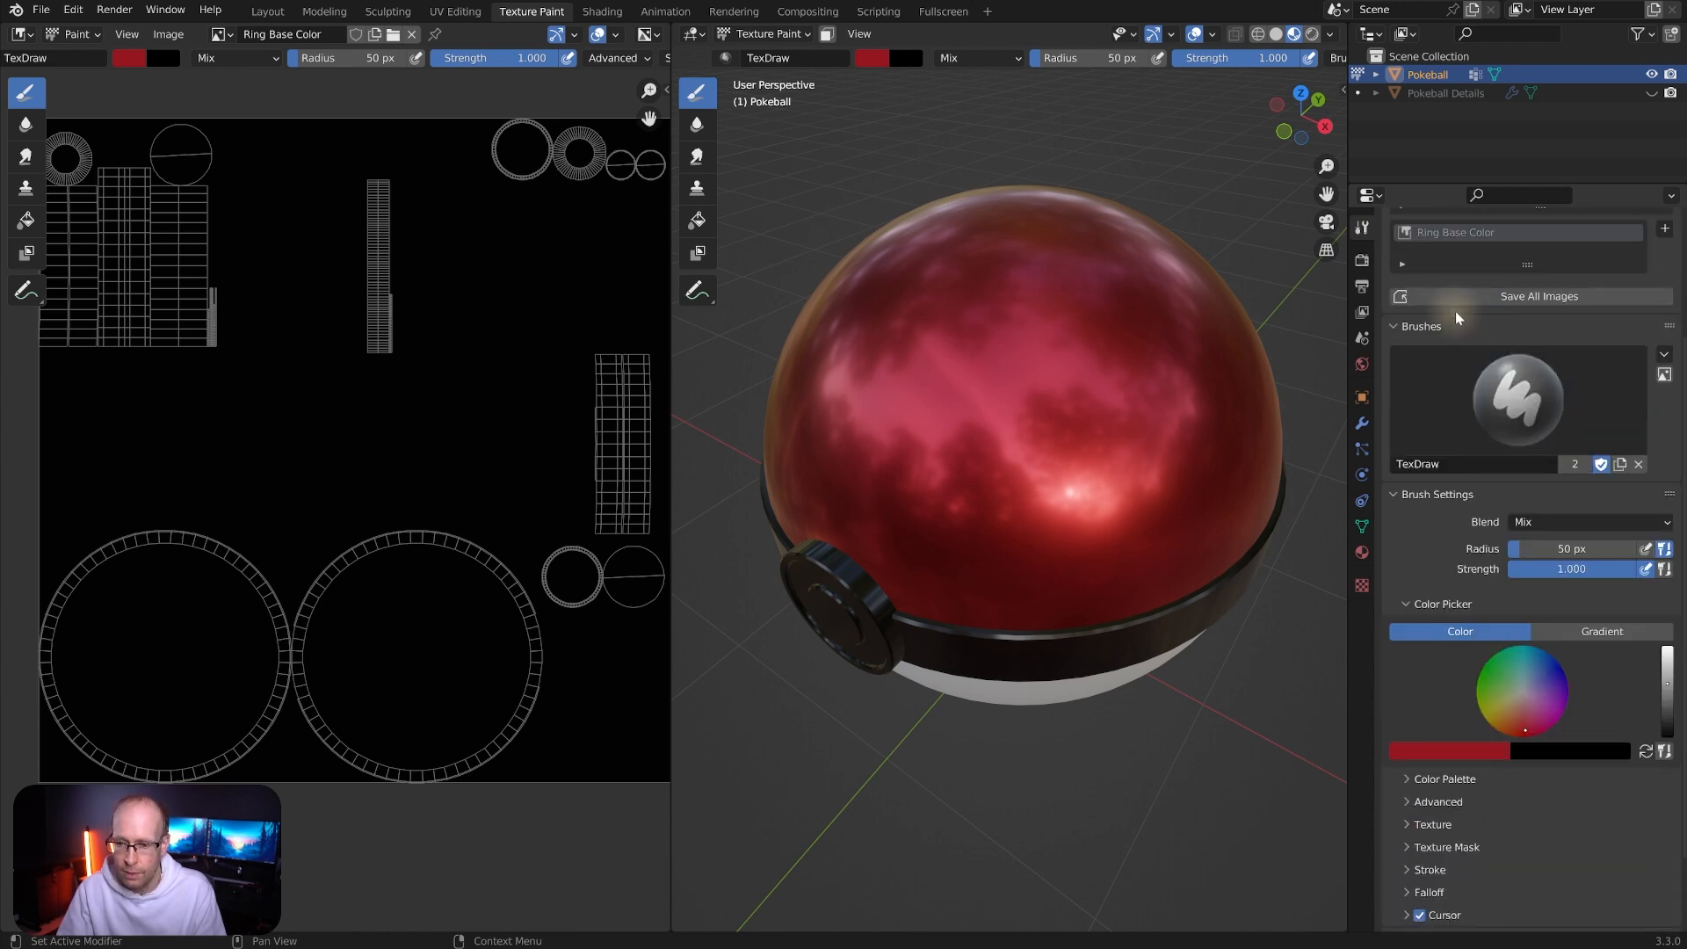
scroll(1434, 308, down, 2)
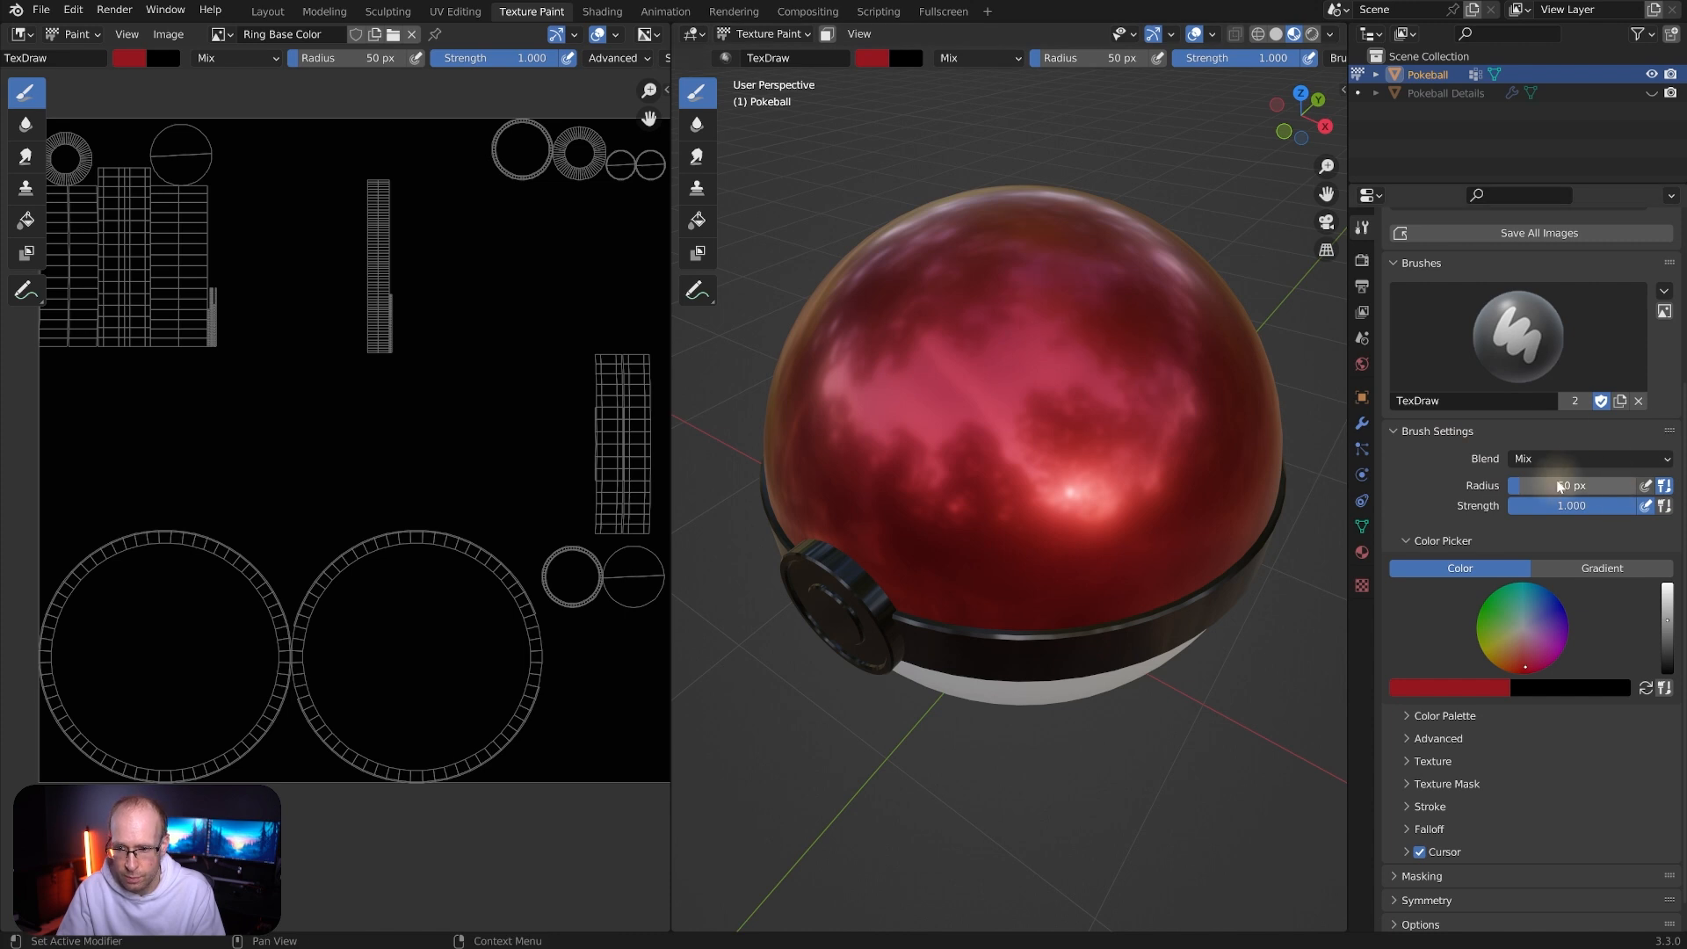
drag(1534, 485, 1621, 485)
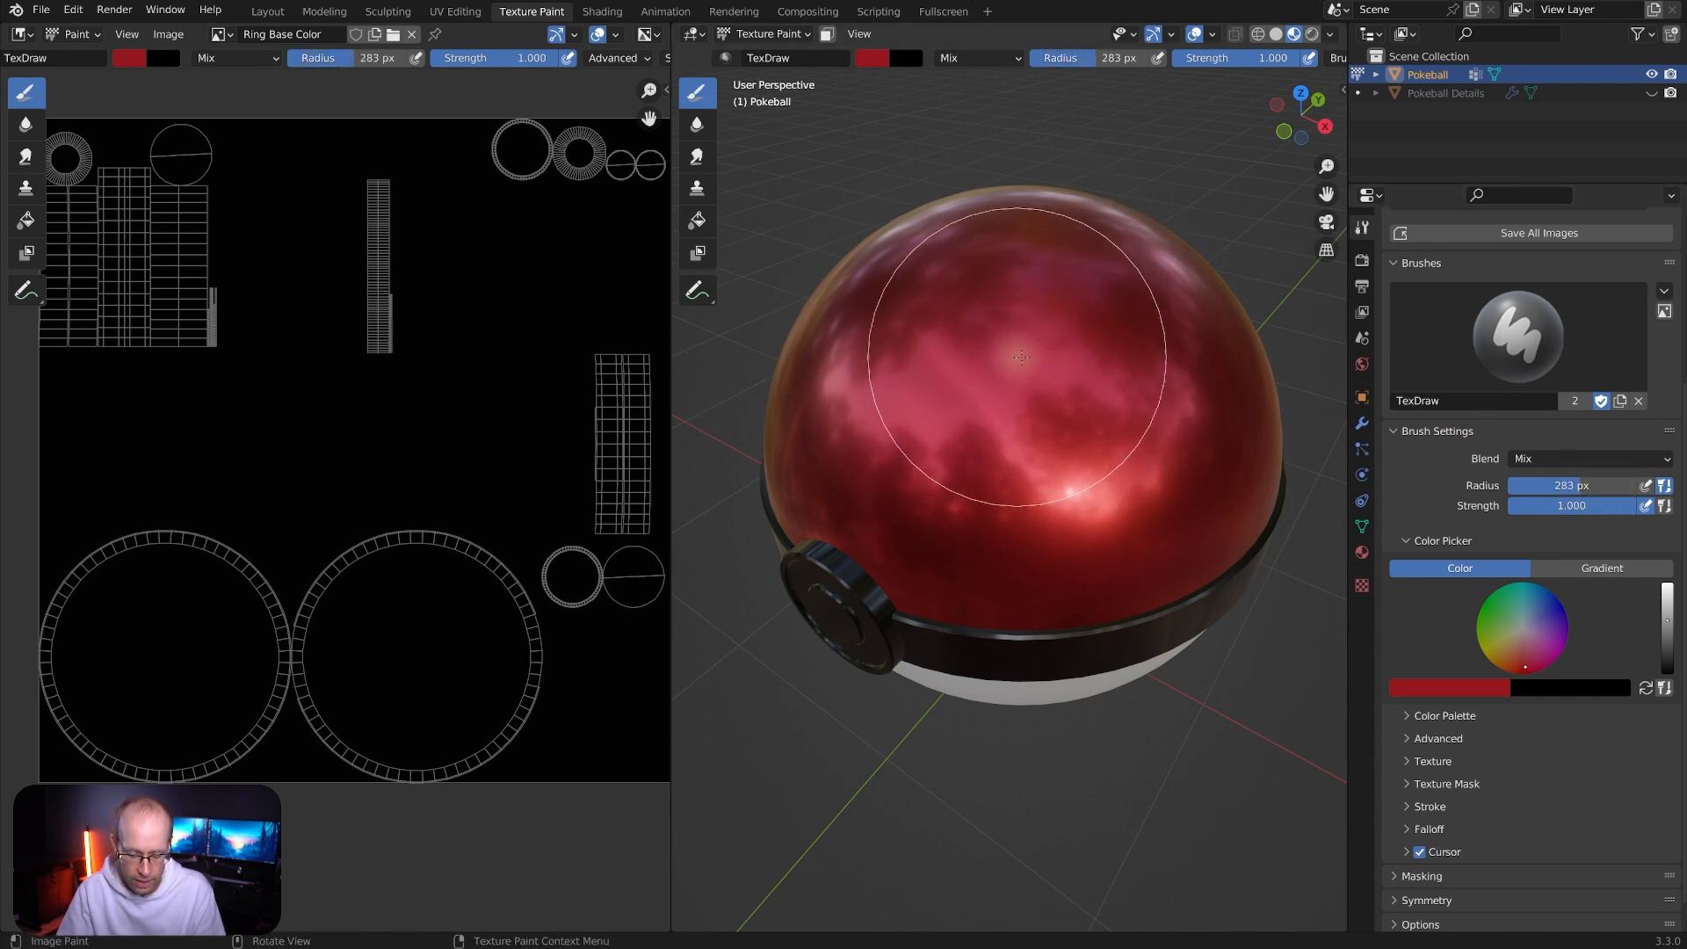
Resize the brush in the viewport to 91 px and again to 288 px, and lower its strength to 0.163
key(f)
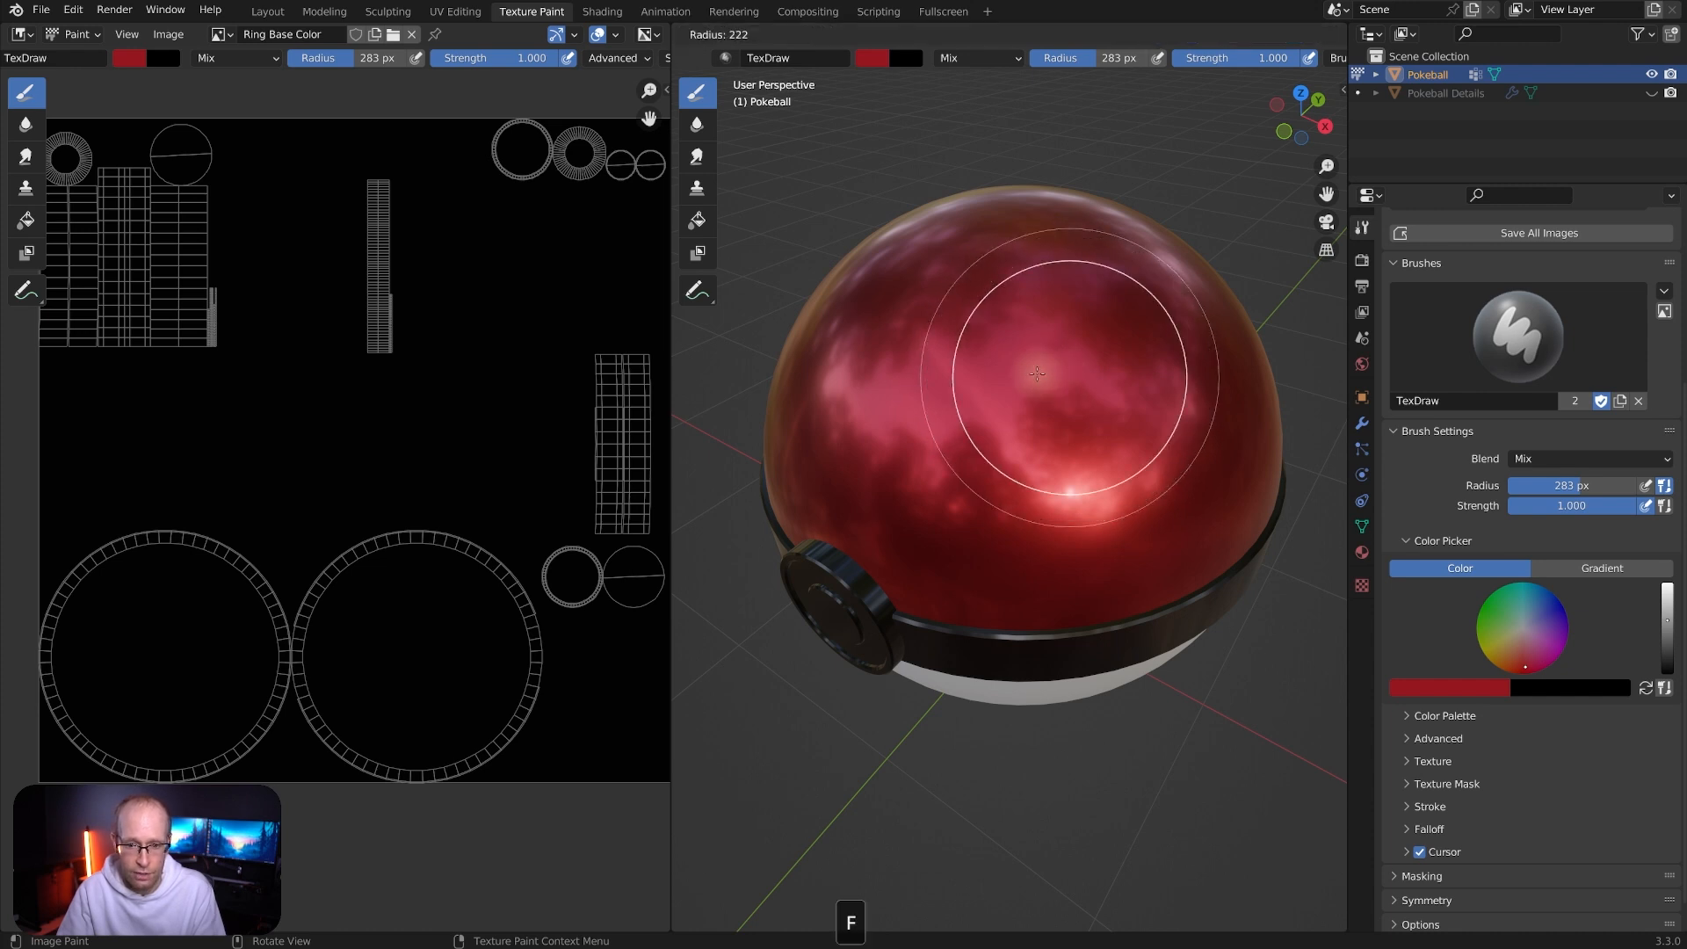
click(971, 378)
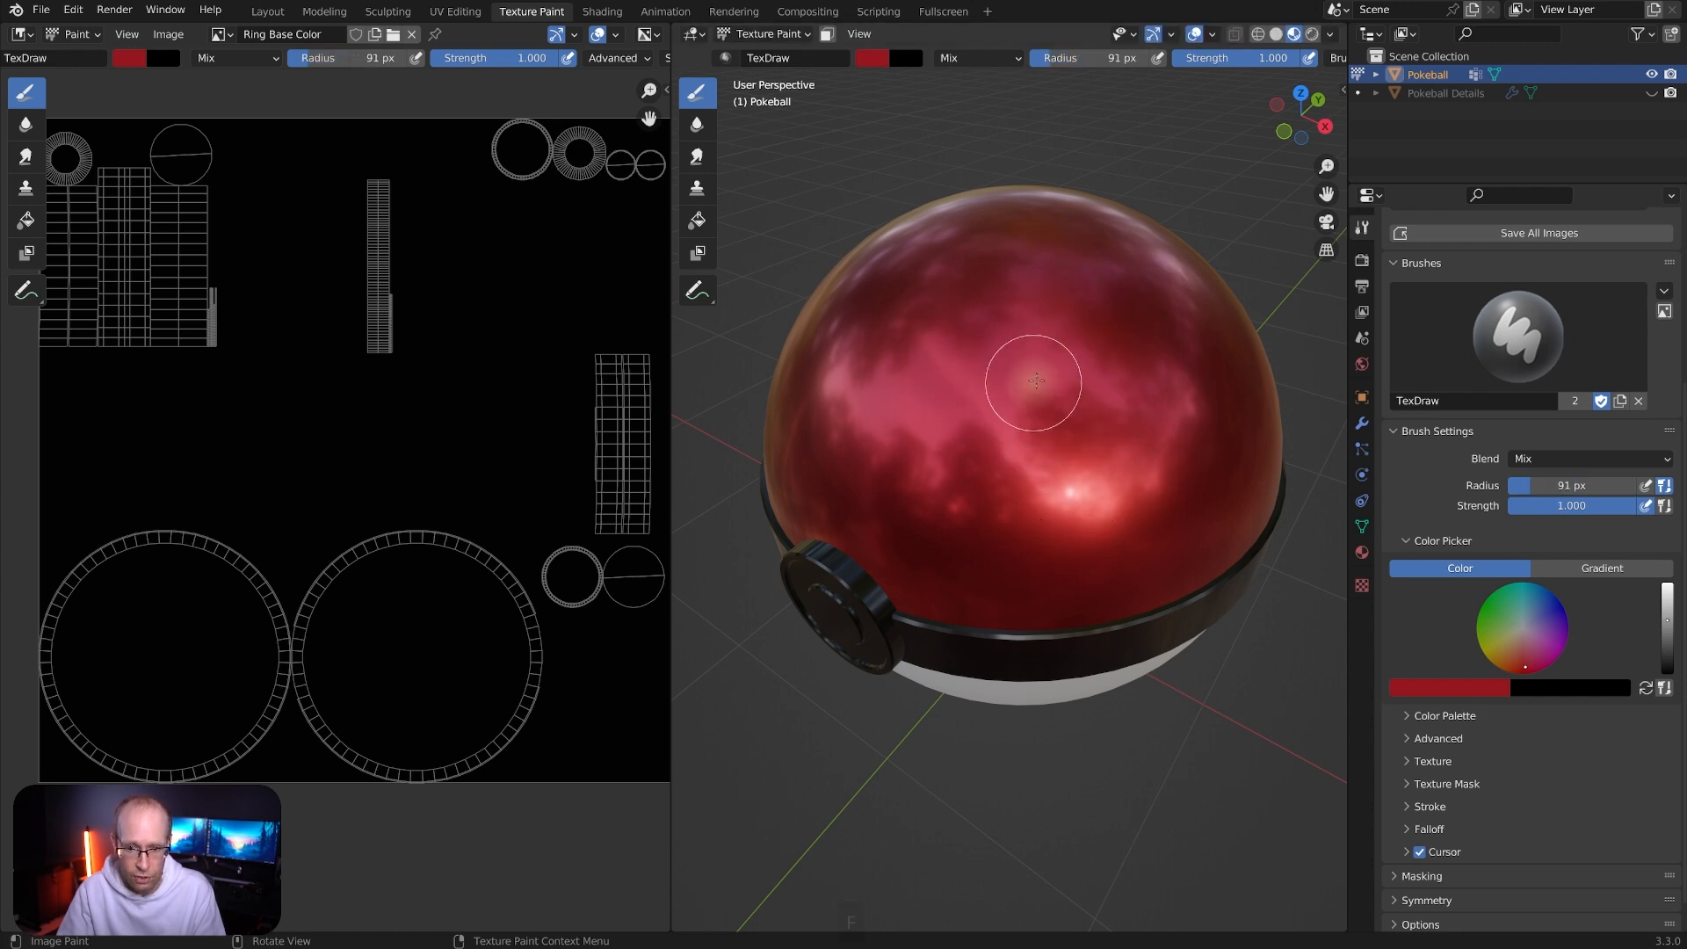
click(1138, 387)
mouse_move(1617, 505)
mouse_down()
mouse_move(1494, 504)
mouse_move(1600, 526)
mouse_move(1547, 514)
mouse_move(1631, 504)
mouse_move(1515, 515)
mouse_up()
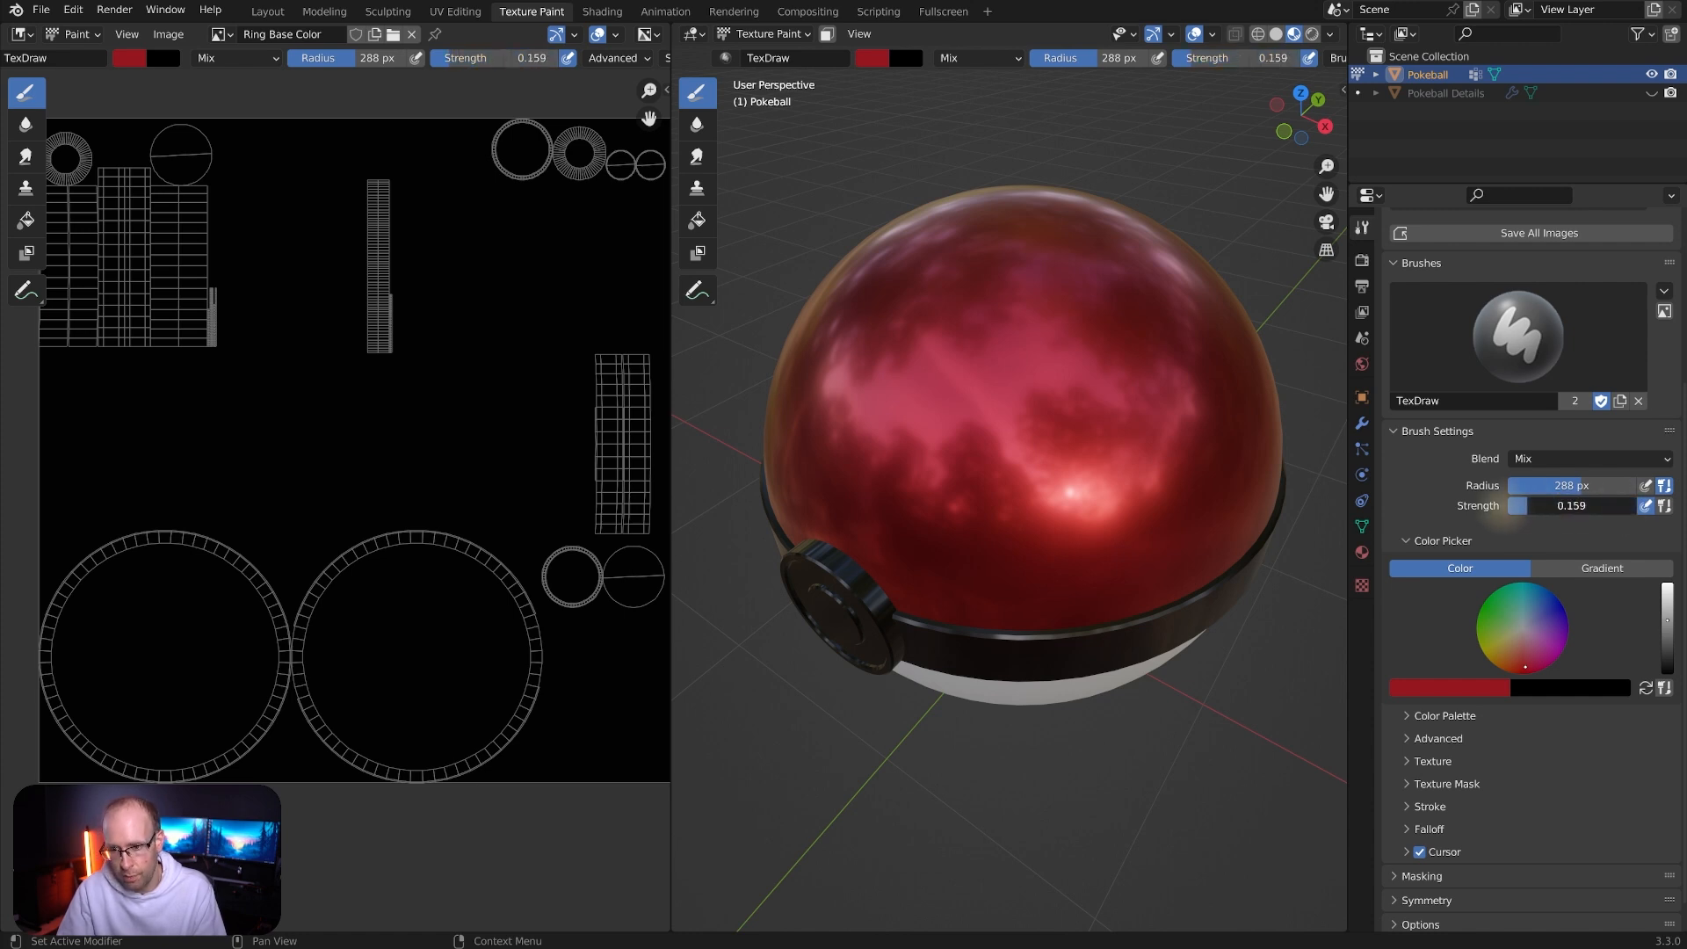
drag(1505, 514, 1510, 515)
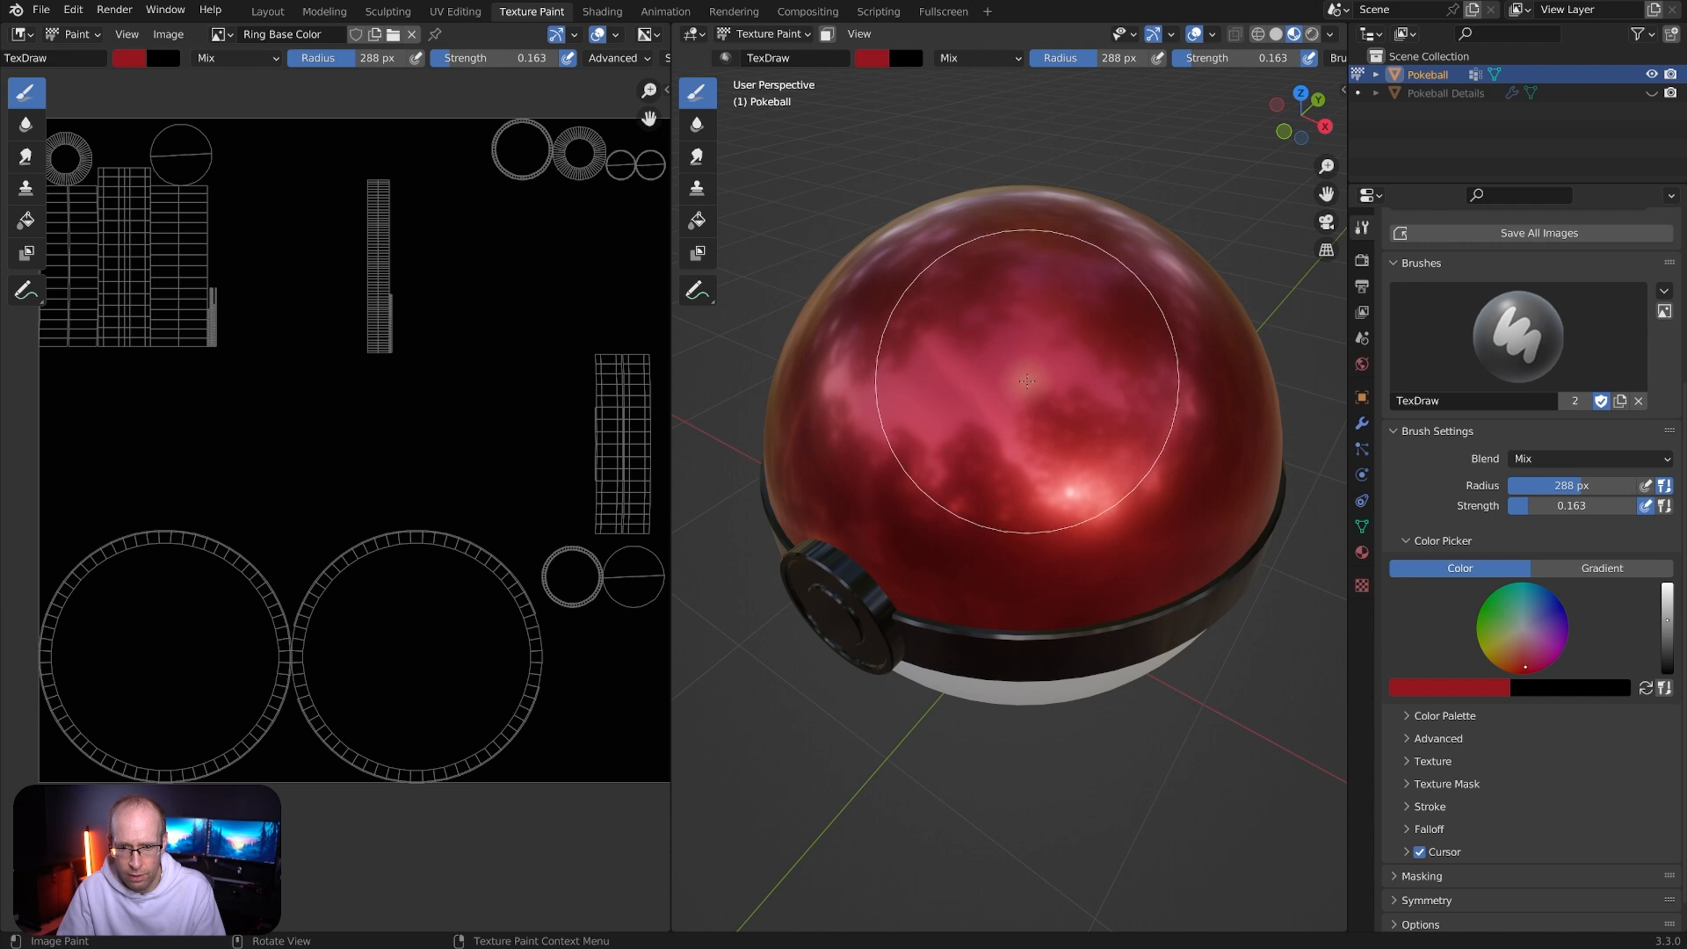
Set the primary brush colour to black and shrink the brush radius to 44 px
click(1474, 688)
drag(1488, 526, 1494, 580)
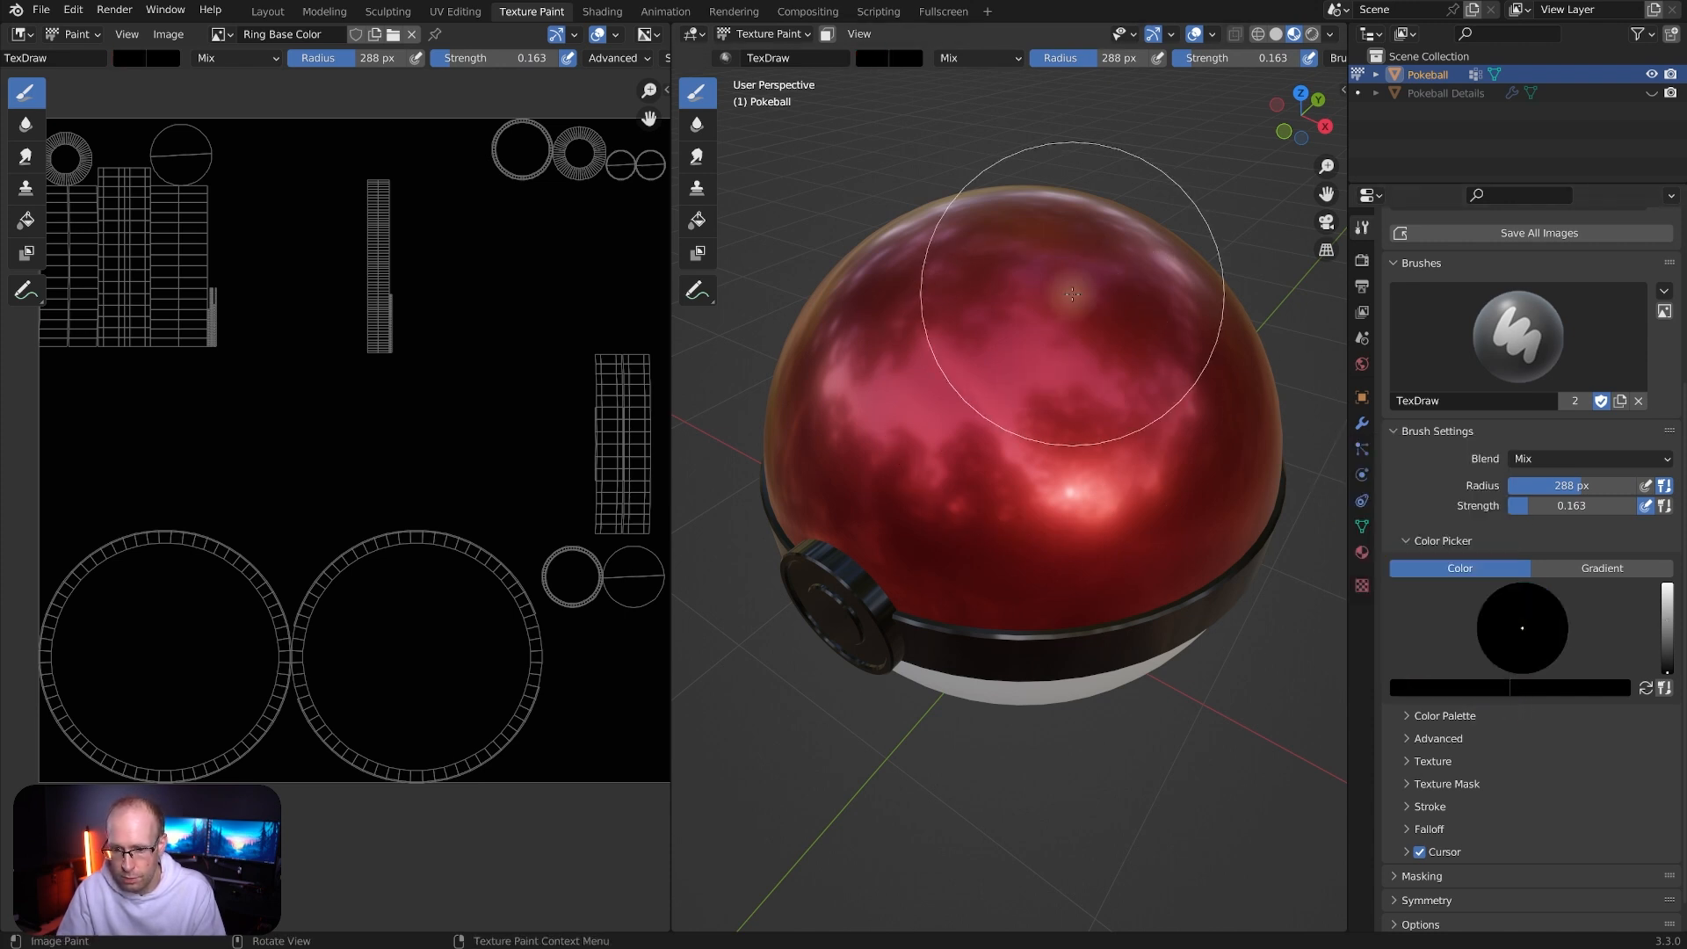
key(f)
click(1024, 362)
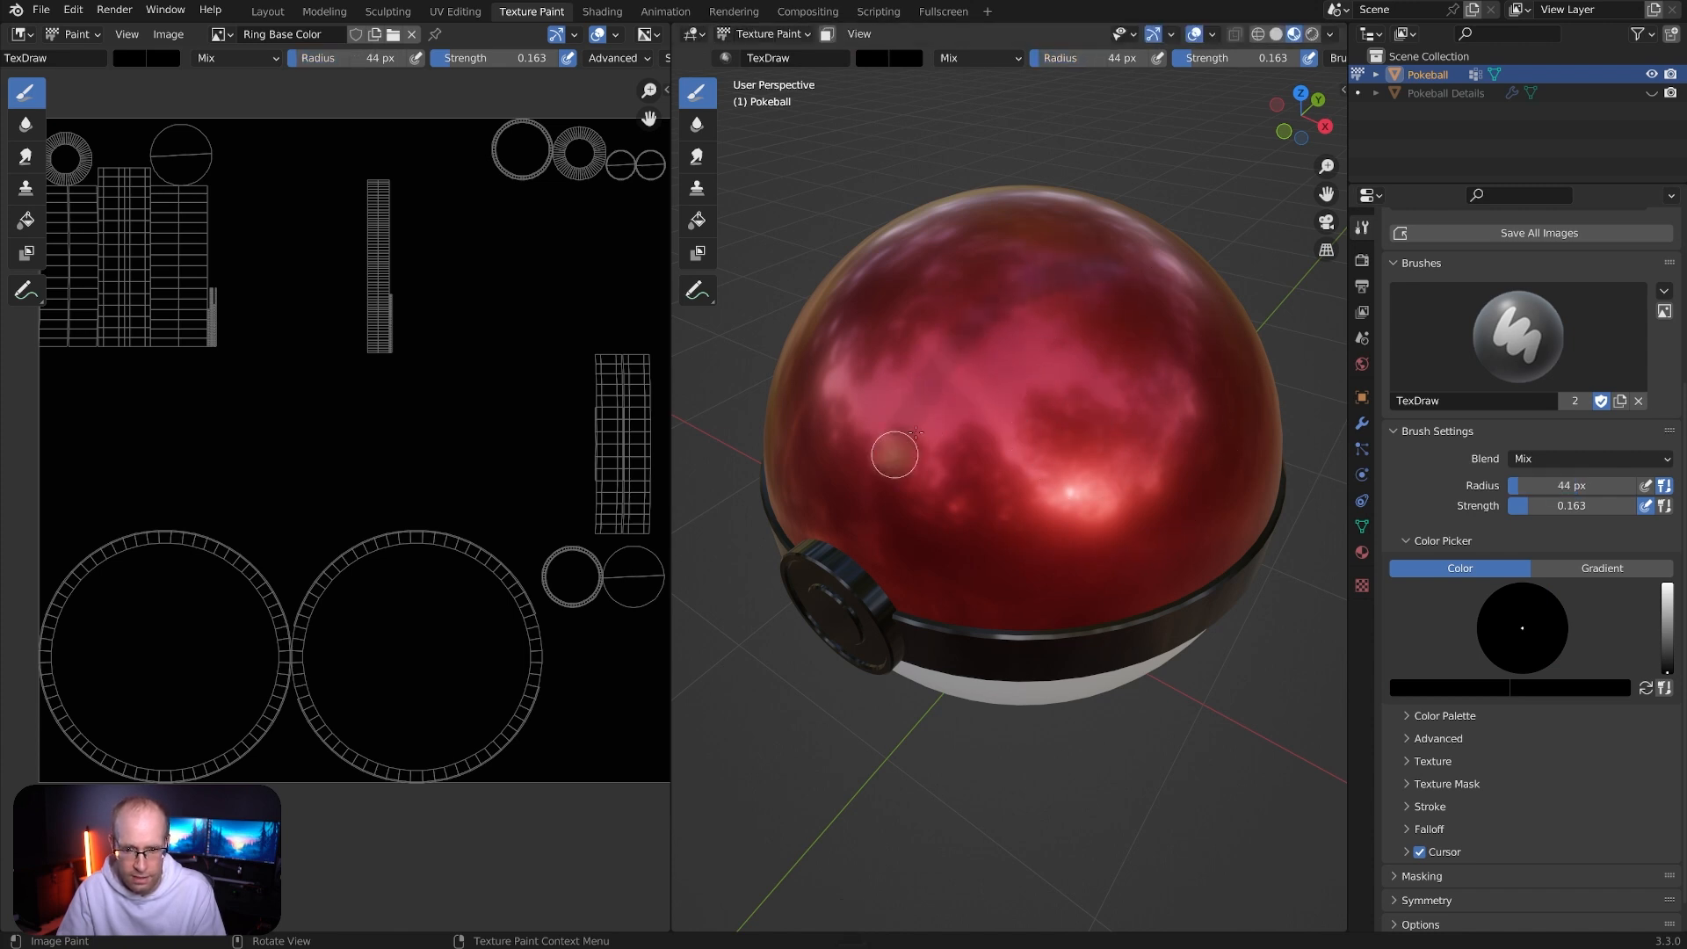
Paint two black strokes across the Pokeball's red top, one at brush strength 0.561 and one at 0.866
drag(1544, 508, 1582, 507)
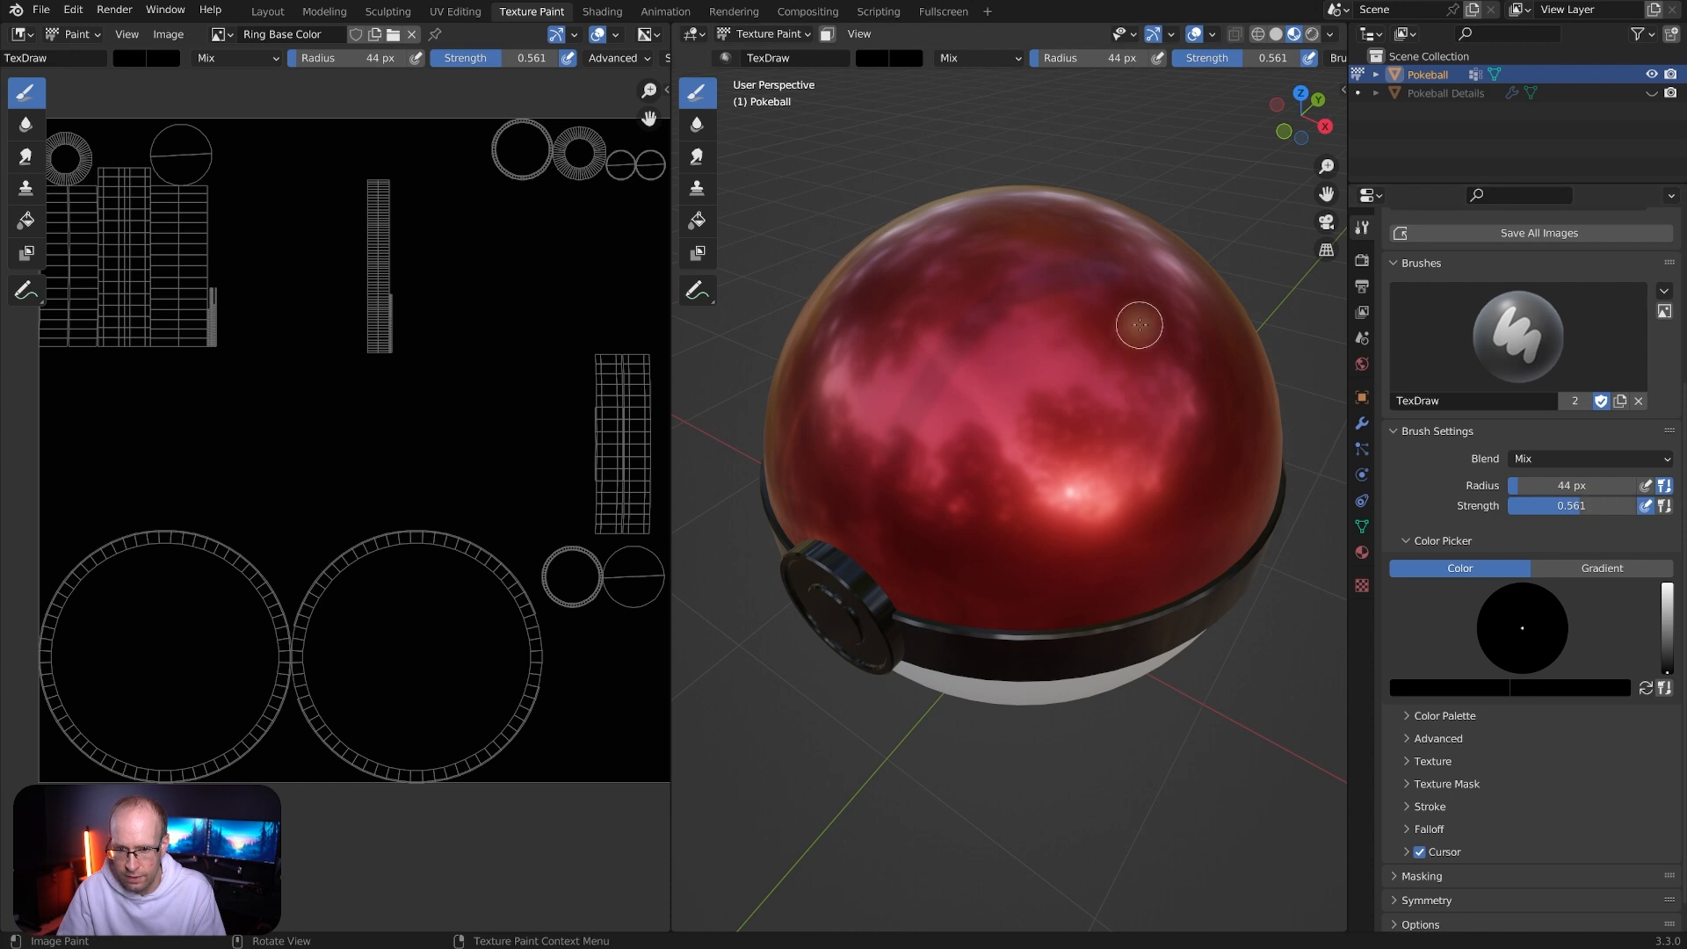
mouse_move(1177, 318)
mouse_down()
mouse_move(1050, 352)
mouse_move(982, 479)
mouse_up()
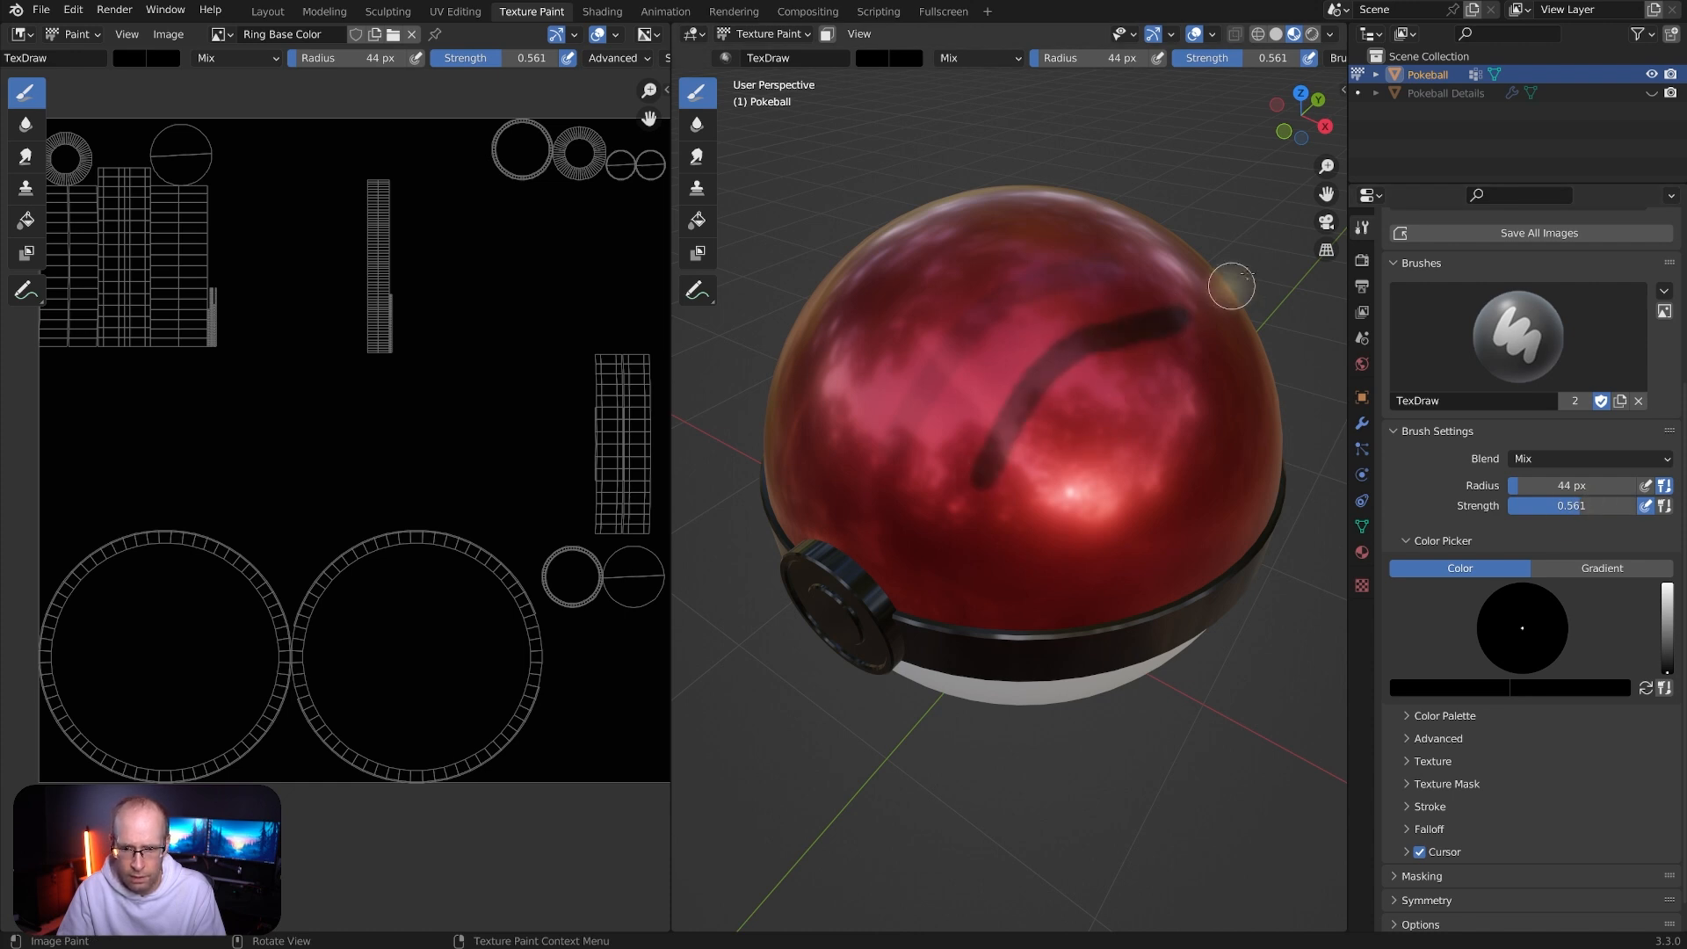
drag(1590, 513, 1651, 508)
mouse_move(1188, 372)
mouse_down()
mouse_move(1073, 441)
mouse_move(1019, 503)
mouse_up()
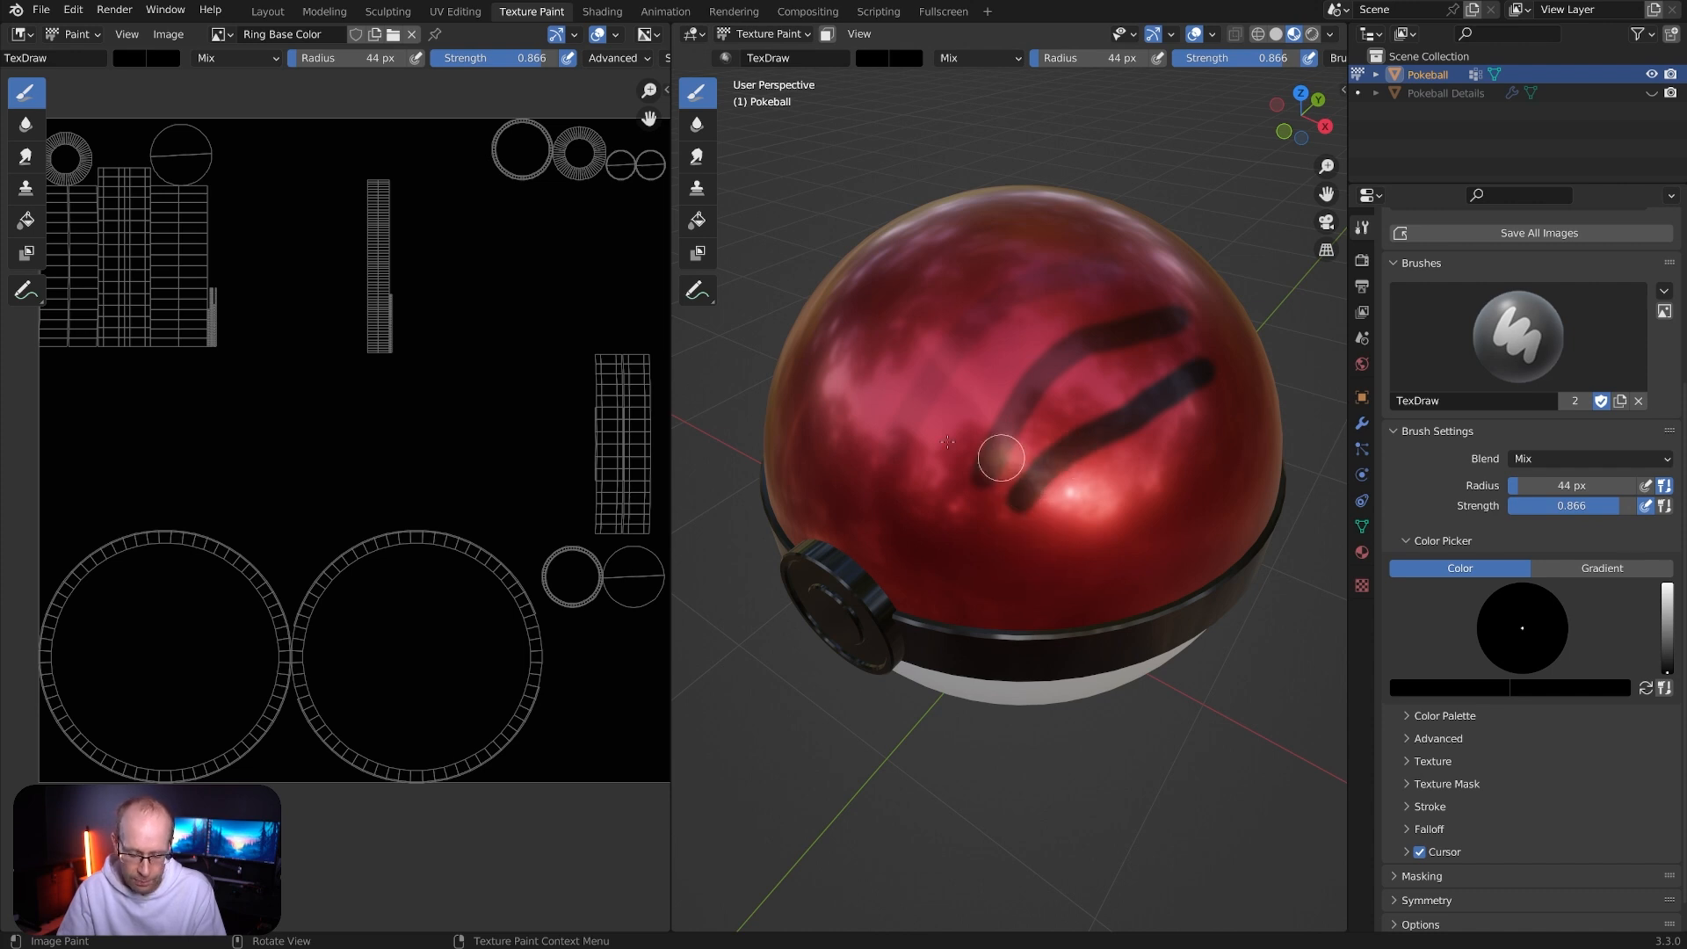
Lower the brush strength to 0.352 and paint a fainter wavy black stroke beside the two existing strokes
middle_drag(968, 332, 973, 355)
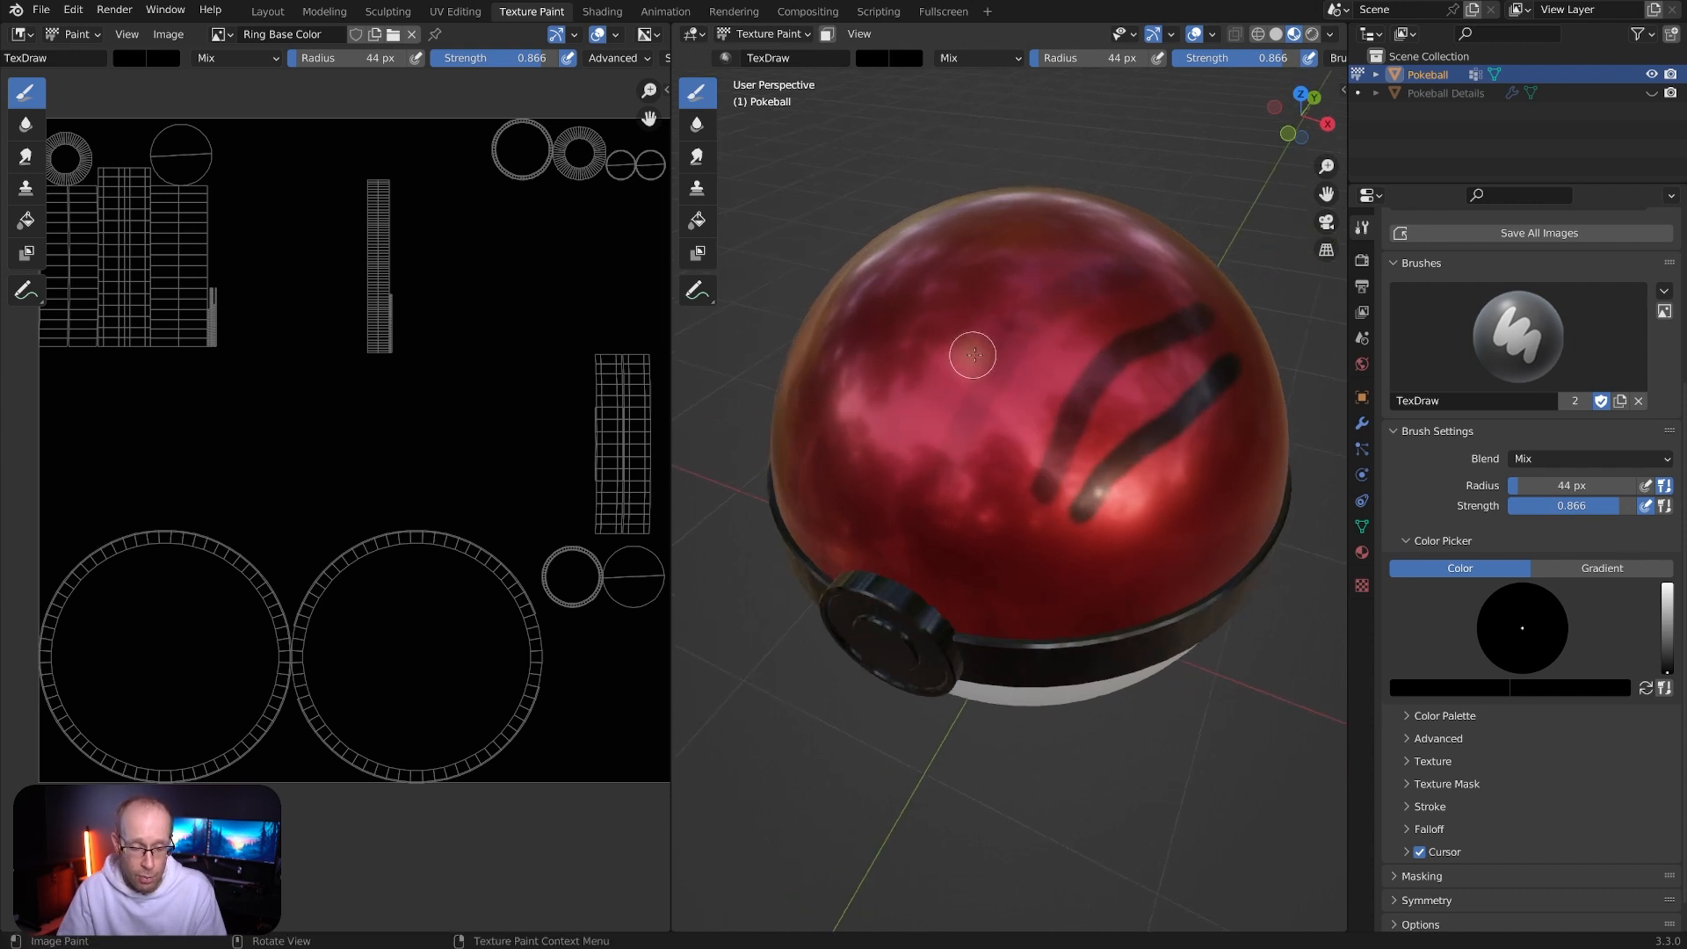
key(shift+f)
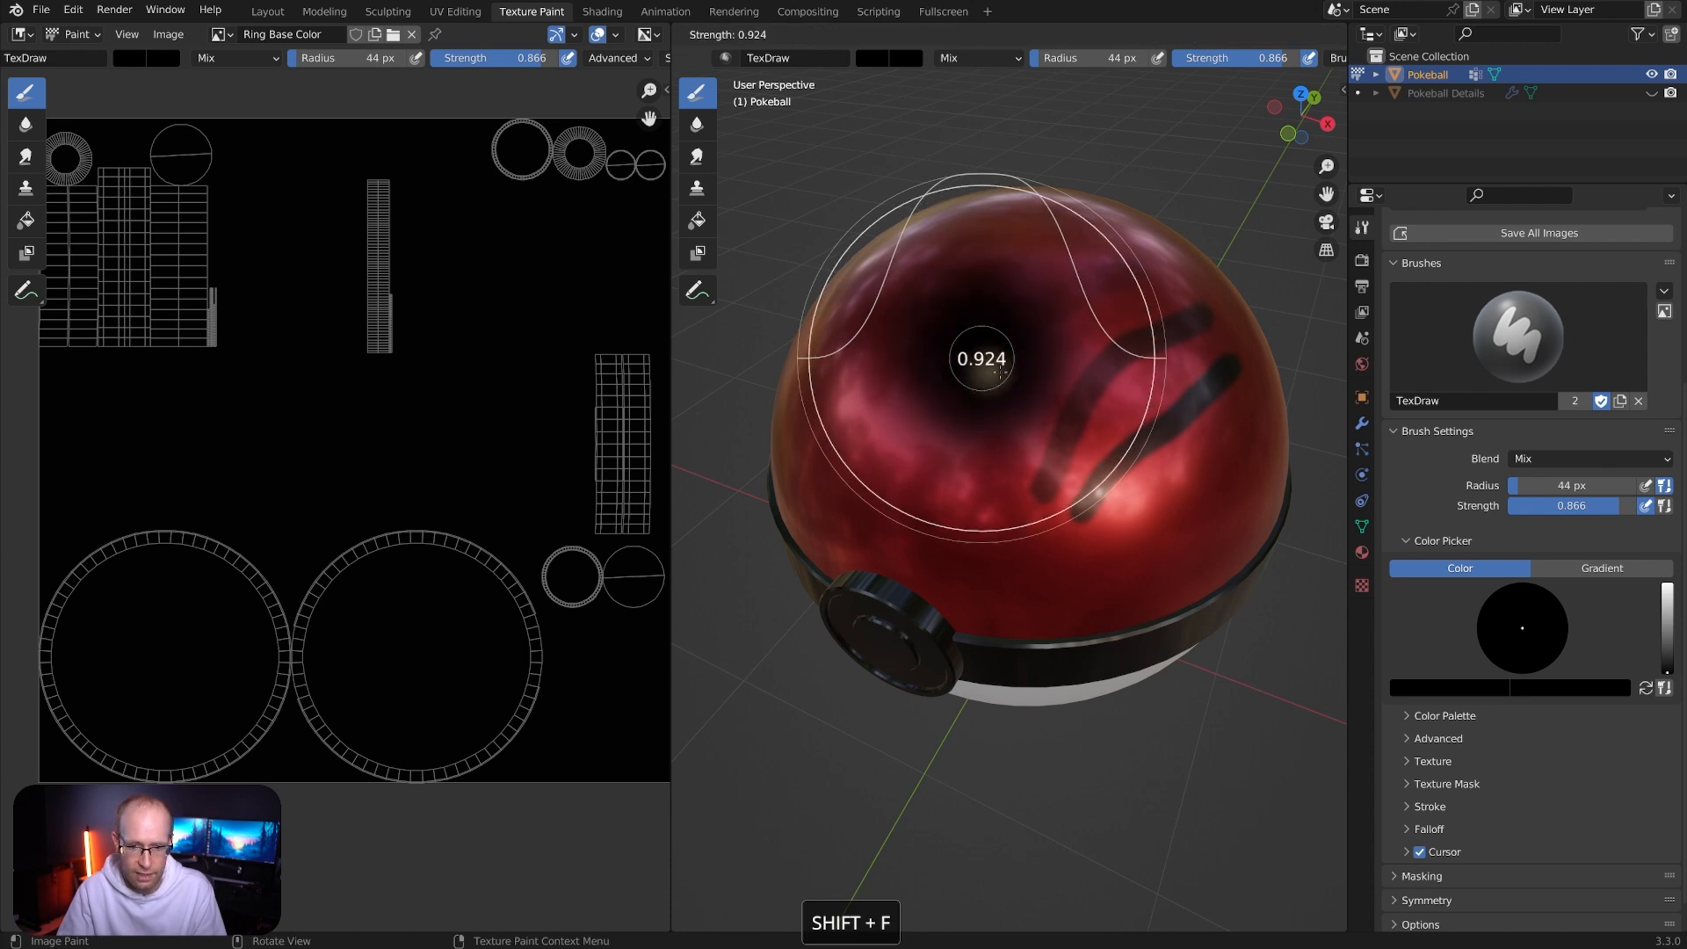
click(899, 379)
mouse_move(1027, 284)
mouse_down()
mouse_move(973, 393)
mouse_move(1004, 400)
mouse_up()
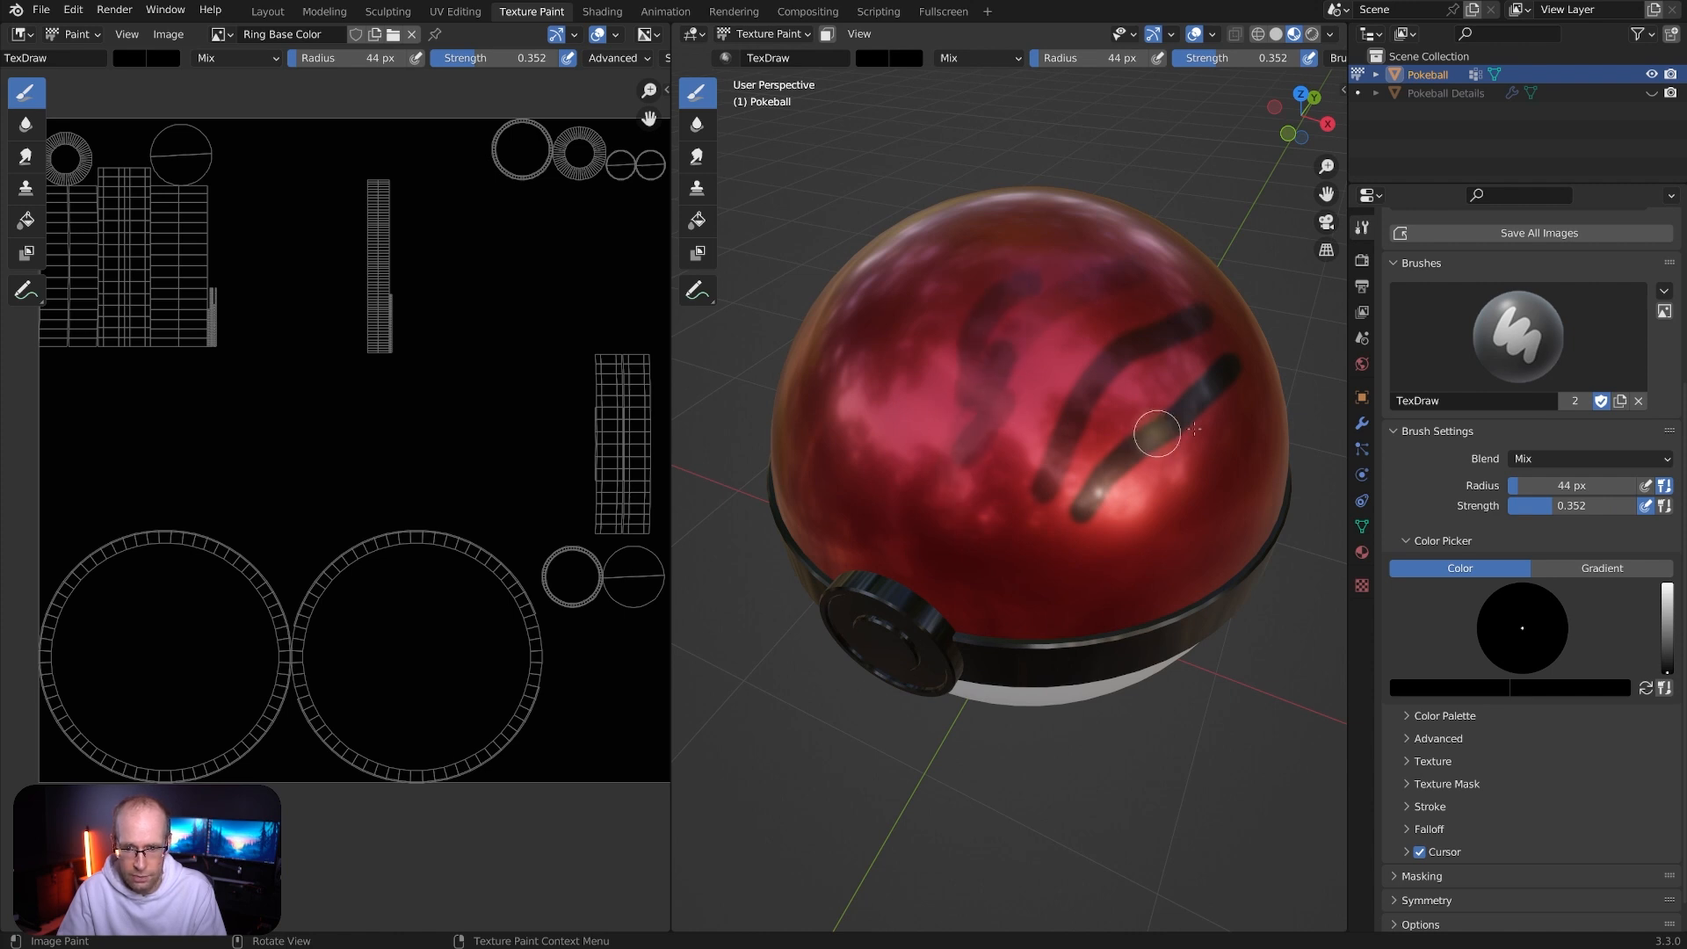
middle_drag(1085, 475, 1080, 492)
Examine the available brush blend modes while keeping Mix selected
click(1588, 459)
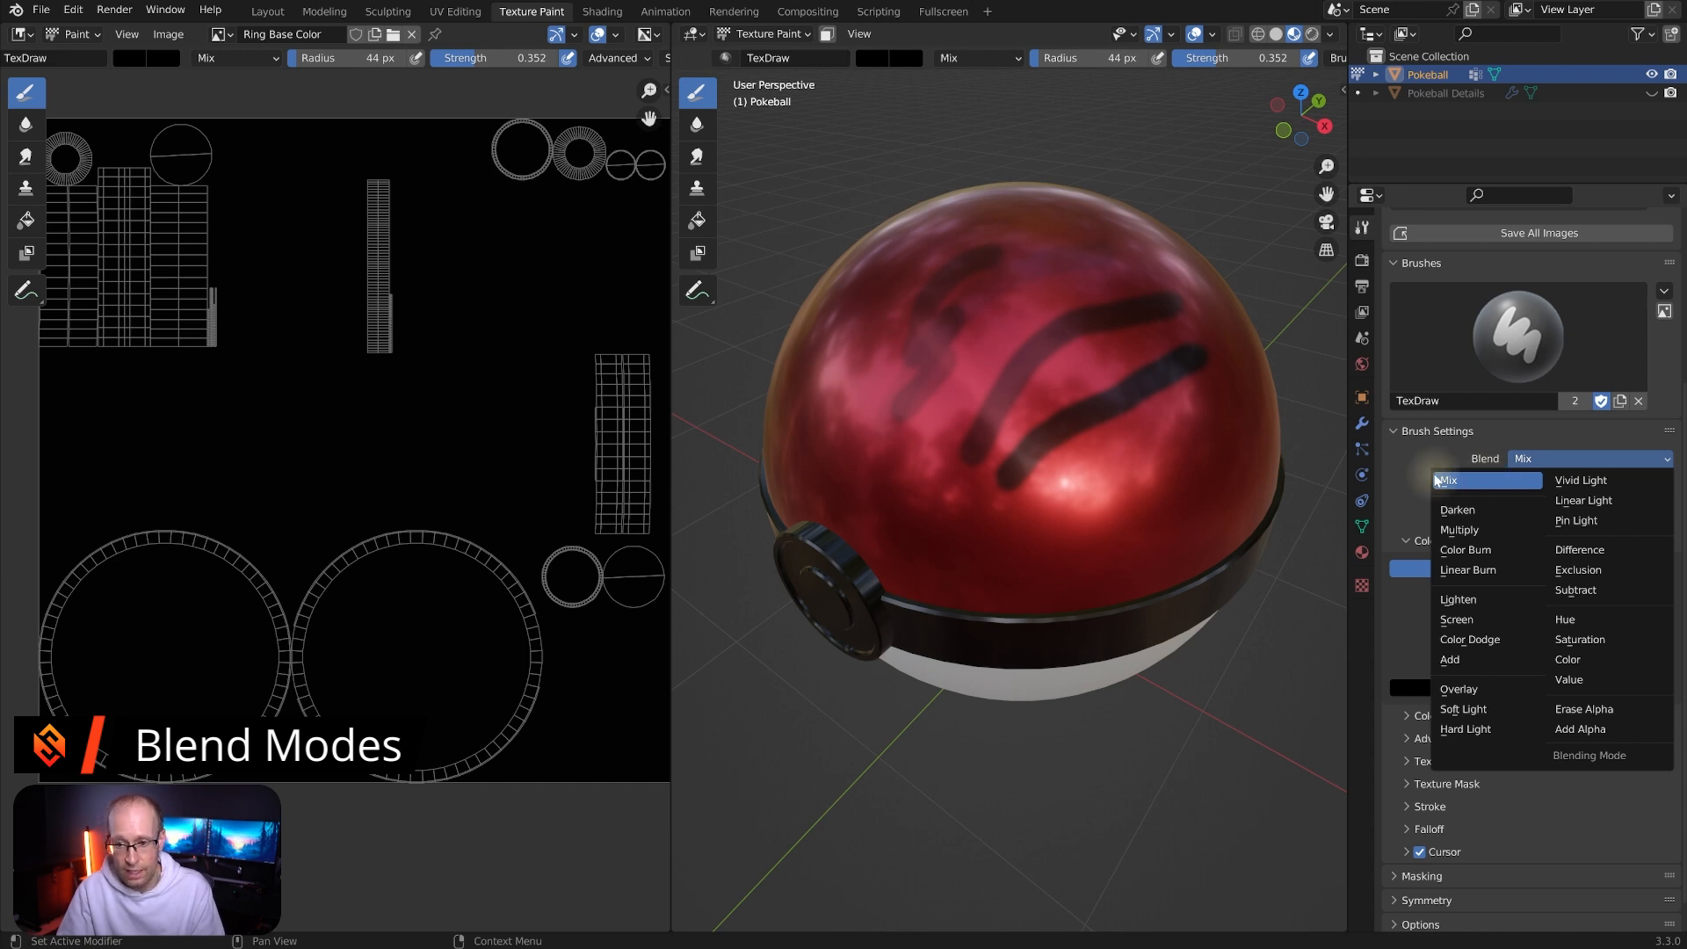
click(1492, 482)
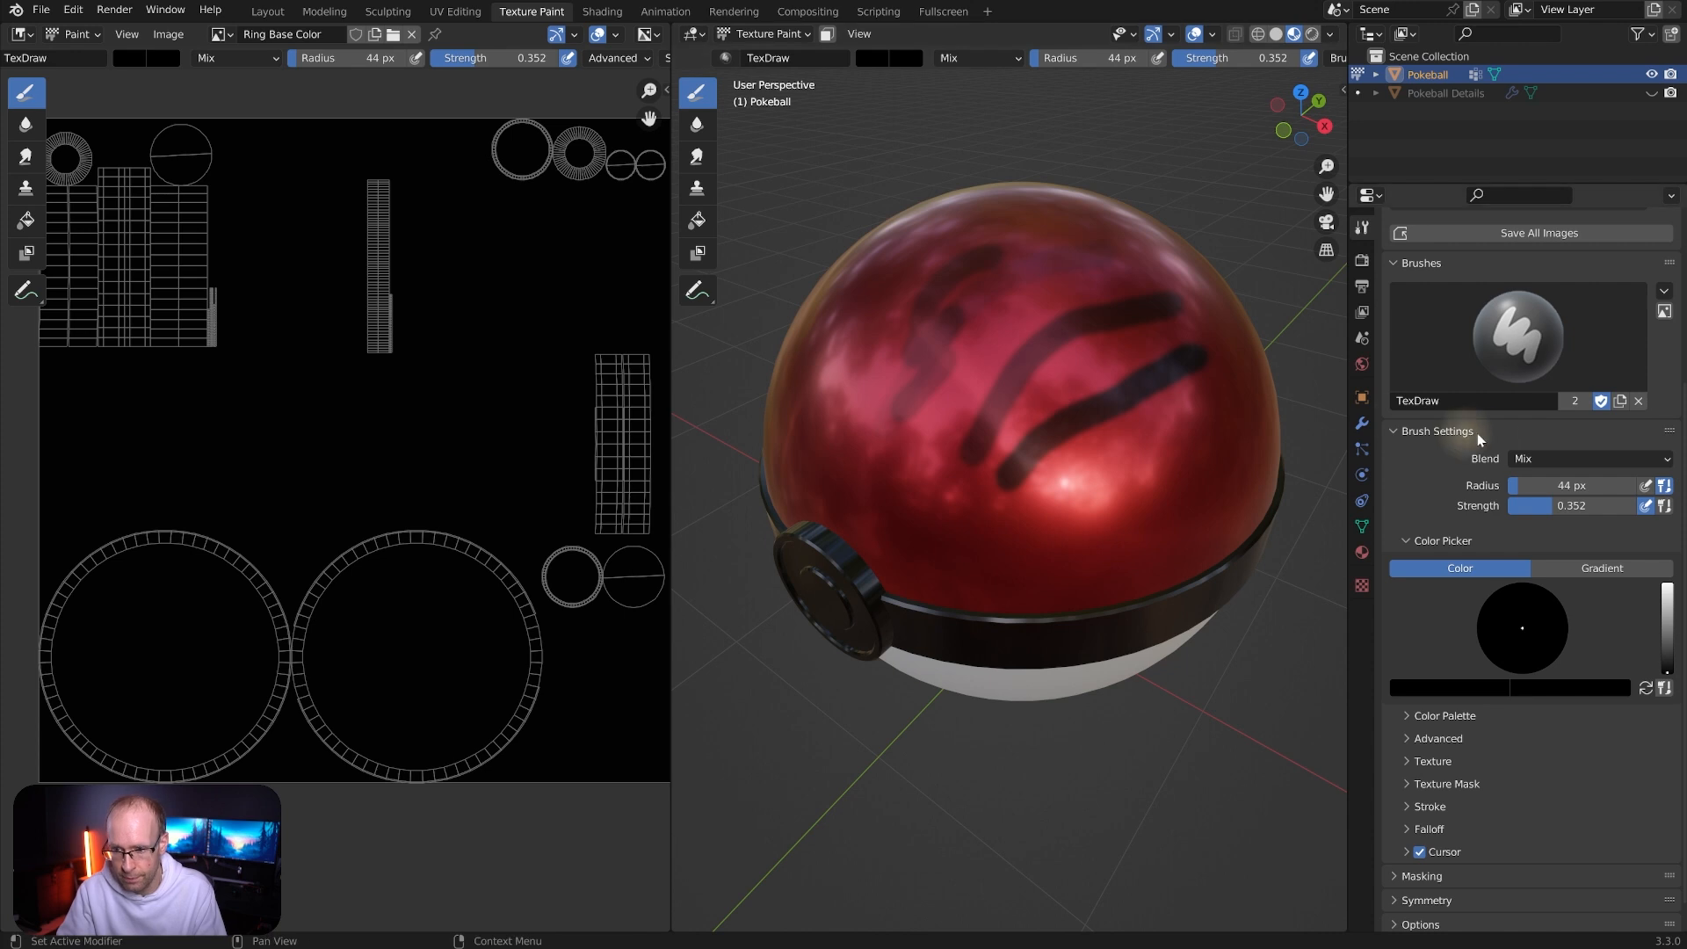
click(1569, 461)
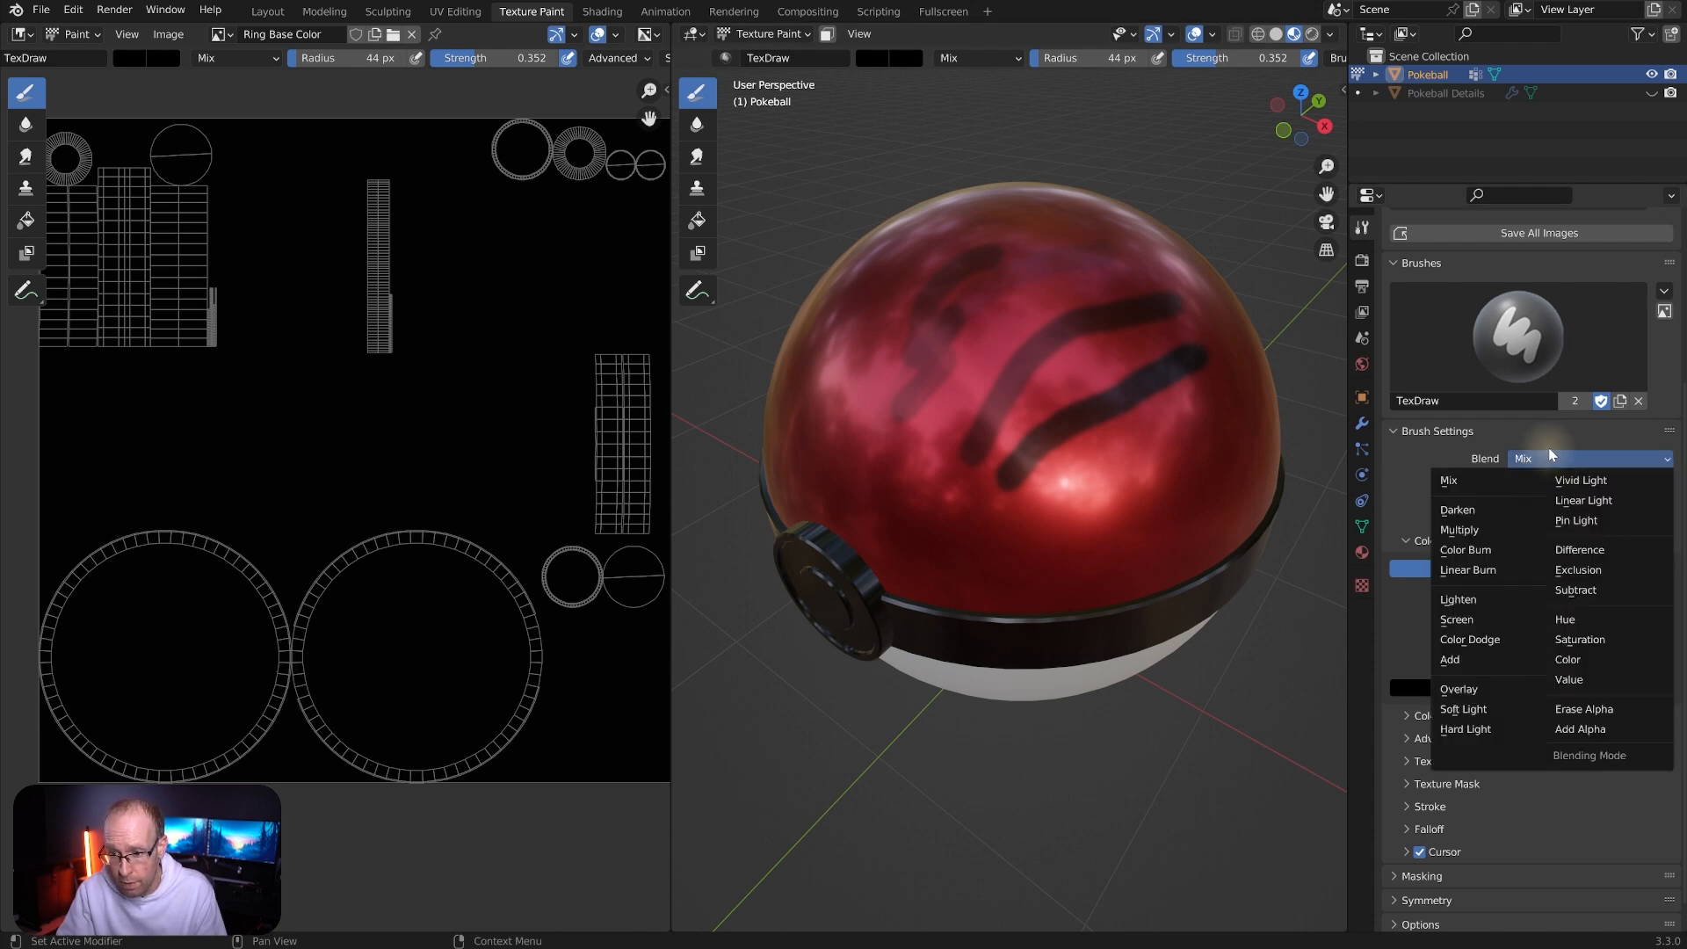
click(1549, 446)
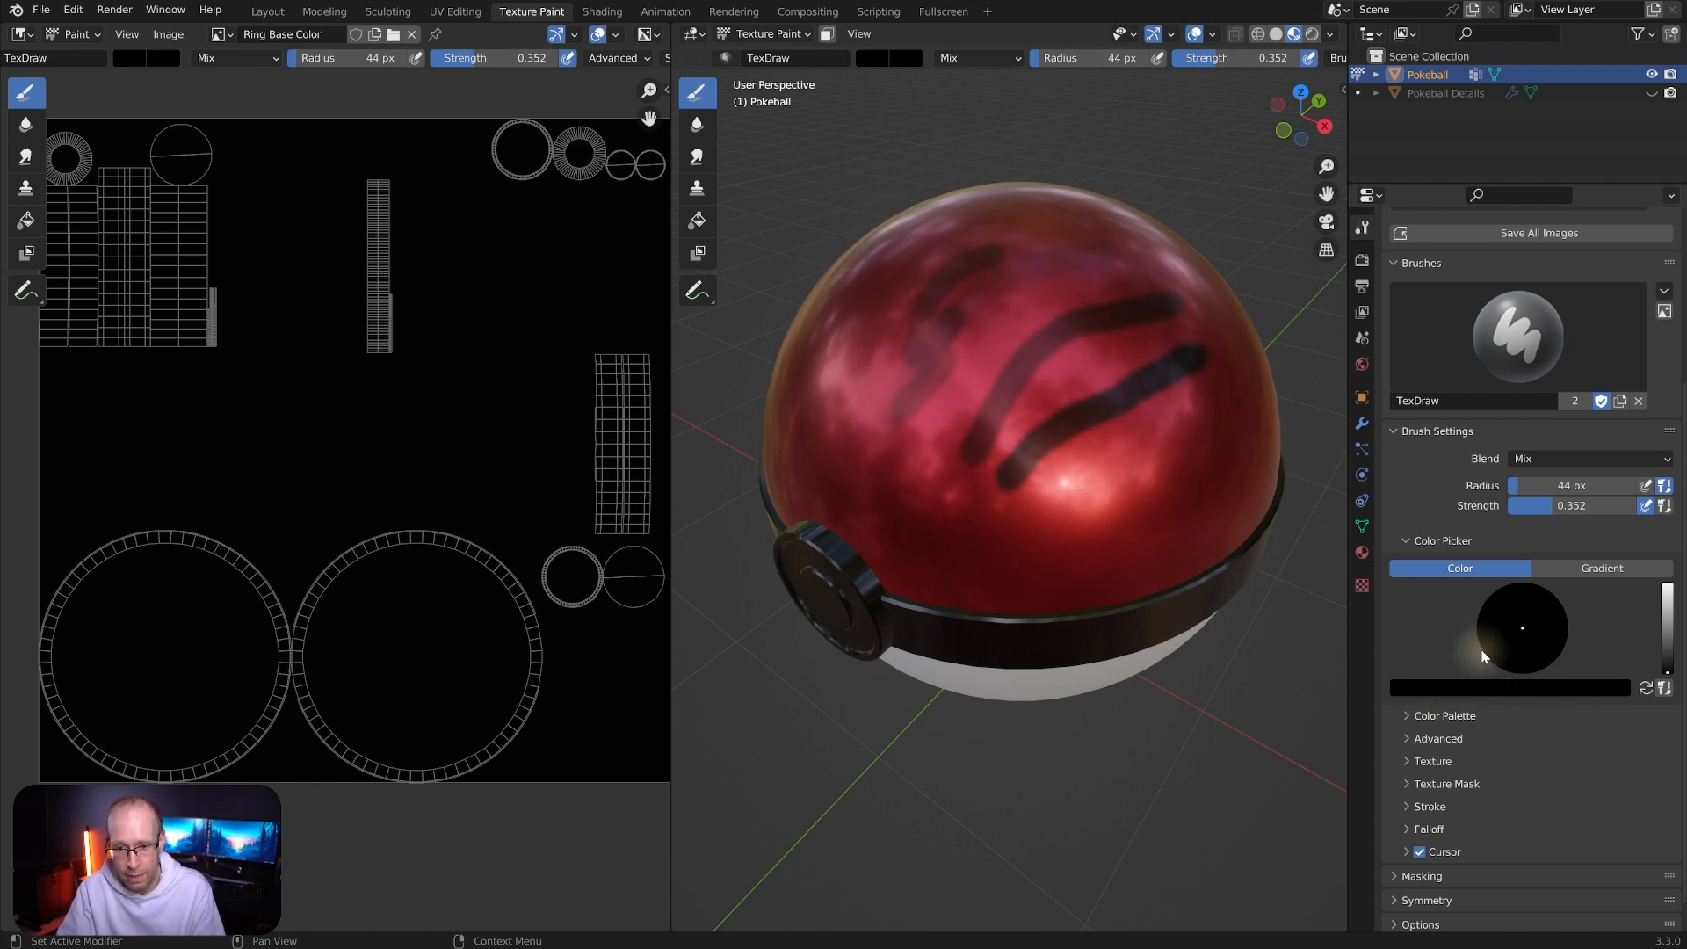
Set the primary brush colour to white and the secondary colour to blue
click(1439, 688)
drag(1495, 536, 1495, 443)
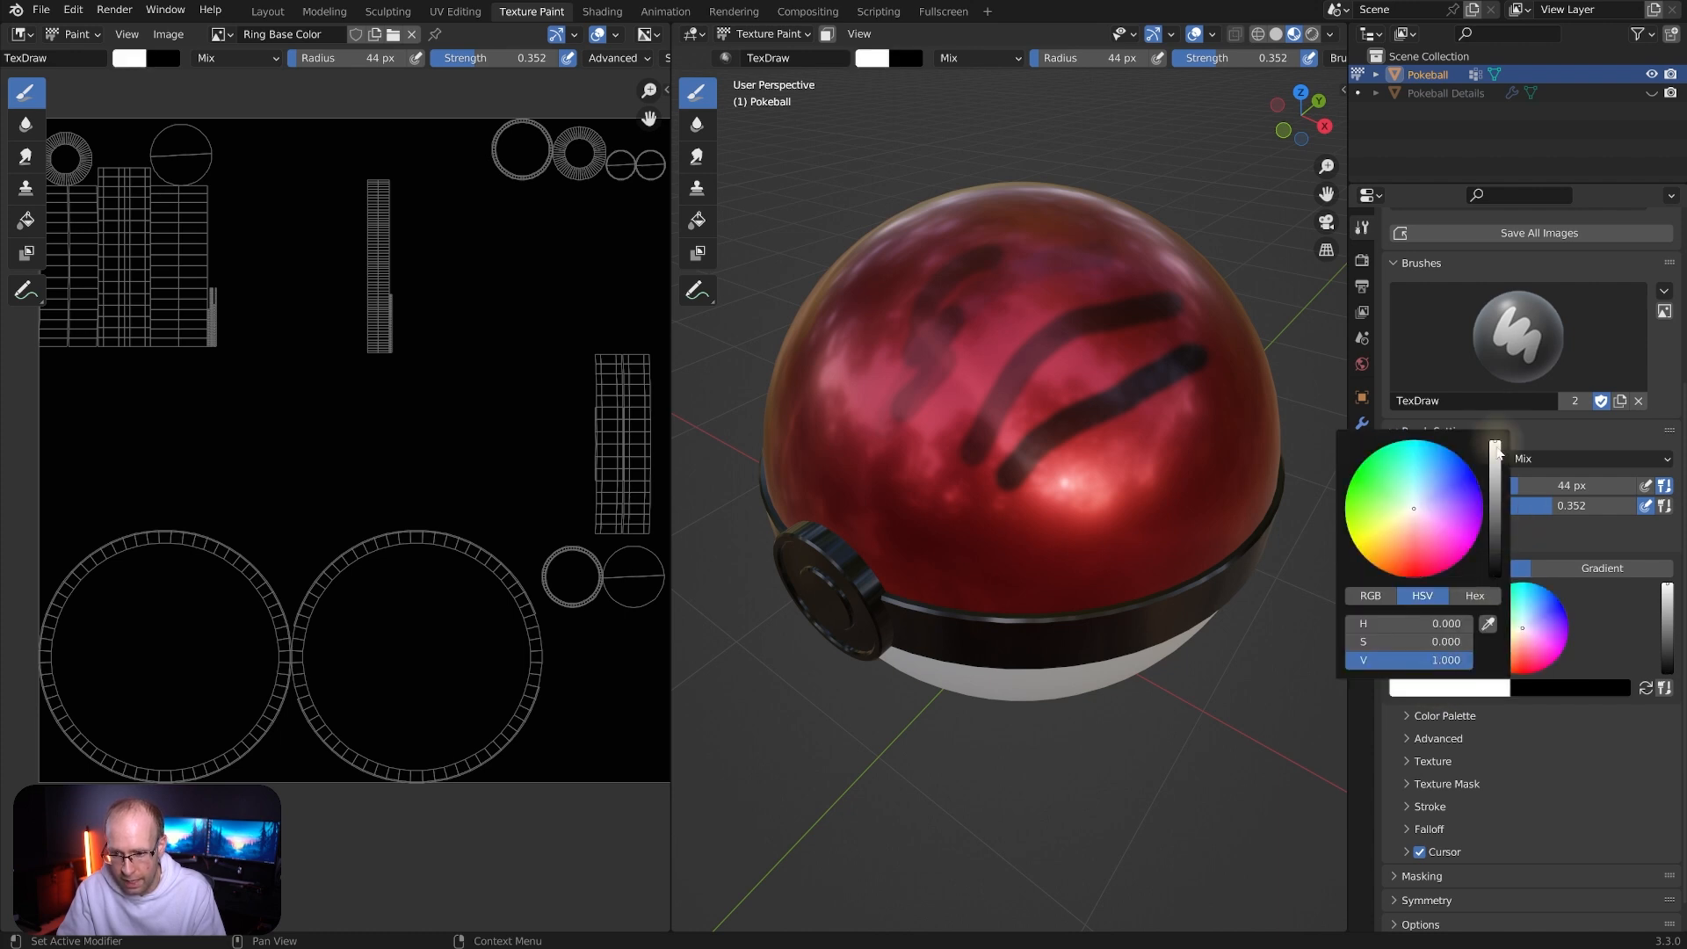
click(1568, 686)
mouse_move(1620, 527)
mouse_down()
mouse_move(1618, 485)
mouse_move(1578, 454)
mouse_up()
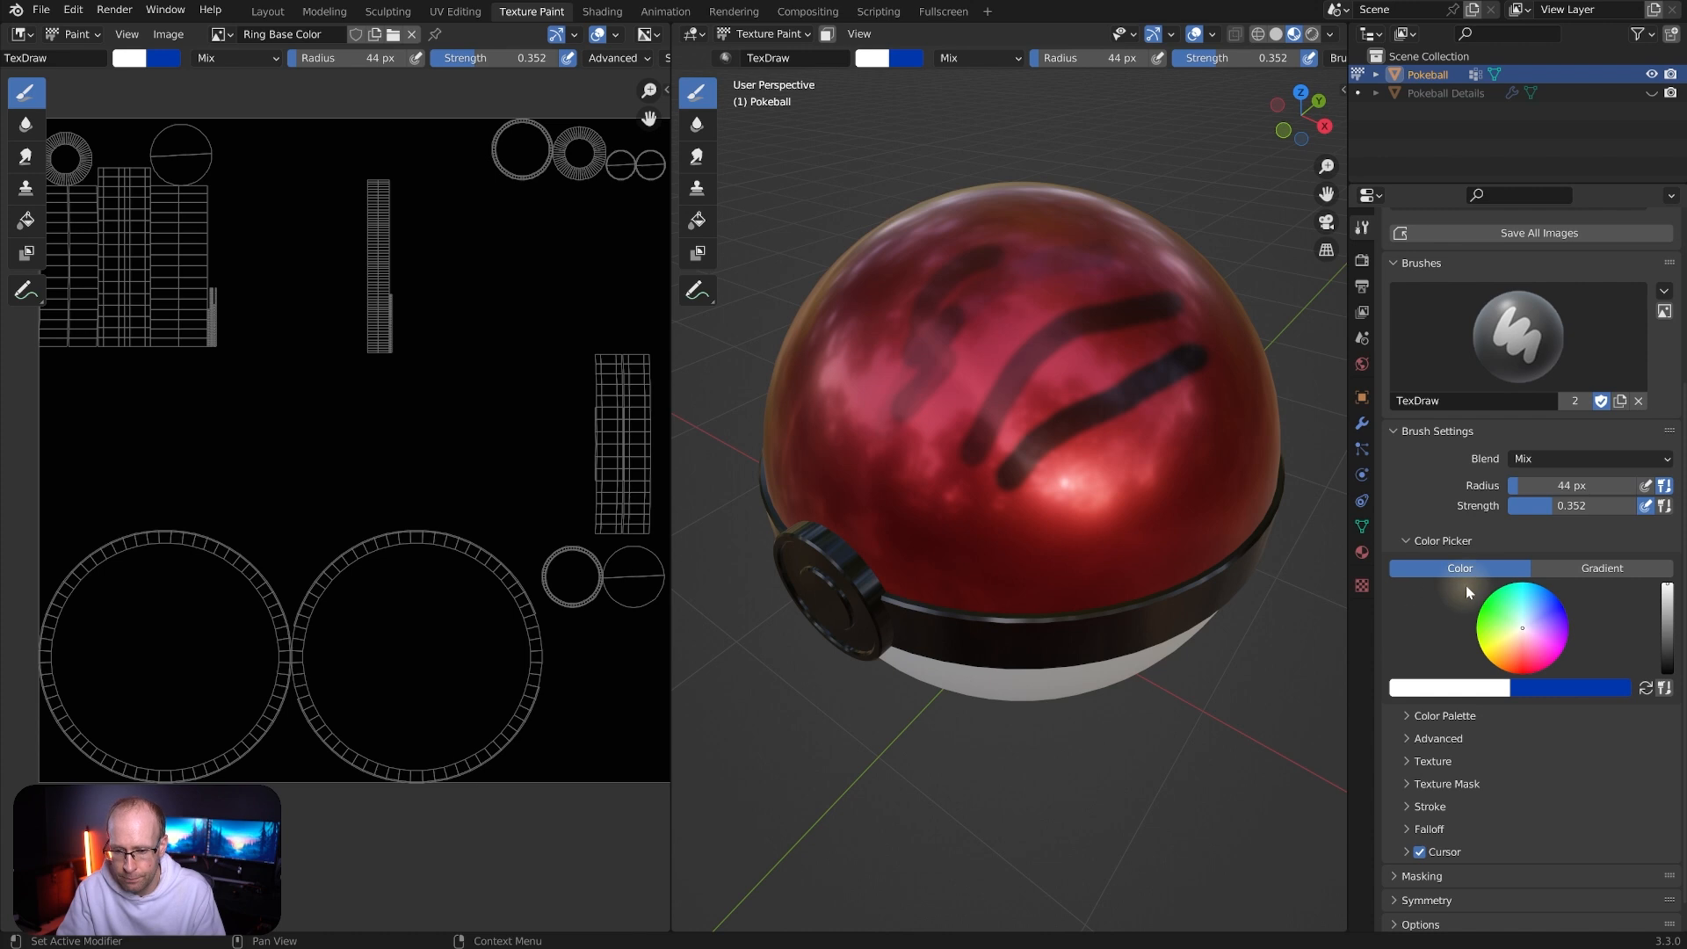
Paint a wavy white stroke on the red top at strength 0.352 and a straight one beside it at strength 1.000
middle_drag(1092, 331, 1113, 378)
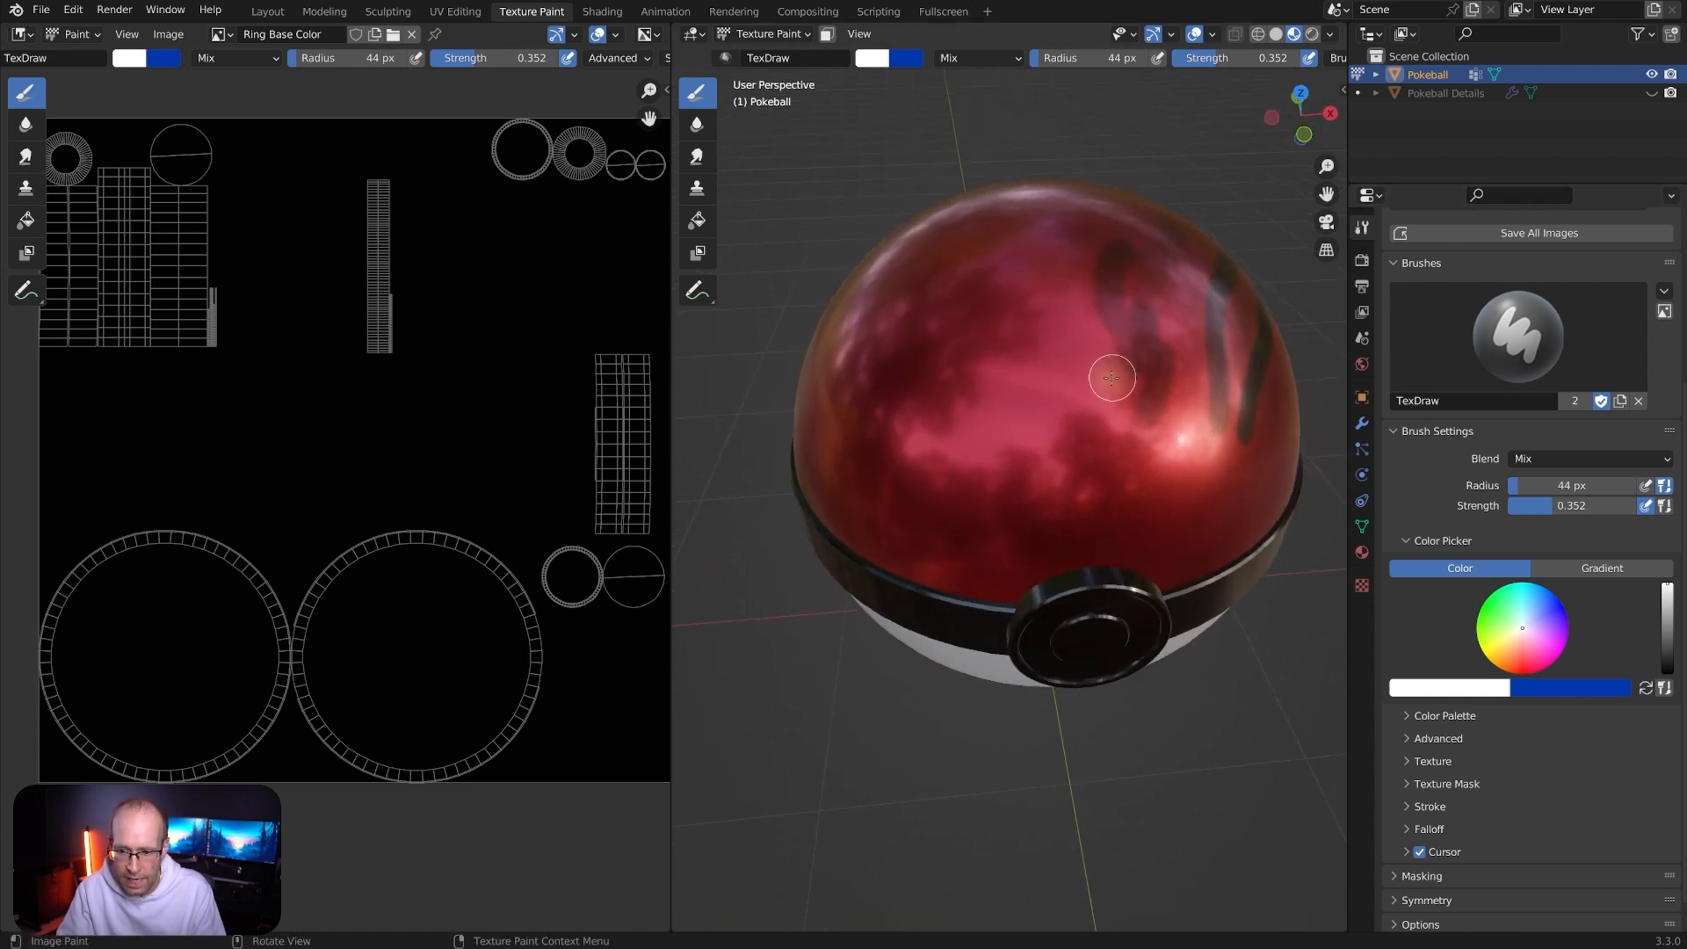
drag(1017, 260, 1025, 421)
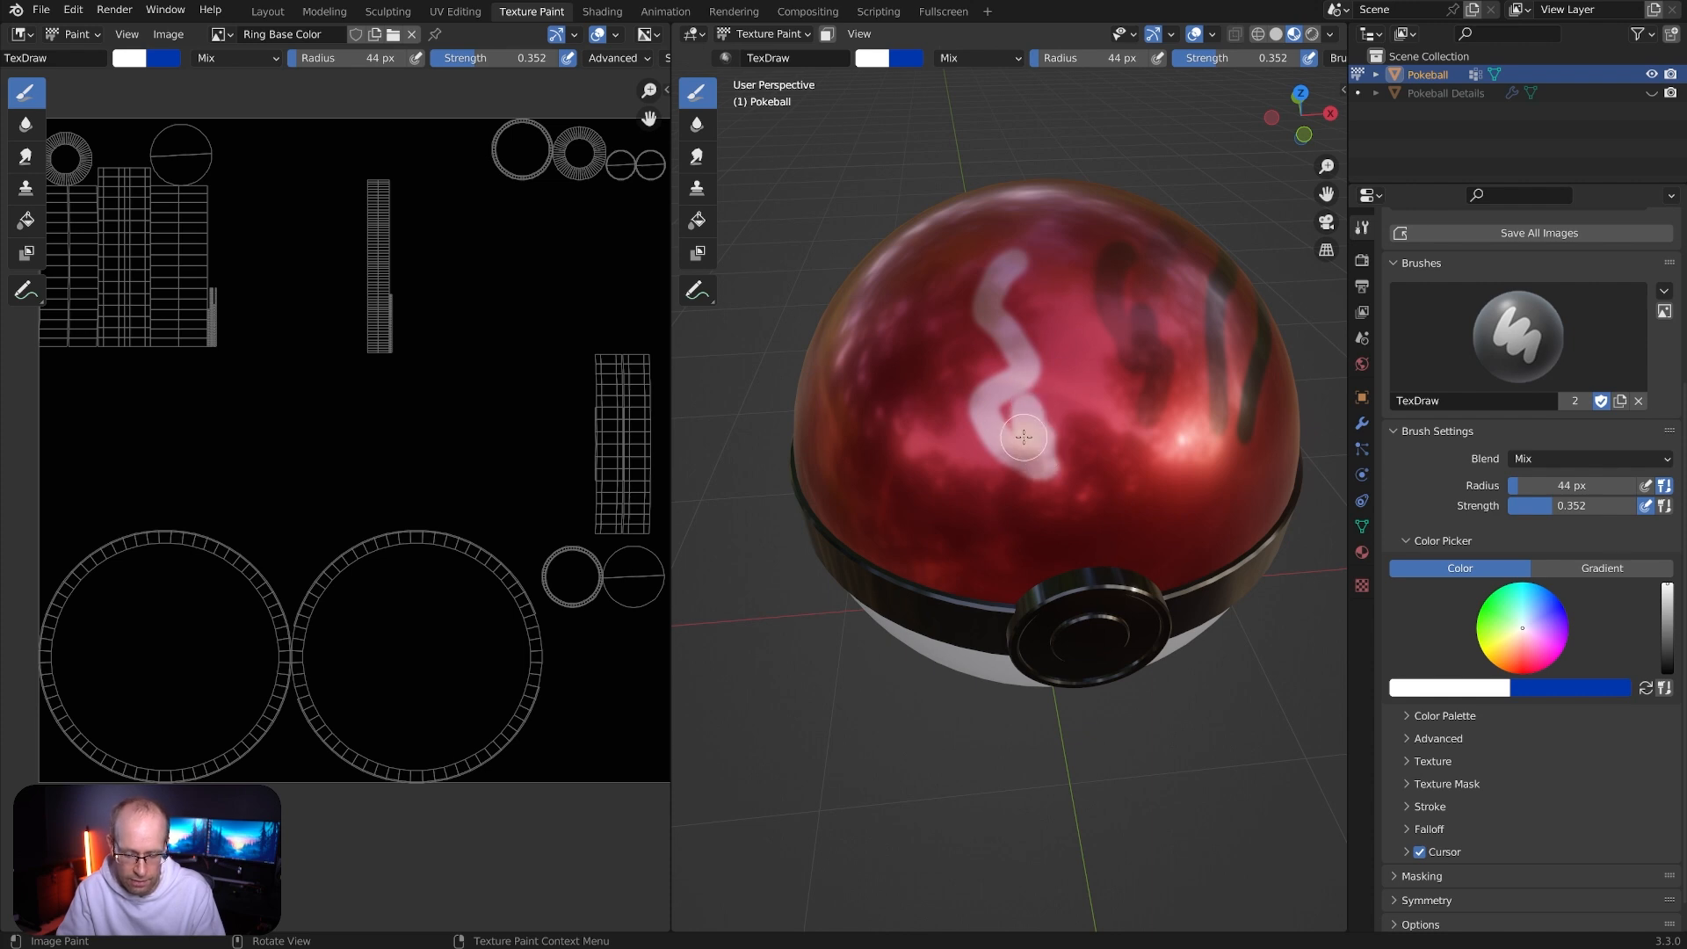
key(shift+f)
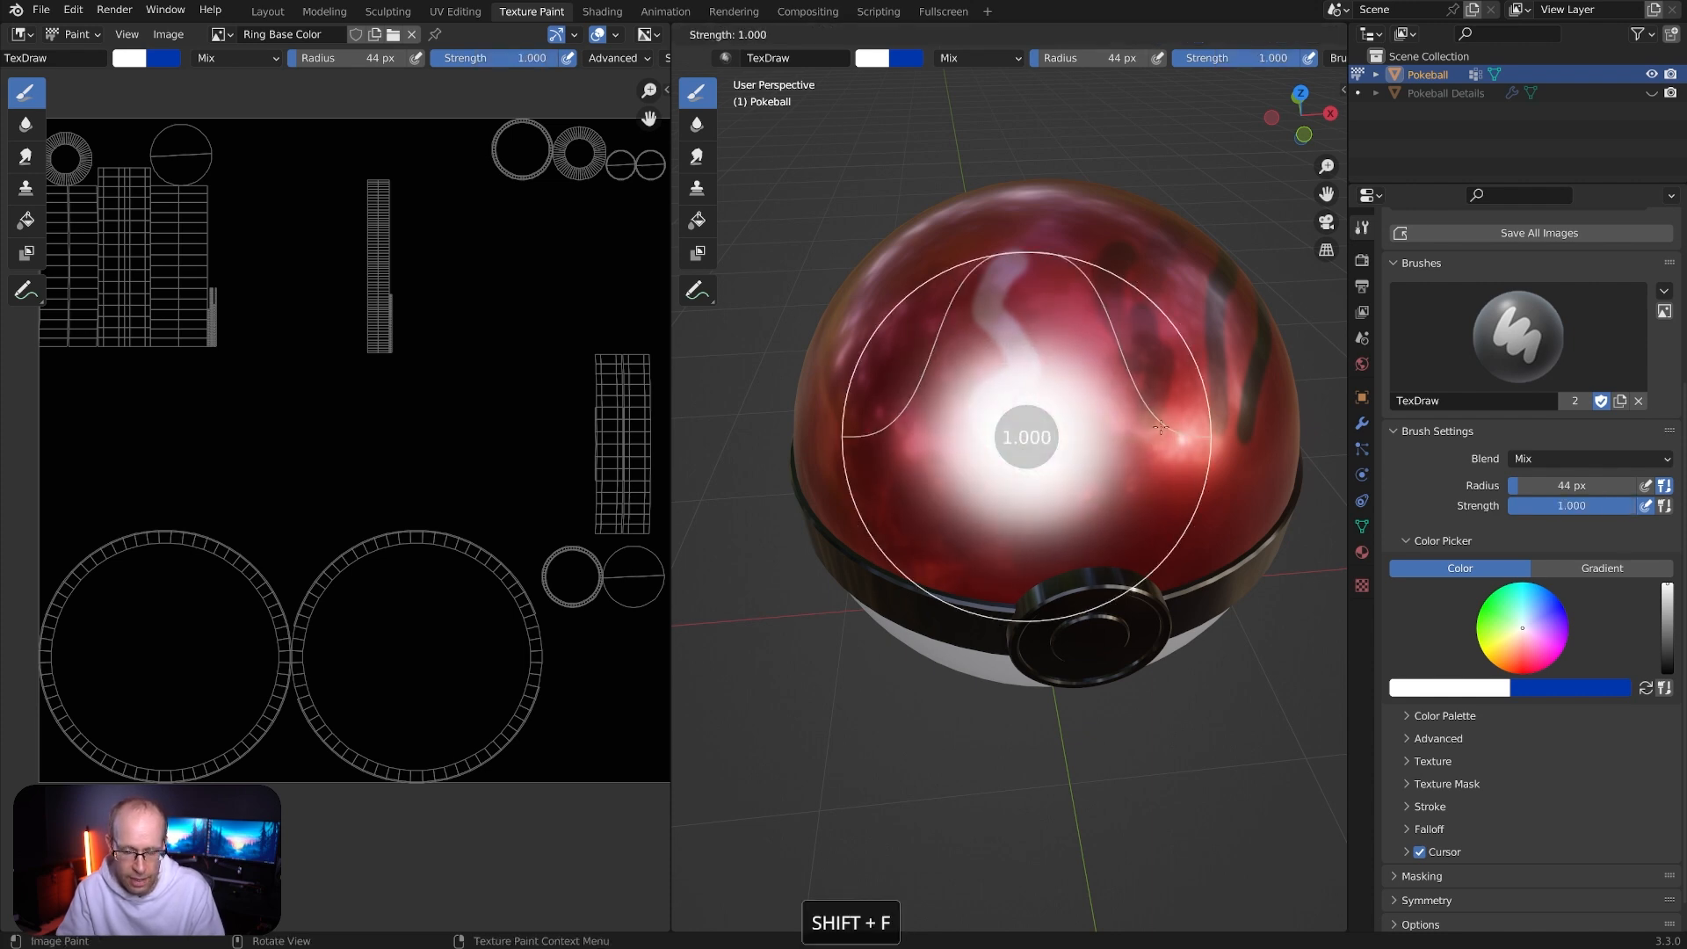
click(1160, 428)
drag(1044, 295, 1111, 488)
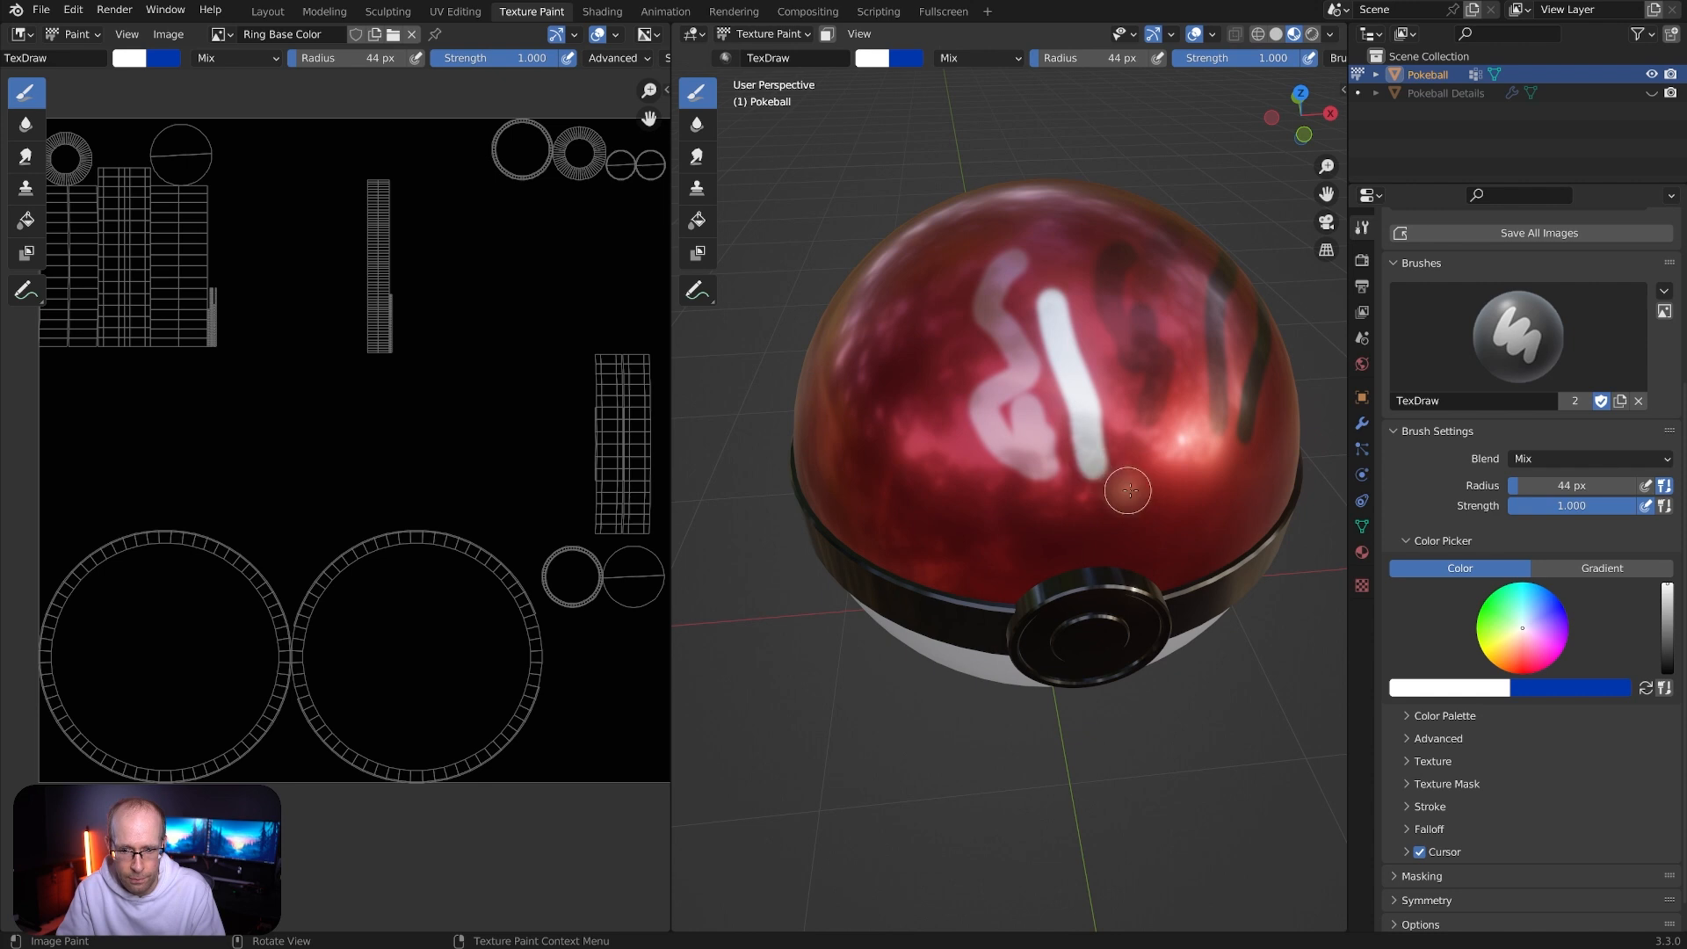
Paint a blue patch with the secondary colour between the white and the black strokes
middle_drag(1112, 488, 1097, 464)
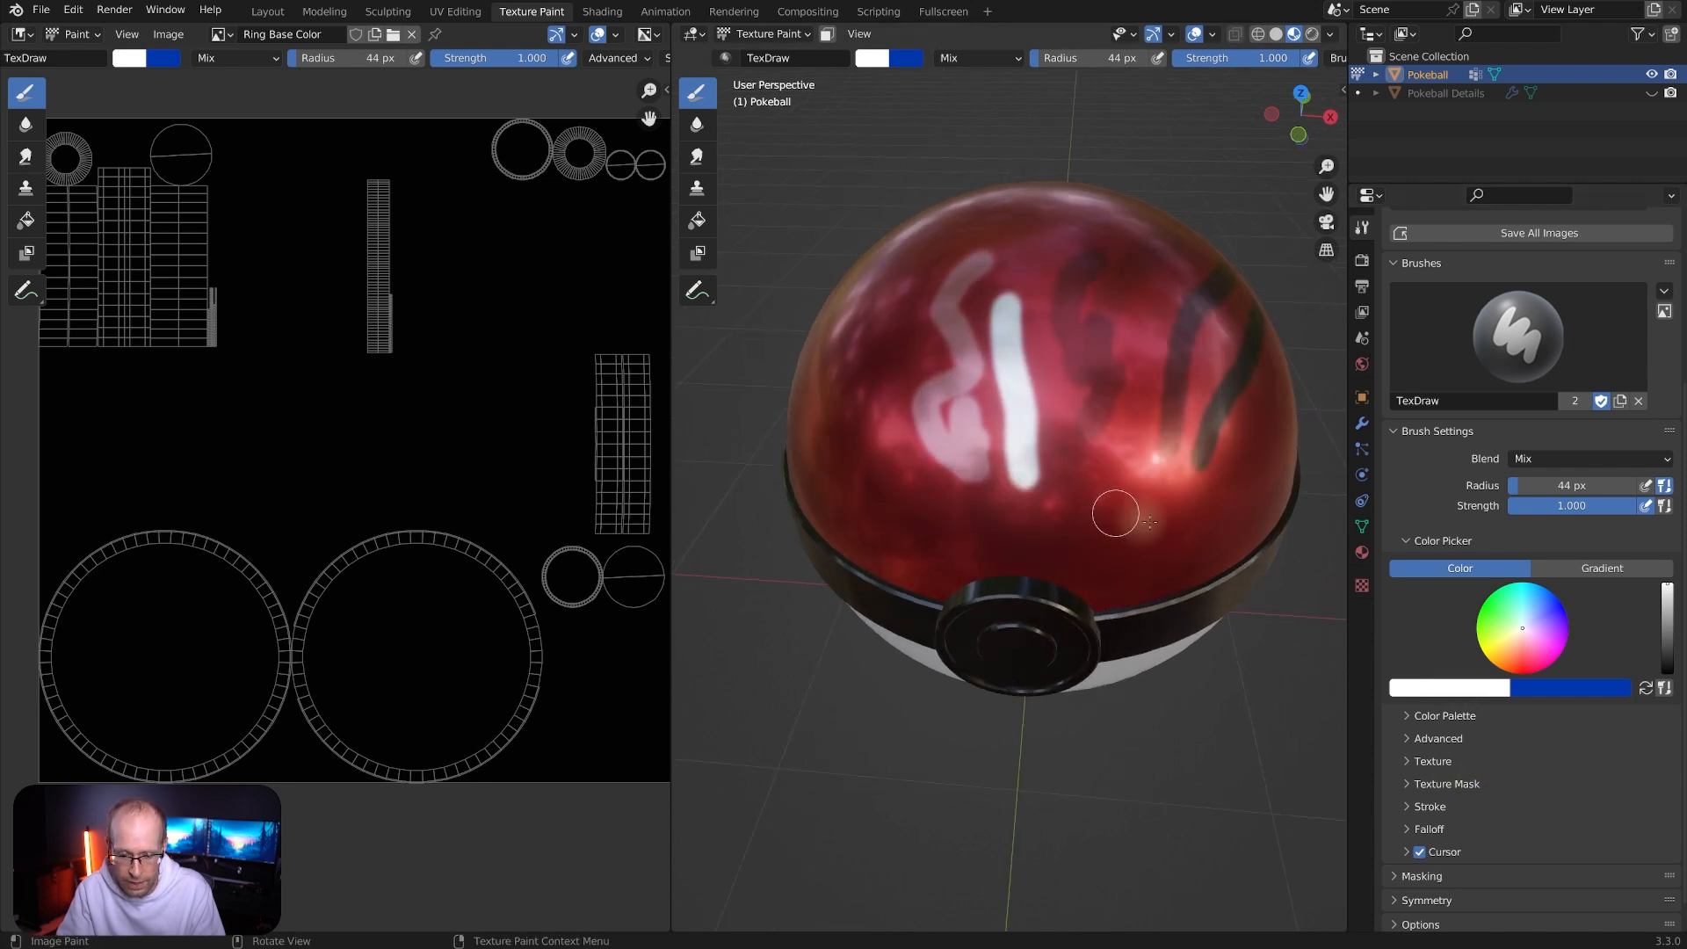
mouse_move(1132, 289)
ctrl+mouse_down()
mouse_move(1145, 381)
mouse_move(1073, 462)
mouse_move(1160, 422)
mouse_move(1183, 371)
ctrl+mouse_up()
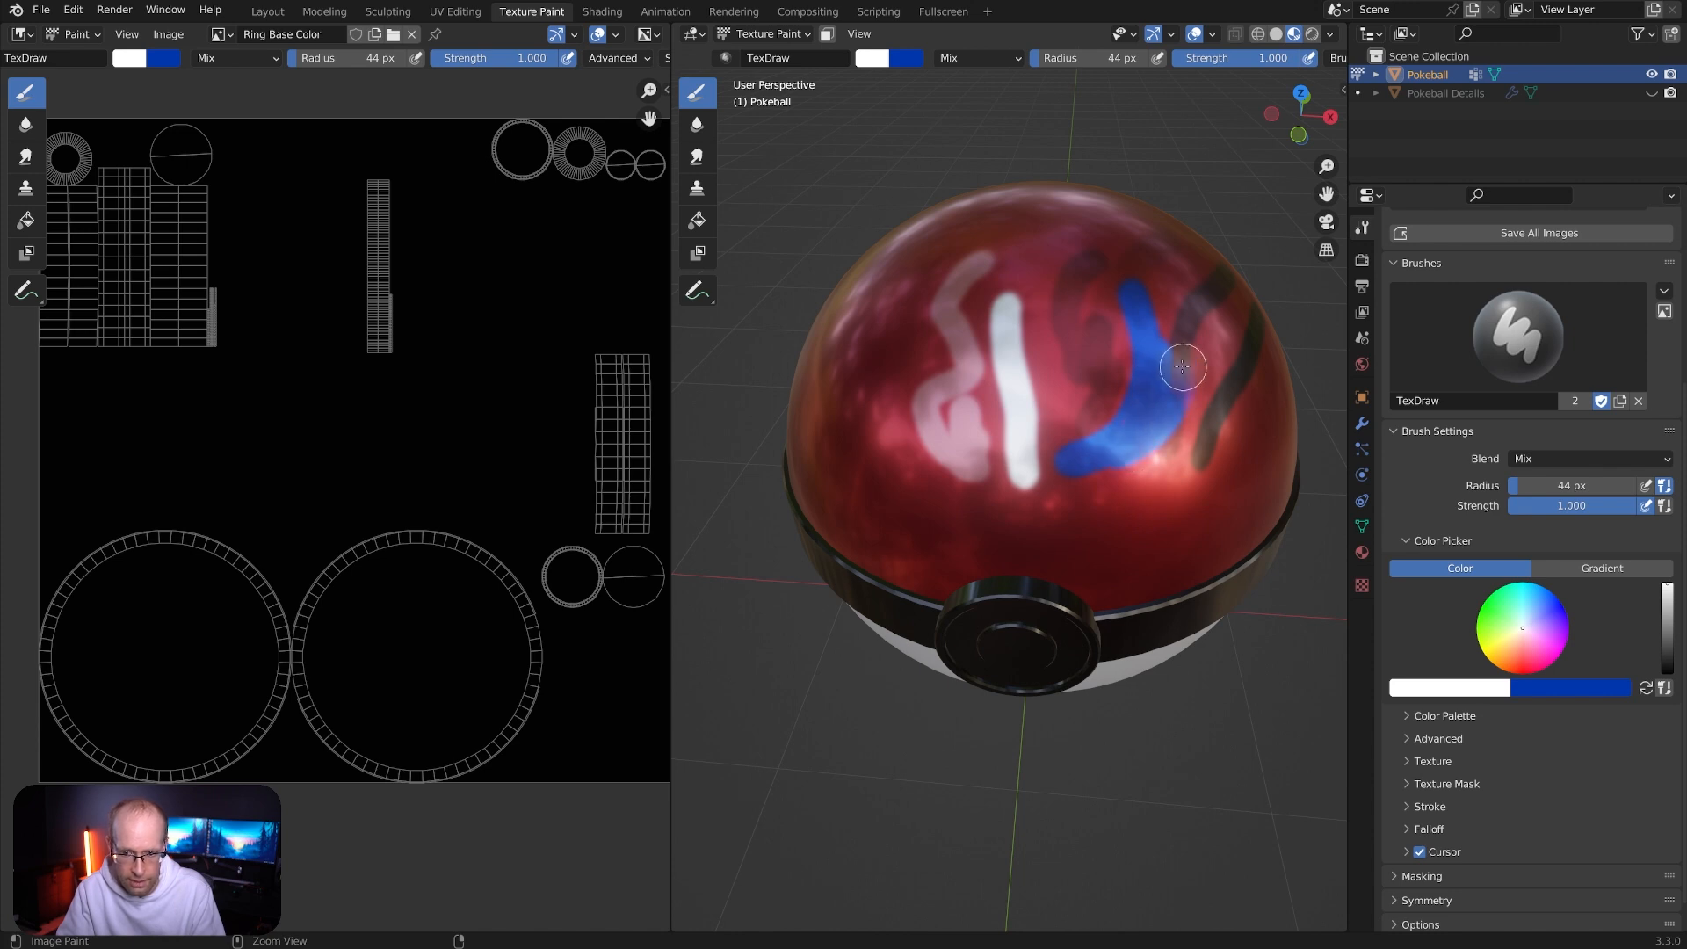
middle_drag(1204, 419, 1173, 414)
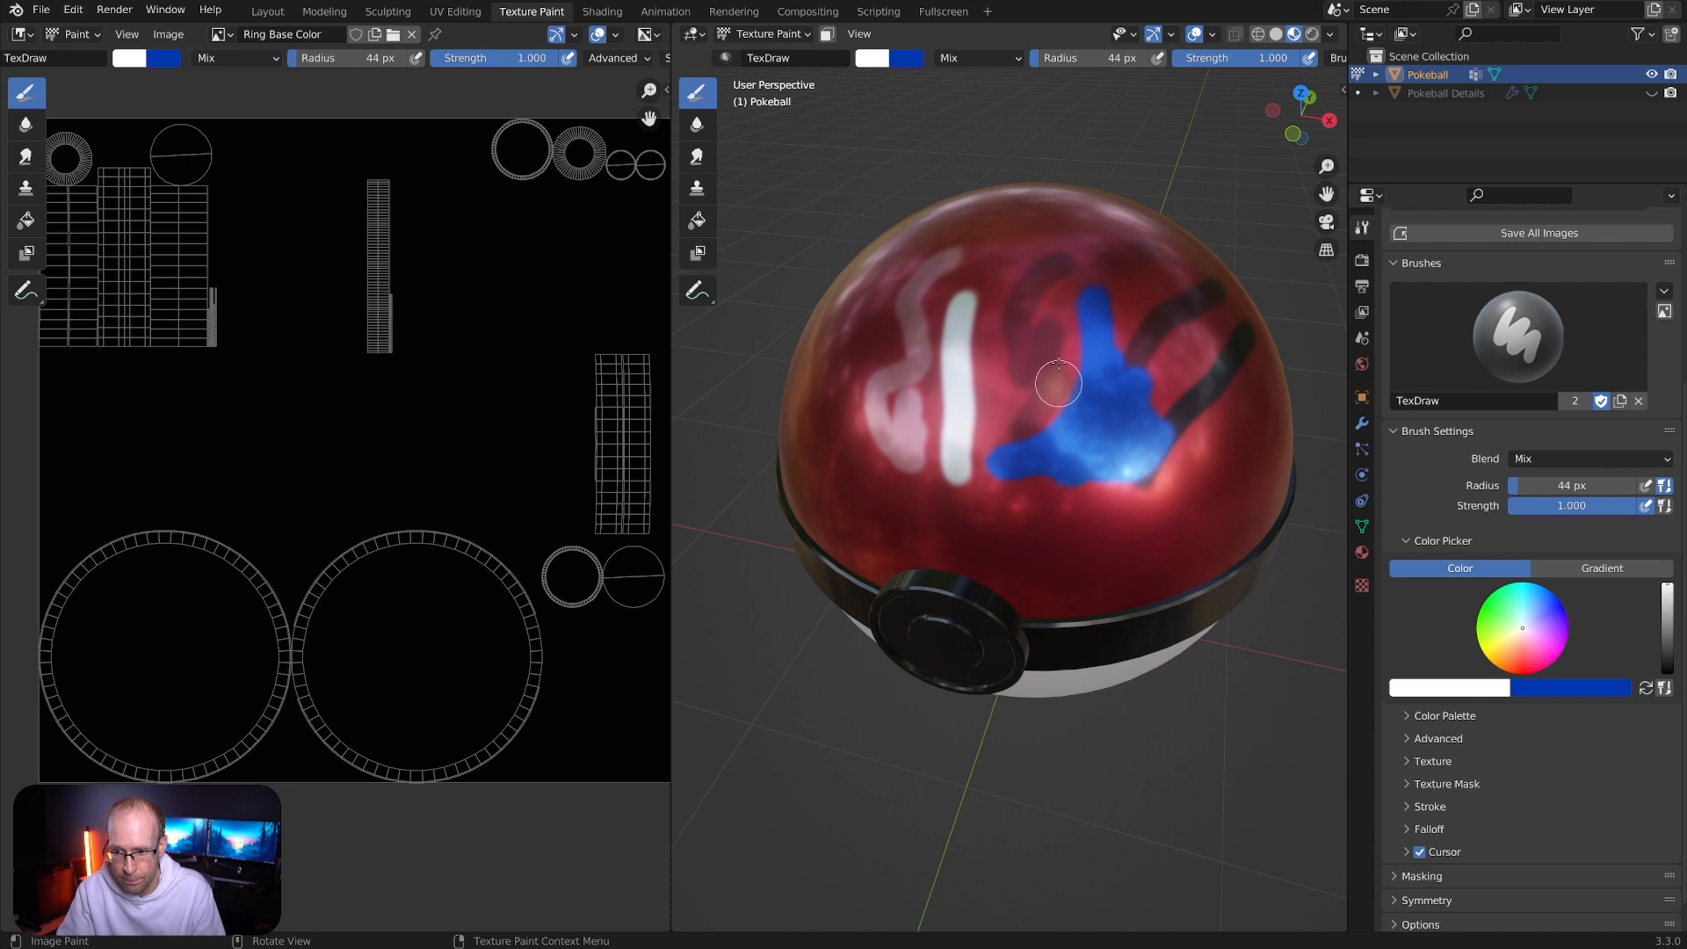
middle_drag(1054, 408, 1041, 409)
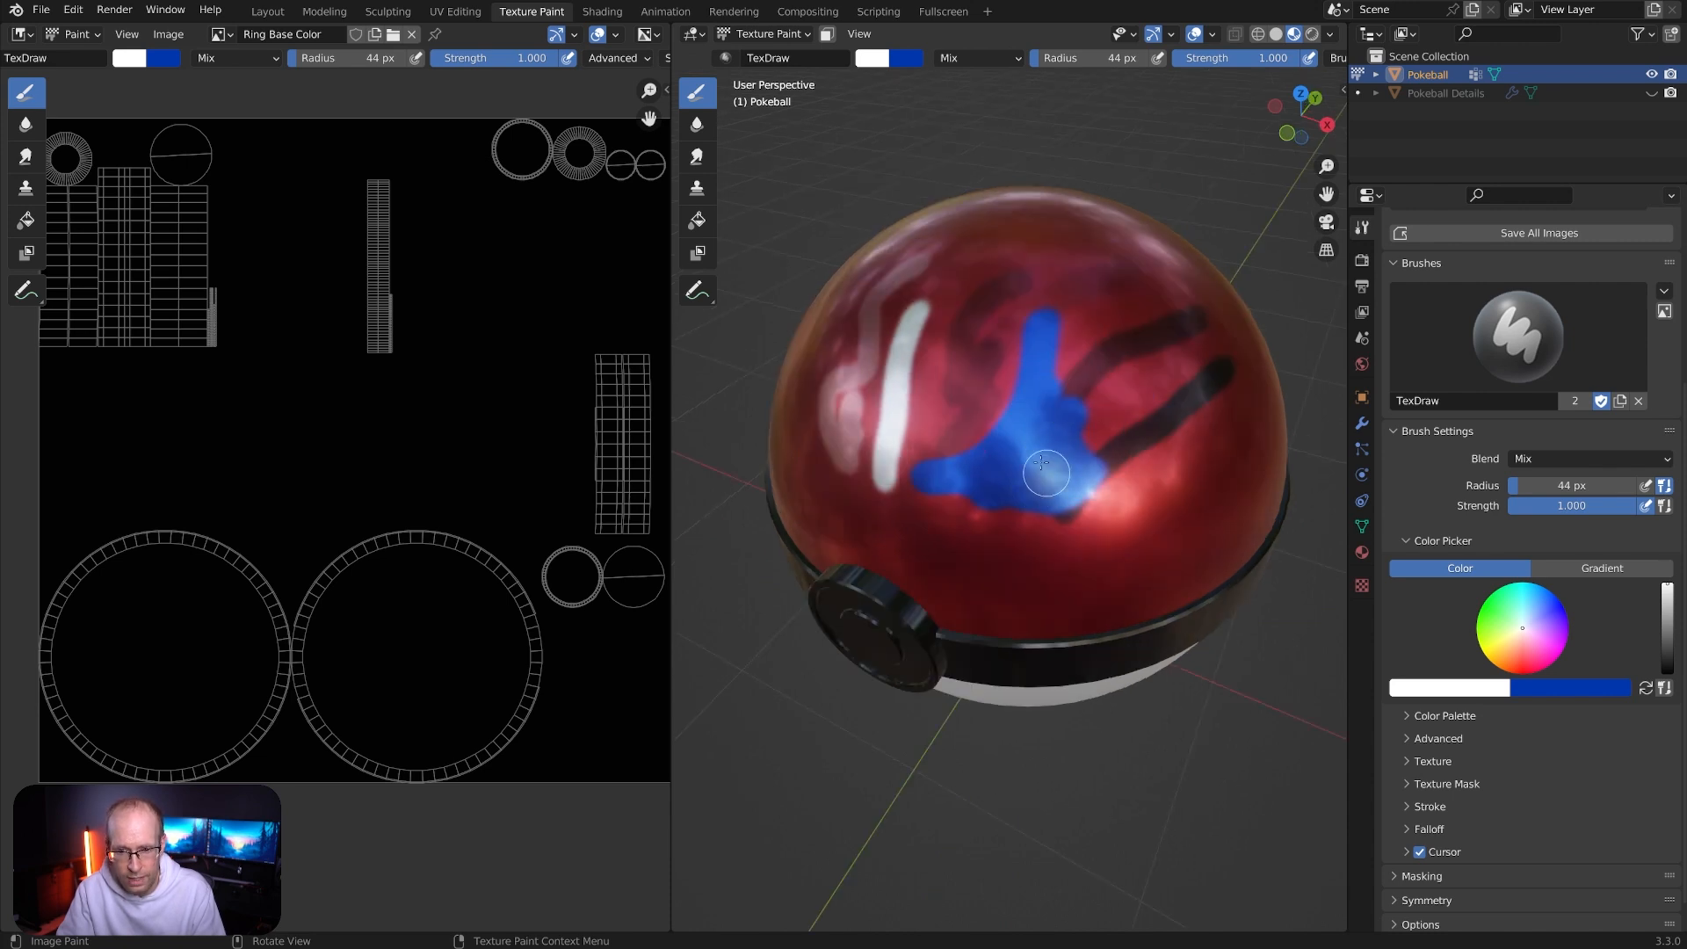
Set the brush blend mode to Add and paint the secondary blue over the two black strokes
click(1571, 457)
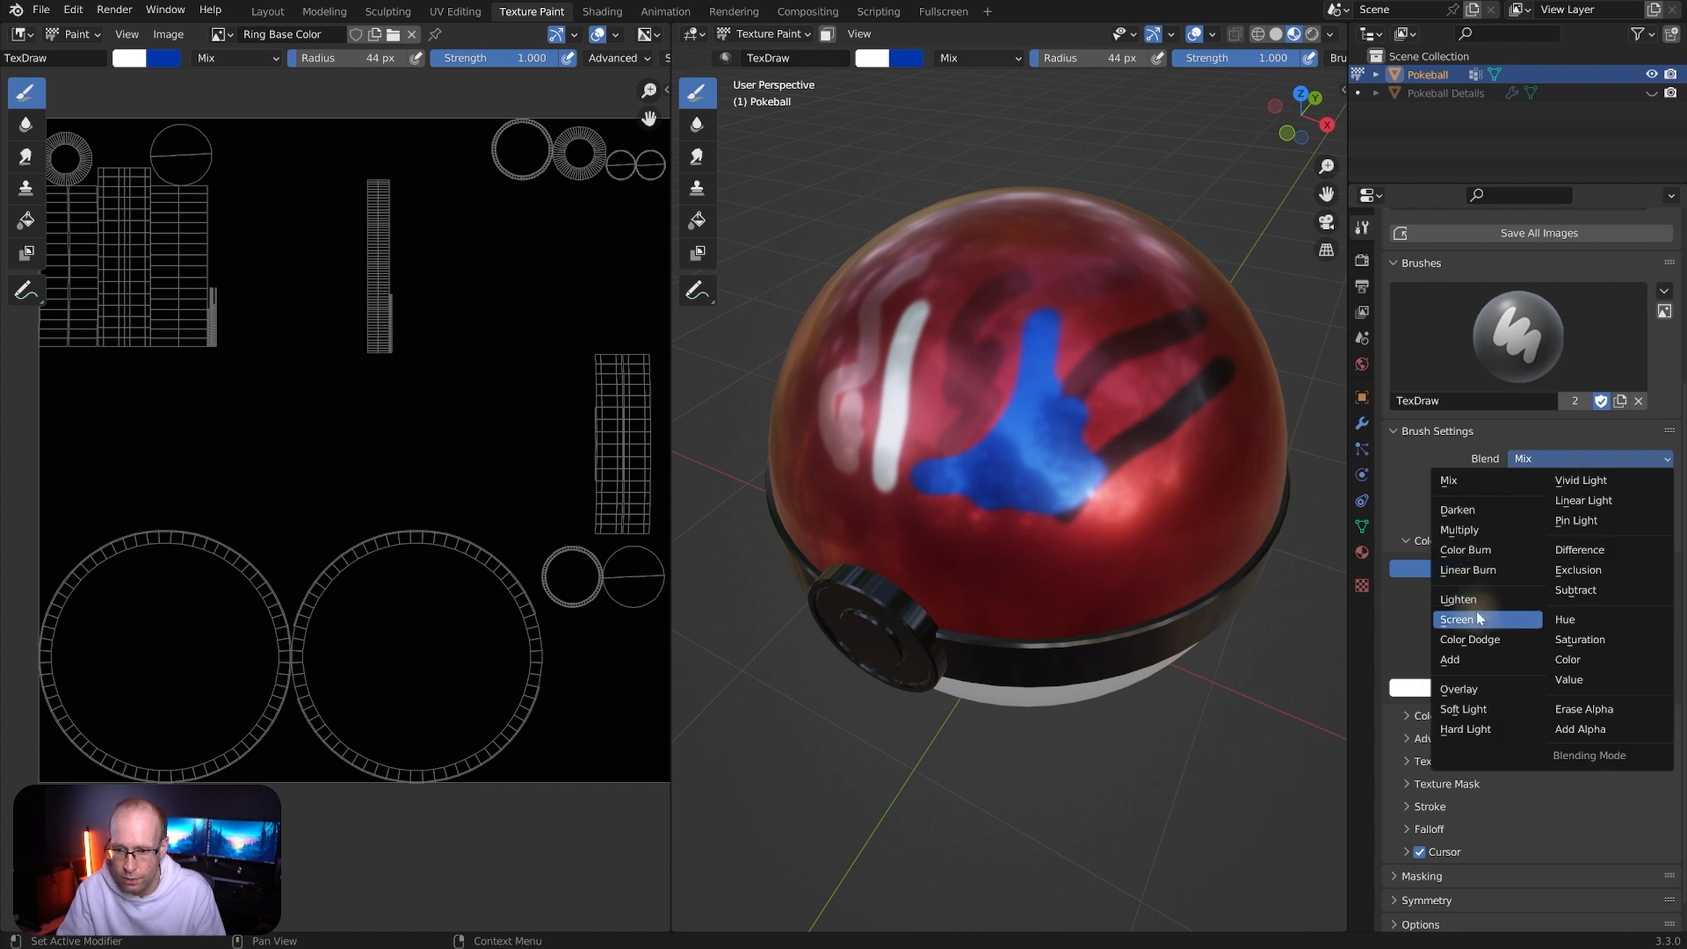
click(1451, 659)
key(ctrl+z)
mouse_move(1097, 321)
mouse_down()
mouse_move(1160, 470)
mouse_move(1142, 343)
mouse_move(1178, 440)
mouse_move(1180, 335)
mouse_up()
middle_drag(1209, 419, 1095, 338)
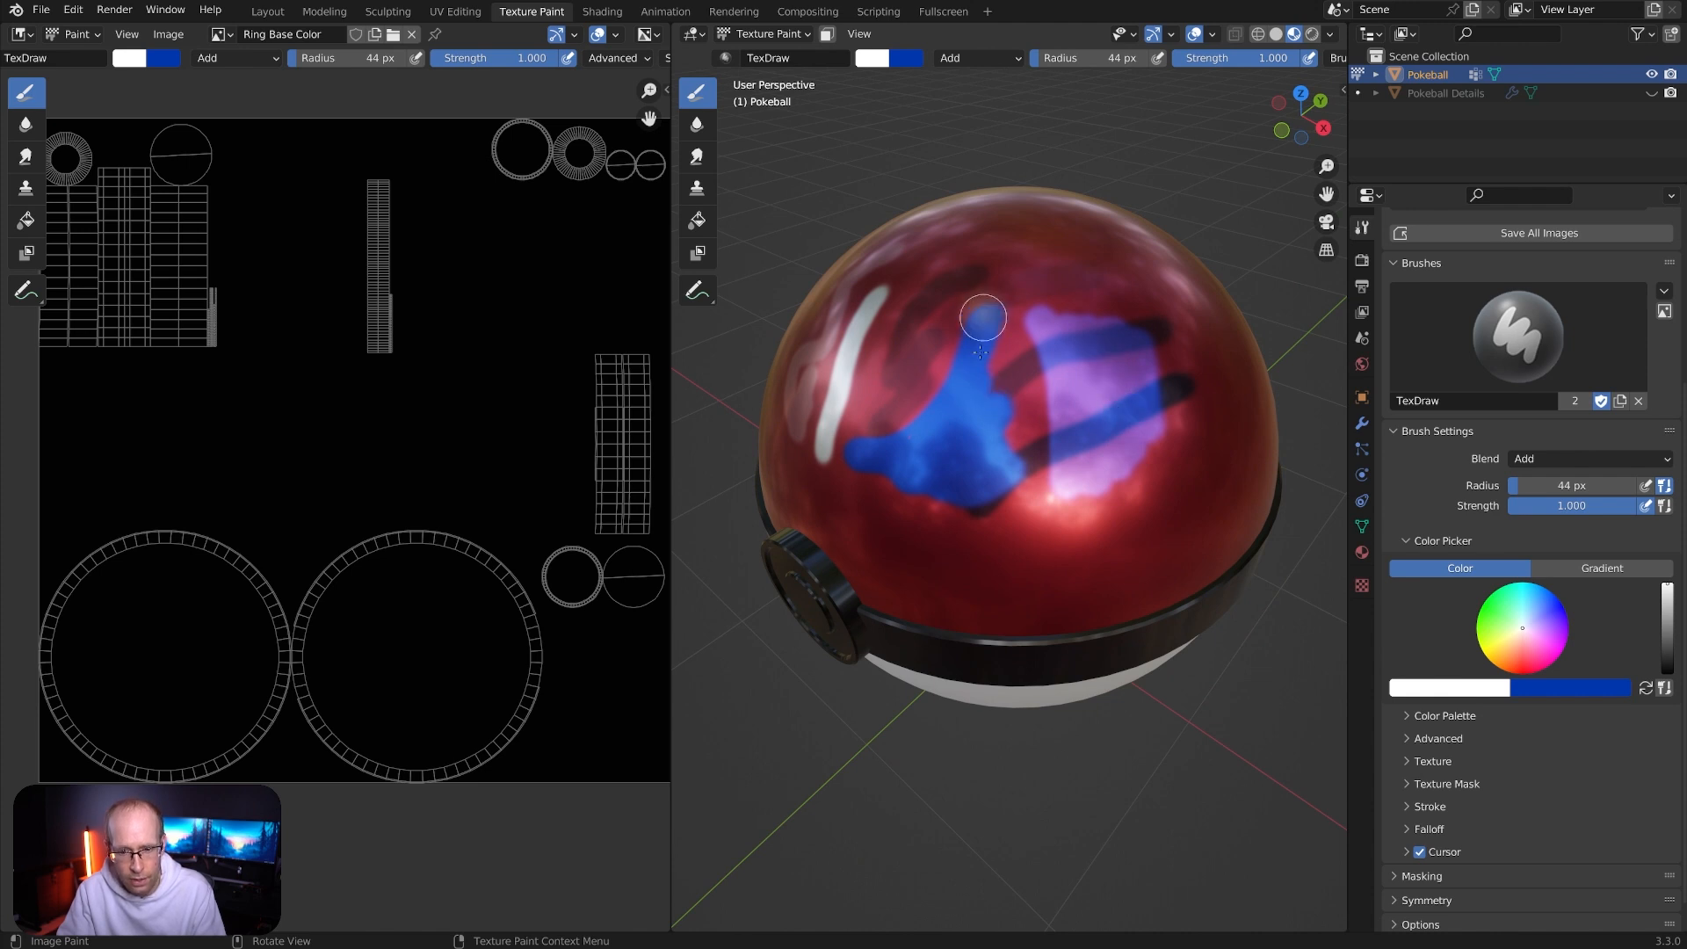
Set the brush blend mode to Subtract and paint the secondary blue over part of the purple patch to remove its blue
click(1574, 459)
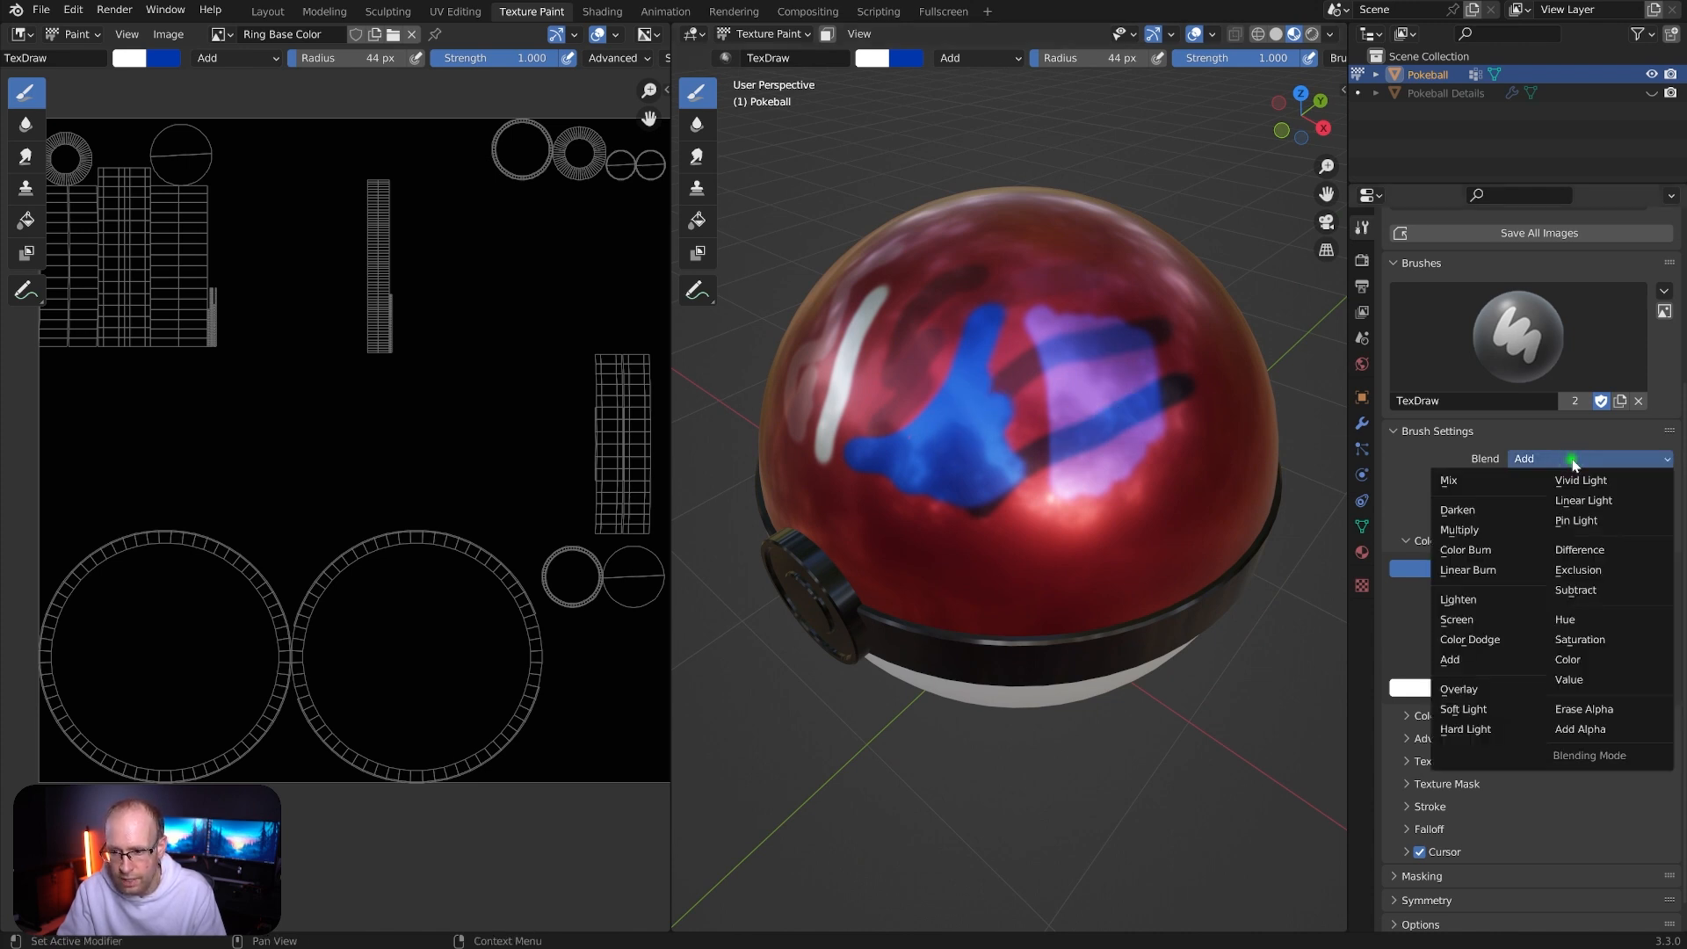
click(1595, 589)
mouse_move(1086, 294)
mouse_down()
mouse_move(1151, 387)
mouse_move(1125, 457)
mouse_move(1086, 488)
mouse_up()
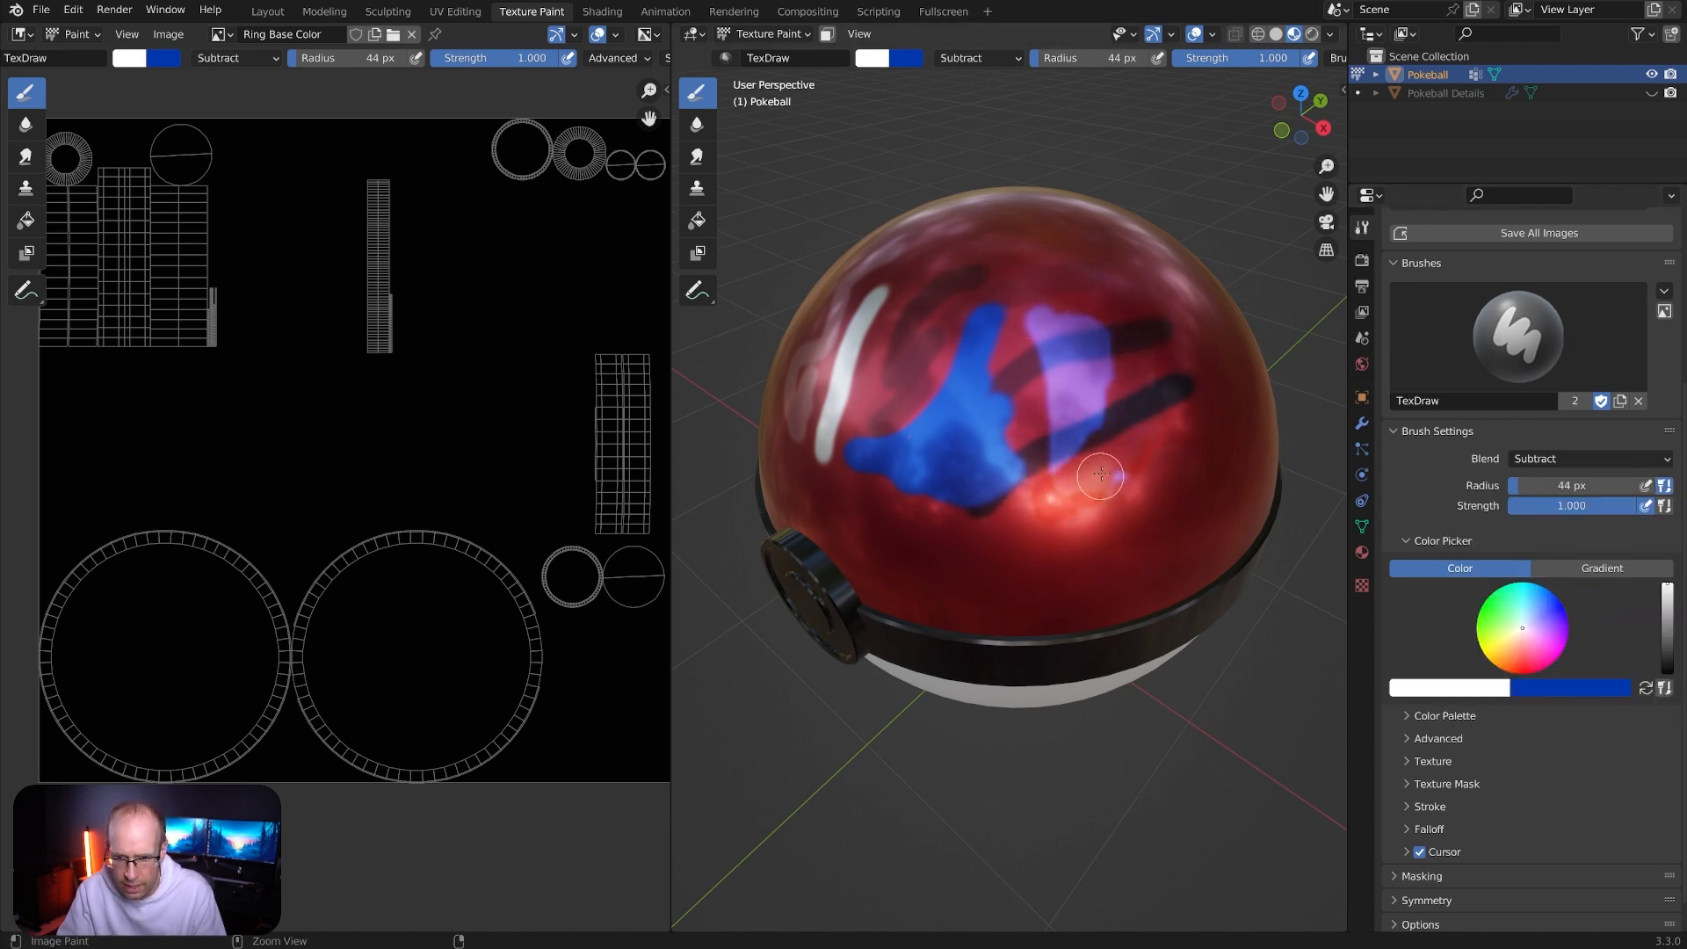
middle_drag(1107, 442, 967, 377)
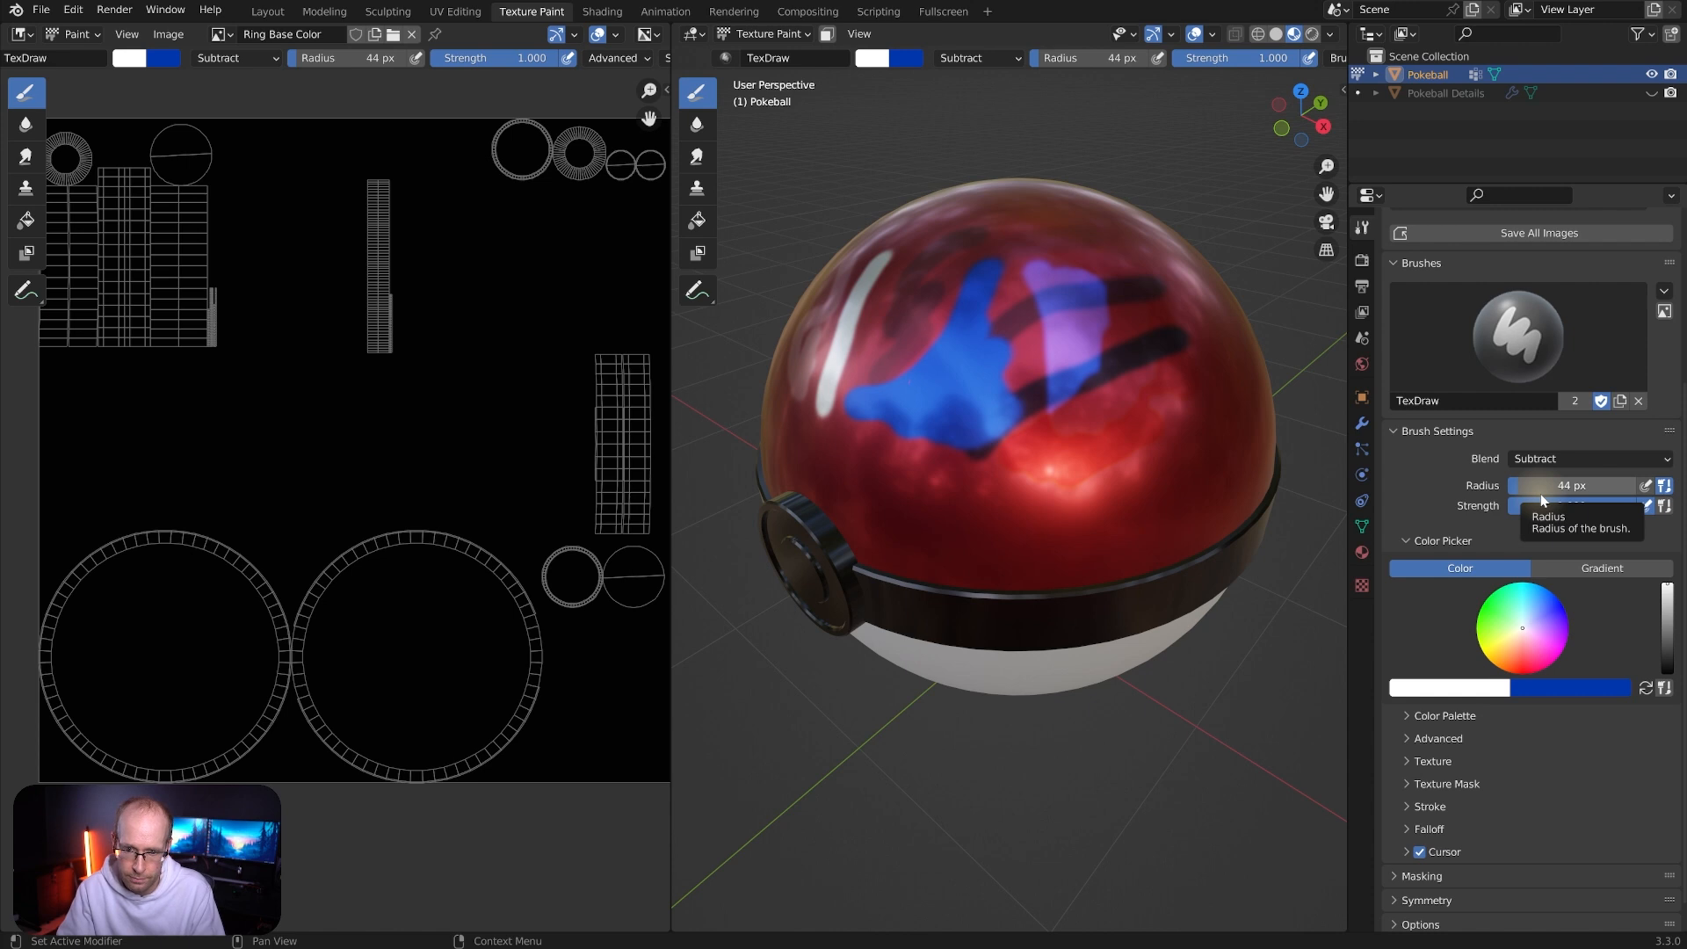
Create a new colour palette for the brush and add the white primary colour to it
scroll(1544, 499, down, 1)
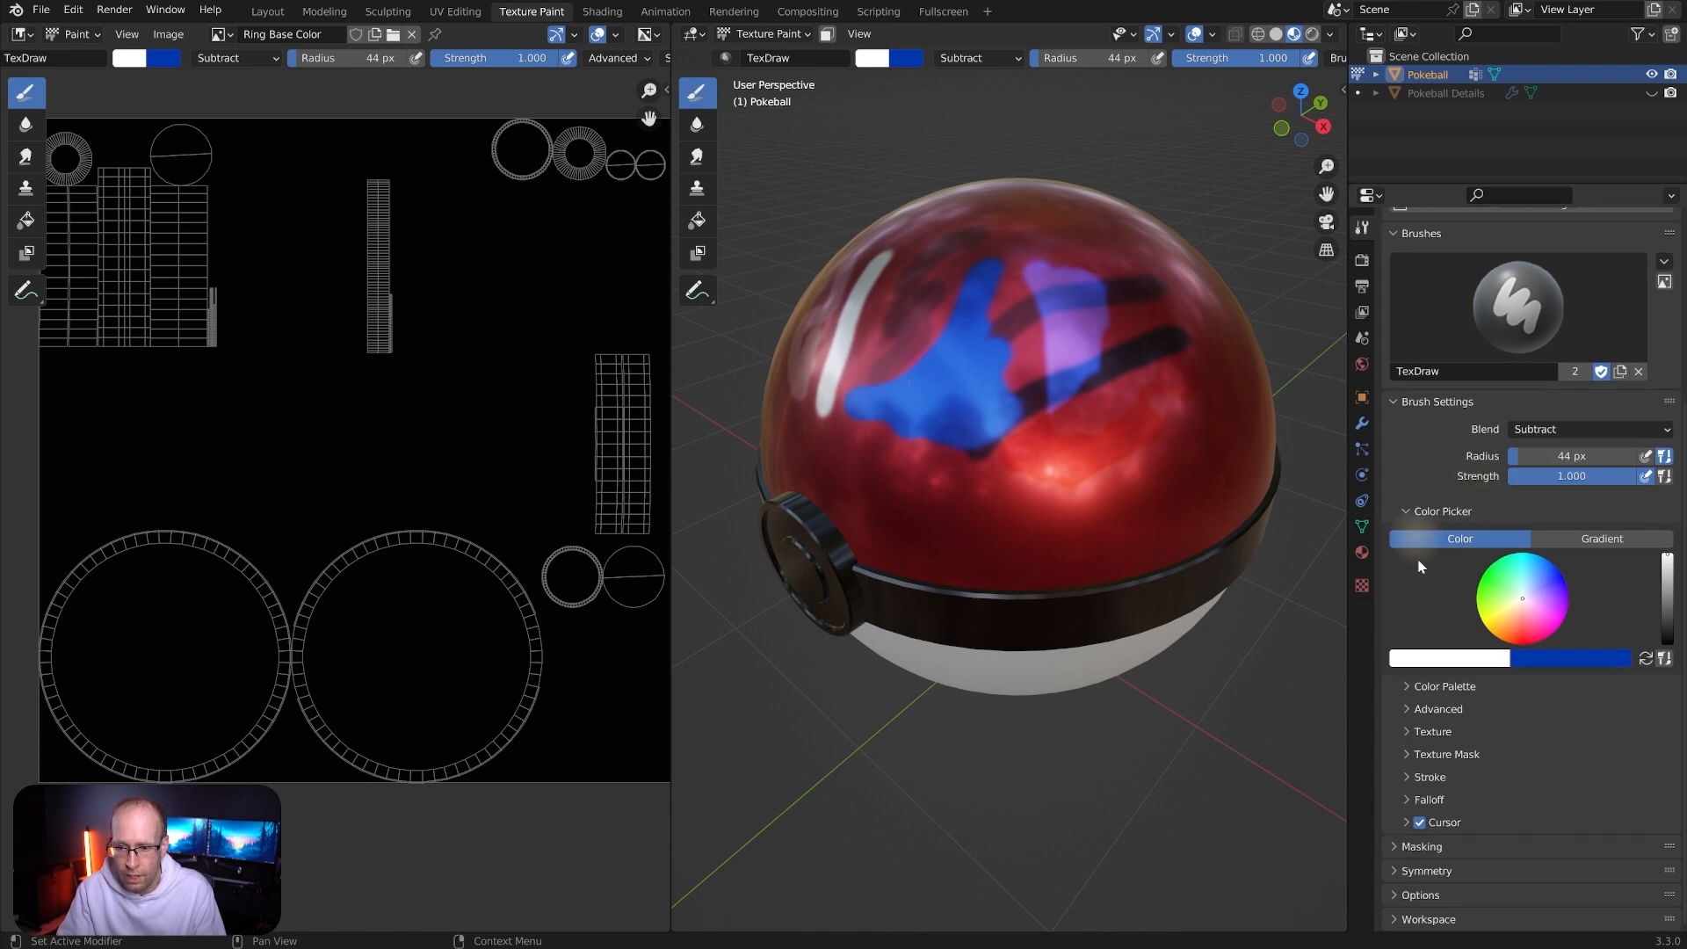
click(1407, 686)
scroll(1415, 690, down, 1)
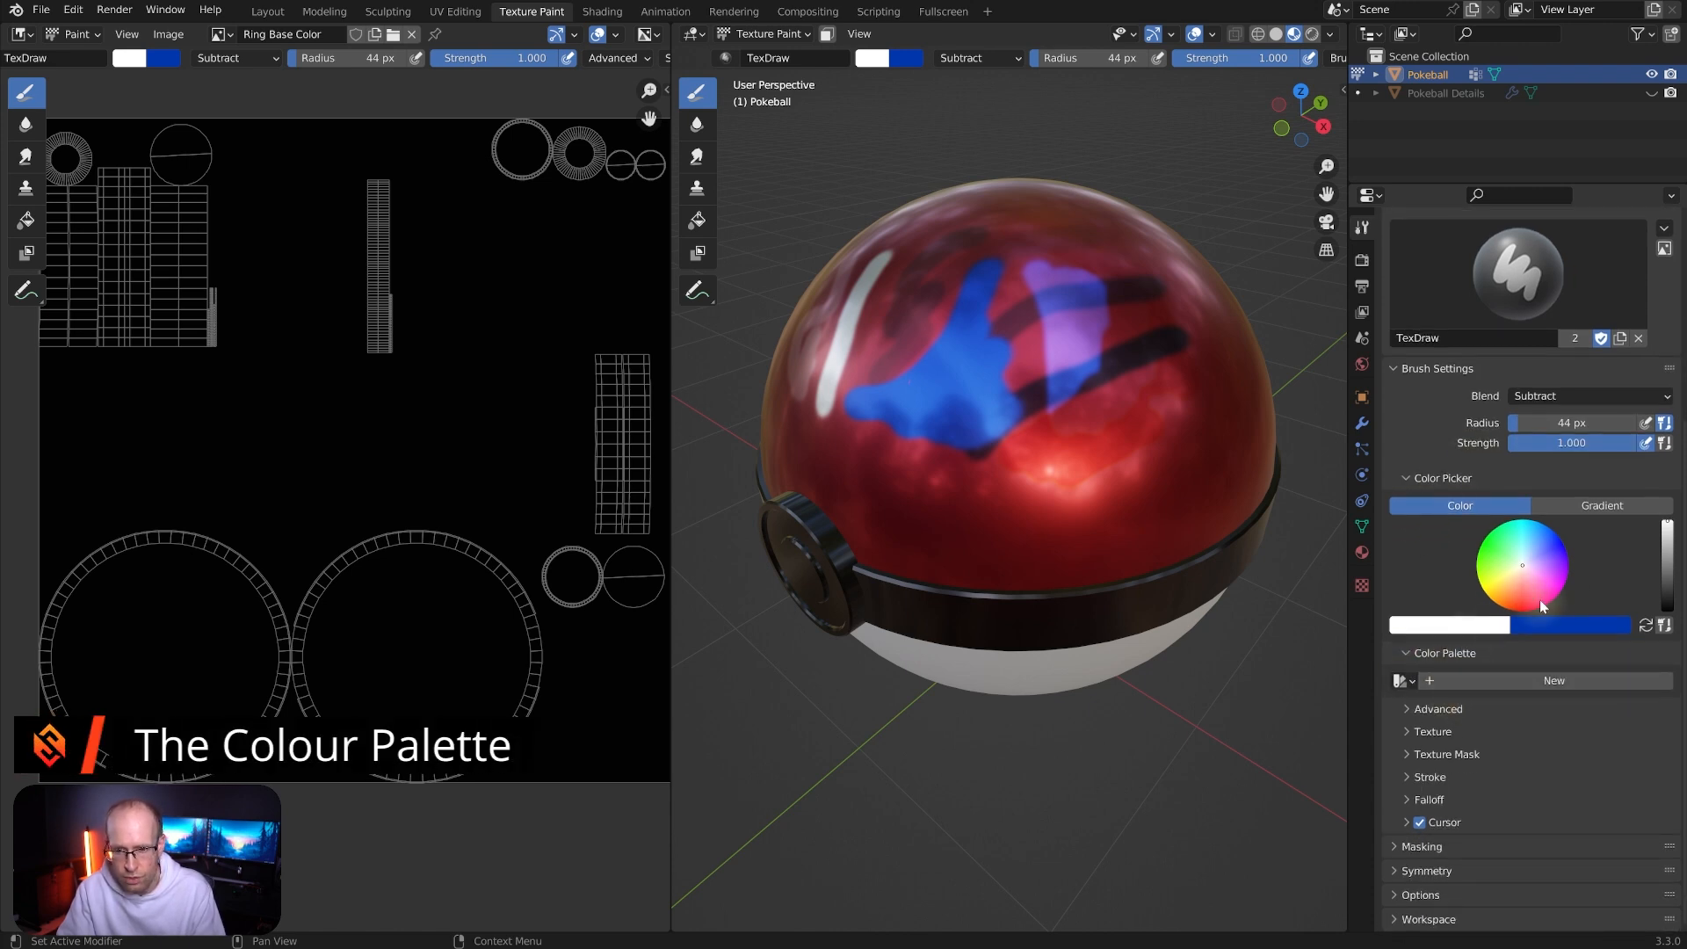
middle_drag(886, 376, 918, 384)
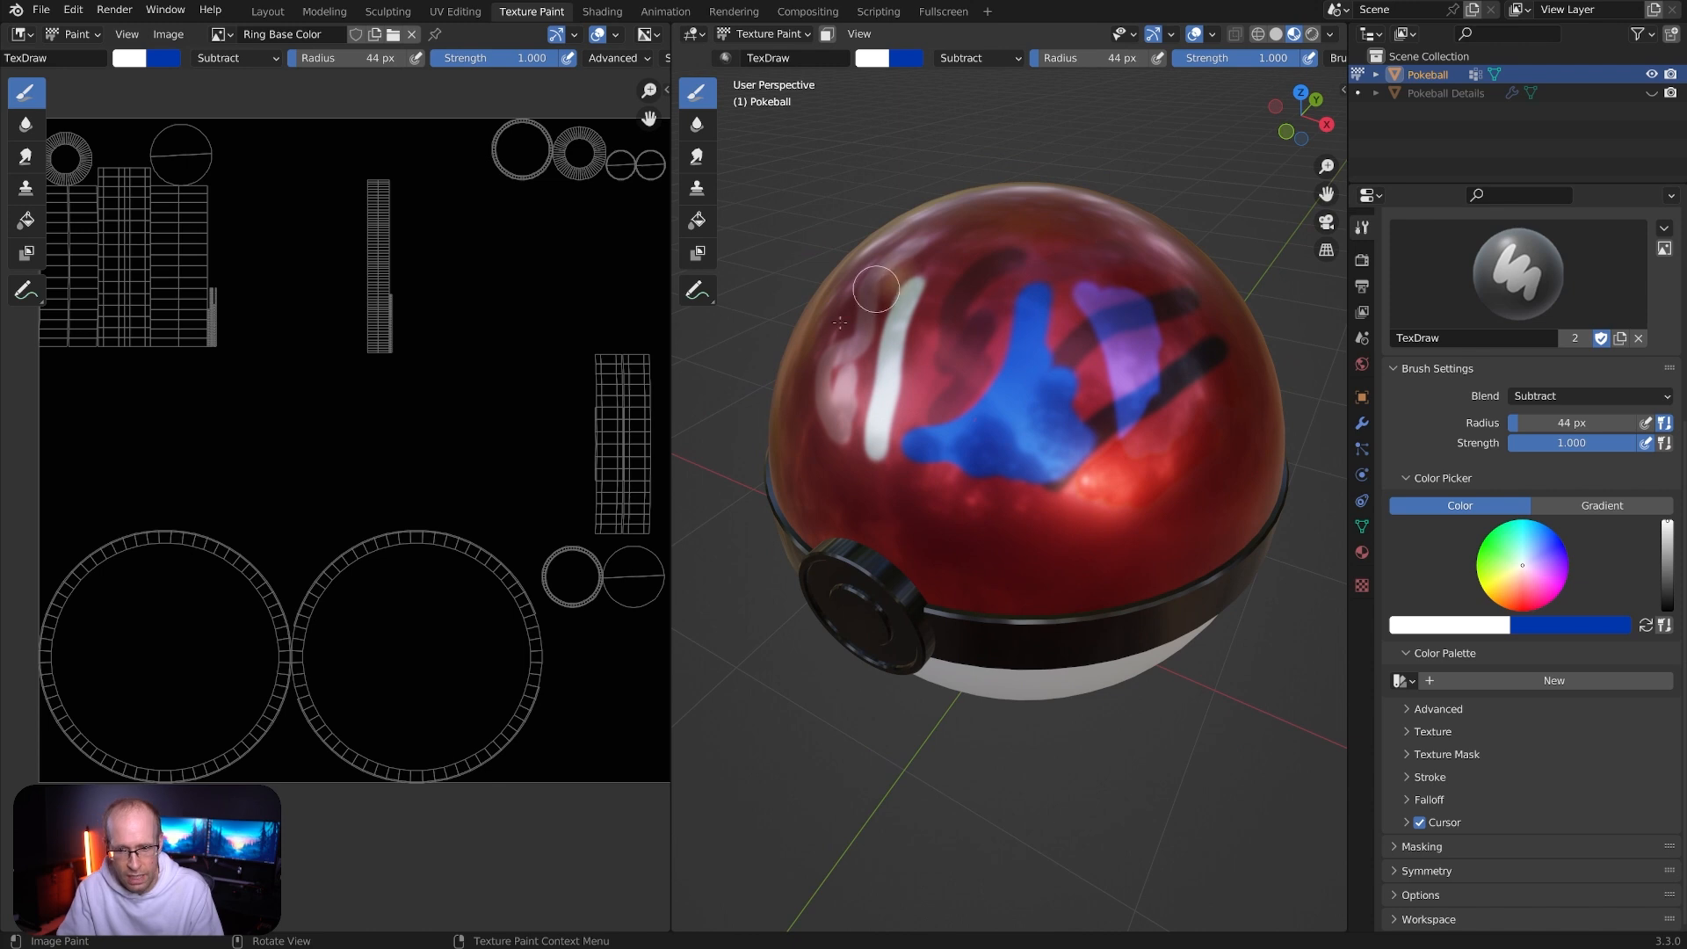
click(1452, 682)
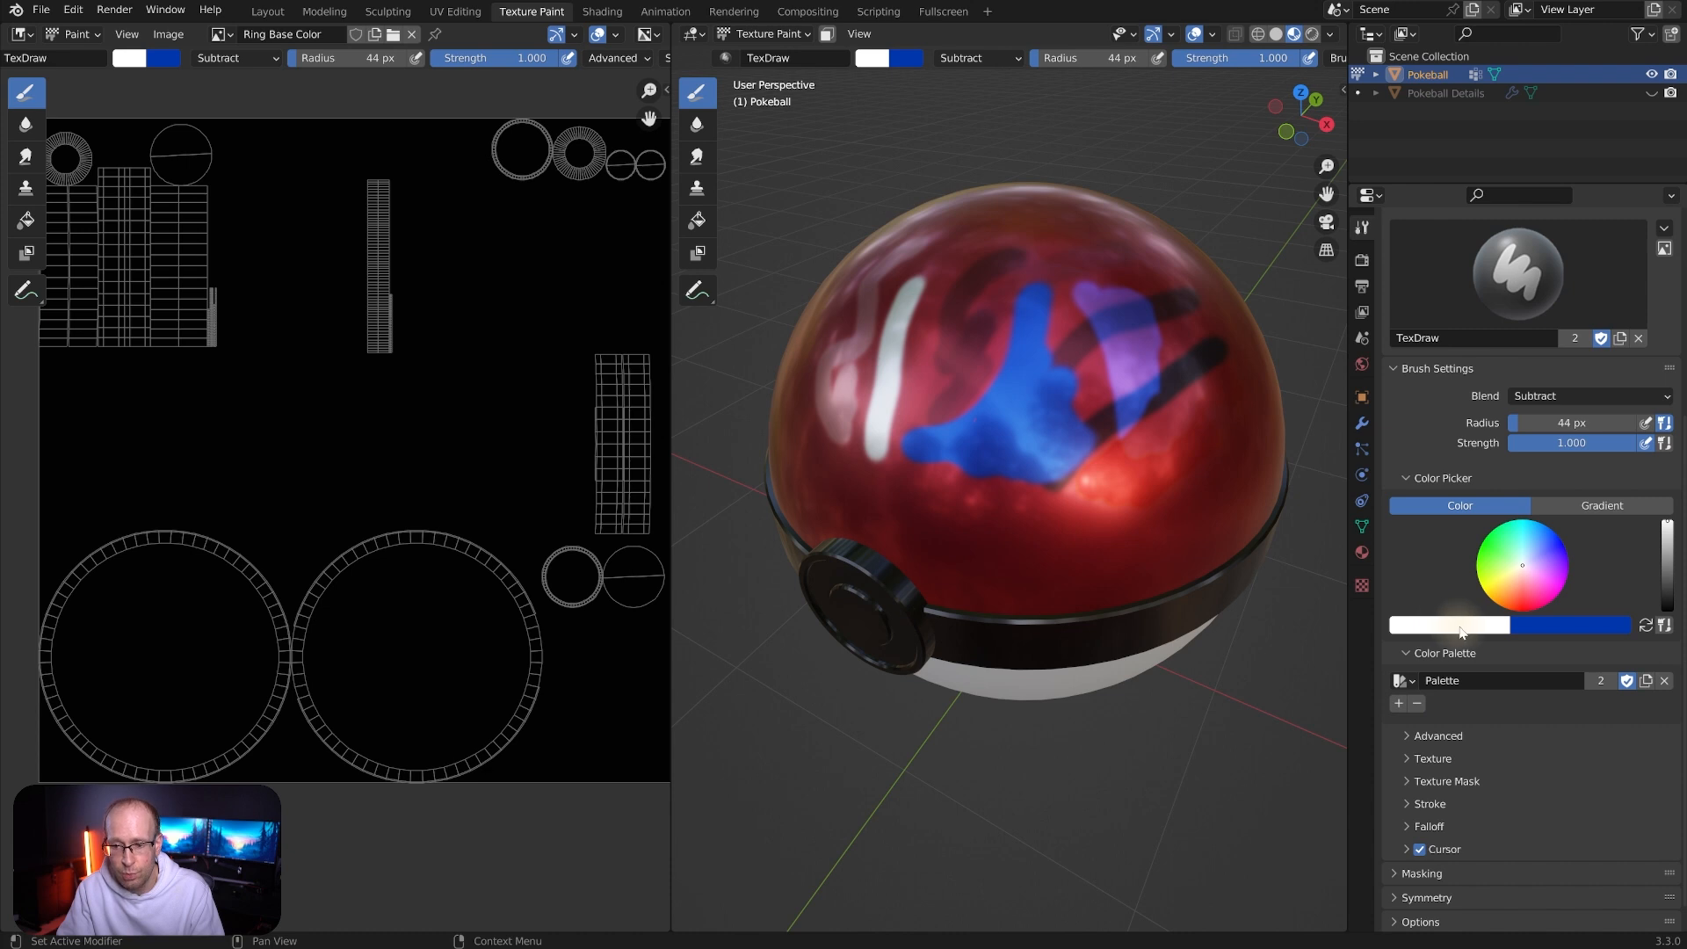
click(1399, 706)
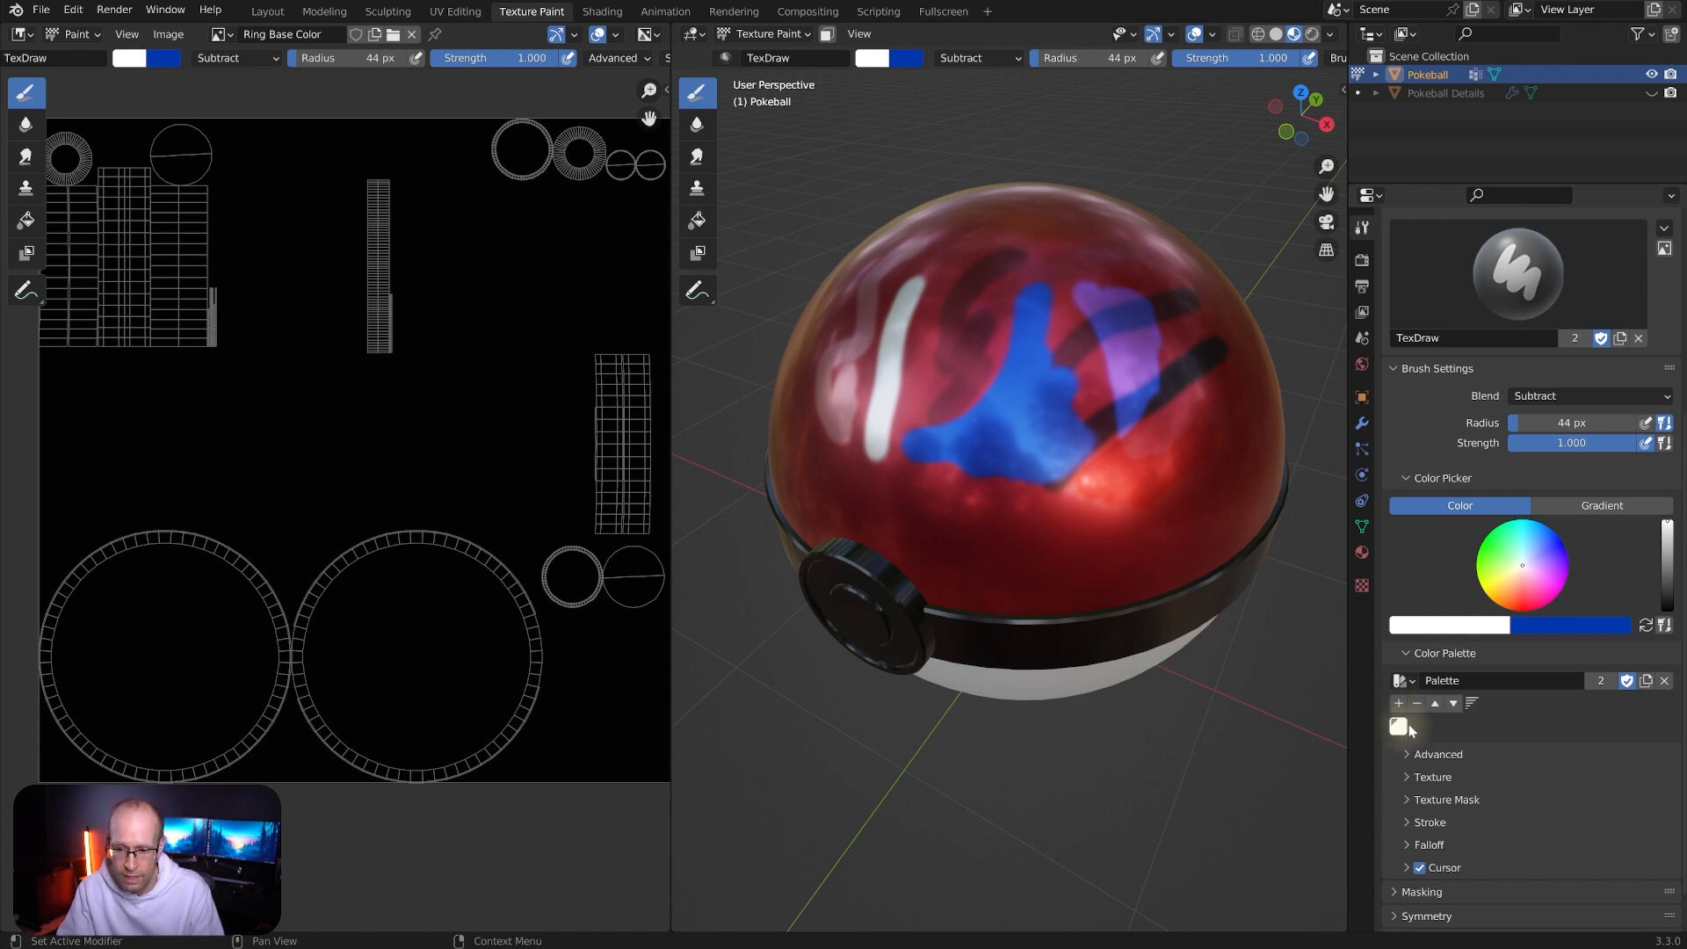
Add the blue brush colour, a green and an olive yellow from the colour wheel as further palette swatches
click(1646, 626)
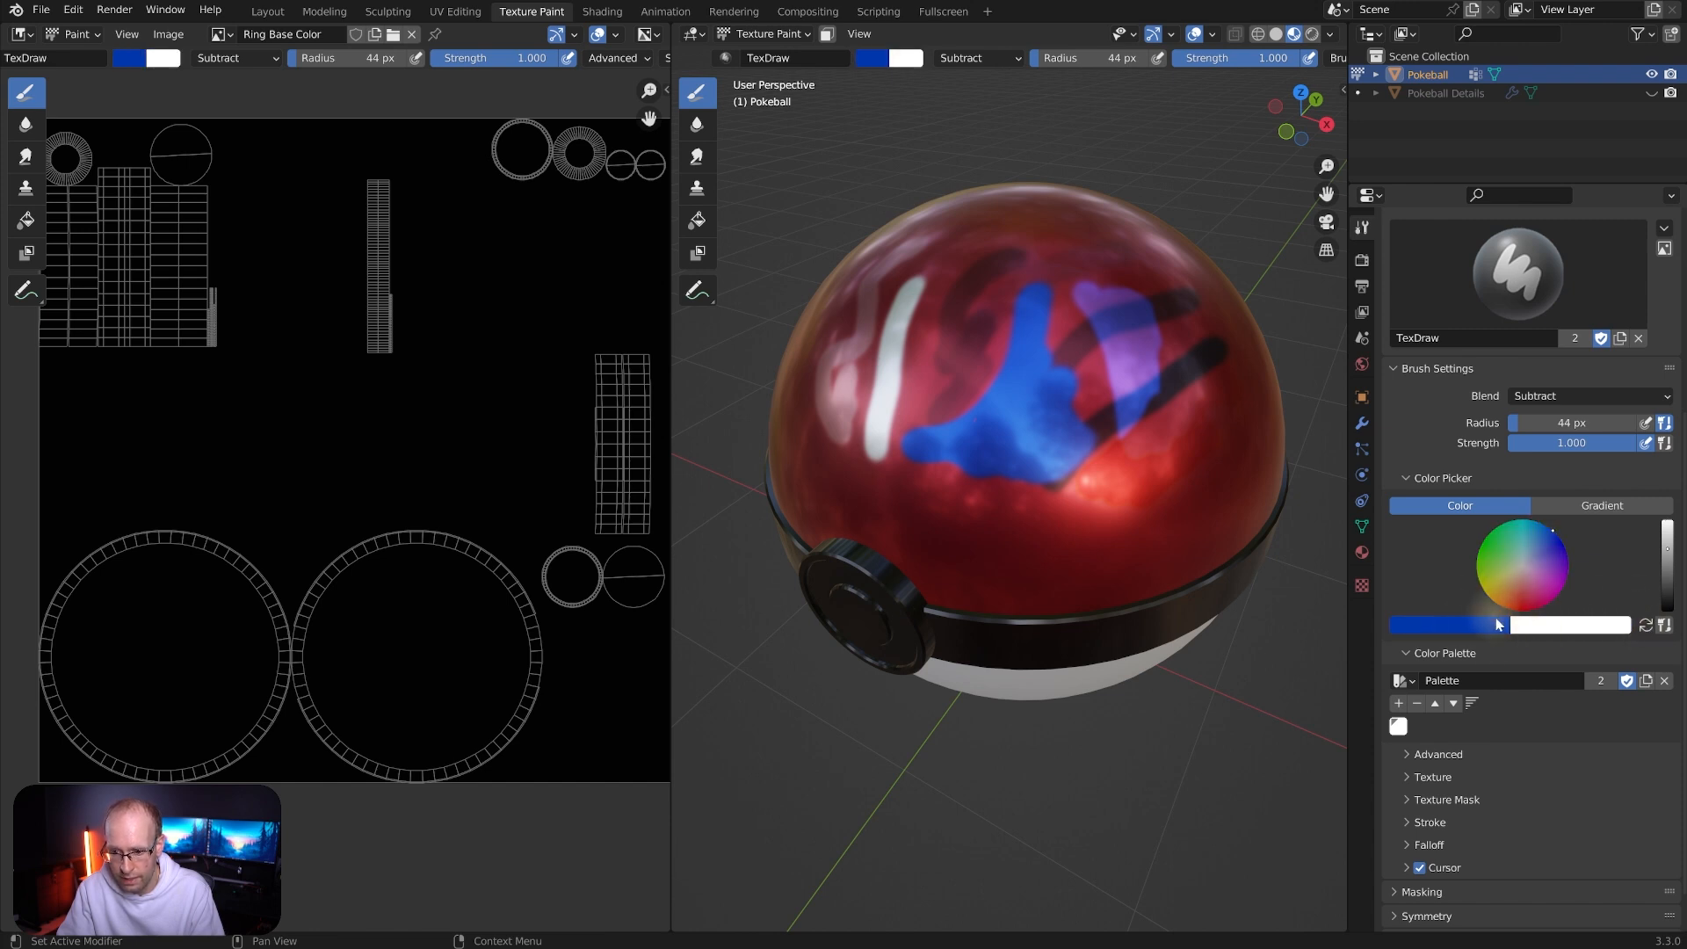
click(1398, 703)
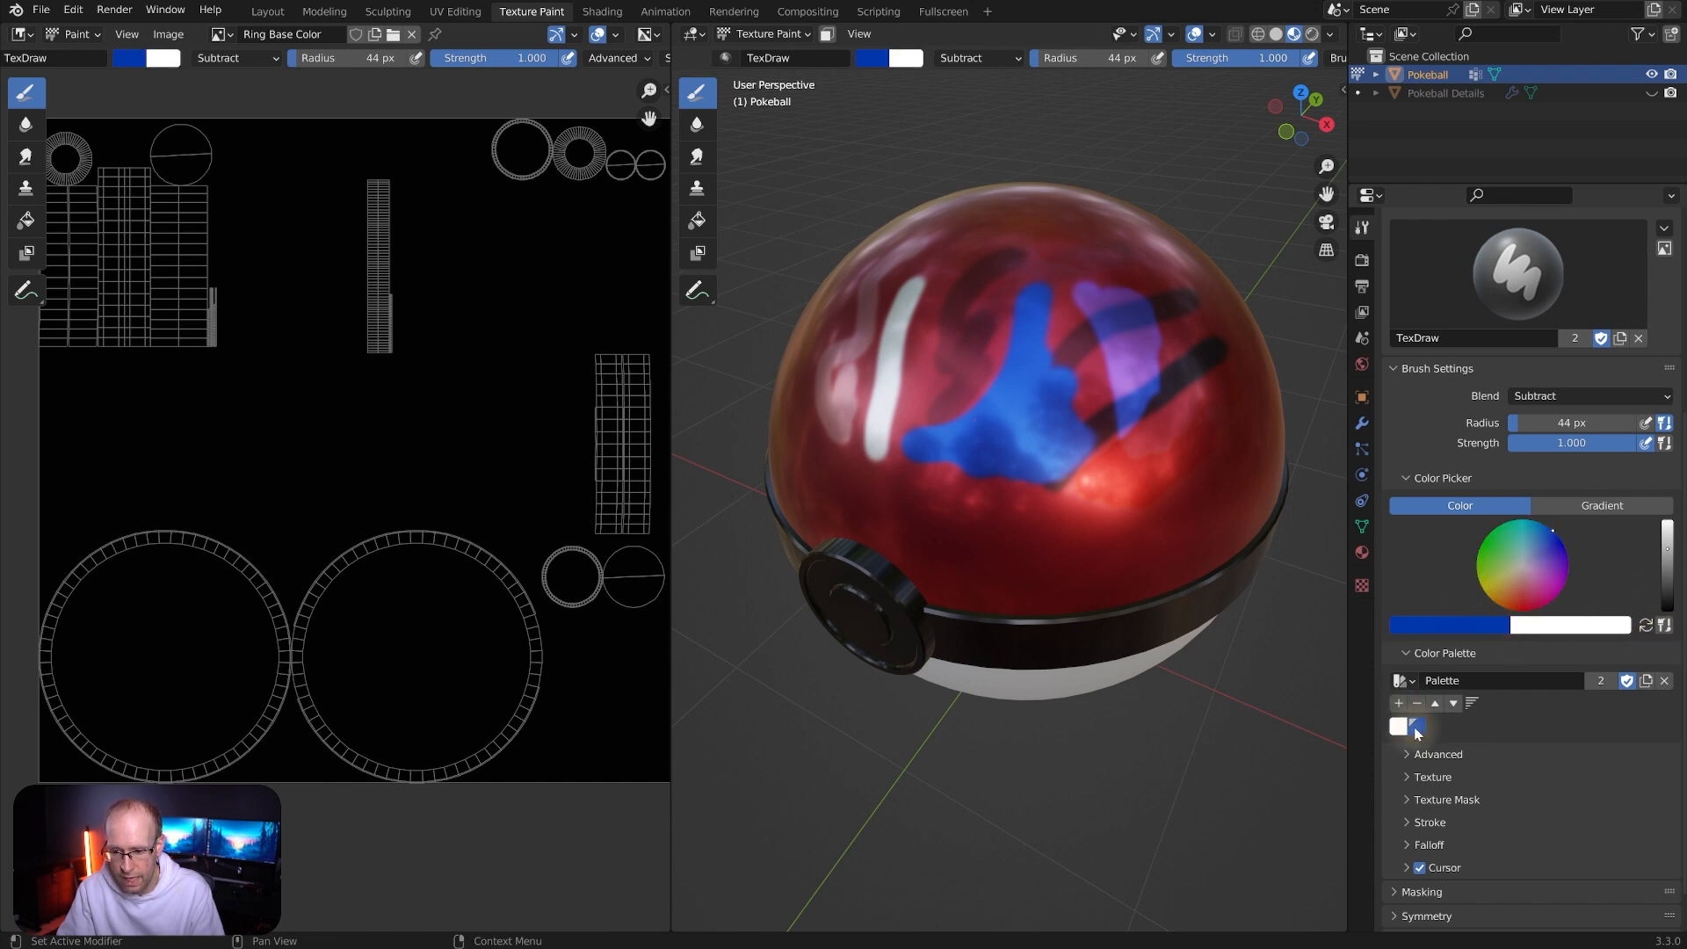
mouse_move(1546, 554)
mouse_down()
mouse_move(1489, 585)
mouse_move(1483, 542)
mouse_up()
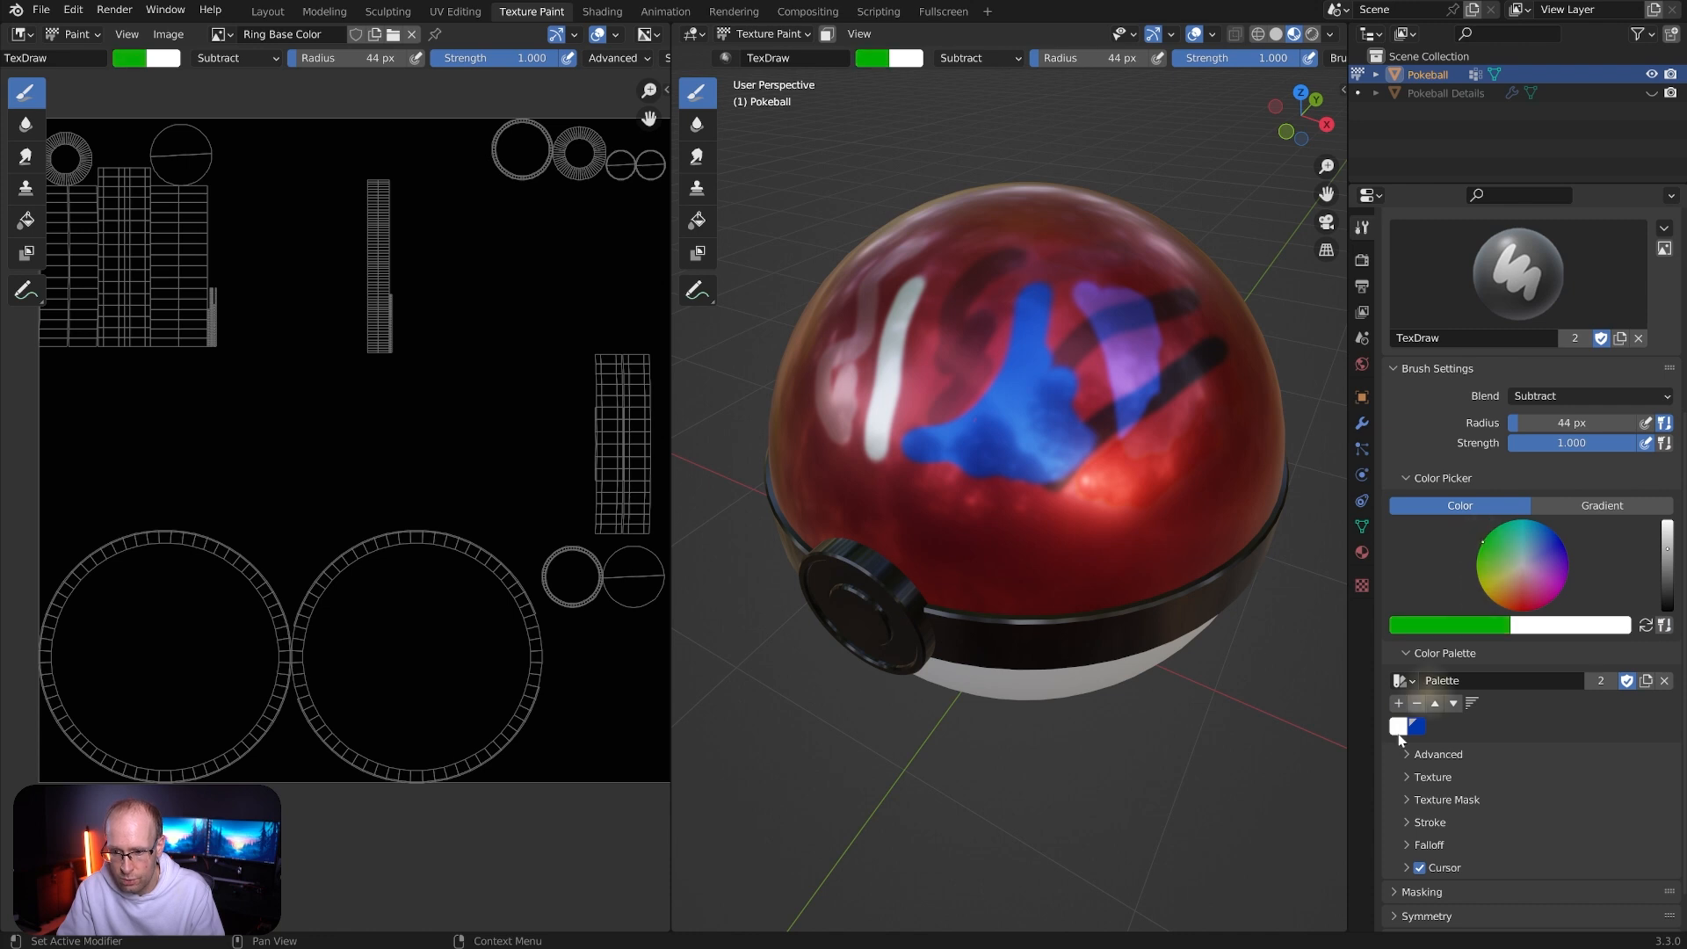
click(1398, 703)
click(1498, 582)
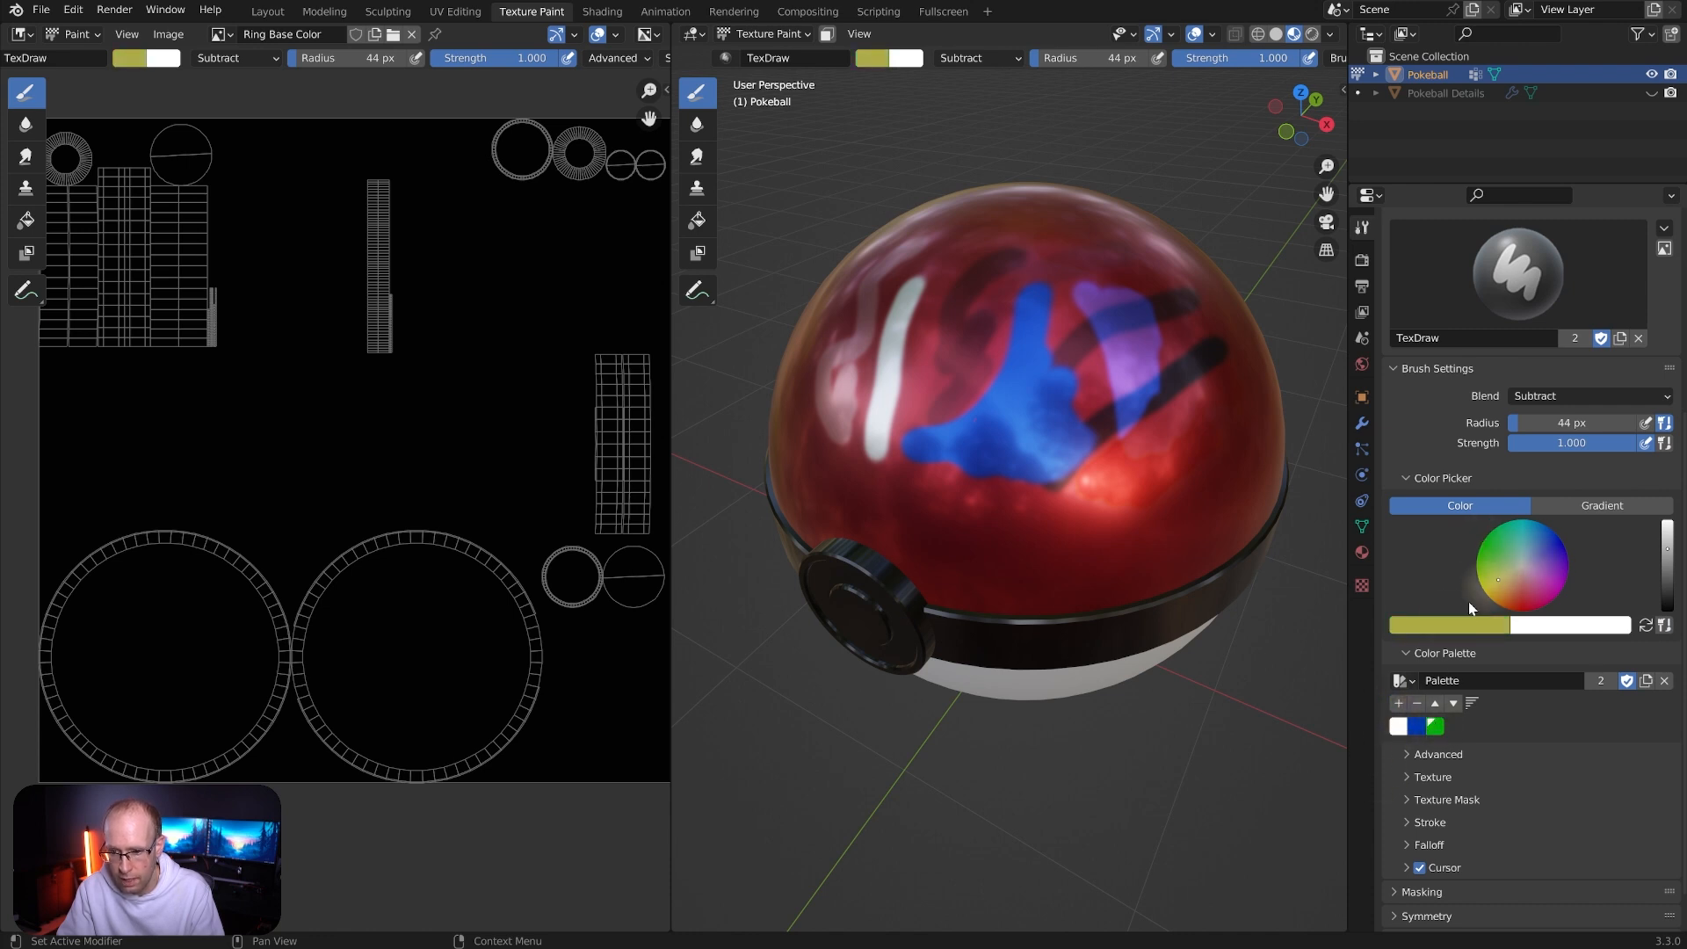
Switch the brush colour back and forth among the white, blue, green and olive palette swatches, finishing on green
click(1439, 731)
click(1417, 729)
click(1400, 728)
click(1418, 728)
click(1436, 729)
click(1454, 729)
click(1436, 728)
click(1418, 729)
click(1400, 729)
click(1436, 729)
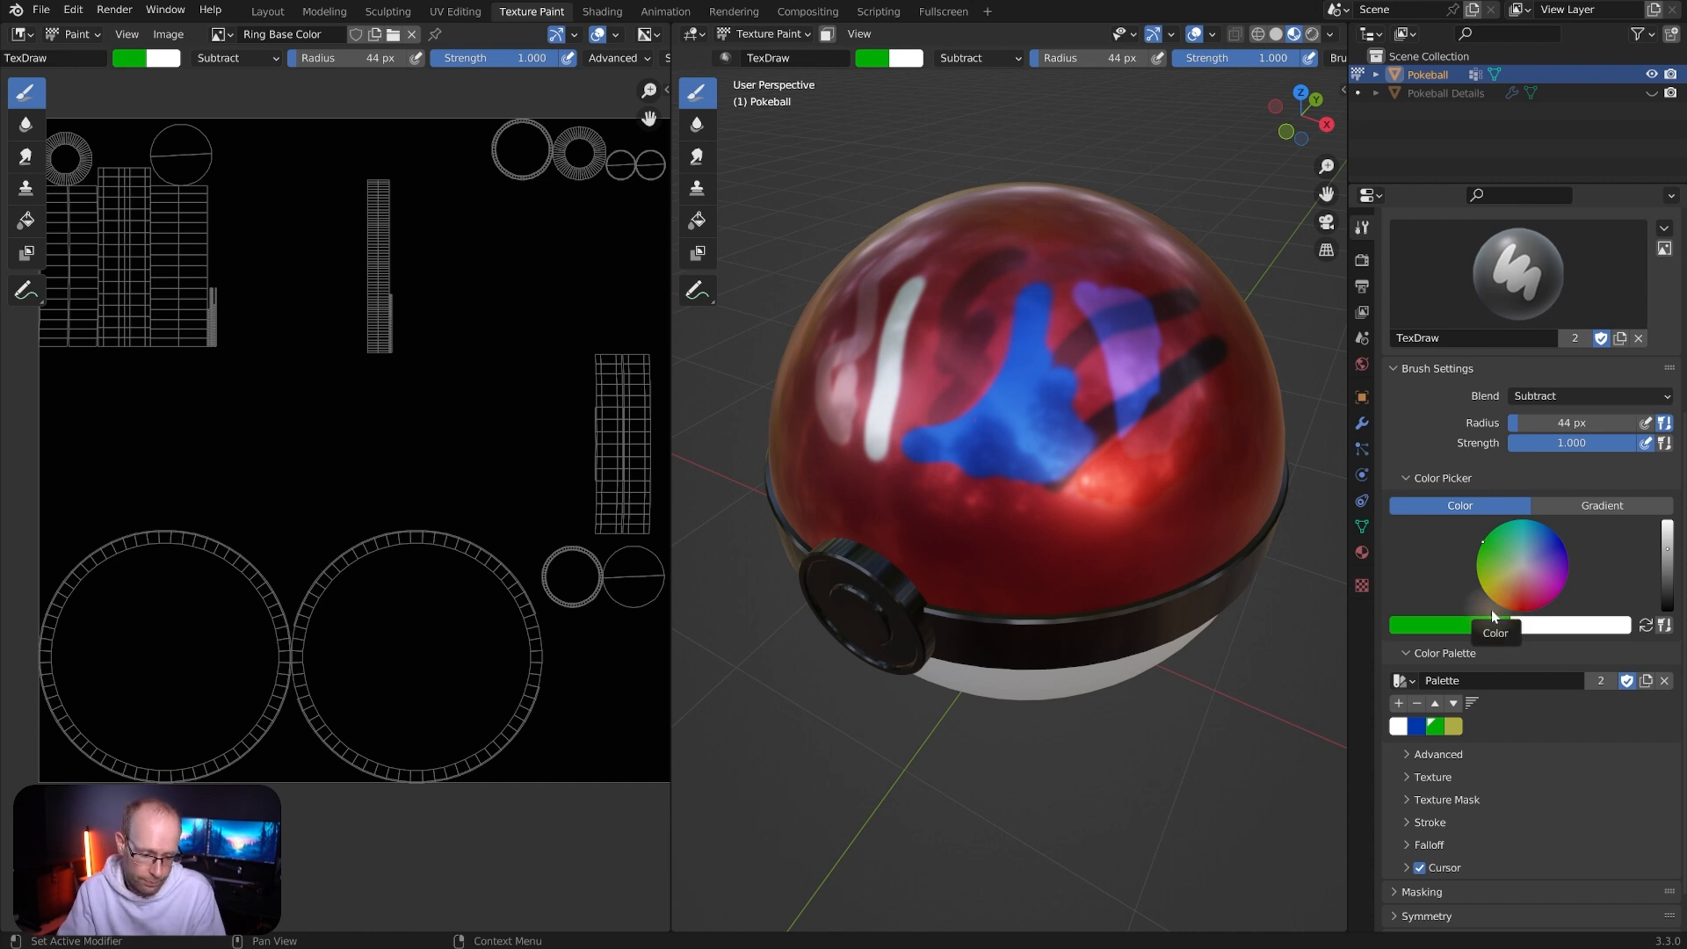
Swap the primary and secondary colours so white is primary, and expand the brush's Advanced settings
click(1646, 625)
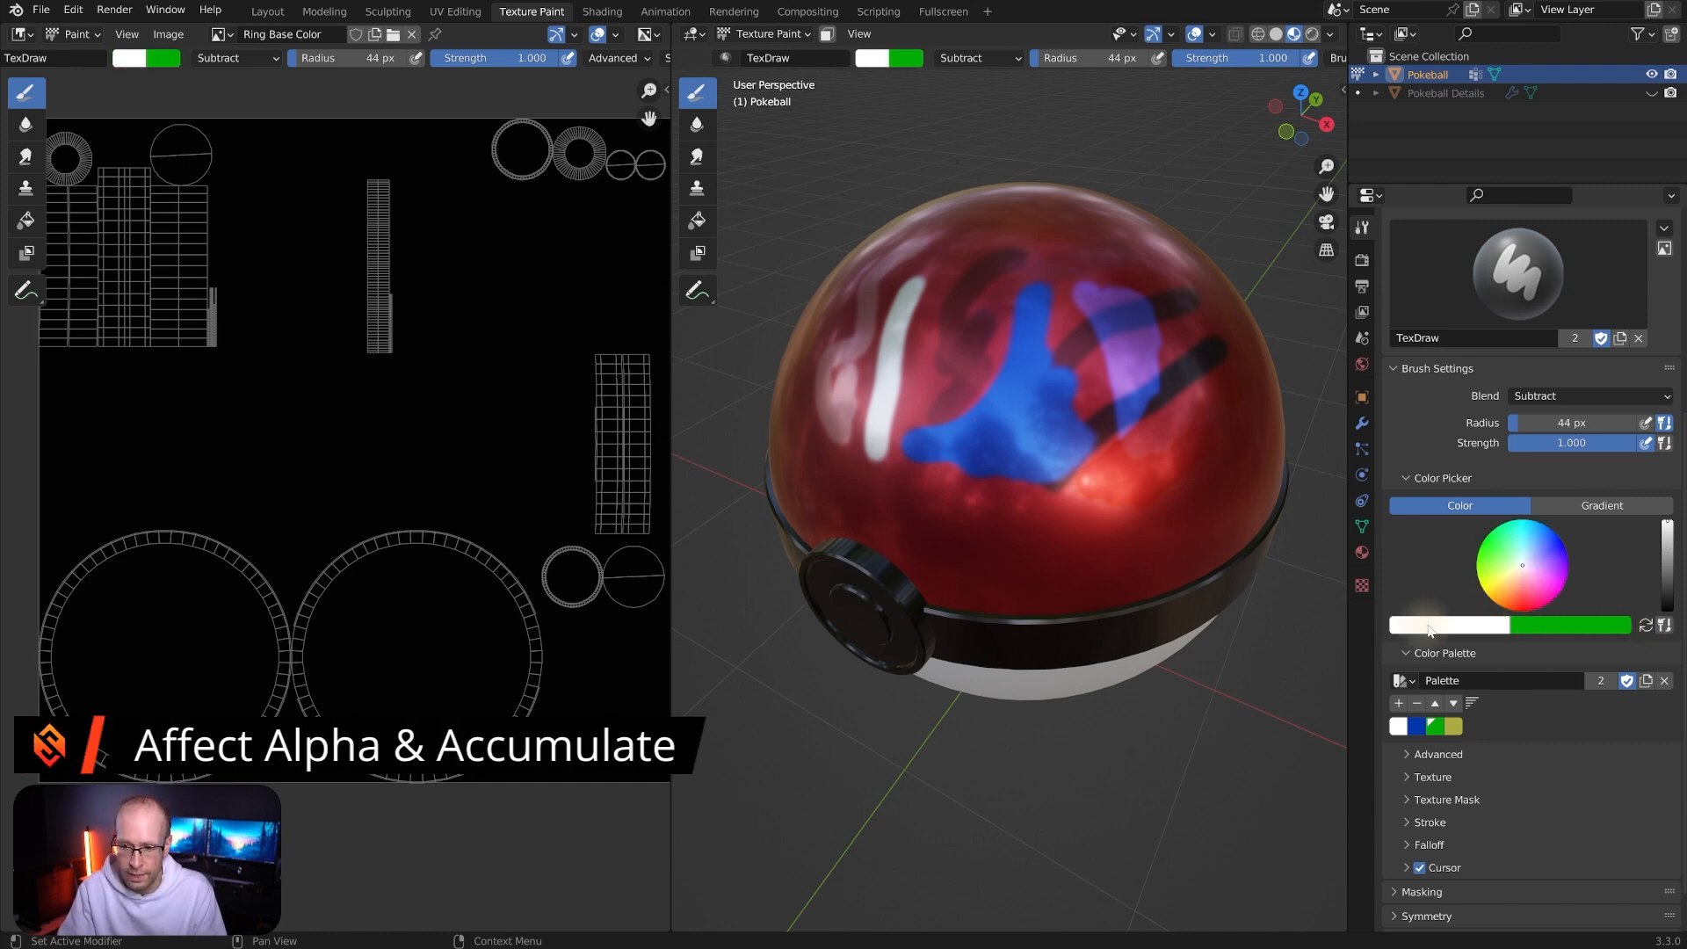
click(1406, 756)
scroll(1499, 720, down, 3)
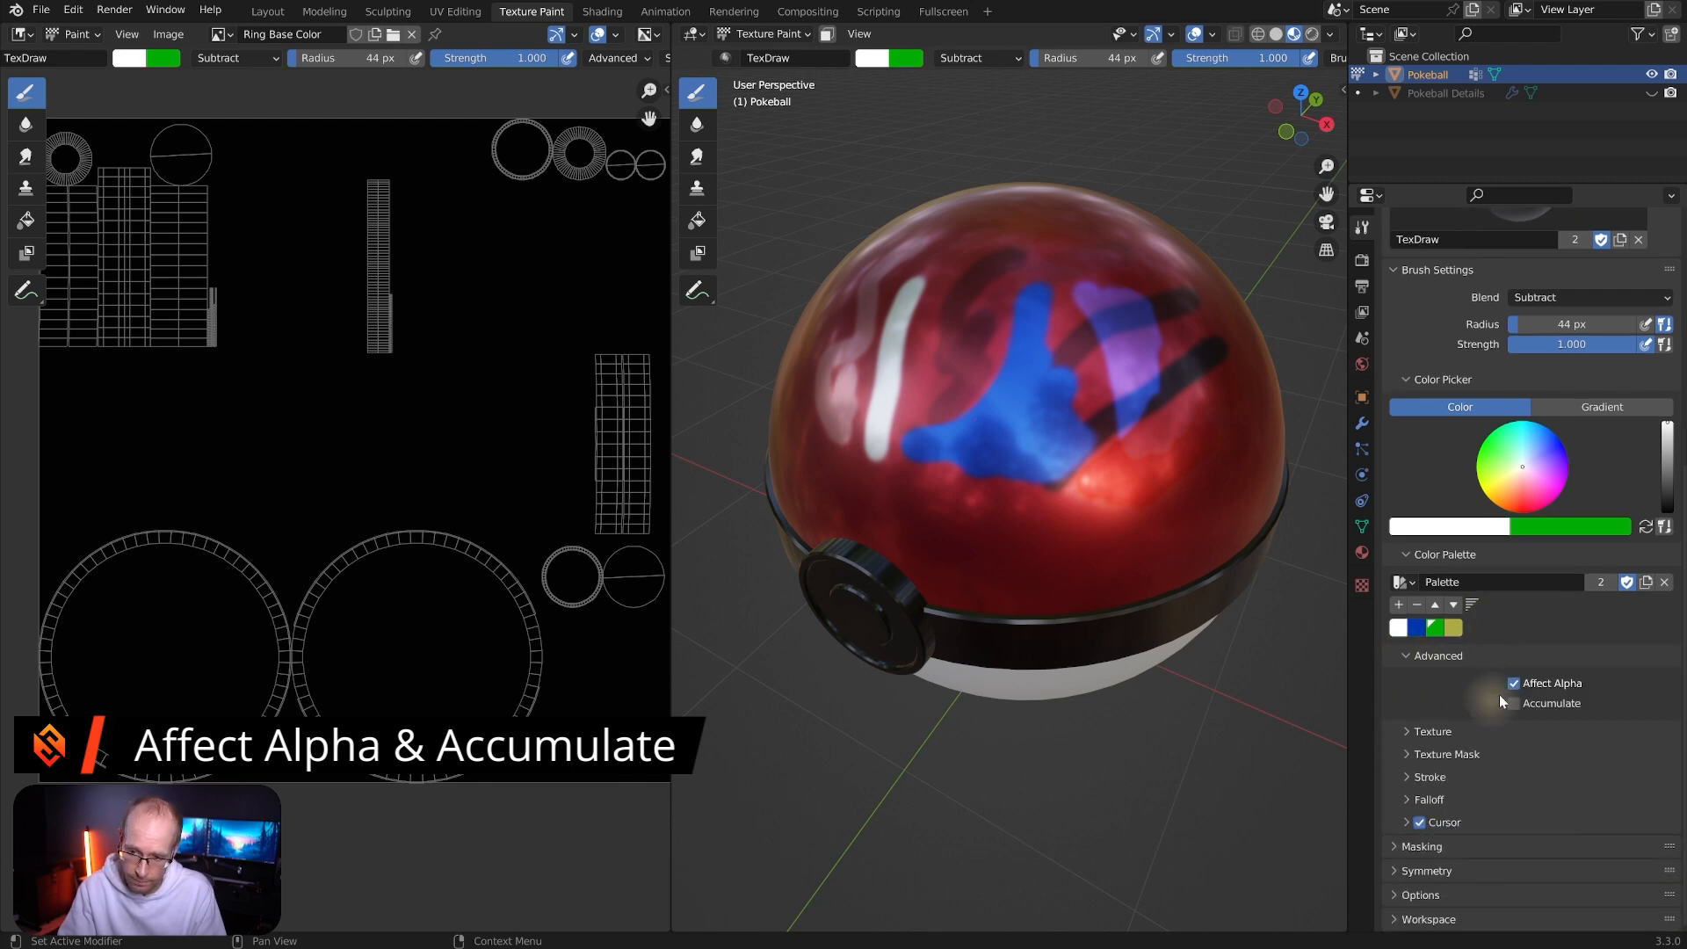
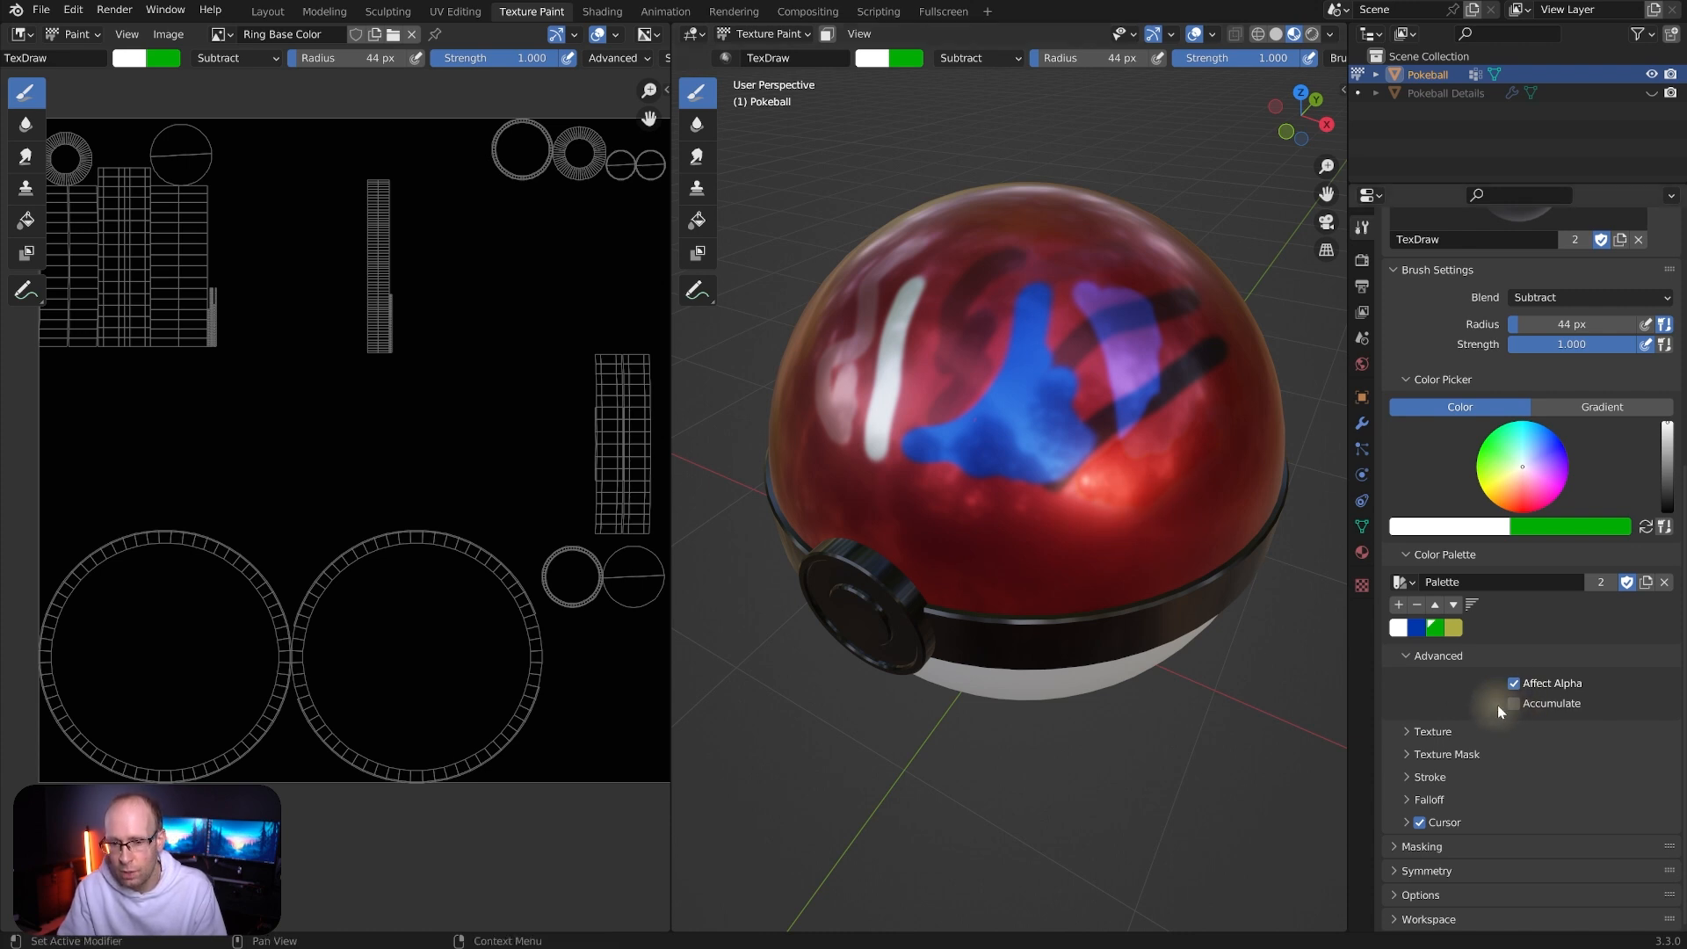
Set the brush radius to 126 px and its strength to 0.359 for painting on the clean side of the red top
middle_drag(1143, 269, 976, 275)
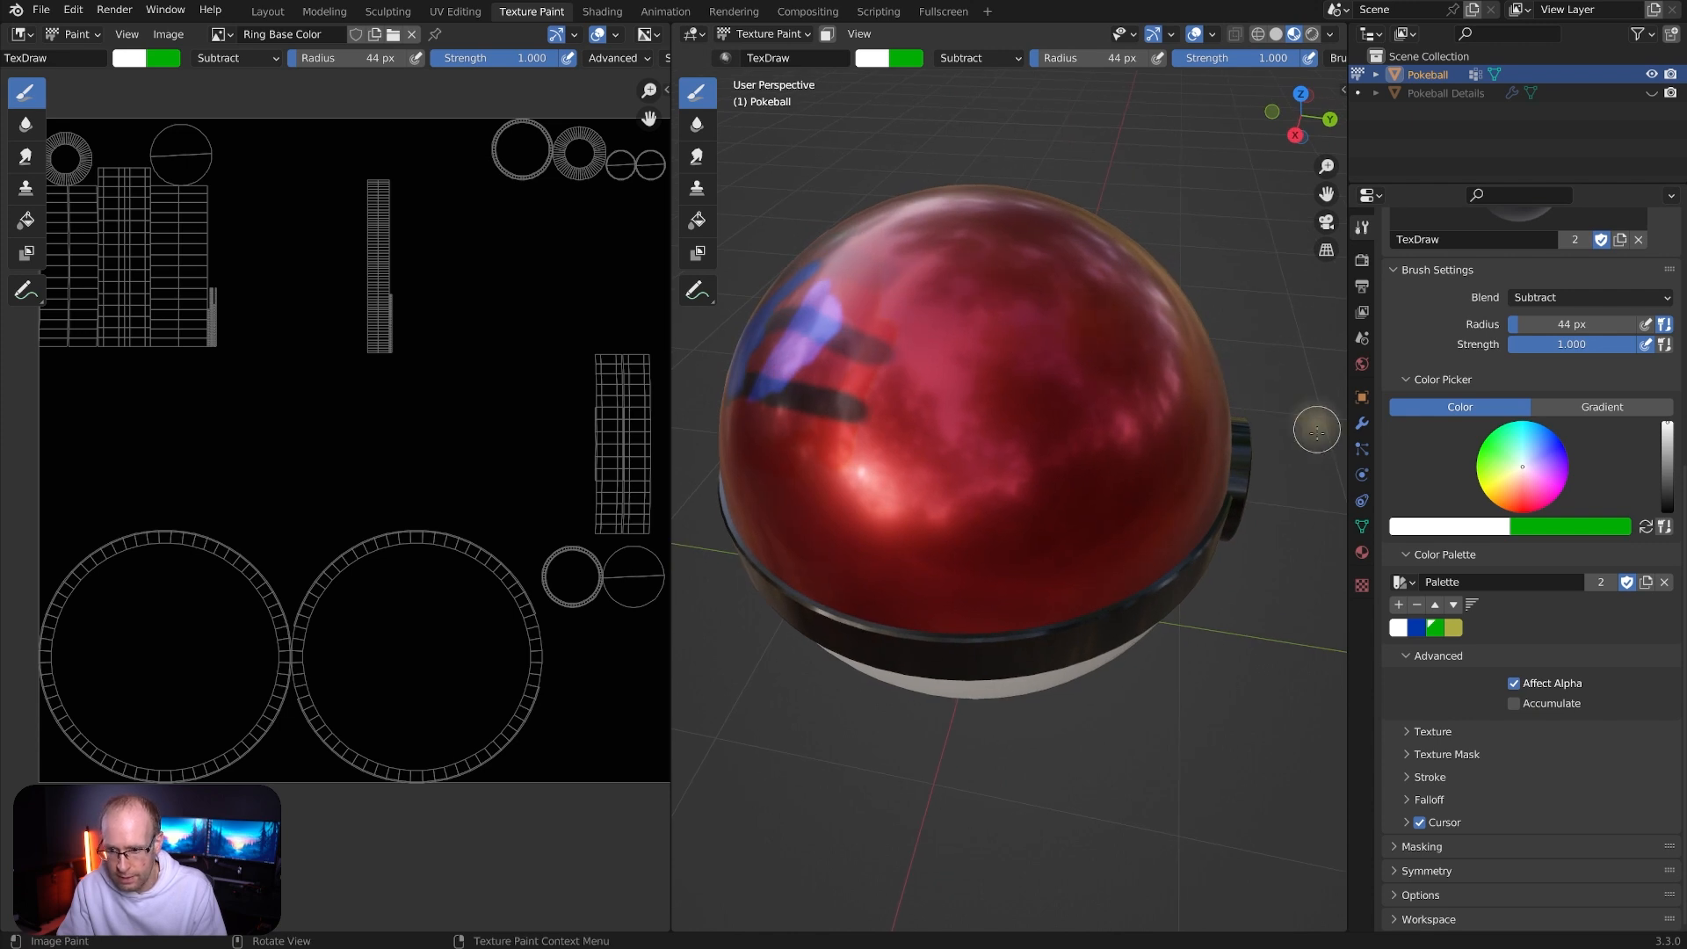
key(f)
click(1062, 382)
key(shift+f)
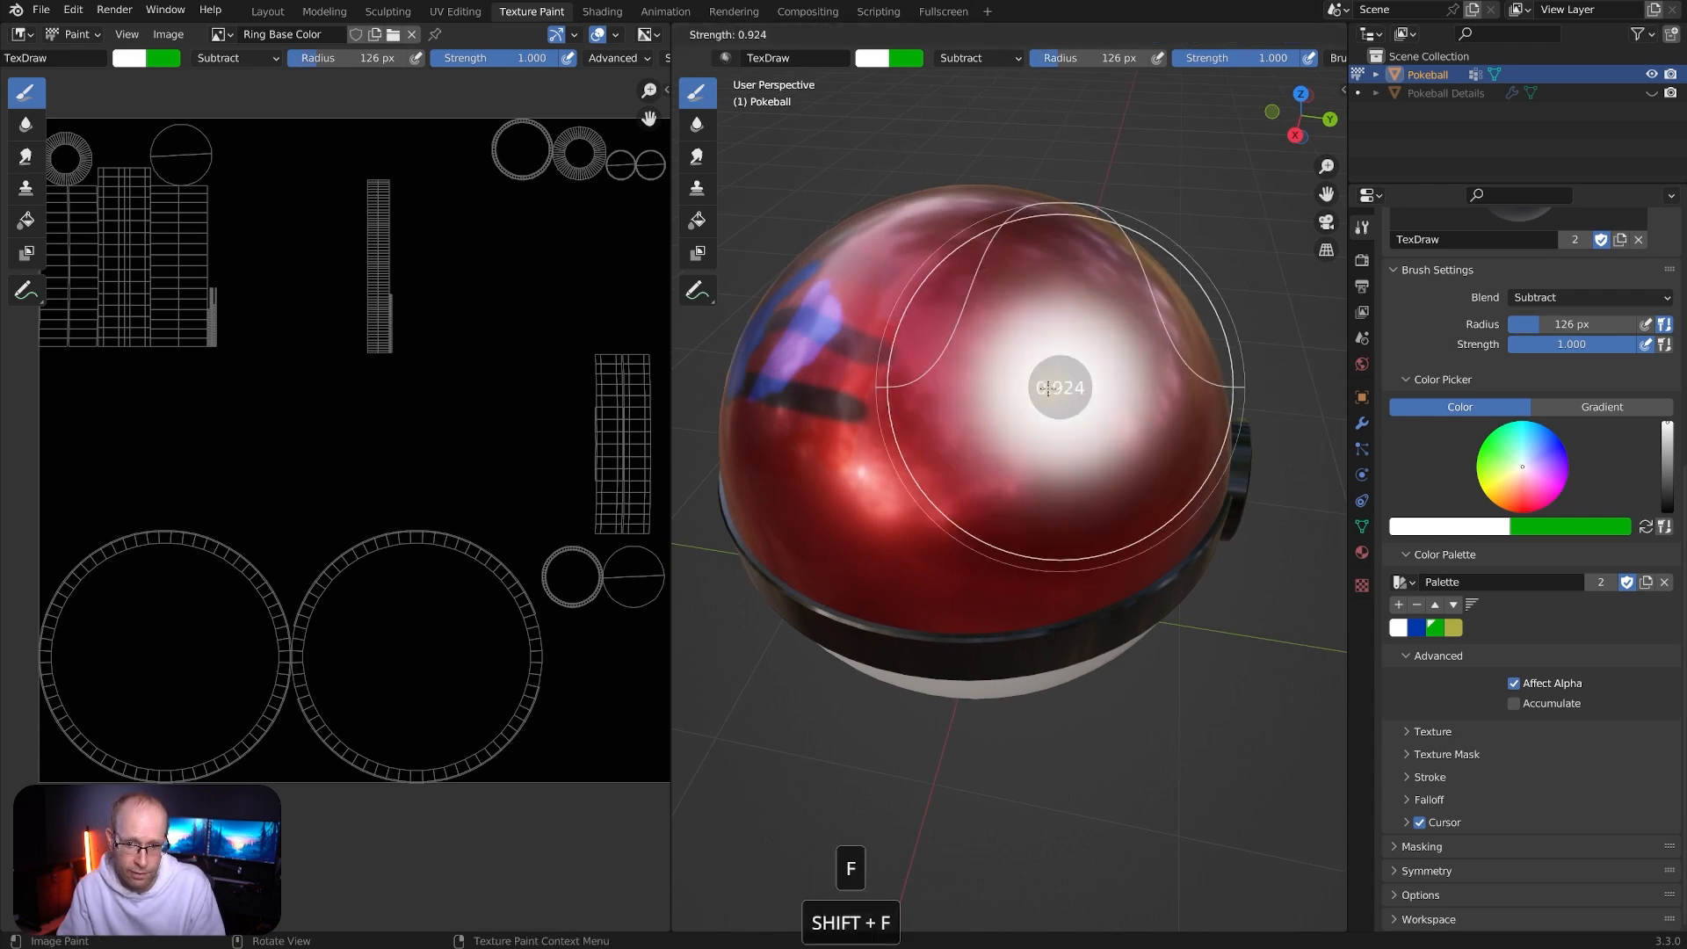
mouse_move(954, 387)
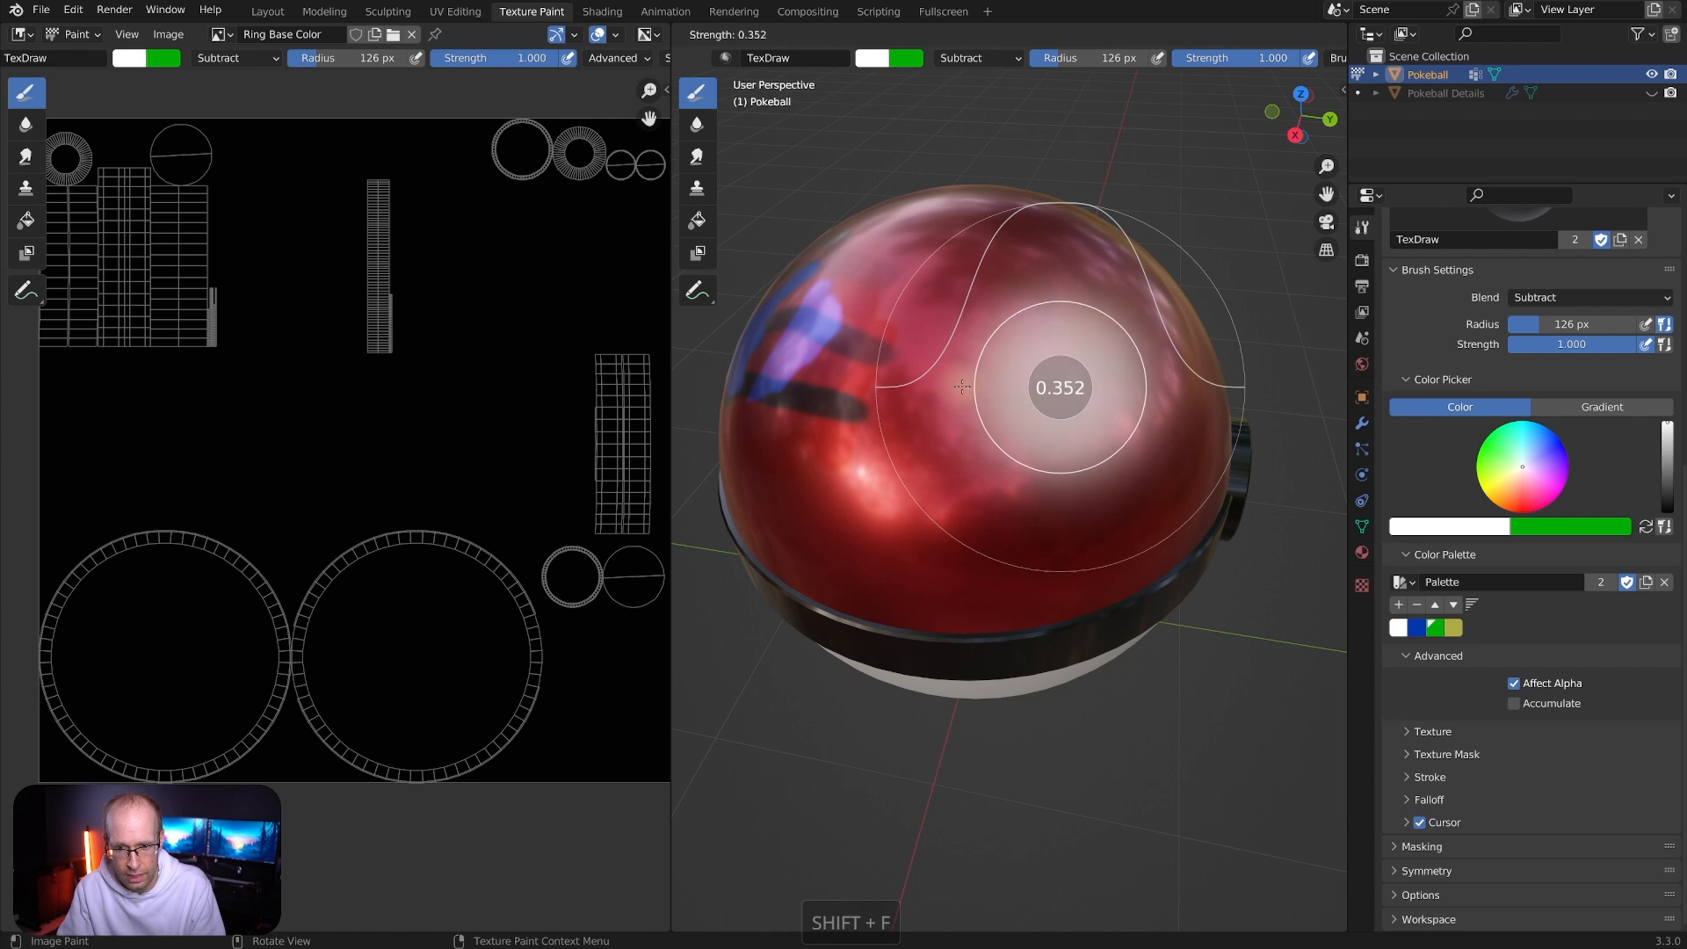
click(1120, 451)
scroll(1094, 438, up, 2)
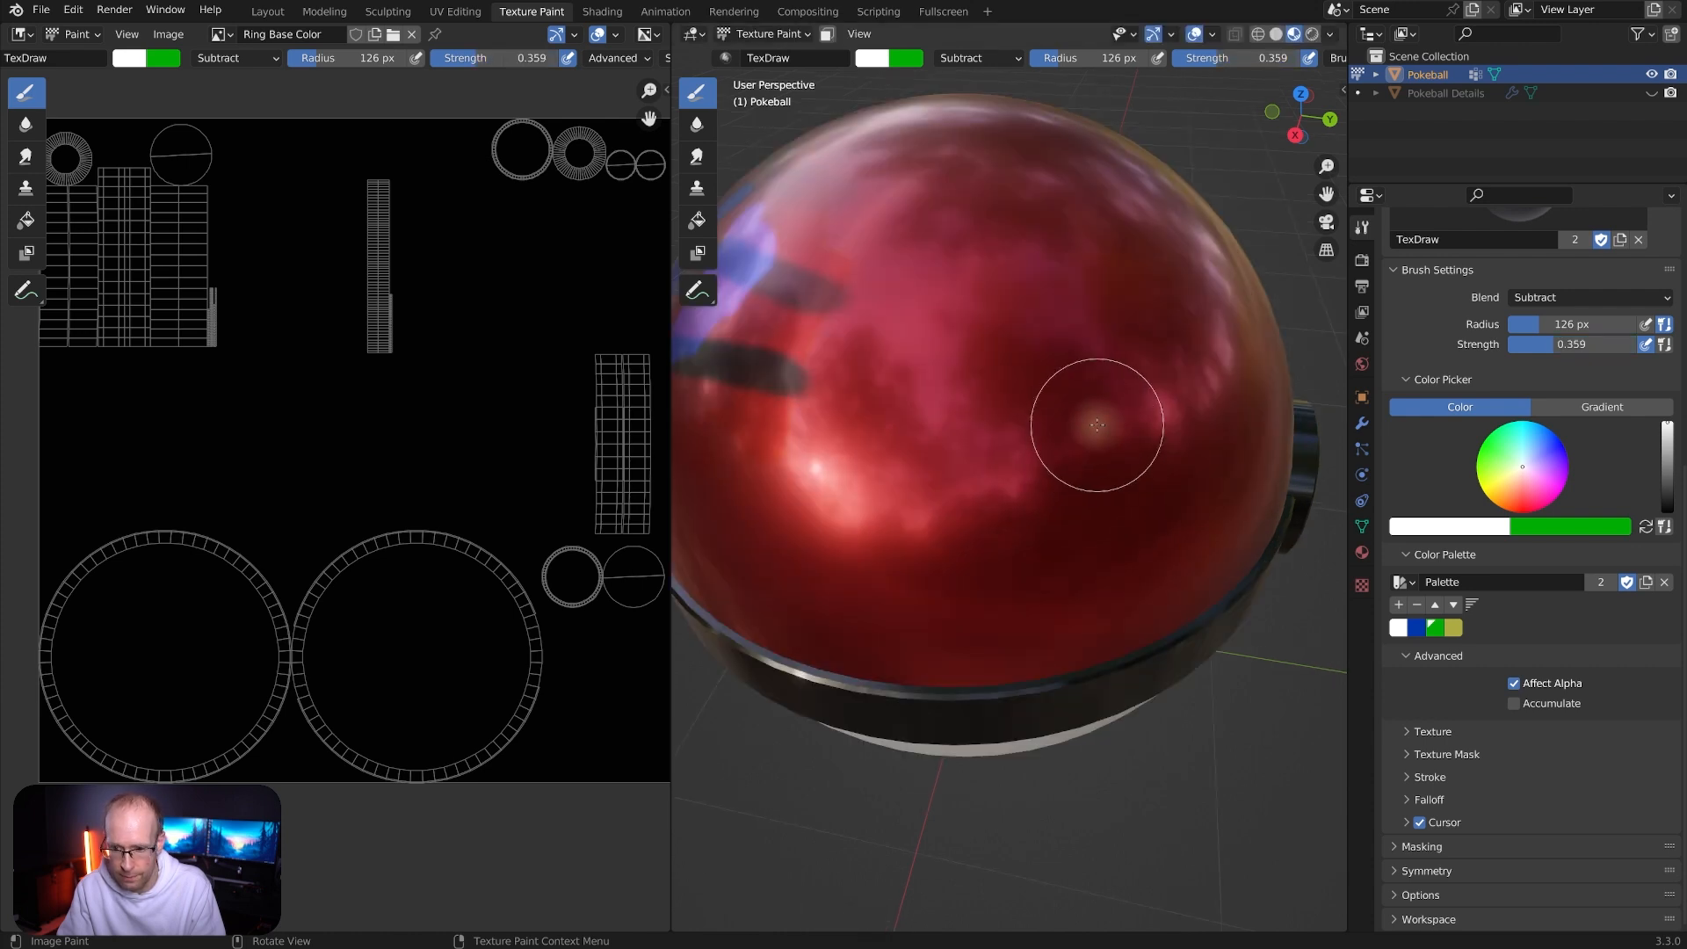
Paint a large dark patch over the clean side of the red top in Subtract mode with Accumulate off
click(1079, 297)
mouse_move(951, 343)
mouse_down()
mouse_move(1066, 392)
mouse_move(1009, 234)
mouse_move(1016, 299)
mouse_up()
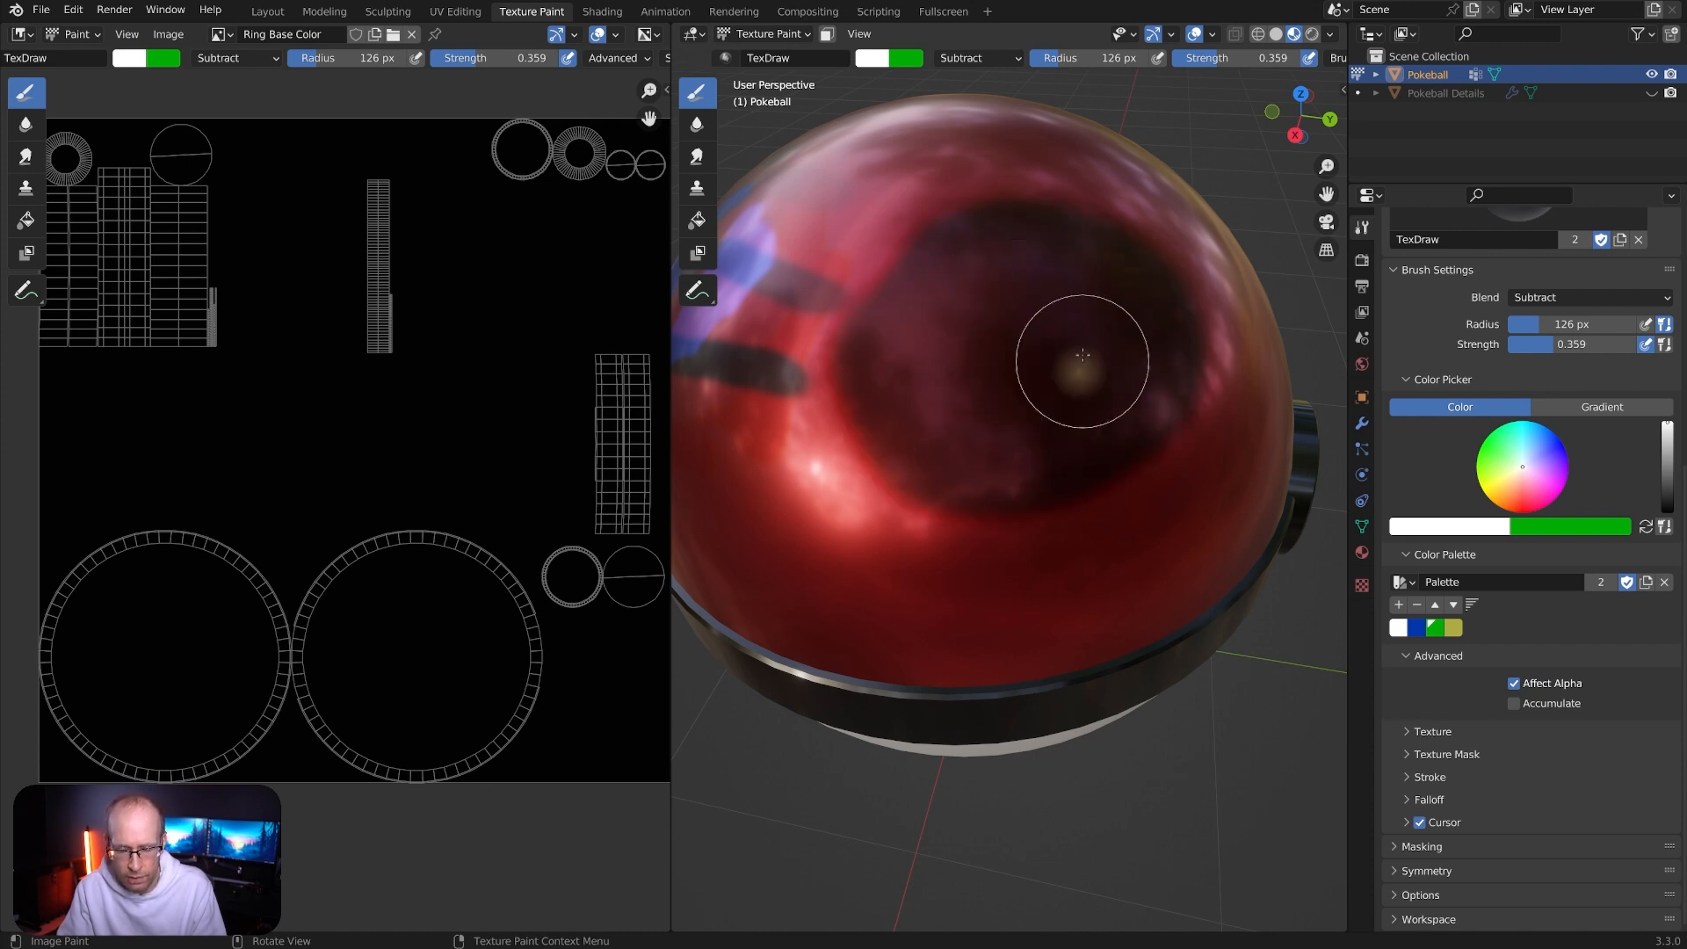
mouse_move(1075, 286)
mouse_down()
mouse_move(908, 290)
mouse_move(1019, 457)
mouse_up()
drag(939, 275, 944, 438)
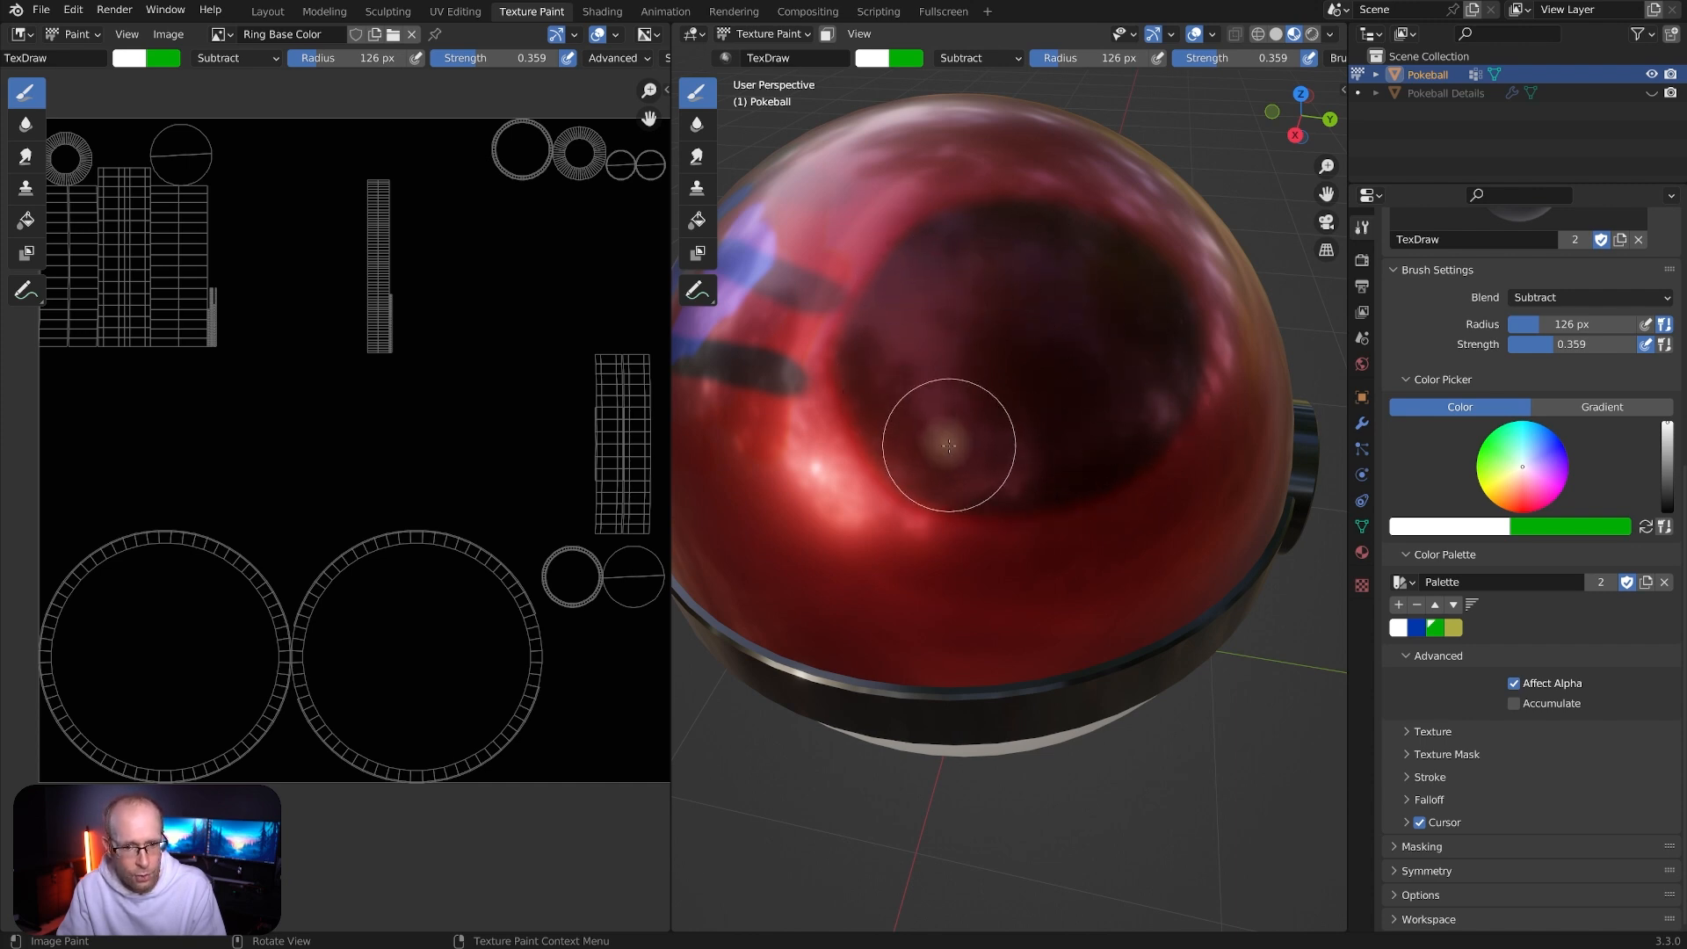
mouse_move(1054, 332)
mouse_down()
mouse_move(878, 290)
mouse_move(969, 424)
mouse_up()
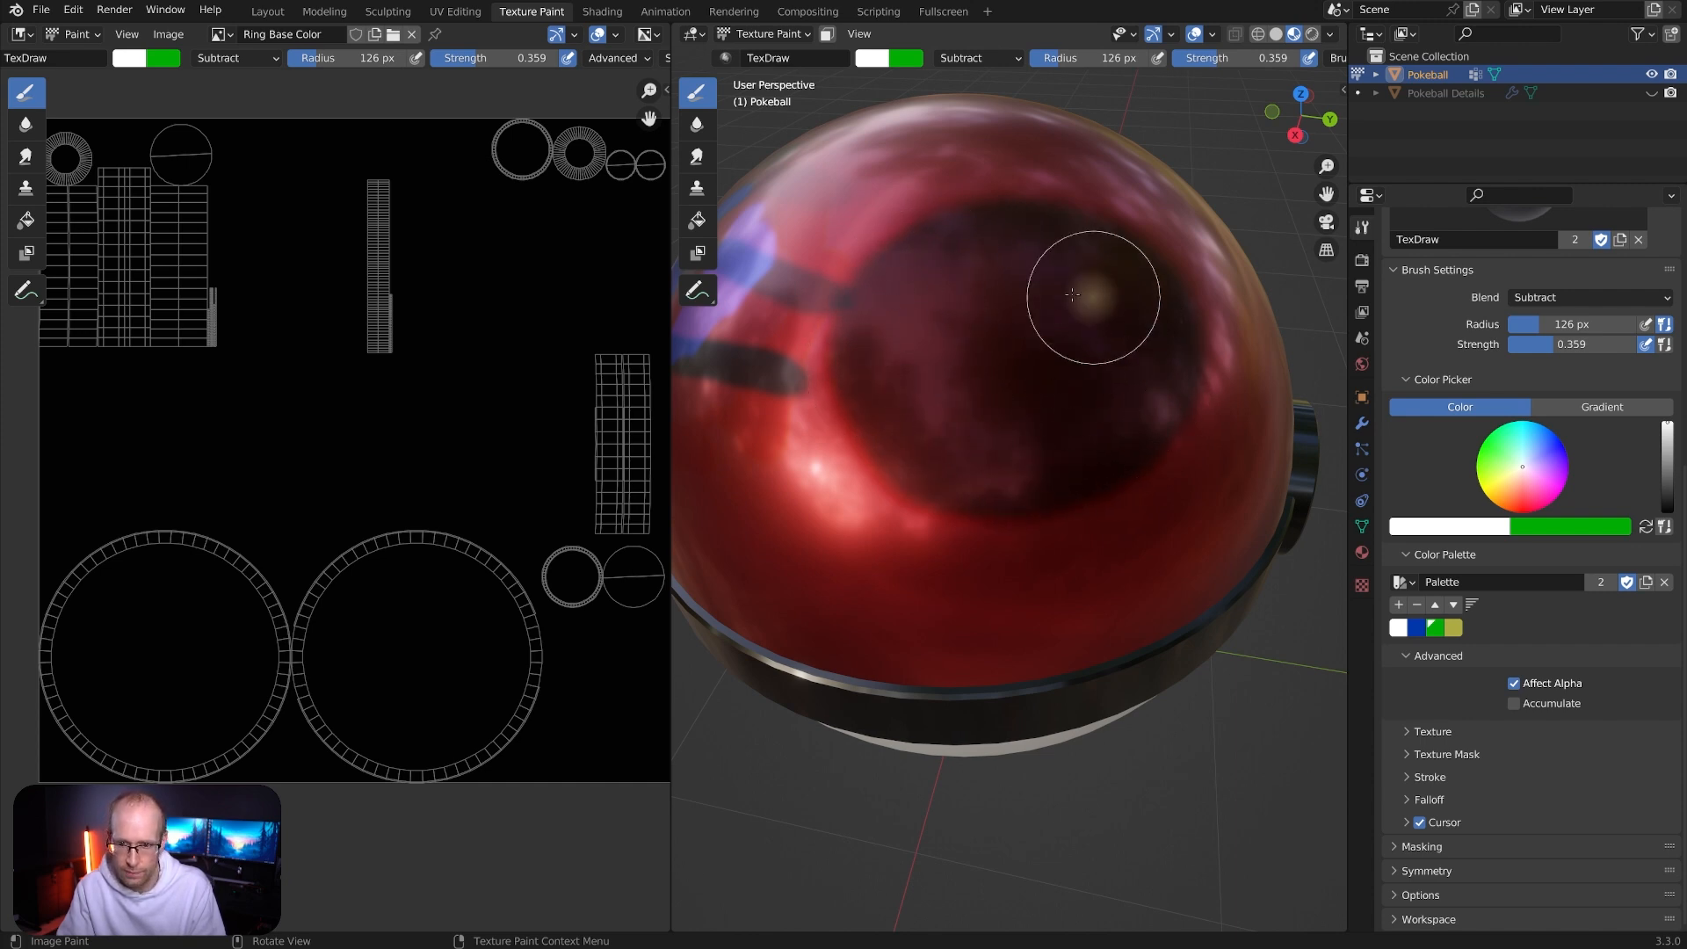
Undo the last stroke, enable Accumulate for the brush, and paint a dark patch on the red dome in Subtract mode
key(ctrl+z)
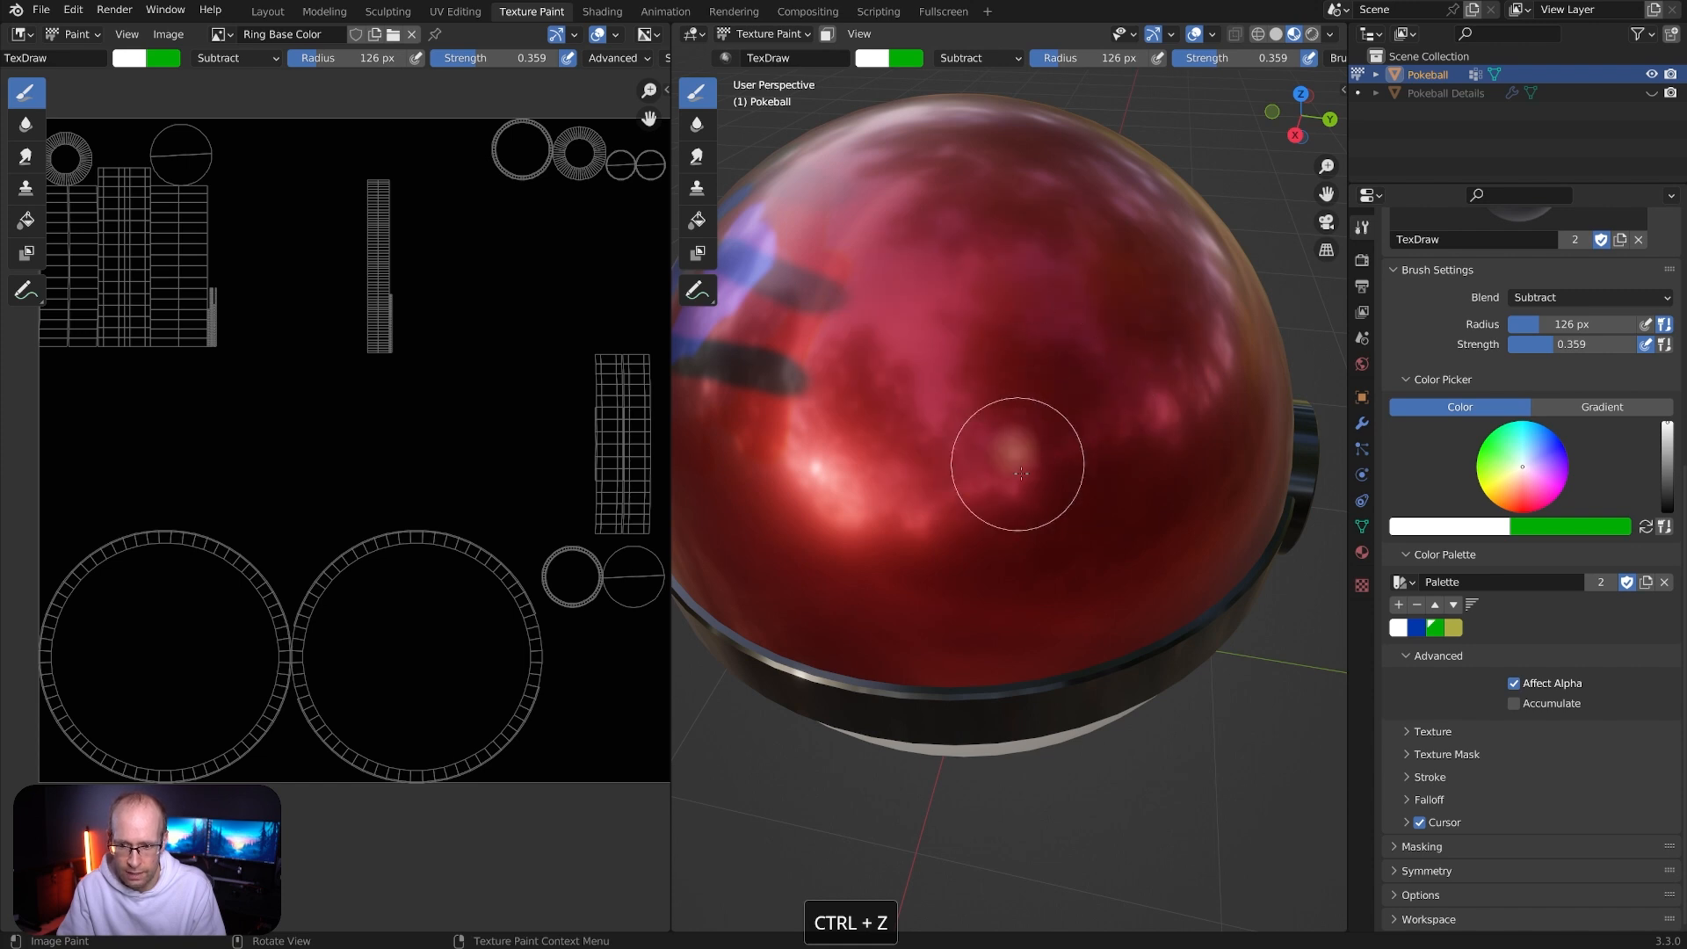
click(1513, 703)
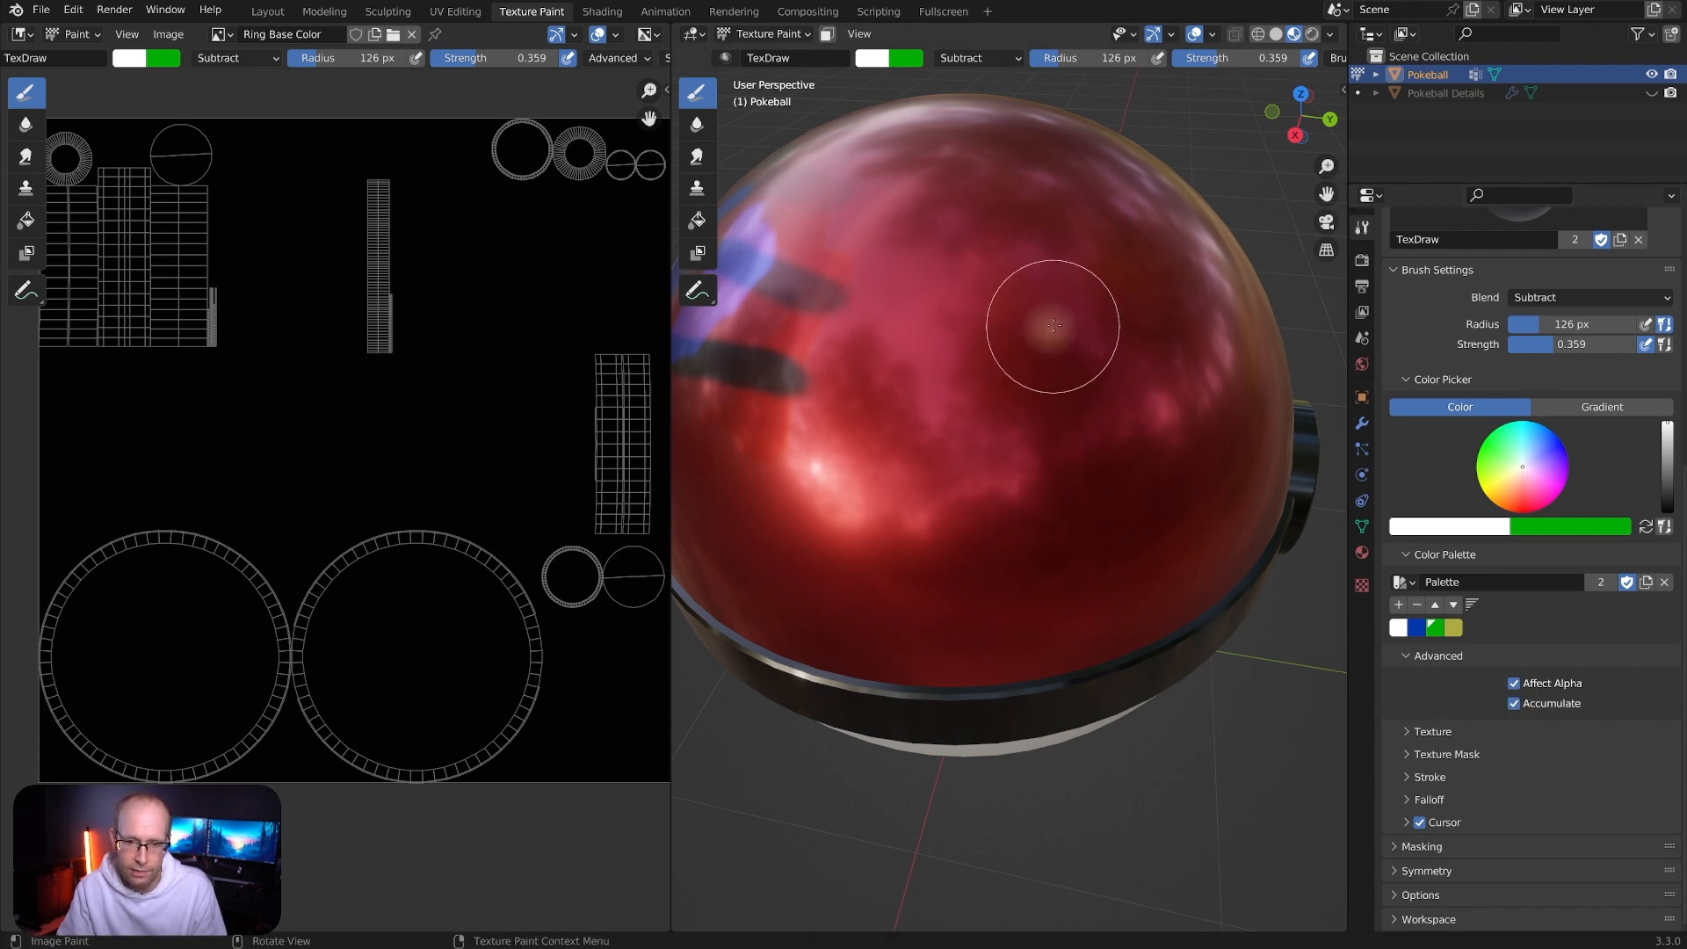
mouse_move(1053, 289)
mouse_down()
mouse_move(905, 365)
mouse_move(1063, 431)
mouse_up()
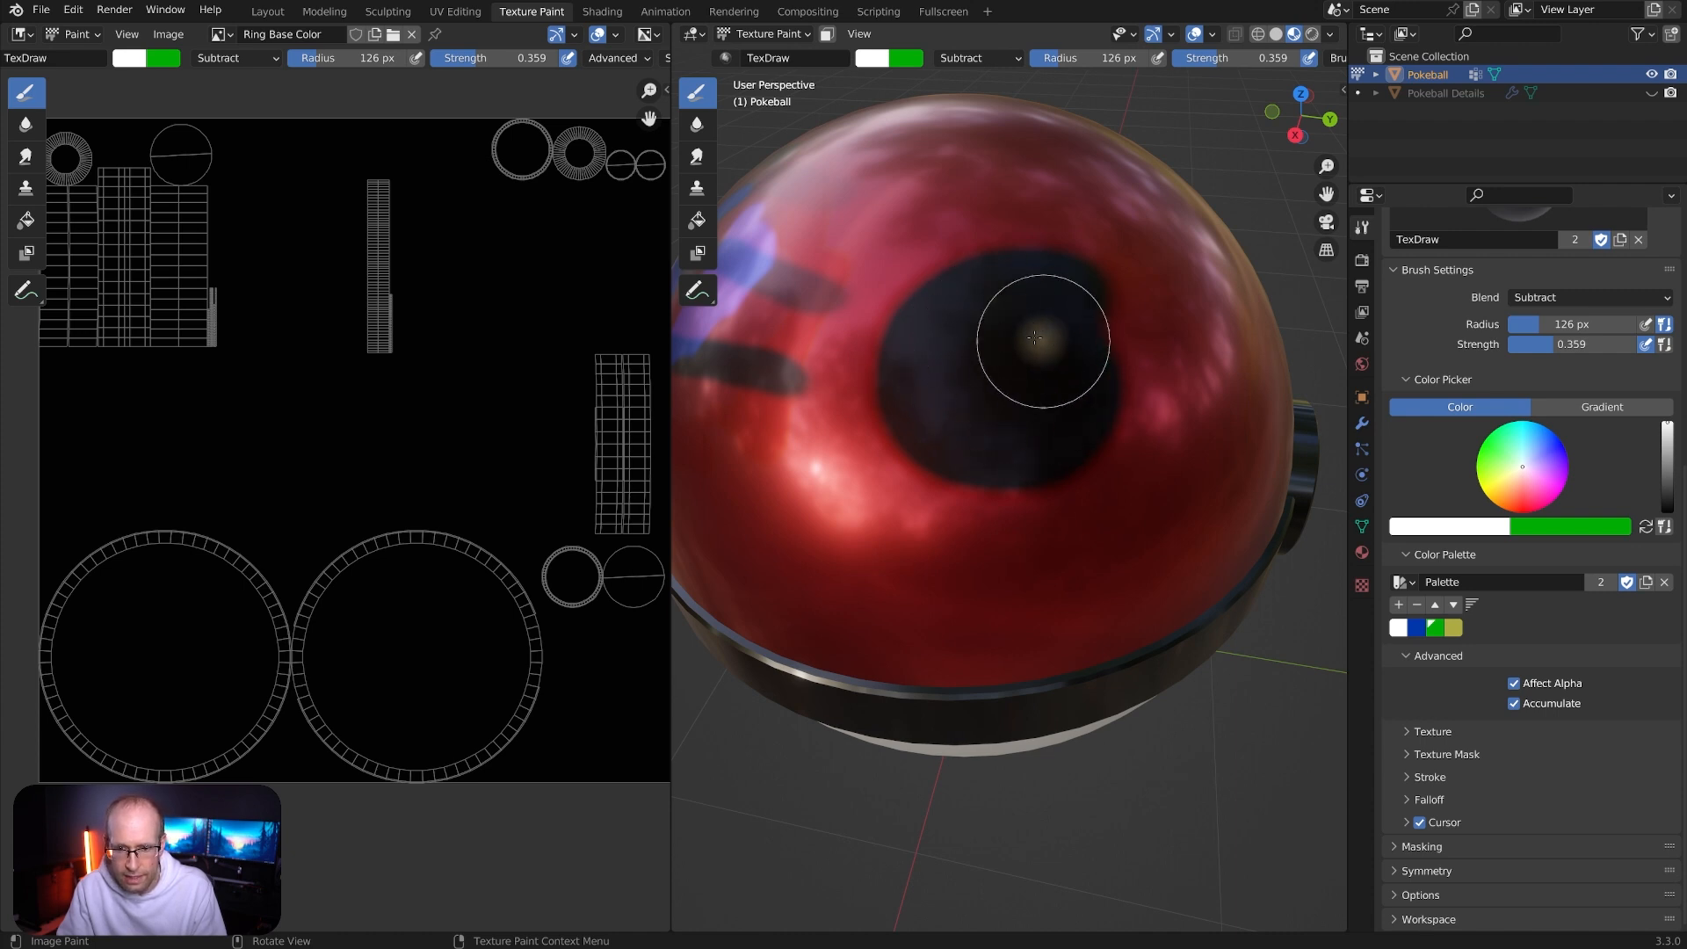
mouse_move(1070, 306)
mouse_down()
mouse_move(941, 272)
mouse_move(953, 478)
mouse_move(998, 290)
mouse_up()
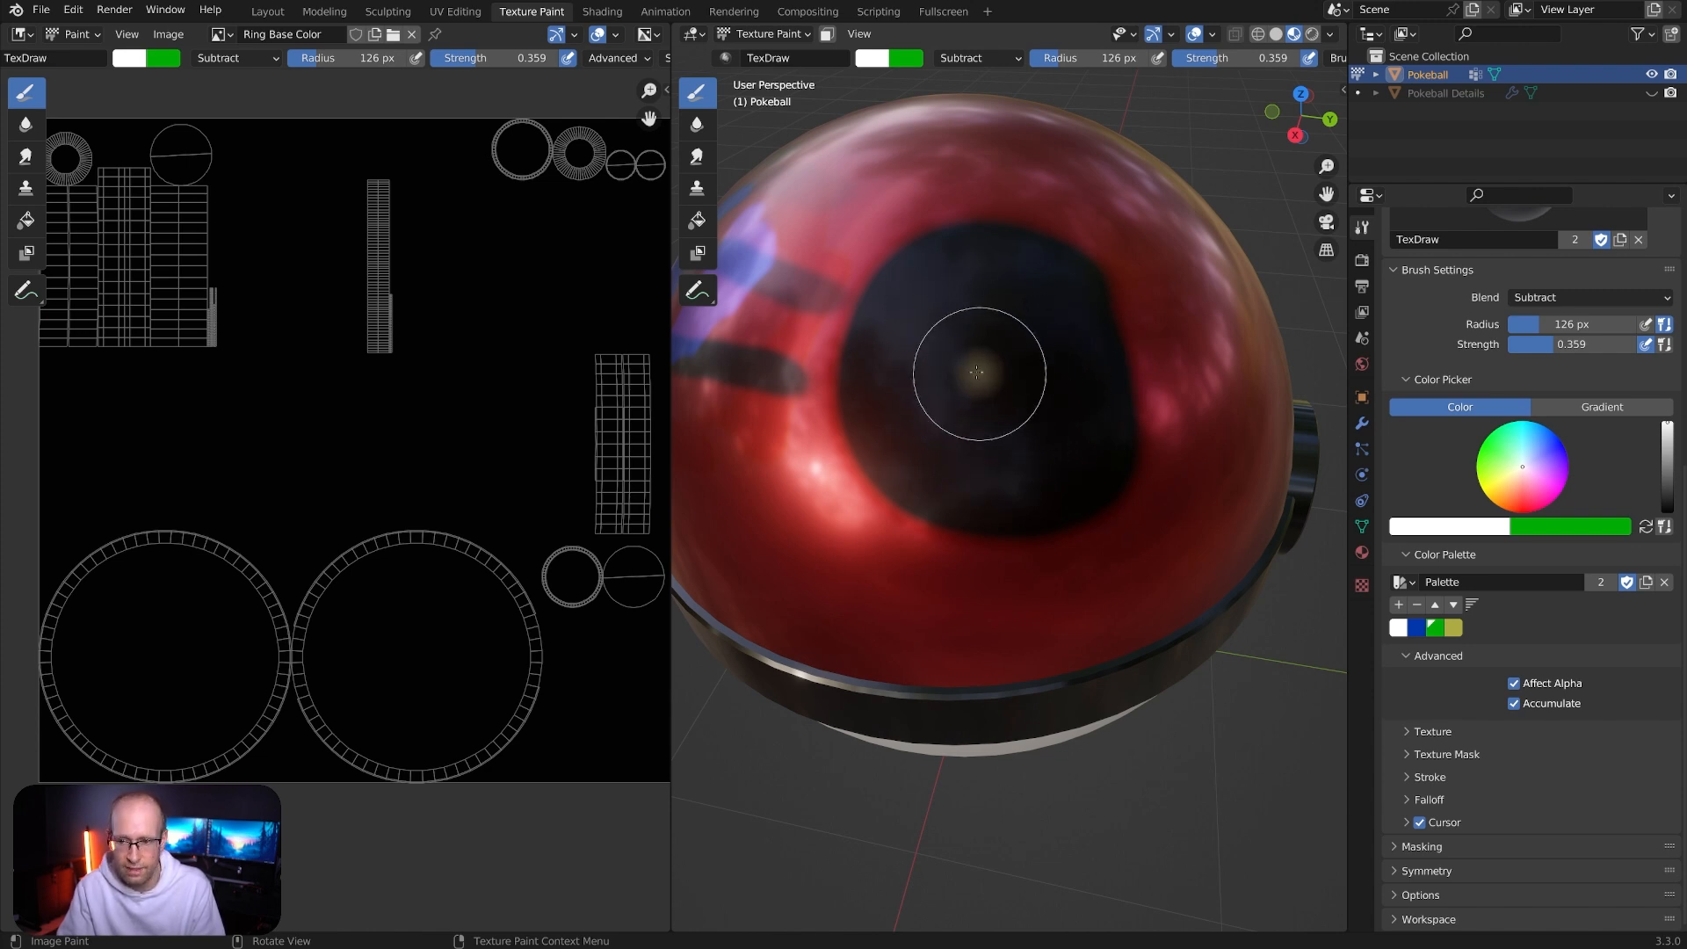
Set the brush blend mode to Mix and undo the dark strokes on the dome
click(1561, 297)
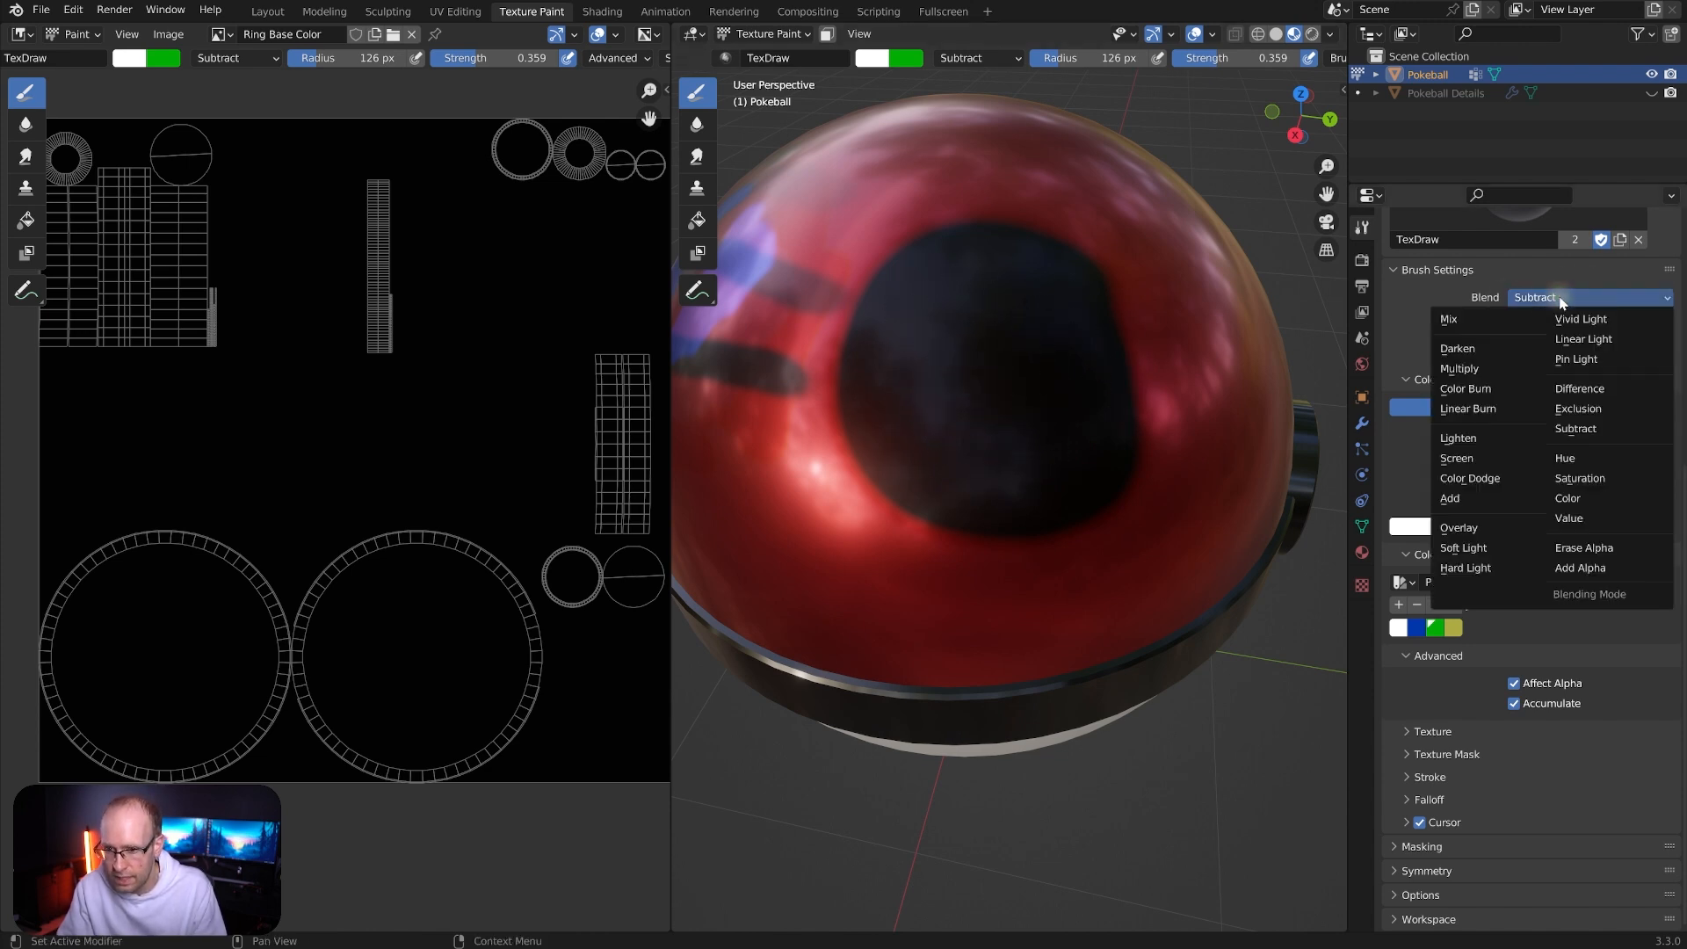
click(1478, 321)
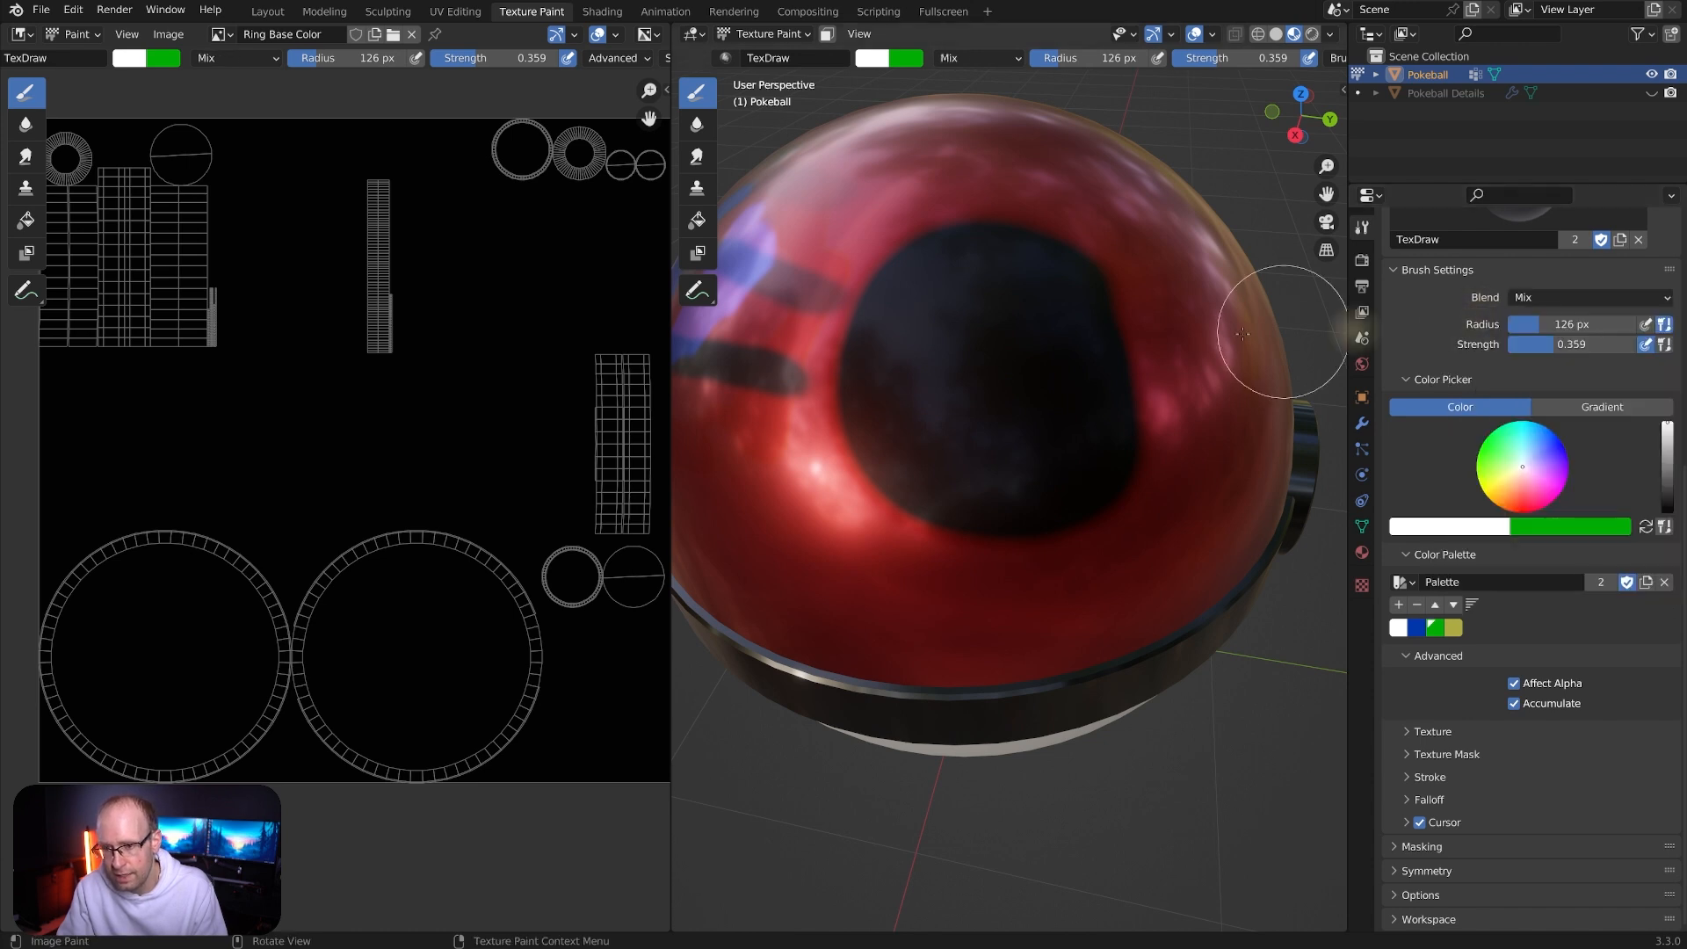
key(ctrl+z)
key(ctrl+z)
Paint a white patch on the dome, then lower brush strength to 0.016 and paint an overlapping patch below it
mouse_move(1068, 288)
mouse_down()
mouse_move(1058, 302)
mouse_move(1035, 282)
mouse_move(928, 391)
mouse_move(1099, 388)
mouse_move(1086, 290)
mouse_move(988, 353)
mouse_move(1017, 364)
mouse_move(1042, 316)
mouse_move(1073, 452)
mouse_move(1000, 430)
mouse_up()
key(shift+f)
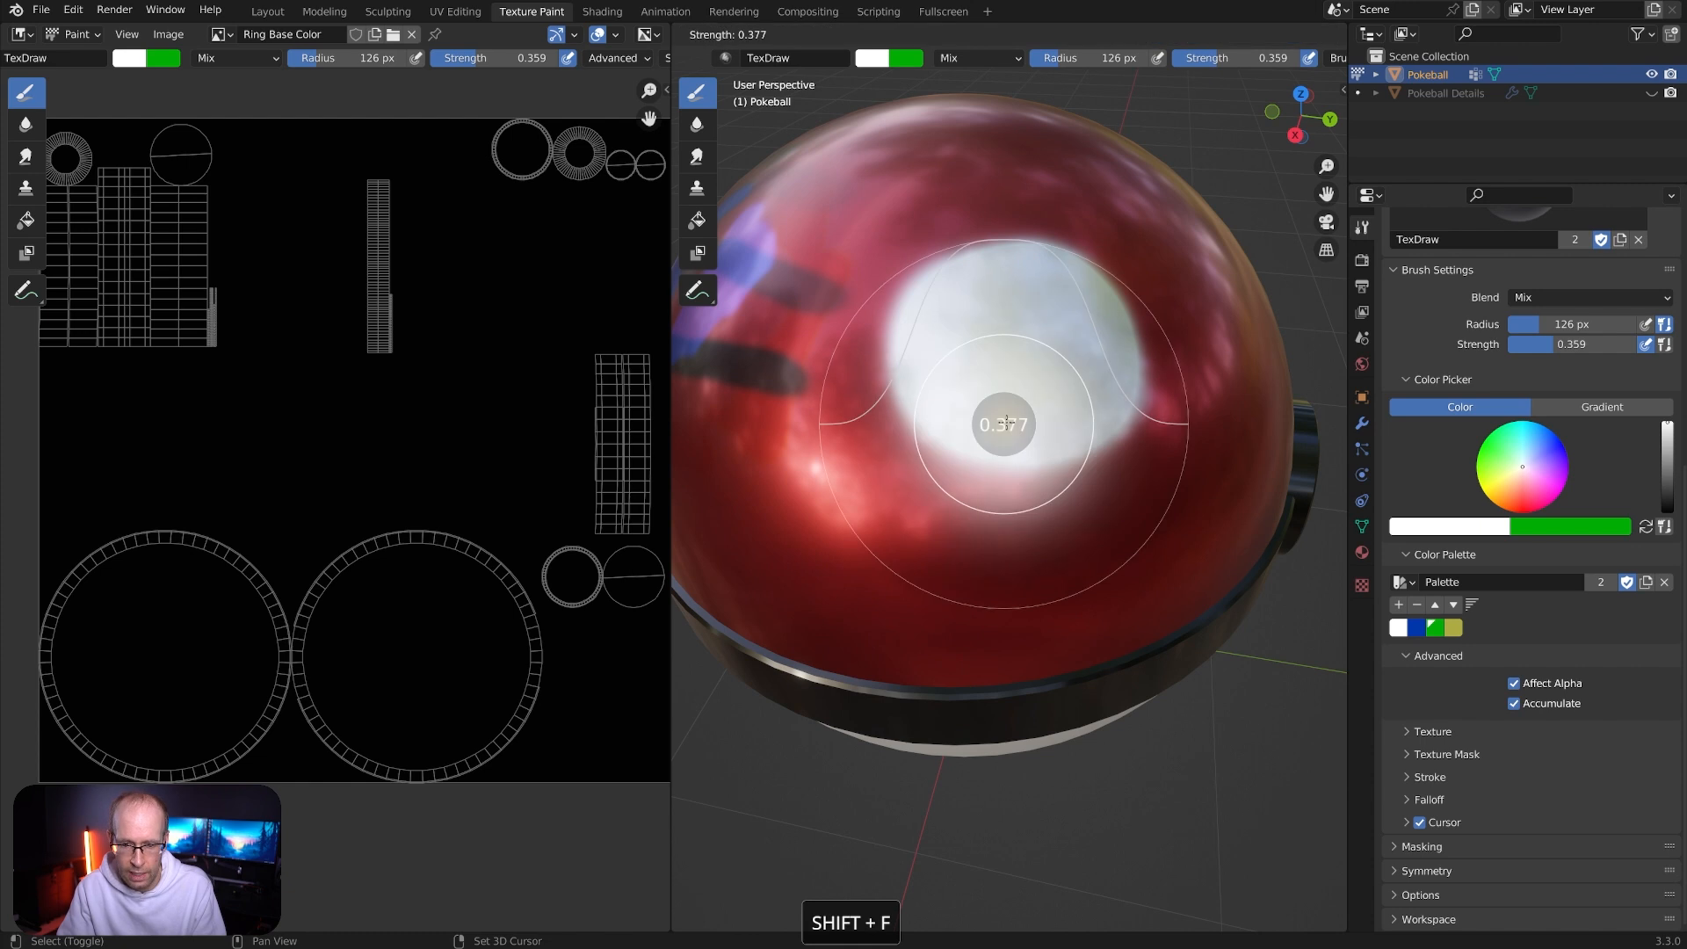
click(951, 432)
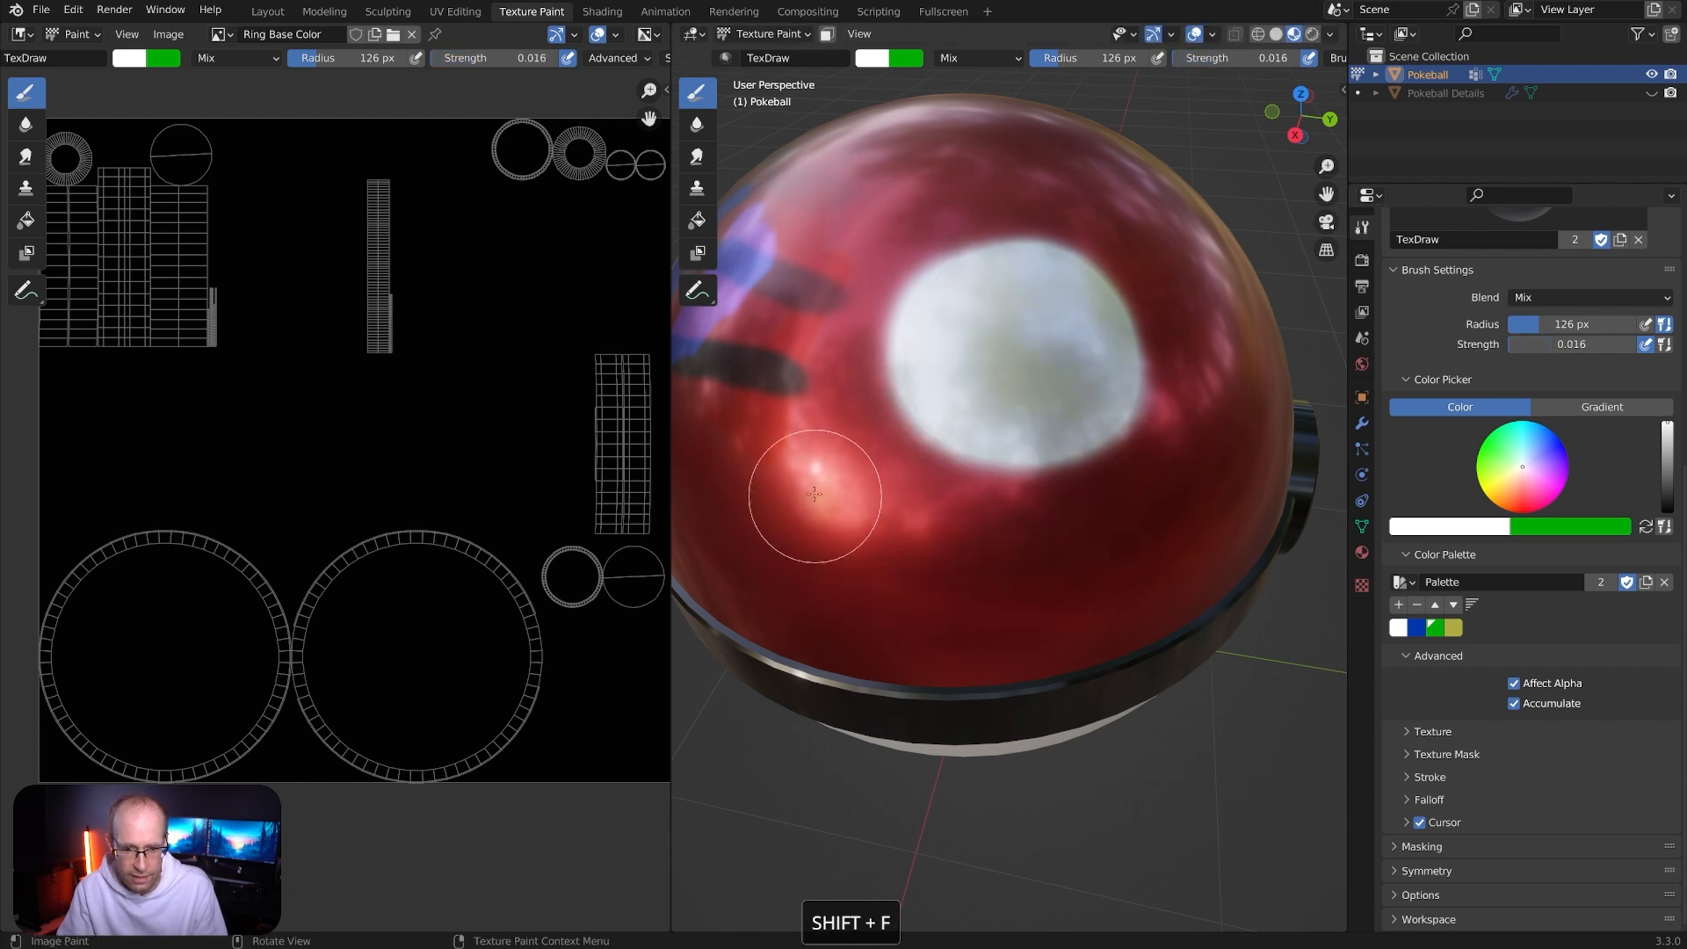
mouse_move(922, 585)
mouse_down()
mouse_move(972, 546)
mouse_move(987, 595)
mouse_move(1012, 572)
mouse_move(1028, 492)
mouse_move(1109, 492)
mouse_move(1041, 493)
mouse_move(972, 538)
mouse_move(923, 454)
mouse_up()
drag(1082, 432, 1013, 395)
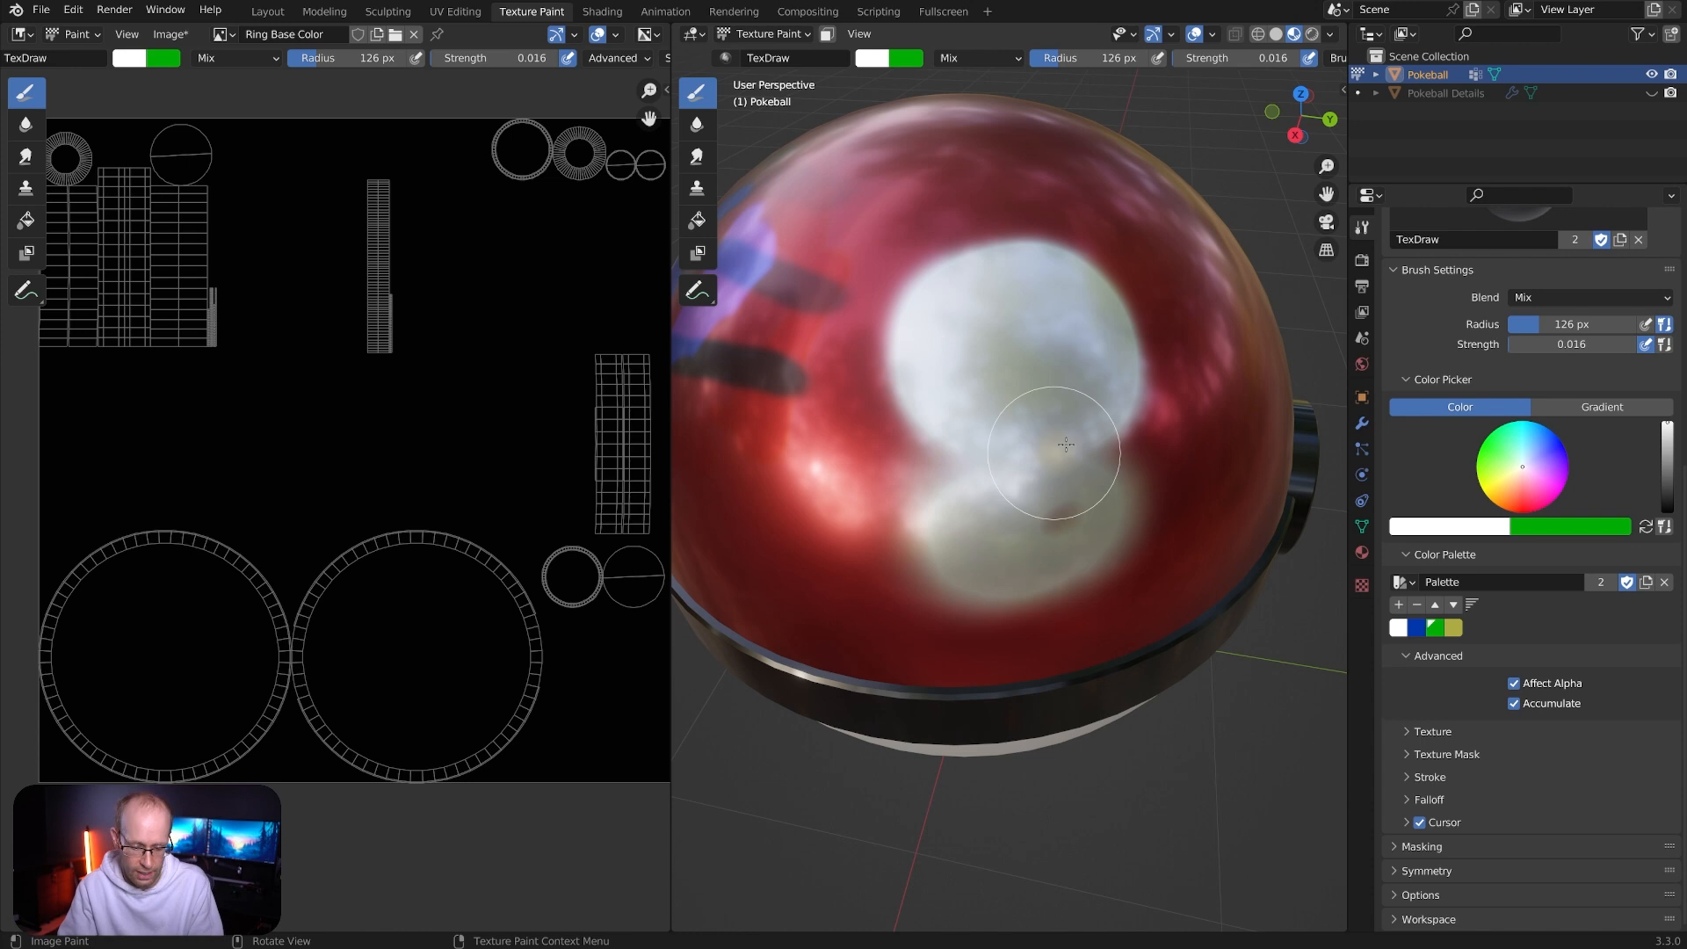
Undo both white patches and turn off Accumulate for the brush
key(ctrl+z)
key(ctrl+z)
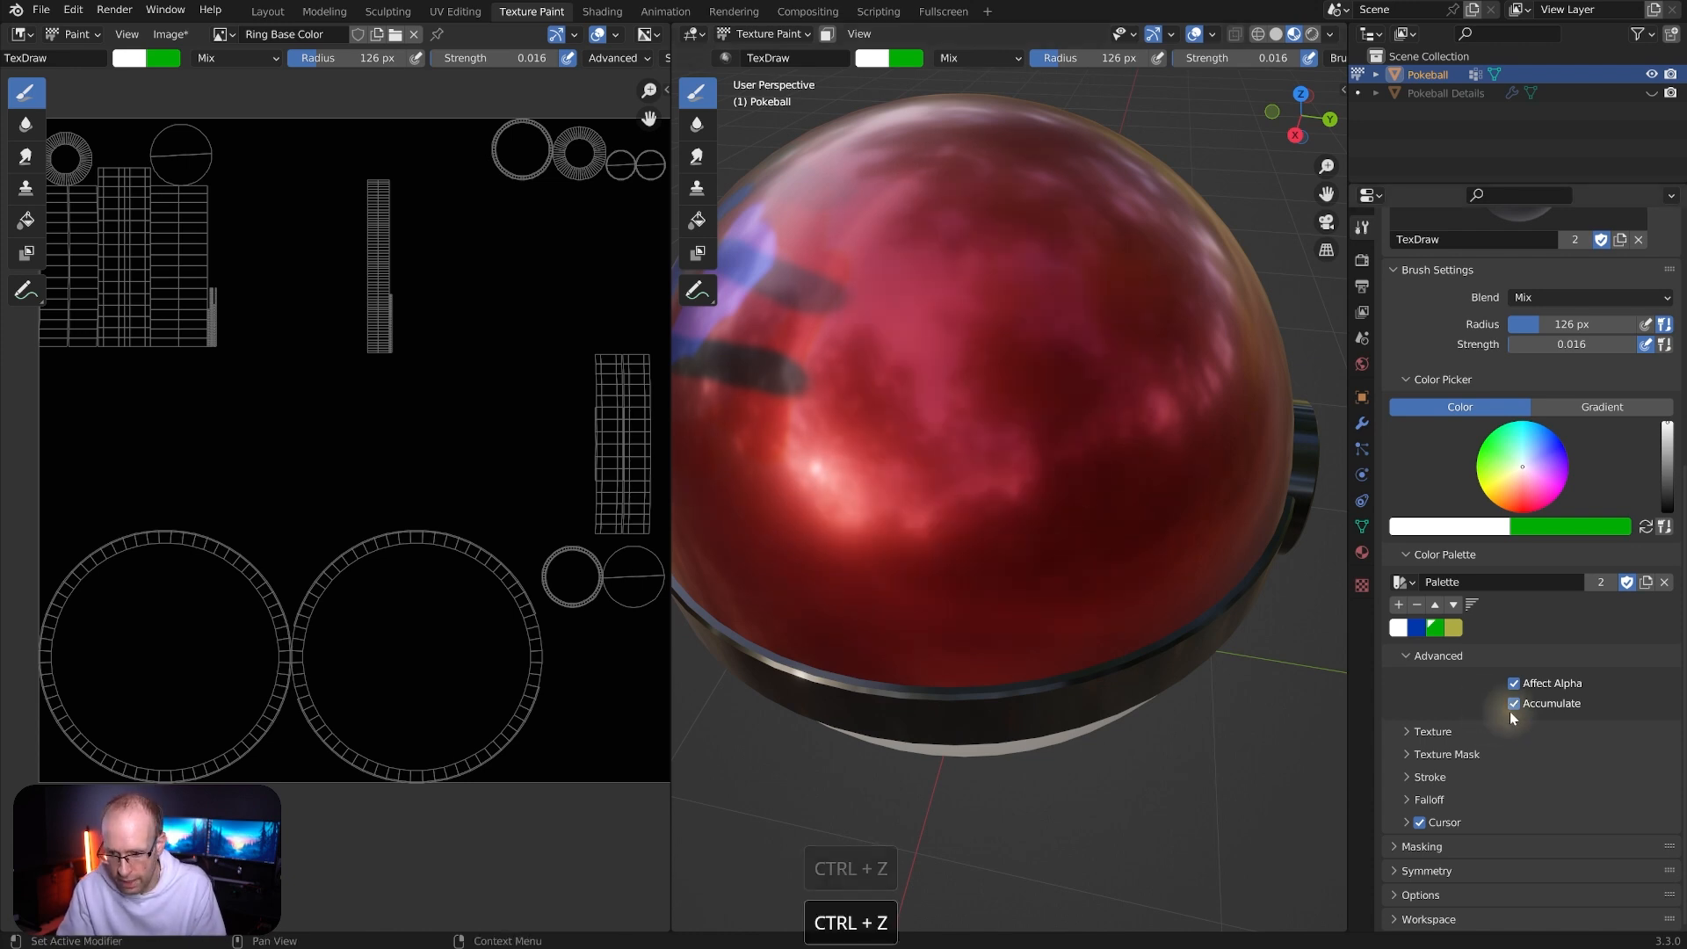
click(1514, 703)
click(1405, 654)
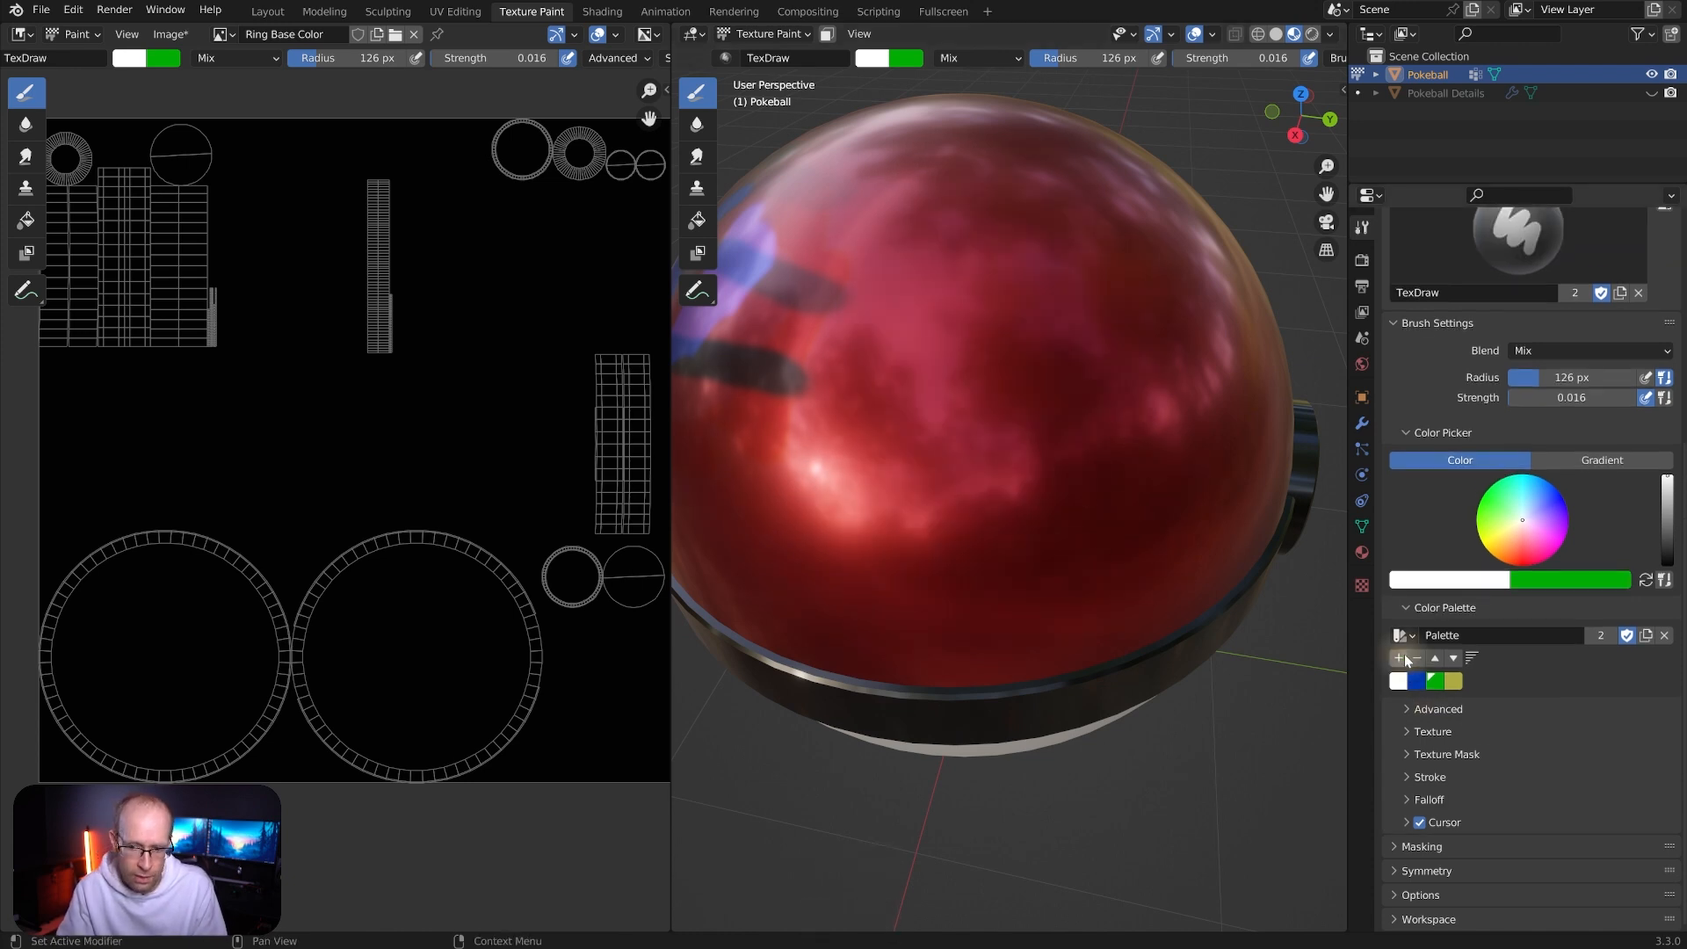
Examine the brush's Texture and Texture Mask settings, including their mapping, offset and size options
click(1410, 733)
scroll(1515, 652, down, 7)
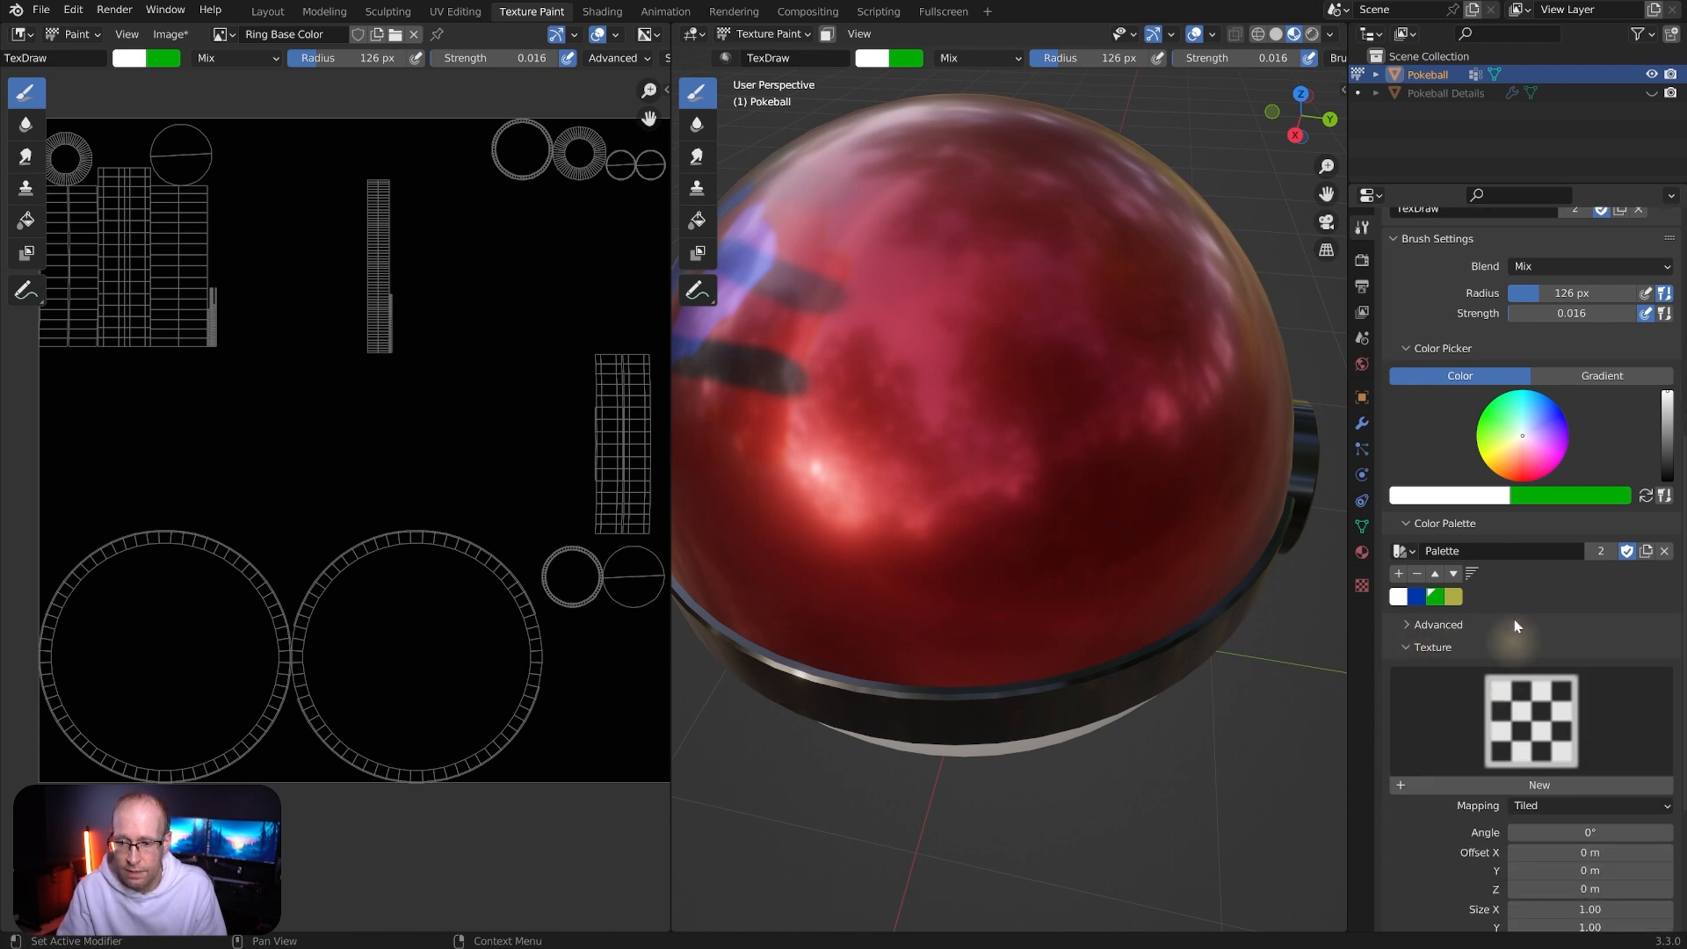
middle_drag(939, 328, 979, 325)
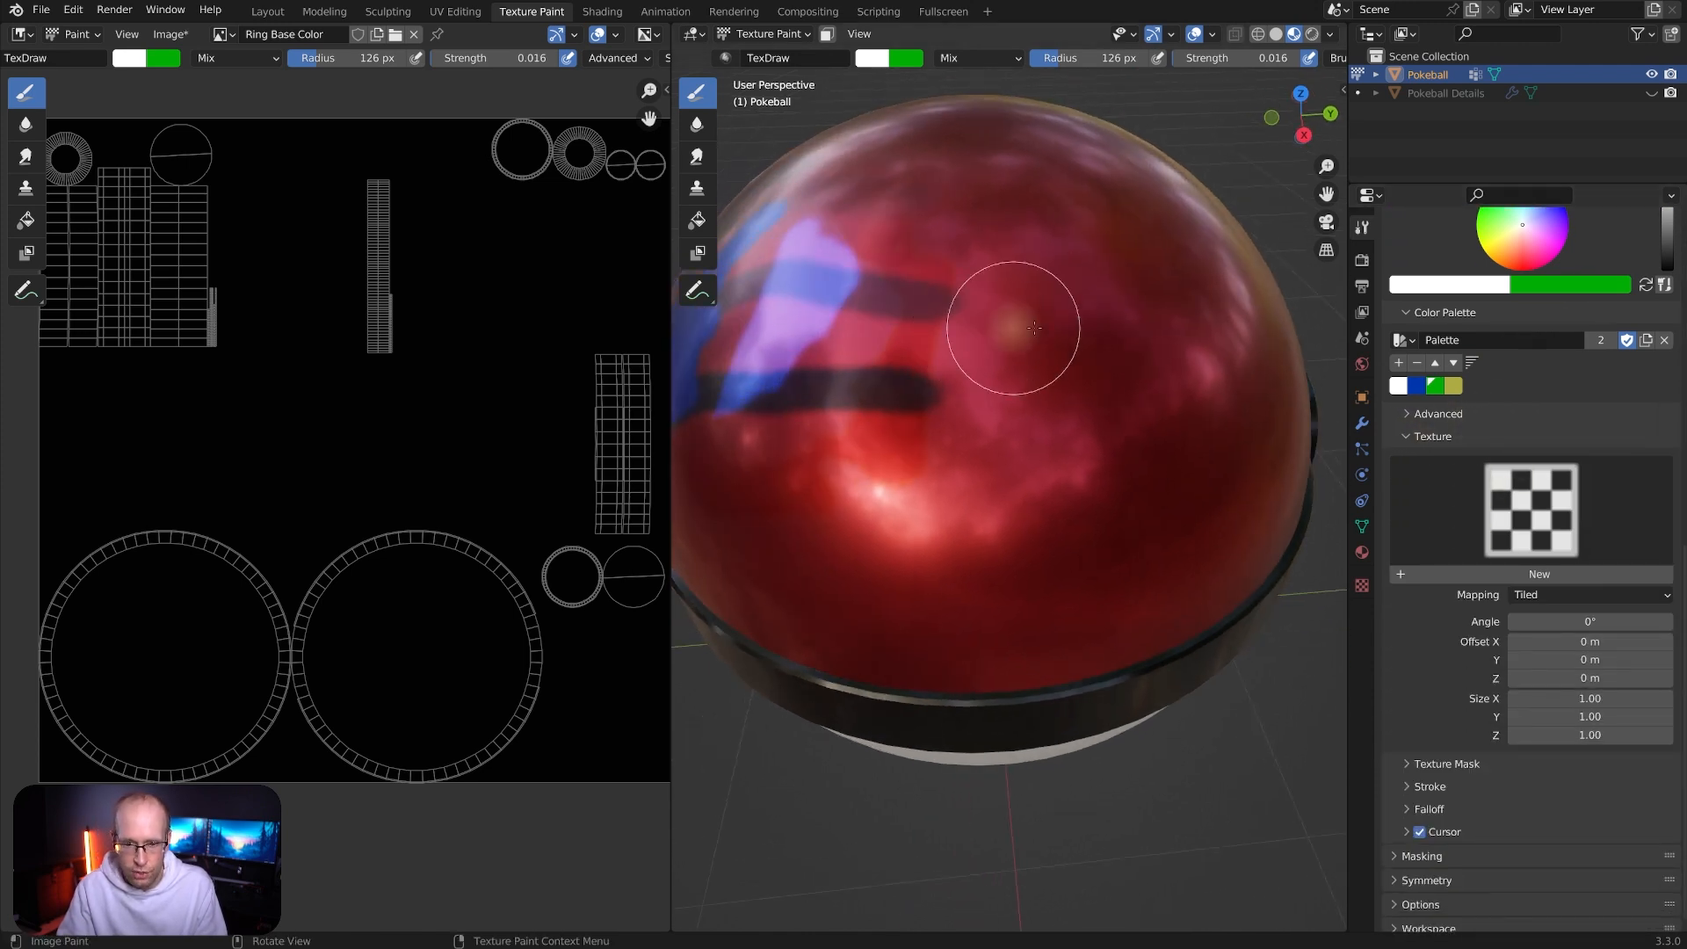
scroll(1050, 317, down, 1)
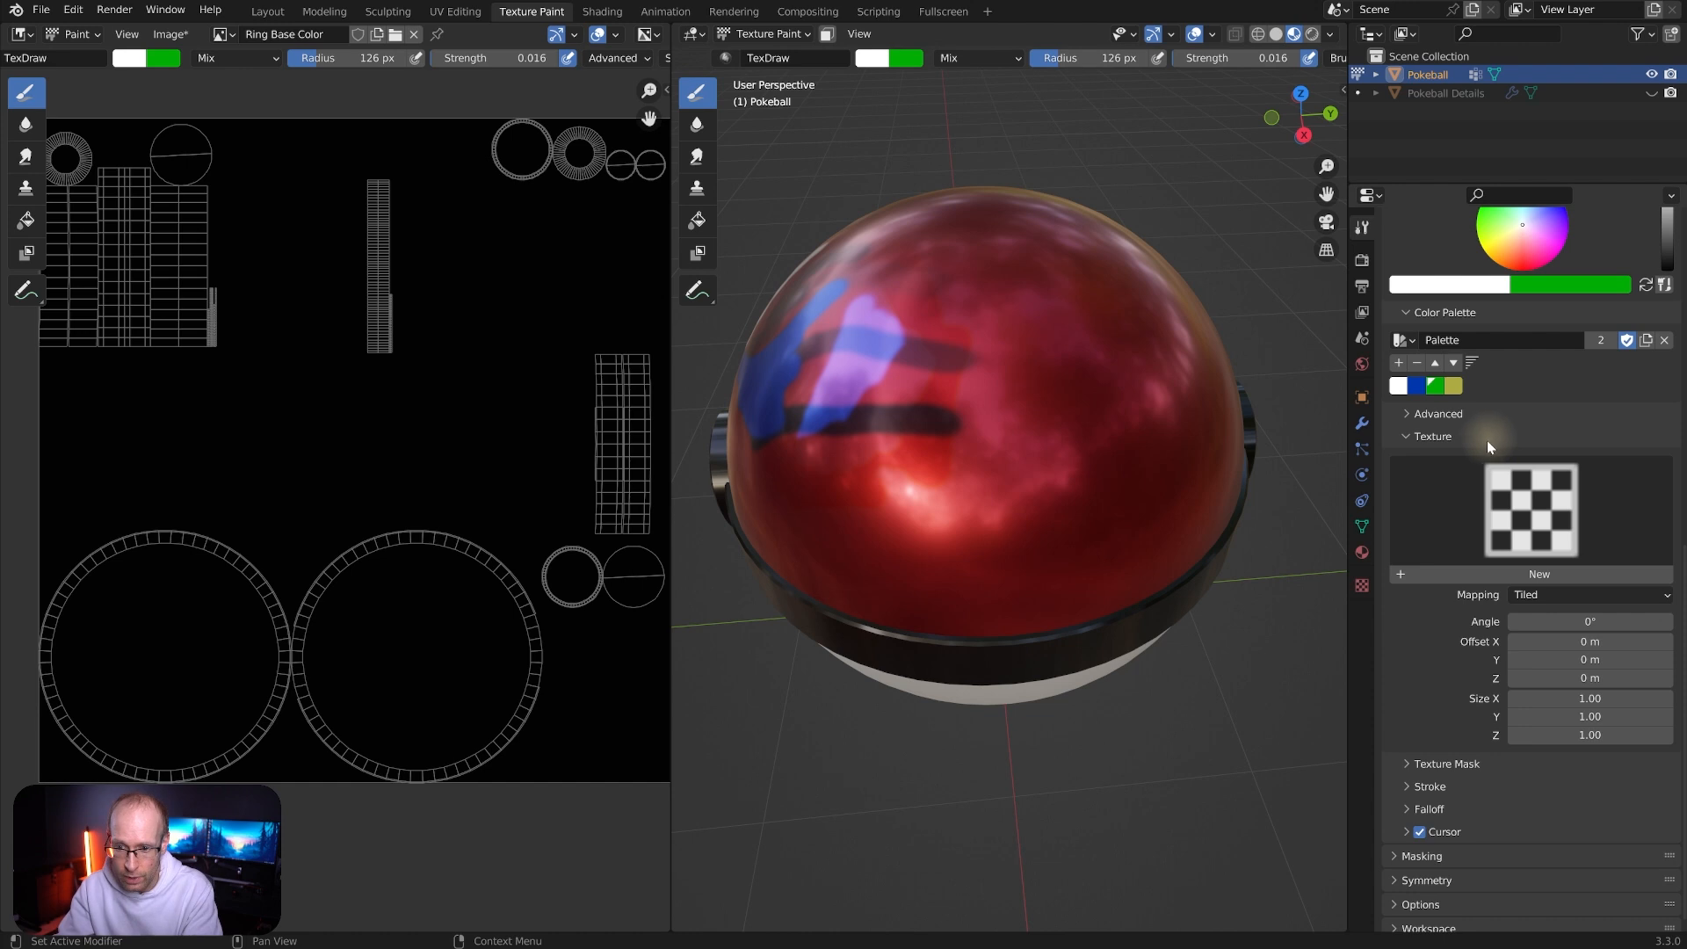
click(1409, 440)
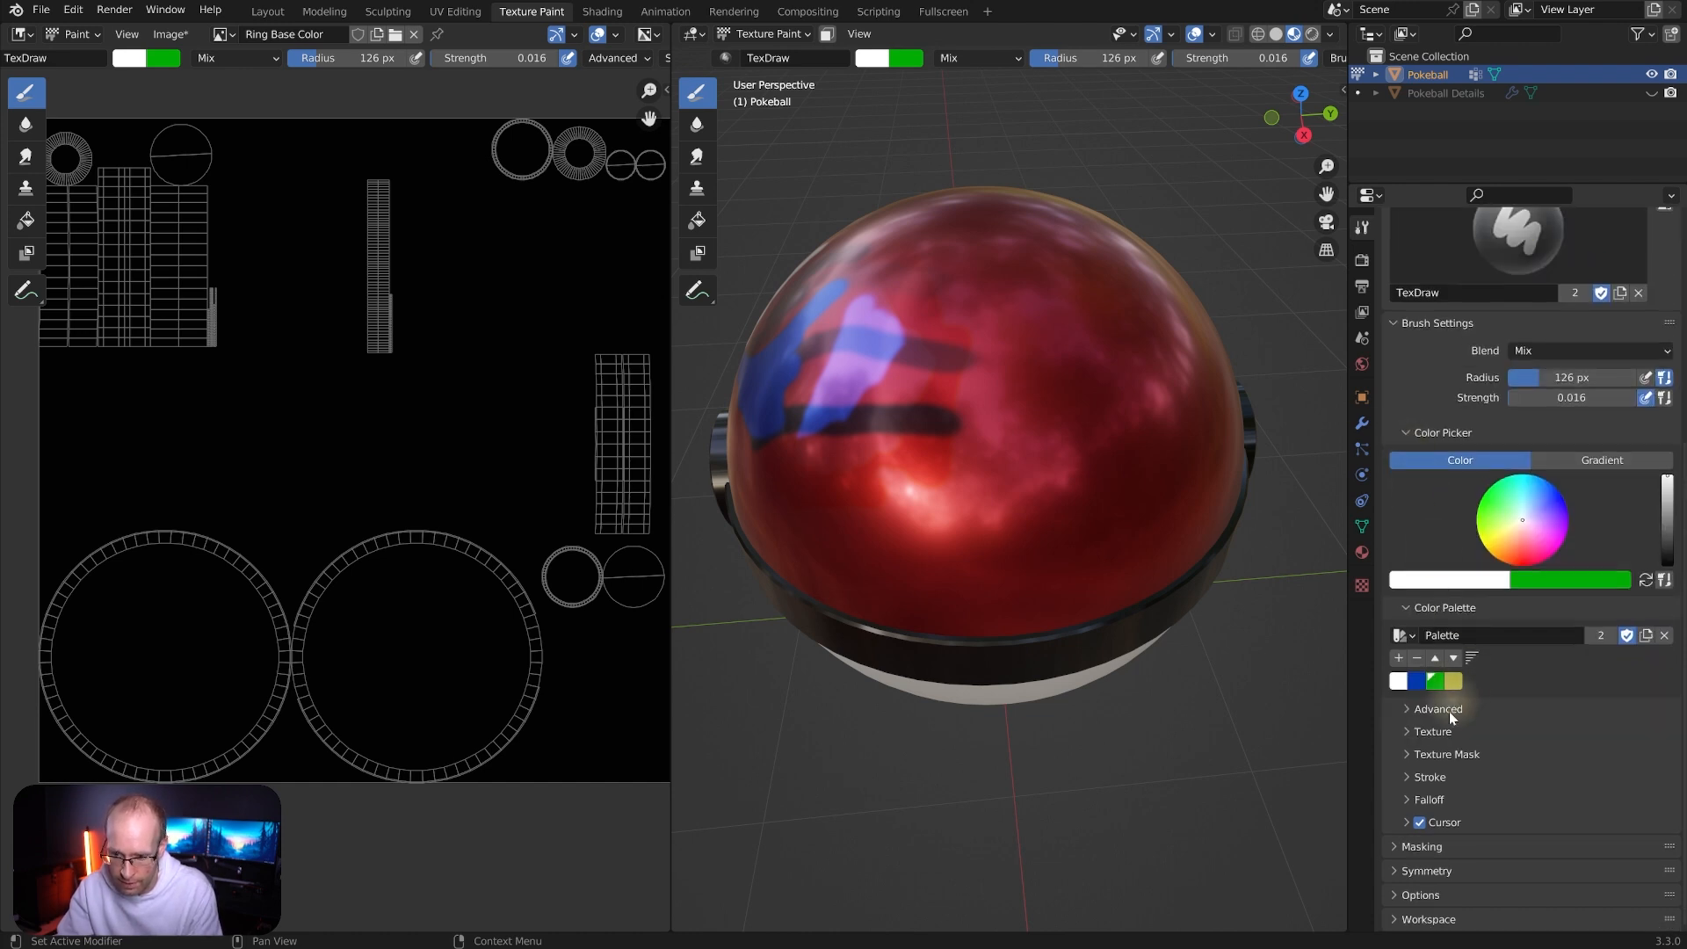
click(1406, 755)
scroll(1563, 564, down, 5)
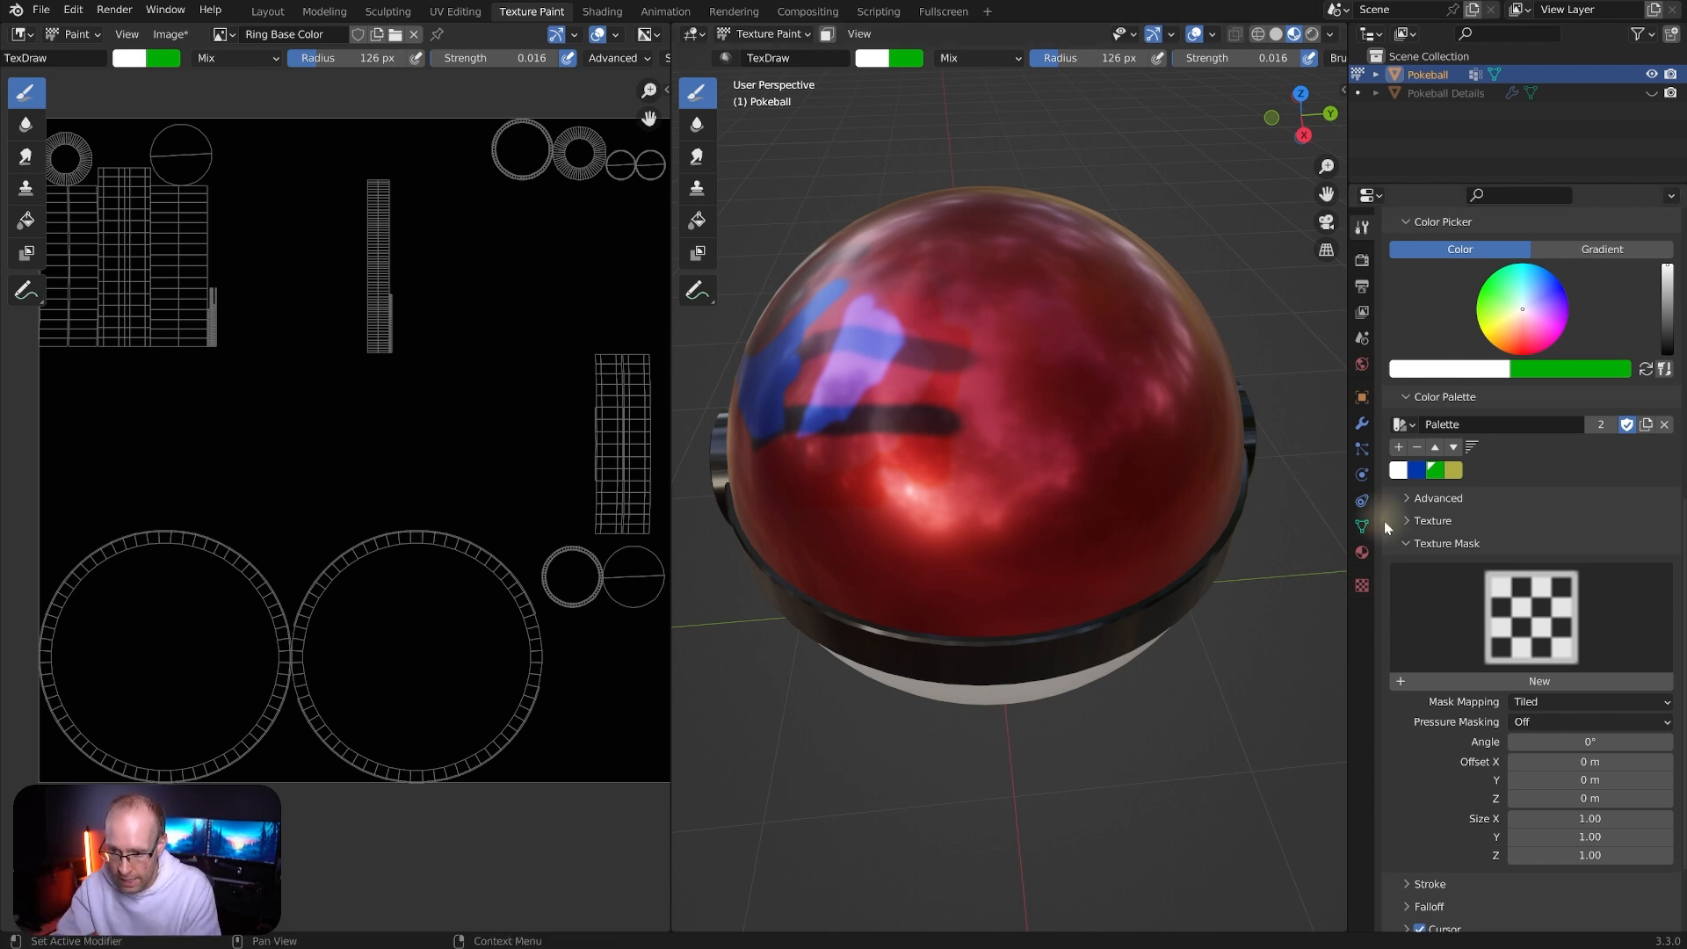
click(1407, 544)
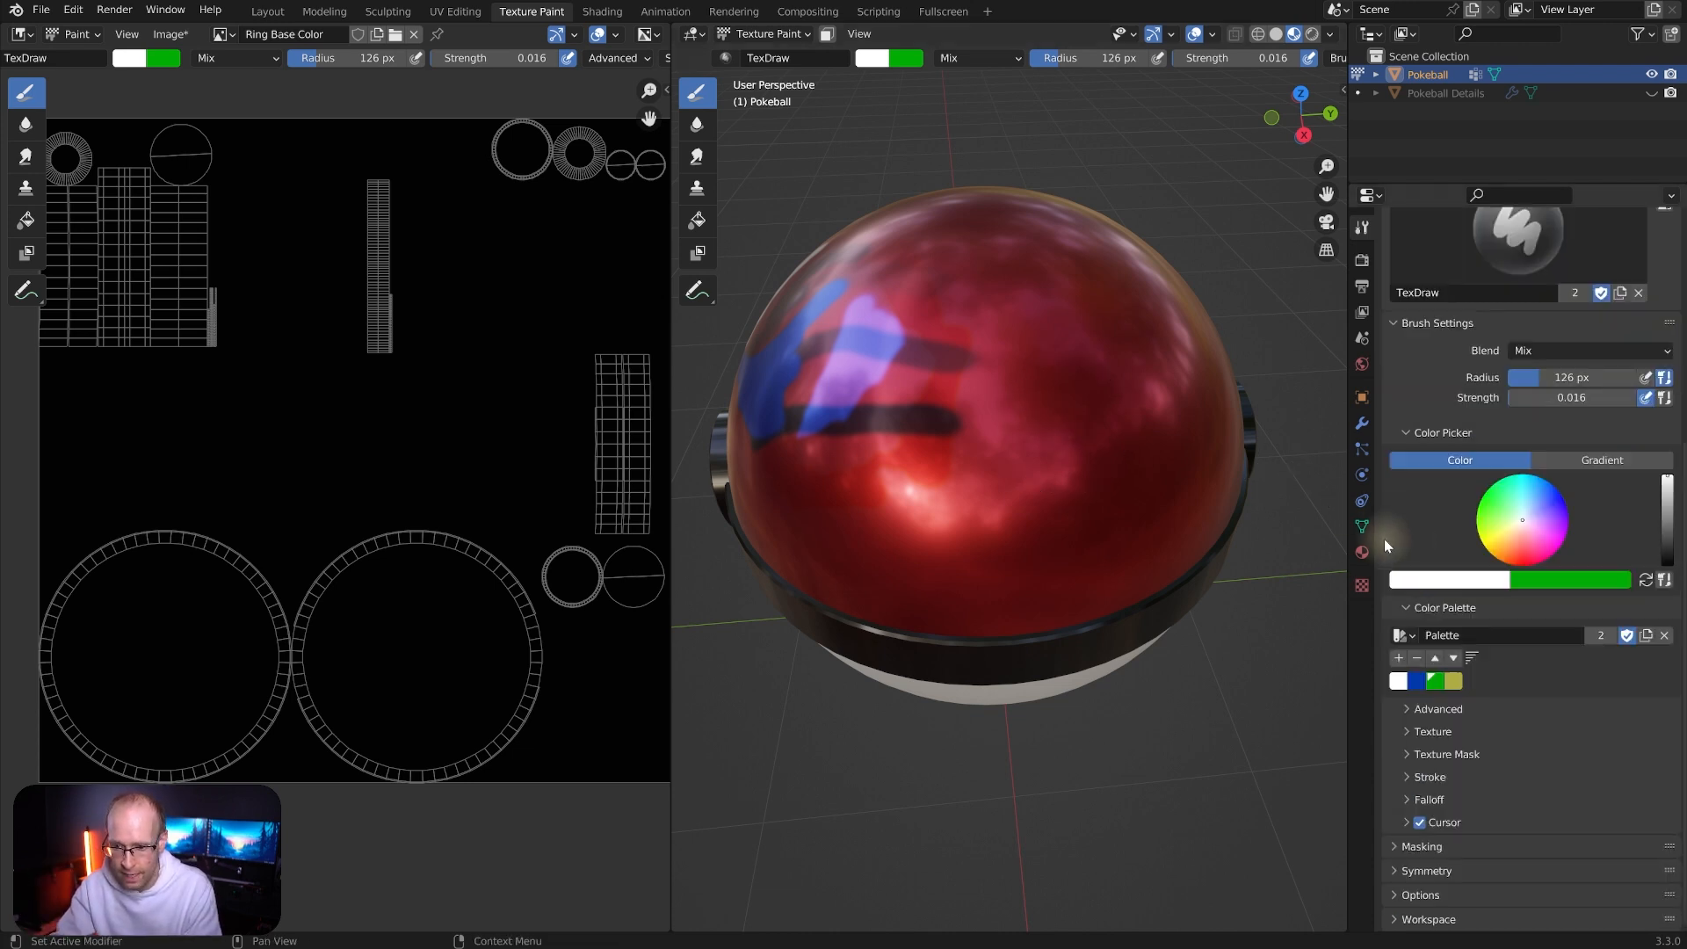
Expand the brush's Stroke settings, reduce the radius to 43 px and set the strength to 1.000
click(1406, 779)
mouse_move(1089, 436)
middle_down()
mouse_move(1085, 361)
mouse_move(1049, 323)
middle_up()
key(f)
click(1020, 349)
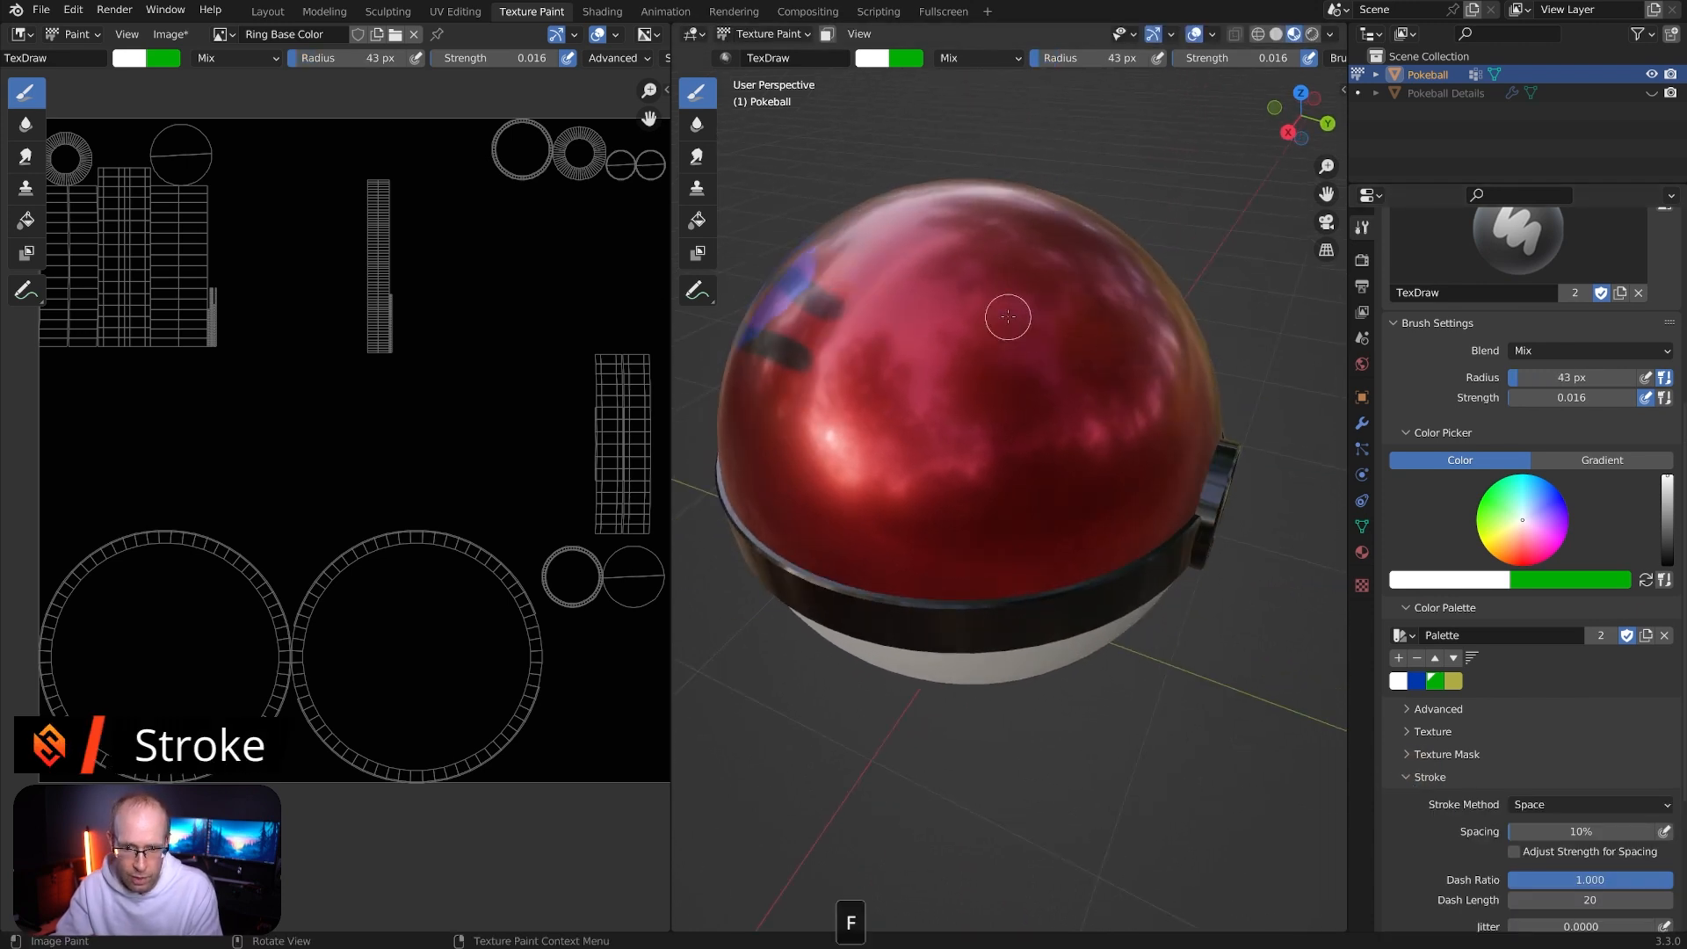
scroll(1020, 349, up, 2)
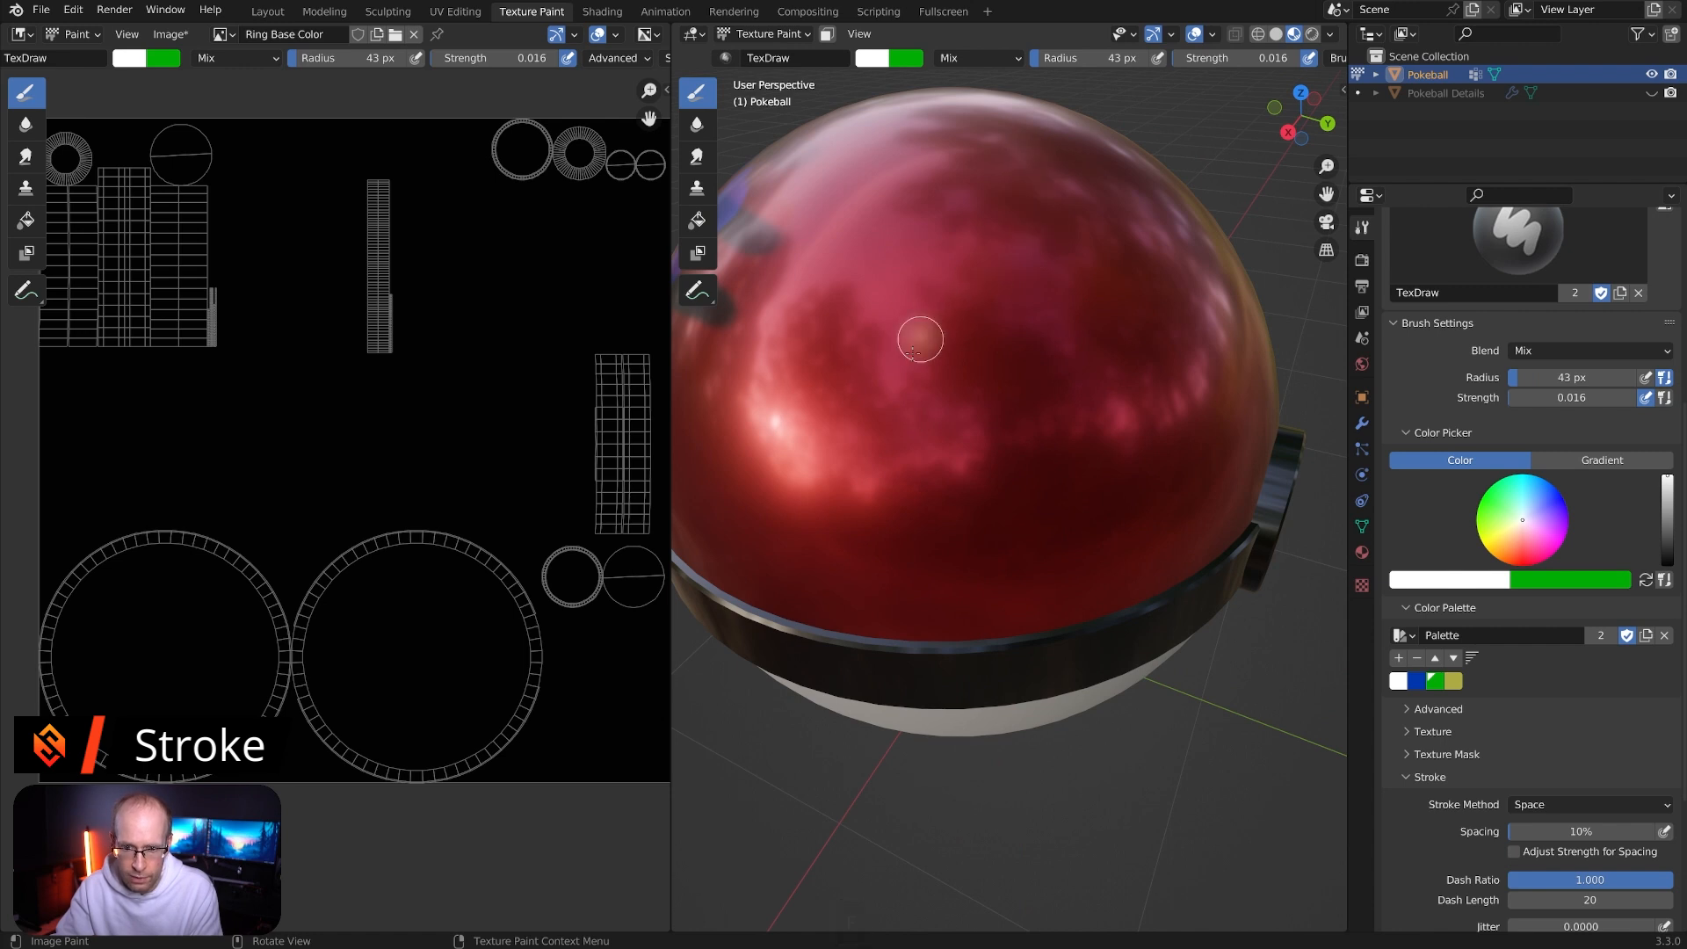
key(ctrl+z)
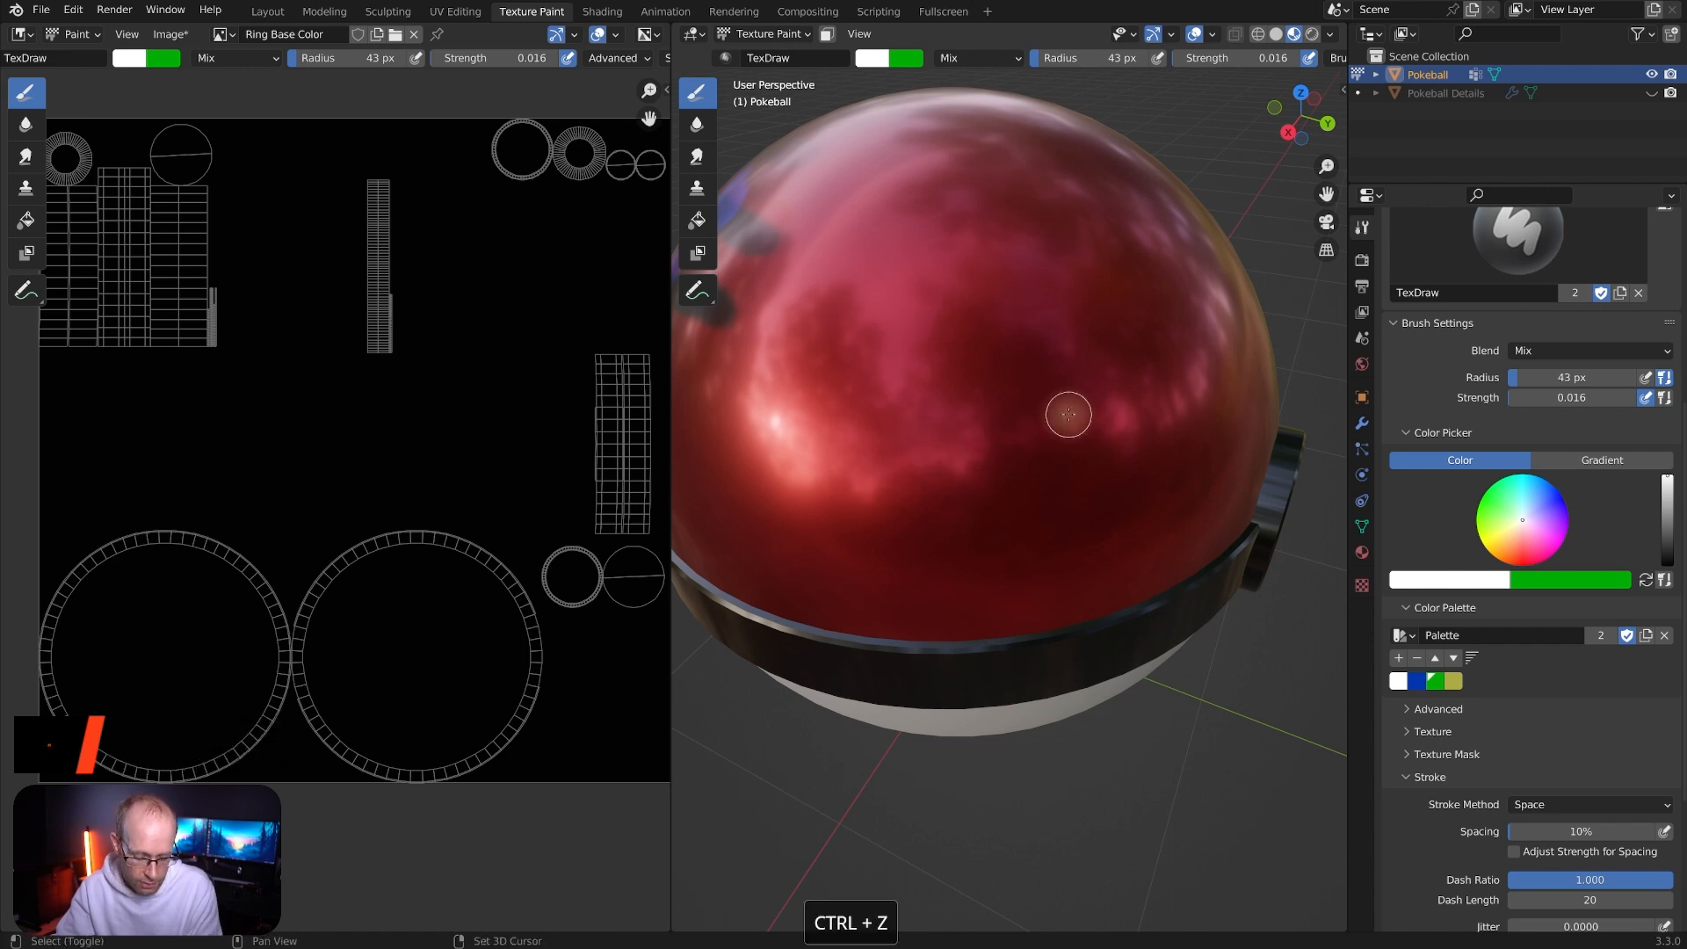
key(shift+f)
click(1348, 387)
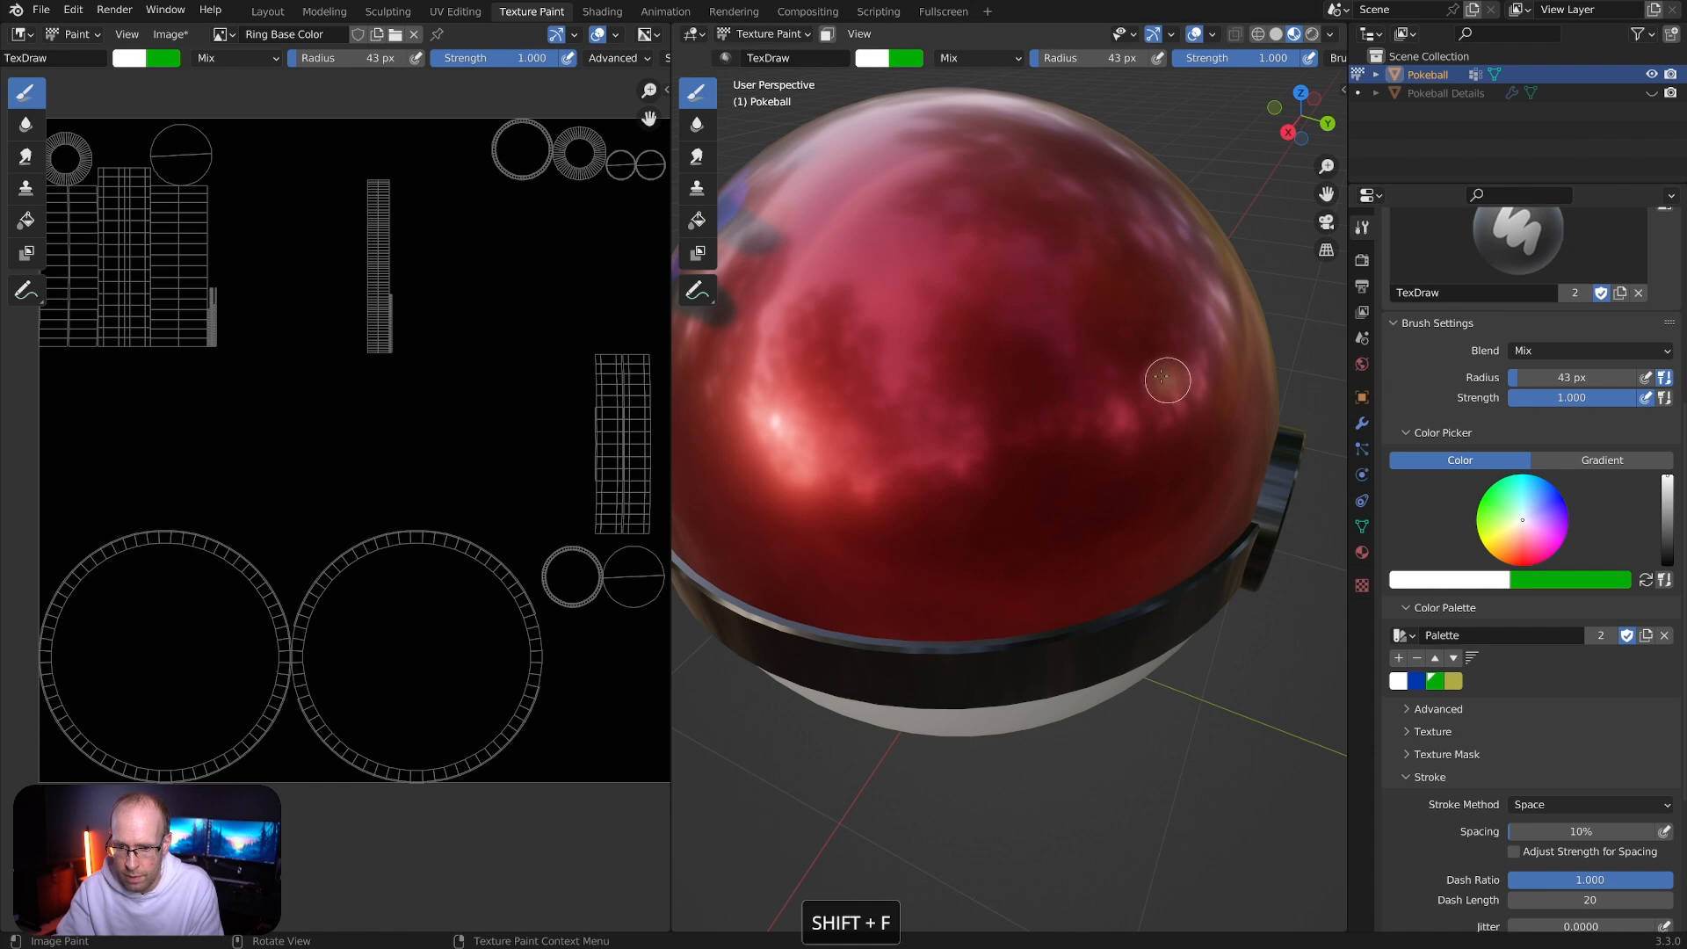
Paint a continuous white test stroke down the dome and undo it
drag(1059, 188, 921, 497)
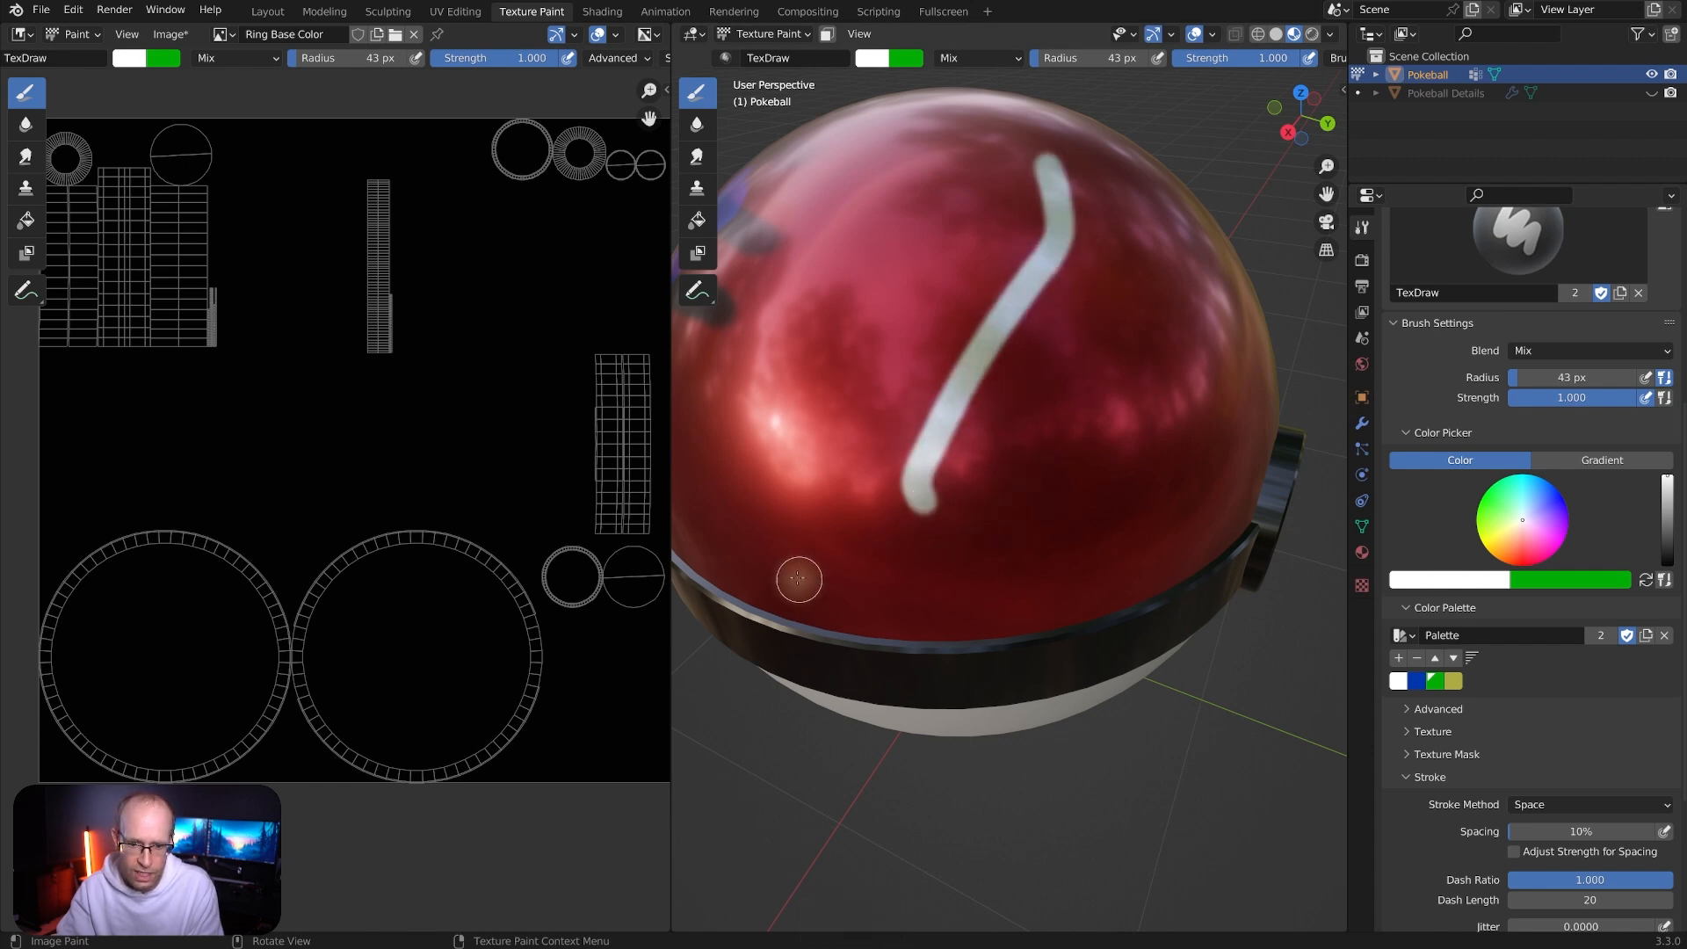
scroll(1511, 686, down, 5)
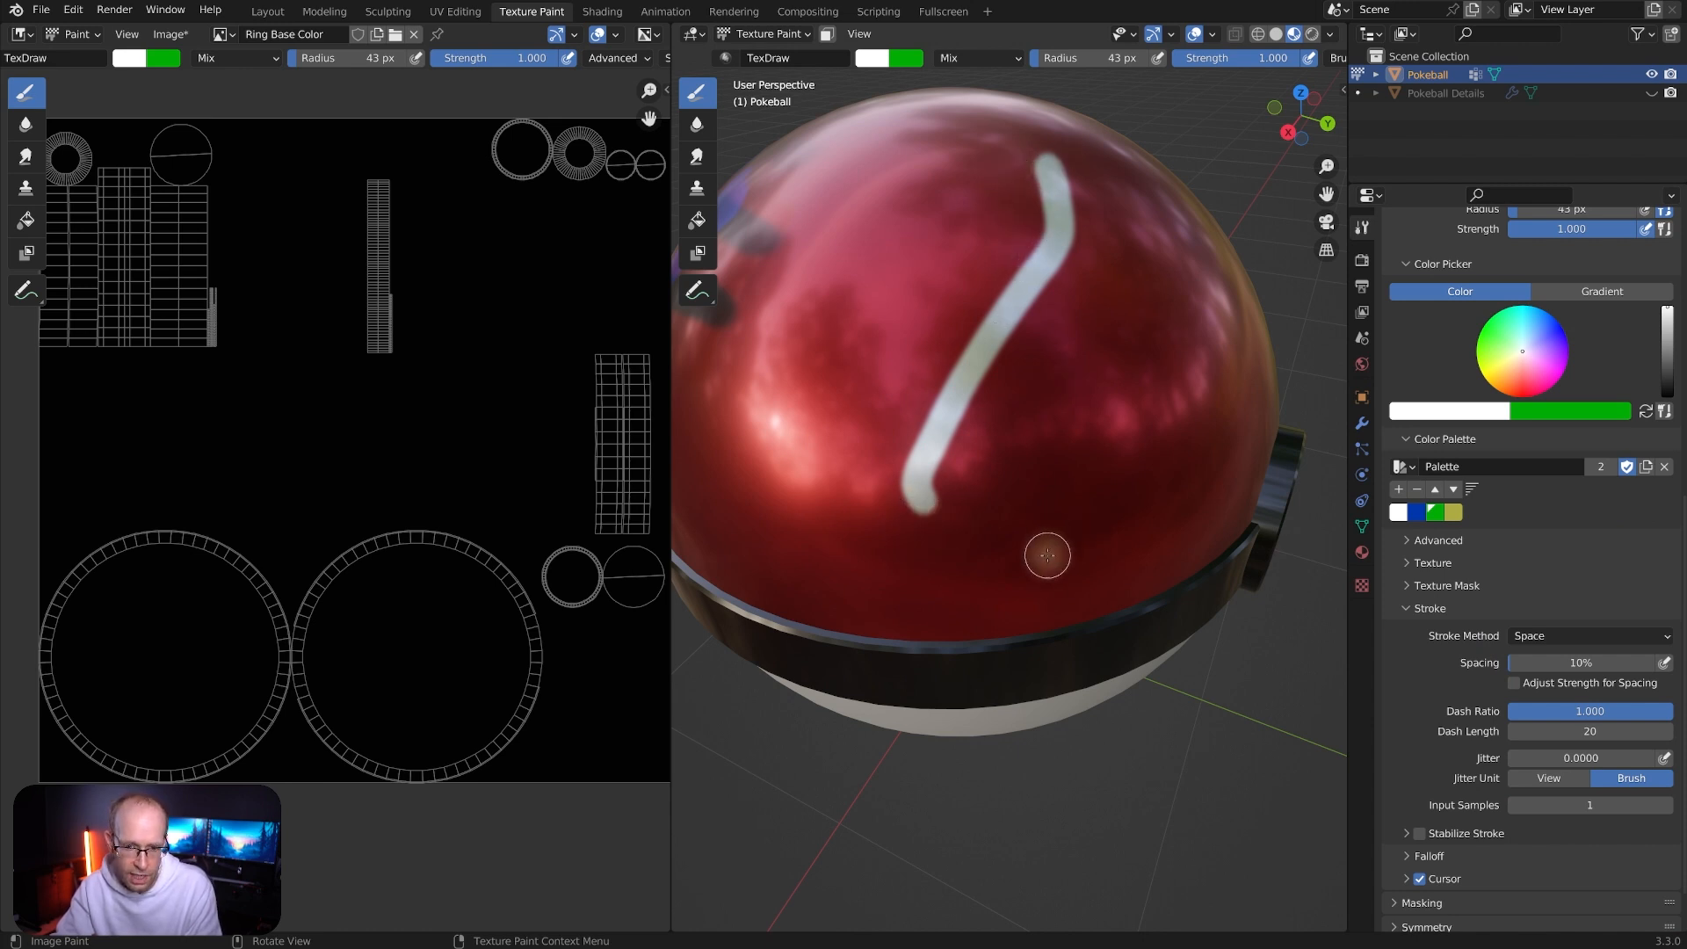
key(ctrl+z)
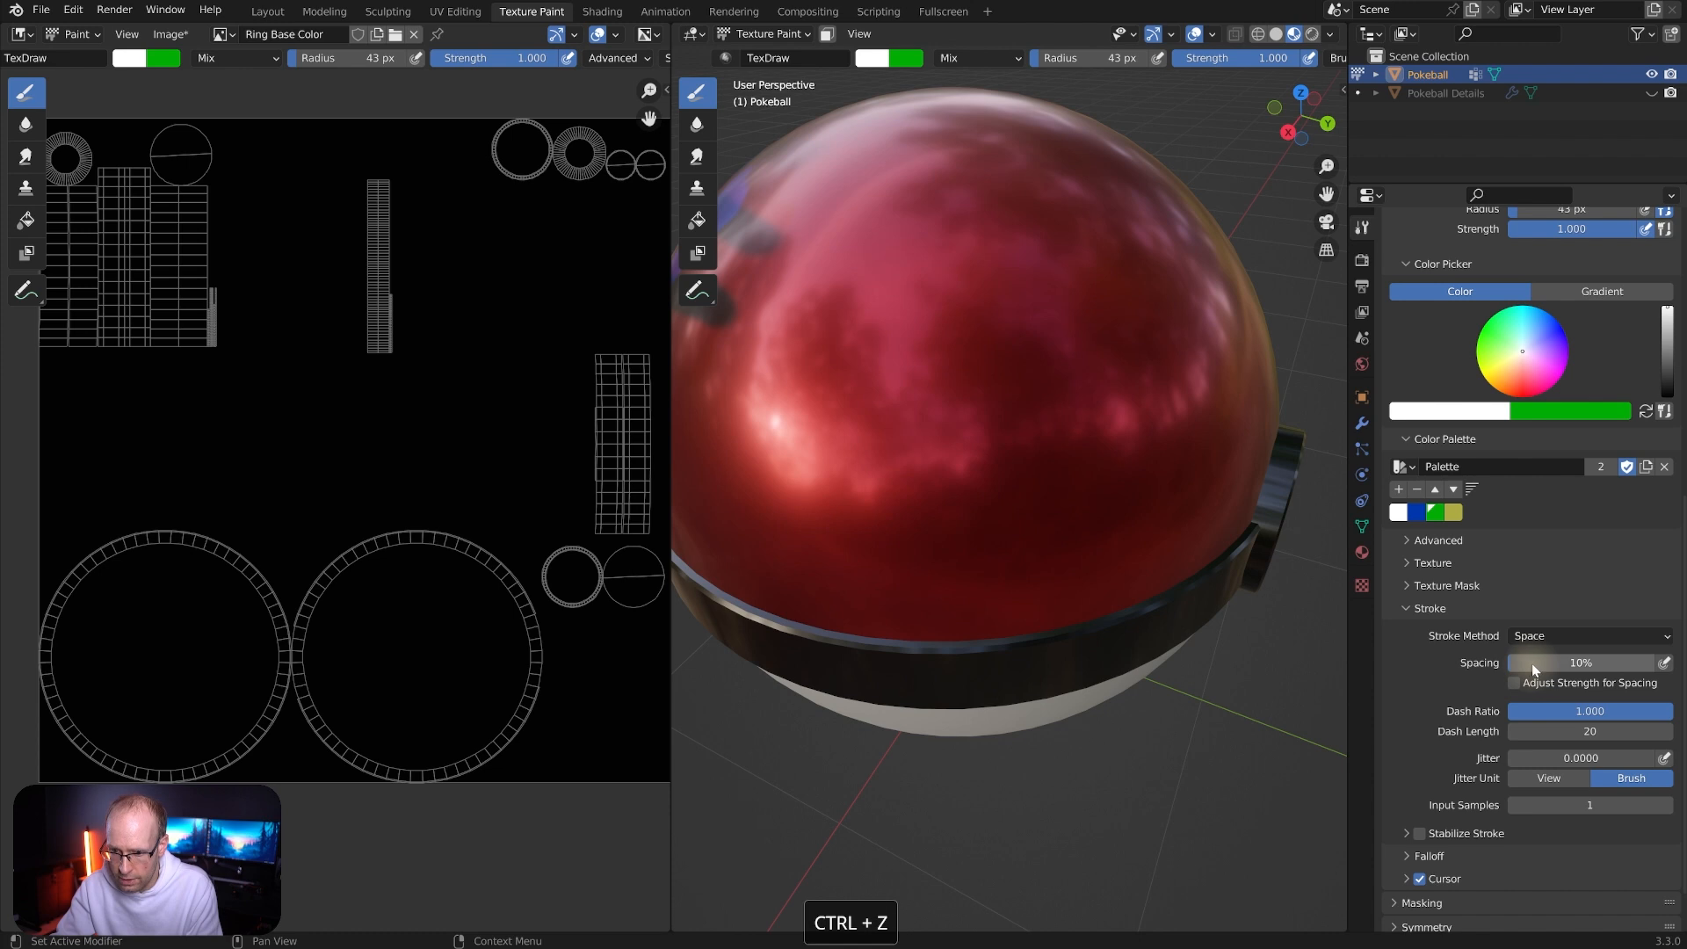
Set the stroke spacing to 141%, test it with dotted white strokes across the dome, and undo them
drag(1527, 673, 1571, 677)
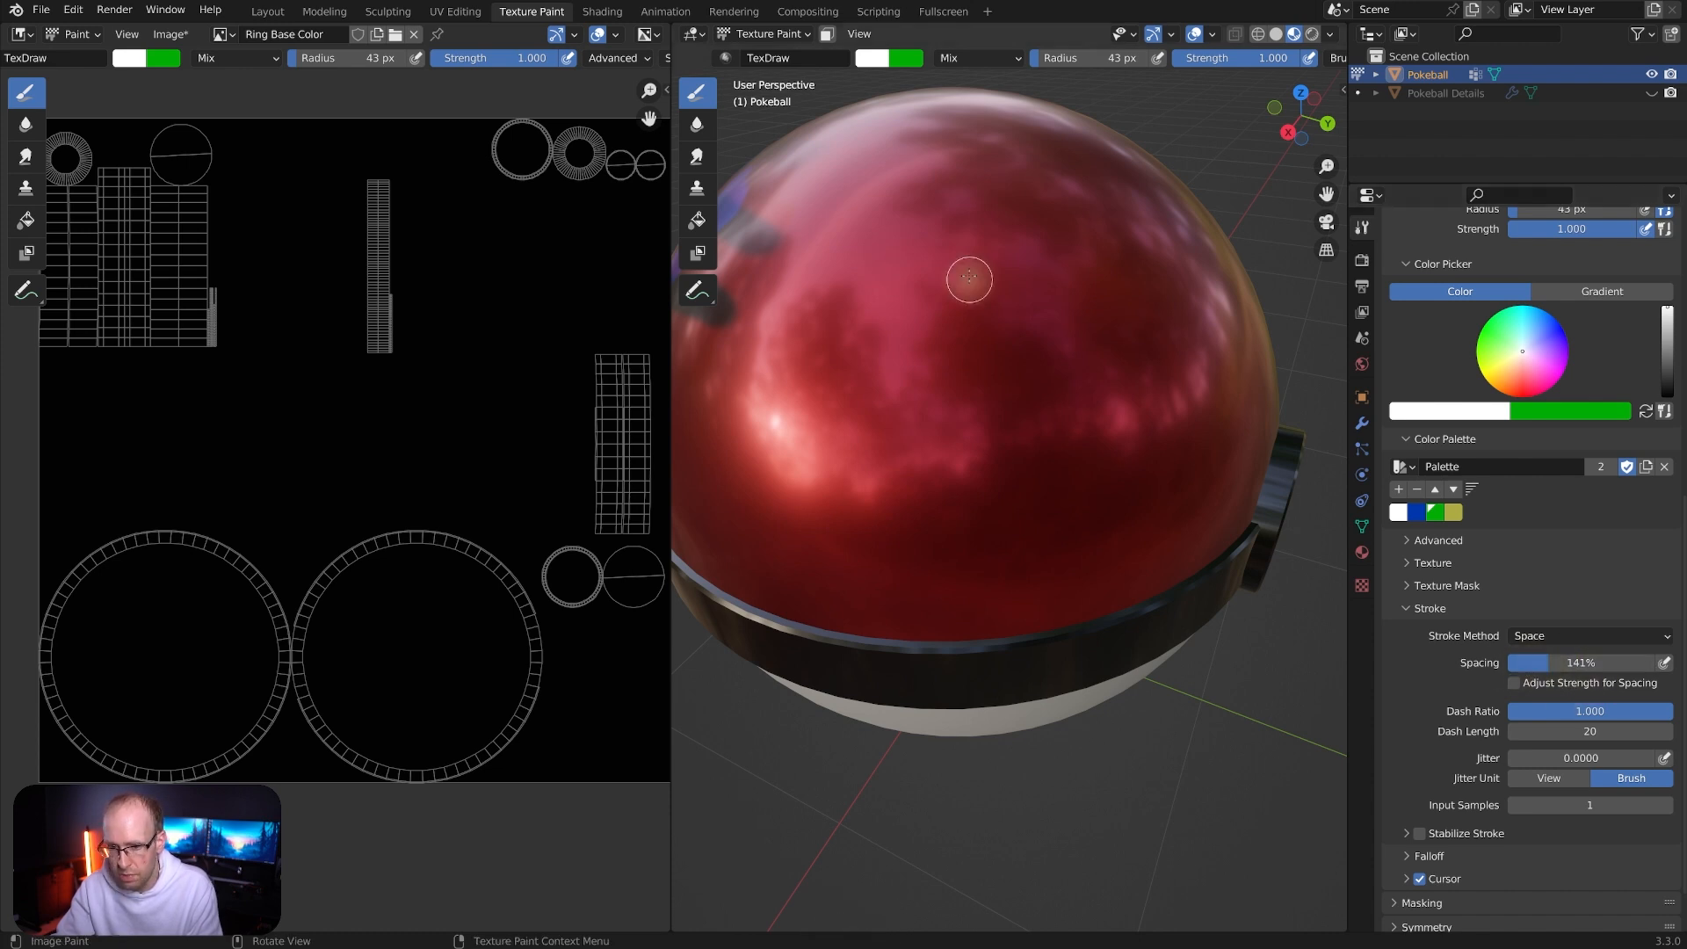
mouse_move(1056, 154)
mouse_down()
mouse_move(896, 376)
mouse_move(1077, 336)
mouse_move(976, 493)
mouse_move(1101, 517)
mouse_up()
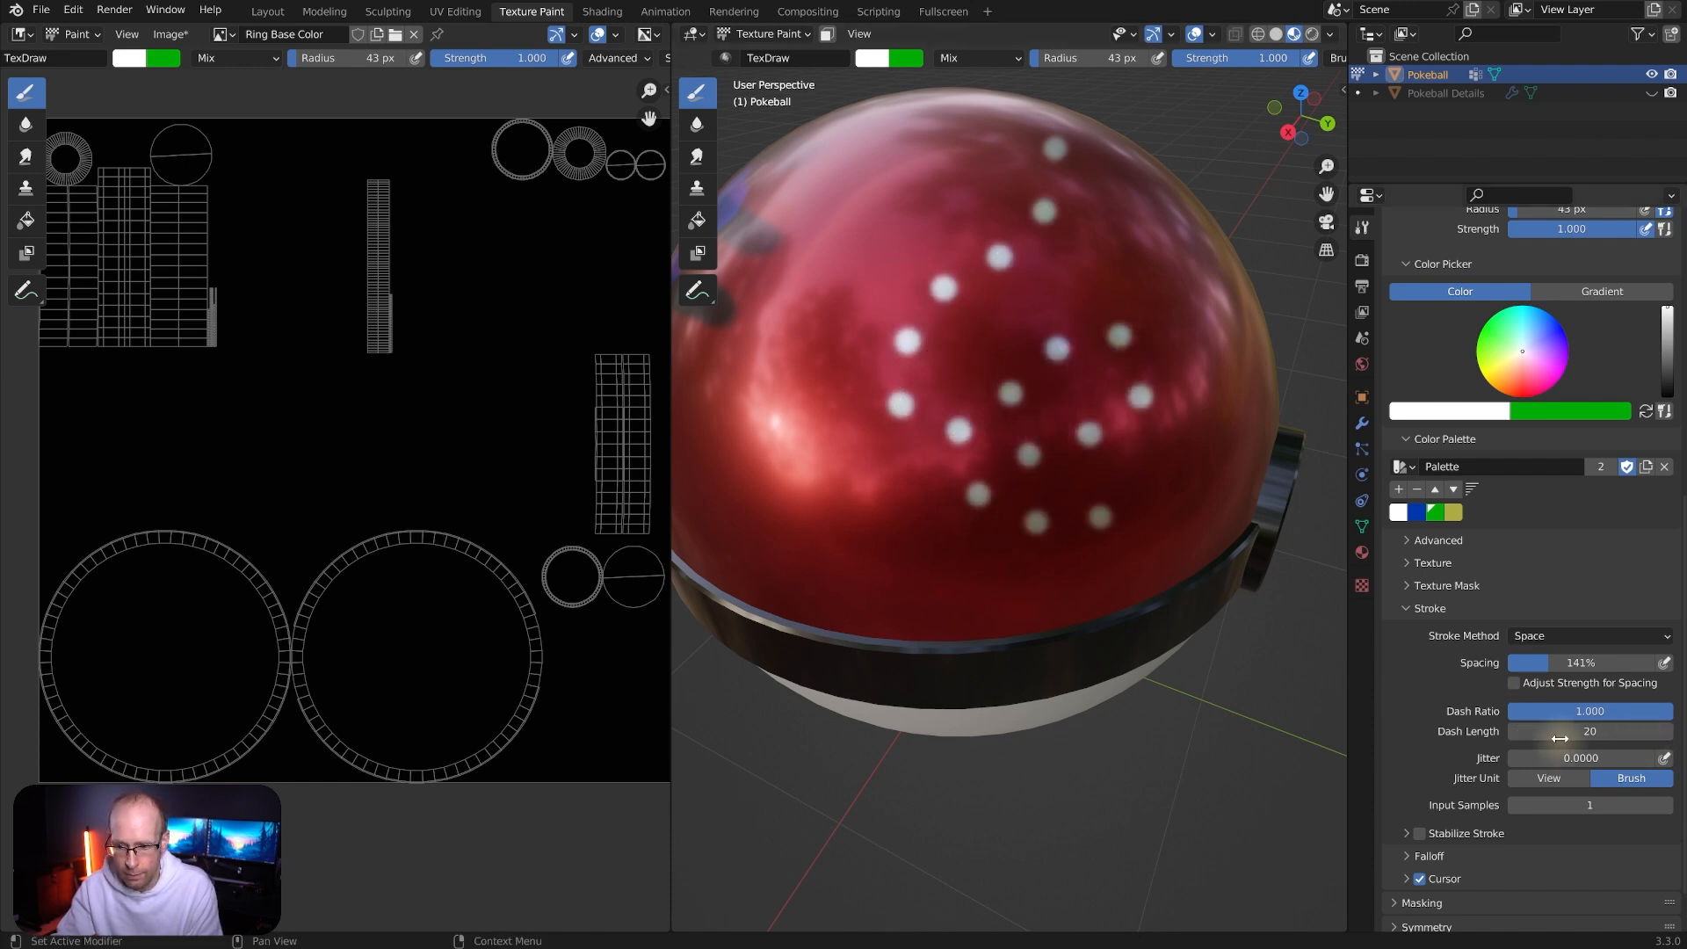
click(1614, 638)
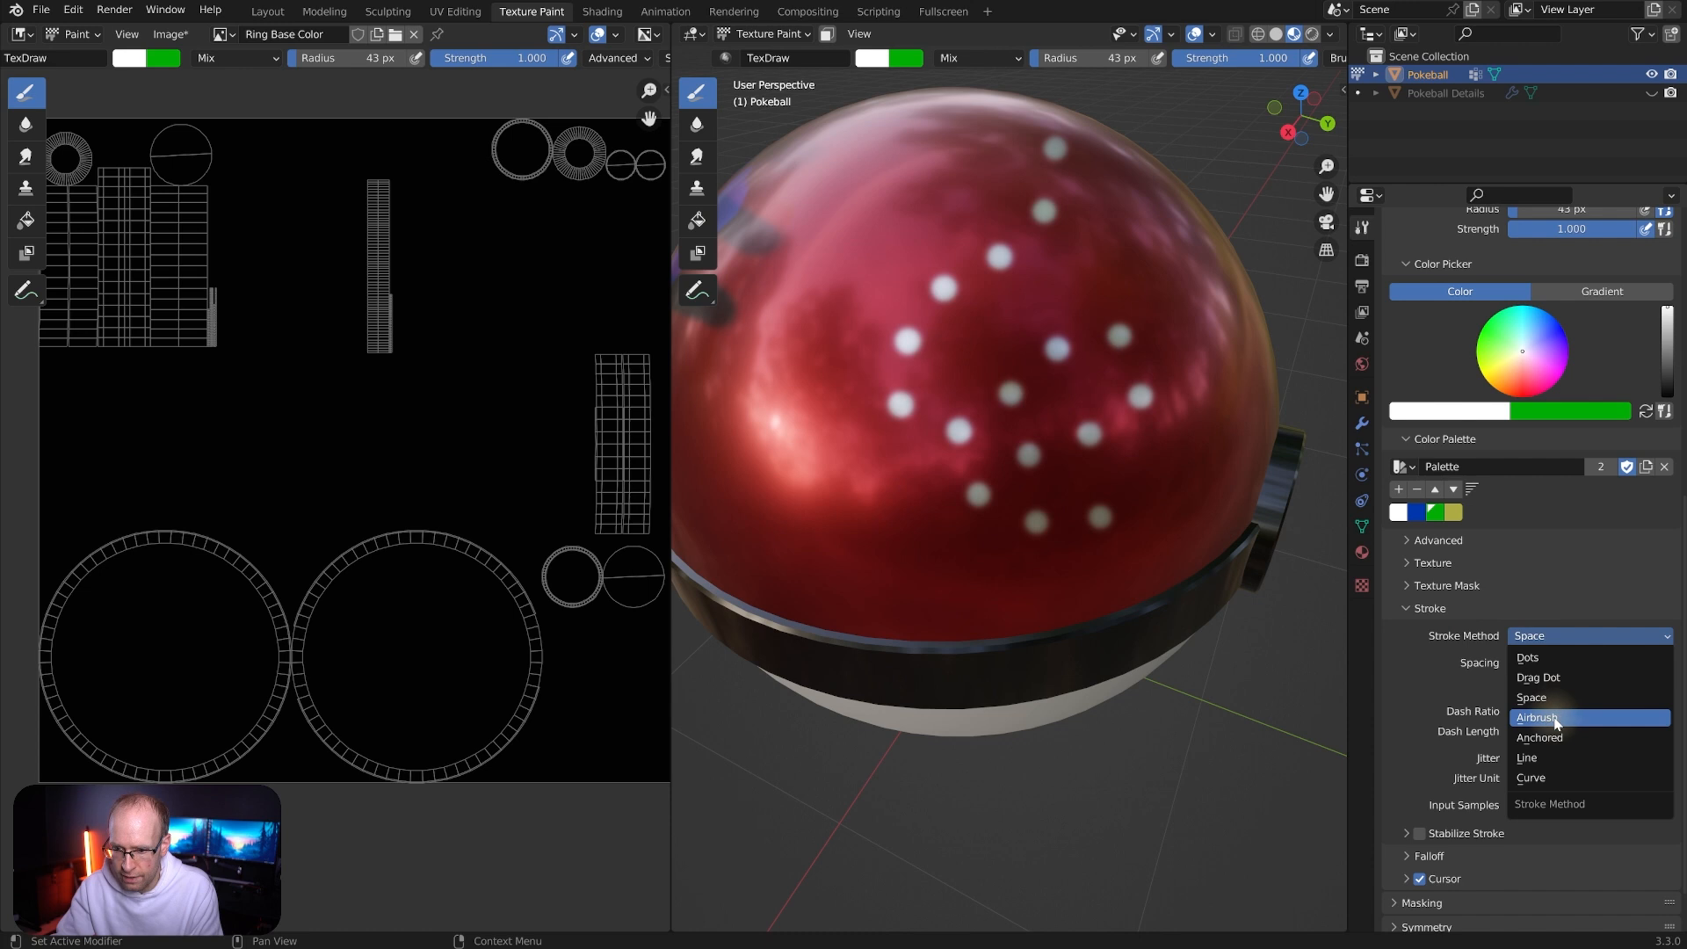
click(1421, 678)
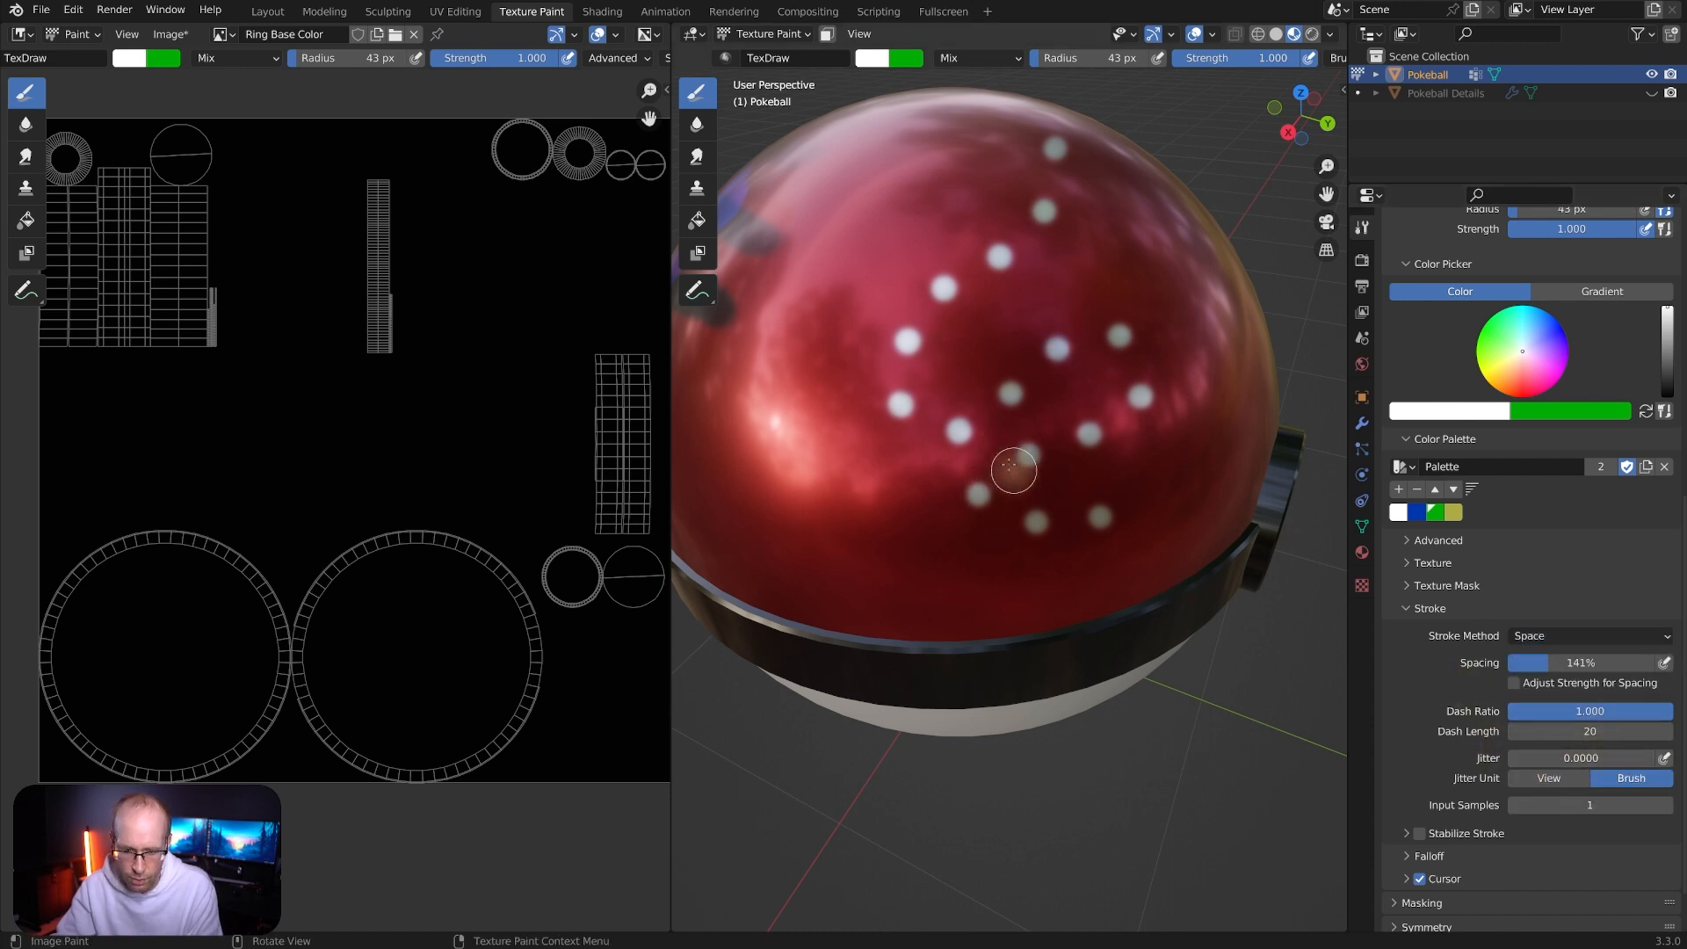
mouse_move(1002, 233)
mouse_down()
mouse_move(1007, 264)
mouse_move(1085, 313)
mouse_move(1110, 510)
mouse_move(1151, 475)
mouse_move(950, 263)
mouse_move(895, 318)
mouse_up()
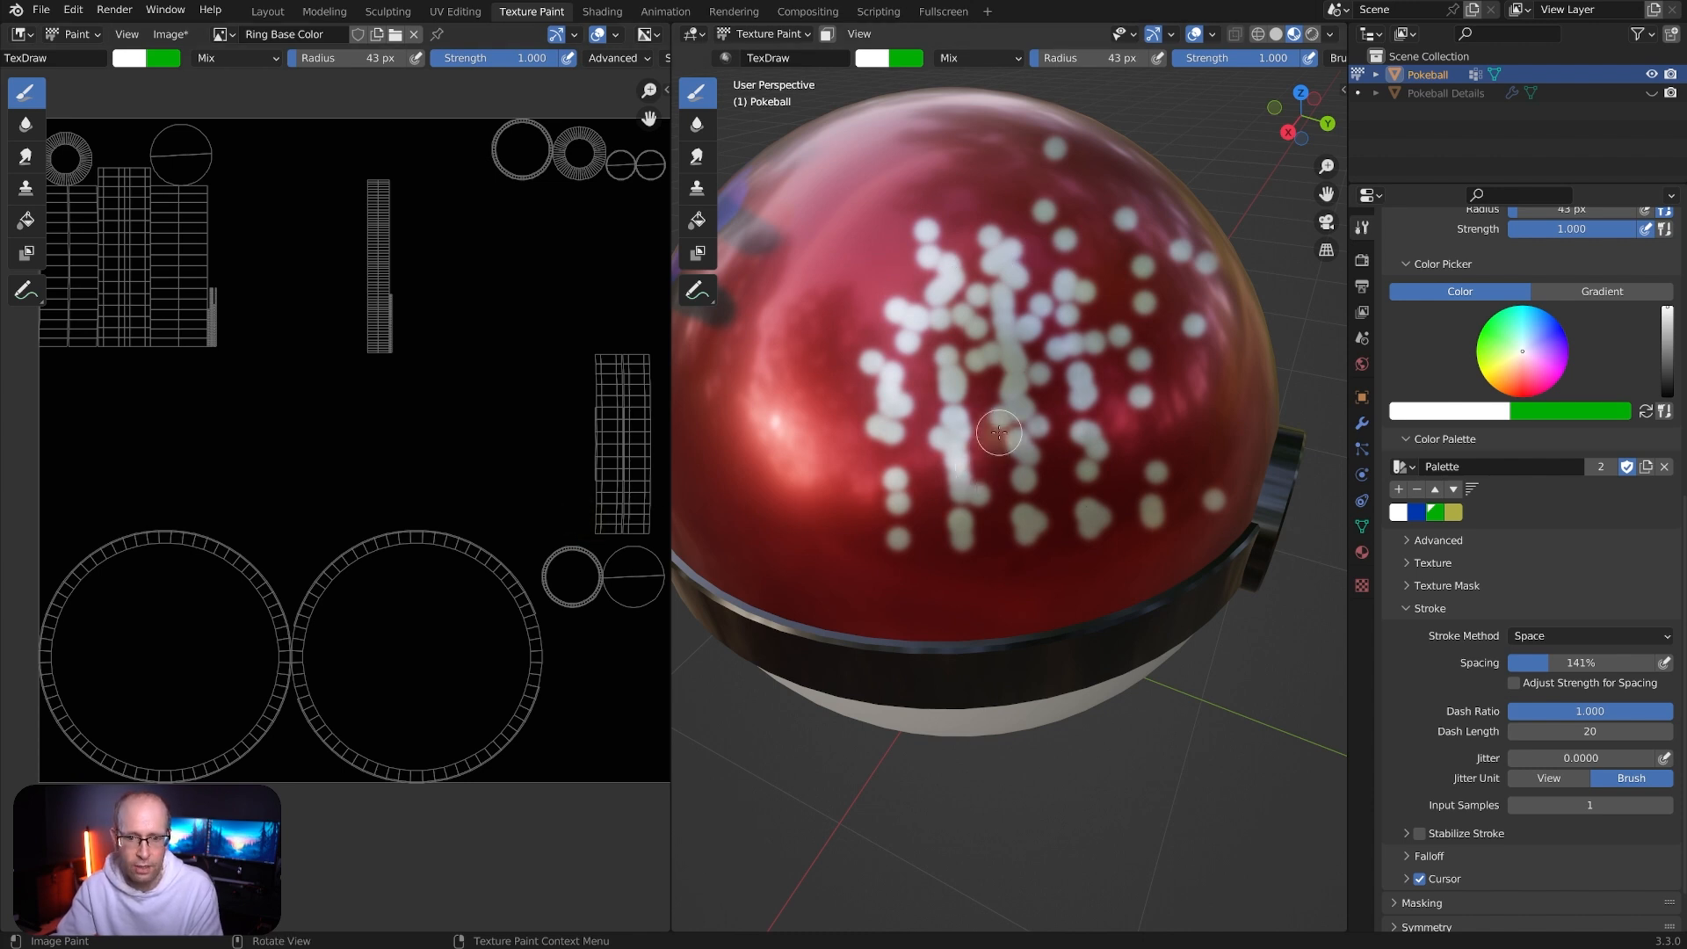
key(ctrl+z)
key(ctrl+z)
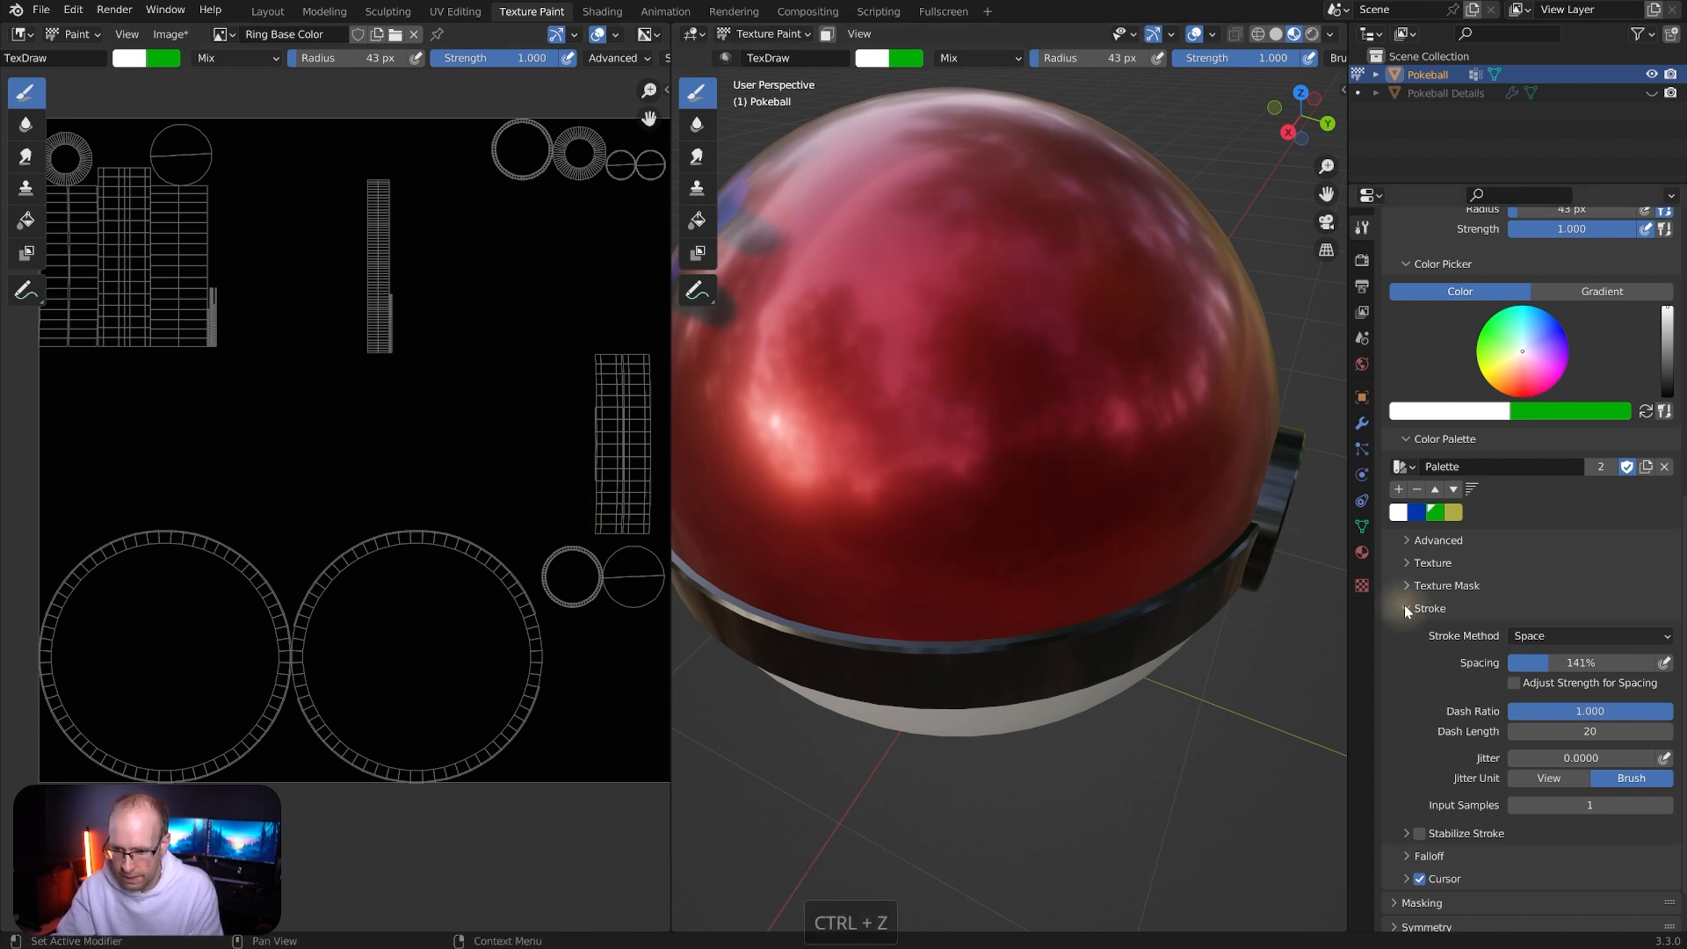
Collapse the Stroke settings, expand Falloff, and paint a short trail of white dots down the dome
scroll(1423, 694, up, 5)
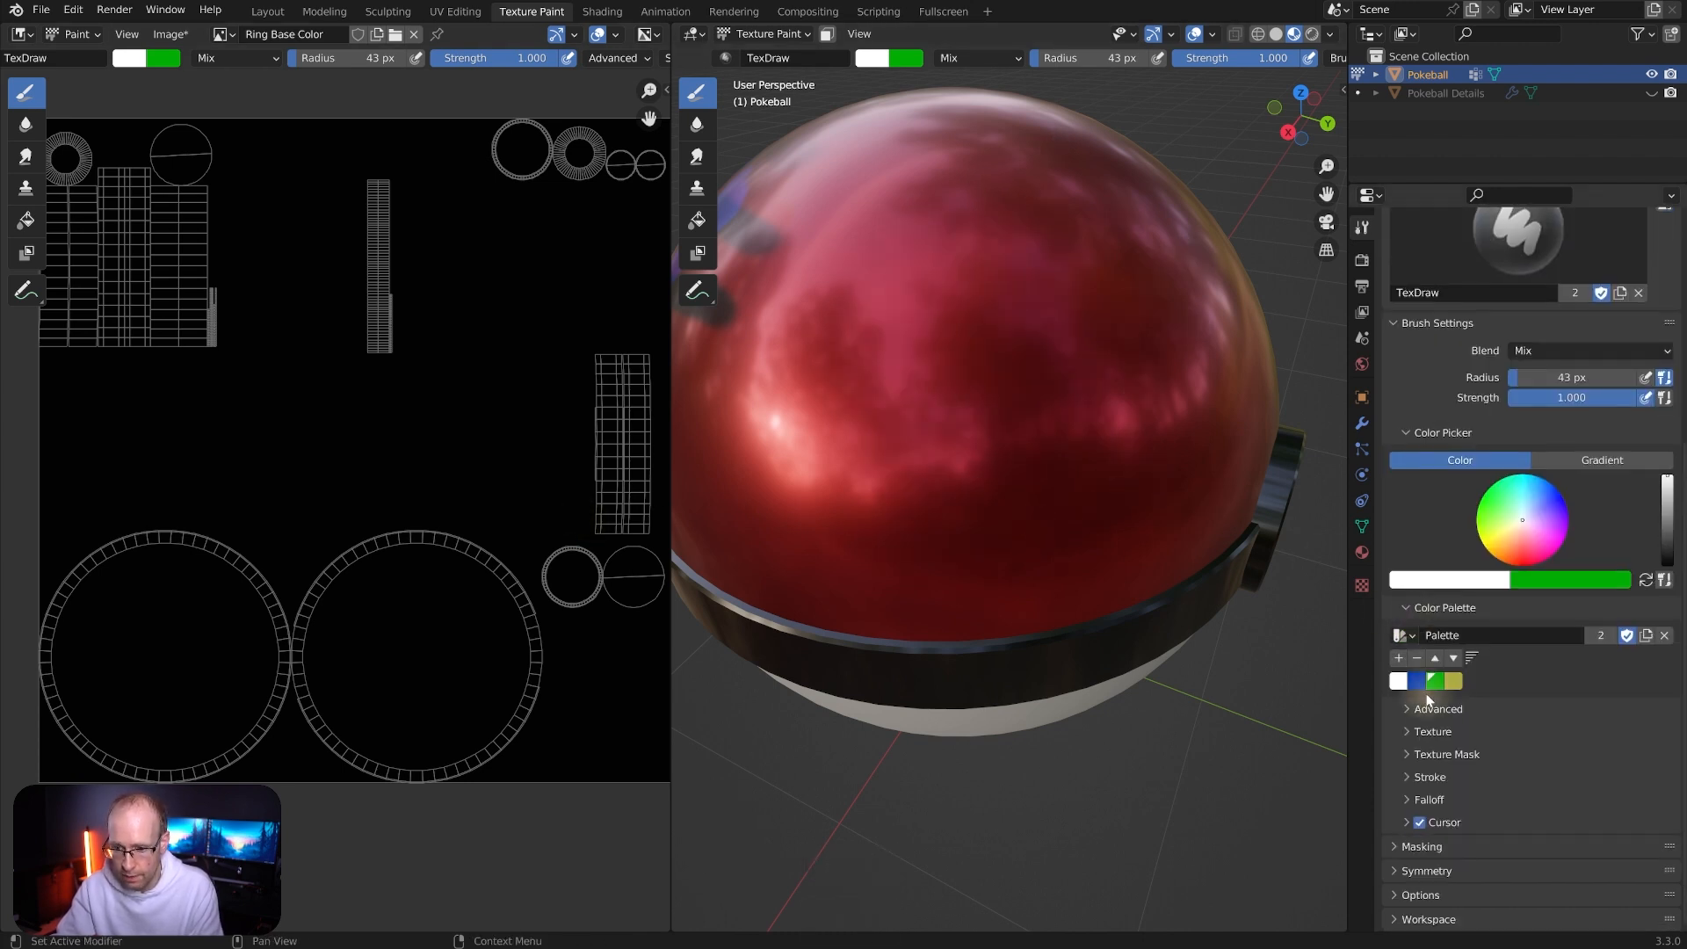
click(1406, 800)
middle_drag(1055, 354, 1058, 200)
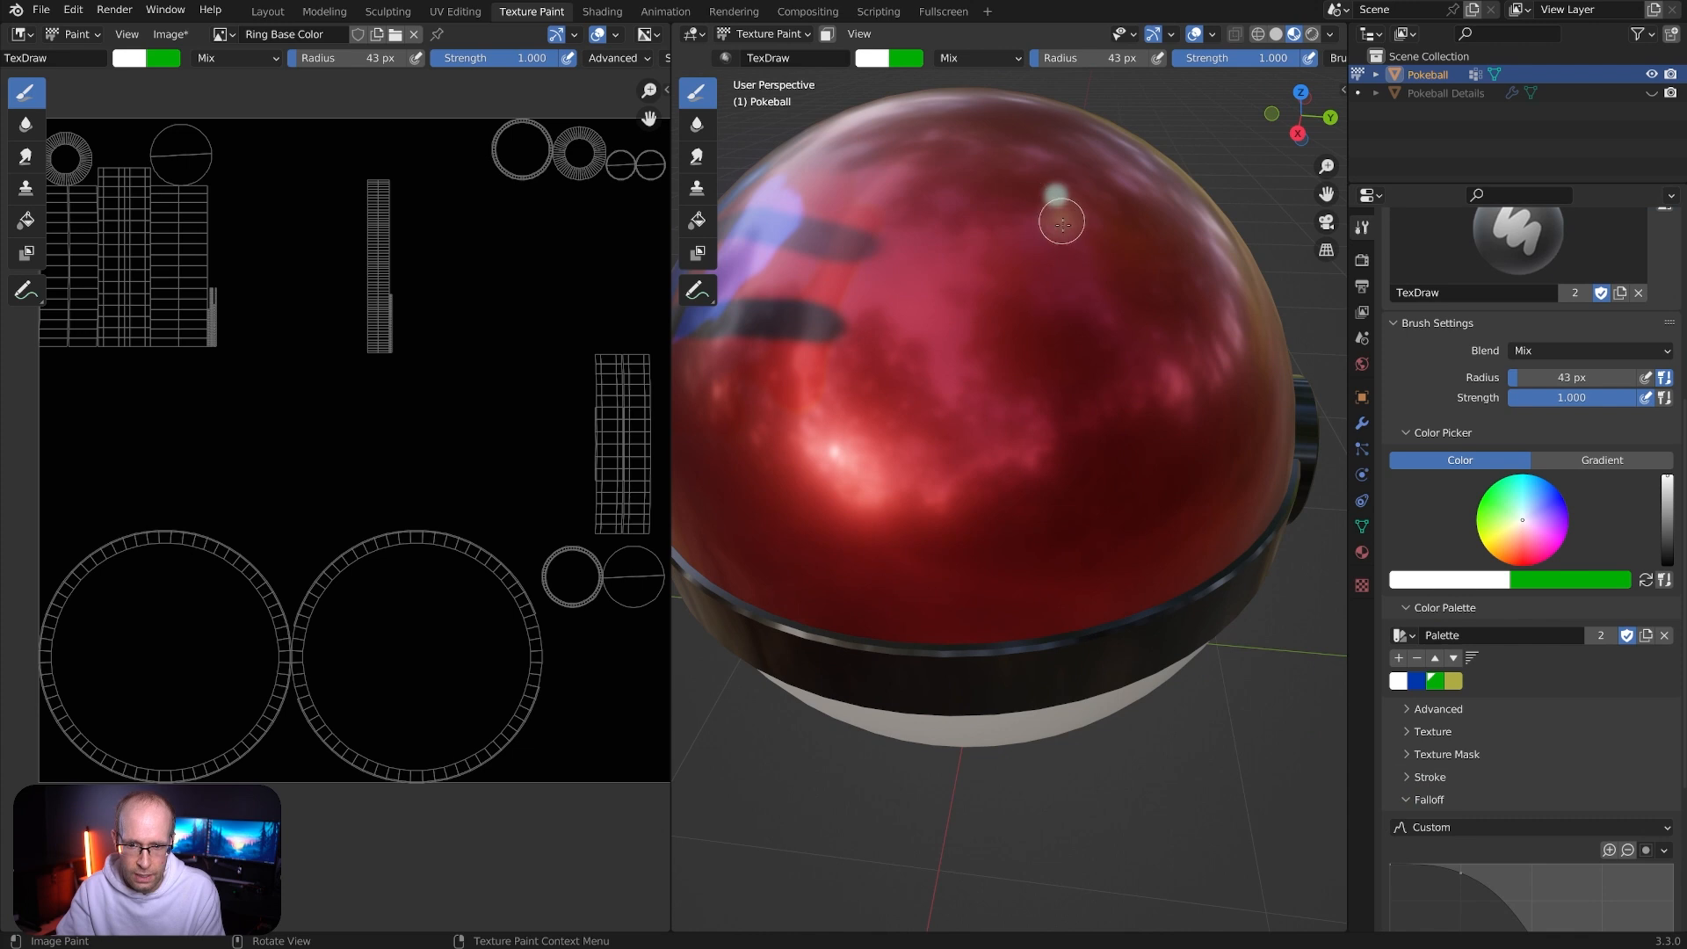
drag(1061, 215, 1046, 339)
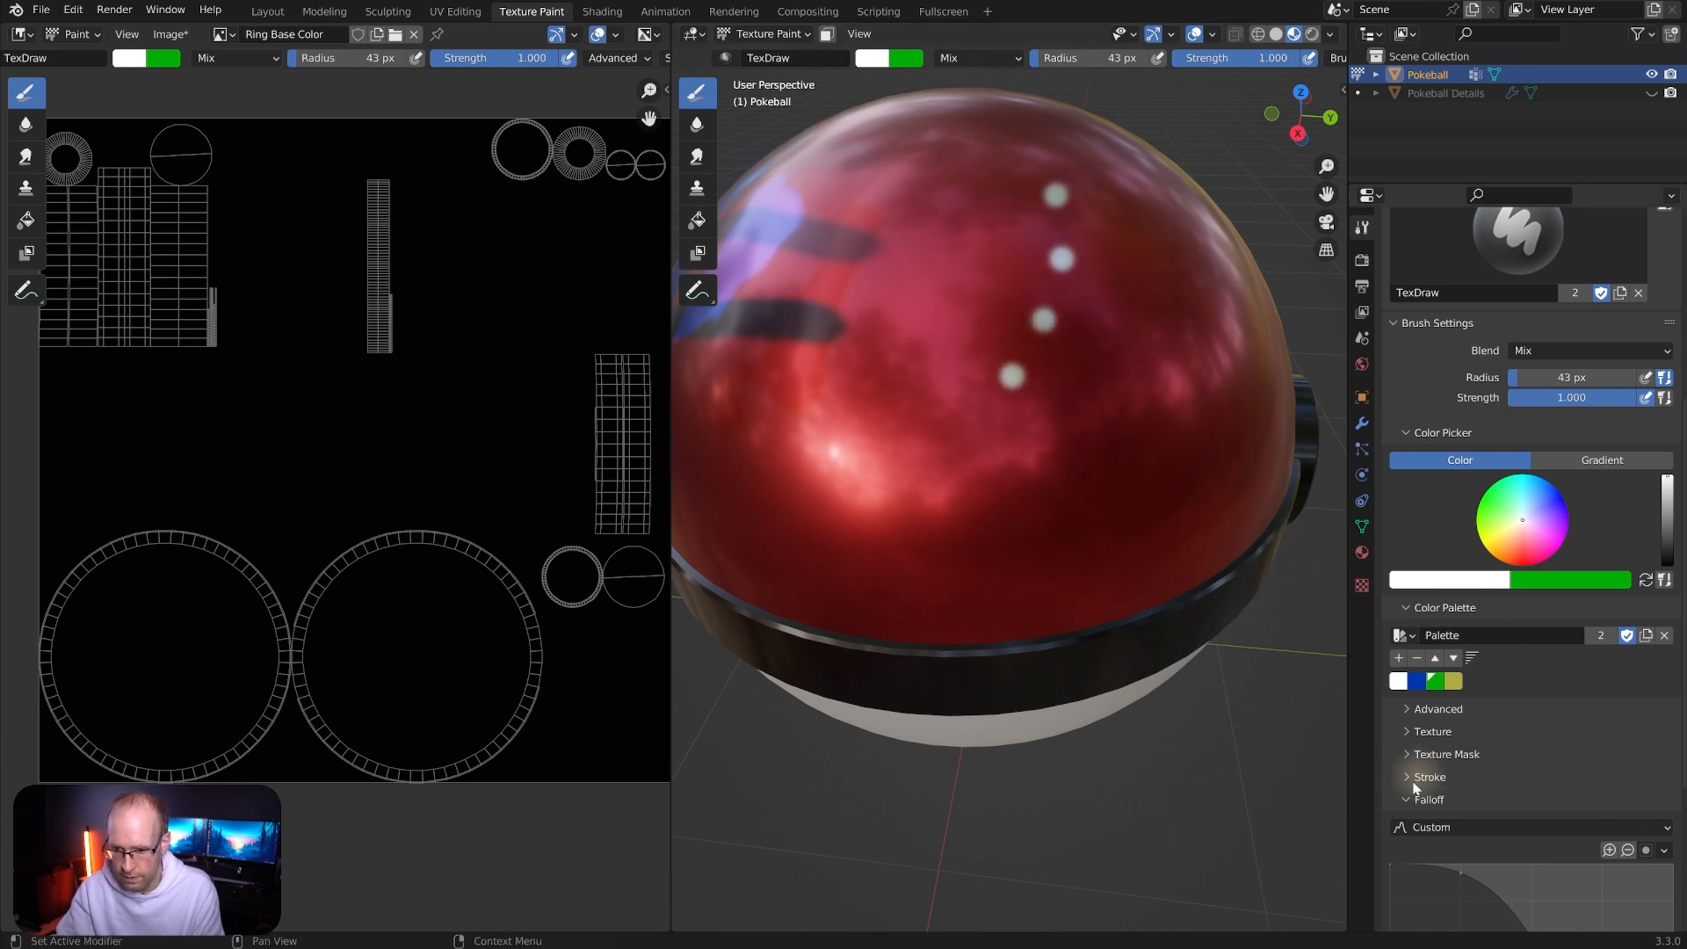
click(41, 9)
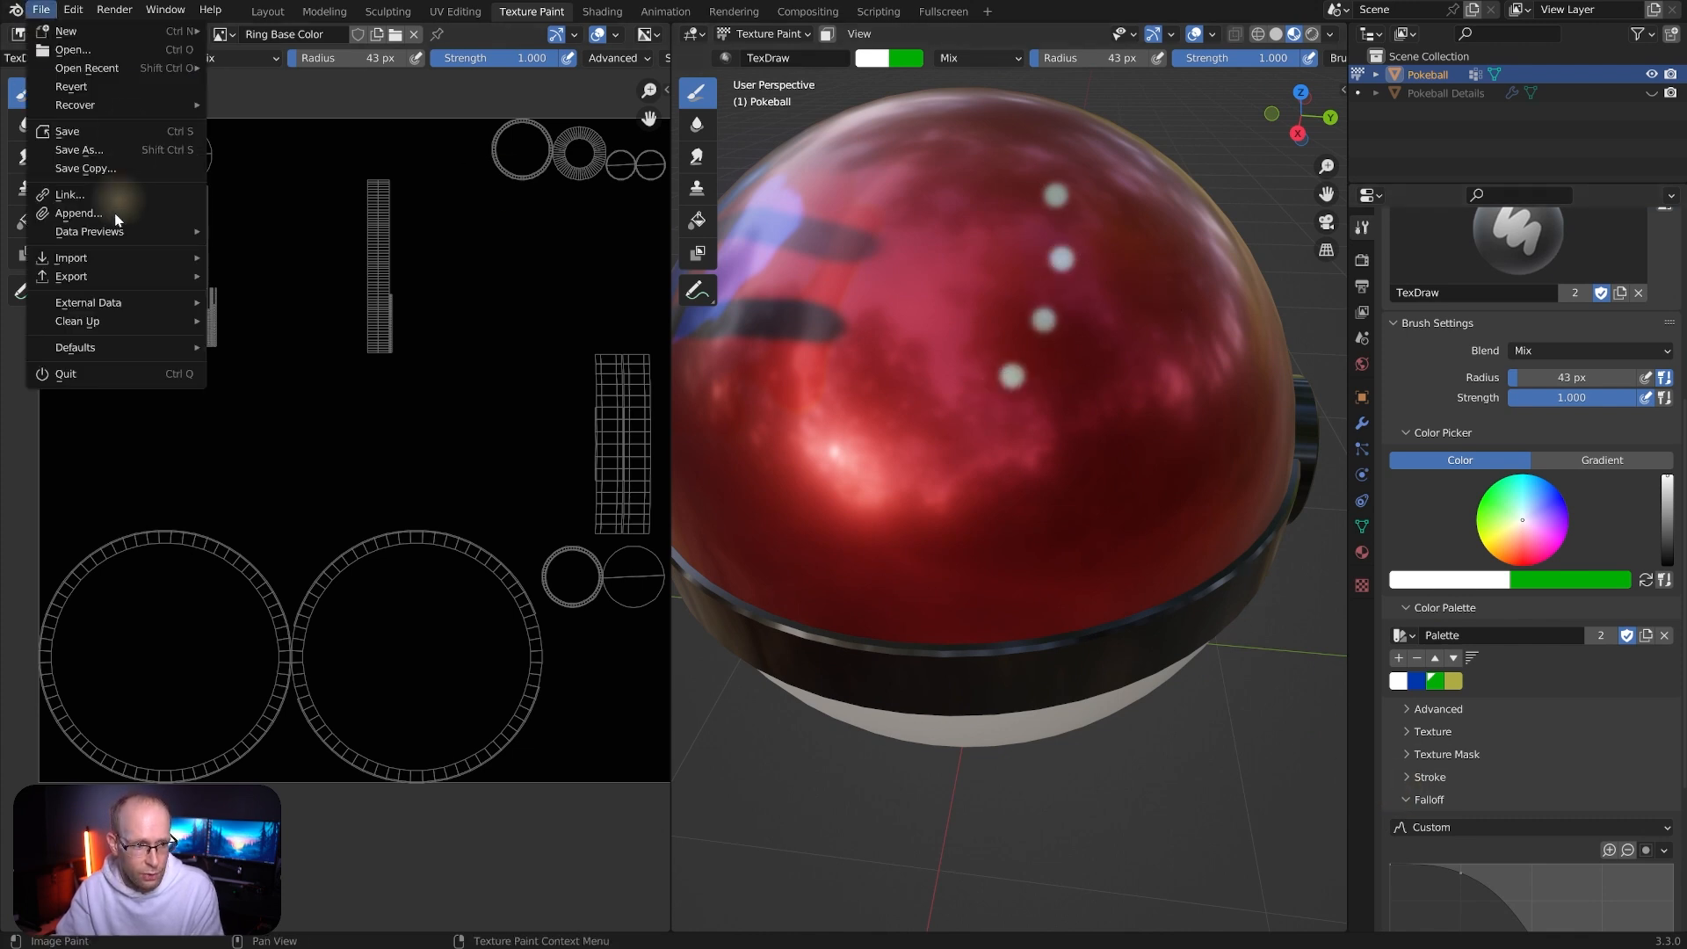
mouse_move(97, 323)
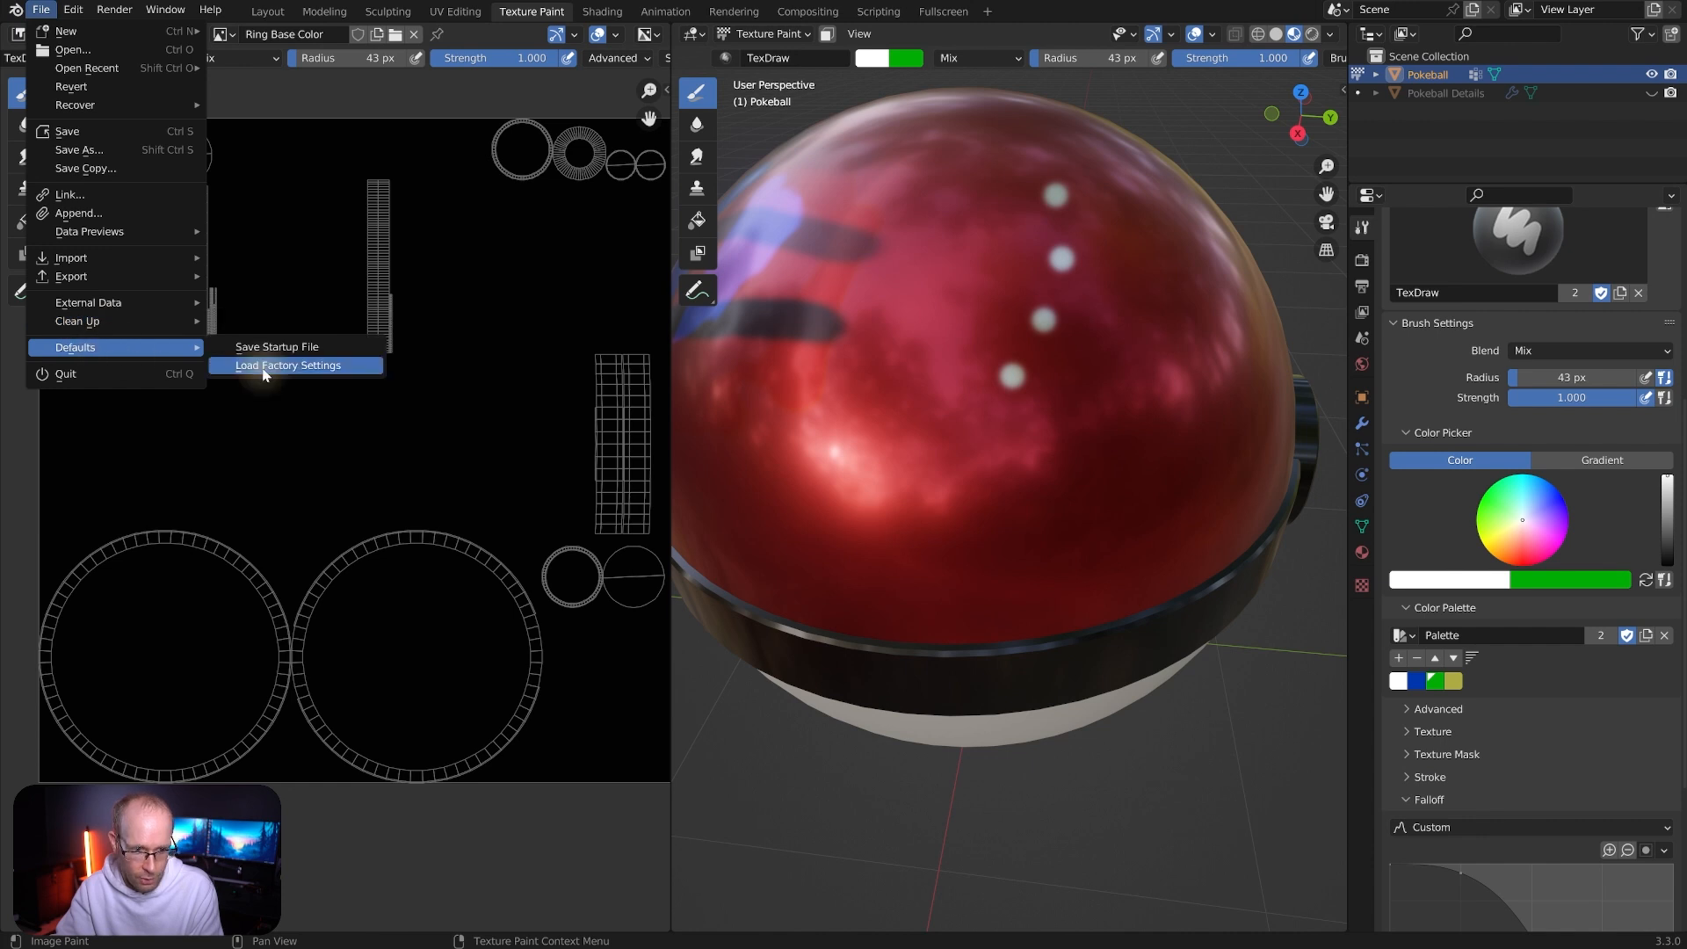
Expand the Stroke settings, reset the stroke spacing to its default of 10%, and collapse the settings again
click(1413, 778)
scroll(1596, 693, down, 4)
right_click(1579, 665)
click(1605, 661)
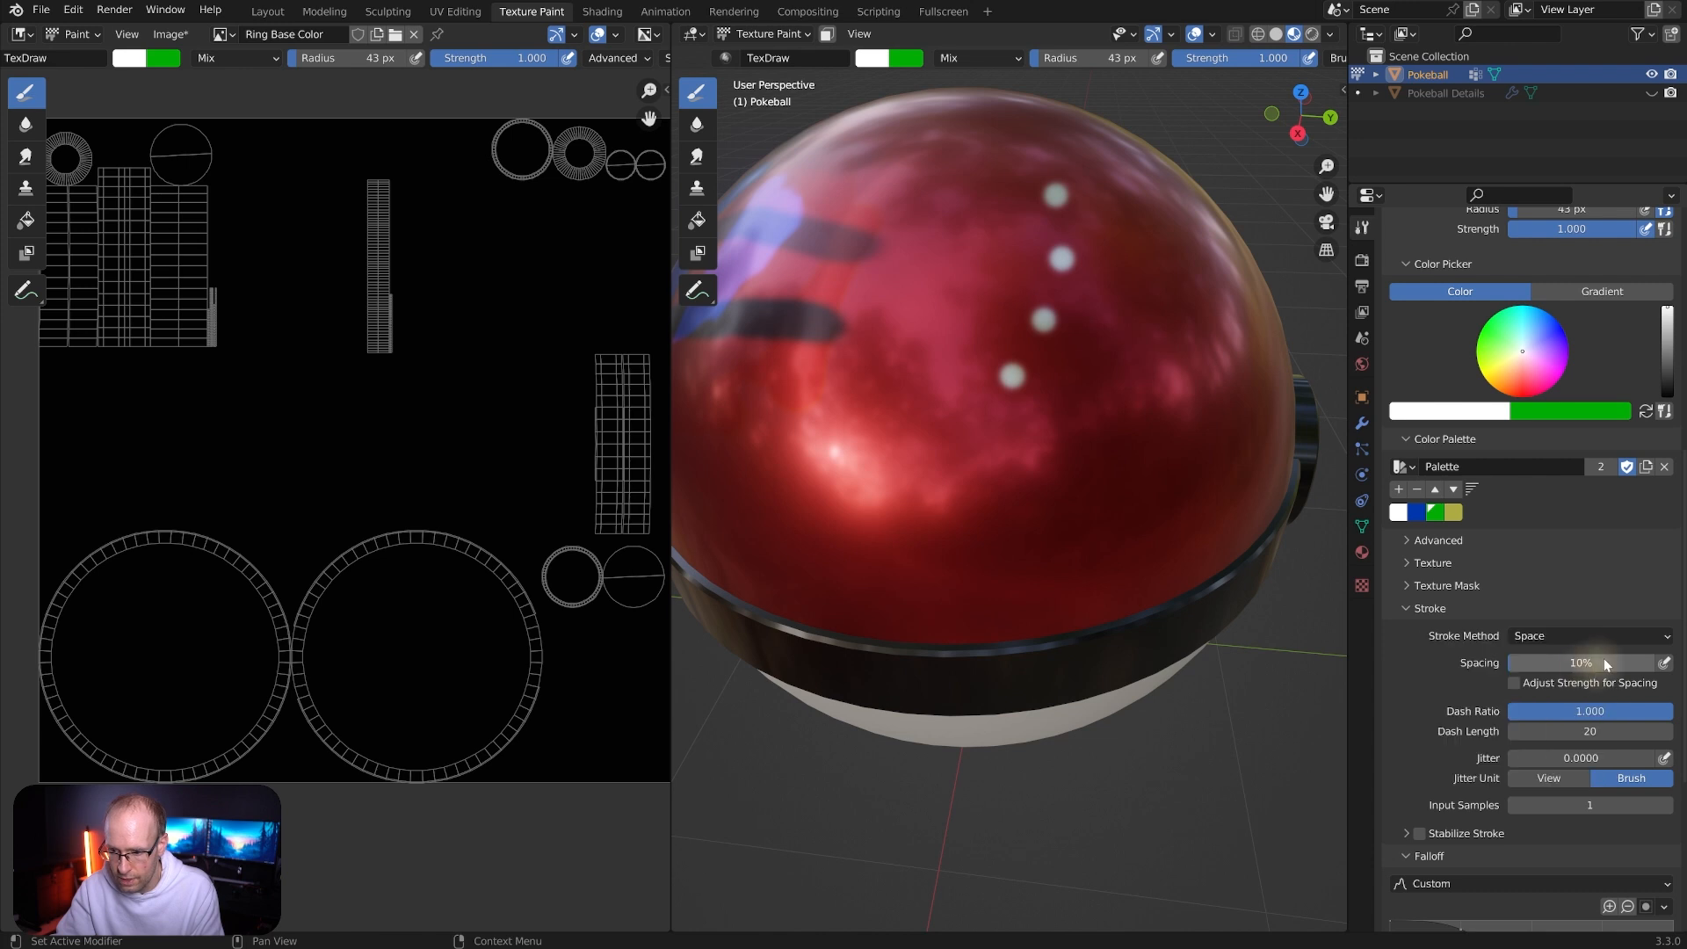
click(1405, 608)
Undo the white dots, paint a test stroke down the dome with the reset spacing, and undo it
key(ctrl+z)
drag(1055, 176, 989, 474)
key(ctrl+z)
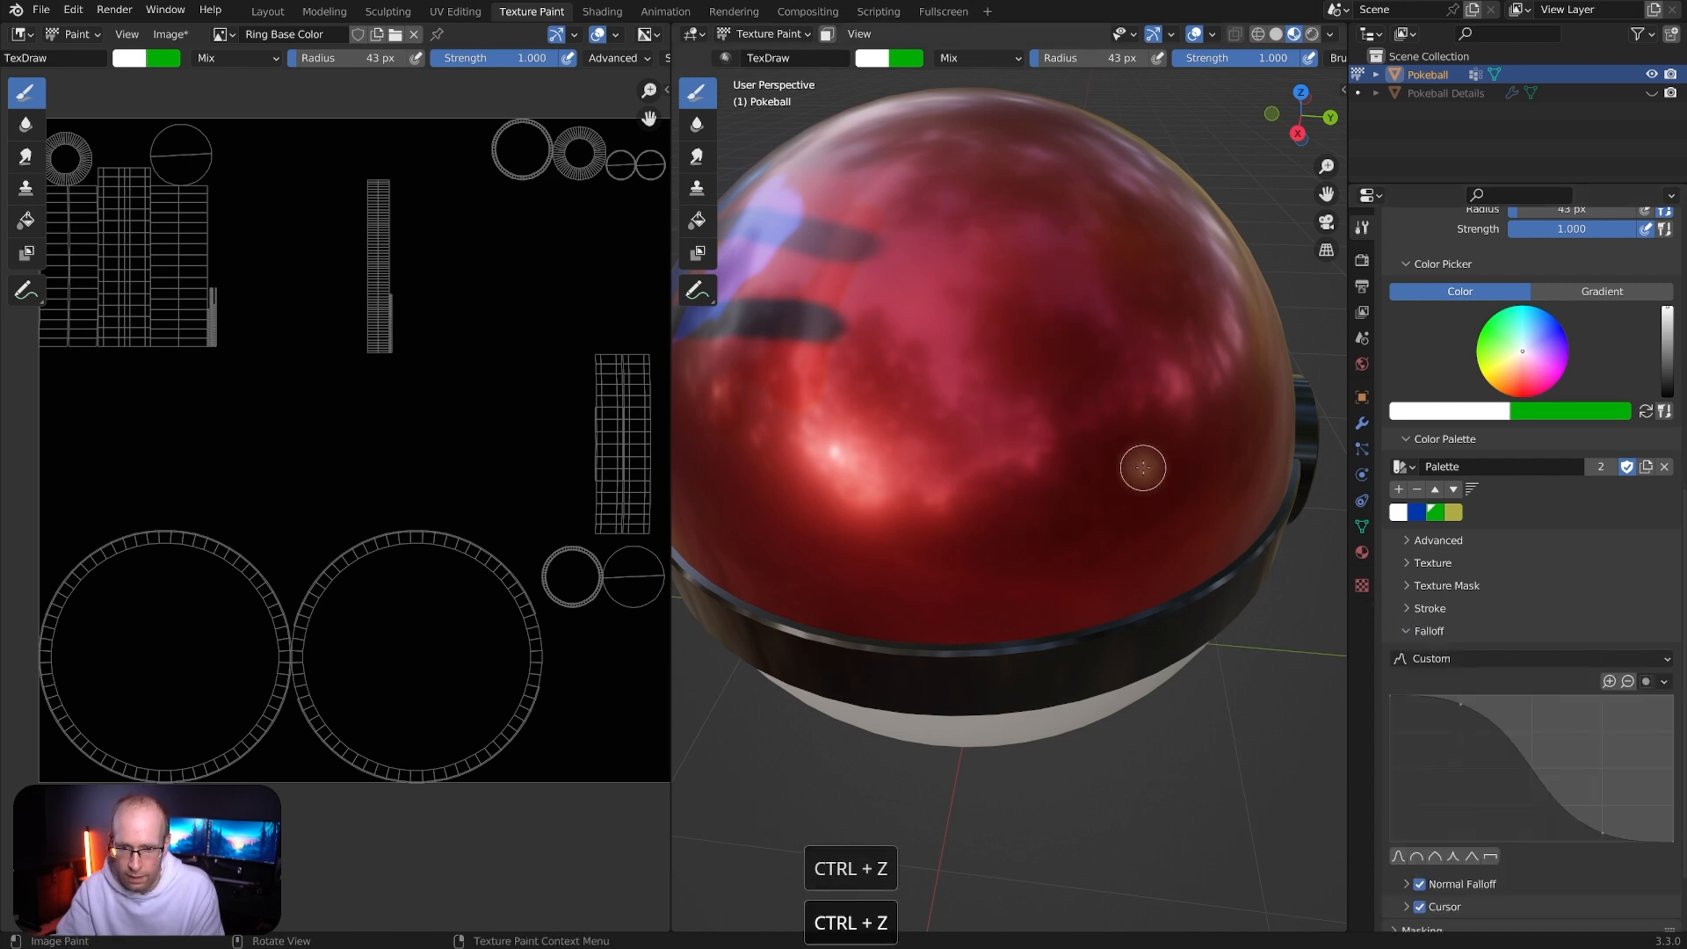
Increase the brush radius to 167 px, paint a thick curved white stroke on the dome, and inspect its soft edge up close
scroll(1526, 501, down, 2)
middle_drag(1063, 331, 1033, 313)
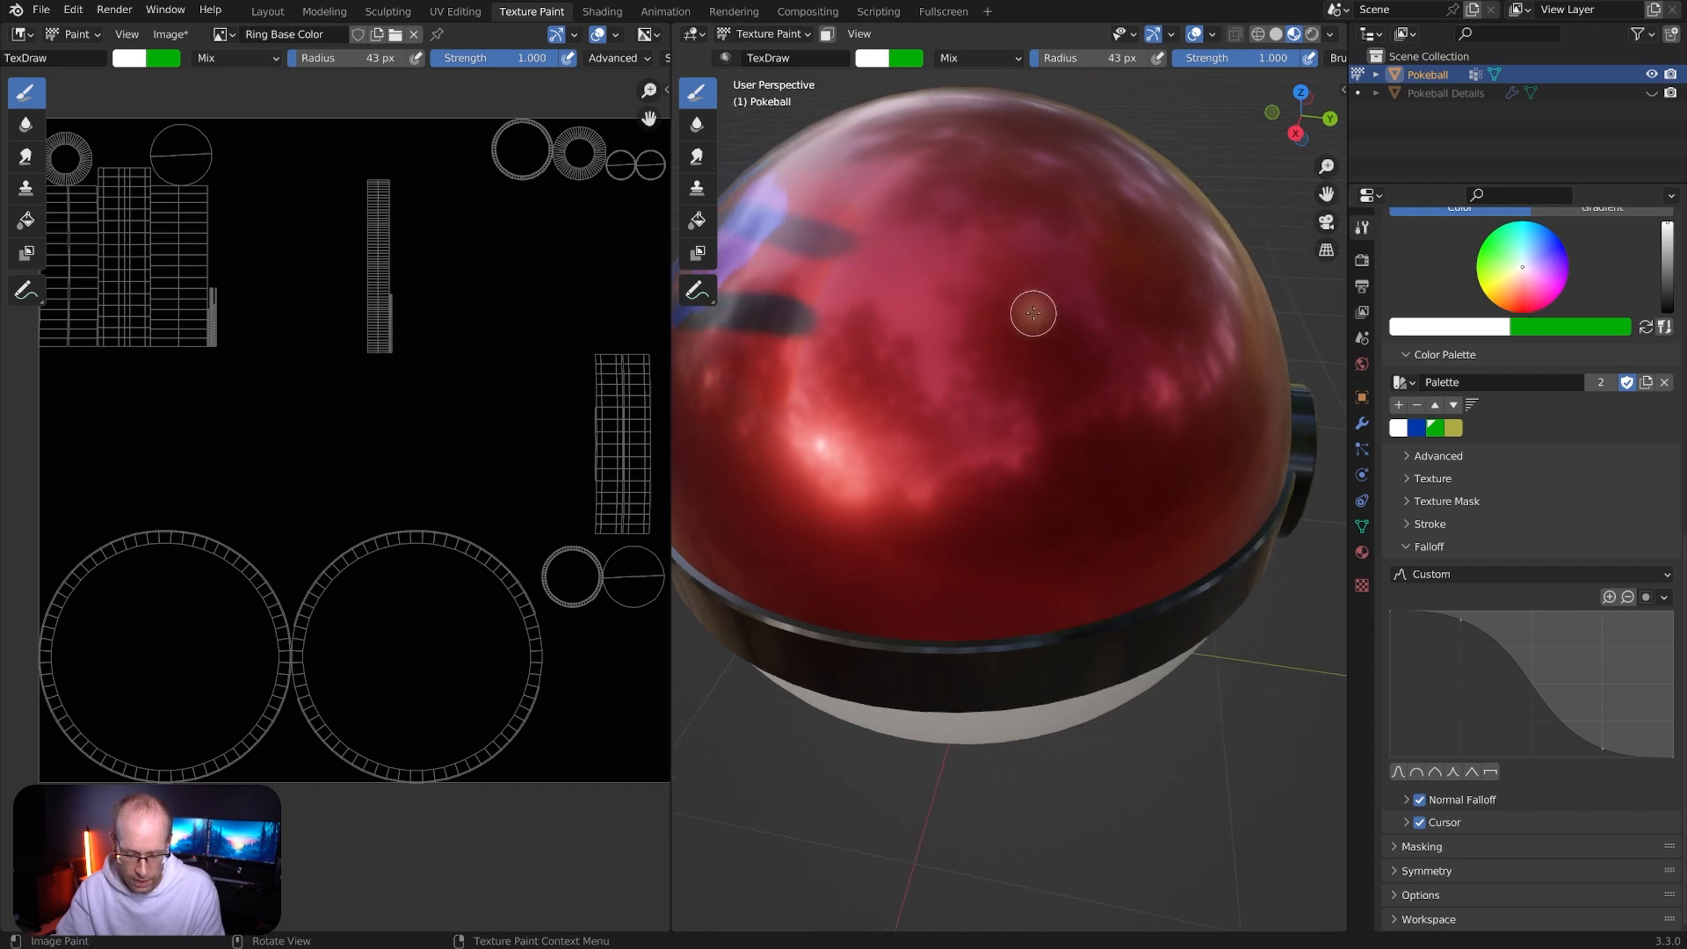
key(f)
click(1039, 226)
mouse_move(1067, 203)
mouse_down()
mouse_move(999, 384)
mouse_move(885, 452)
mouse_move(818, 457)
mouse_up()
middle_drag(1130, 294, 1084, 268)
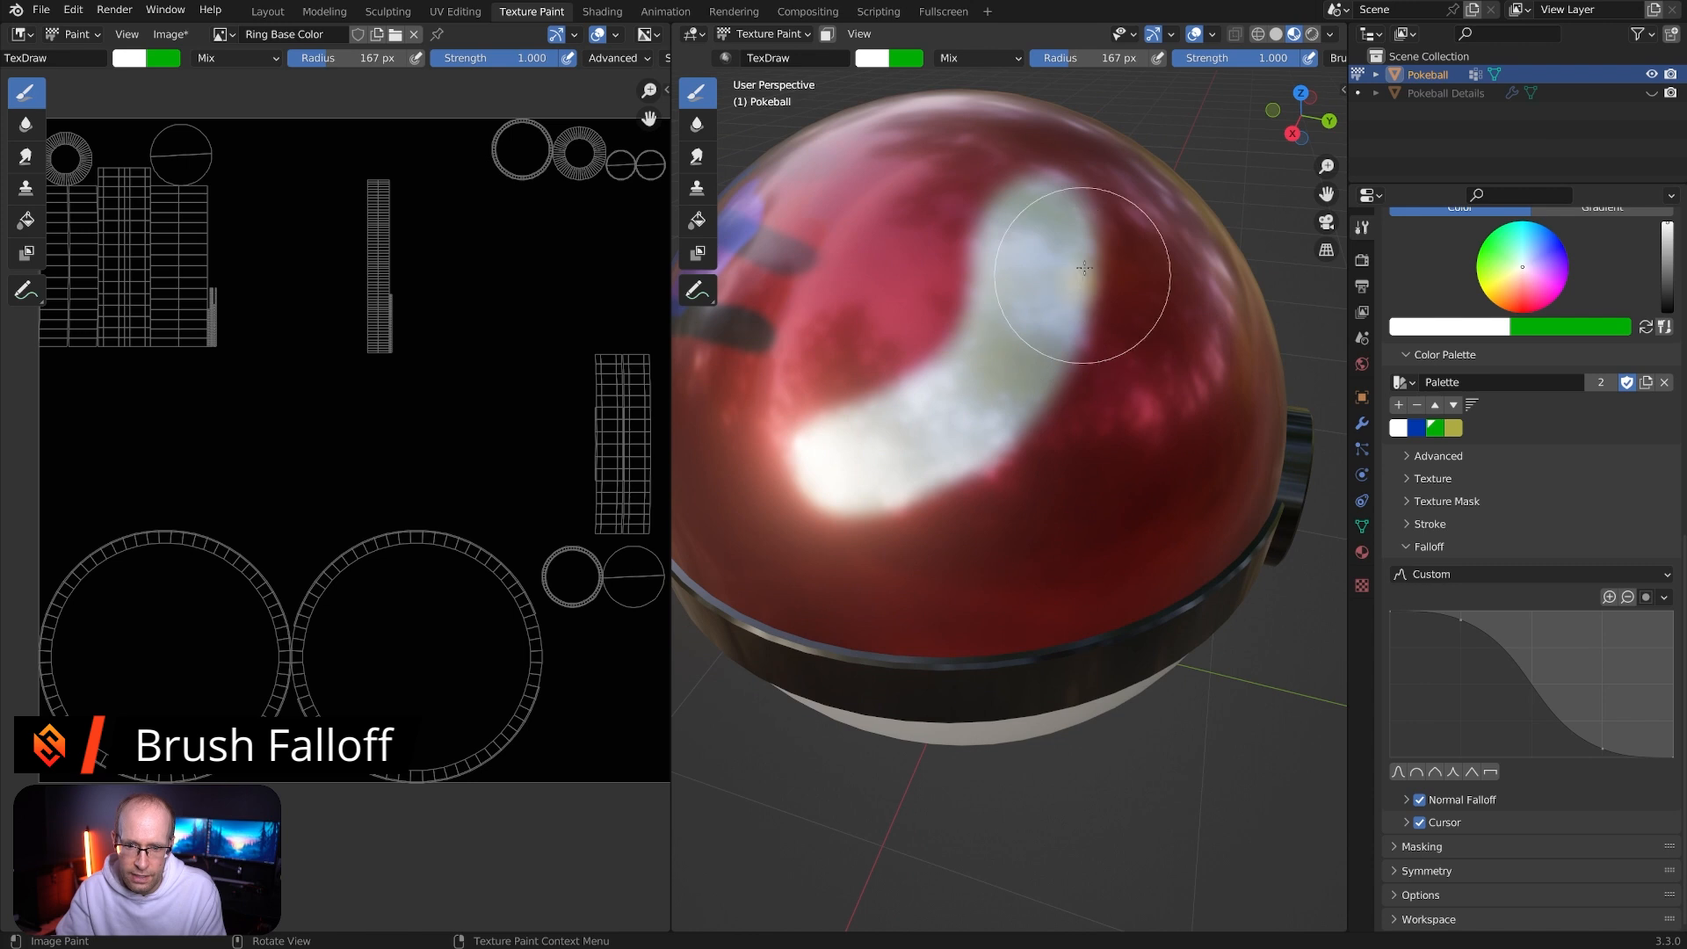
scroll(1066, 366, up, 5)
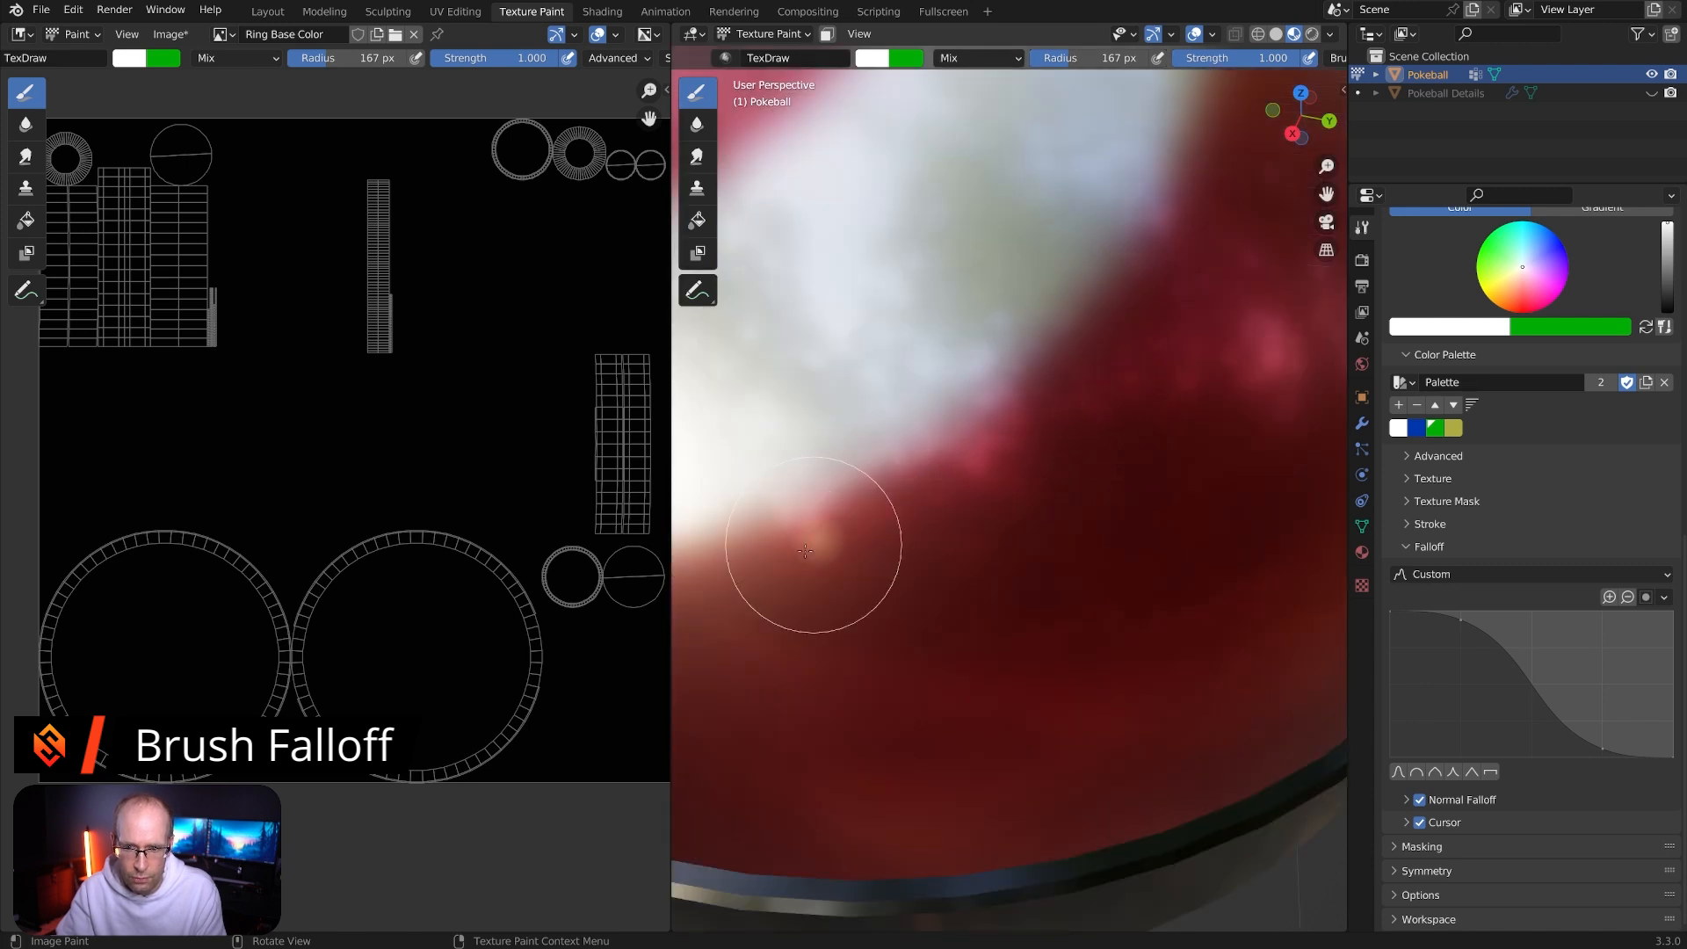
scroll(1074, 263, down, 5)
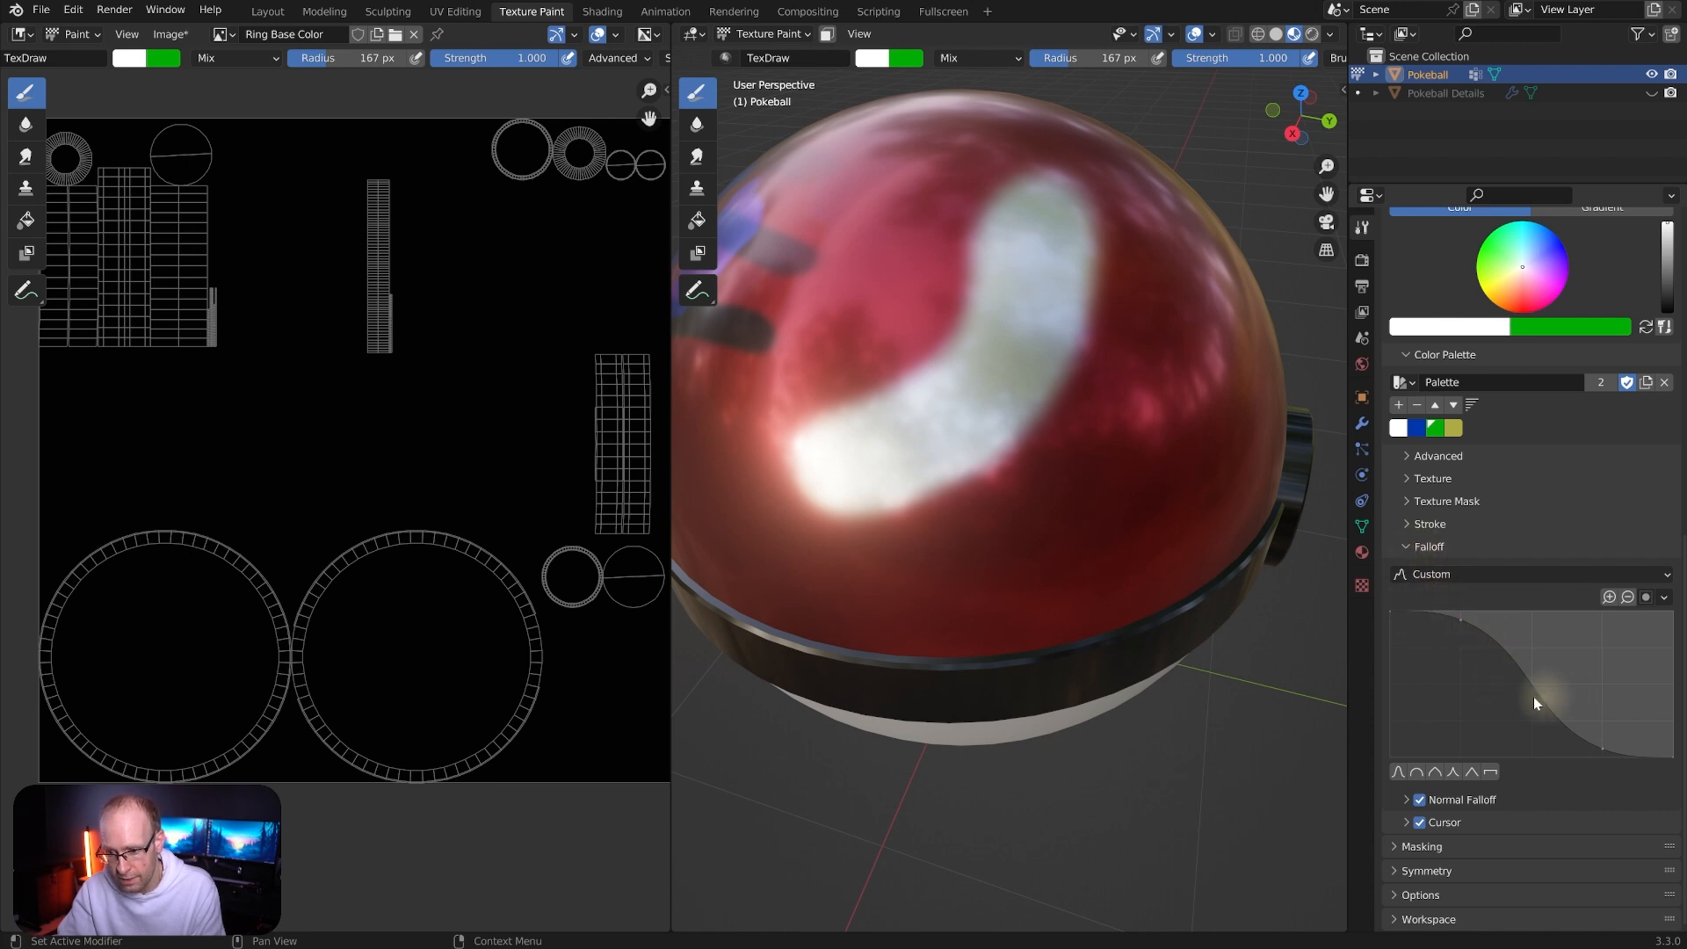
Pull the falloff curve's upper point down to X 0.11667, Y 0.10429, test it with a white stroke, and undo the stroke
drag(1459, 619, 1410, 726)
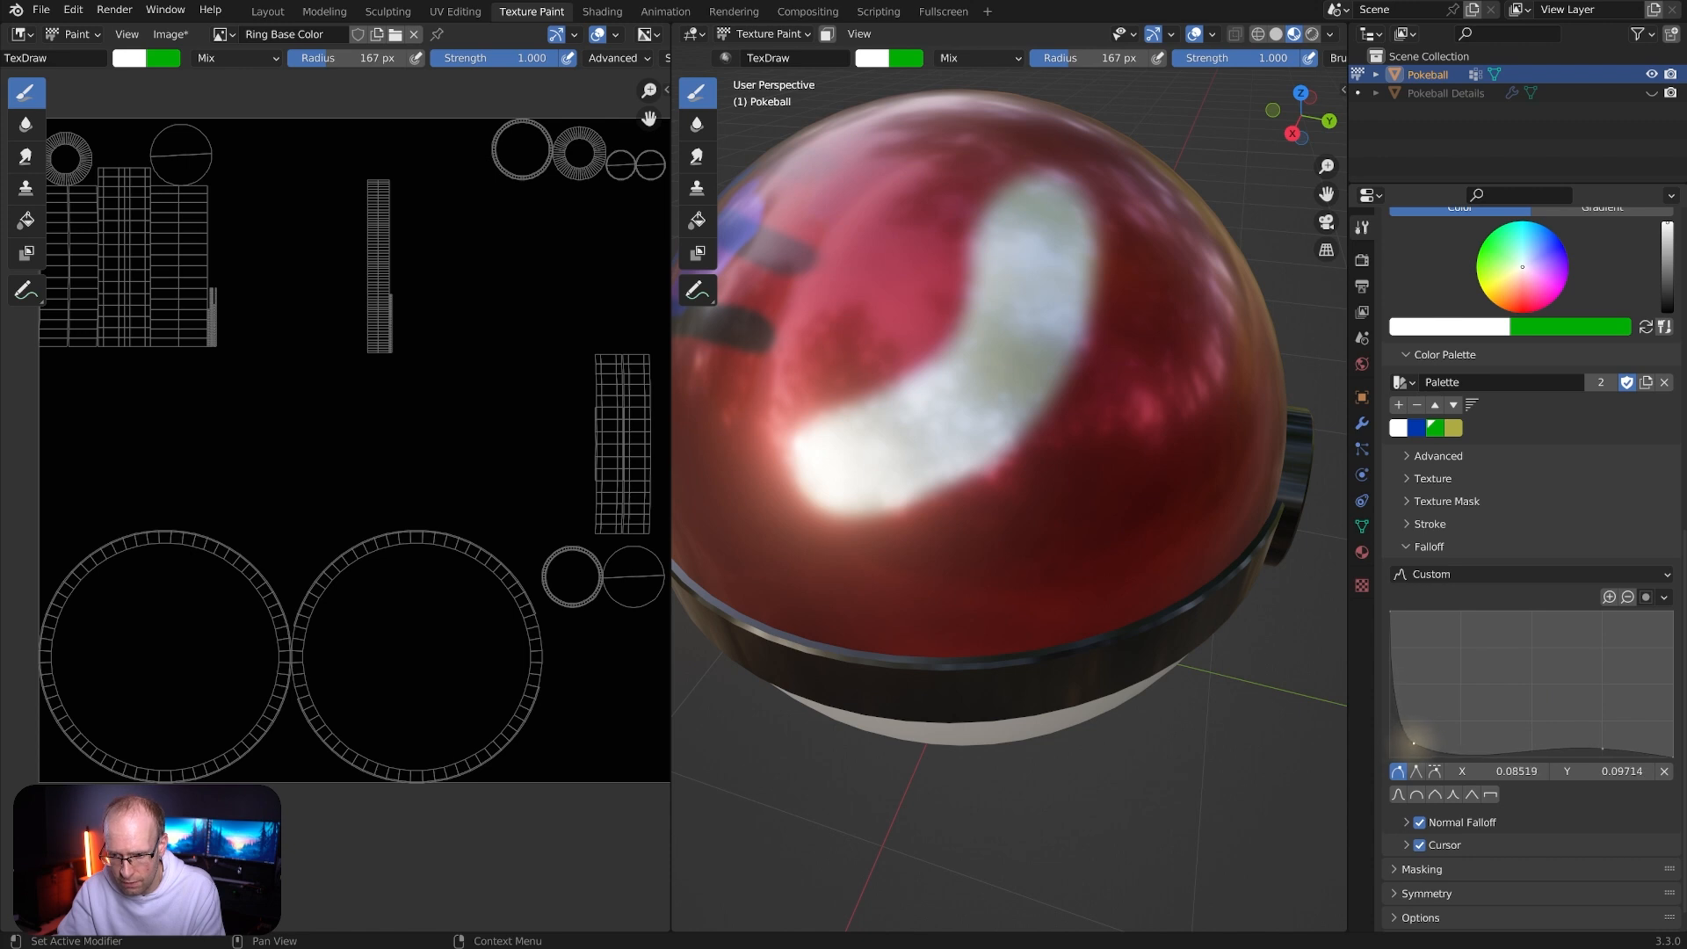
mouse_move(1186, 434)
middle_down()
mouse_move(1143, 281)
mouse_move(1092, 234)
middle_up()
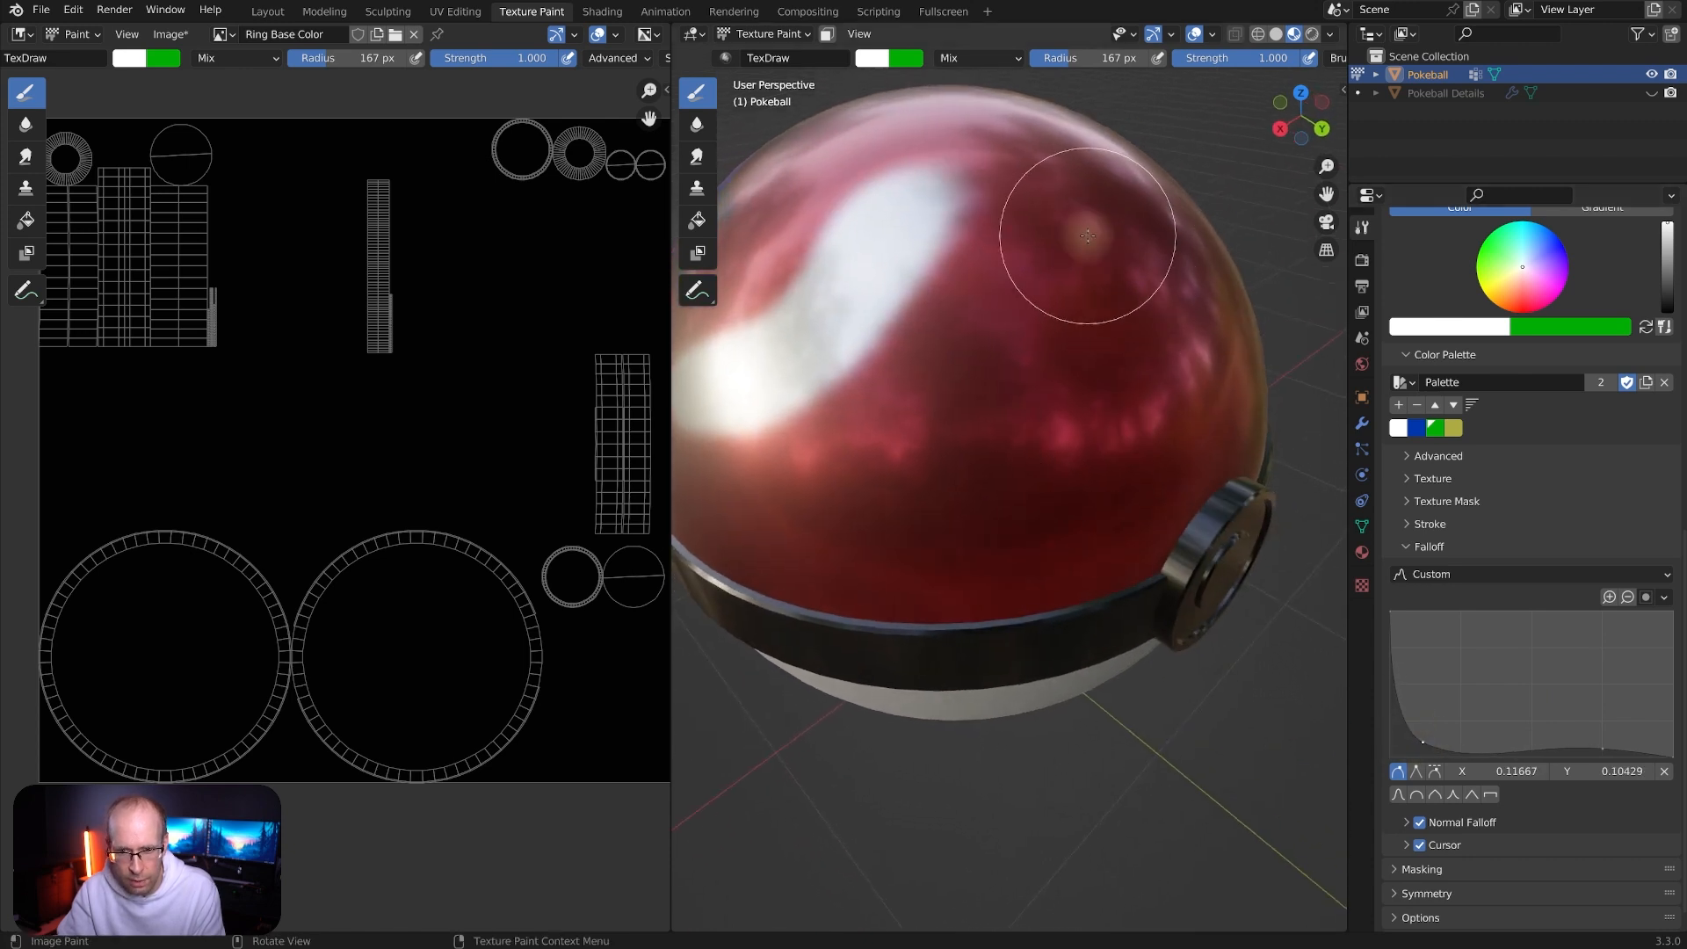
mouse_move(1108, 320)
mouse_down()
mouse_move(964, 387)
mouse_move(1073, 309)
mouse_move(1095, 251)
mouse_up()
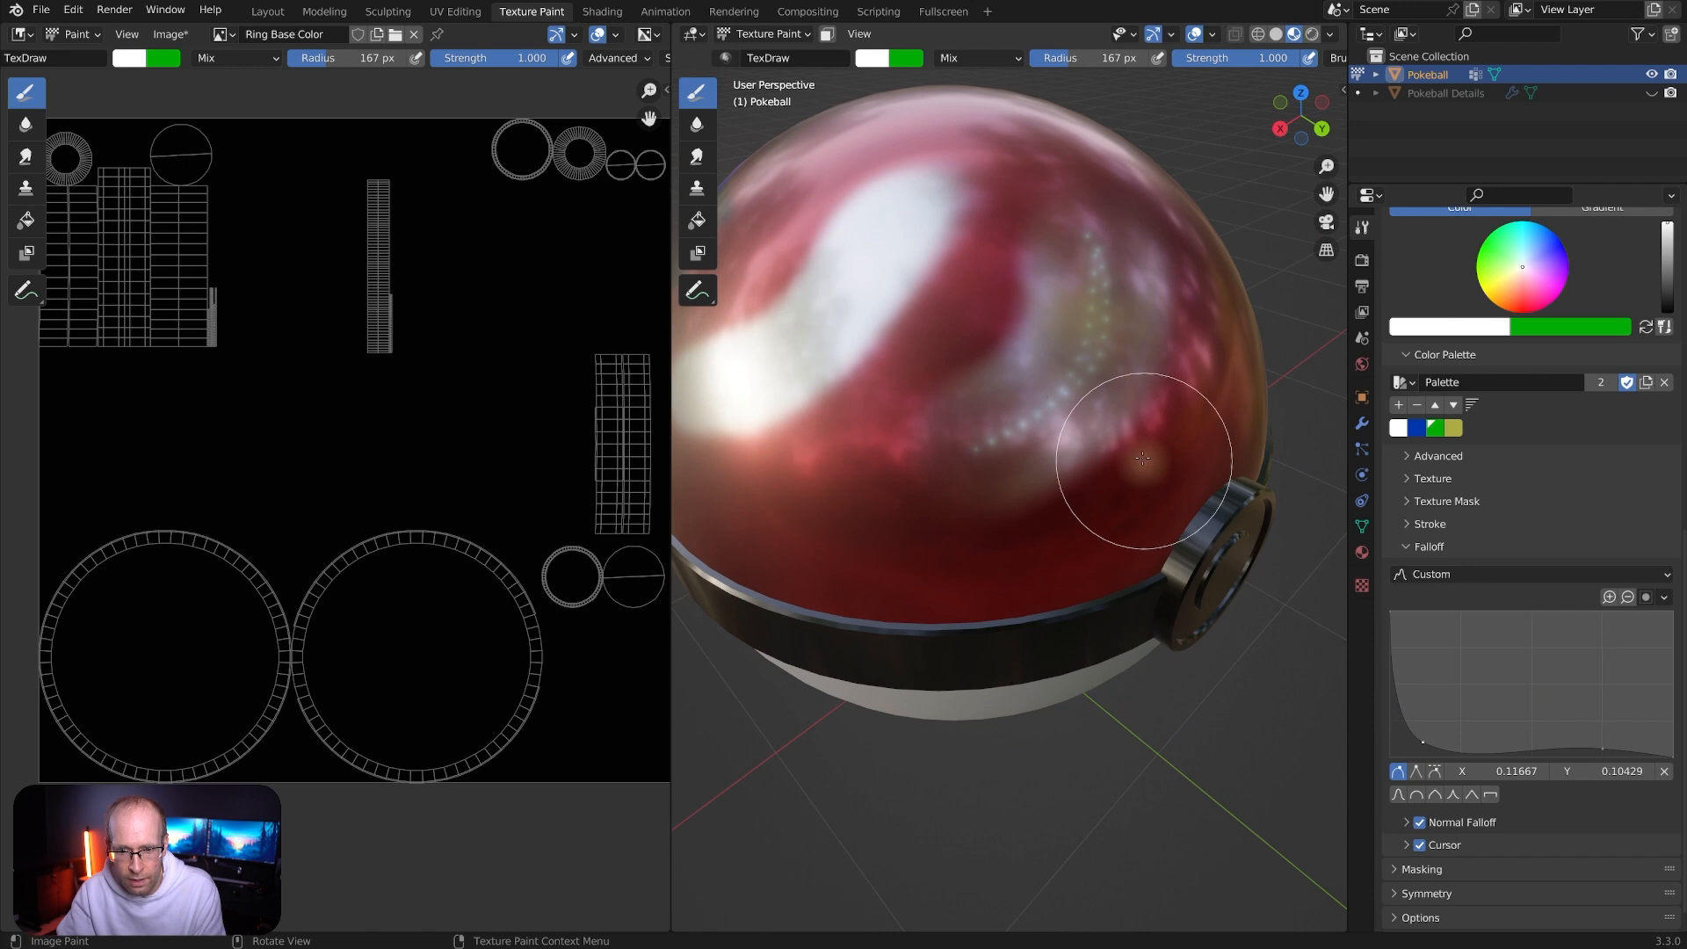
scroll(1130, 463, up, 3)
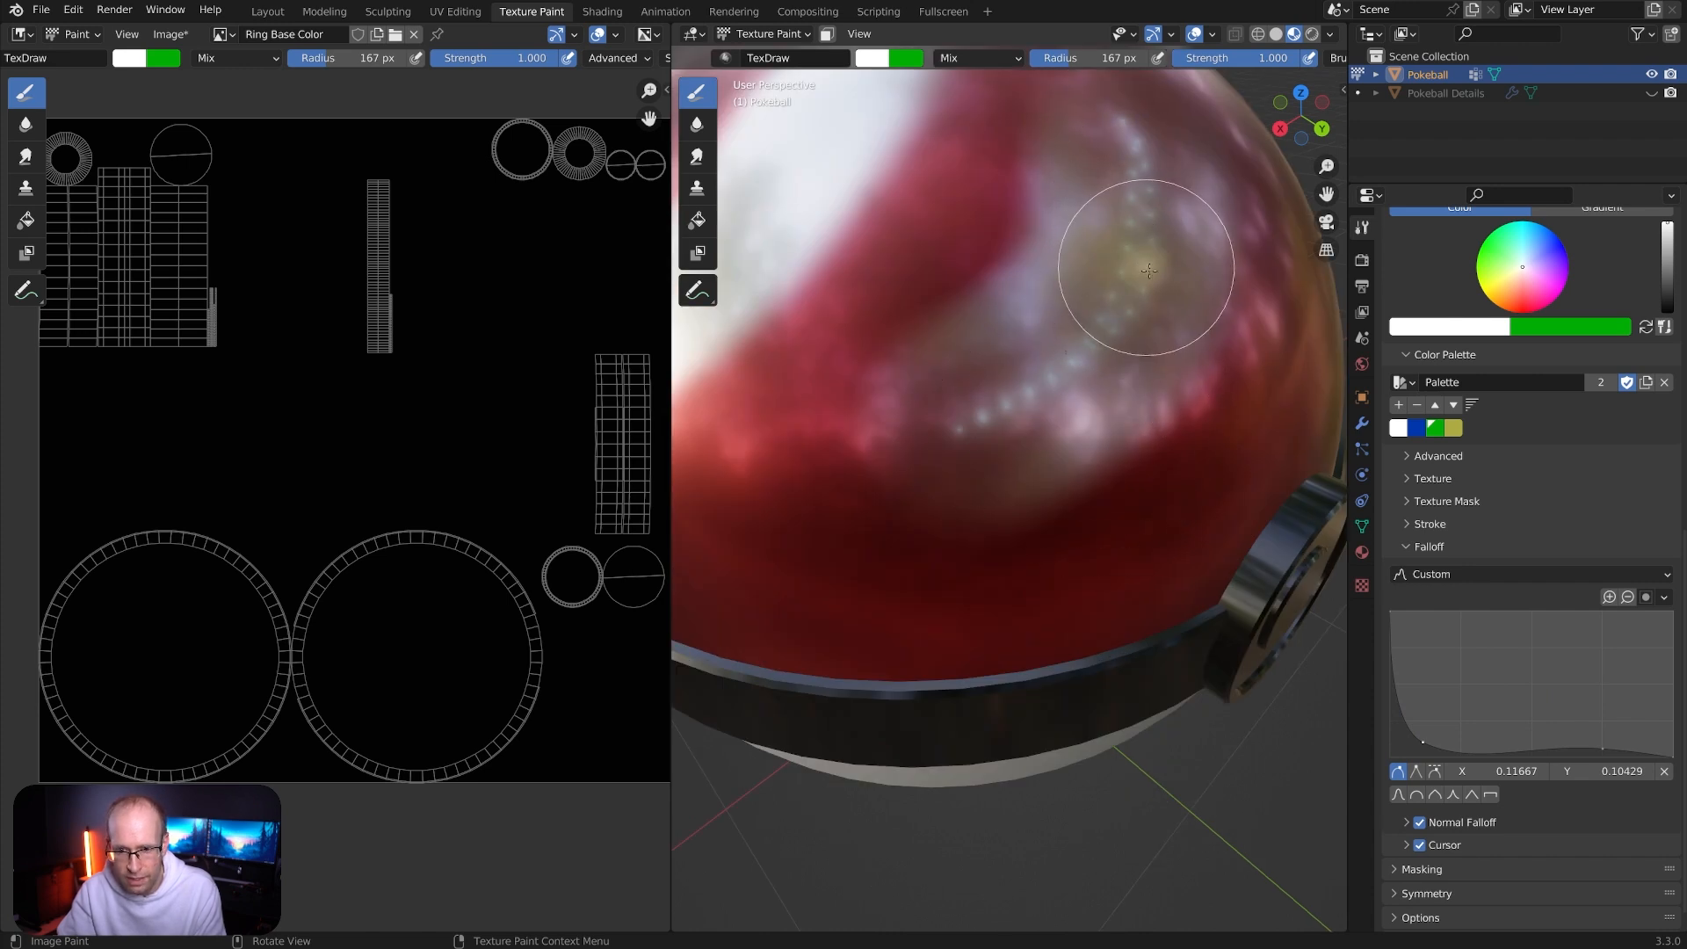
key(ctrl+z)
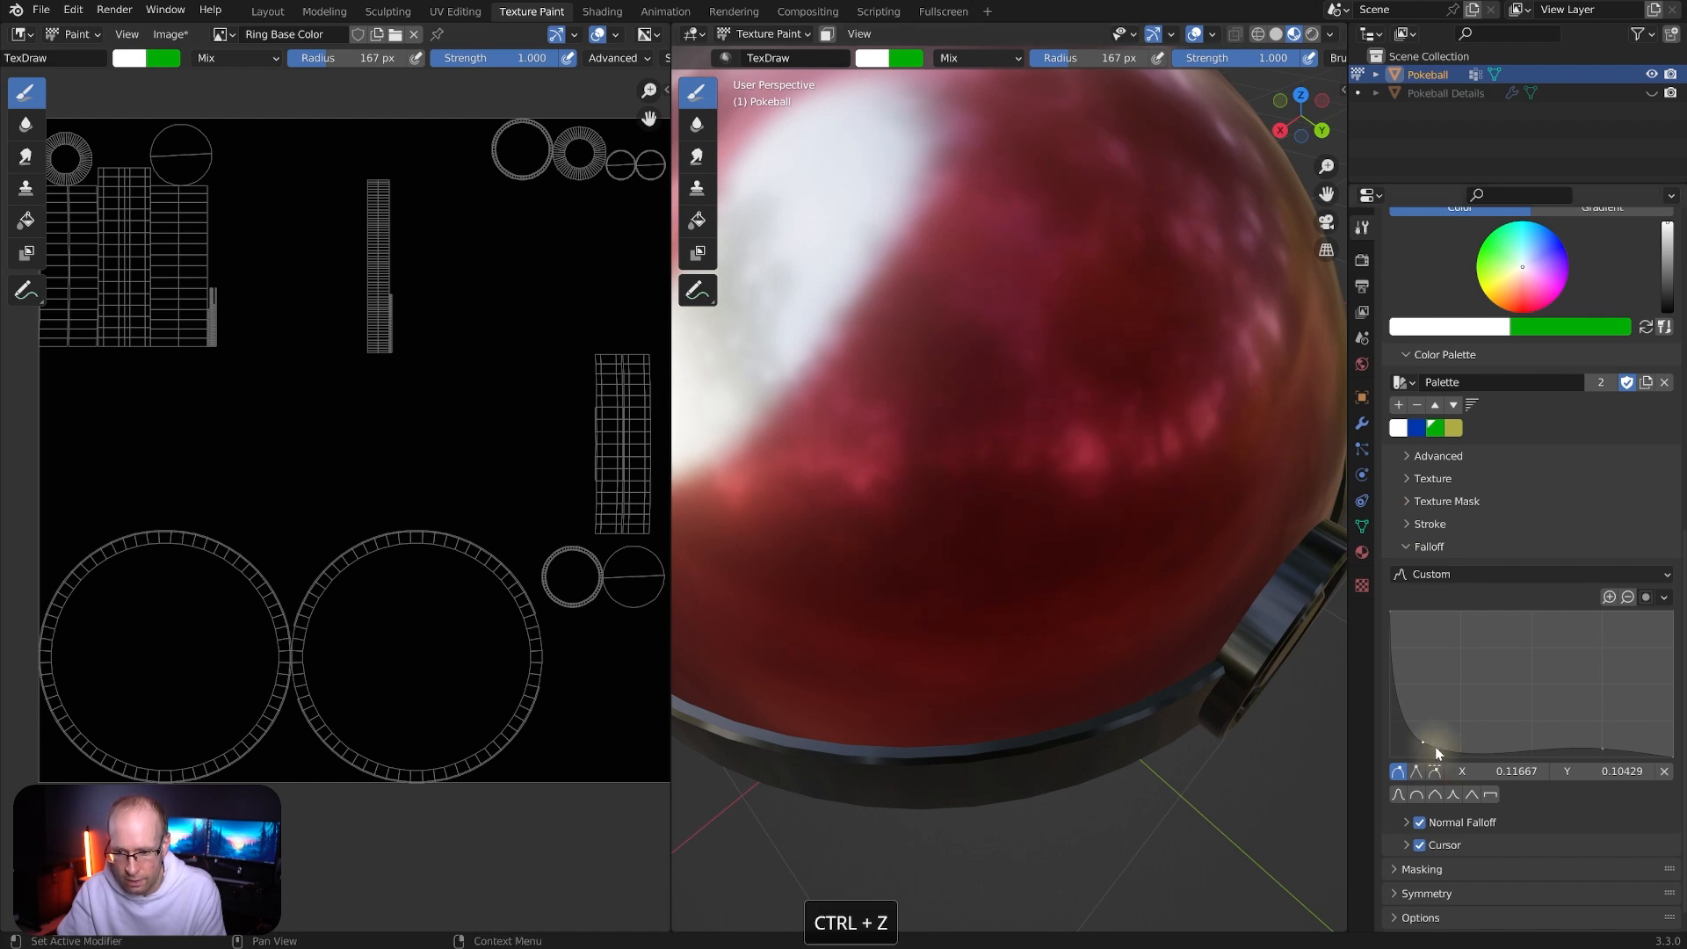
Reshape the falloff curve into a late steep drop with its lower point at X 0.73148, Y 0.07786, and paint a hard-edged white stroke
drag(1423, 740, 1592, 652)
drag(1613, 735, 1596, 742)
mouse_move(1157, 207)
mouse_down()
mouse_move(1025, 433)
mouse_move(942, 479)
mouse_up()
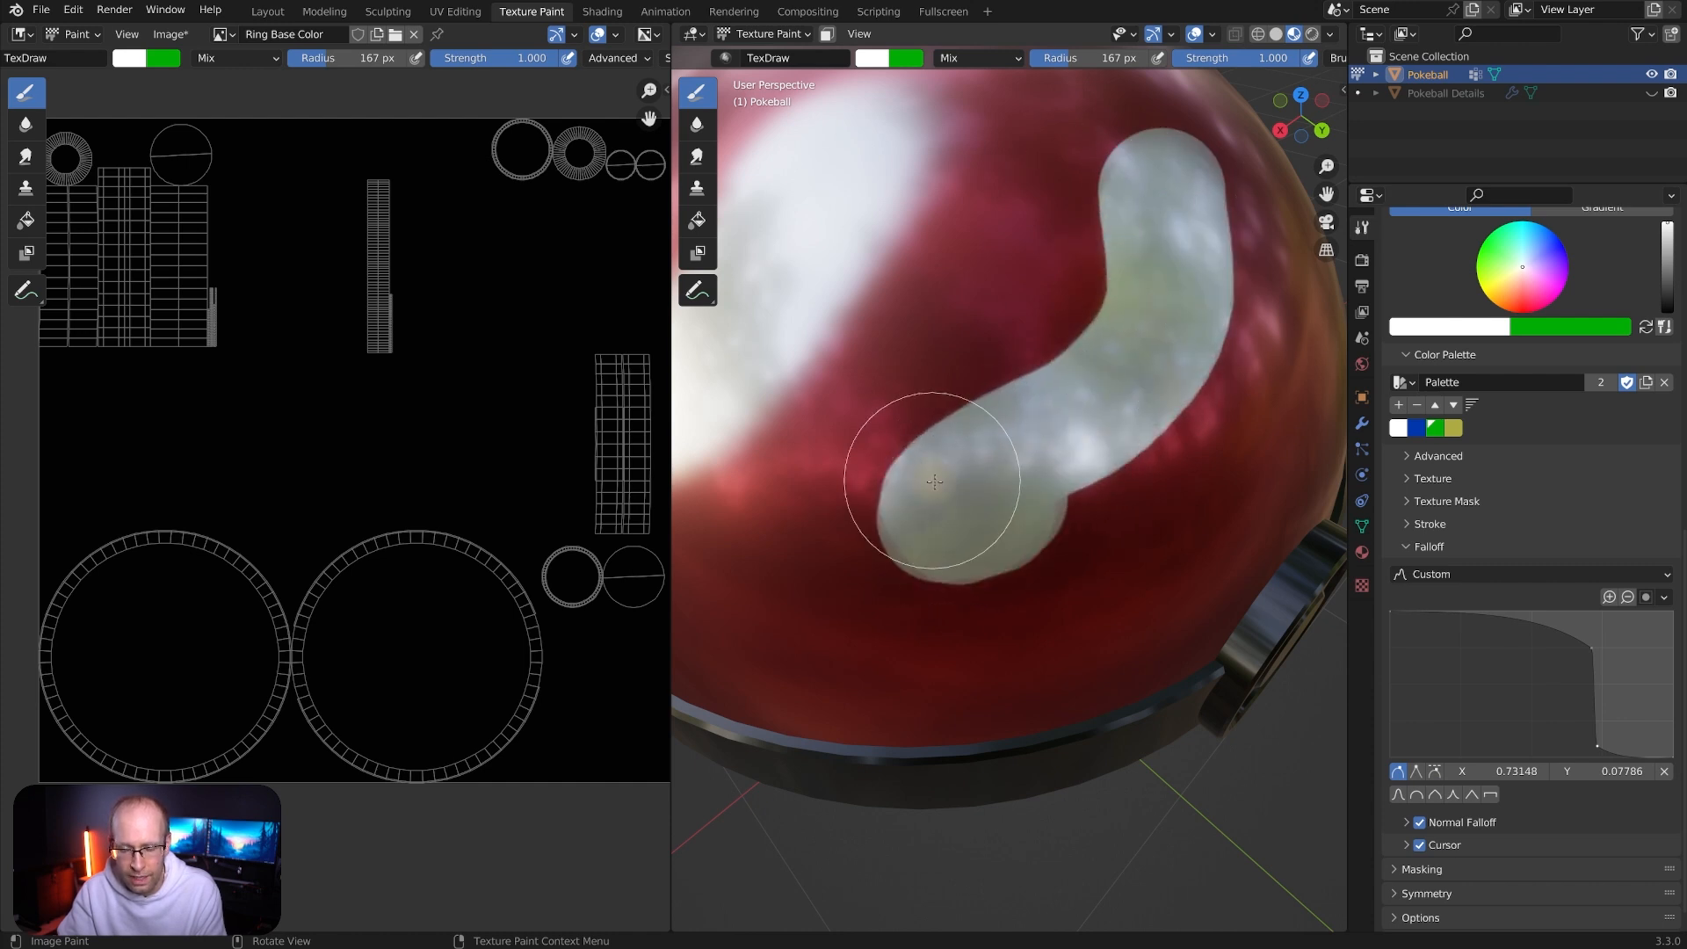
middle_drag(941, 479, 975, 492)
Switch the brush falloff to the Sharper preset and paint a diagonal white test stroke above the front button
click(1495, 573)
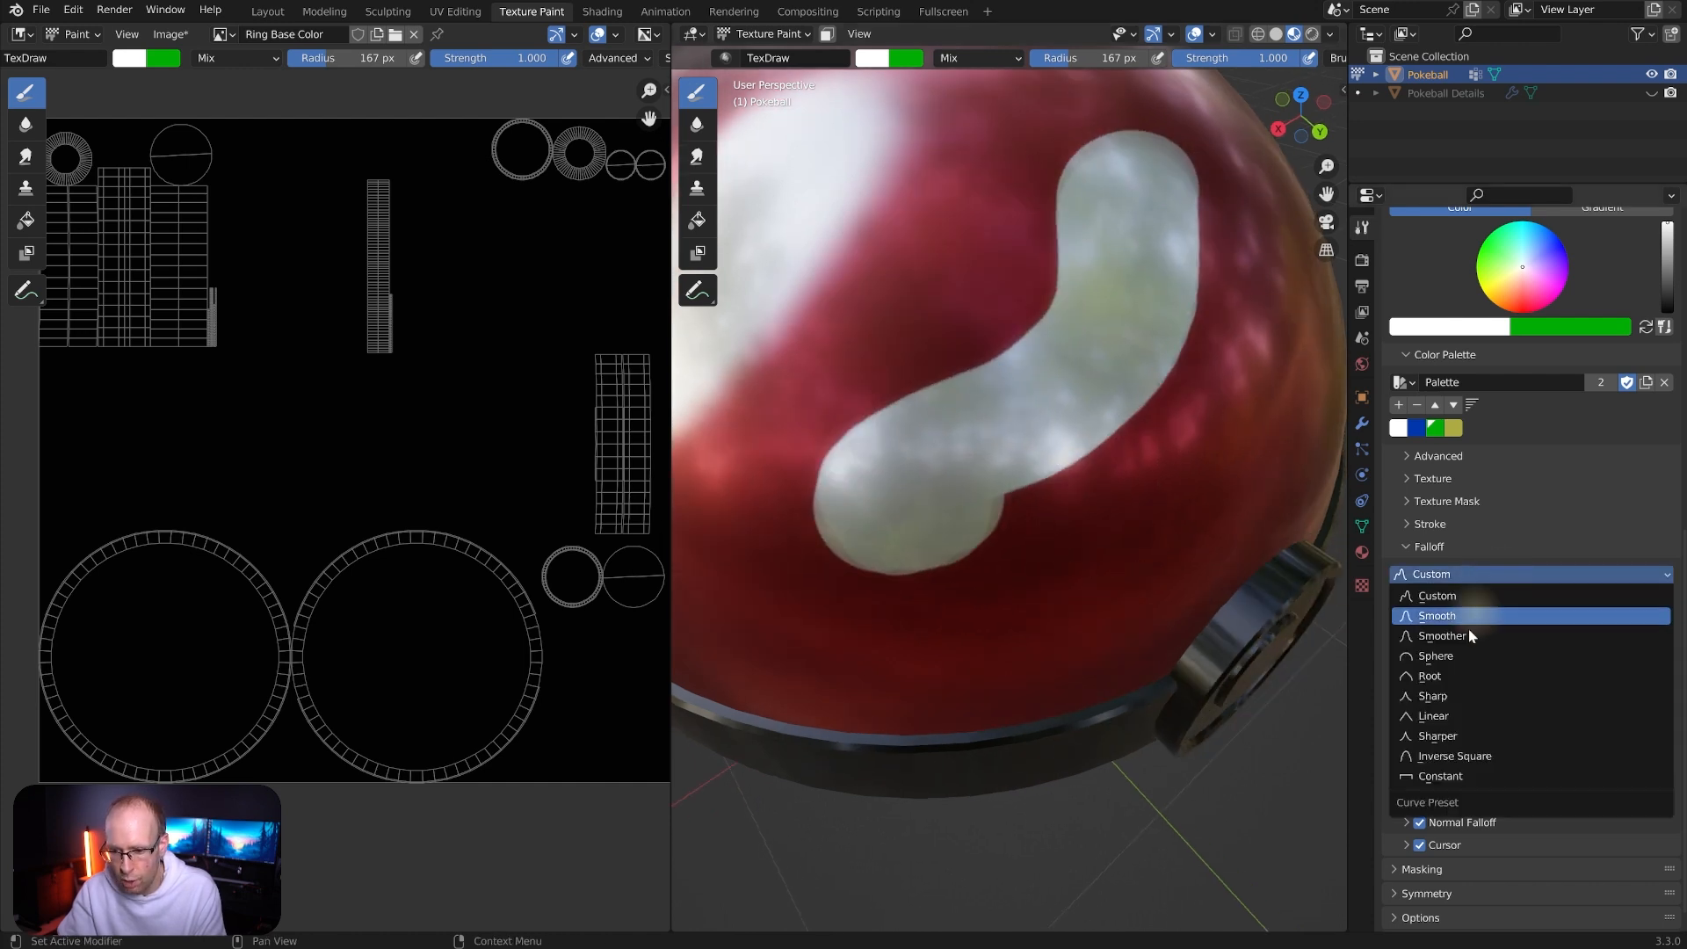
click(1455, 741)
middle_drag(1111, 527, 998, 434)
drag(998, 433, 1114, 247)
click(1469, 773)
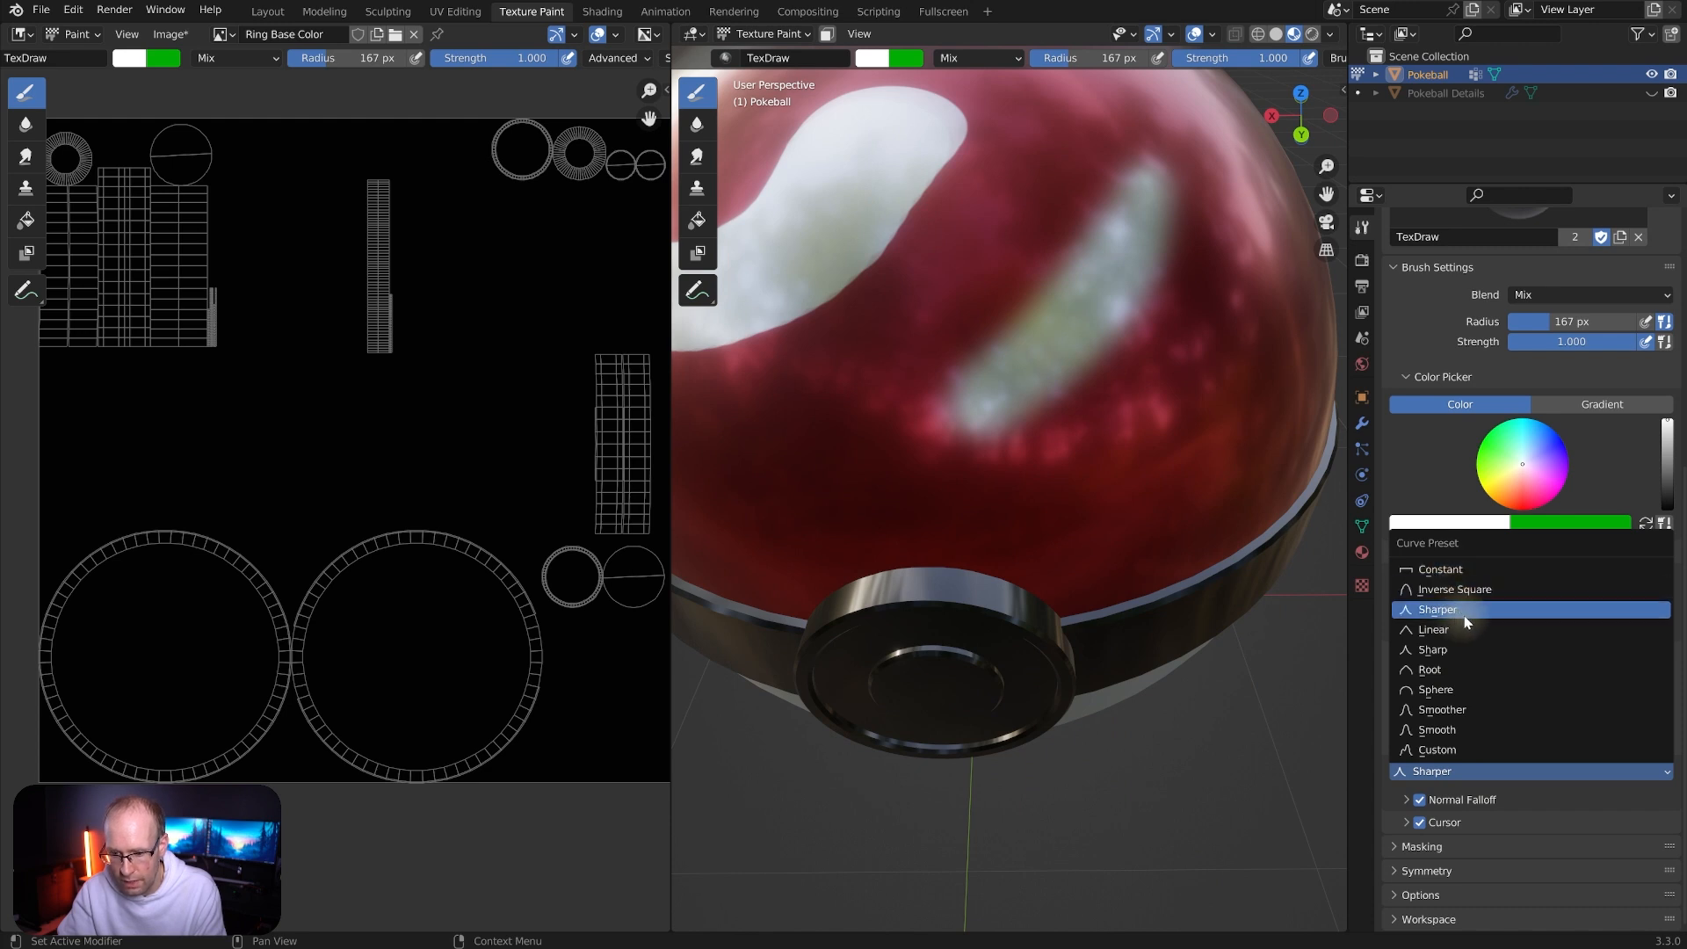
click(1499, 613)
Undo the white falloff test strokes on the dome
middle_drag(1024, 320, 1117, 377)
scroll(1073, 320, down, 5)
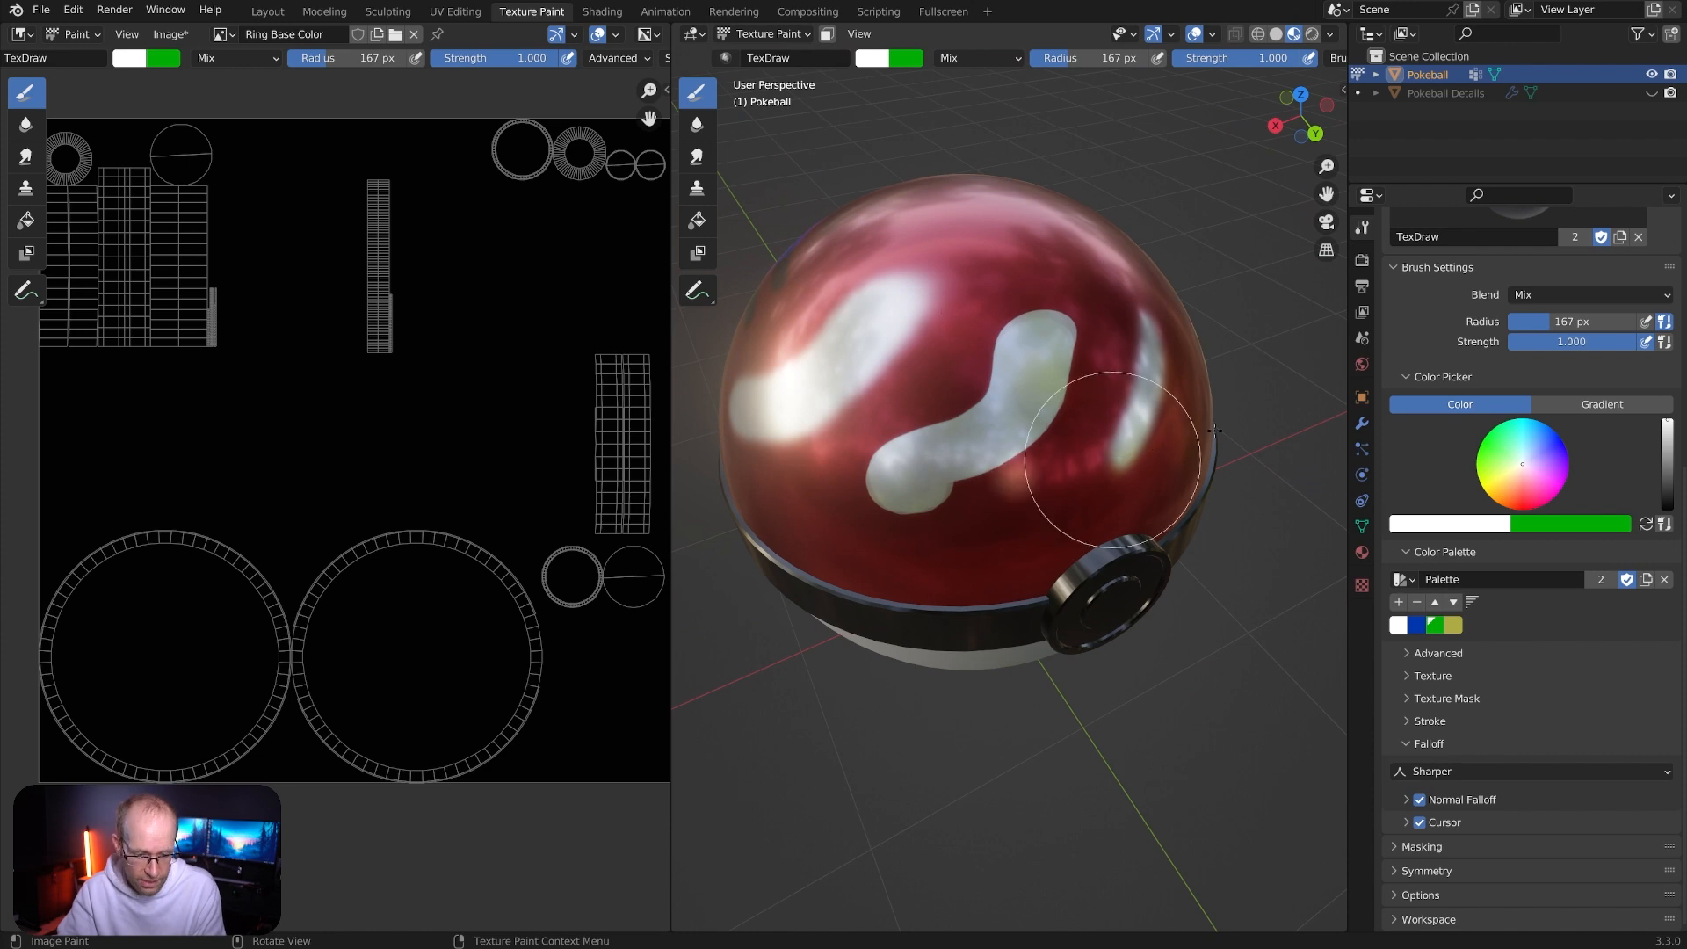
key(ctrl+z)
key(ctrl+z)
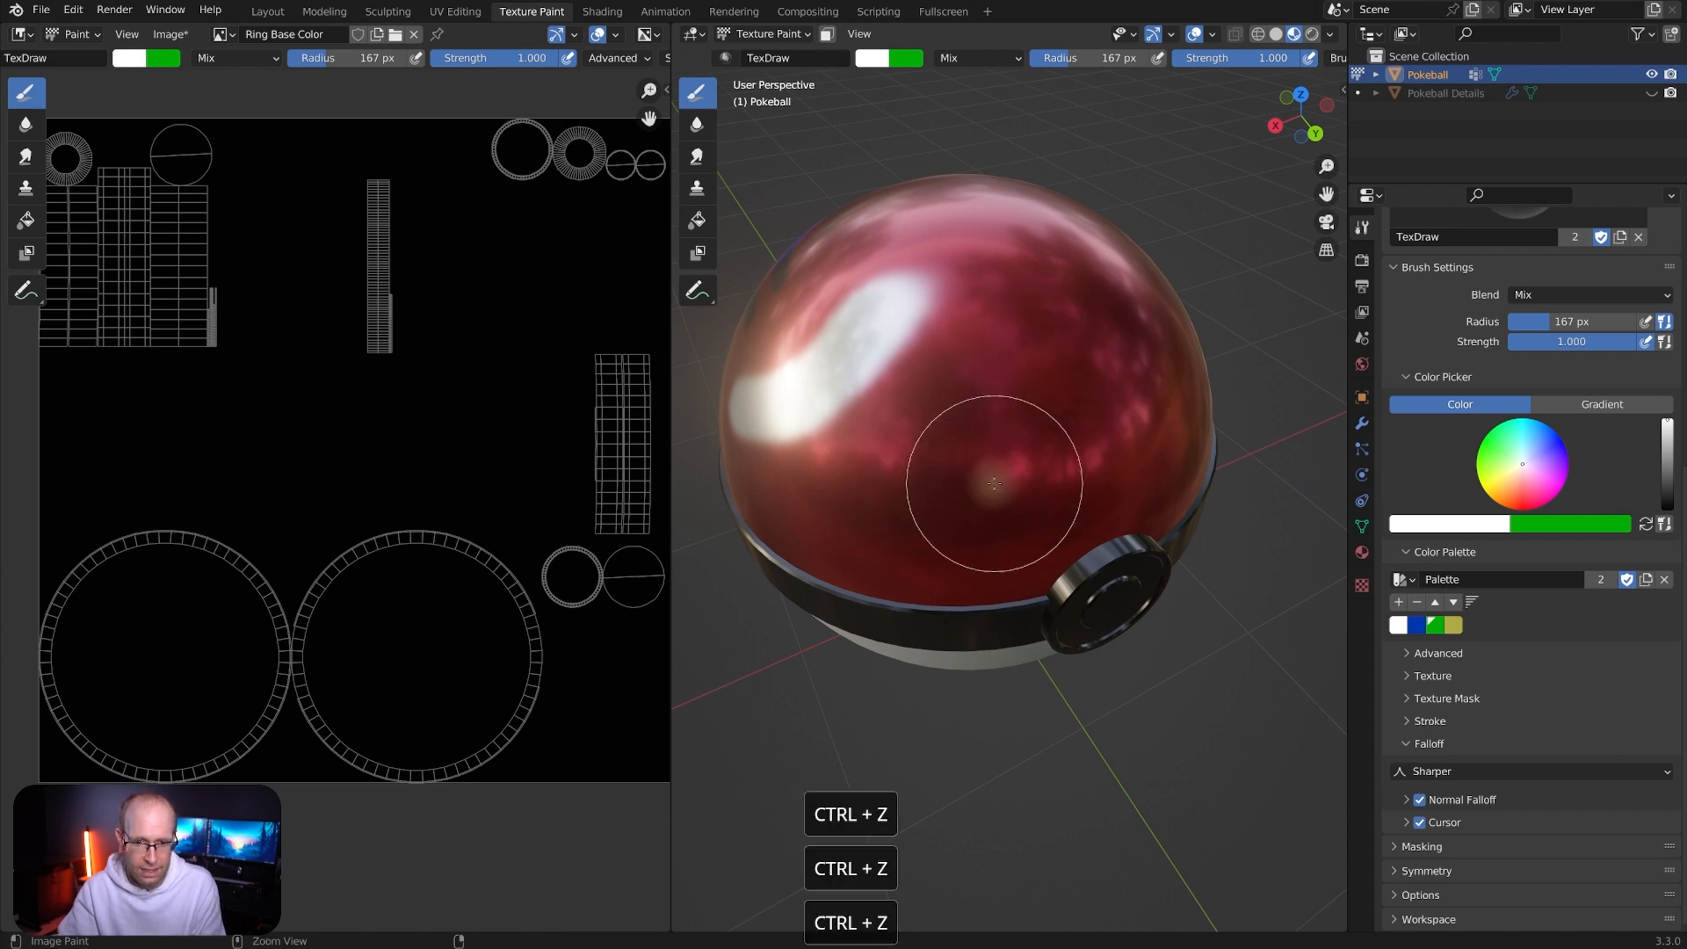
mouse_move(962, 444)
middle_down()
mouse_move(973, 422)
mouse_move(1210, 464)
mouse_move(1125, 429)
middle_up()
key(ctrl+z)
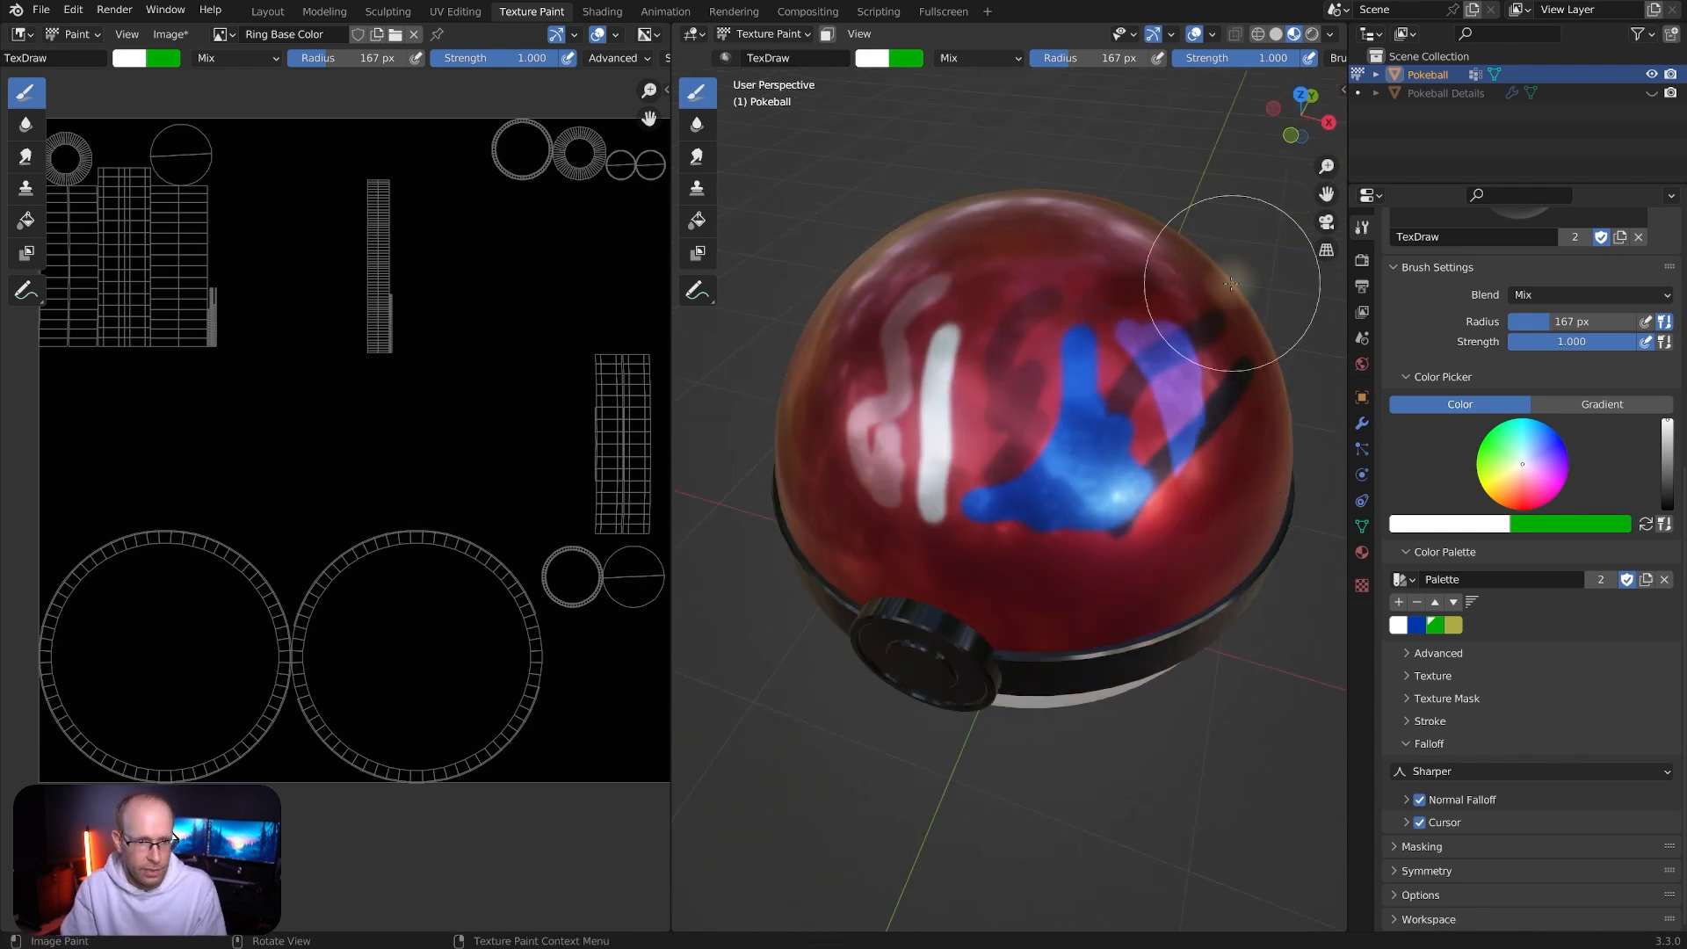
Show the Top Base Color texture in the image editor and sample its plain red background as the brush color
click(221, 34)
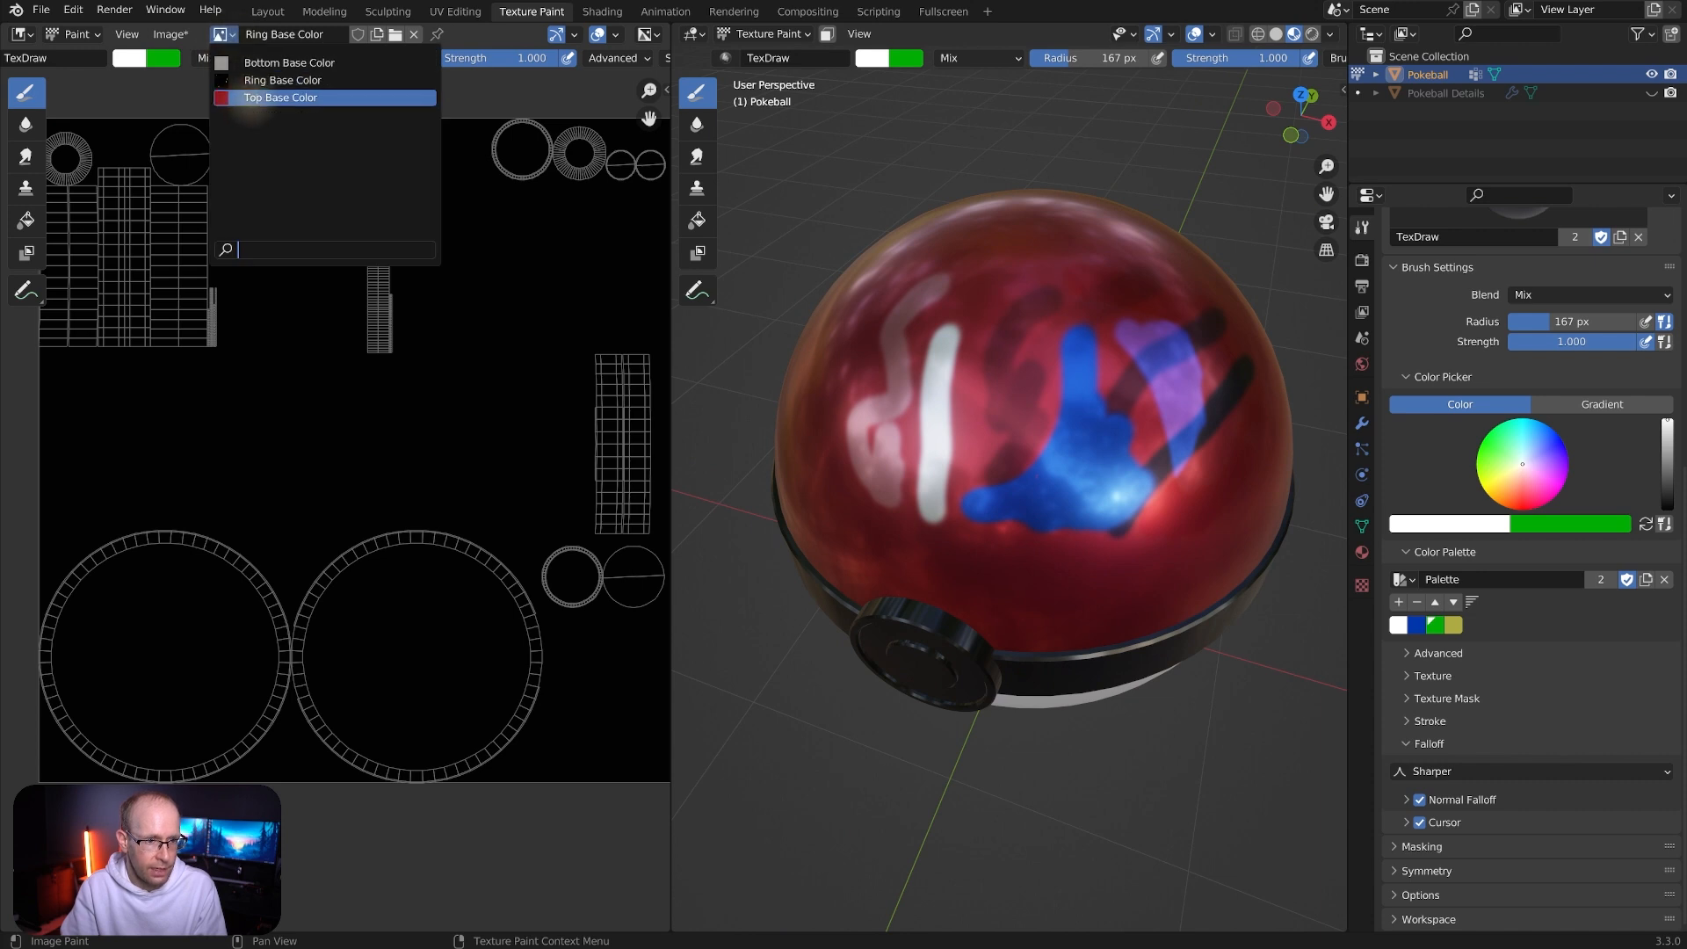
click(254, 99)
middle_drag(360, 296, 406, 290)
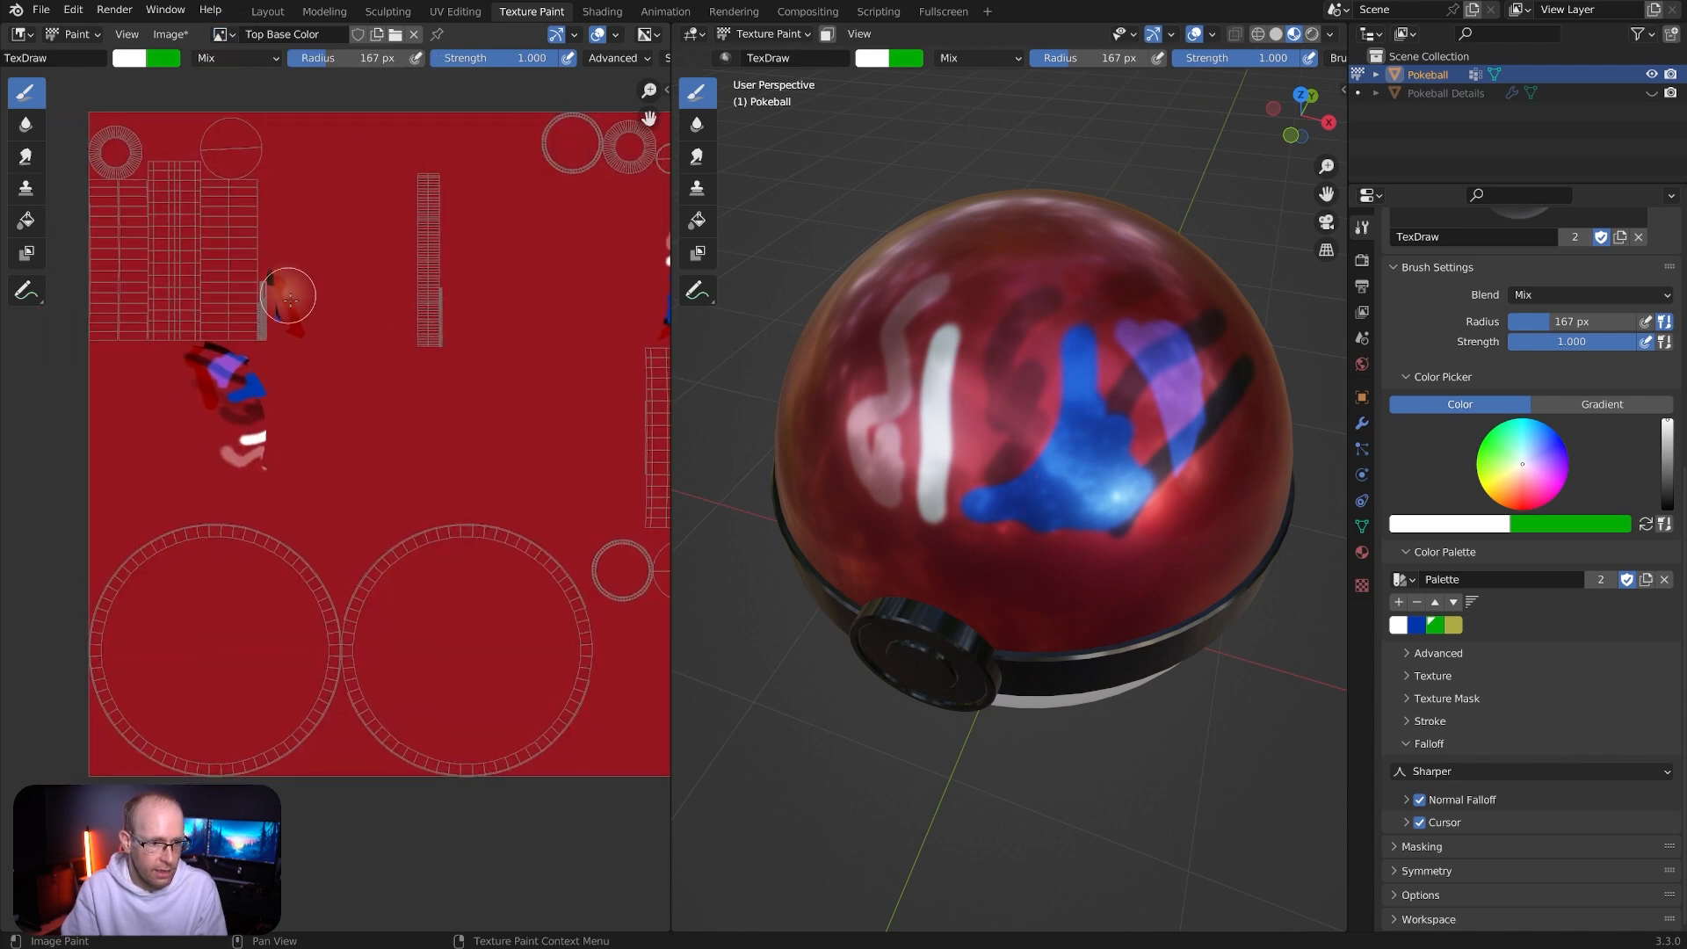
click(126, 59)
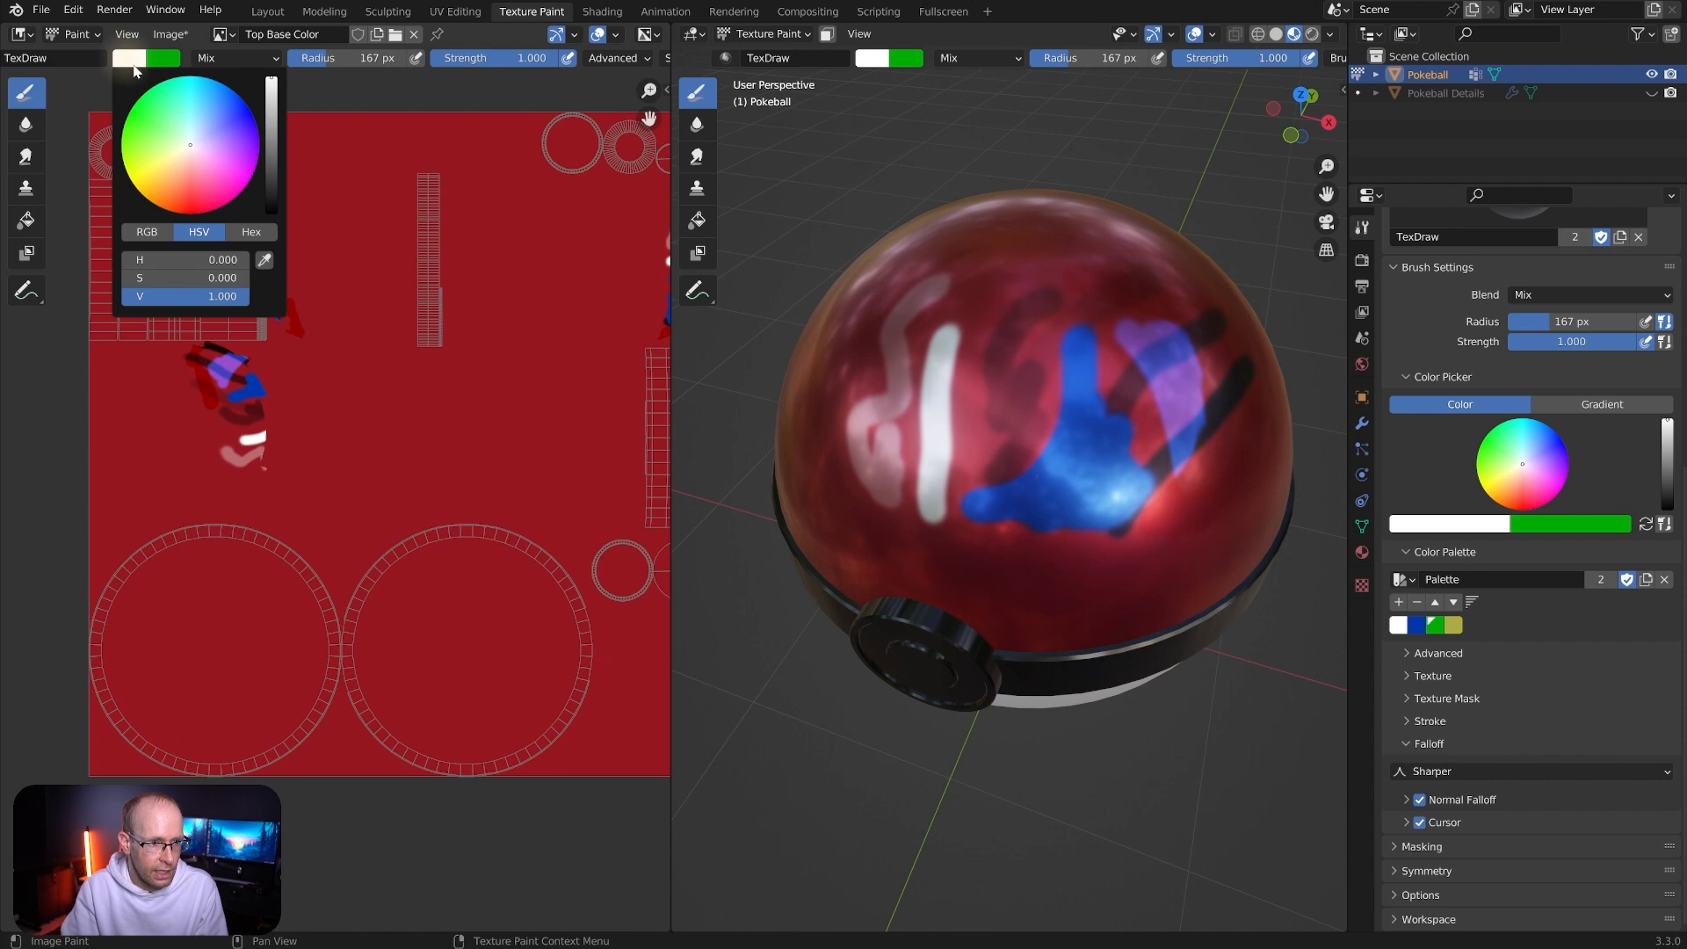
click(262, 261)
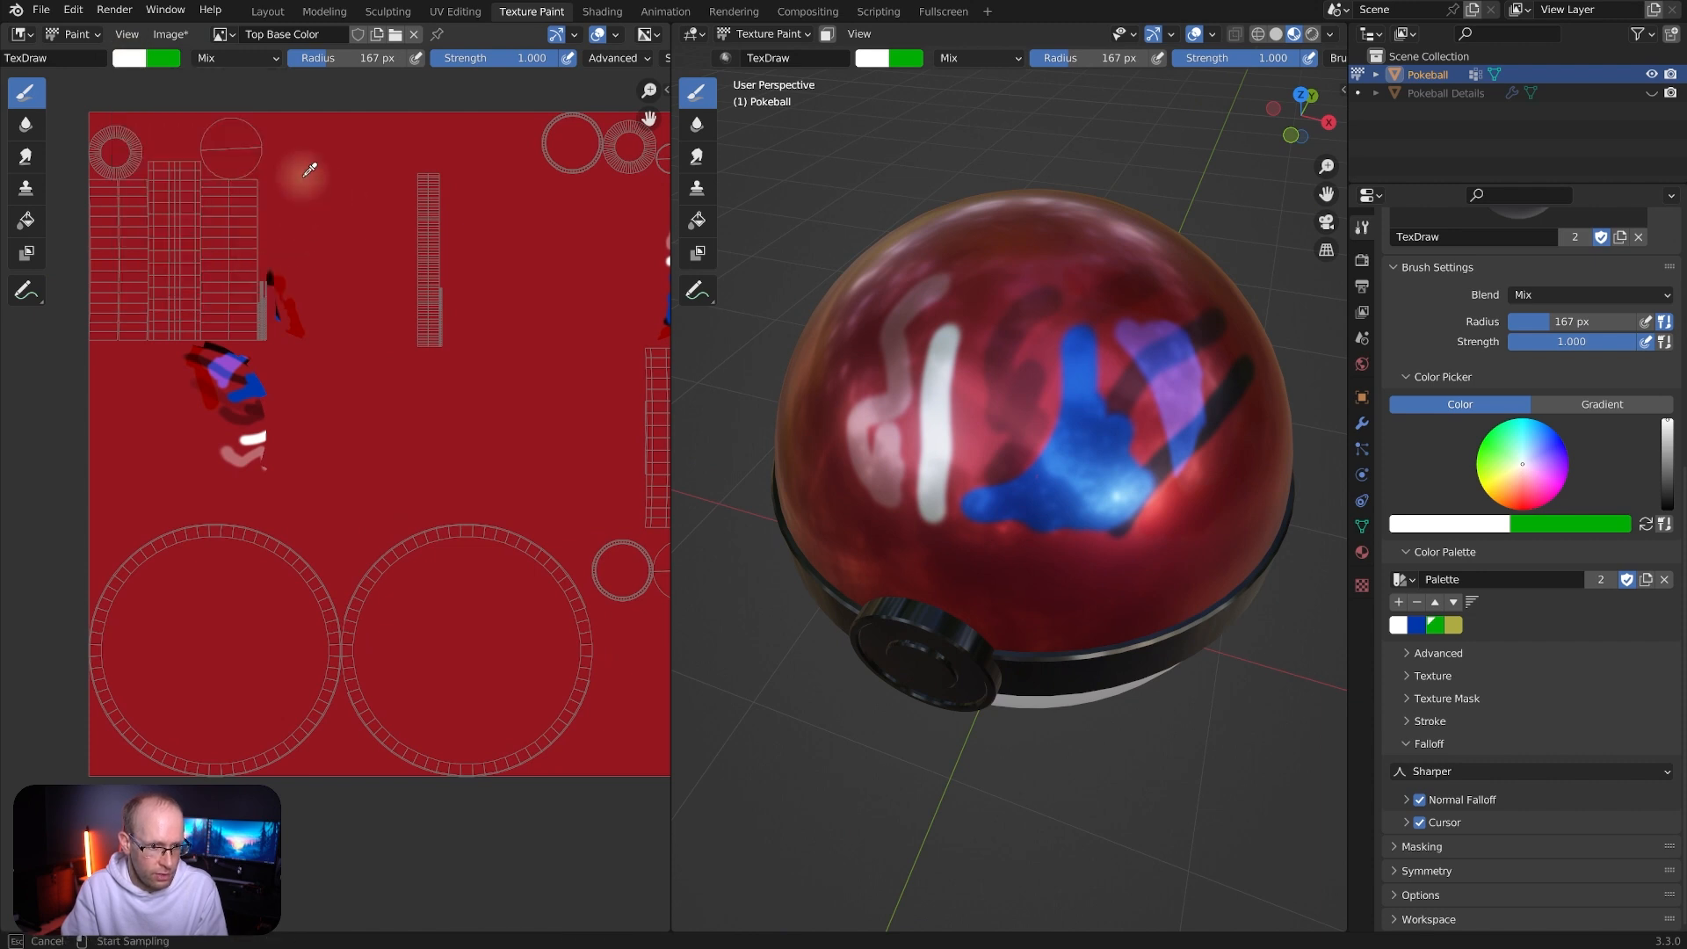
click(345, 204)
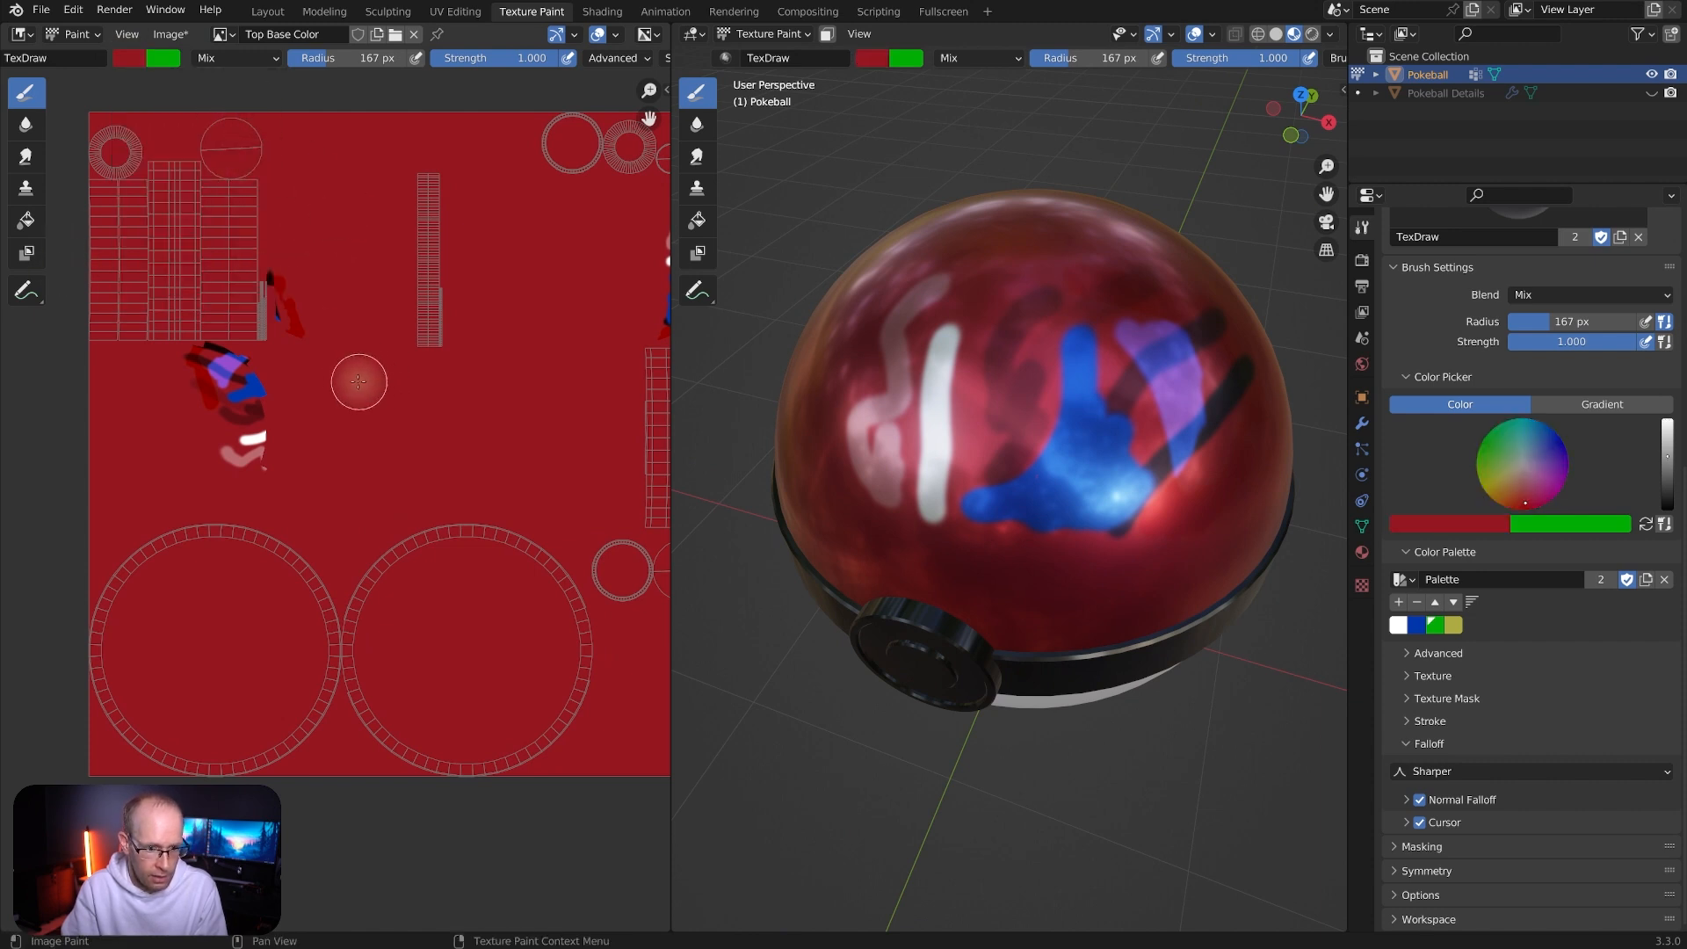
Set the brush radius to 500 px at strength 1.000 and paint red over all leftover test strokes on the texture
key(f)
click(594, 385)
key(shift+f)
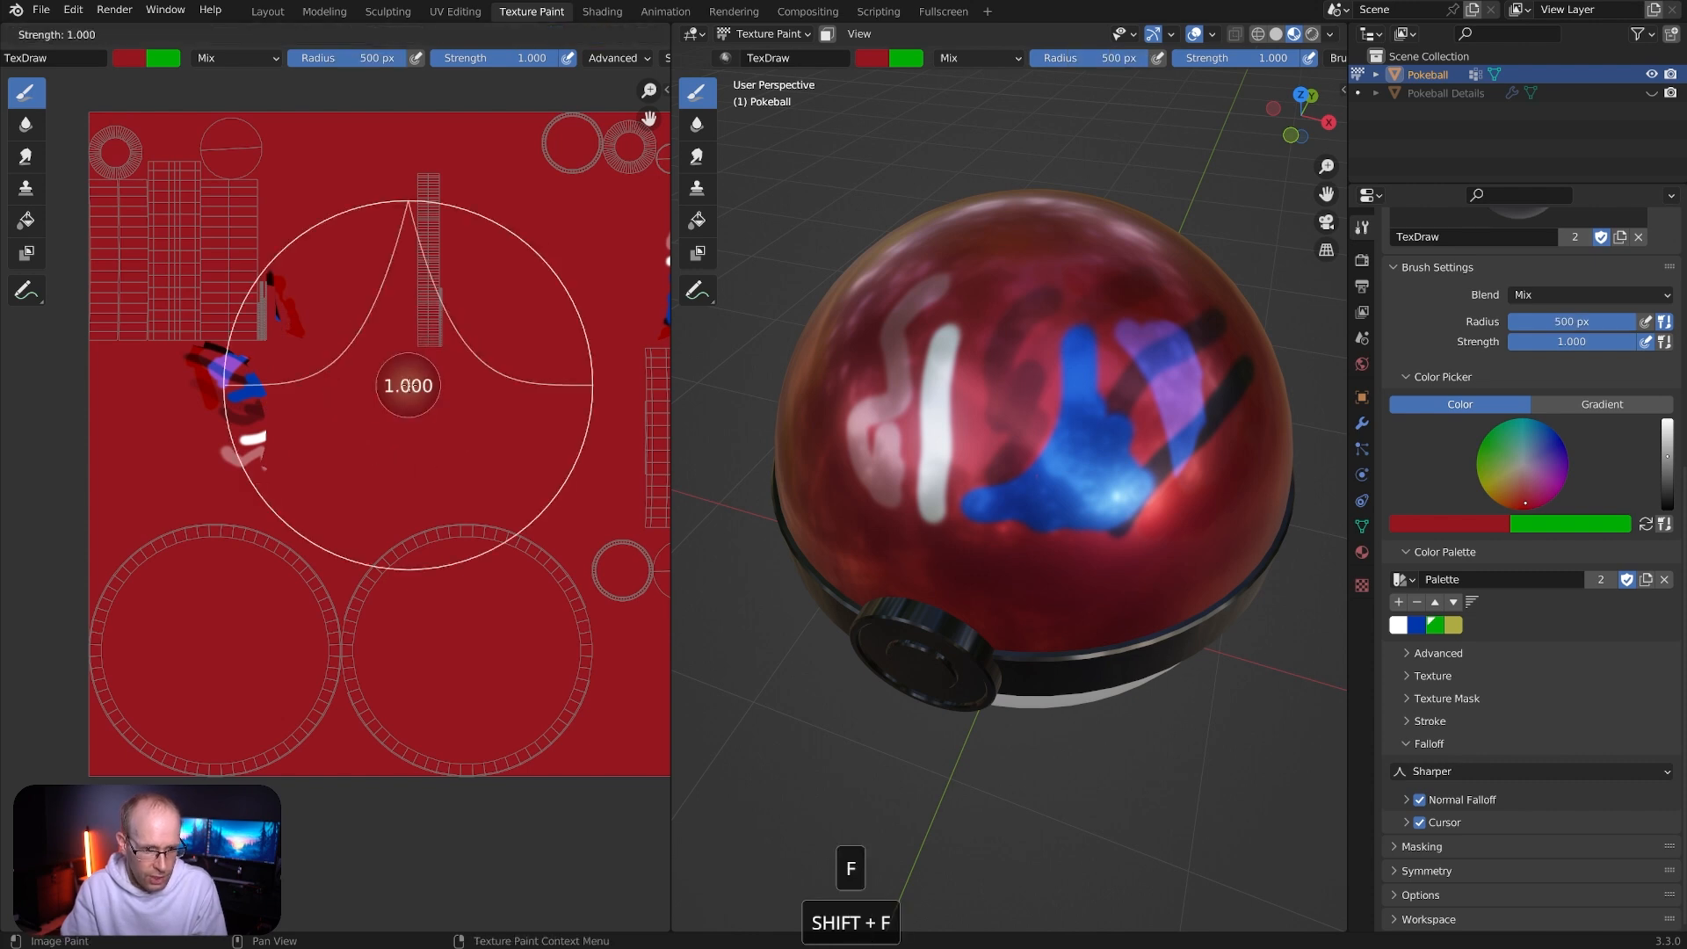
click(593, 385)
mouse_move(226, 388)
mouse_down()
mouse_move(255, 455)
mouse_move(280, 303)
mouse_move(260, 290)
mouse_move(254, 309)
mouse_move(211, 307)
mouse_up()
middle_drag(597, 346, 424, 346)
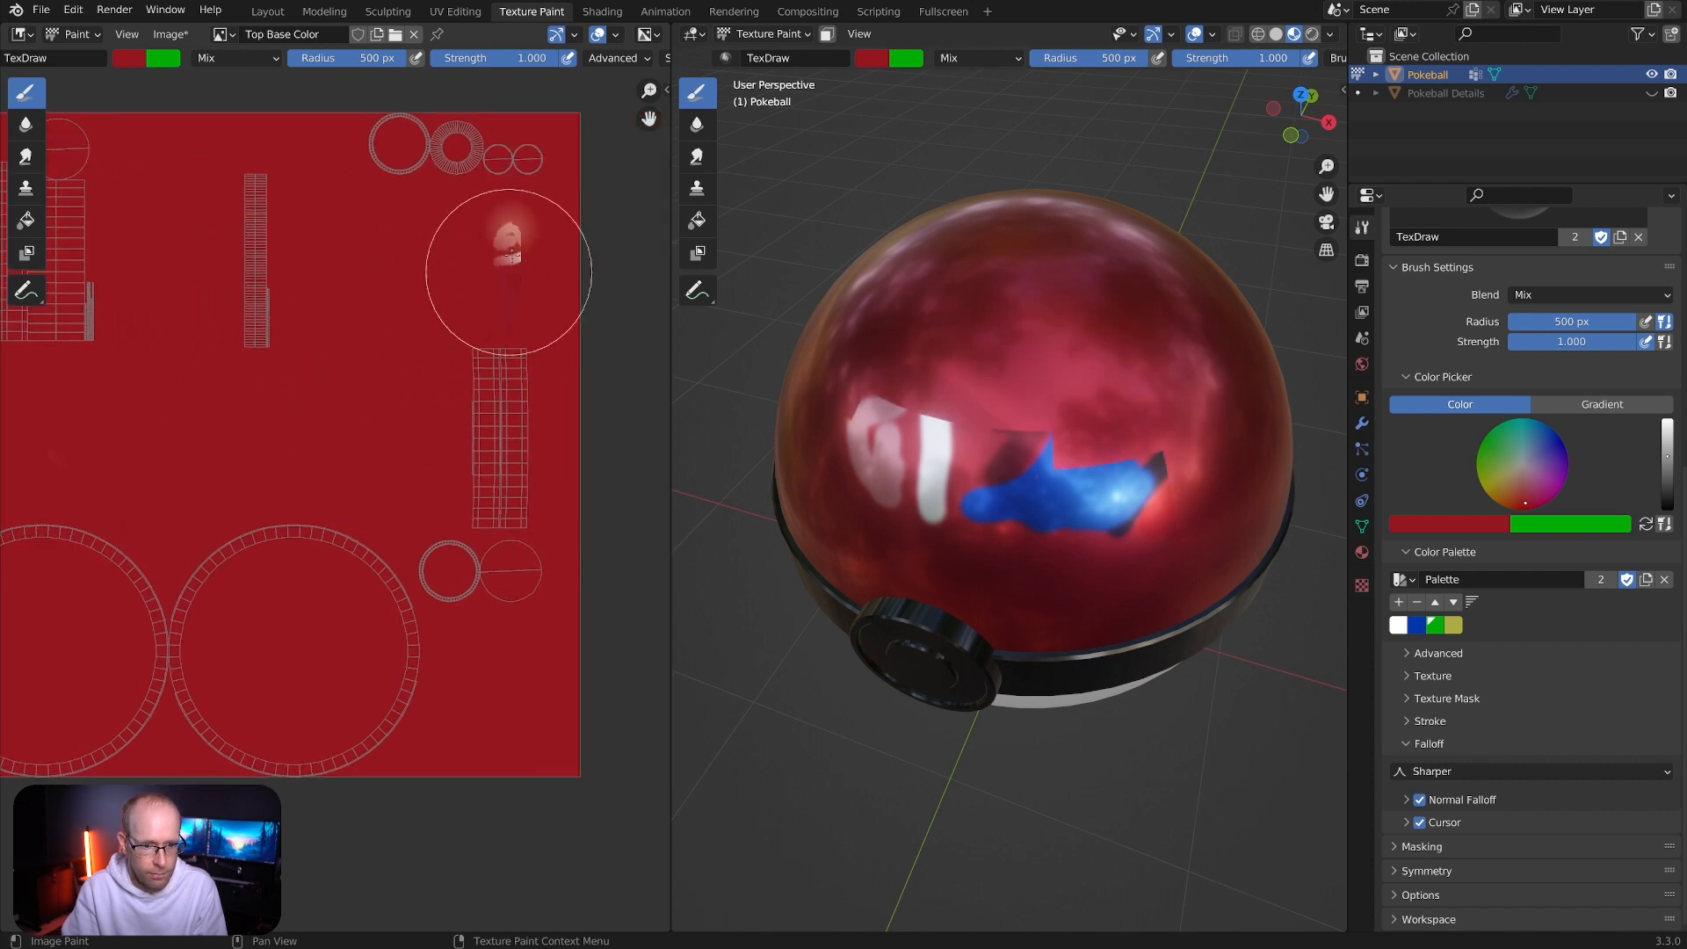
drag(502, 347, 521, 237)
Reset the brush falloff to the Custom preset with its default curve and collapse the Falloff settings
click(1441, 771)
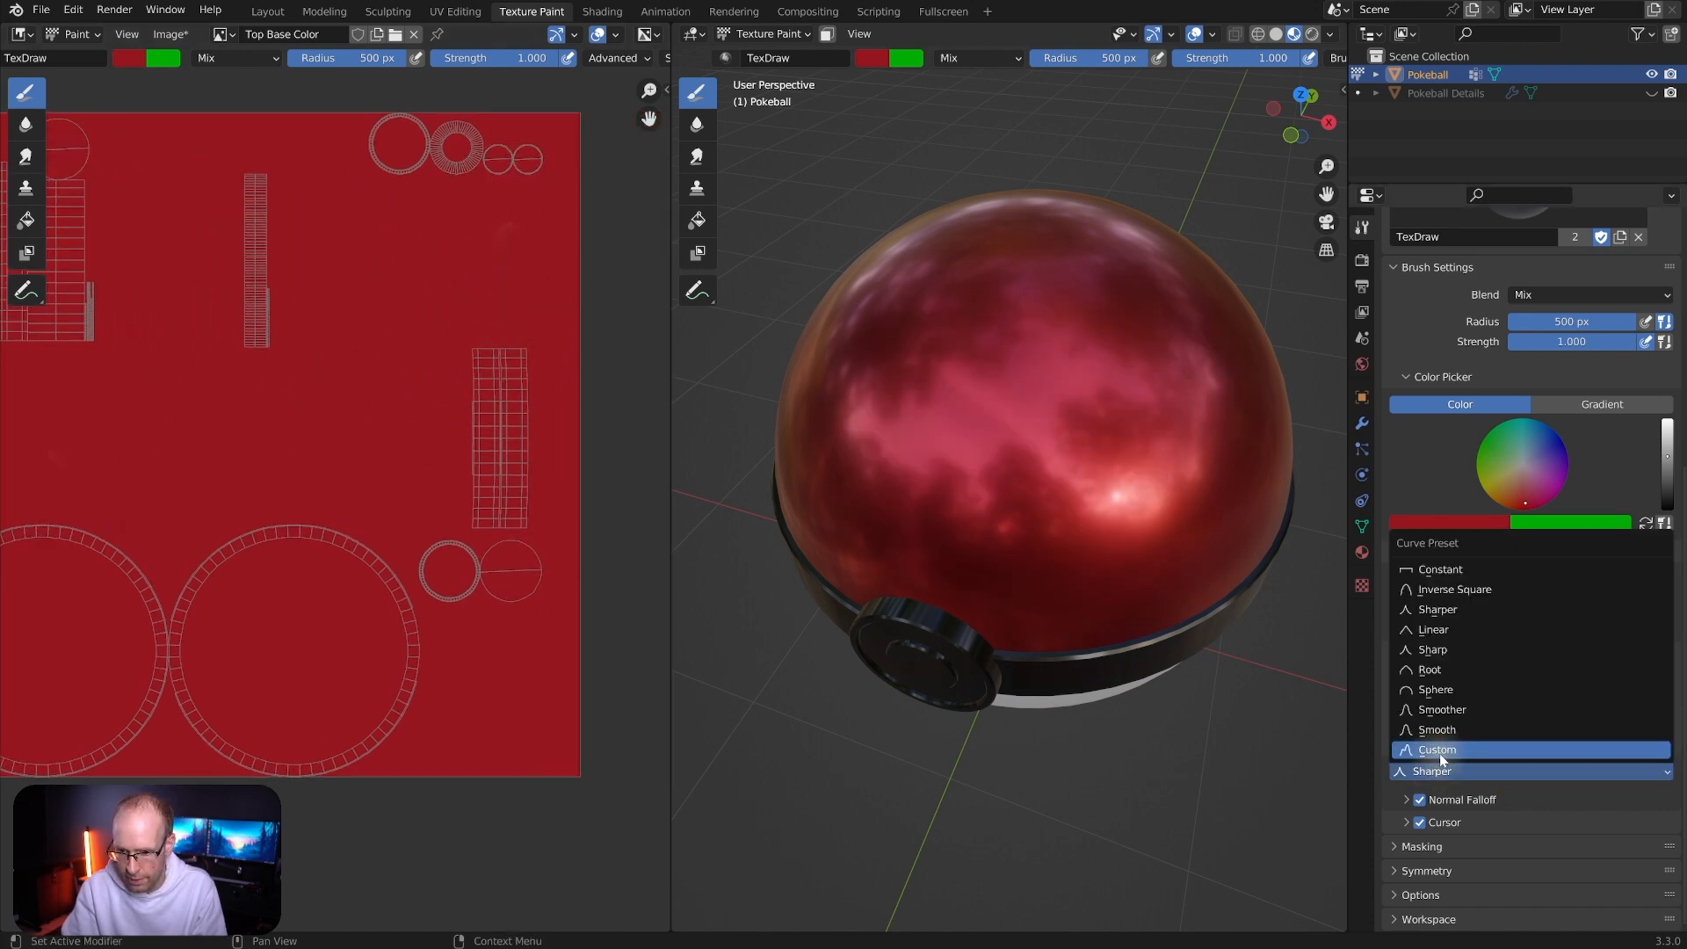
key(Escape)
right_click(1438, 772)
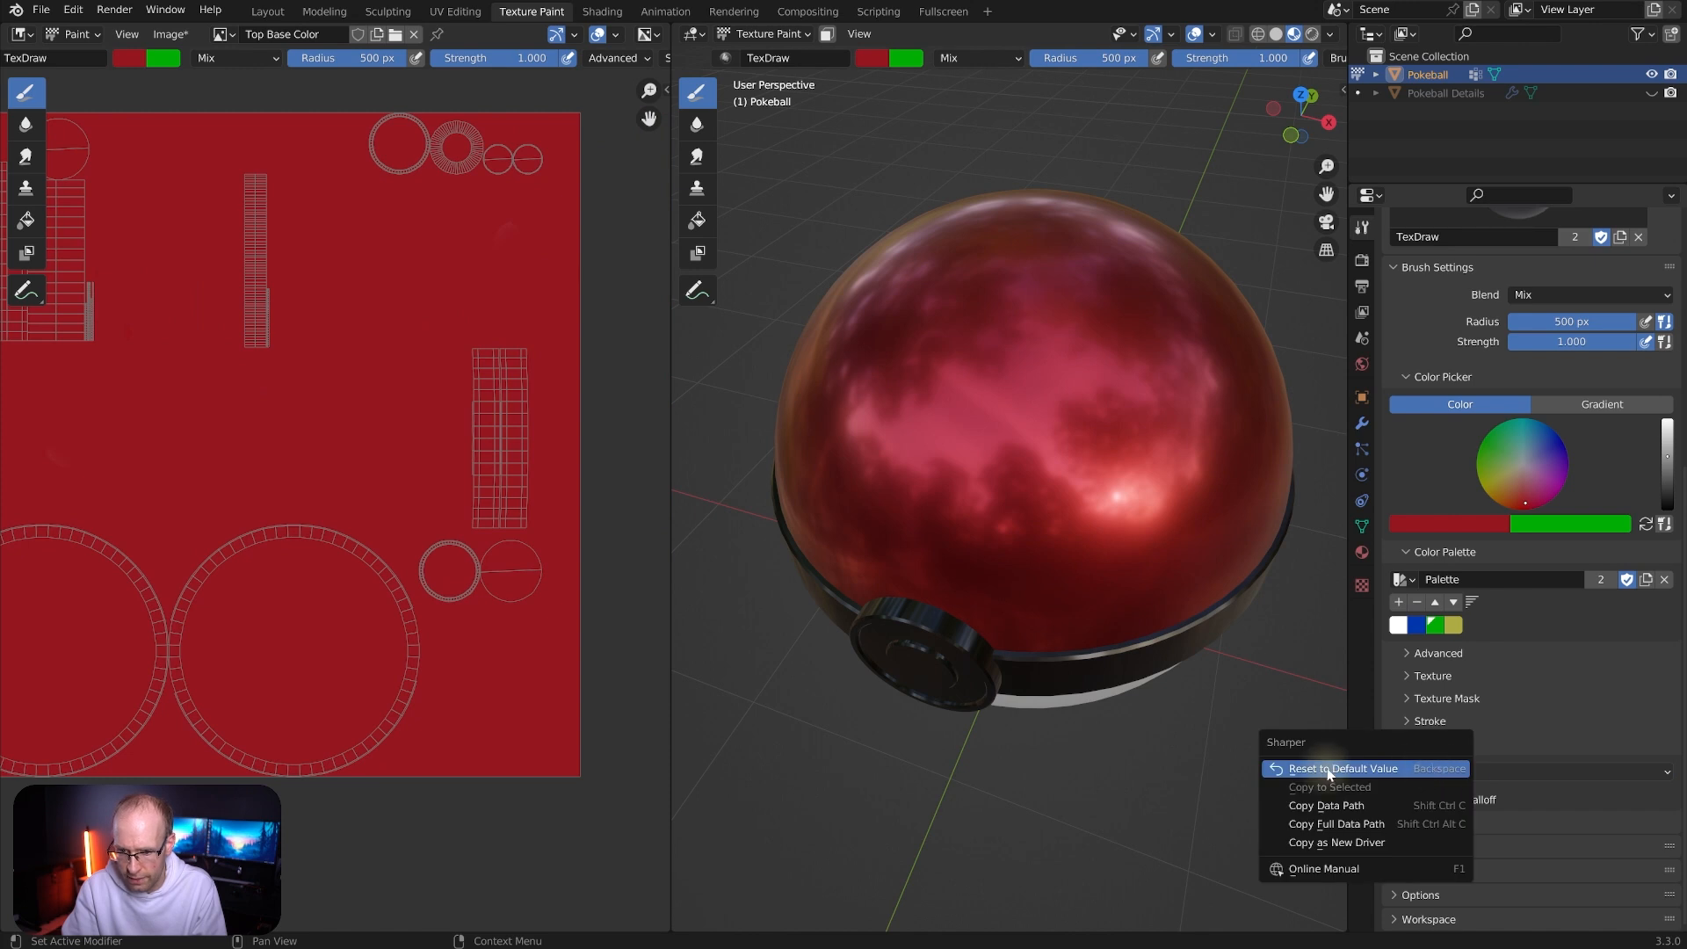
click(1389, 771)
scroll(1665, 674, down, 3)
click(1664, 669)
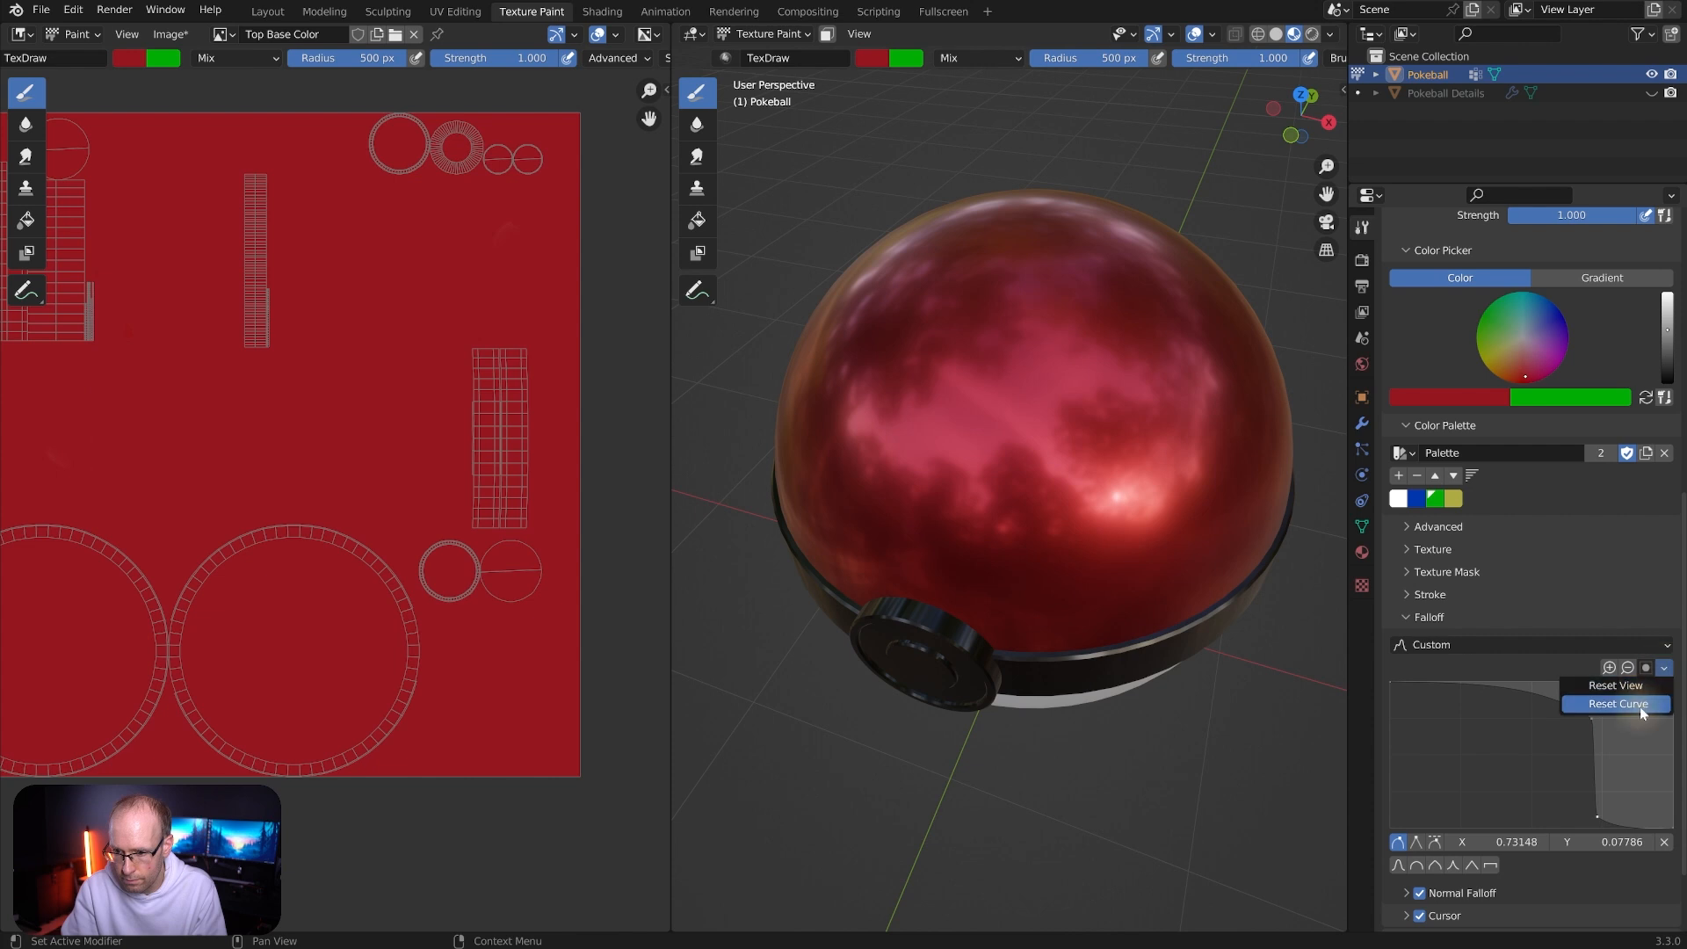
click(1640, 707)
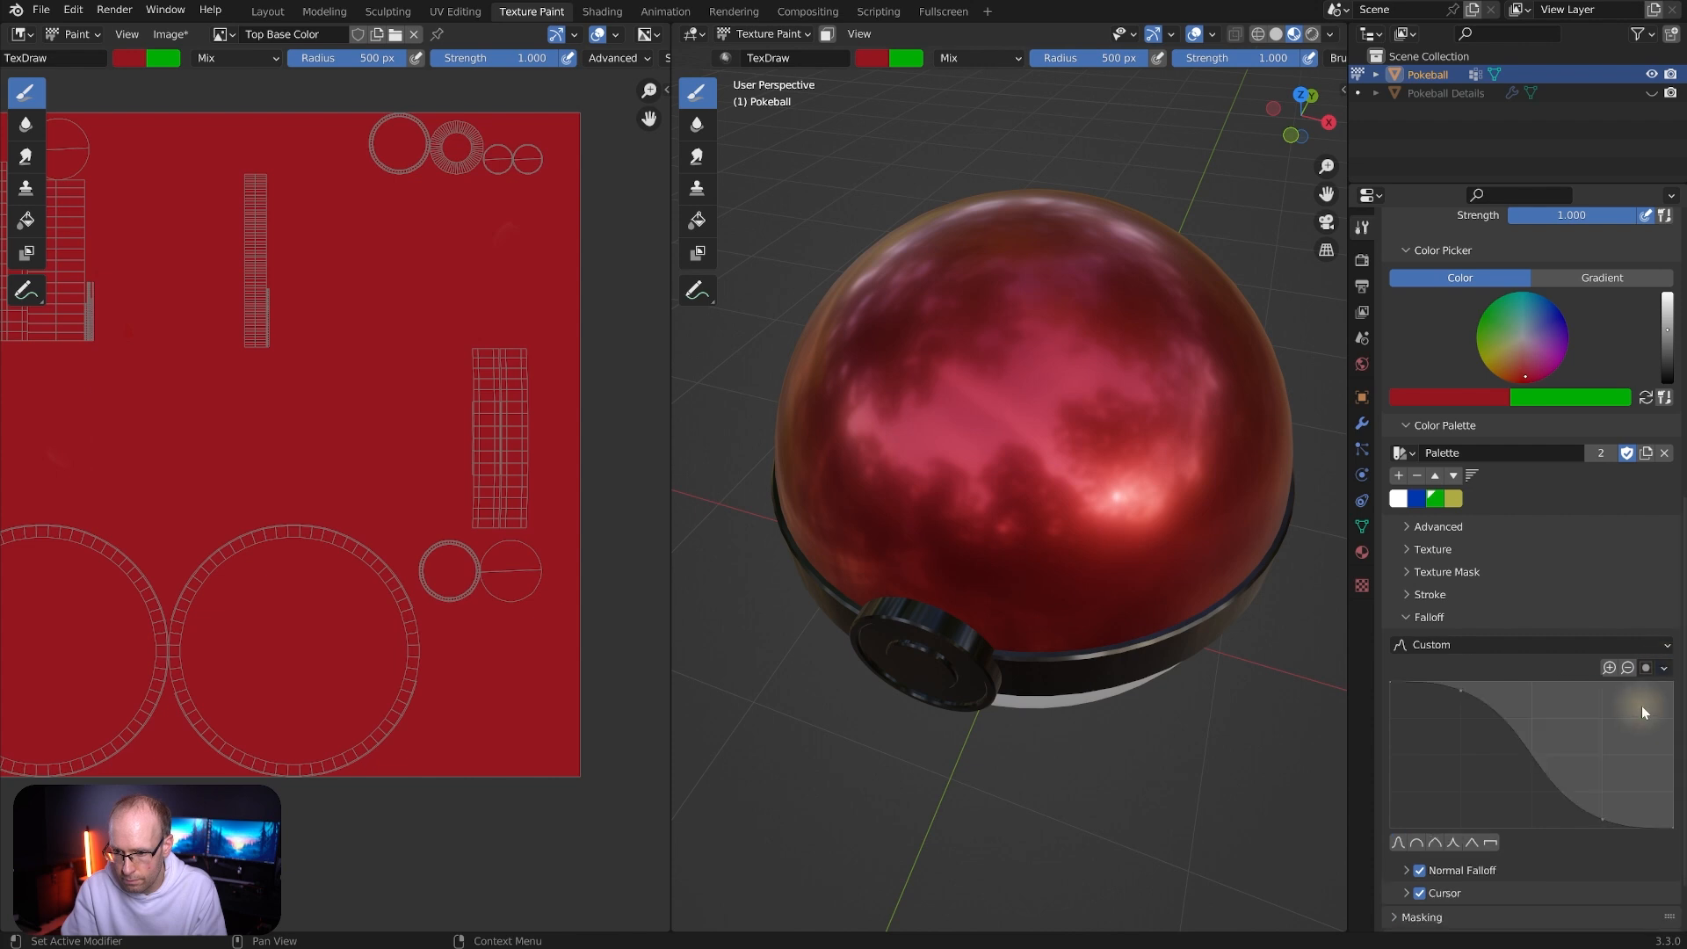
click(1409, 618)
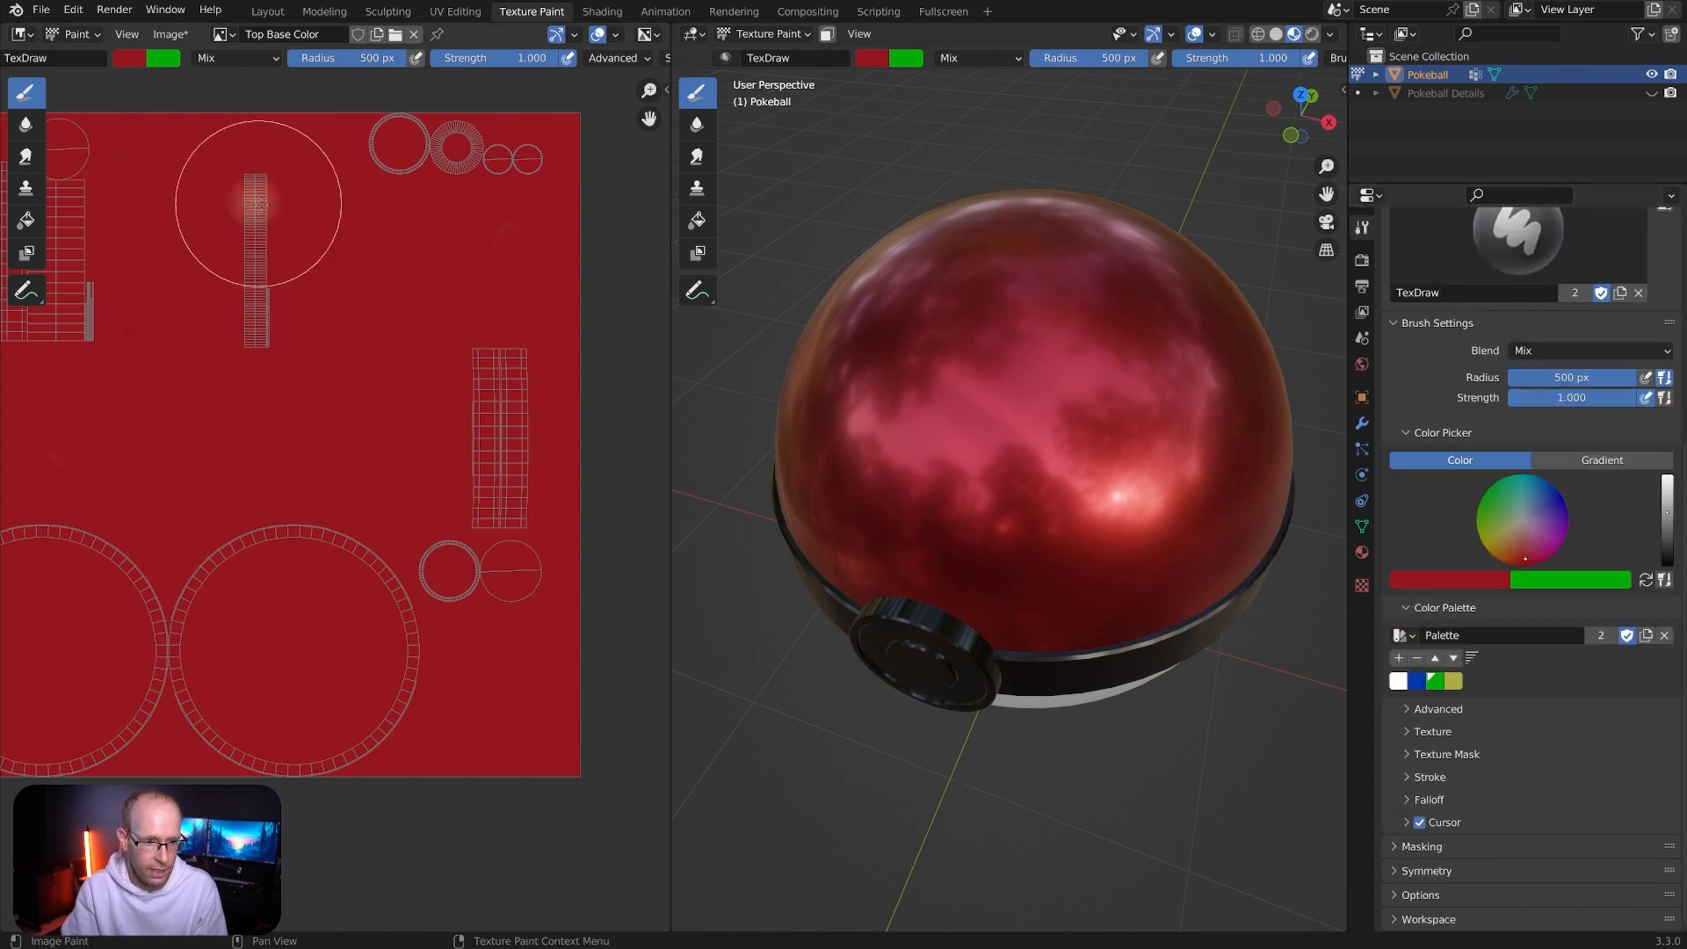
Expand the brush's Texture settings and reduce the brush radius to 316 px over the dome
middle_drag(342, 293, 422, 273)
scroll(1011, 439, down, 4)
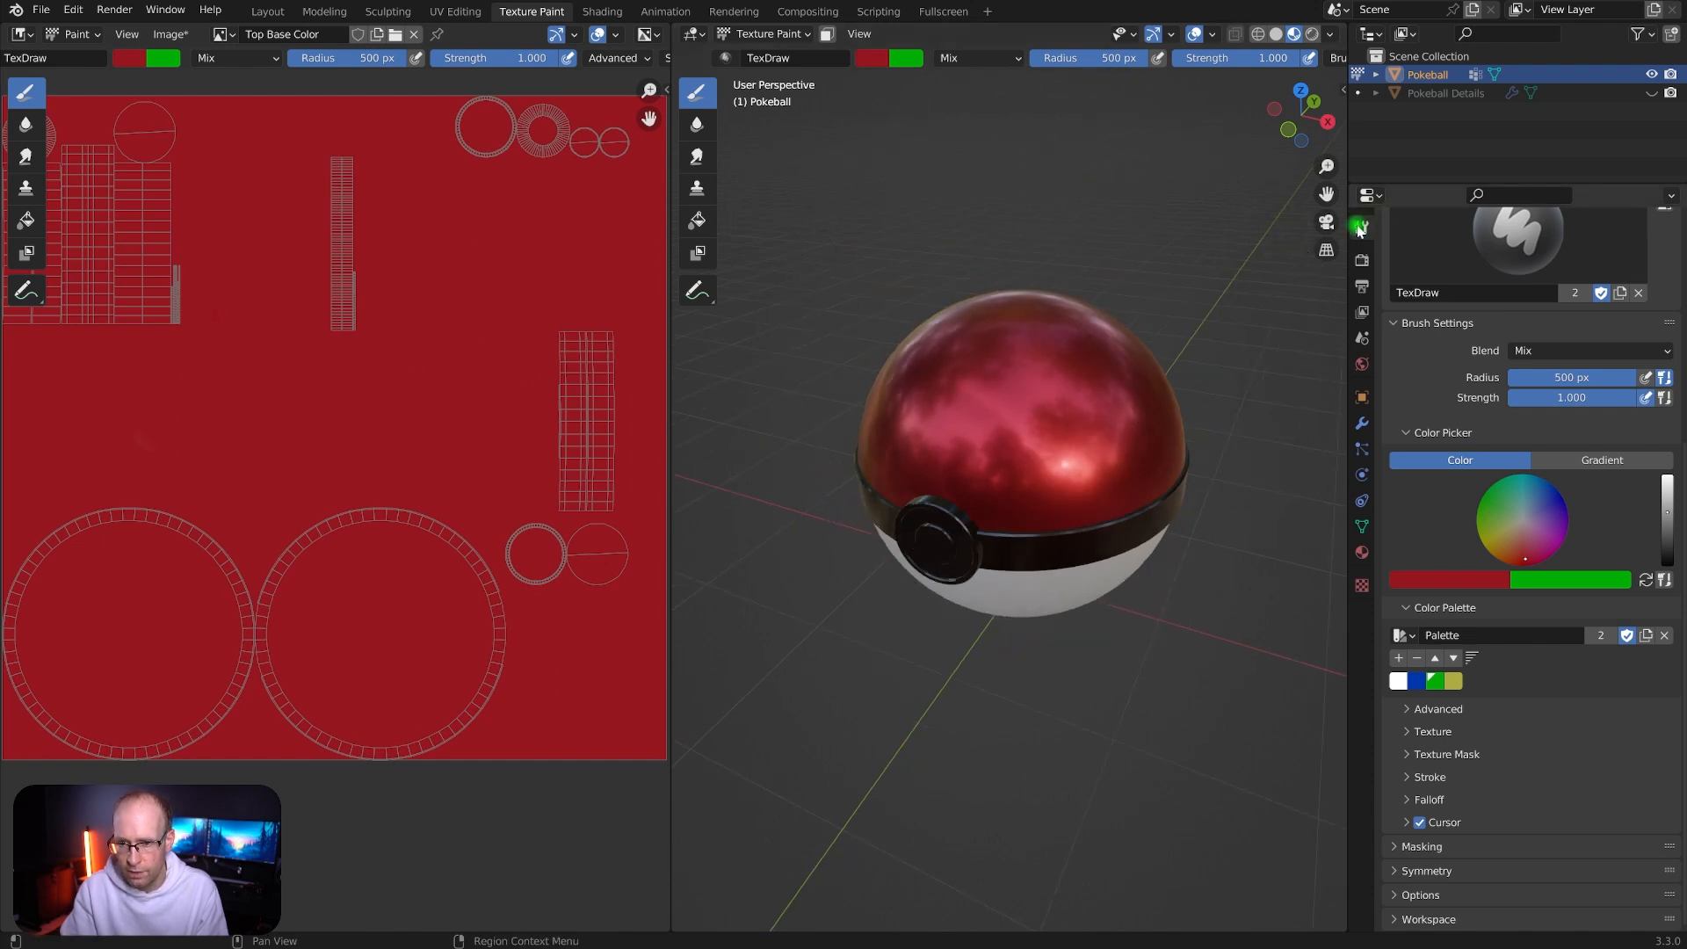
scroll(1426, 395, up, 3)
scroll(1426, 492, down, 3)
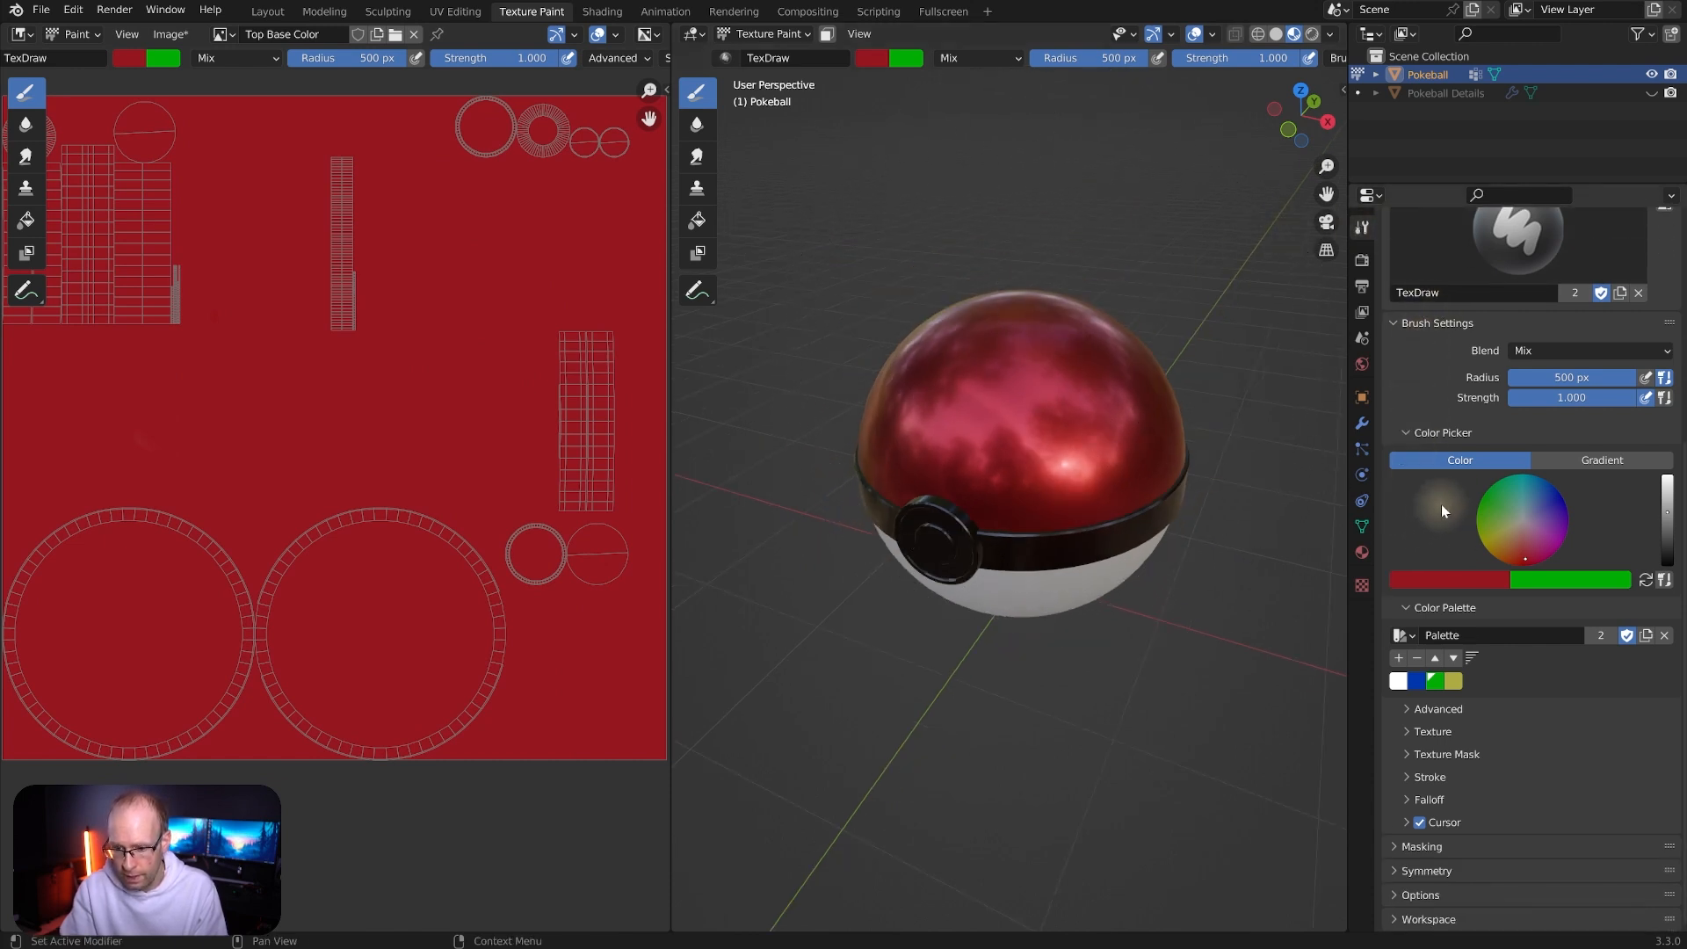
click(1424, 731)
scroll(1517, 562, down, 5)
mouse_move(1090, 361)
middle_down()
mouse_move(1047, 425)
mouse_move(1079, 420)
mouse_move(1106, 405)
mouse_move(955, 406)
middle_up()
scroll(1055, 431, up, 2)
key(f)
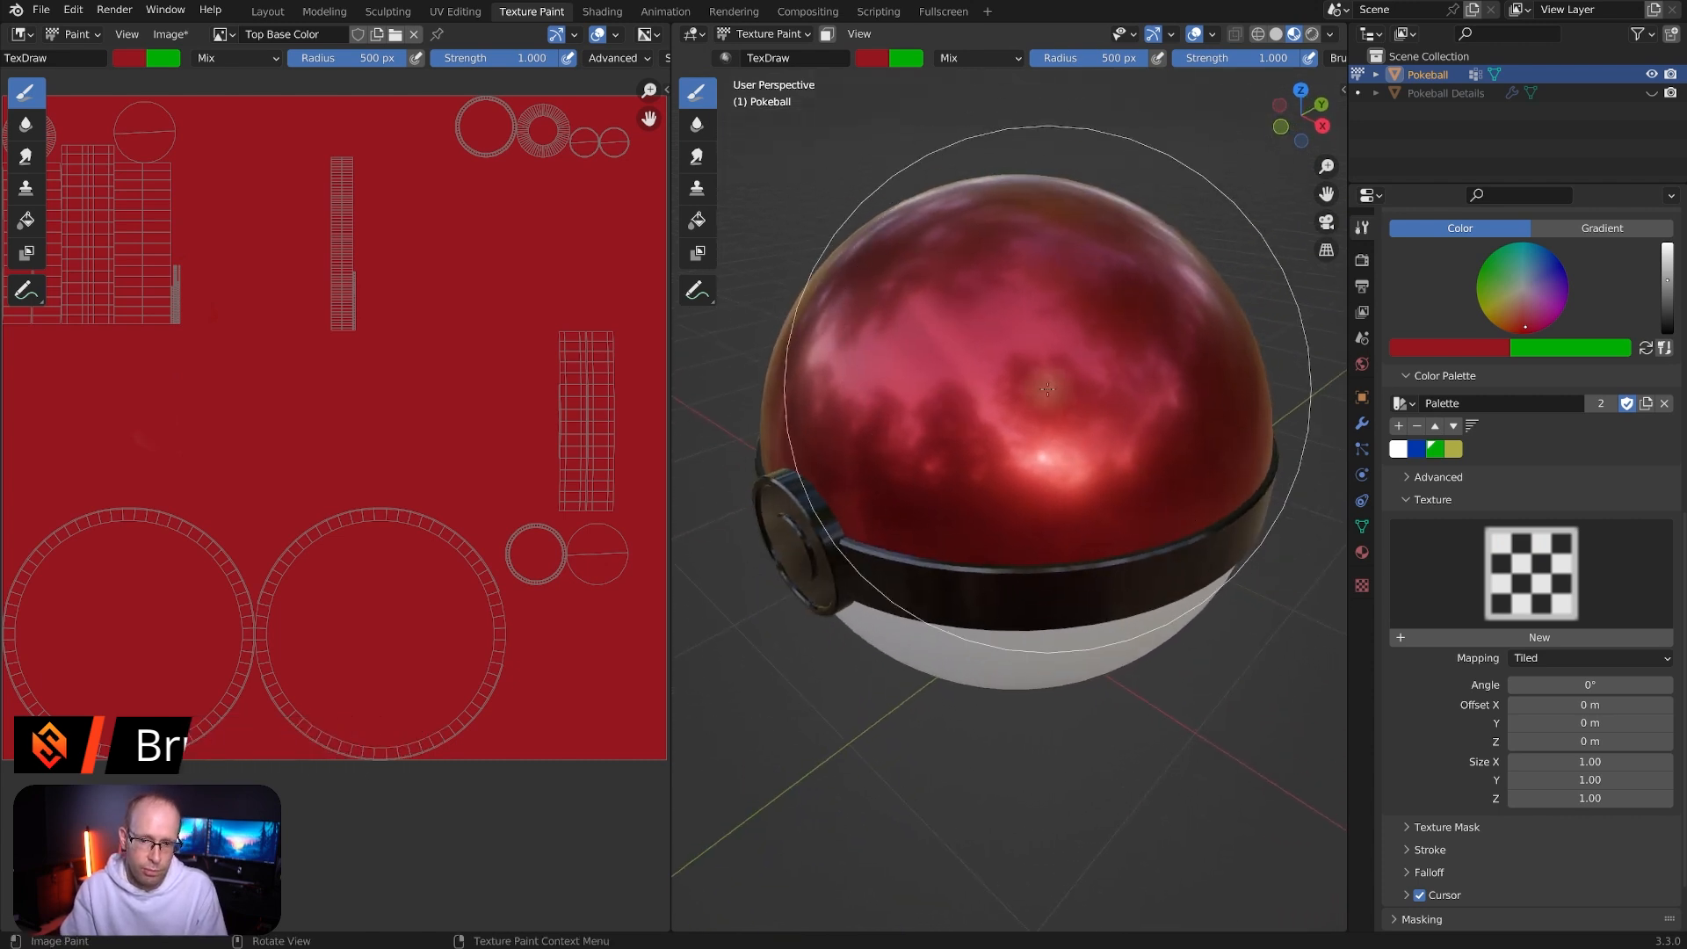
click(950, 383)
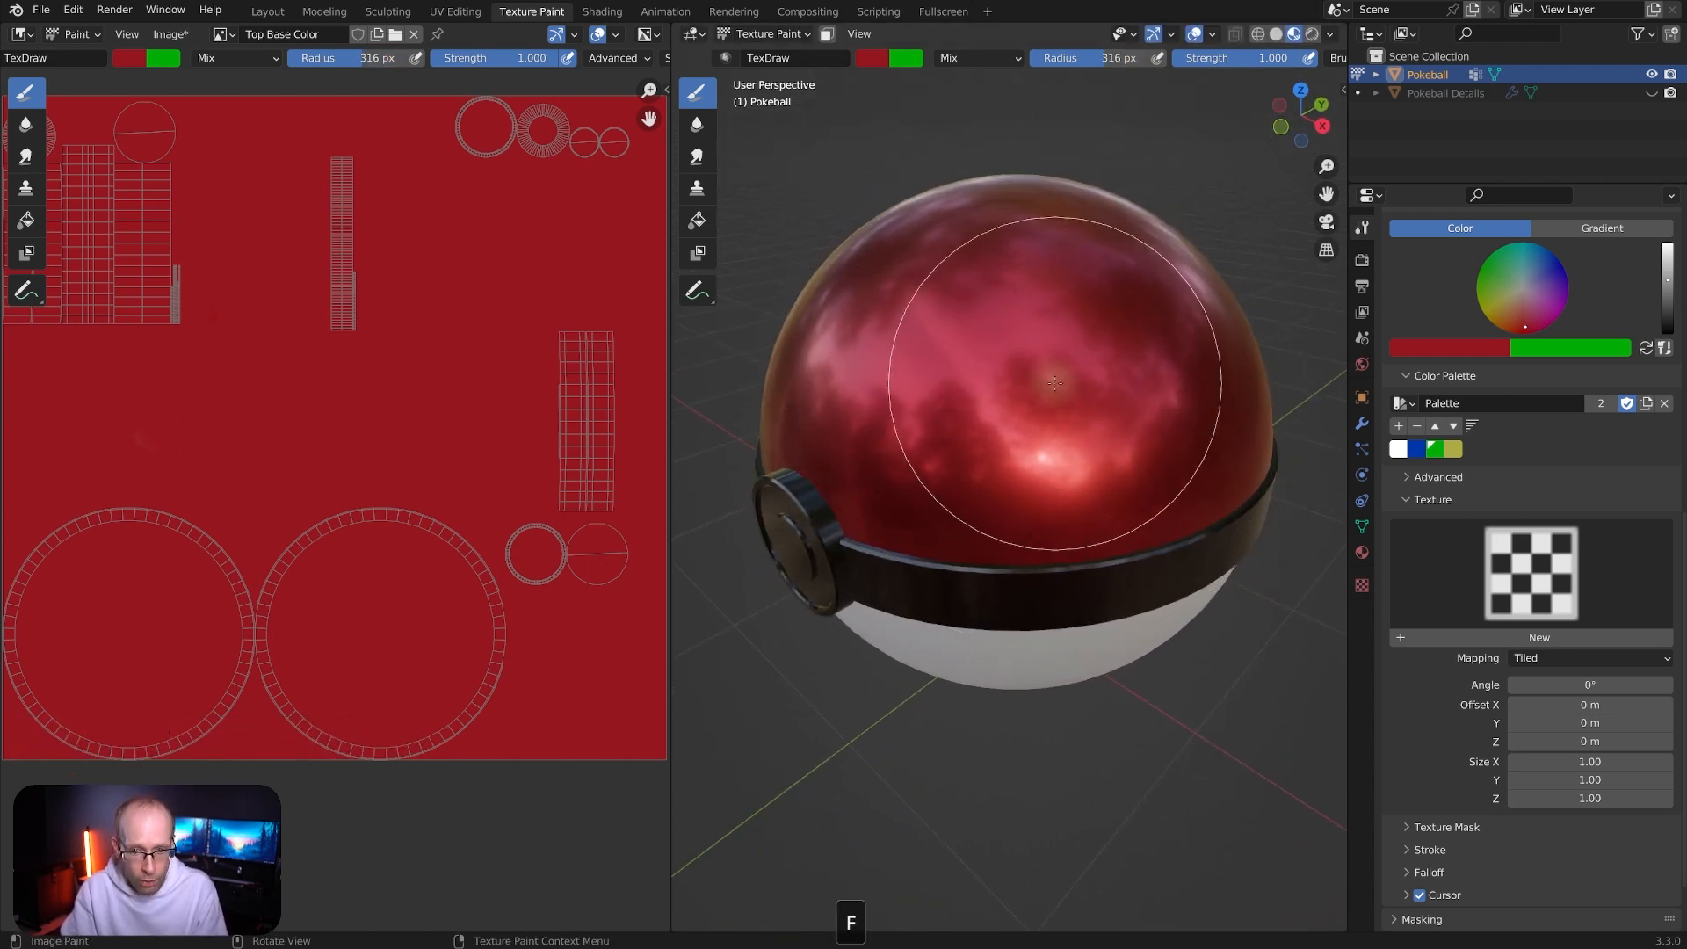
Create a new brush texture and name it Meow
middle_drag(1047, 379, 1072, 381)
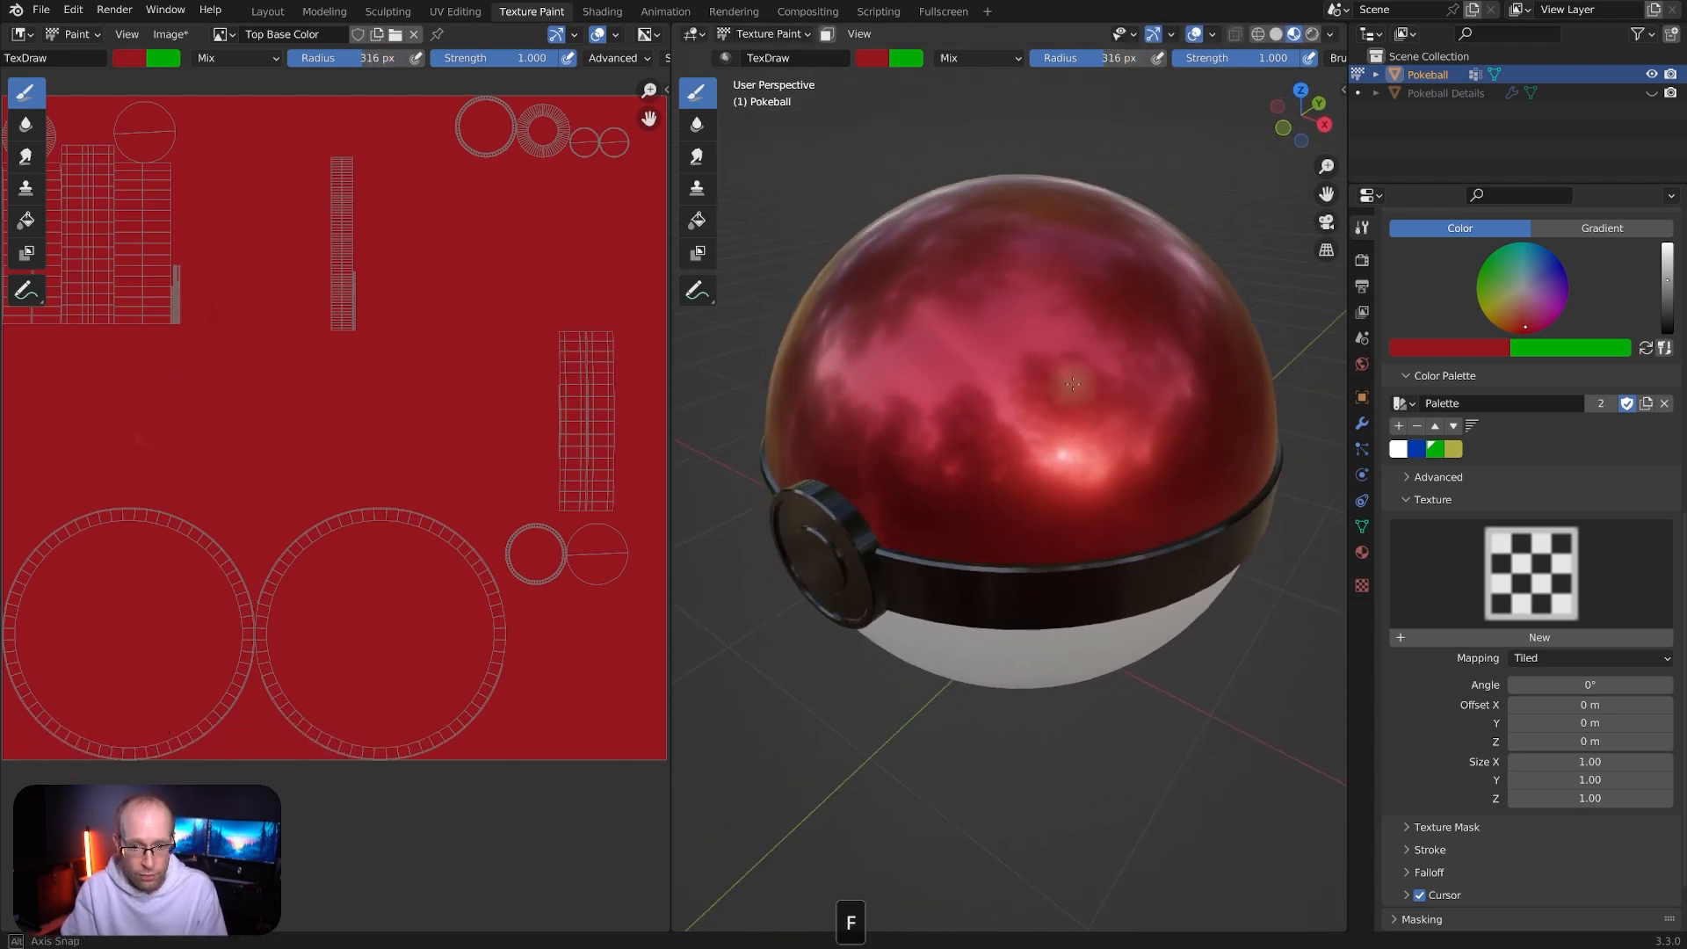
click(1525, 602)
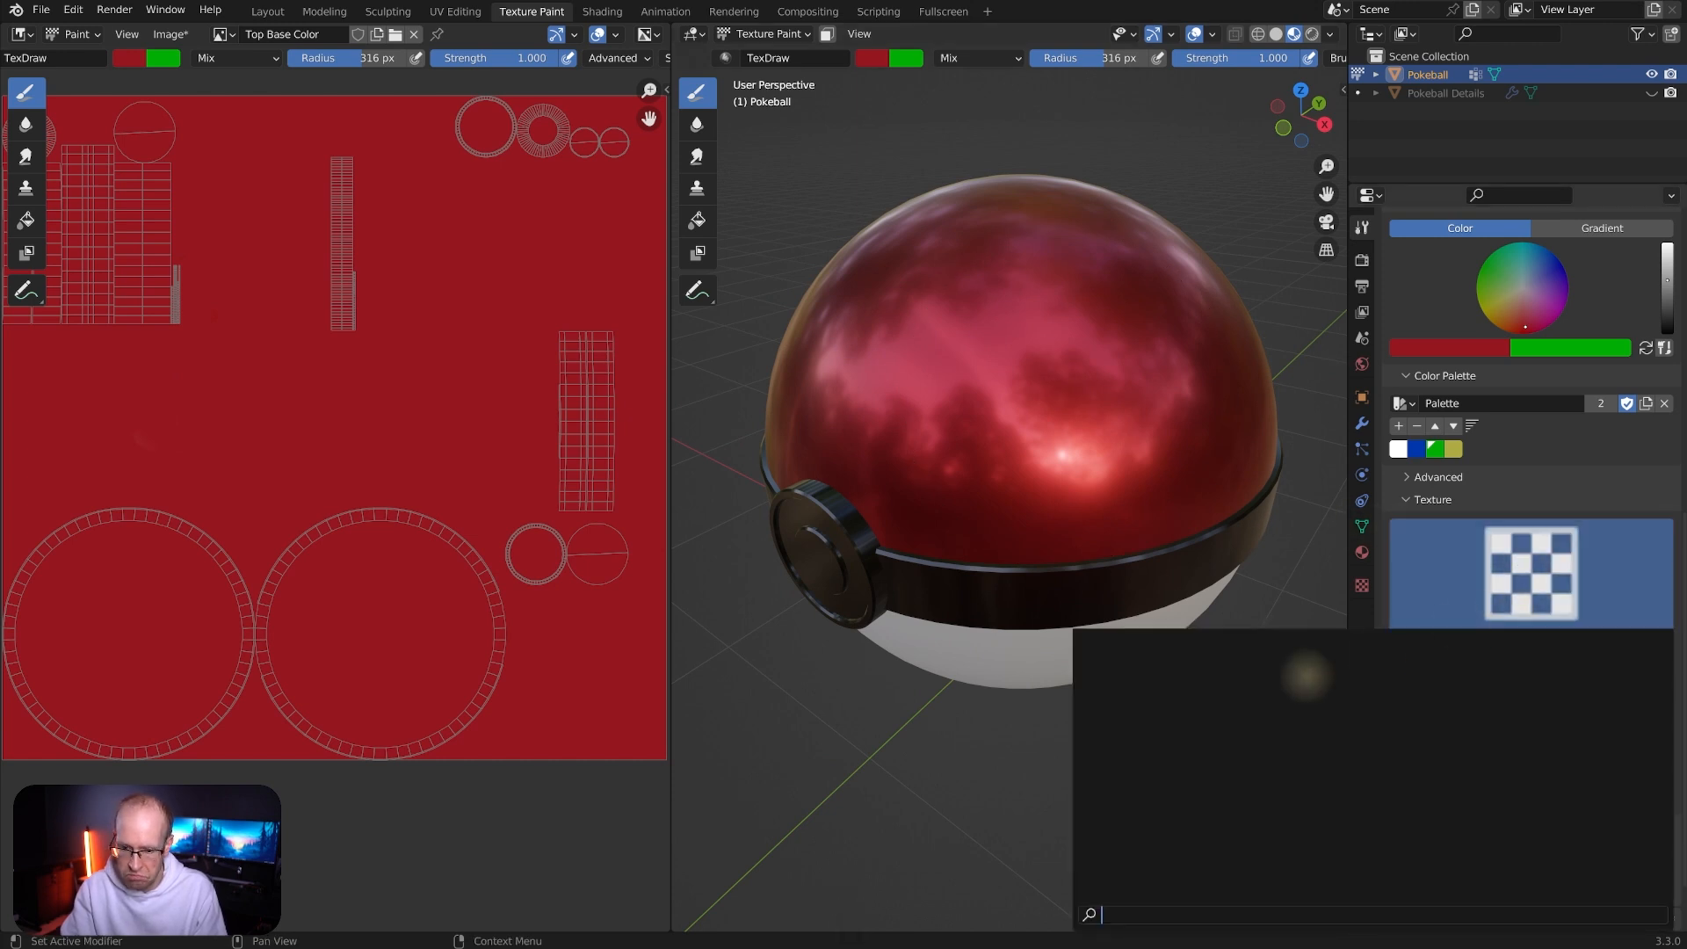
click(1444, 587)
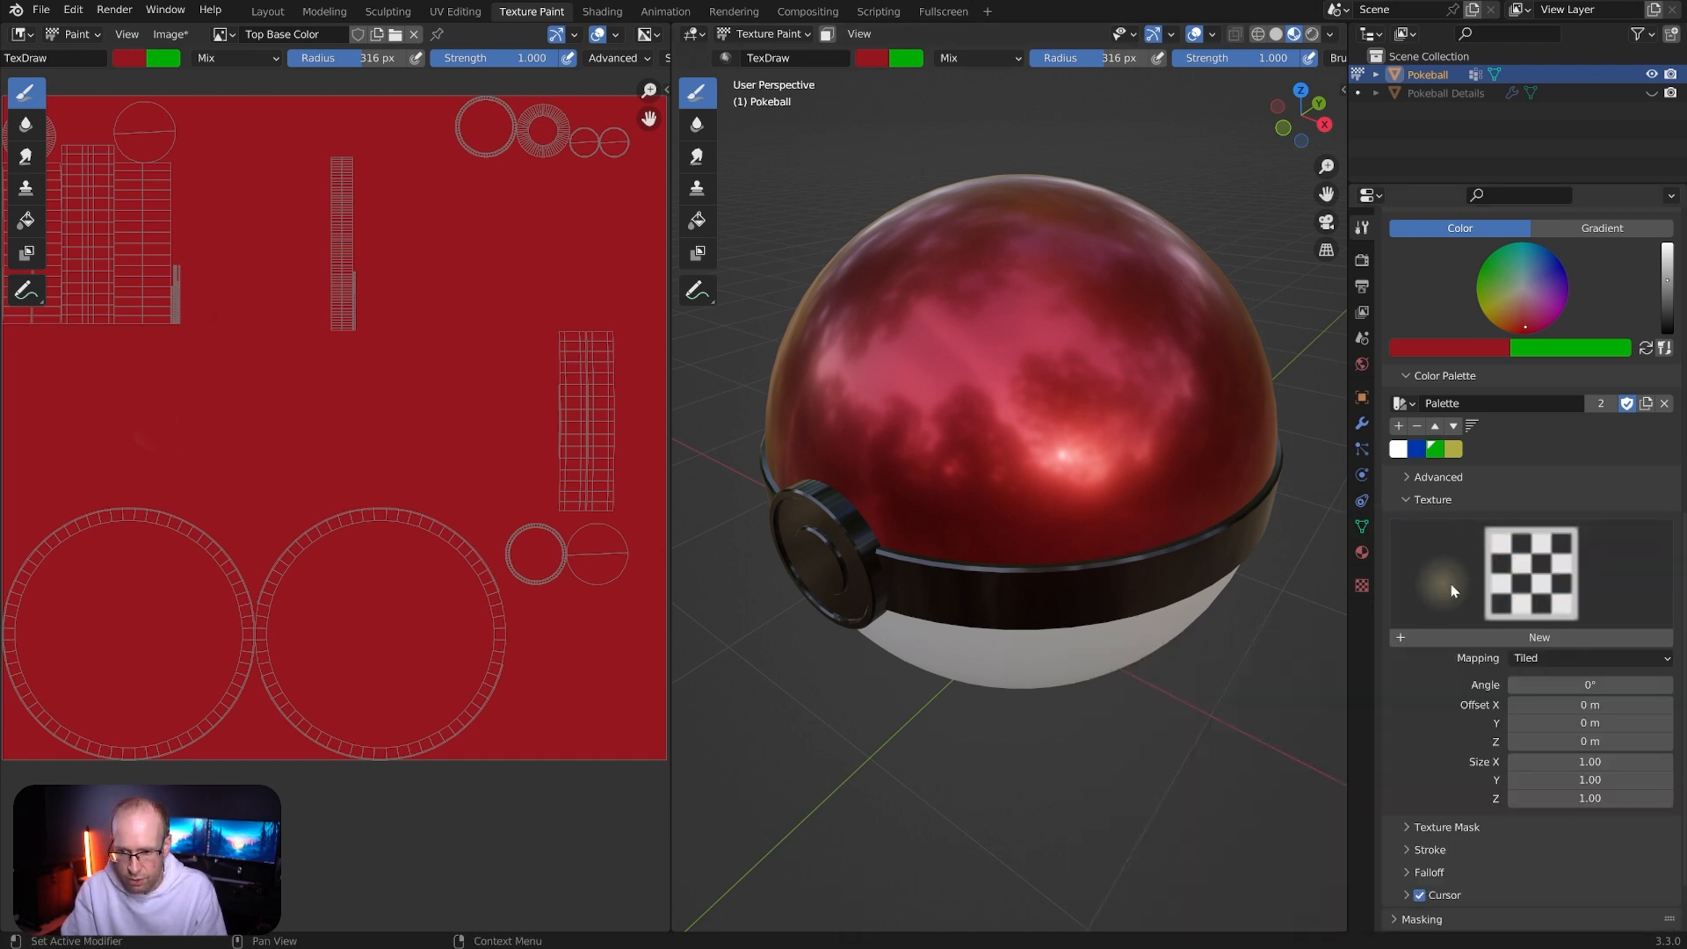
click(1547, 638)
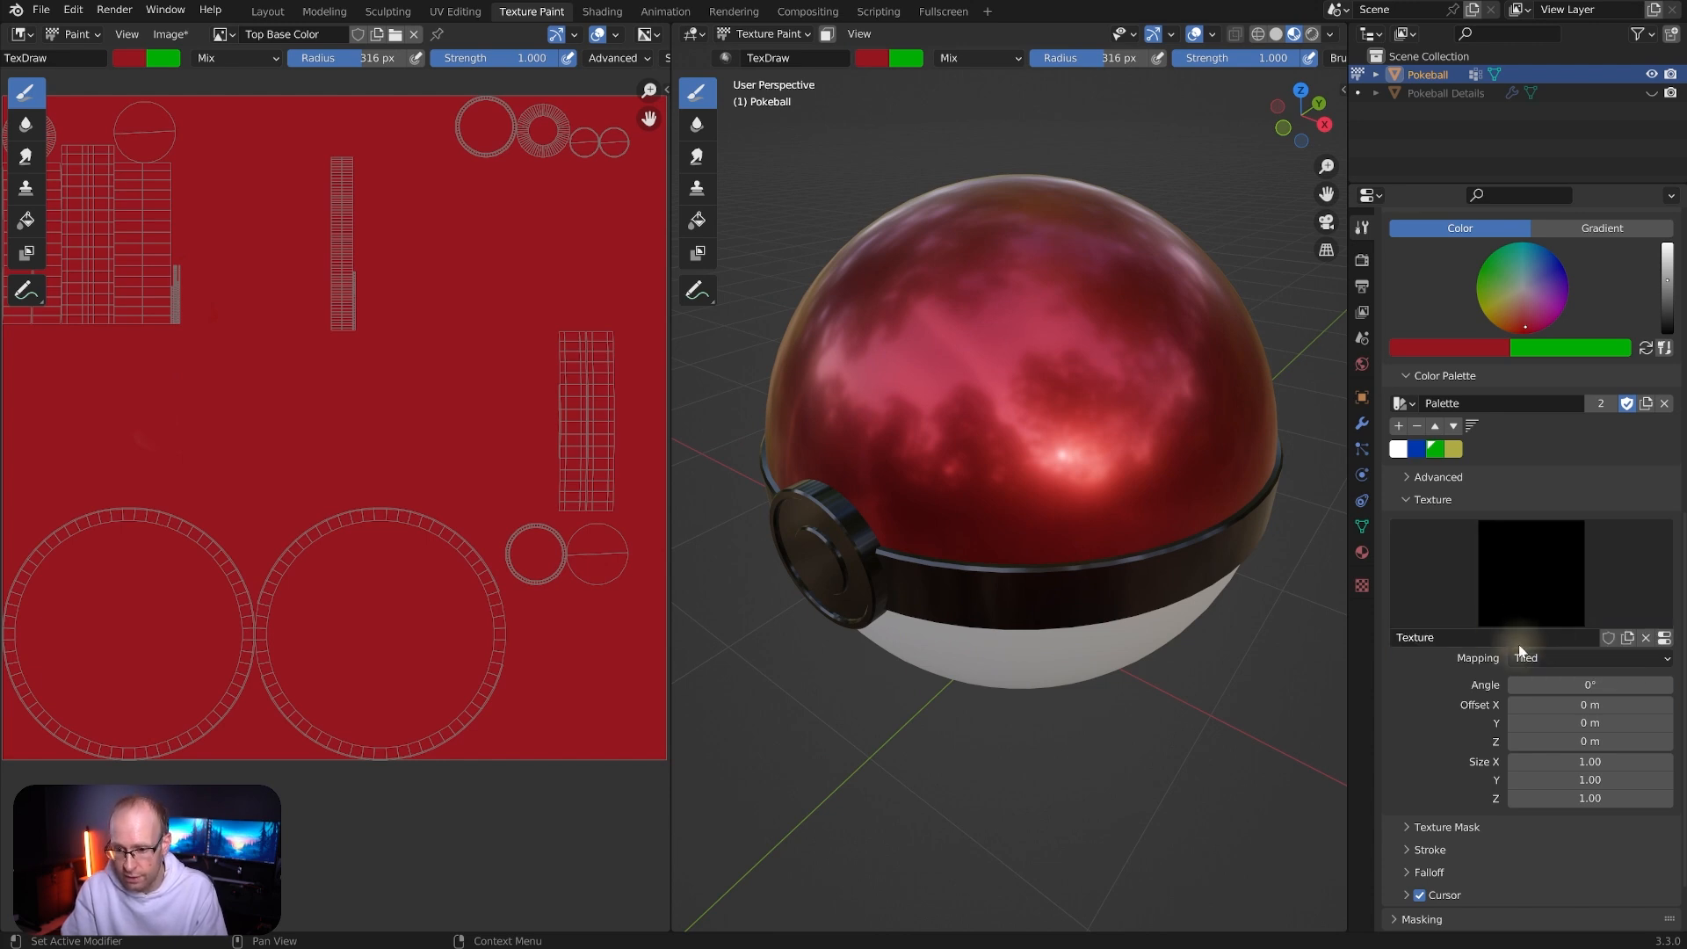
click(1463, 638)
text(Meow)
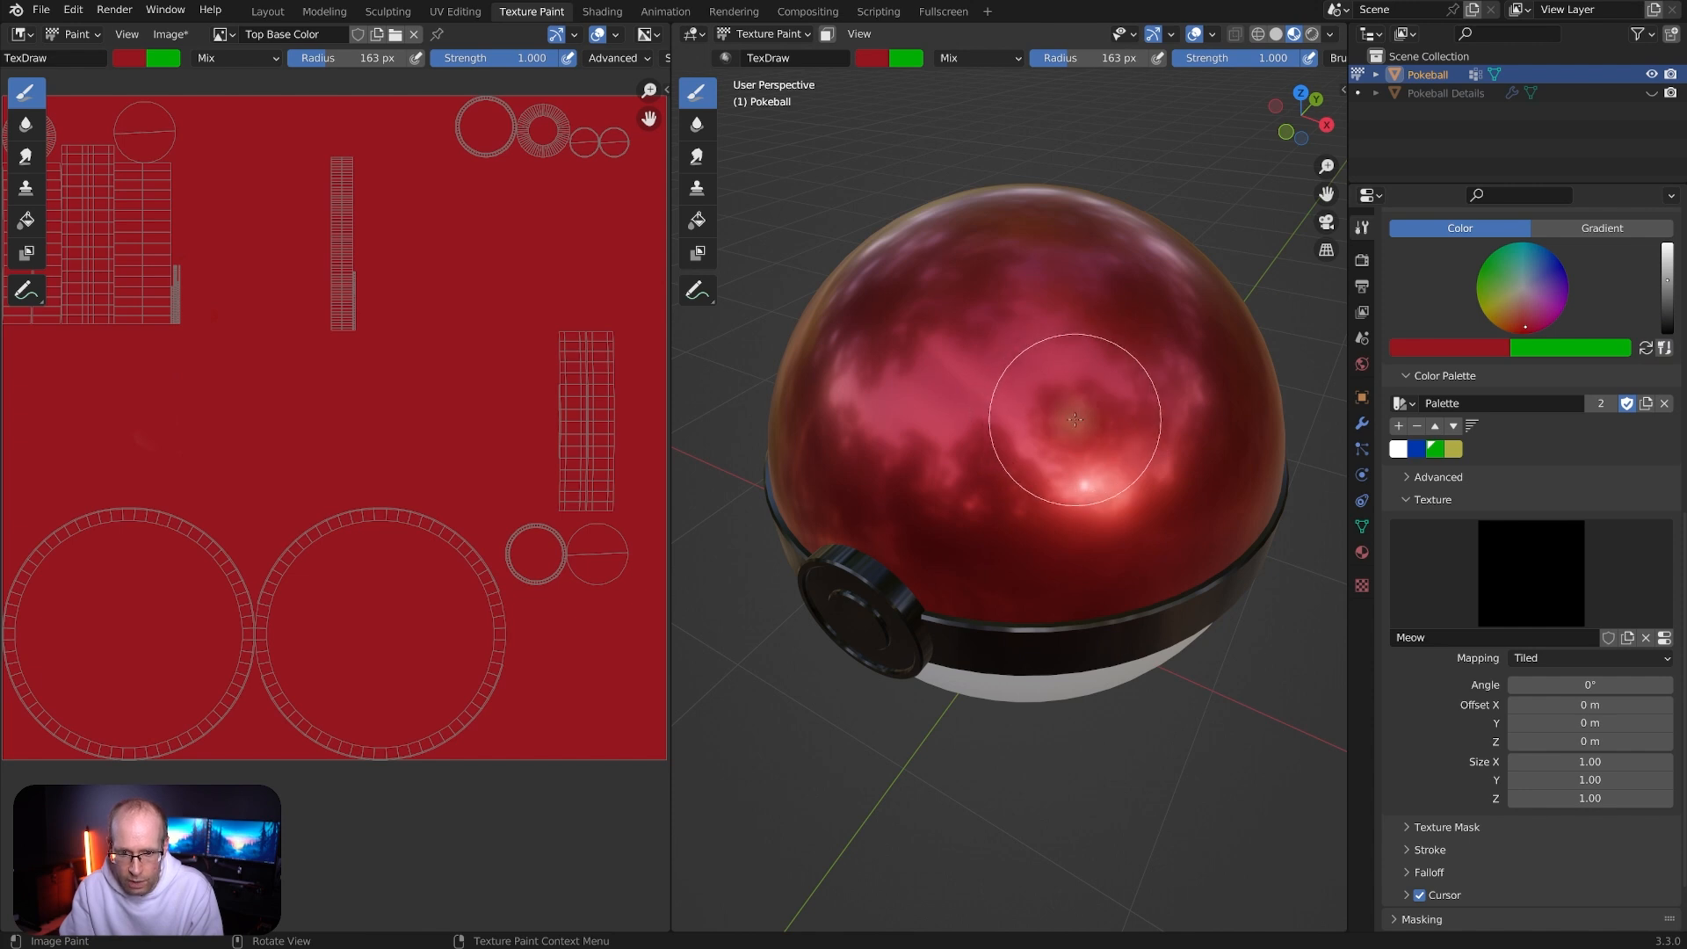
Swap the brush color to green and, with the Meow texture unlinked, paint a plain test stroke on the dome
click(1647, 350)
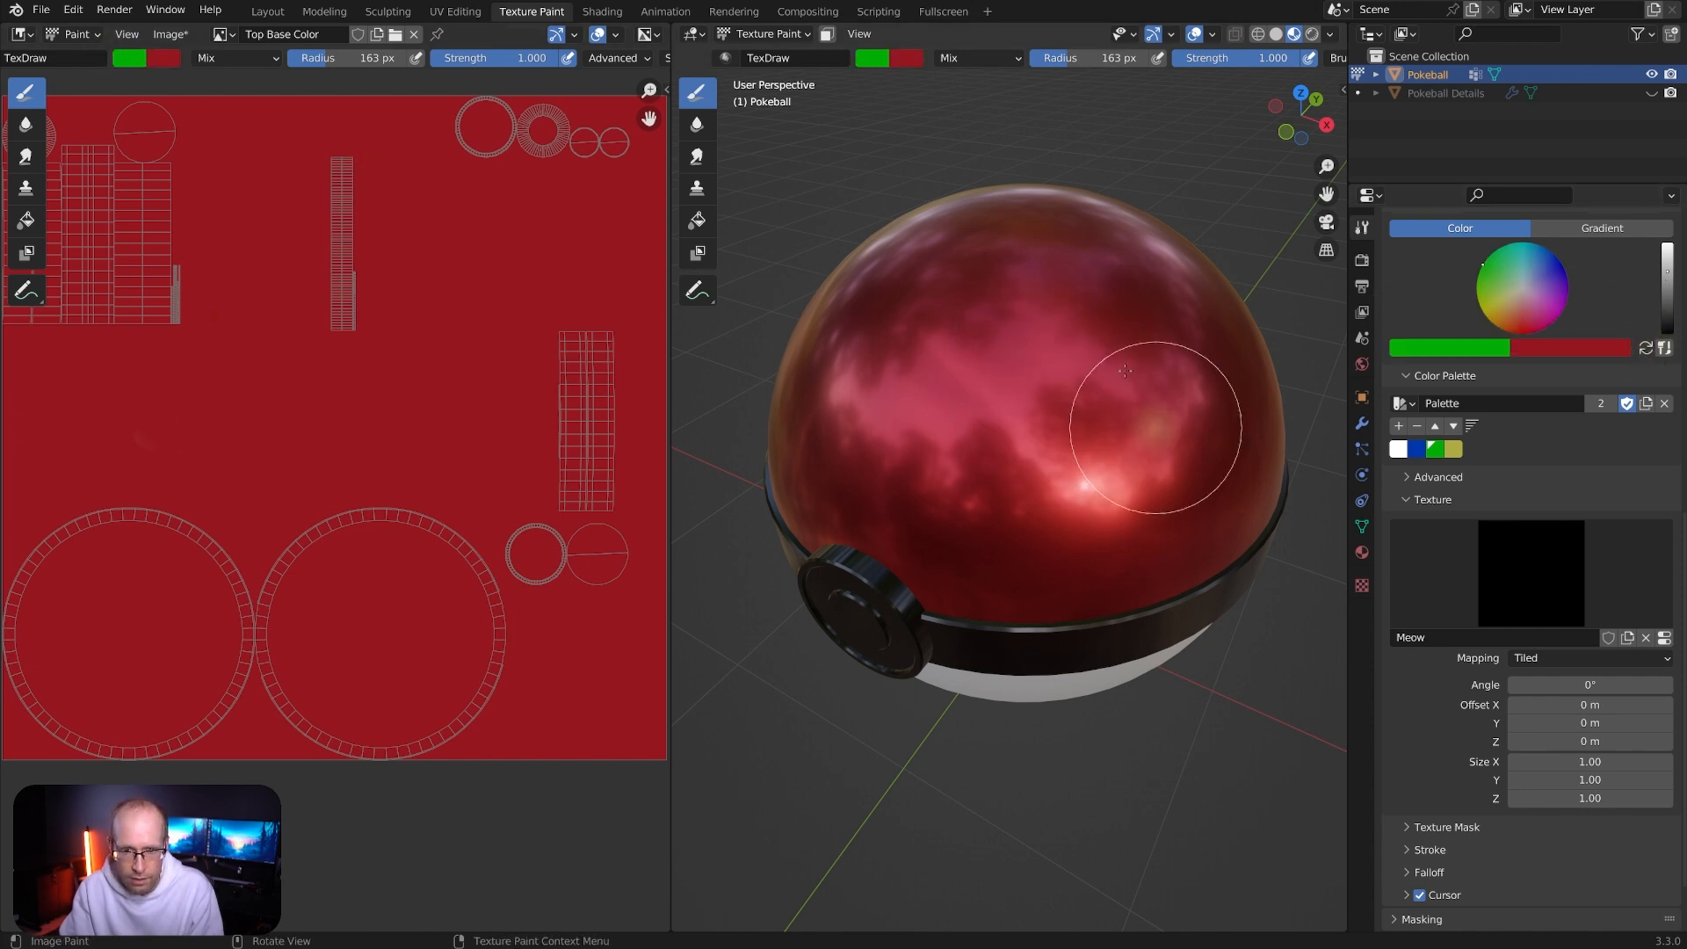
click(1647, 639)
mouse_move(1128, 392)
mouse_down()
mouse_move(1087, 374)
mouse_move(1096, 326)
mouse_up()
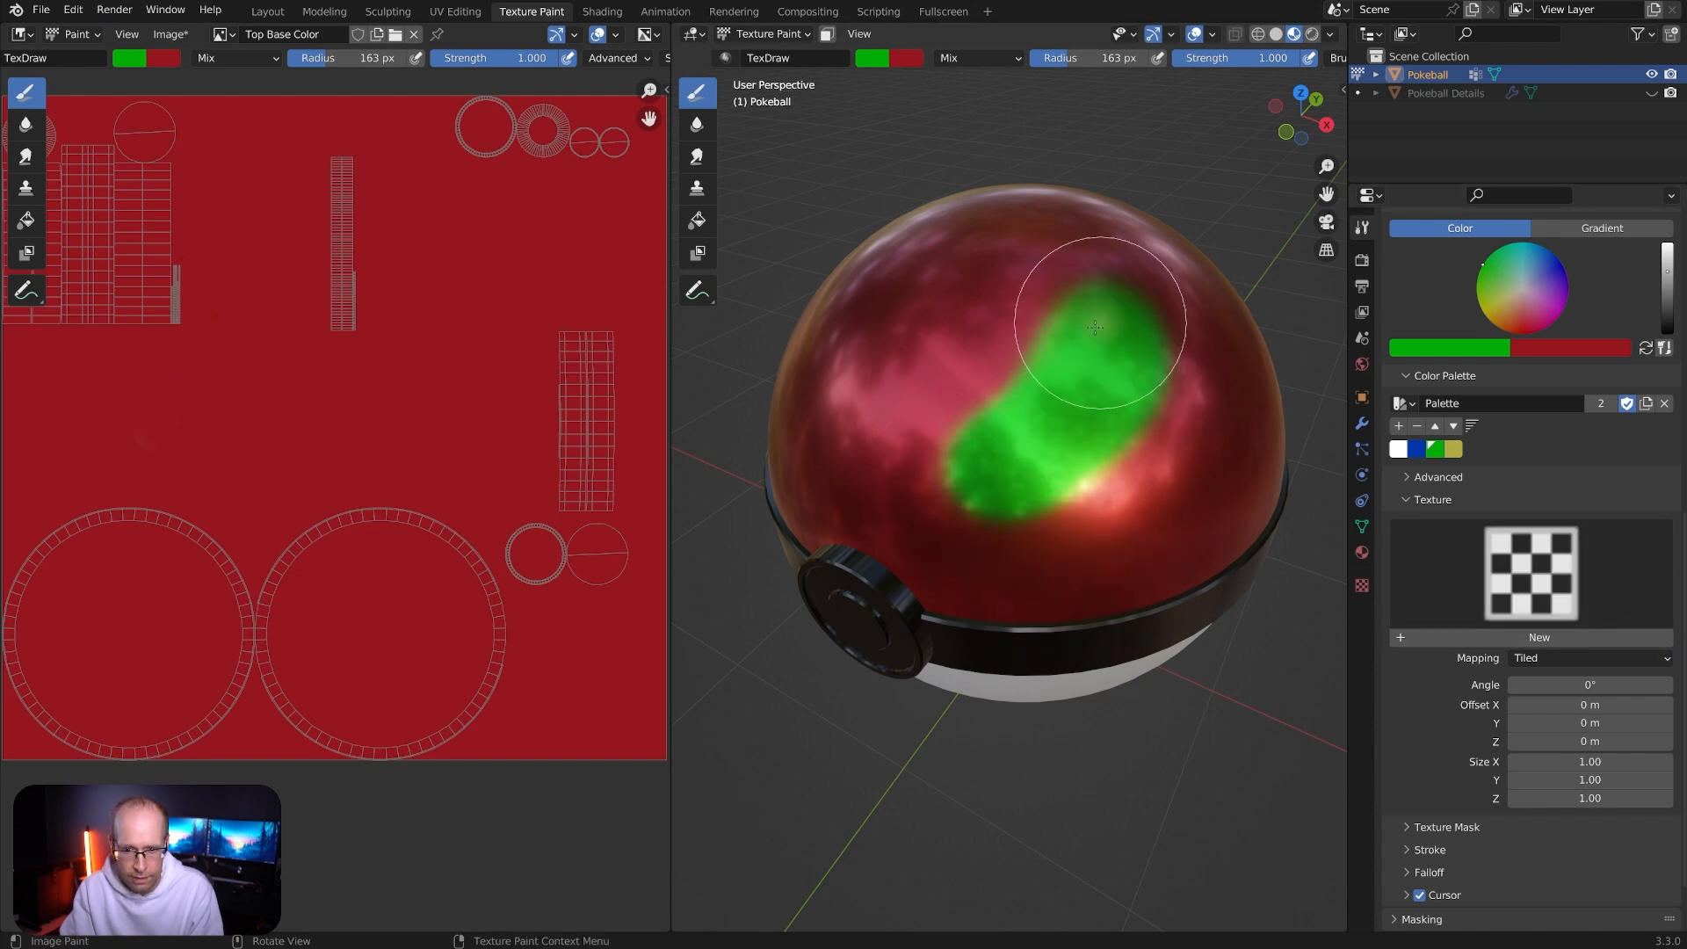
Reassign the Meow texture to the brush and undo the plain green test stroke
click(1573, 611)
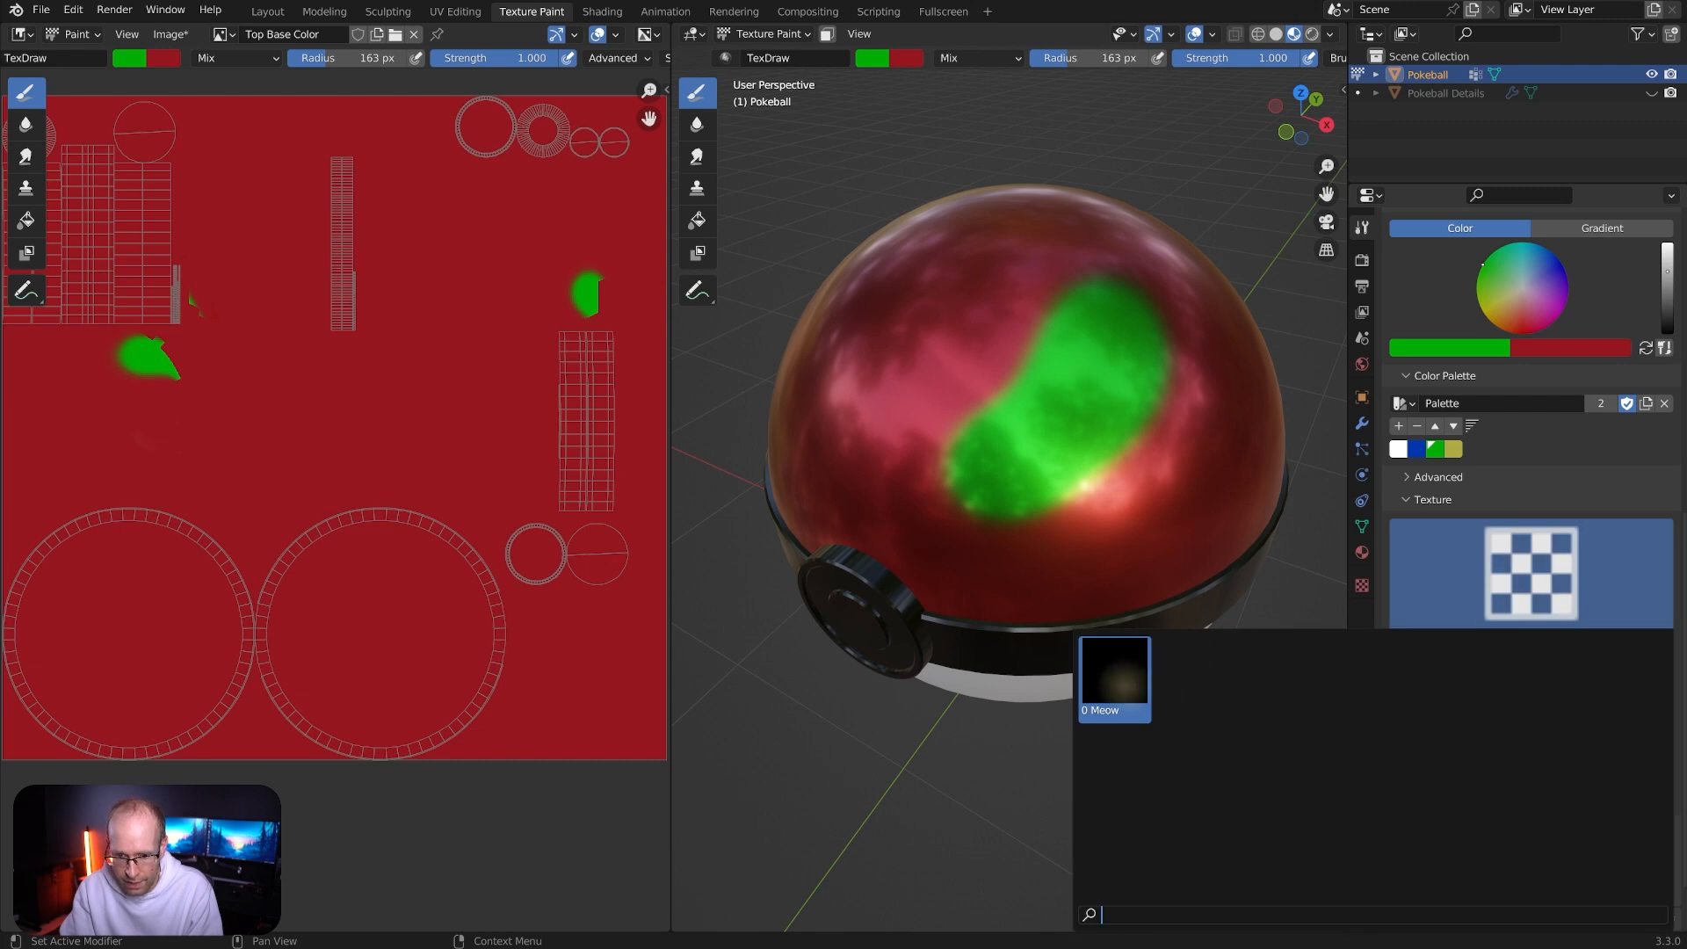
click(1114, 675)
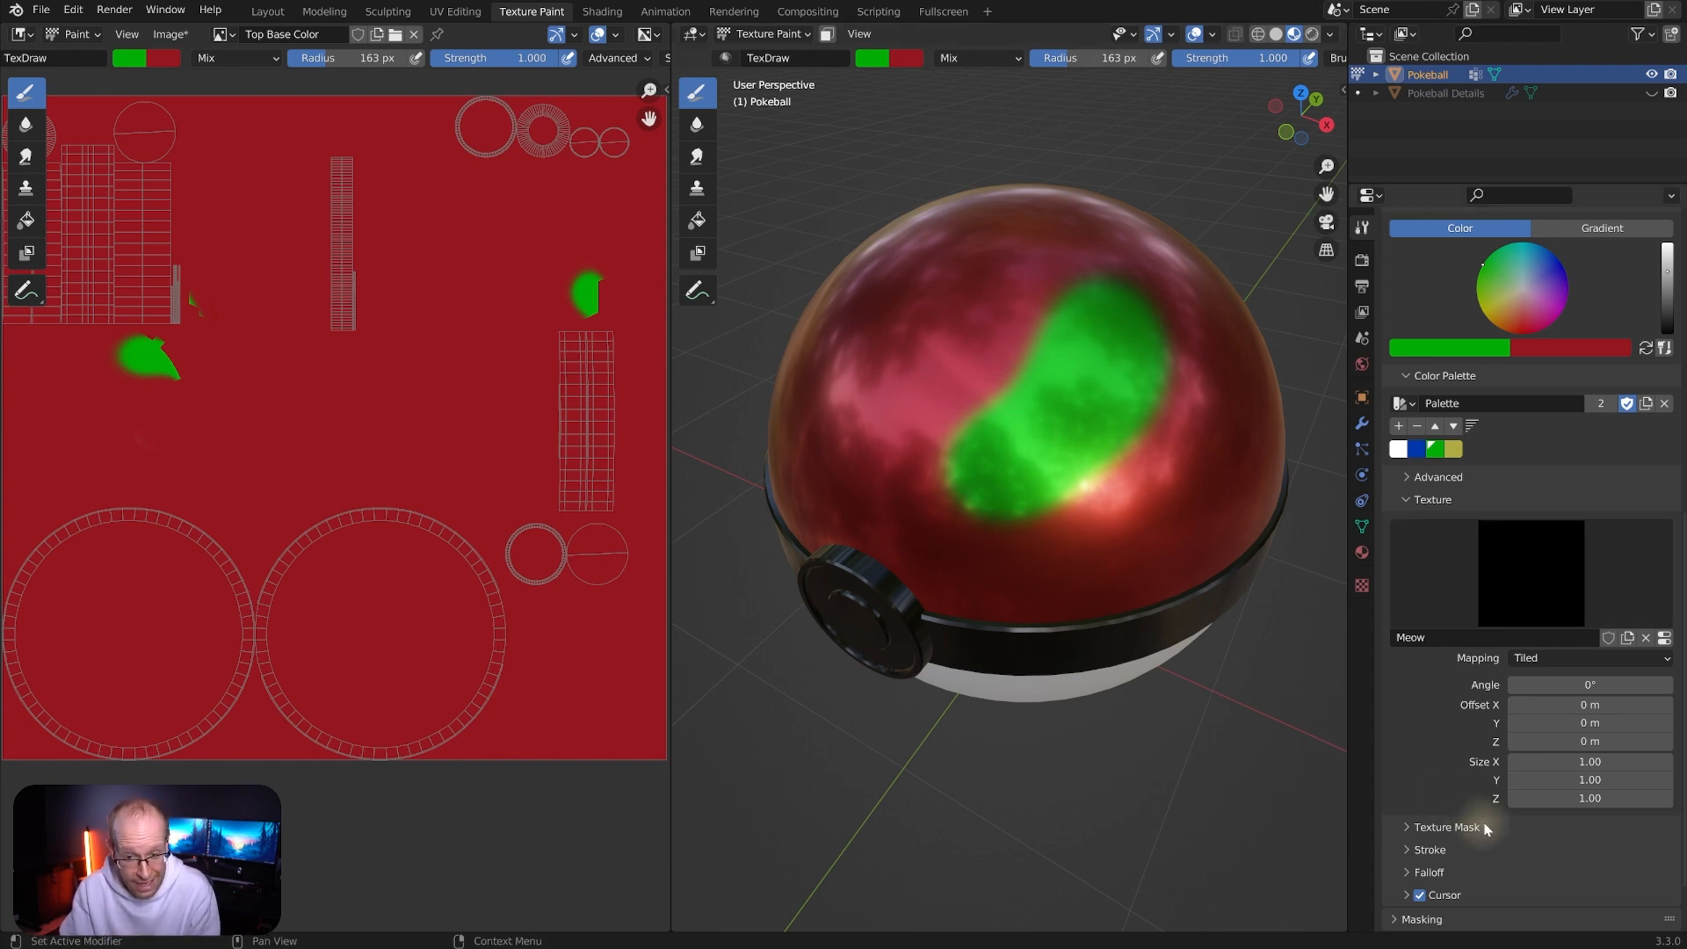
key(ctrl+z)
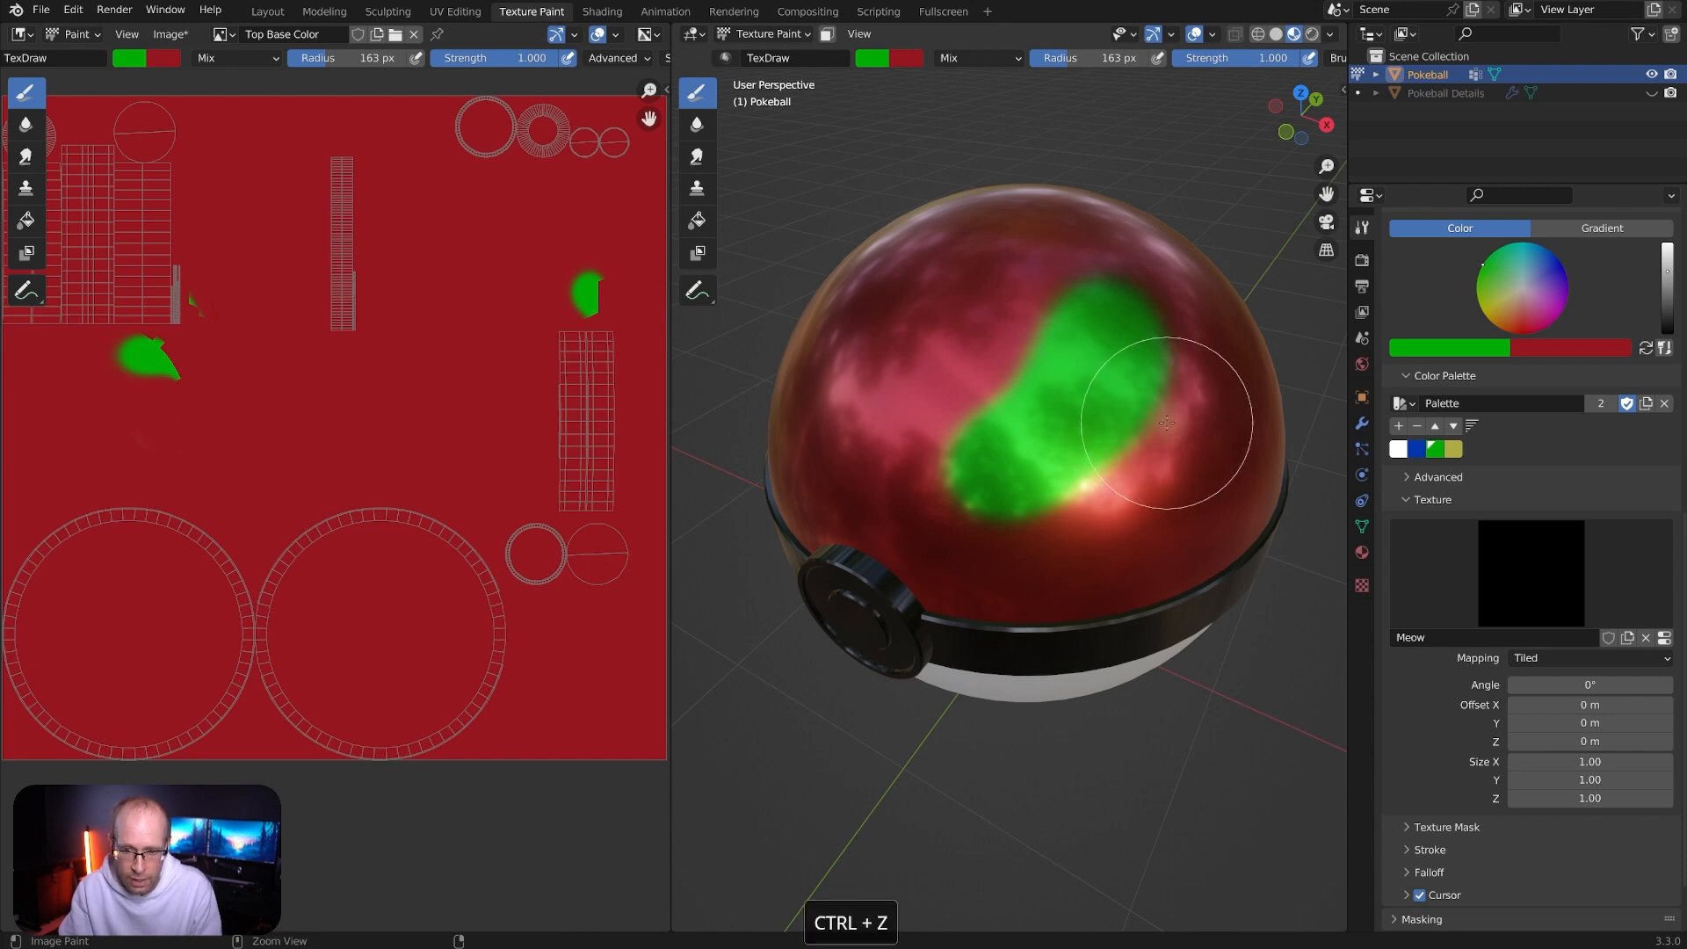
key(ctrl+z)
key(ctrl+z)
key(ctrl+z)
mouse_move(1185, 419)
middle_down()
mouse_move(1168, 410)
mouse_move(1193, 410)
middle_up()
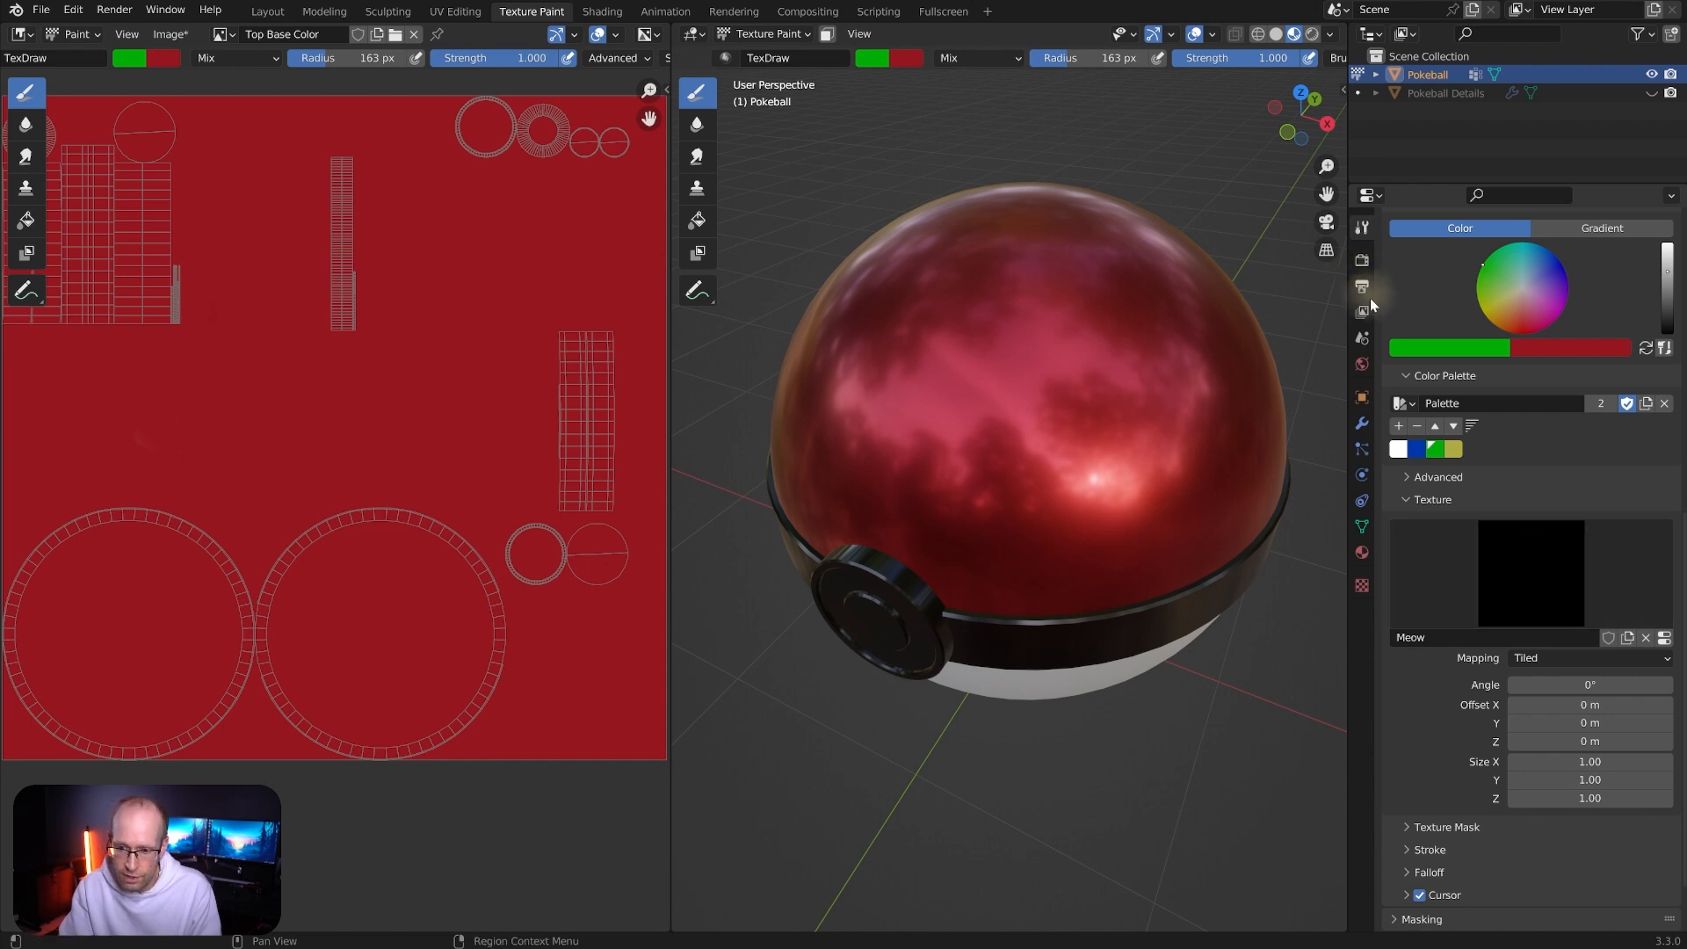
Open the Meow texture's properties and change its type to Clouds
click(1362, 587)
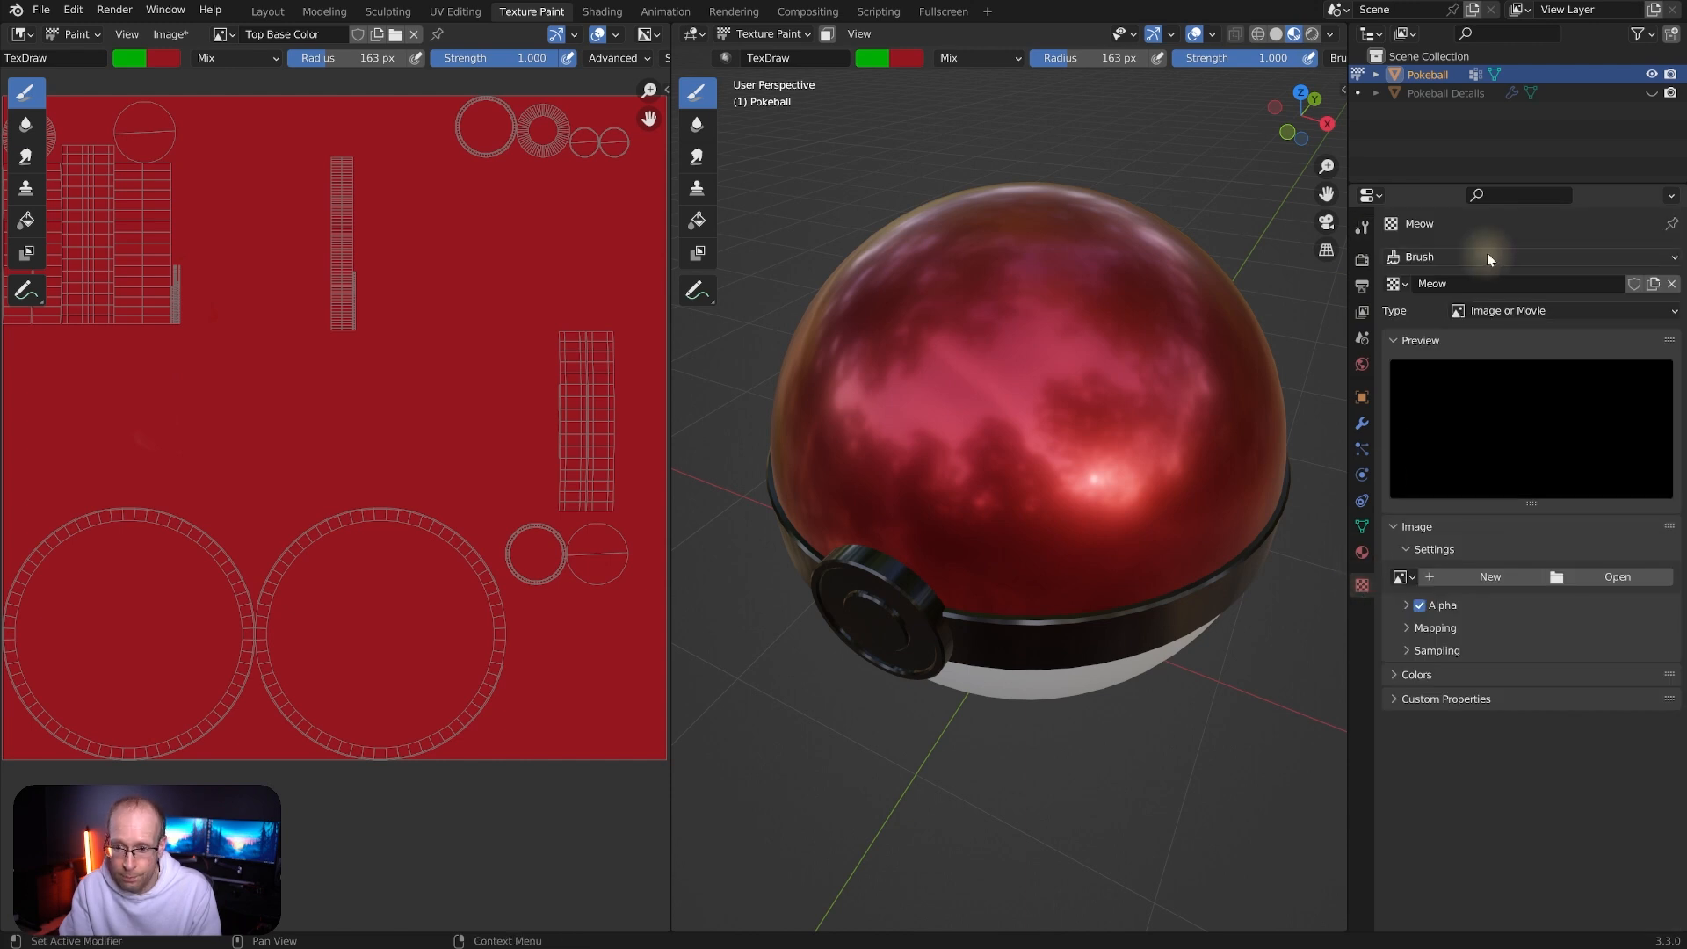
click(1397, 284)
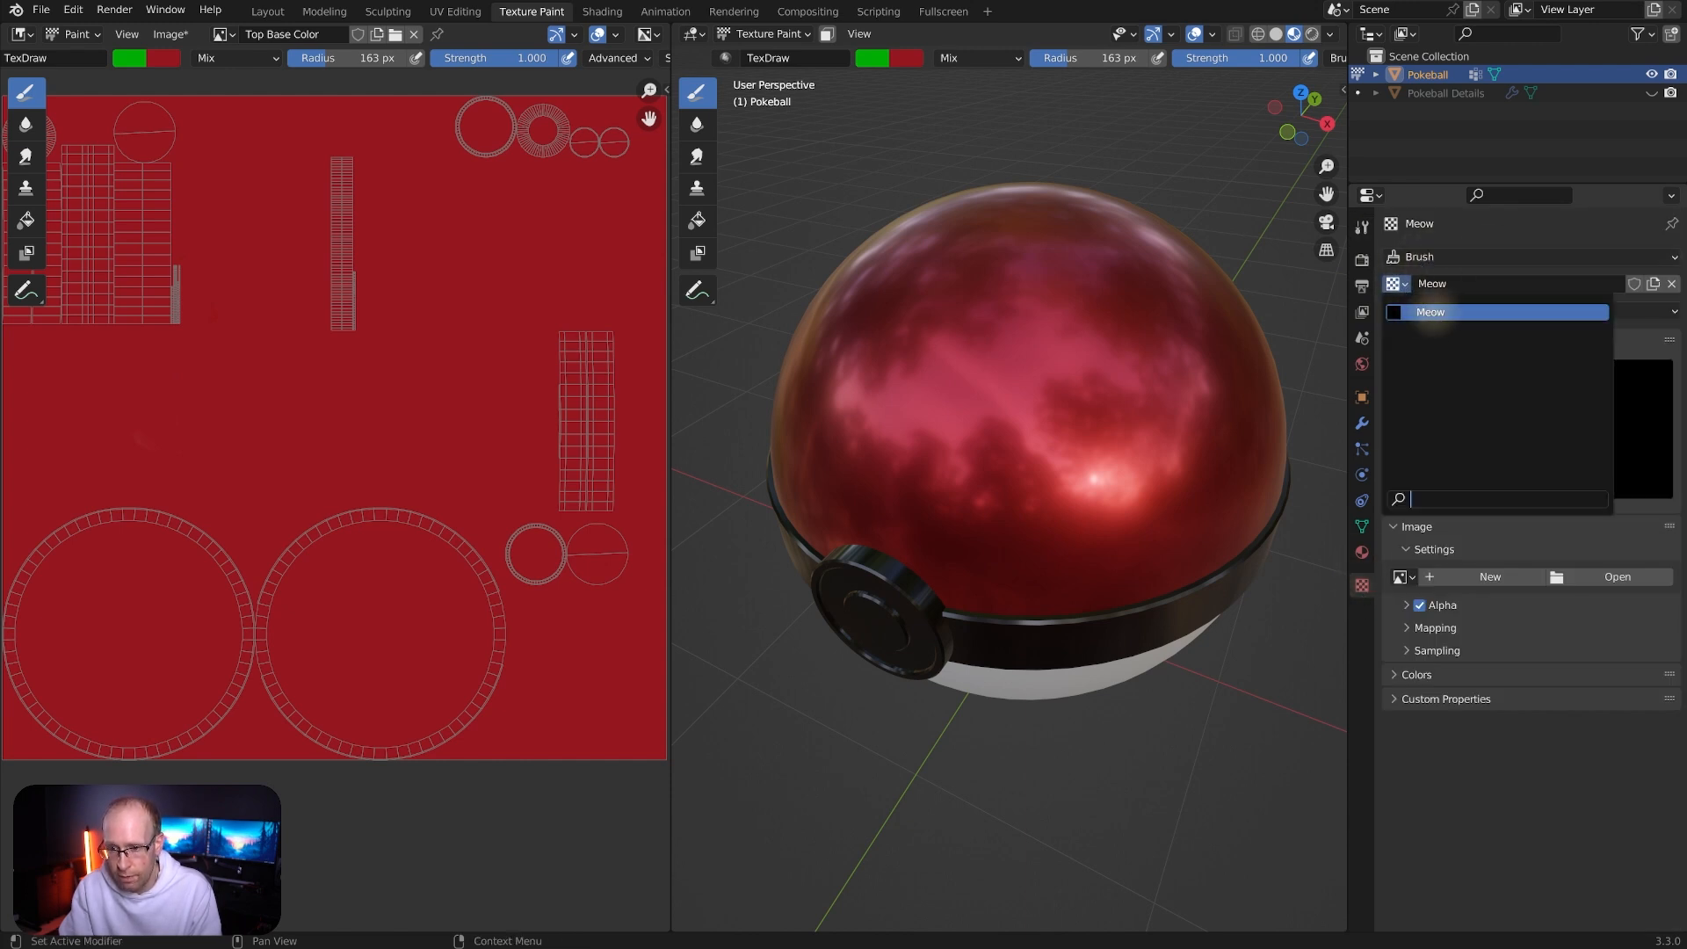
click(1428, 313)
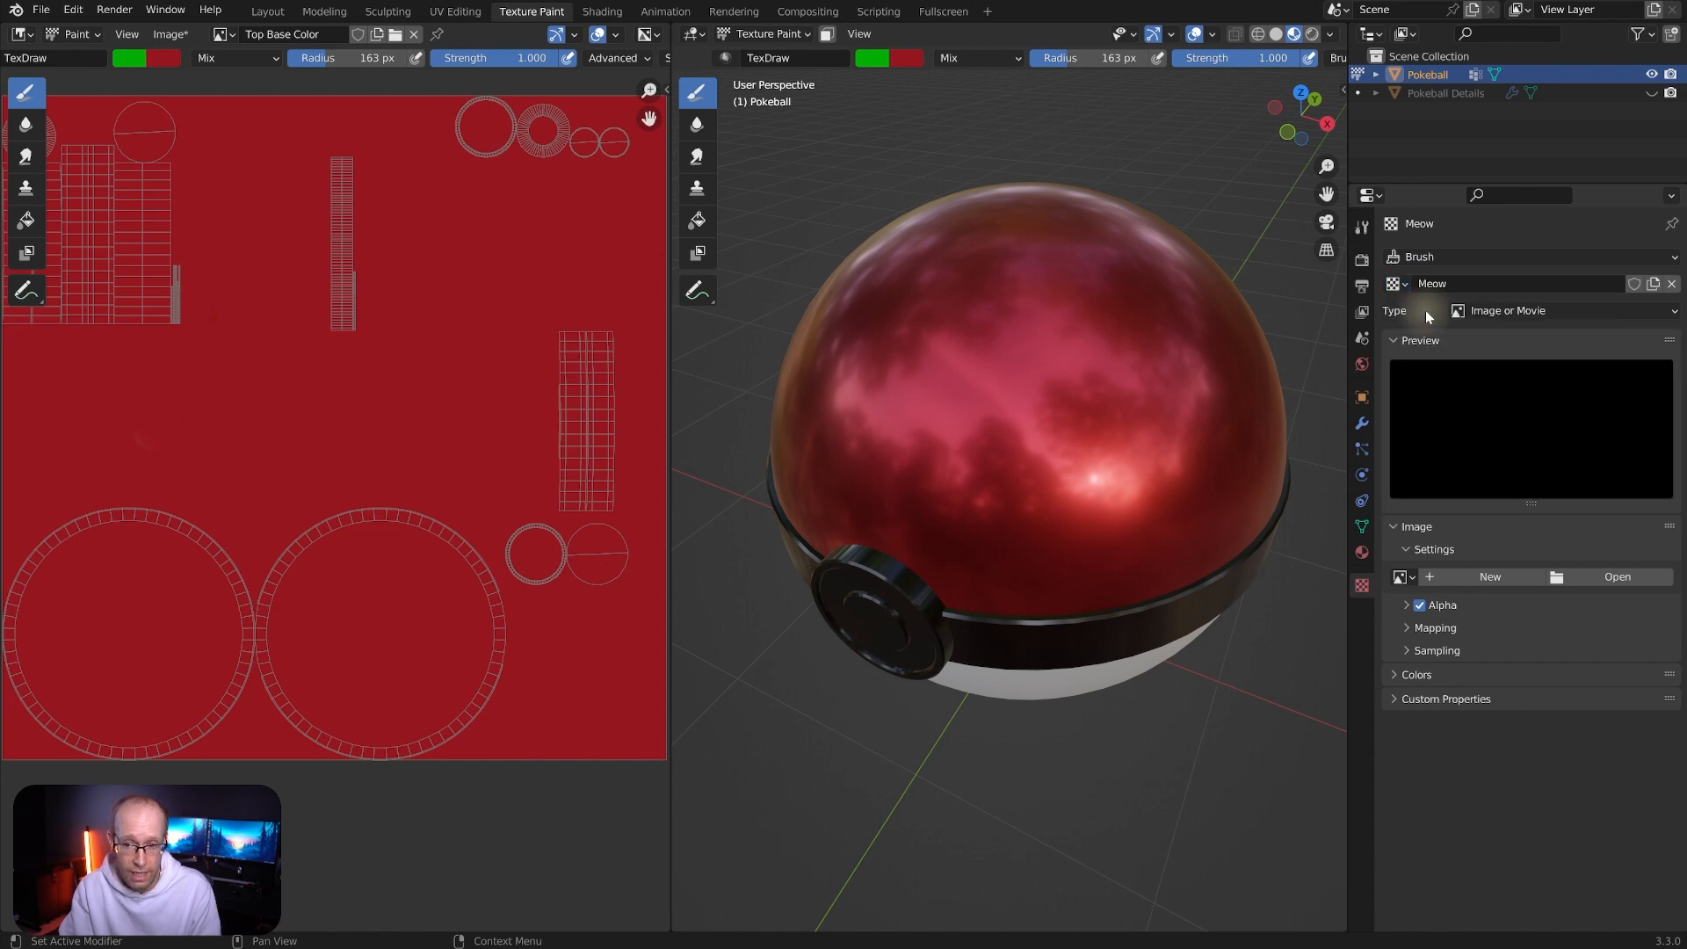
click(1524, 315)
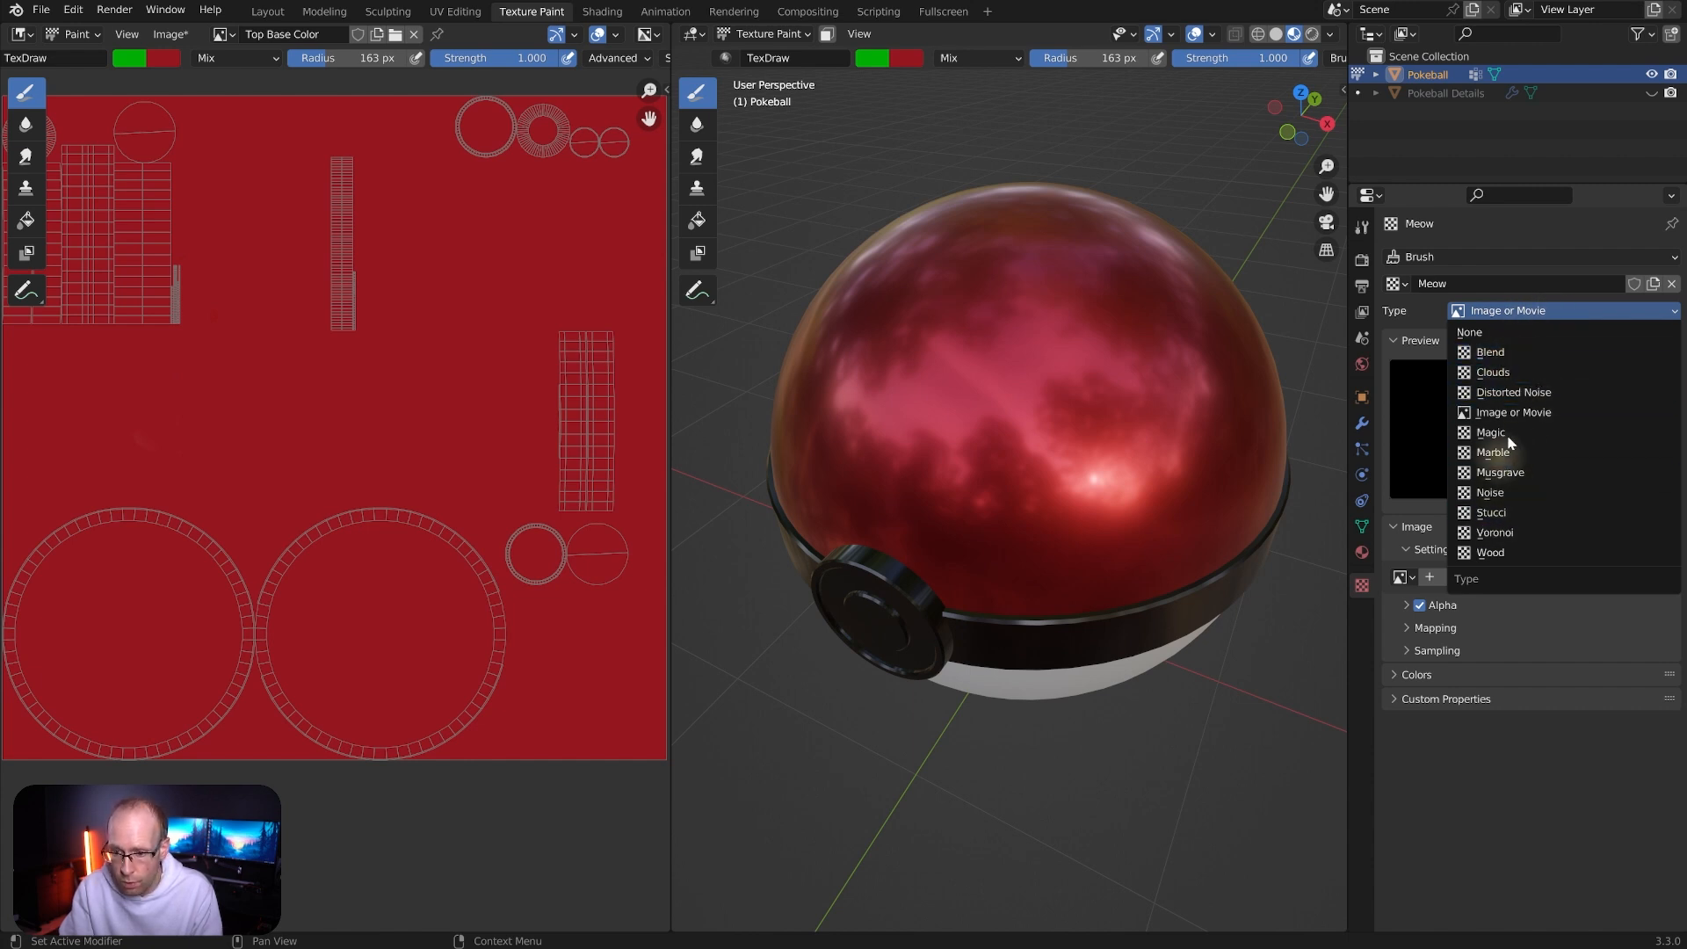
click(1485, 374)
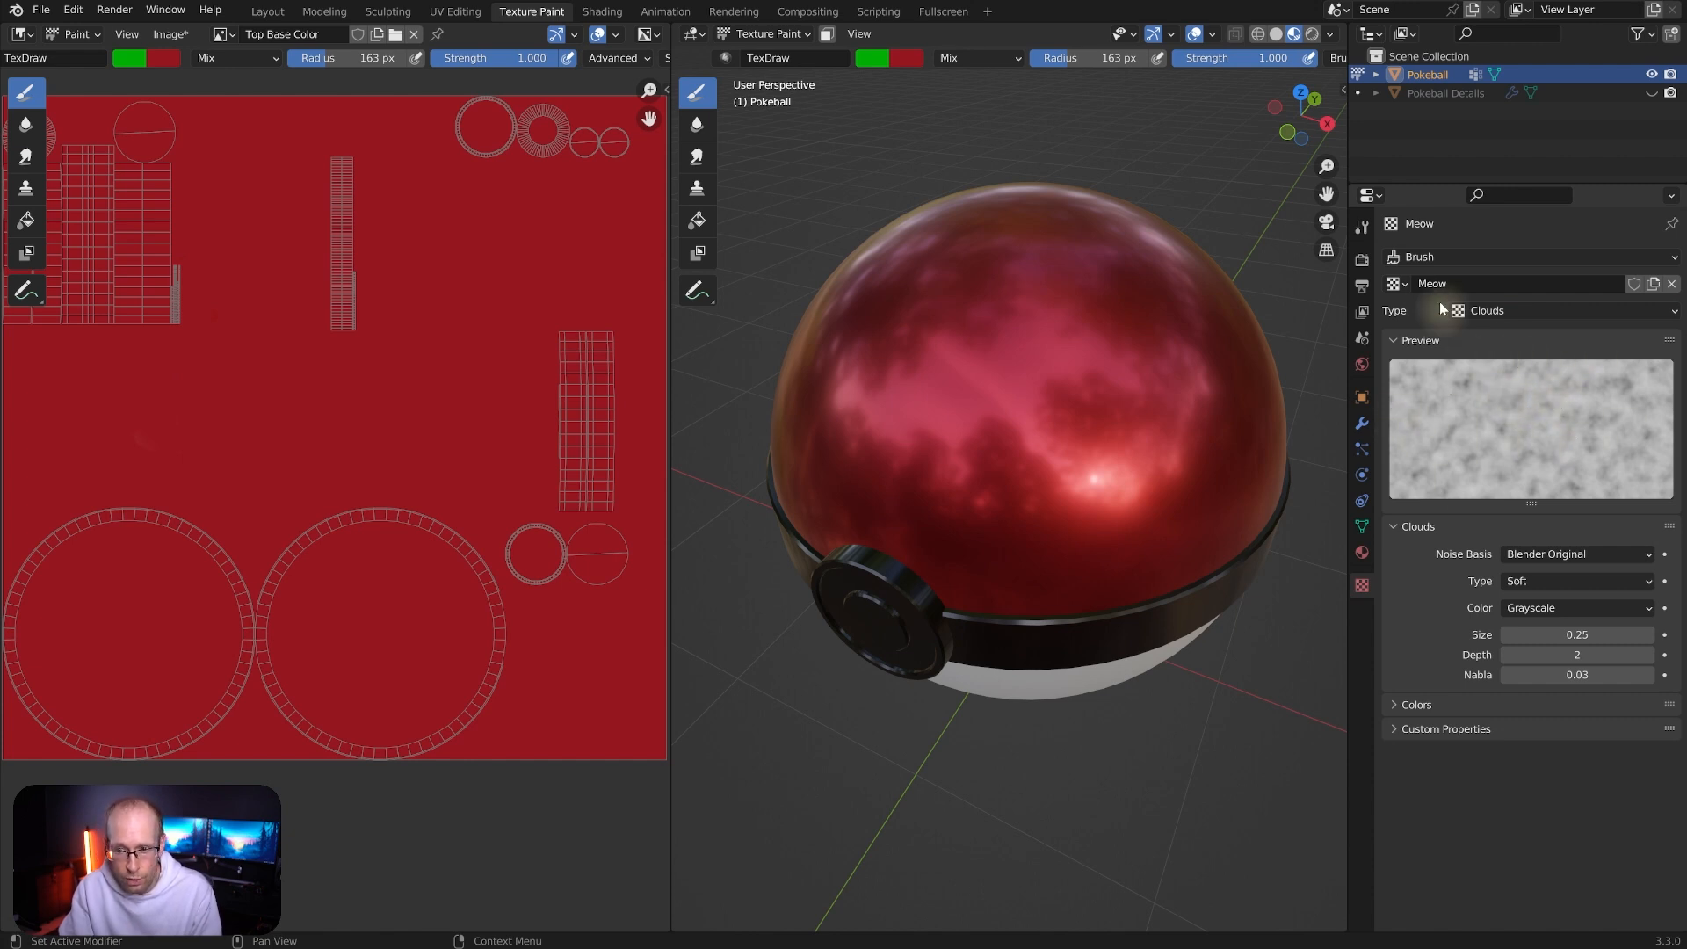
Paint a green test patch on the dome with the Clouds brush texture, and undo it
click(1363, 228)
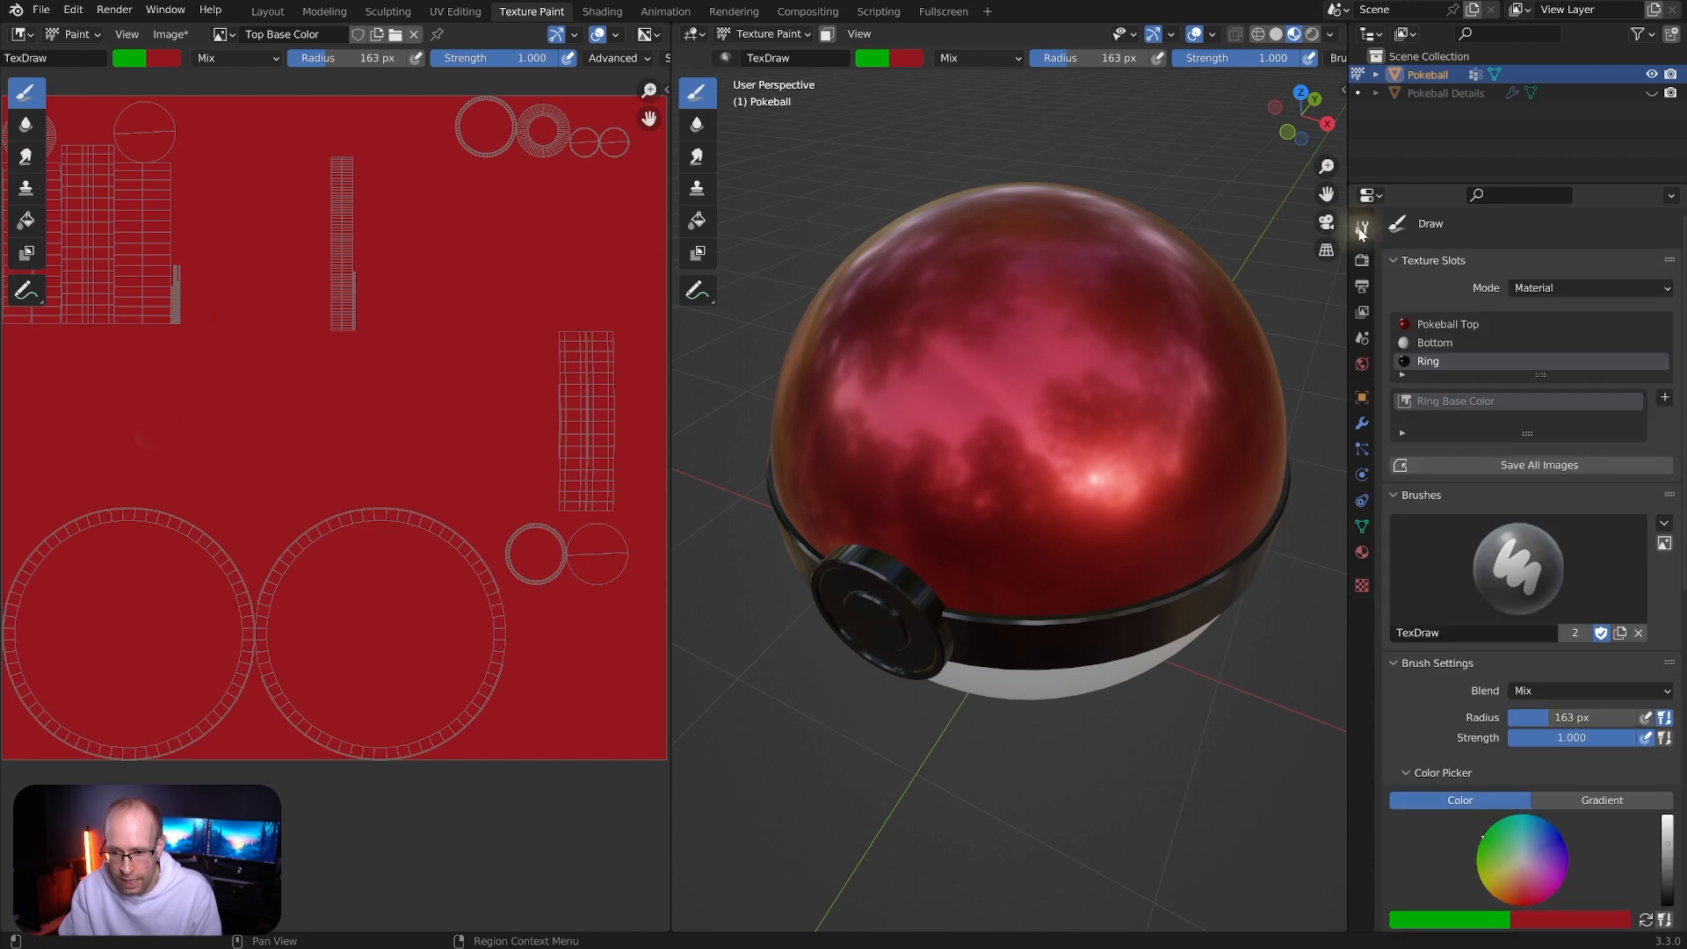
scroll(1447, 573, down, 10)
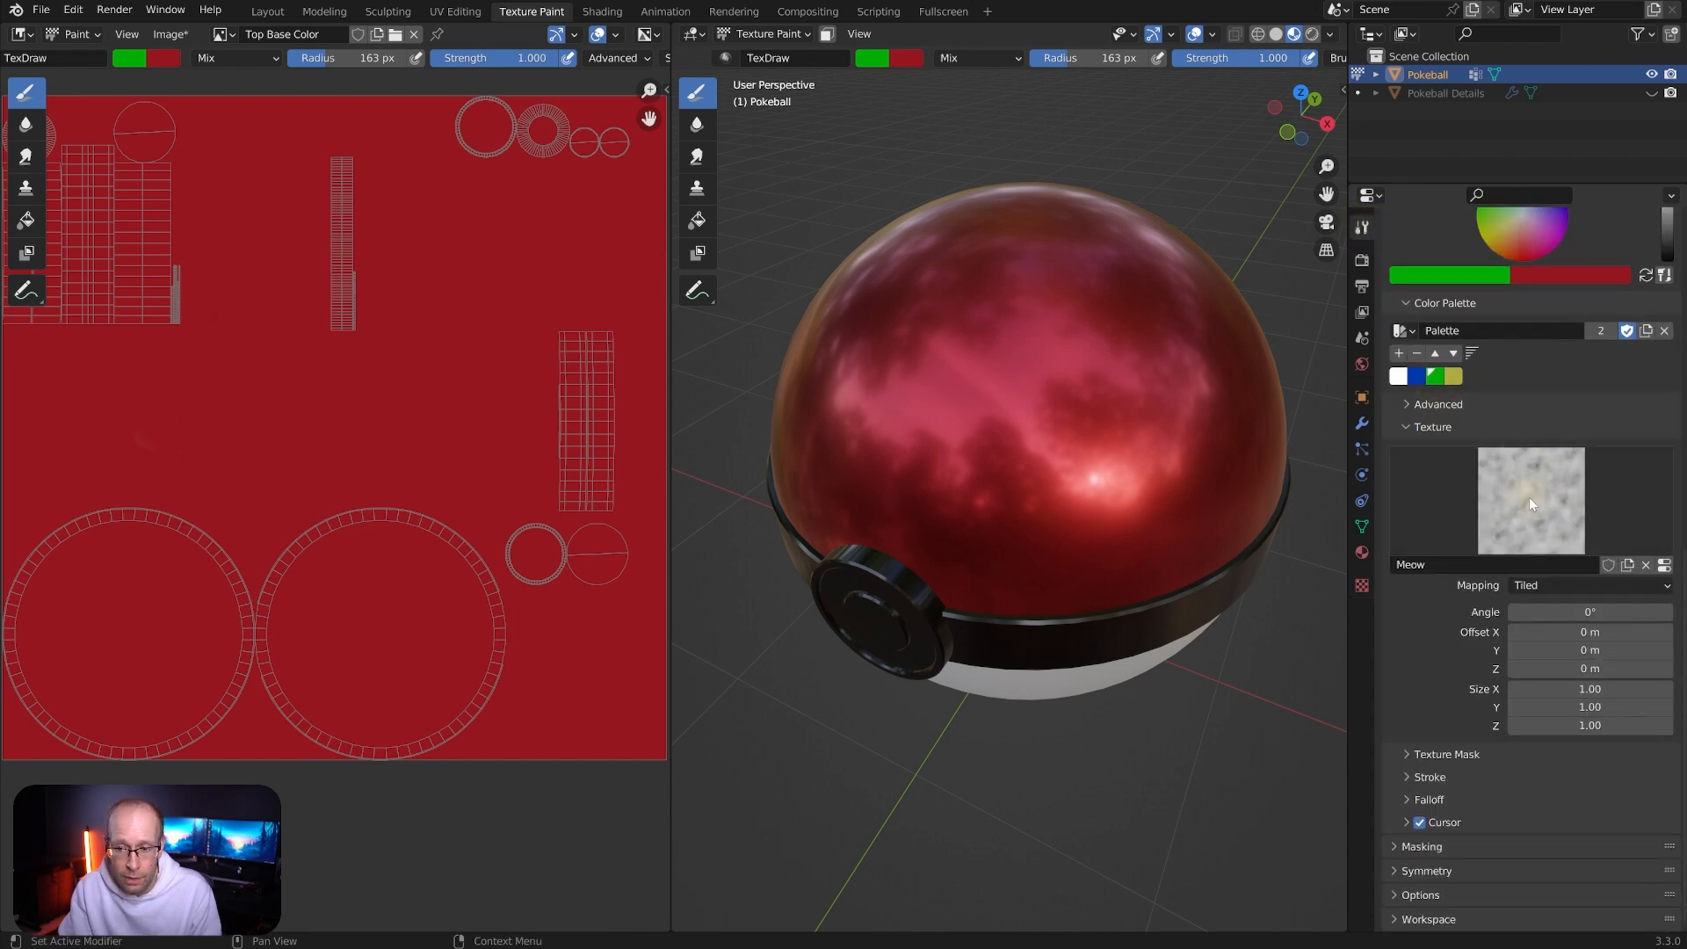
mouse_move(1118, 351)
mouse_down()
mouse_move(1126, 377)
mouse_move(964, 457)
mouse_move(1087, 457)
mouse_move(1025, 294)
mouse_move(1081, 351)
mouse_move(1142, 230)
mouse_up()
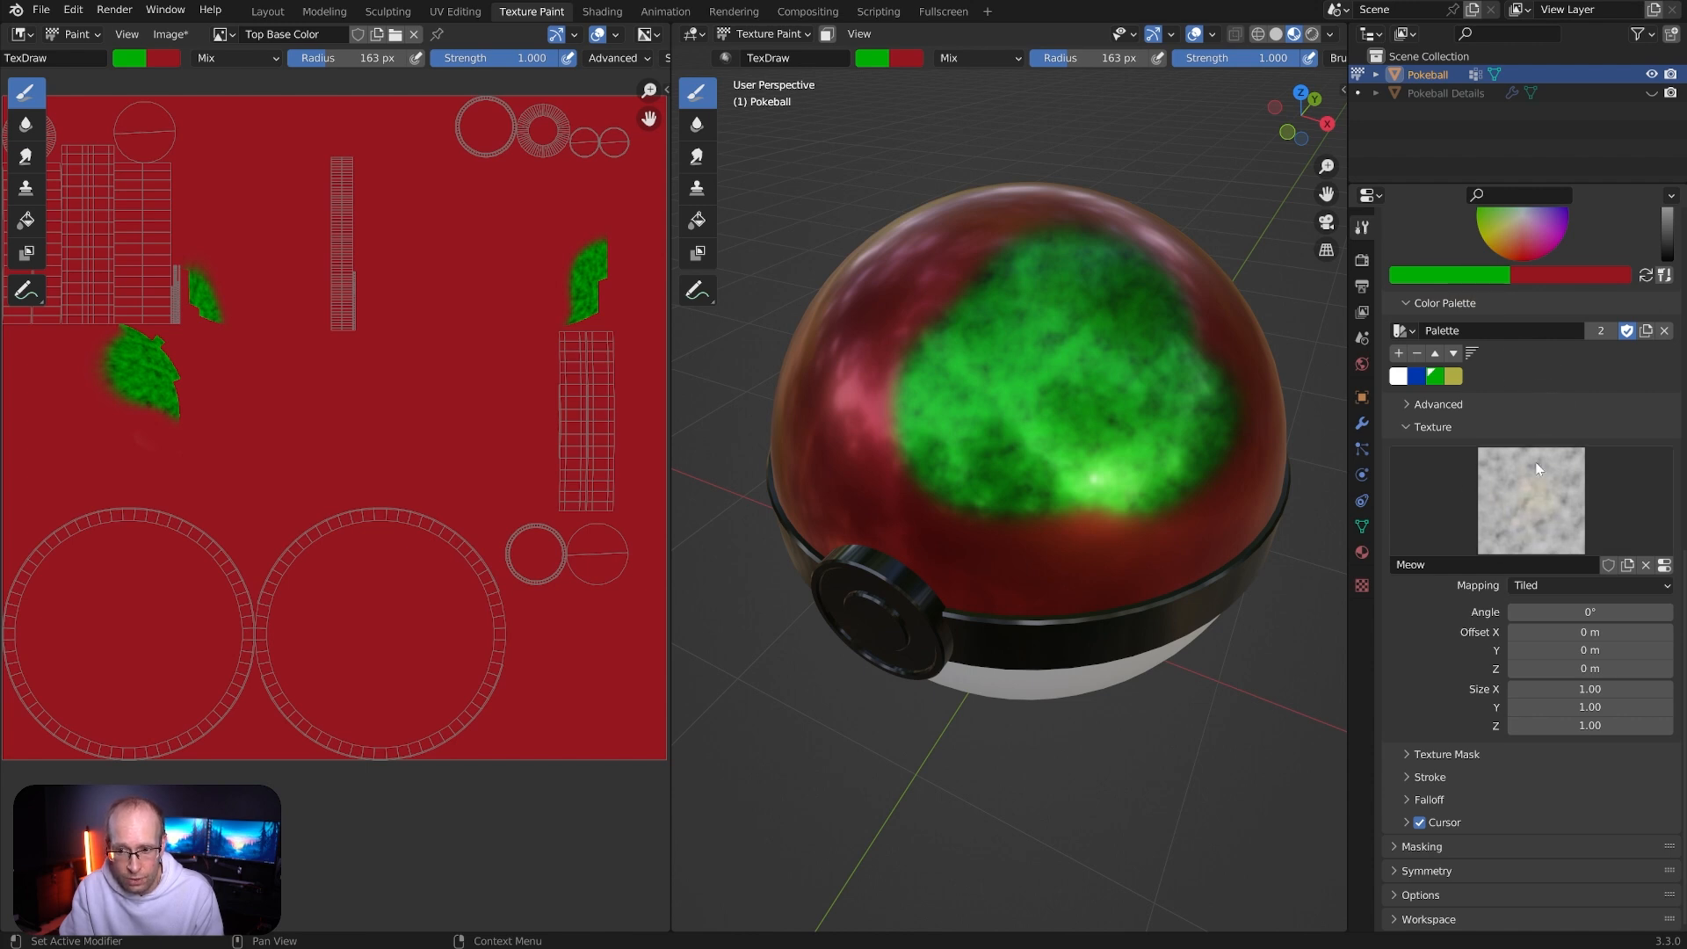
key(ctrl+z)
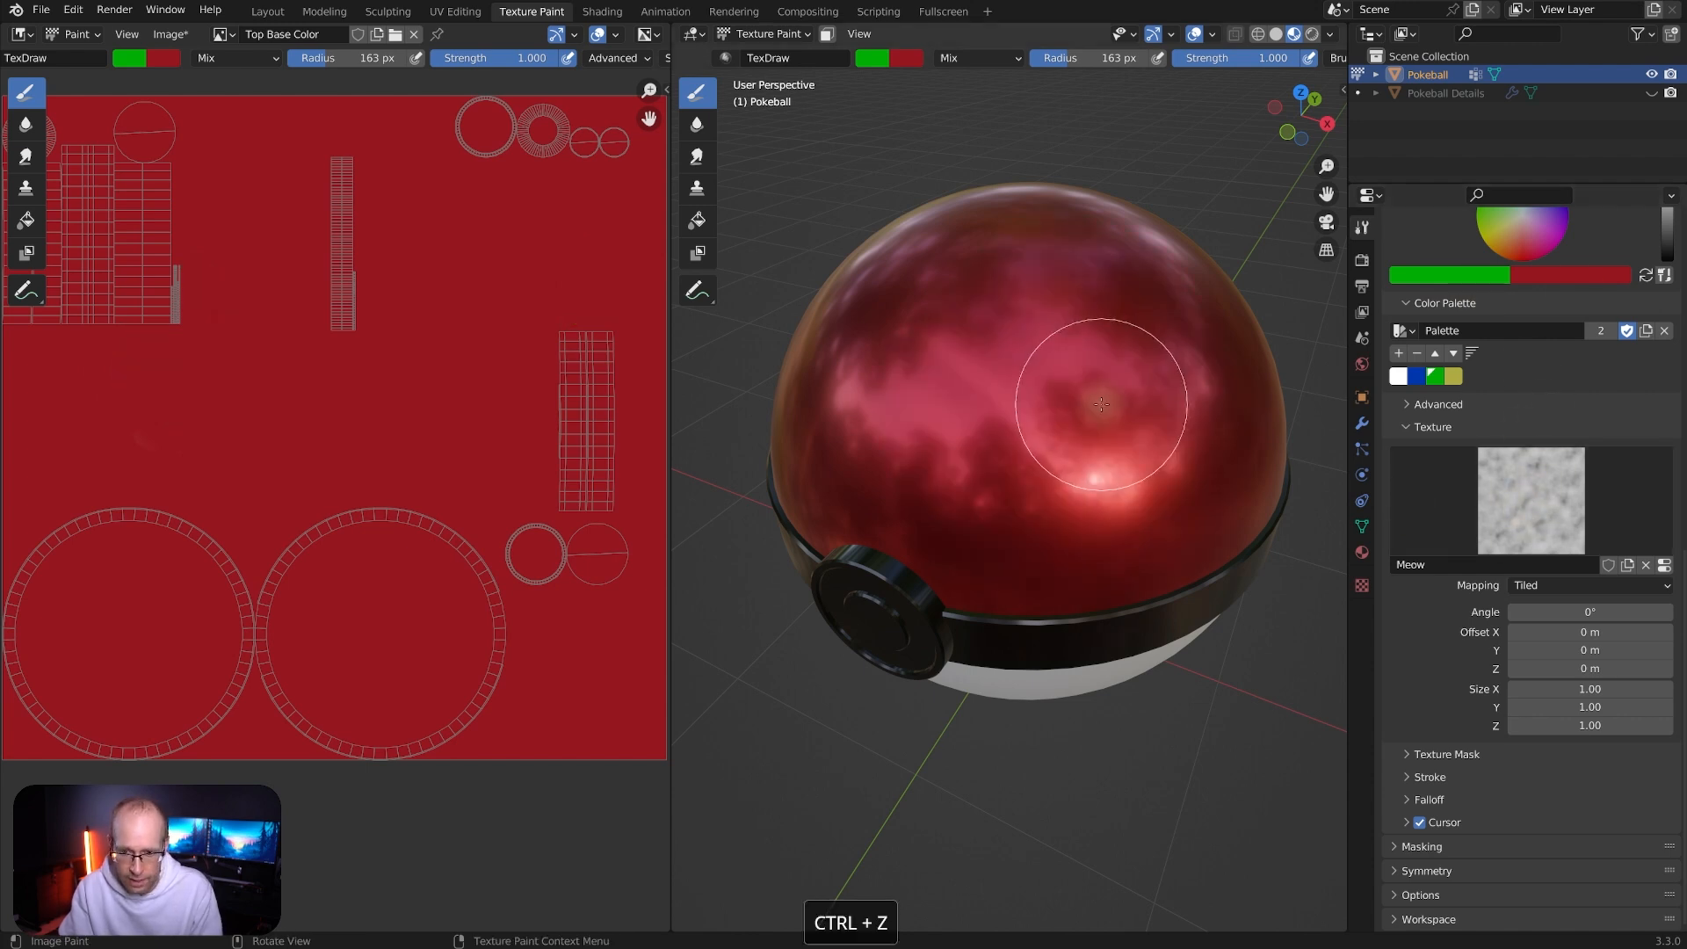
Set the Meow texture's type to Image or Movie and load cute_cat.png from the Footage\textures folder
click(1362, 586)
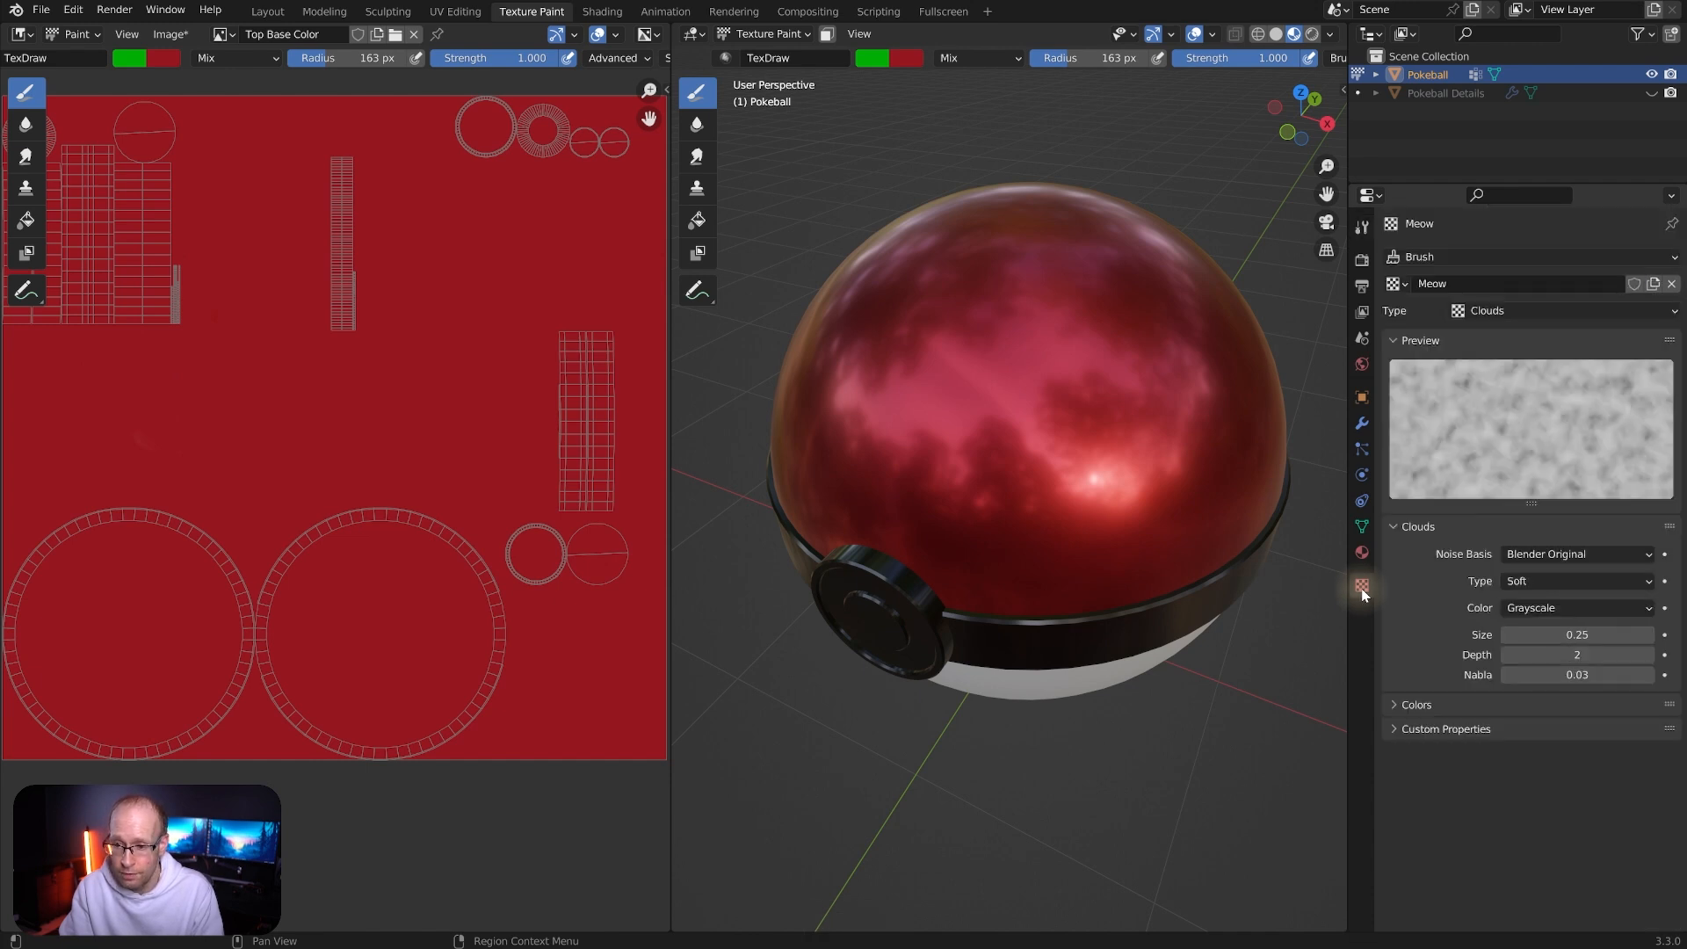
click(1499, 314)
click(1518, 411)
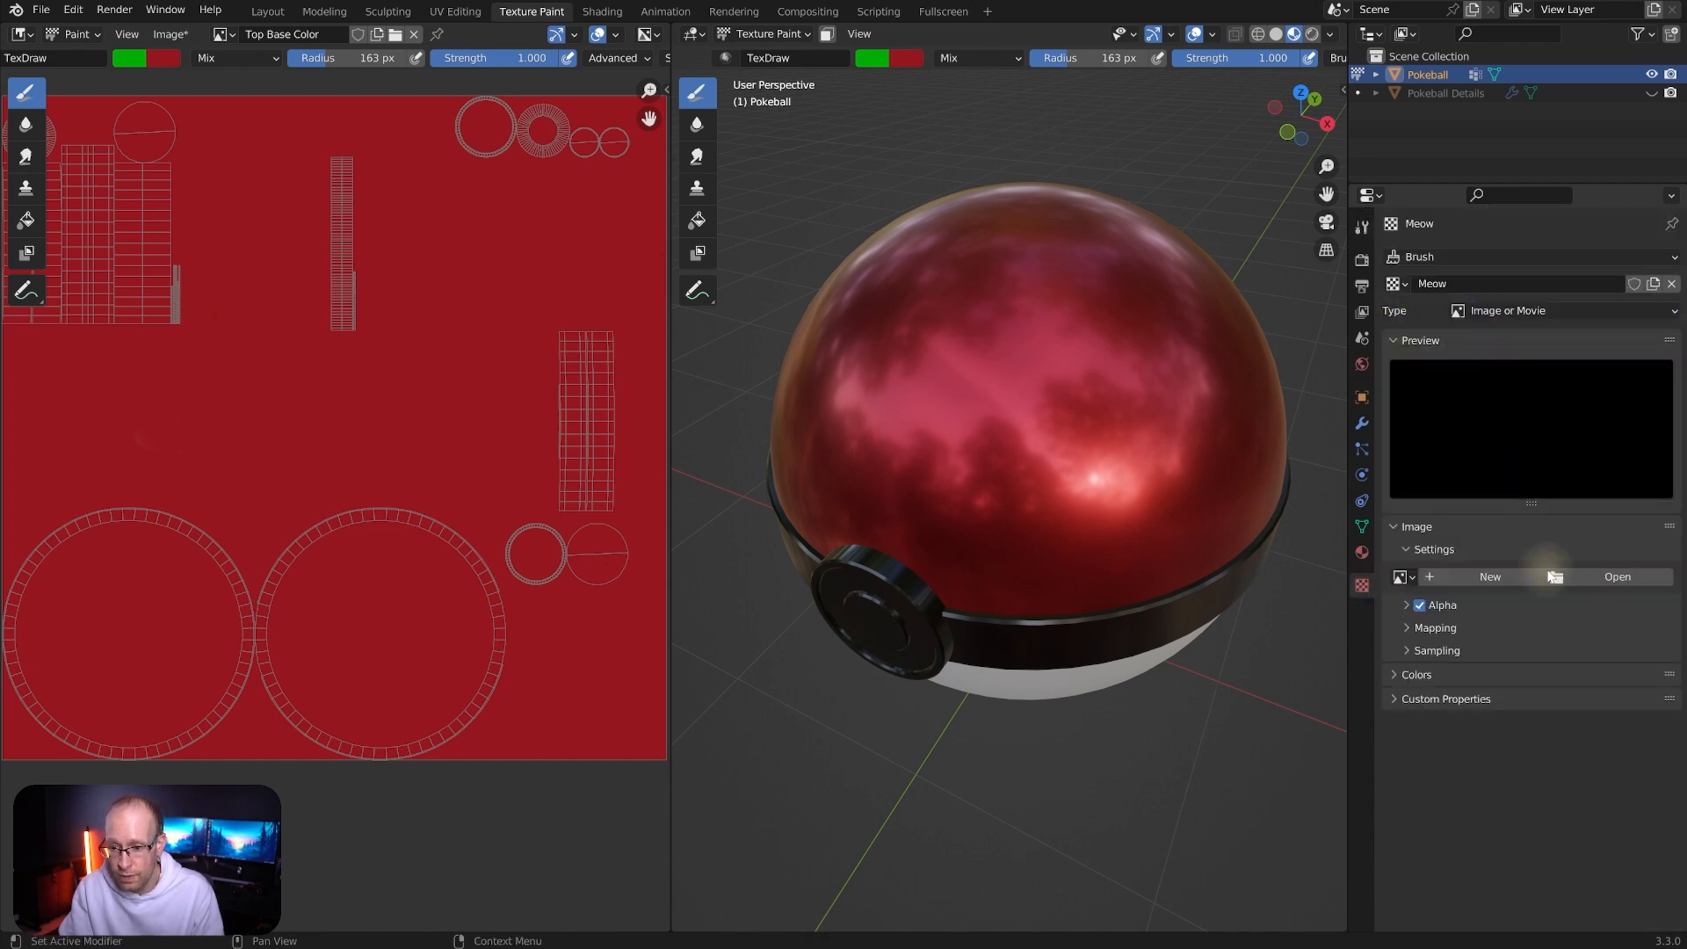
click(1626, 577)
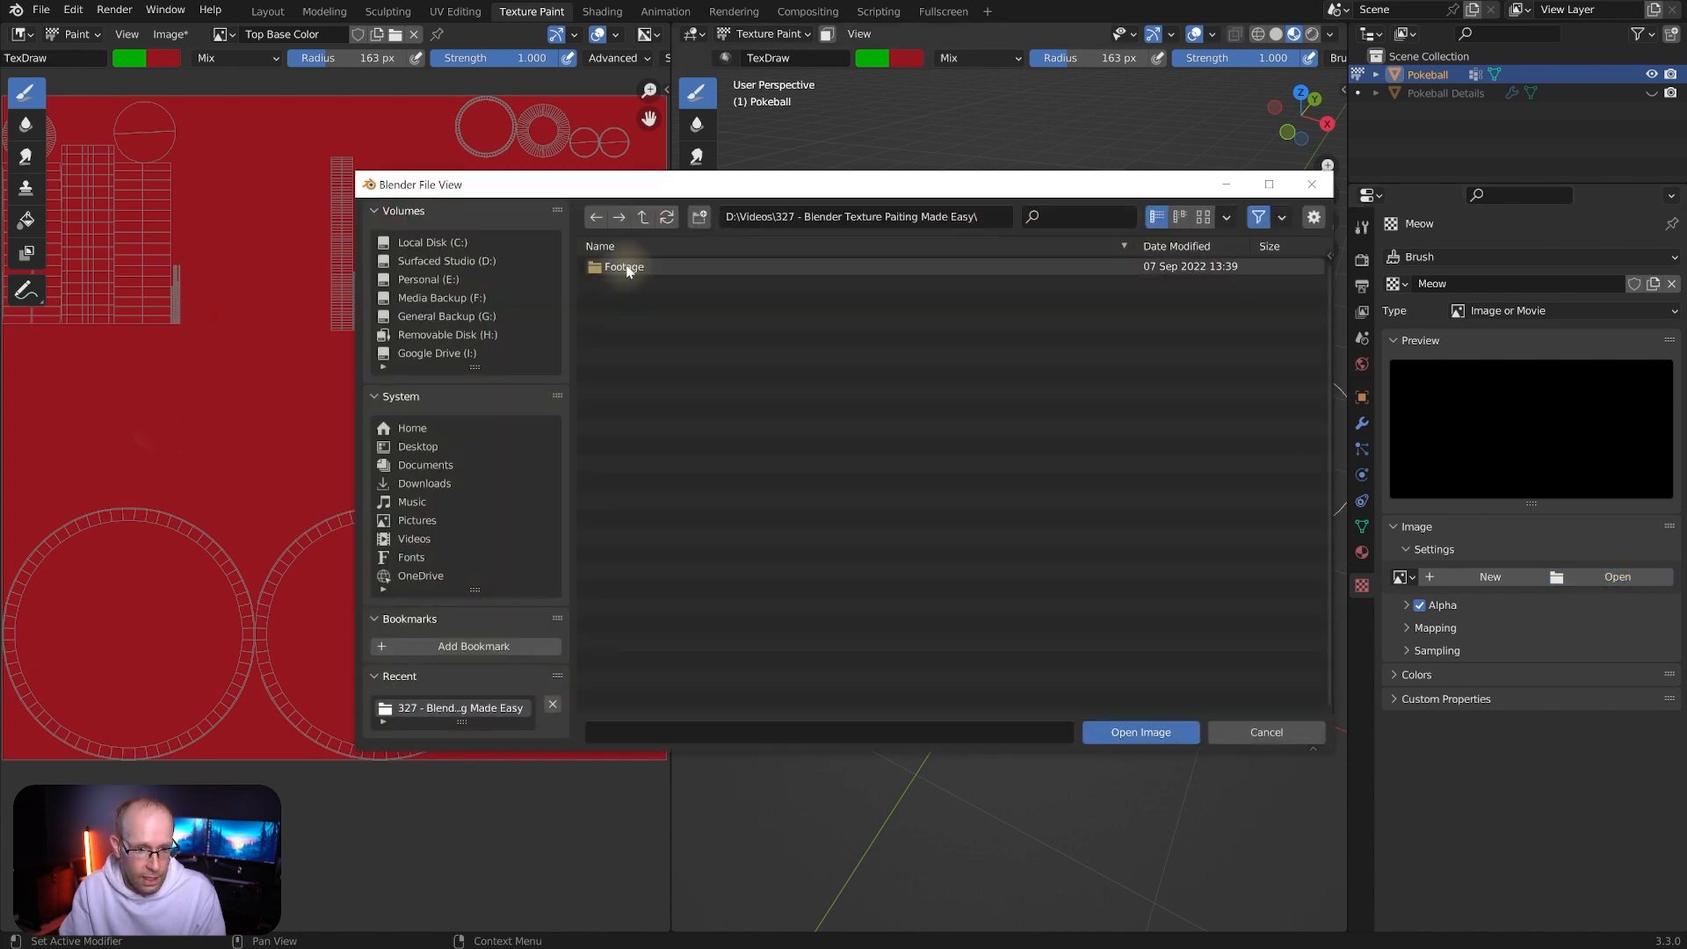
double_click(619, 302)
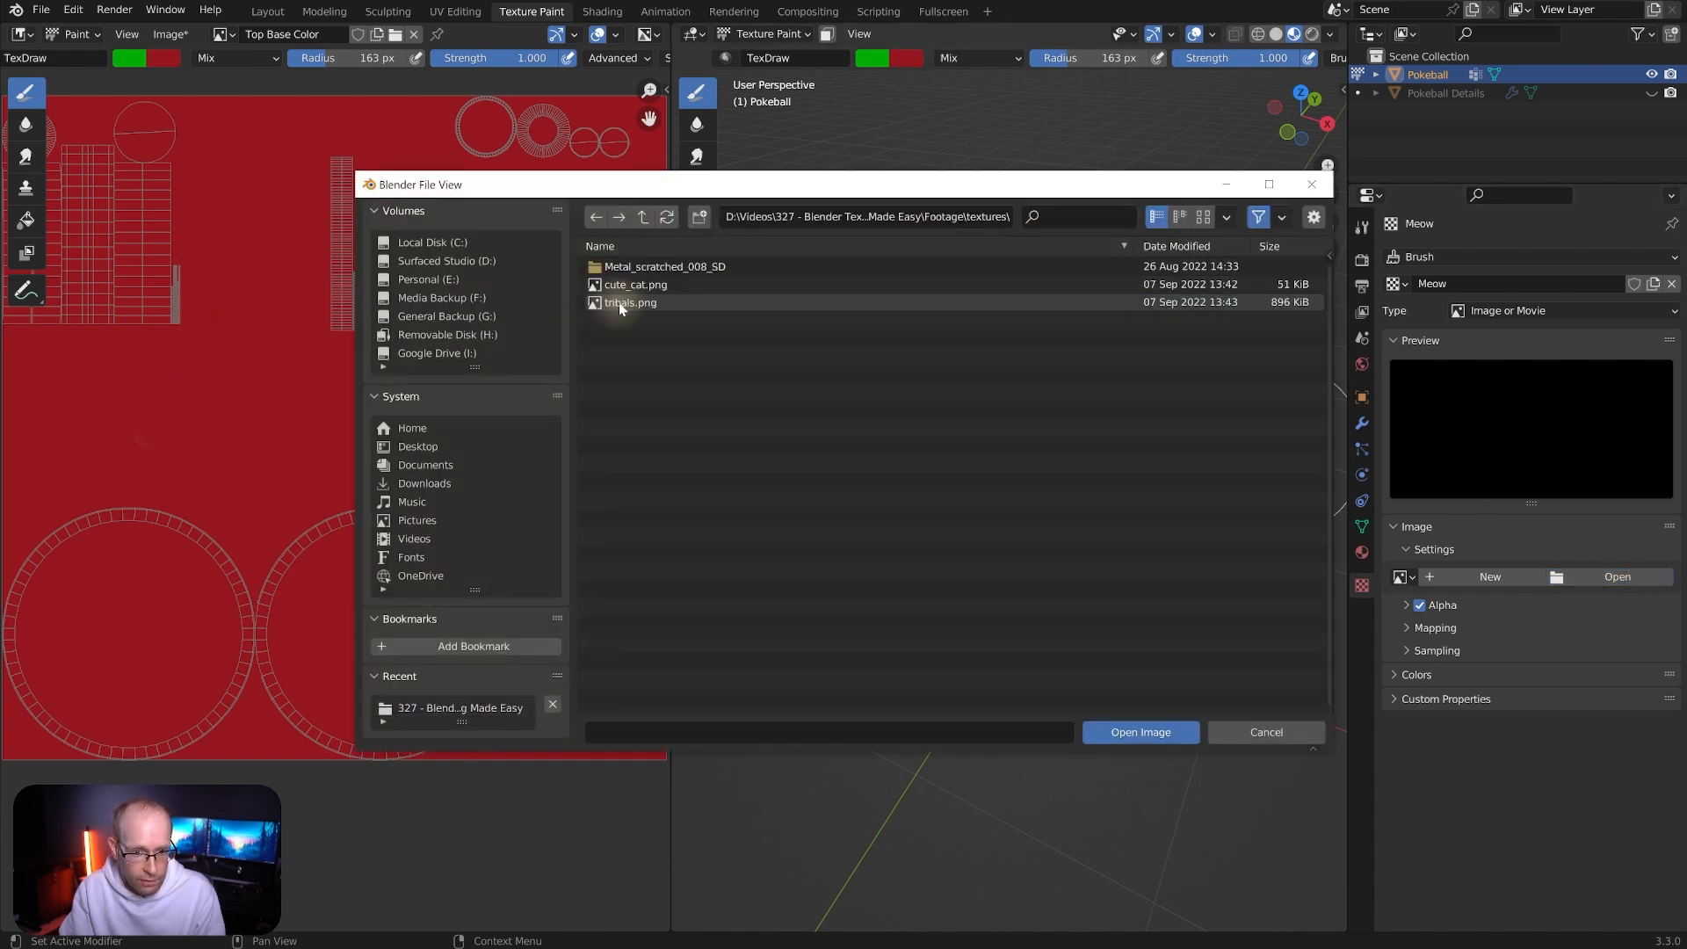
click(587, 284)
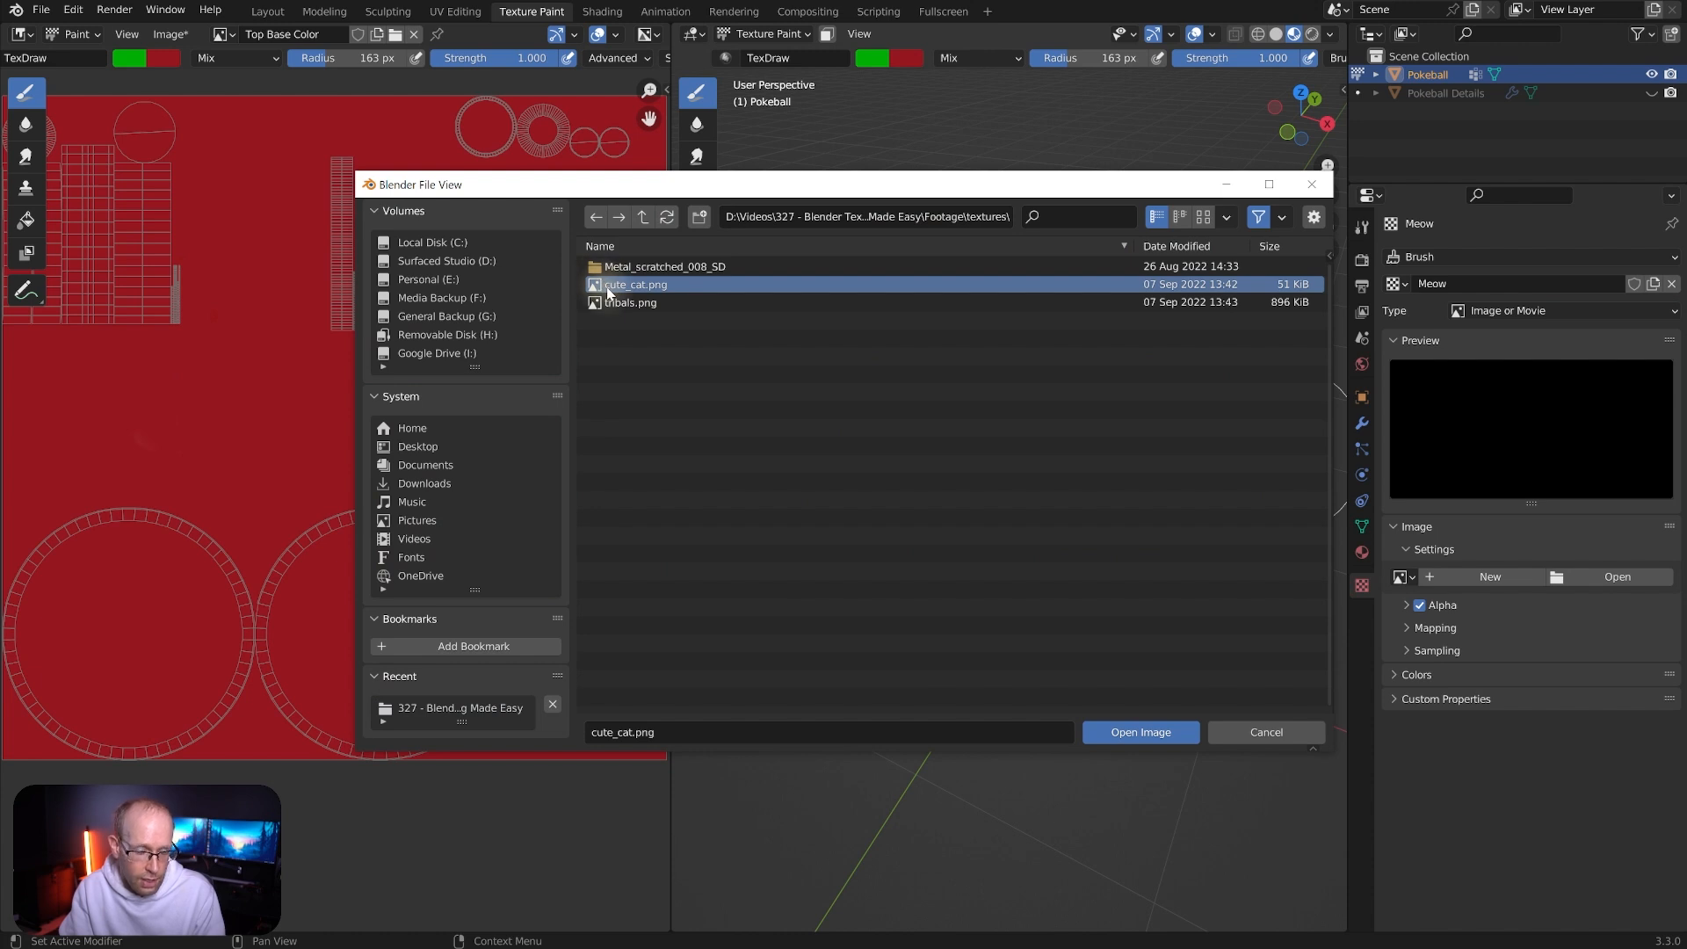
click(1142, 732)
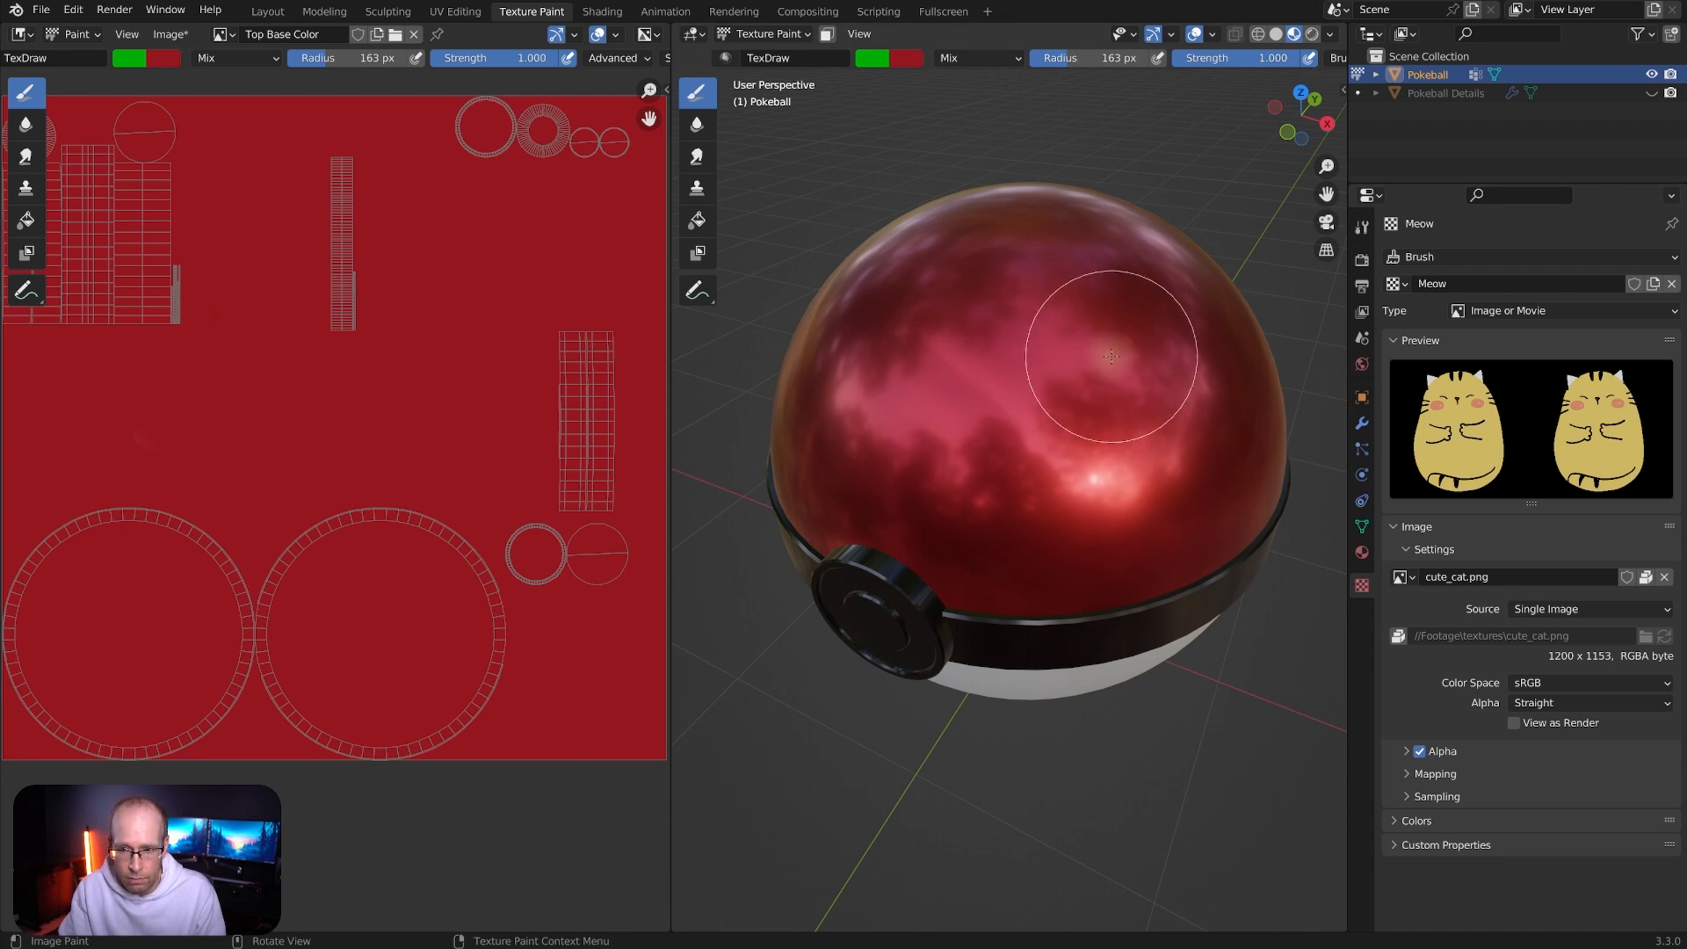
Paint the tiled cat texture over the dome in green as a test, and undo it
click(1362, 228)
scroll(1459, 615, down, 10)
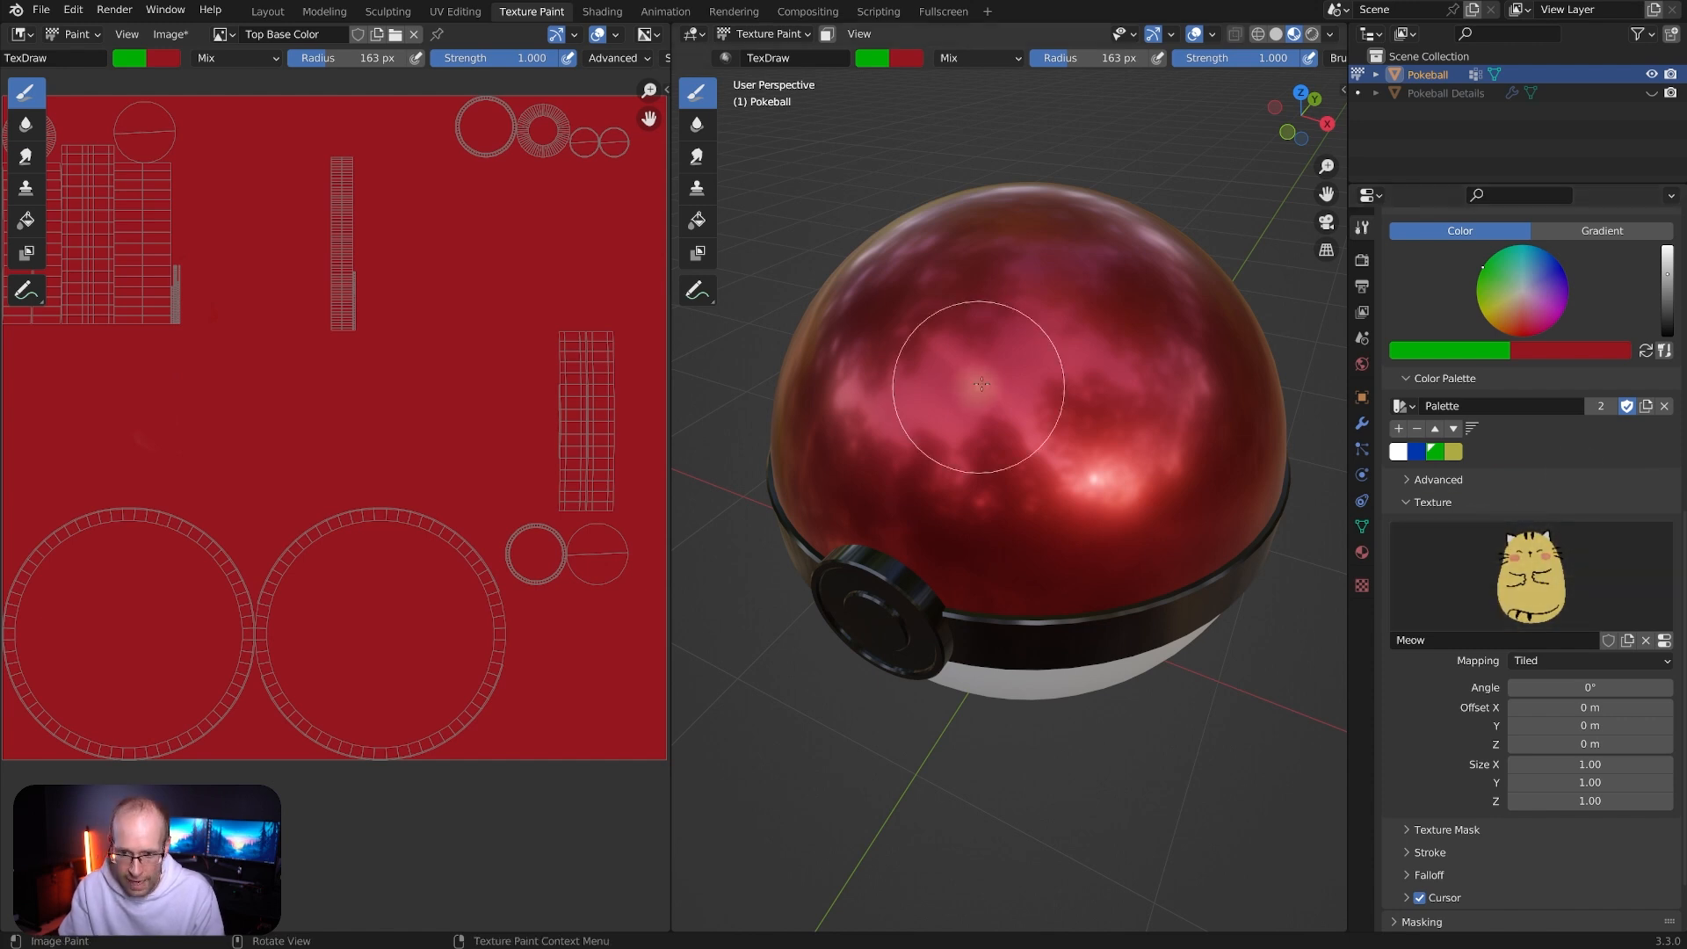
mouse_move(1138, 351)
mouse_down()
mouse_move(923, 282)
mouse_move(1179, 422)
mouse_move(1274, 411)
mouse_move(893, 279)
mouse_move(1235, 450)
mouse_move(953, 249)
mouse_up()
mouse_move(1067, 453)
middle_down()
mouse_move(1130, 454)
mouse_move(1055, 459)
middle_up()
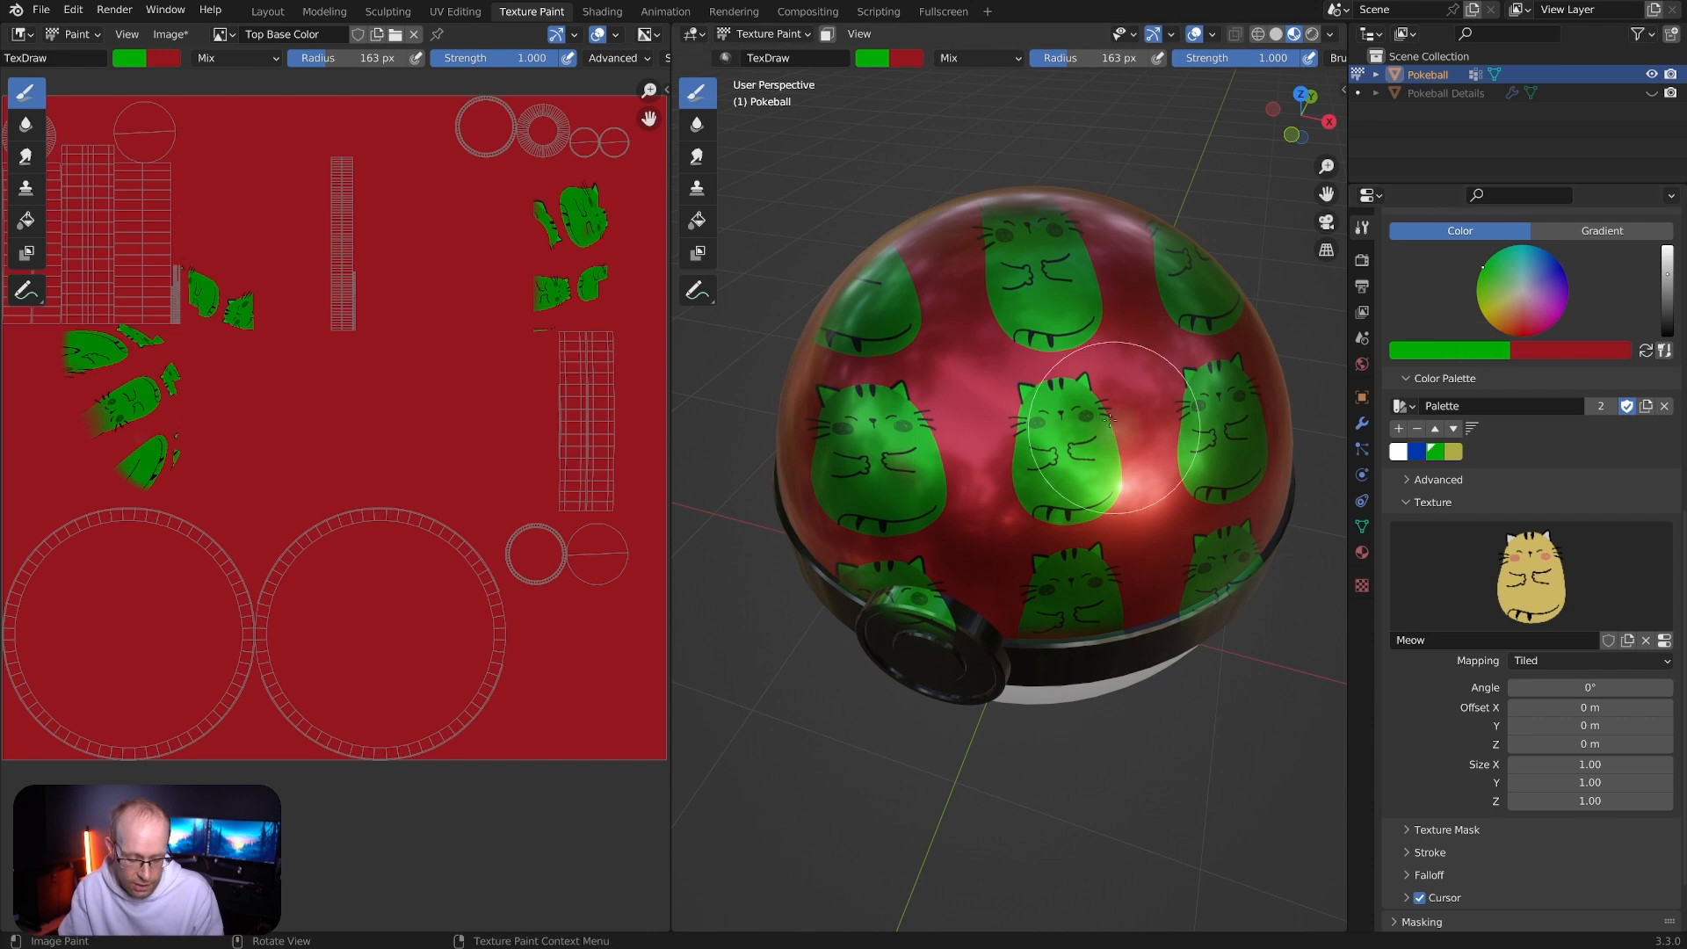
key(ctrl+z)
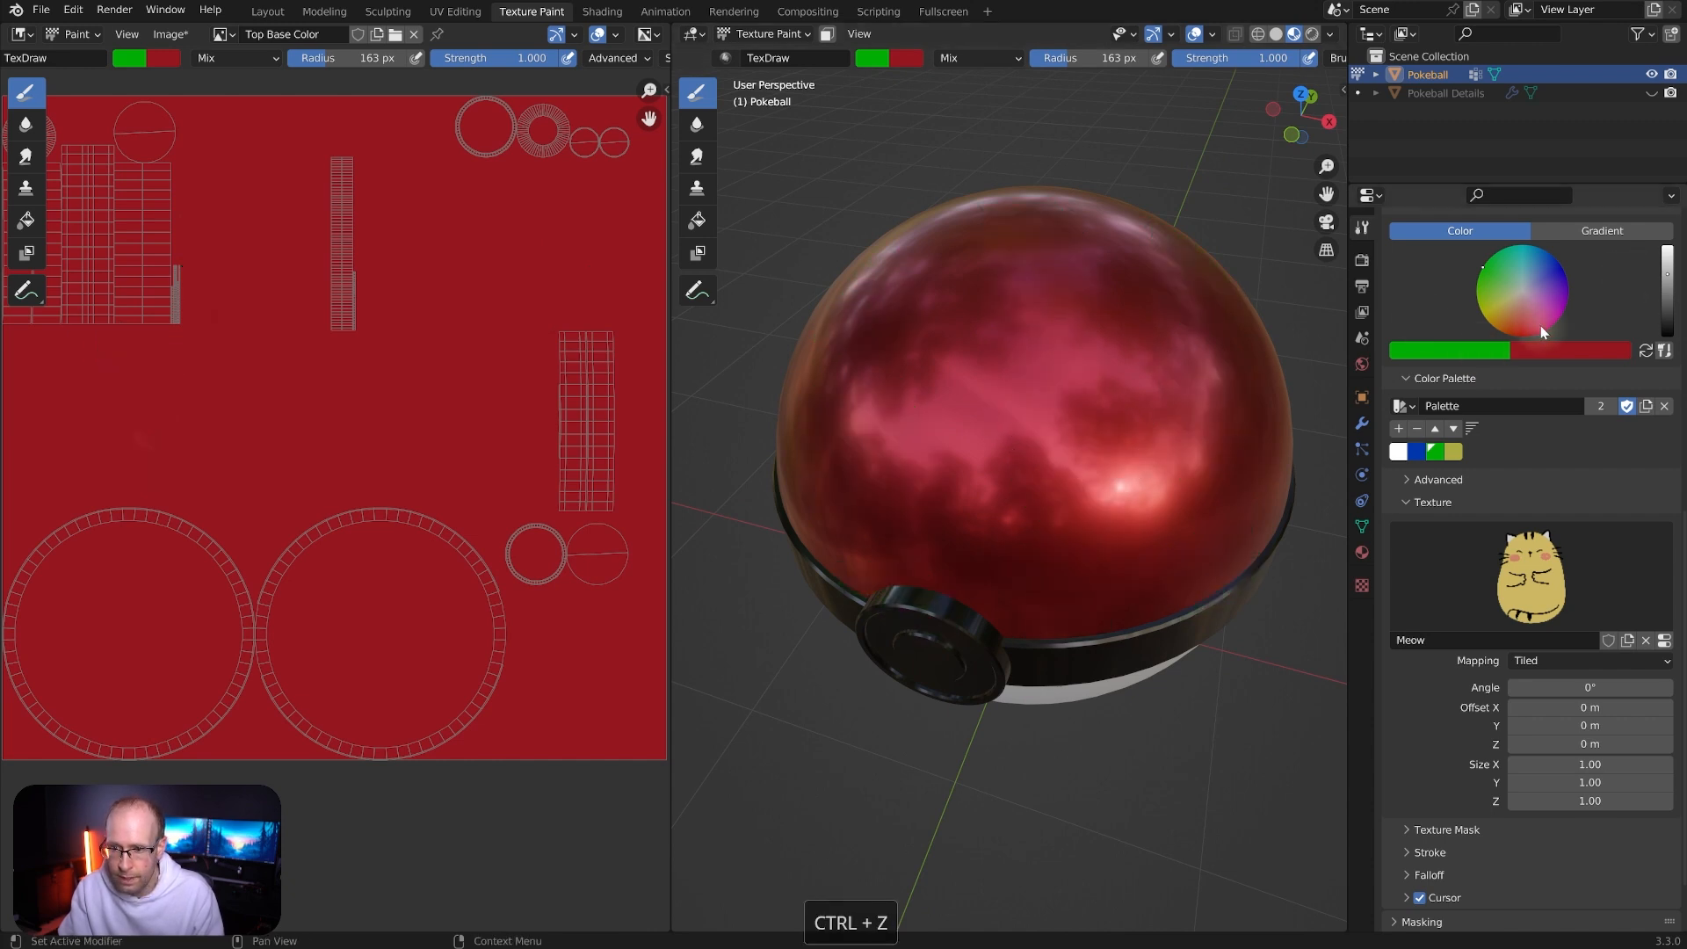
Pick white from the palette as the brush color and paint the tiled cat image down the dome
click(1402, 452)
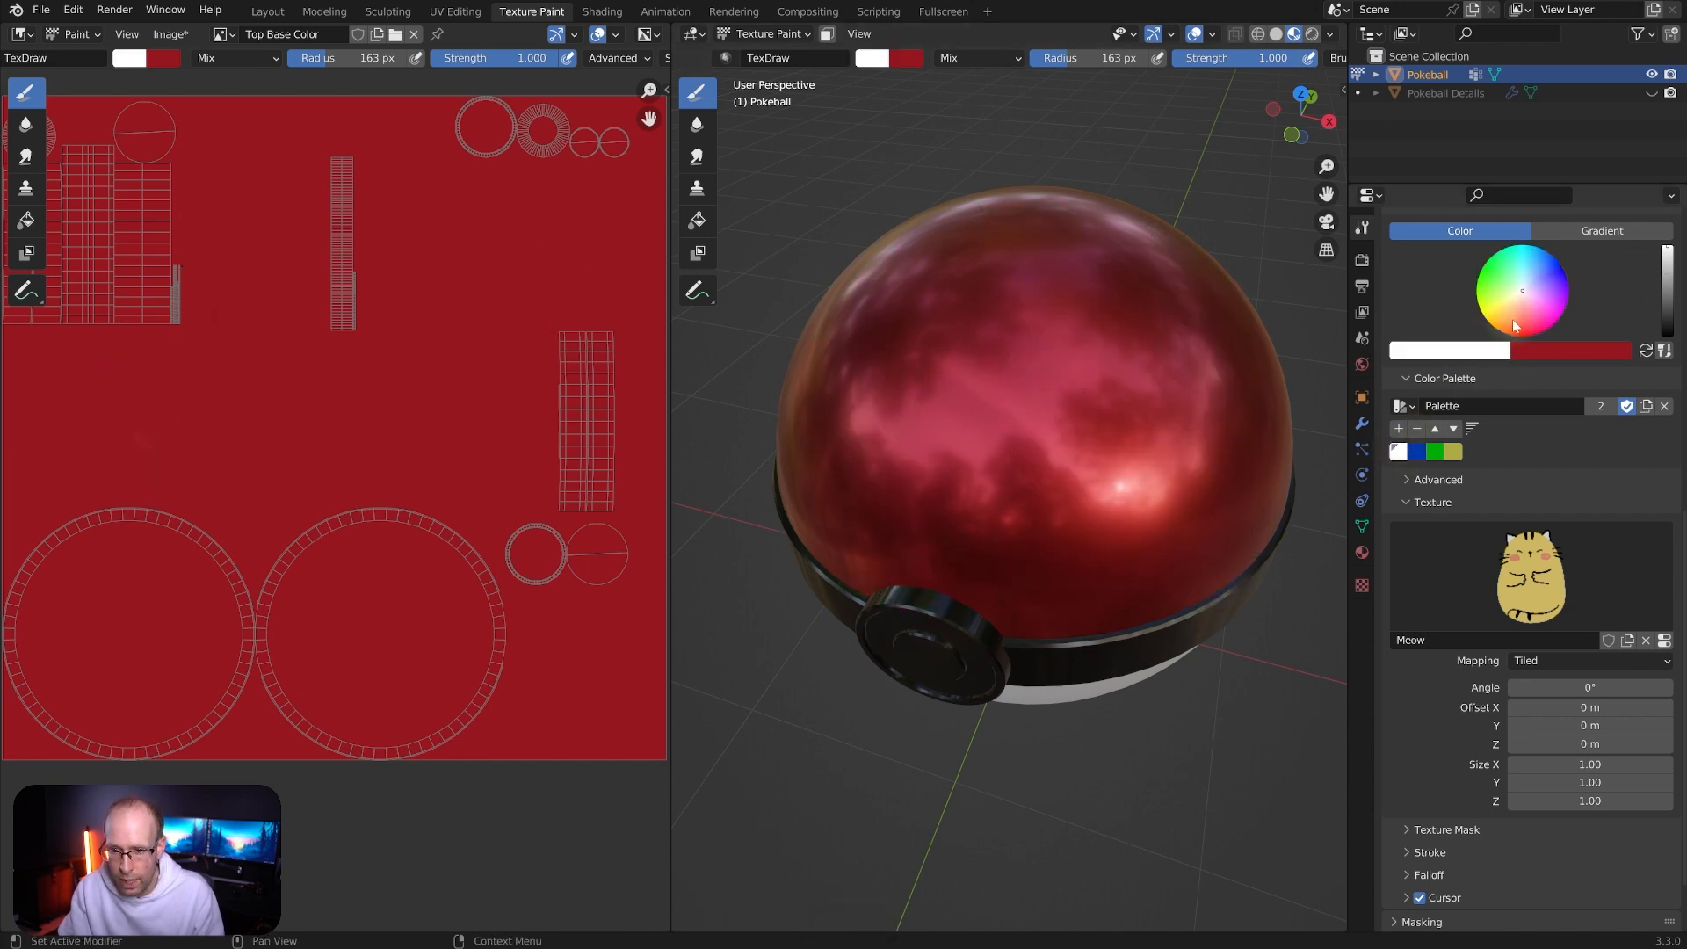
click(1483, 353)
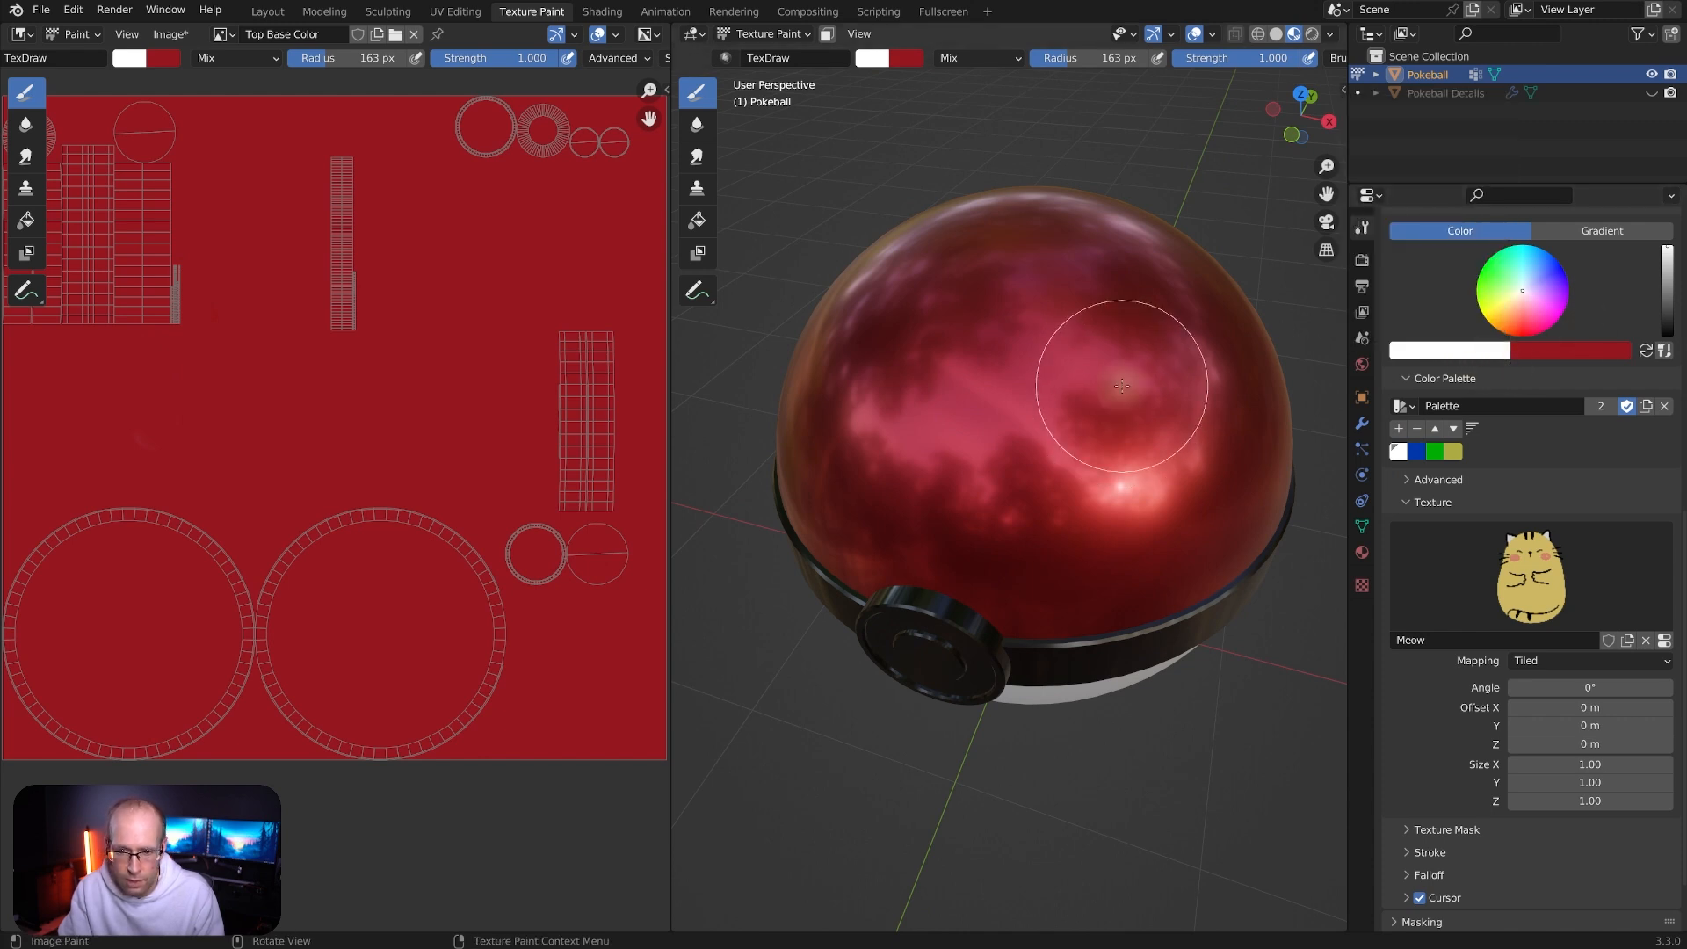
mouse_move(1132, 295)
mouse_down()
mouse_move(911, 387)
mouse_move(1169, 387)
mouse_move(1189, 415)
mouse_move(1010, 558)
mouse_move(1037, 562)
mouse_up()
Paint more overlapping cat strokes on the dome from other viewing angles, and undo these extra strokes
mouse_move(1037, 562)
middle_down()
mouse_move(1154, 399)
mouse_move(1107, 413)
middle_up()
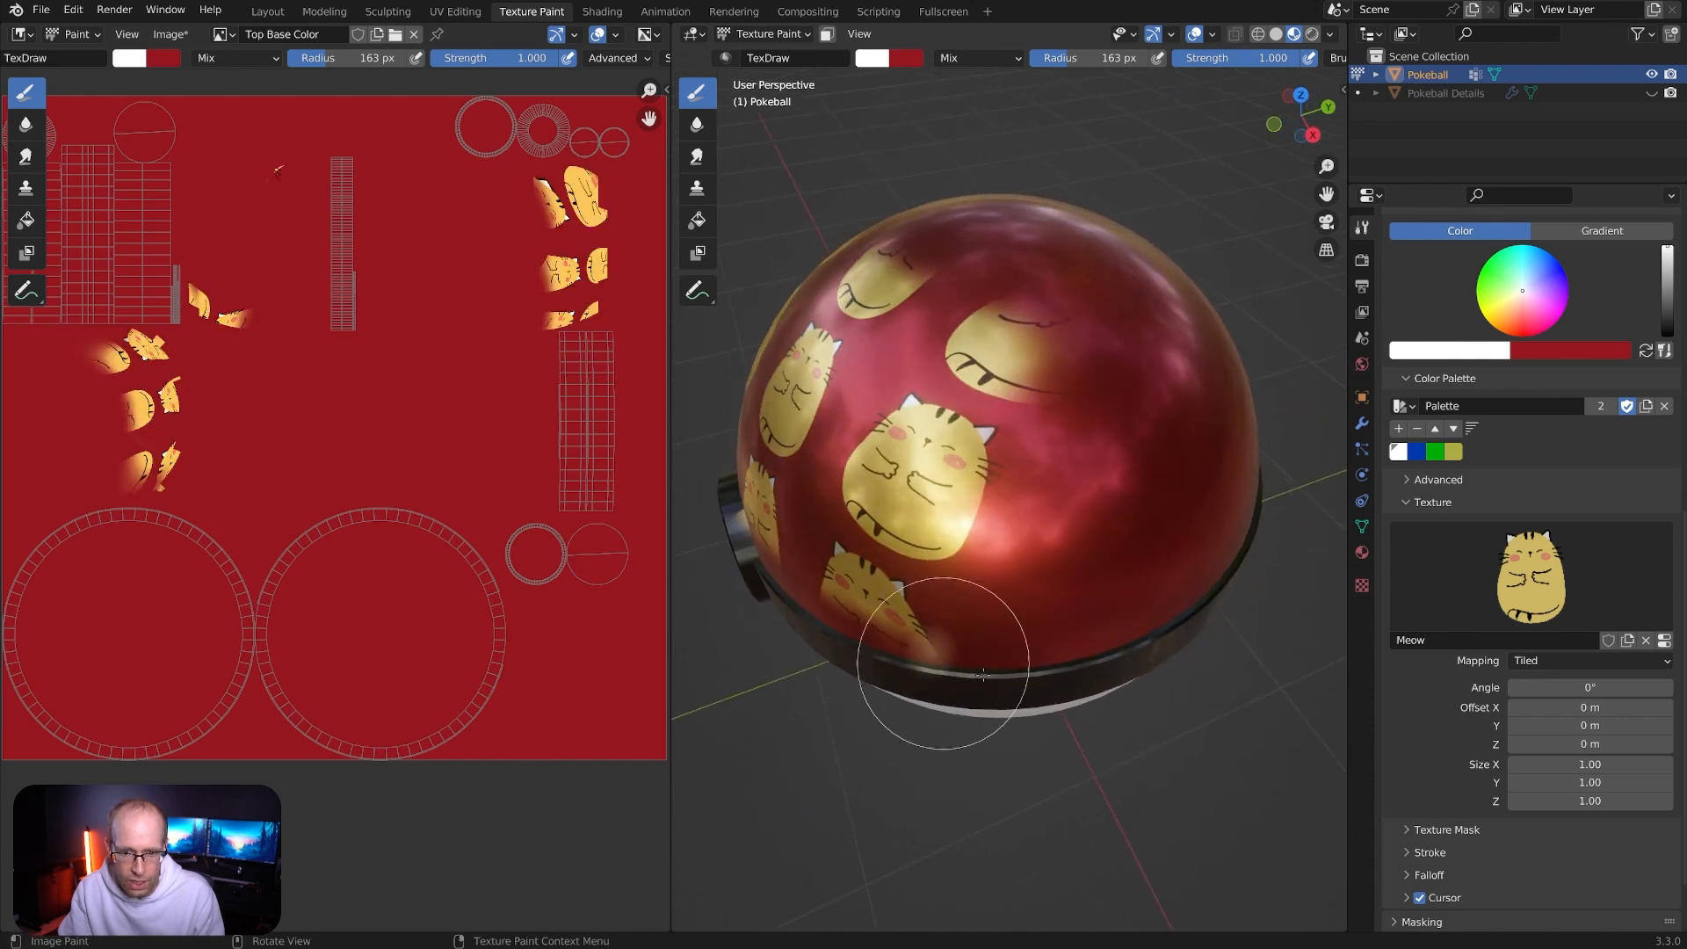
mouse_move(980, 457)
middle_down()
mouse_move(1002, 400)
mouse_move(1112, 441)
mouse_move(1085, 457)
mouse_move(1094, 497)
middle_up()
mouse_move(1090, 501)
mouse_down()
mouse_move(1261, 320)
mouse_move(1243, 296)
mouse_move(817, 369)
mouse_move(971, 428)
mouse_up()
middle_drag(971, 428, 992, 468)
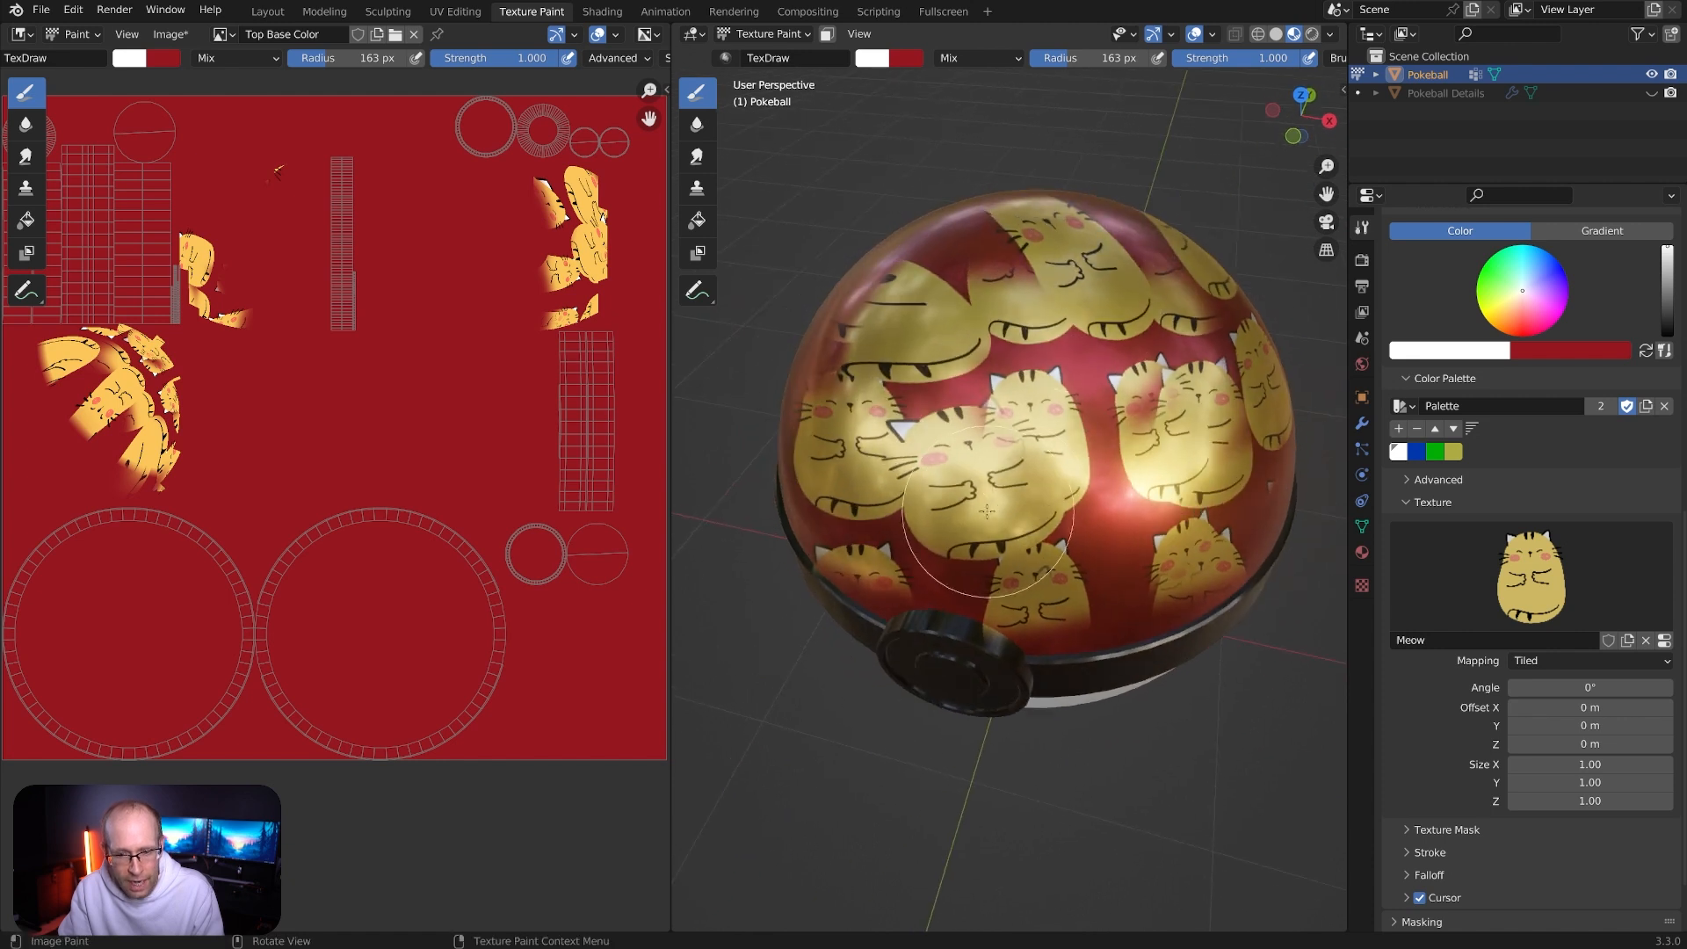
middle_drag(1070, 392, 1008, 381)
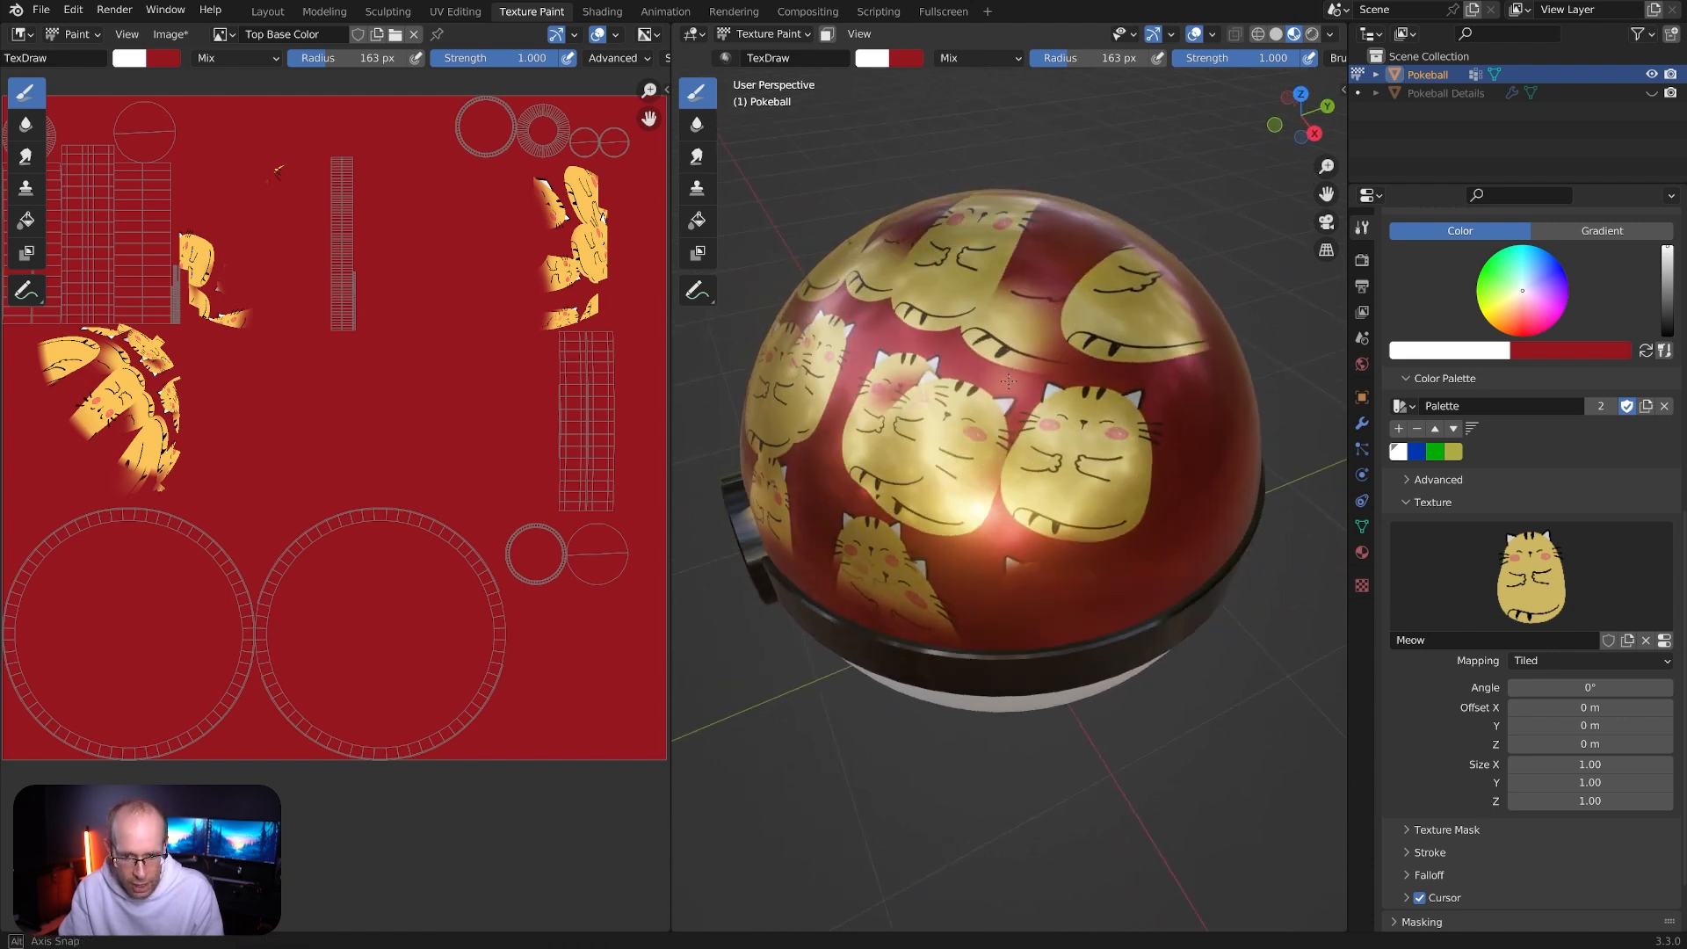
key(ctrl+z)
key(ctrl+z)
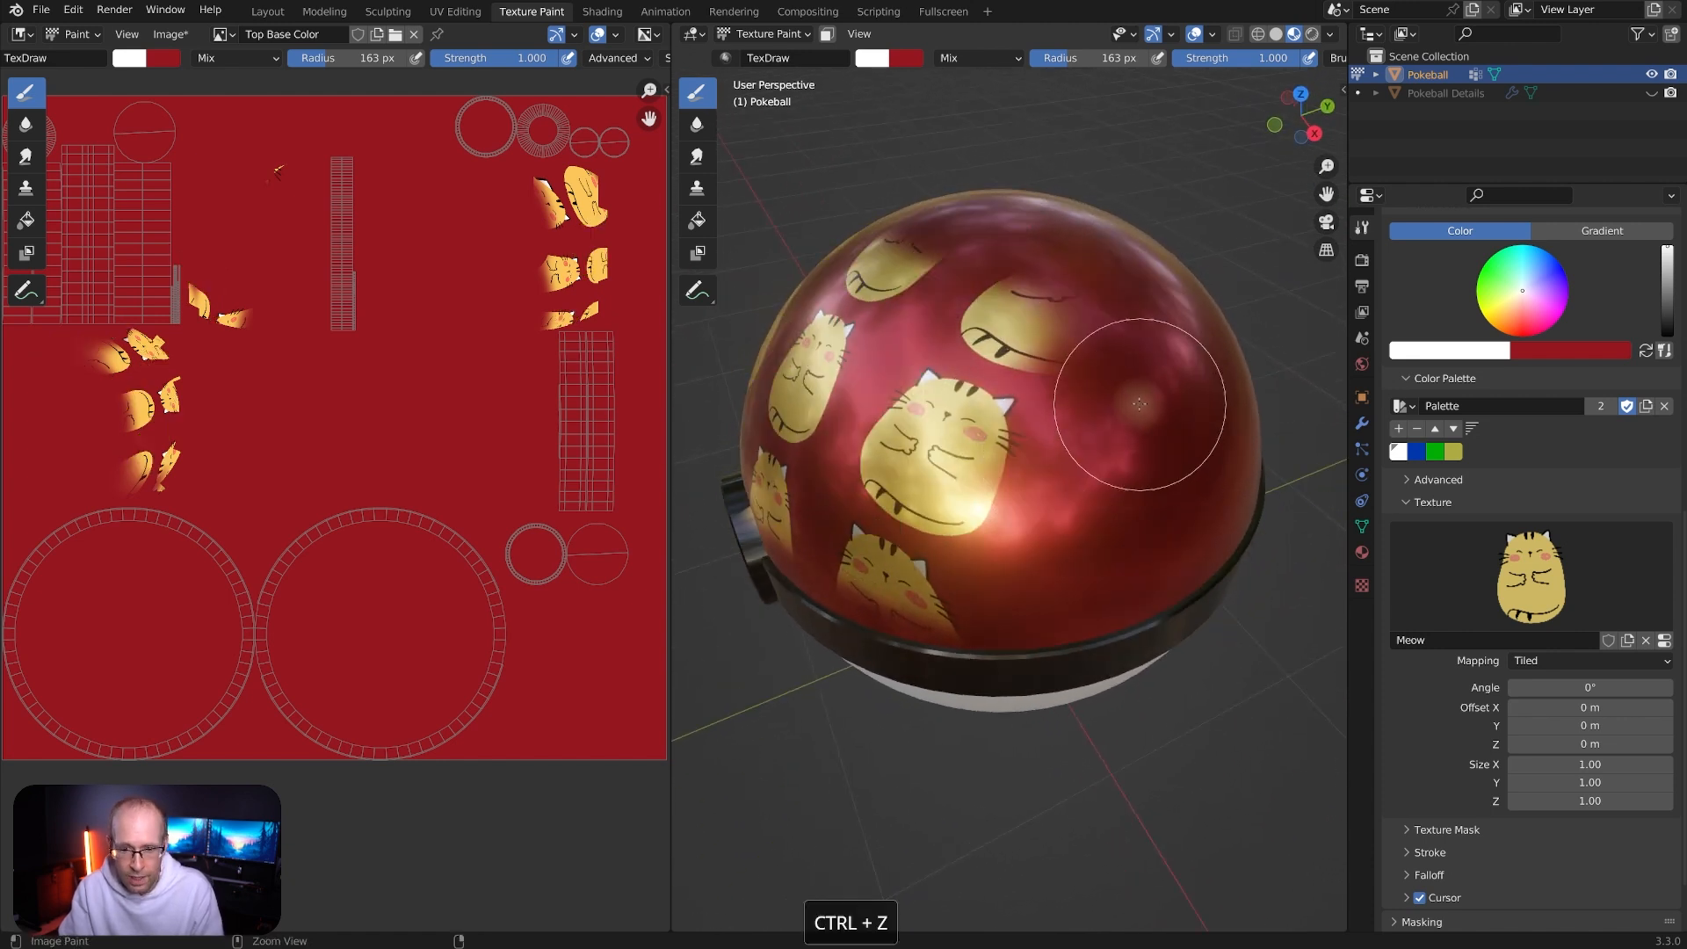
Set the Meow texture's mapping to View Plane and paint a curved cat stroke across the dome
scroll(1064, 442, up, 3)
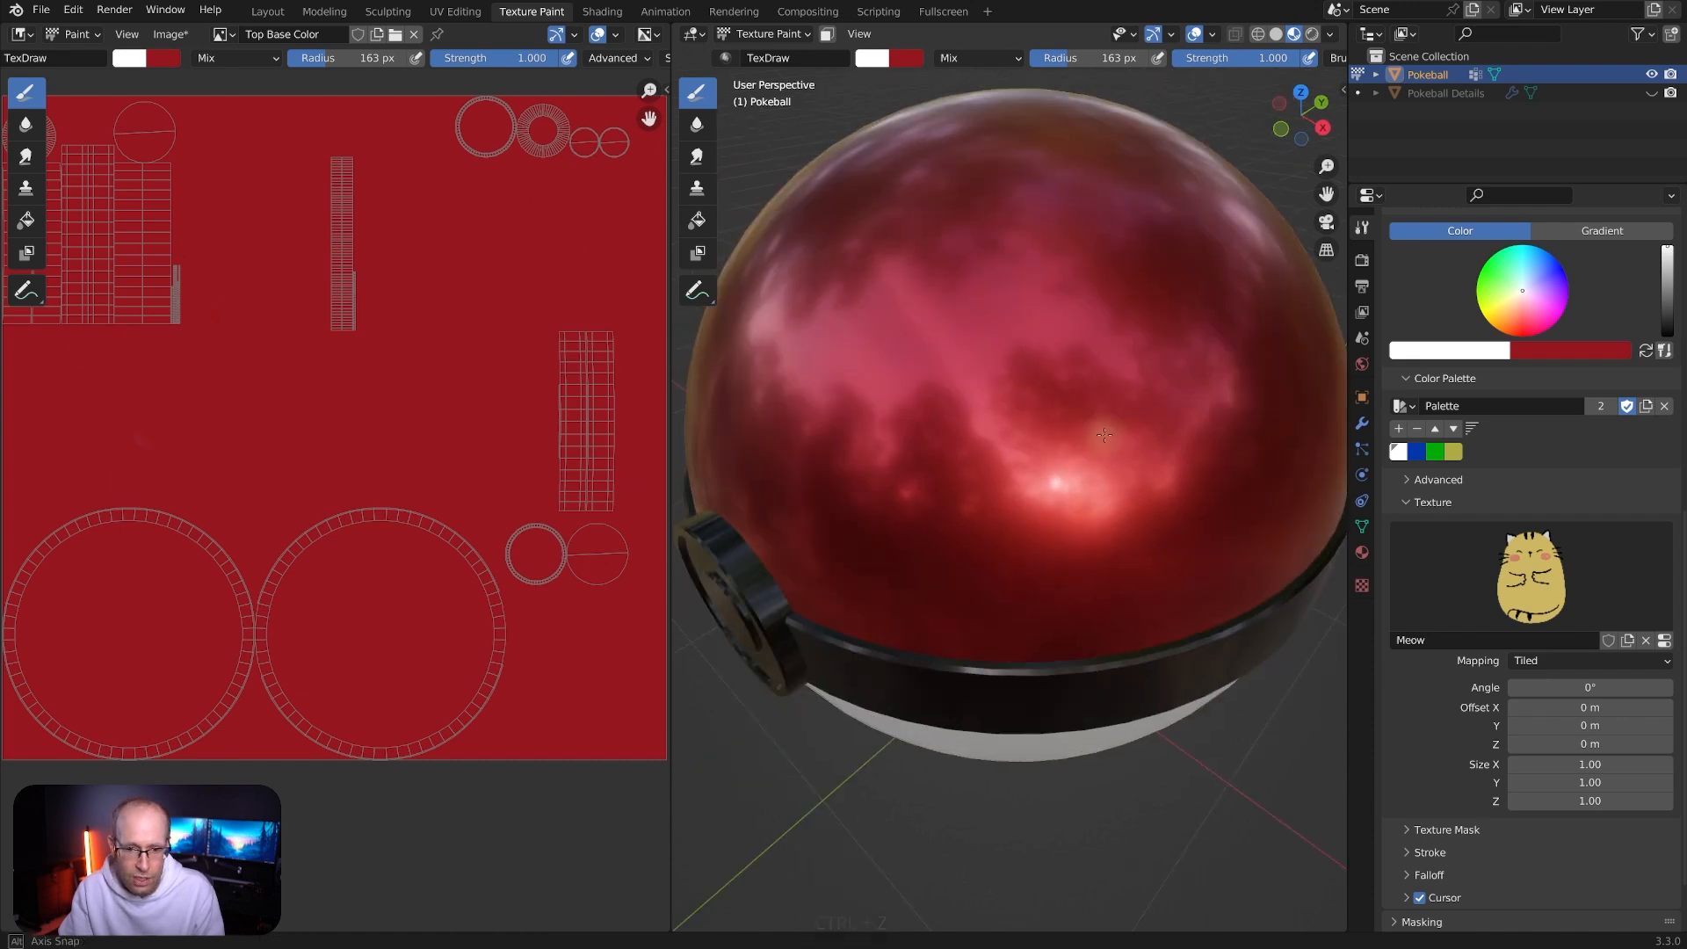
click(1585, 663)
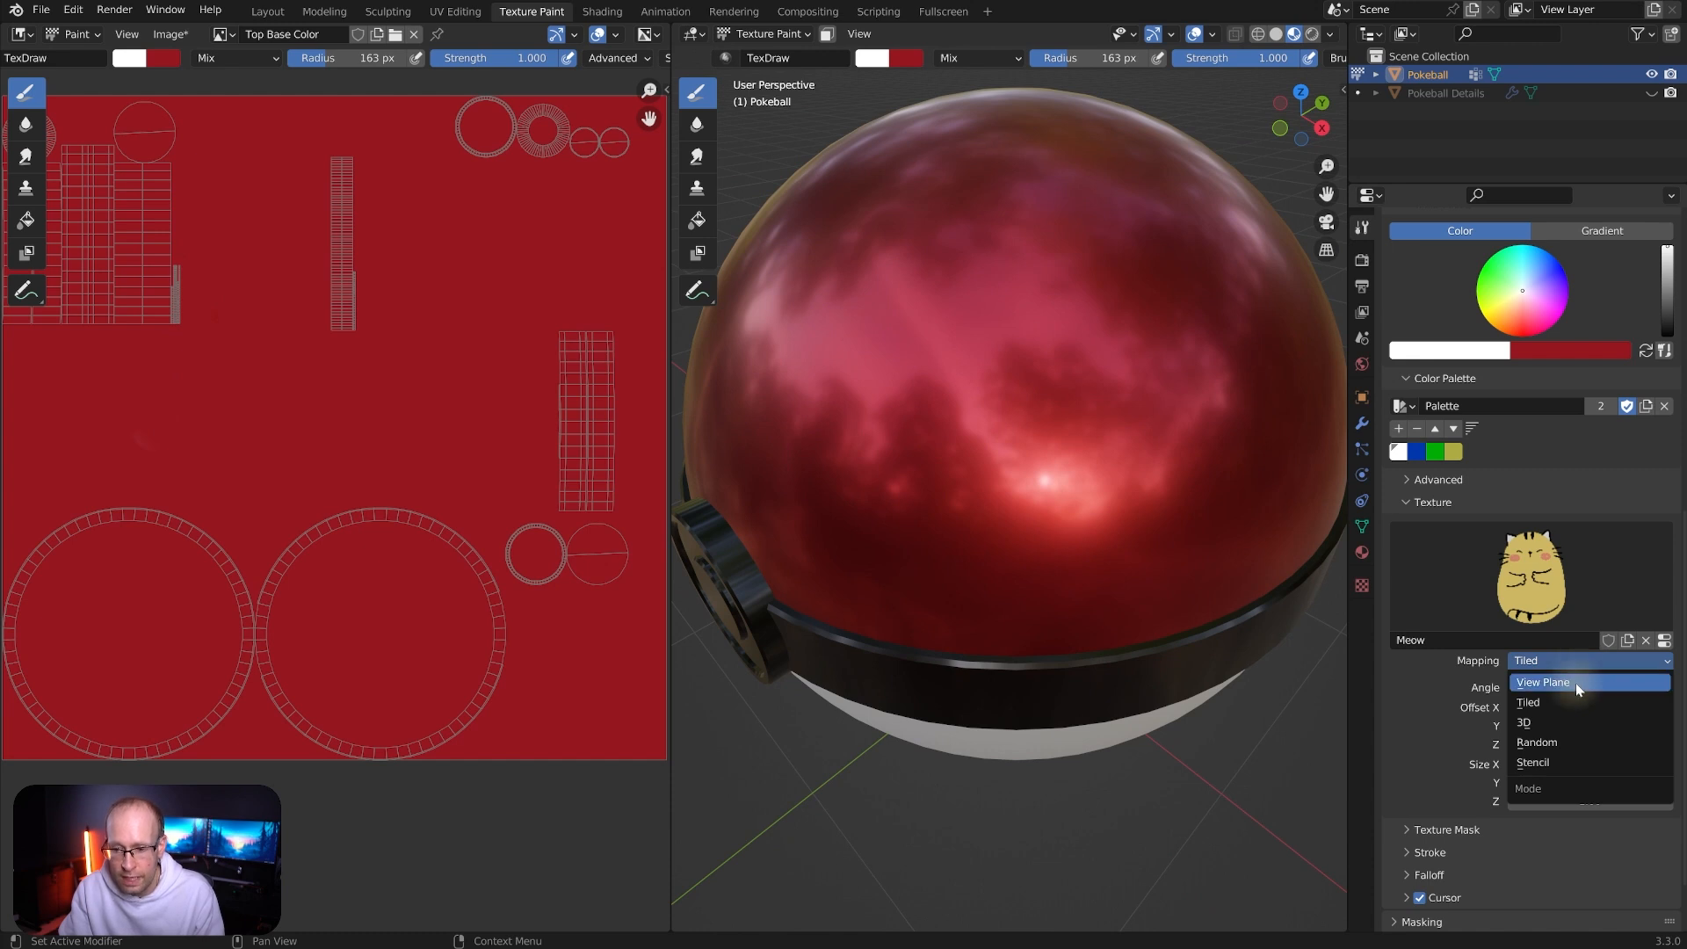
click(1575, 683)
mouse_move(1085, 282)
mouse_down()
mouse_move(1055, 282)
mouse_move(1079, 299)
mouse_move(853, 334)
mouse_move(858, 426)
mouse_up()
Stamp six separate cats around the curved stroke on the dome
click(972, 536)
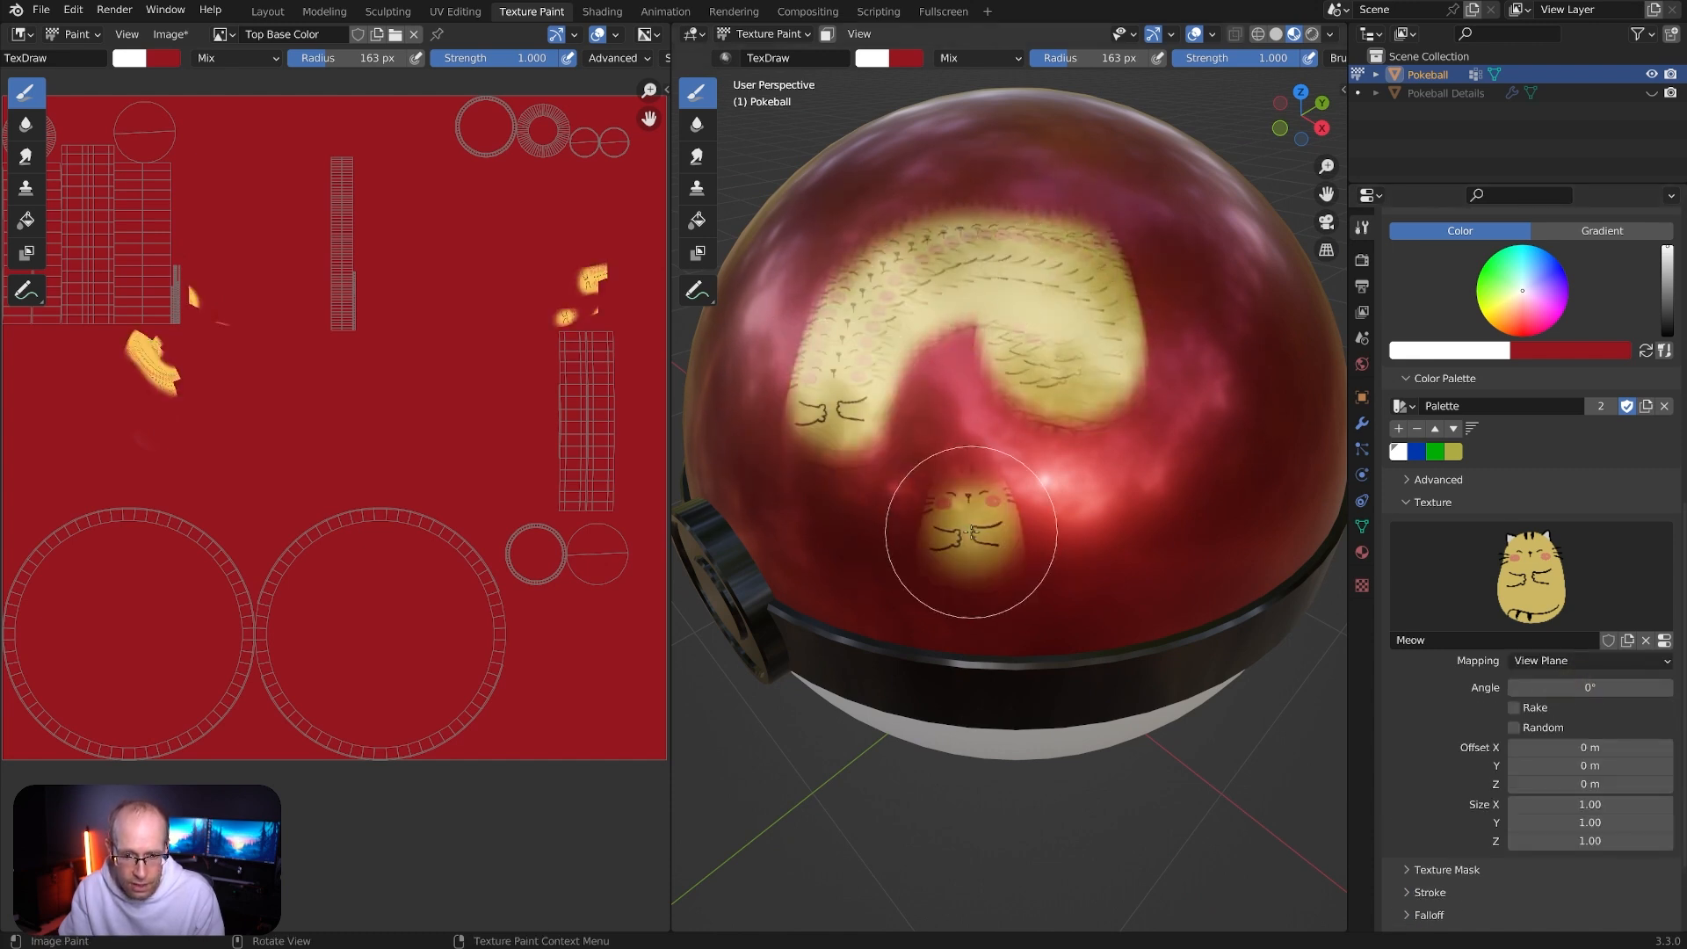
click(1201, 456)
click(1229, 309)
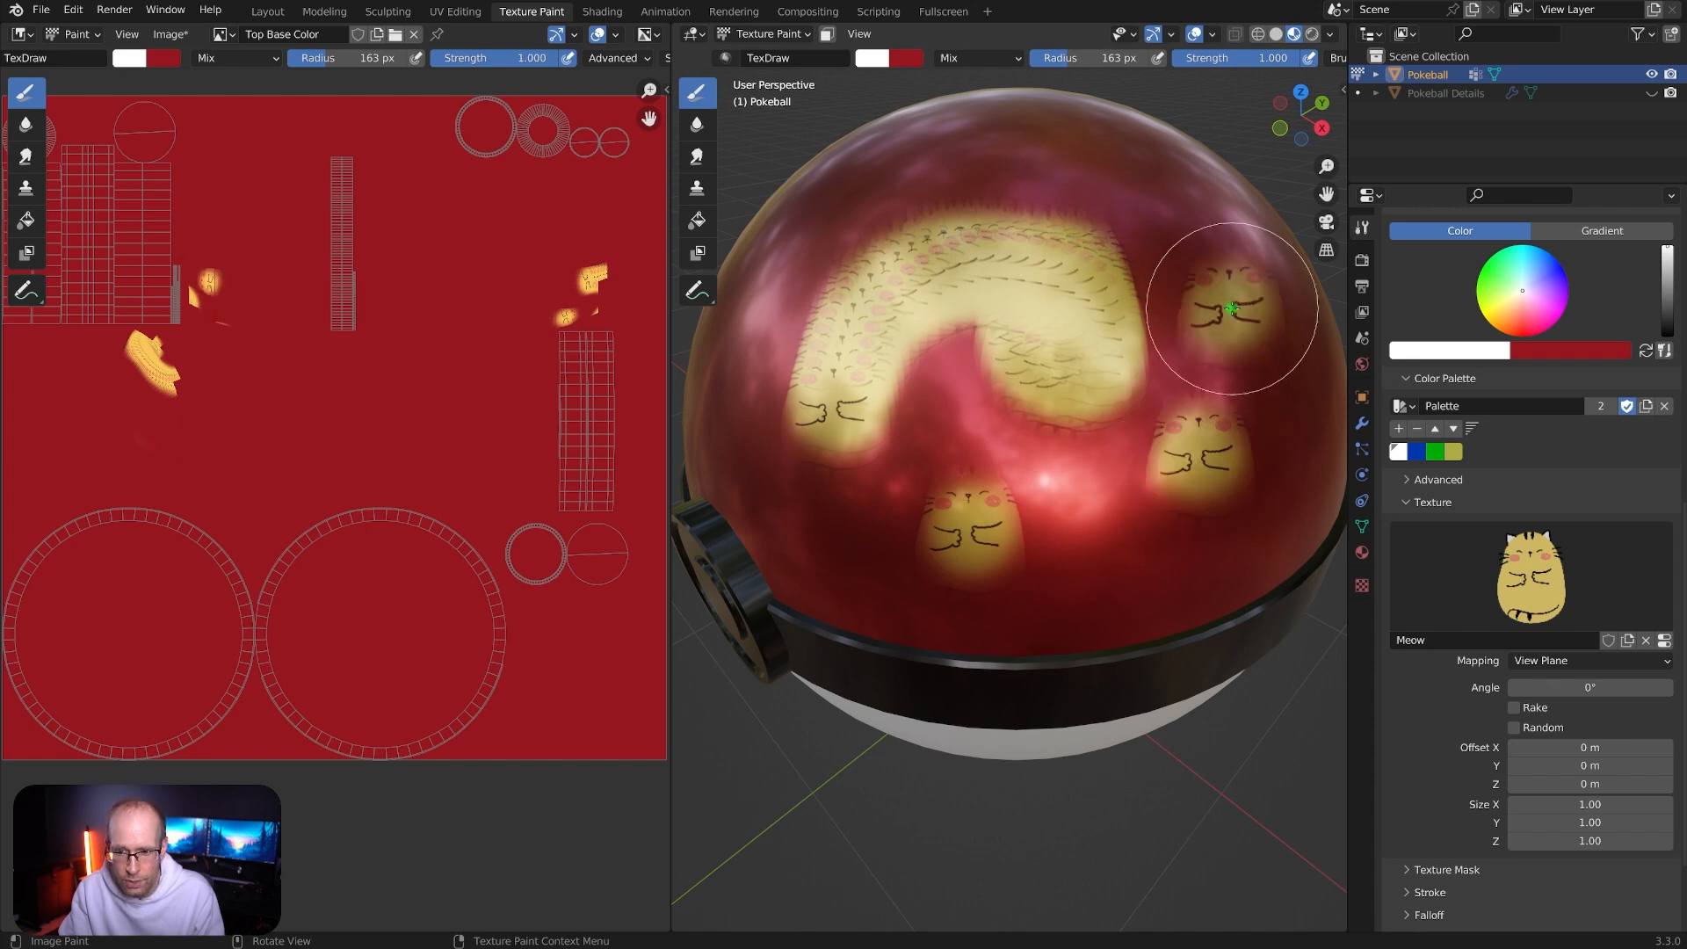
click(1167, 192)
click(1052, 141)
click(886, 163)
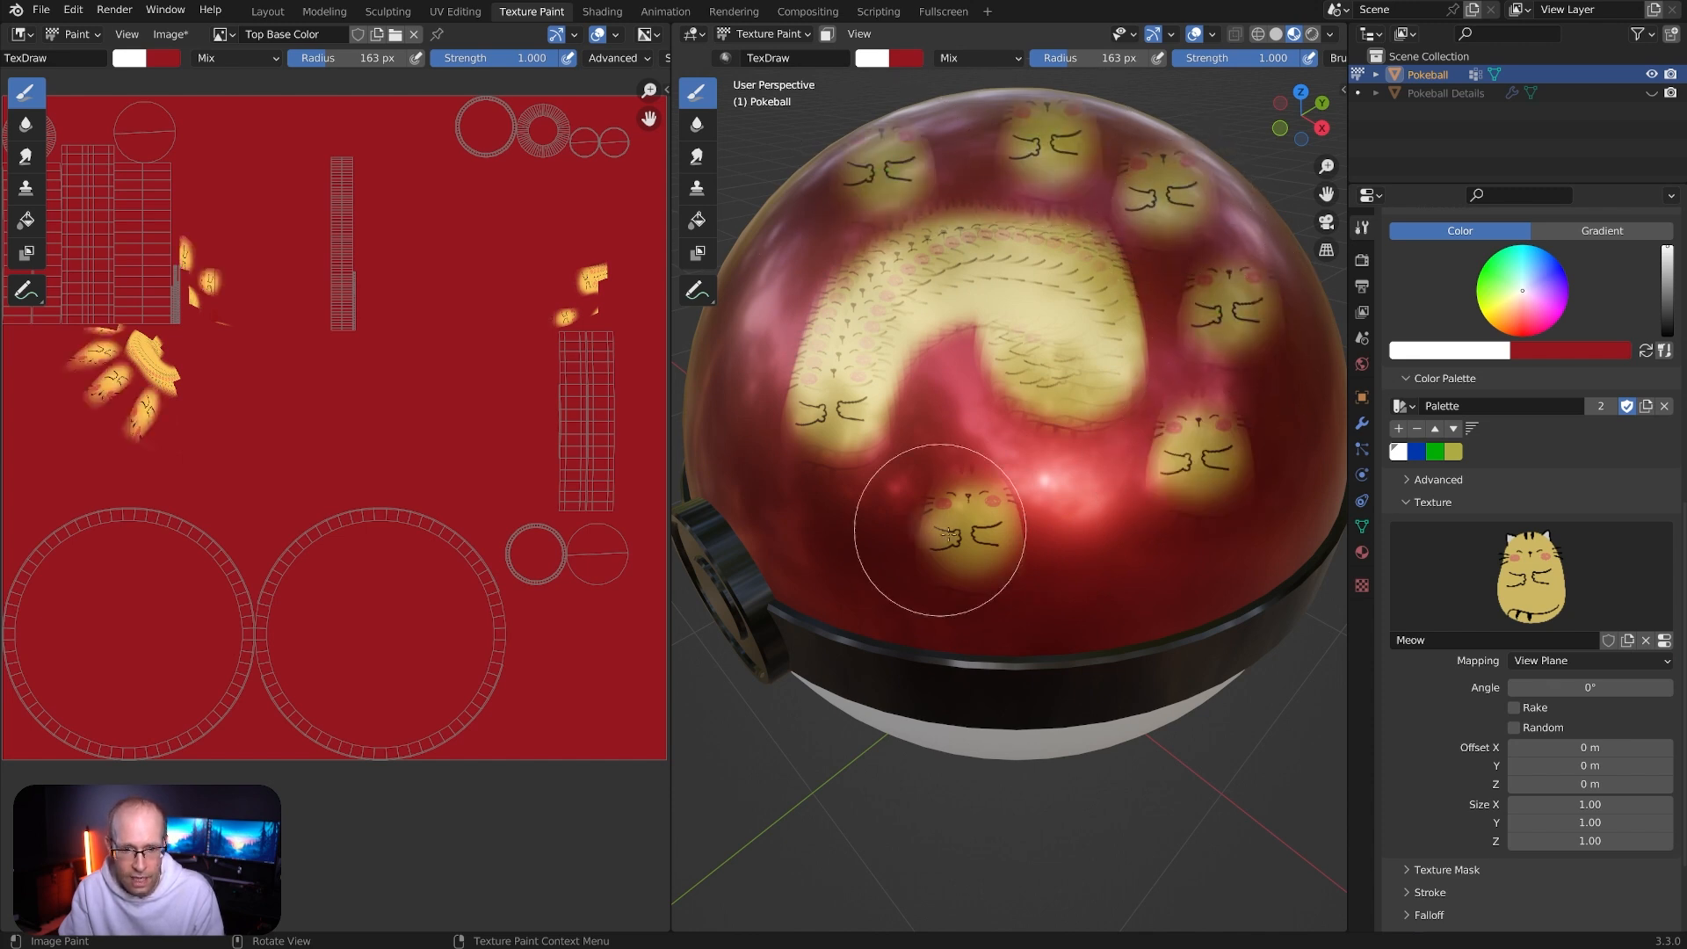
Undo all the cat stamps and the curved stroke made with View Plane mapping
key(ctrl+z)
key(ctrl+z)
key(ctrl+z)
key(ctrl+z)
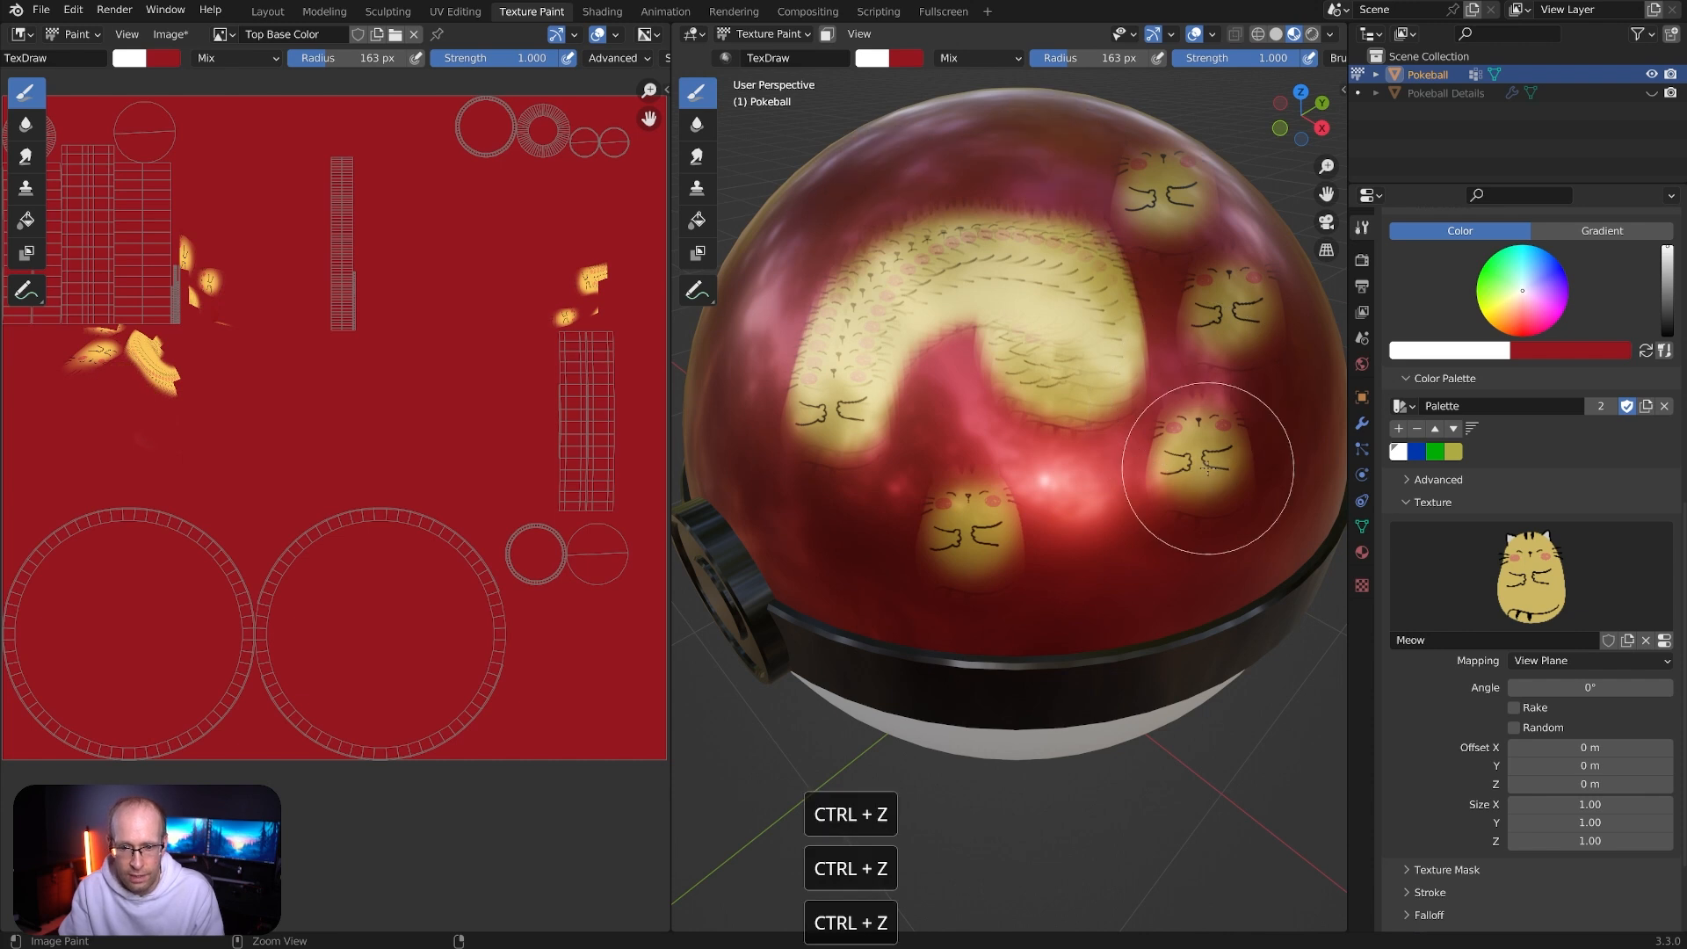
key(ctrl+z)
key(ctrl+z)
key(ctrl+z)
key(ctrl+z)
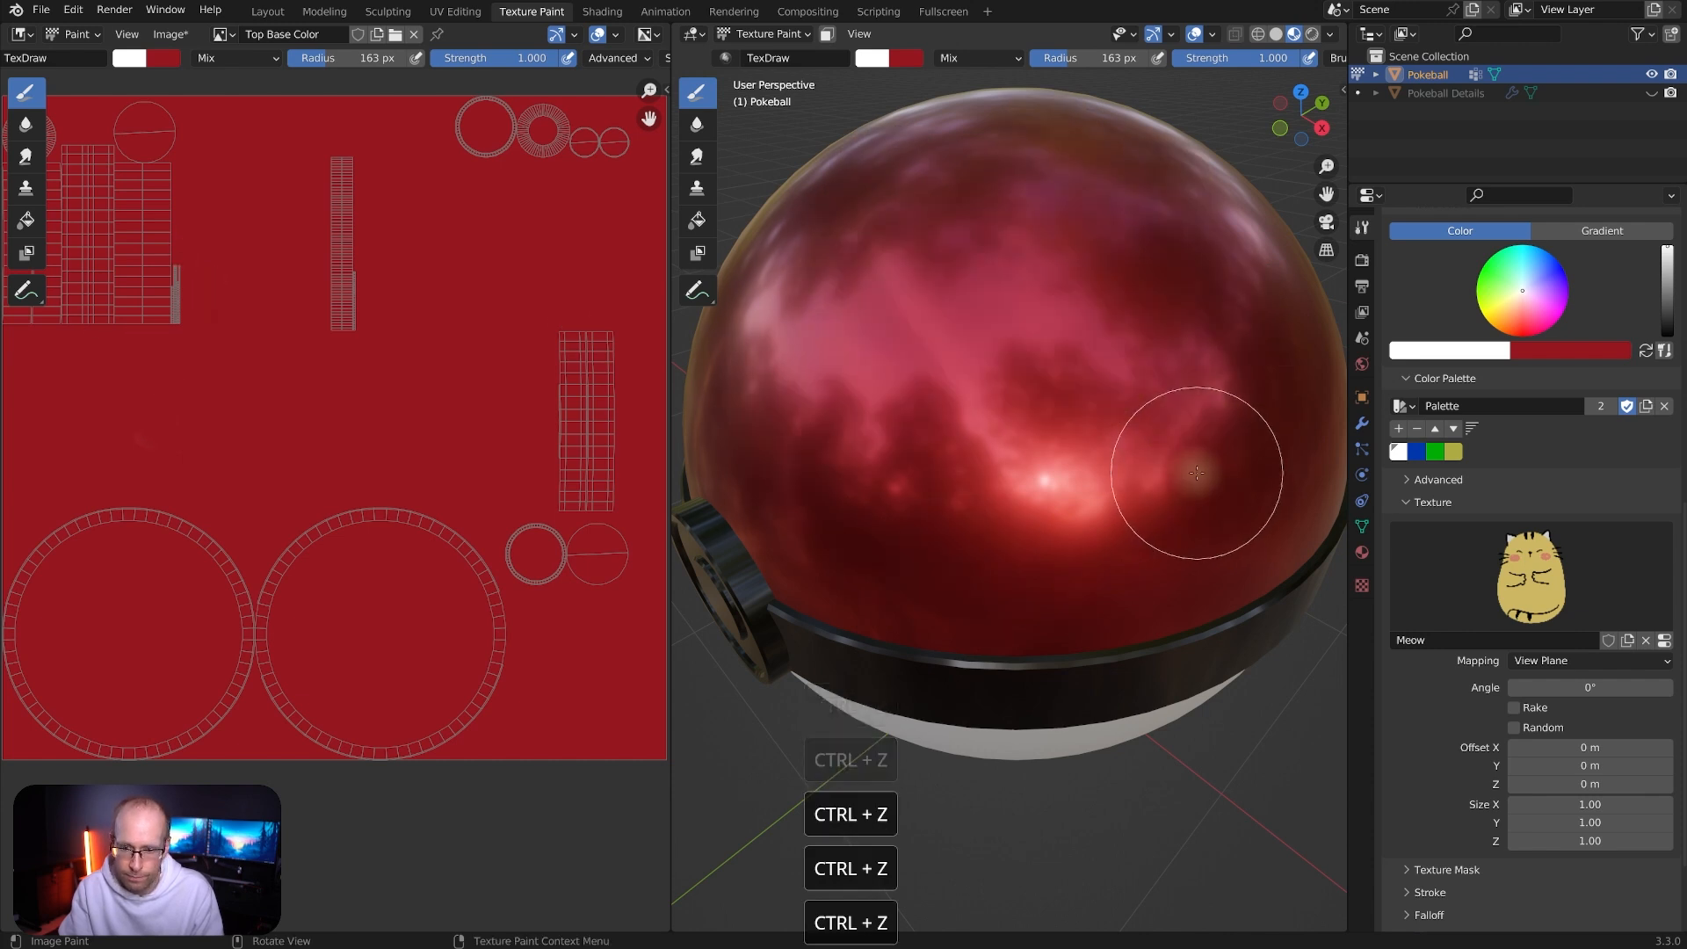
Set the Meow texture's mapping to 3D and paint one large cat over the dome from several viewing angles
click(1554, 661)
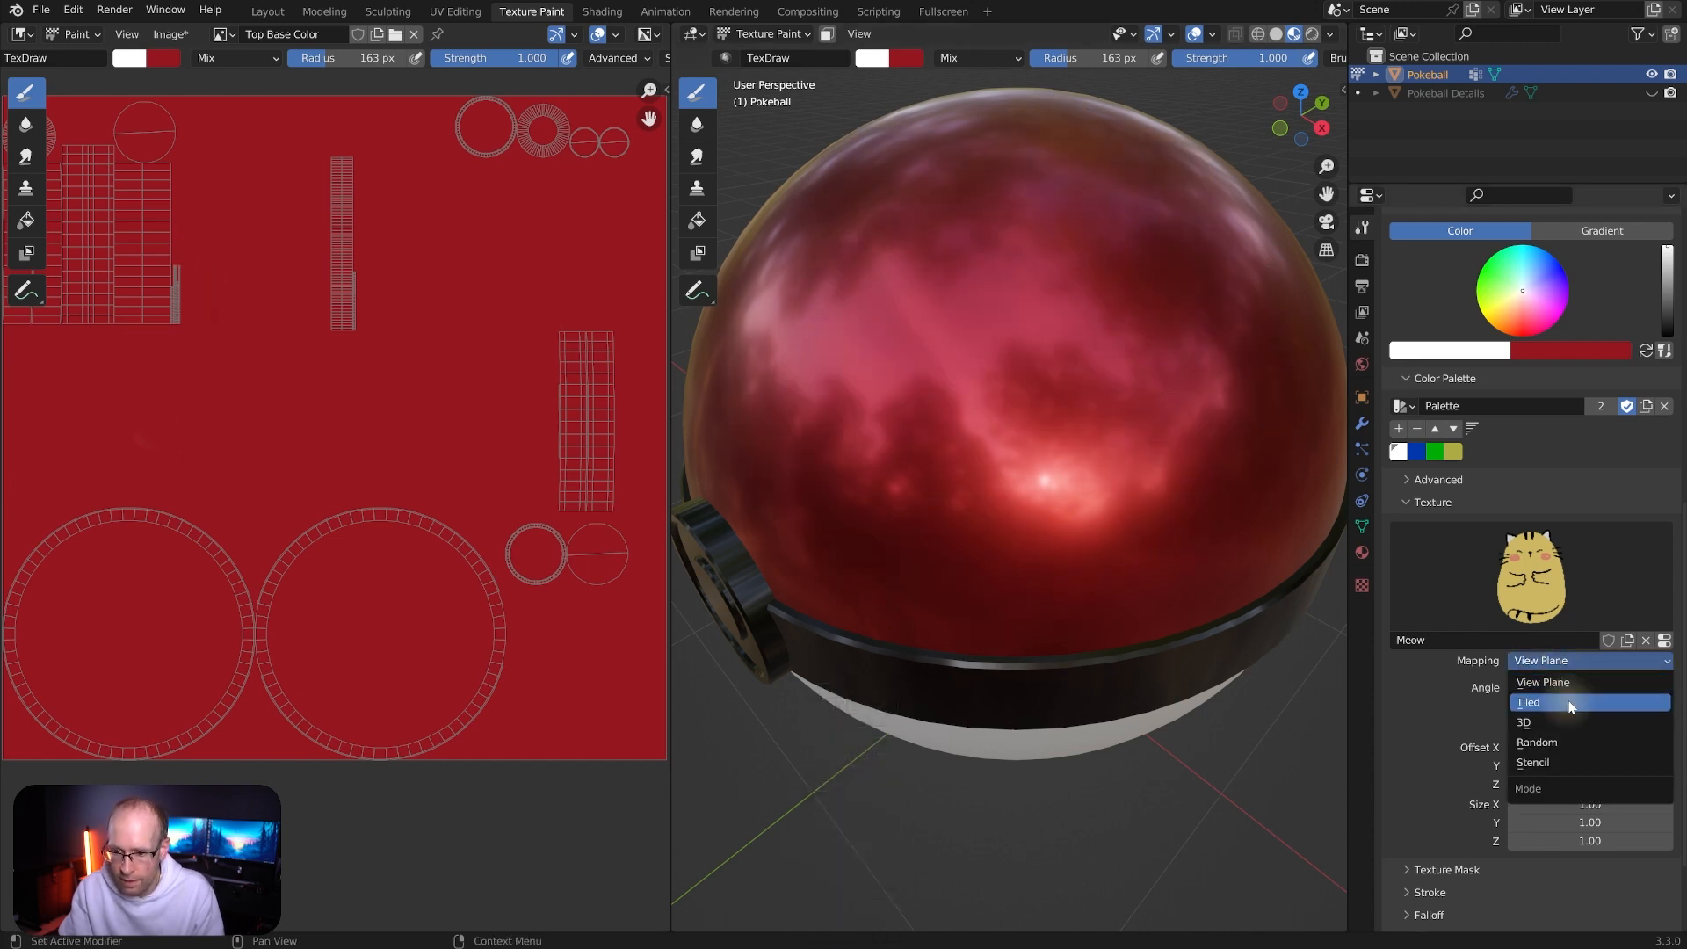
click(1556, 722)
mouse_move(1011, 273)
mouse_down()
mouse_move(932, 285)
mouse_move(1073, 207)
mouse_move(1094, 167)
mouse_move(905, 132)
mouse_move(779, 390)
mouse_move(1169, 158)
mouse_move(985, 112)
mouse_up()
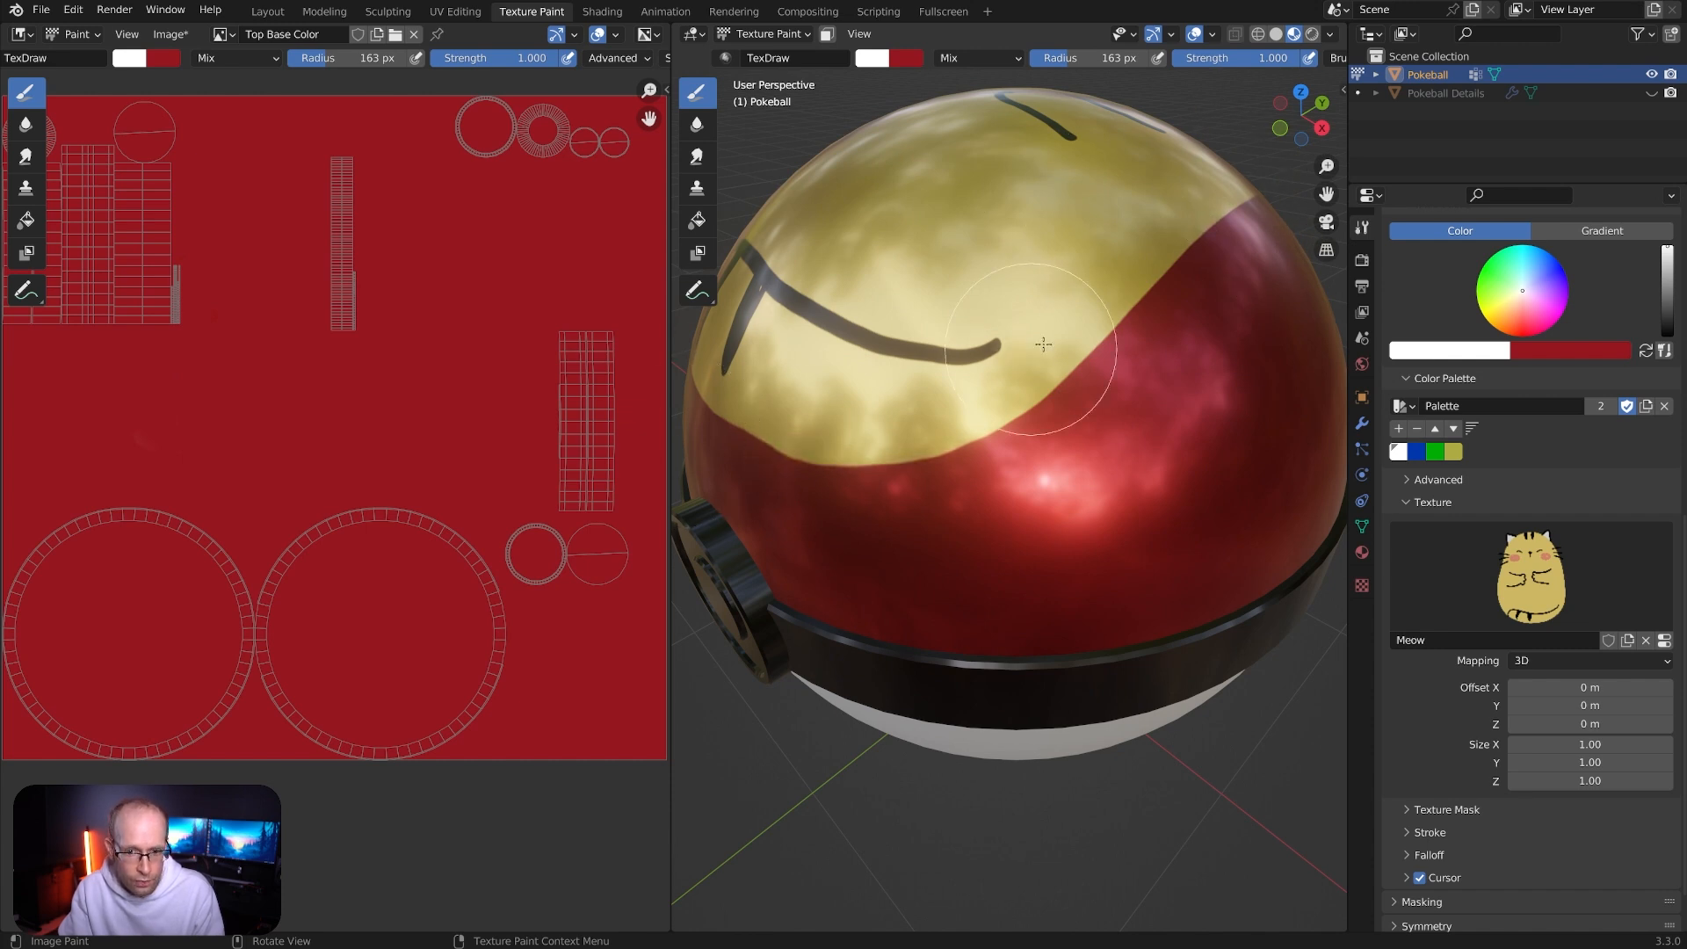
middle_drag(907, 341, 949, 578)
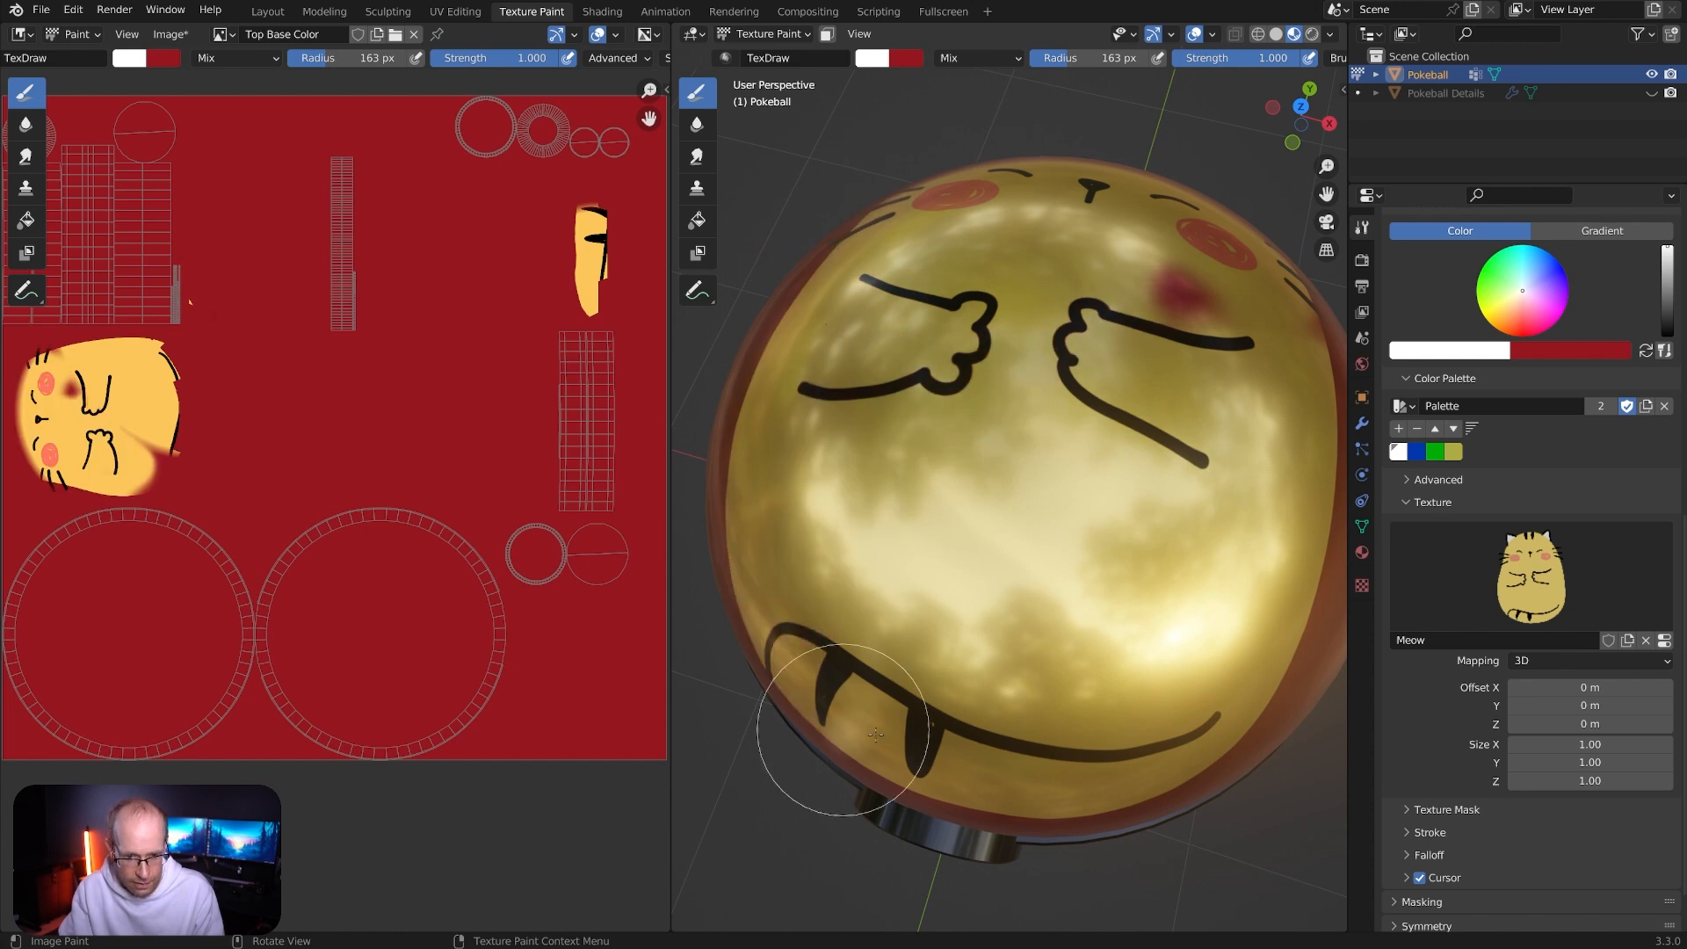
middle_drag(894, 491, 1140, 443)
mouse_move(747, 373)
middle_down()
mouse_move(1114, 481)
mouse_move(1320, 413)
middle_up()
drag(1235, 200, 1200, 198)
Check the 3D-mapped cat on the whole Pokeball, and undo its strokes
scroll(1074, 359, down, 4)
mouse_move(1037, 448)
middle_down()
mouse_move(888, 475)
mouse_move(838, 561)
mouse_move(1003, 465)
mouse_move(998, 427)
middle_up()
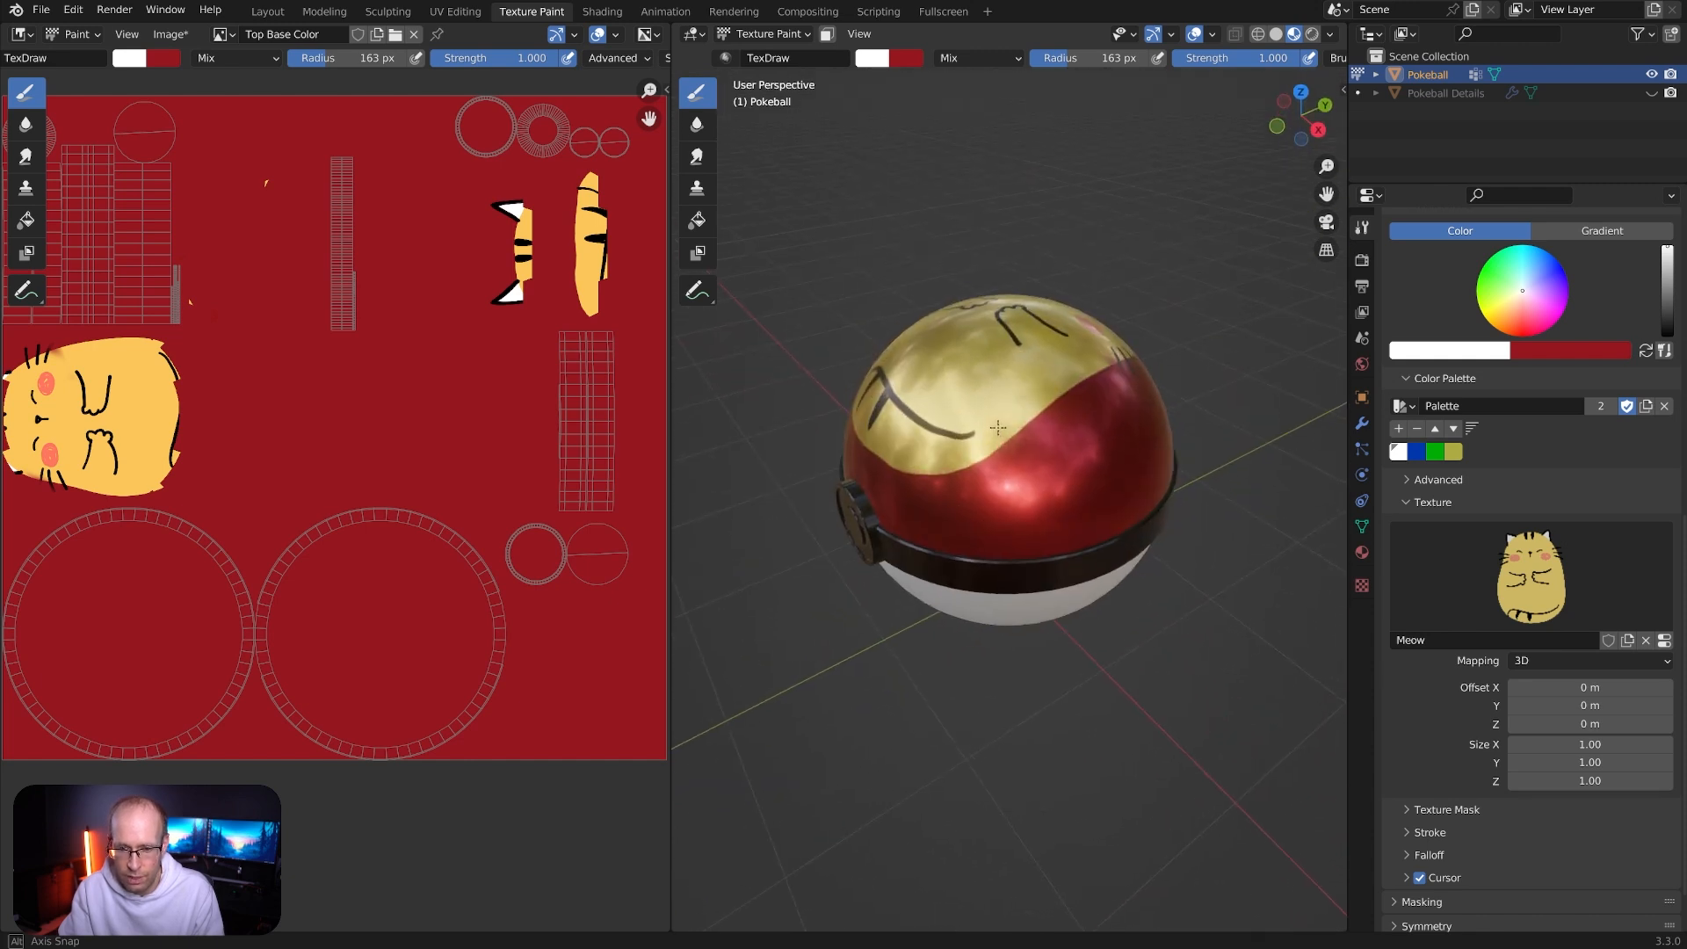
mouse_move(1102, 433)
middle_down()
mouse_move(919, 512)
mouse_move(1158, 442)
middle_up()
key(ctrl+z)
key(ctrl+z)
key(ctrl+z)
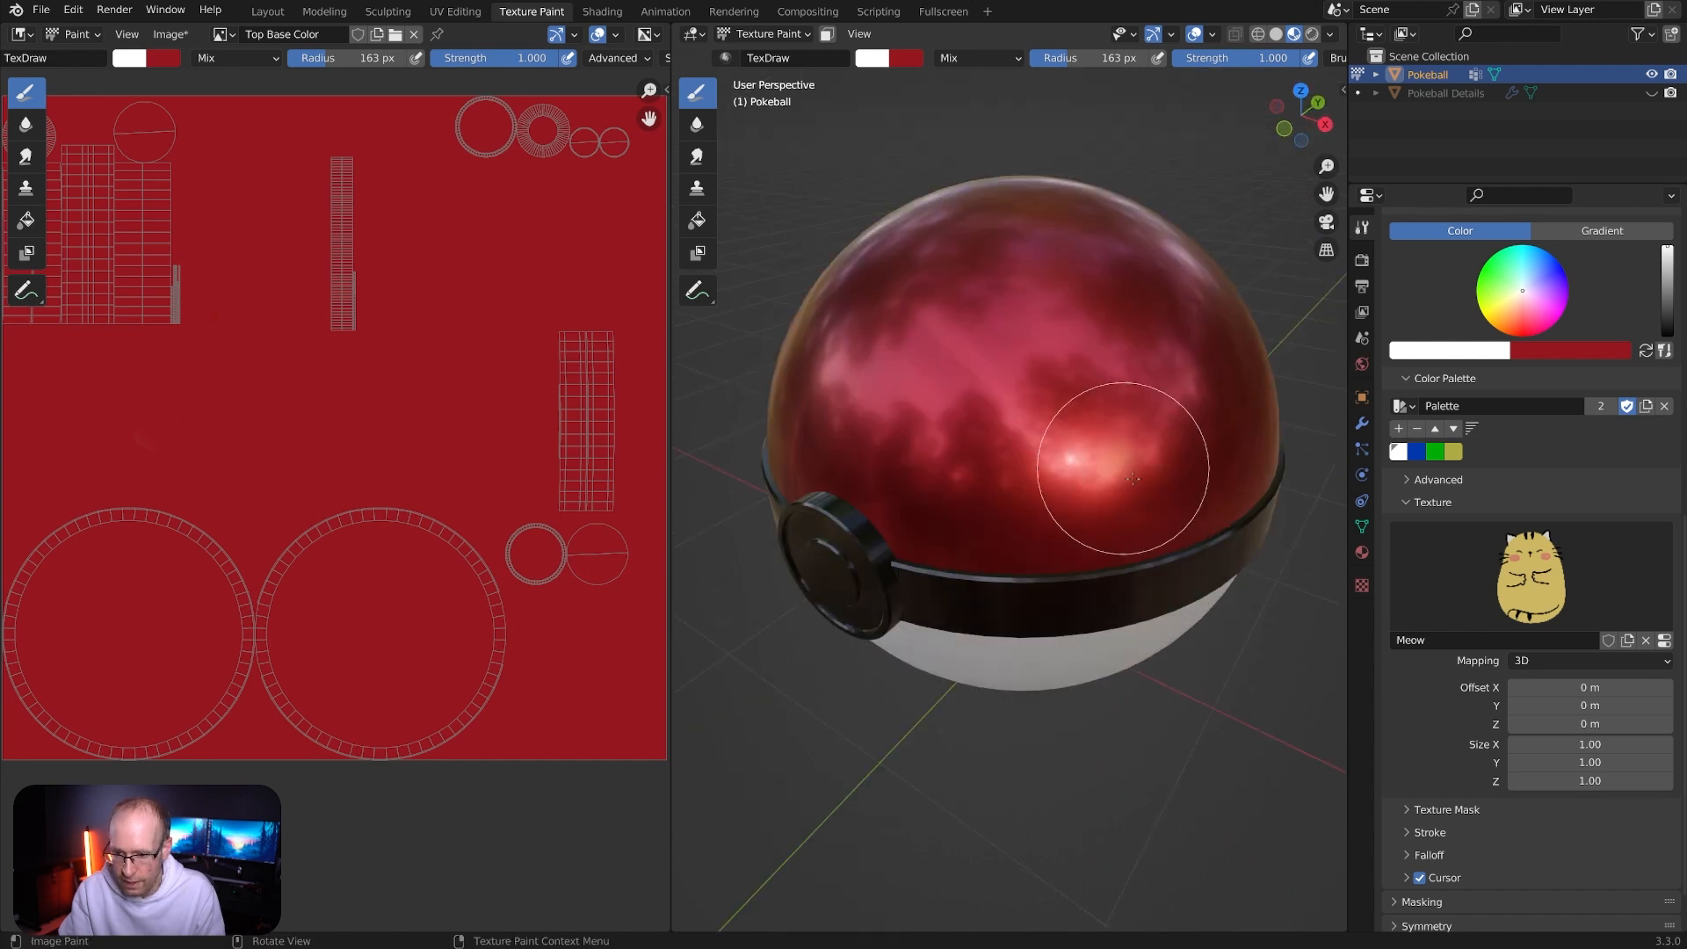
Paint a test stroke of cats over the dome with the mapping set to Random, and undo it
click(1535, 671)
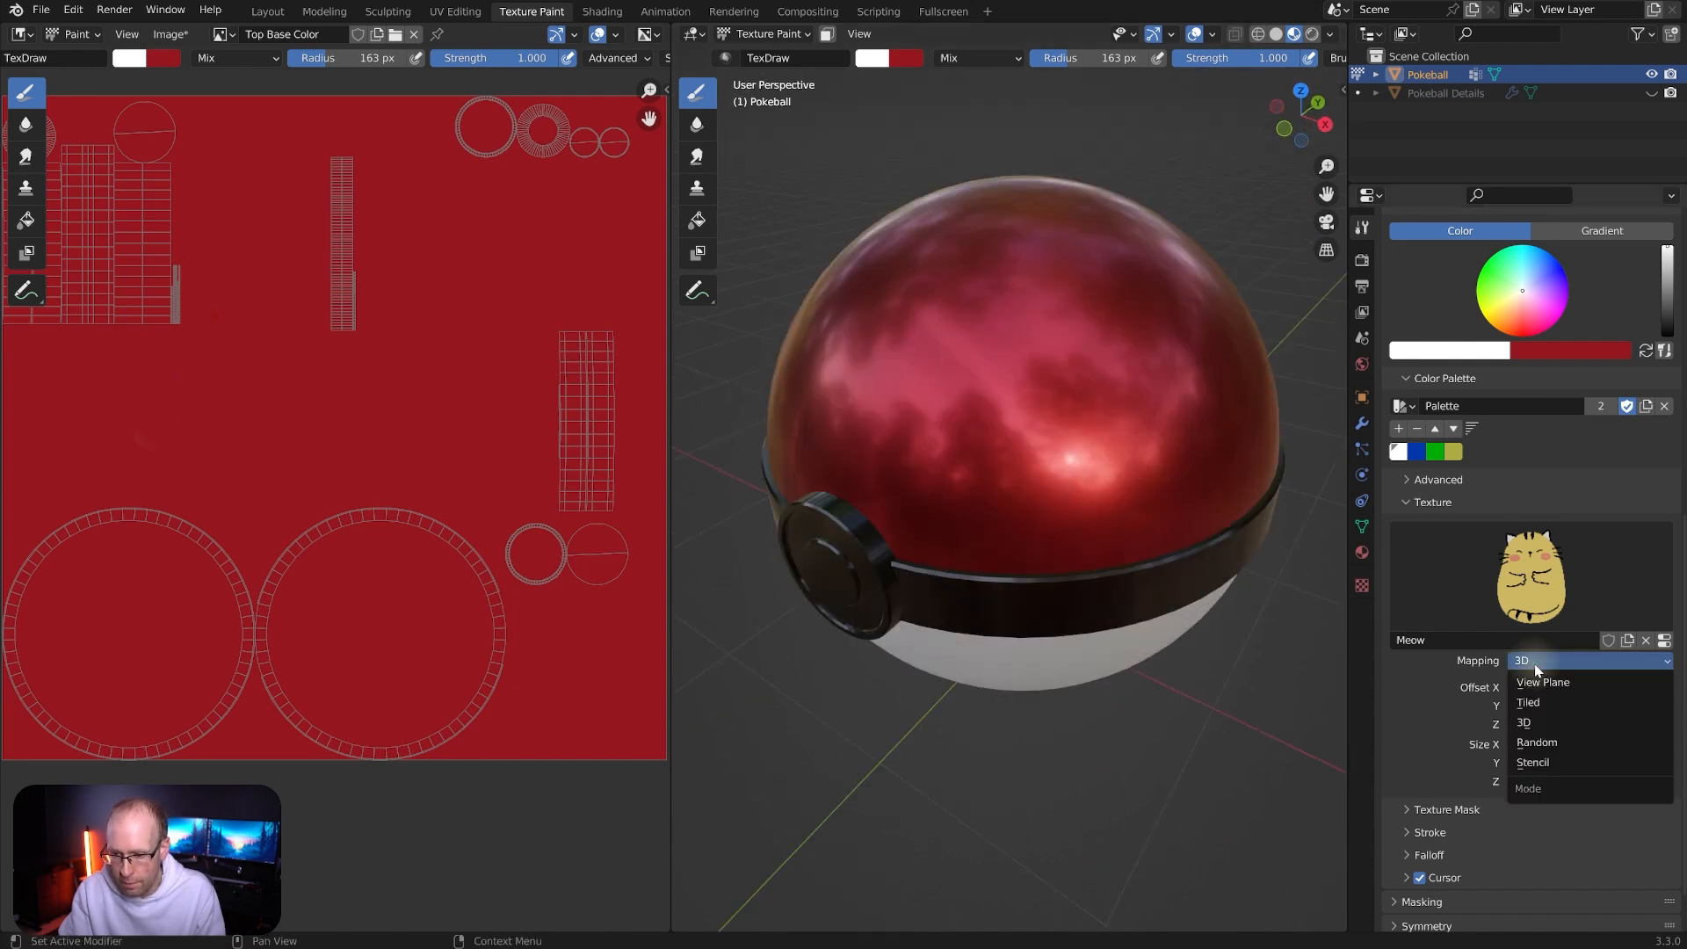
click(1540, 741)
mouse_move(1131, 344)
mouse_down()
mouse_move(897, 290)
mouse_move(867, 527)
mouse_move(1168, 352)
mouse_up()
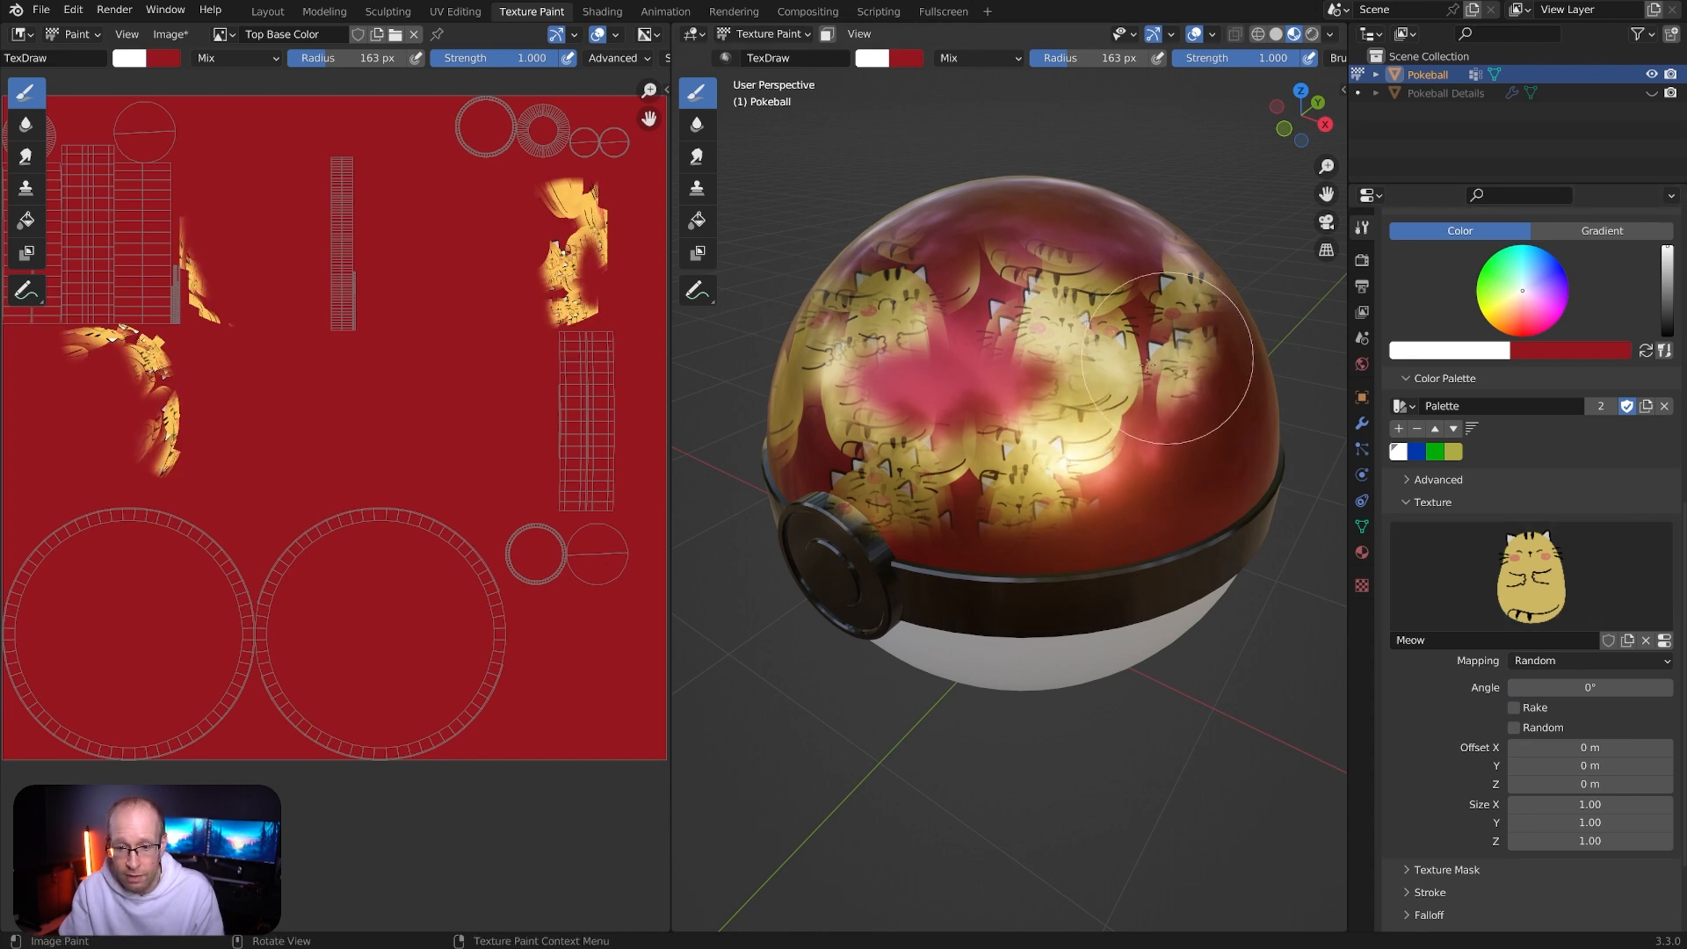
mouse_move(1184, 379)
middle_down()
mouse_move(1044, 402)
mouse_move(1023, 358)
middle_up()
middle_drag(918, 383, 1031, 397)
key(ctrl+z)
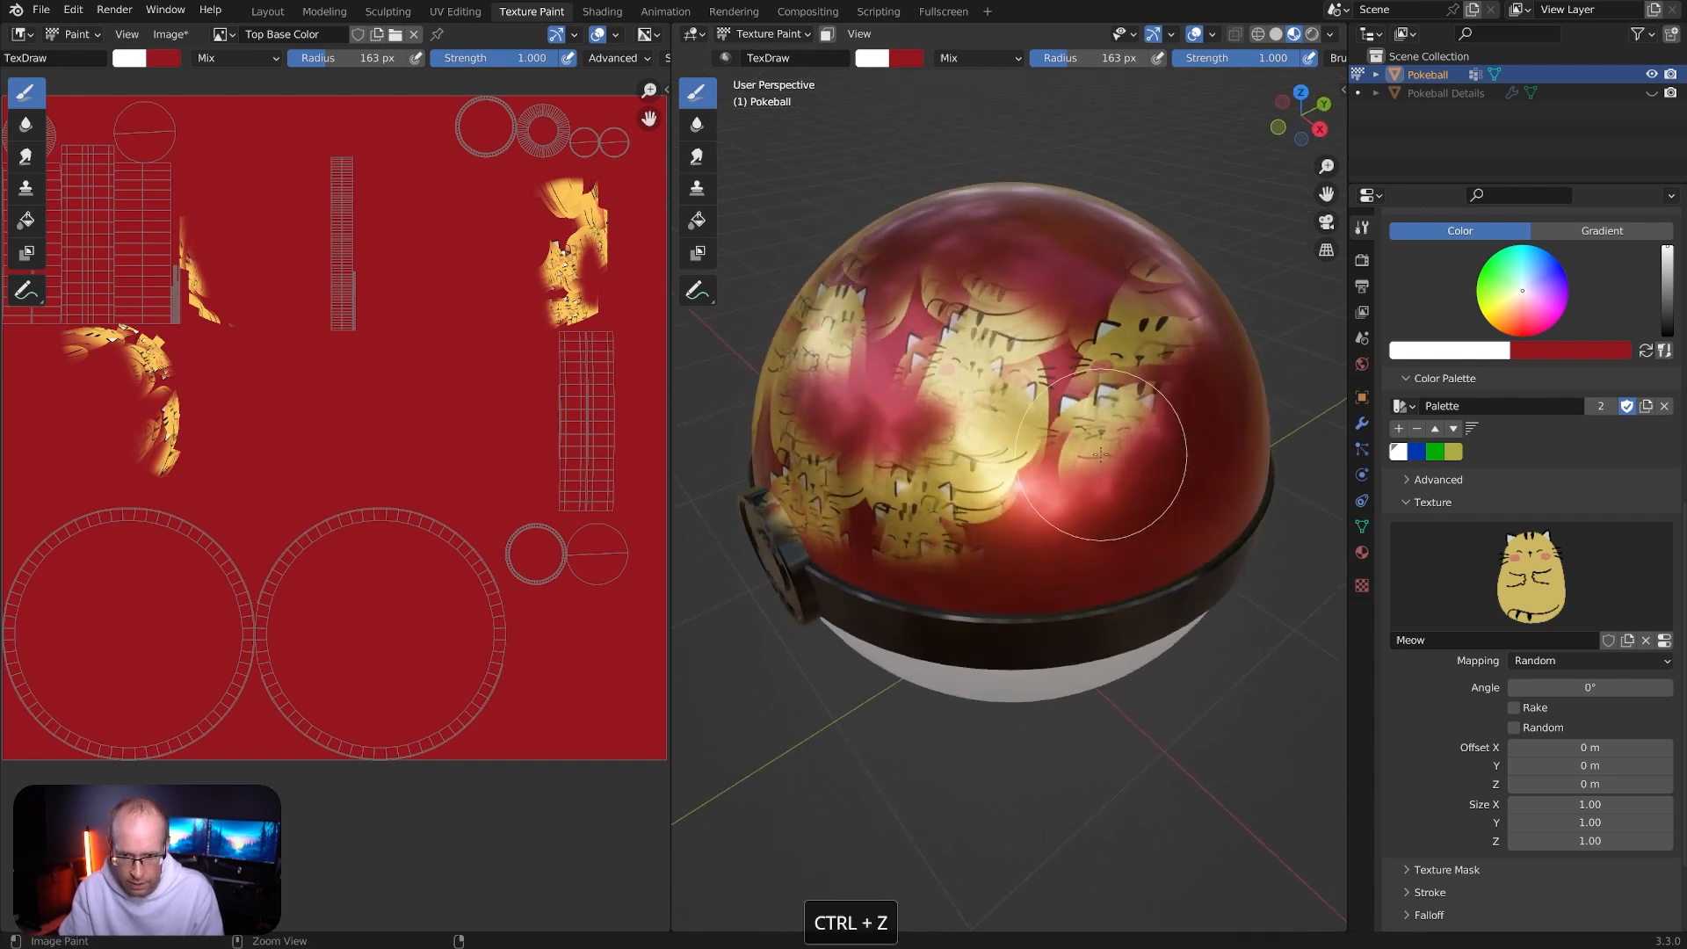
middle_drag(1103, 472, 1169, 479)
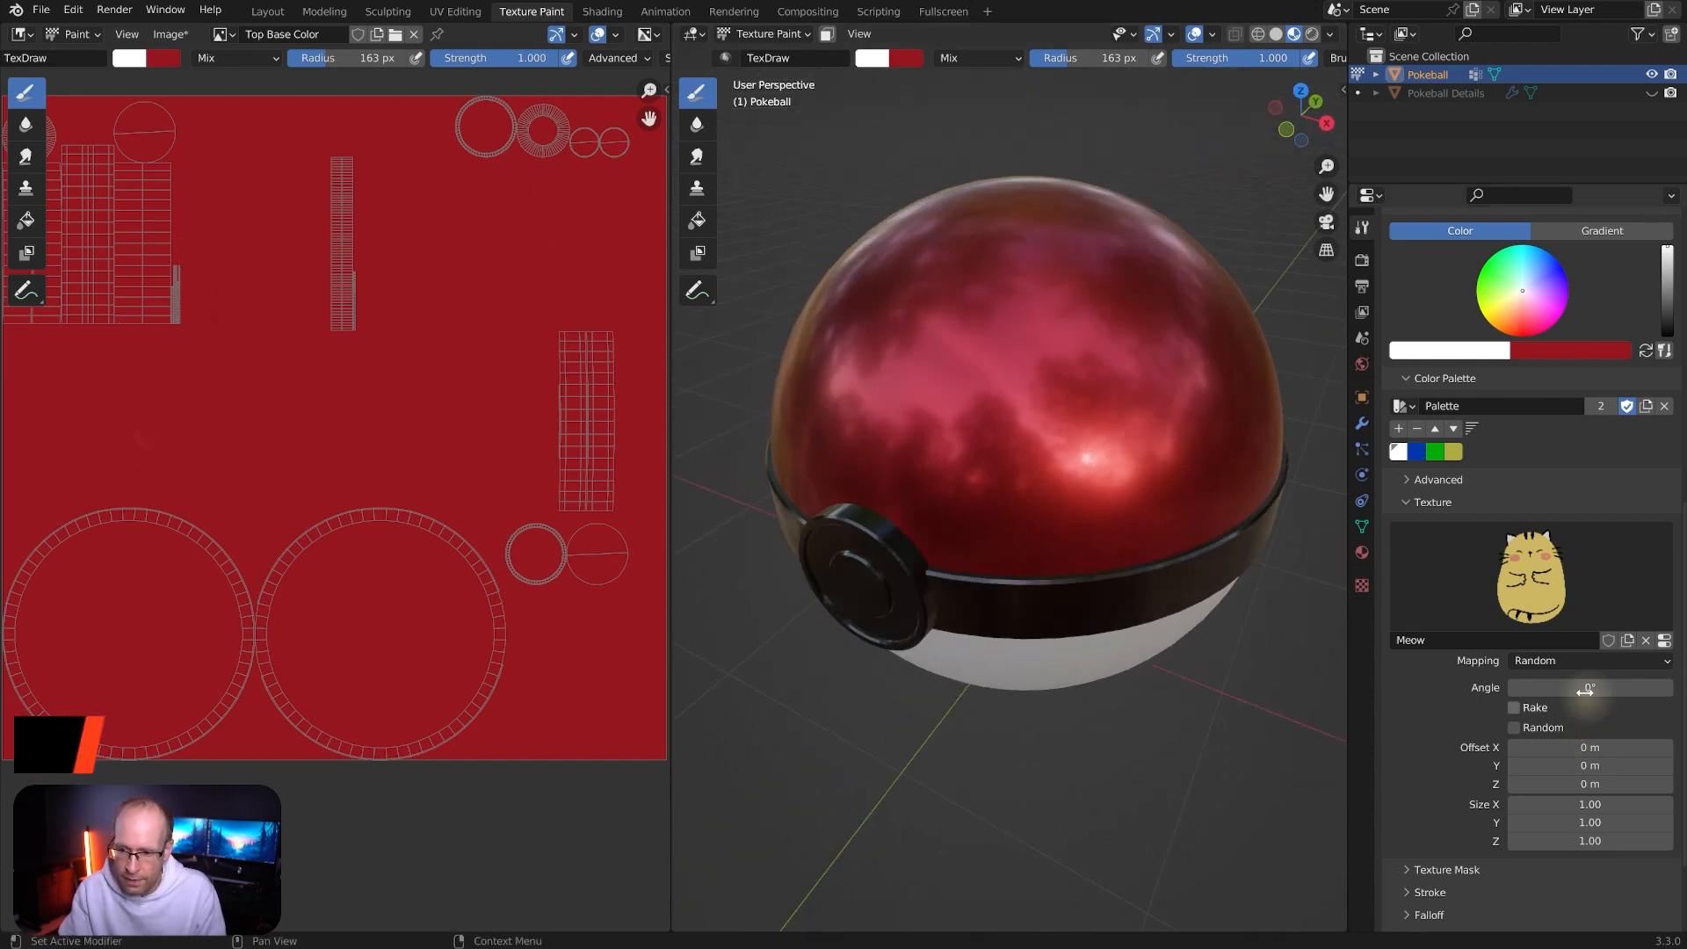
Set the Meow texture's mapping to Stencil, and test-paint a cat through the stencil onto the dome before undoing it
click(1571, 665)
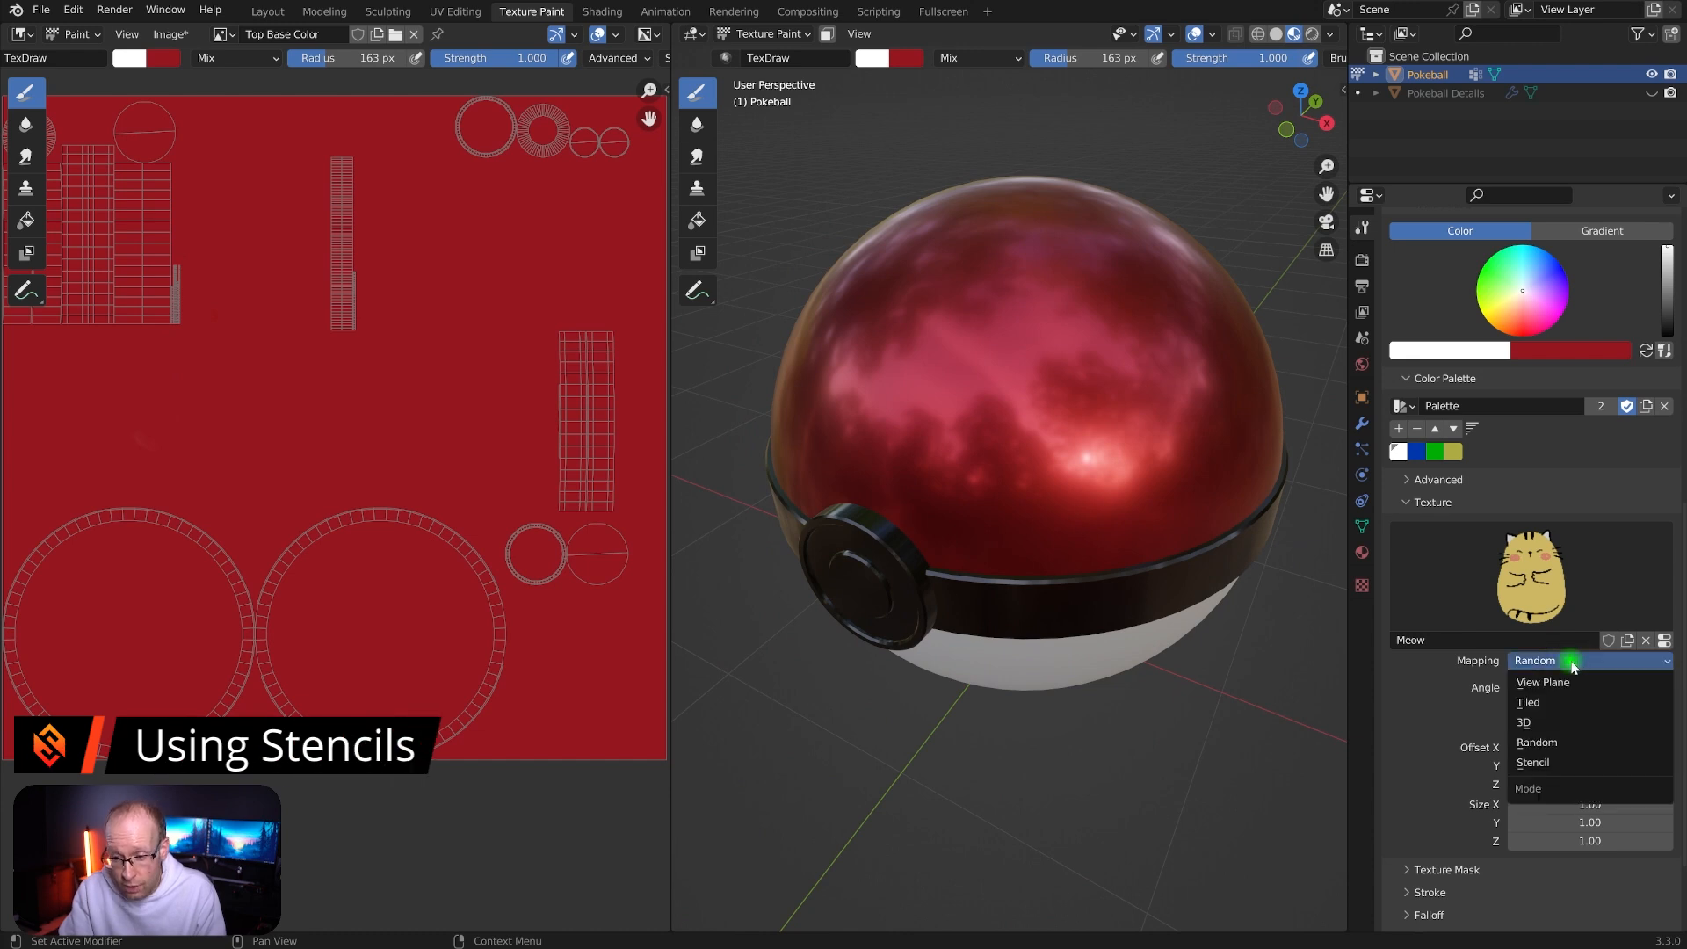
click(1545, 764)
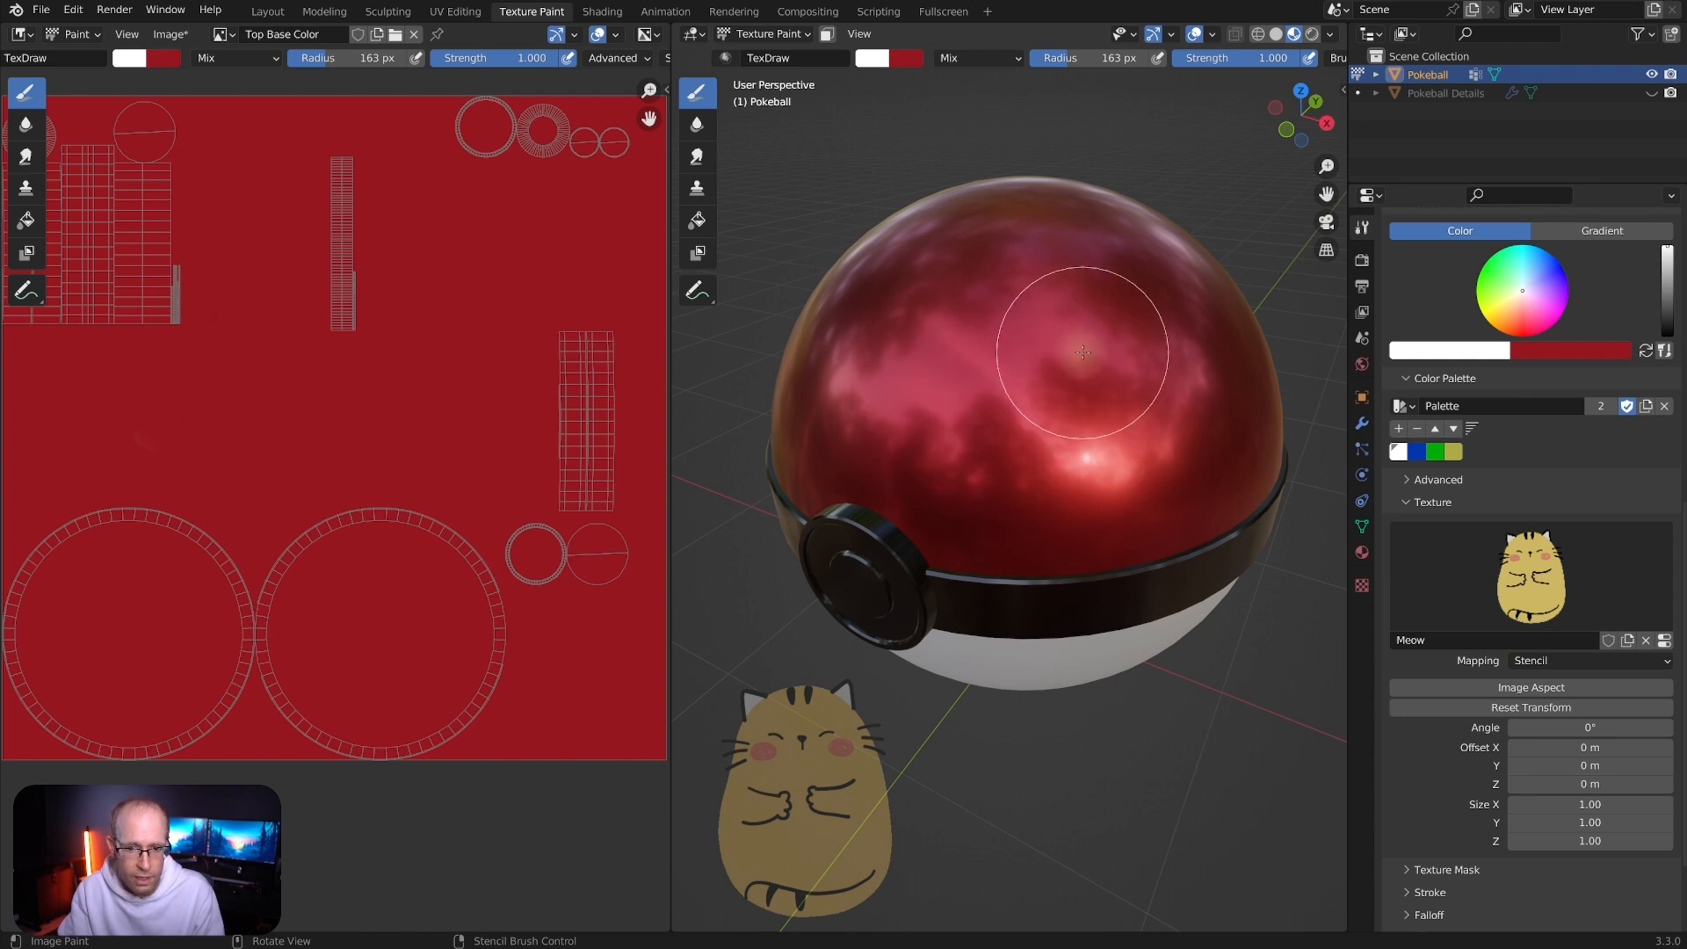
mouse_move(1135, 341)
shift+middle_down()
mouse_move(1018, 542)
mouse_move(1020, 590)
shift+middle_up()
click(755, 785)
middle_drag(756, 785, 1072, 675)
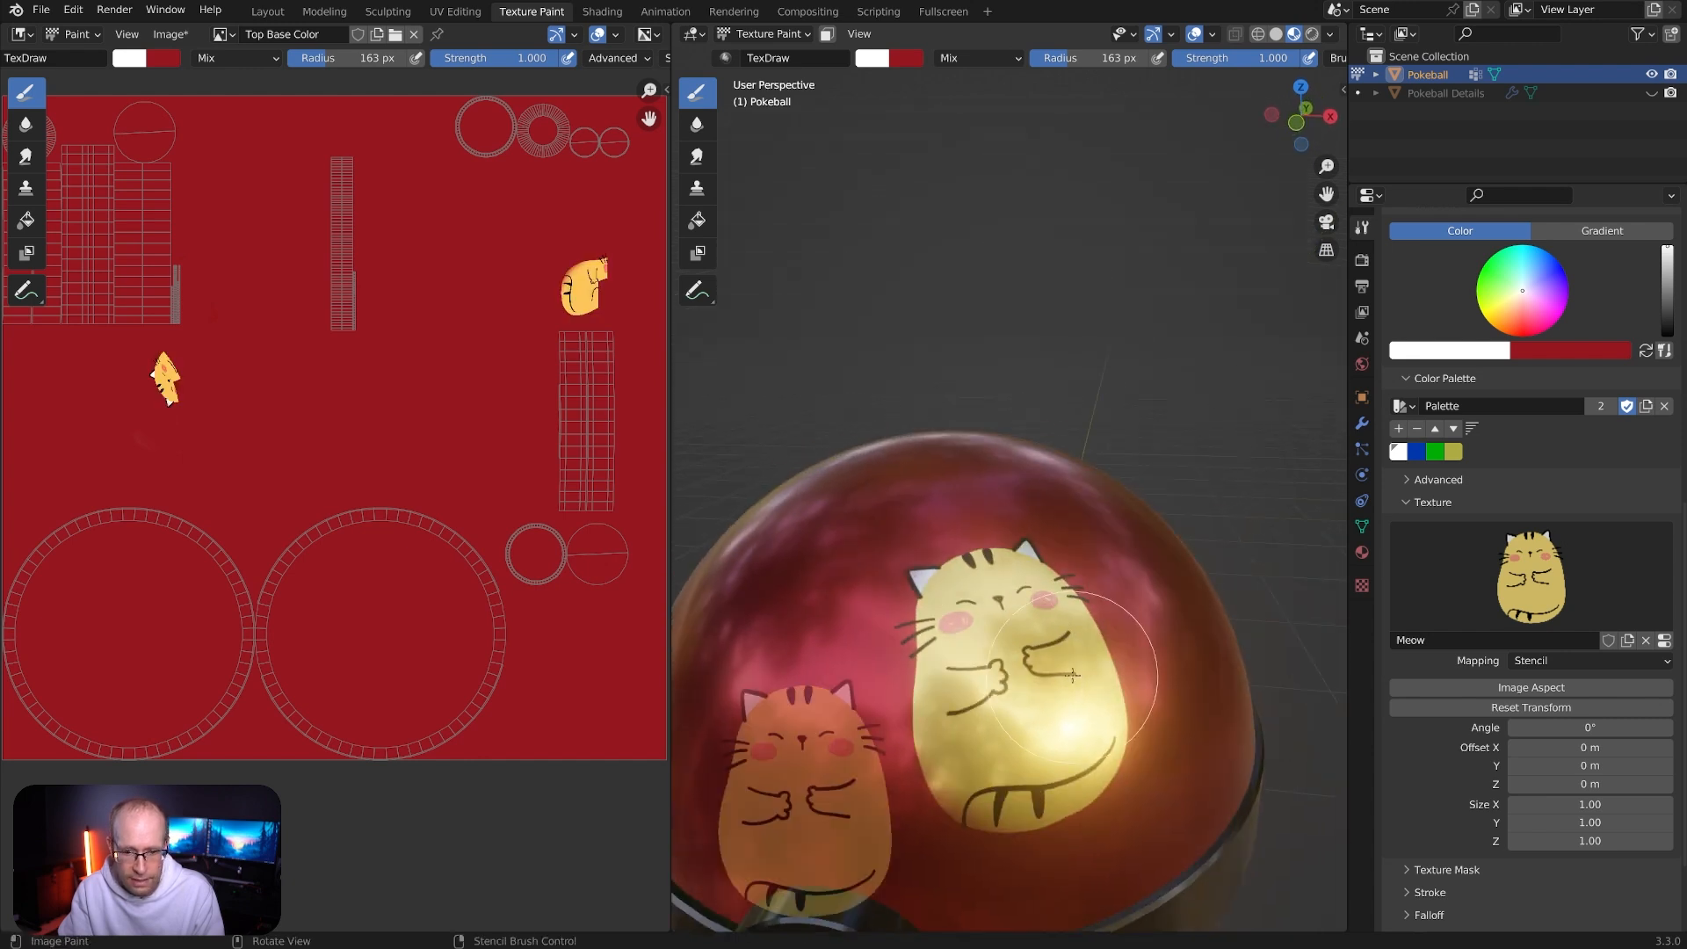
key(ctrl+z)
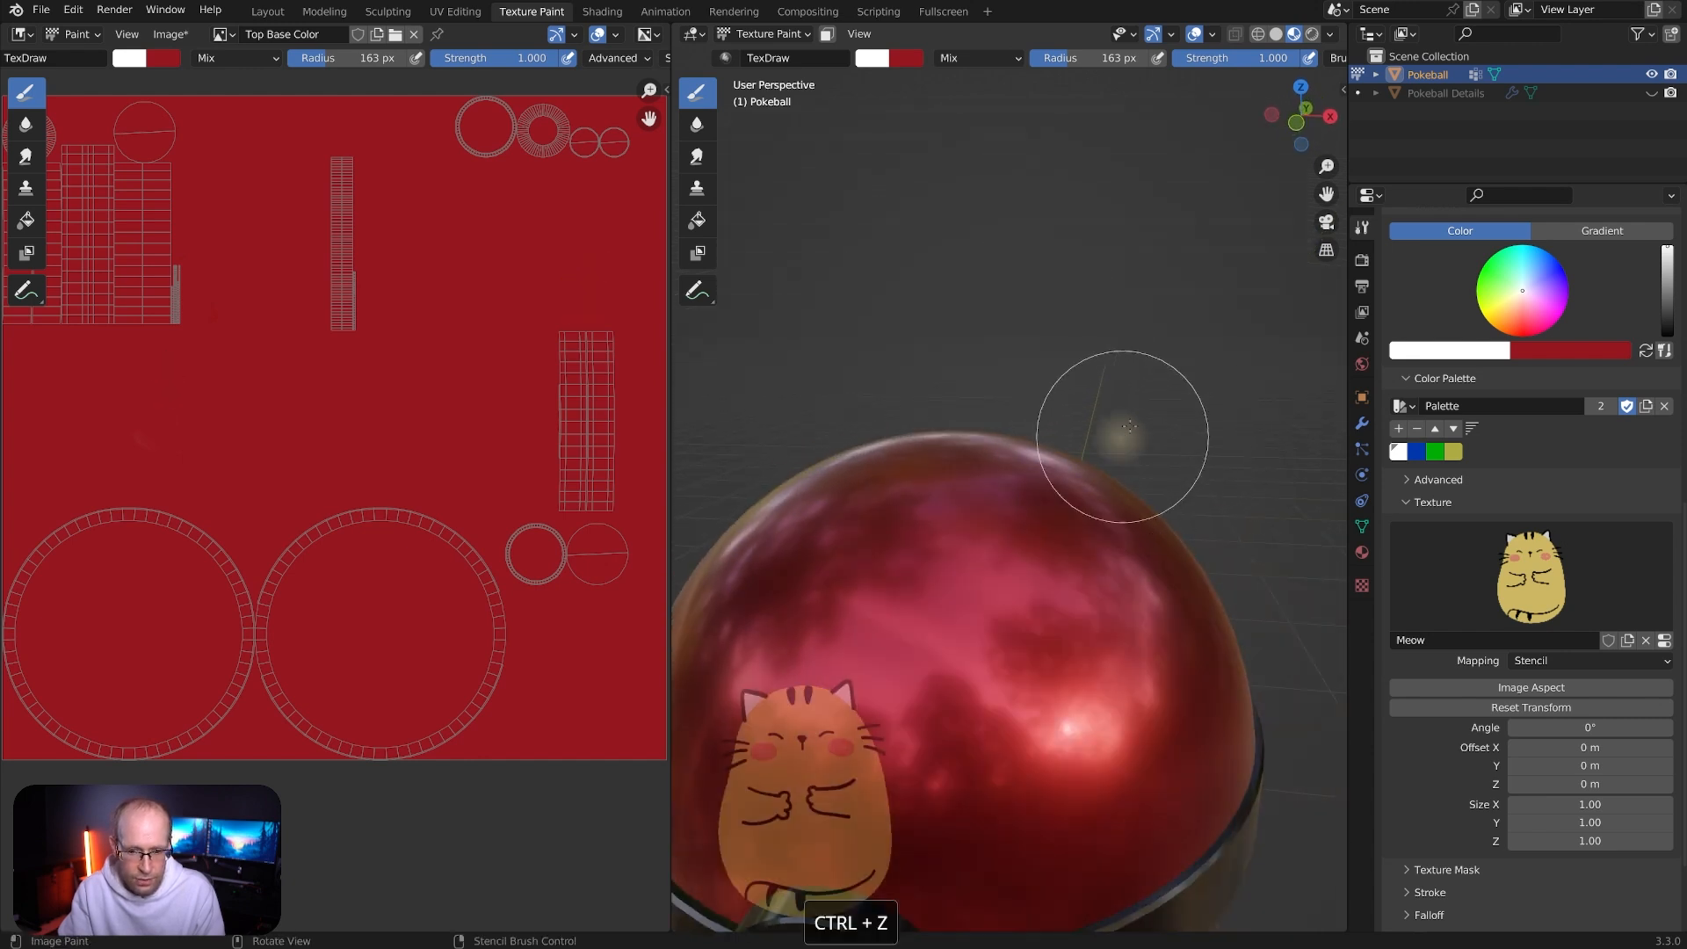
Move the cat stencil onto the red dome, above the band and beside the button
scroll(1116, 422, down, 2)
shift+middle_drag(1060, 685, 1103, 501)
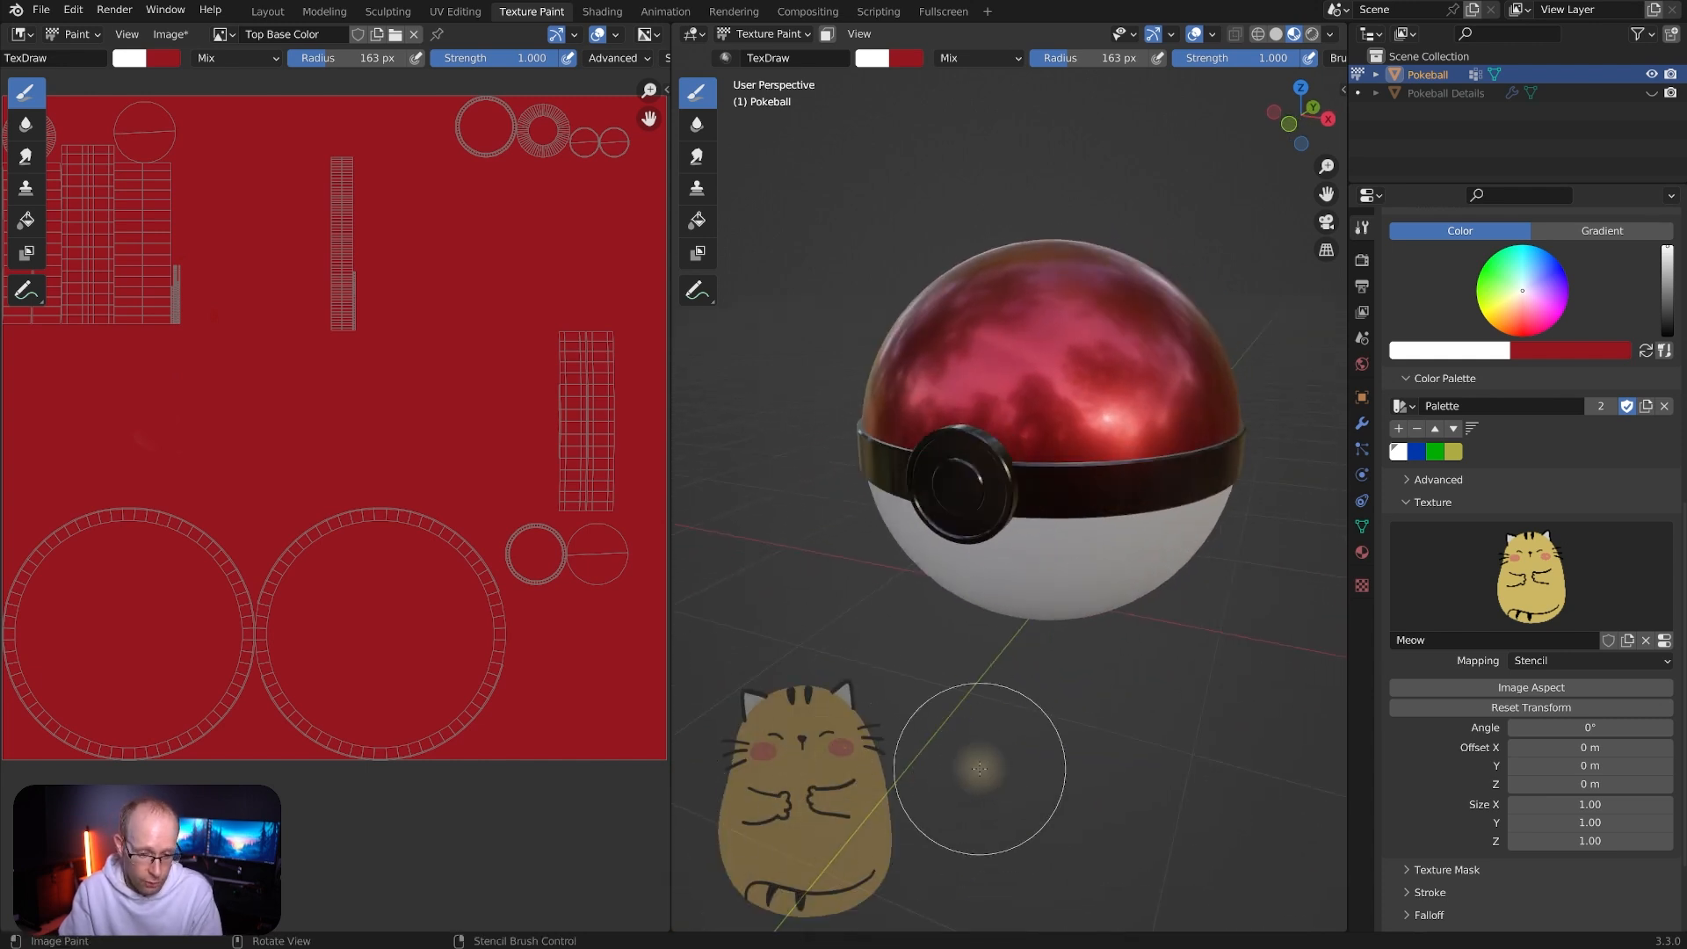
right_drag(805, 813, 1078, 376)
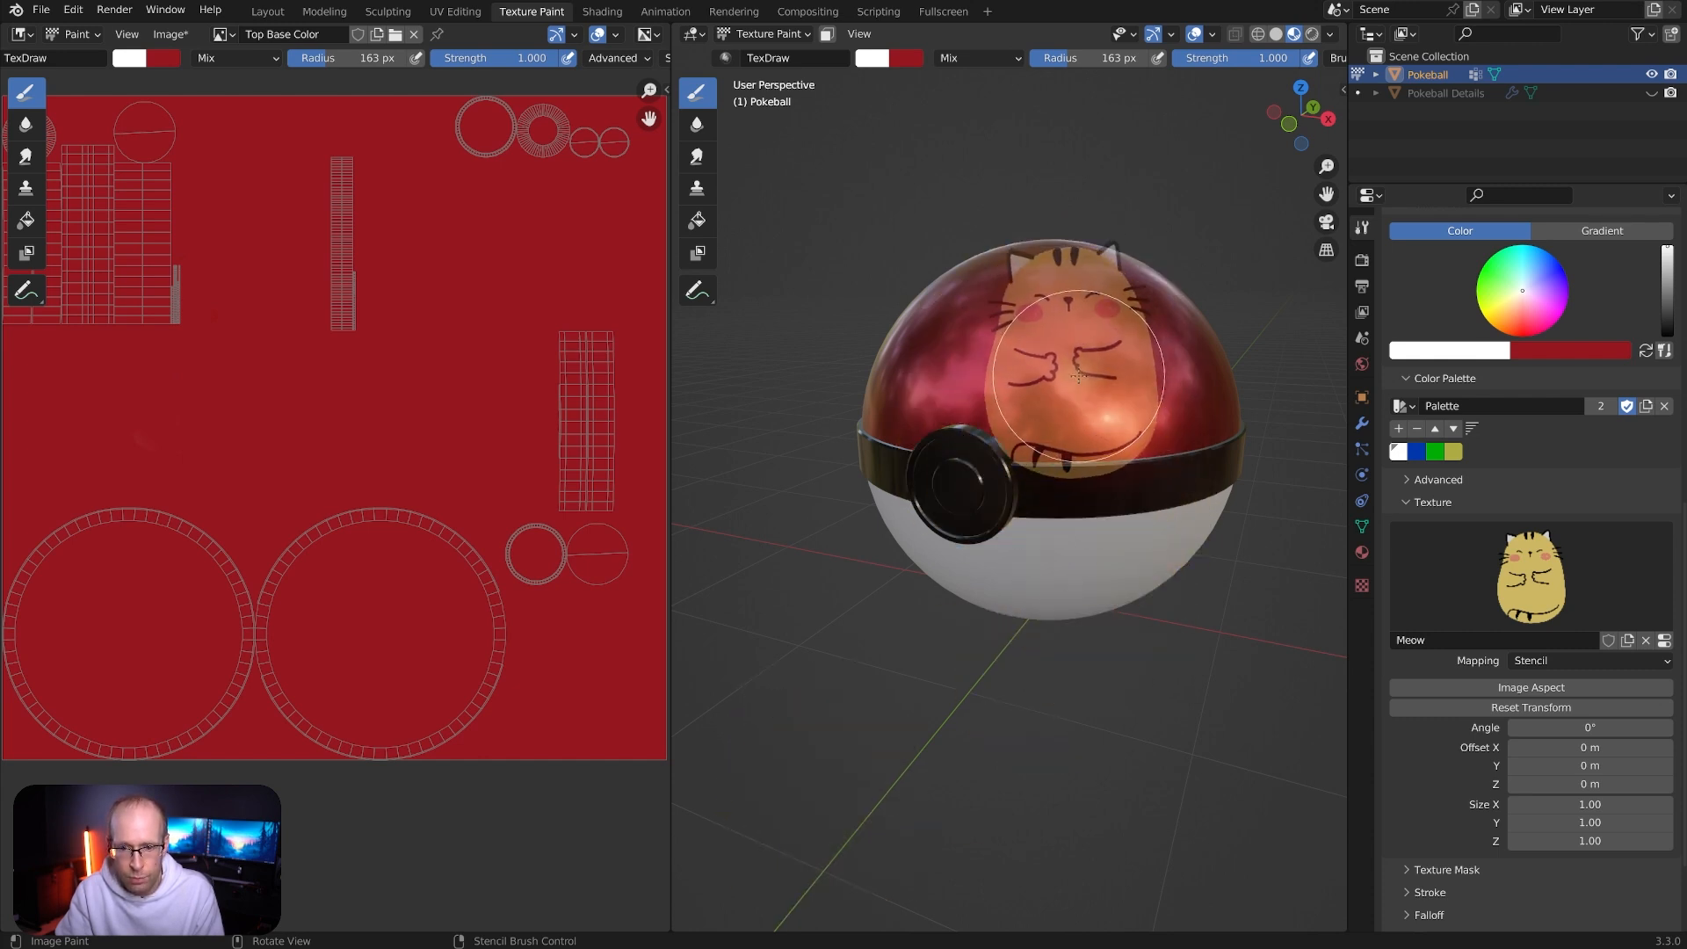
shift+middle_drag(1150, 343, 1128, 406)
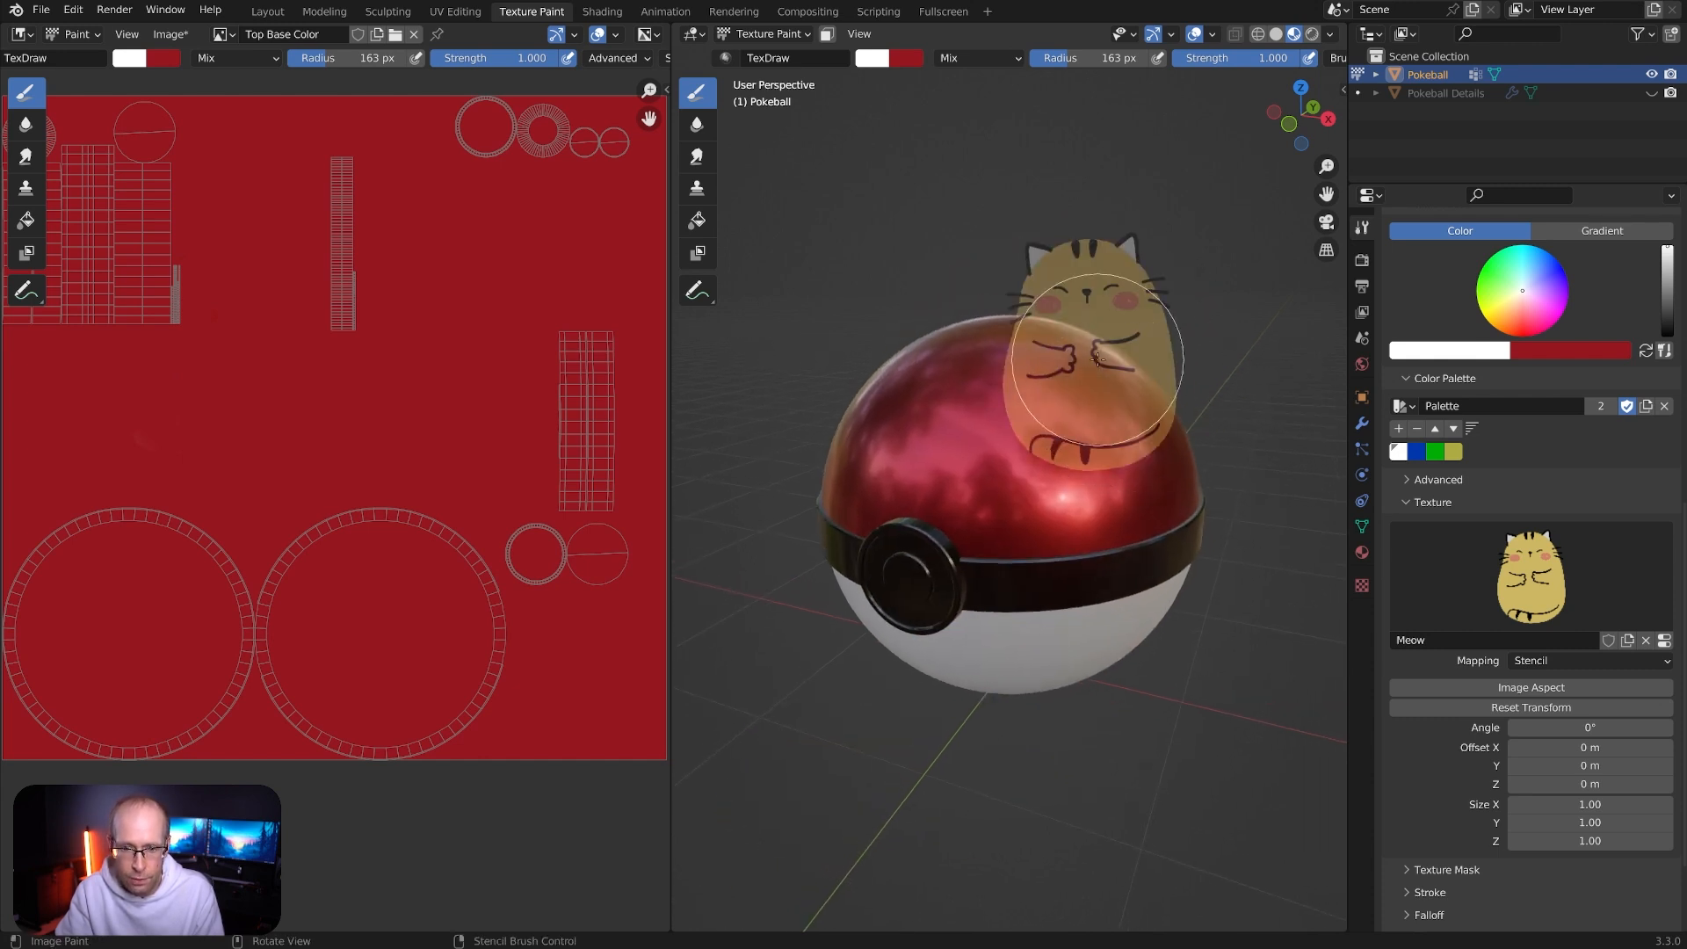
right_drag(1098, 359, 1046, 422)
scroll(1174, 435, up, 1)
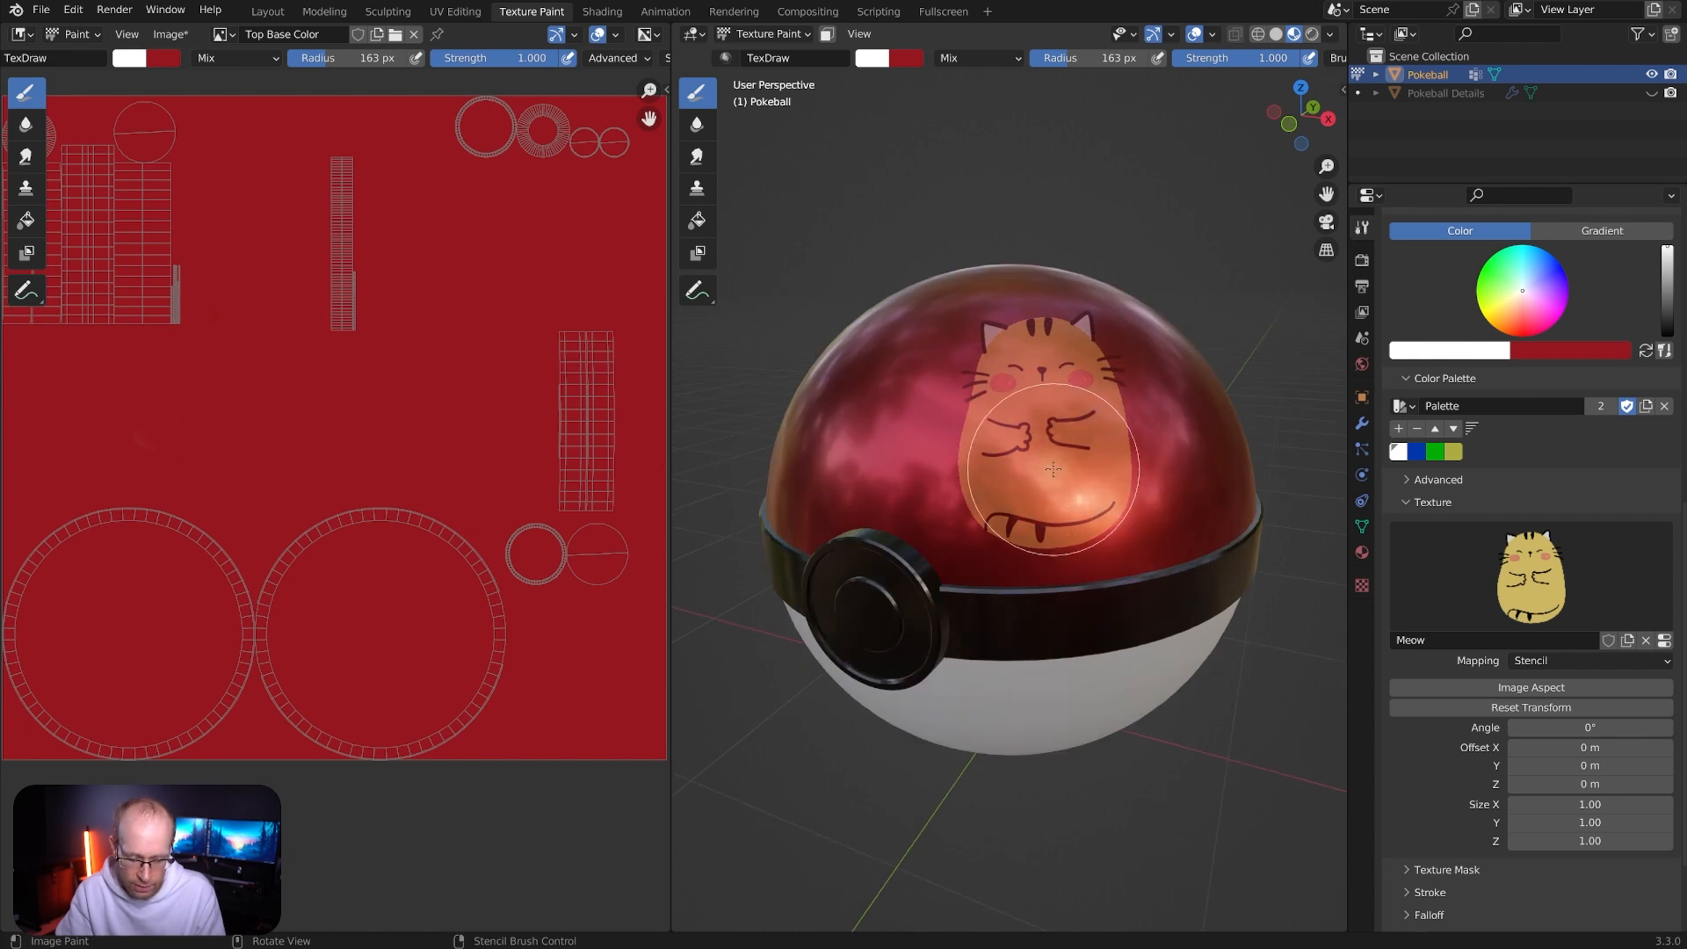
Try scaling the cat stencil, rotate it to 319°, and paint the tilted cat onto the dome beside the button
mouse_move(1046, 443)
shift+right_down()
mouse_move(1049, 464)
mouse_move(1040, 452)
shift+right_up()
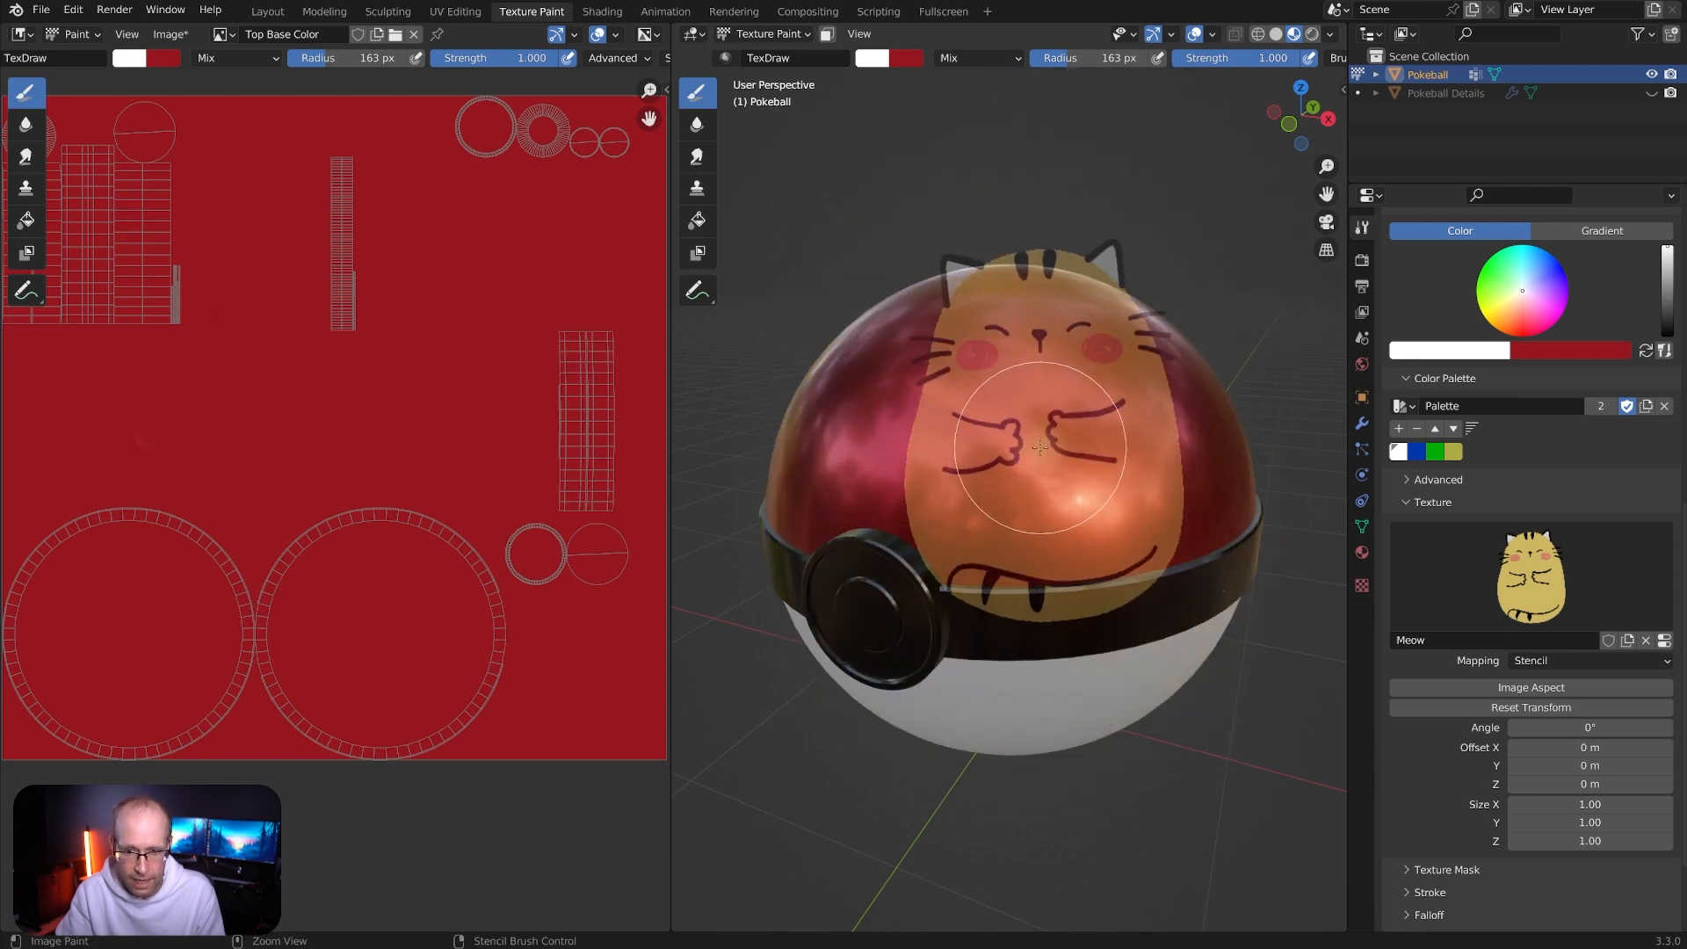
ctrl+right_drag(1018, 457, 1018, 453)
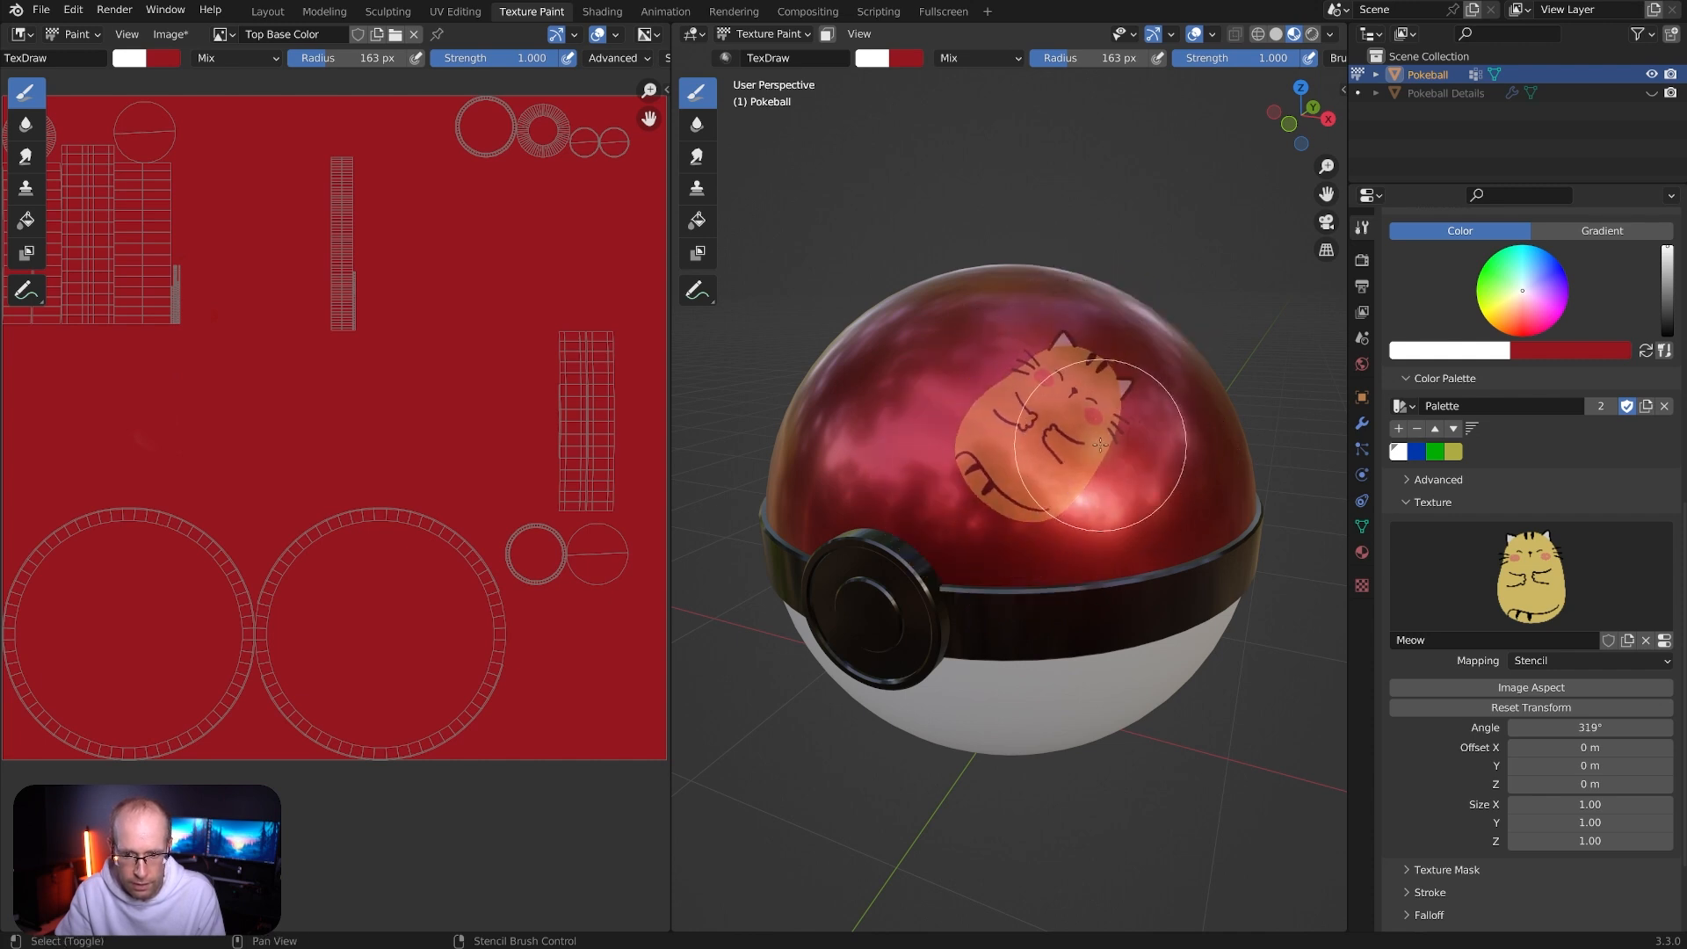
middle_drag(1115, 439, 1106, 431)
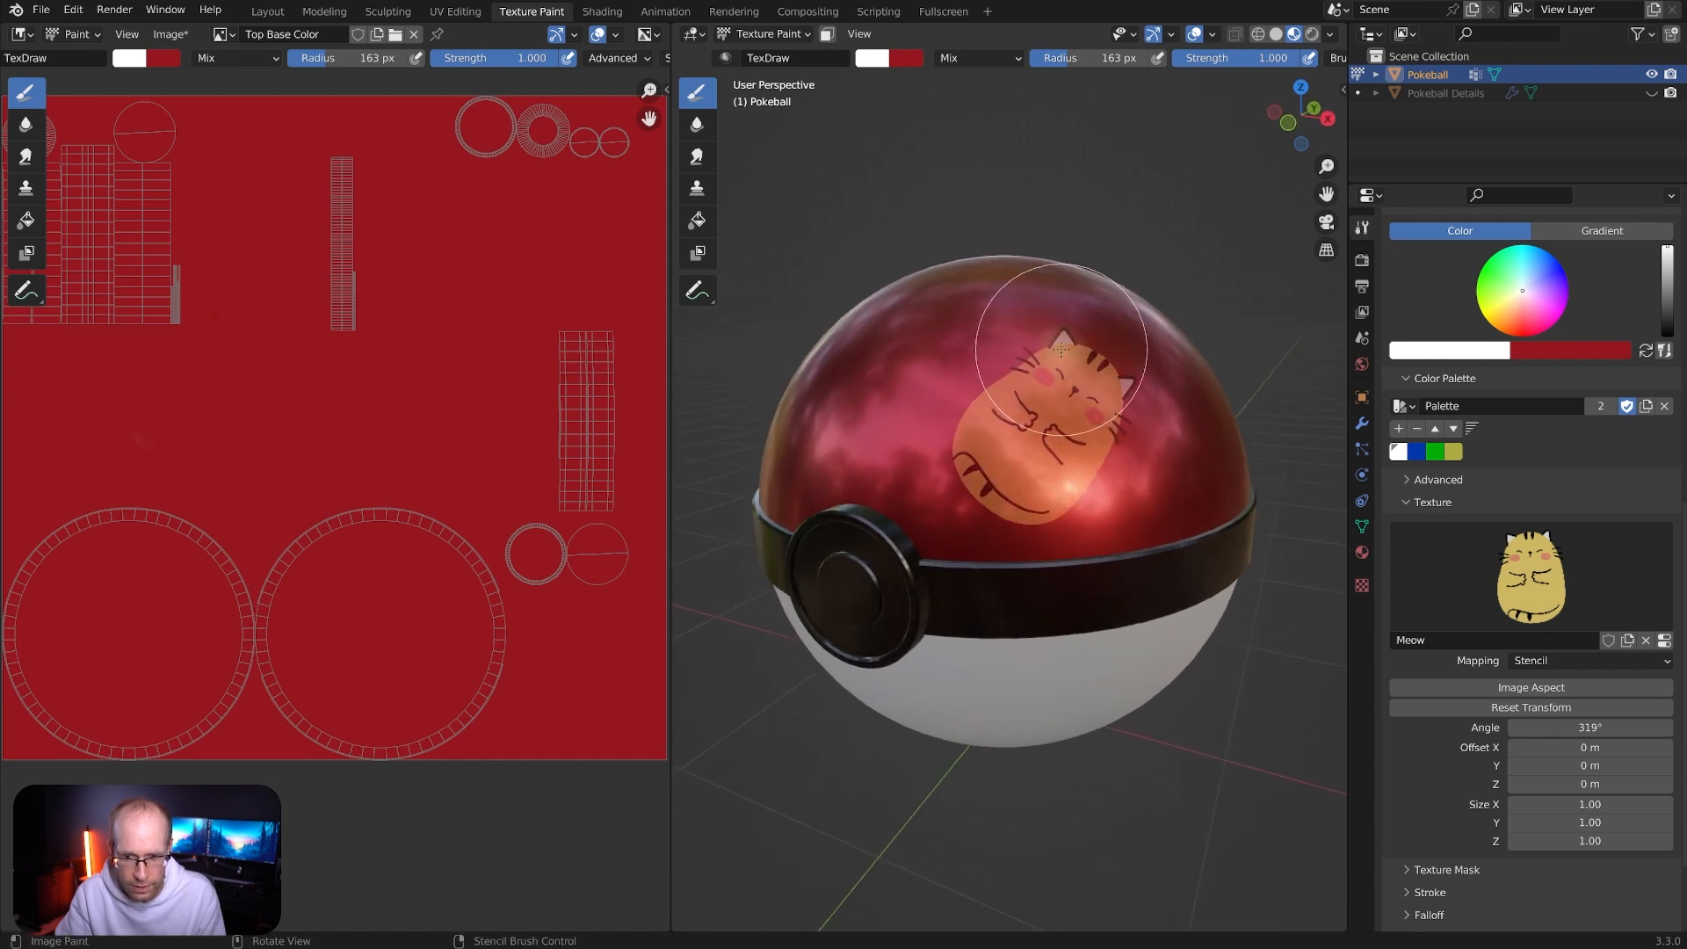
drag(965, 467, 1102, 359)
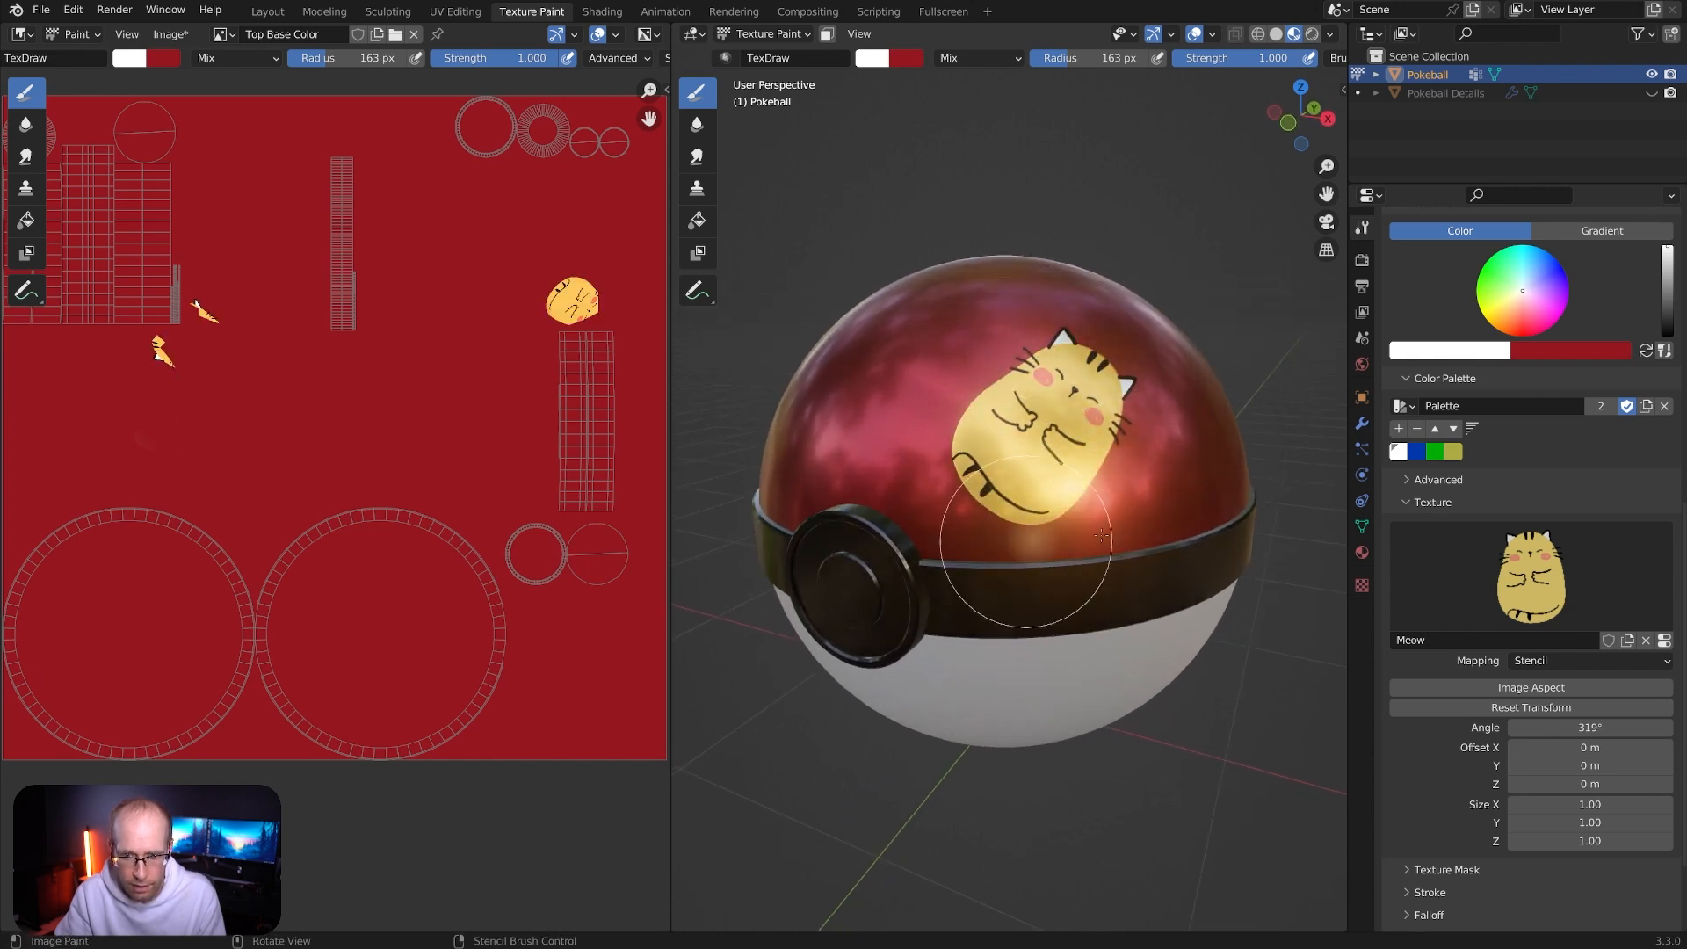
Rotate the cat stencil to 33.2° and paint a second cat on the dome on the other side of the button
middle_drag(1009, 459, 1116, 430)
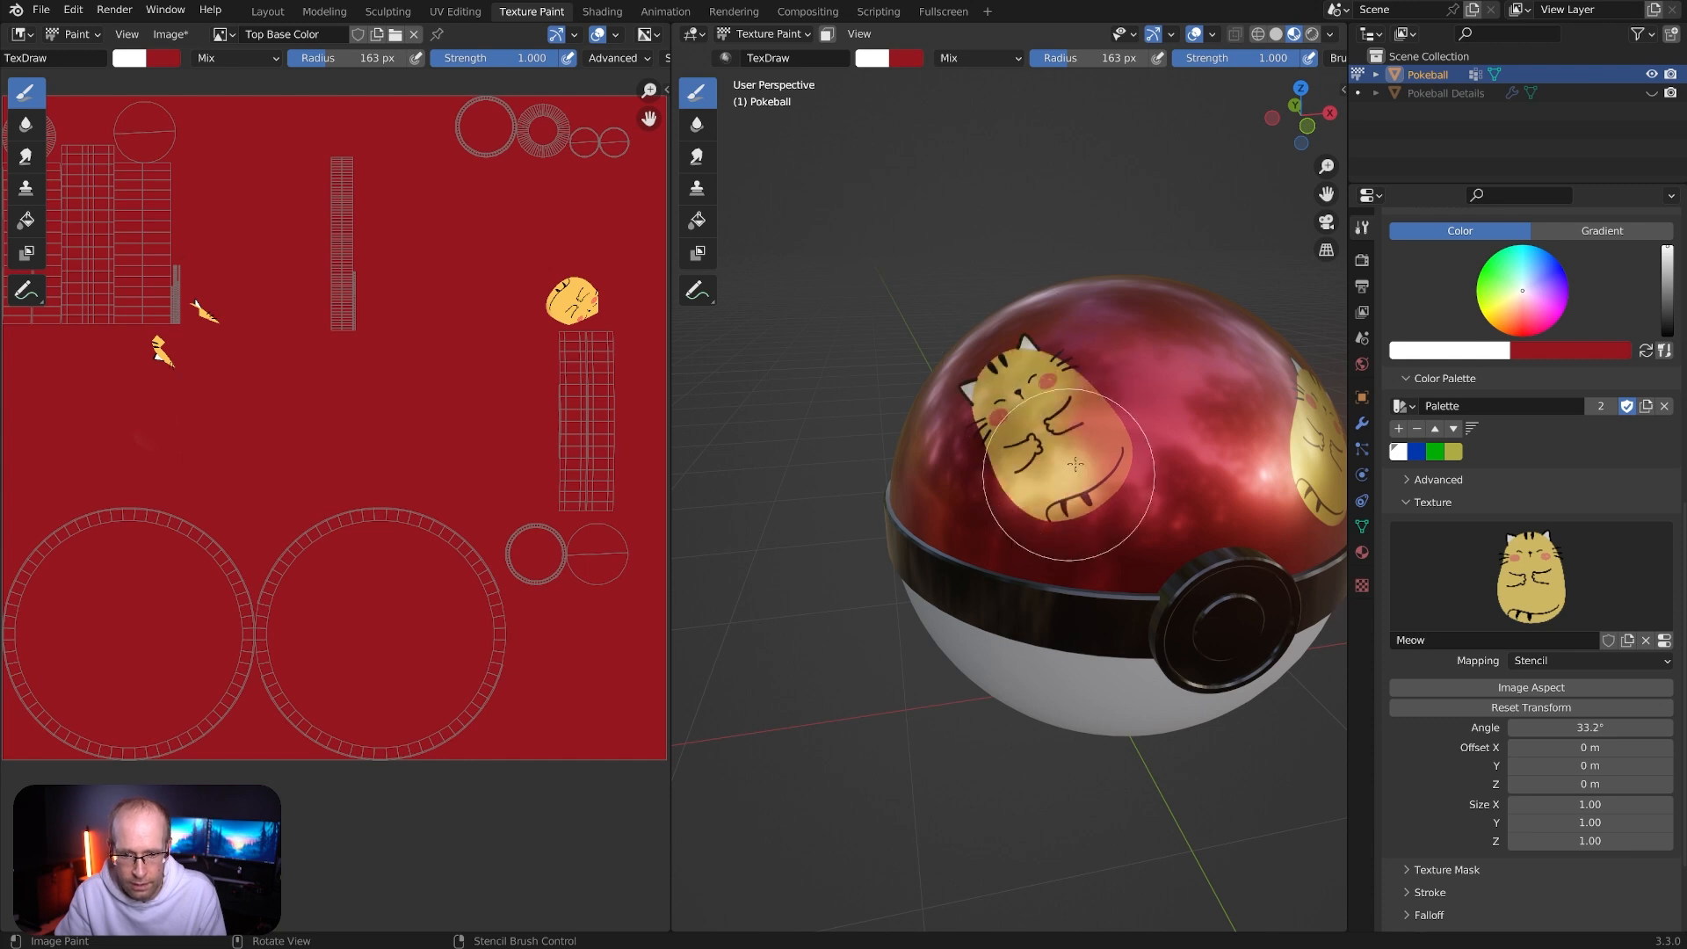
mouse_move(1121, 458)
middle_down()
mouse_move(1189, 477)
mouse_move(1066, 366)
mouse_move(1116, 430)
mouse_move(1185, 465)
mouse_move(1136, 471)
mouse_move(1069, 430)
mouse_move(1191, 451)
mouse_move(1134, 450)
mouse_move(1160, 453)
middle_up()
scroll(1173, 459, up, 3)
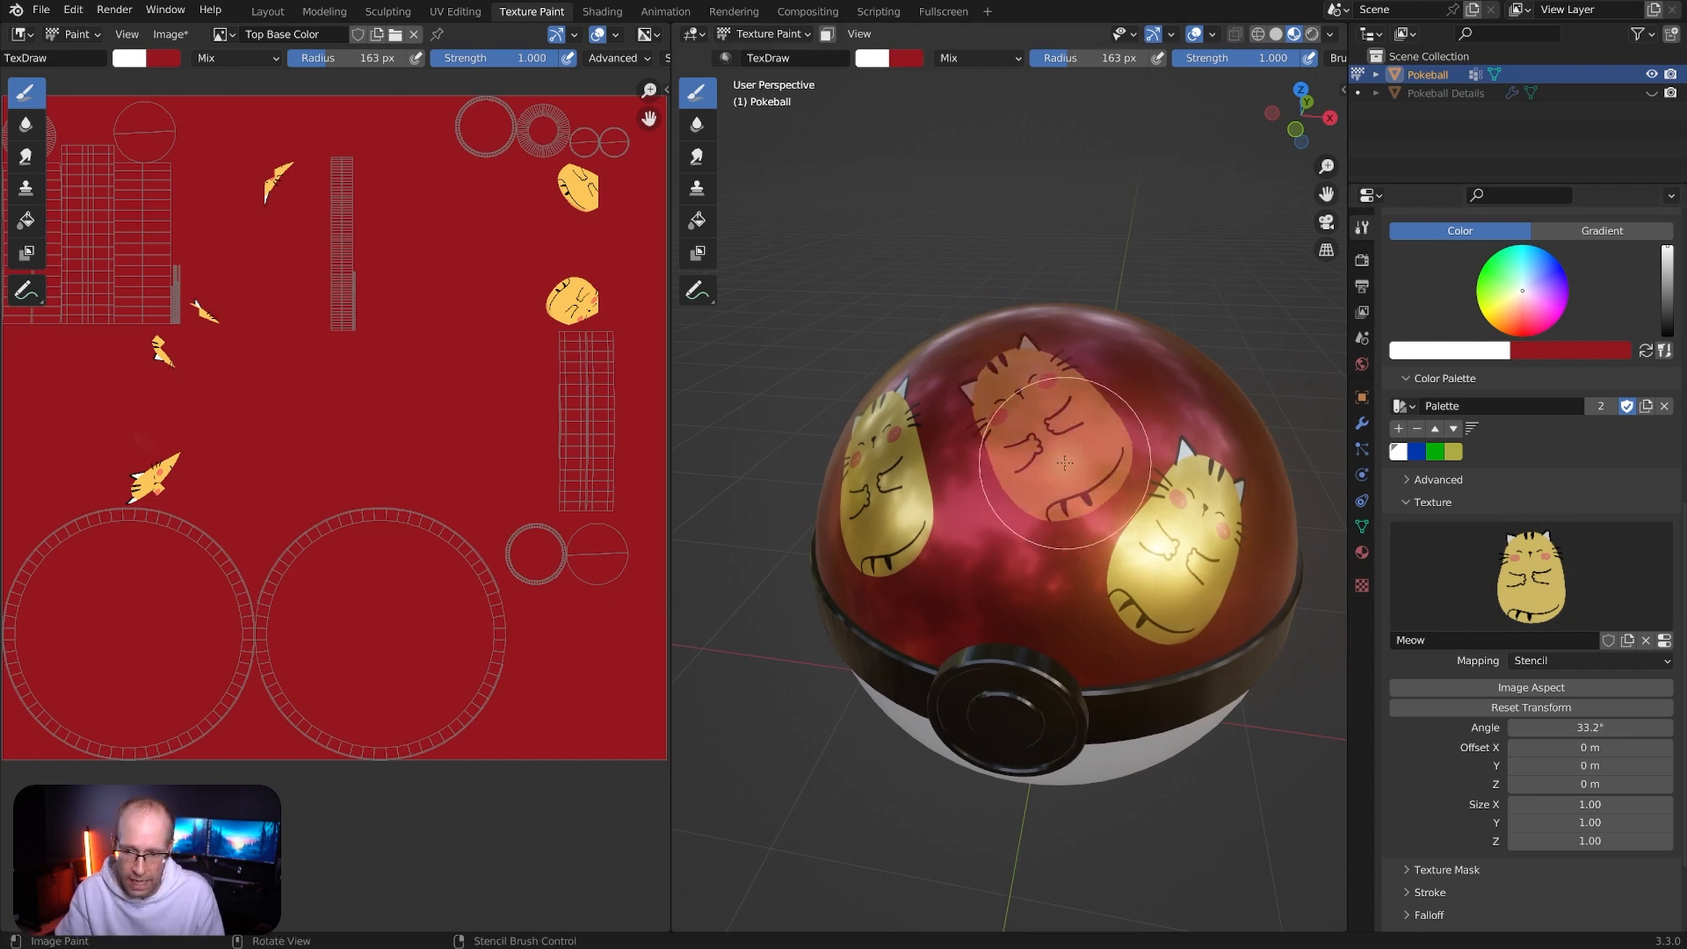
middle_drag(1197, 515, 1169, 386)
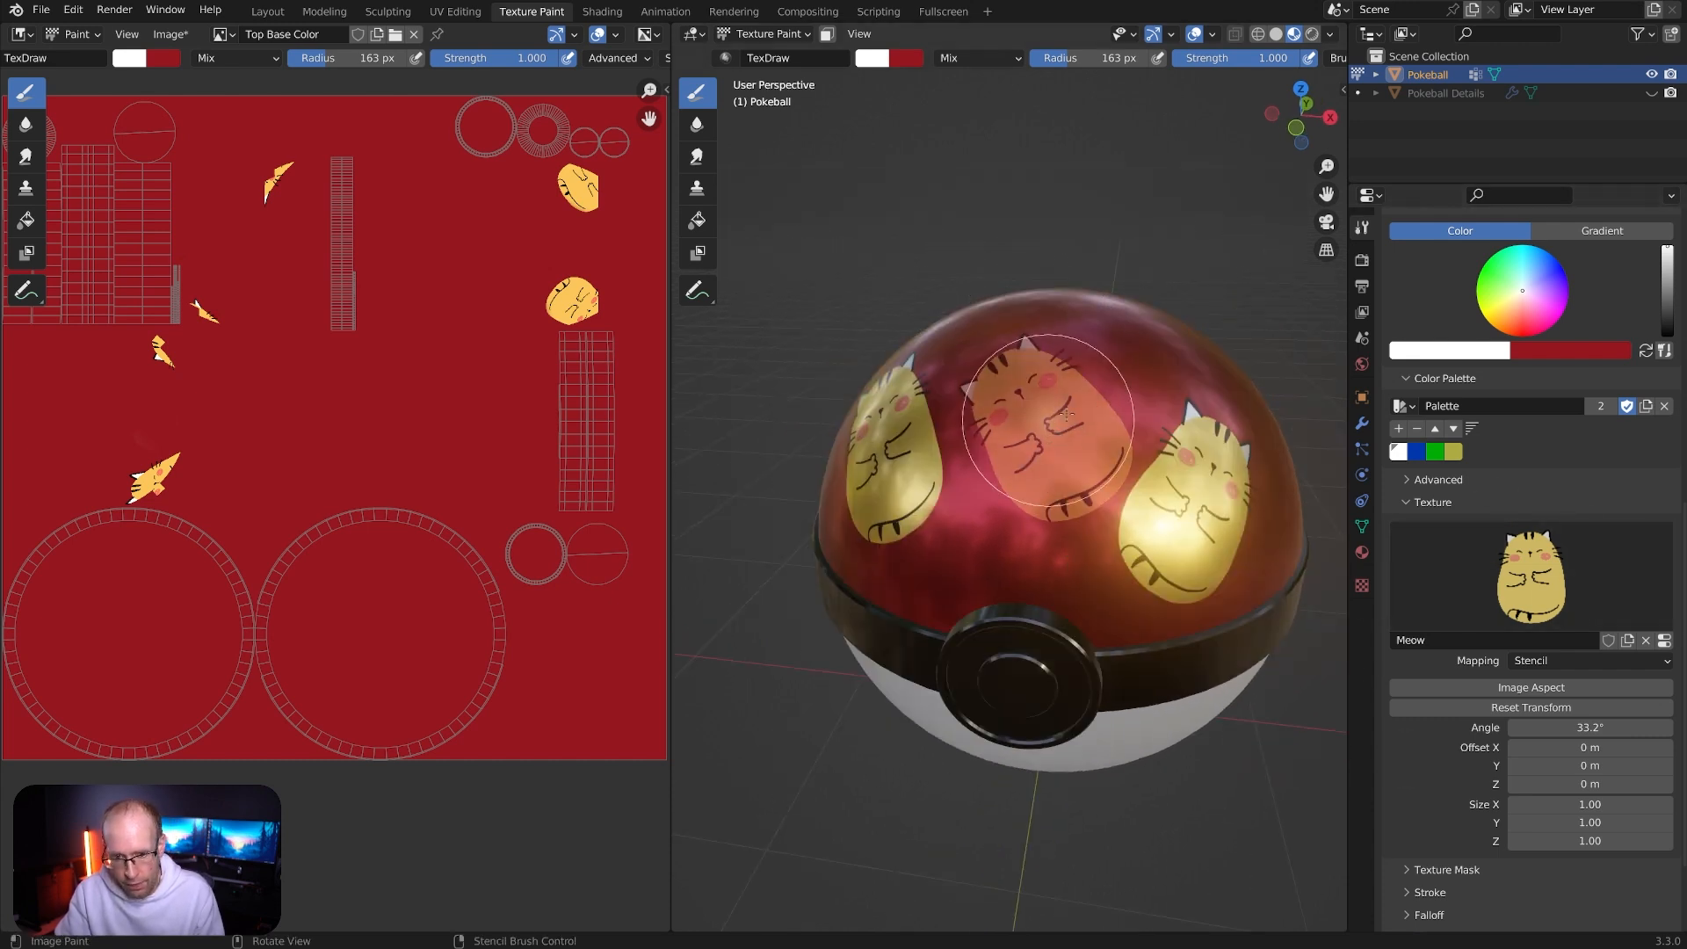
Remove the Meow texture from the brush, and test-paint a plain white stroke between the cats before undoing it
click(1646, 640)
click(1432, 503)
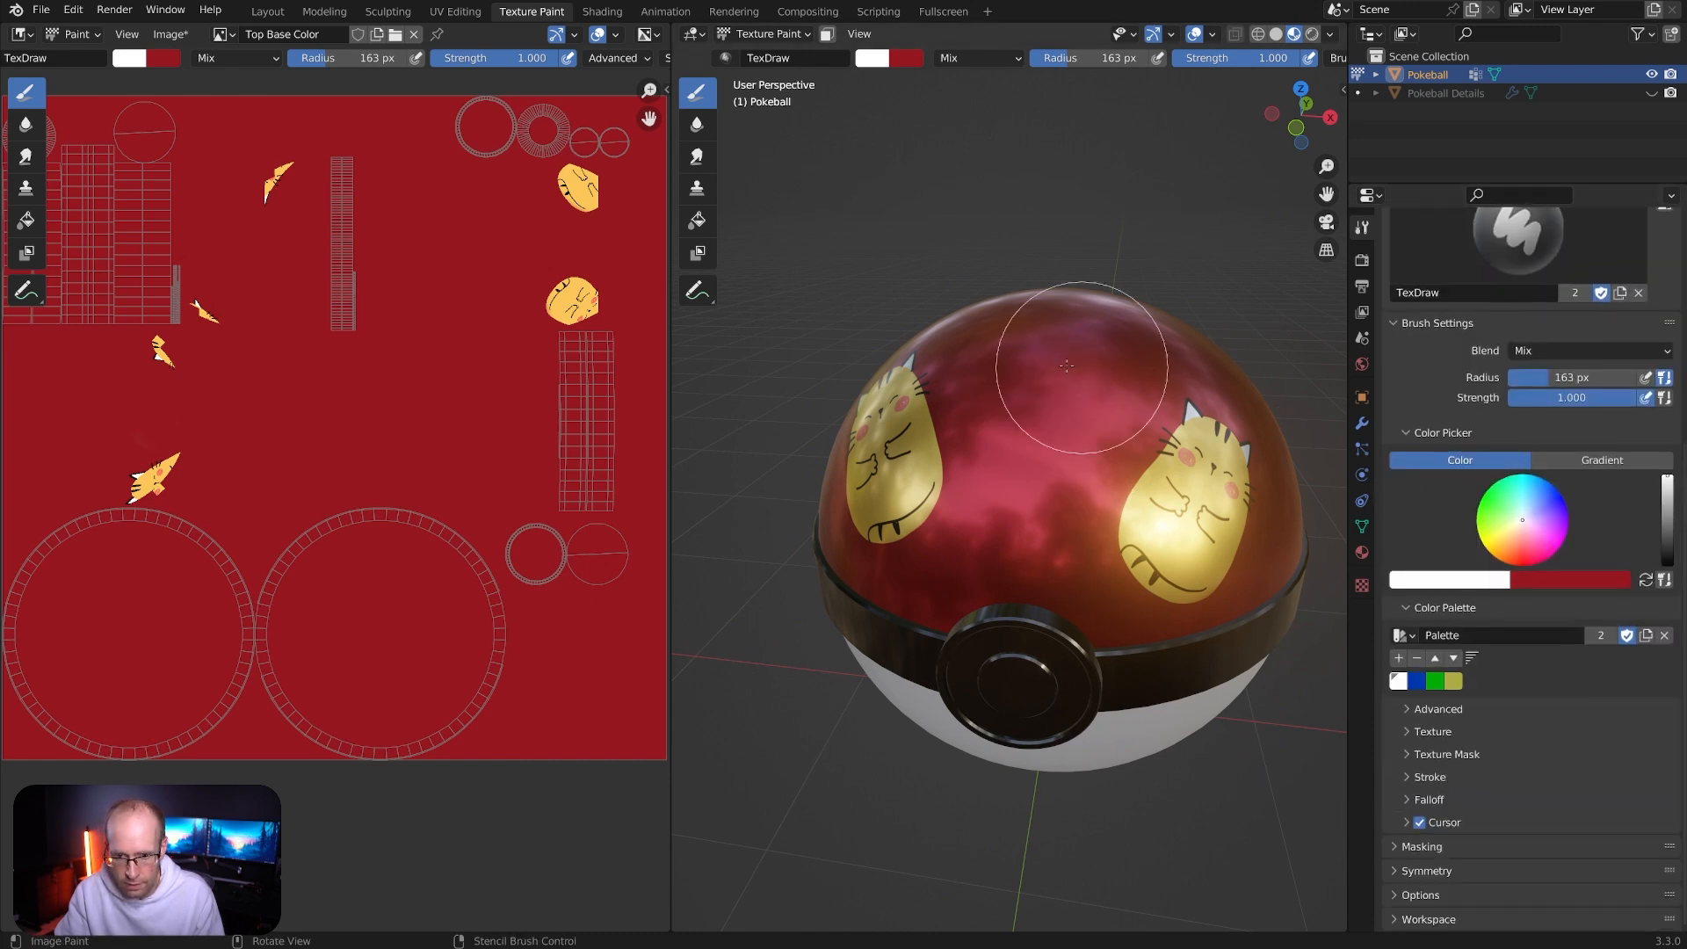
drag(1093, 377, 1032, 444)
mouse_move(1031, 443)
middle_down()
mouse_move(923, 334)
mouse_move(1079, 447)
middle_up()
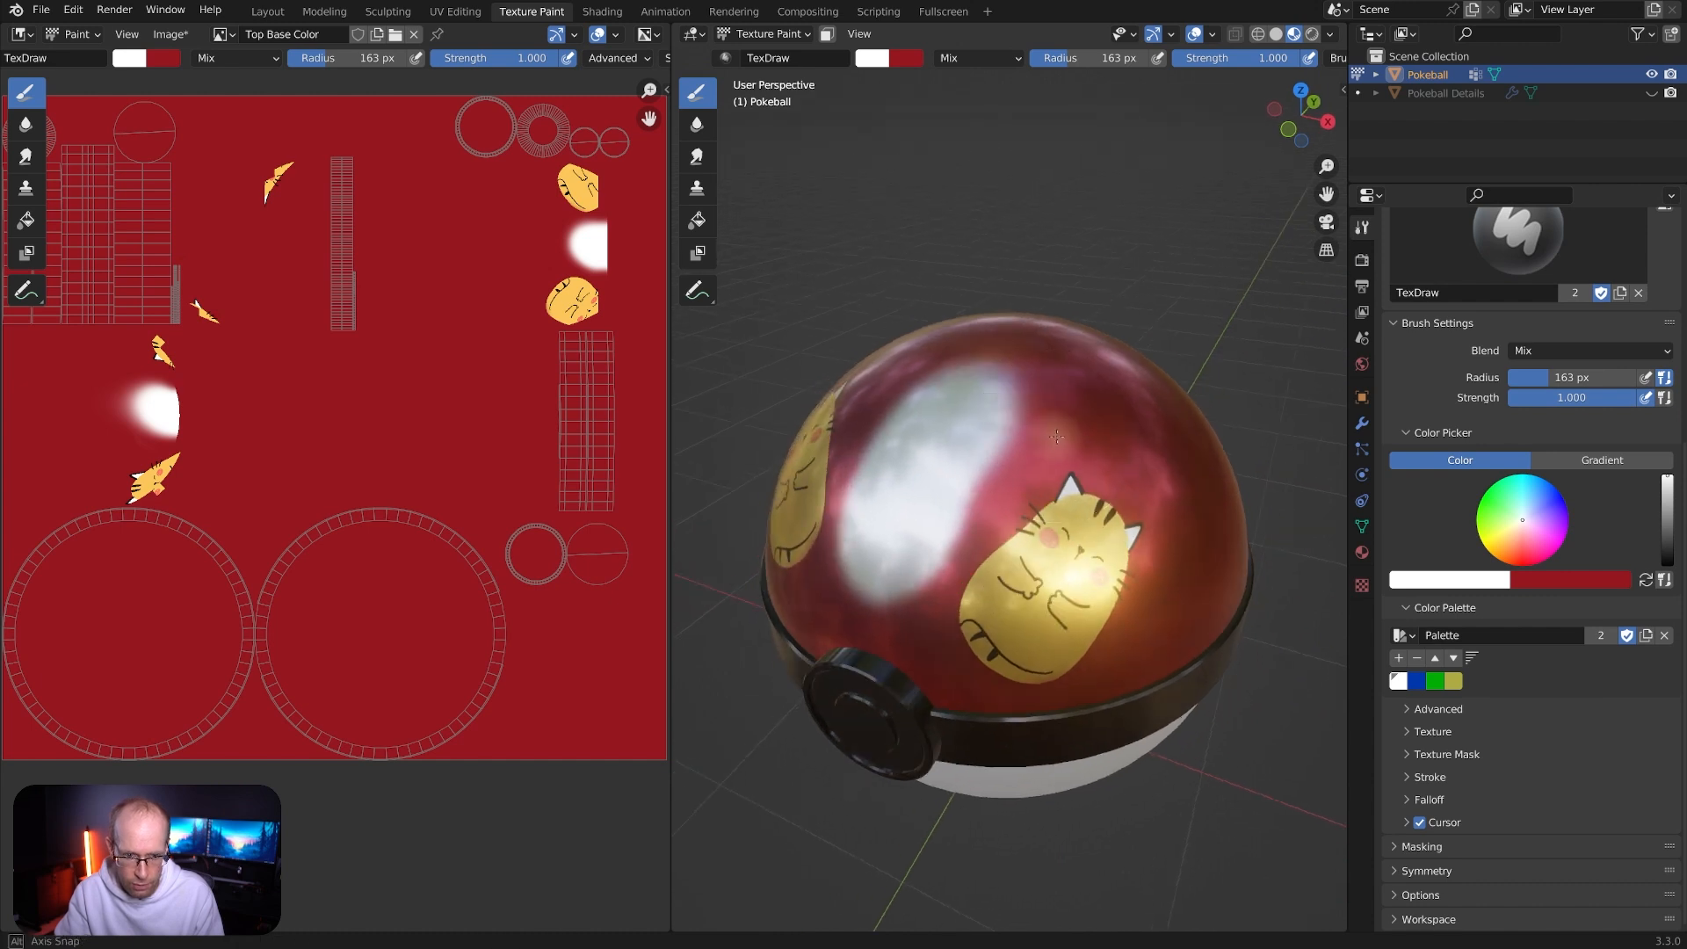
key(ctrl+z)
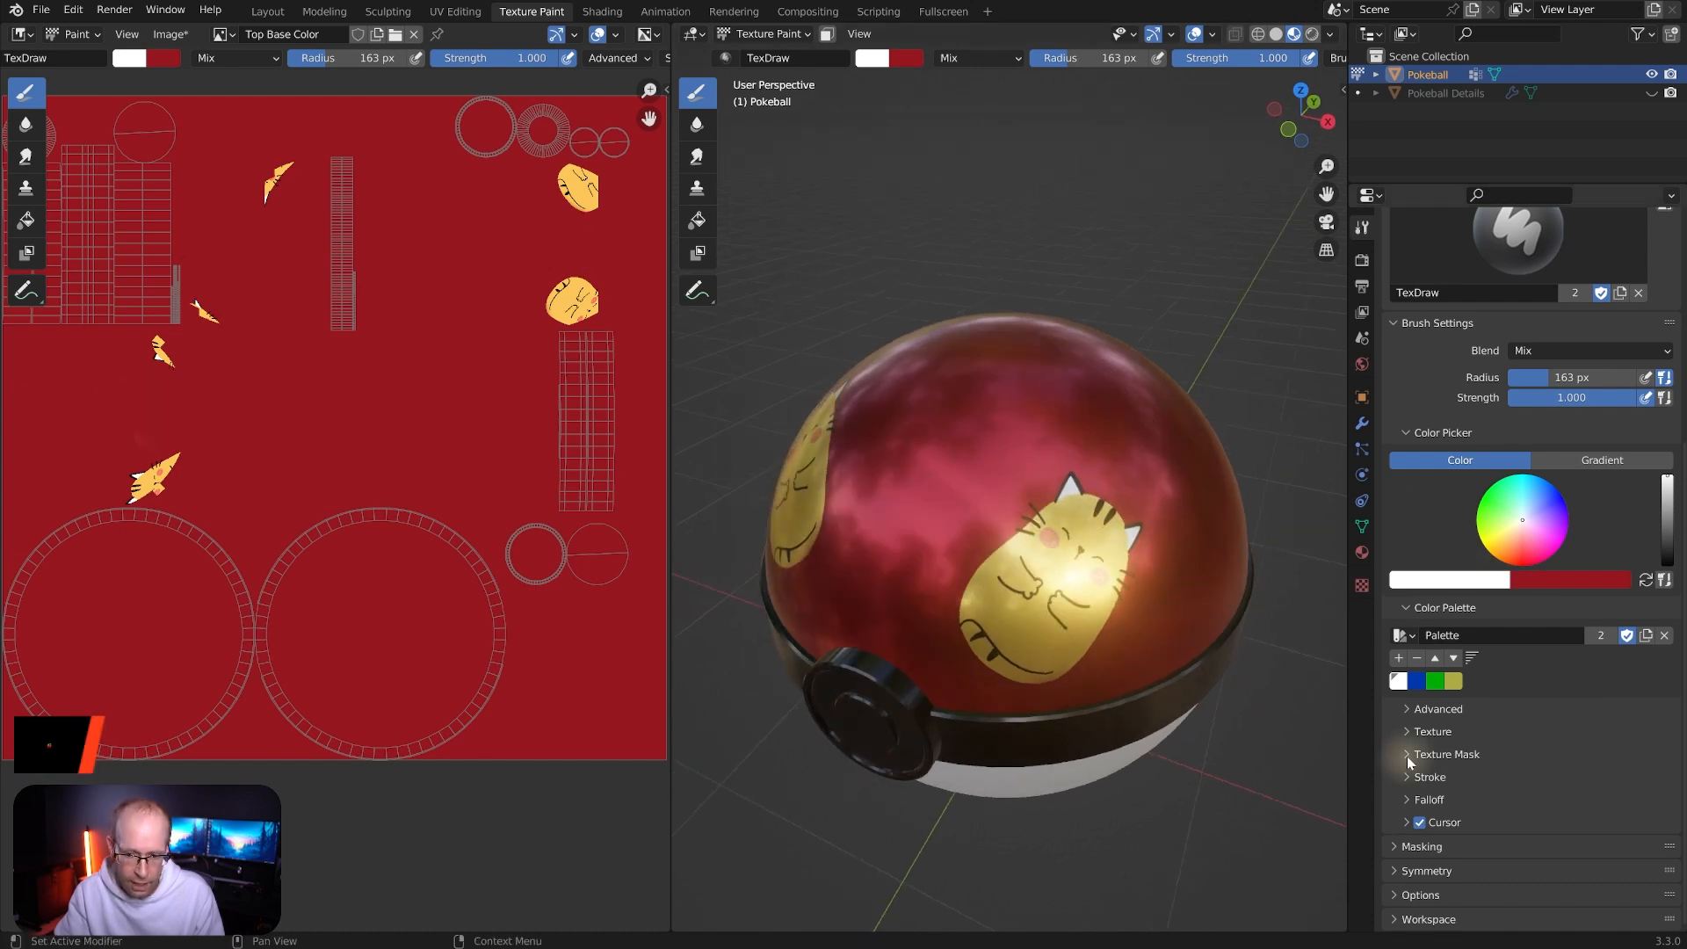
Assign the Meow texture as the brush's texture mask and set its mask mapping to Stencil
click(1413, 756)
middle_drag(1412, 757, 1552, 462)
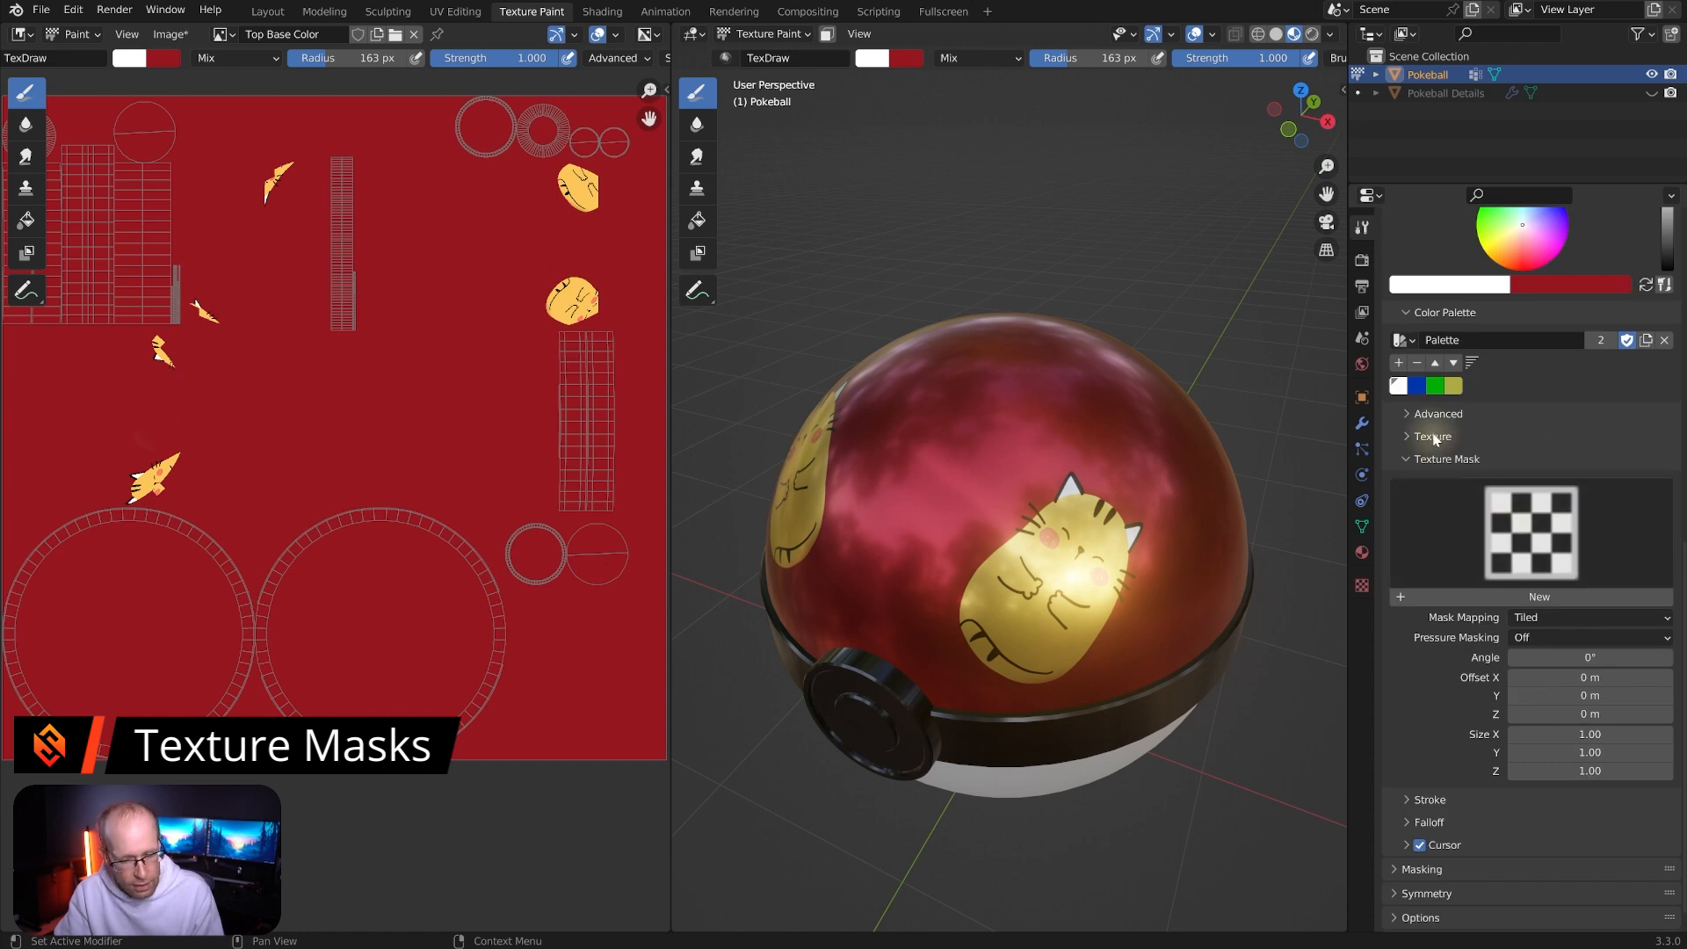
mouse_move(1169, 490)
middle_down()
mouse_move(1090, 541)
mouse_move(1166, 446)
middle_up()
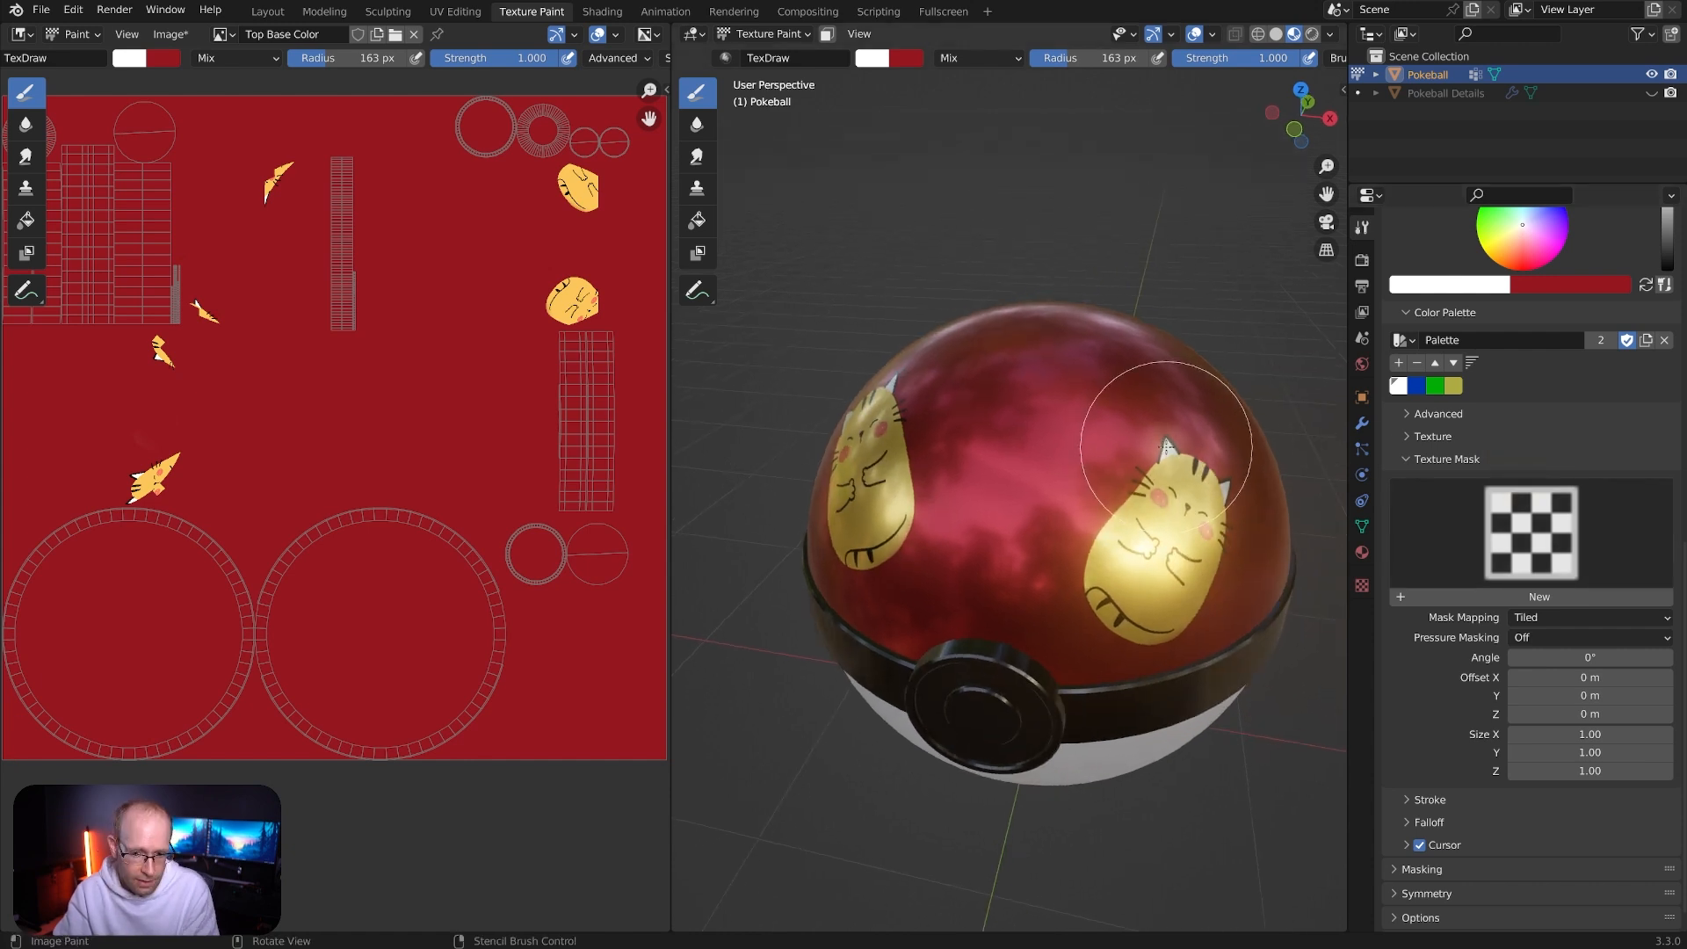
click(1537, 548)
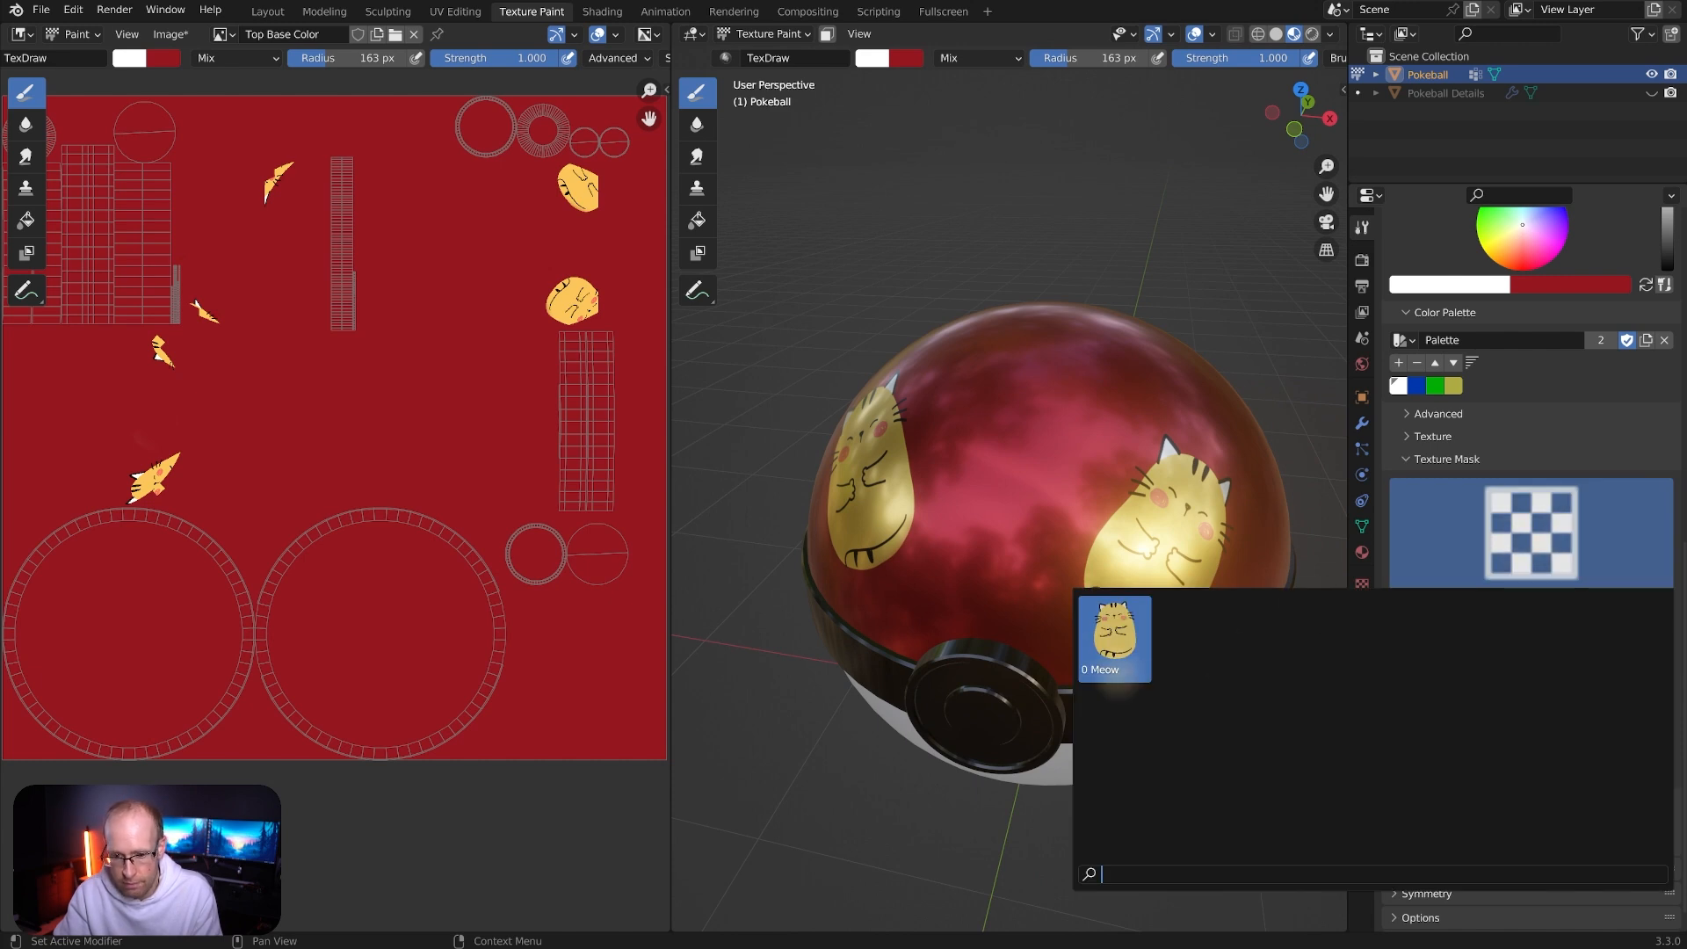
click(1114, 633)
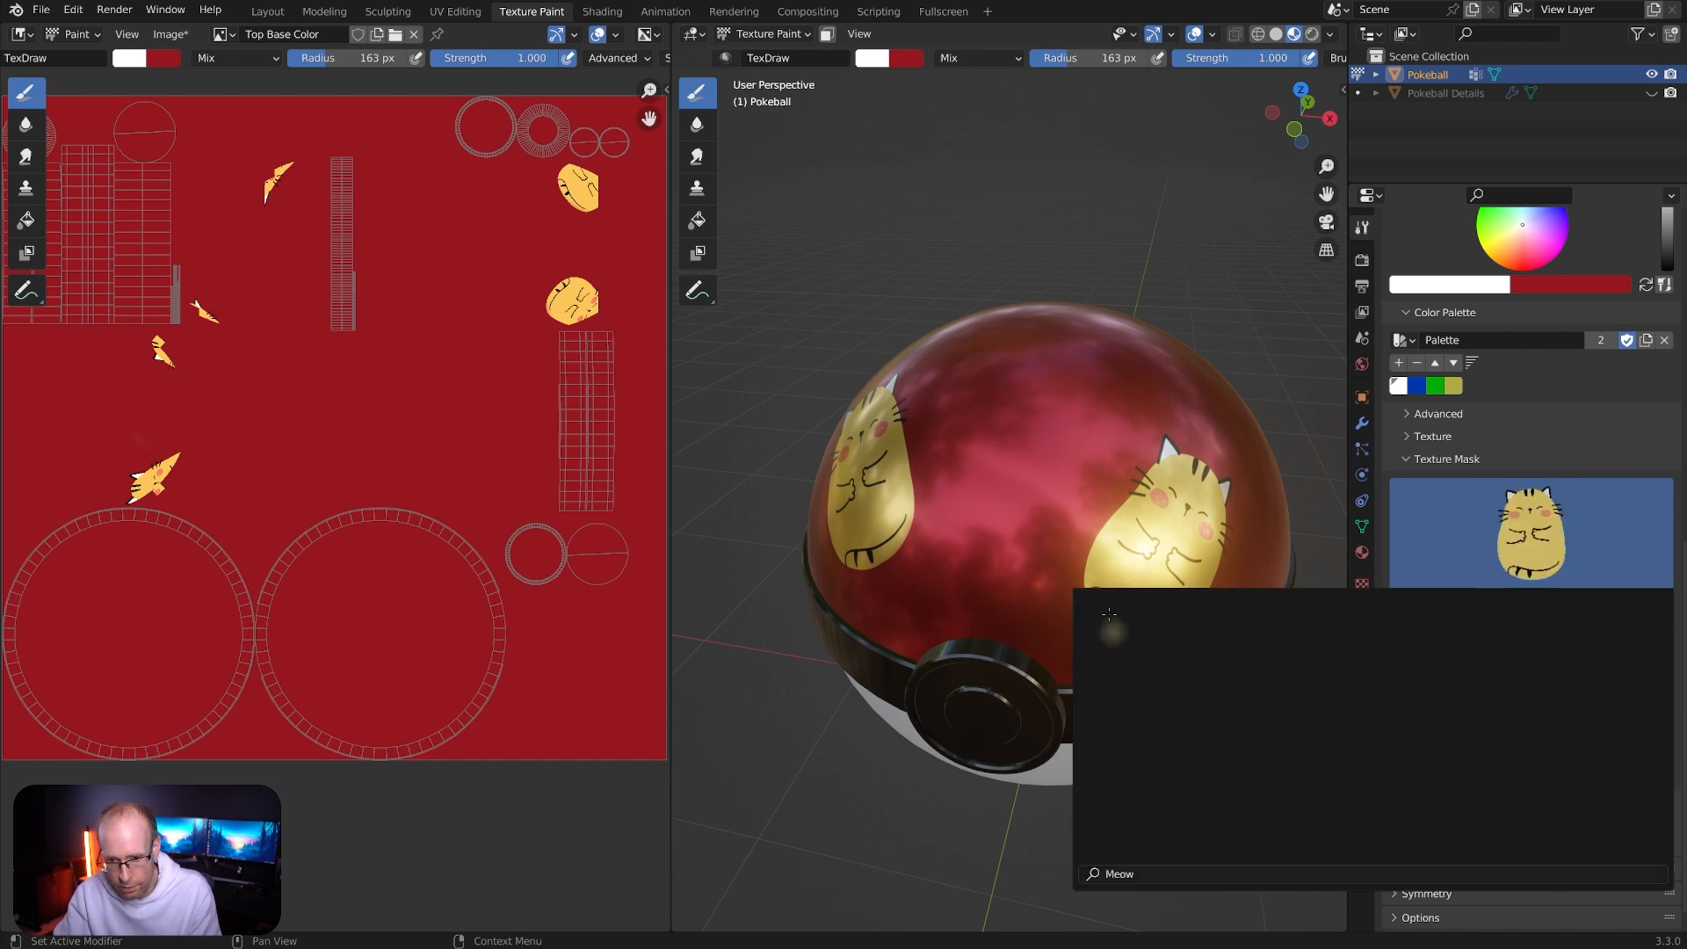
middle_drag(1163, 426, 1062, 490)
scroll(1063, 494, up, 2)
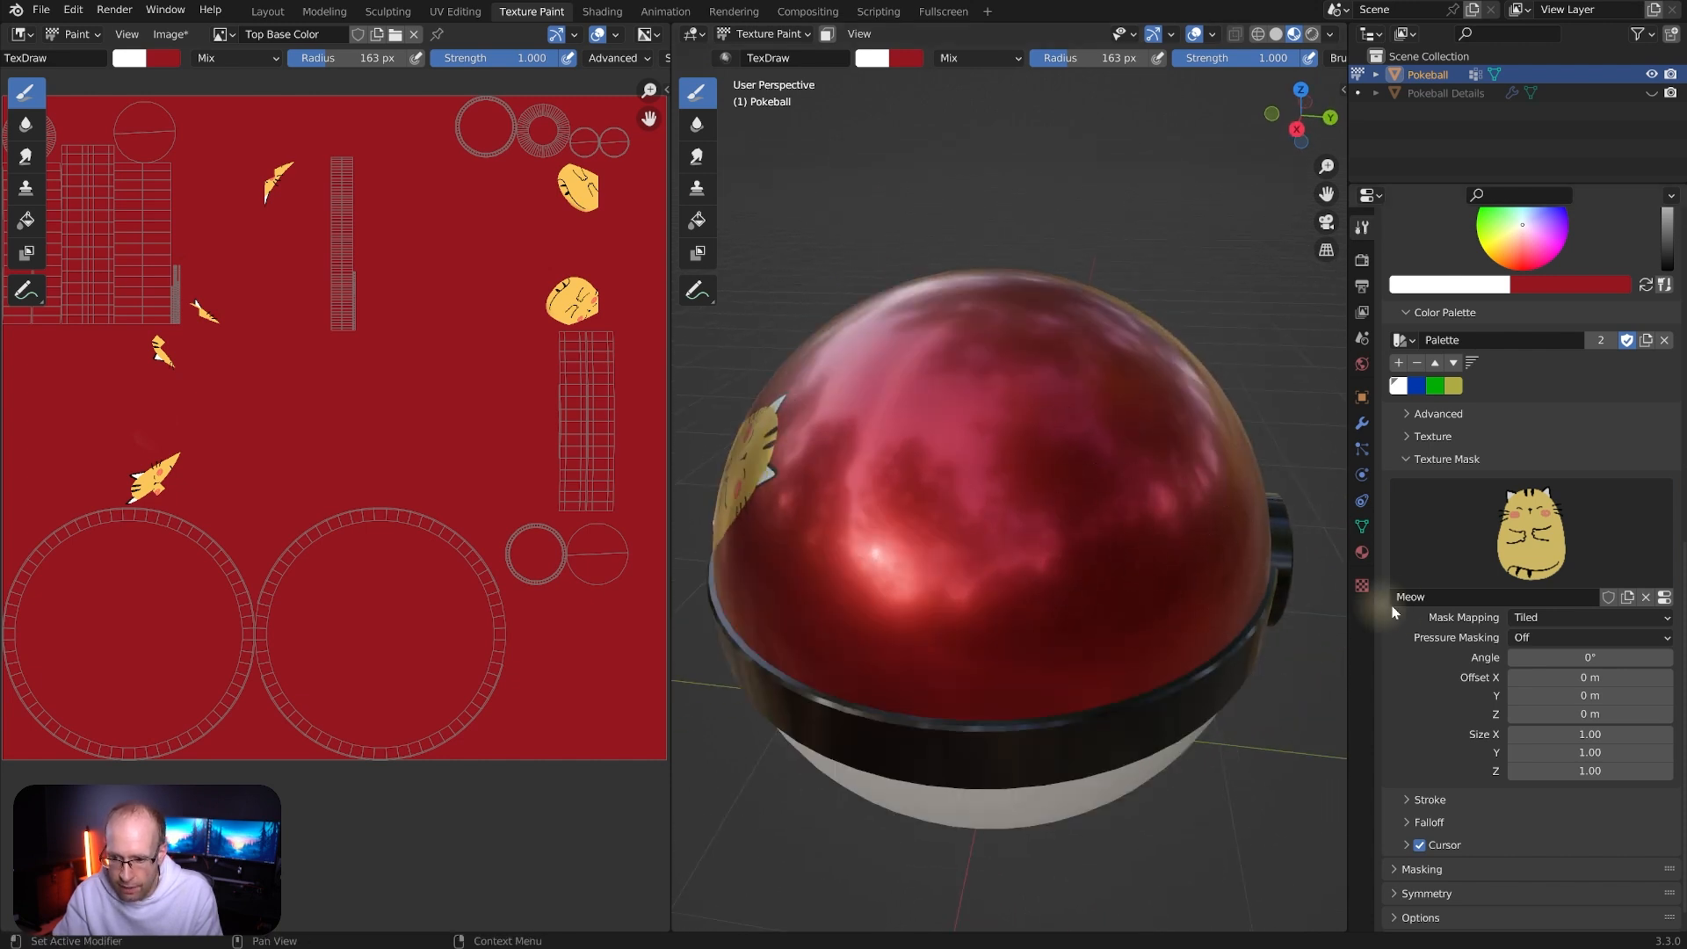
click(1594, 619)
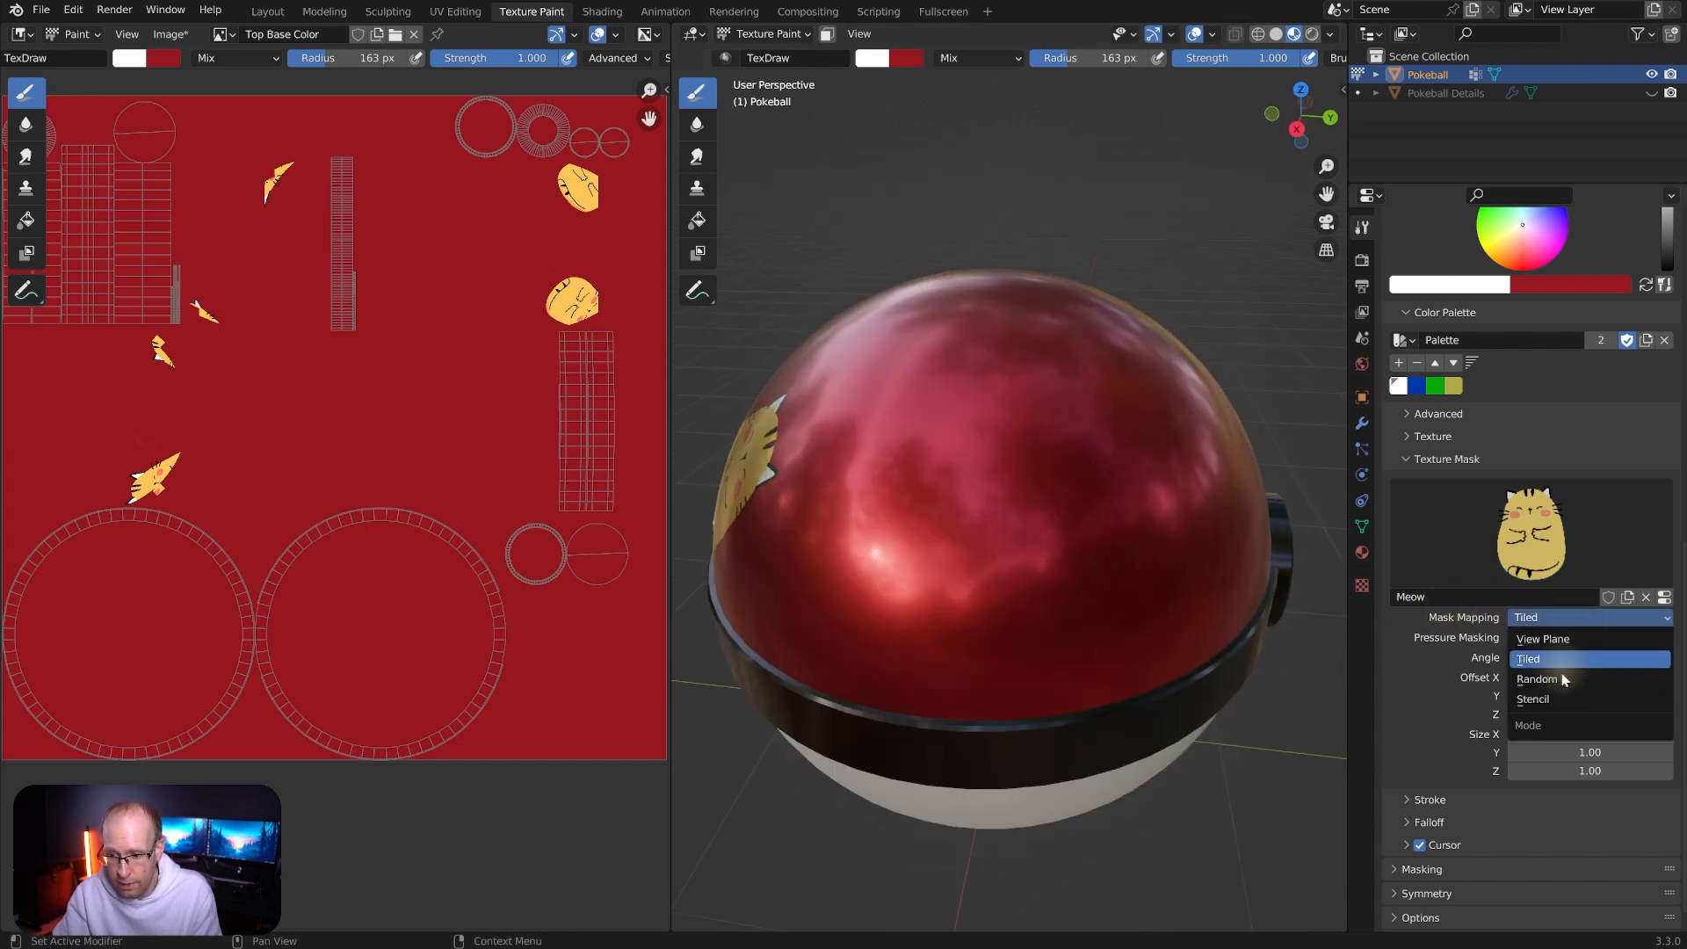
click(1547, 699)
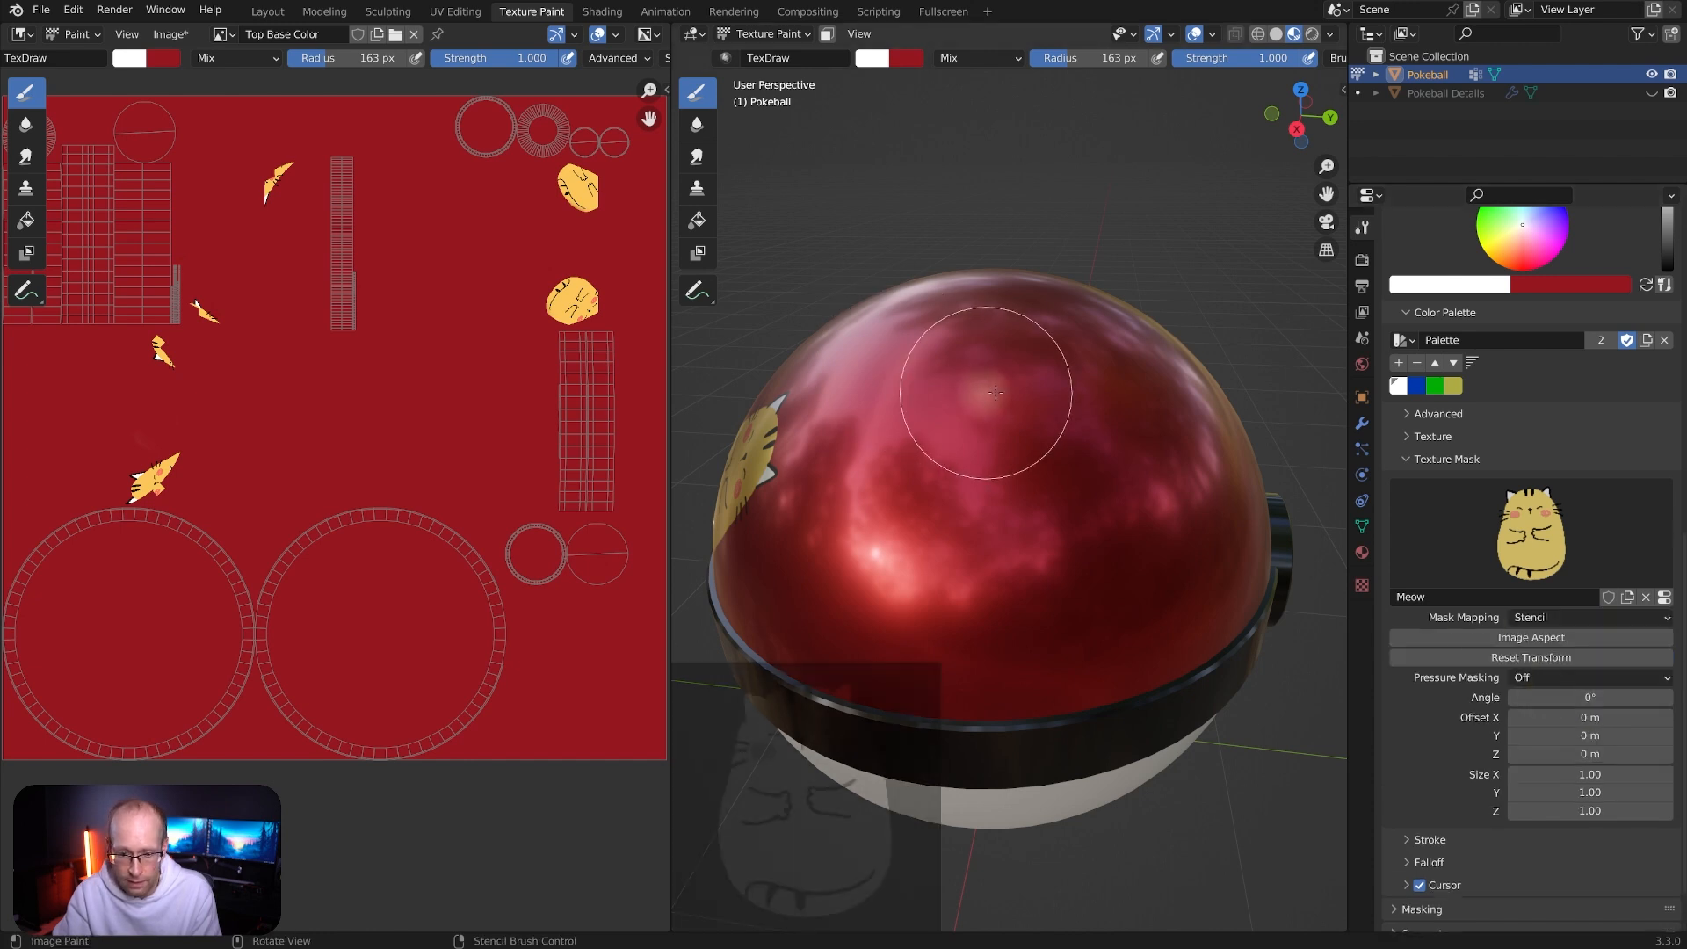
Move the cat mask stencil onto the red dome, try scaling it, and rotate it to 1.56° at a small size
right_drag(867, 678, 1010, 580)
mouse_move(1010, 581)
middle_down()
mouse_move(966, 554)
mouse_move(897, 562)
mouse_move(946, 618)
middle_up()
middle_drag(904, 553, 1066, 501)
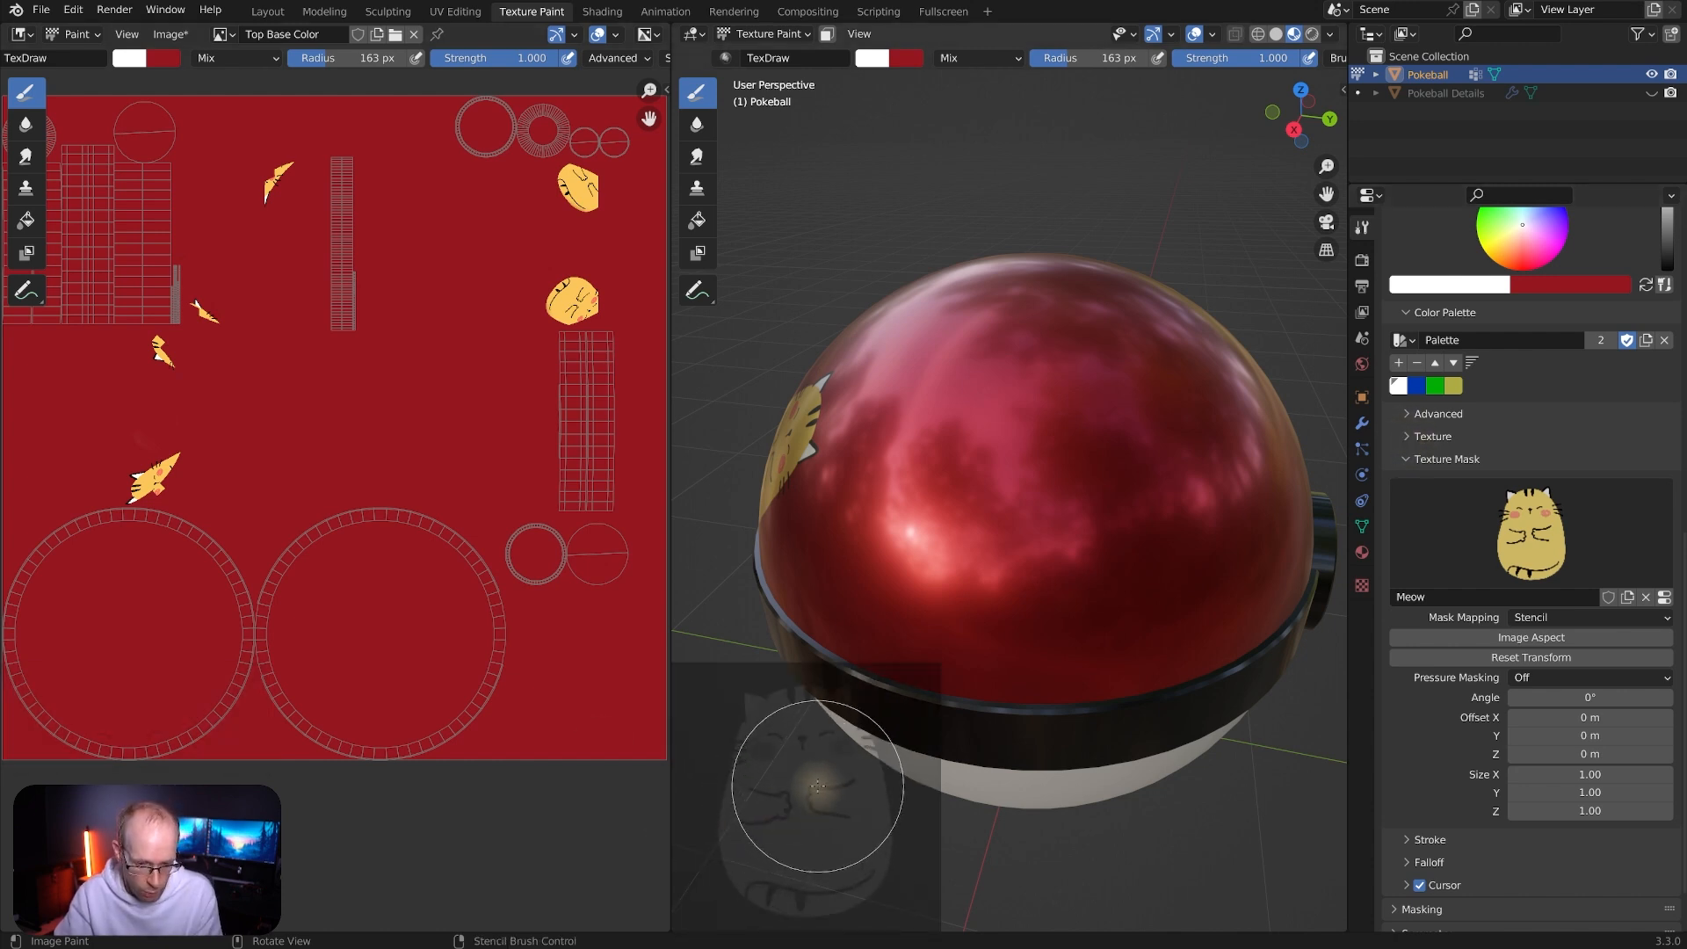
mouse_move(802, 792)
right_down()
mouse_move(865, 570)
mouse_move(1024, 489)
mouse_move(1007, 490)
mouse_move(1039, 492)
right_up()
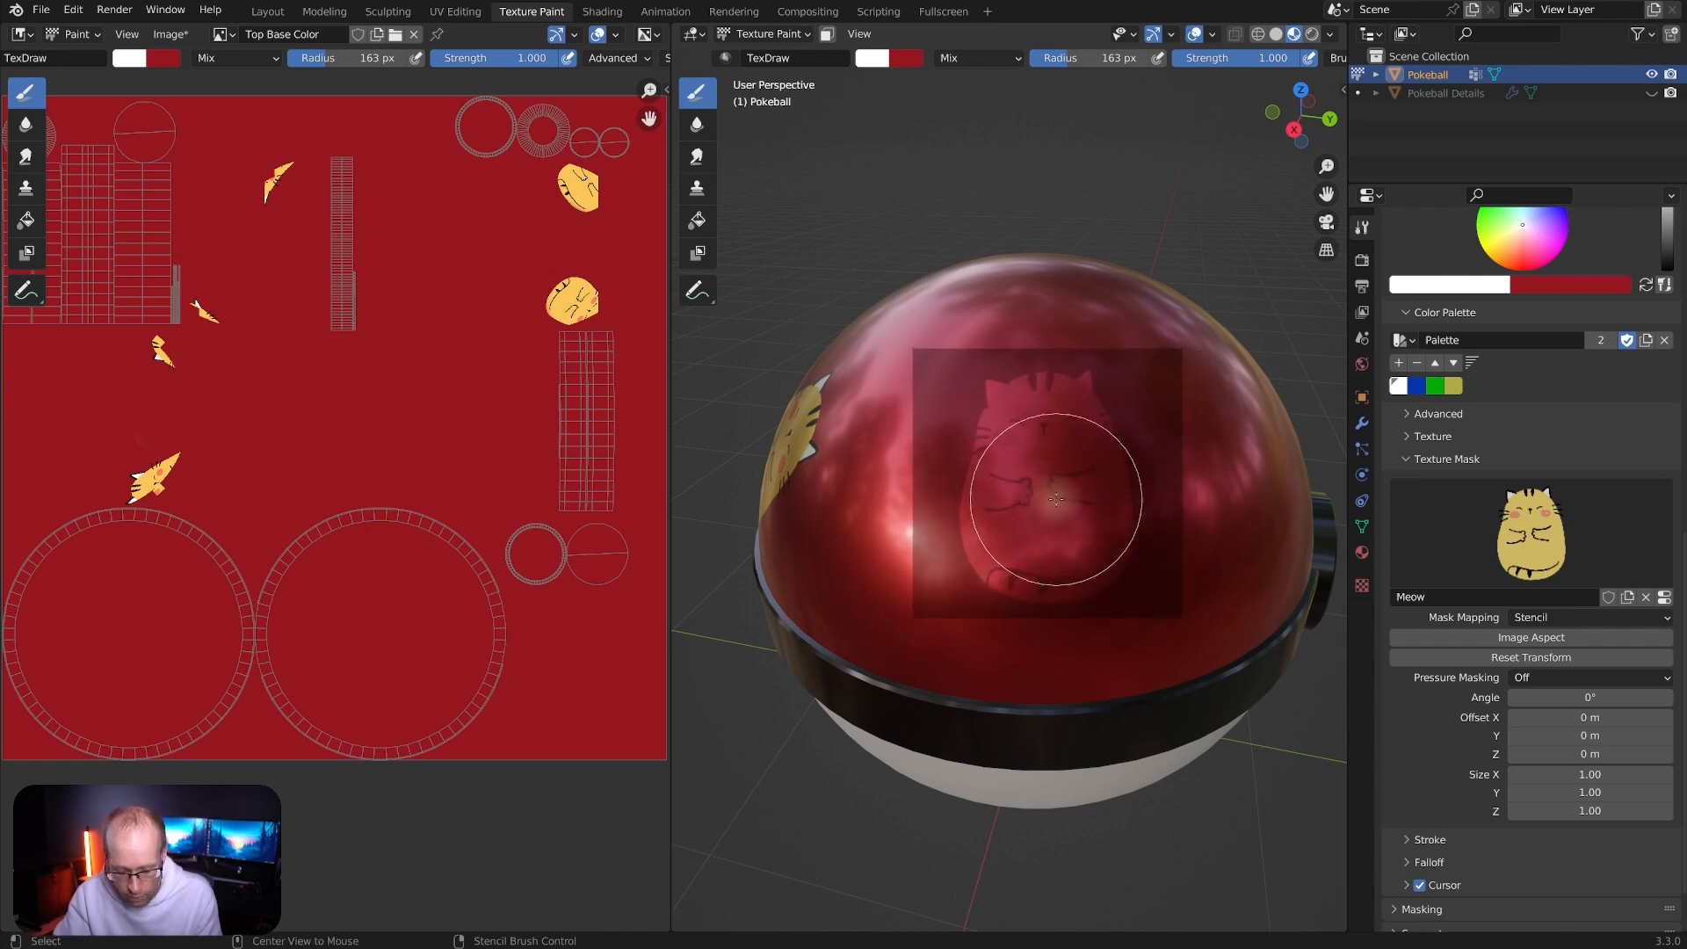
shift+right_drag(1058, 494, 1067, 481)
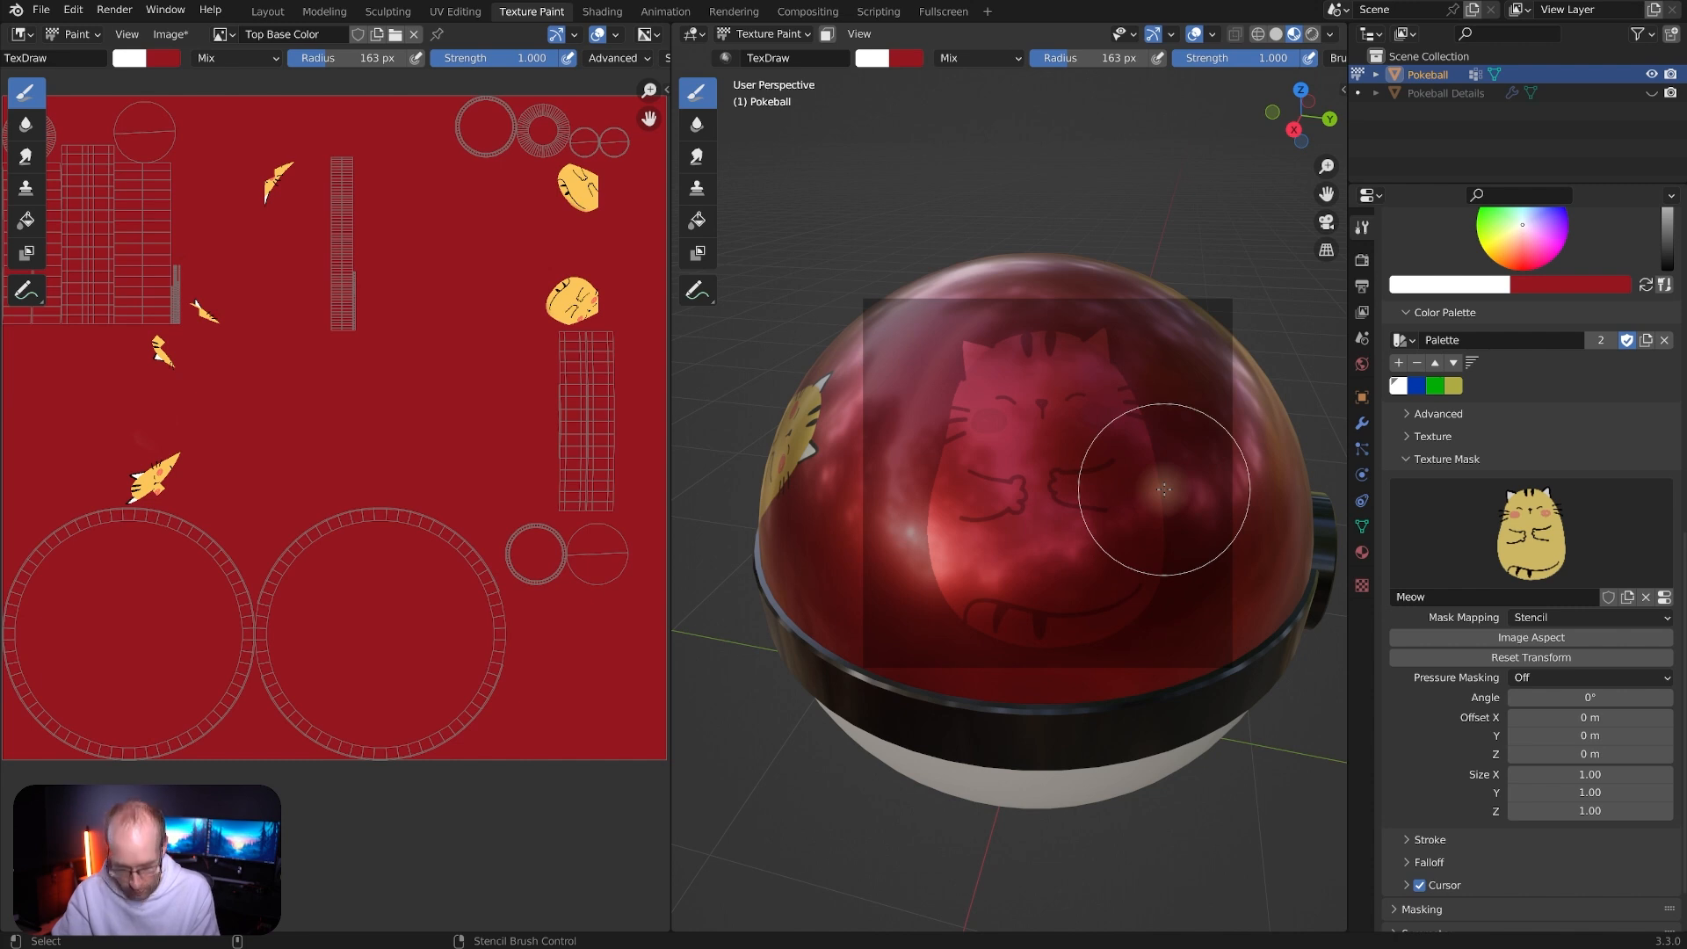
mouse_move(1070, 490)
right_down()
mouse_move(1099, 495)
mouse_move(1068, 498)
right_up()
scroll(1108, 478, up, 2)
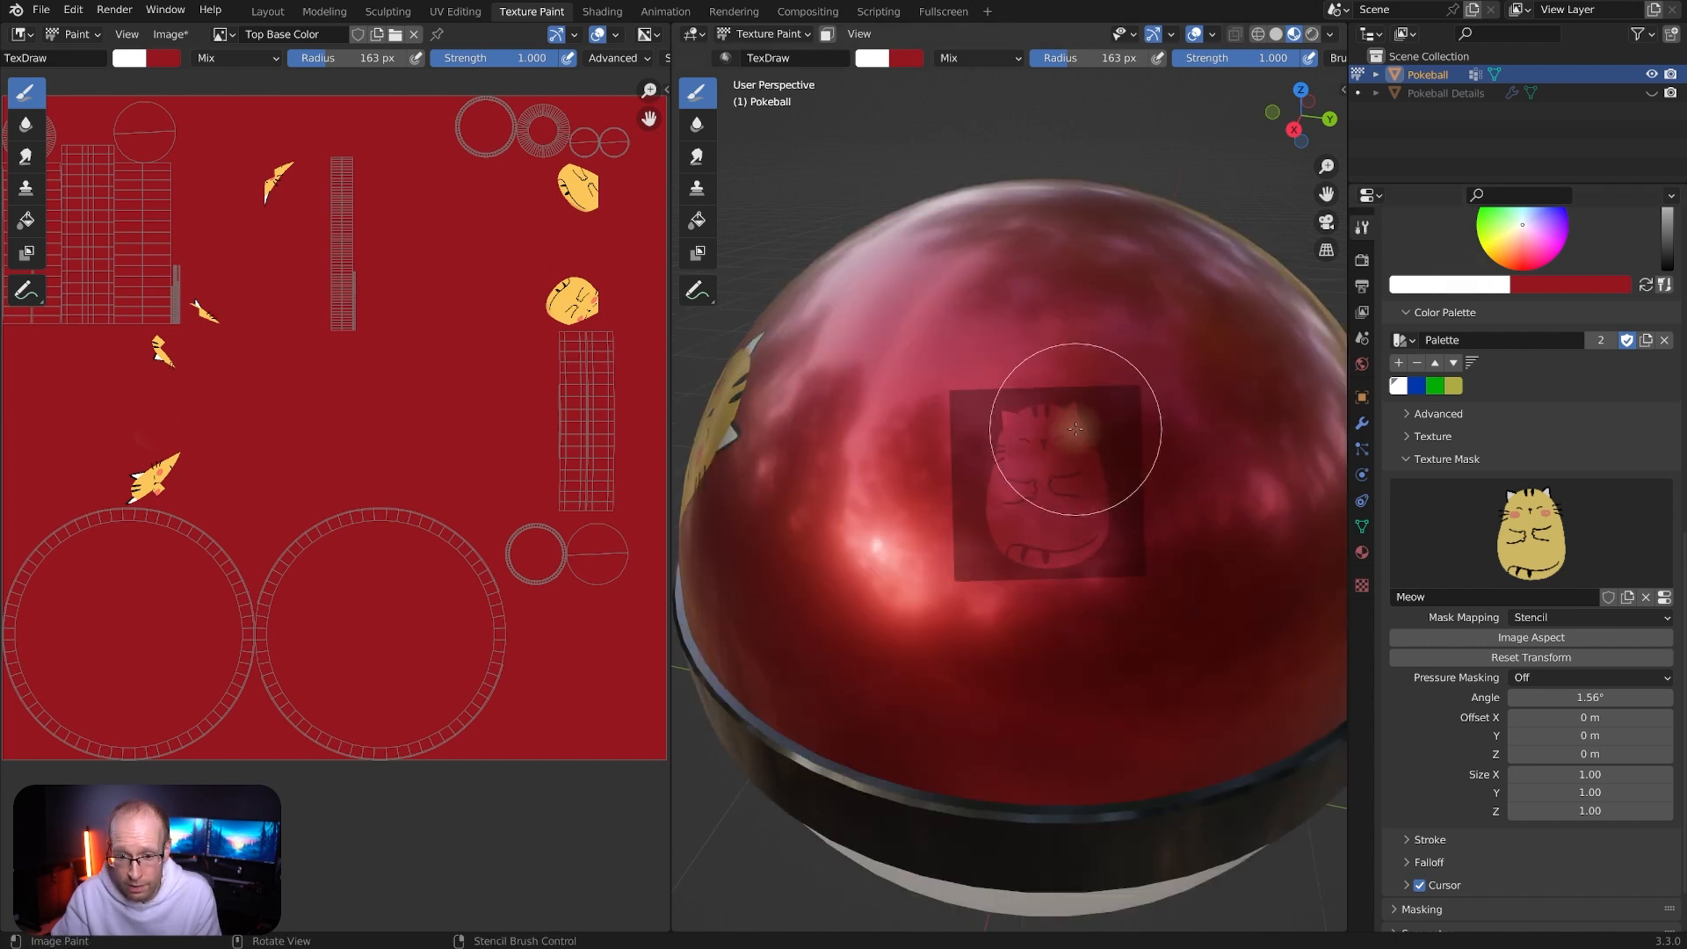
Paint a white cat through the mask stencil onto the empty area of the red dome
mouse_move(1119, 412)
mouse_down()
mouse_move(1002, 407)
mouse_move(1121, 528)
mouse_up()
mouse_move(916, 492)
mouse_down()
mouse_move(1093, 460)
mouse_move(1104, 478)
mouse_up()
middle_drag(1104, 478, 1206, 436)
scroll(1156, 458, up, 1)
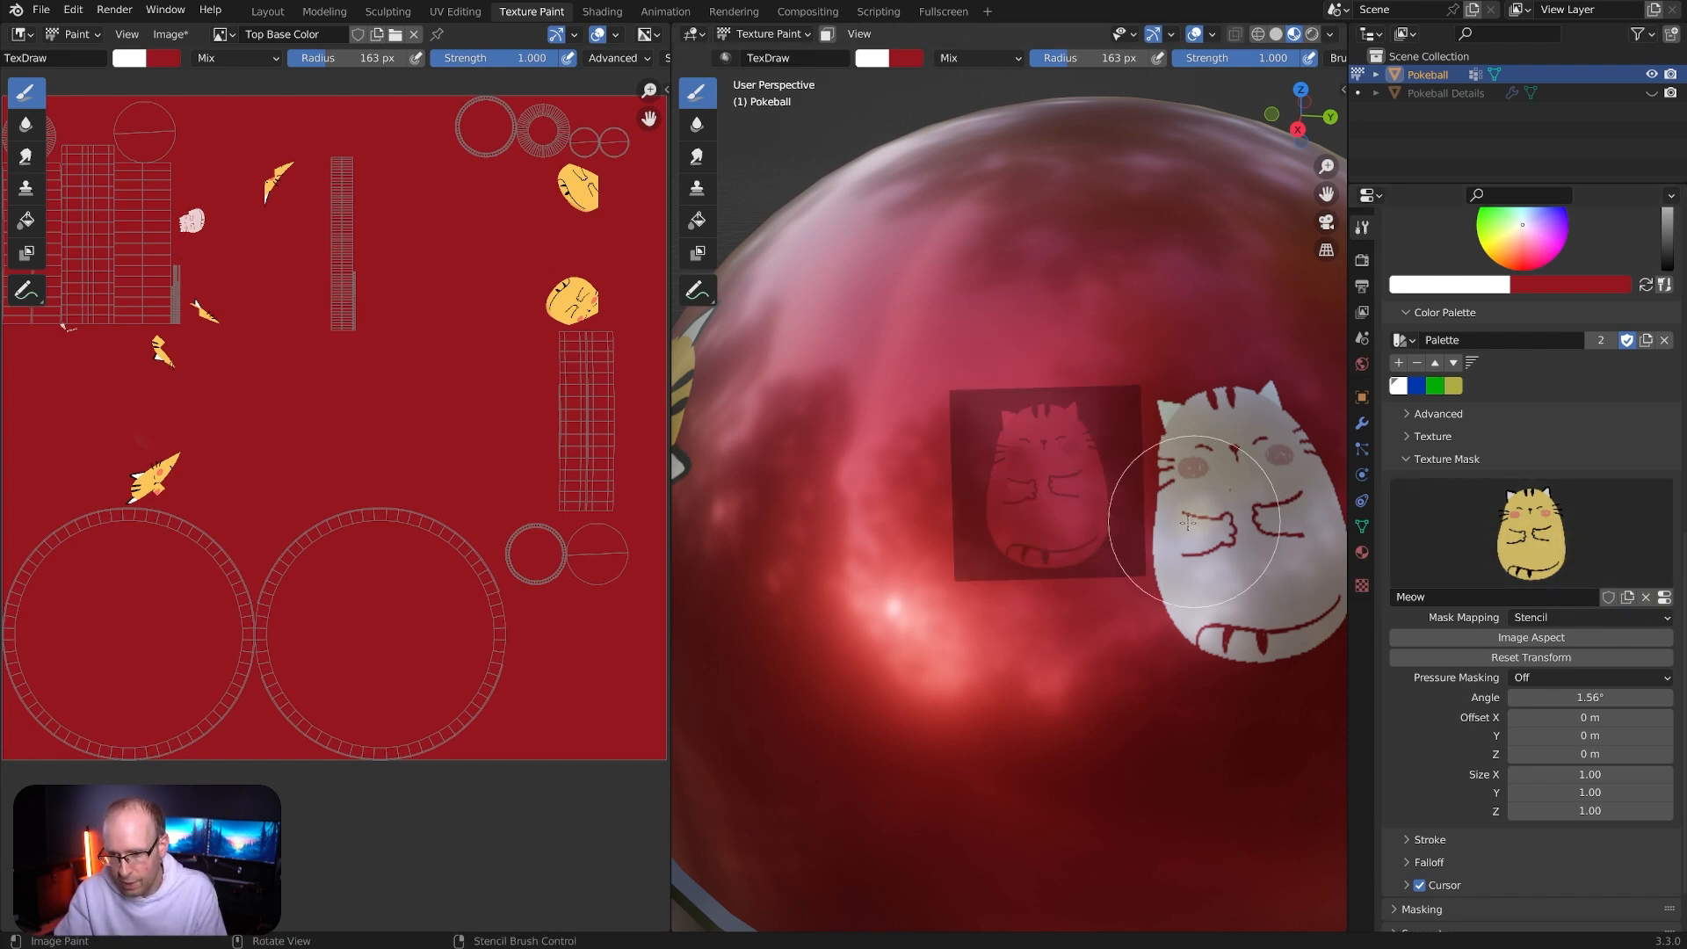
scroll(1111, 501, down, 2)
middle_drag(1097, 516, 1081, 528)
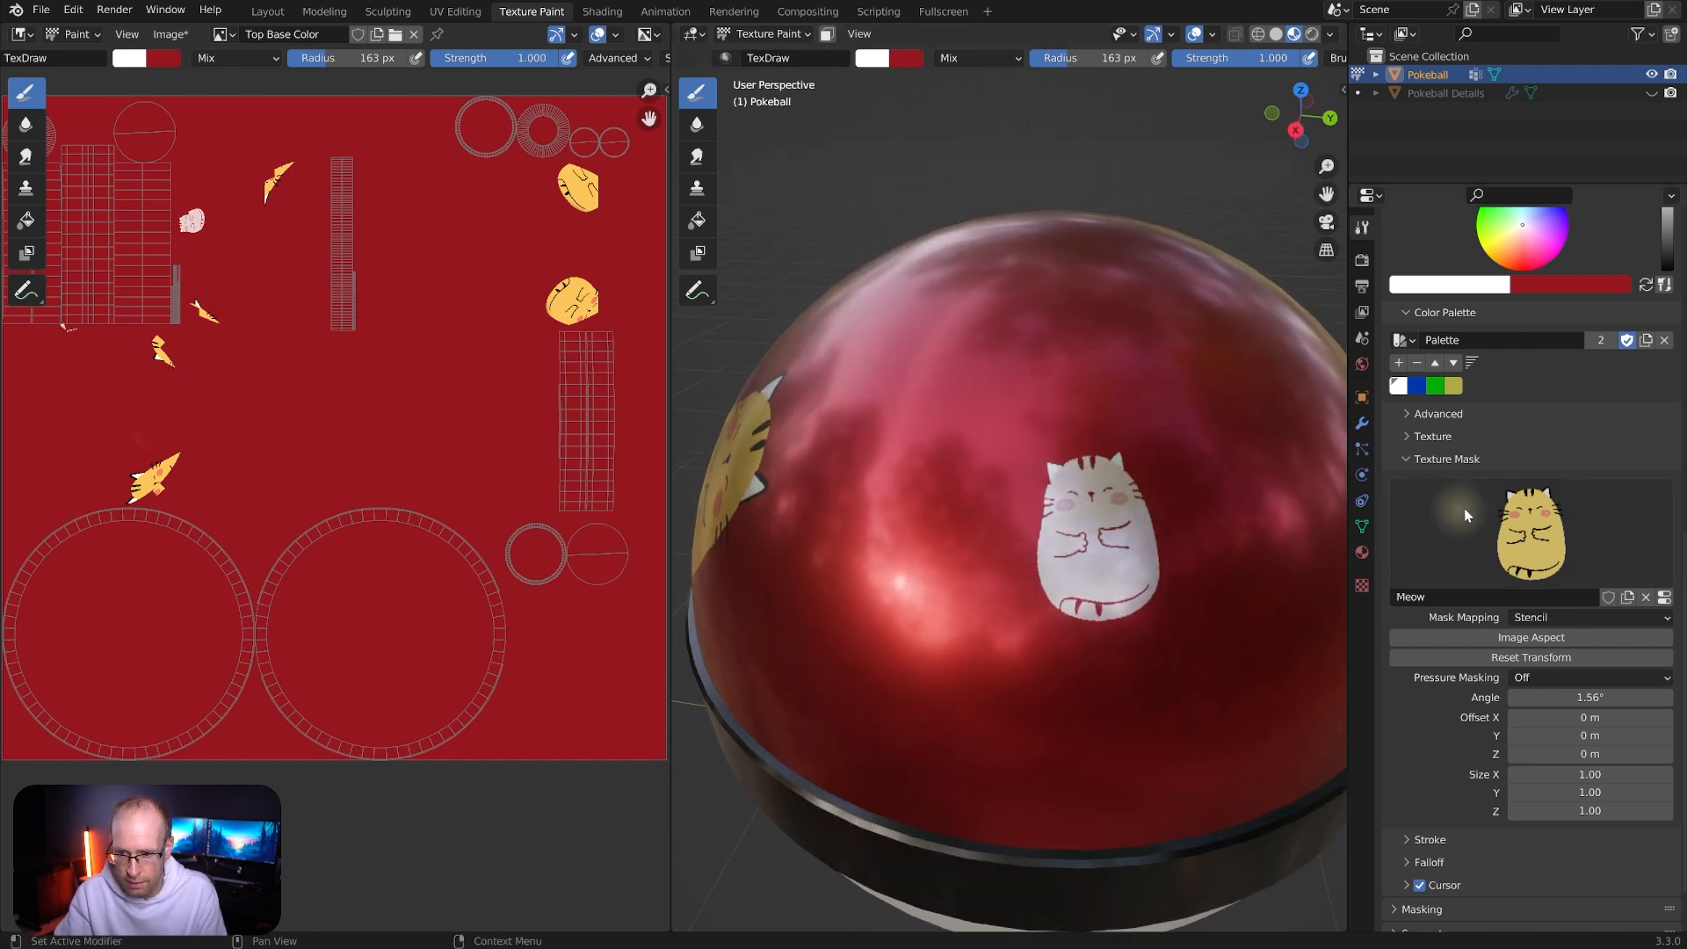
middle_drag(1239, 525, 1204, 532)
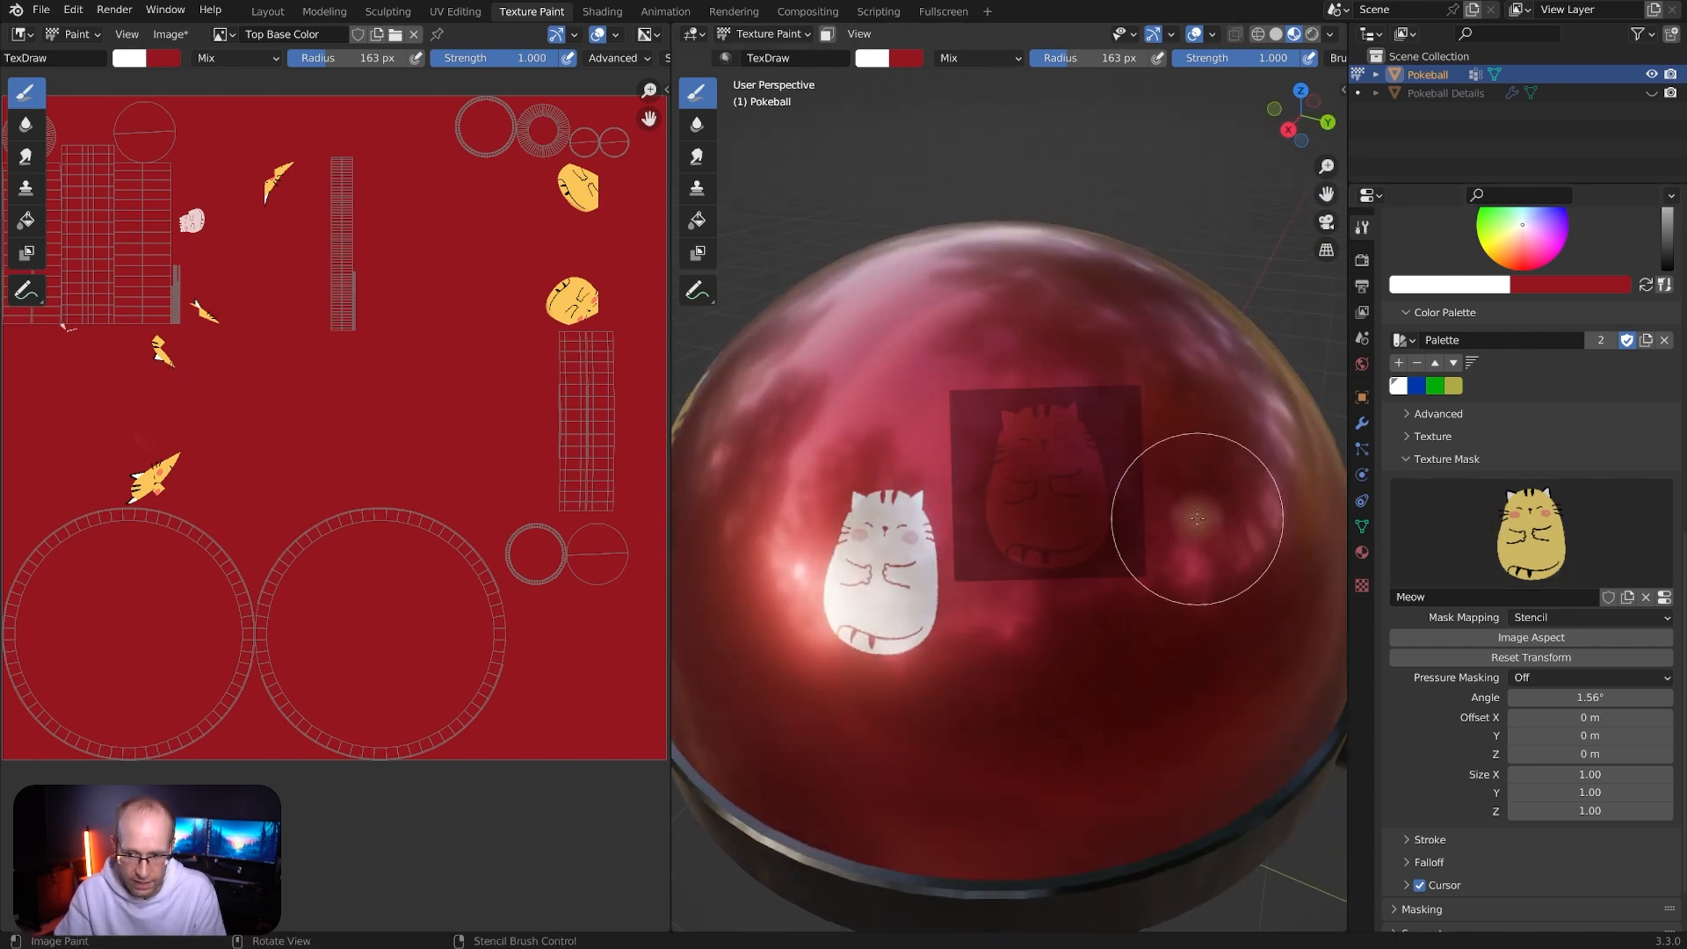
Create a new texture for the brush's texture mask and name it Tribals
click(1549, 534)
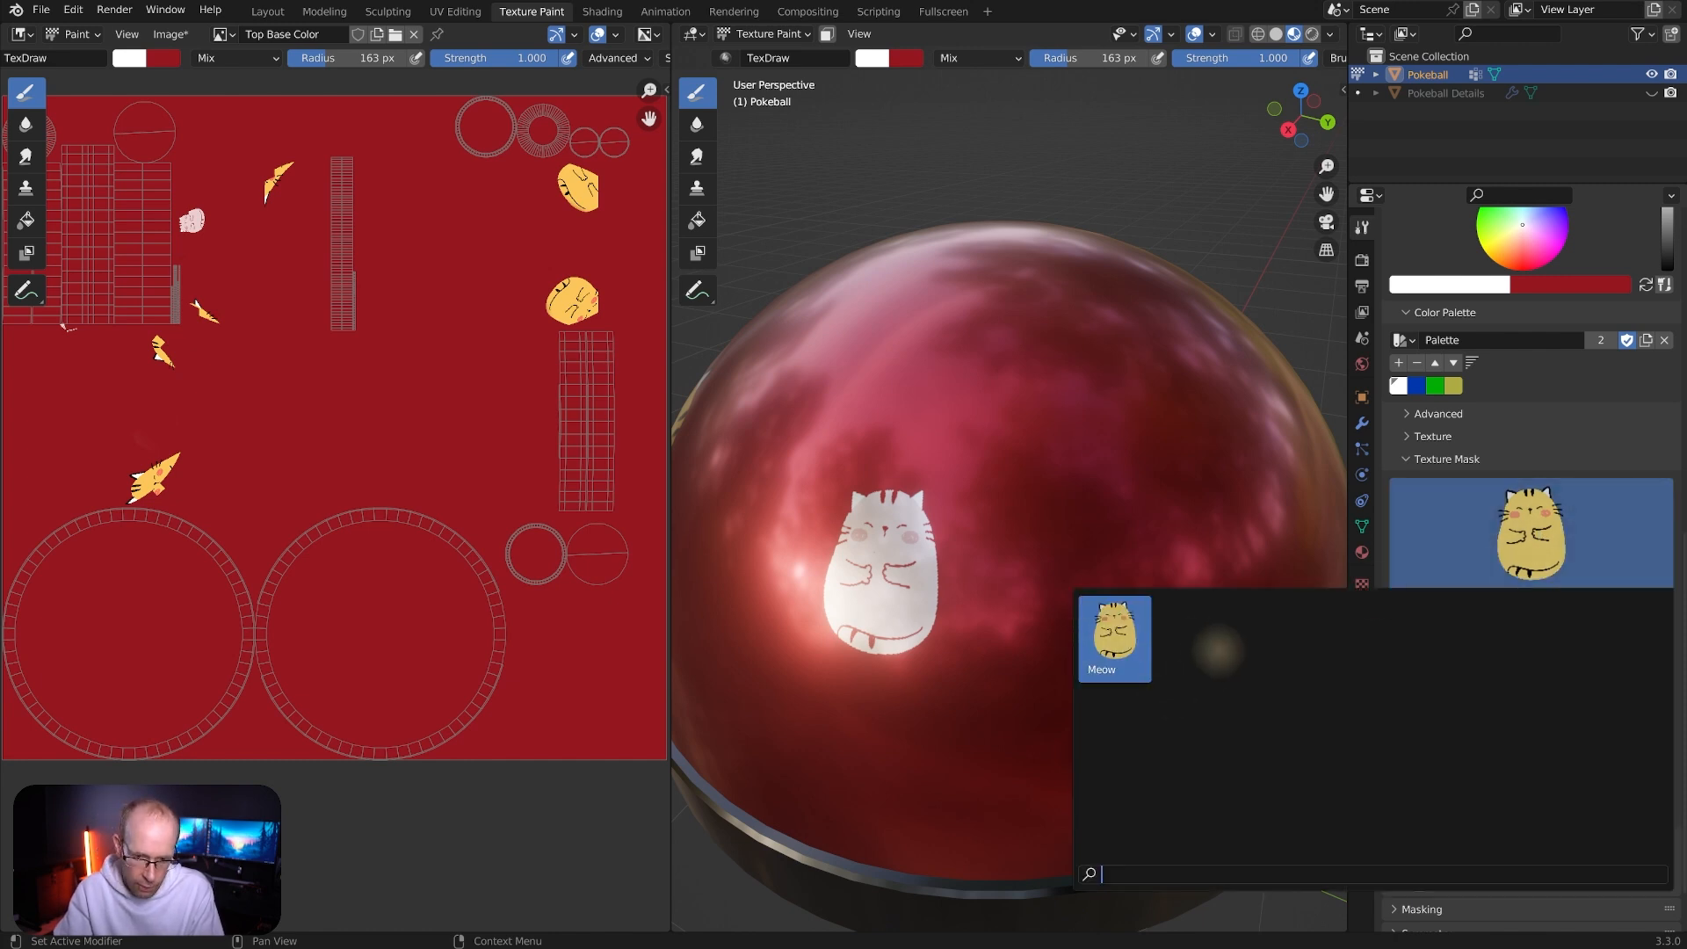
click(1114, 637)
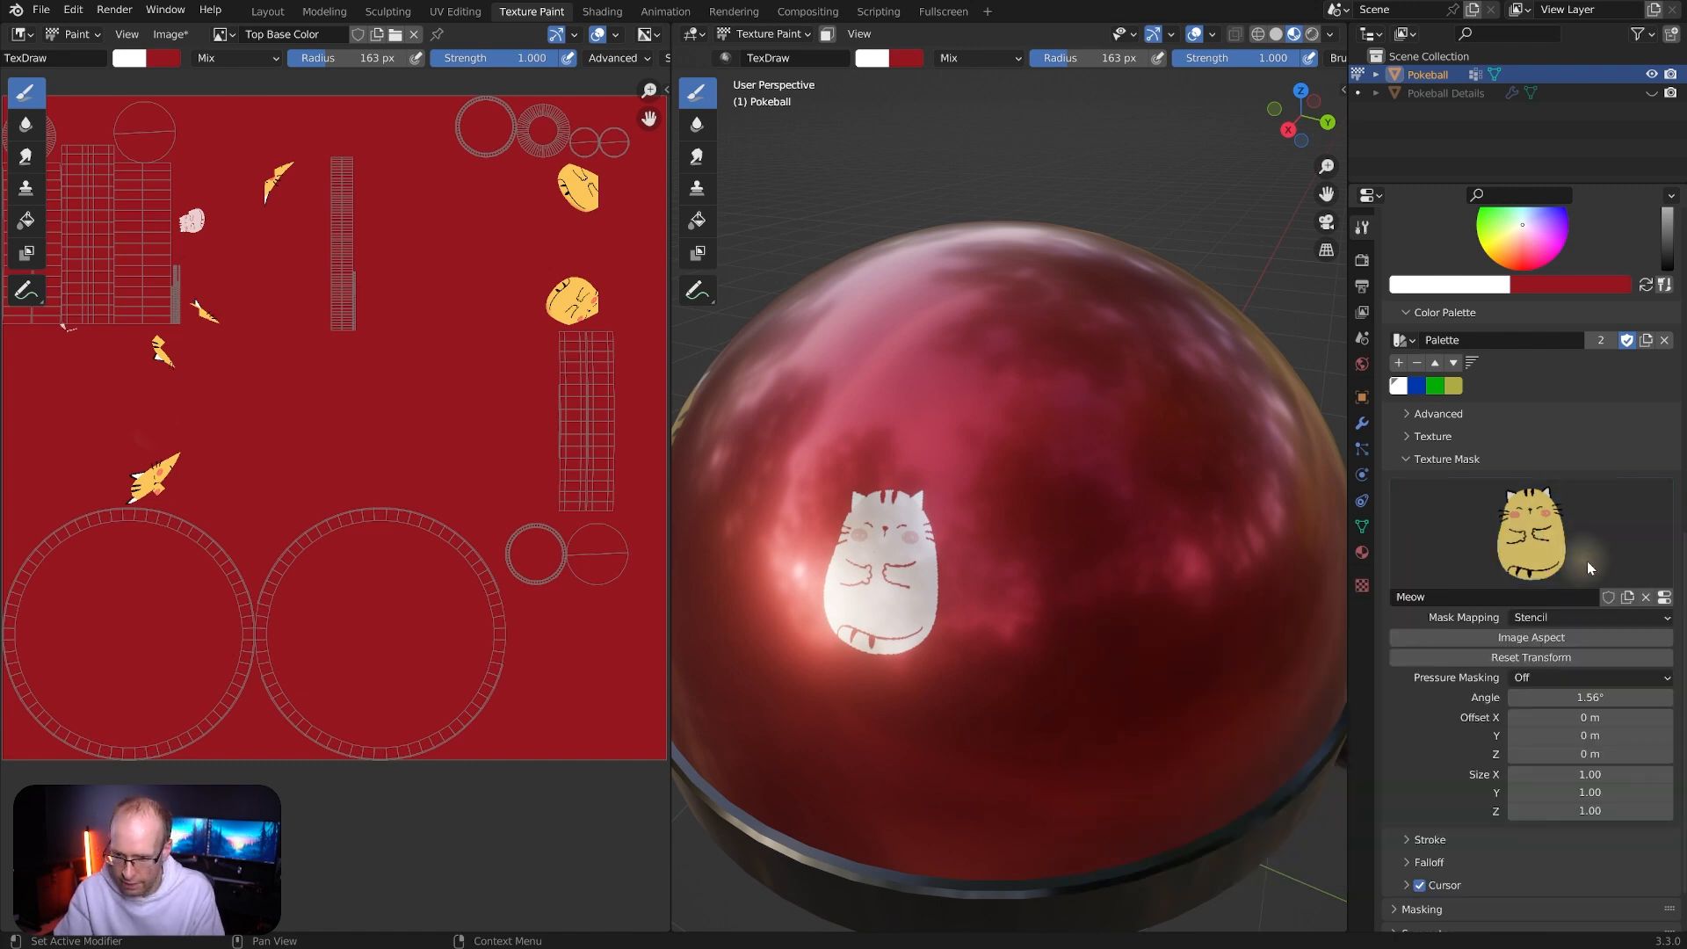
click(1627, 599)
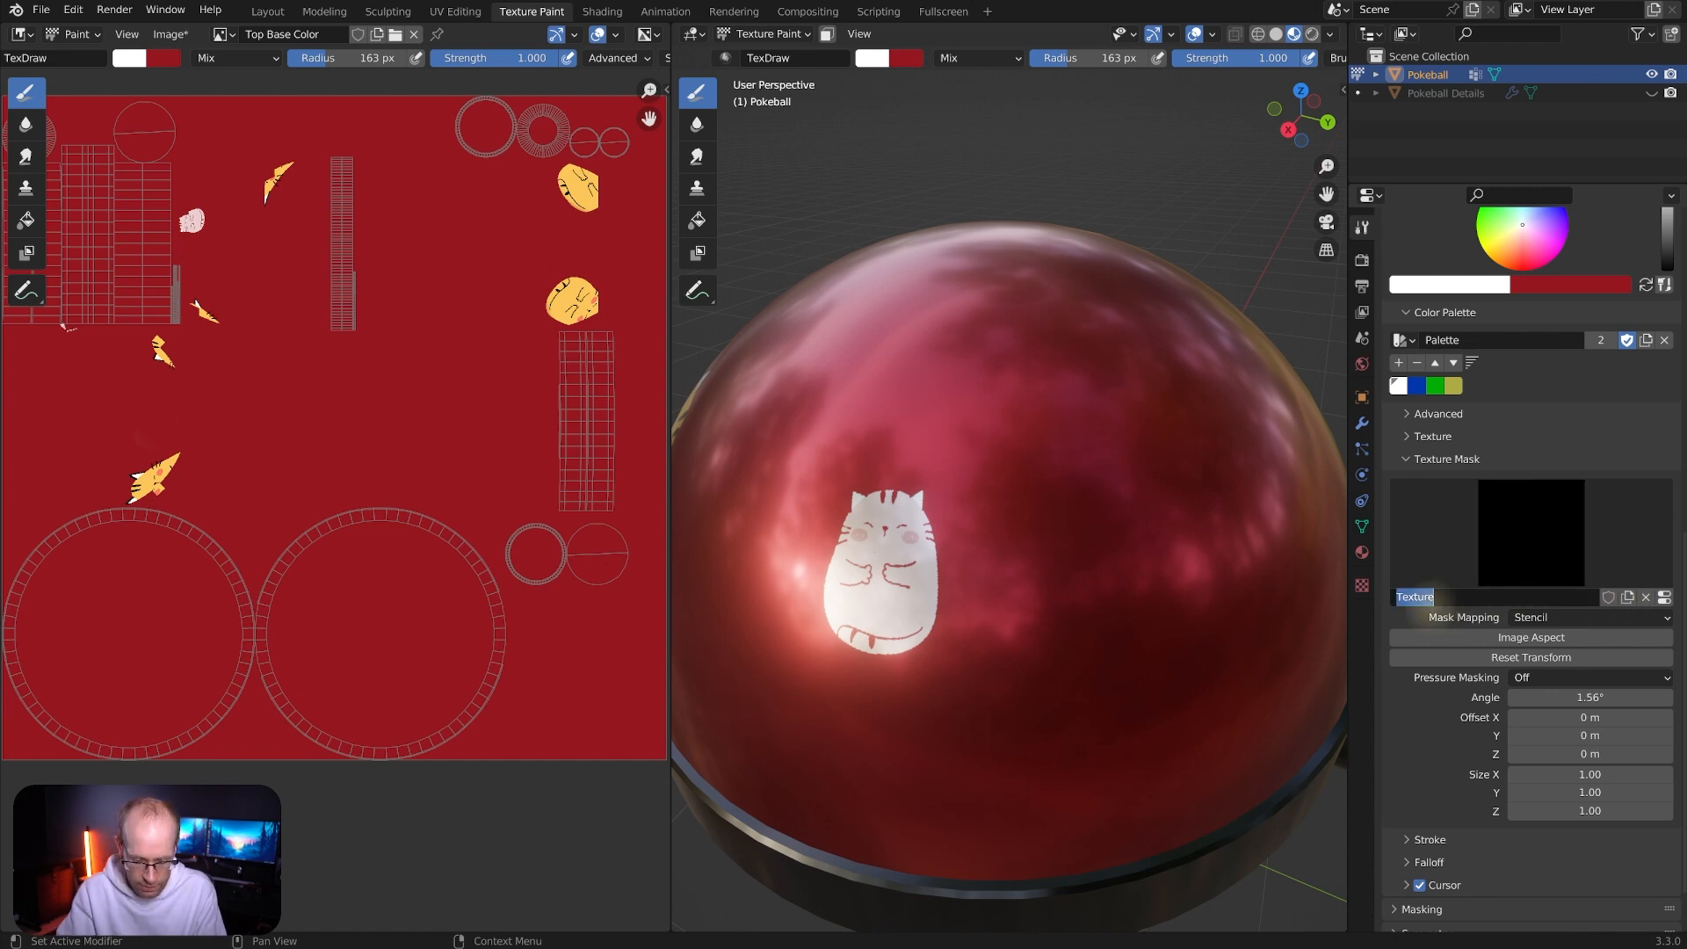
text(Tribals)
key(Return)
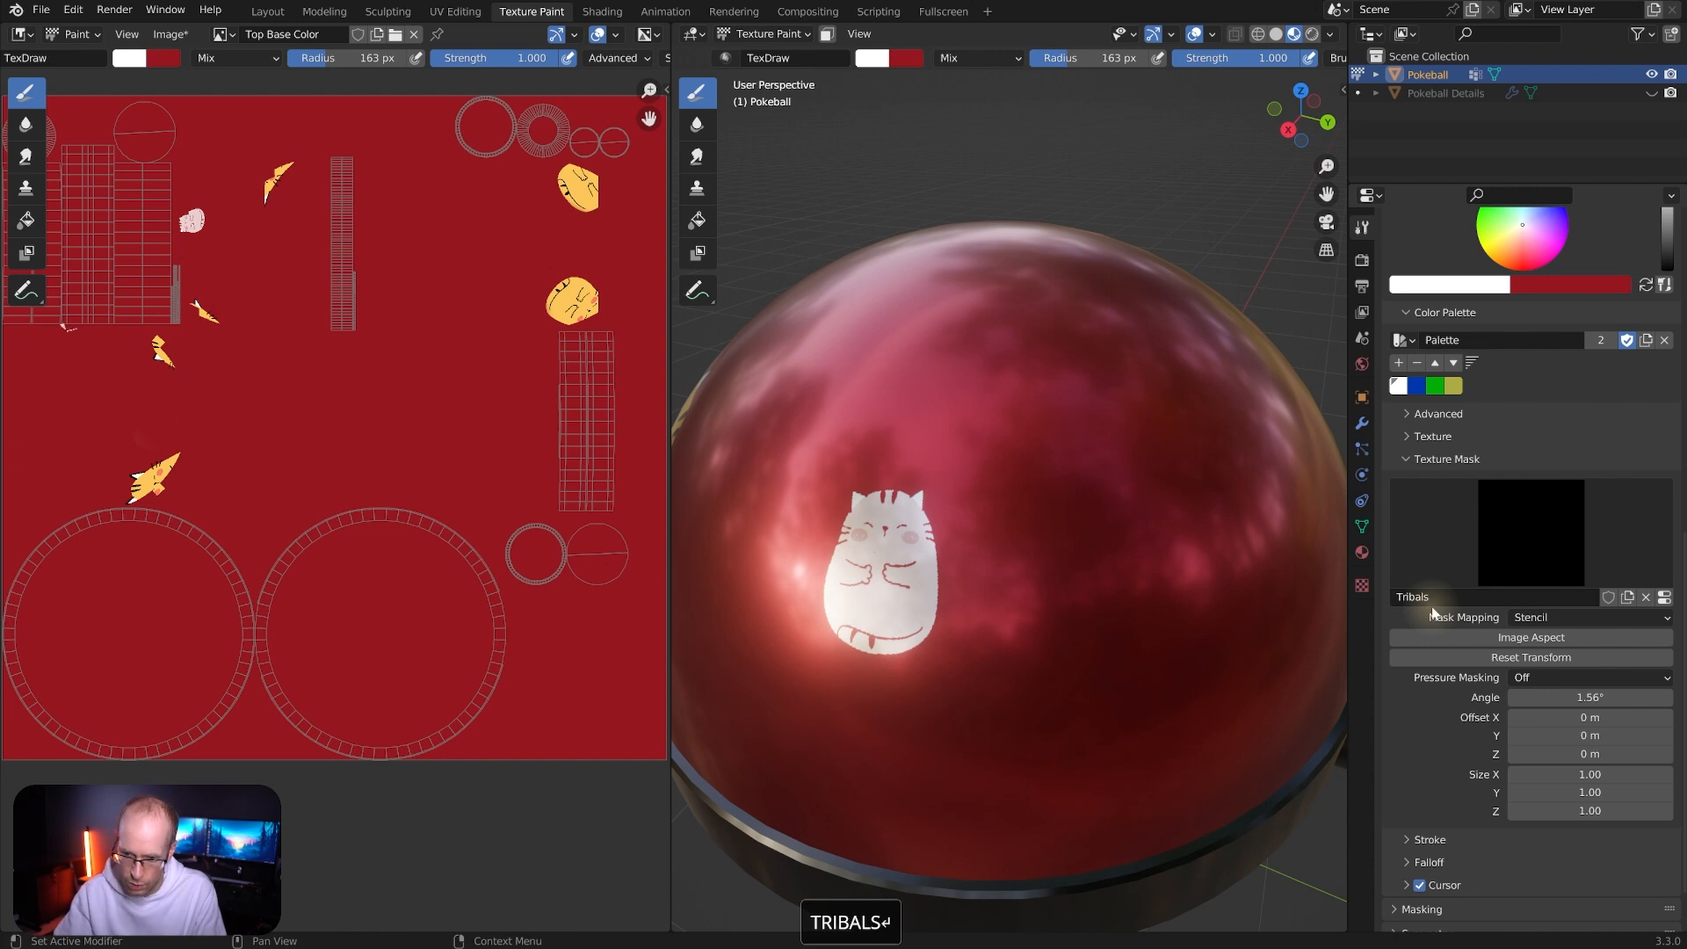
Select the Tribals texture for the brush in the texture properties and load the image tribals.png into it
click(1362, 586)
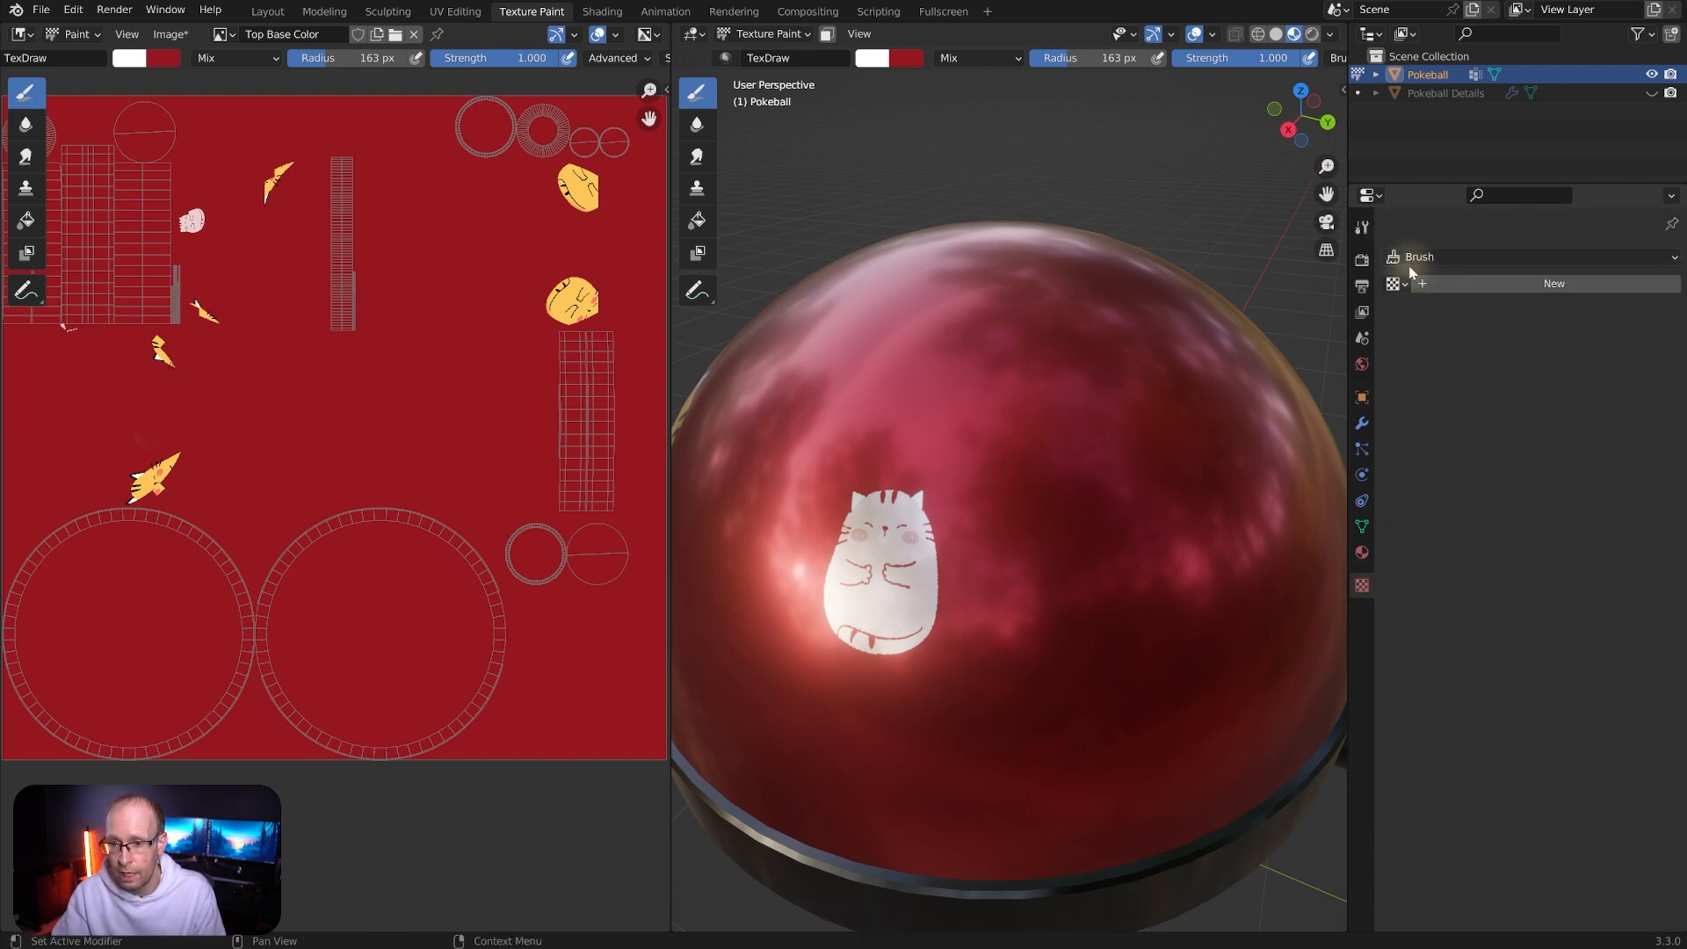
click(1405, 293)
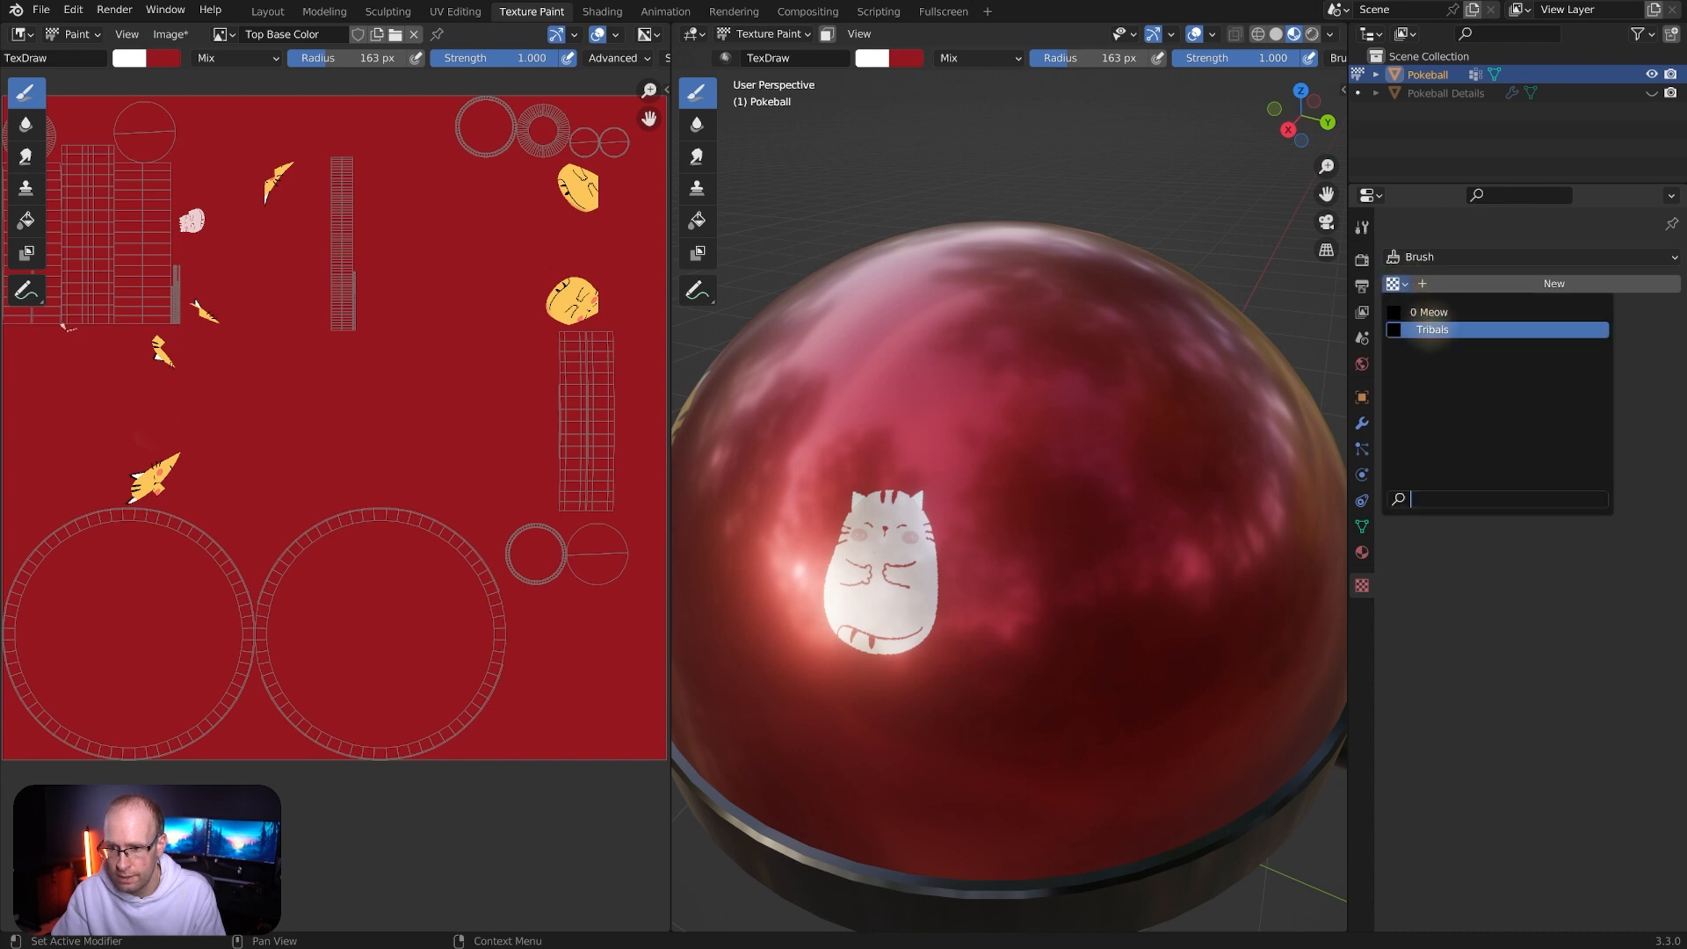
click(1432, 332)
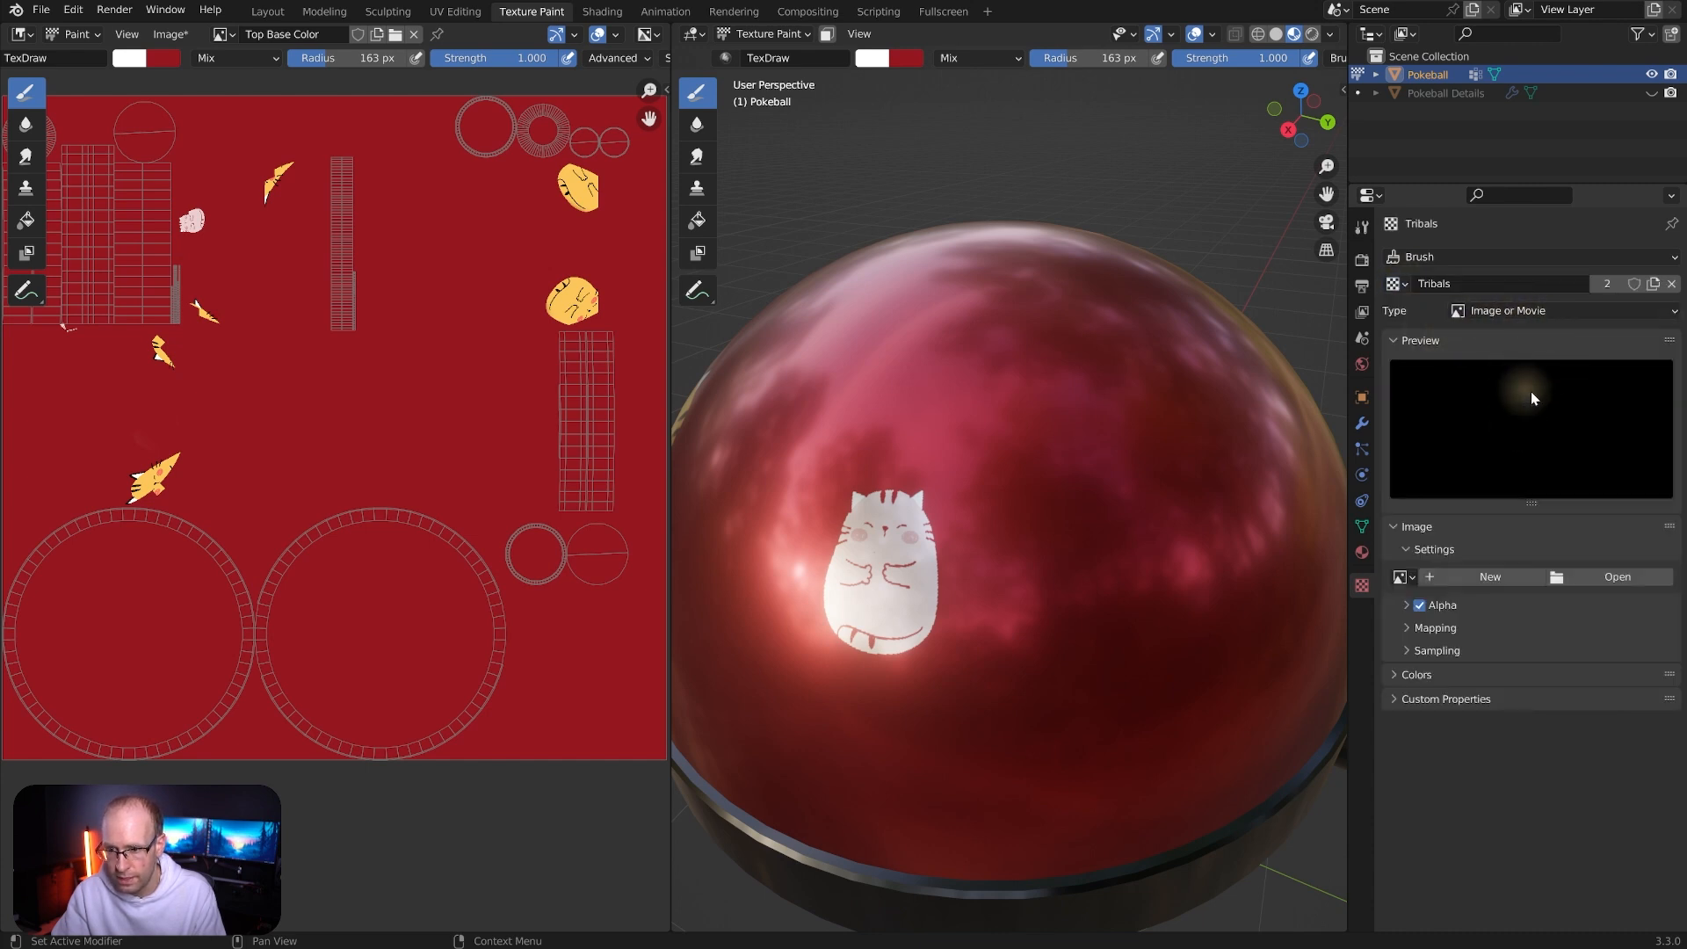
middle_drag(1222, 522, 1014, 430)
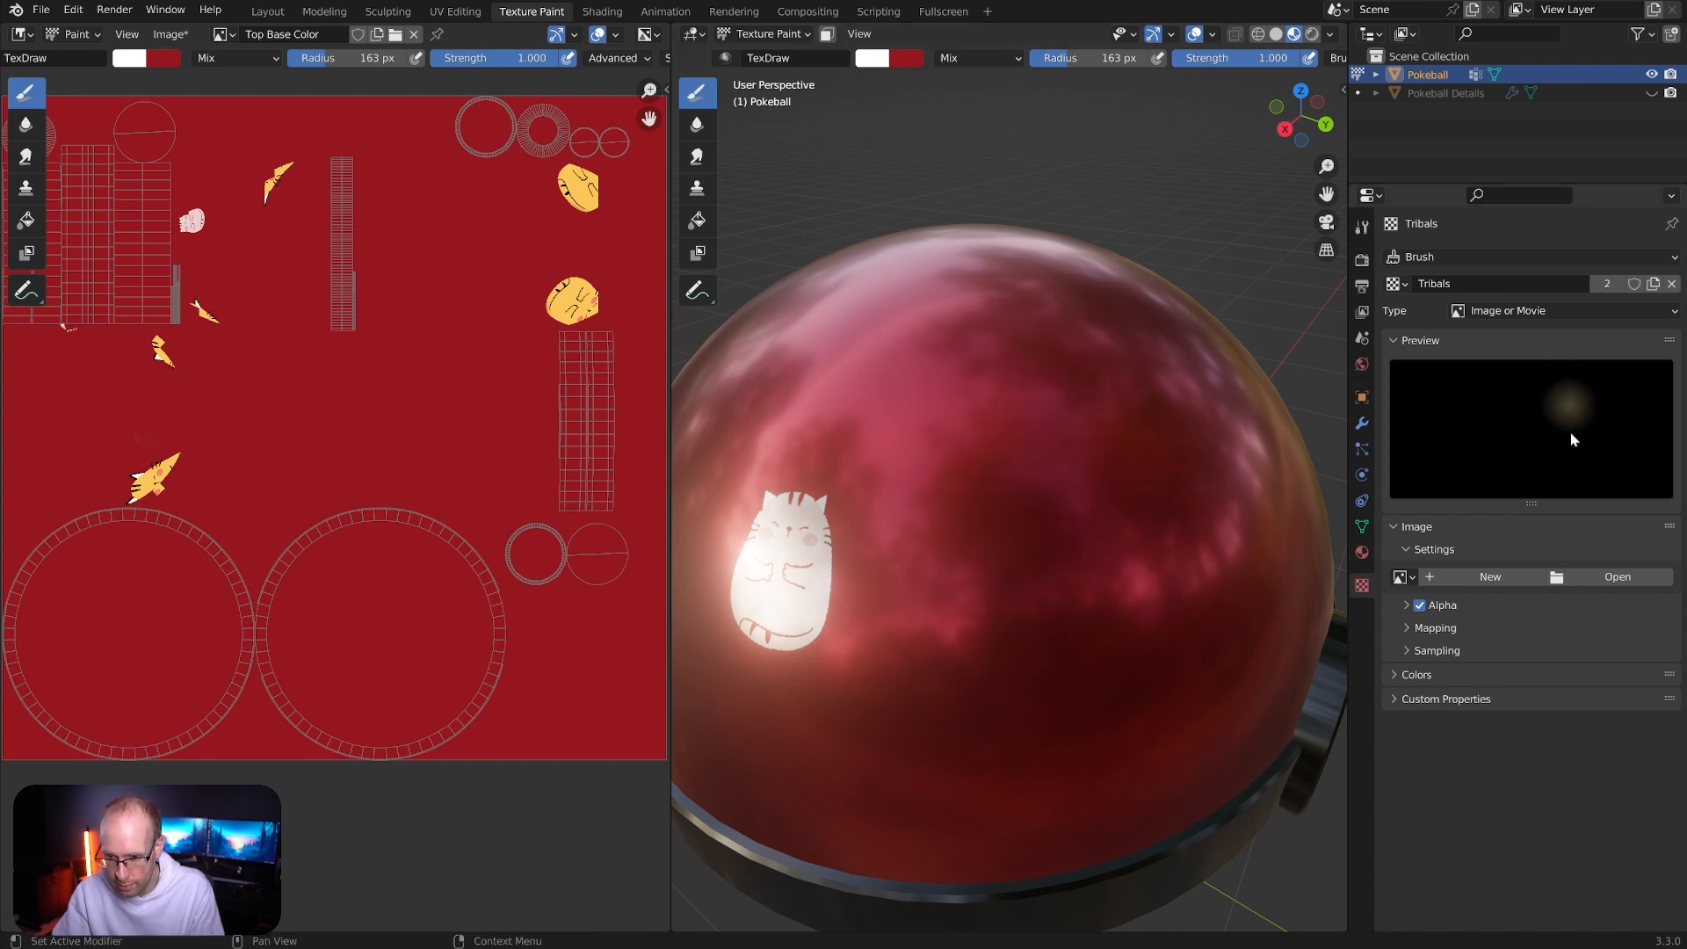
click(1615, 581)
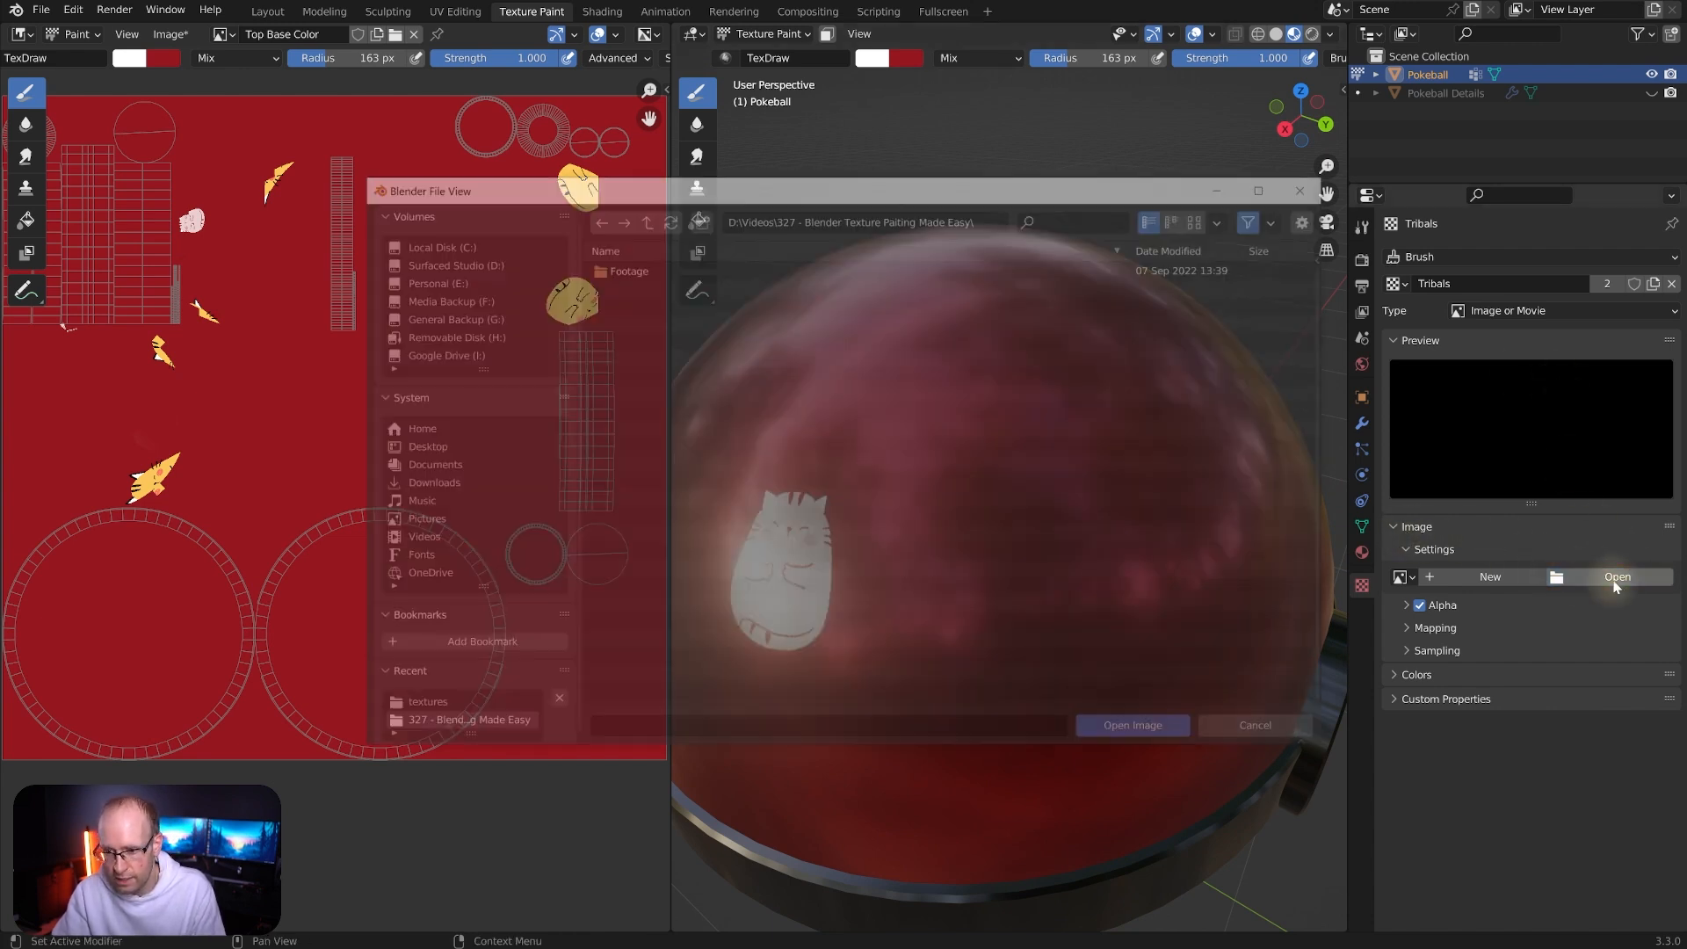
click(615, 304)
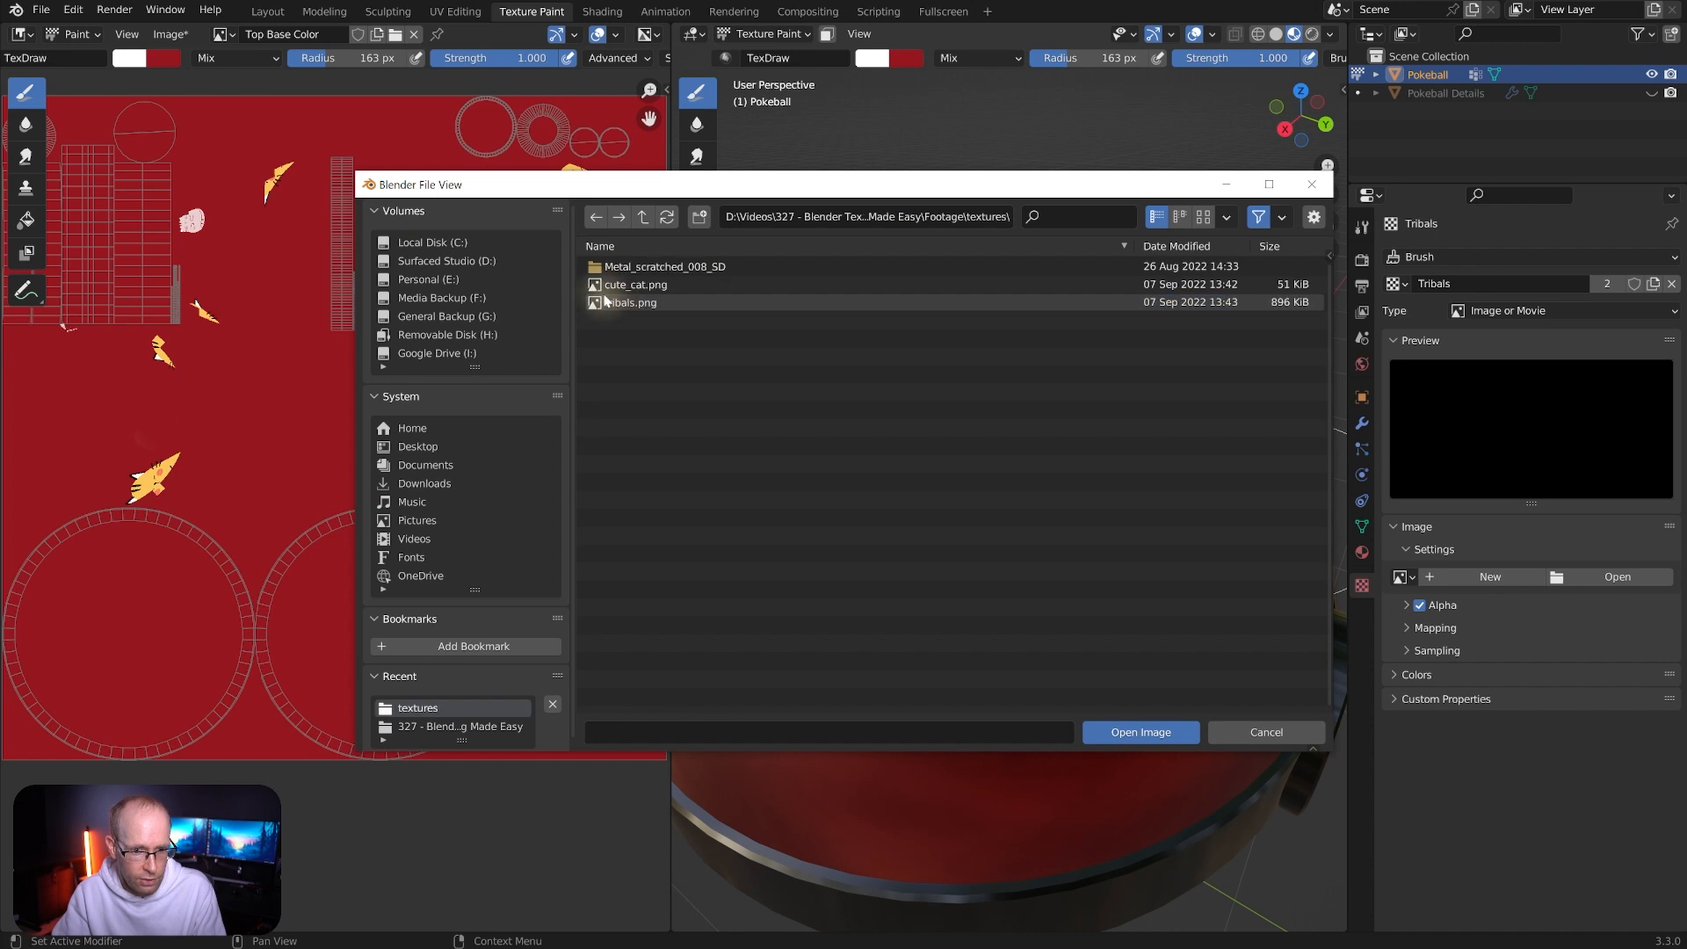
double_click(607, 303)
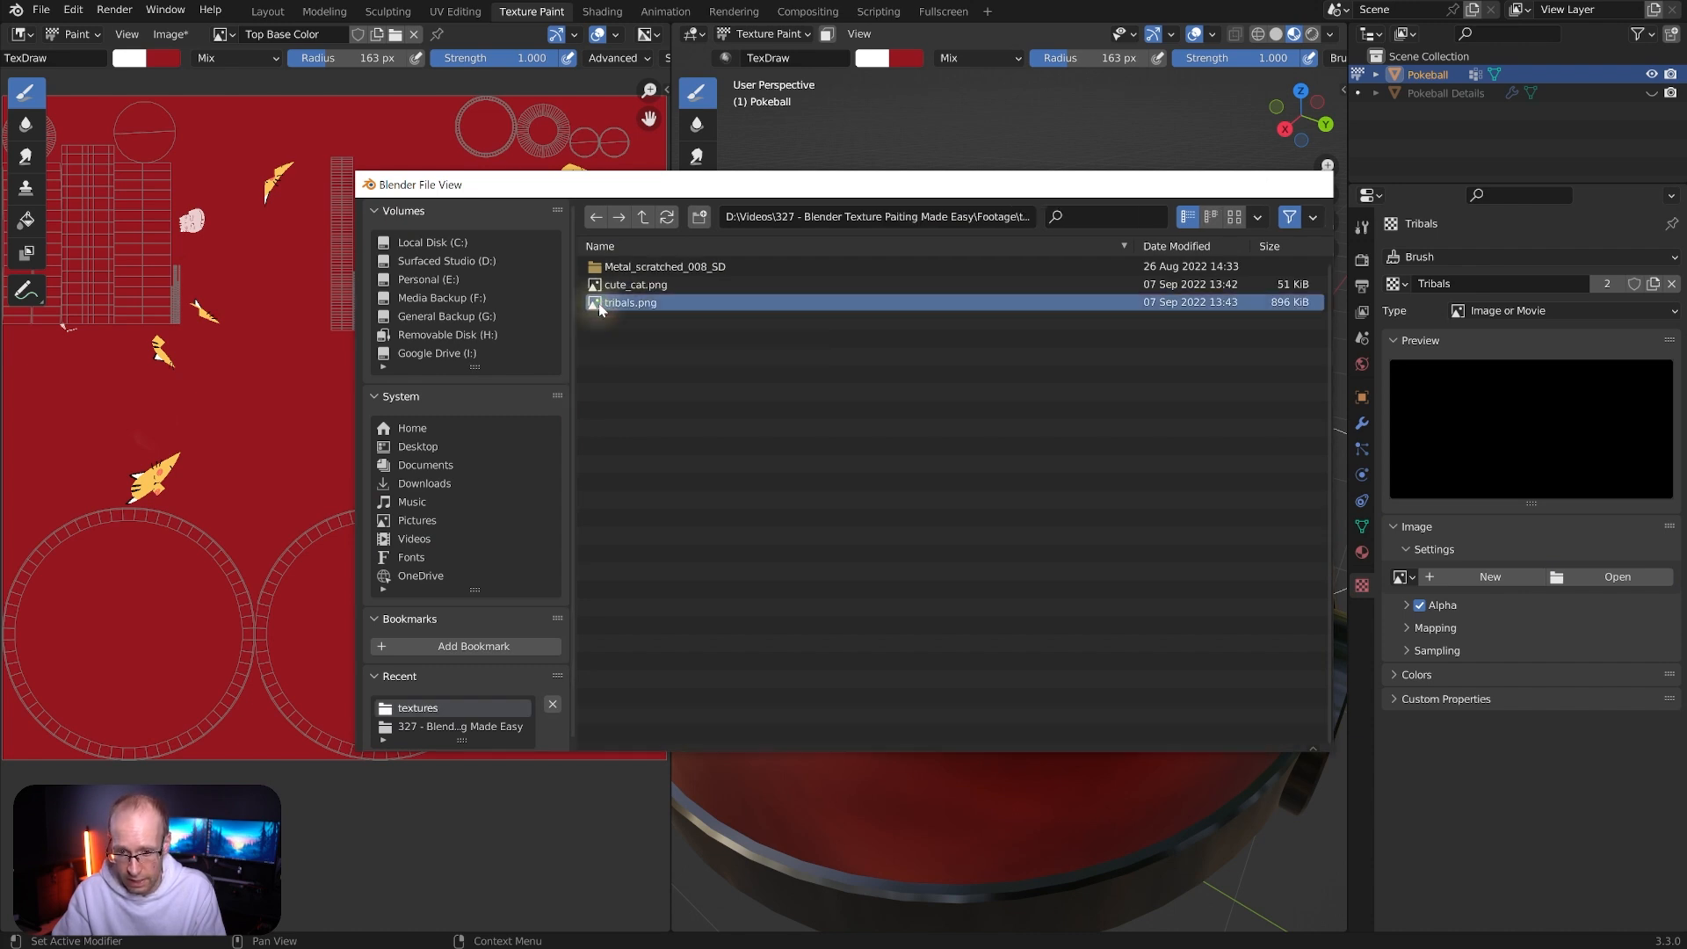
Remove the Tribals texture from the brush's Texture slot, leaving it assigned only as the texture mask
click(1364, 228)
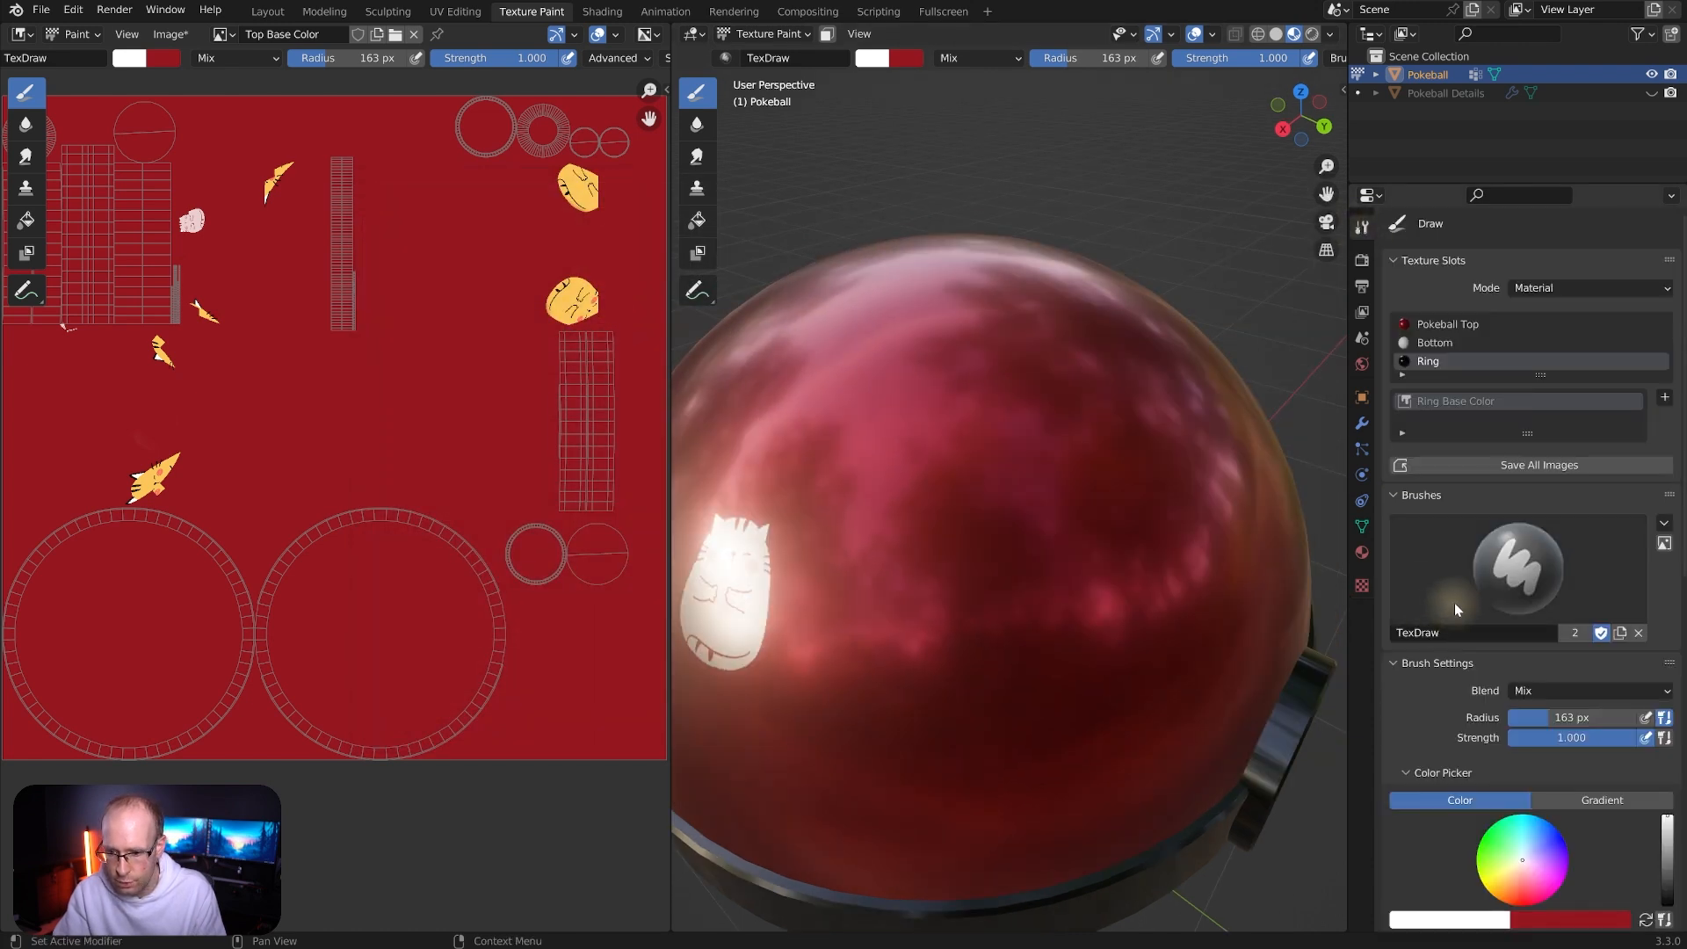
scroll(1454, 603, down, 15)
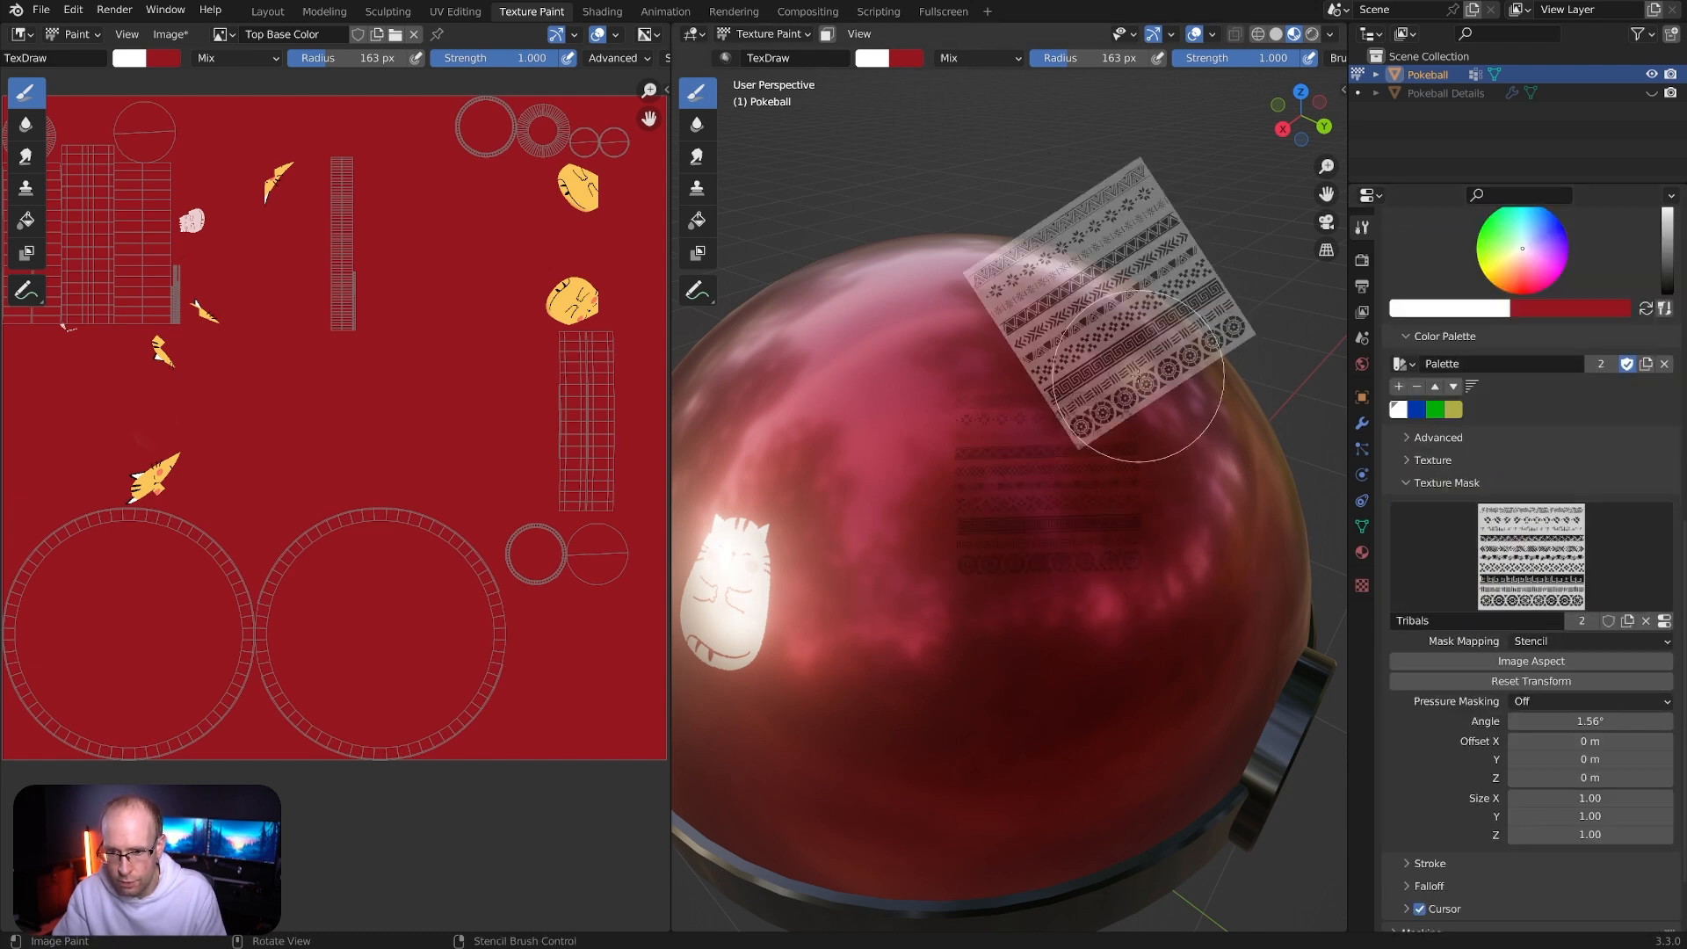
scroll(1076, 384, up, 2)
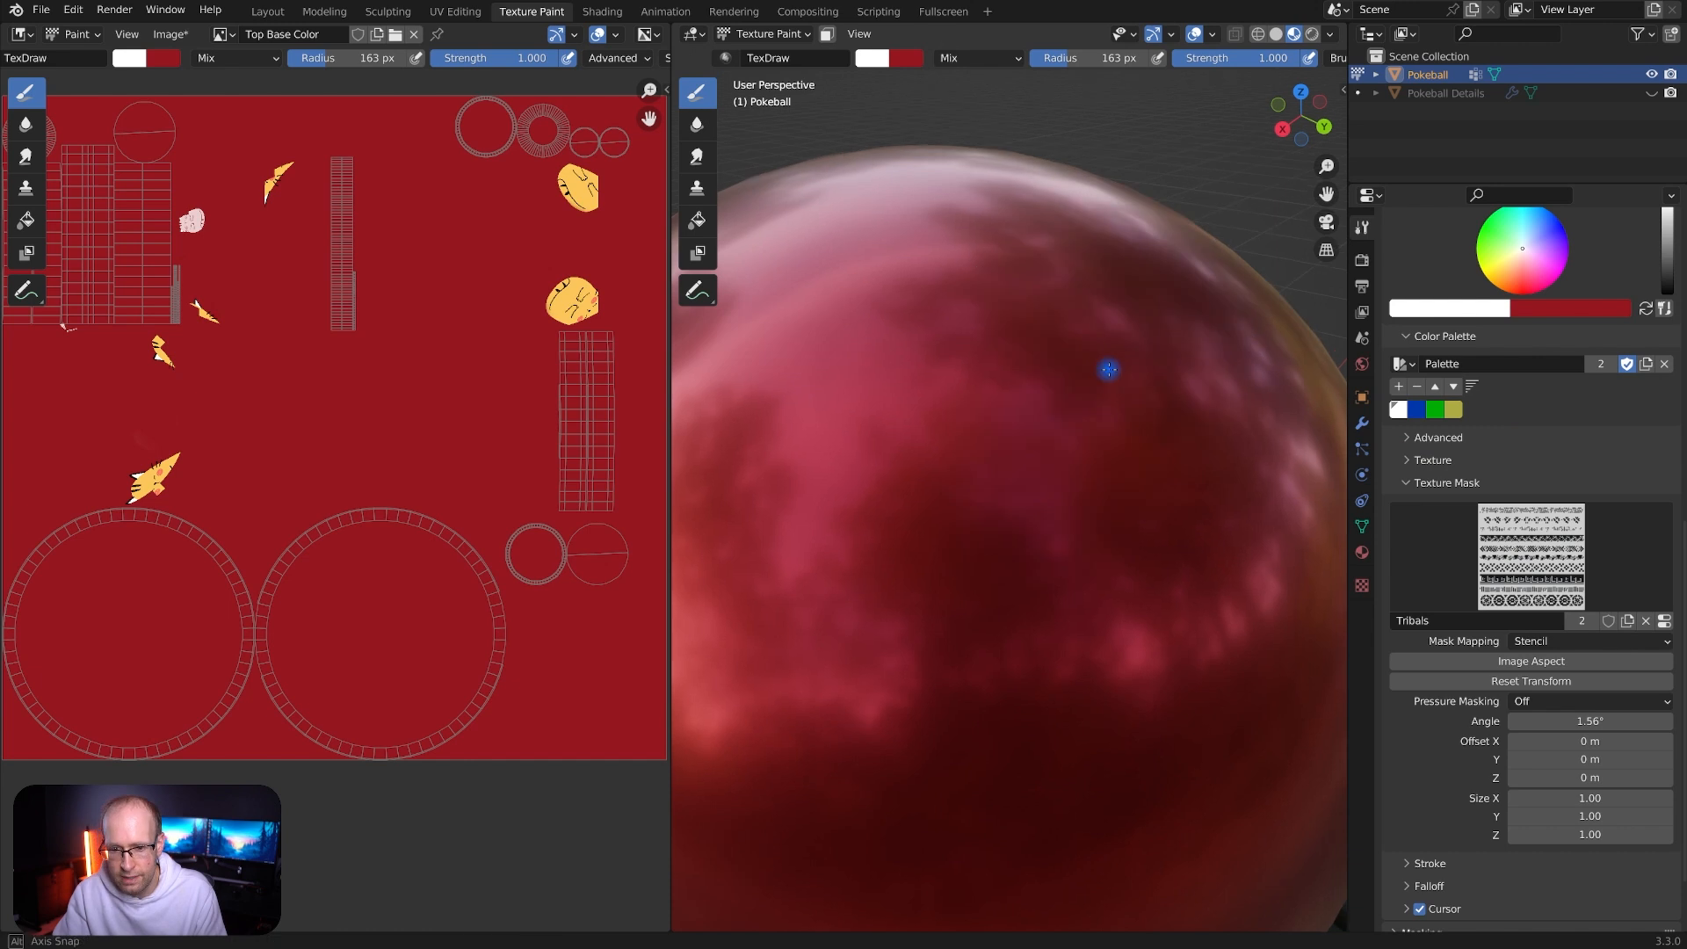
click(1409, 462)
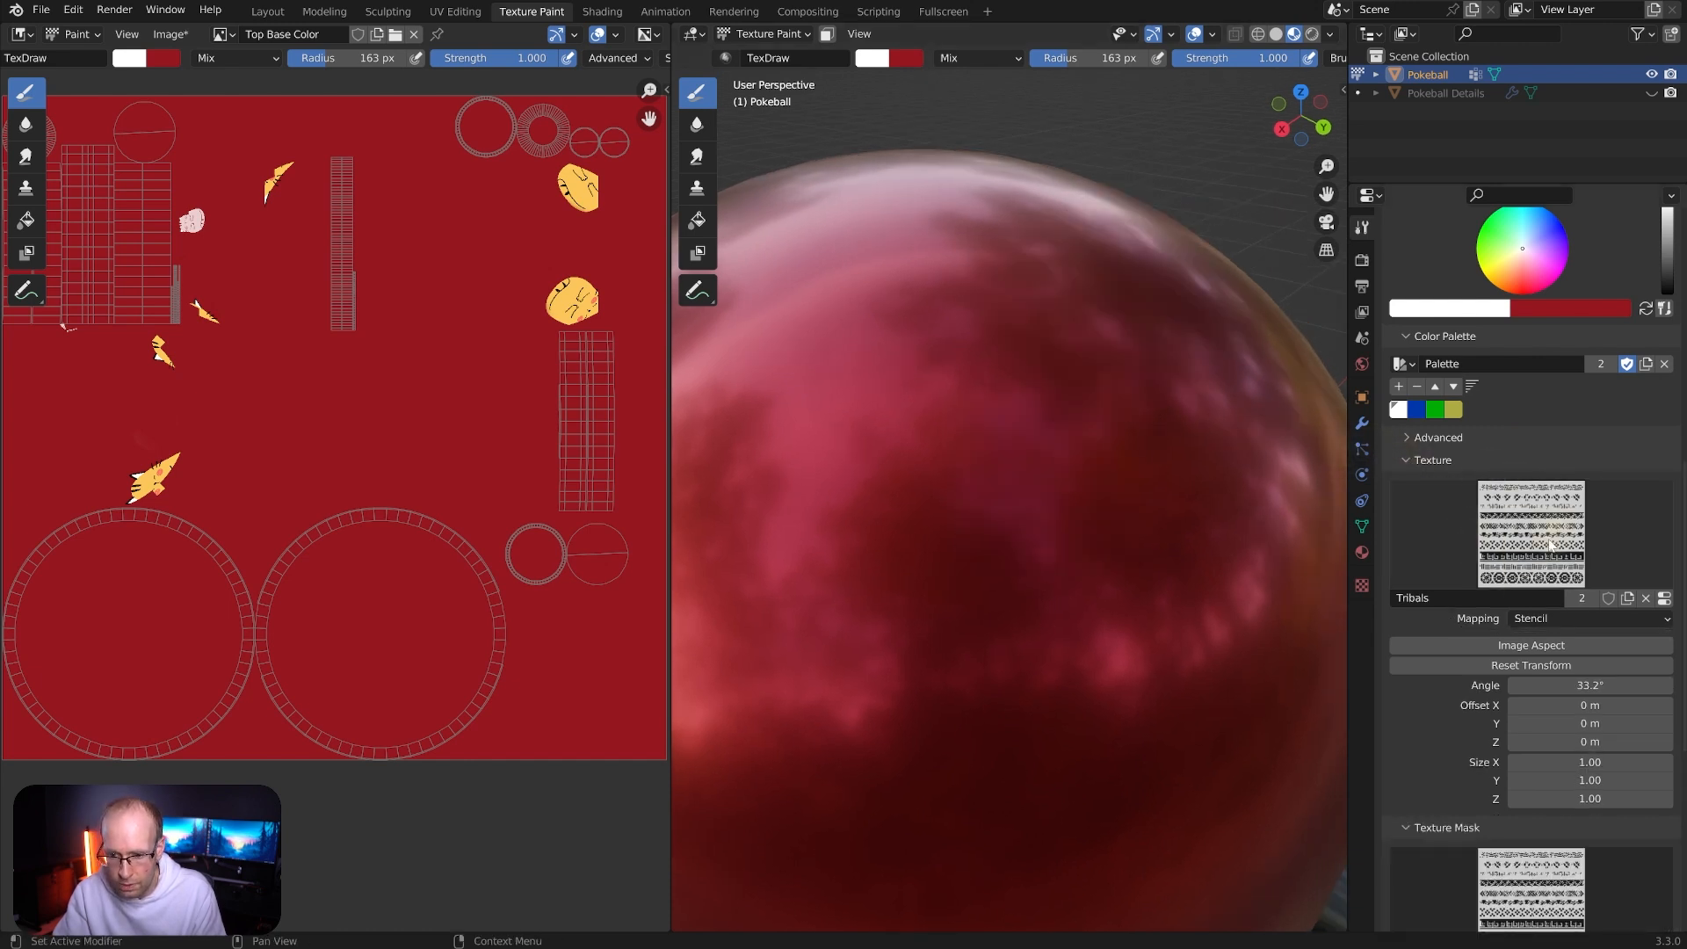
click(1646, 598)
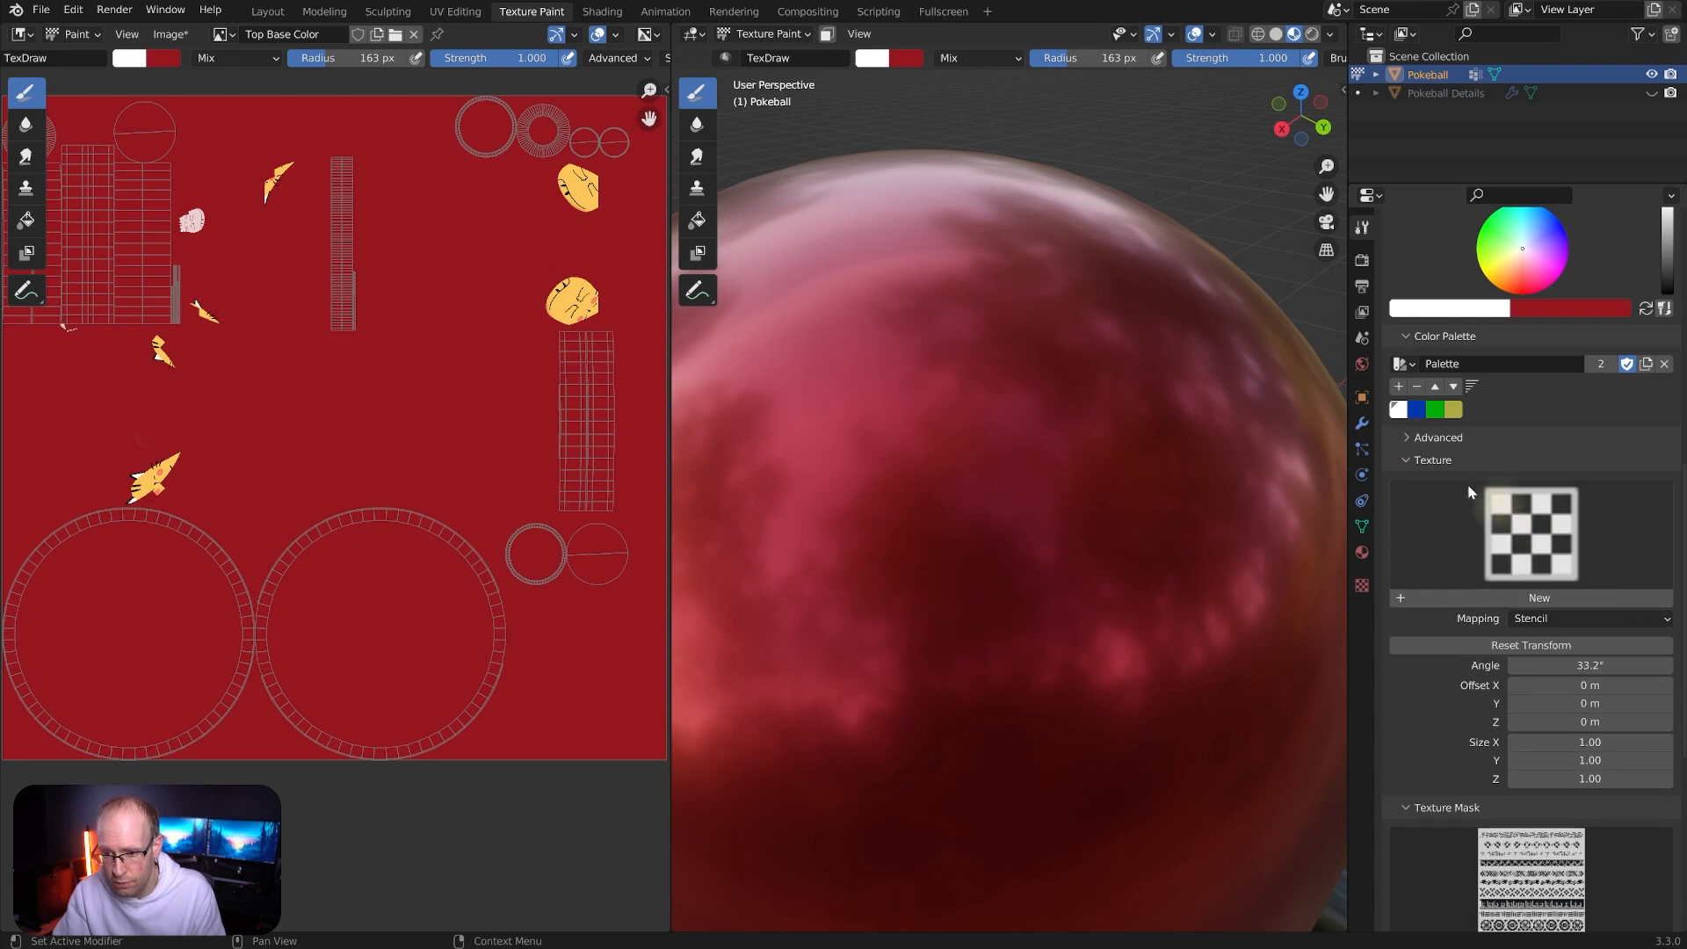
click(1409, 462)
scroll(1169, 456, down, 2)
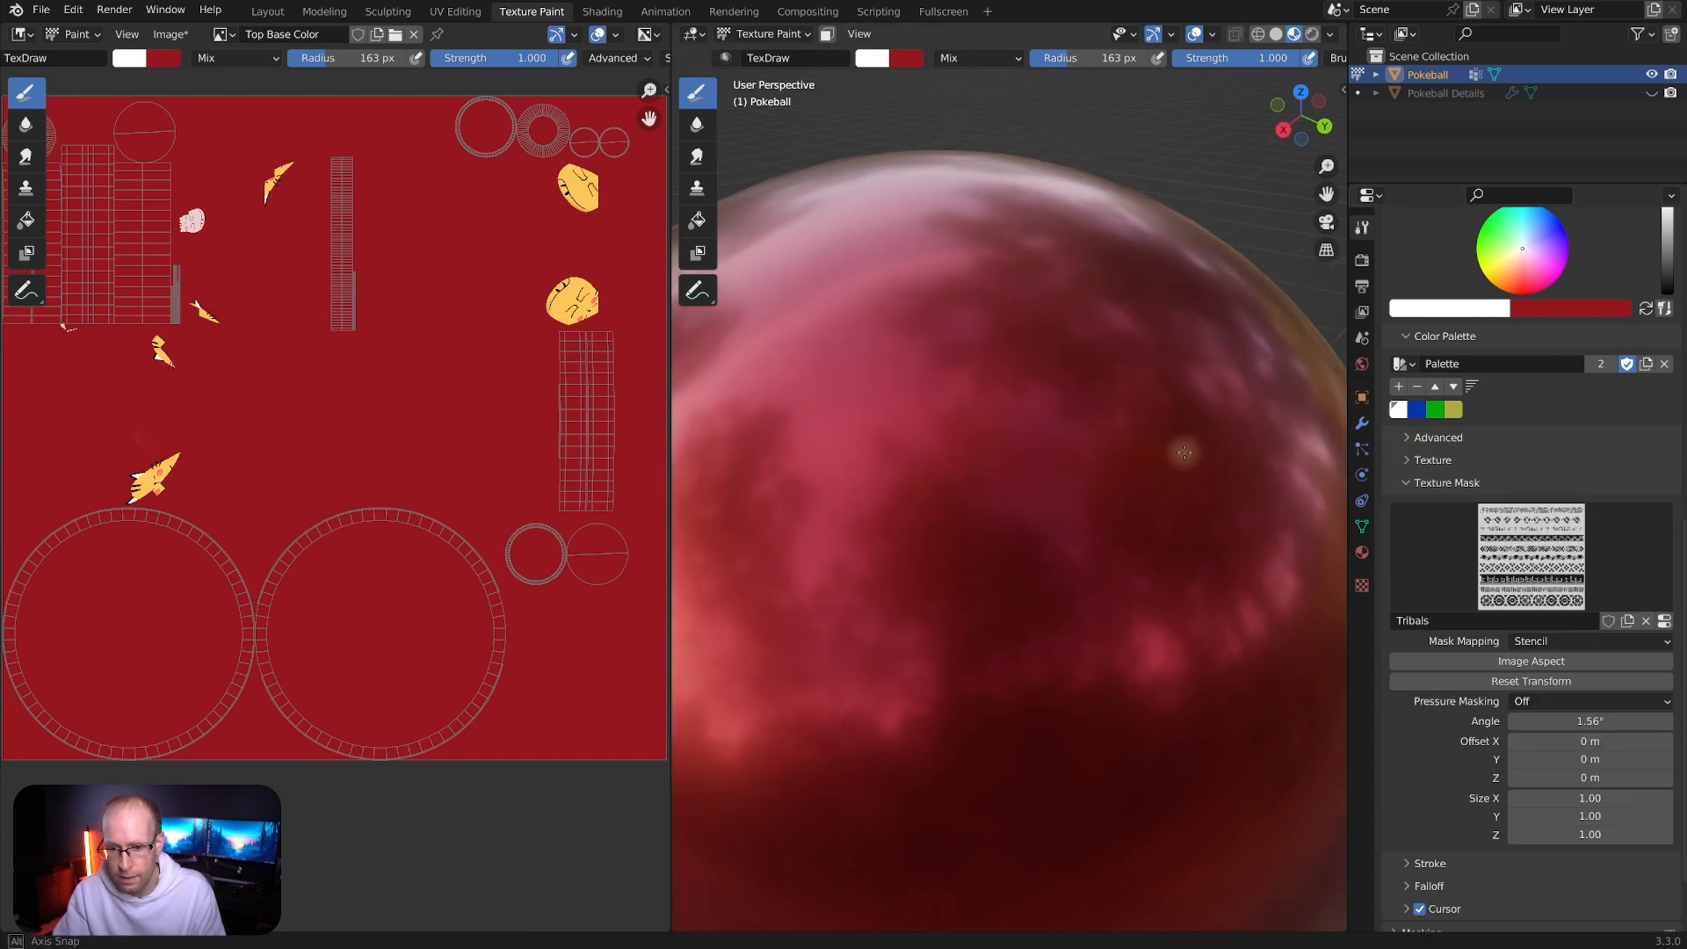
Enlarge the Tribals mask stencil so its pattern rows span most of the red dome in the close-up view
scroll(1158, 466, up, 1)
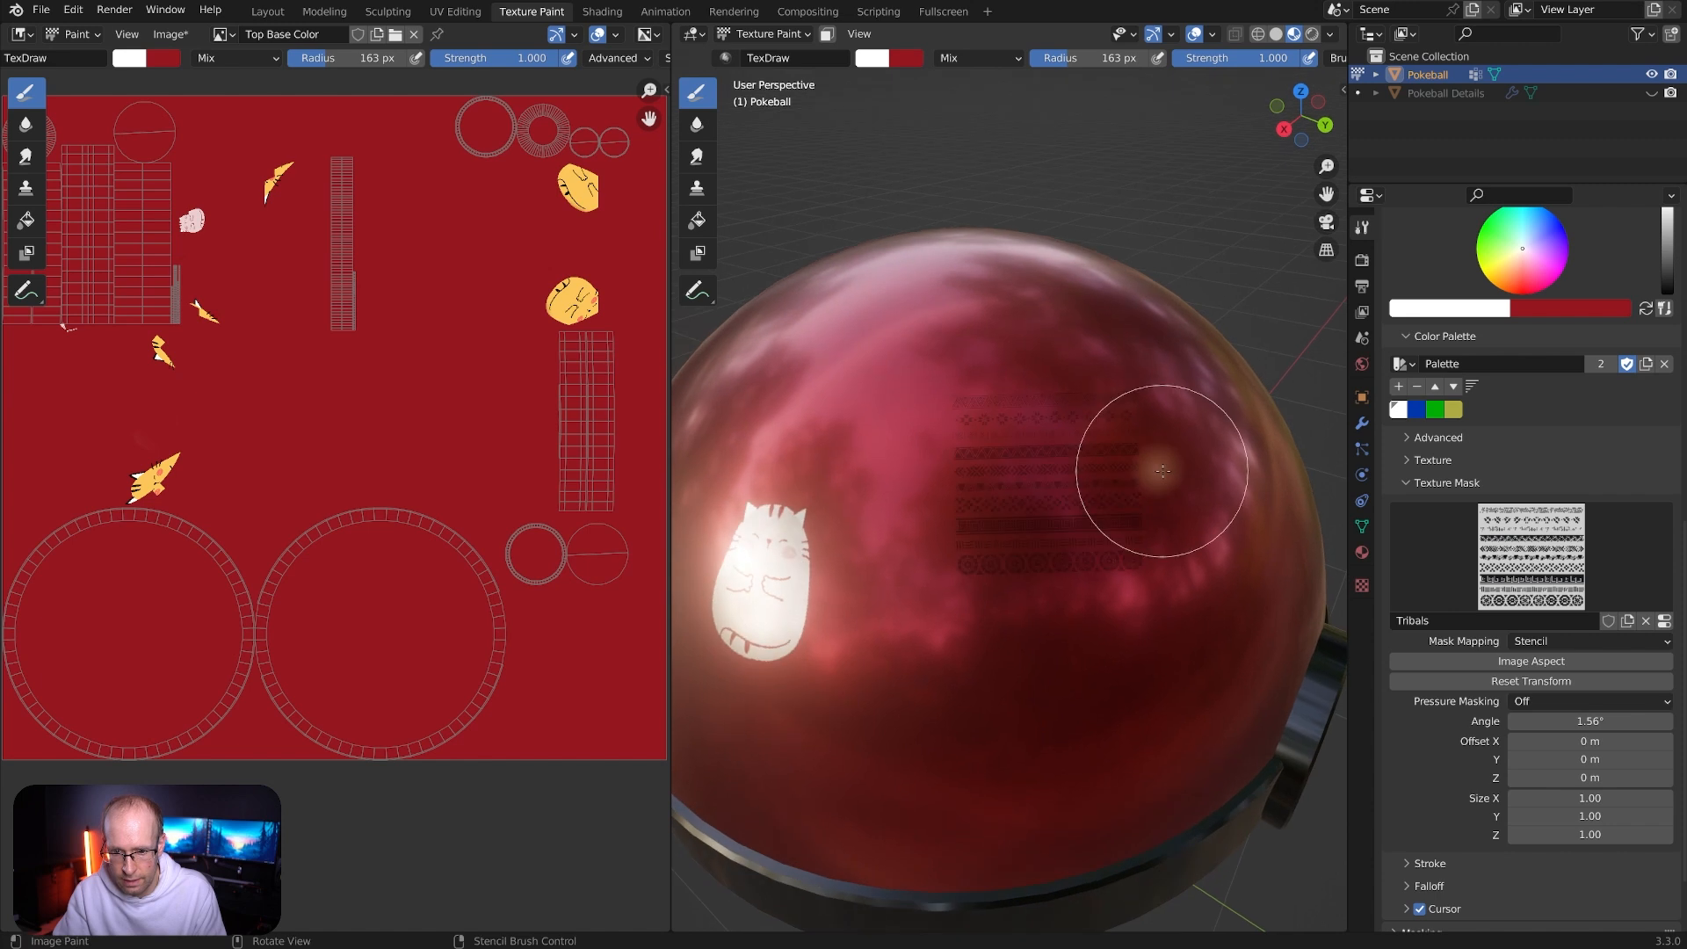
scroll(1180, 478, up, 2)
scroll(1178, 475, down, 2)
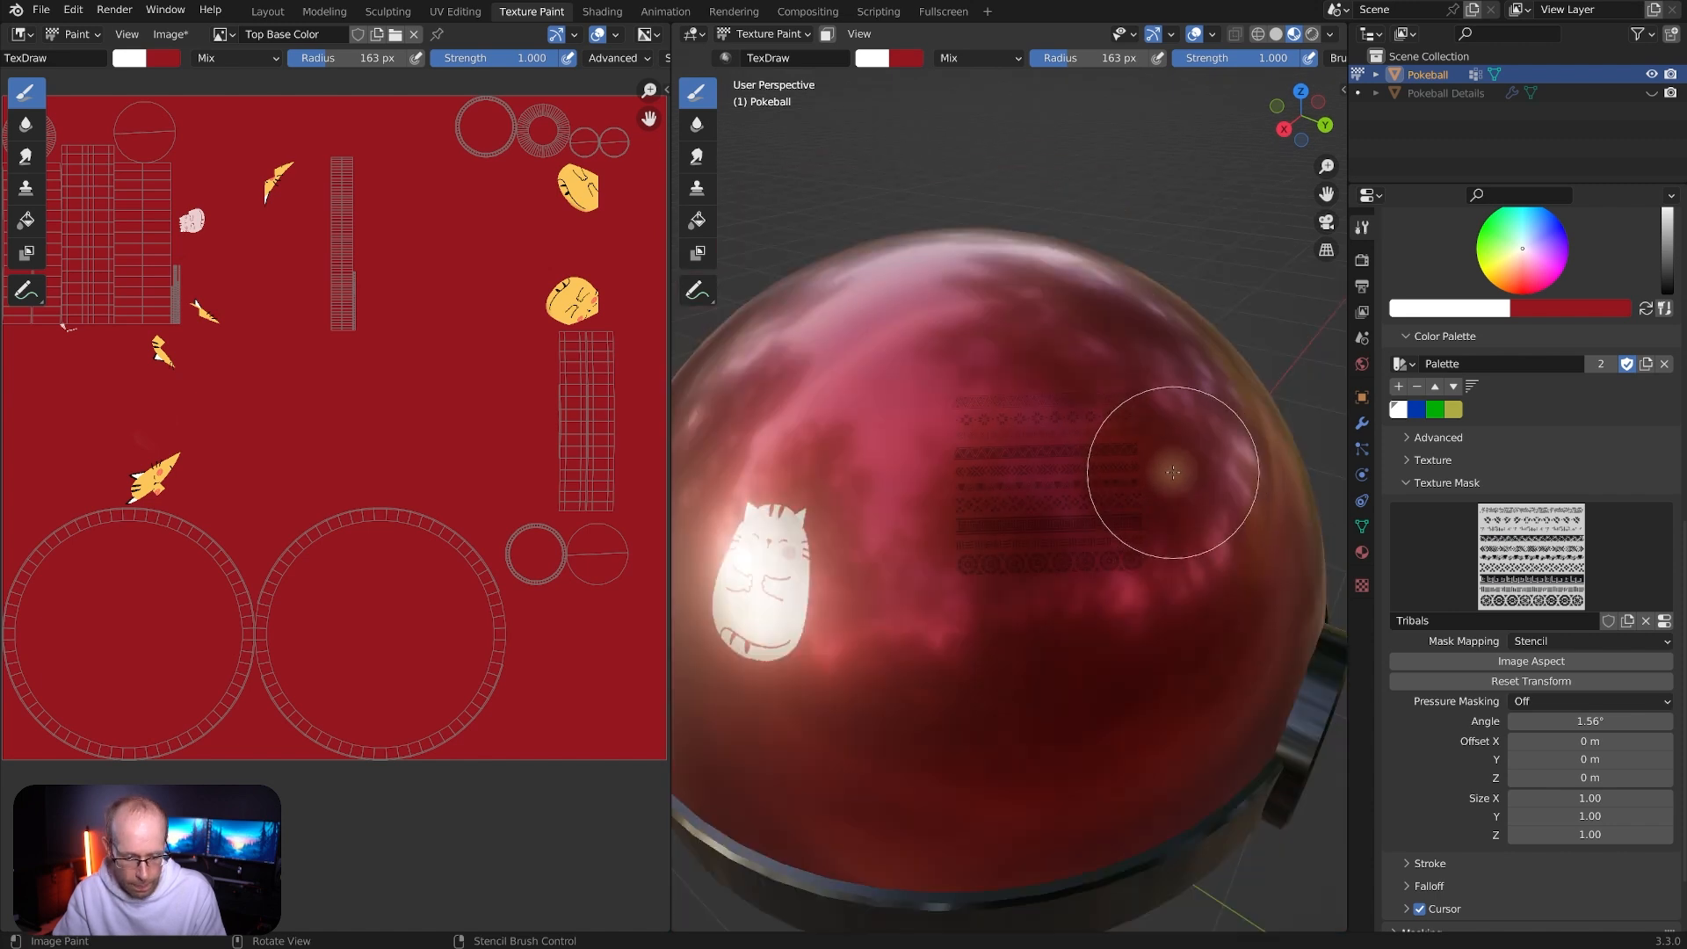
scroll(1174, 472, up, 2)
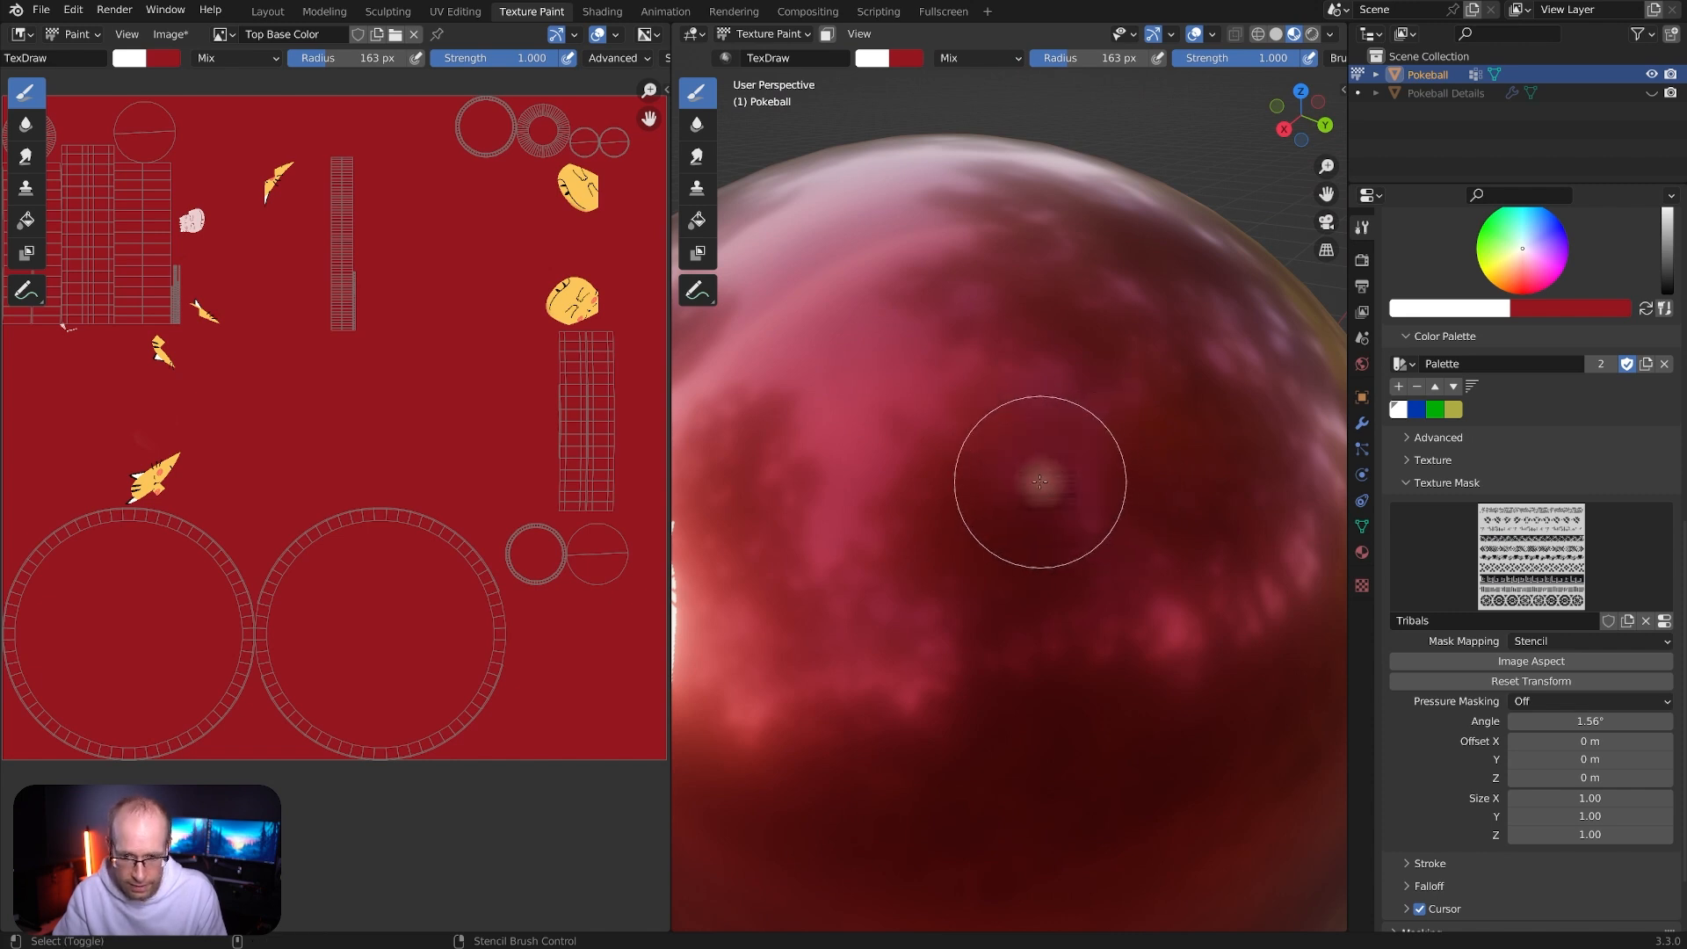
shift+right_drag(1047, 471, 983, 482)
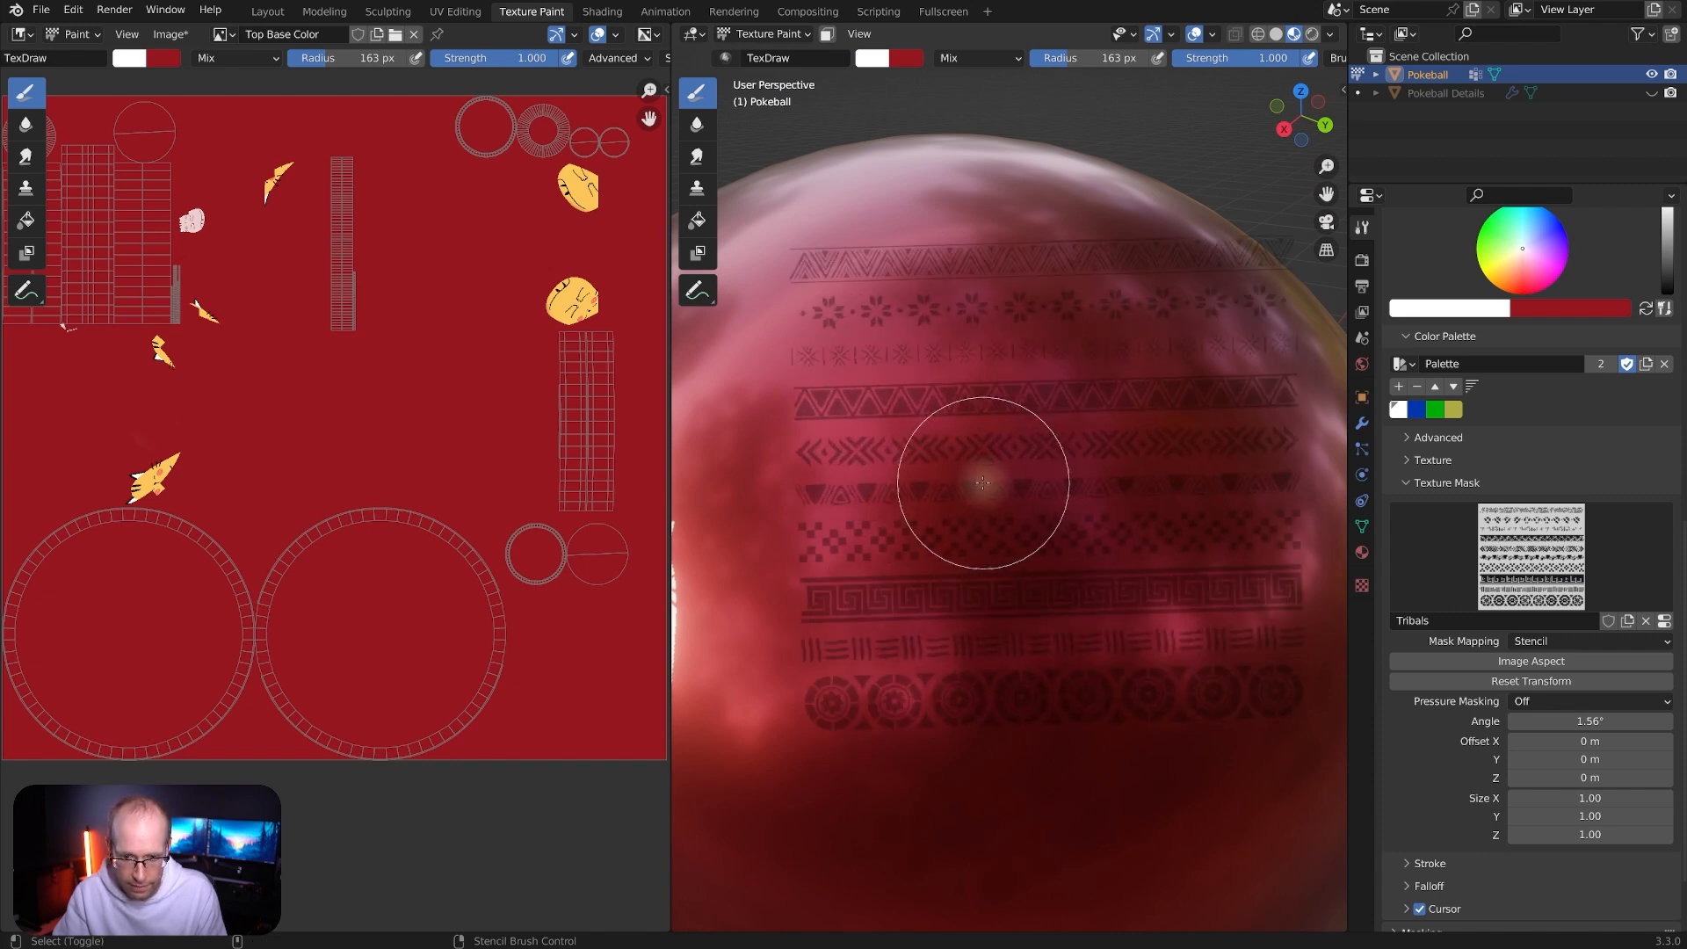
Set the brush radius to 51 px for painting single rows of the tribal stencil
key(f)
click(1217, 522)
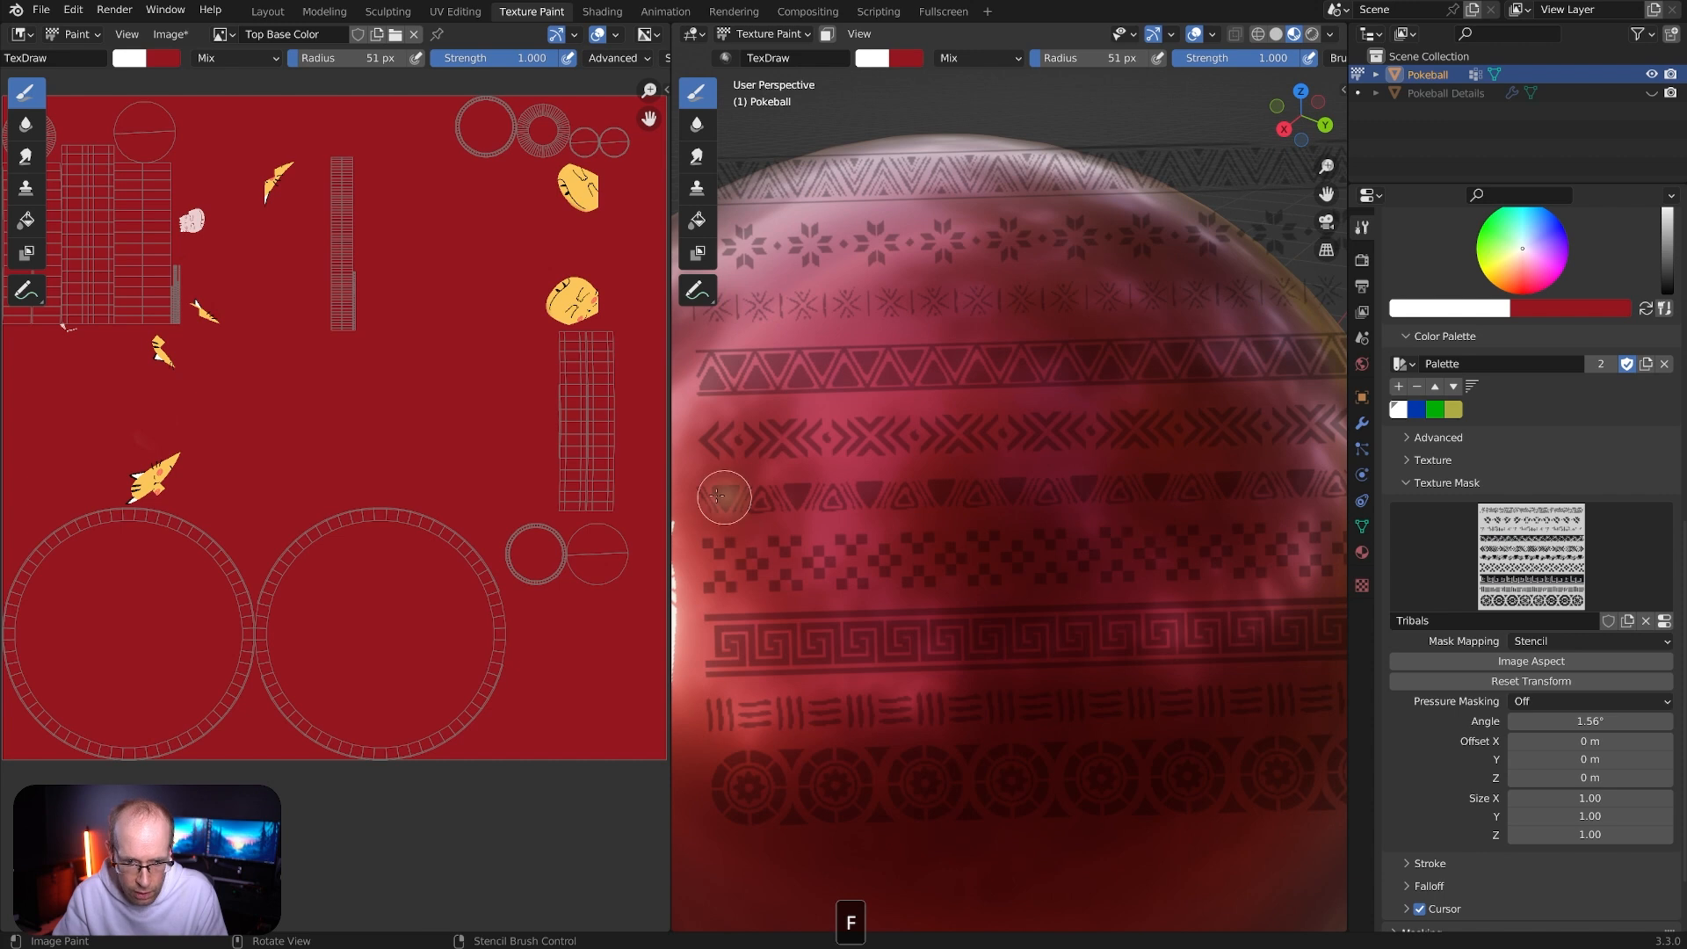
Paint the stencil's small triangle row in white across the red dome and undo the strokes
drag(760, 495, 1169, 494)
mouse_move(870, 488)
mouse_down()
mouse_move(1331, 485)
mouse_move(680, 482)
mouse_up()
drag(849, 507, 1319, 498)
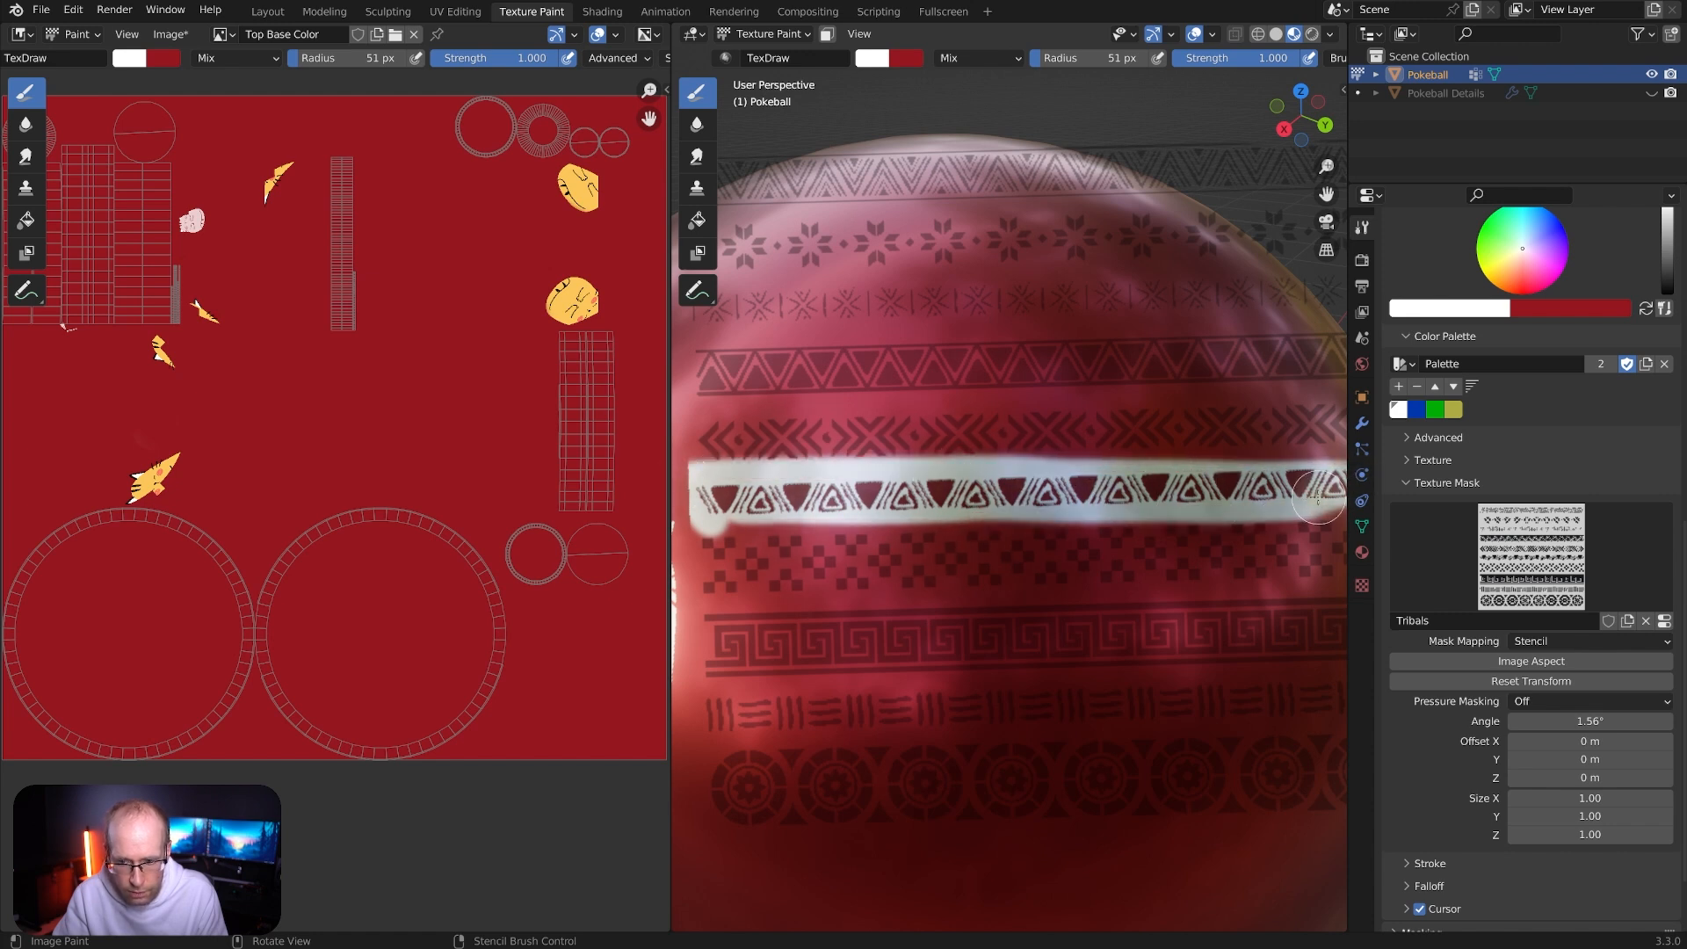
mouse_move(1284, 489)
middle_down()
mouse_move(1201, 497)
mouse_move(1211, 470)
mouse_move(1059, 456)
middle_up()
key(ctrl+z)
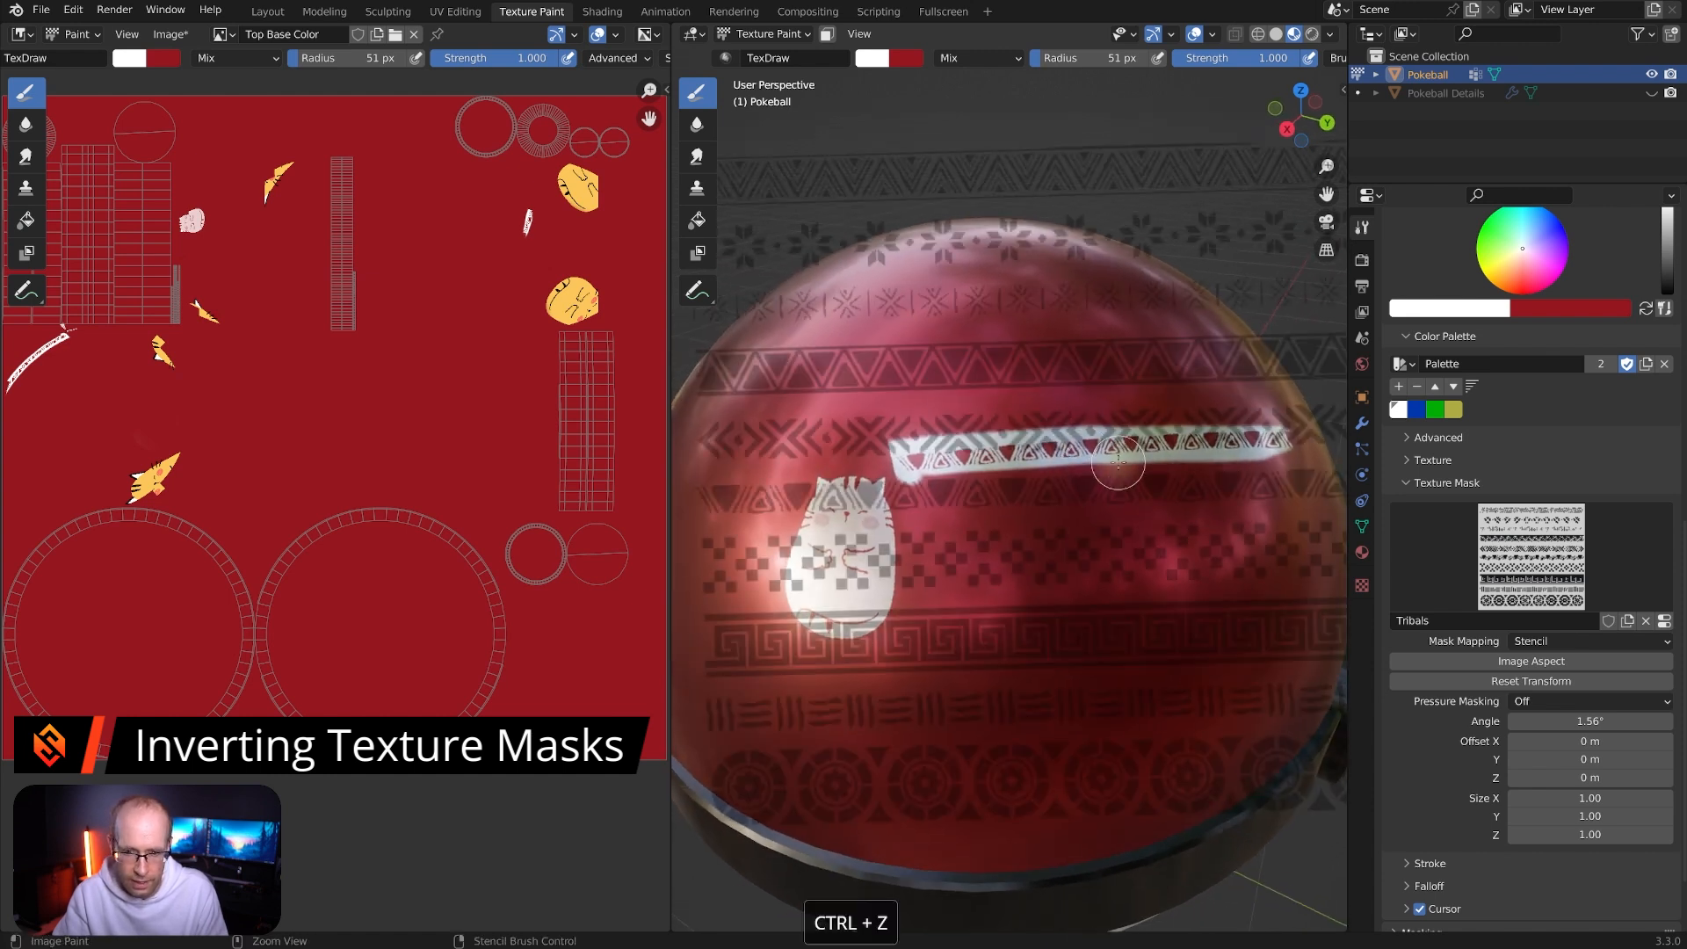
scroll(1153, 446, down, 2)
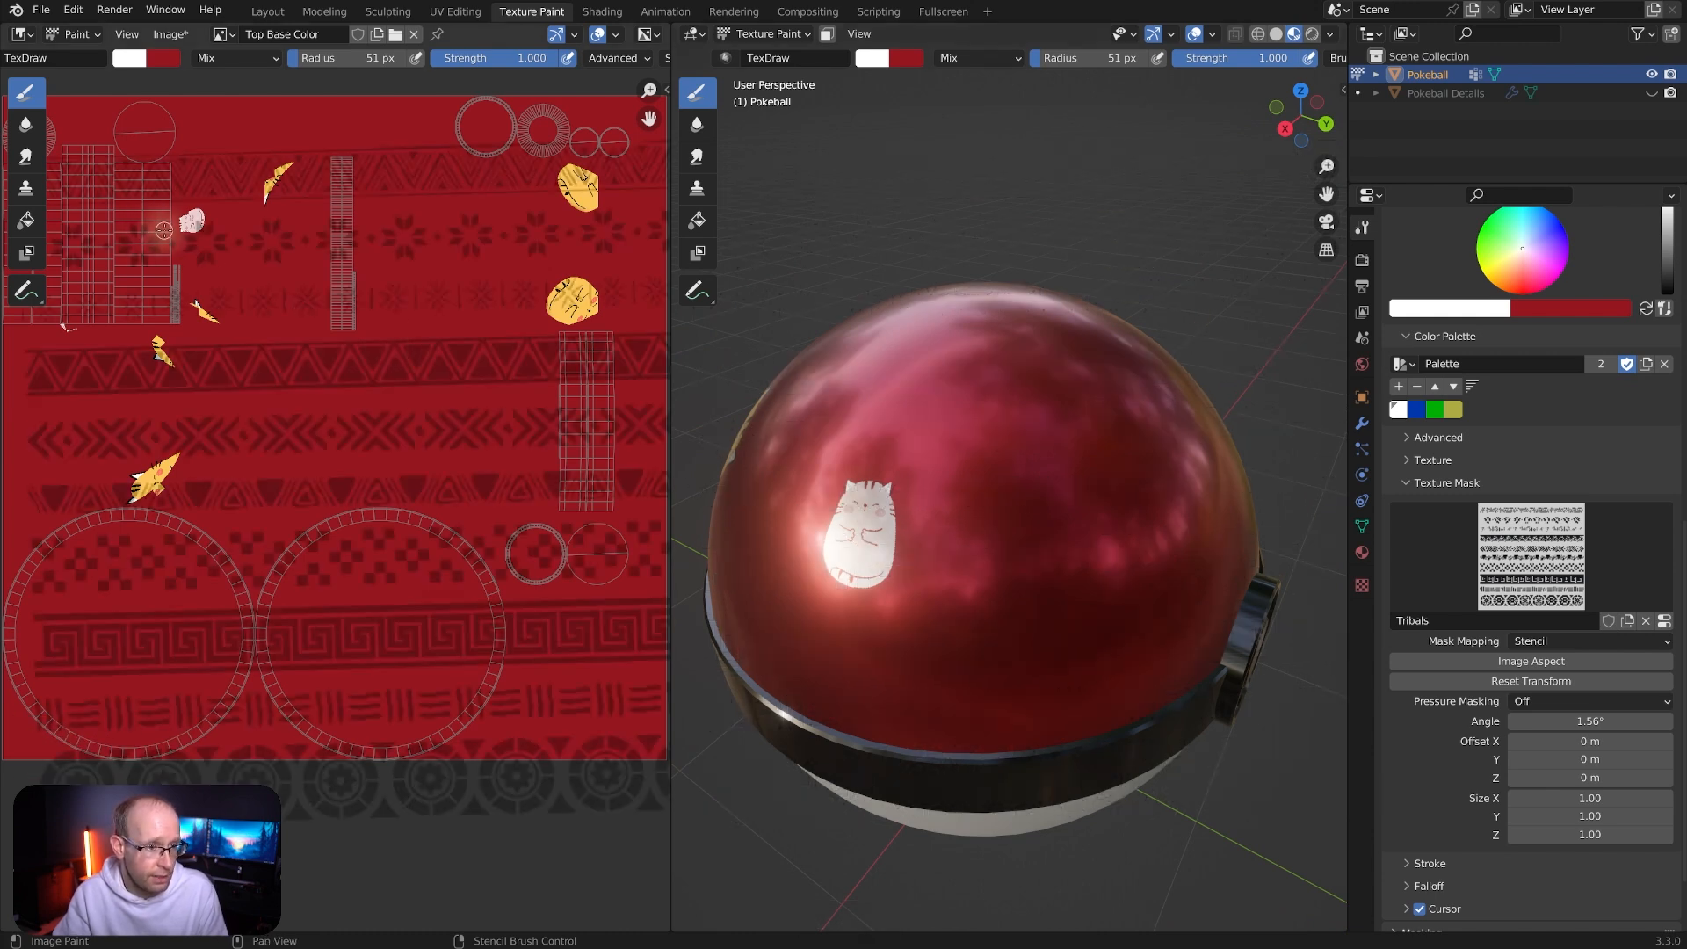
Display tribals.png in the image editor and set the brush's mask mapping to View Plane
click(221, 34)
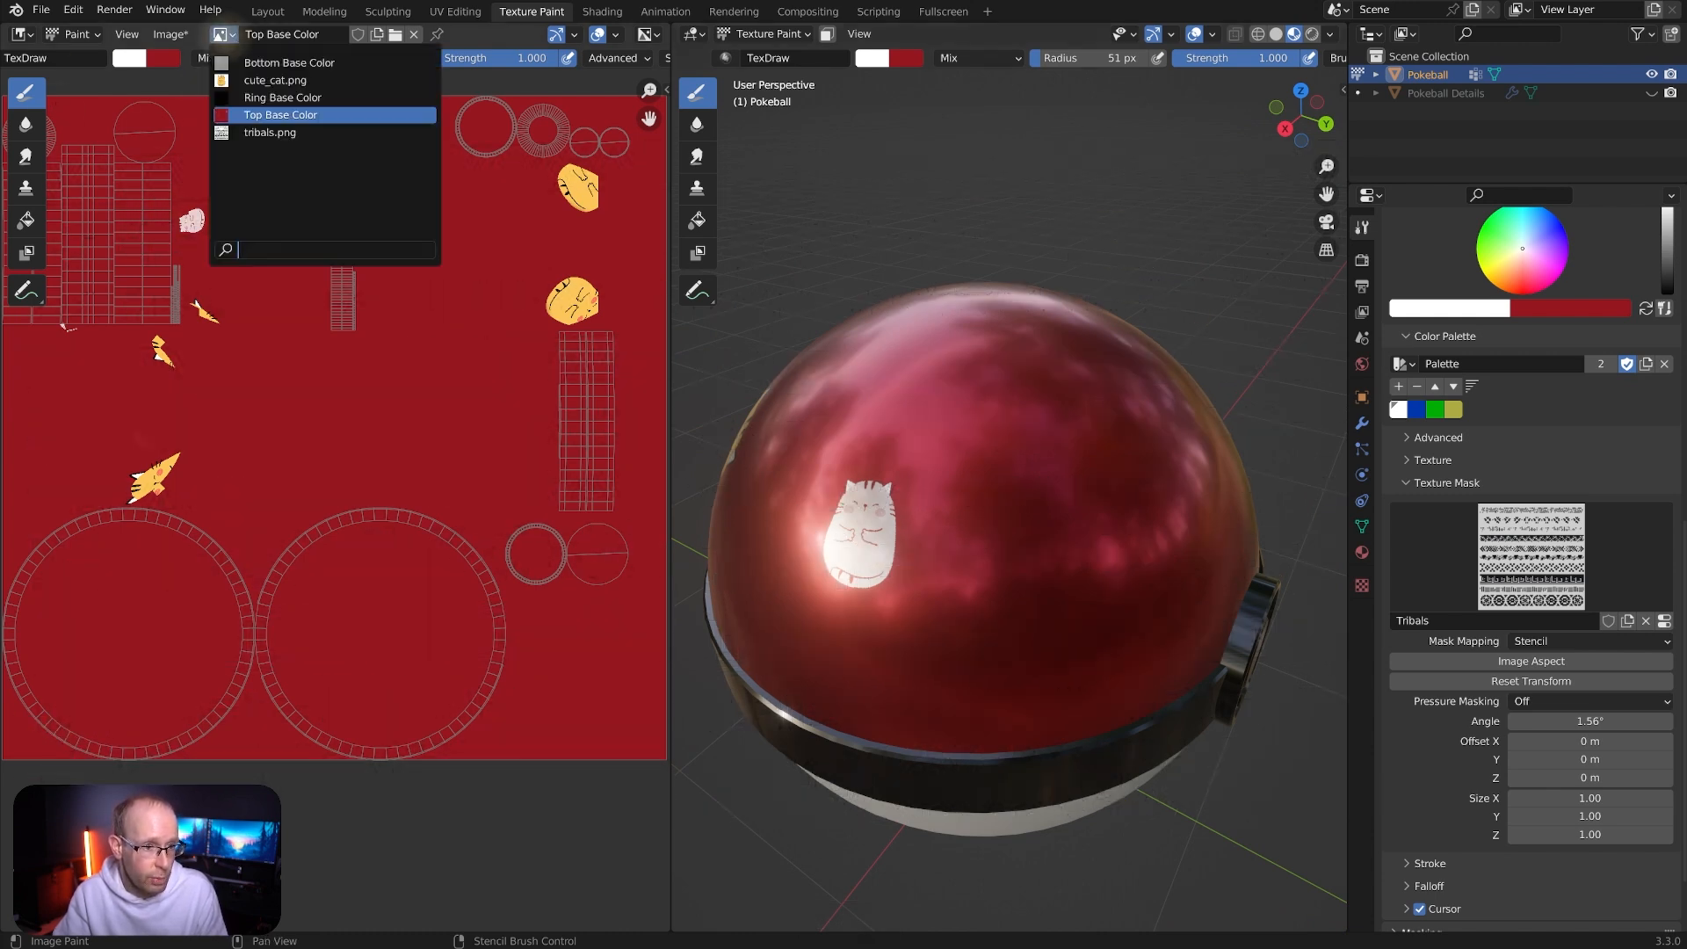
click(276, 132)
scroll(417, 337, down, 1)
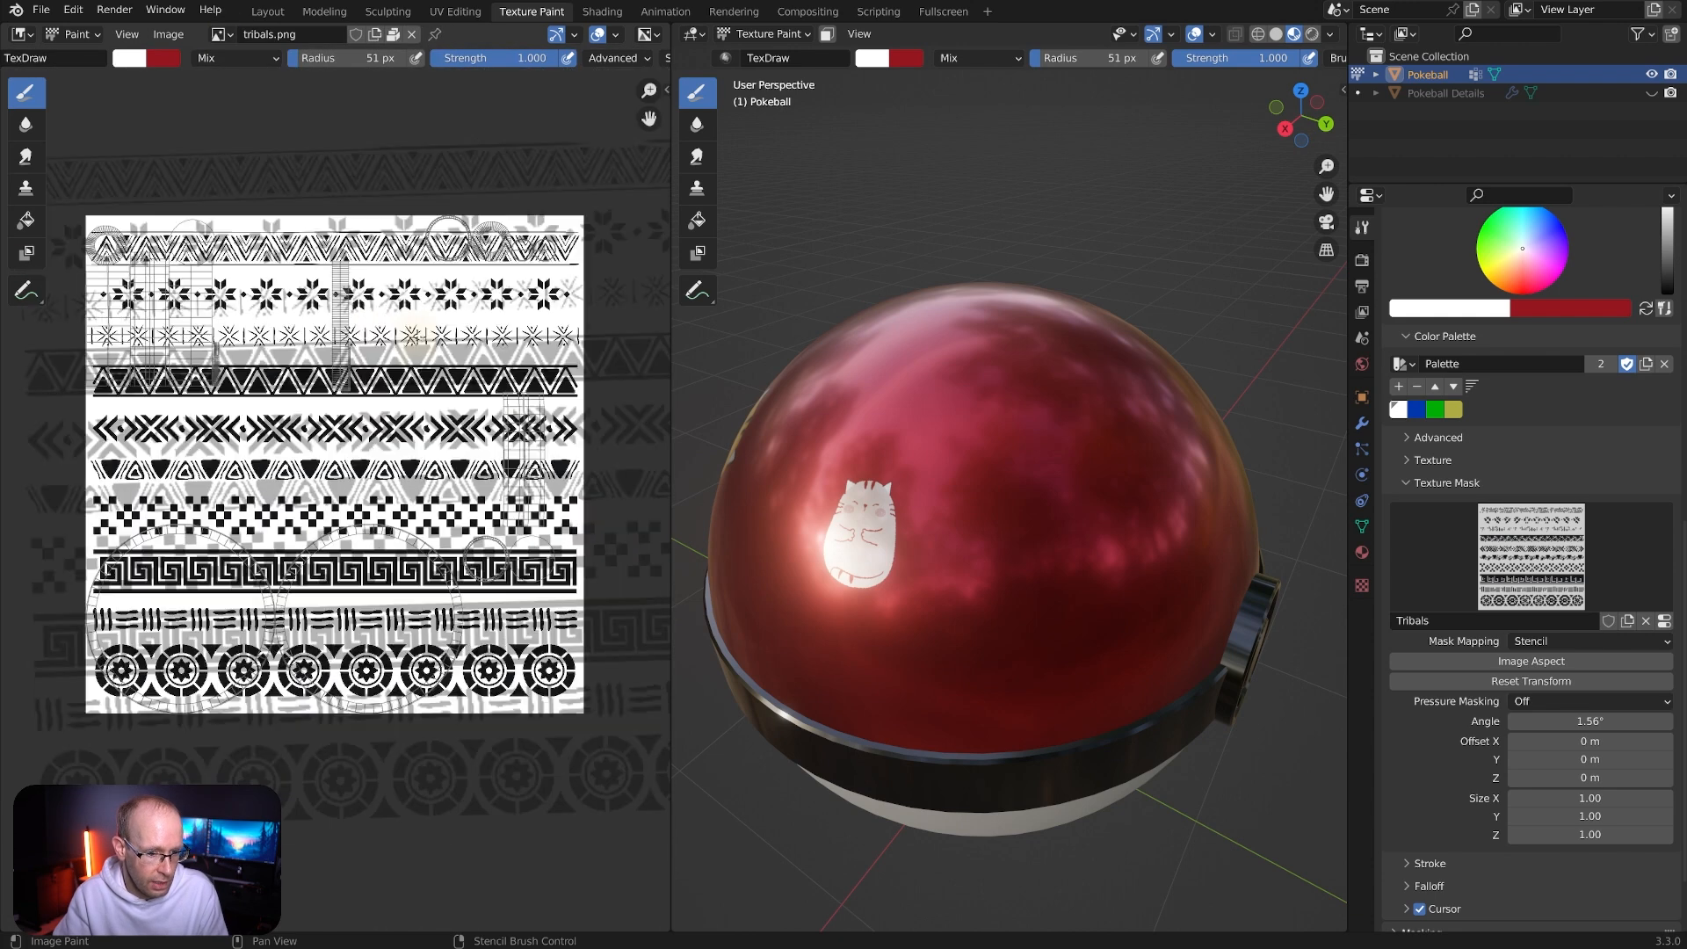
click(1547, 642)
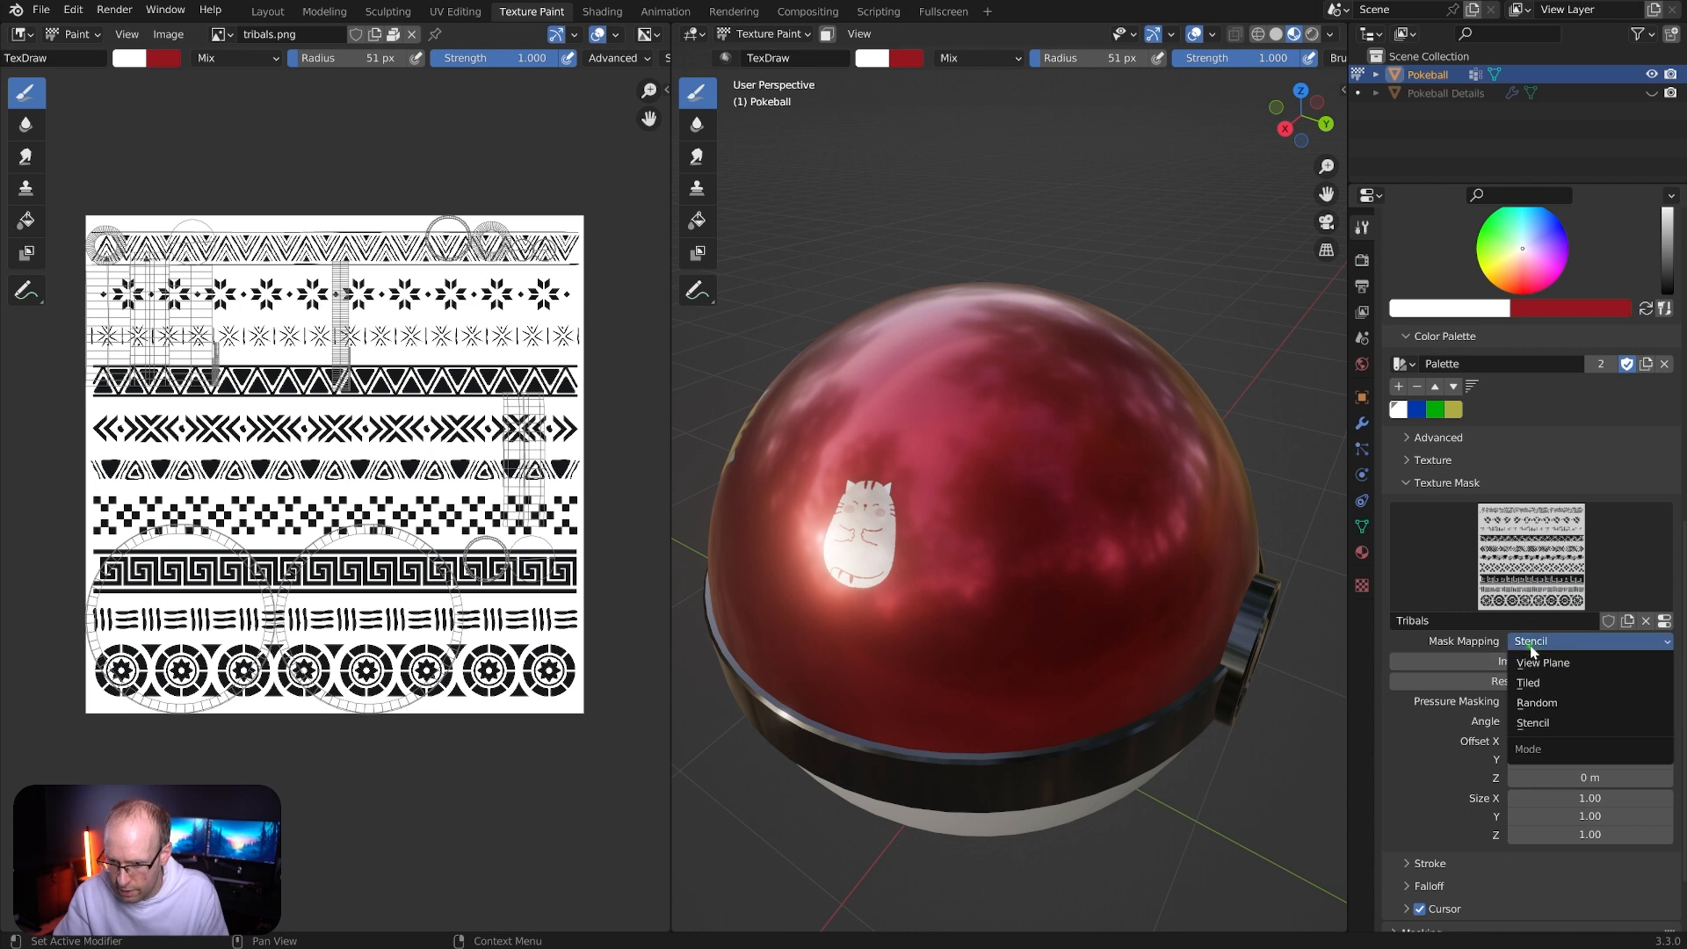
click(1547, 664)
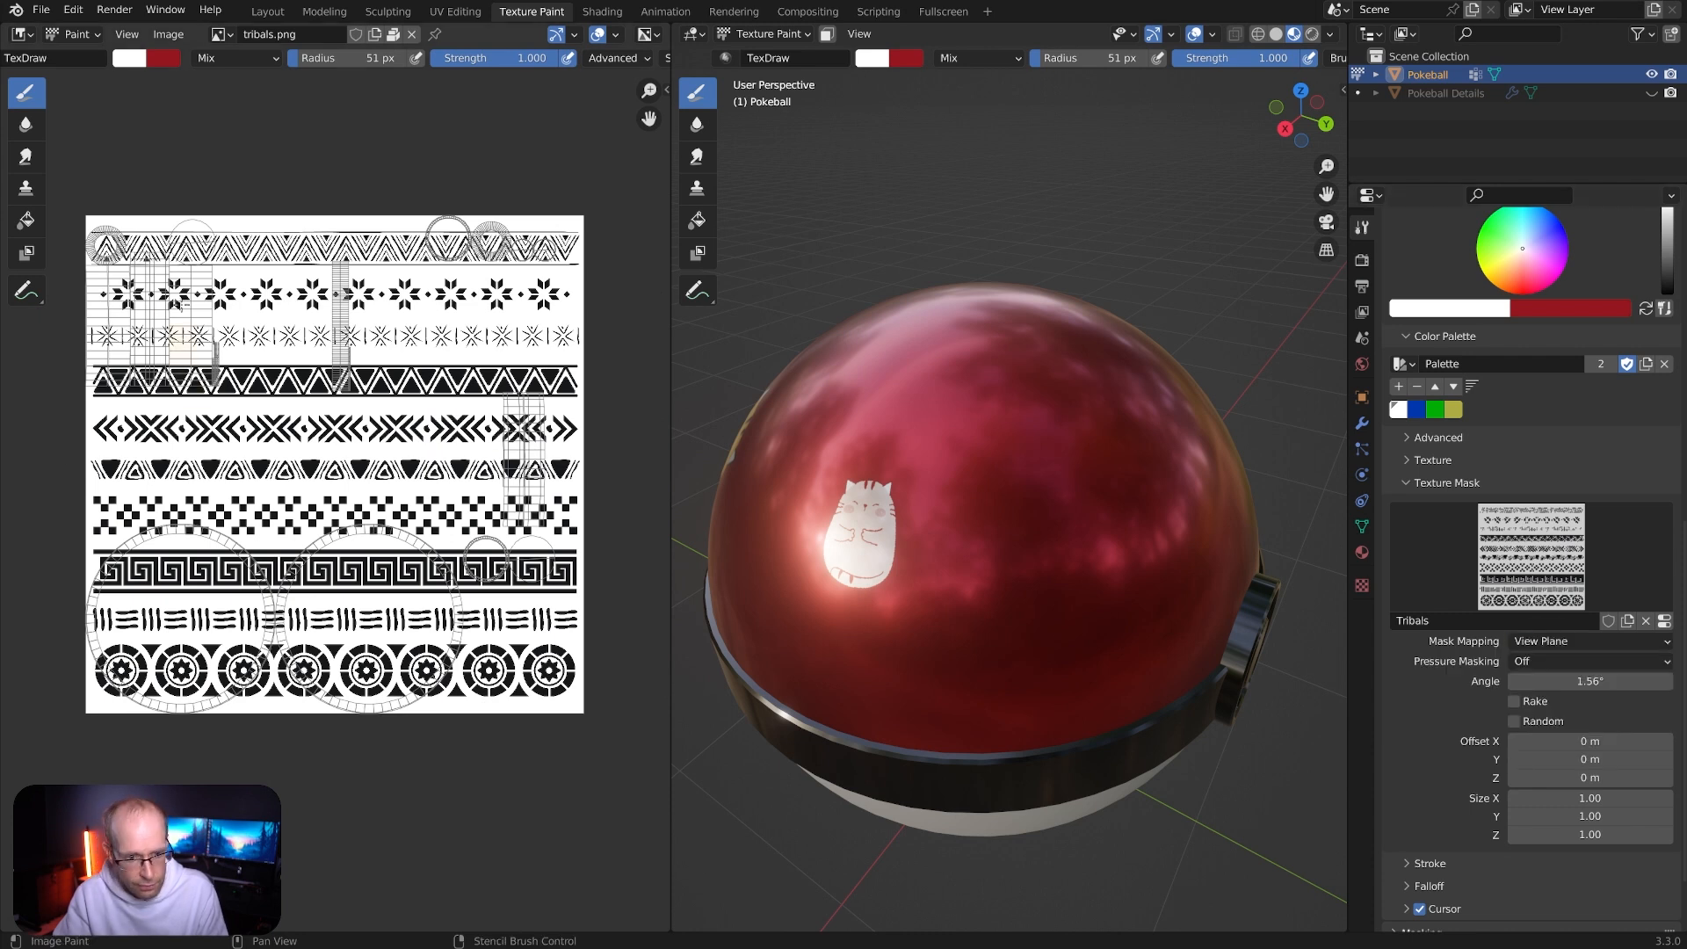
Invert the image colors of tribals.png so the patterns are white on black
scroll(335, 498, up, 1)
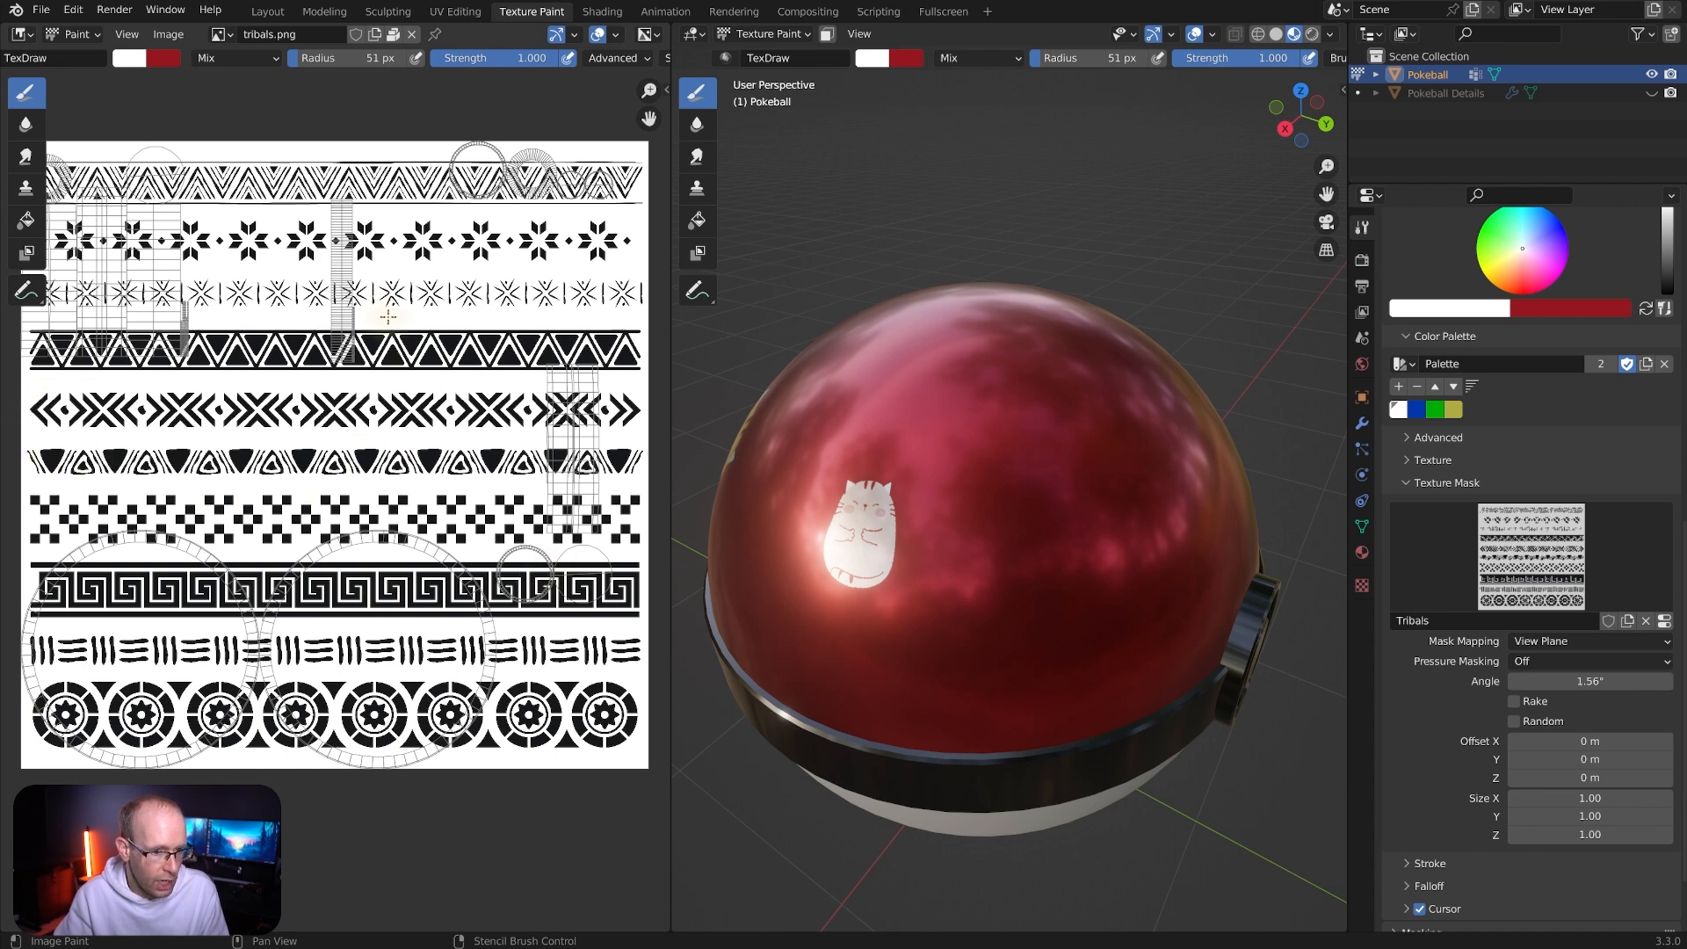
scroll(388, 316, down, 1)
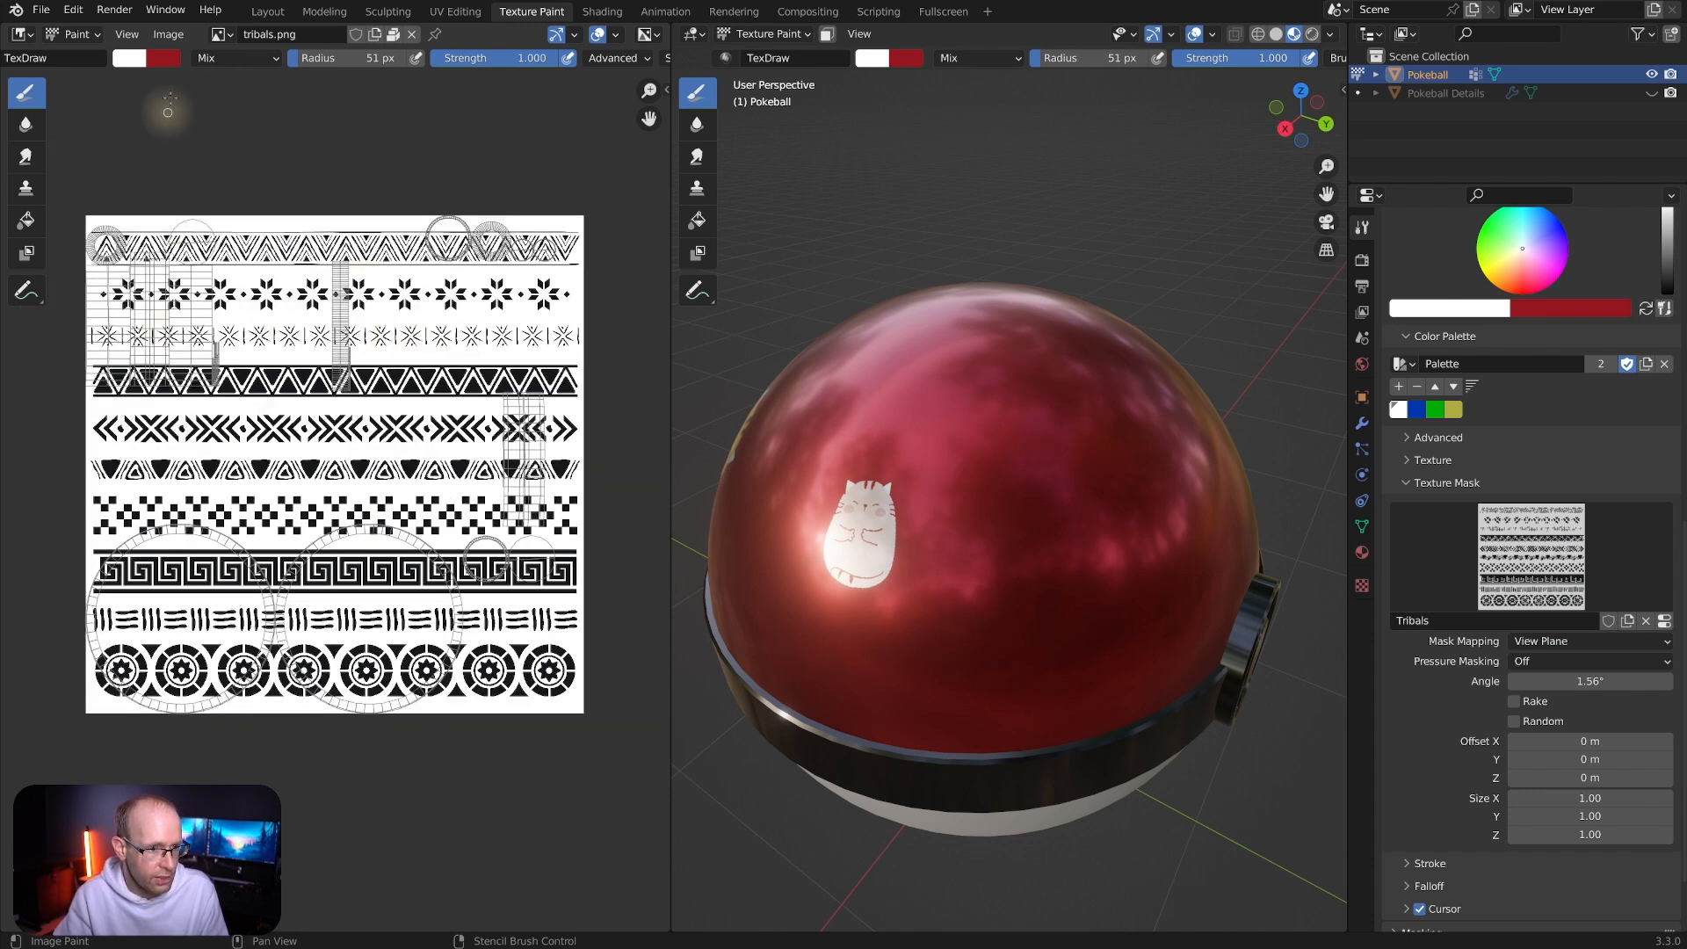
click(166, 35)
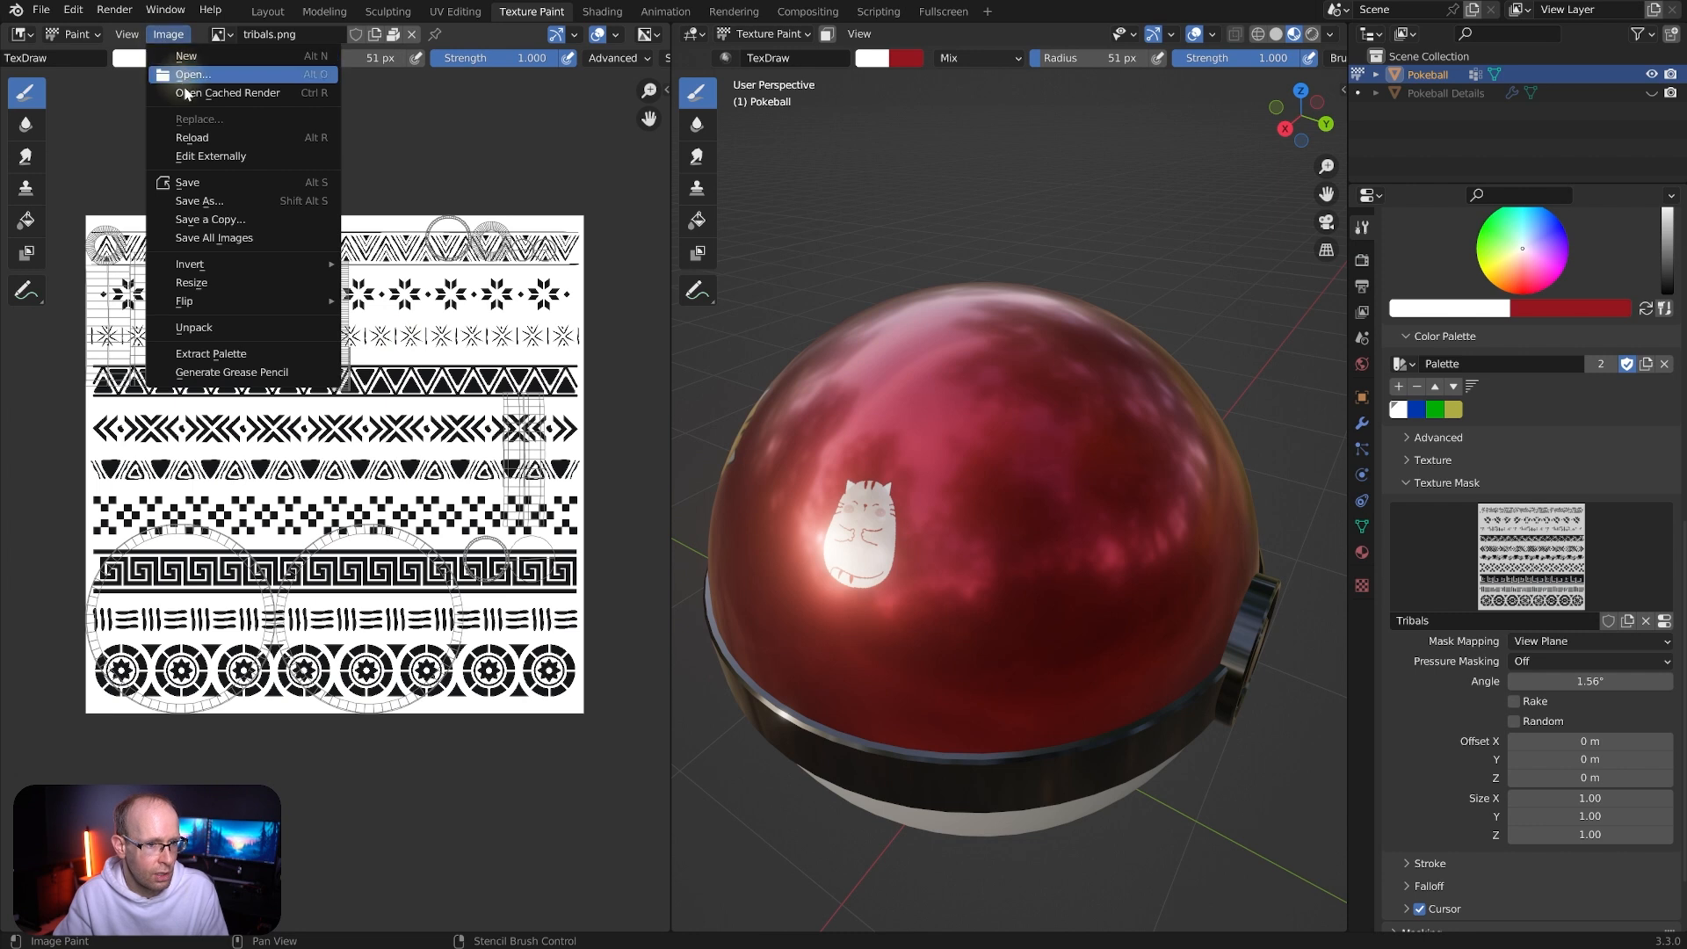
mouse_move(214, 264)
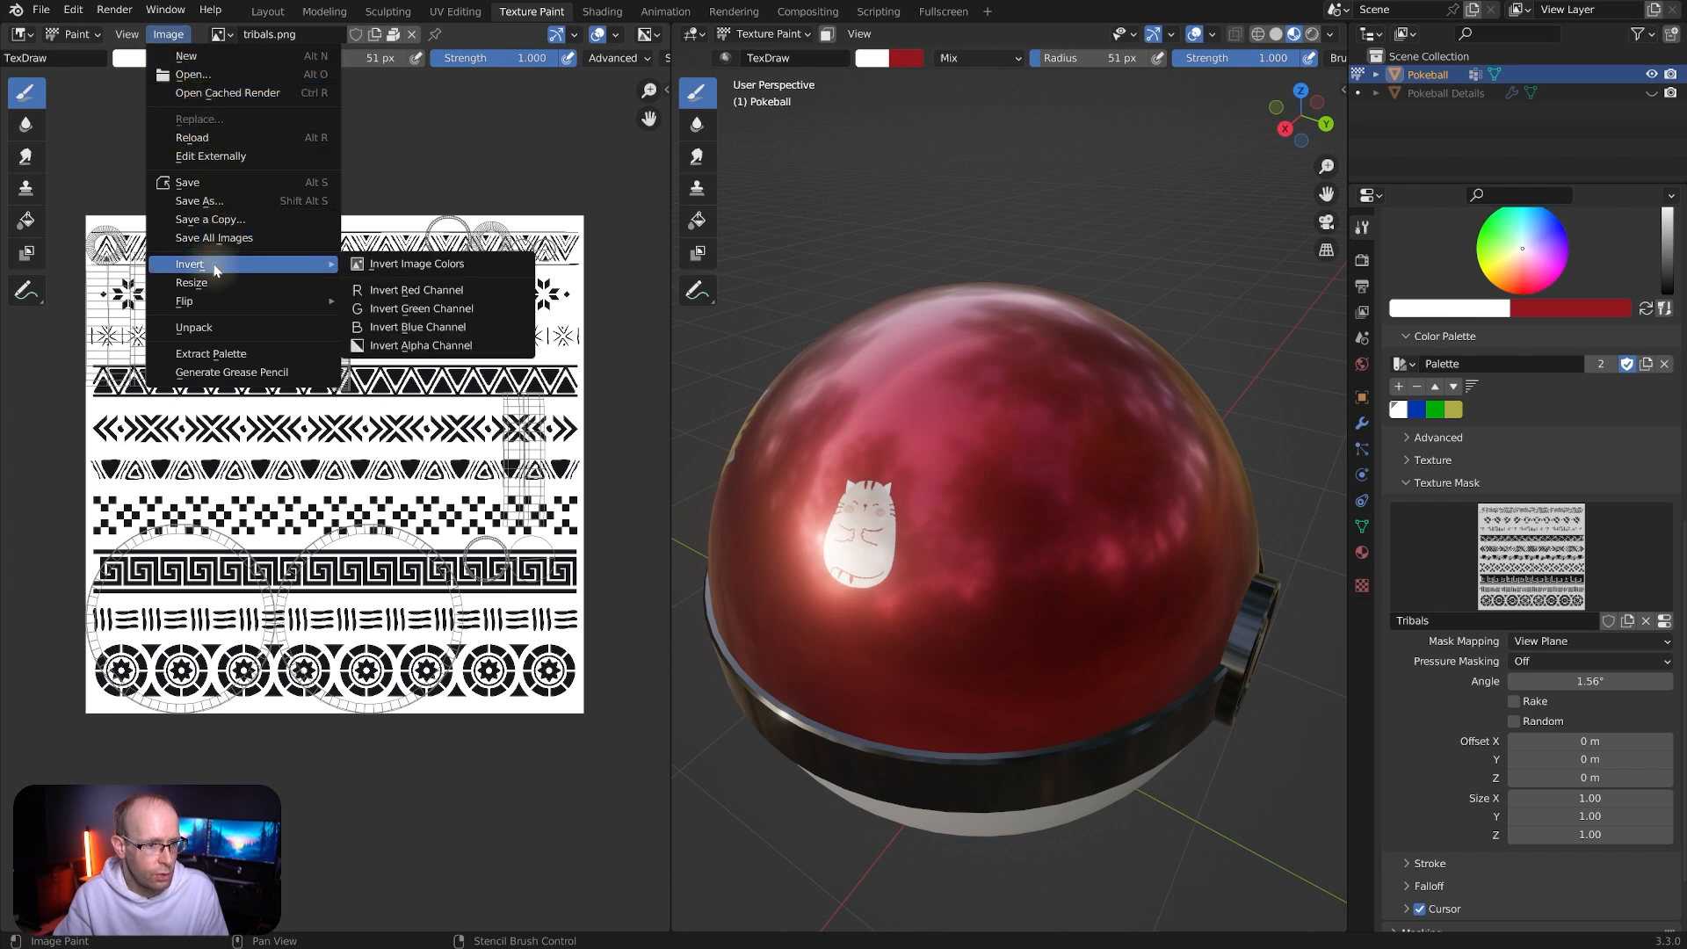
click(416, 268)
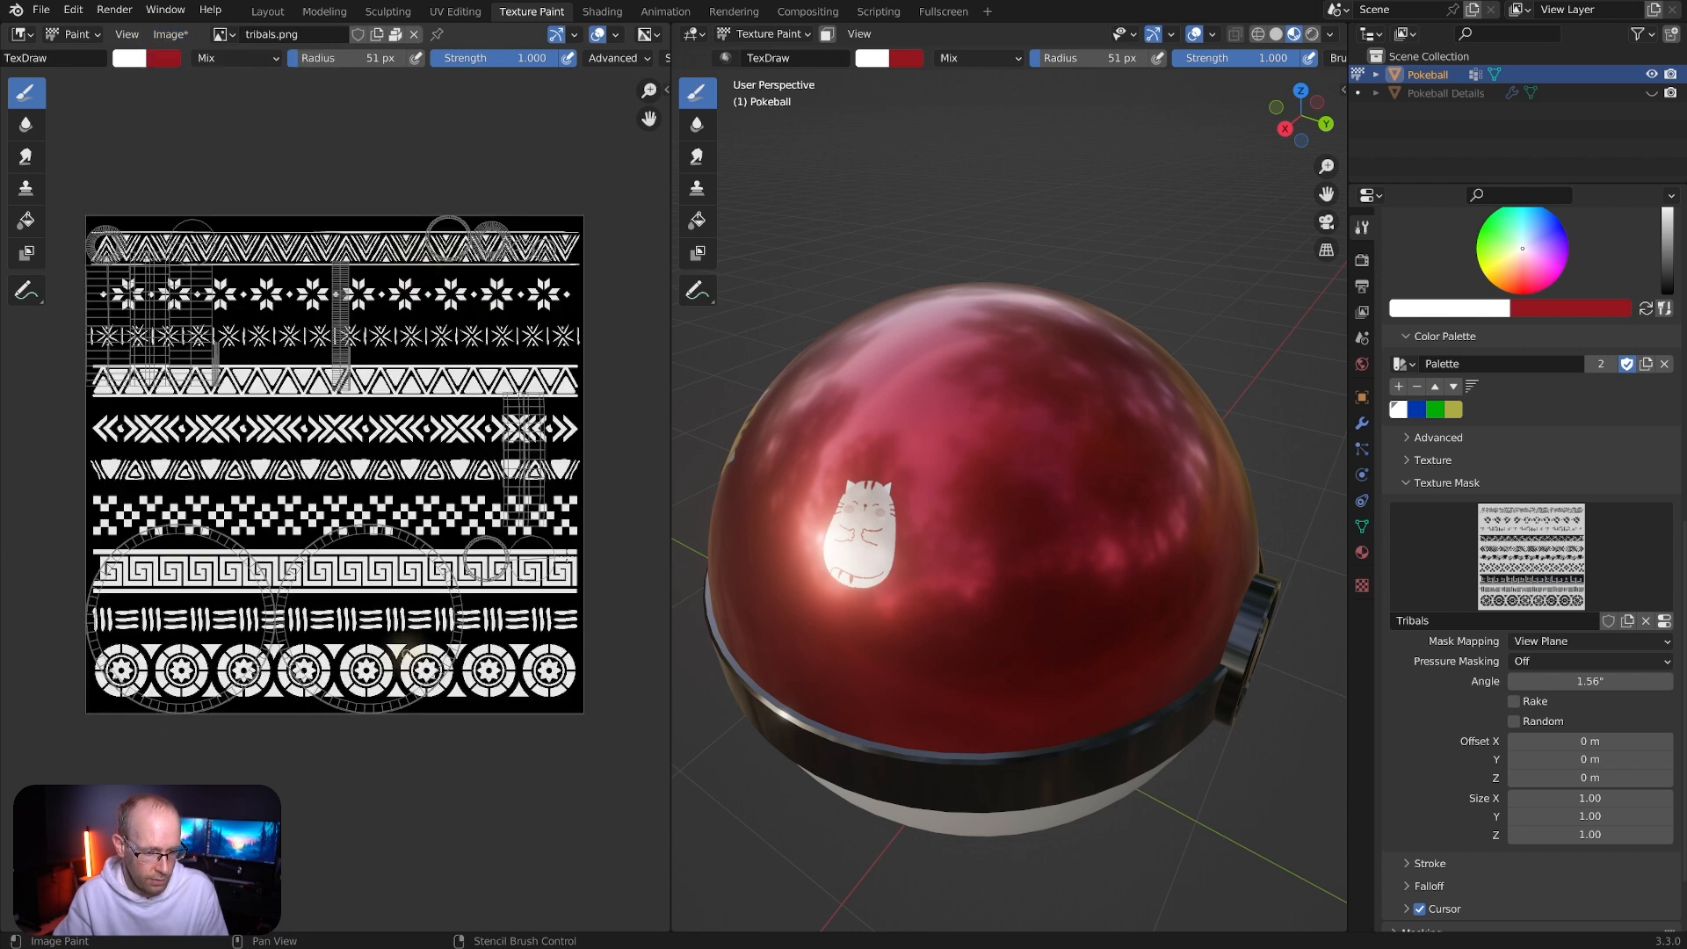
Widen the 3D viewport around a closer view of the Pokeball and set the mask mapping to Stencil
scroll(1151, 541, up, 4)
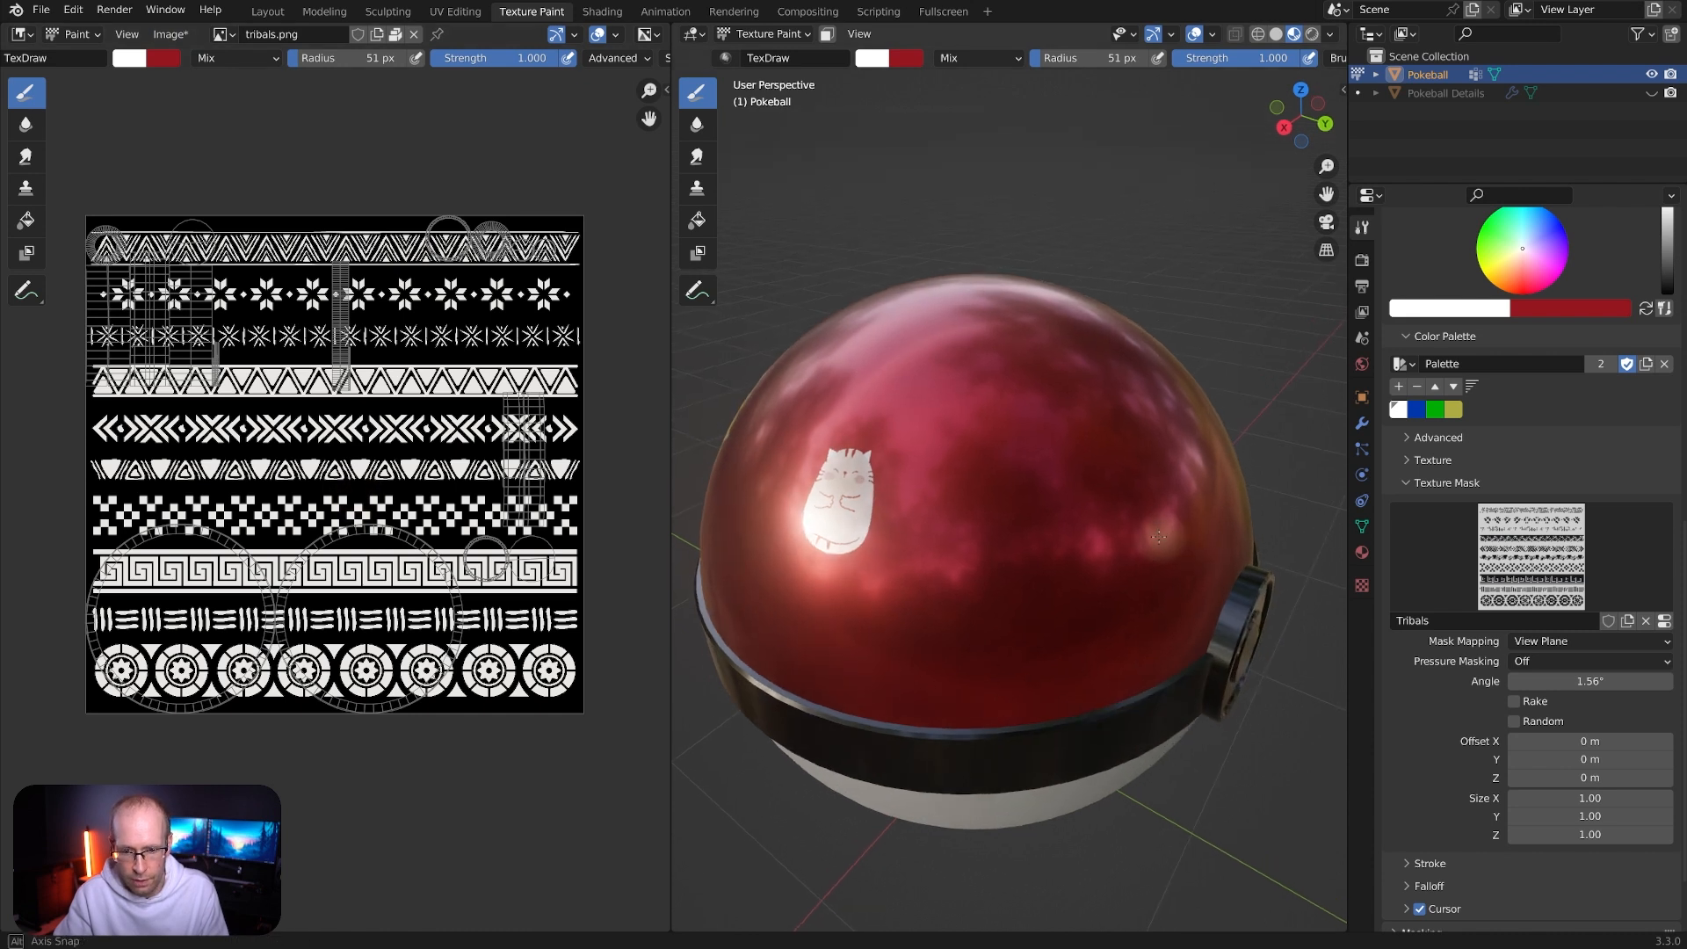
middle_drag(1163, 470, 1156, 463)
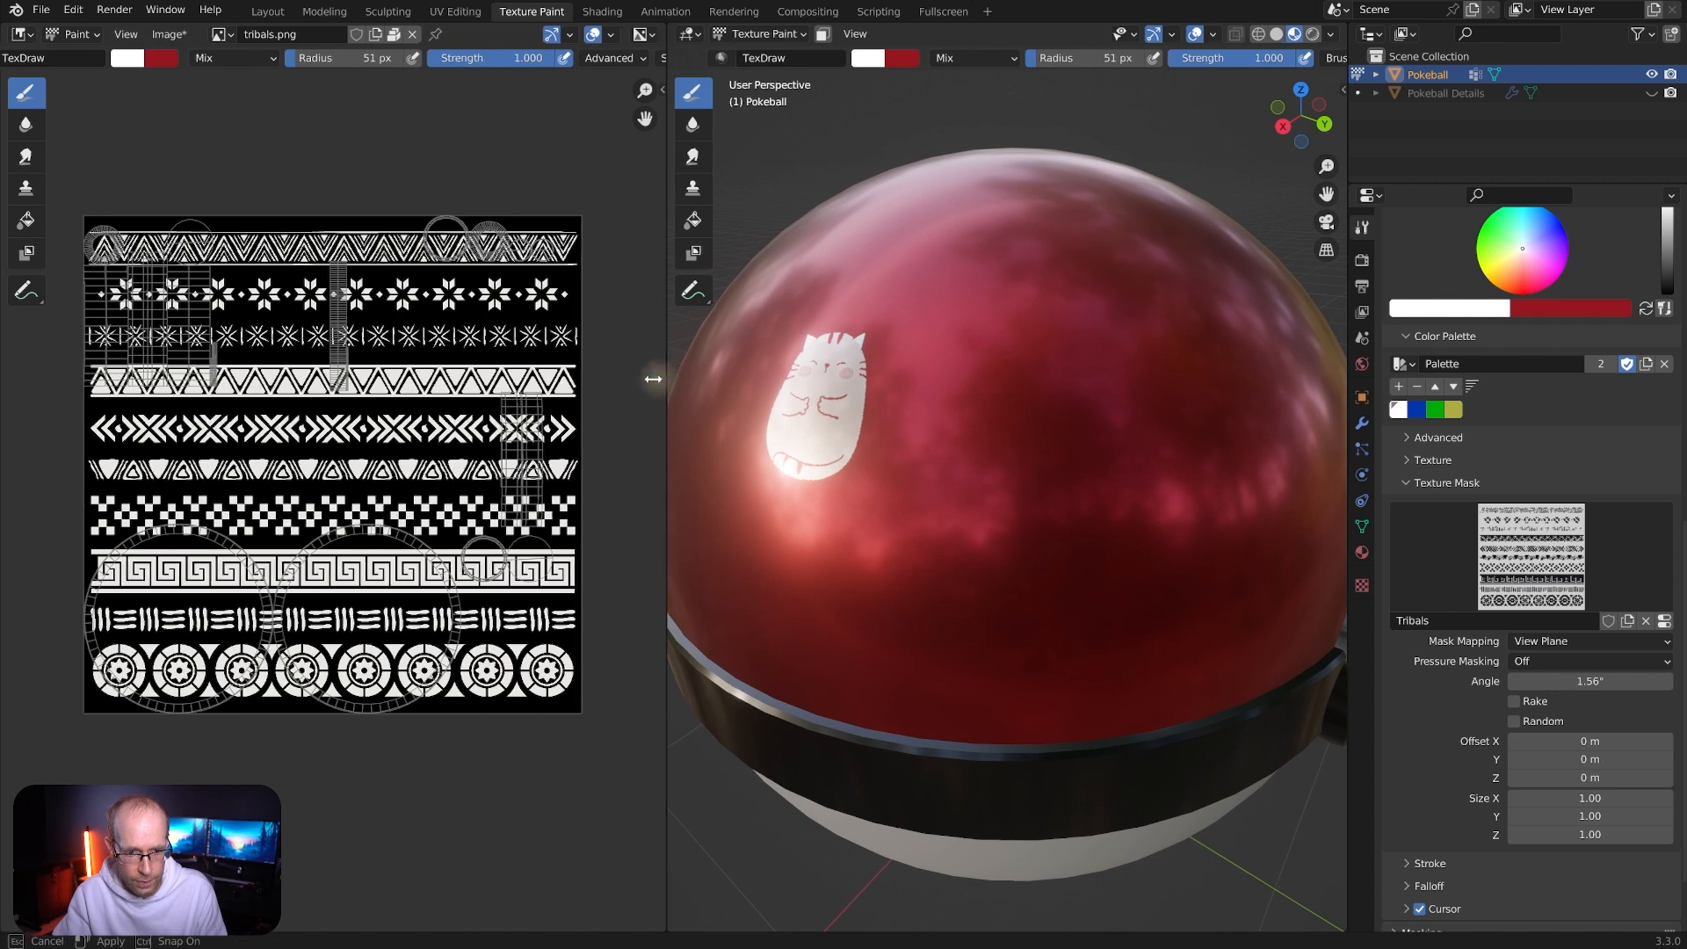
drag(671, 378, 596, 372)
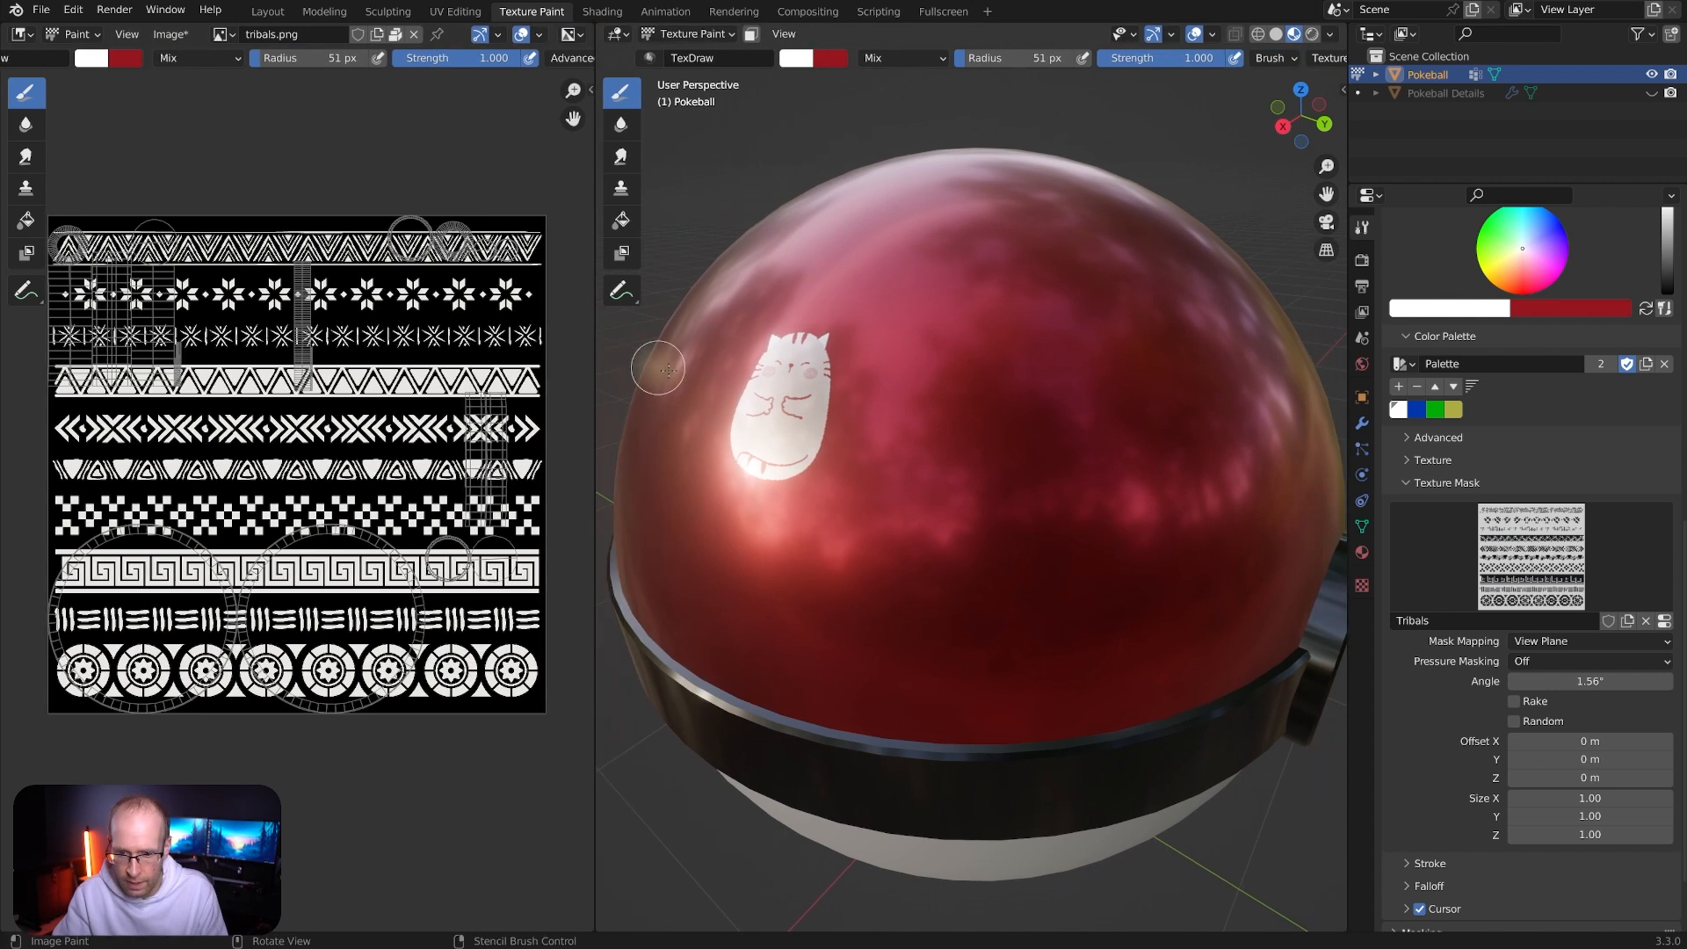
click(1549, 644)
click(1560, 726)
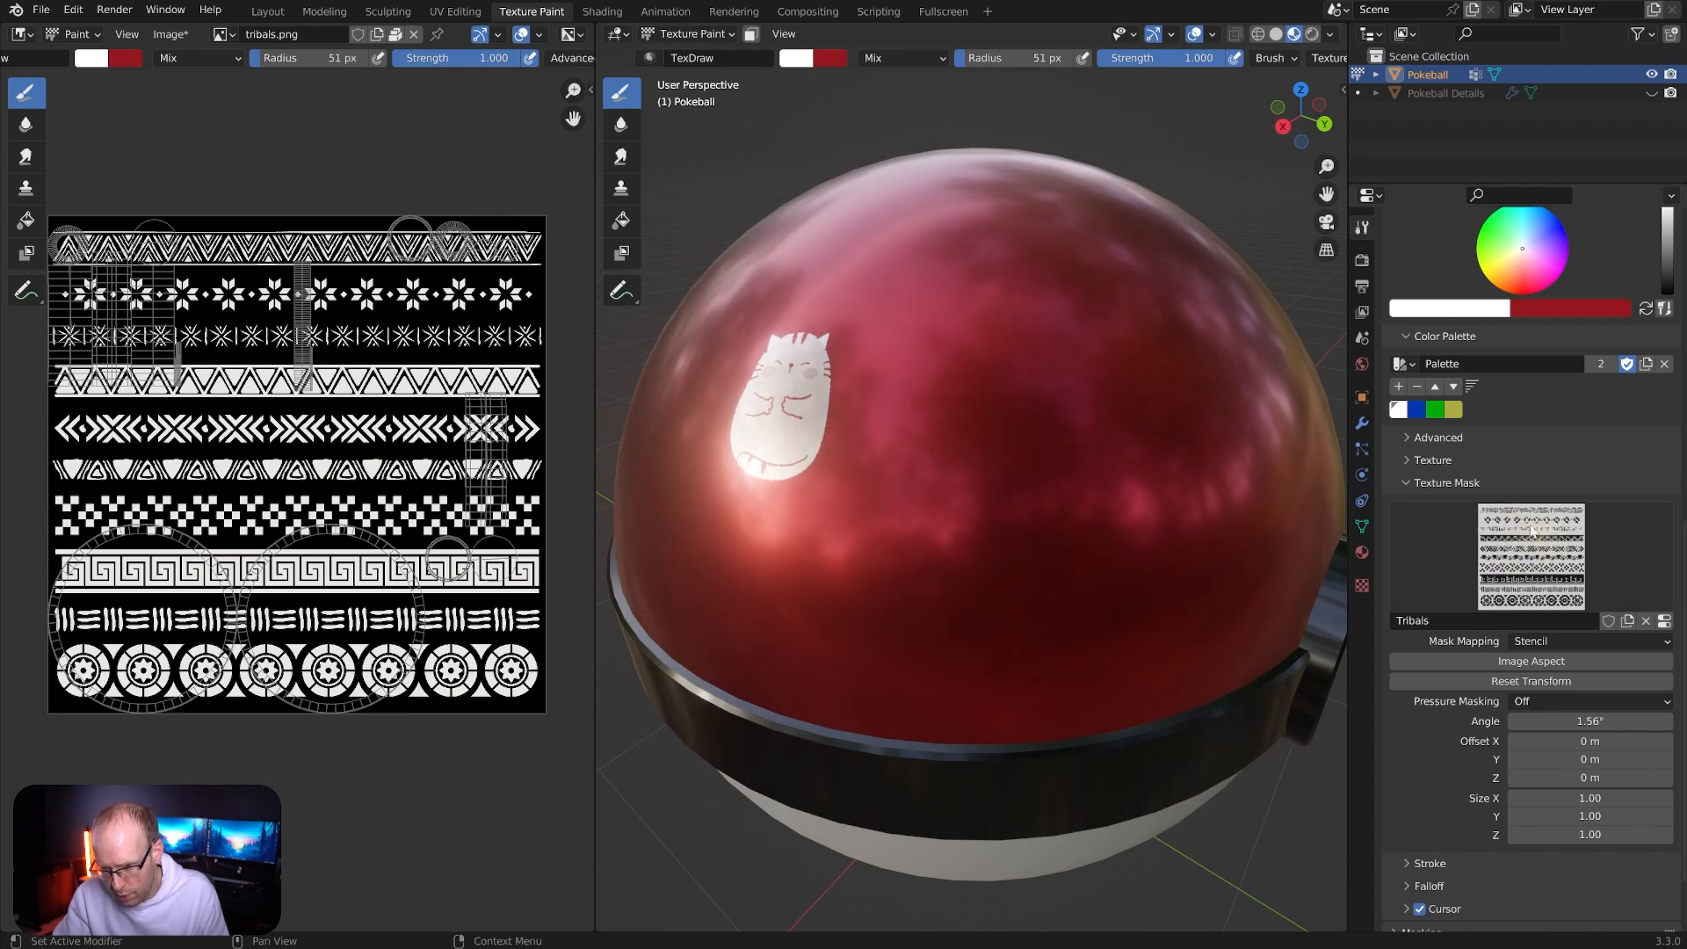
Assign the Tribals texture in the brush's texture properties to check the inverted image, and remove it from the brush's Texture slot
click(1361, 588)
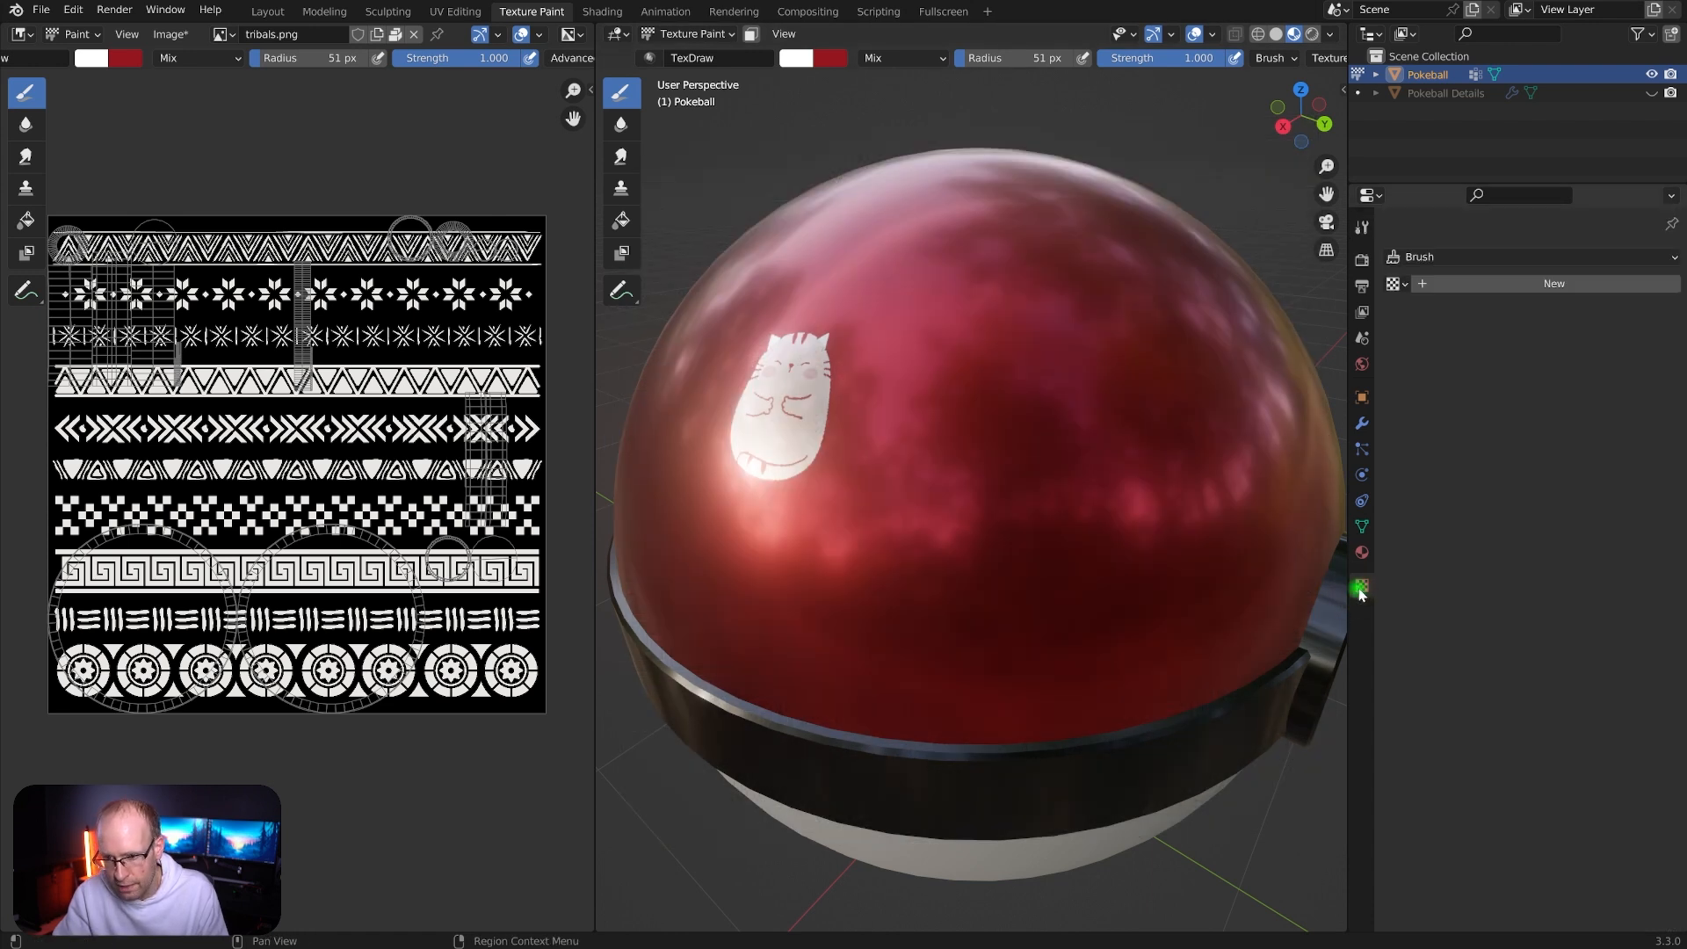
click(1398, 283)
click(1441, 331)
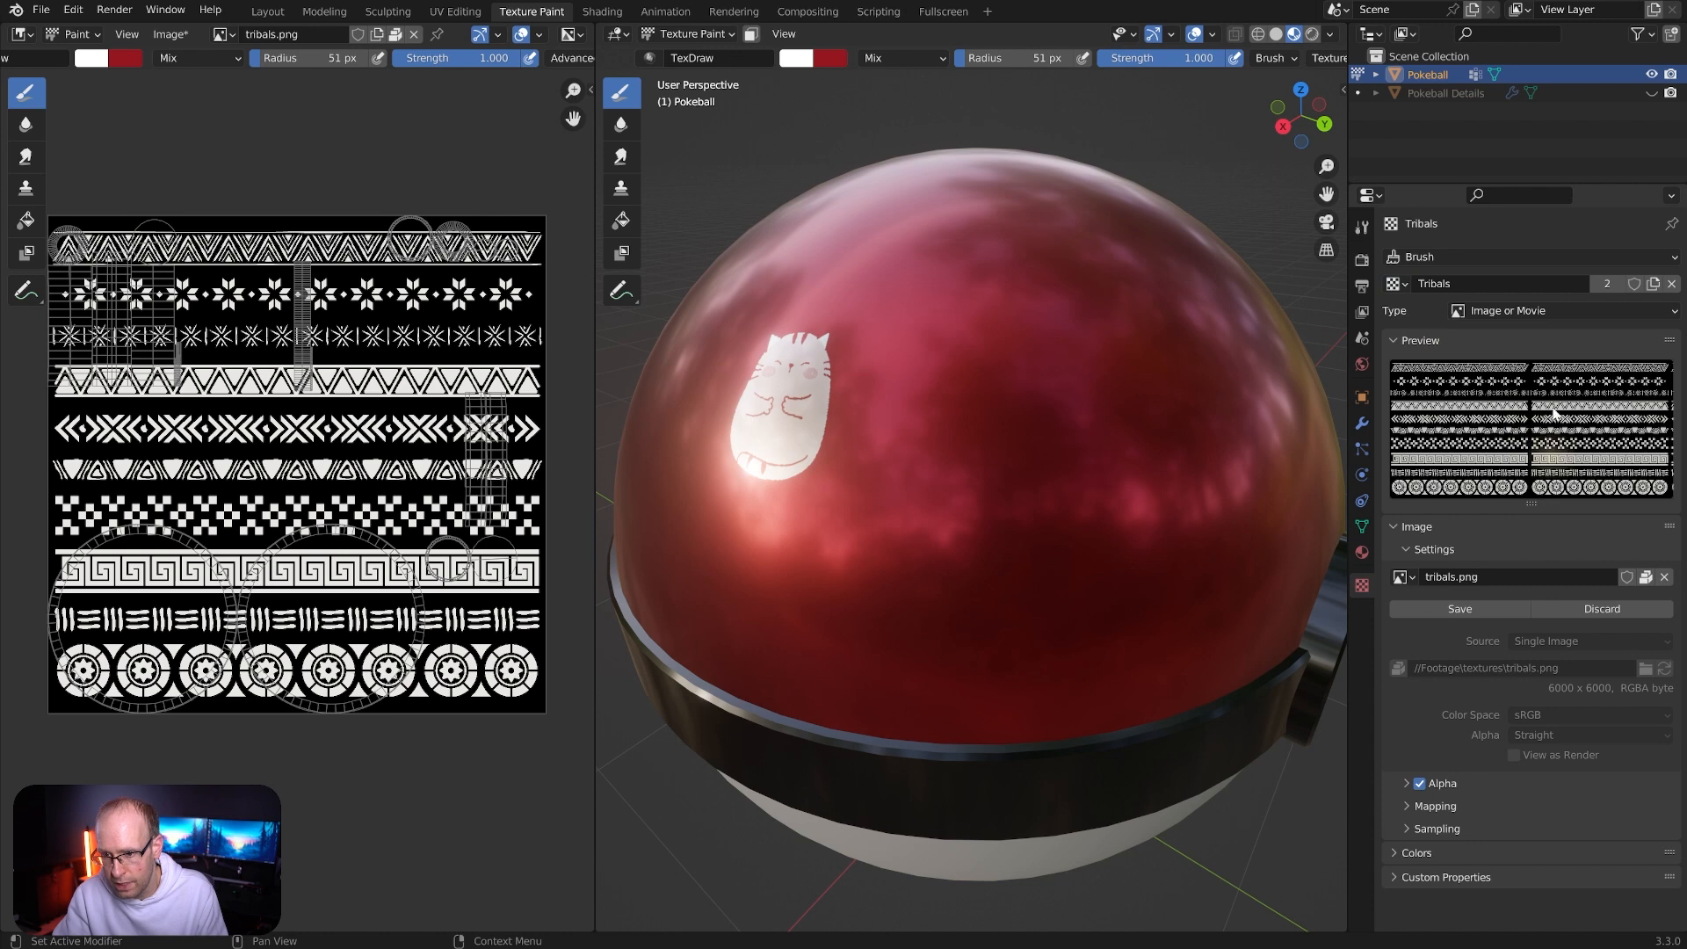
click(1363, 228)
scroll(1511, 633, down, 15)
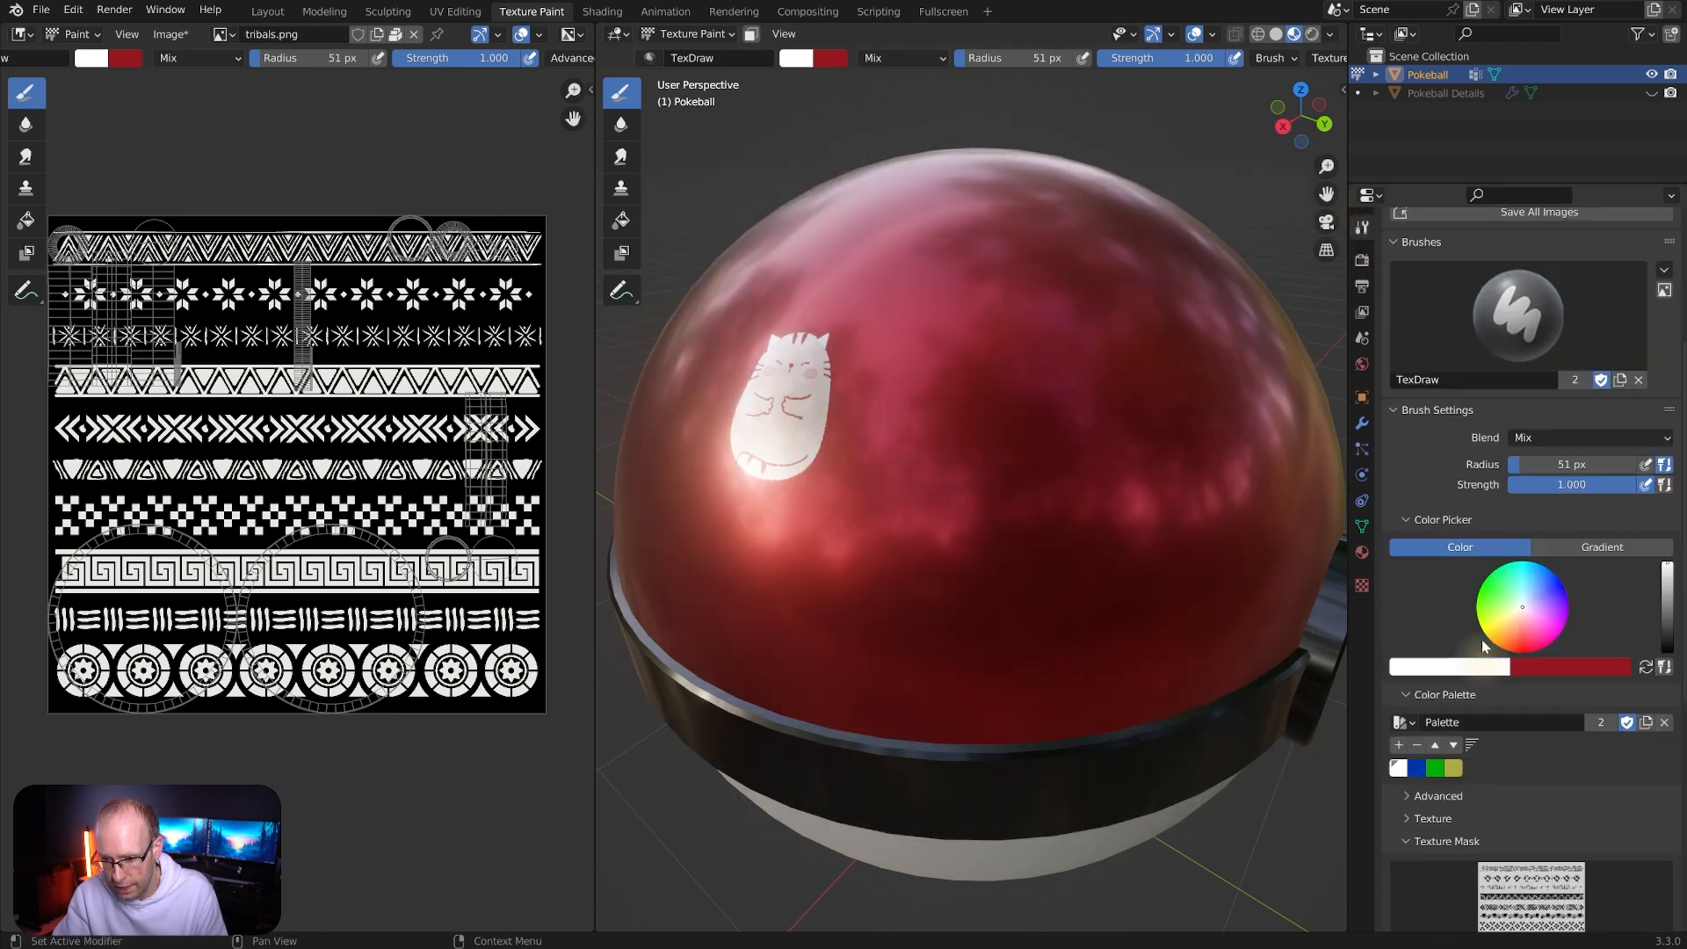
click(1412, 375)
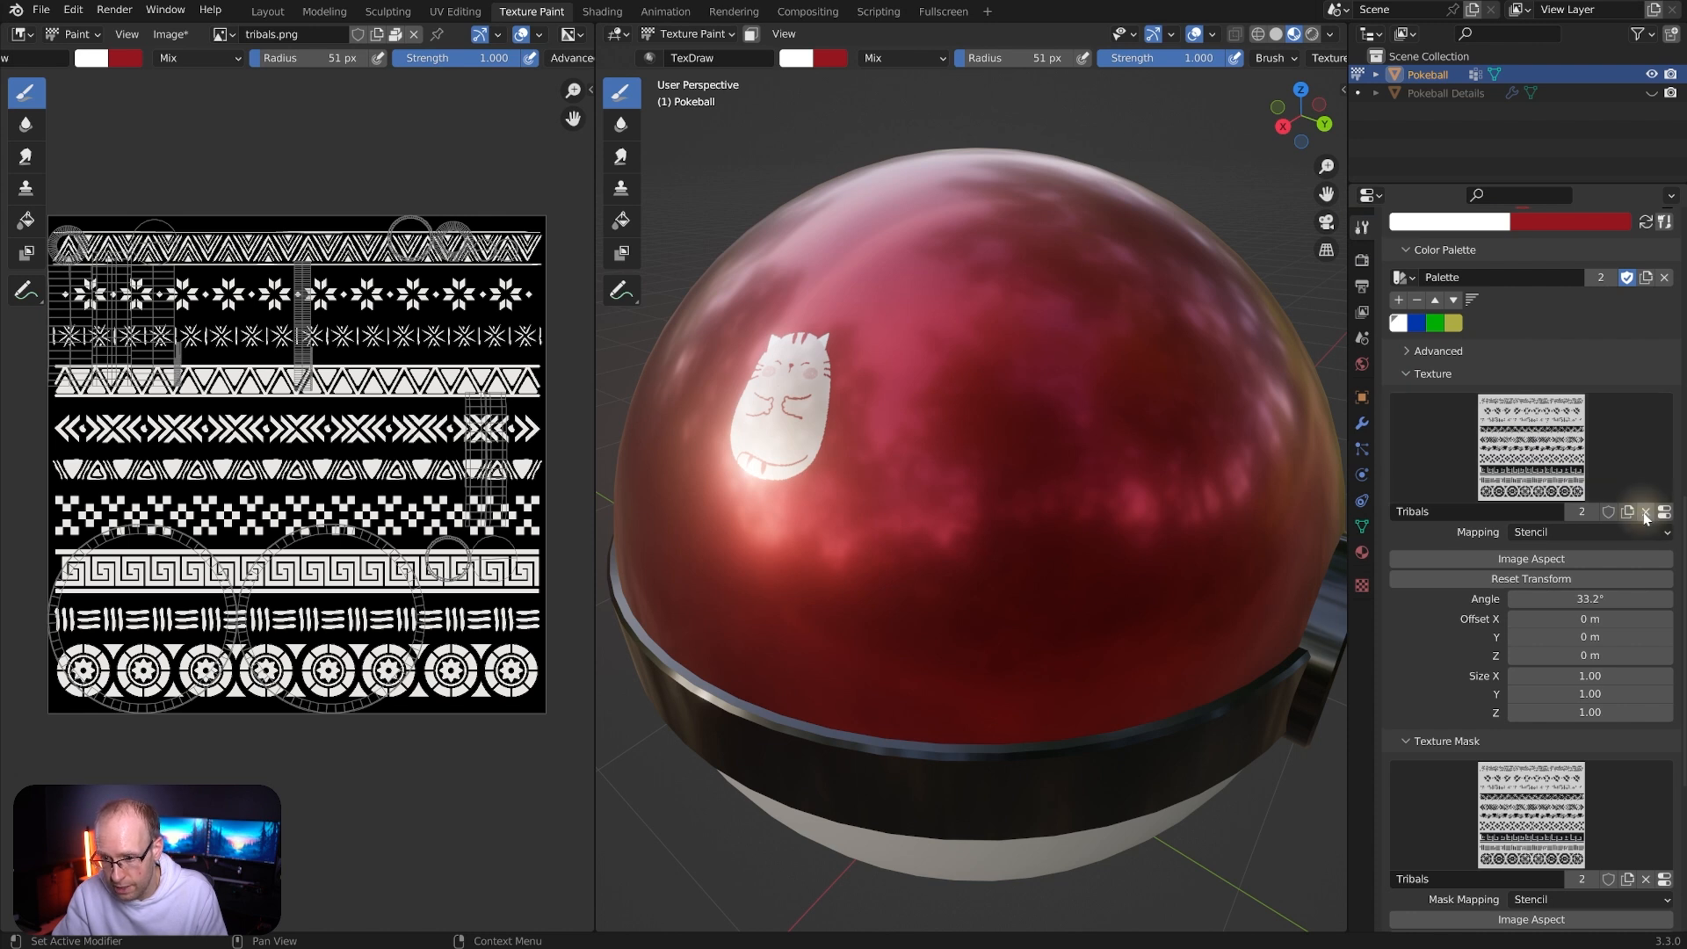
click(1646, 512)
click(1410, 374)
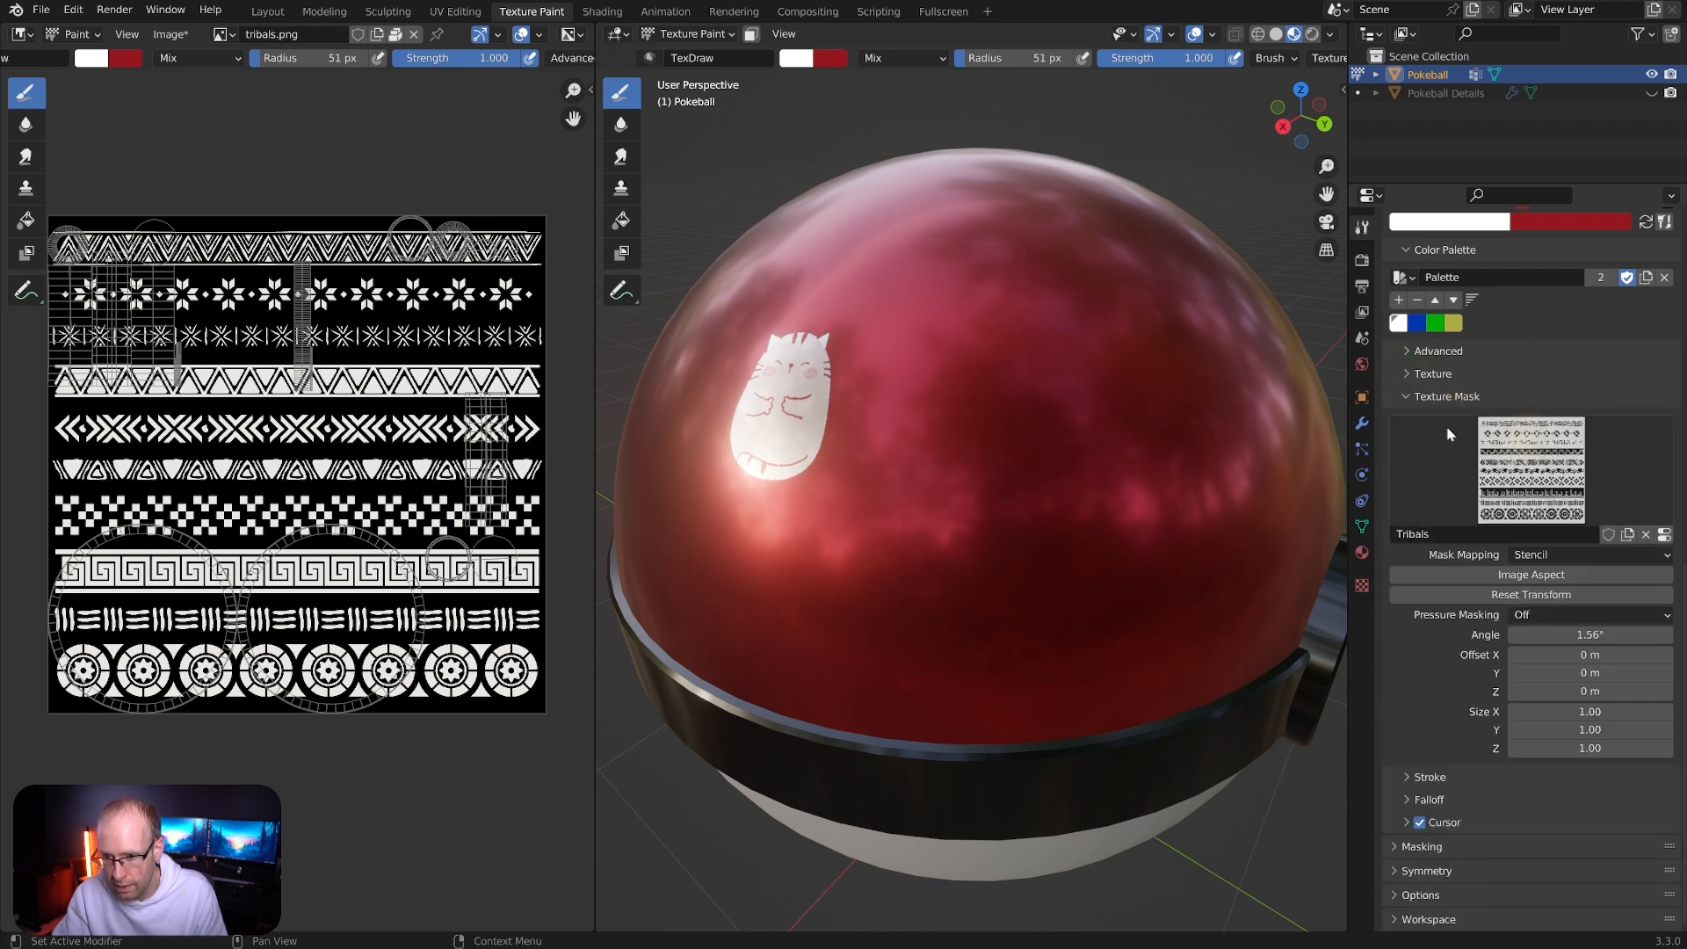
Set the brush color to black and paint the stencil's chevron row across the red dome
click(1537, 472)
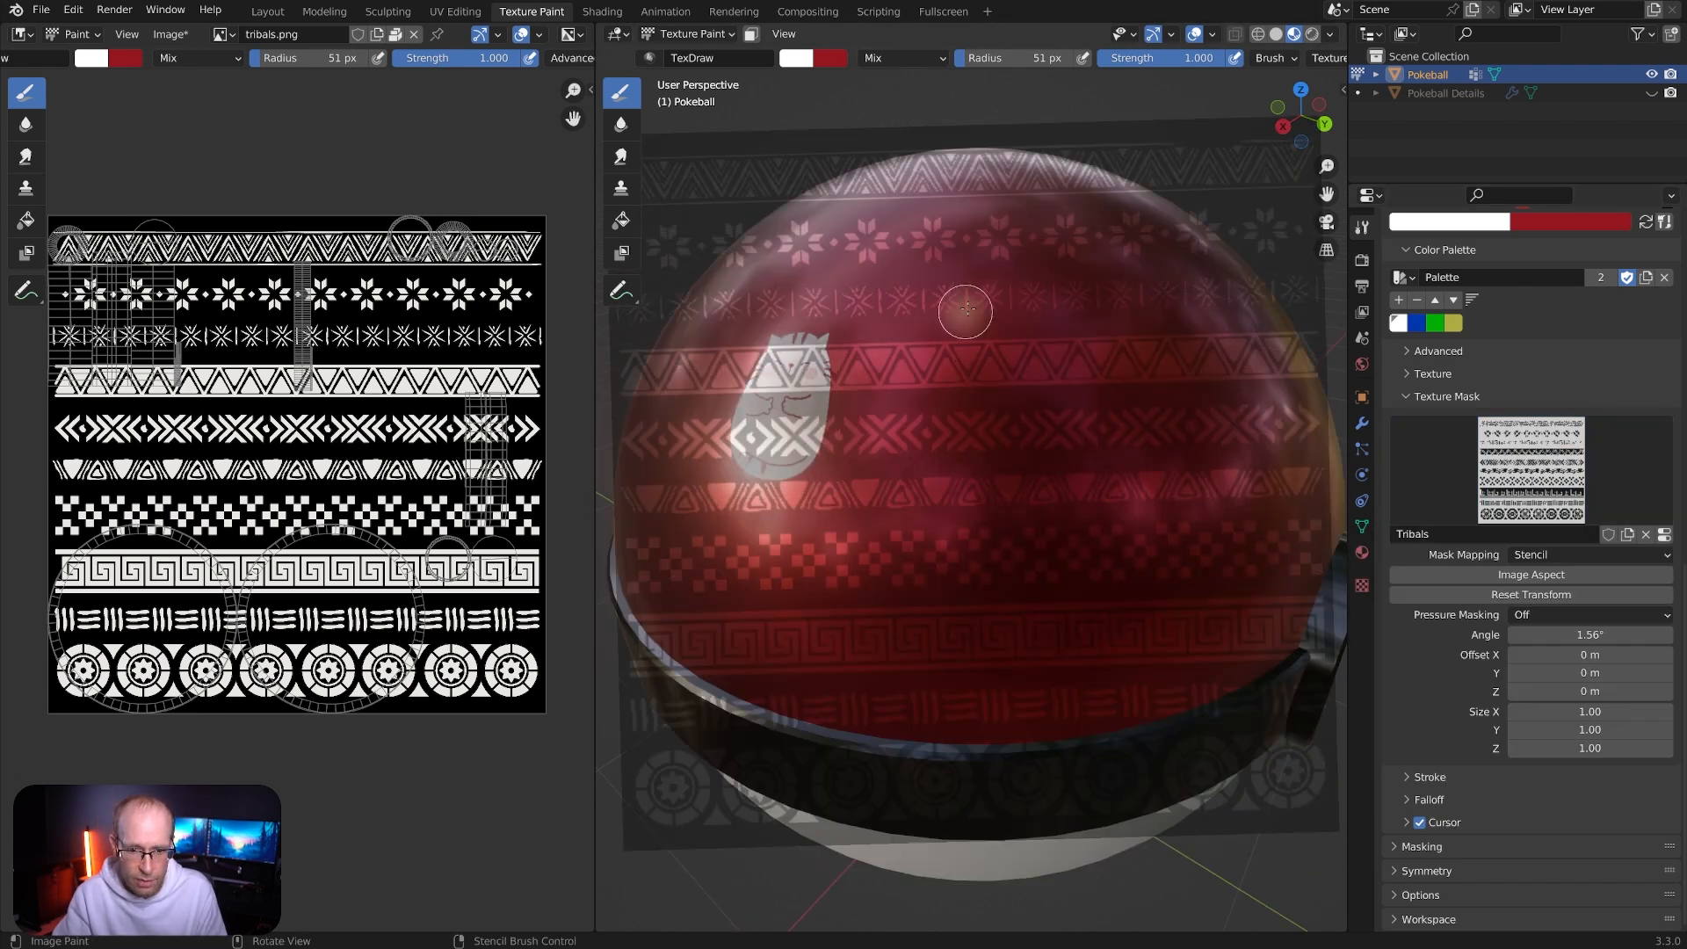
scroll(1088, 444, up, 5)
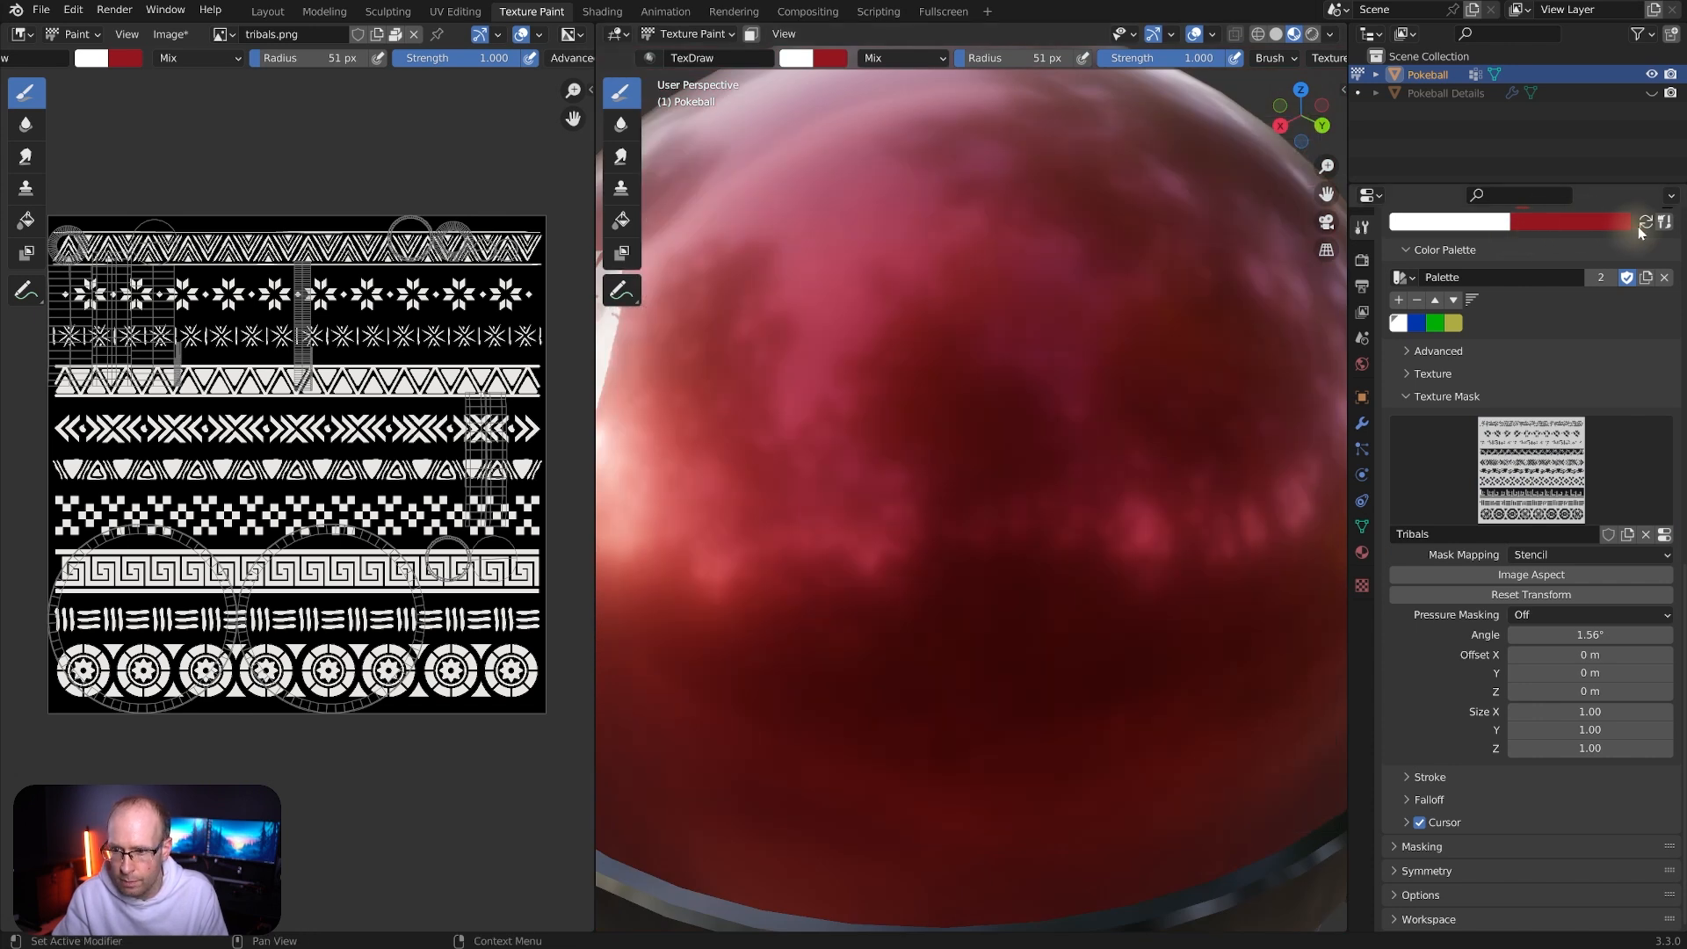
scroll(1618, 263, up, 4)
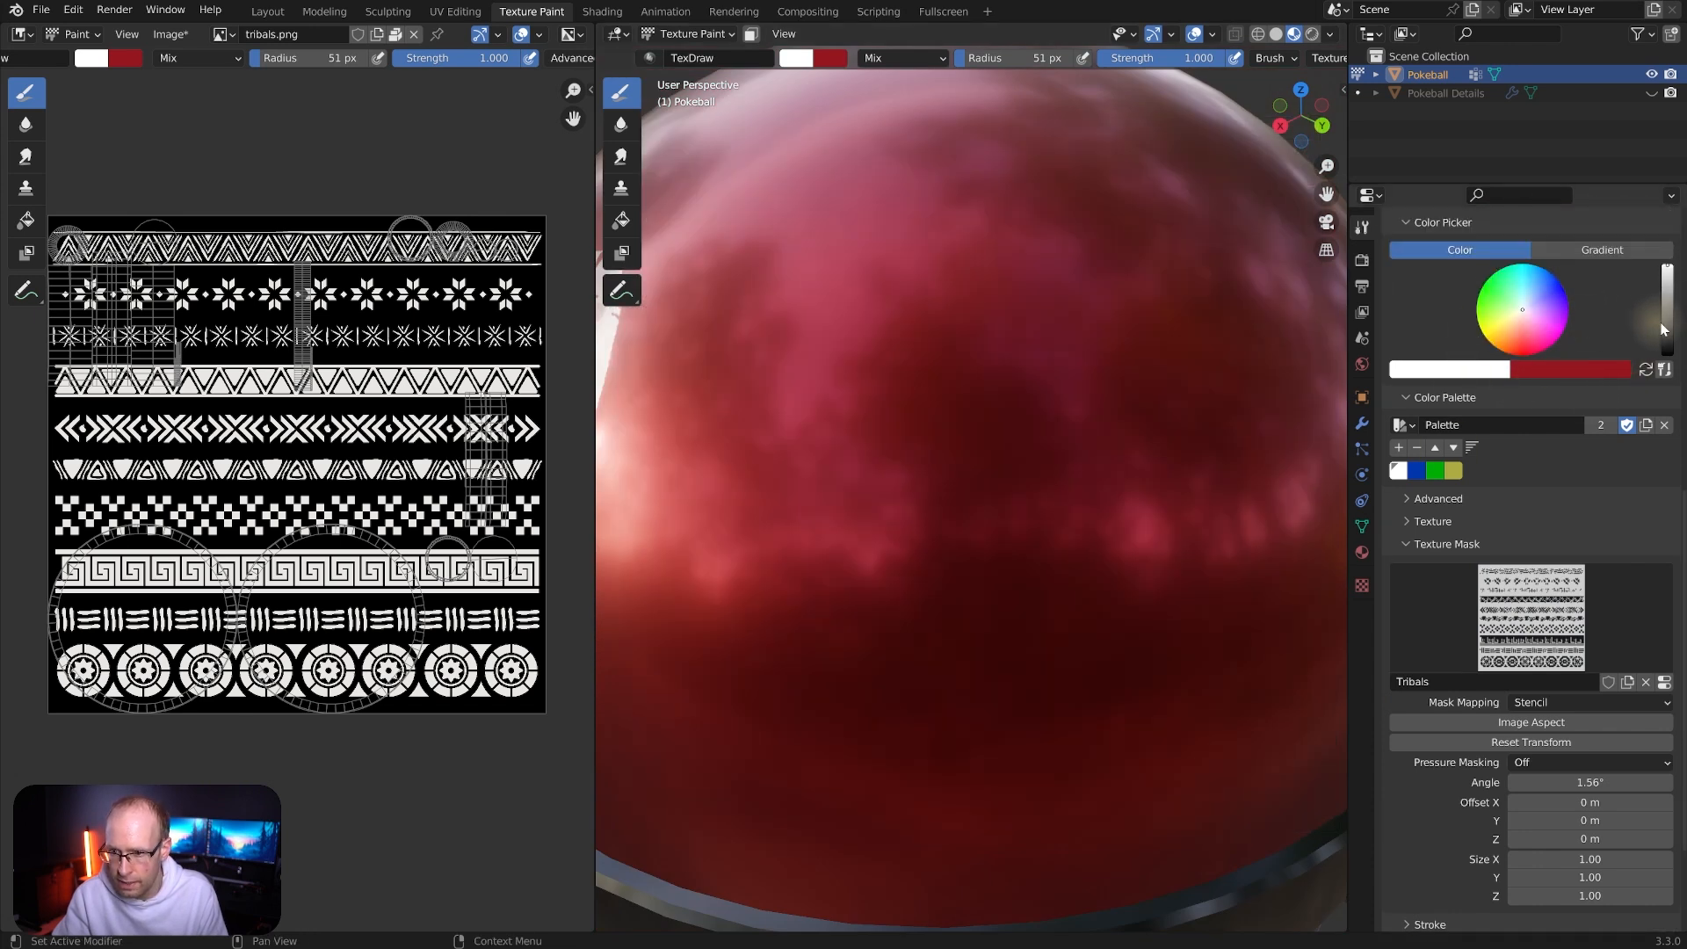
drag(1661, 329, 1667, 355)
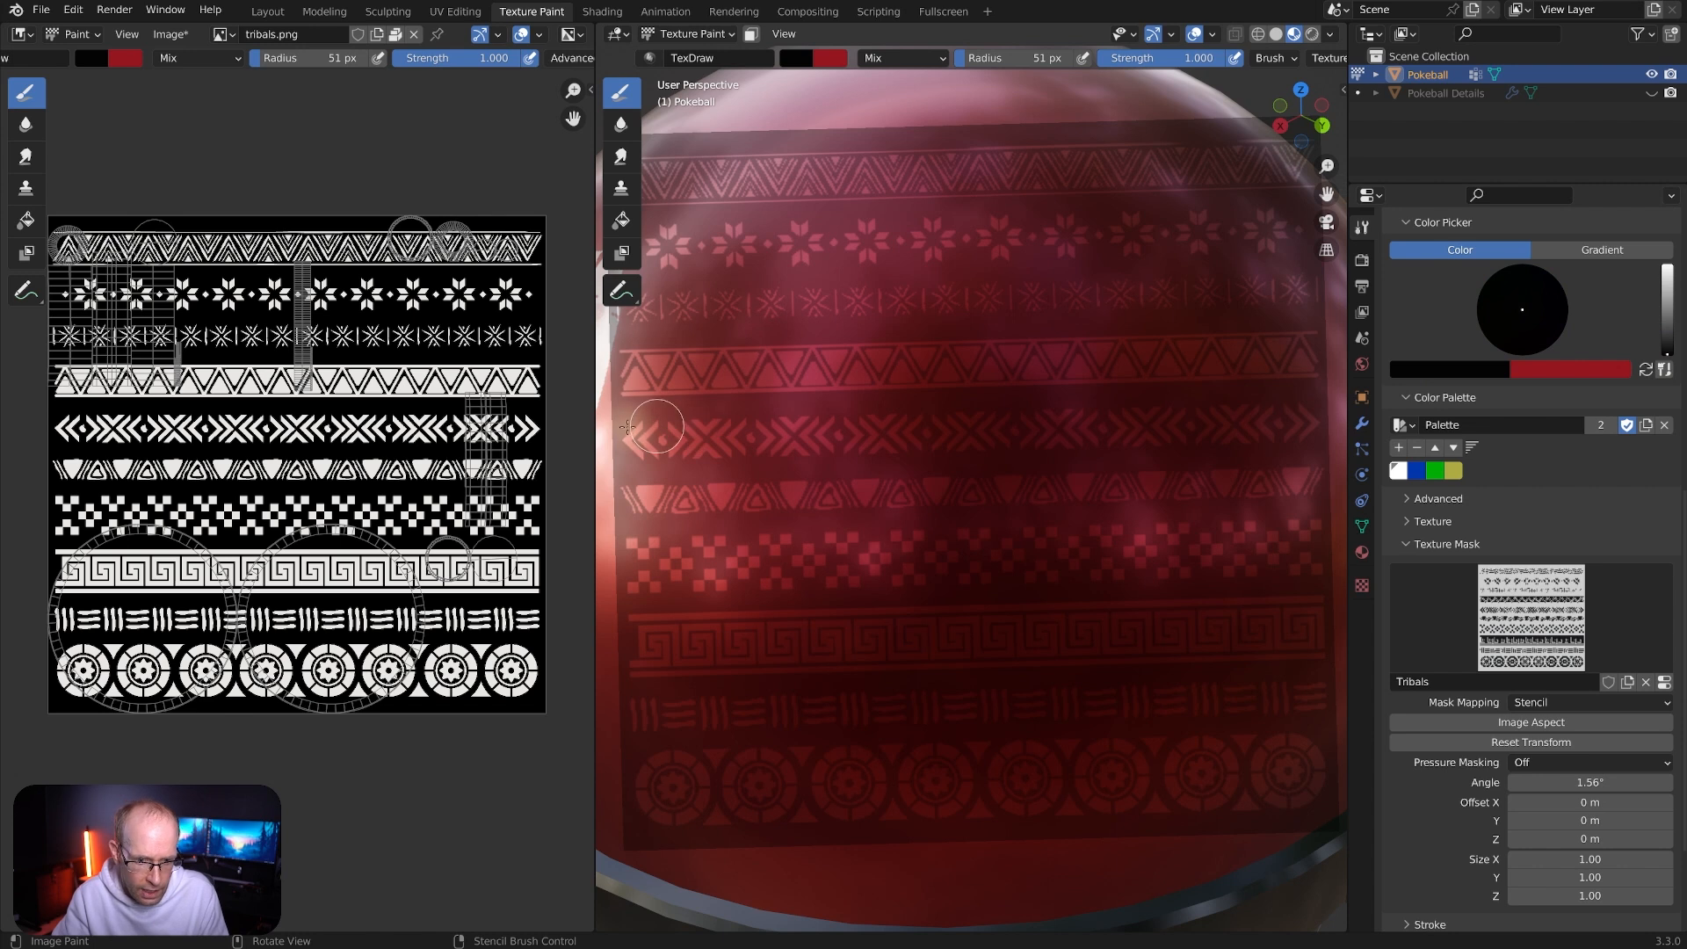
mouse_move(647, 442)
mouse_down()
mouse_move(1146, 437)
mouse_move(1300, 404)
mouse_move(753, 414)
mouse_move(641, 440)
mouse_move(1153, 446)
mouse_move(1293, 425)
mouse_move(736, 426)
mouse_move(785, 440)
mouse_move(987, 414)
mouse_up()
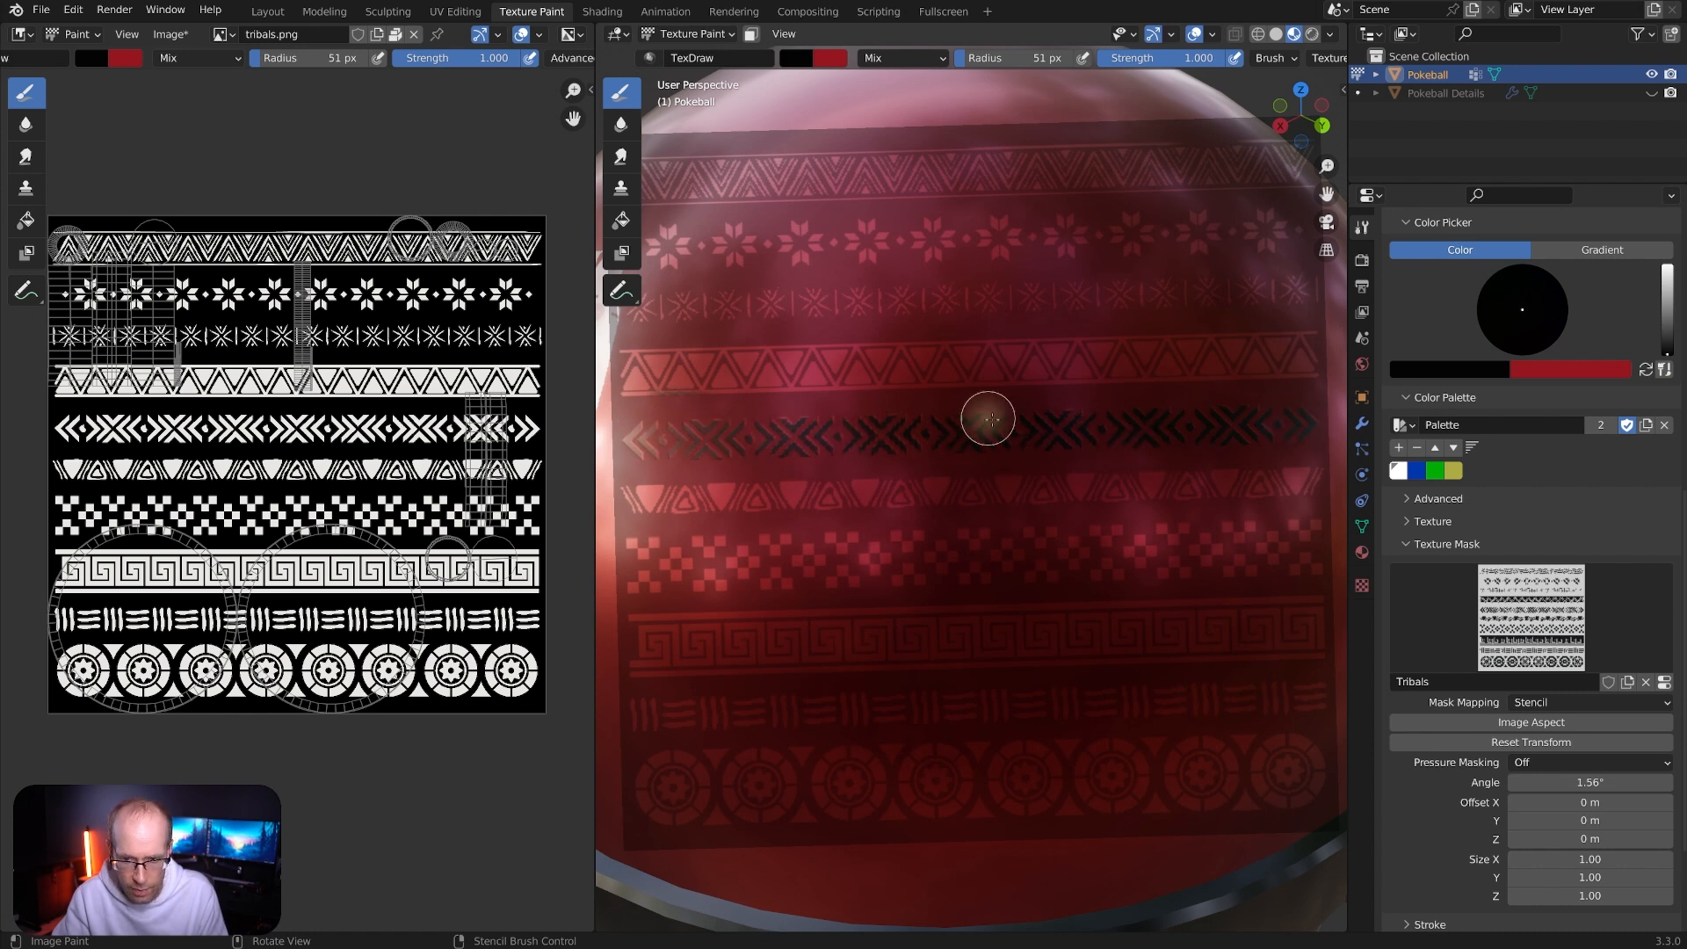
Switch the mask mapping to View Plane and look over the painted chevron band on the whole Pokeball
click(1551, 702)
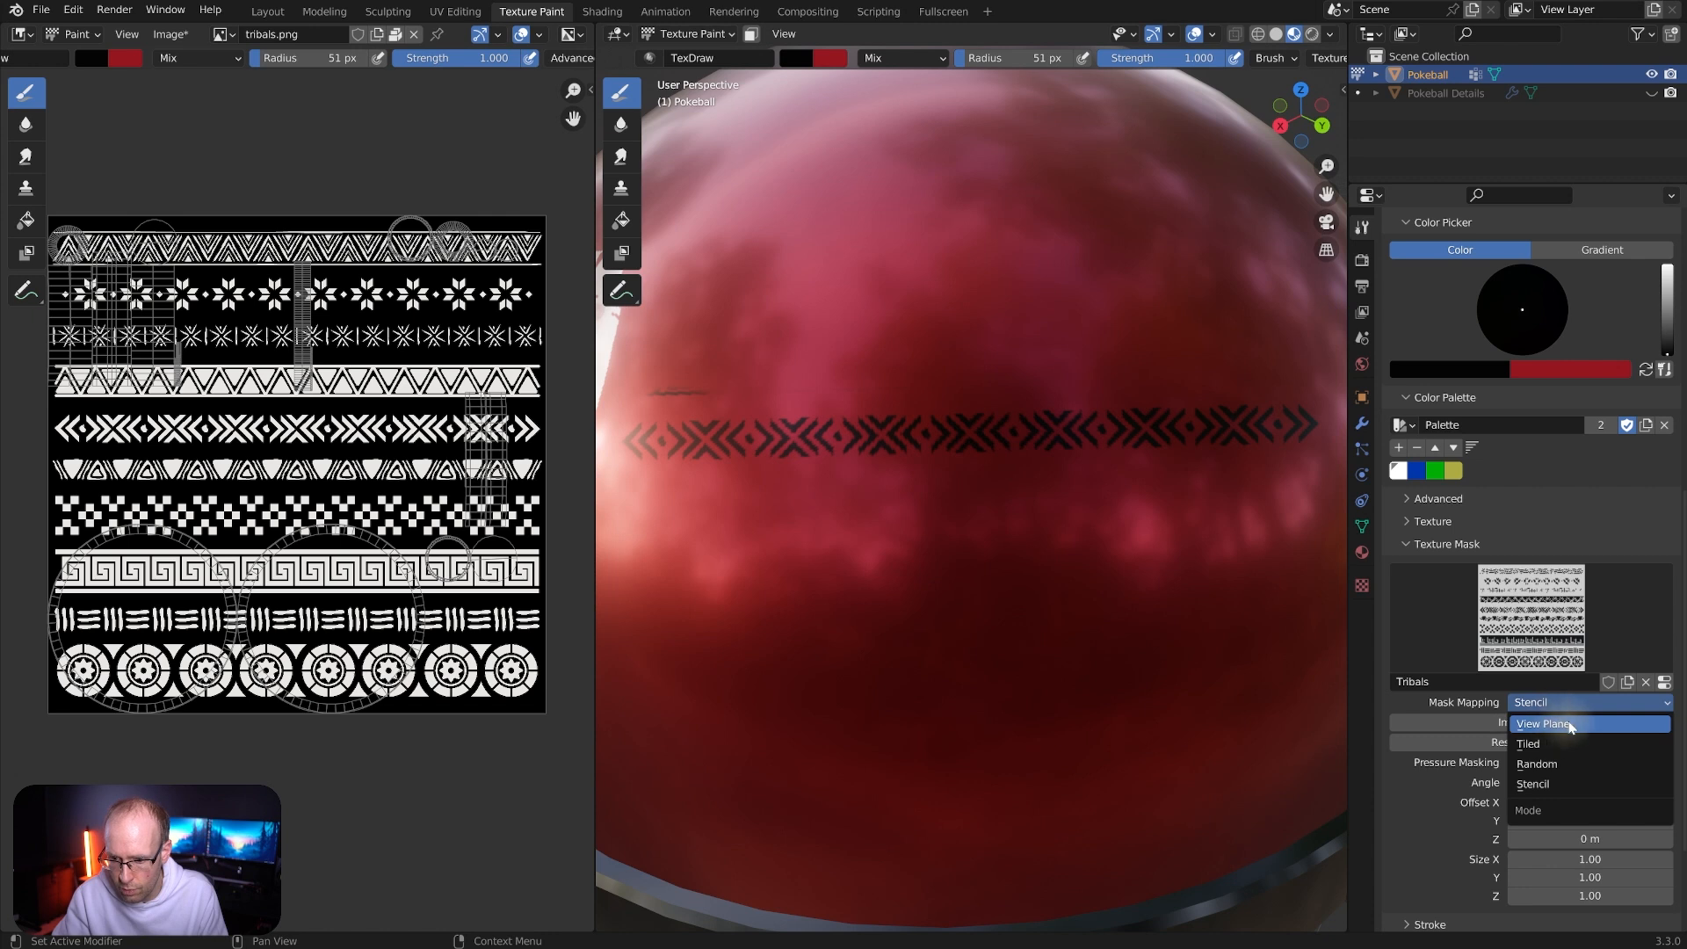
click(1555, 726)
scroll(1073, 471, down, 6)
middle_drag(1108, 489, 1144, 523)
Set the mask mapping to Stencil and paint part of the triangle row in black on the dome above the front button
click(1554, 703)
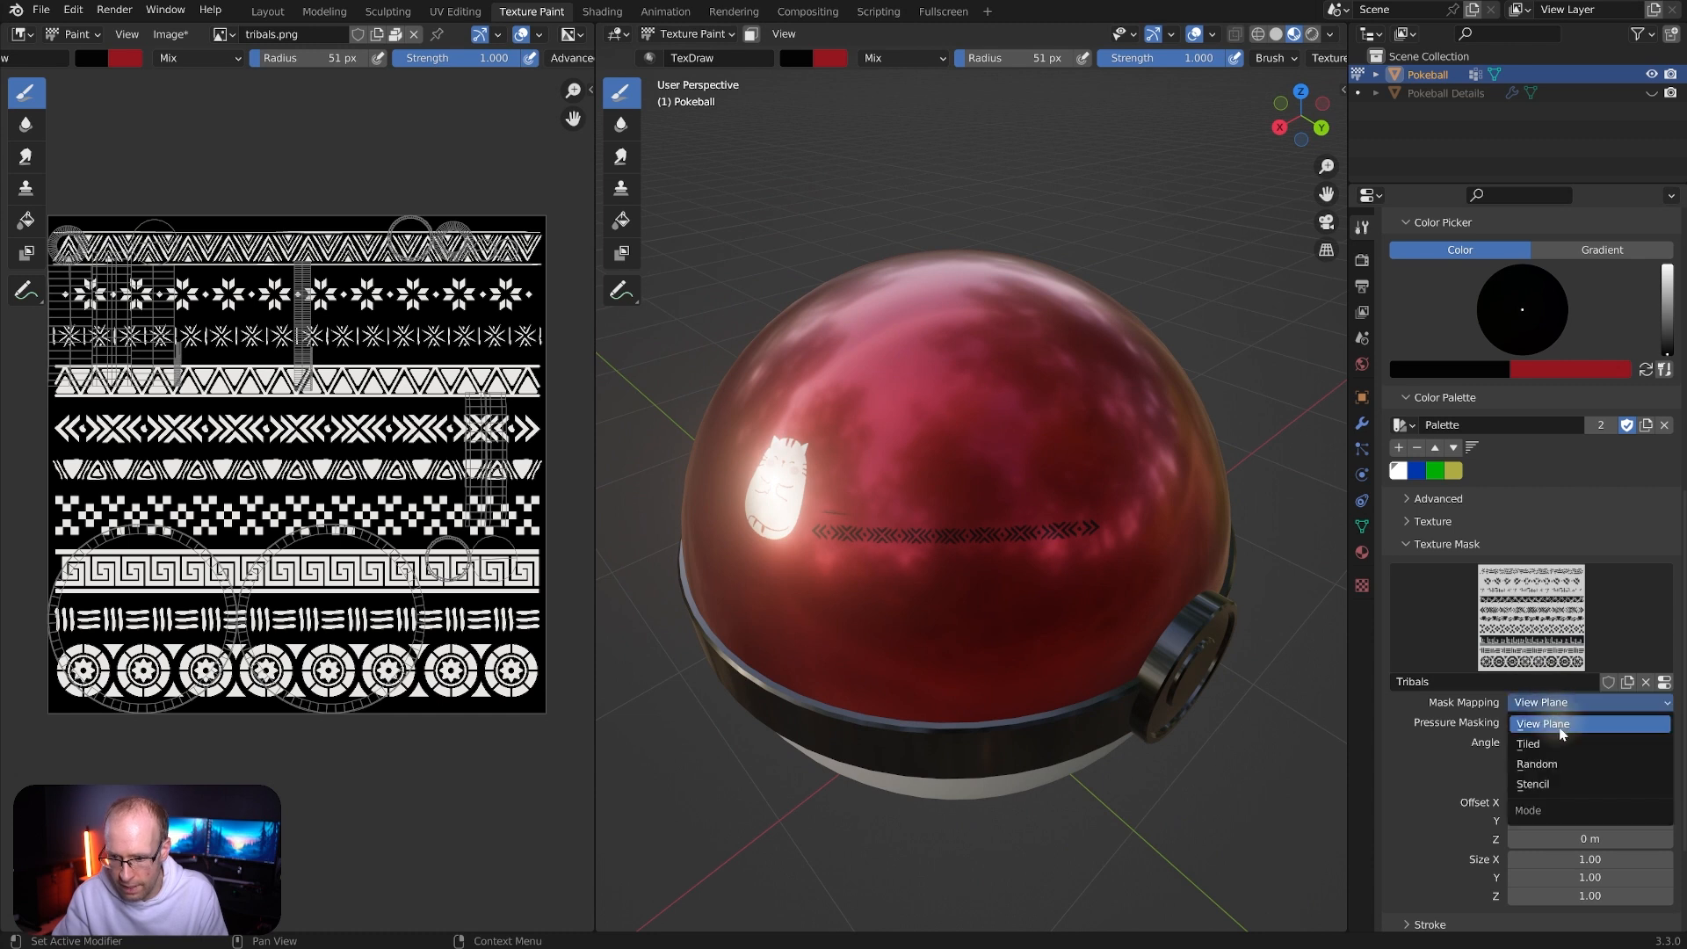
click(1554, 778)
middle_drag(1110, 478, 1079, 483)
middle_drag(945, 494, 931, 488)
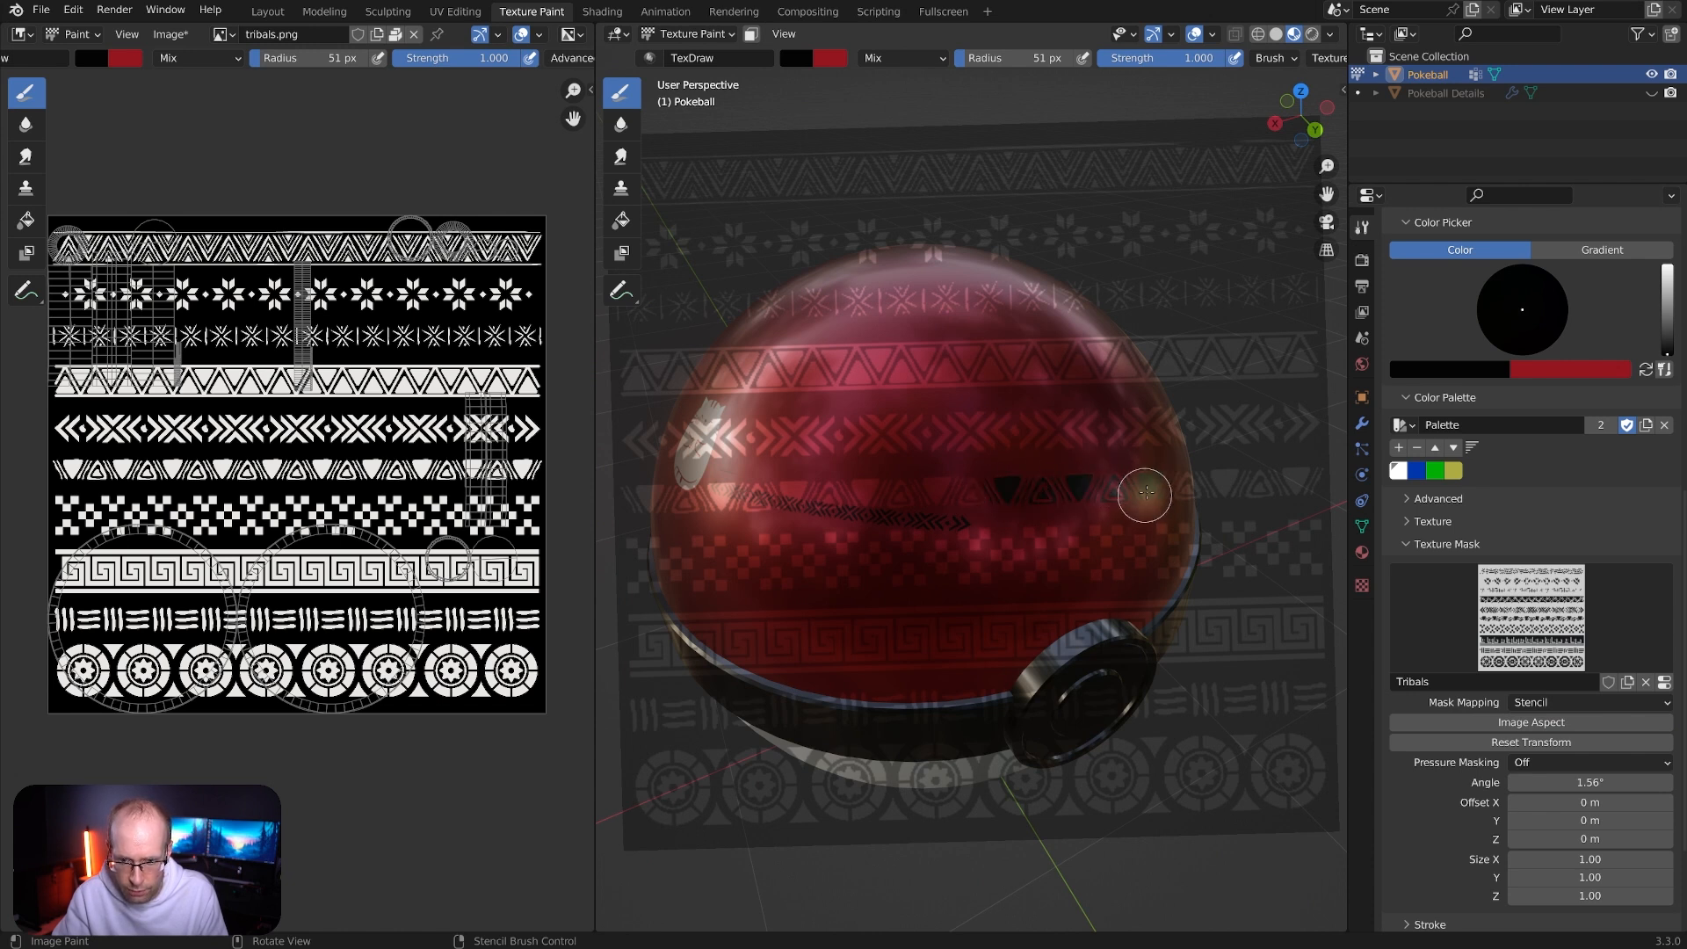
Remove the Tribals texture from the brush's texture mask and bring the texture slots and the cat side of the Pokeball into view
click(1647, 684)
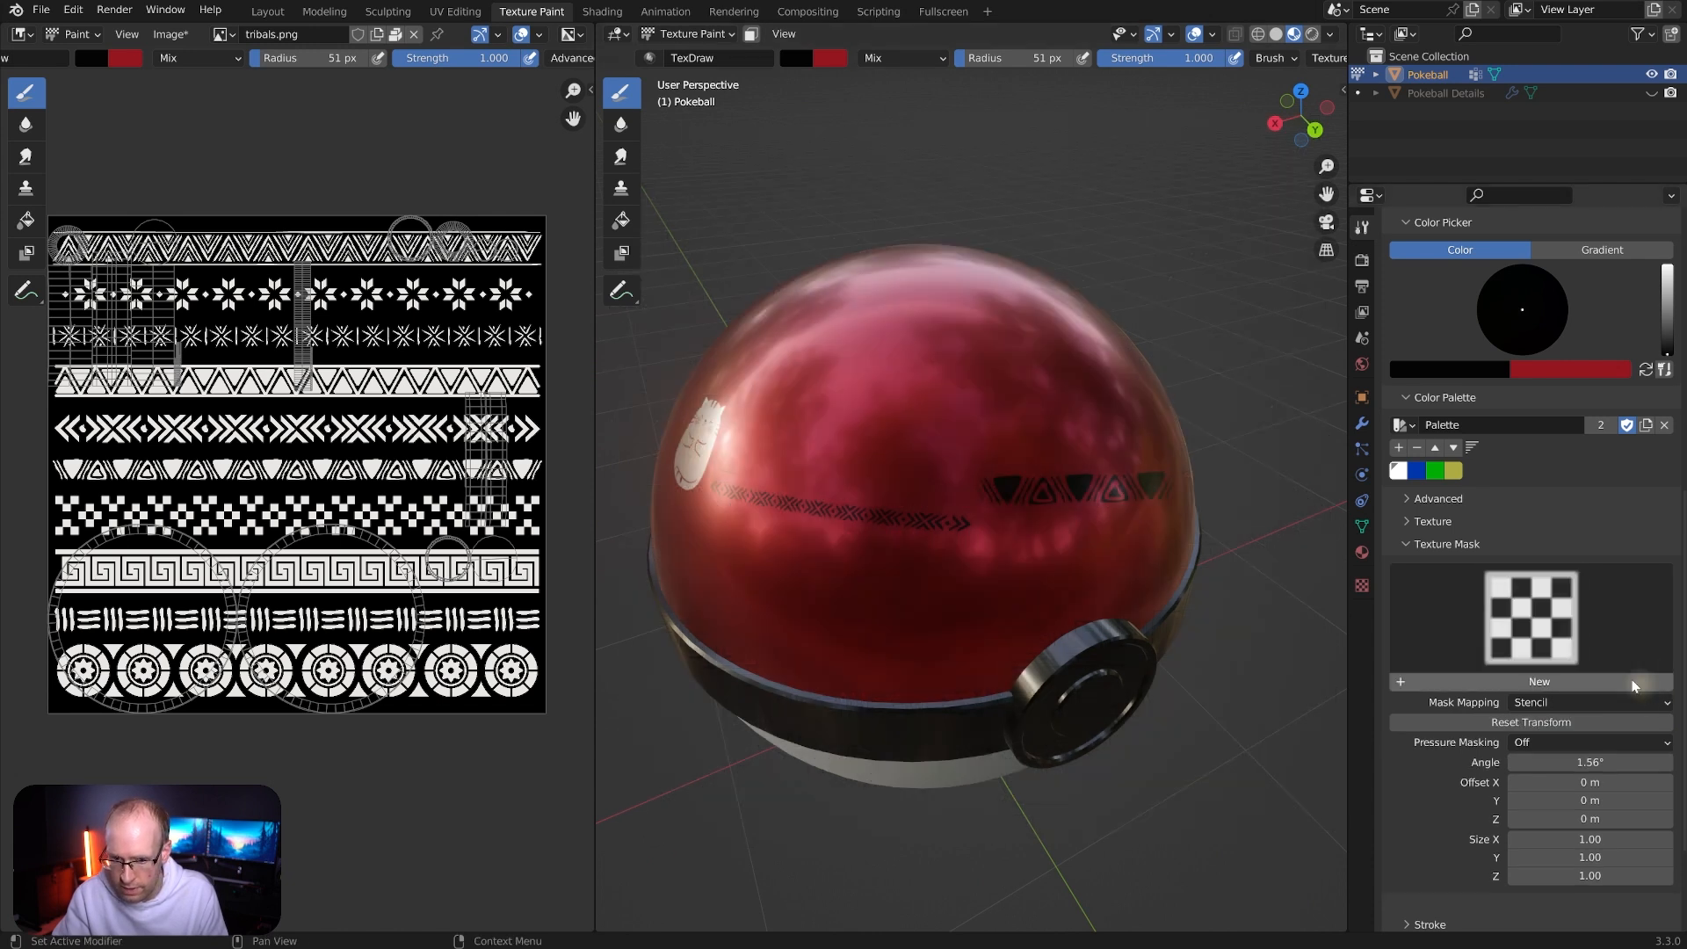
mouse_move(984, 378)
middle_down()
mouse_move(971, 360)
mouse_move(1032, 360)
mouse_move(961, 476)
mouse_move(993, 440)
mouse_move(1073, 500)
mouse_move(1050, 461)
mouse_move(1068, 439)
mouse_move(1053, 365)
mouse_move(1119, 403)
middle_up()
scroll(1010, 387, down, 3)
scroll(1053, 365, up, 3)
scroll(1570, 541, up, 3)
scroll(1570, 541, up, 10)
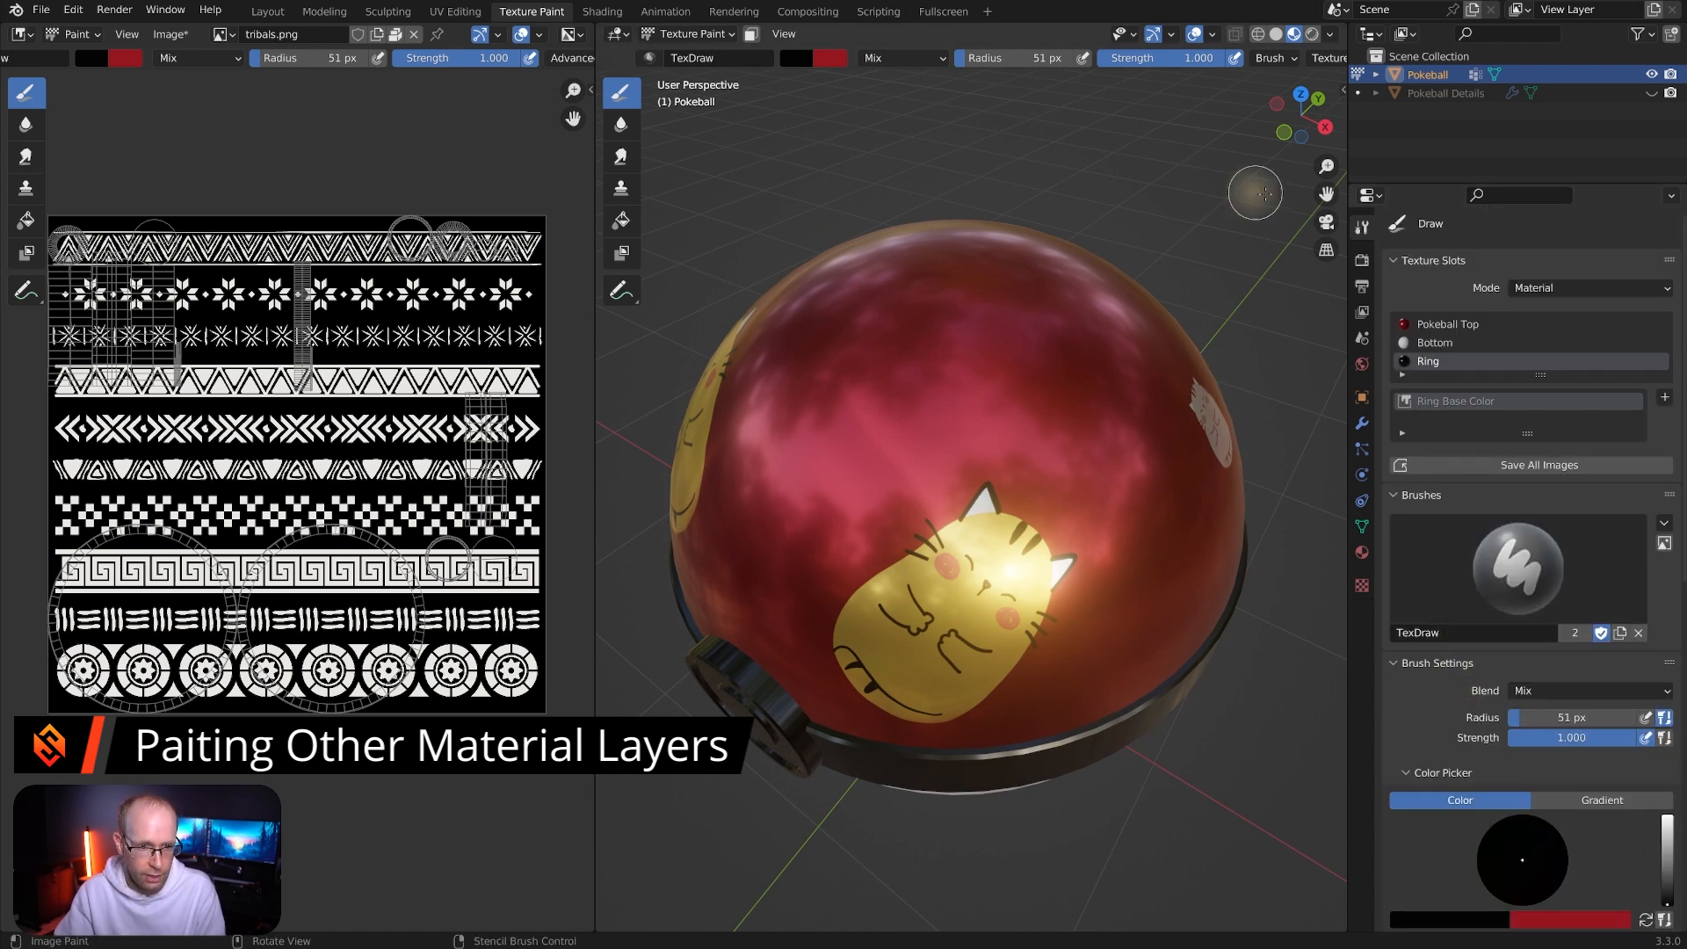
Display the Top Base Color image in the image editor with the black tribal strokes in close view
click(221, 35)
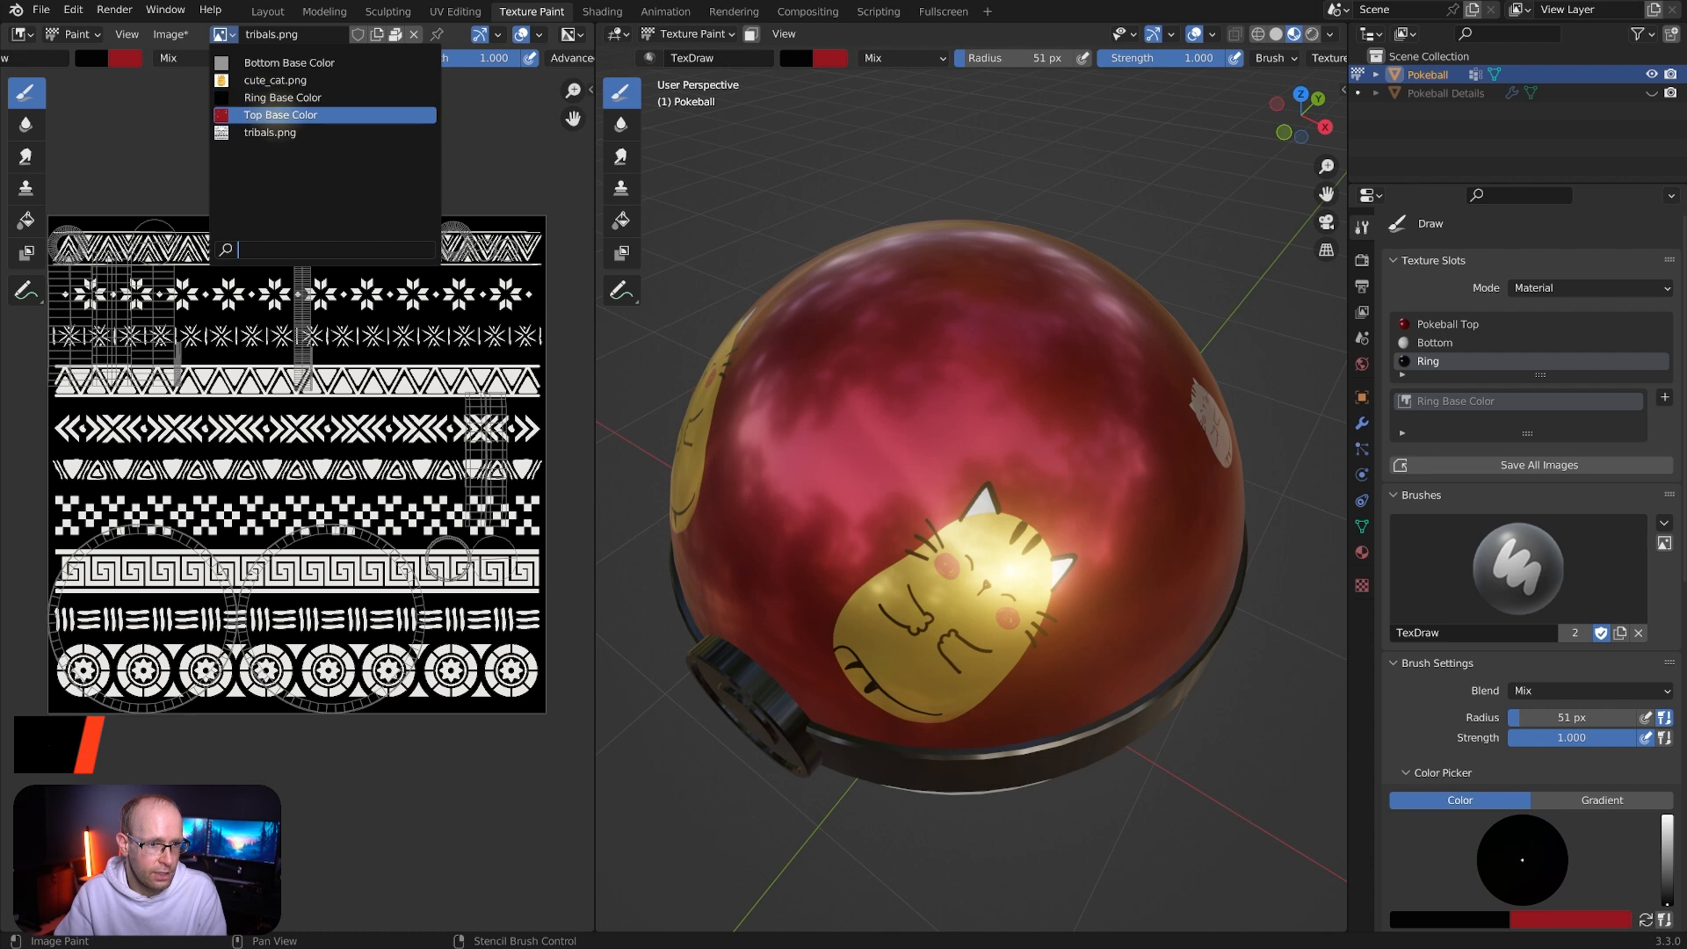
click(280, 116)
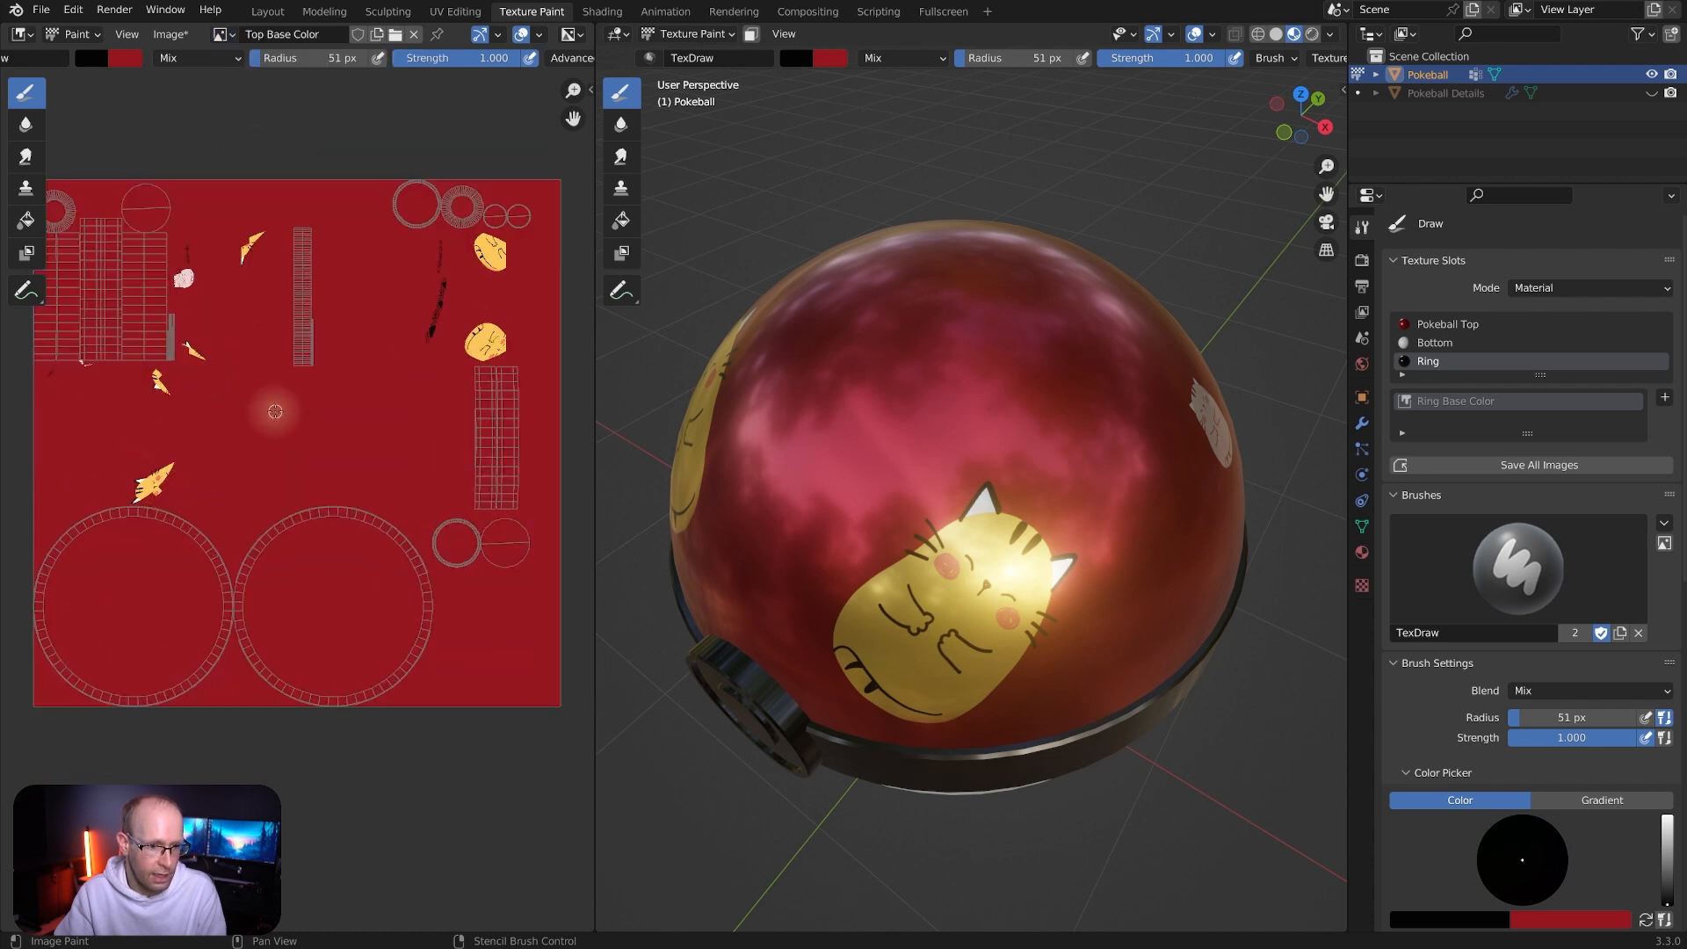
scroll(287, 404, up, 3)
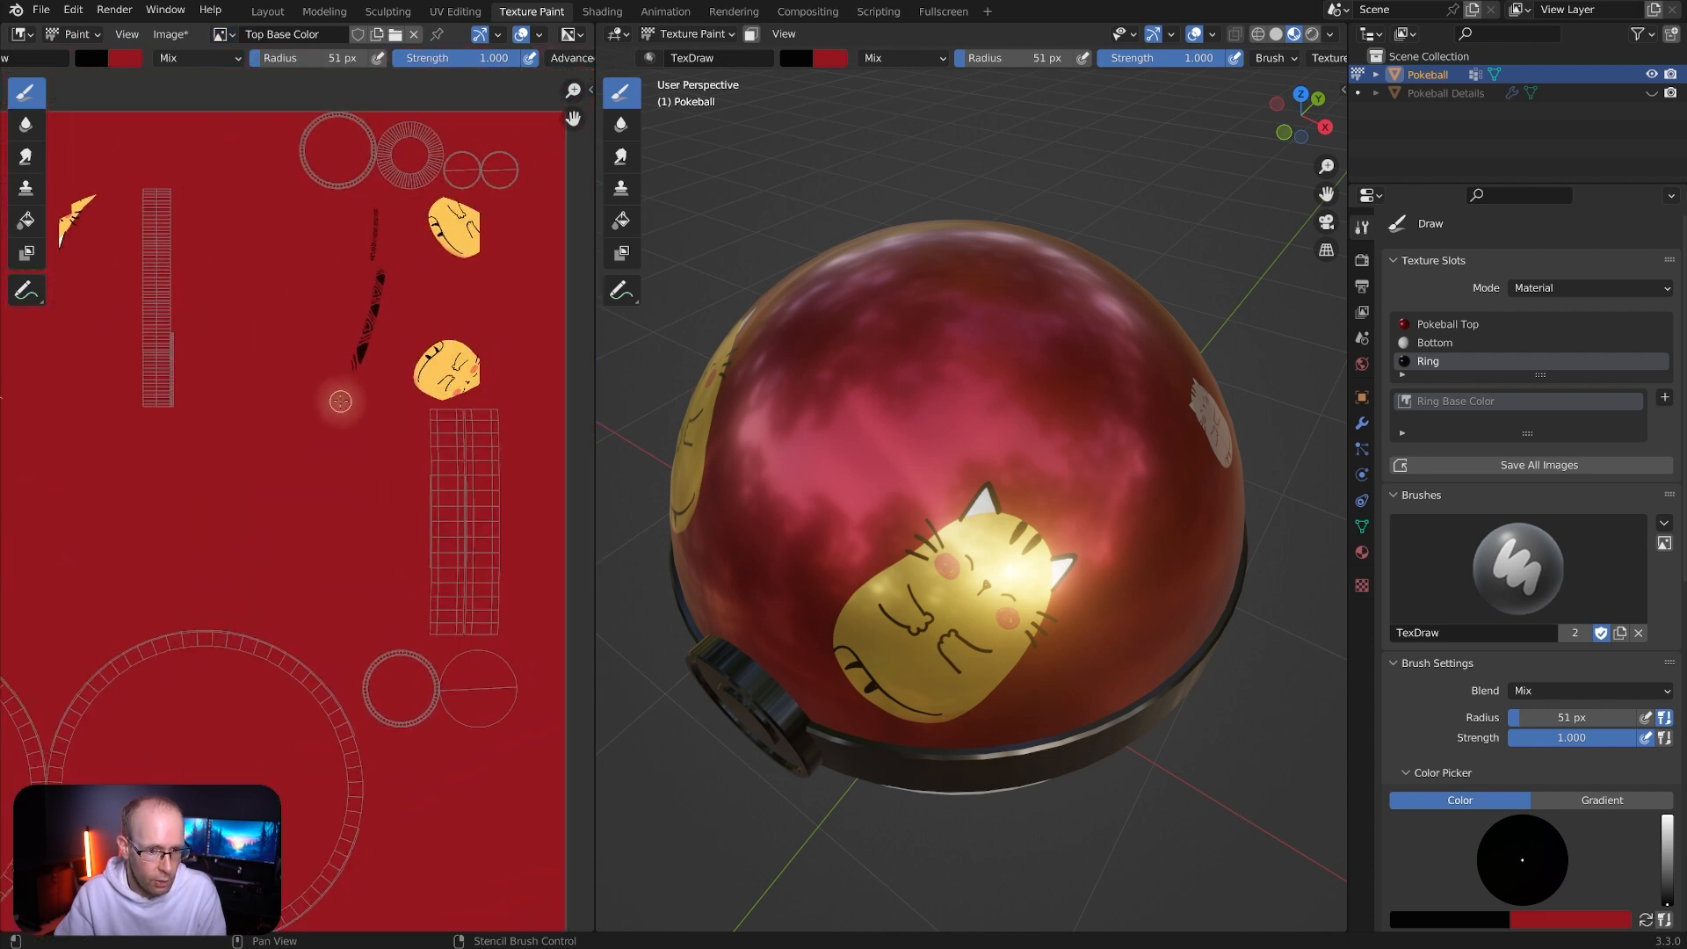
Select all of the Pokeball's mesh in Edit Mode to display its full UV layout, and return to Texture Paint
scroll(440, 352, up, 3)
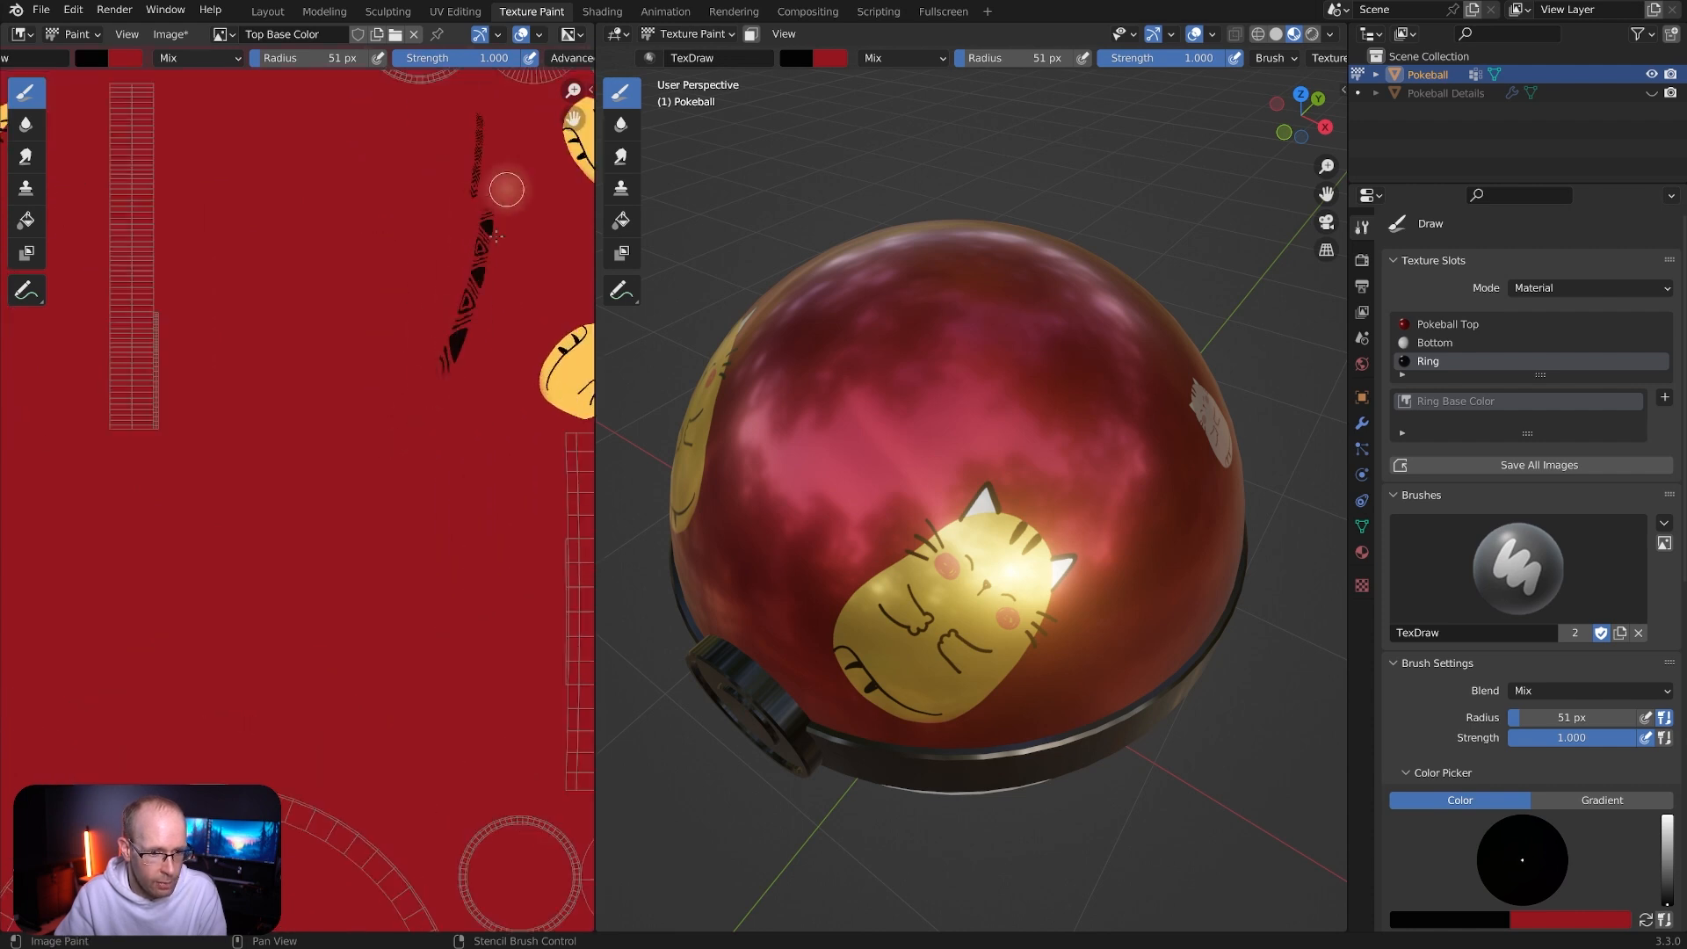
scroll(454, 352, down, 4)
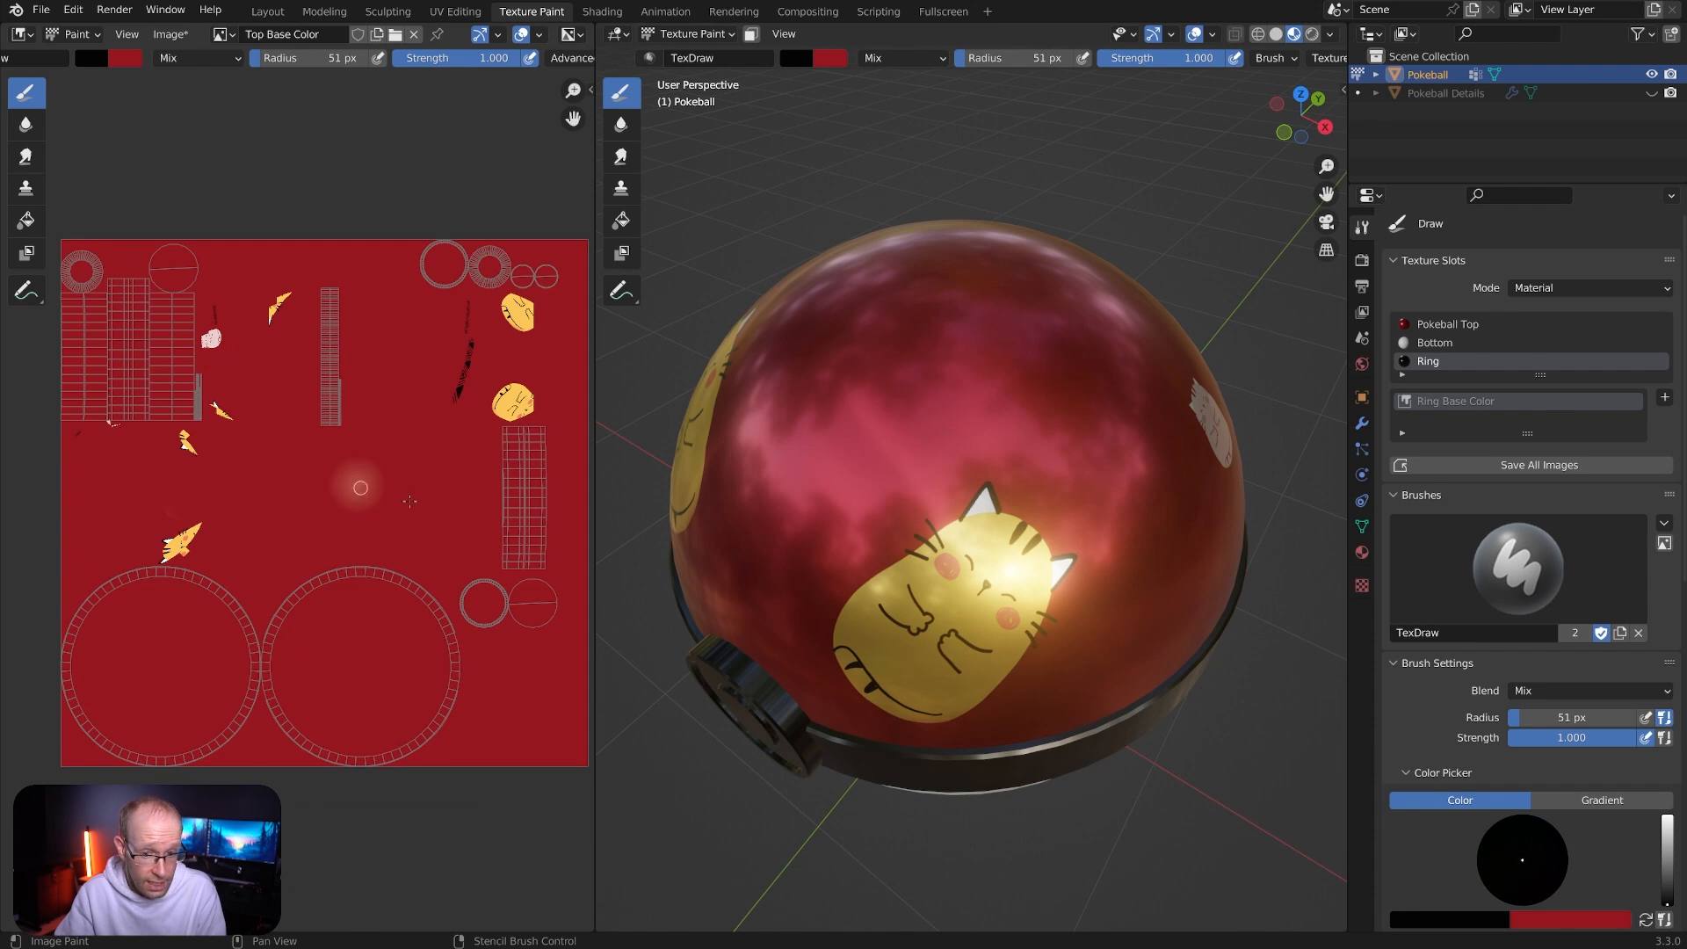
middle_drag(985, 538, 1002, 454)
key(Tab)
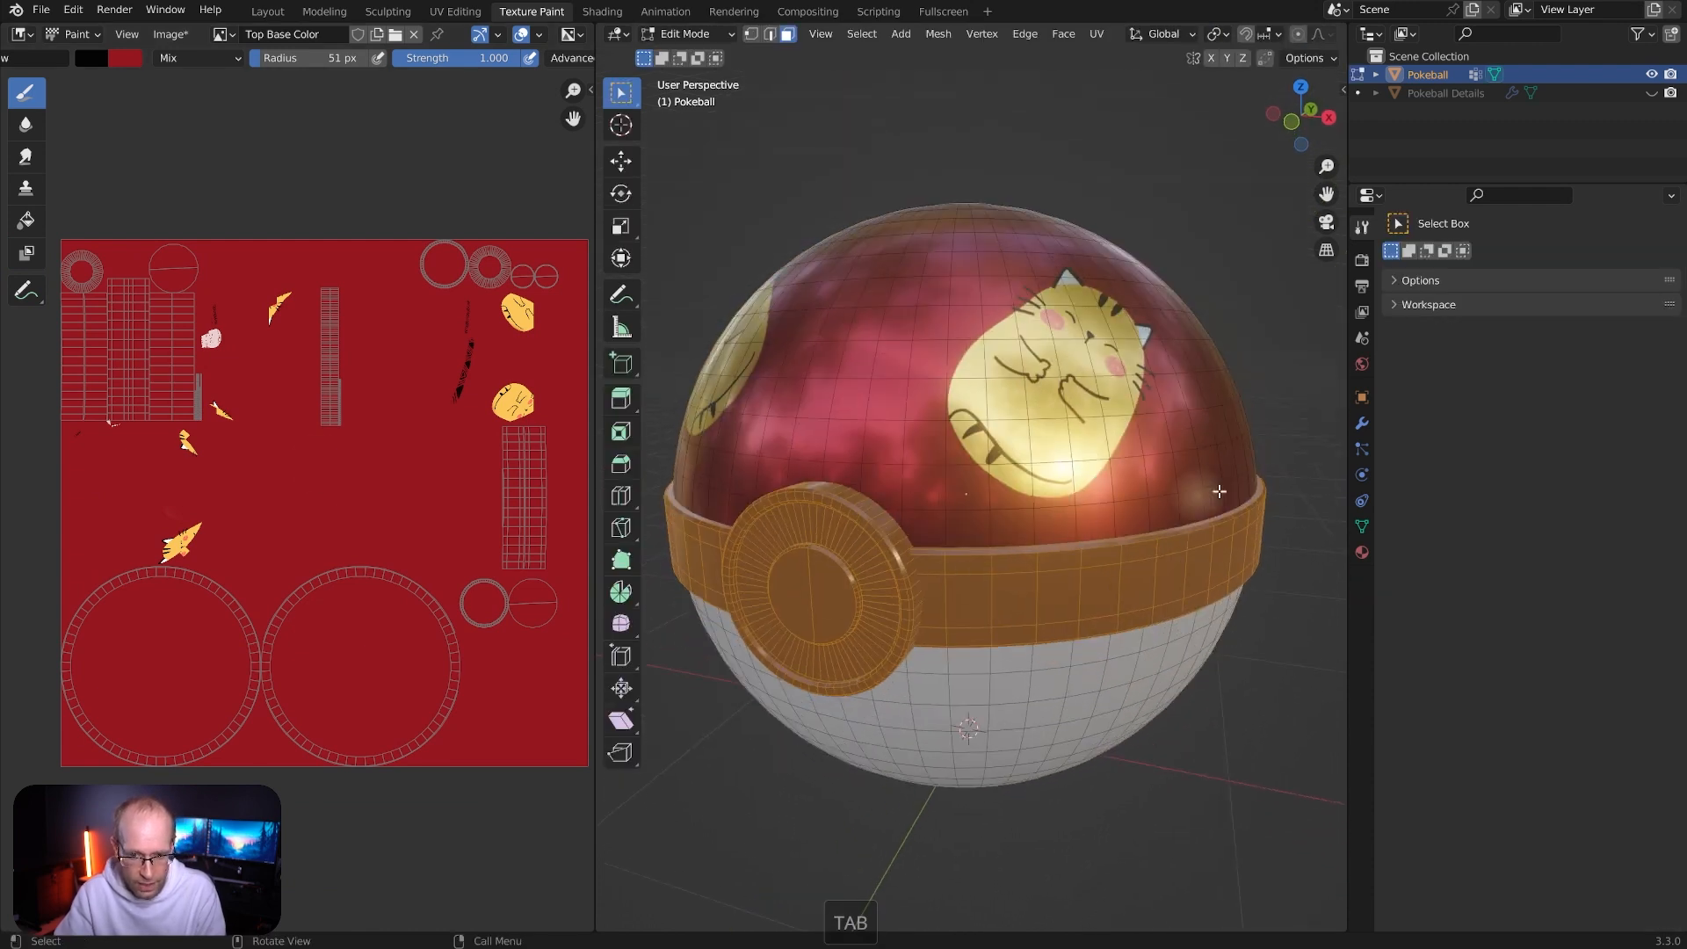
key(a)
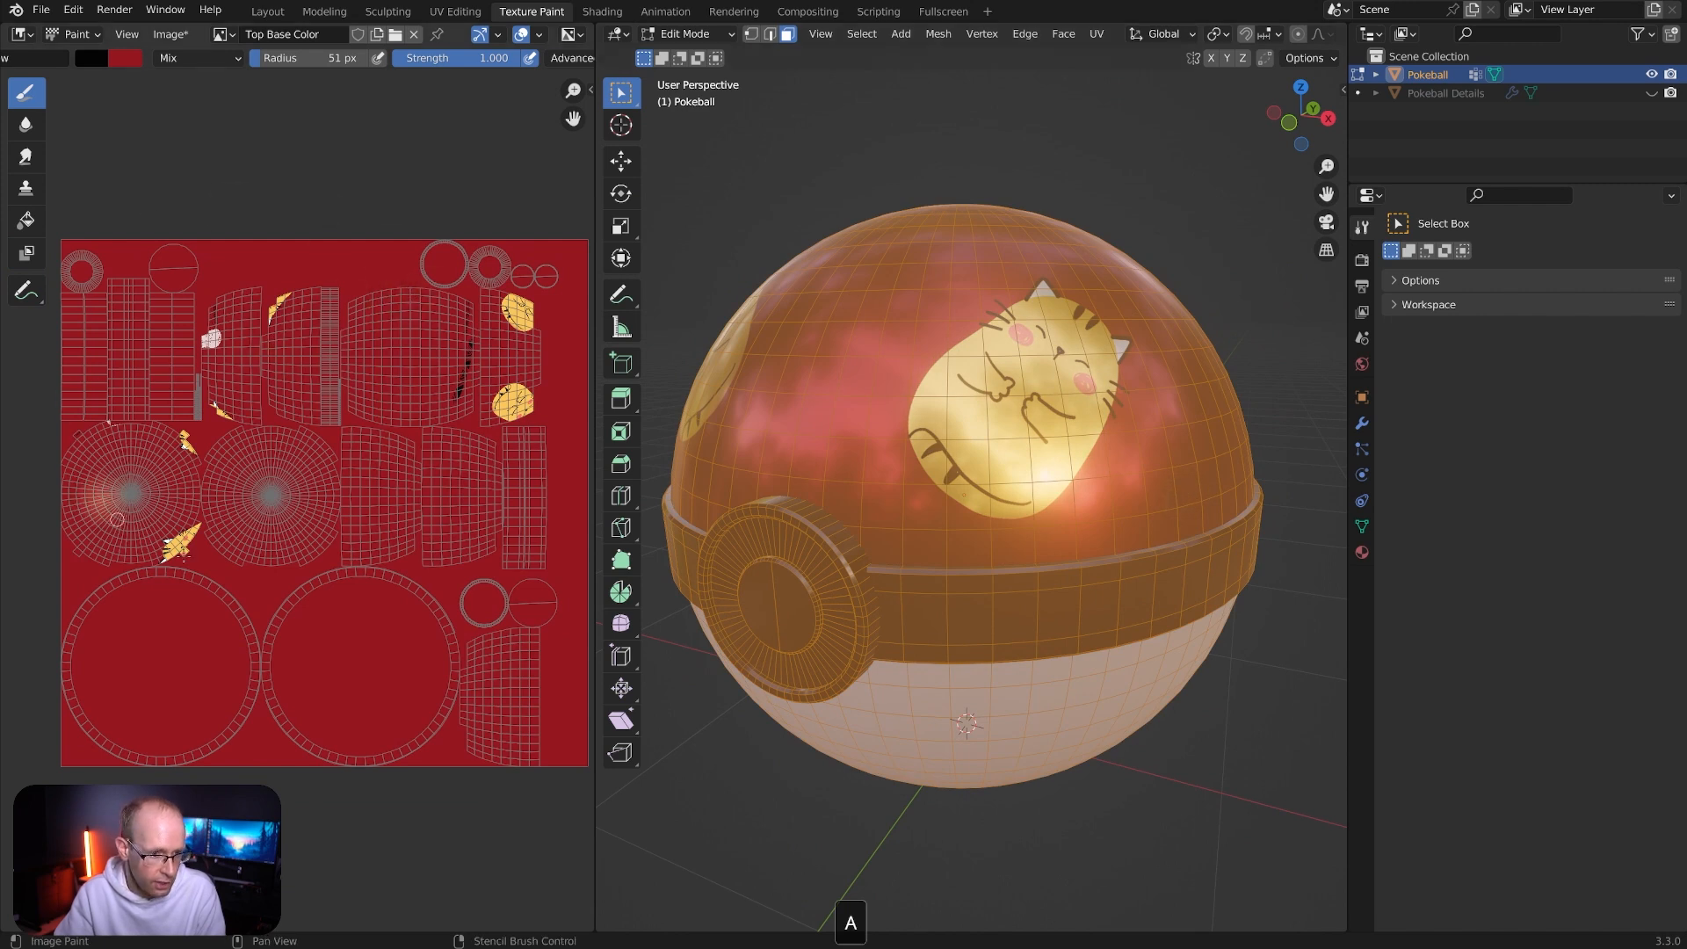
key(Tab)
middle_drag(1048, 358, 1008, 220)
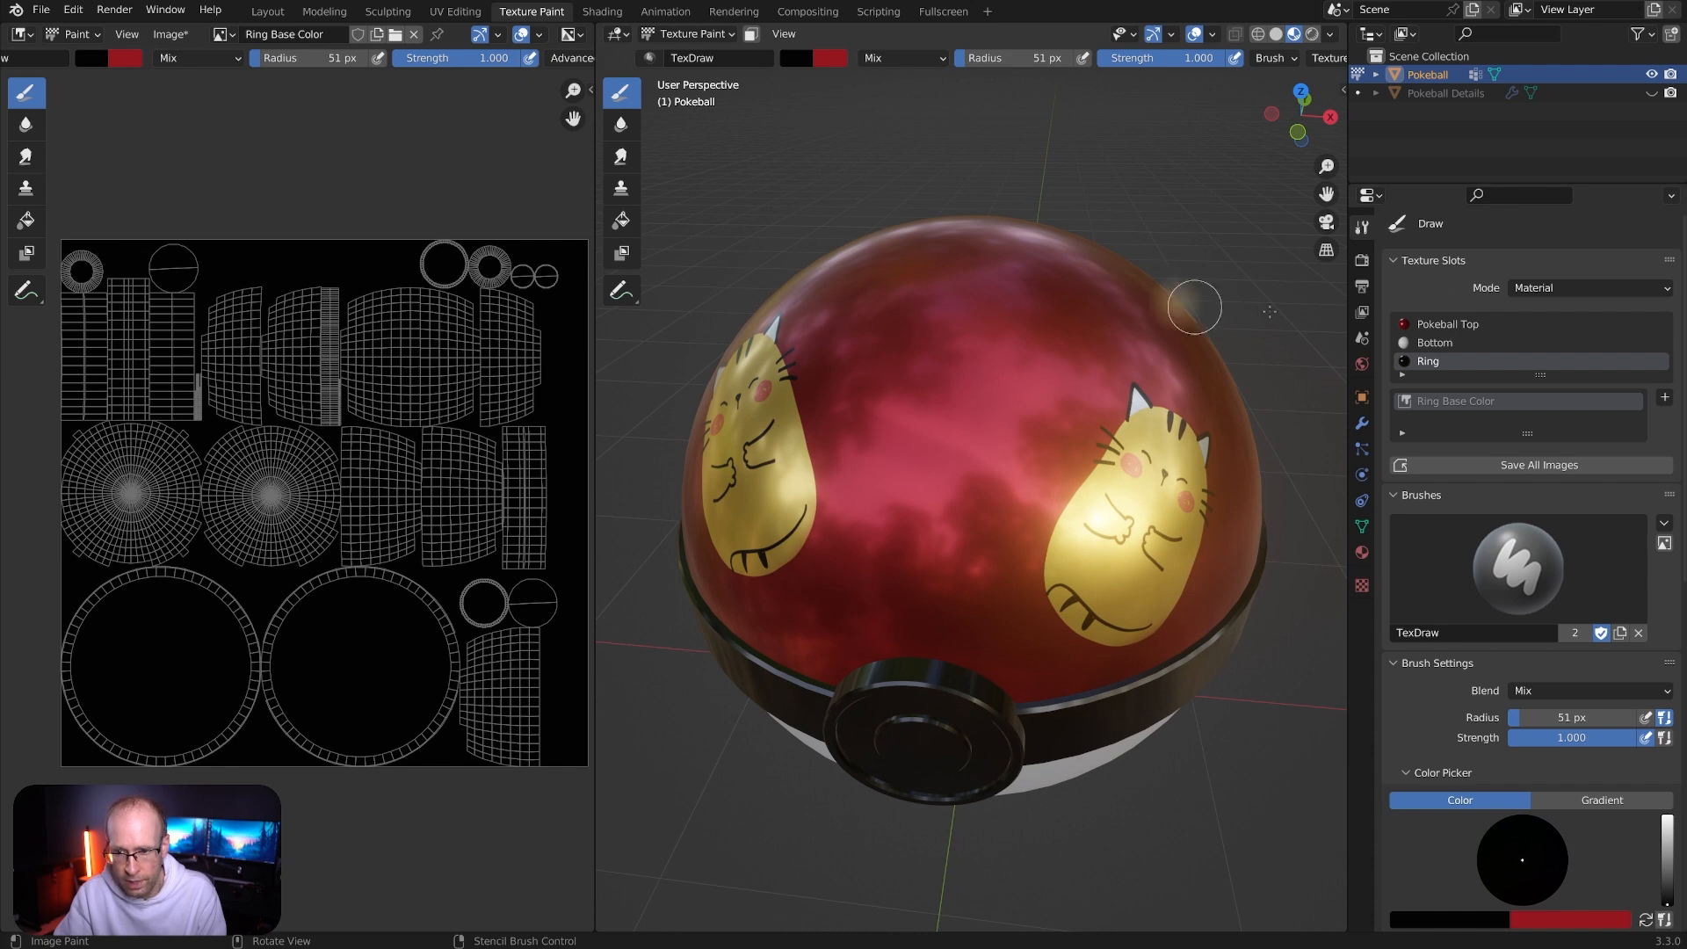
Make the Pokeball Top material active for texture painting and view the cat side of the dome
click(1439, 326)
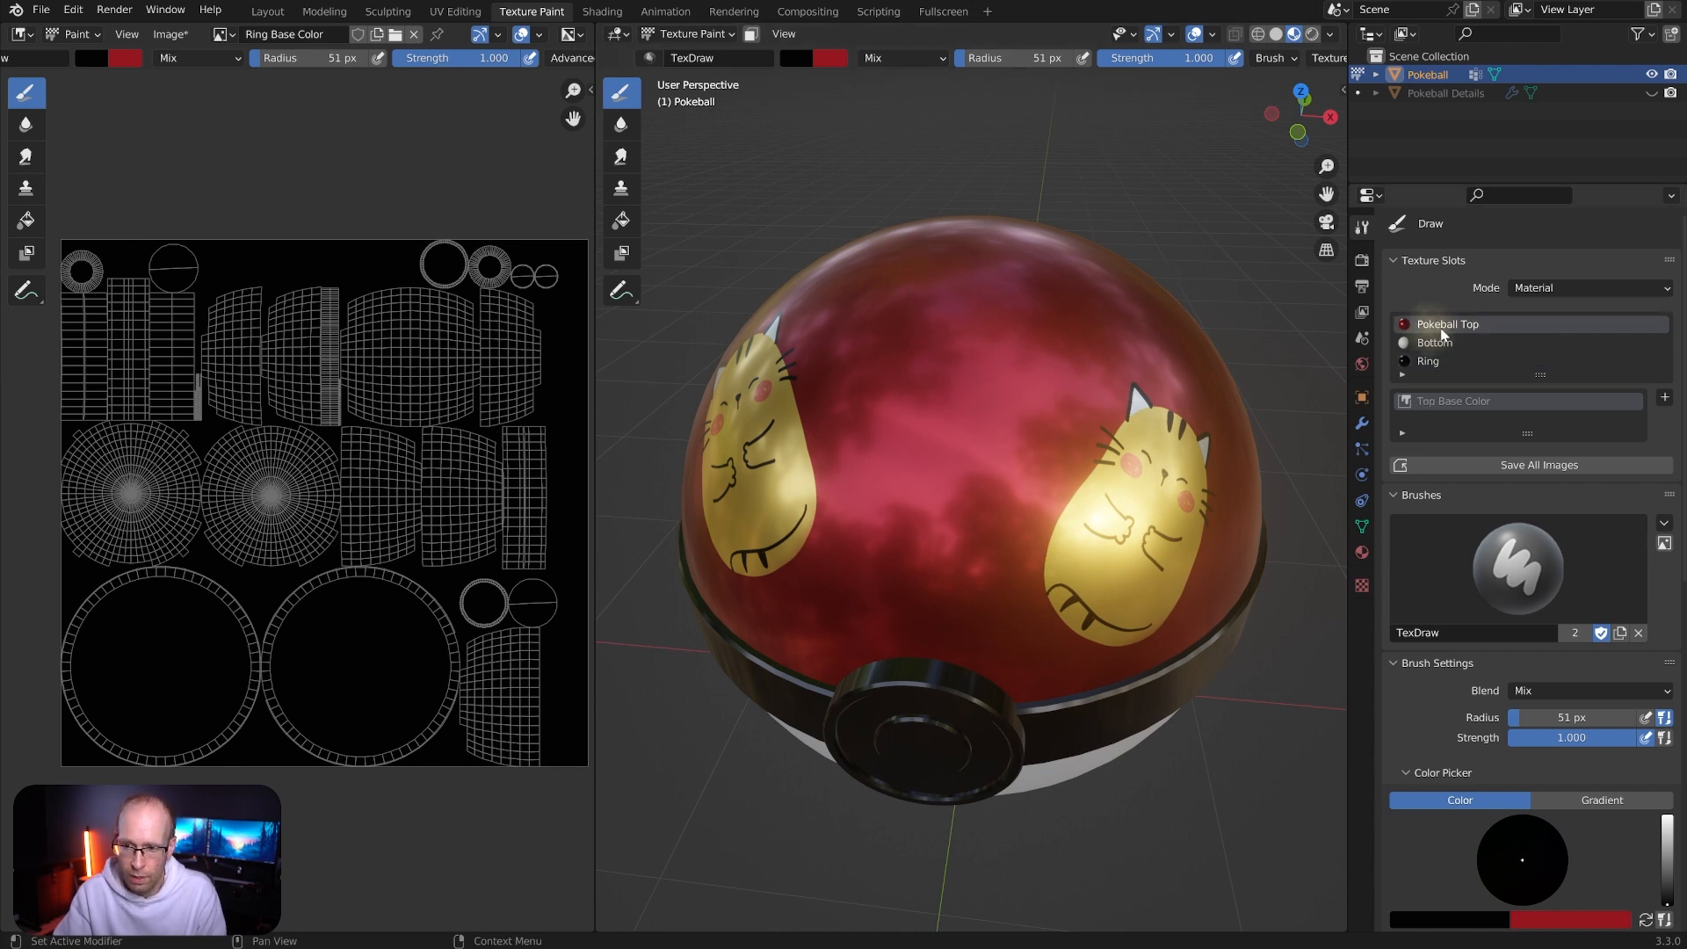
mouse_move(1085, 346)
middle_down()
mouse_move(1074, 404)
mouse_move(1139, 400)
mouse_move(752, 369)
middle_up()
middle_drag(938, 343, 965, 351)
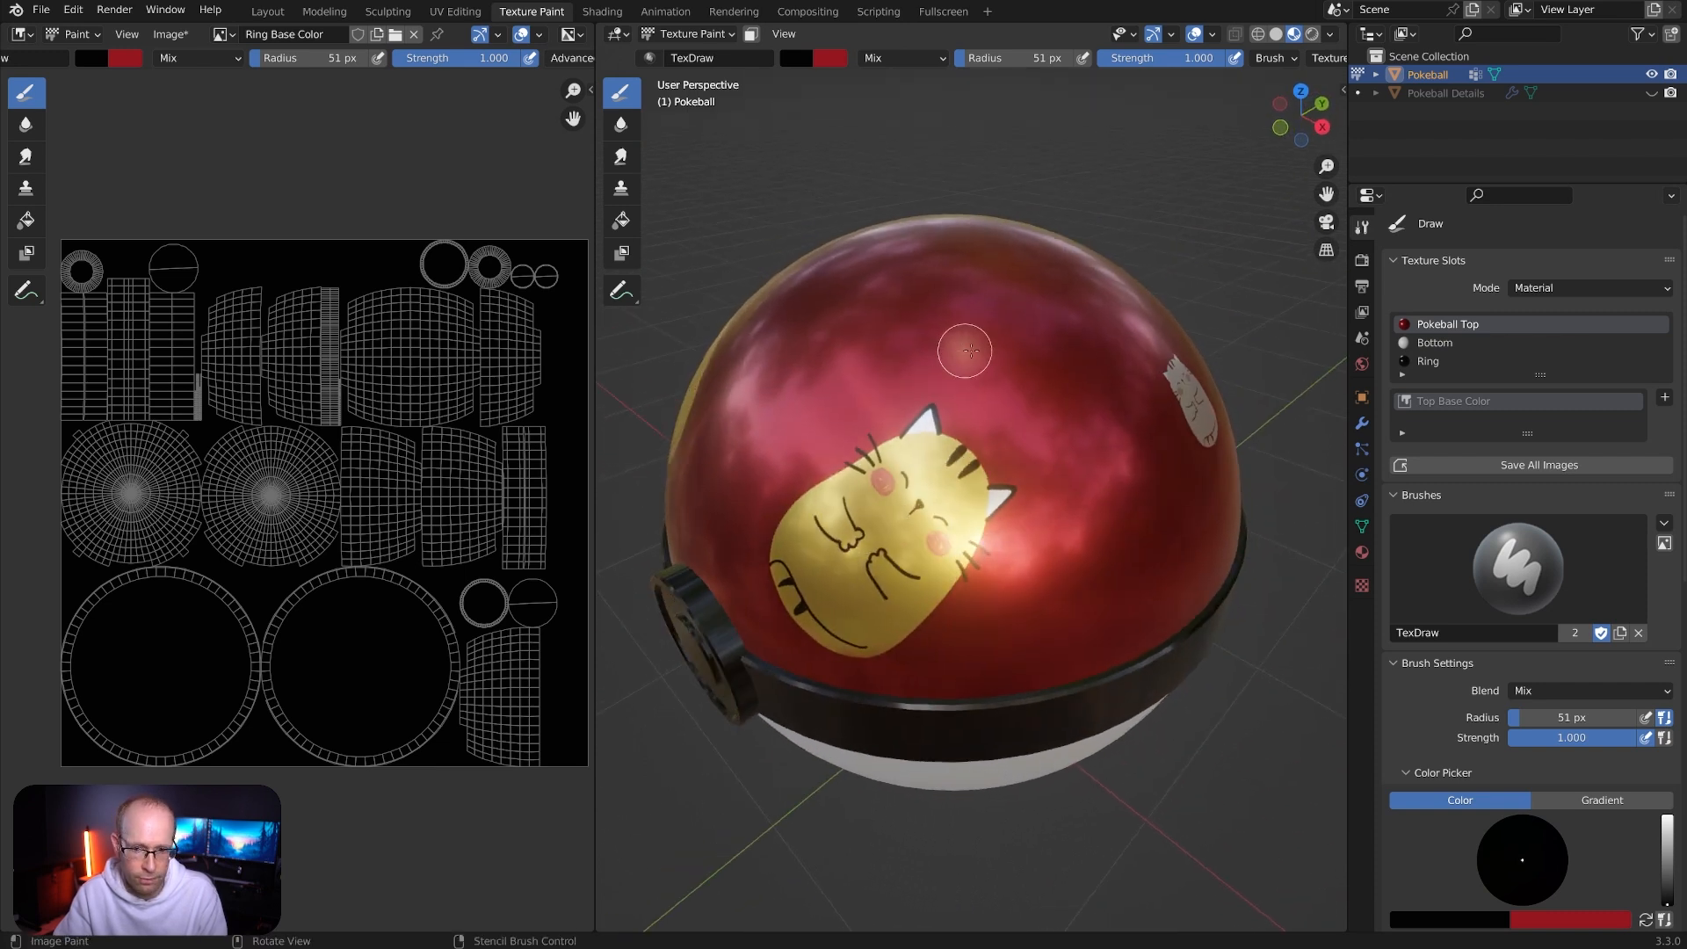
middle_drag(1072, 414, 1034, 348)
scroll(1041, 356, up, 2)
scroll(1041, 355, down, 2)
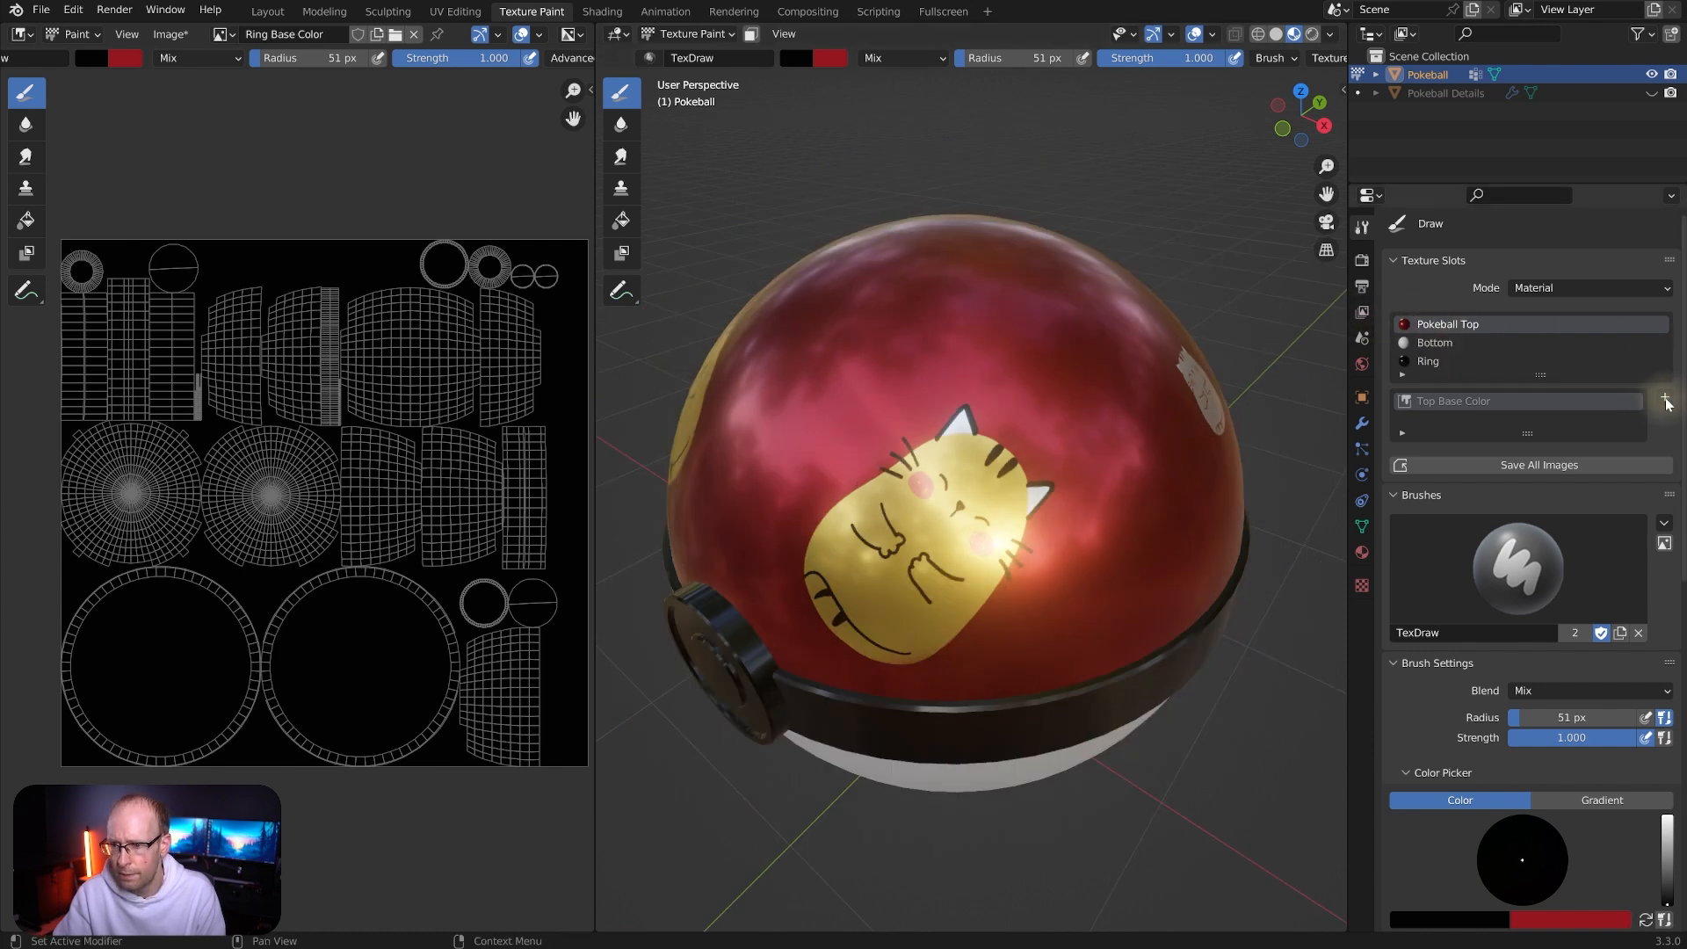
Add a Roughness paint slot to the Pokeball Top material with a width and height of 2000 px
click(1667, 401)
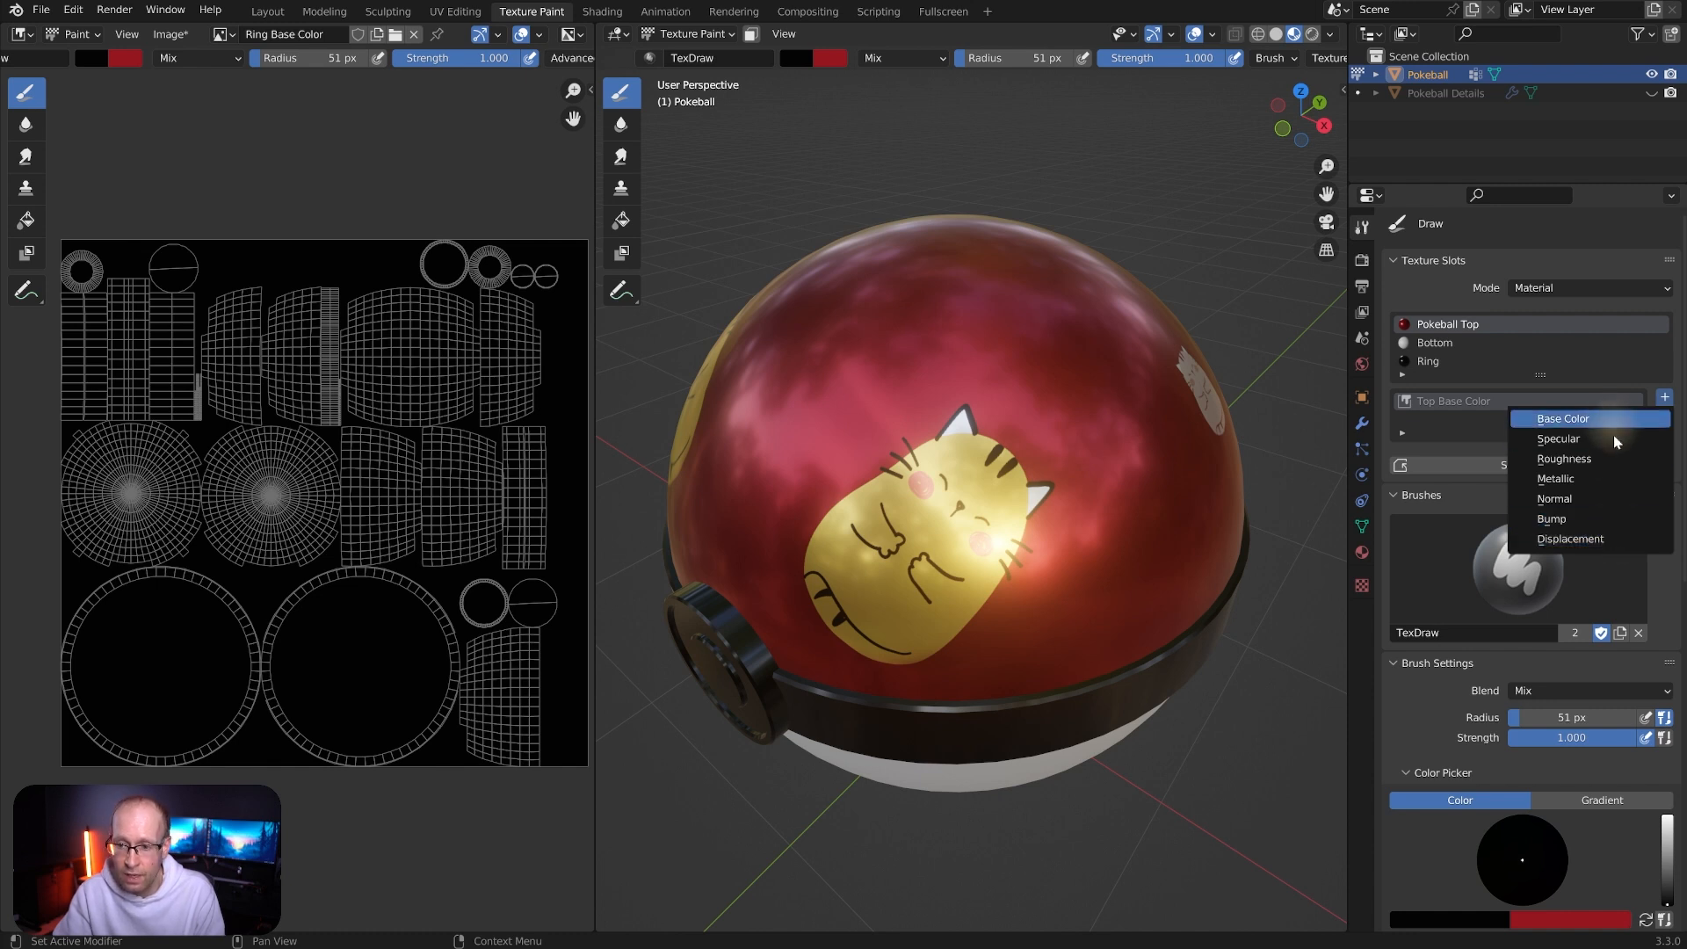
click(1612, 458)
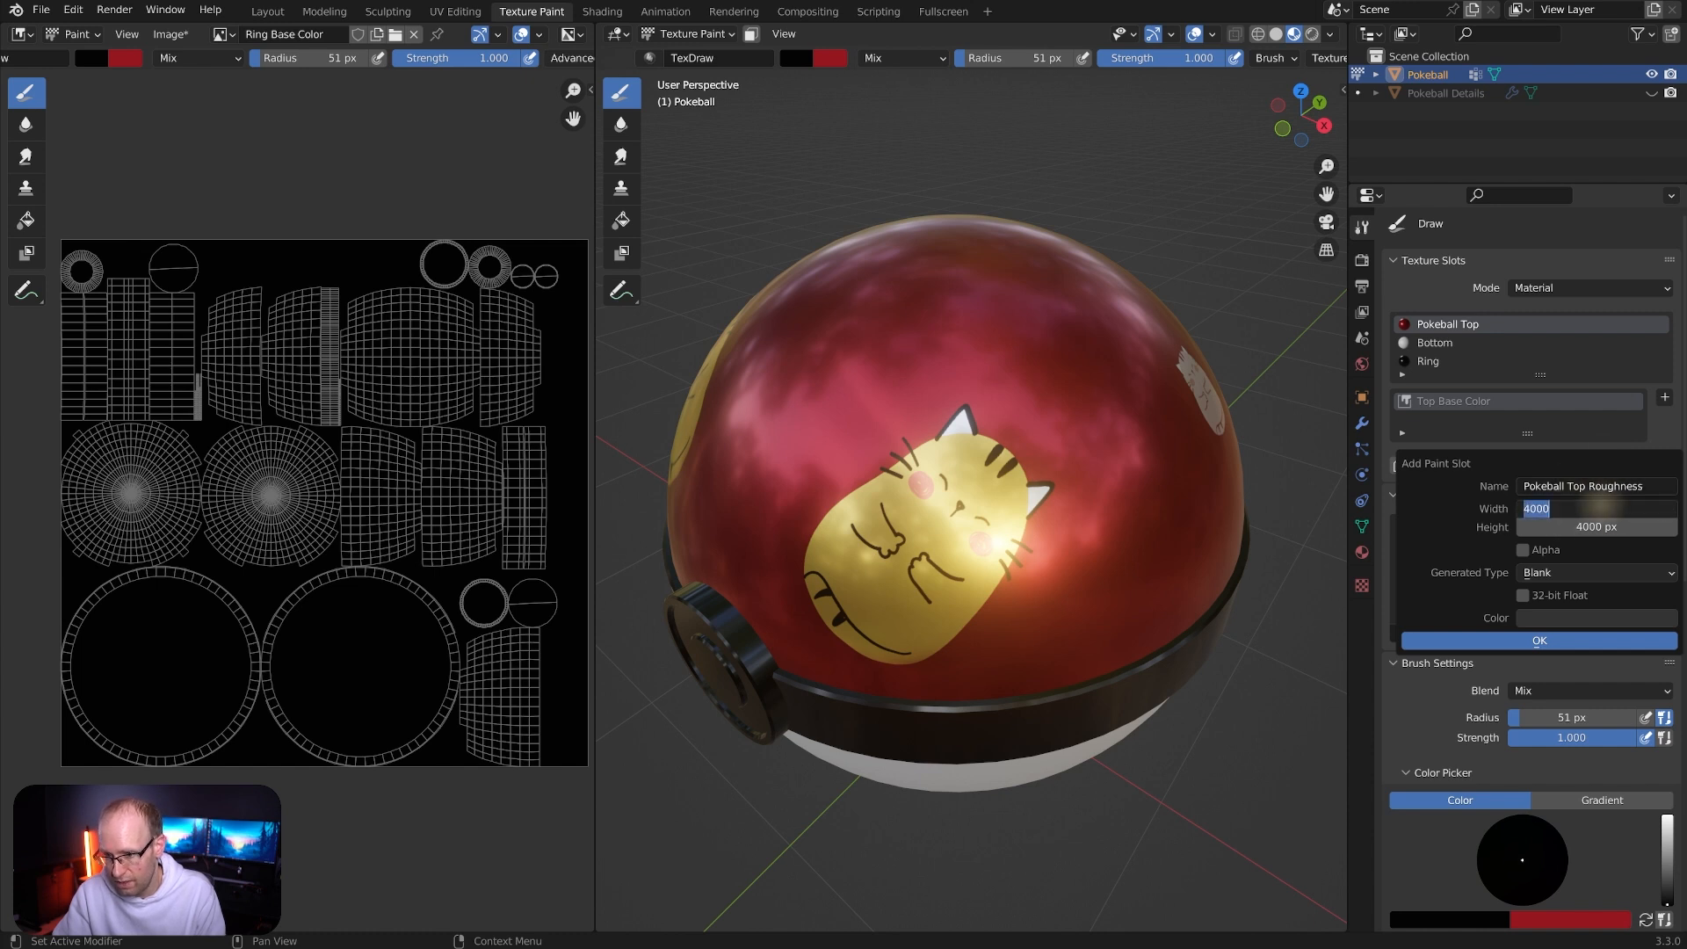
click(1568, 508)
text(2000)
key(Tab)
text(2)
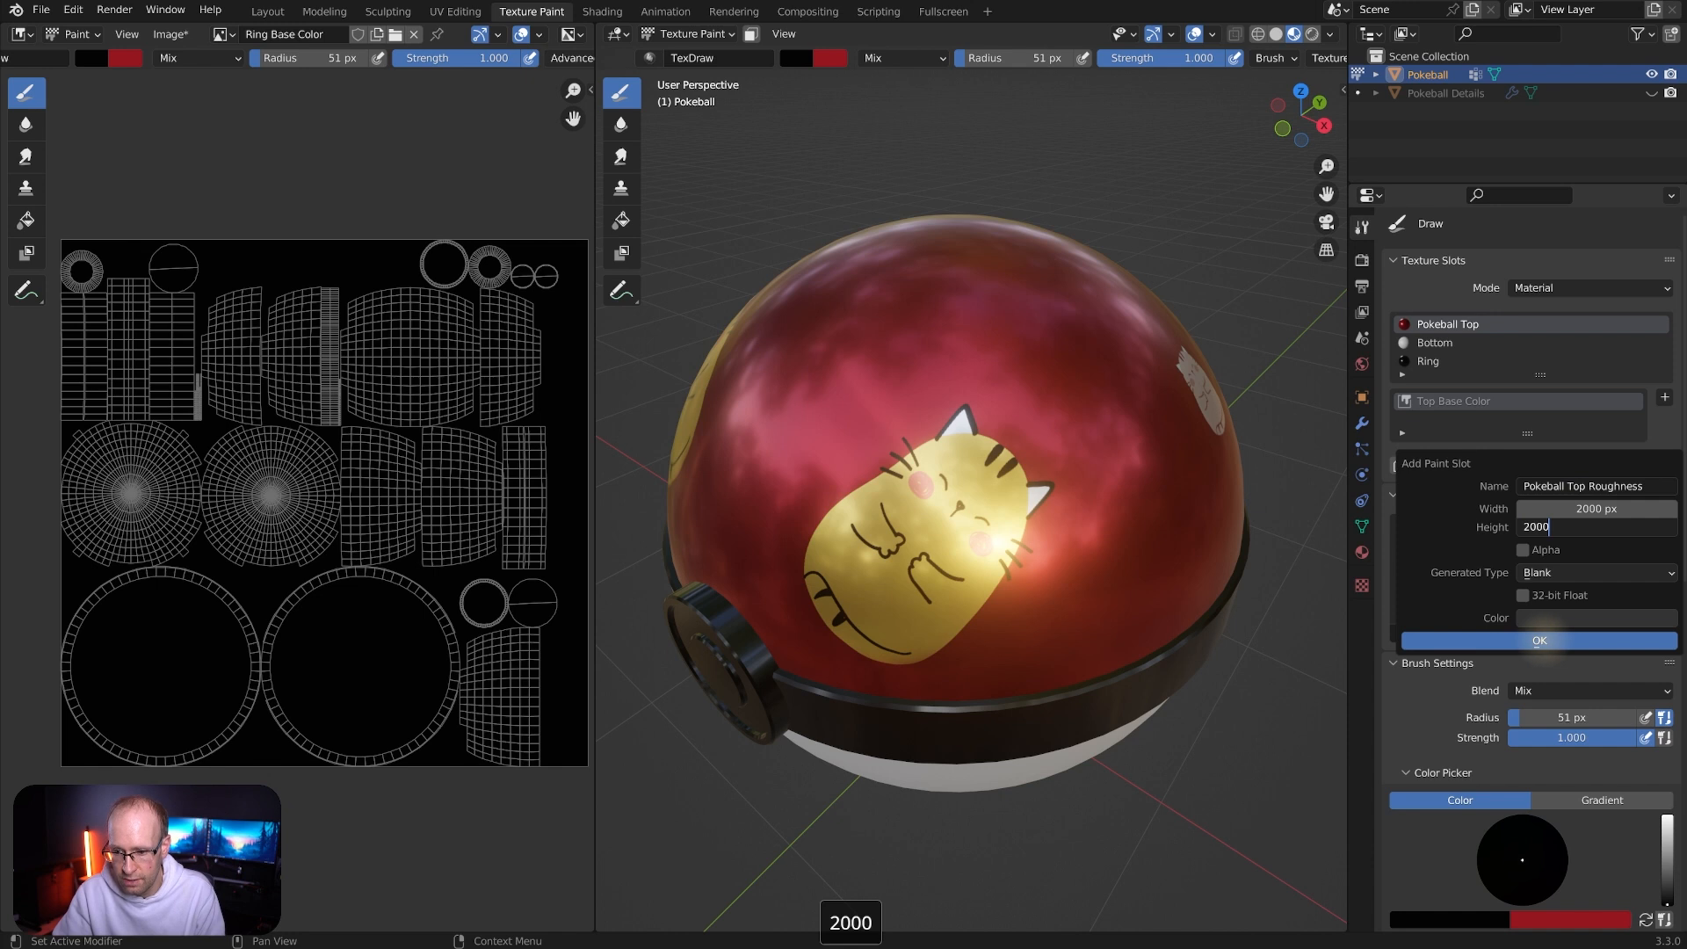
click(1540, 640)
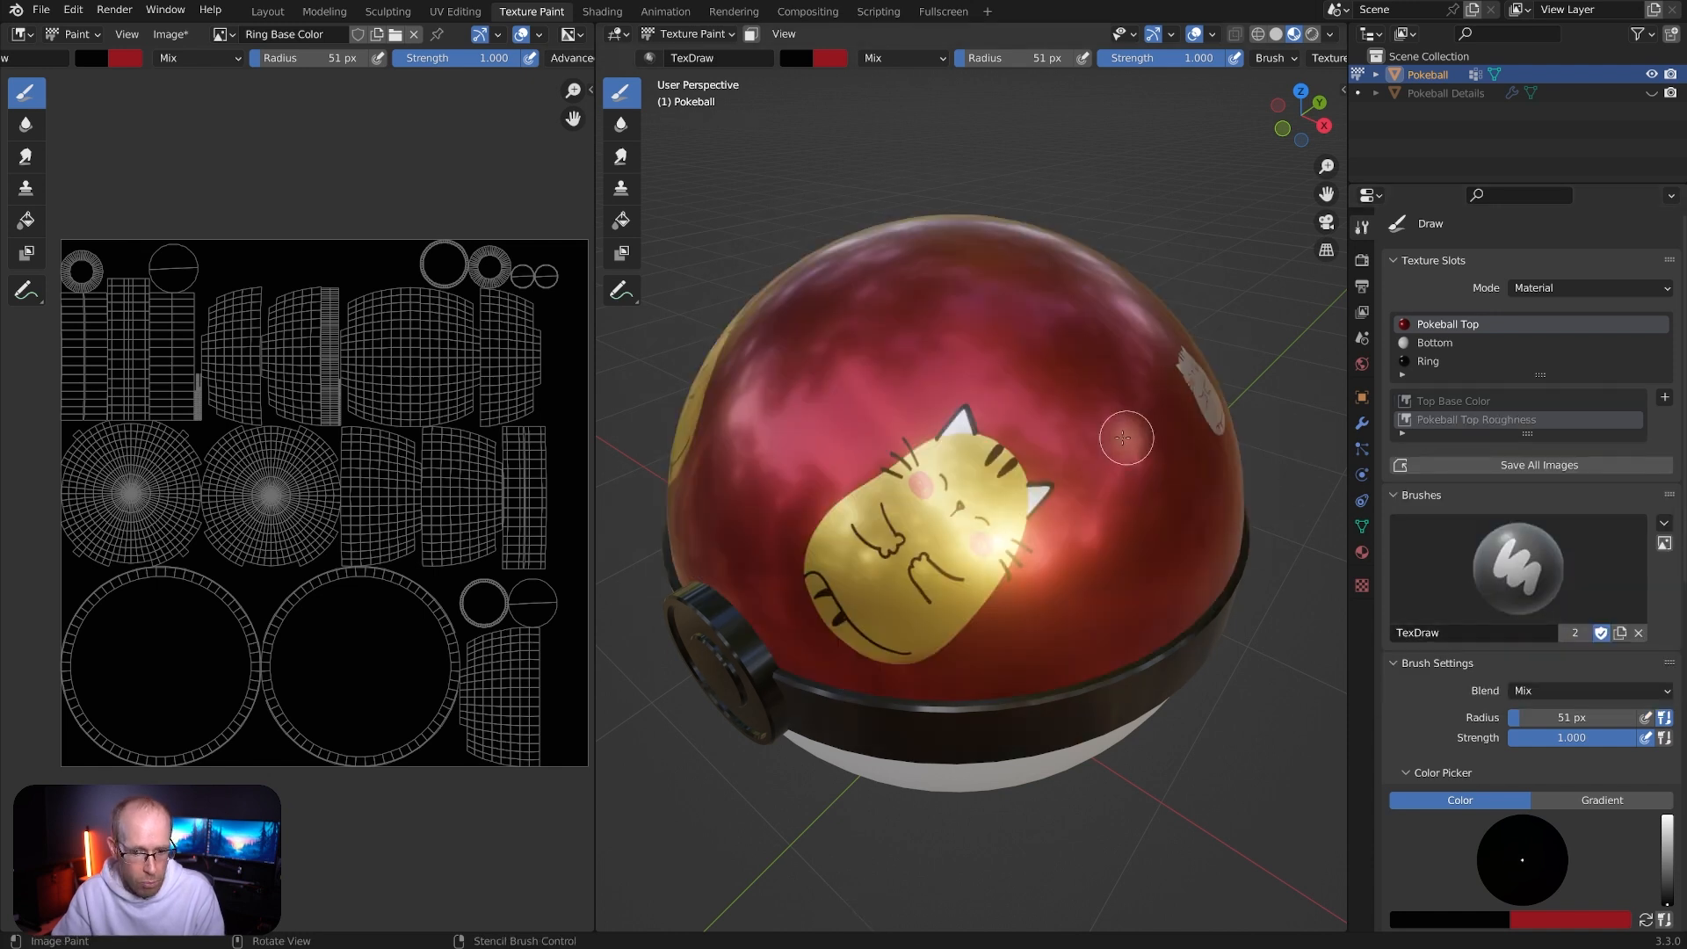
Examine the image texture feeding the Roughness input in the Pokeball Top material and return to the paint tool settings
click(1362, 554)
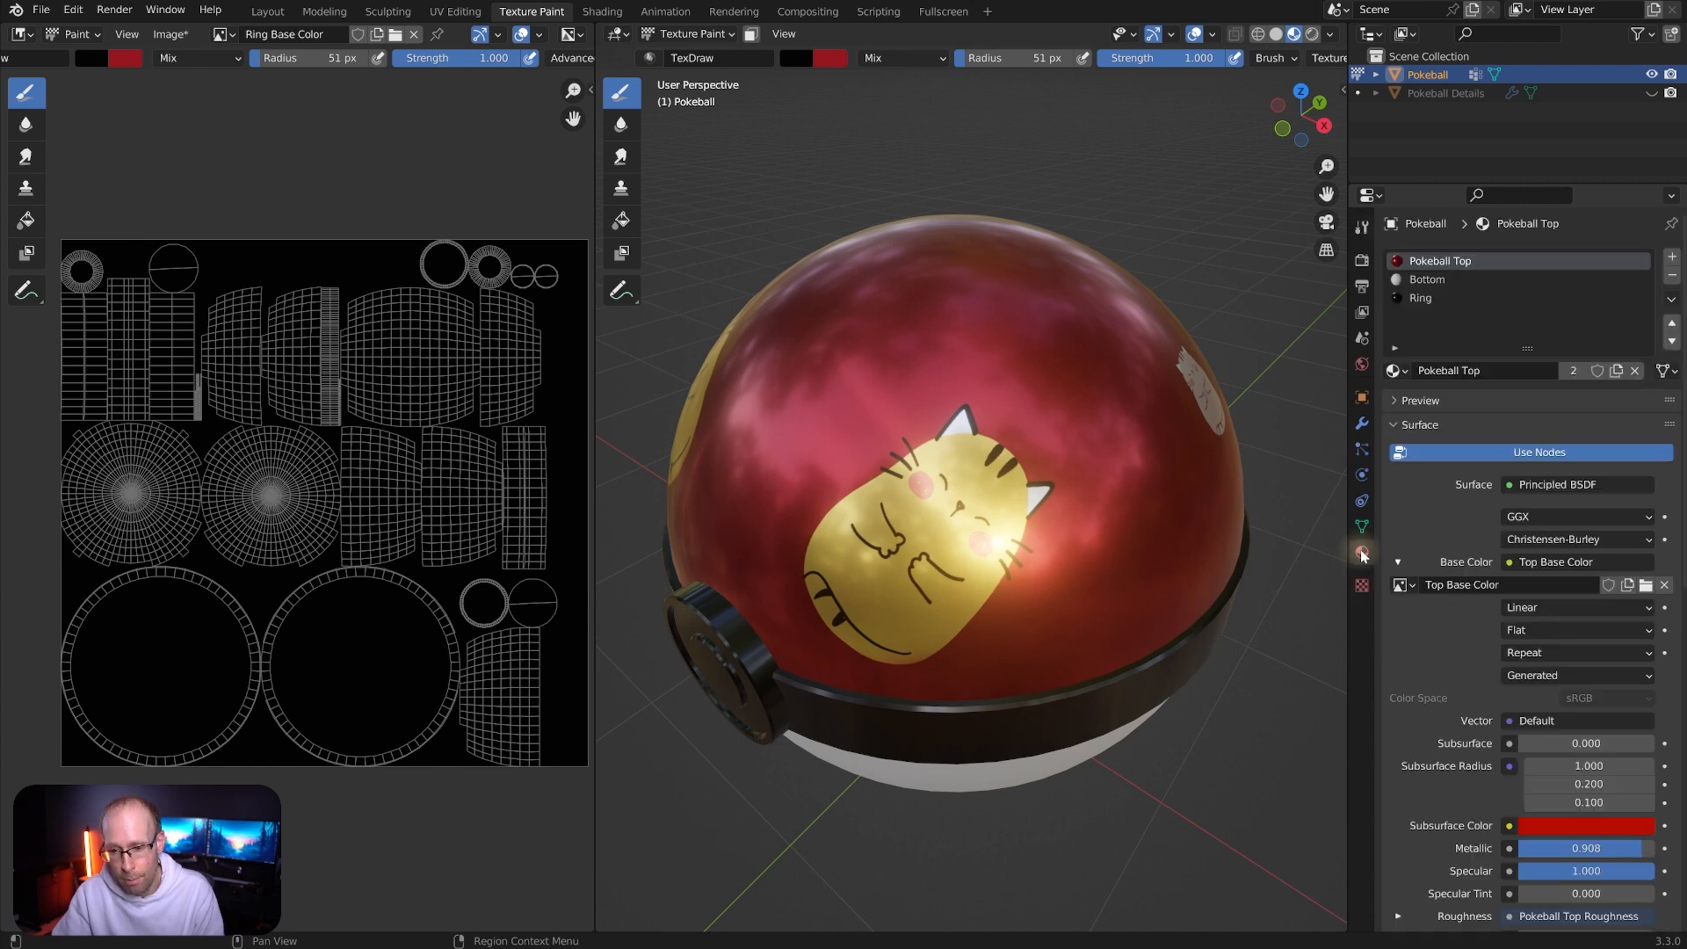
scroll(1434, 483, down, 5)
scroll(1411, 536, down, 1)
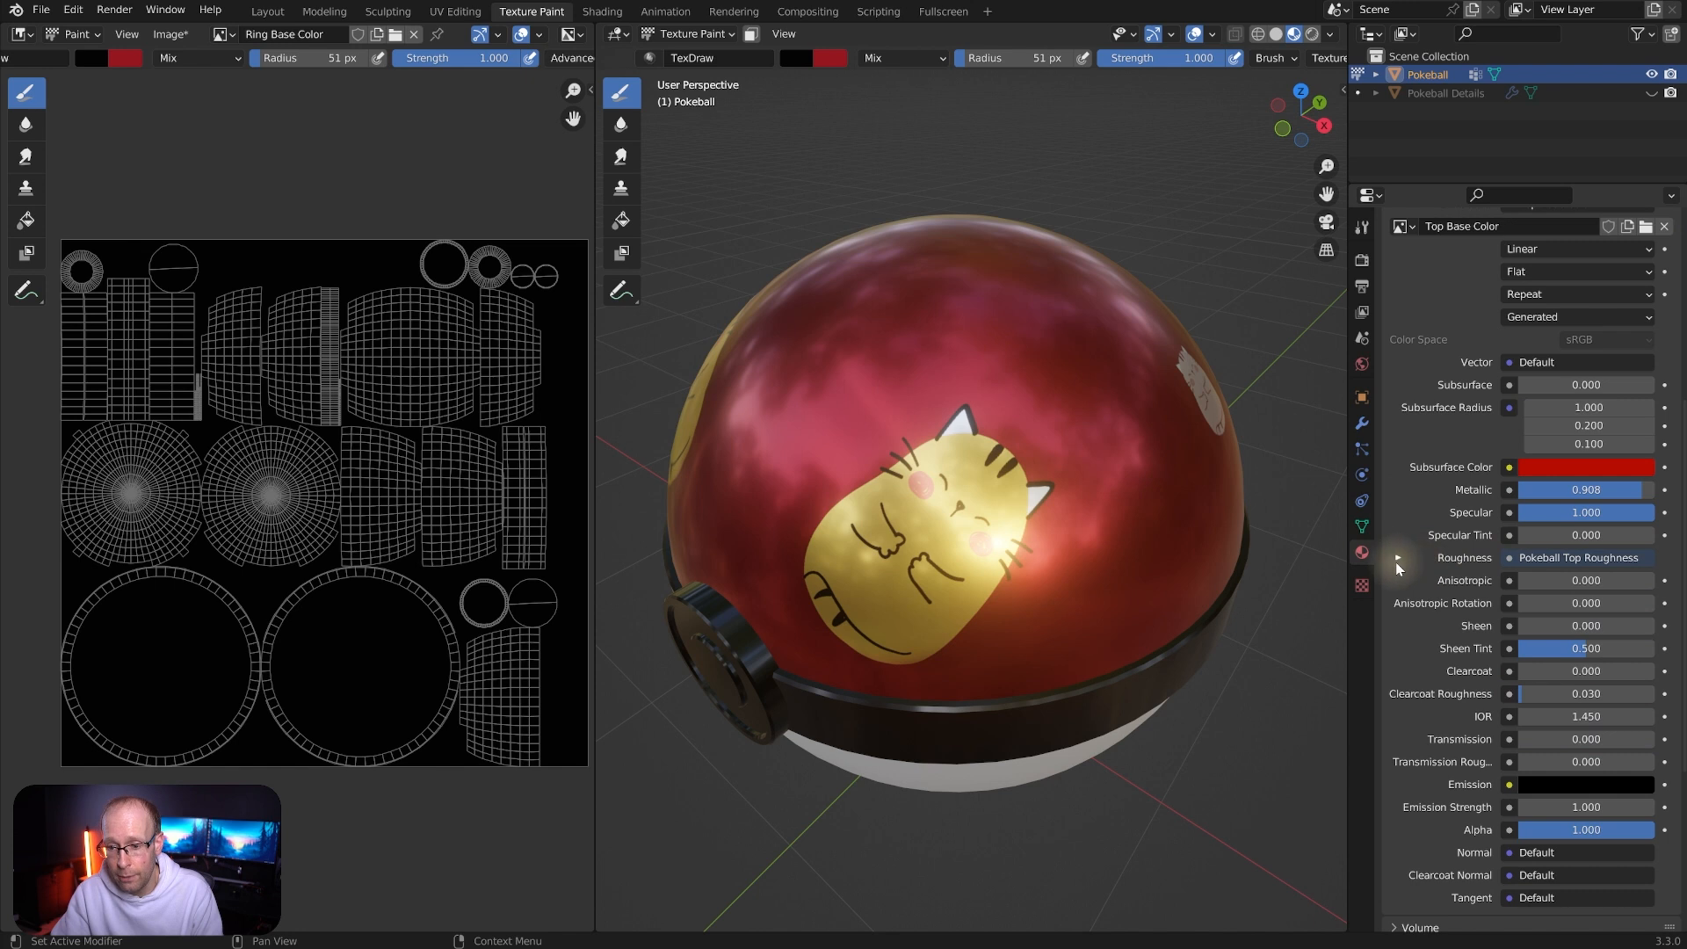
click(1398, 559)
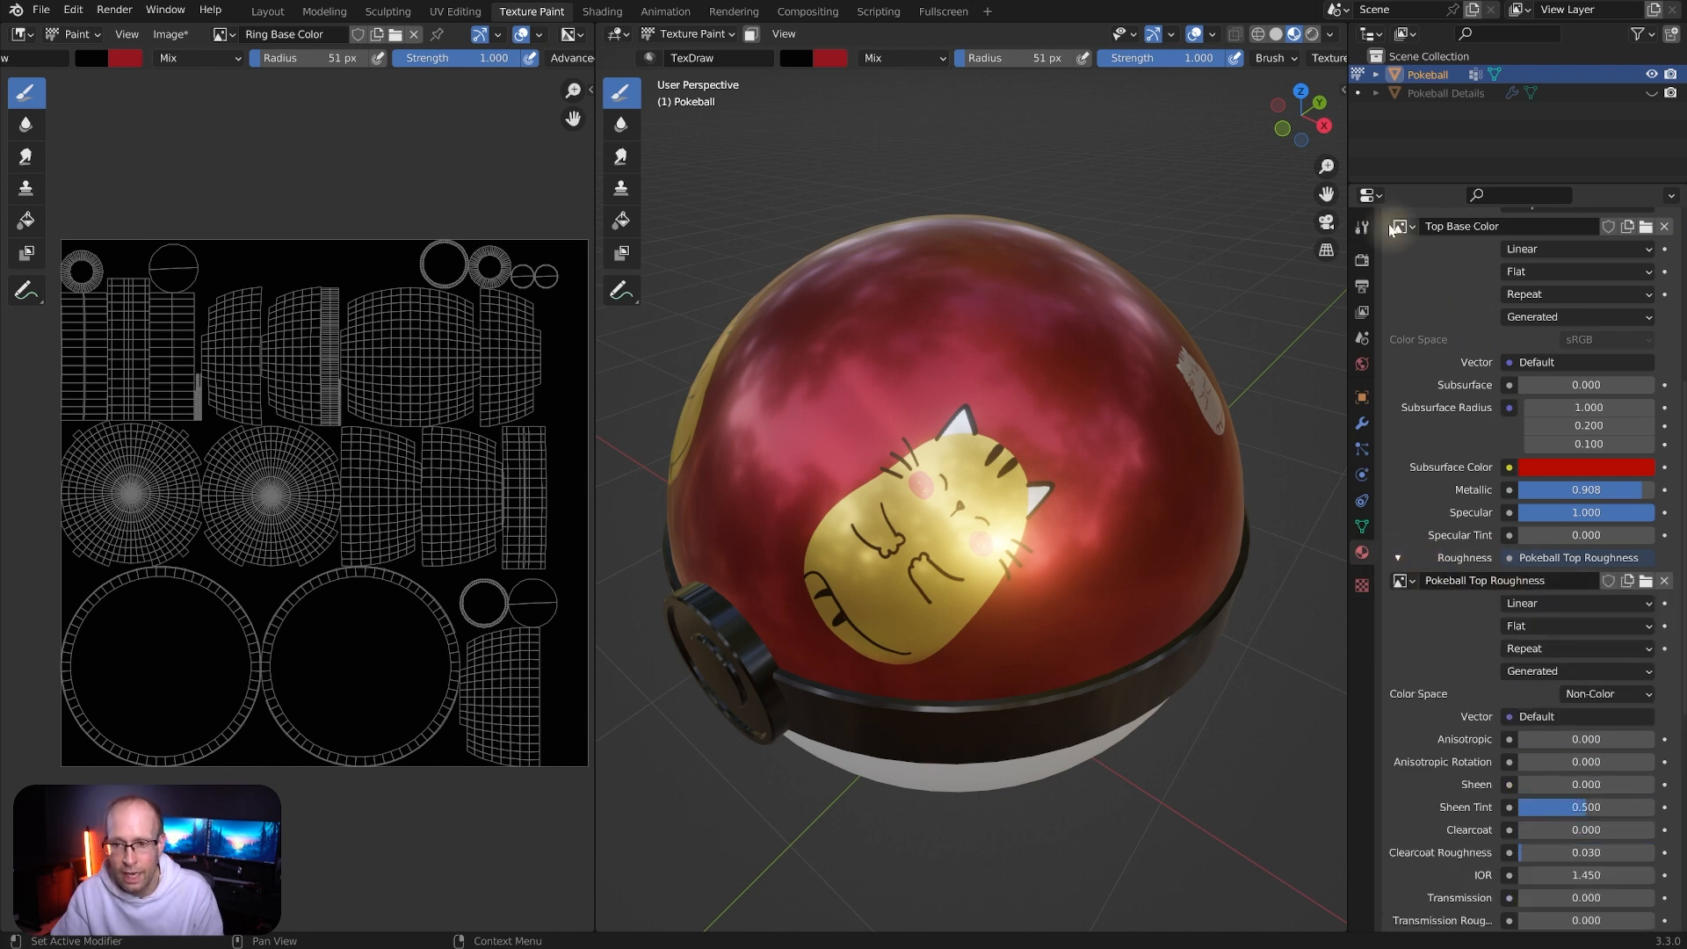
click(1363, 230)
scroll(1406, 291, up, 8)
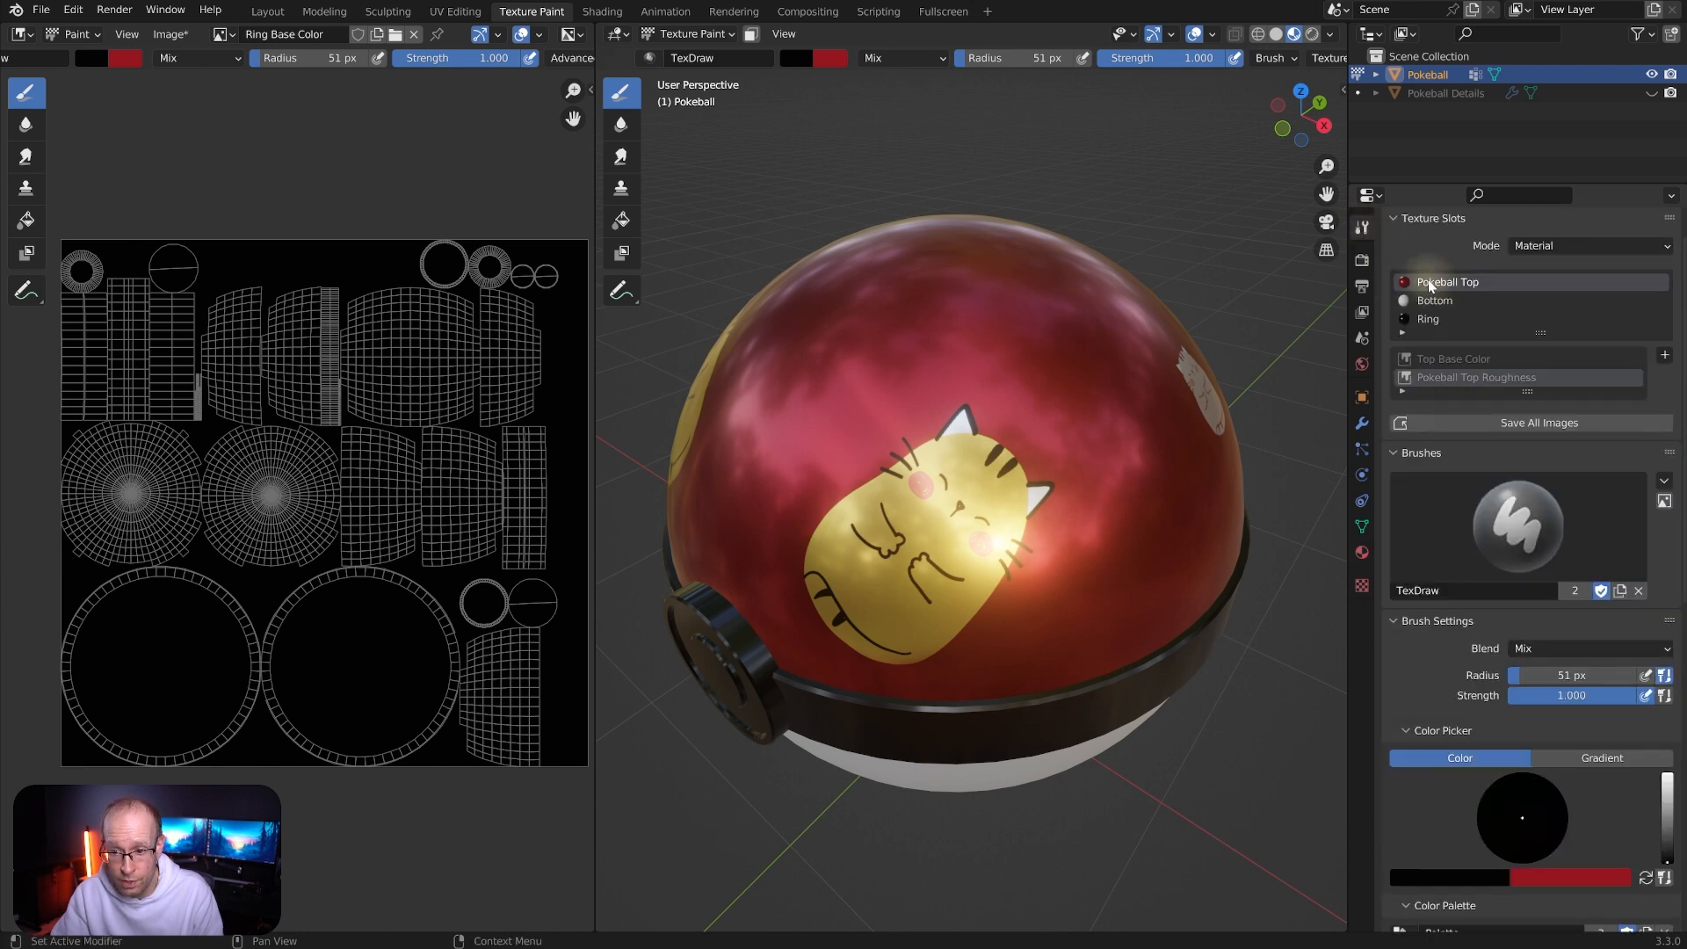
Compare the Top Base Color and Pokeball Top Roughness slots, leaving the roughness slot active for painting
click(1433, 359)
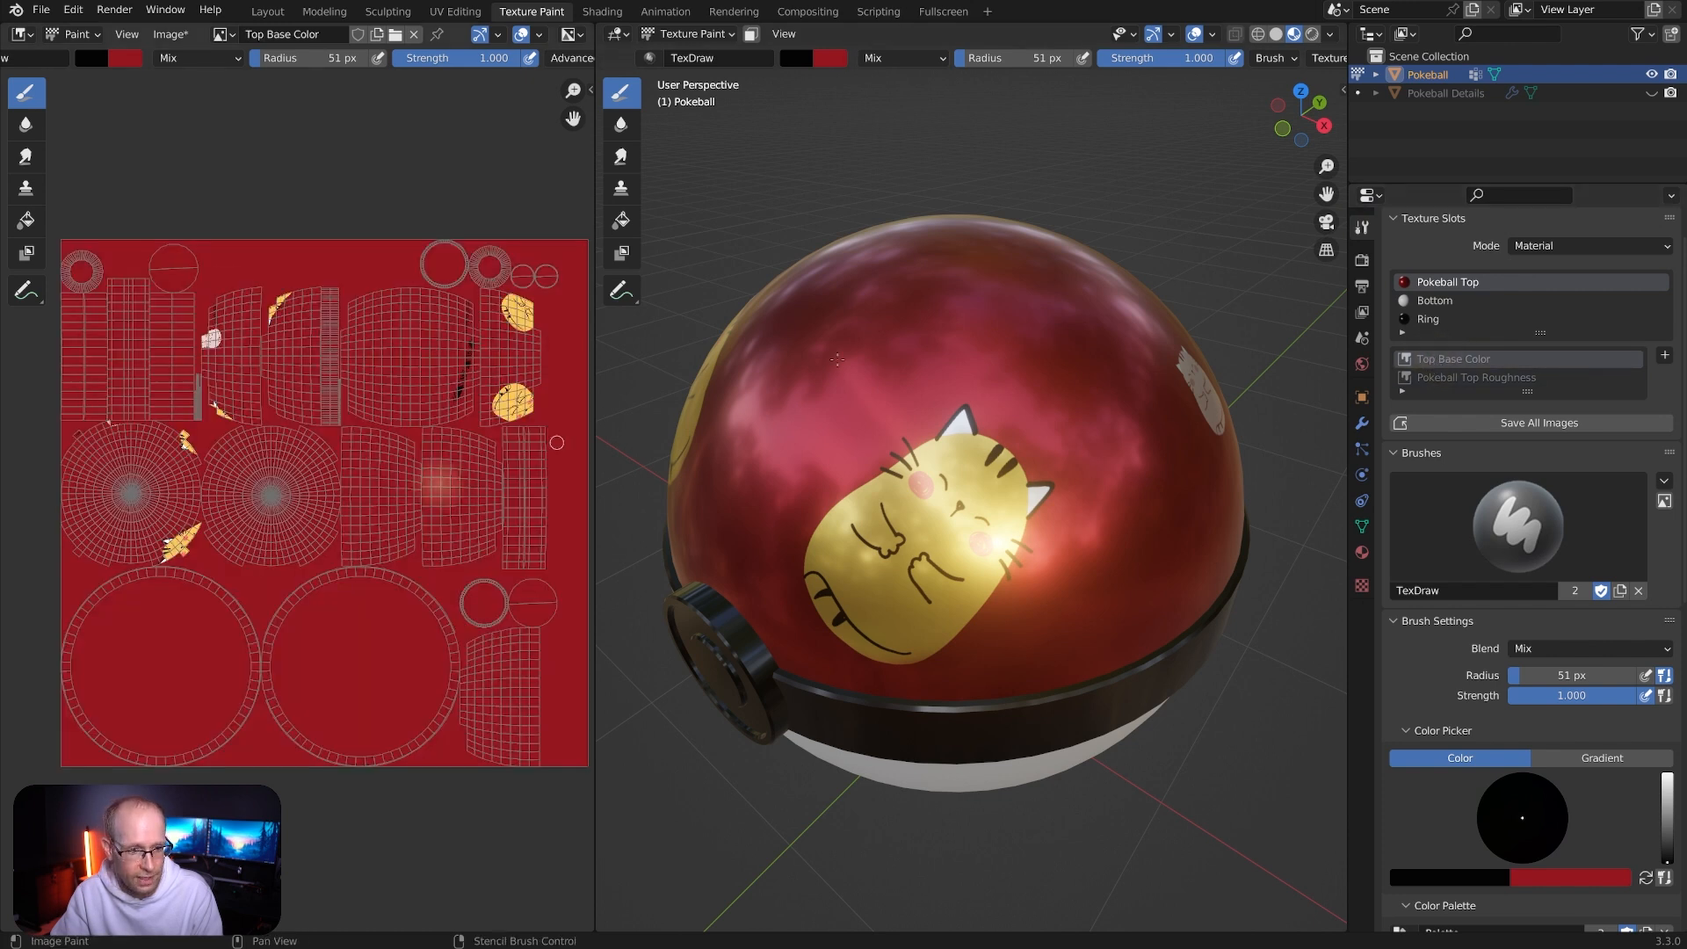
click(1458, 378)
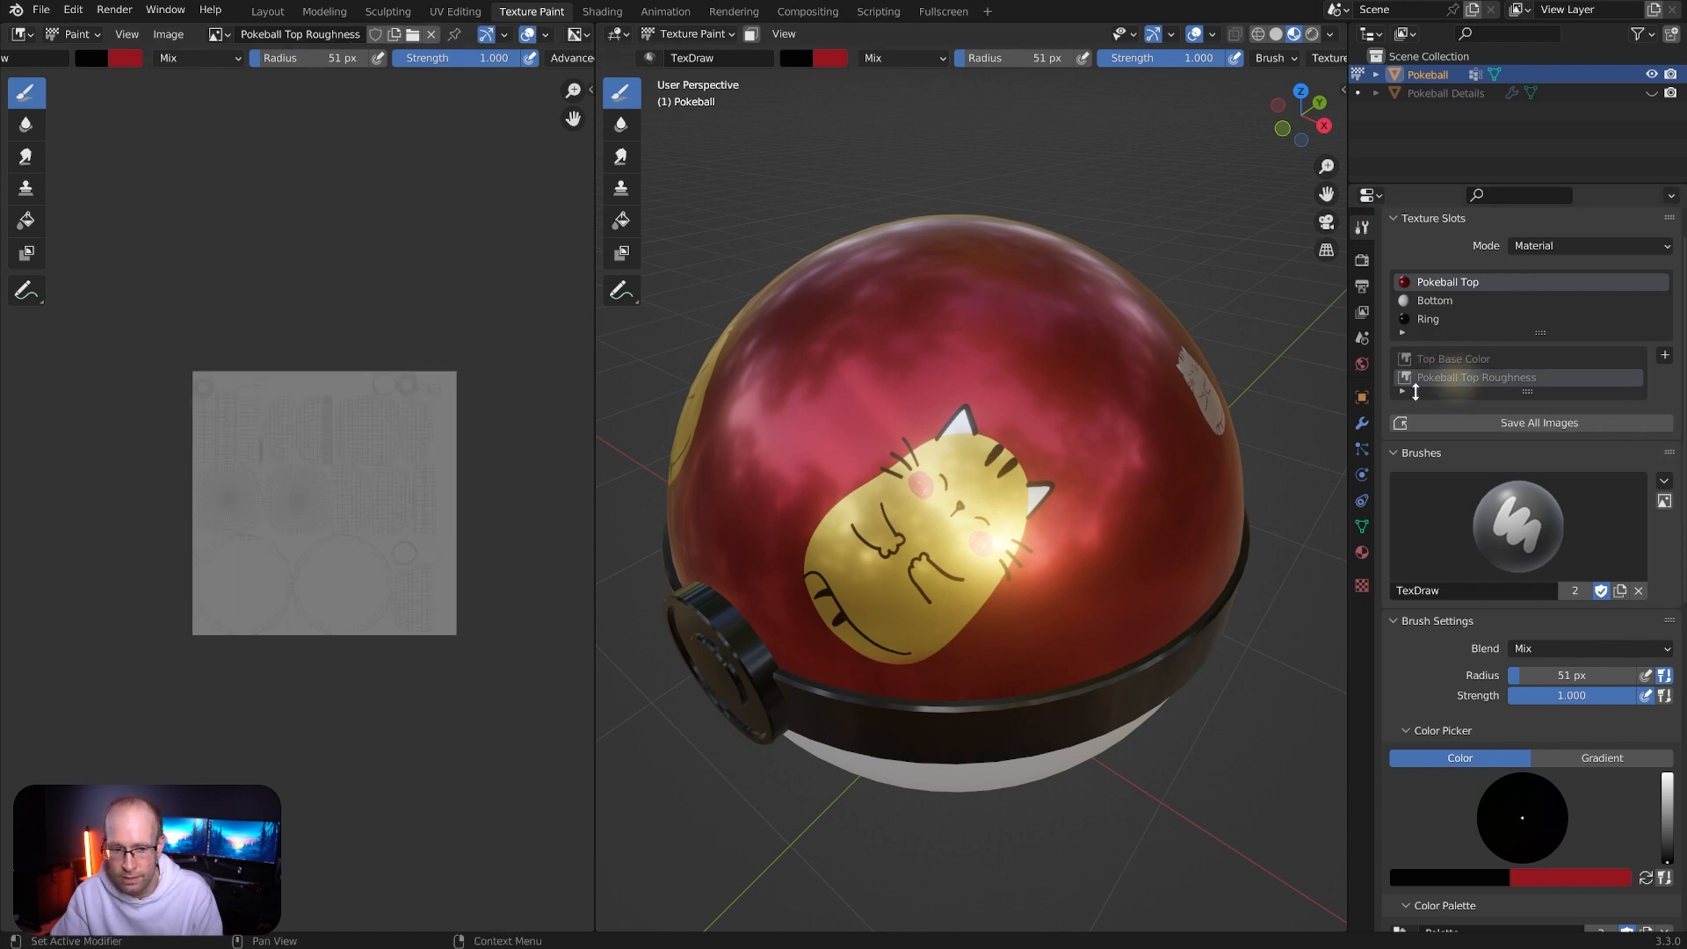
scroll(295, 442, up, 3)
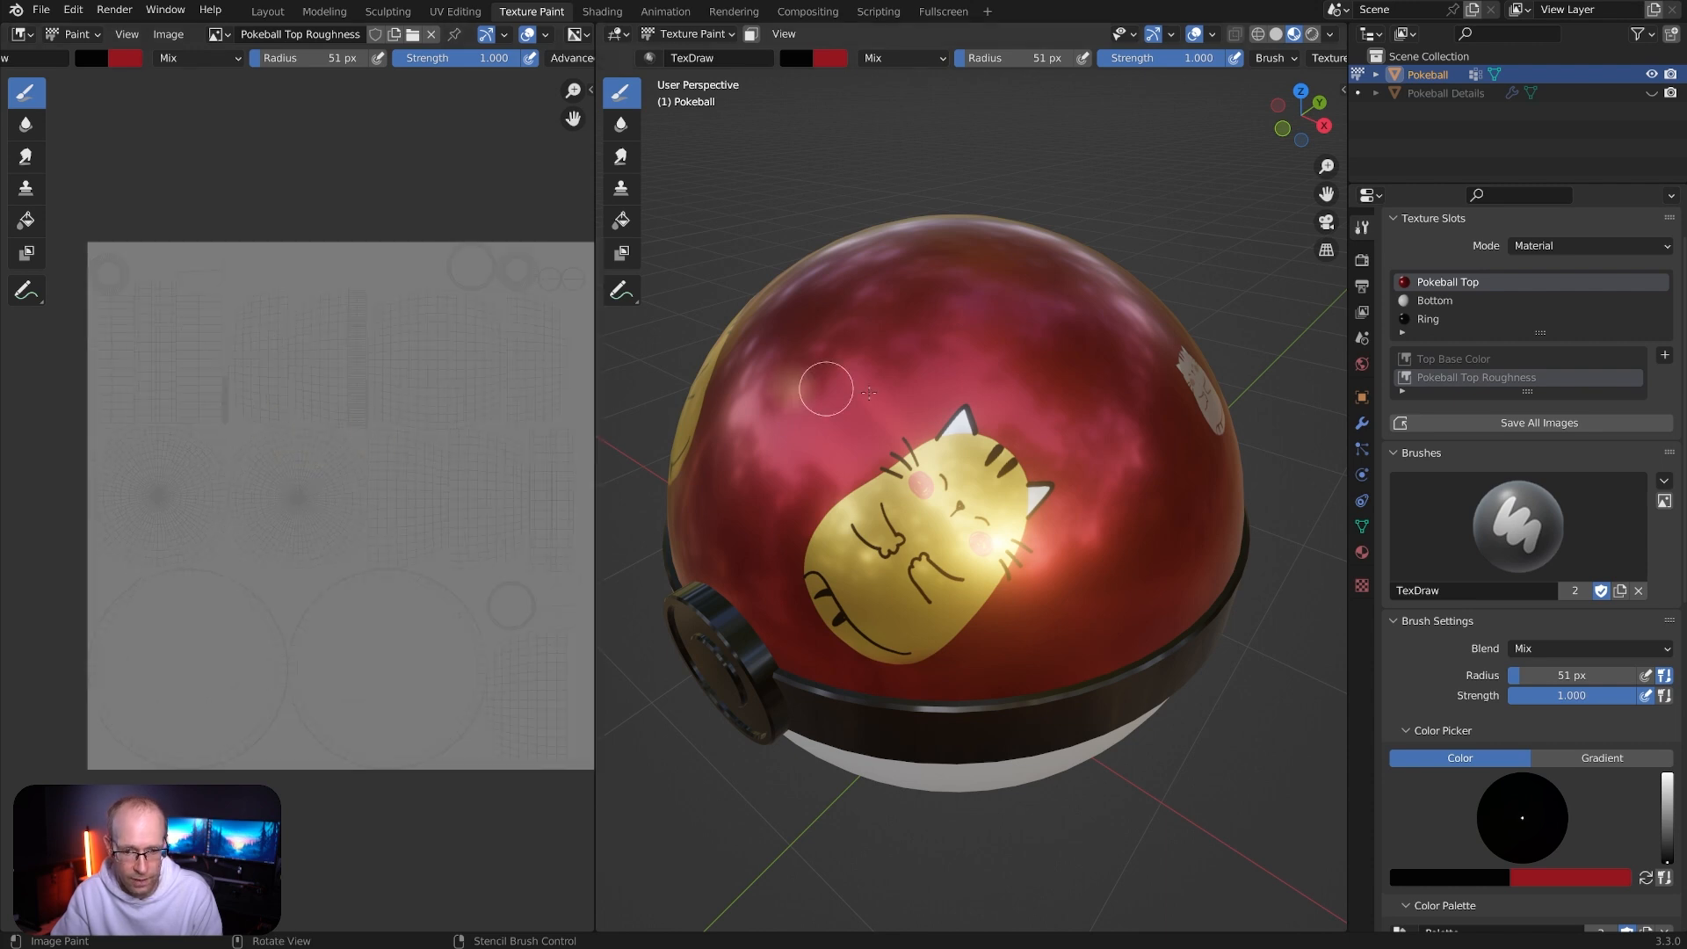
middle_drag(1027, 396, 1012, 376)
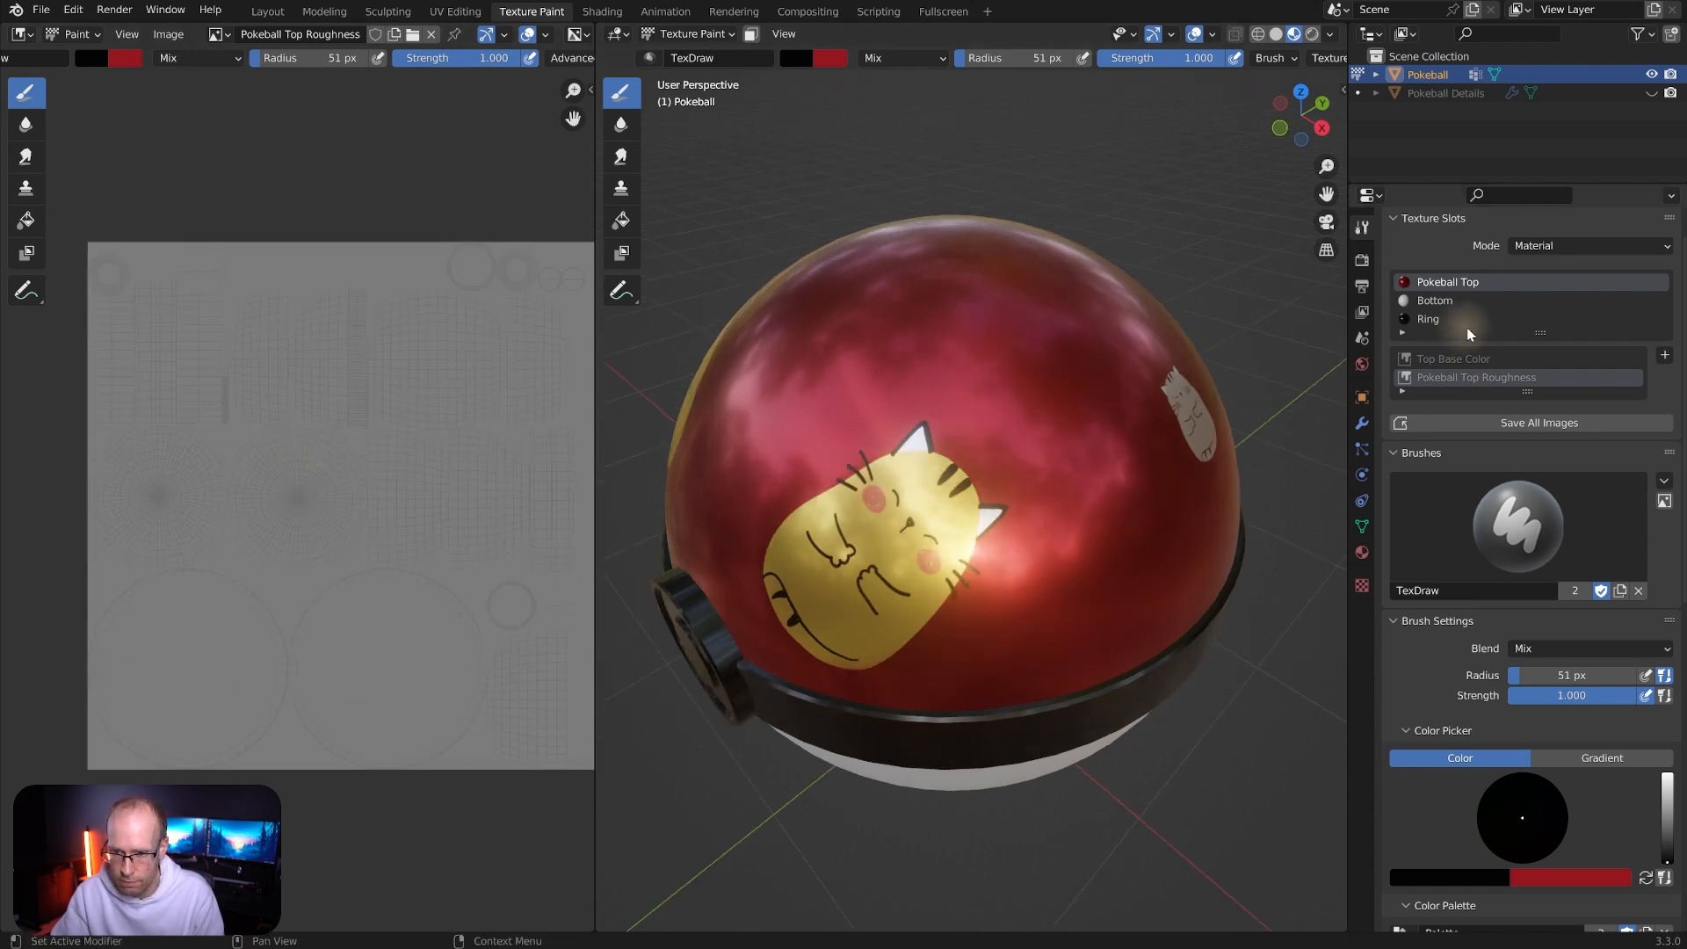
Set the brush radius to 183 px and its strength to 0.435
scroll(1459, 656, down, 6)
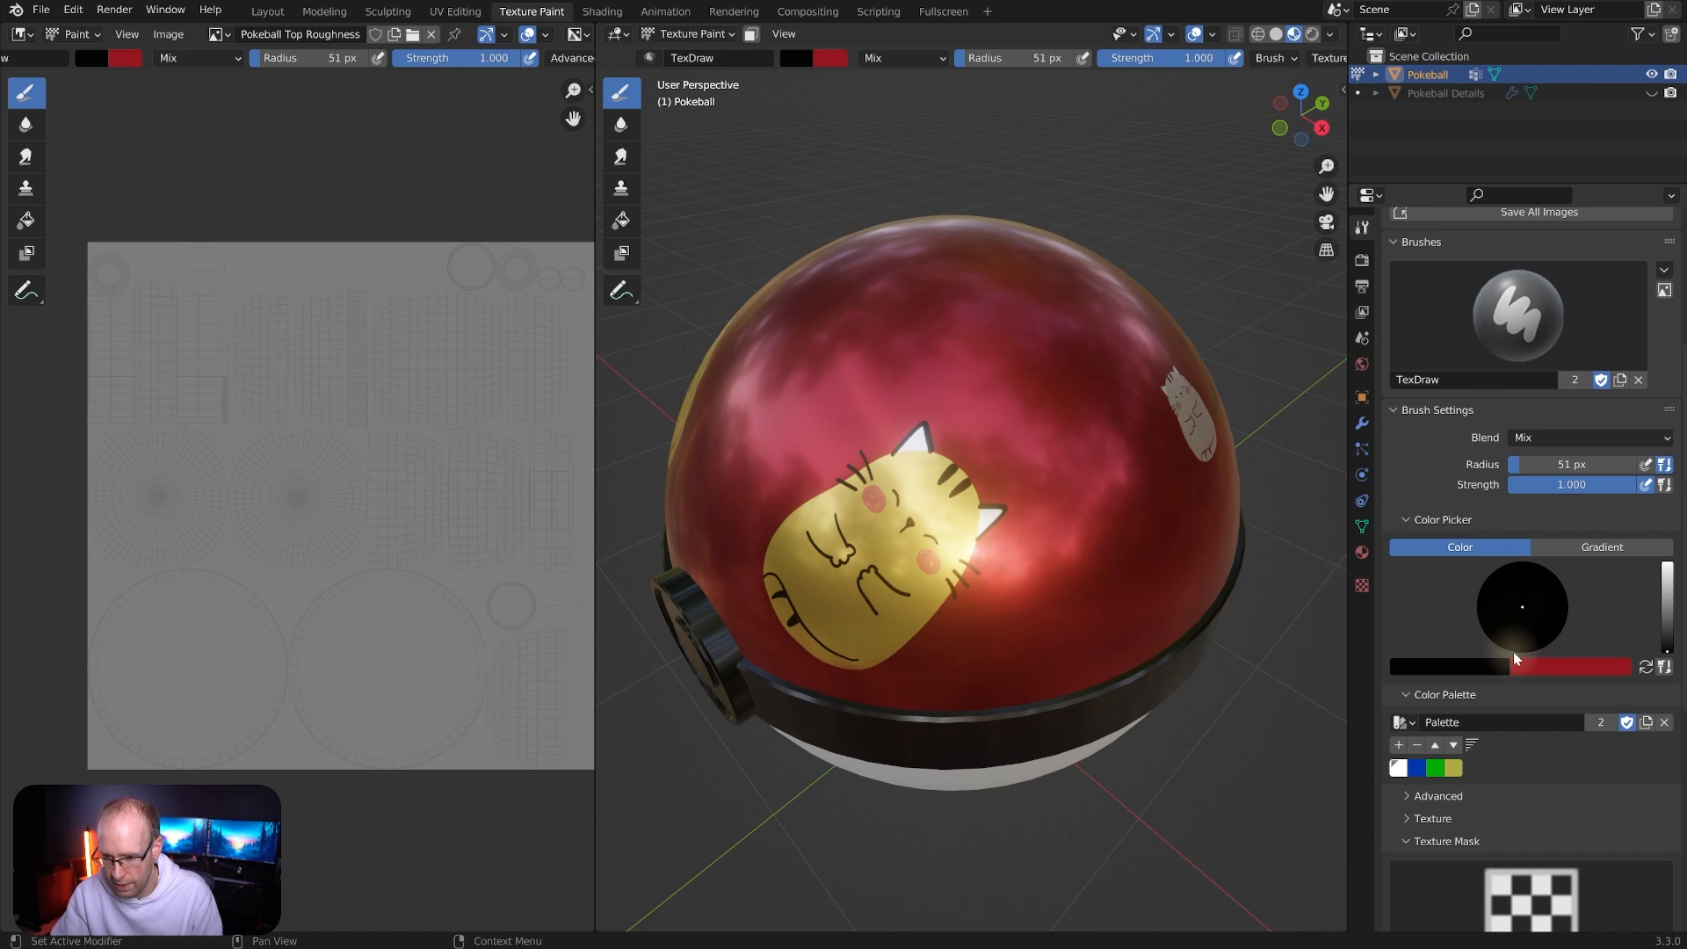
key(f)
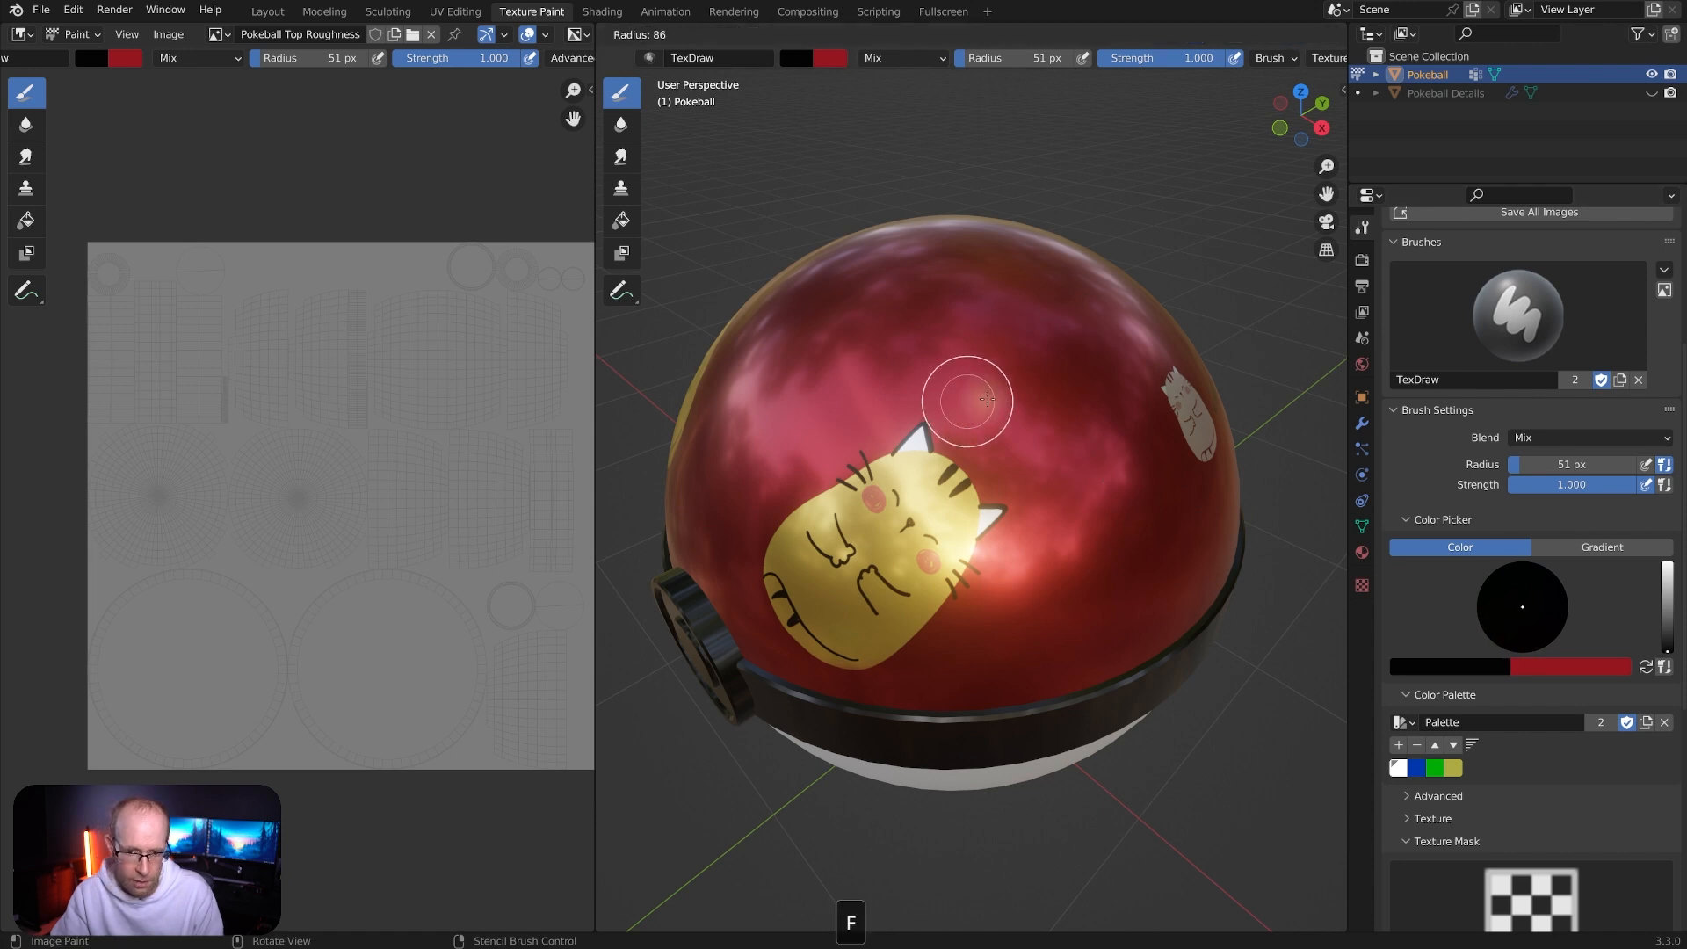
click(1068, 385)
key(shift+f)
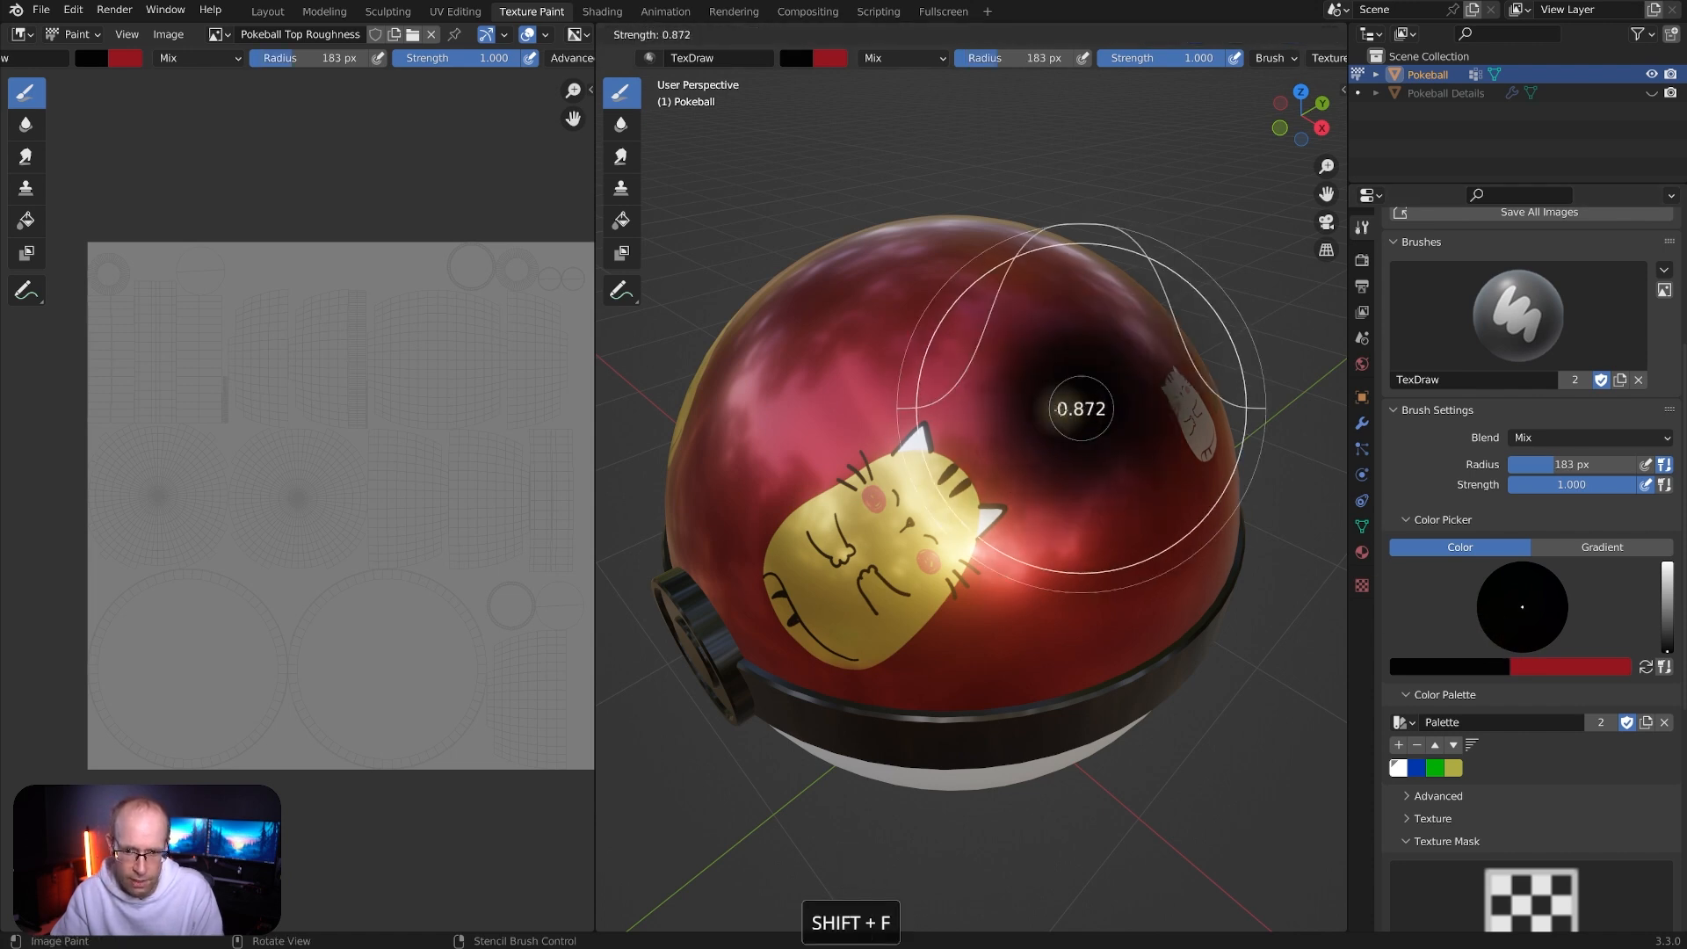
click(1038, 406)
Paint a black patch on the roughness layer of the dome between the two yellow cats above the front button
scroll(1047, 404, up, 2)
middle_drag(1047, 405, 1104, 370)
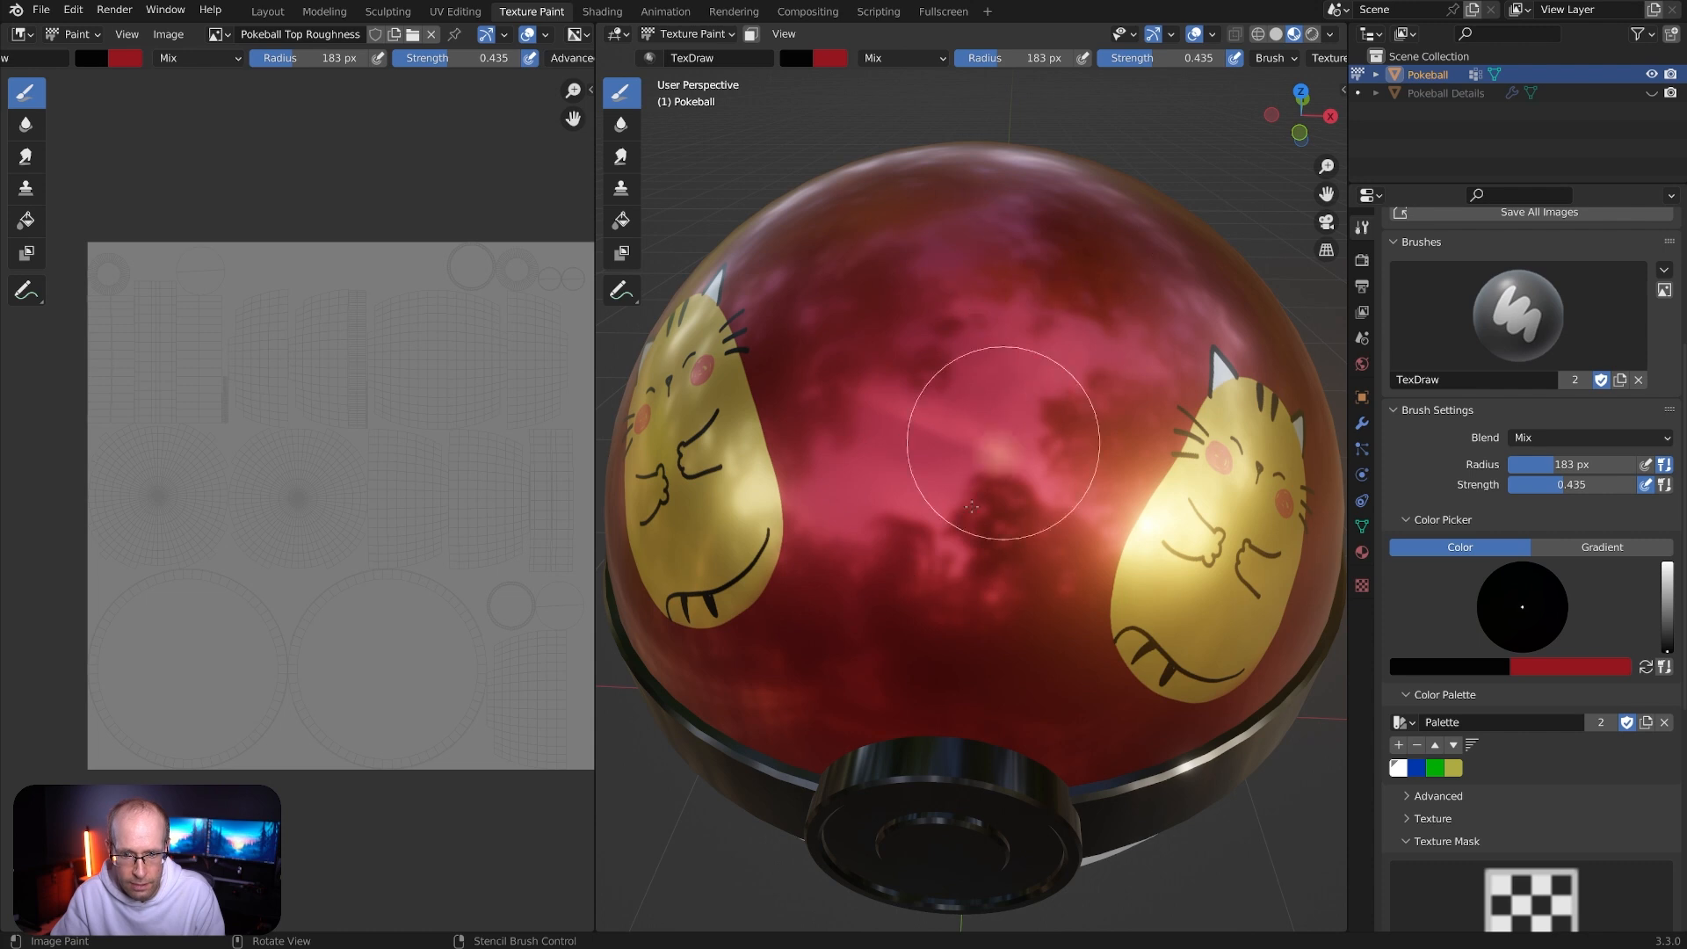
click(1052, 287)
mouse_move(1052, 287)
middle_down()
mouse_move(984, 229)
mouse_move(897, 373)
mouse_move(1013, 408)
middle_up()
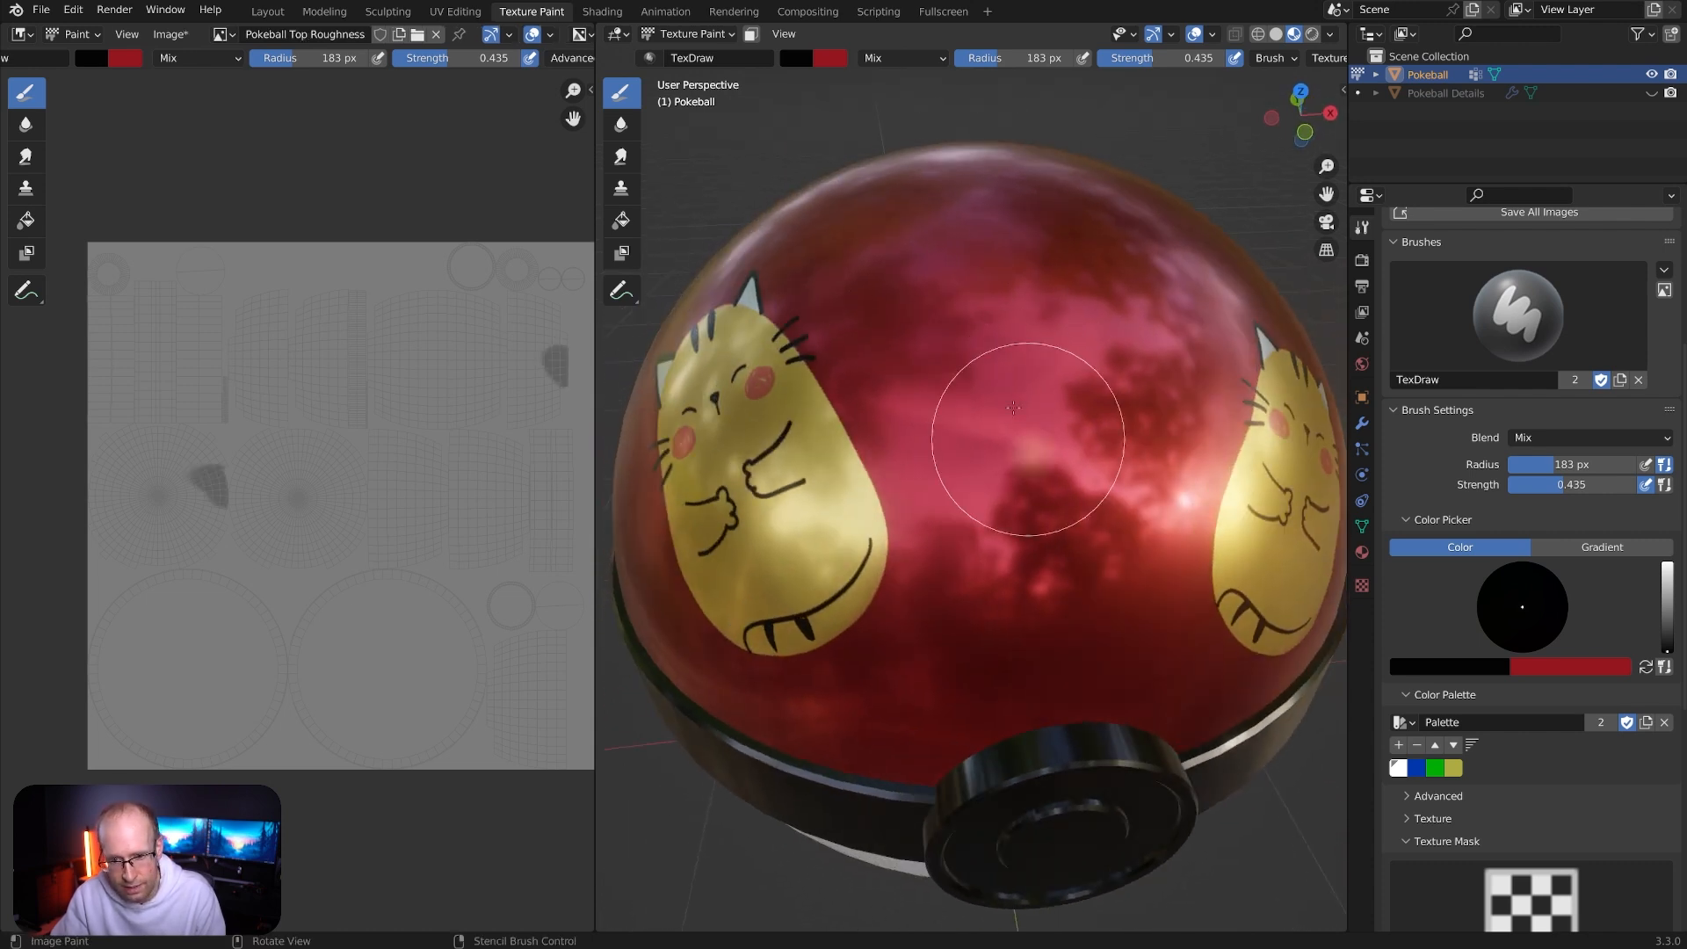
Set the brush color to white and paint the roughness layer between the cats and over the upper dome
drag(1668, 628, 1670, 565)
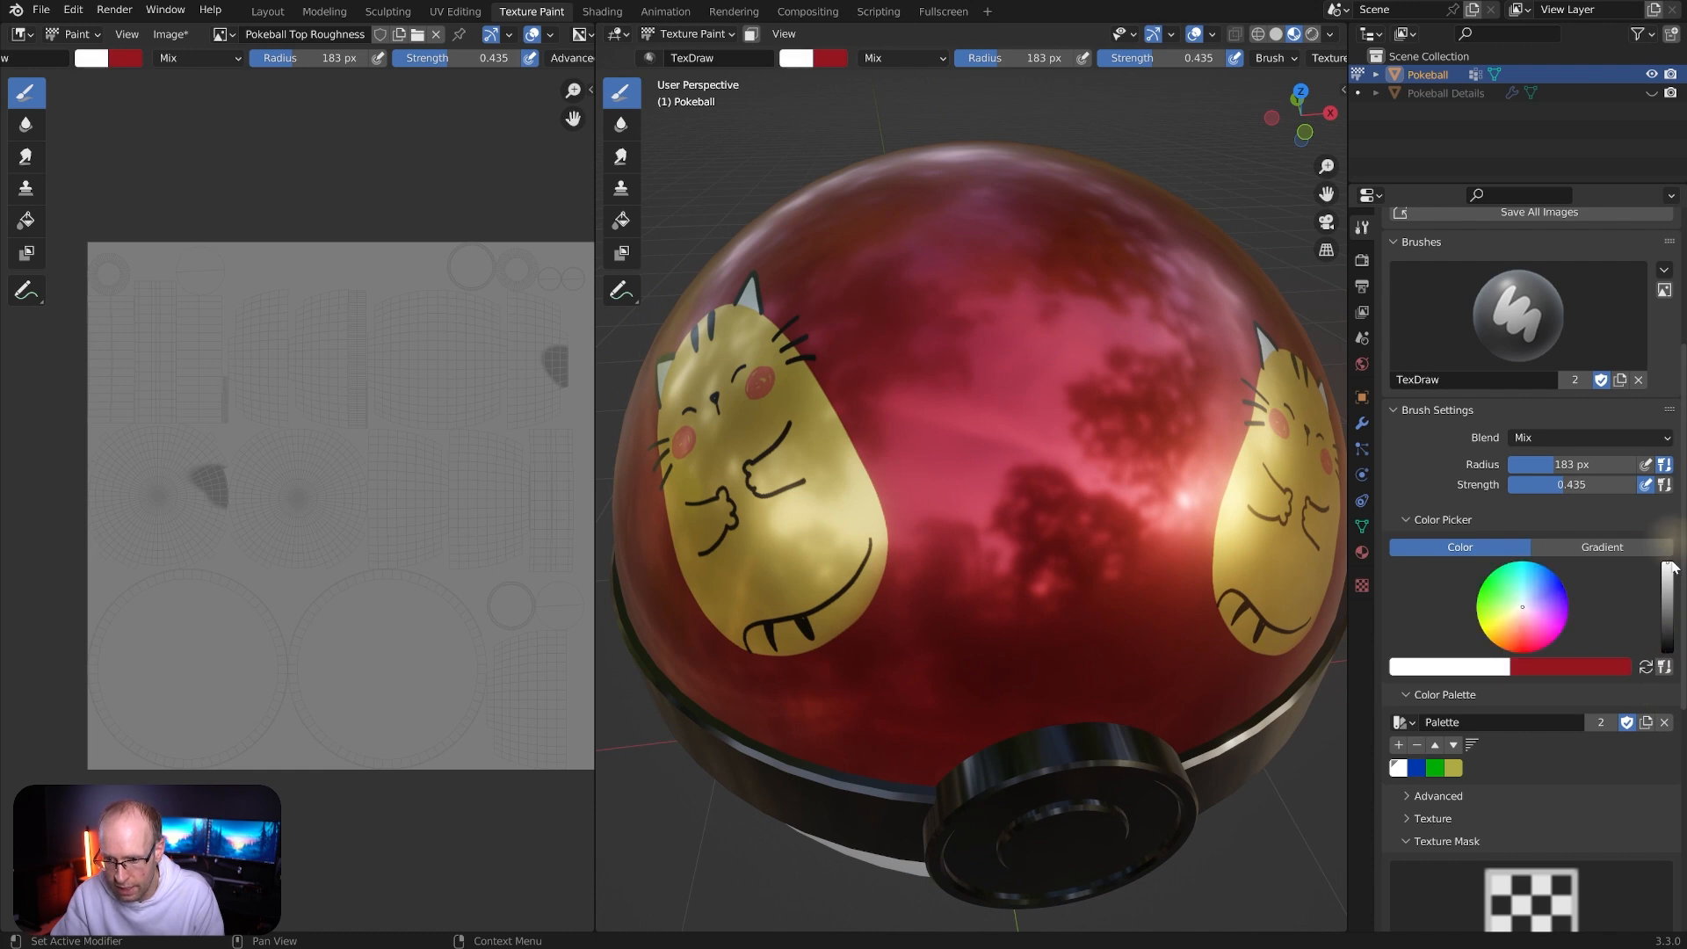
middle_drag(1093, 385, 1022, 347)
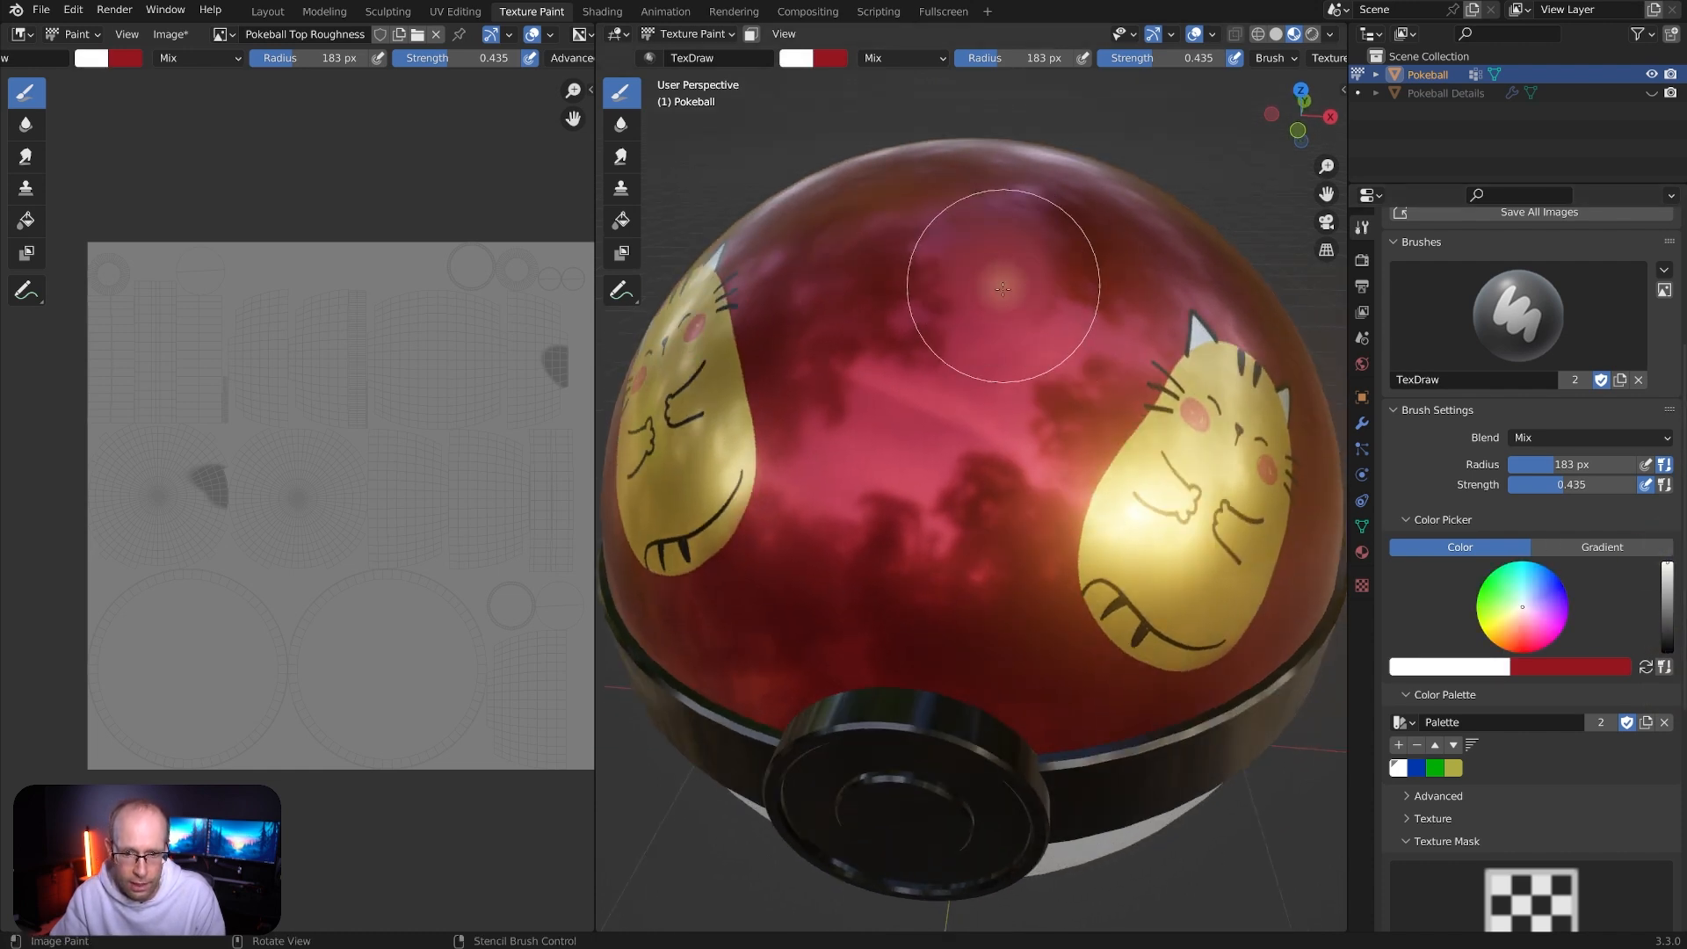
mouse_move(958, 478)
mouse_down()
mouse_move(847, 414)
mouse_move(1074, 350)
mouse_move(1059, 362)
mouse_up()
mouse_move(865, 464)
middle_down()
mouse_move(1003, 478)
mouse_move(896, 449)
mouse_move(1211, 456)
middle_up()
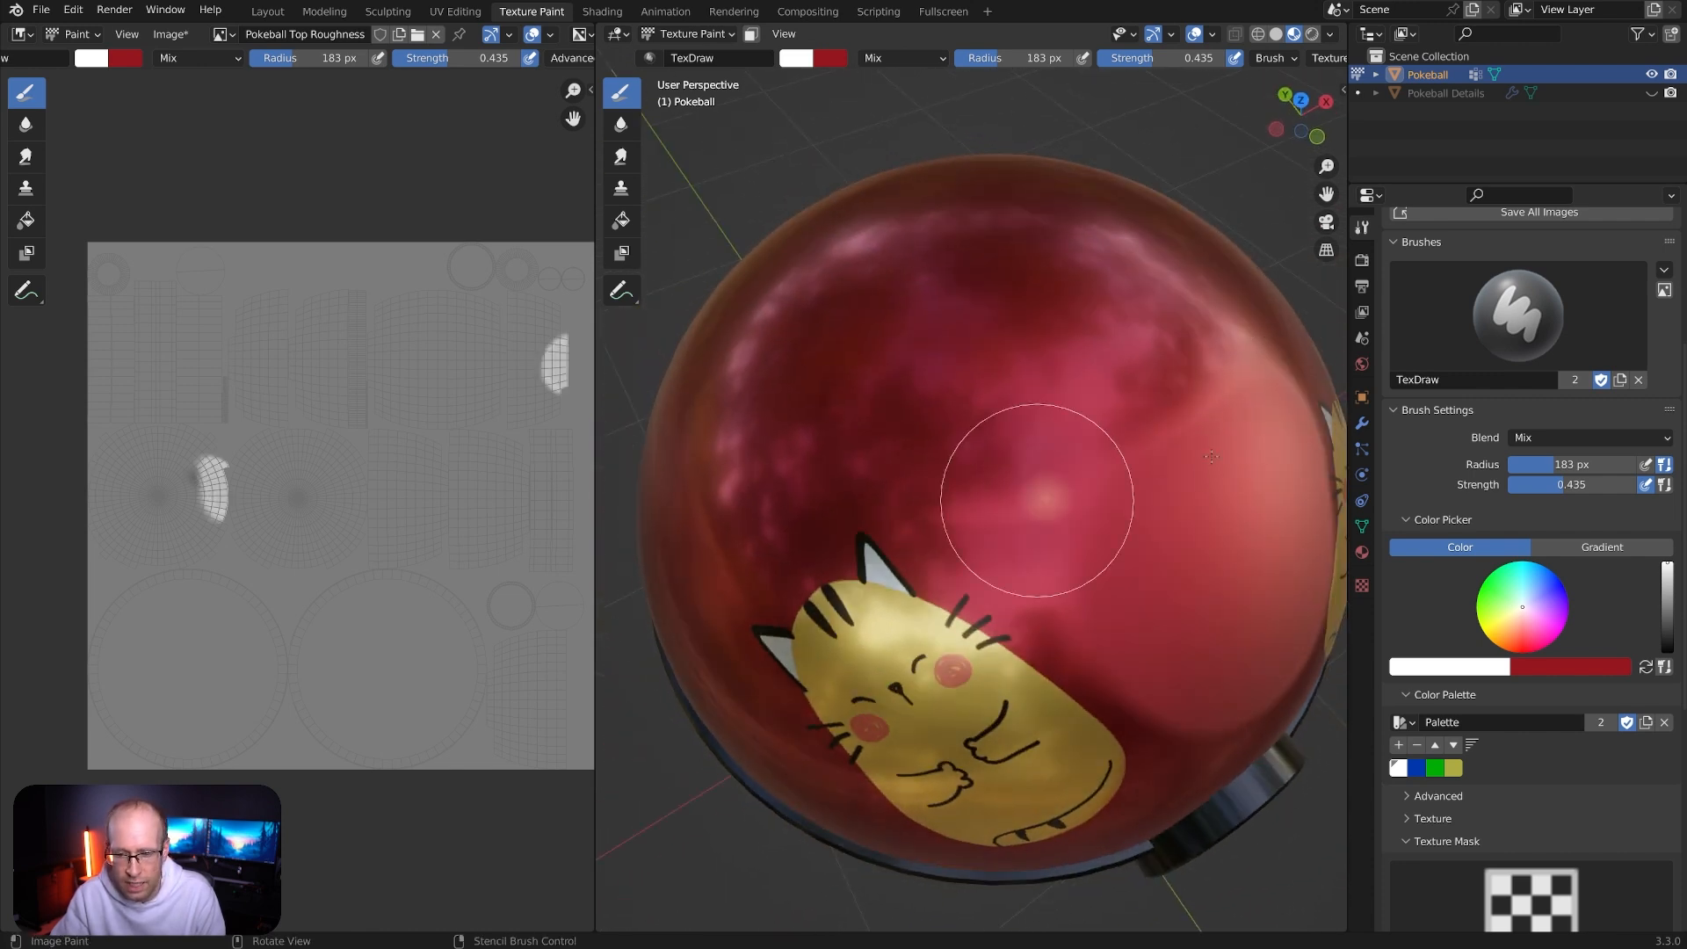
middle_drag(1234, 531, 1099, 389)
drag(903, 364, 798, 340)
mouse_move(1085, 350)
middle_down()
mouse_move(1012, 352)
mouse_move(1077, 327)
mouse_move(1096, 281)
middle_up()
Lower the brush strength to 0.089 and paint faint white roughness around the top of the dome
key(shift+f)
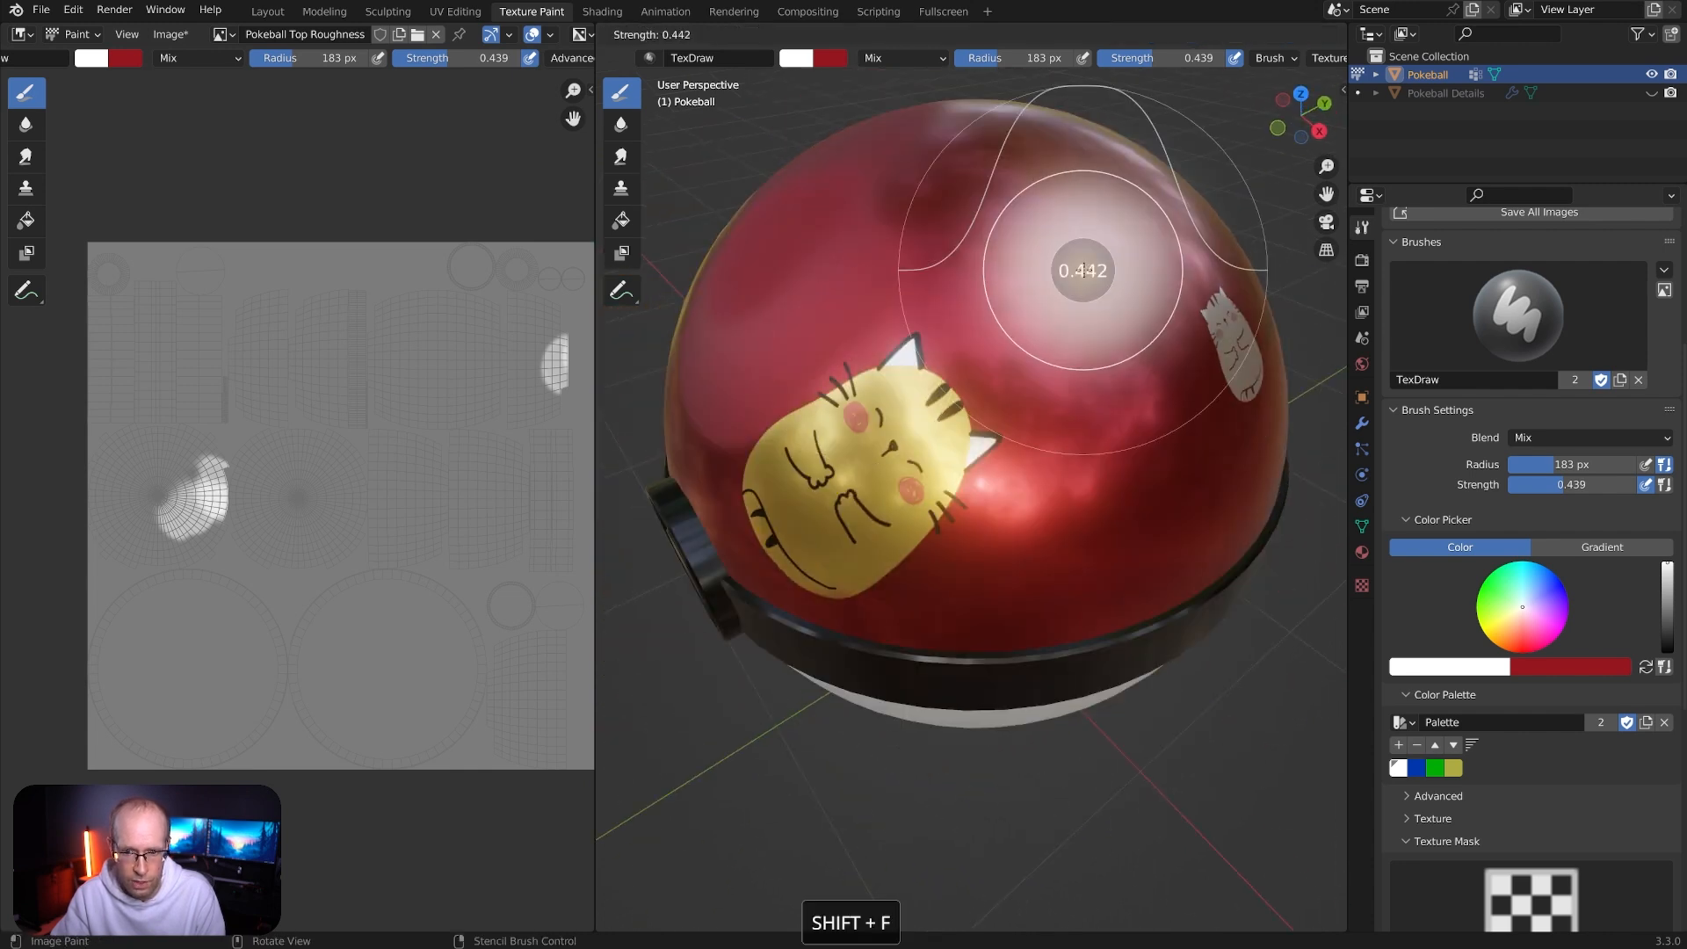
click(1030, 269)
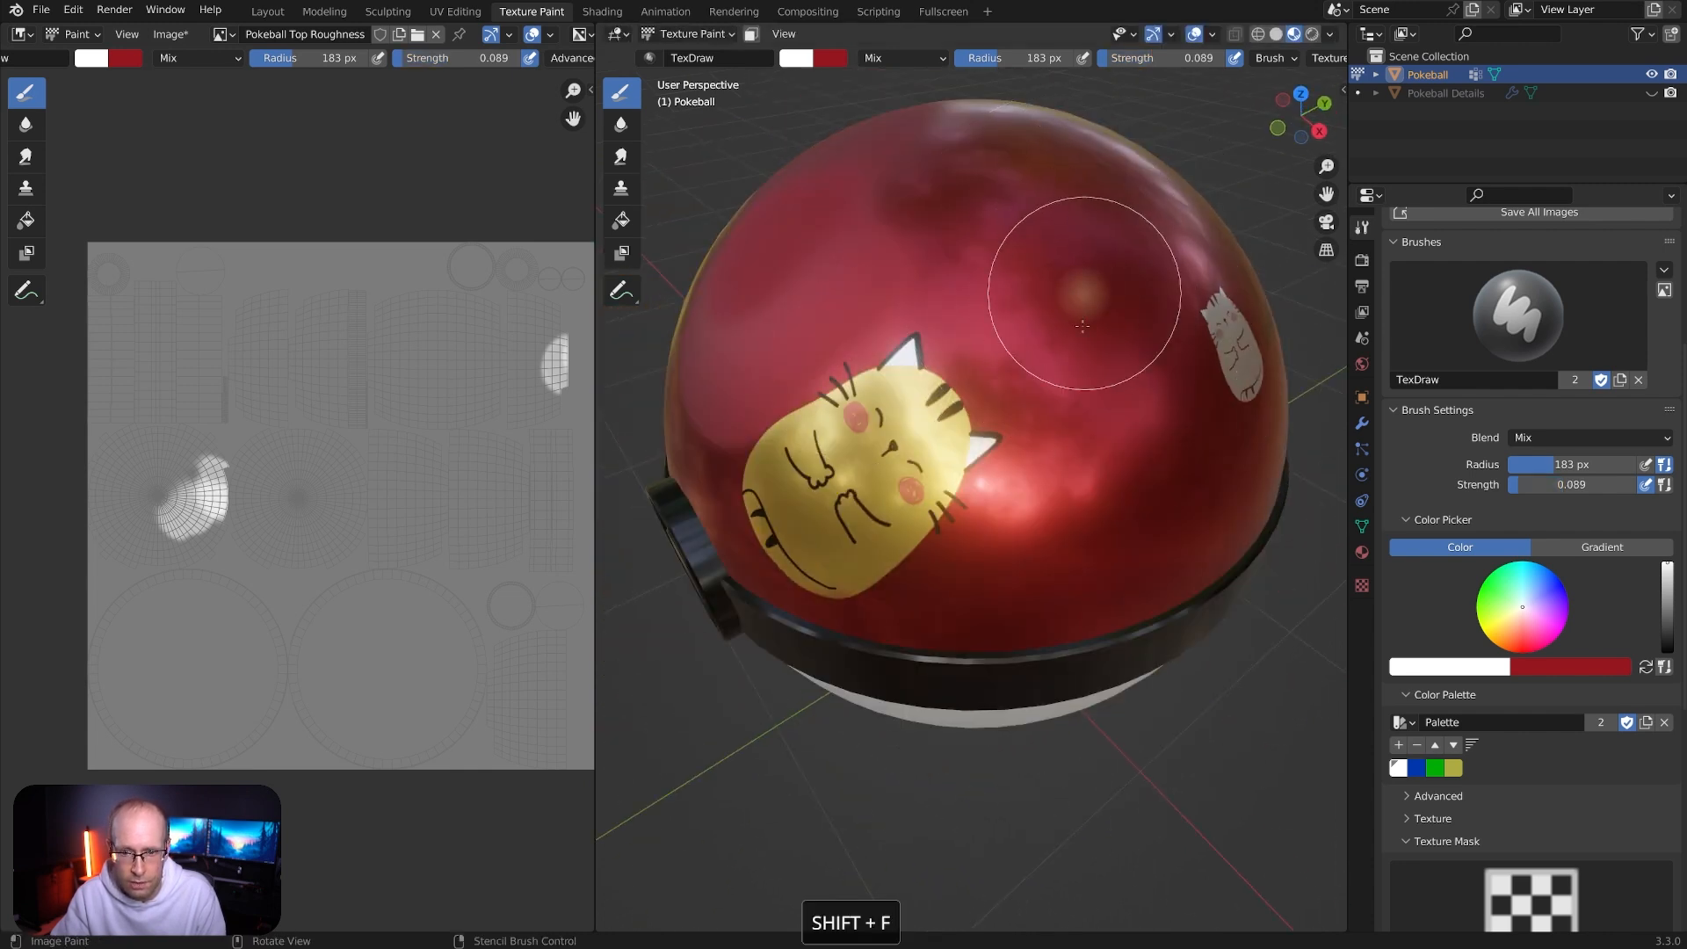
drag(1085, 293, 1204, 343)
middle_drag(1203, 343, 1073, 371)
mouse_move(1178, 463)
middle_down()
mouse_move(1083, 329)
mouse_move(1055, 377)
middle_up()
mouse_move(889, 377)
middle_down()
mouse_move(999, 358)
mouse_move(1076, 285)
middle_up()
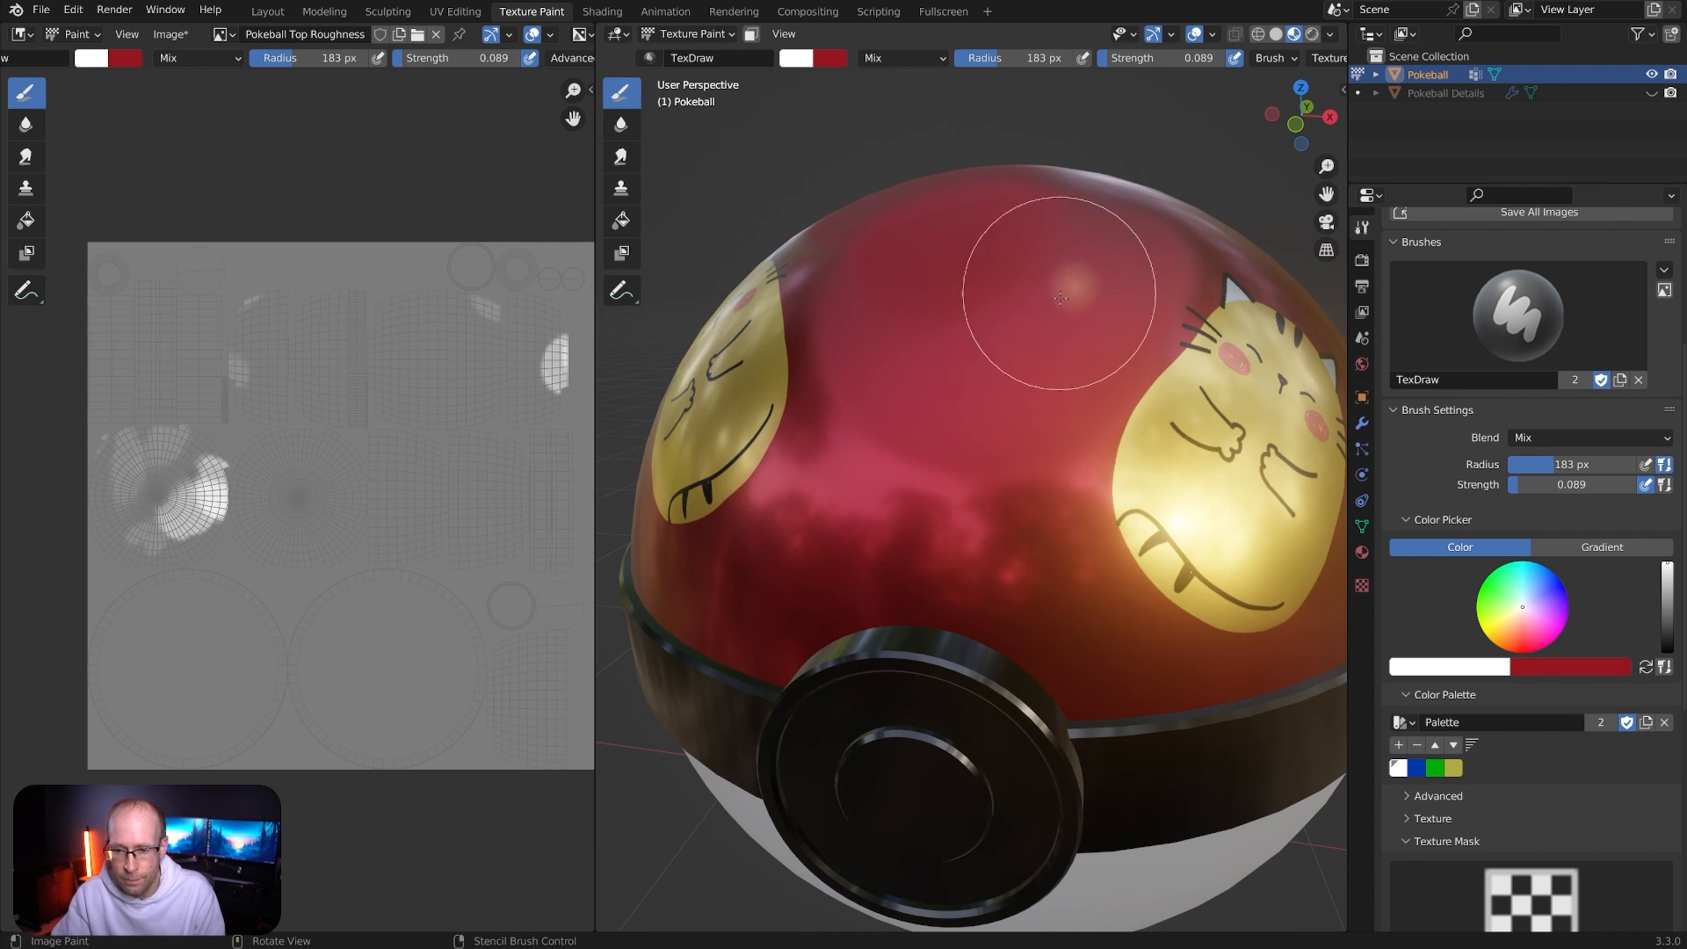
Create a new texture for the brush's texture mask and name it Voronoi
scroll(1454, 536, down, 10)
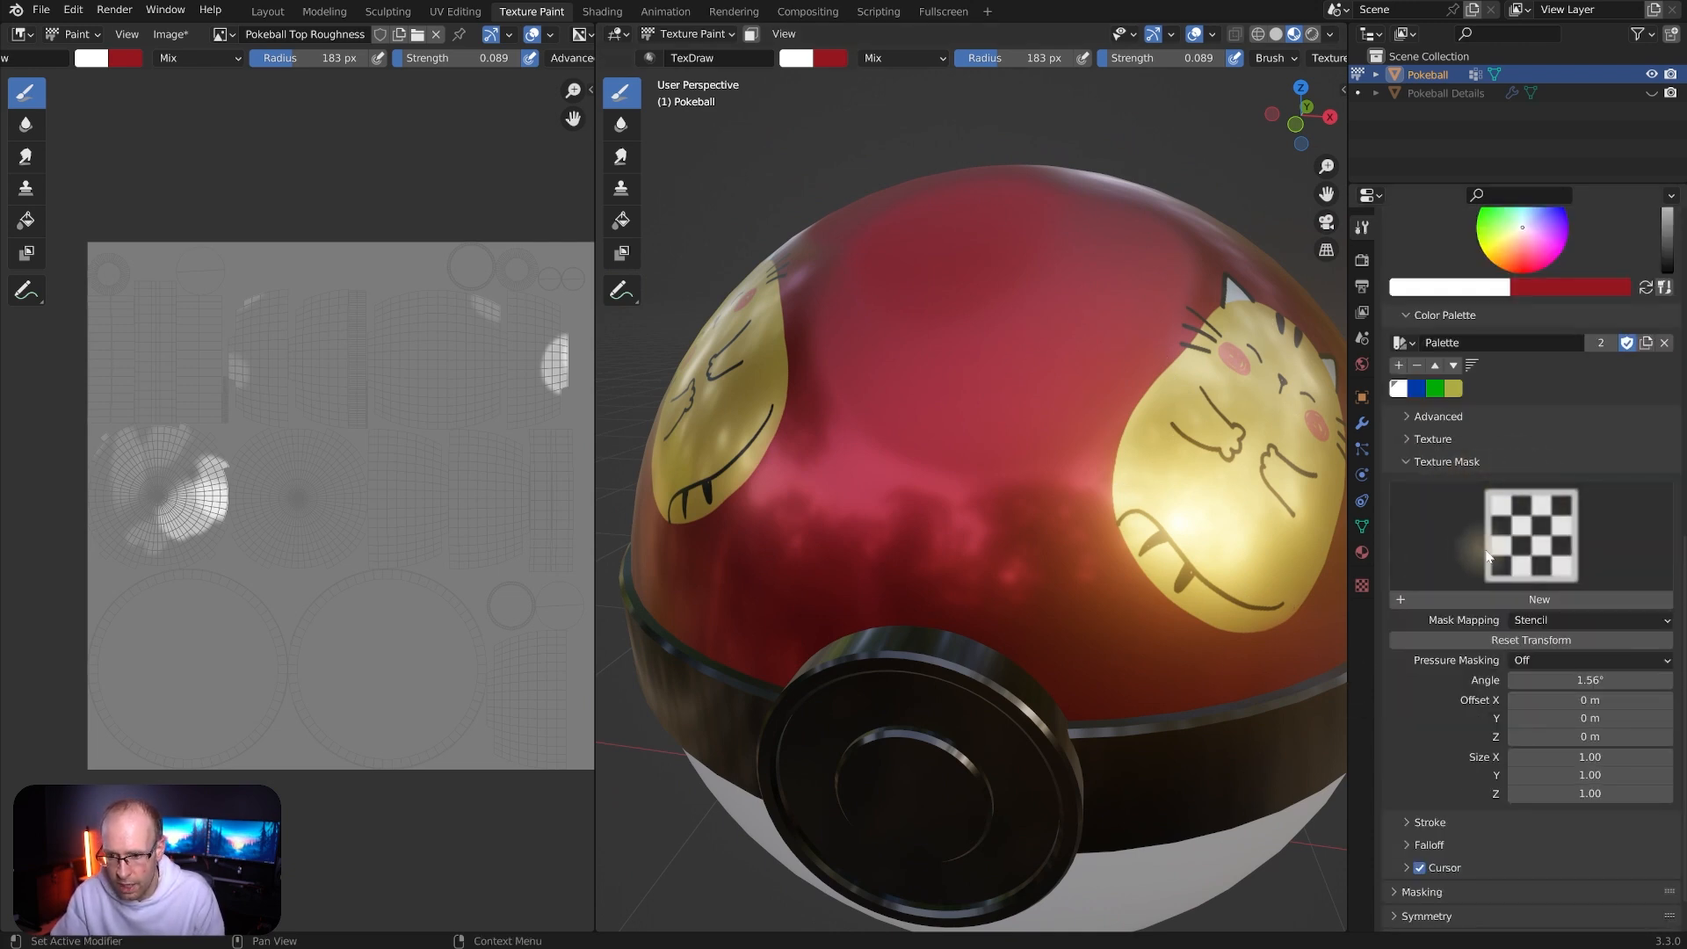
click(1539, 601)
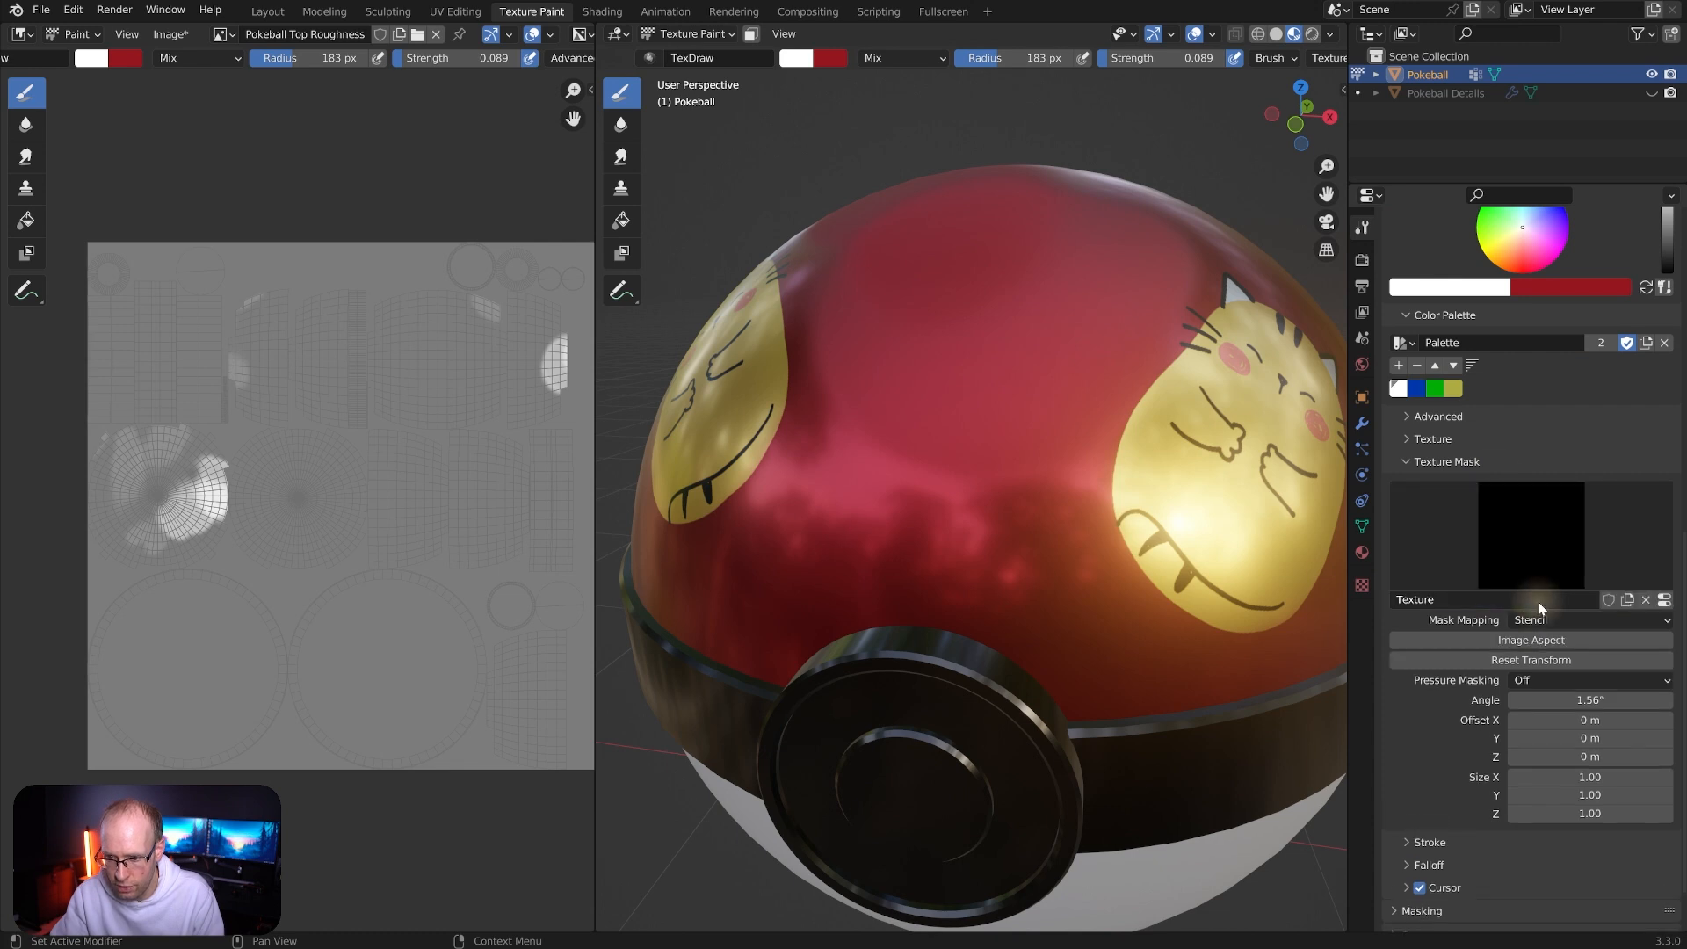
text(Voronoi)
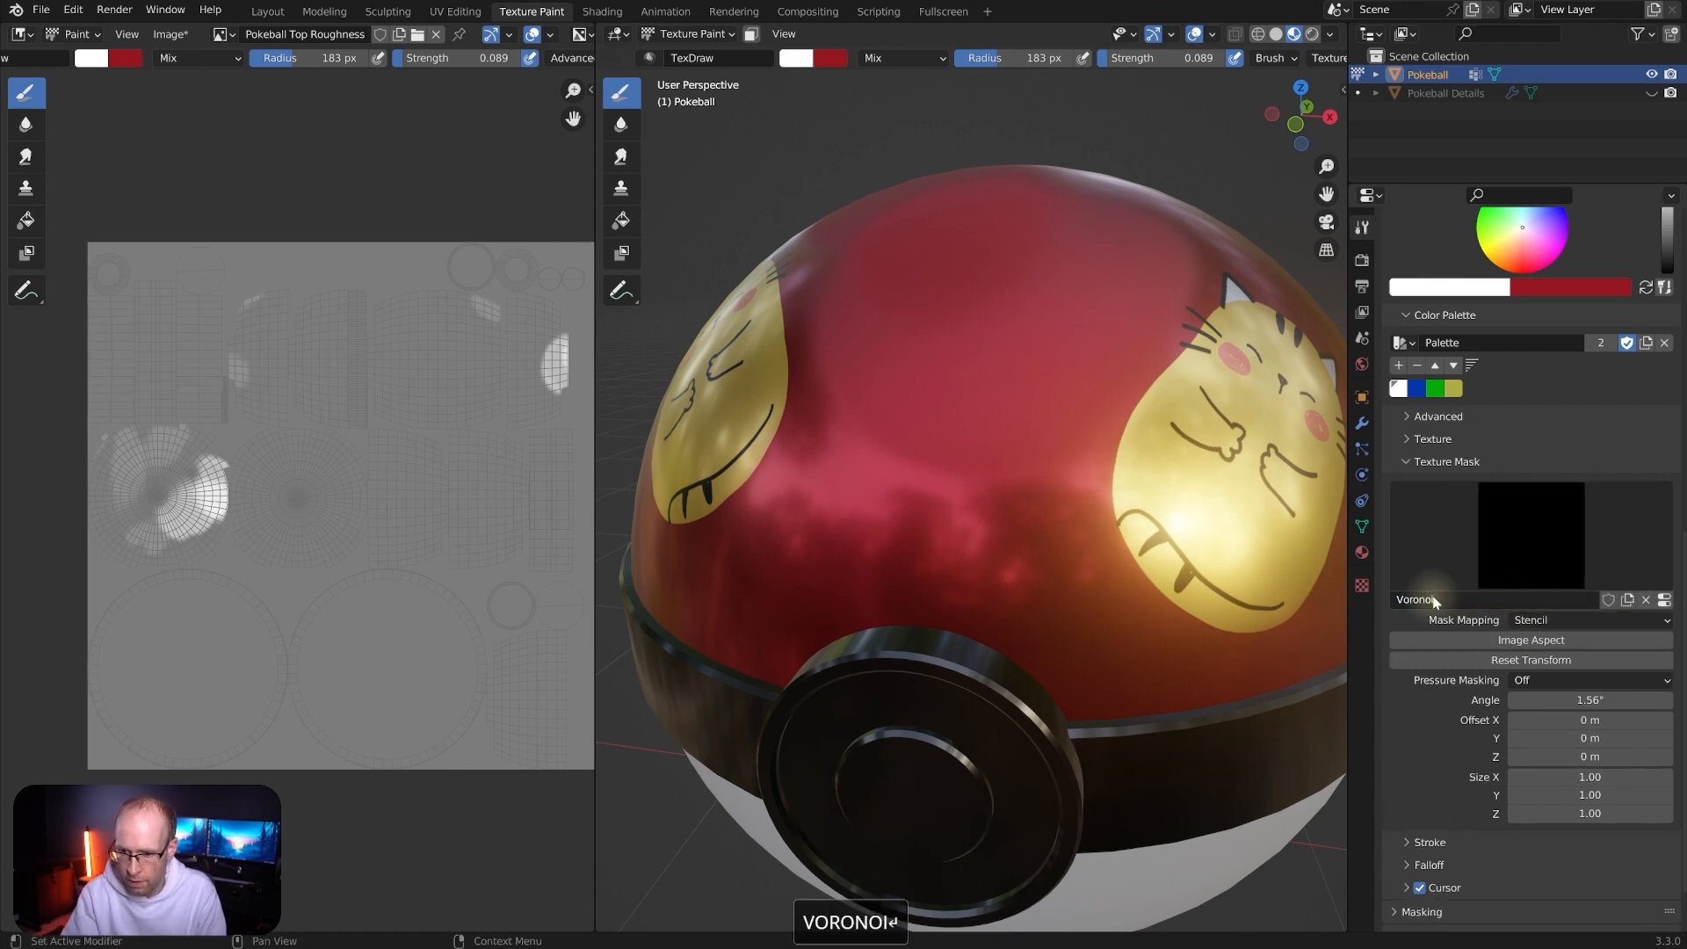
Load the Voronoi texture into the brush for editing and set its texture type to Voronoi
click(1362, 585)
click(1397, 283)
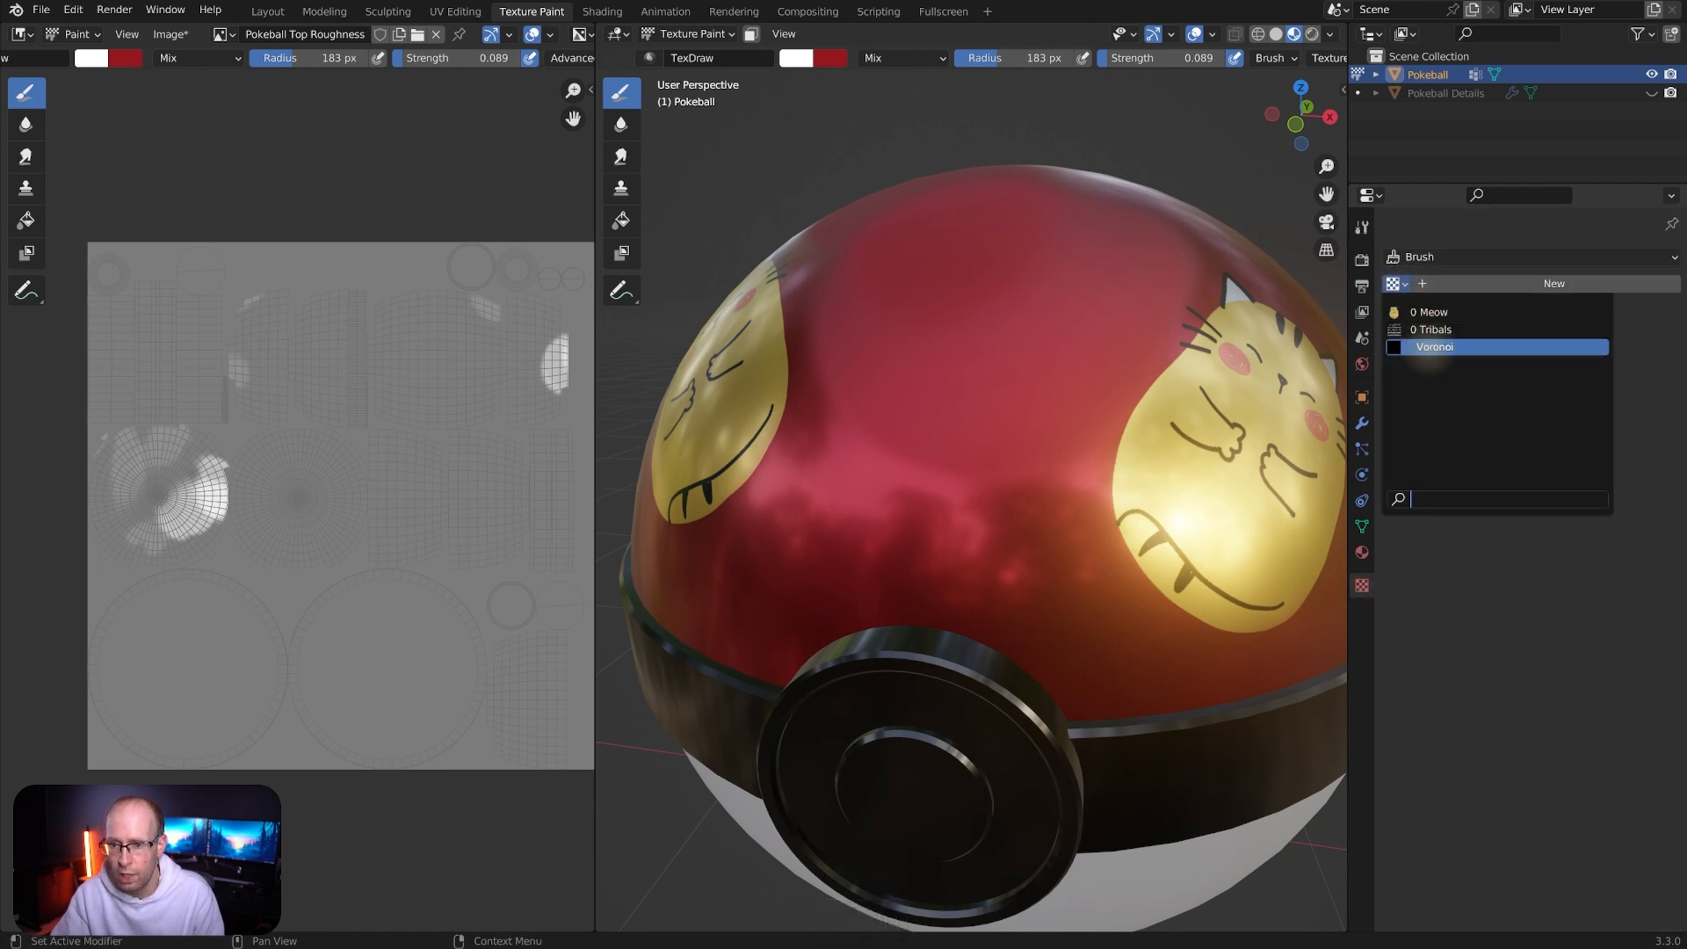
click(1431, 348)
click(1482, 313)
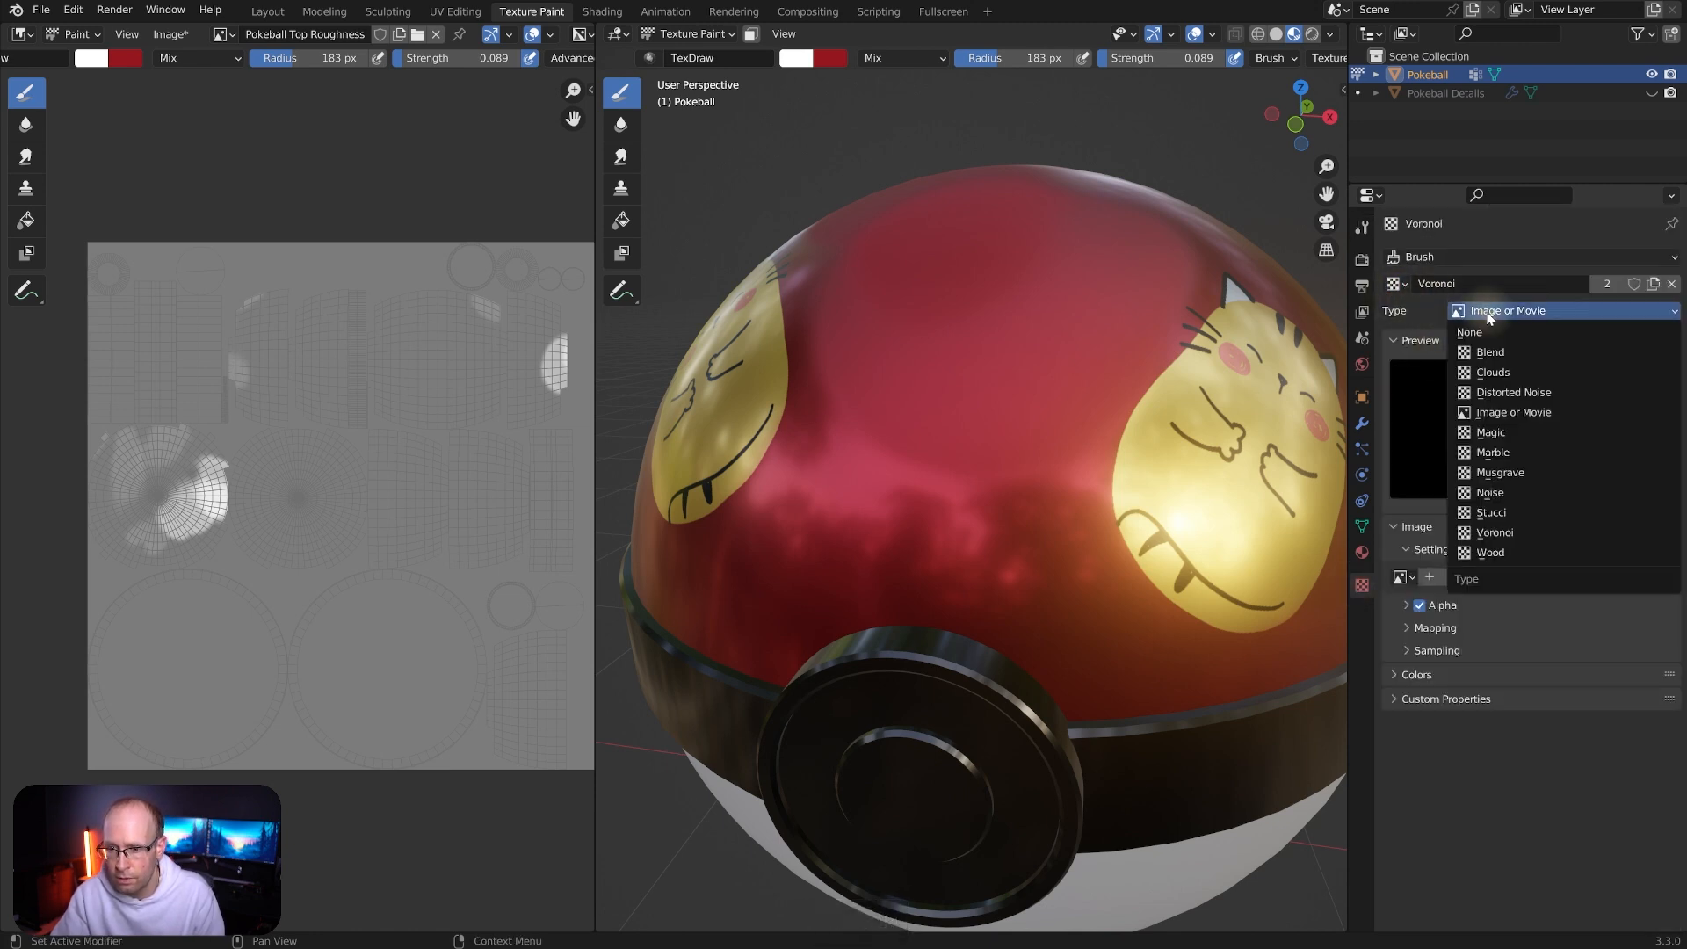
click(1499, 531)
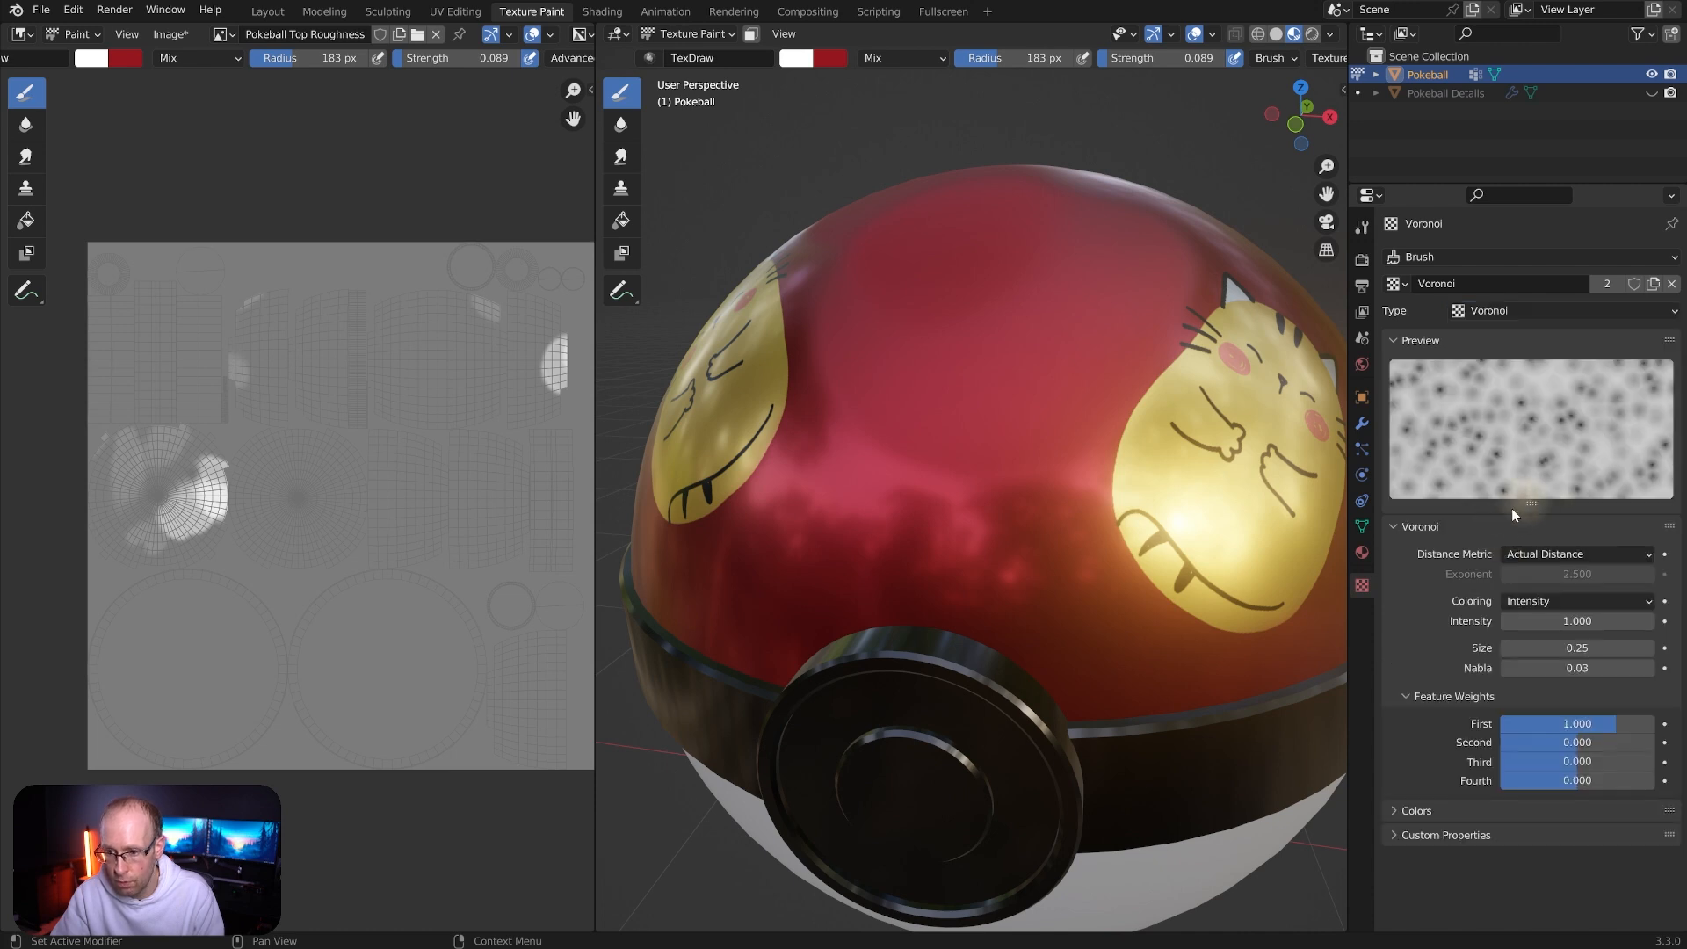
Set the distance metric to Minkowski 4, size 0.08, nabla 0.10 and feature weights -0.451, 1.031, -0.475 and -0.610
click(1540, 554)
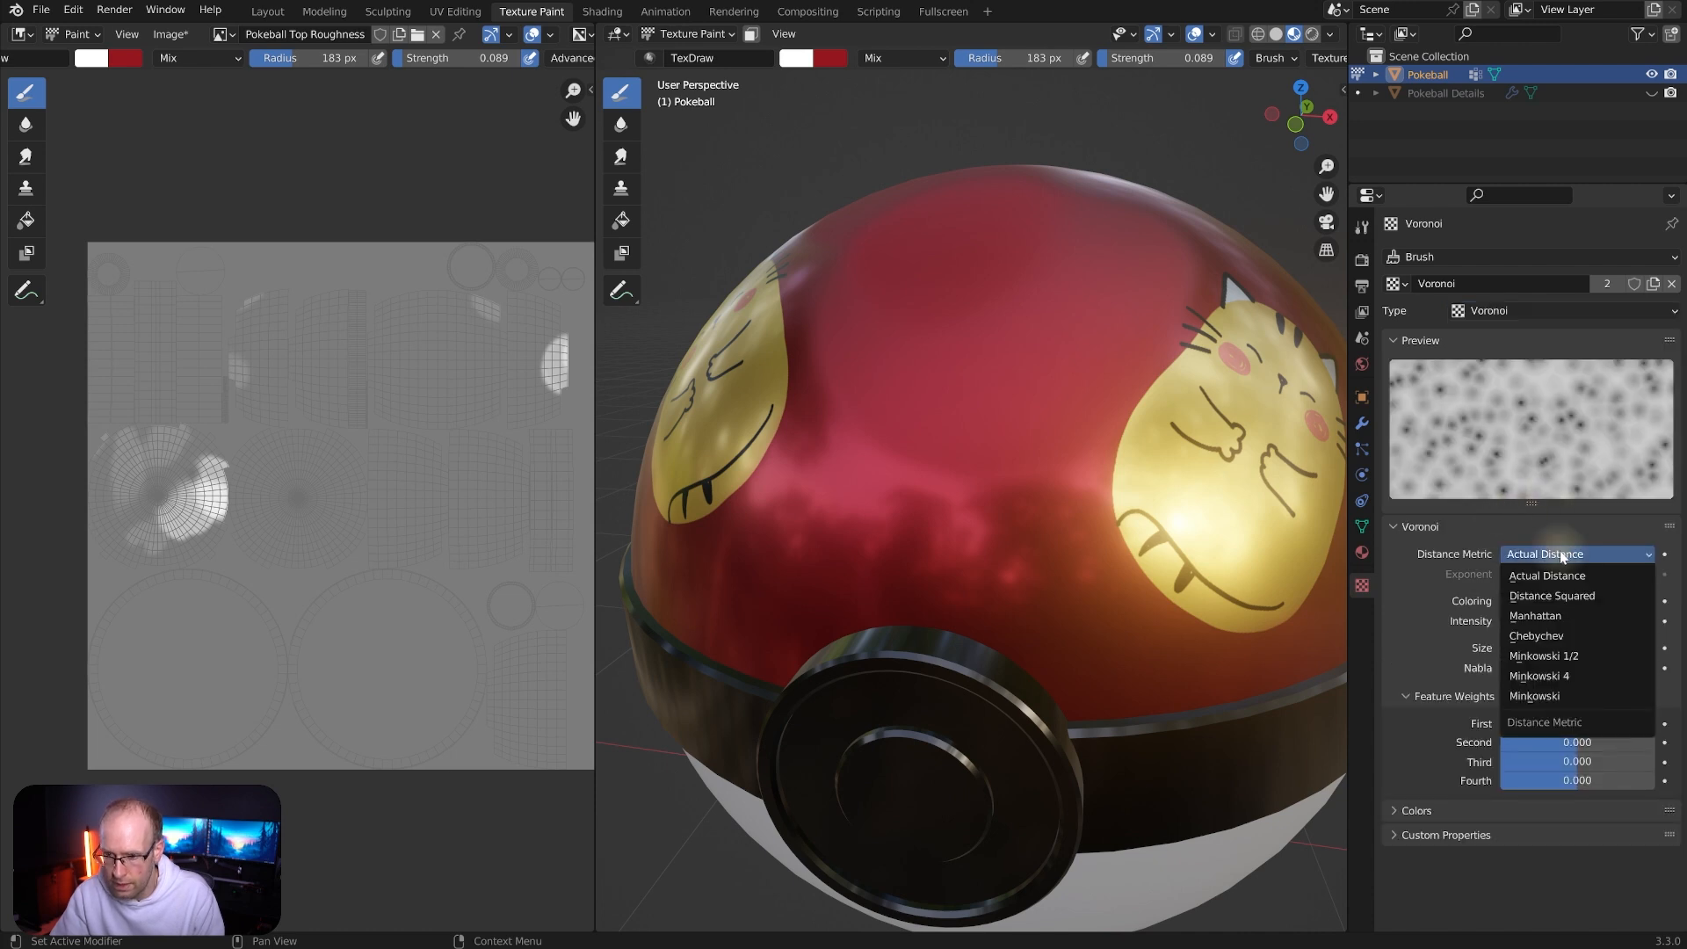
click(1552, 678)
drag(1574, 723, 1610, 743)
mouse_move(1582, 647)
mouse_down()
mouse_move(1533, 647)
mouse_move(1569, 670)
mouse_up()
Expand the Voronoi texture's color settings and set its contrast to 1.280
click(1415, 810)
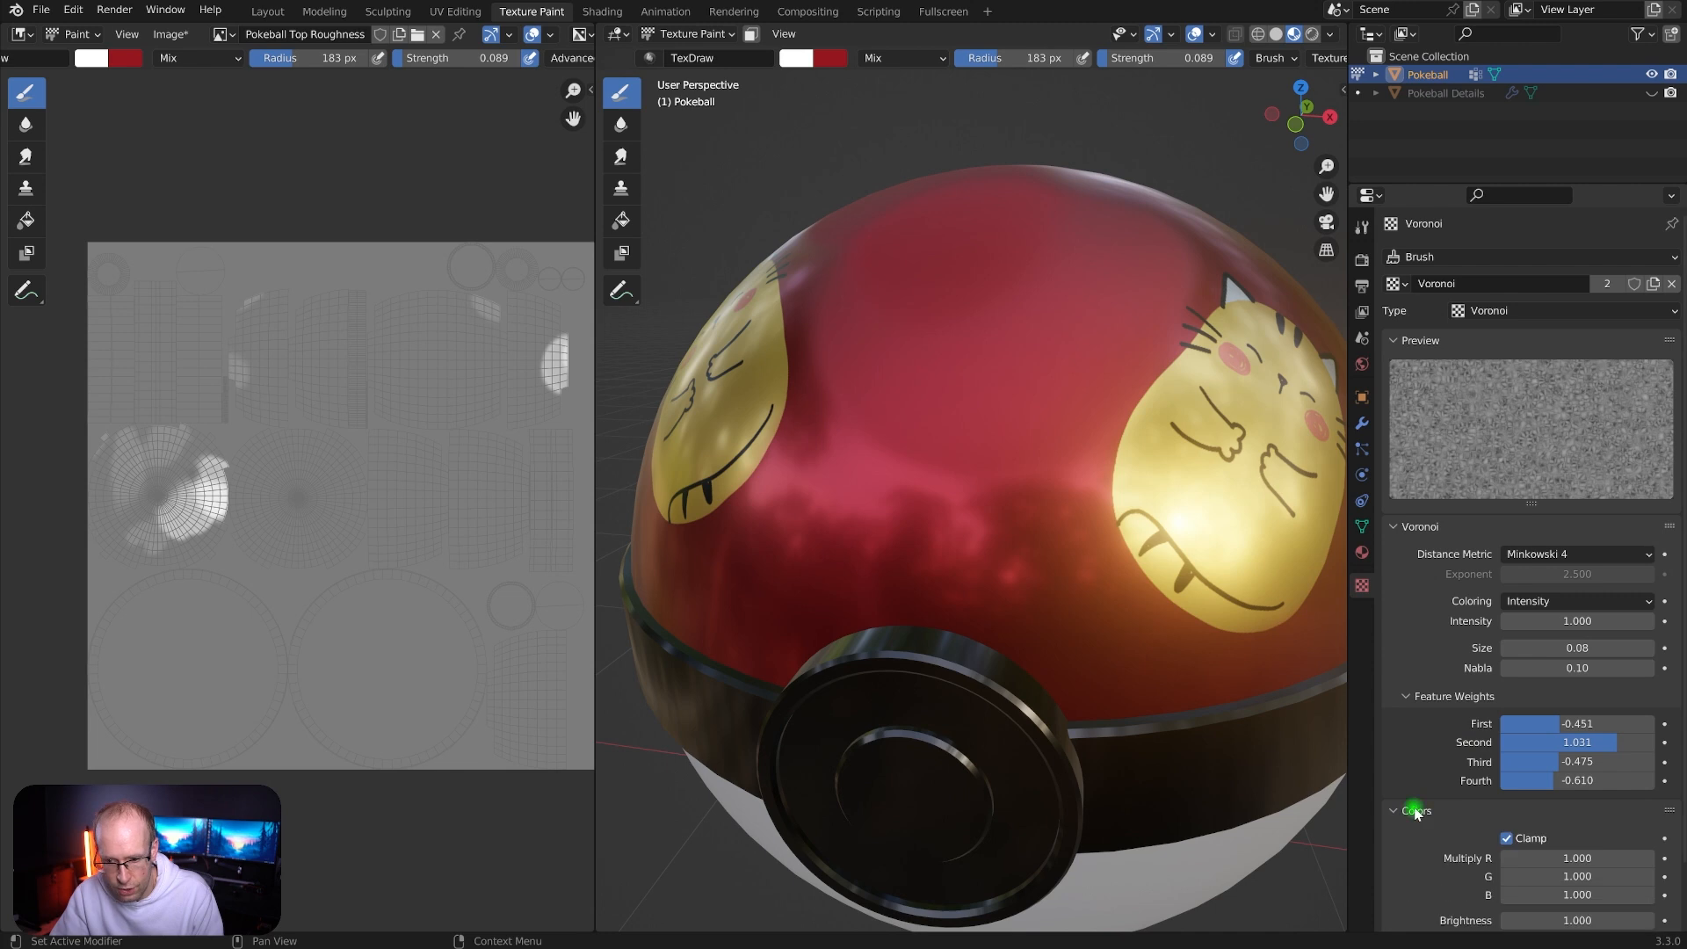
scroll(1416, 813, down, 3)
mouse_move(1573, 846)
mouse_down()
mouse_move(1608, 846)
mouse_move(1569, 844)
mouse_up()
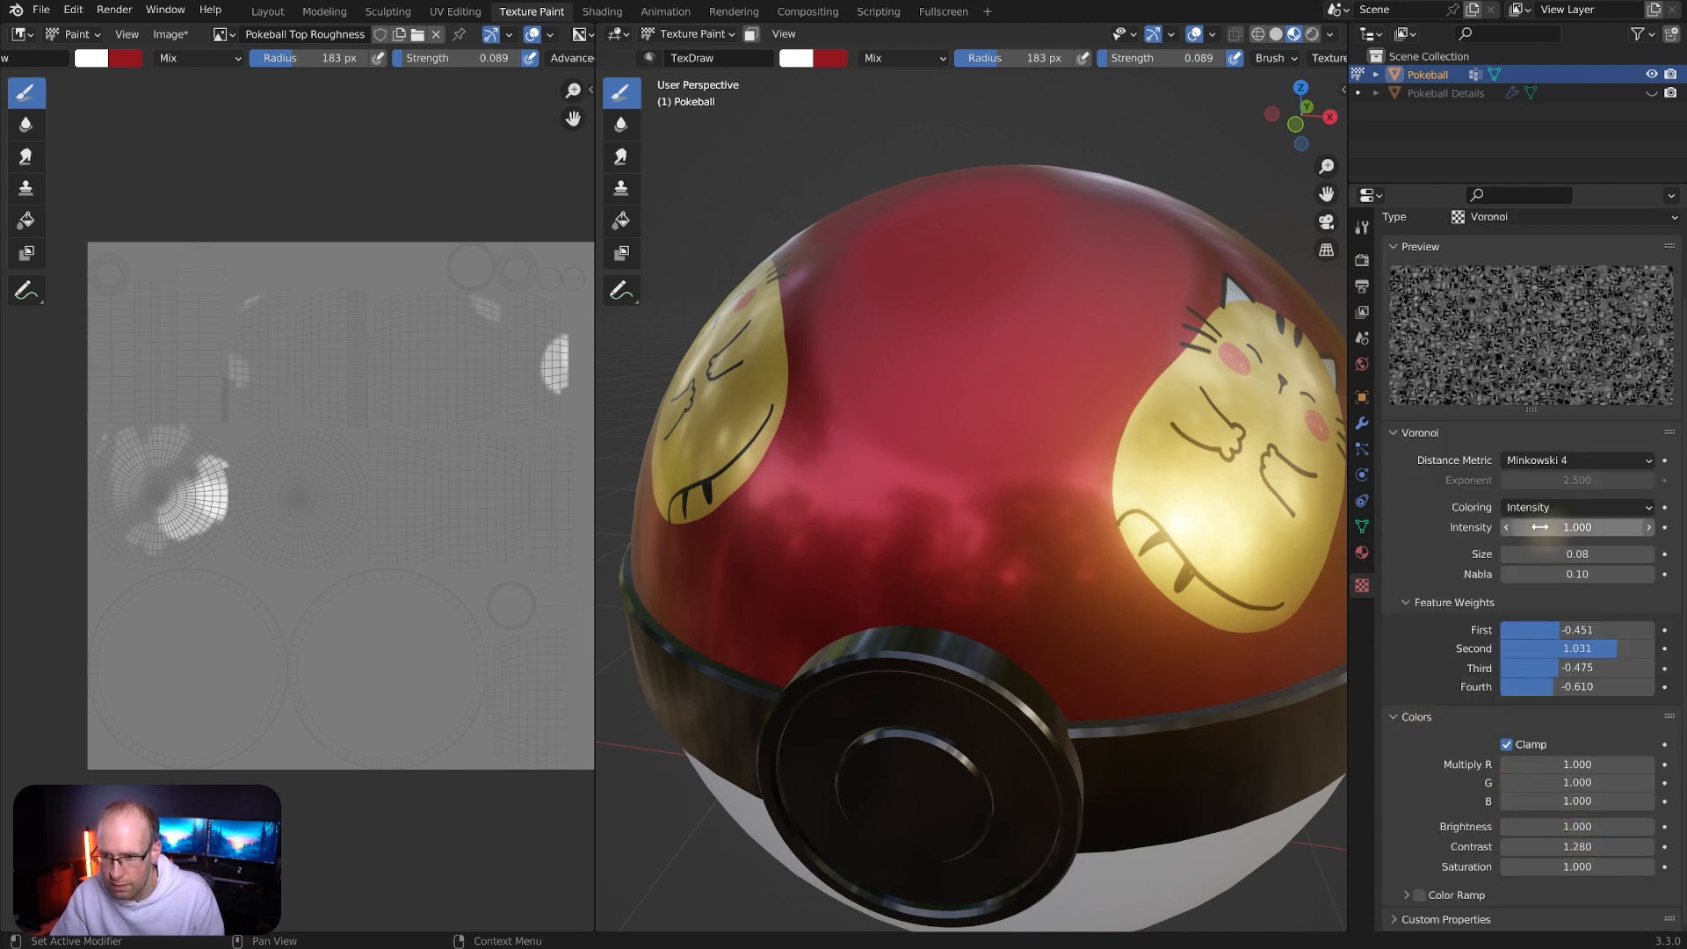
Remove the Voronoi texture from the brush's texture slot, keeping it assigned only as the texture mask
click(1362, 227)
scroll(1431, 721, down, 12)
click(1412, 587)
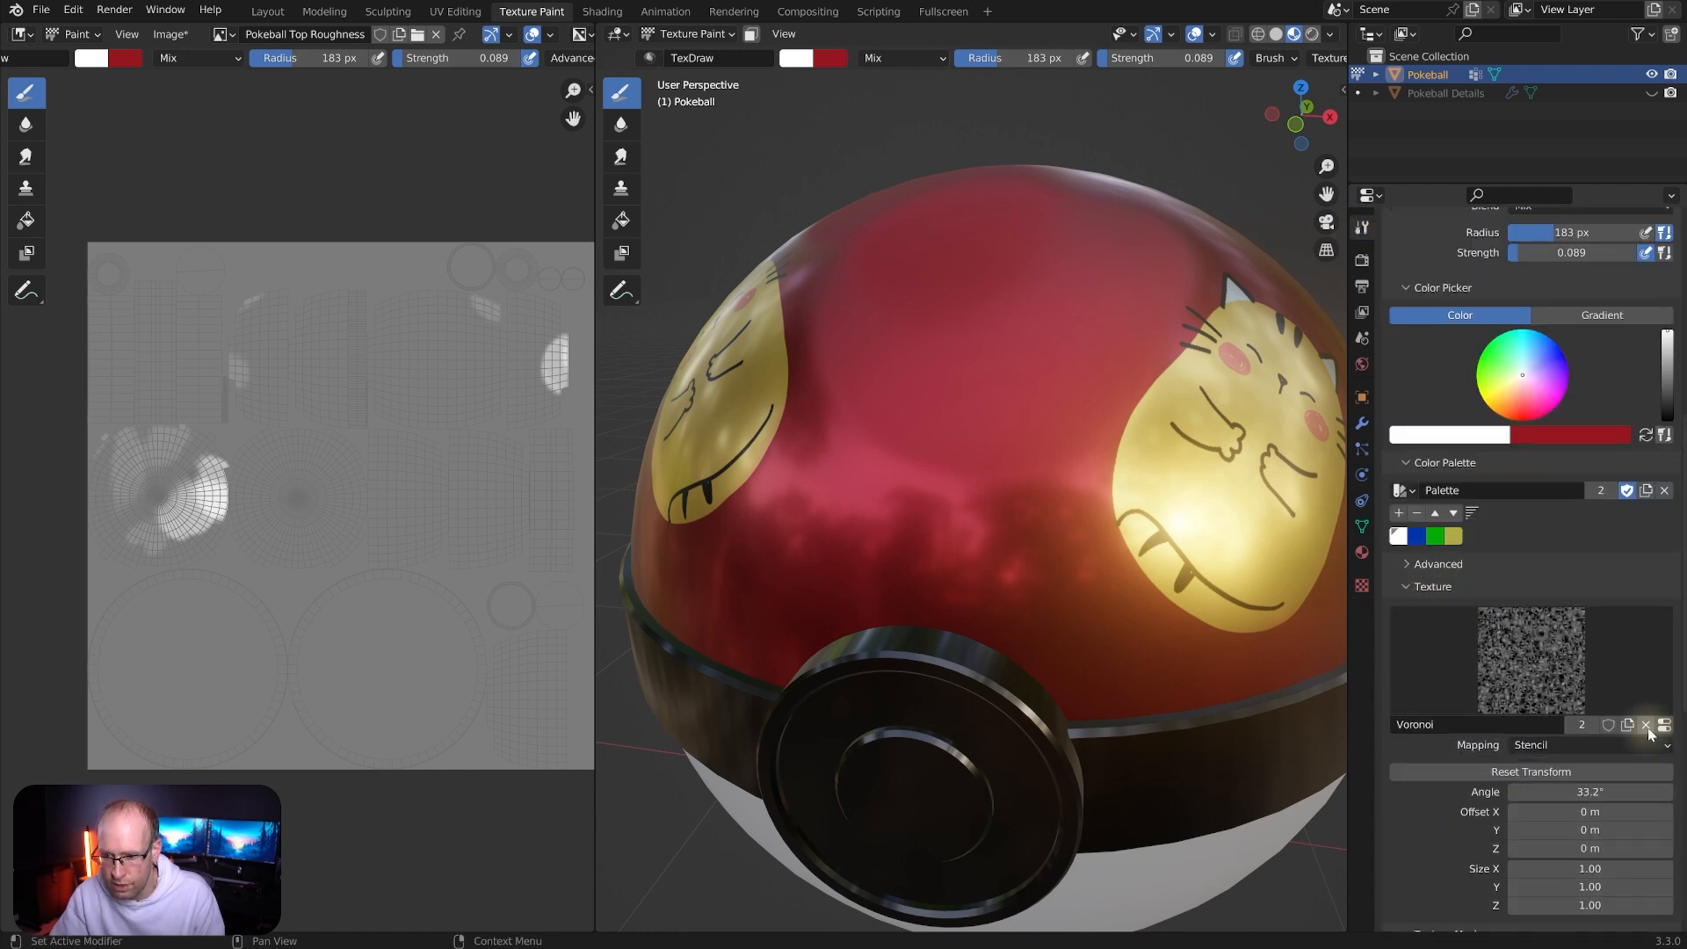
click(1647, 725)
click(1403, 587)
scroll(1484, 599, down, 2)
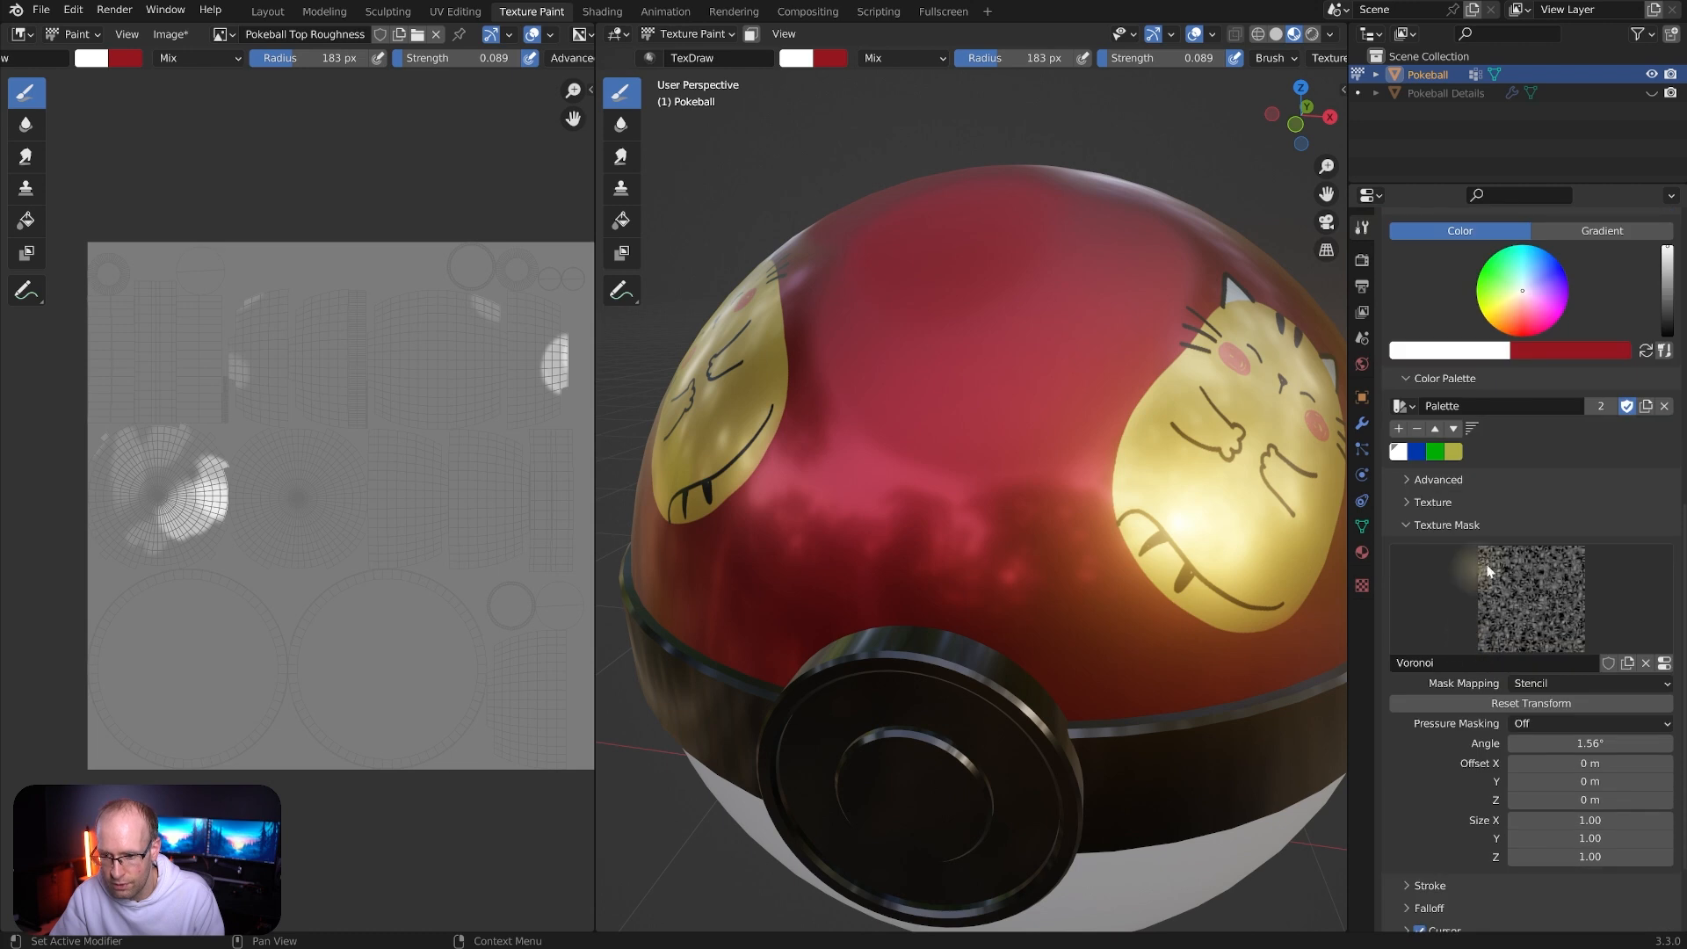
Set the texture mask's mapping to View Plane
middle_drag(1092, 320, 1083, 334)
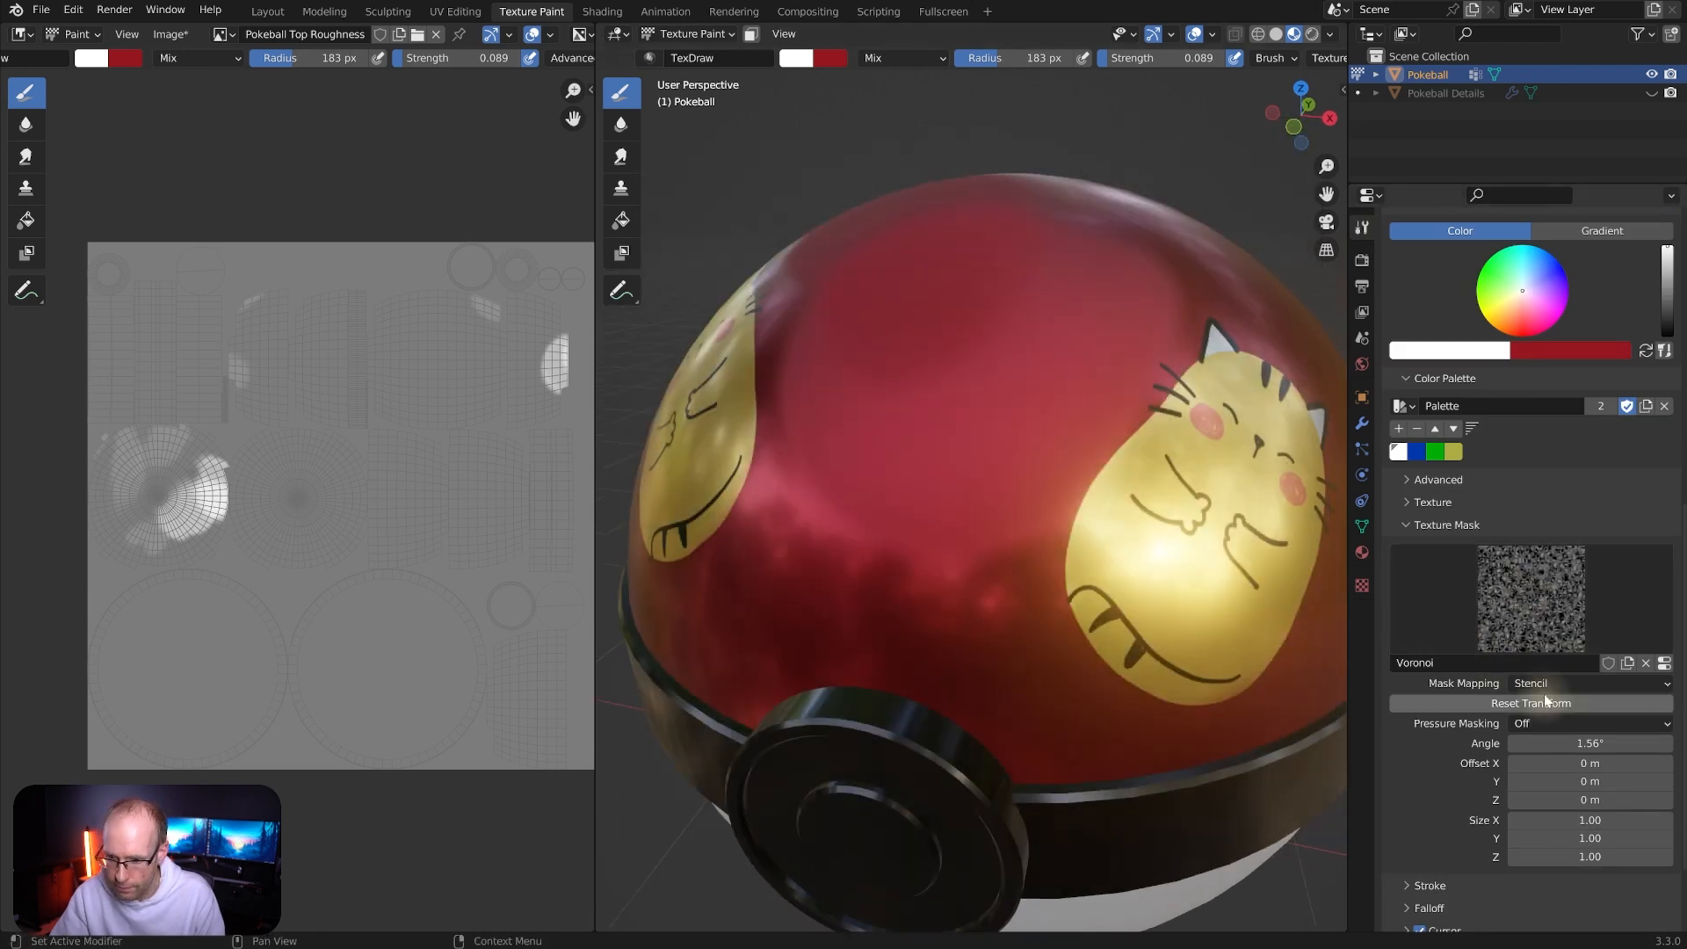
click(1540, 685)
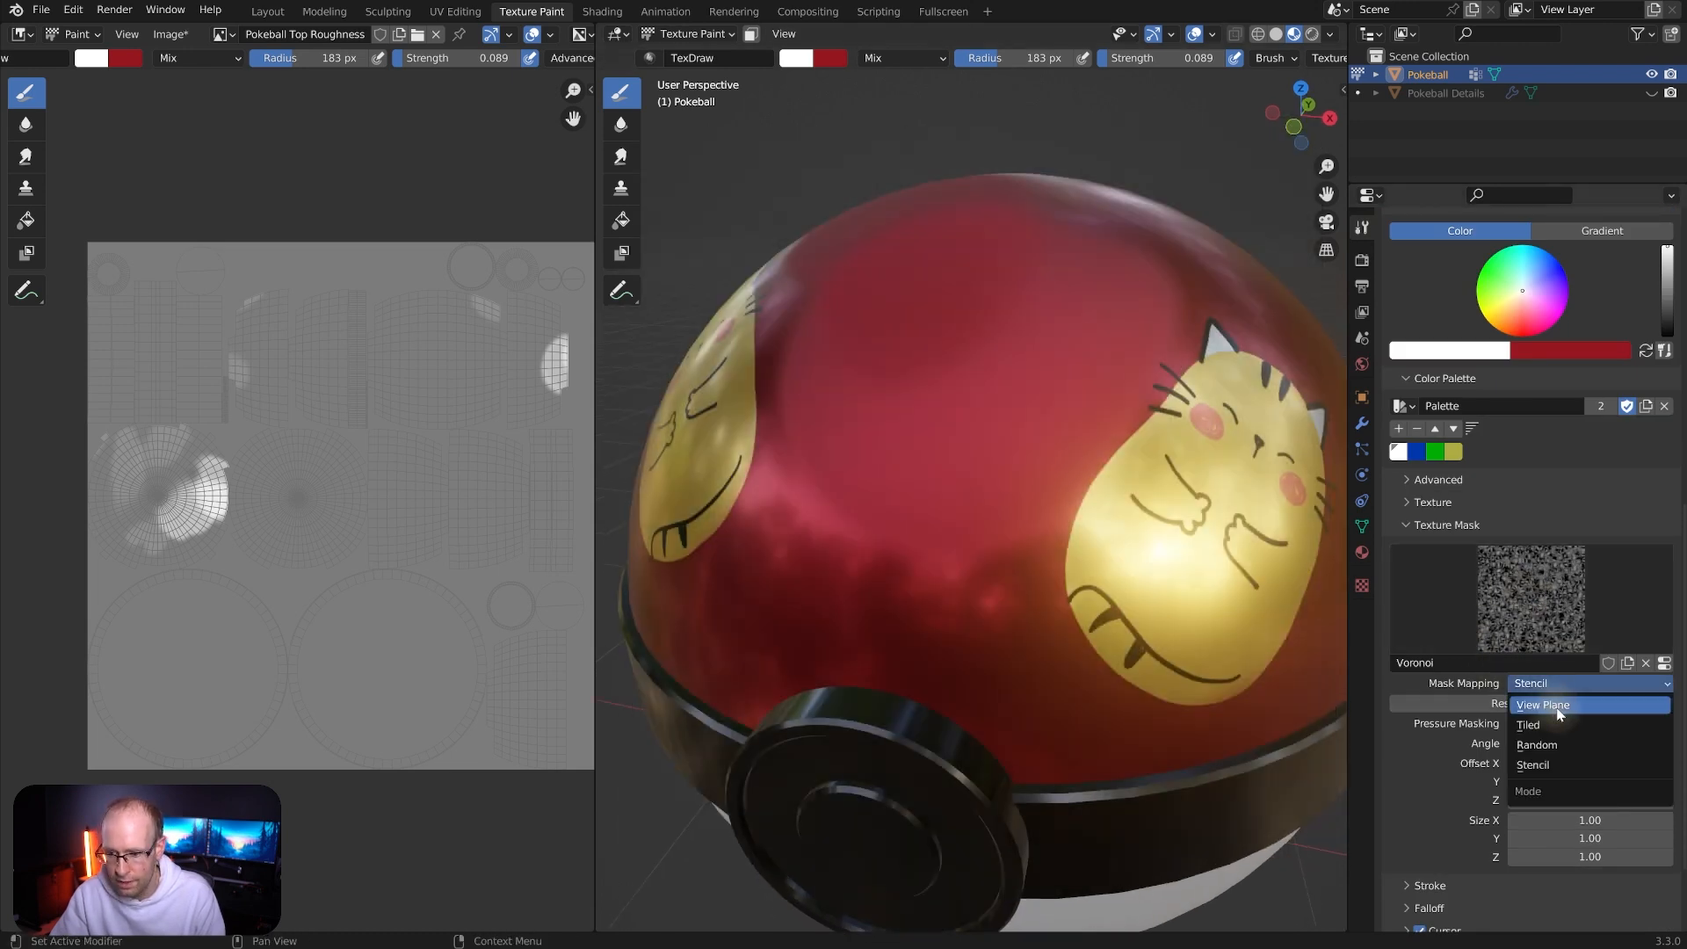
click(1560, 707)
Swap the primary and secondary brush colors and set the primary color to black
middle_drag(1132, 356, 1148, 413)
middle_drag(1125, 567, 1051, 340)
middle_drag(911, 369, 1615, 434)
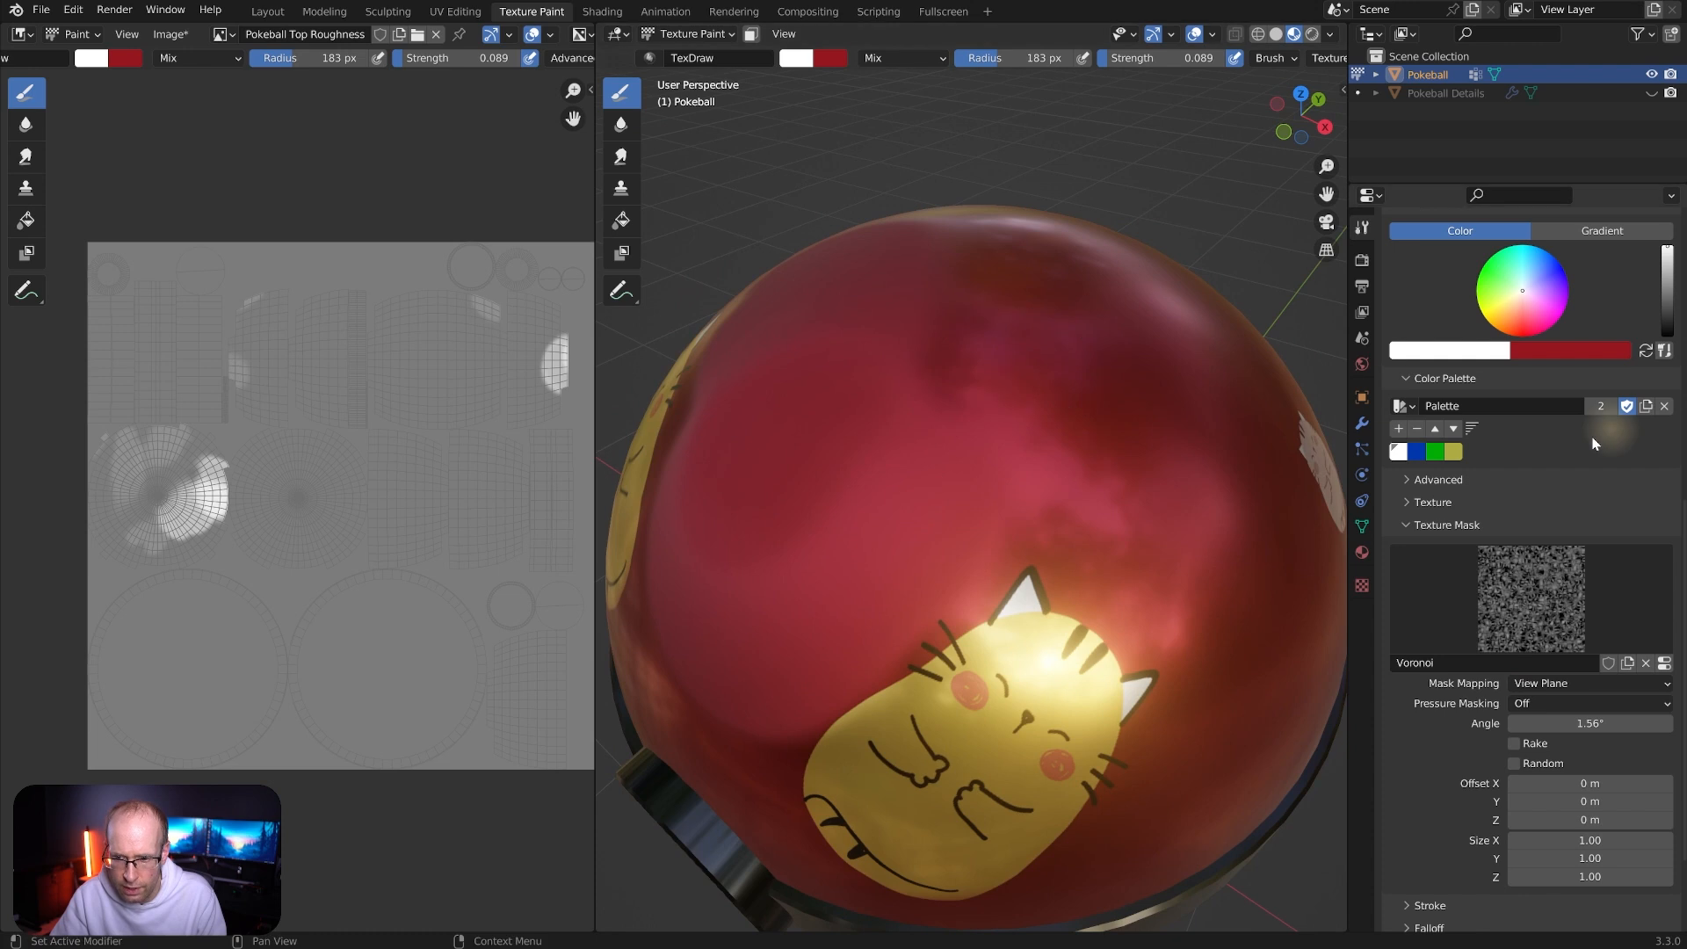
click(1647, 352)
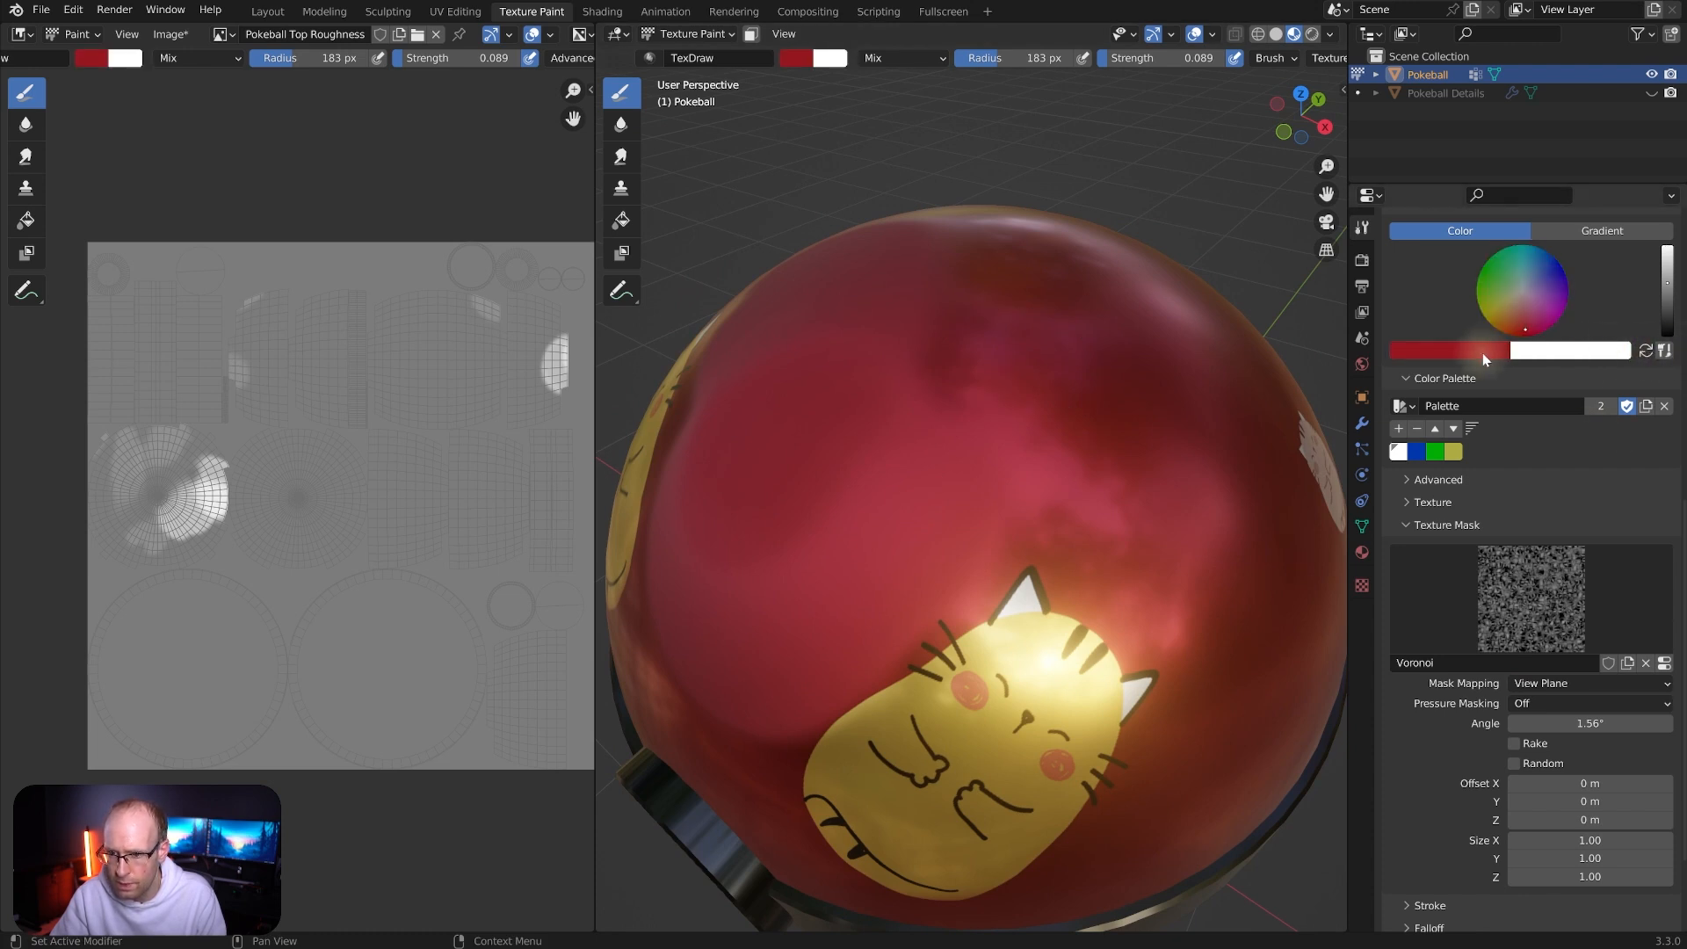
click(1484, 351)
drag(1495, 208, 1495, 239)
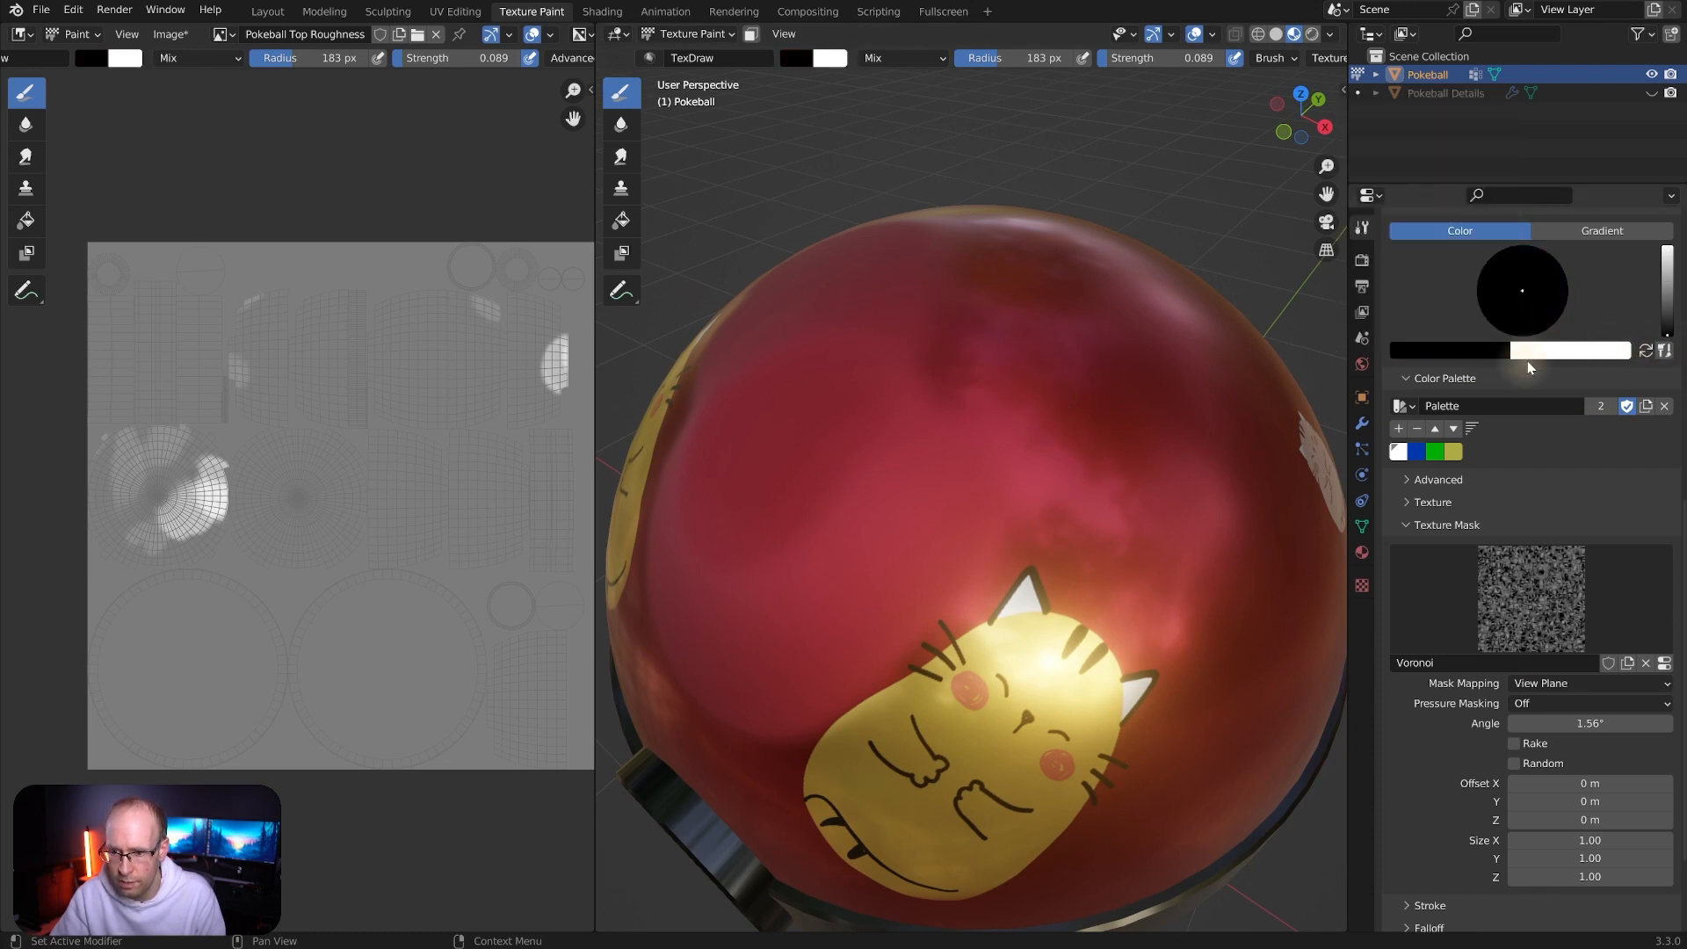
Raise the brush strength to 0.481 for painting the dome area between the two yellow cats
middle_drag(930, 456, 960, 469)
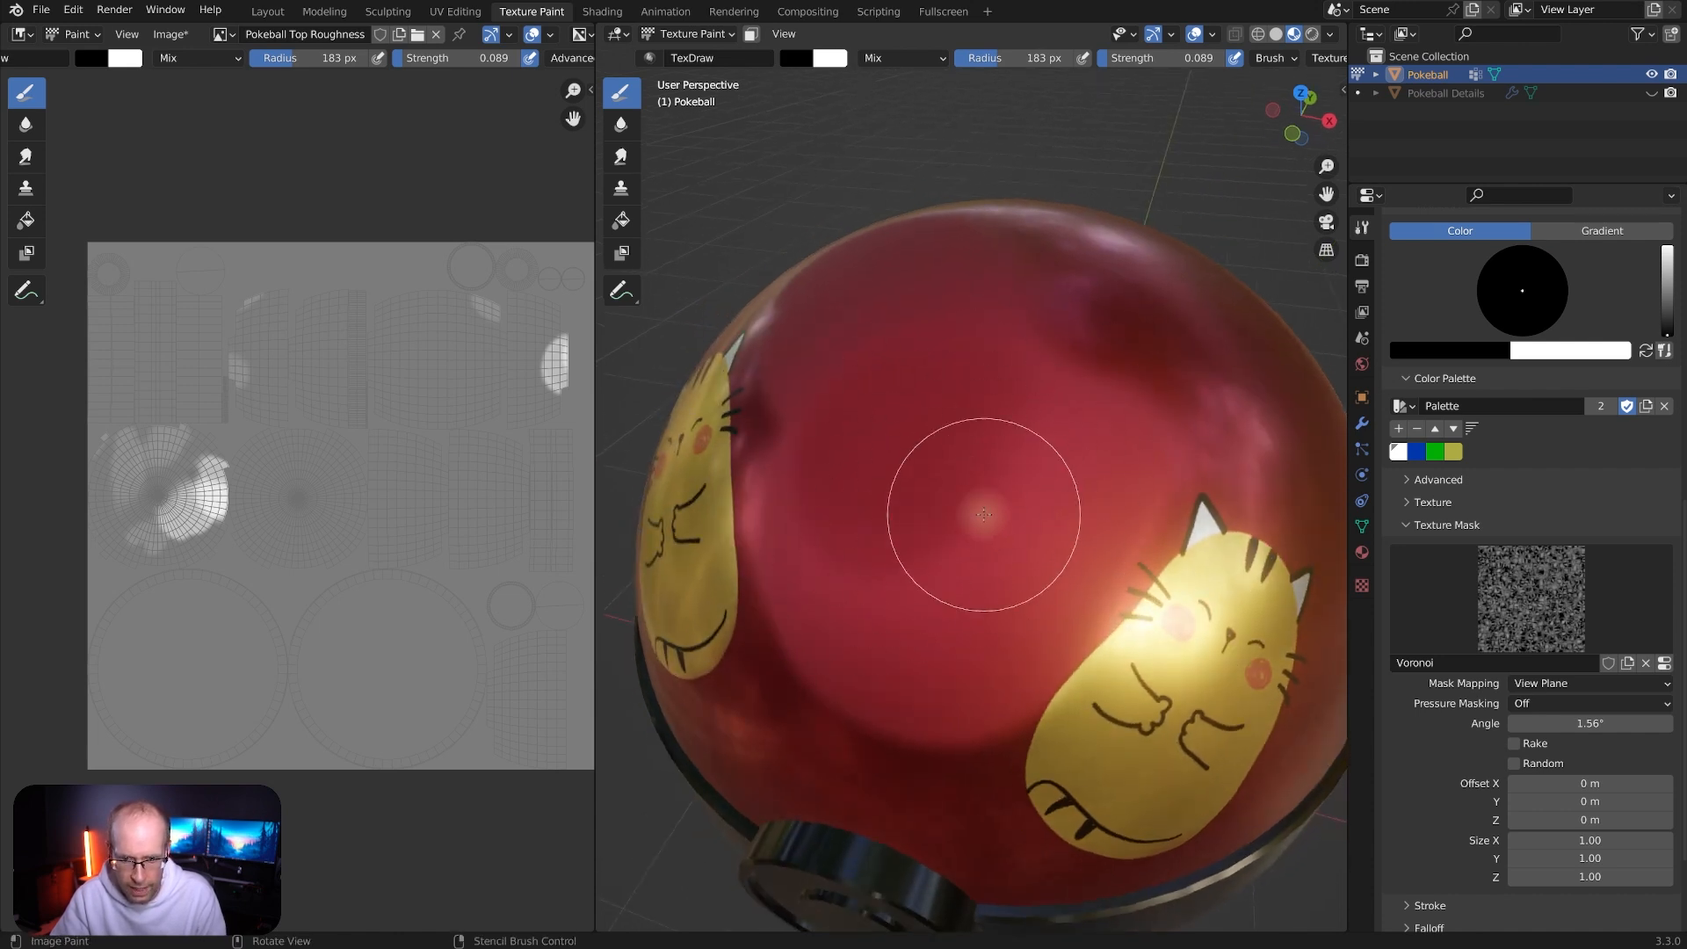
key(shift+f)
click(1042, 505)
middle_drag(1043, 506, 998, 452)
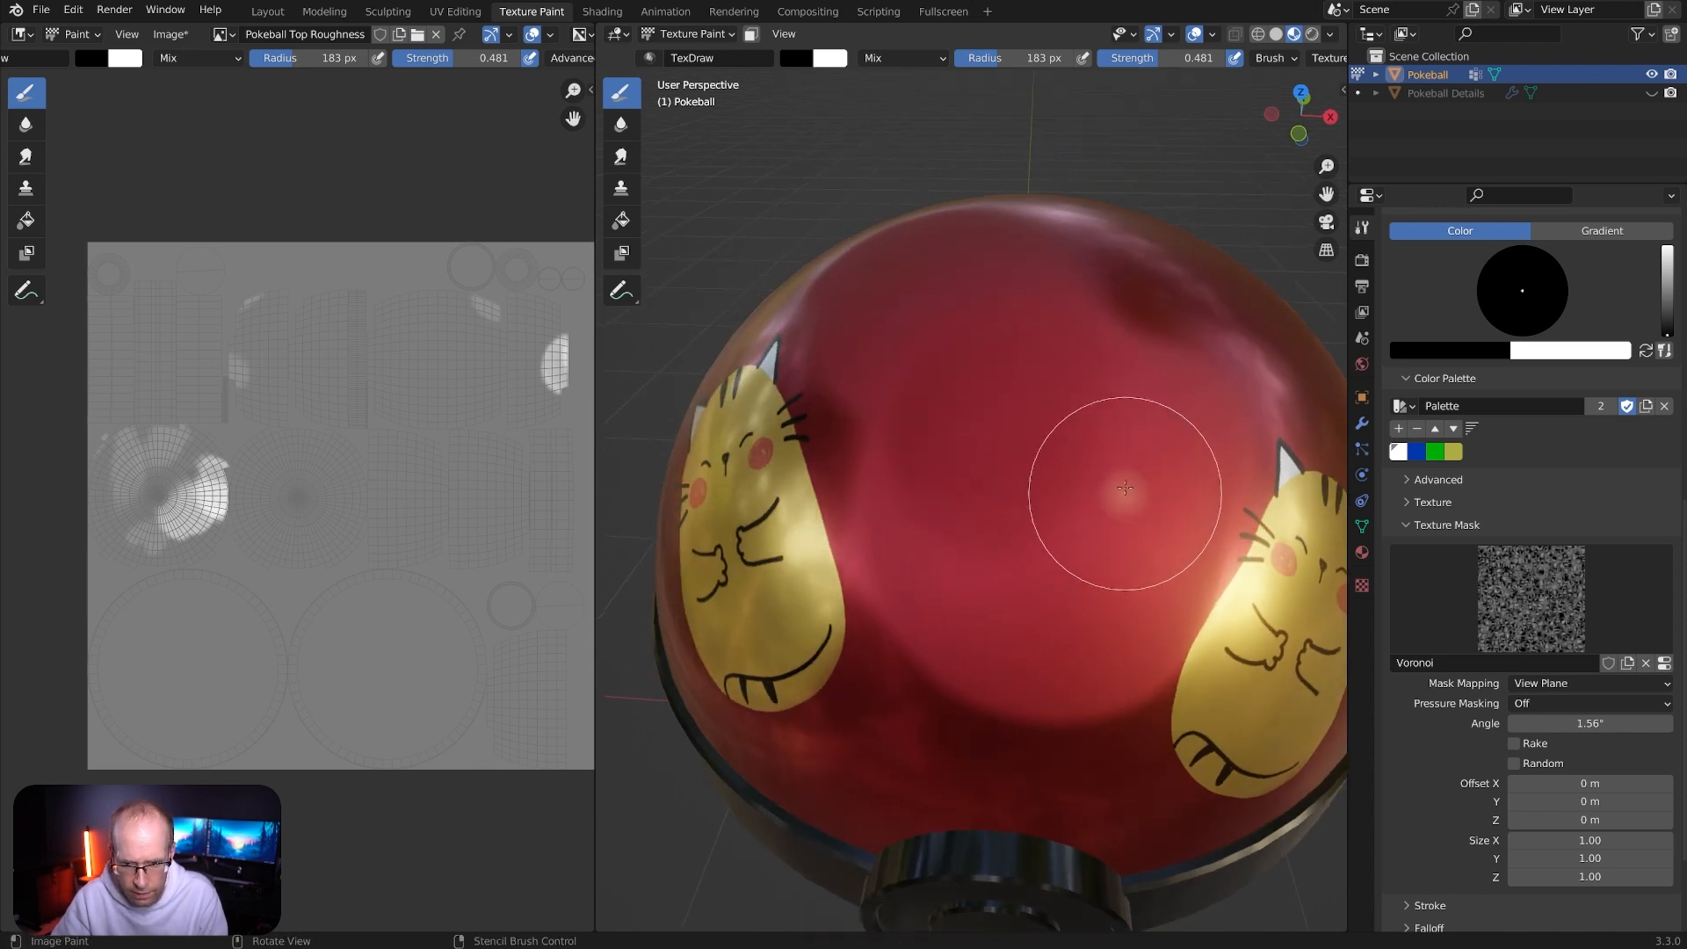
scroll(1130, 472, up, 6)
middle_drag(1130, 471, 1193, 482)
scroll(1193, 482, down, 5)
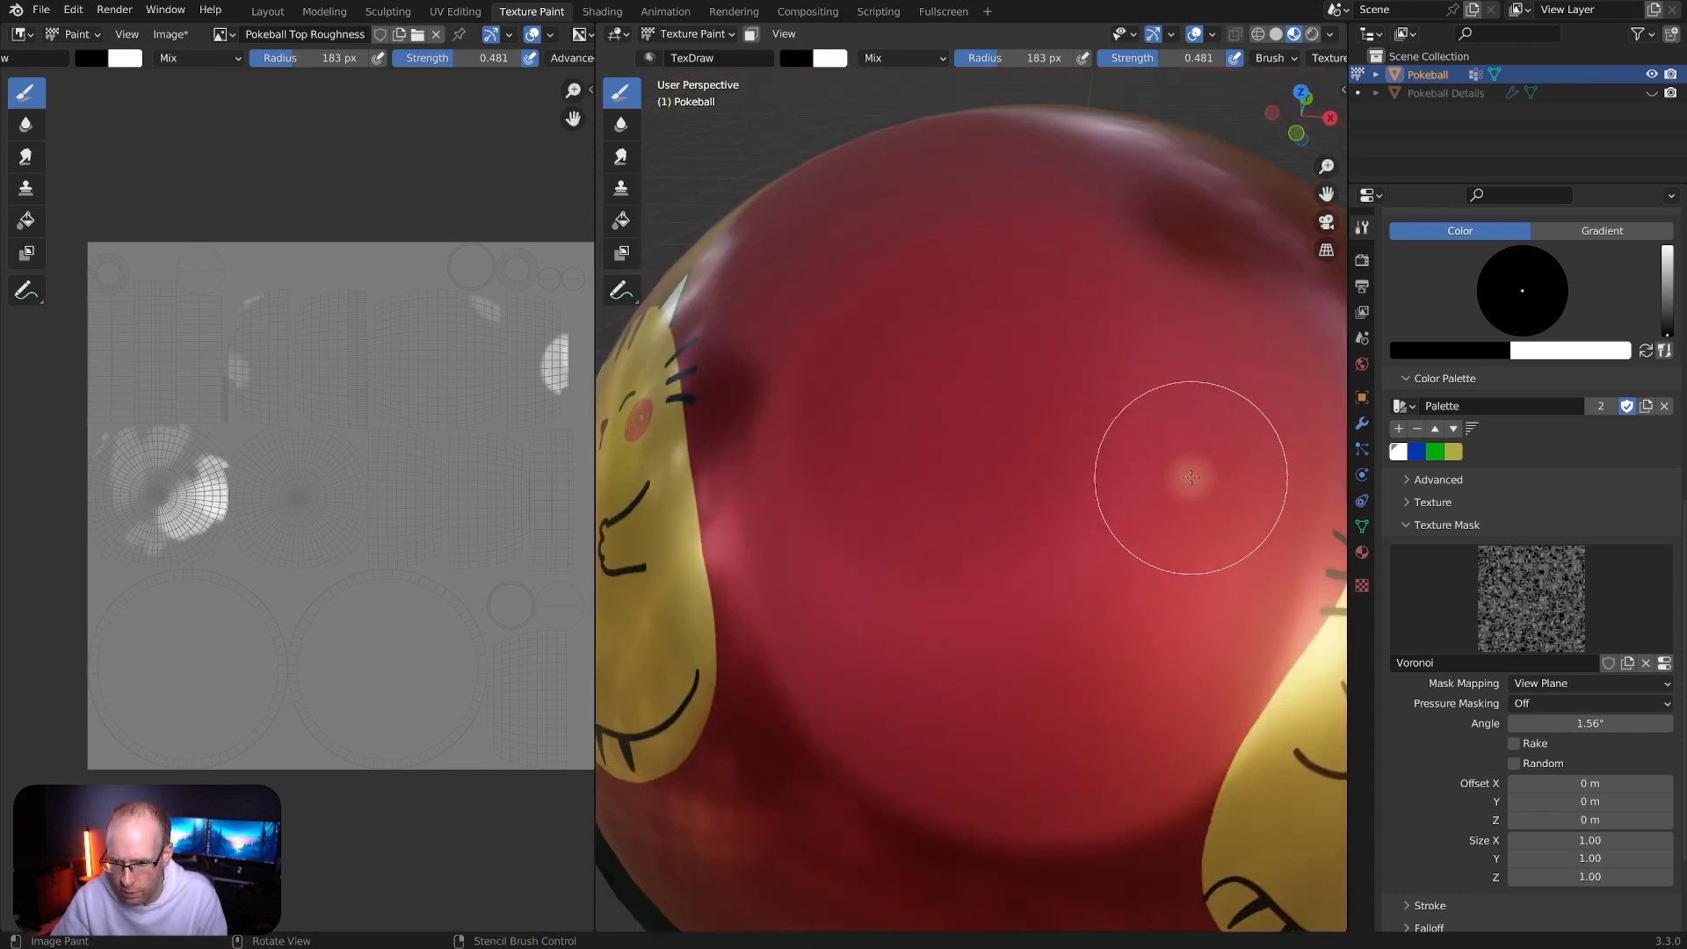
Reload the Voronoi texture for editing, set its brightness to 1.010 and increase its pattern size
click(1362, 585)
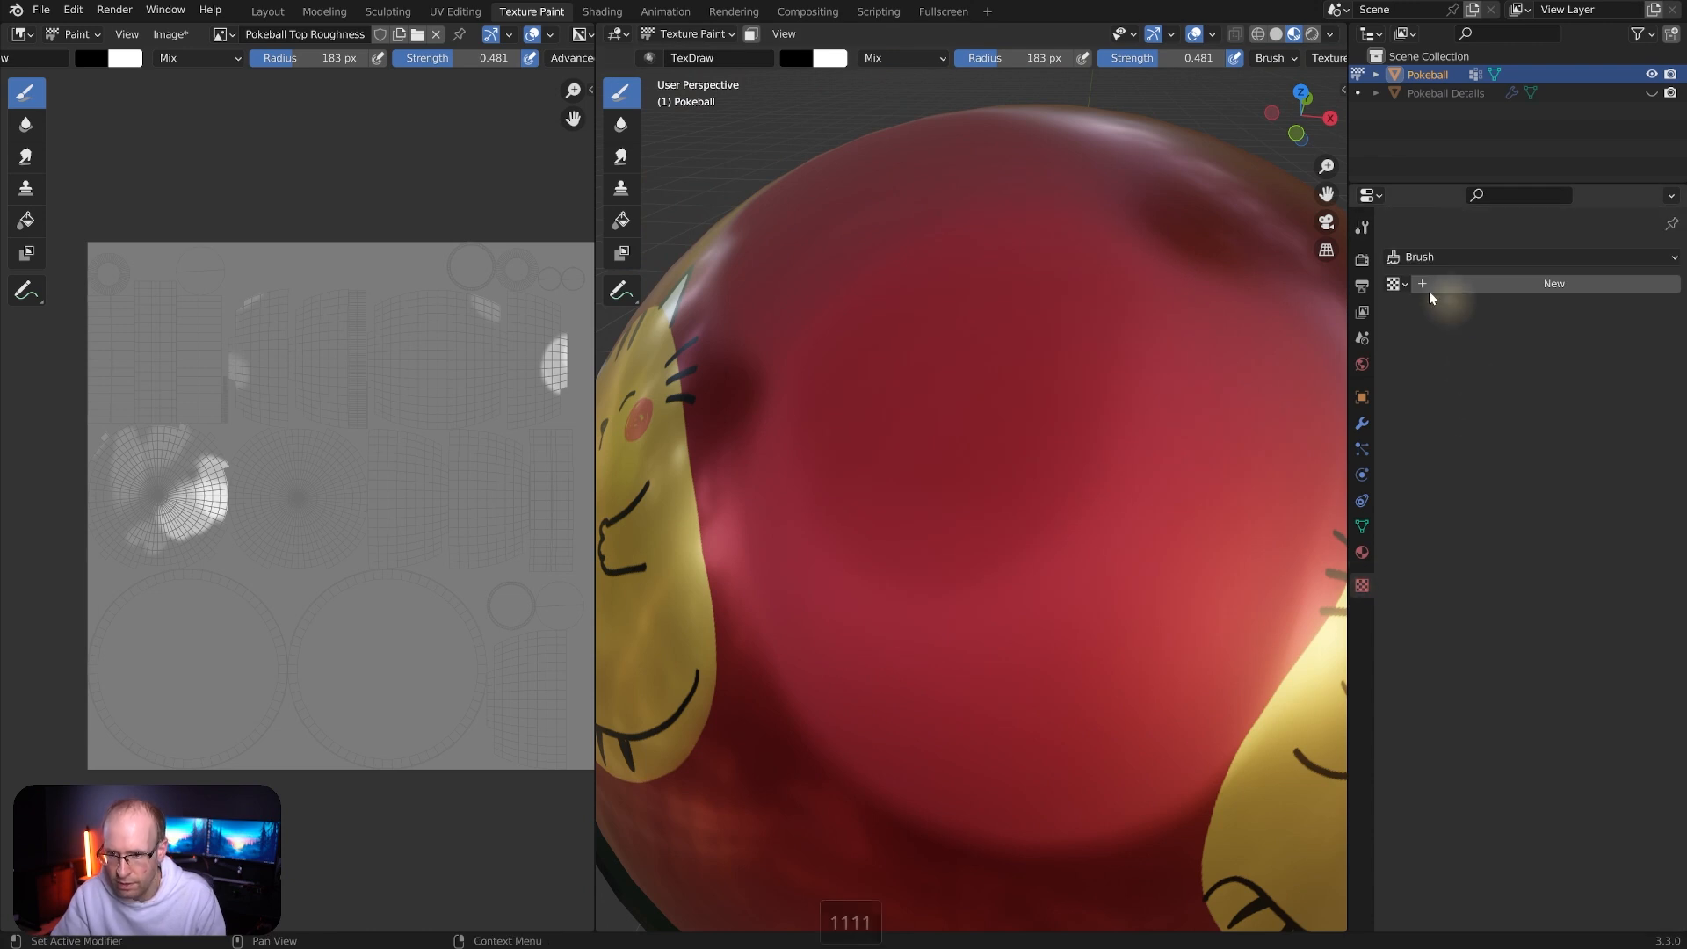
click(1397, 284)
click(1499, 342)
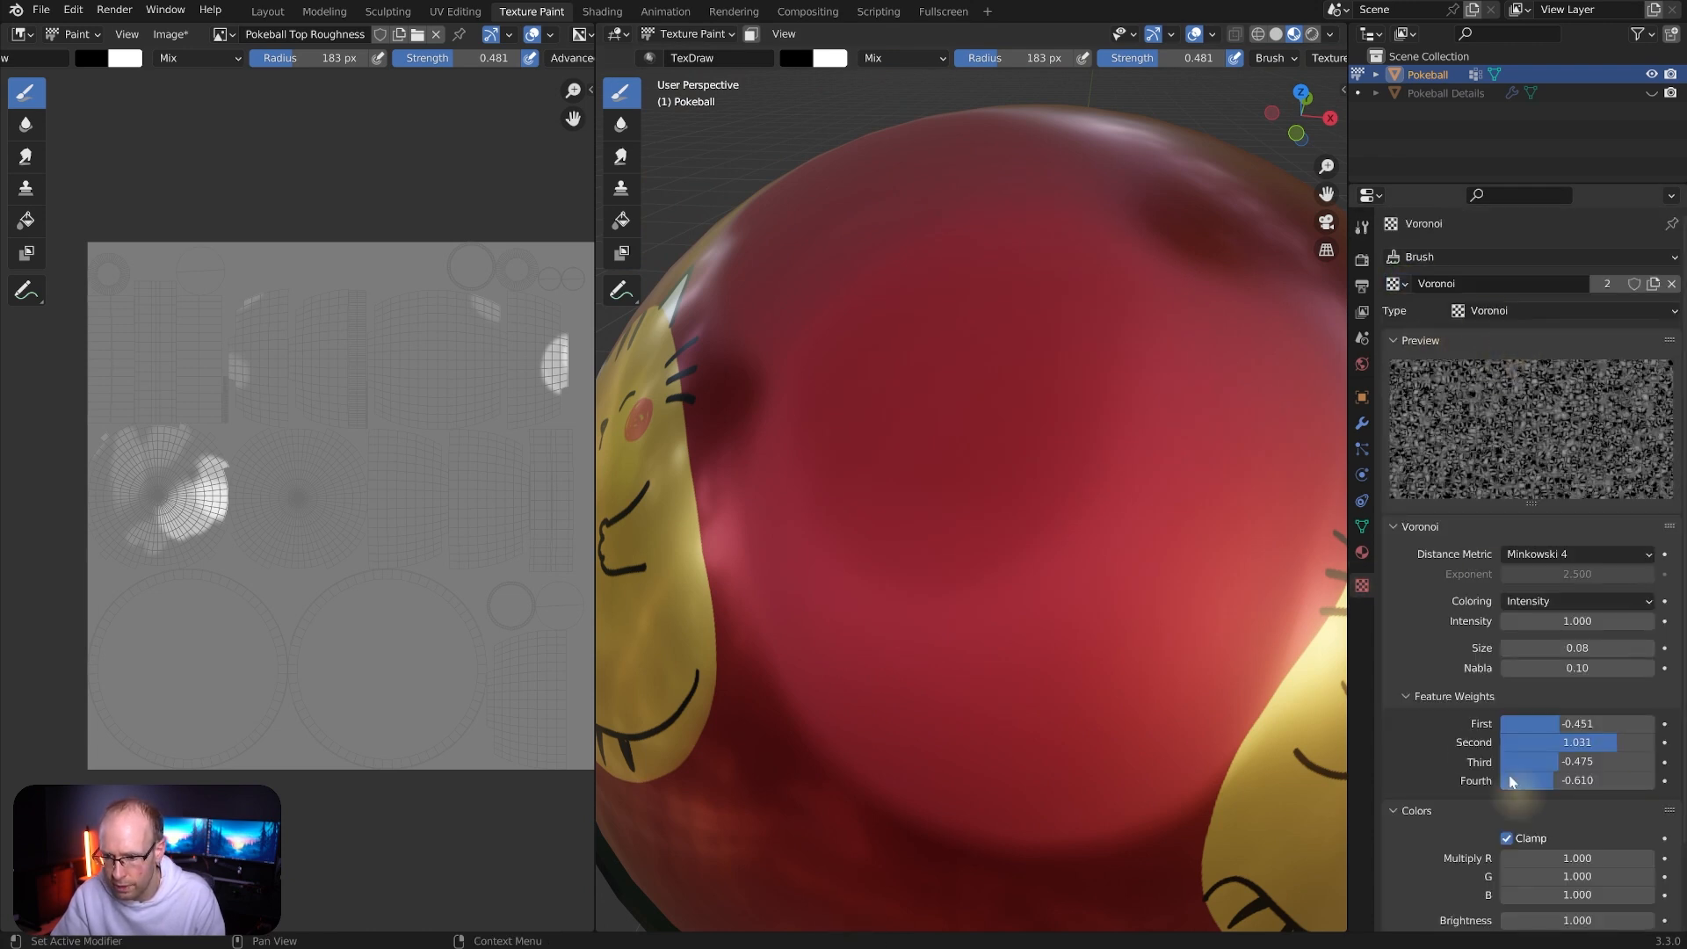
scroll(1512, 780, down, 3)
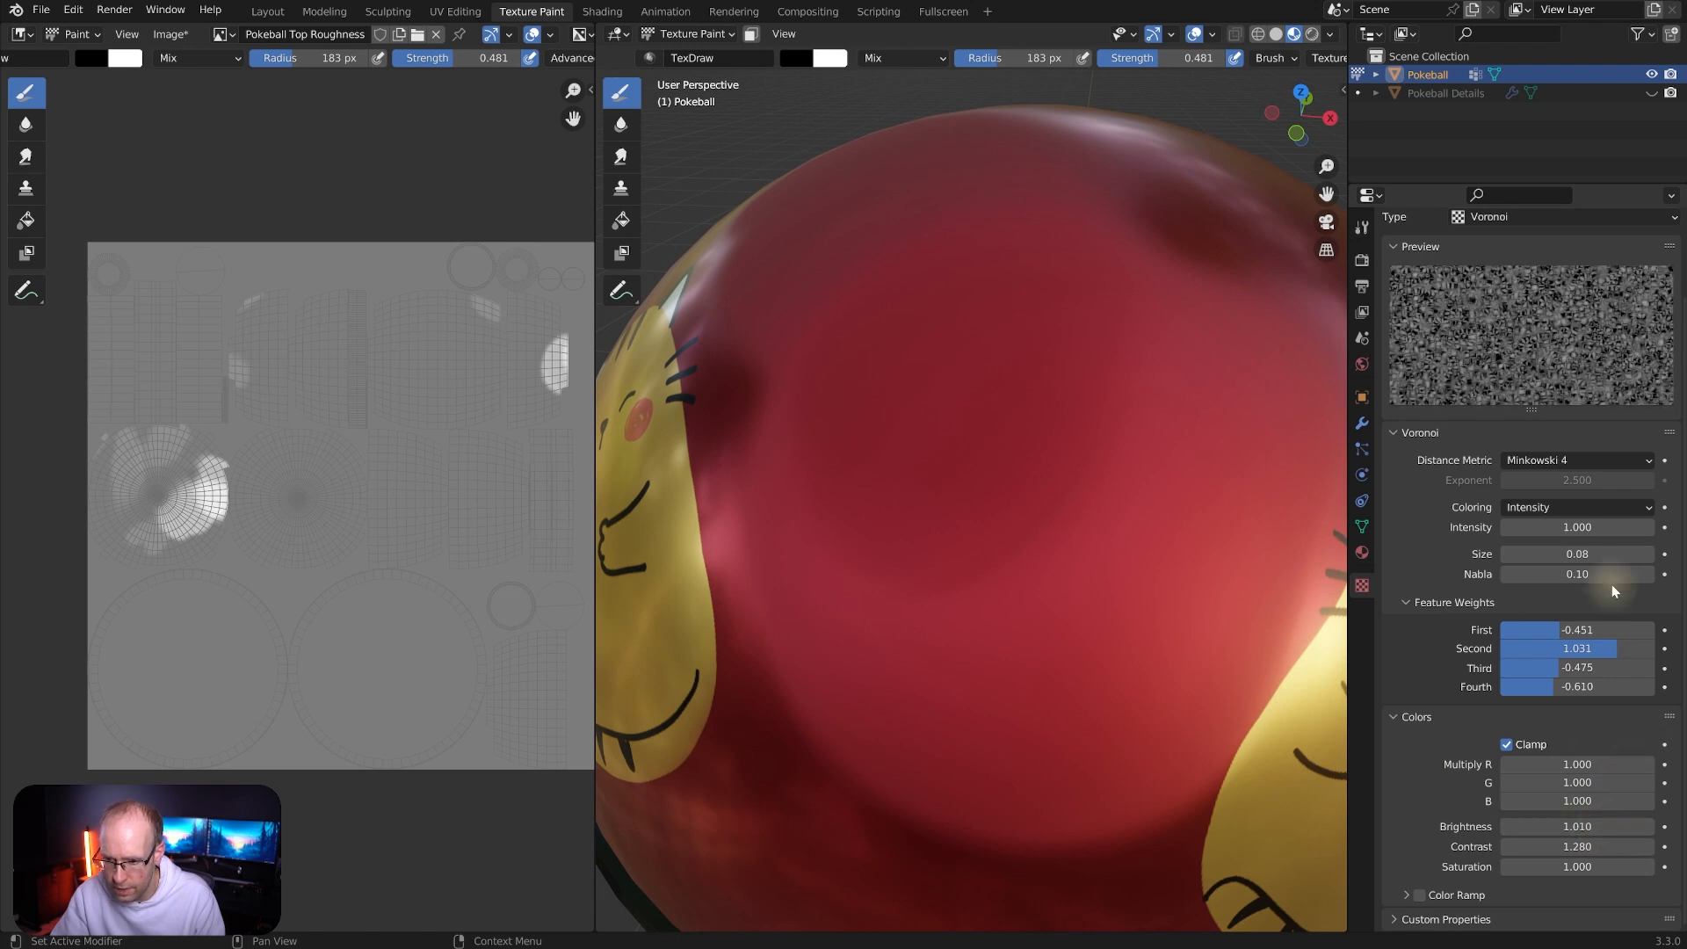
mouse_move(1578, 556)
mouse_down()
mouse_move(1605, 556)
mouse_move(1568, 556)
mouse_up()
click(1362, 228)
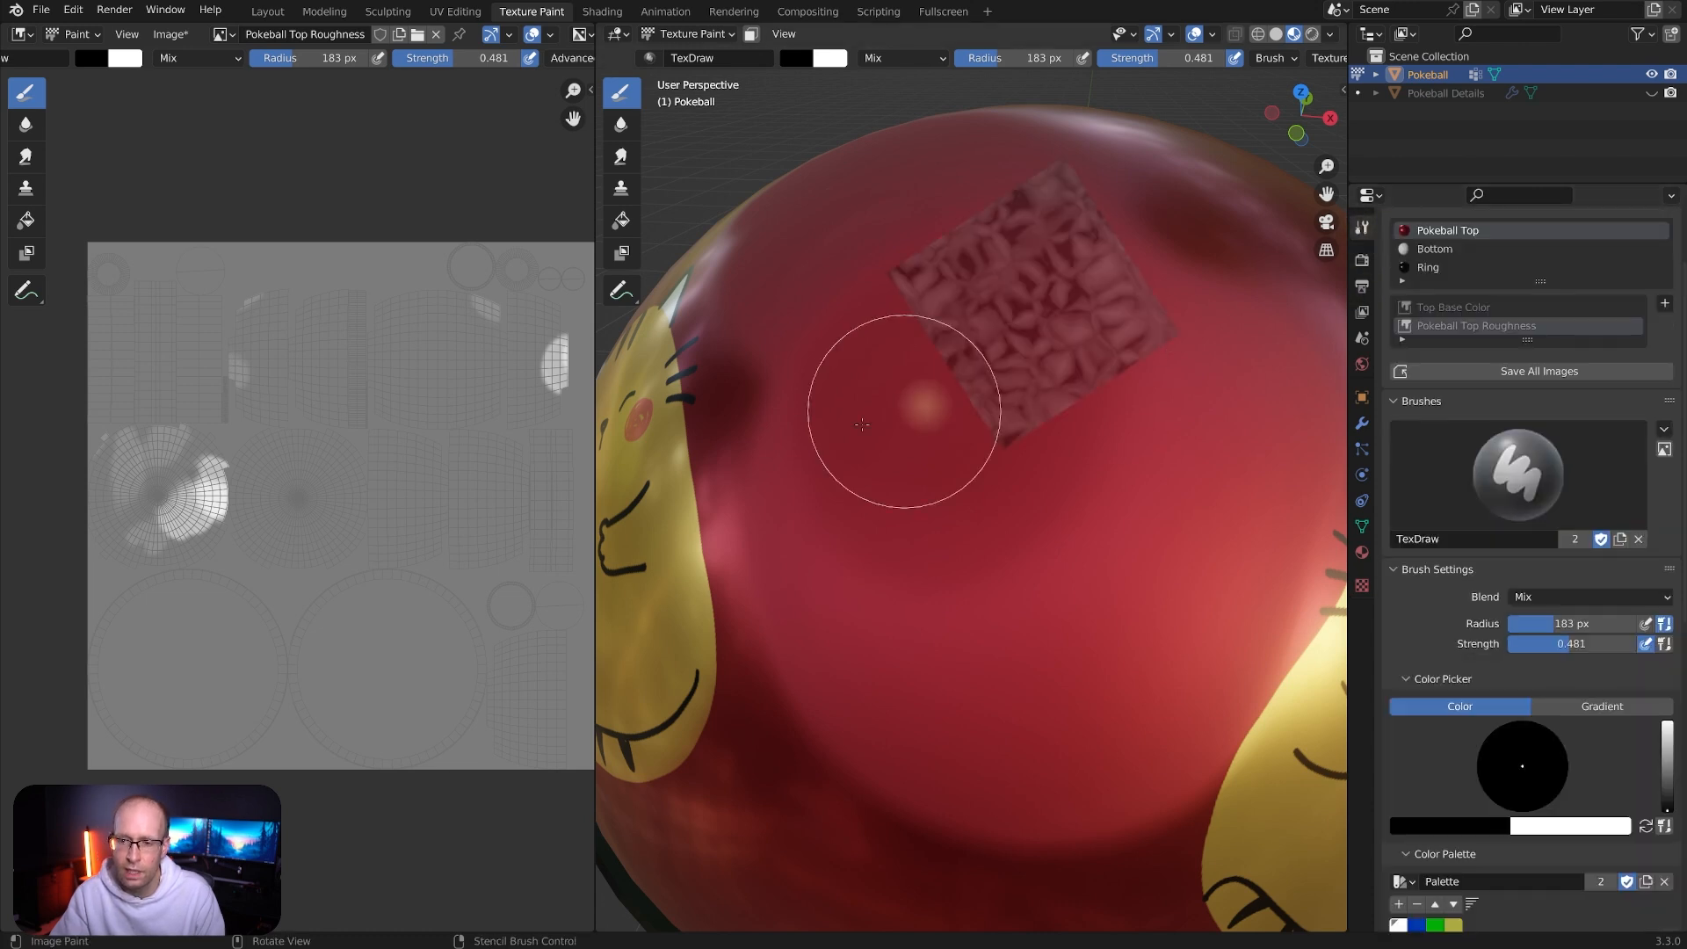
Clear the reloaded Voronoi from the brush's texture slot so it acts only as a mask
middle_drag(1073, 404, 1274, 492)
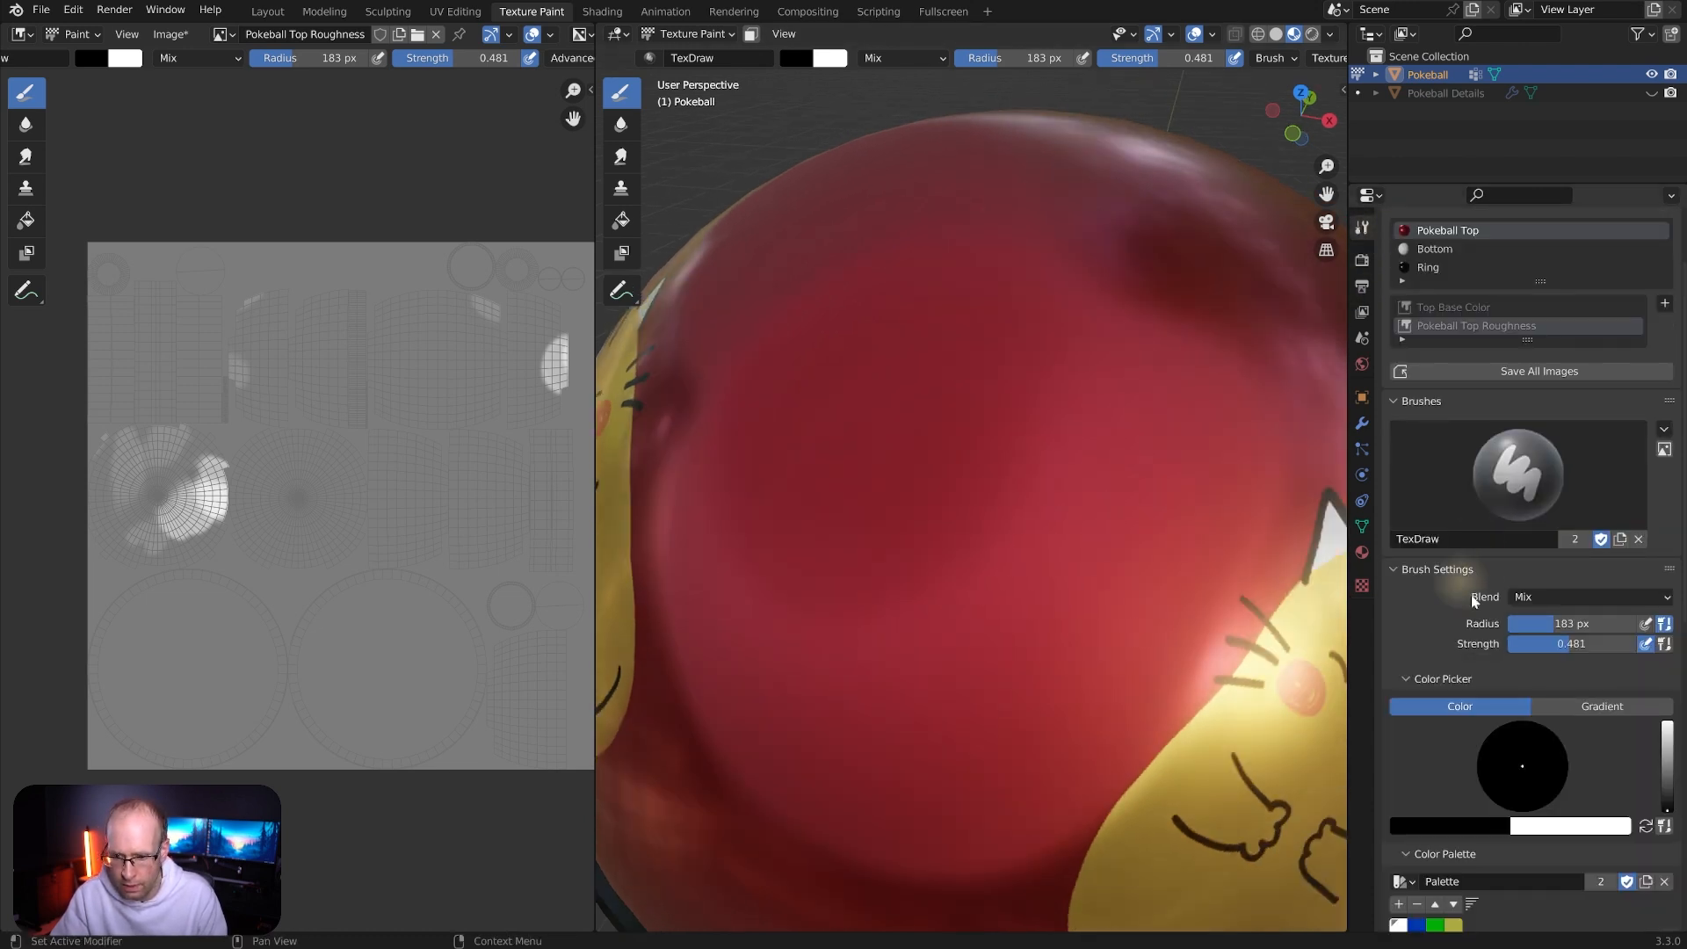
scroll(1464, 578, down, 12)
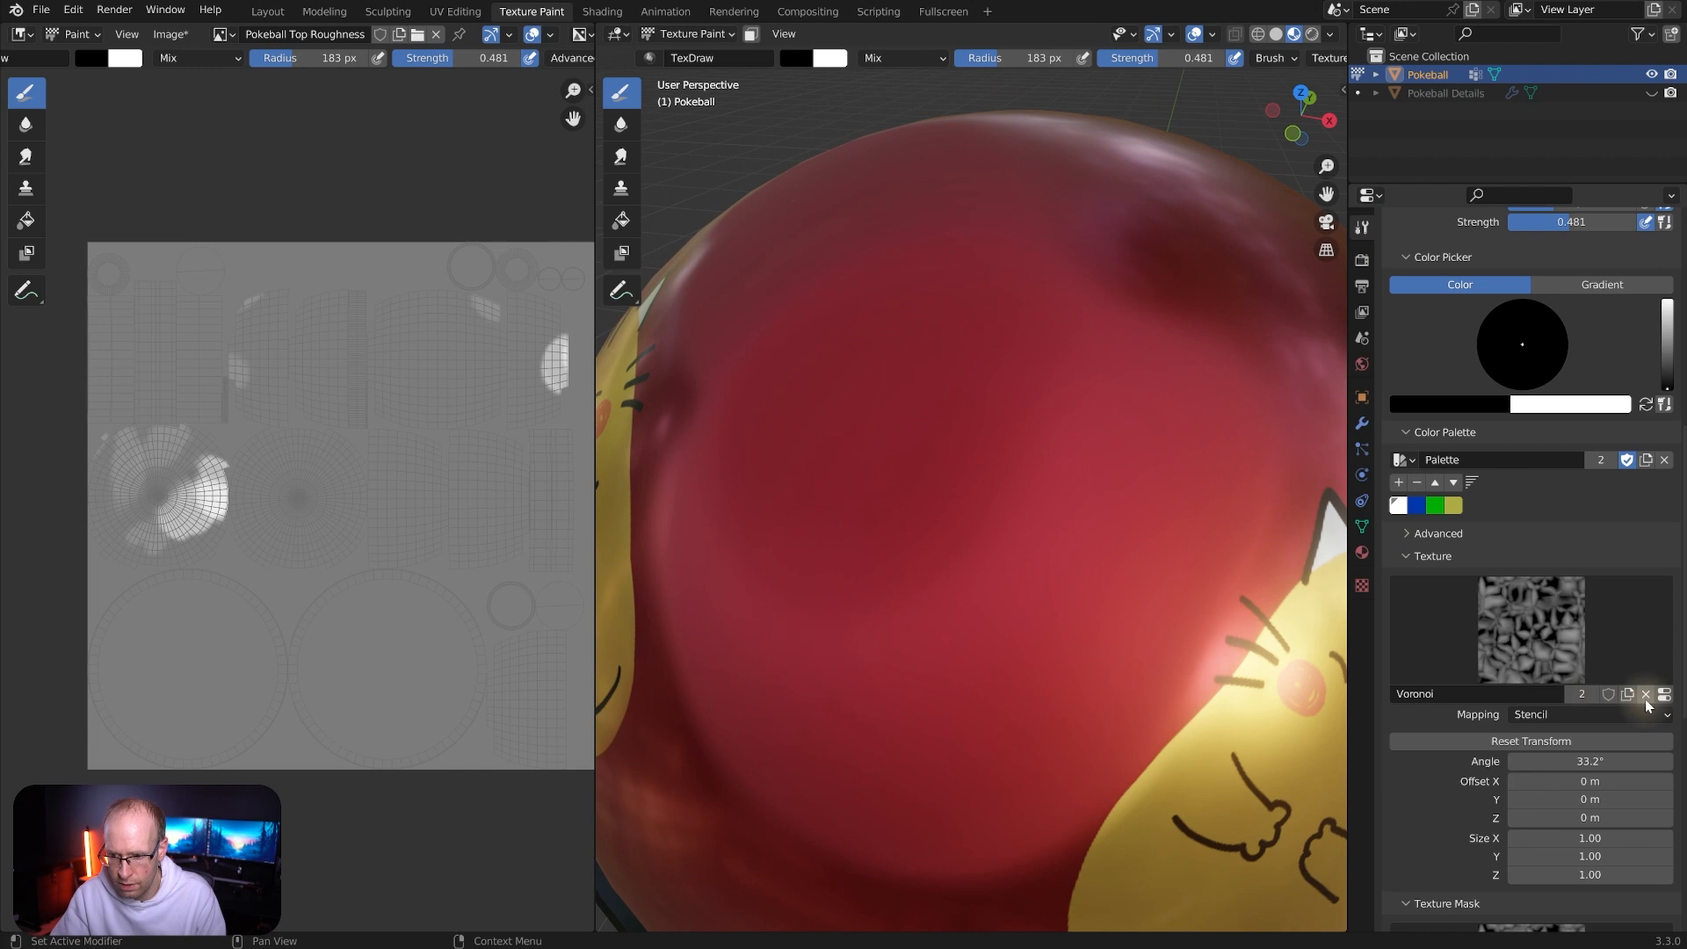
click(1649, 701)
click(1411, 558)
scroll(1494, 536, down, 2)
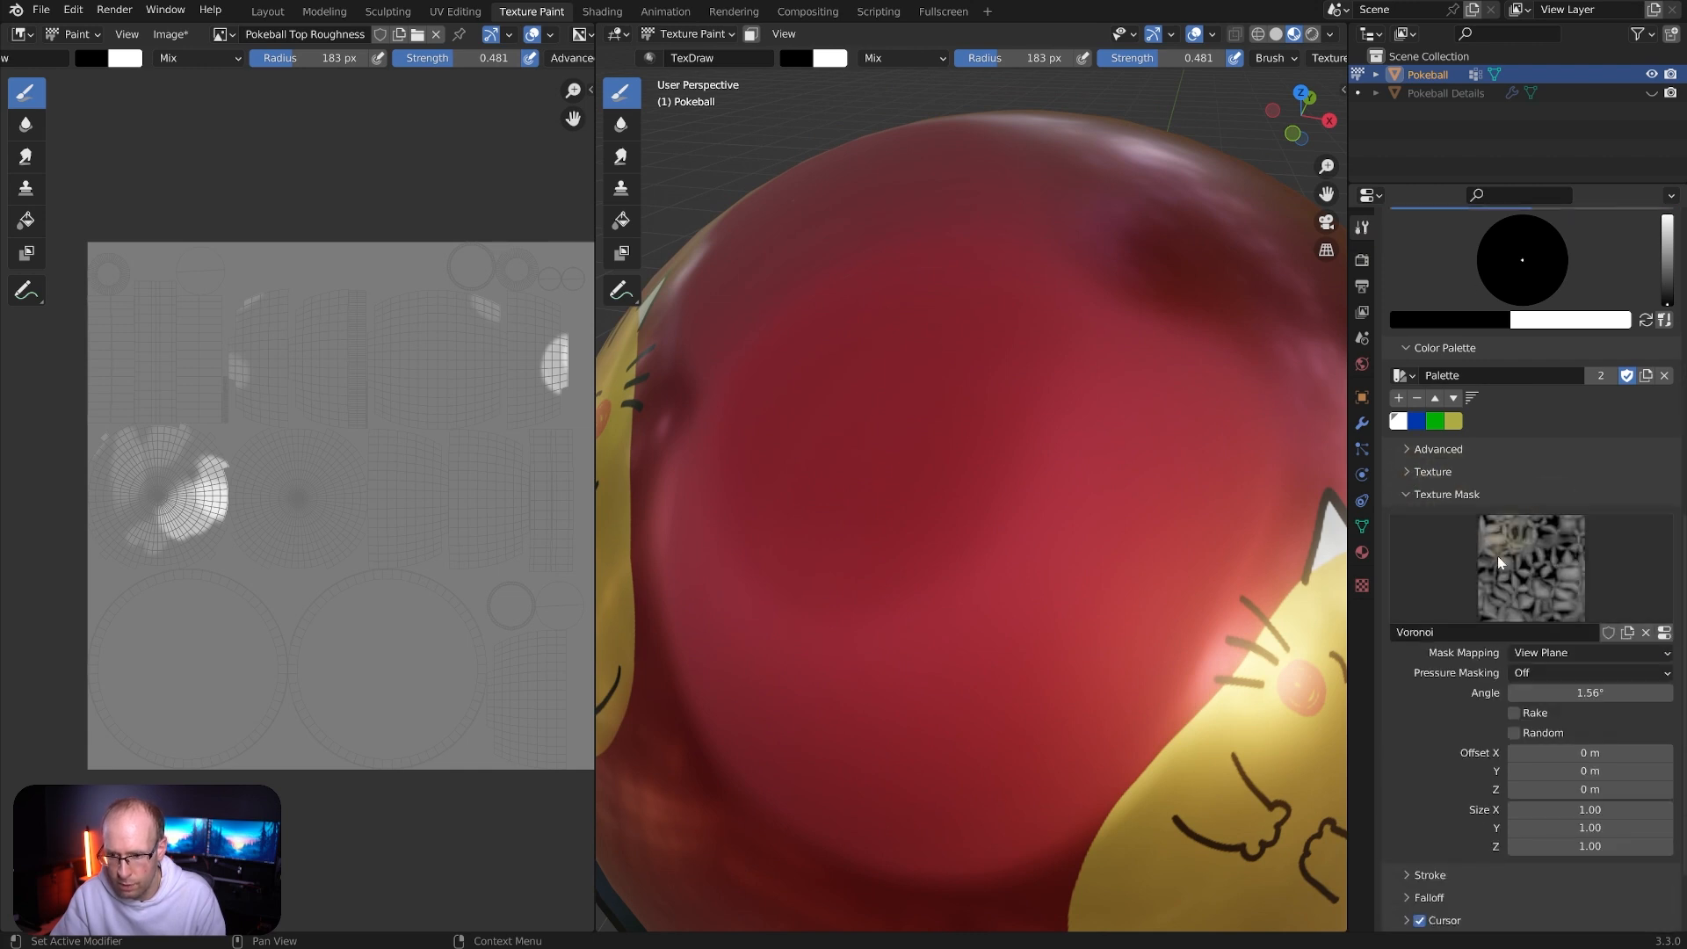
Set the texture mask's mapping to Tiled and the brush strength to 1.000
click(1561, 656)
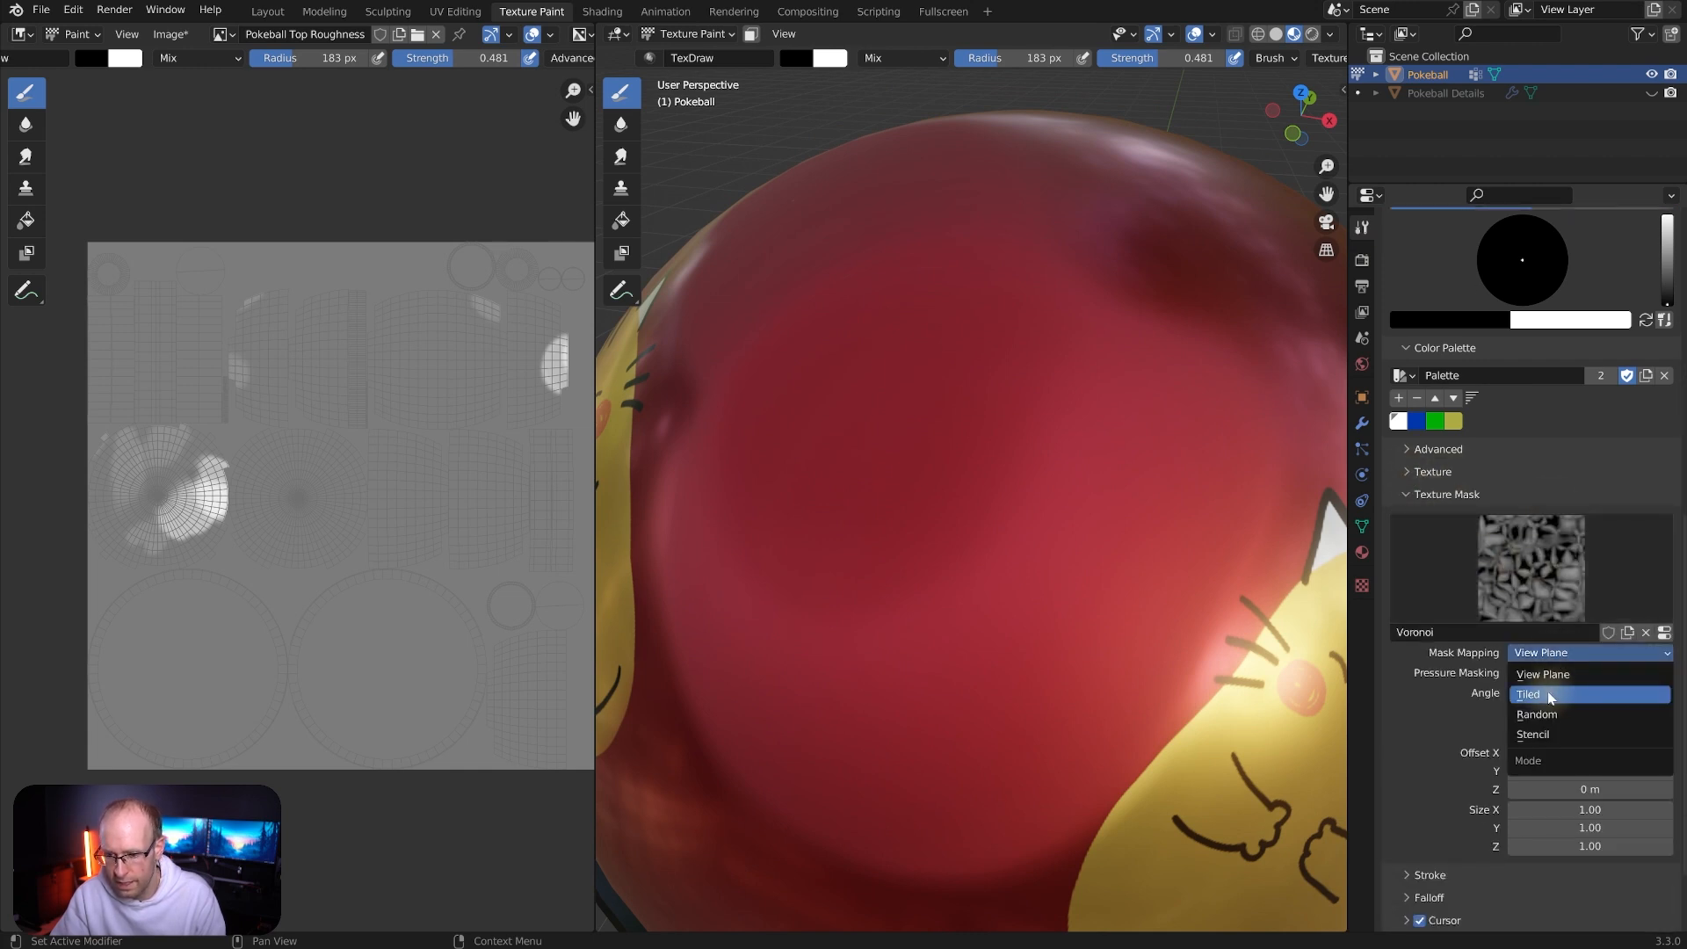
click(1552, 695)
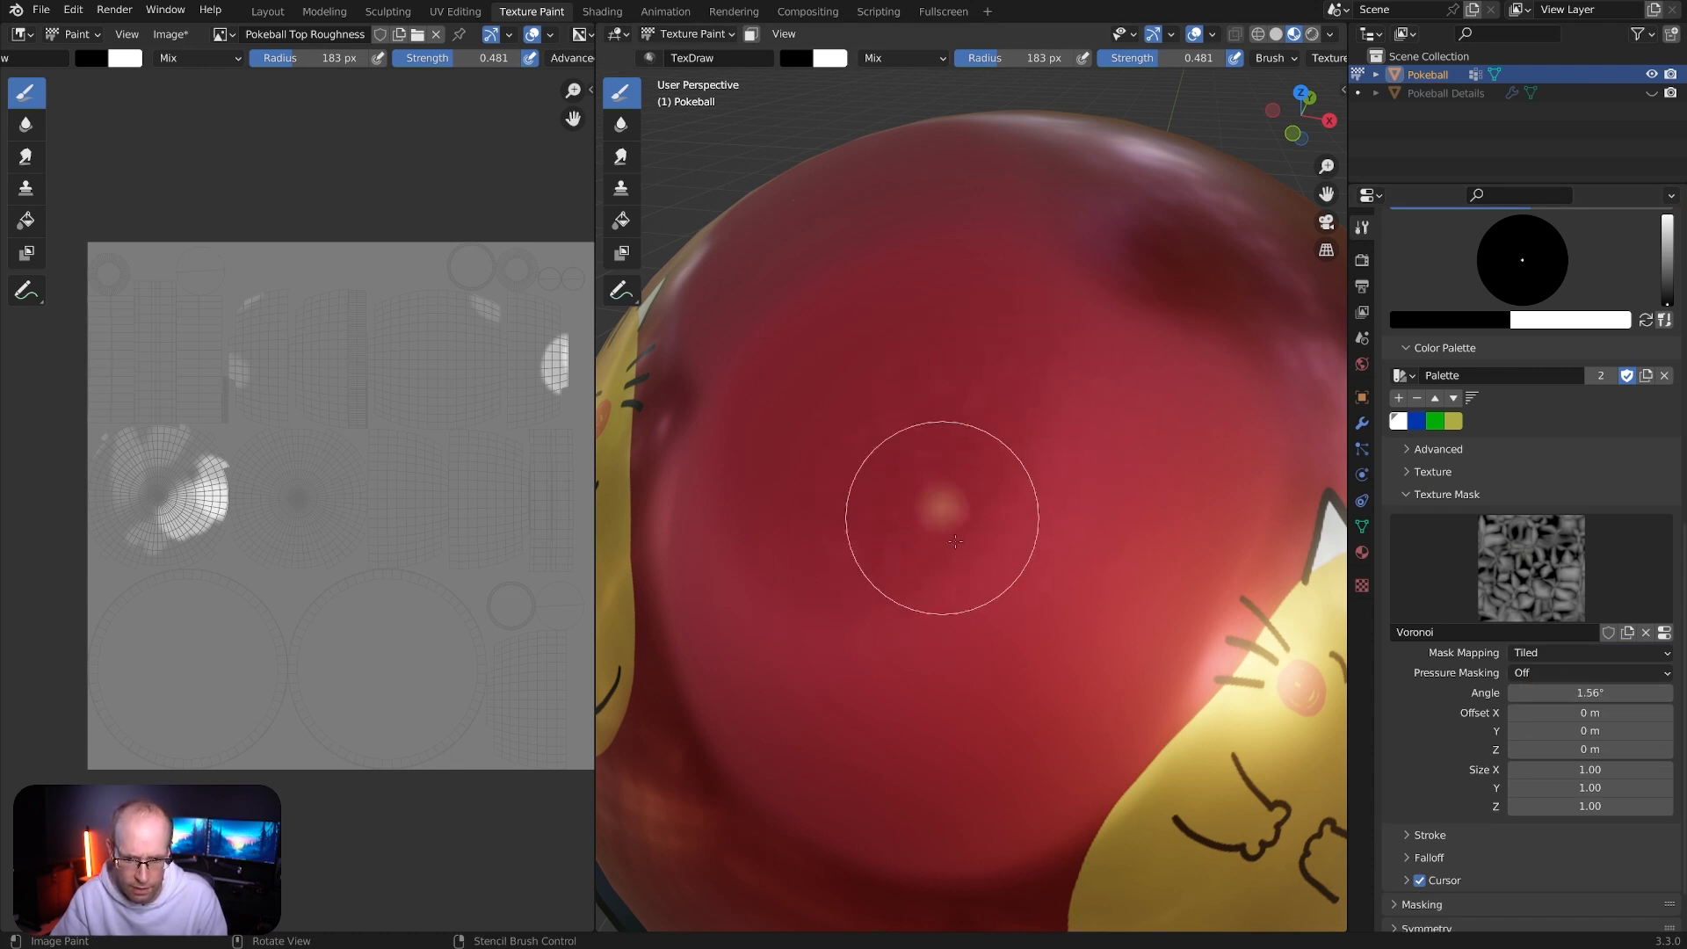
key(shift+f)
click(1101, 481)
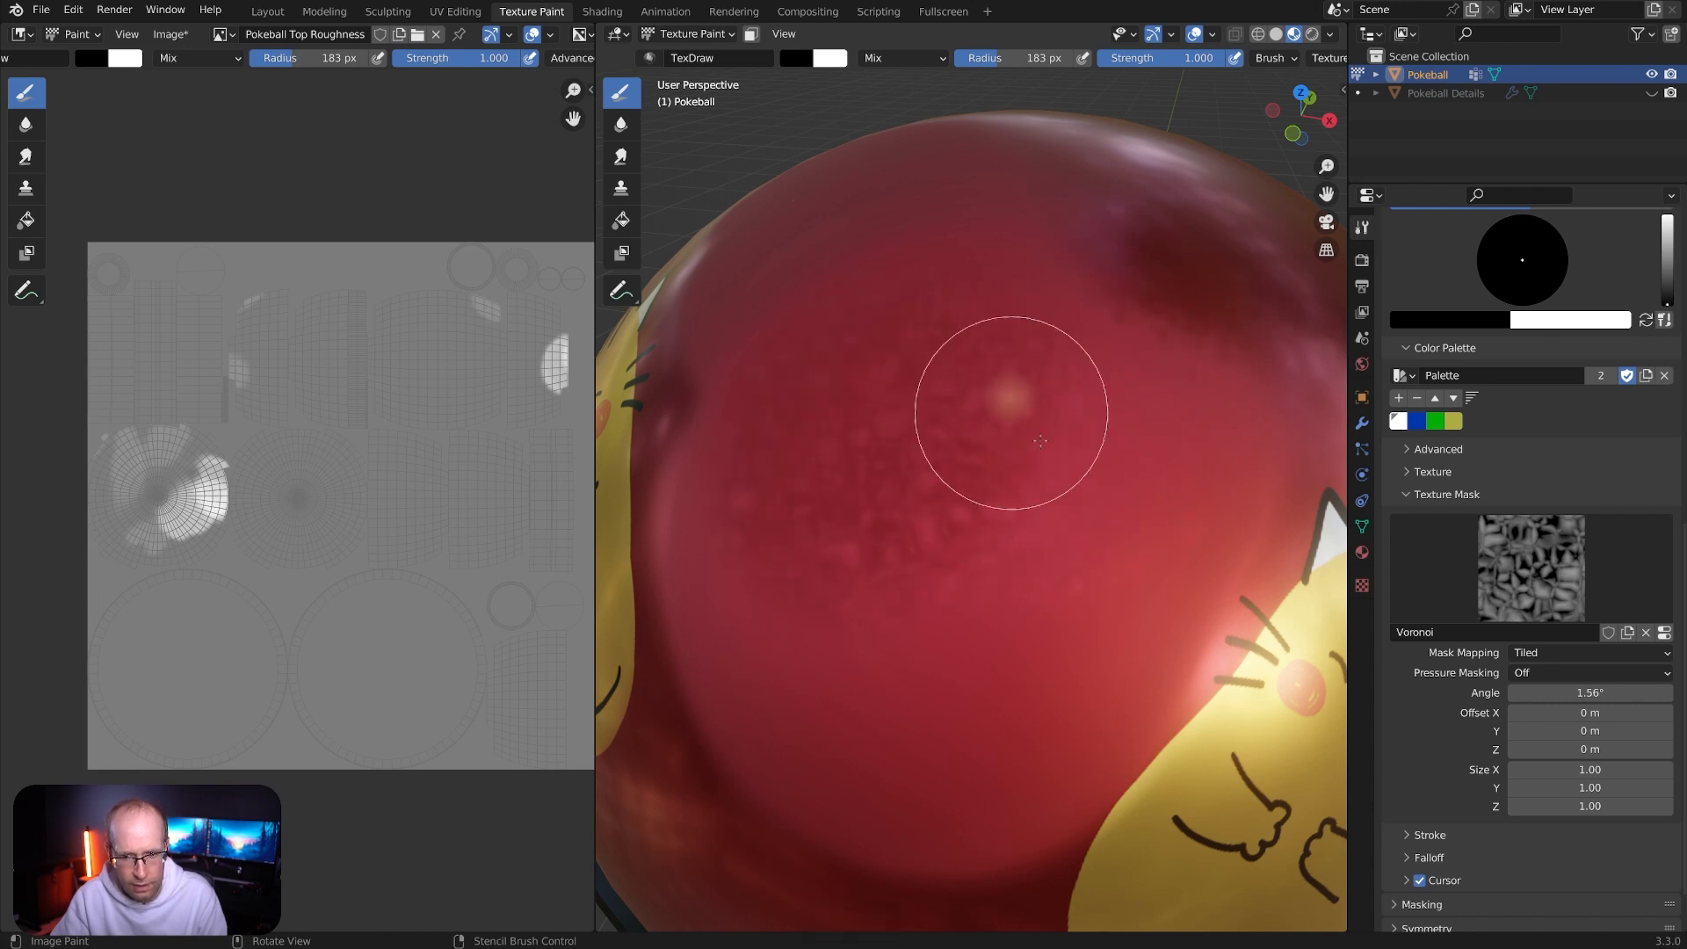
Paint black through the Voronoi mask on the roughness layer between the cats and around the upper dome
middle_drag(1058, 236, 1068, 446)
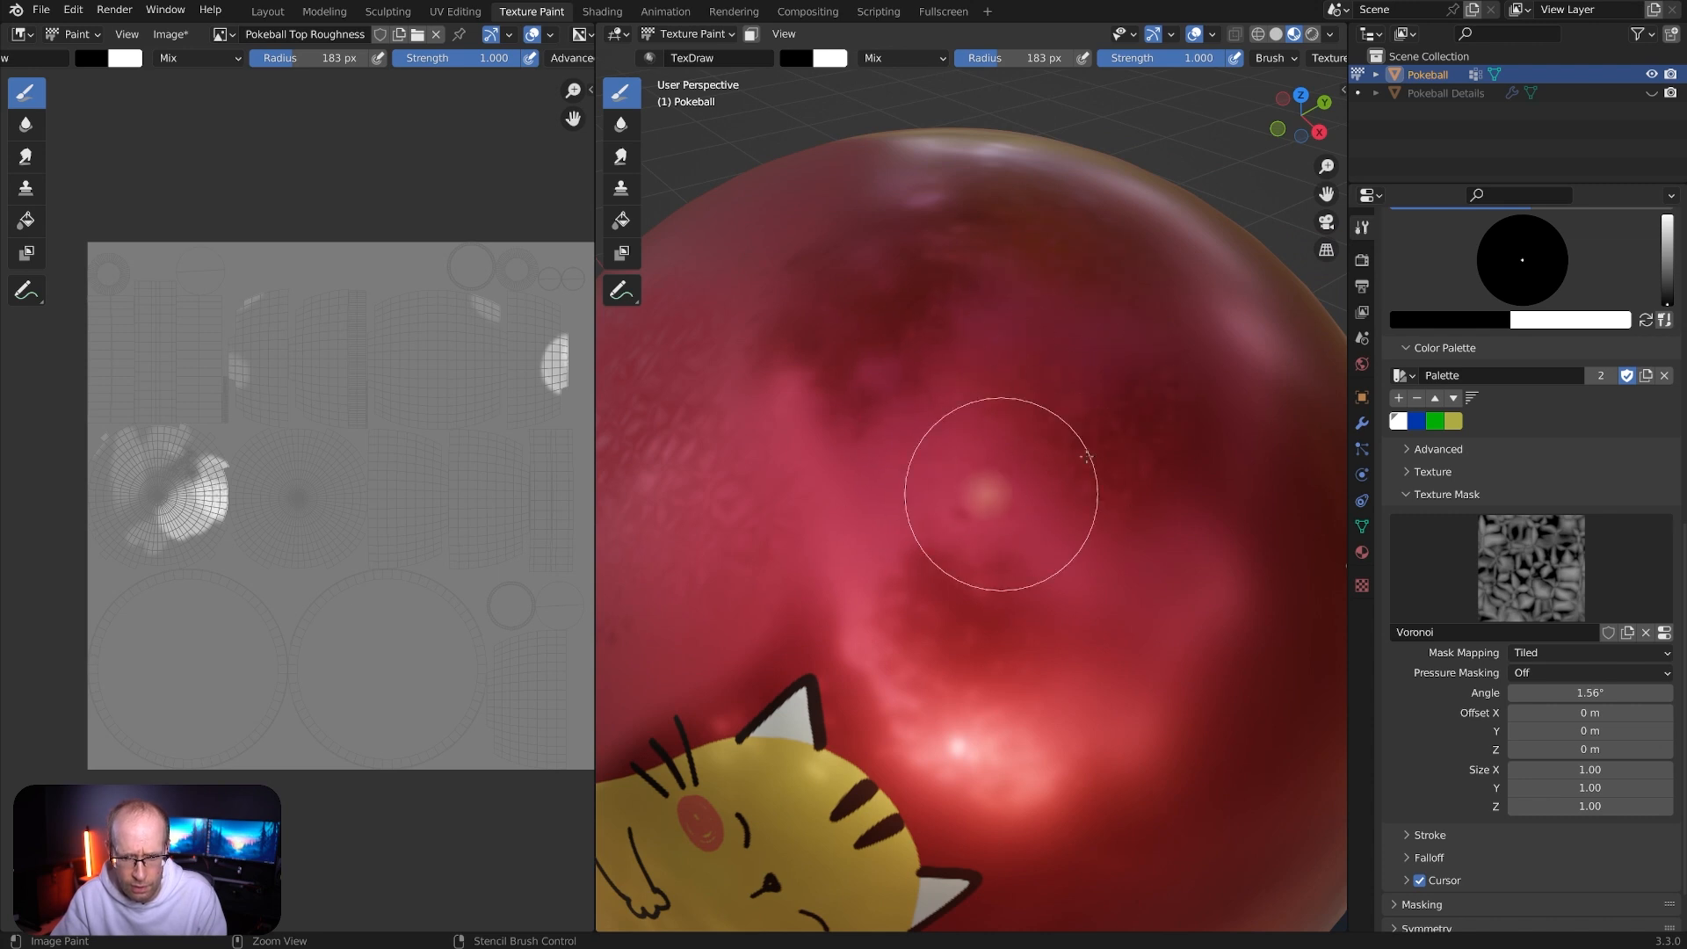
mouse_move(1043, 539)
middle_down()
mouse_move(1146, 418)
mouse_move(1031, 446)
middle_up()
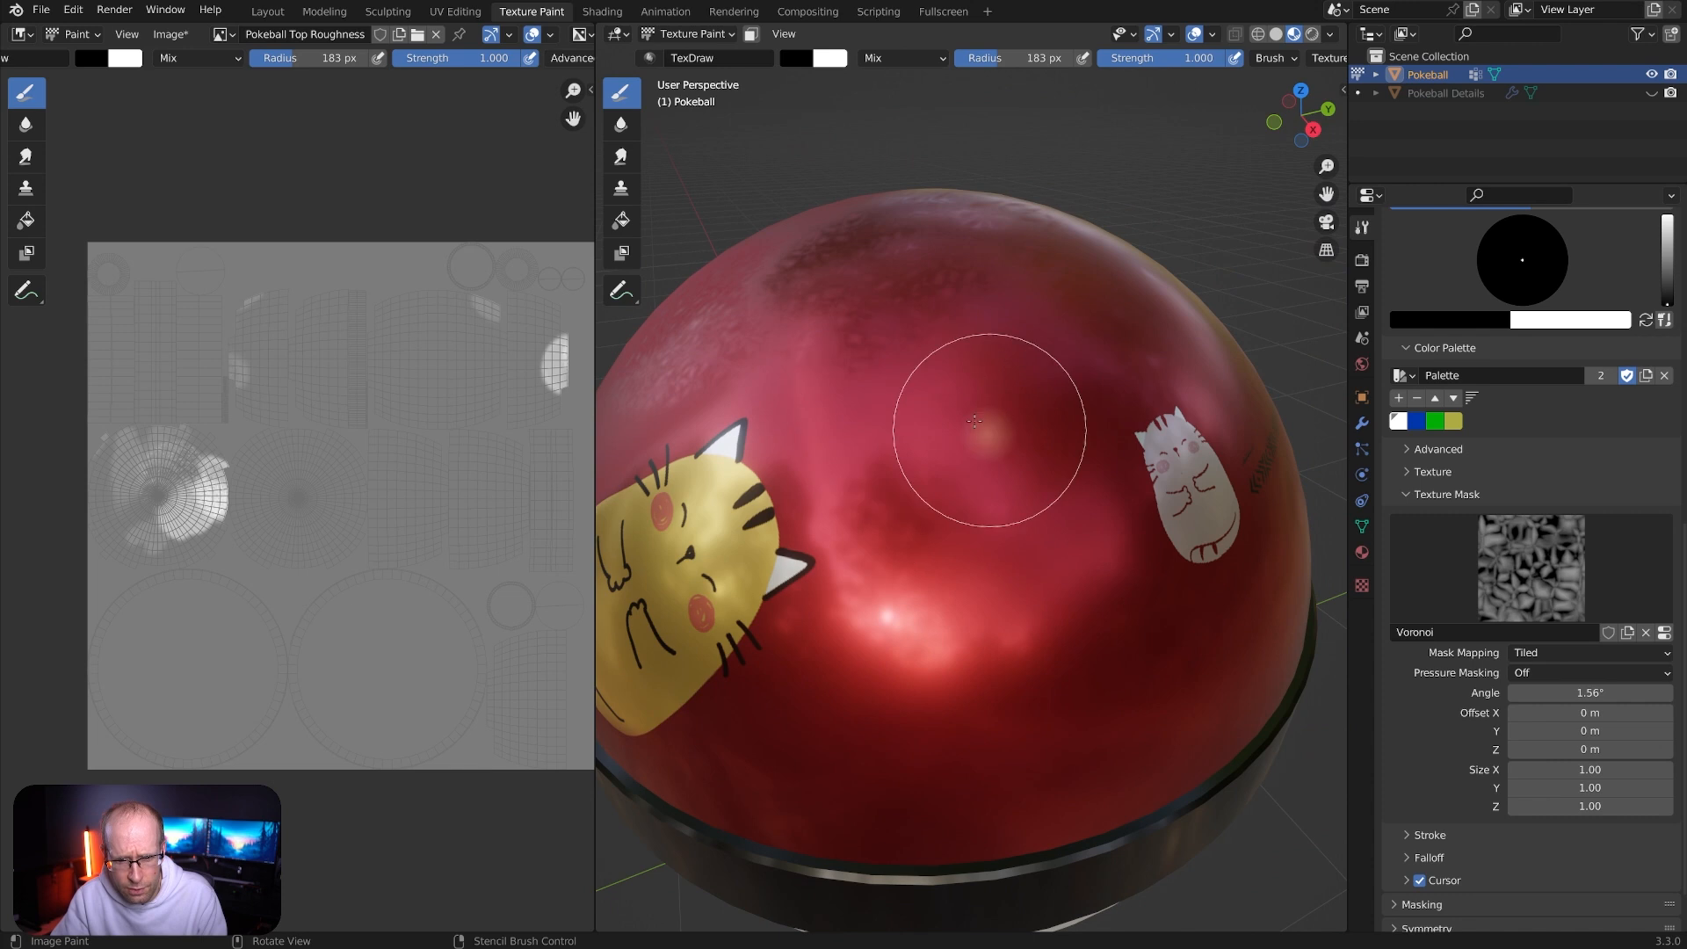
middle_drag(940, 497, 946, 345)
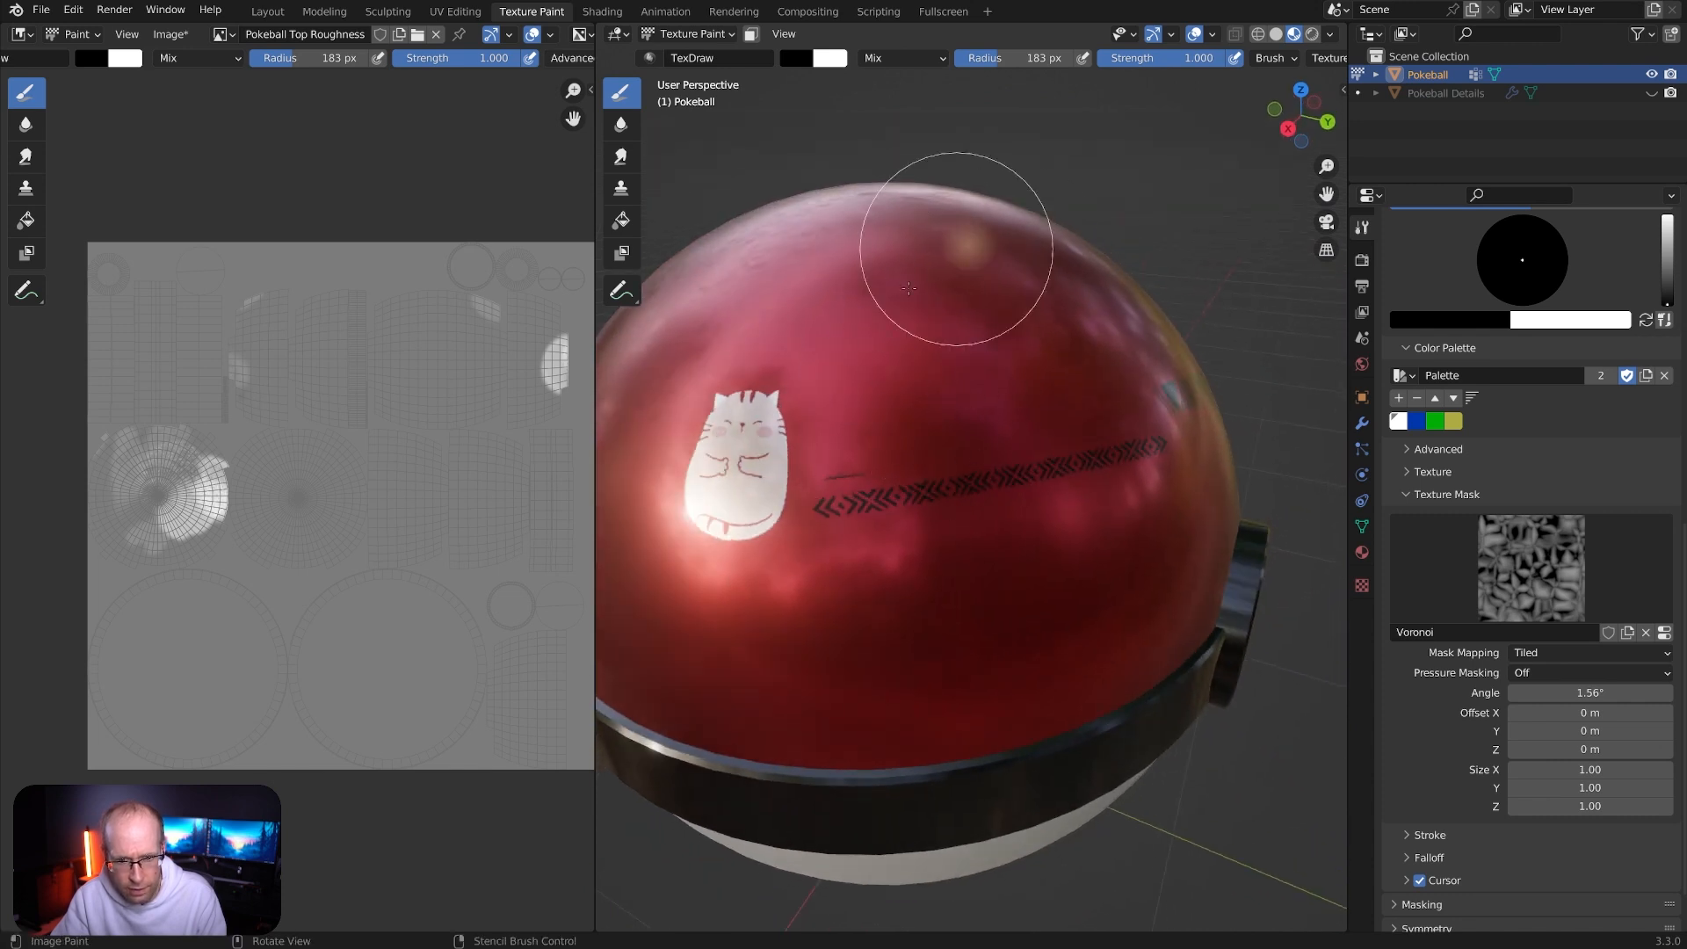
middle_drag(975, 274, 1114, 354)
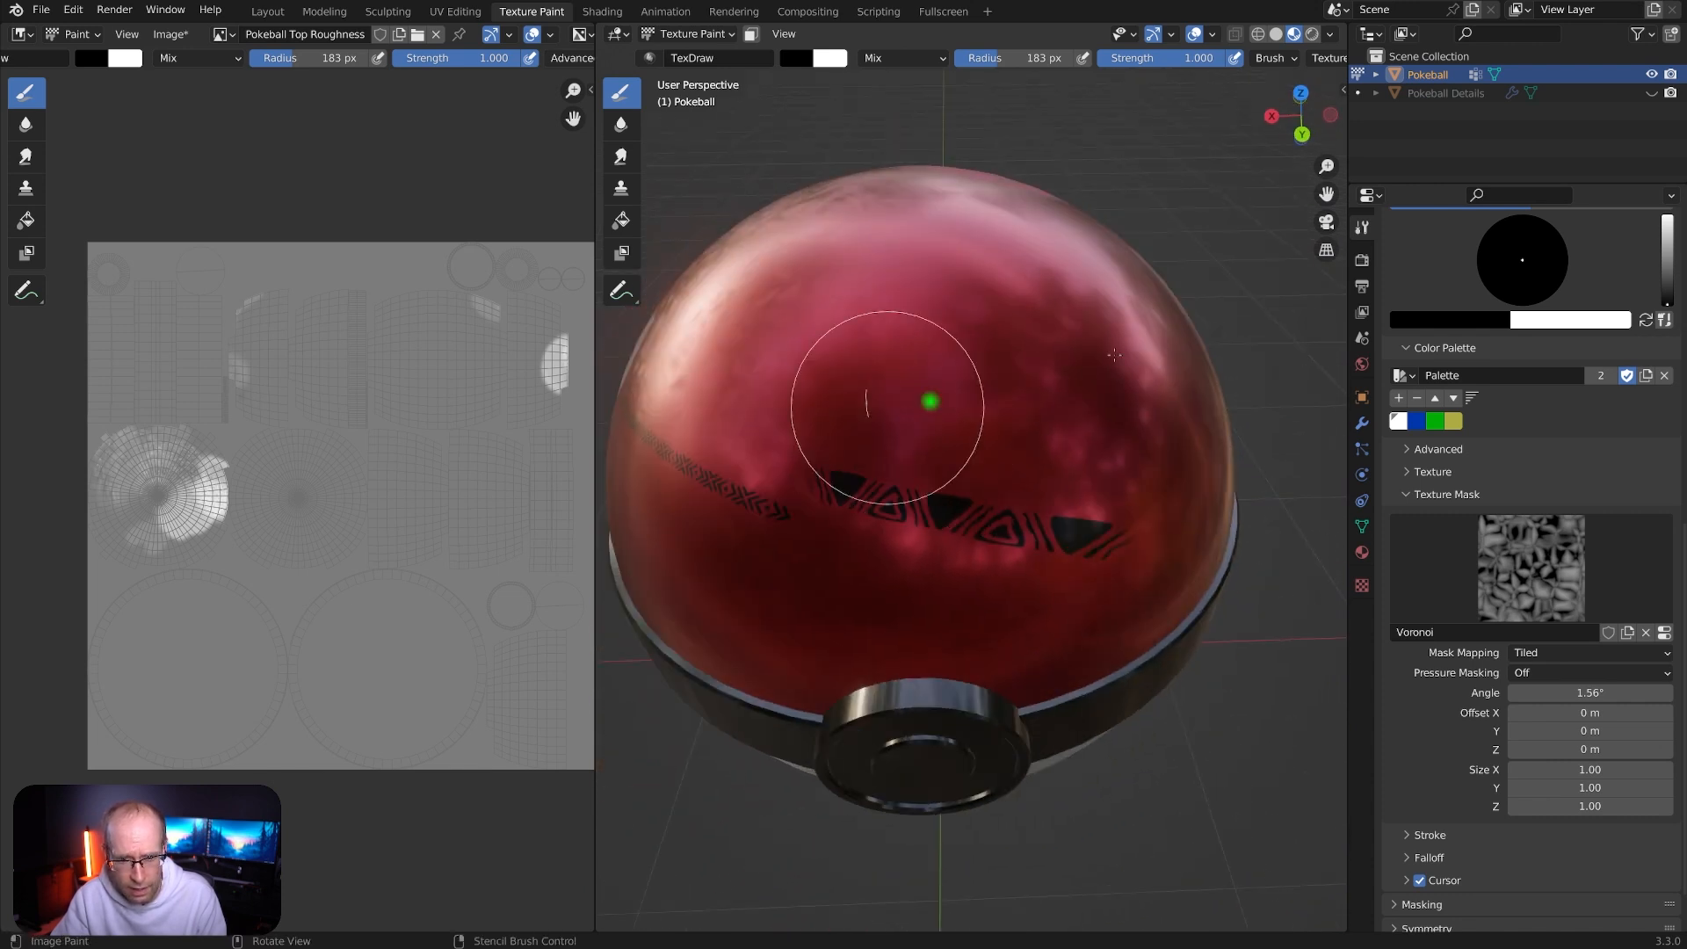
middle_drag(972, 532, 1033, 469)
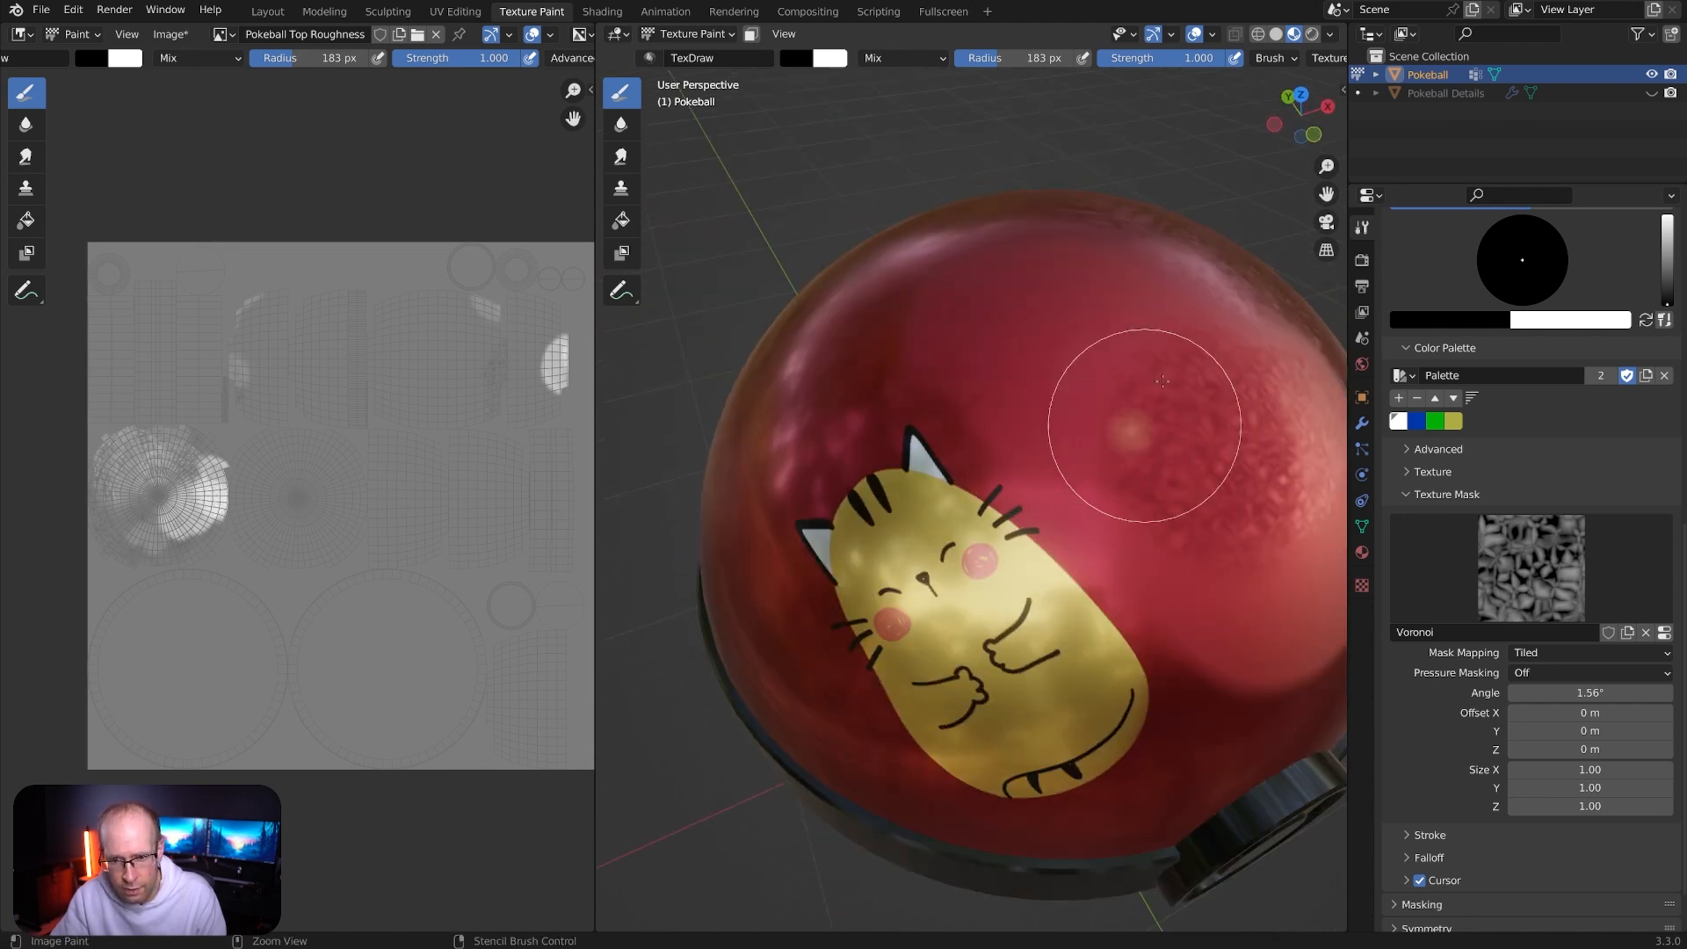
middle_drag(929, 399, 1032, 296)
mouse_move(953, 369)
middle_down()
mouse_move(957, 301)
mouse_move(1138, 226)
middle_up()
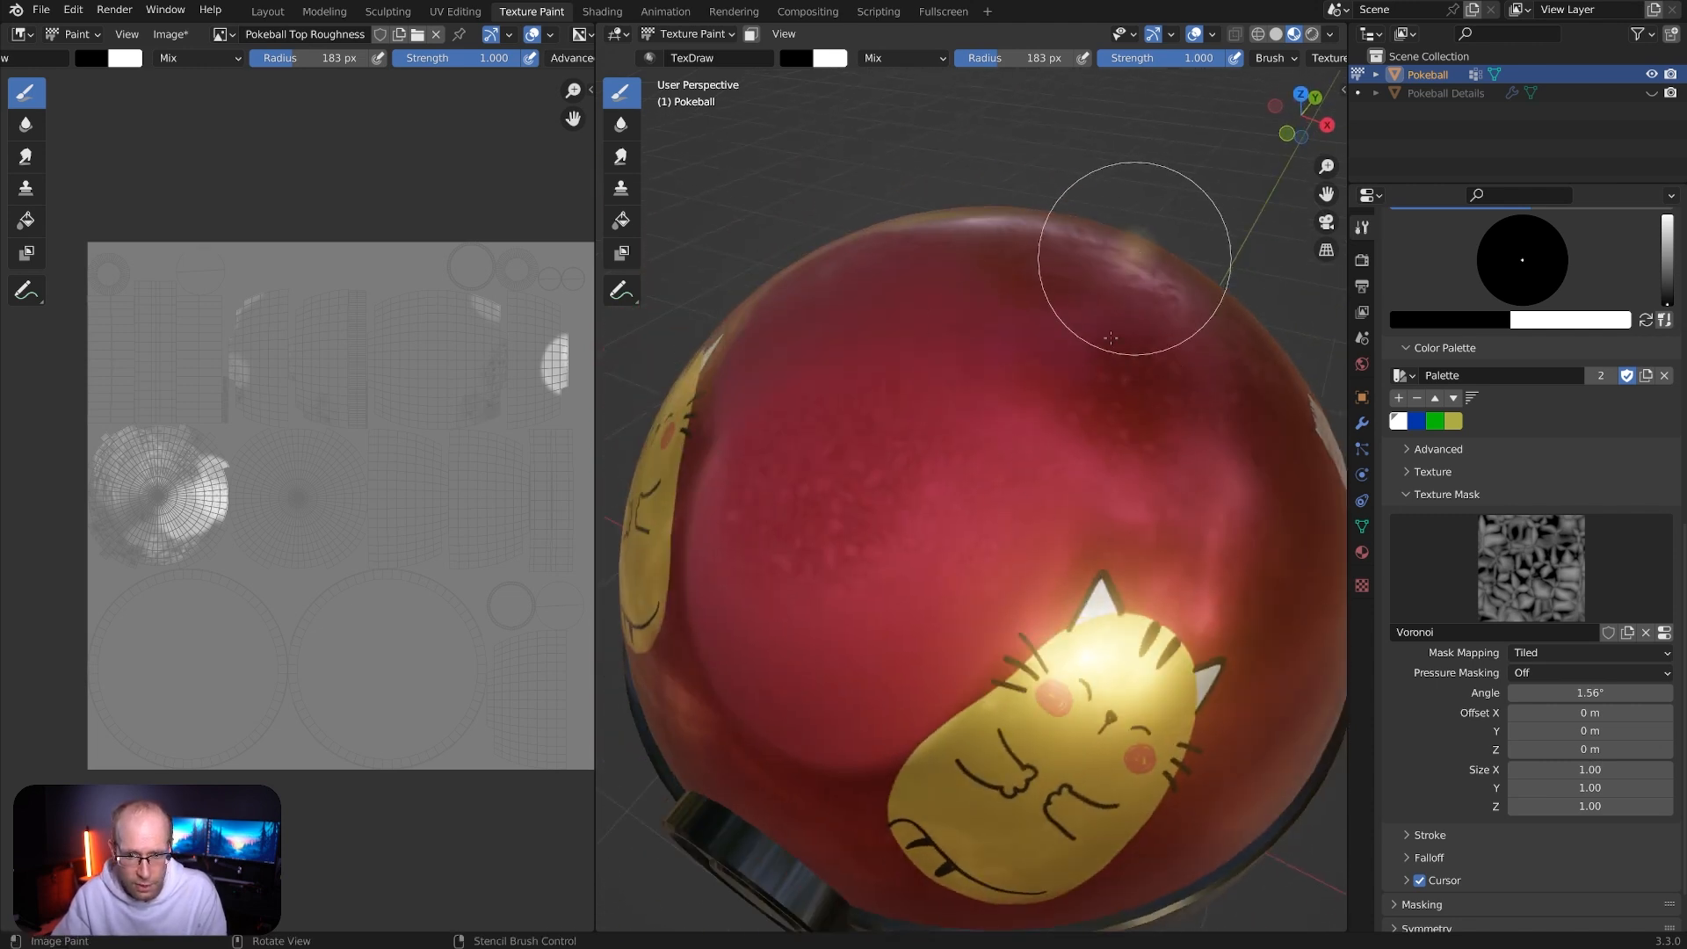
Make Top Base Color the active paint slot of the Pokeball Top material
middle_drag(981, 412, 1080, 461)
middle_drag(1006, 397, 910, 330)
scroll(919, 351, down, 3)
scroll(1584, 463, up, 2)
scroll(1584, 463, up, 10)
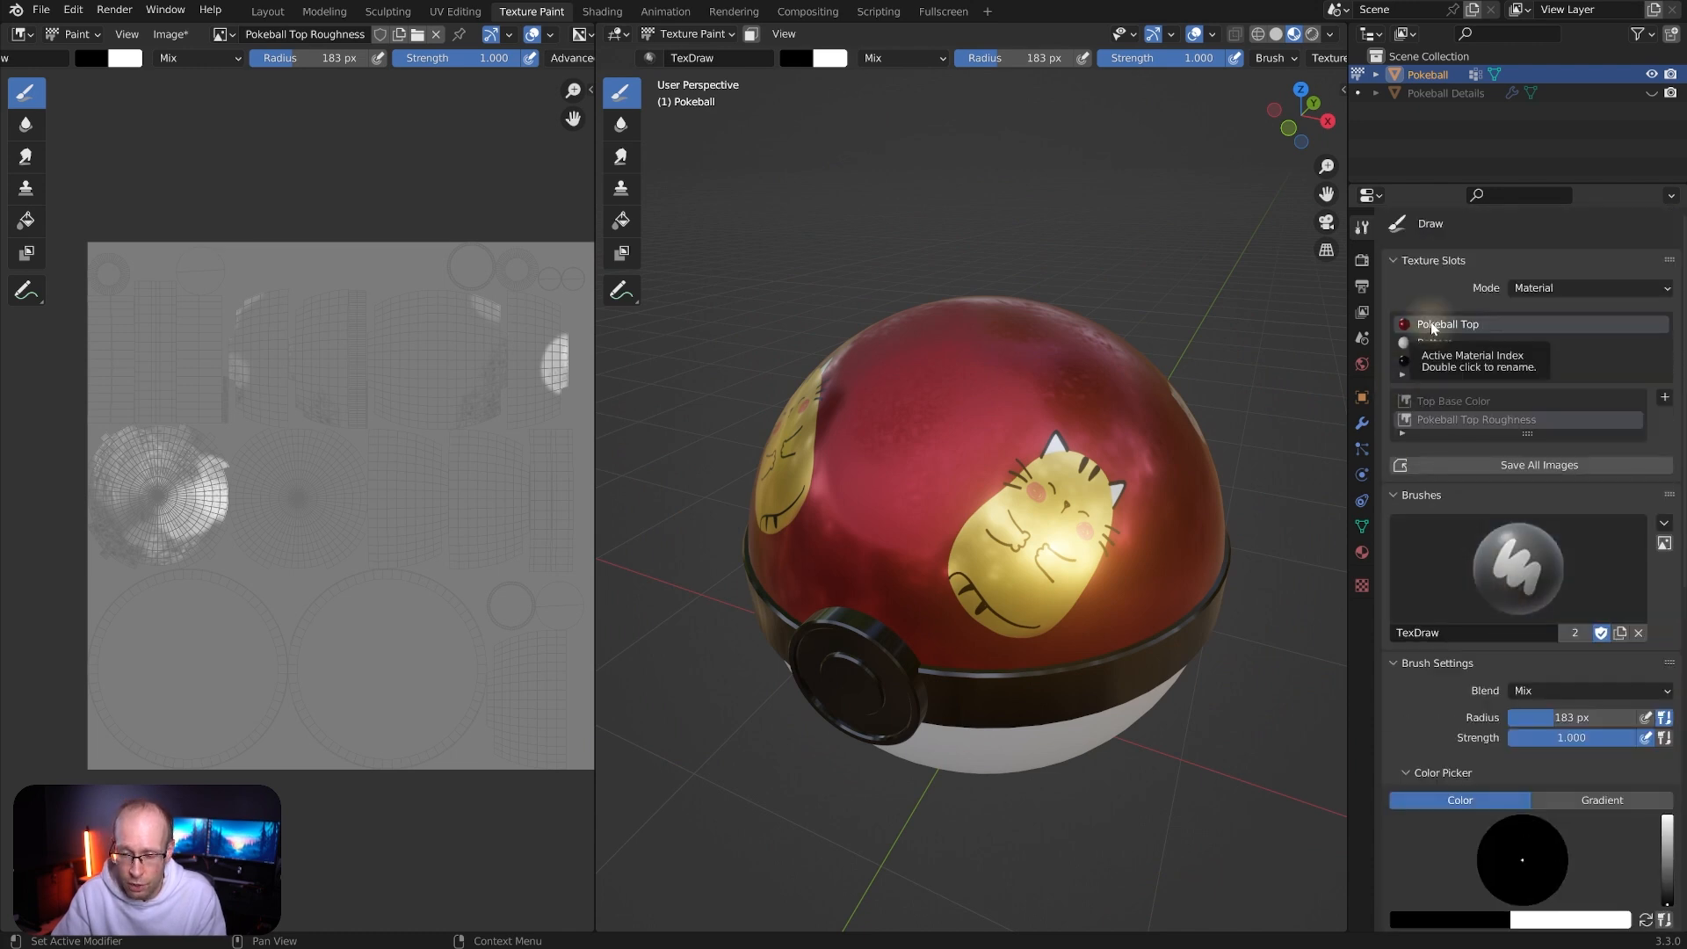
click(1475, 405)
click(1473, 402)
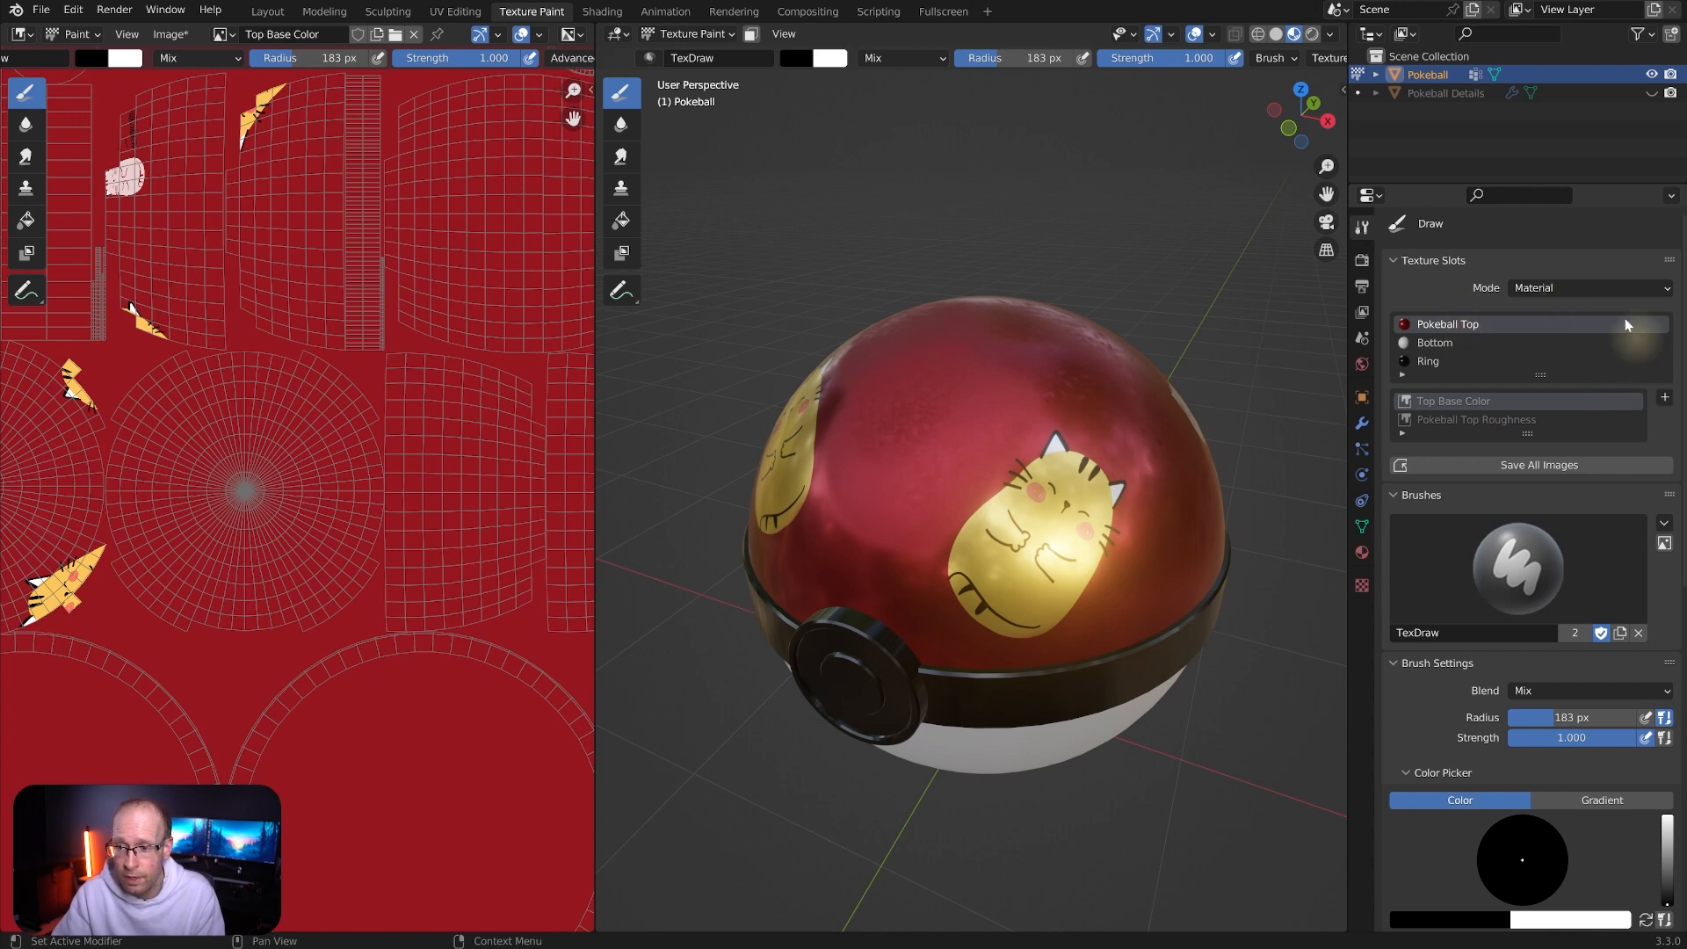
click(1664, 397)
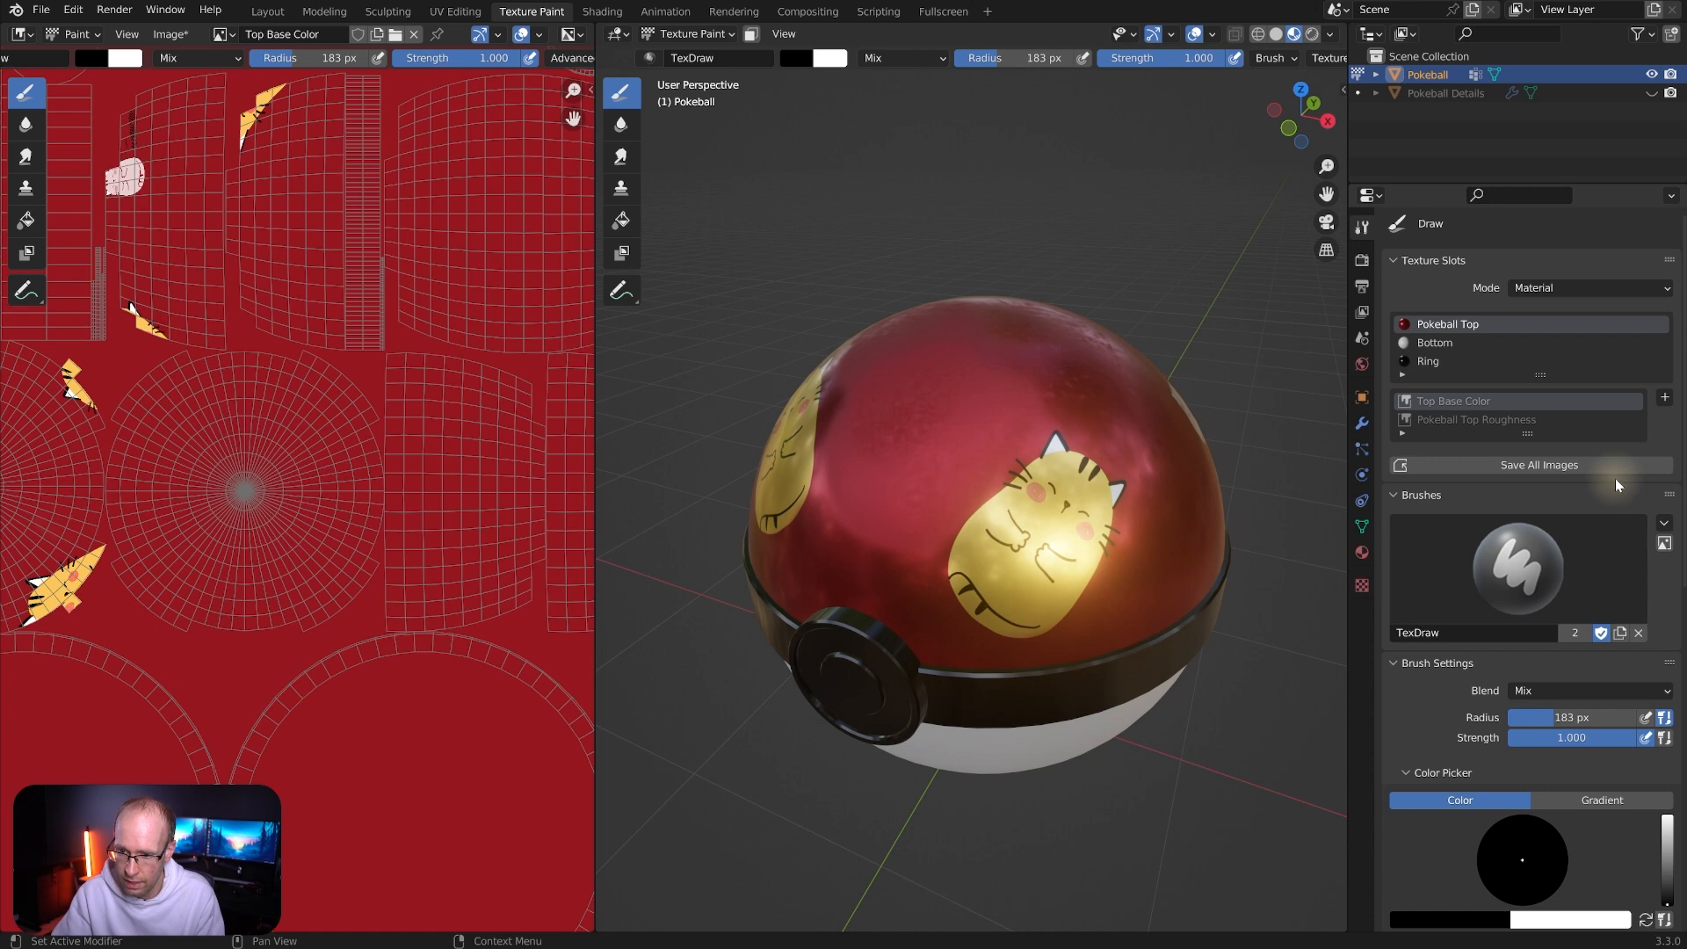
middle_drag(939, 528, 890, 517)
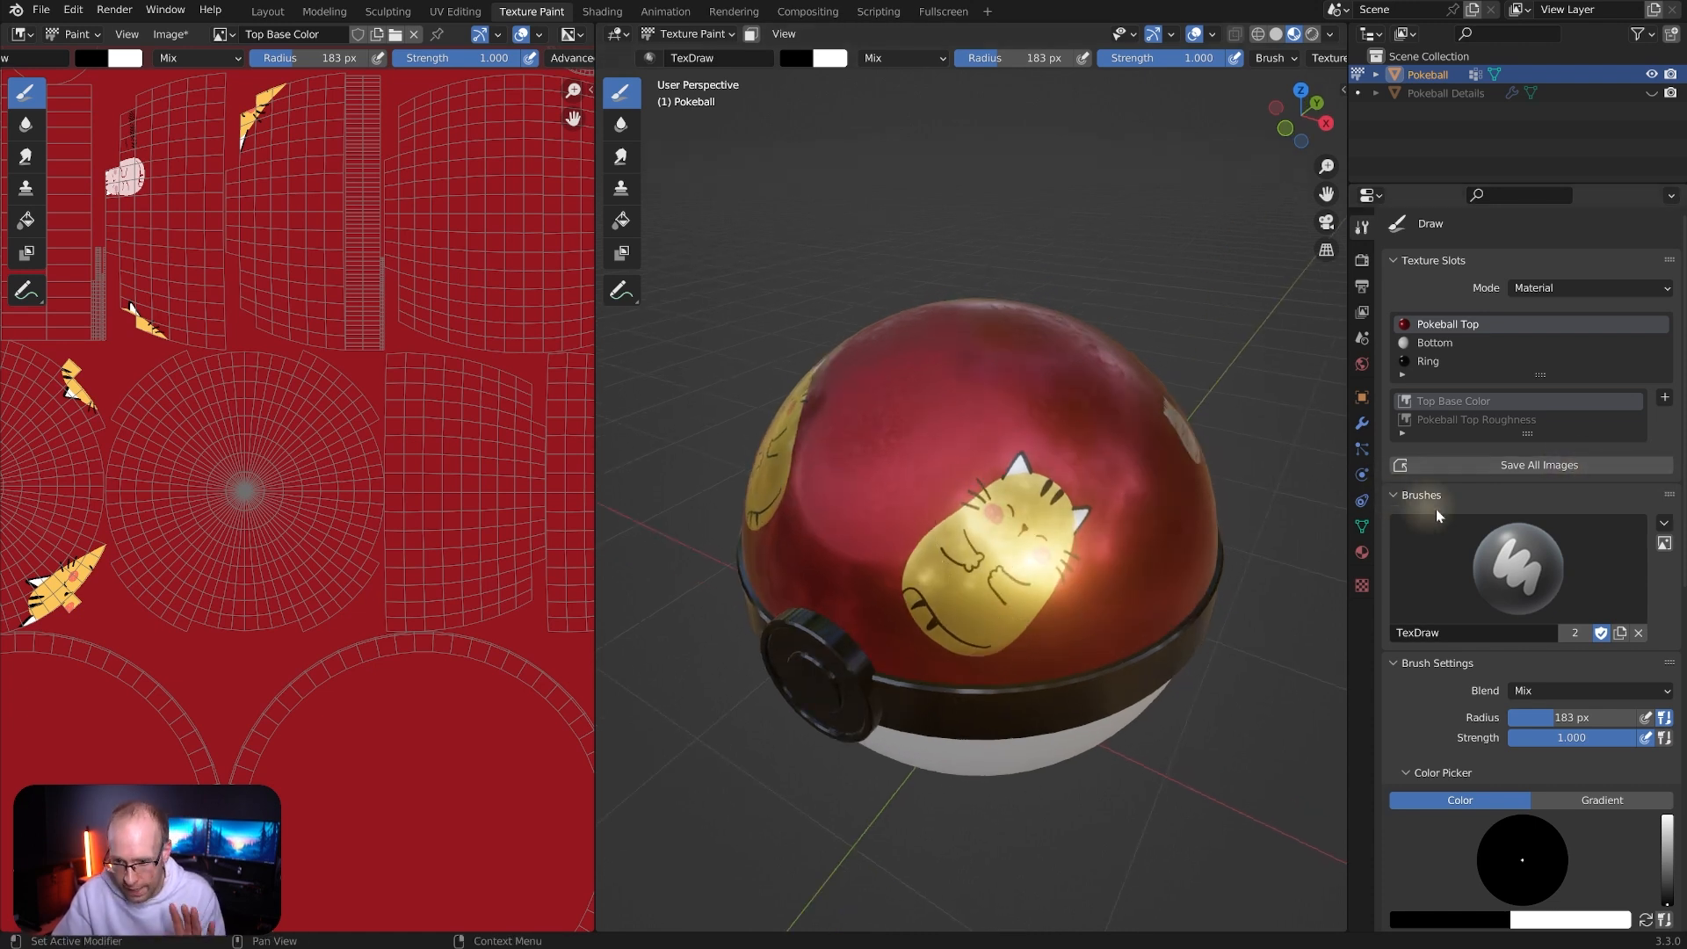
Look over the startup-file default options and the brush's Advanced and Texture Mask settings
scroll(1441, 527, down, 15)
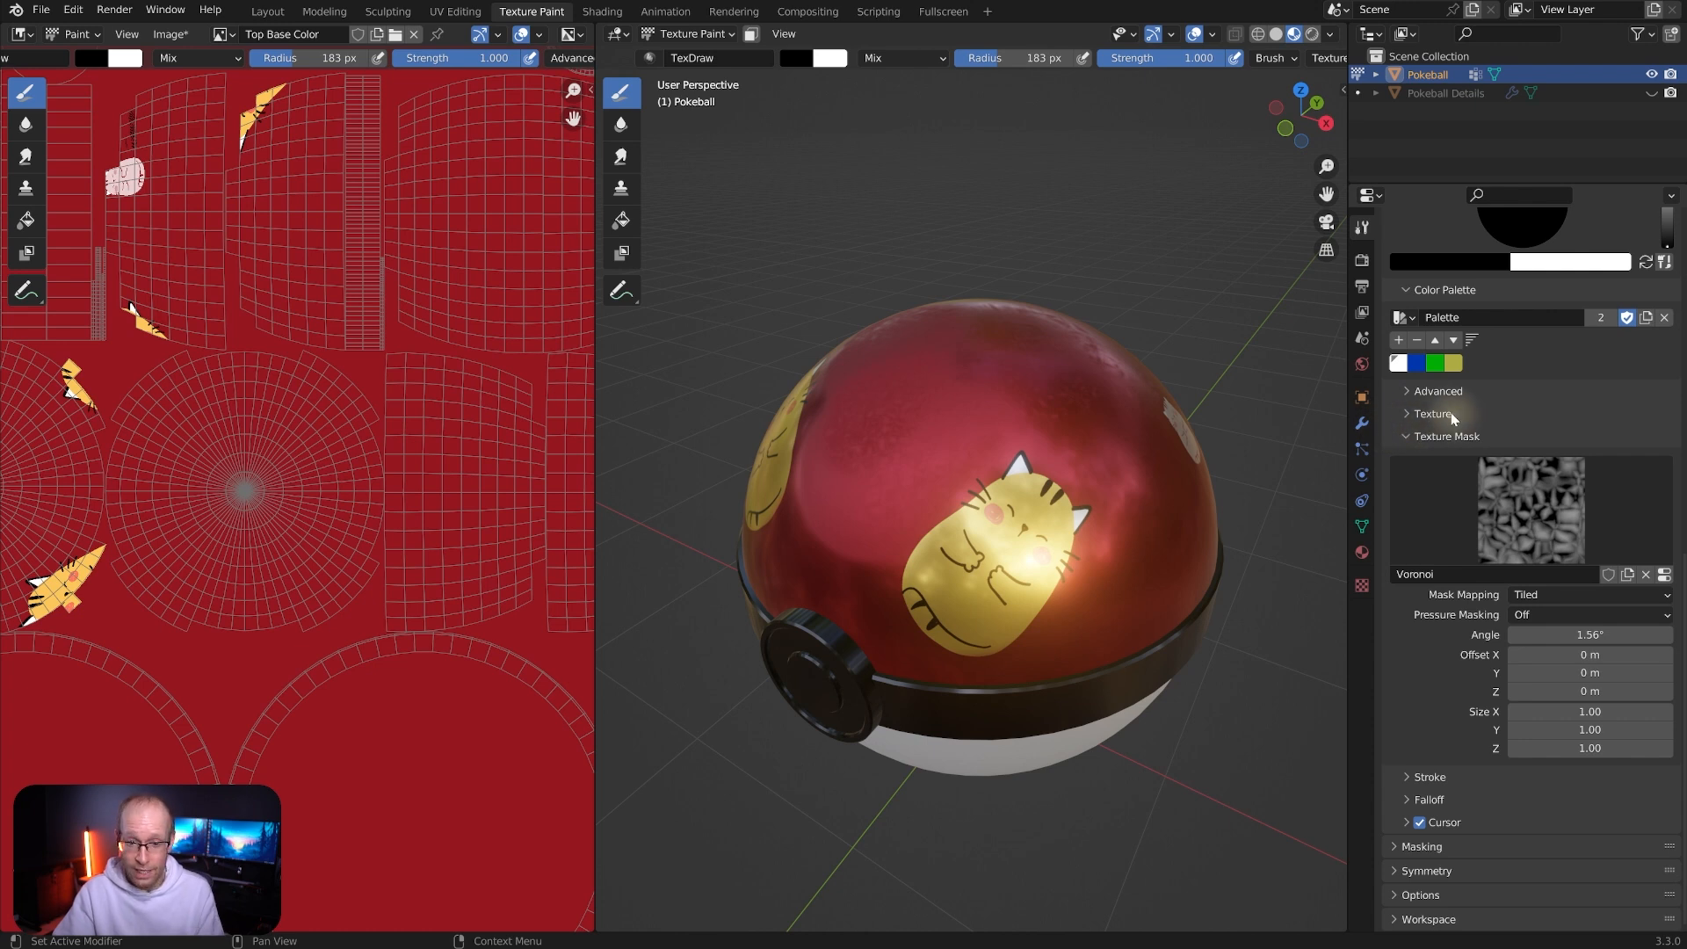
click(41, 10)
mouse_move(112, 348)
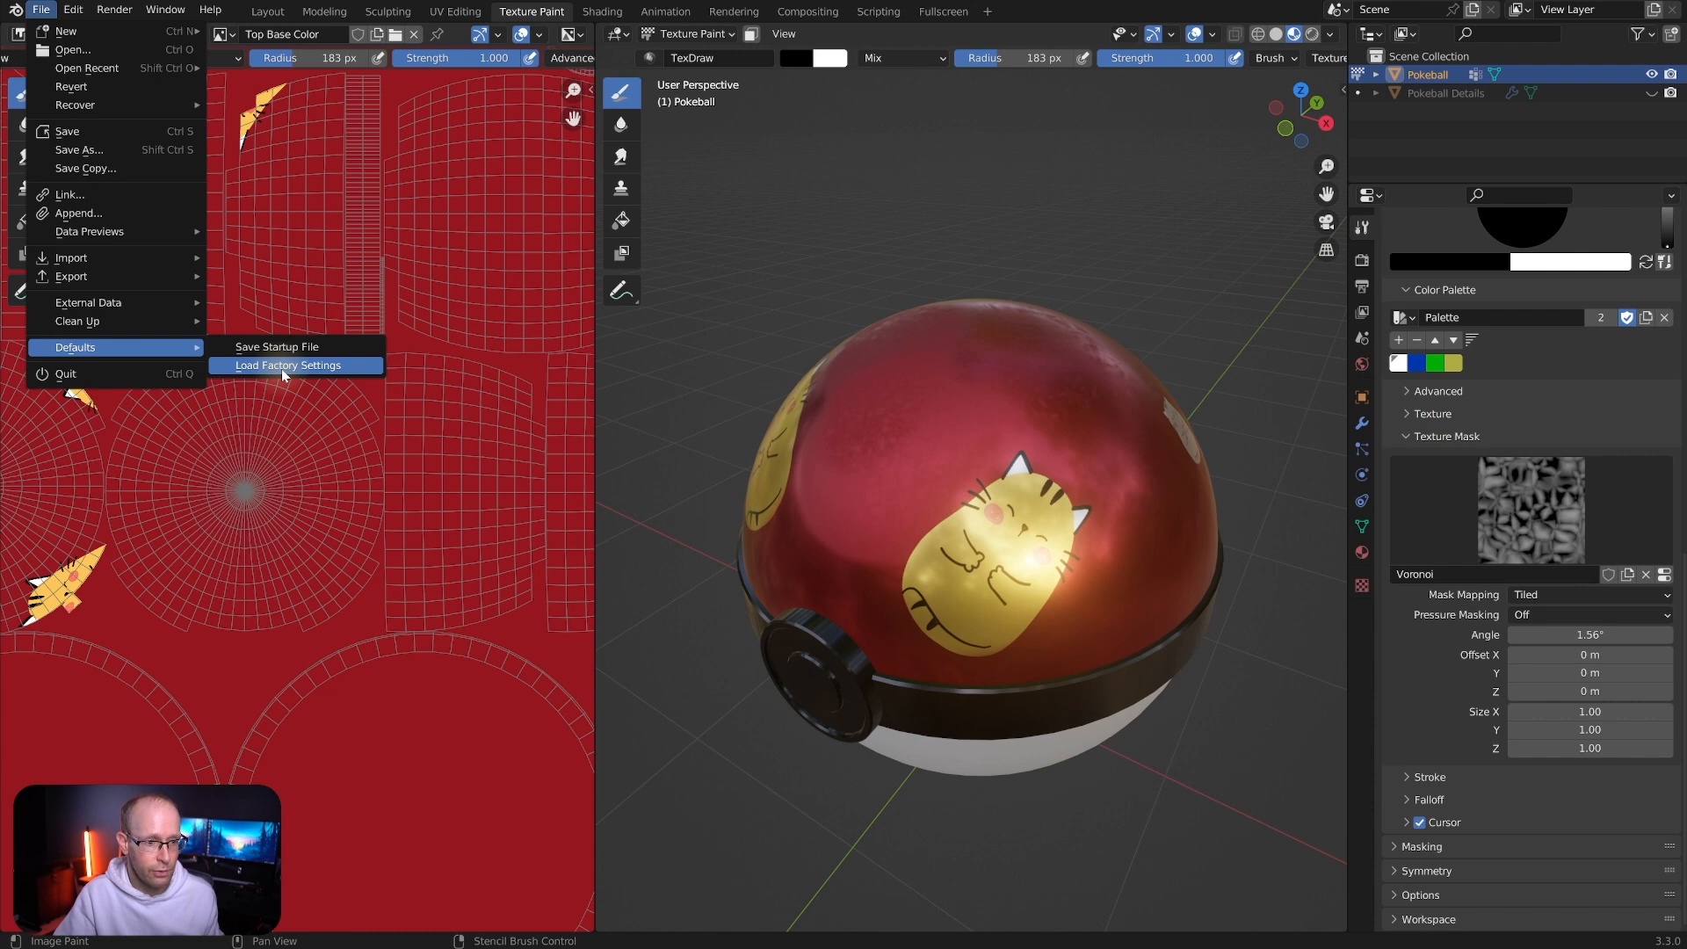
scroll(1540, 503, up, 2)
click(1434, 454)
click(1434, 459)
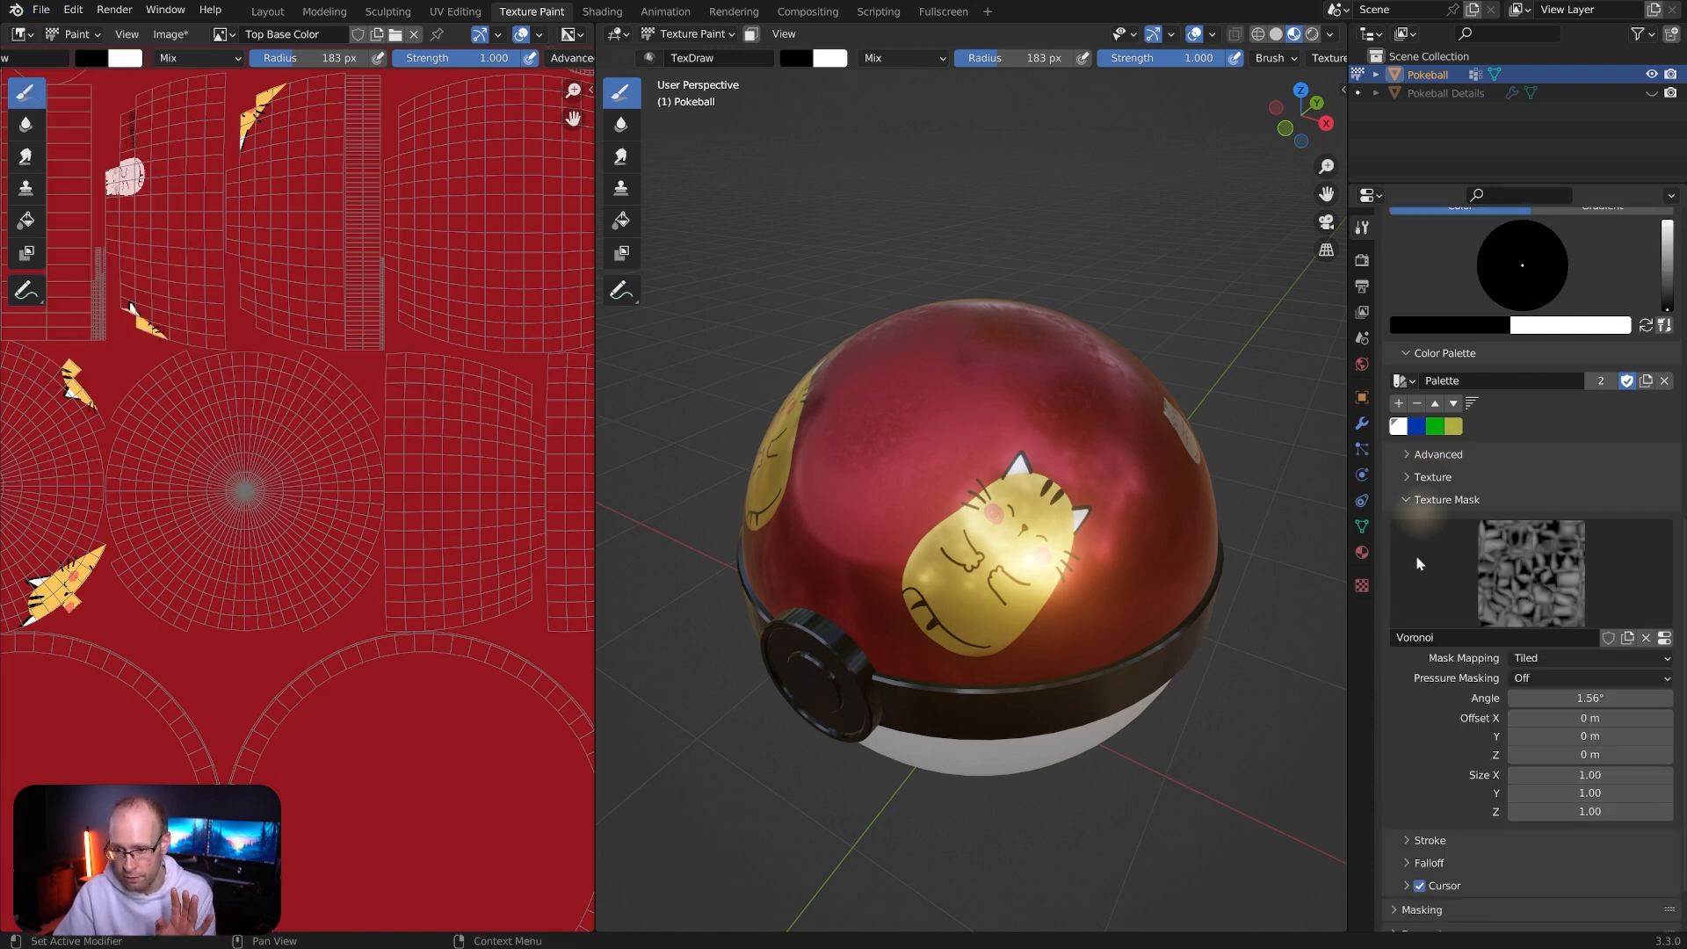
scroll(1442, 708, down, 2)
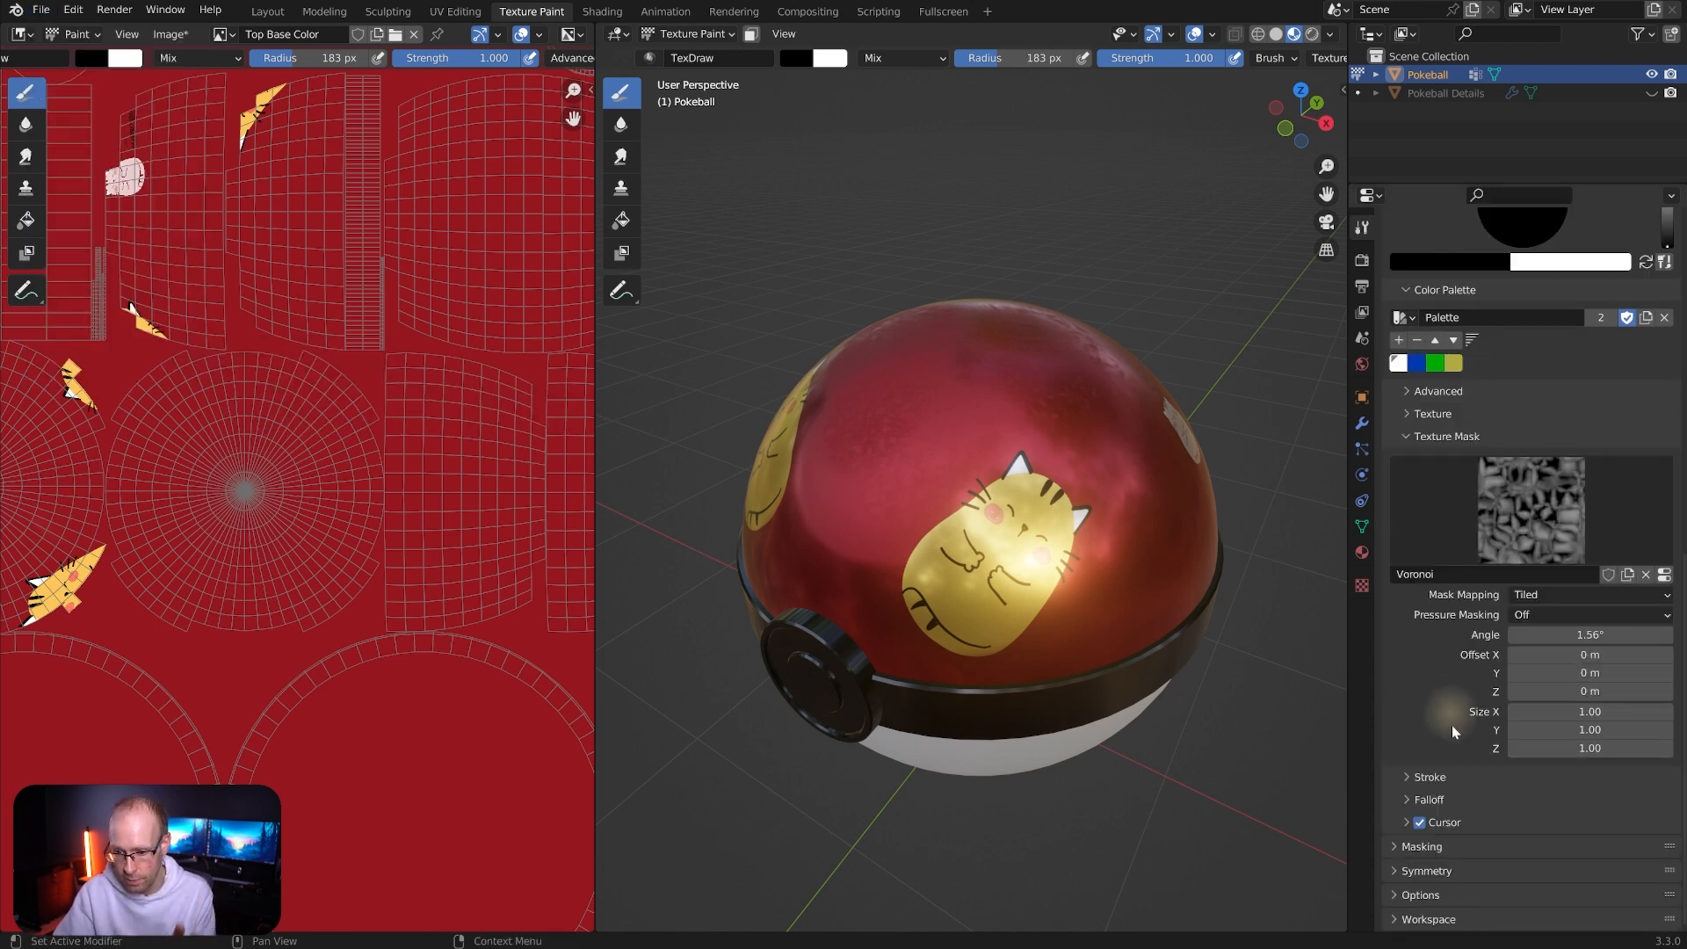
Examine the brush's Stroke settings and view the whole Top Base Color texture beside the ball
click(1429, 777)
scroll(1446, 791, down, 7)
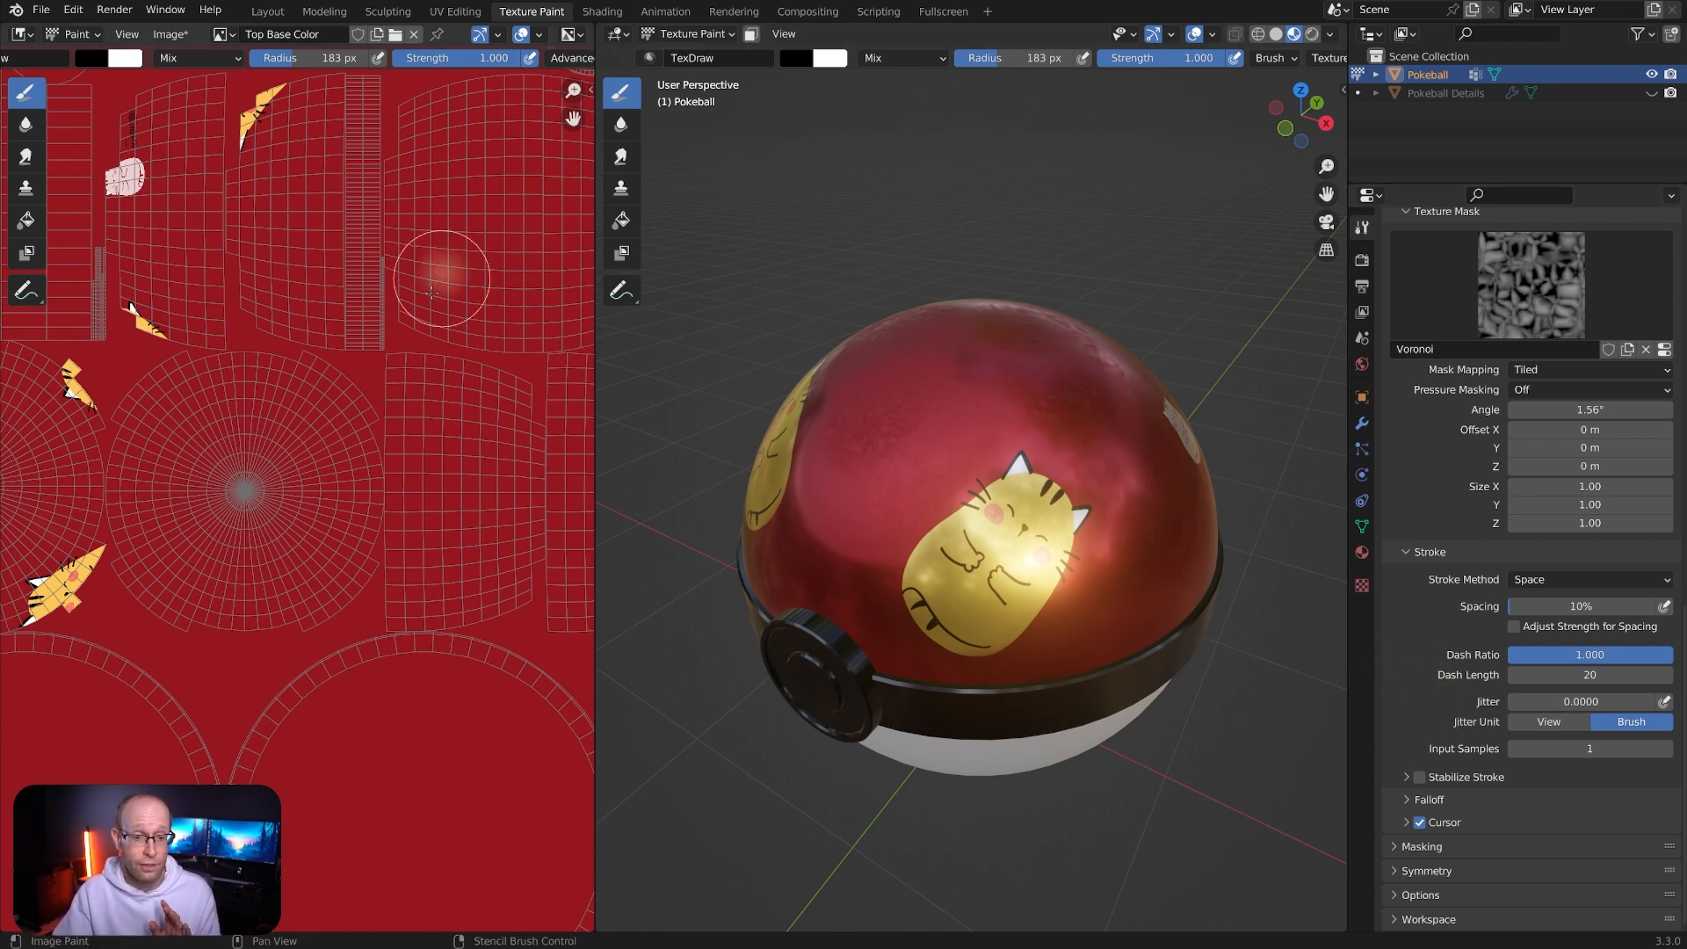
scroll(340, 360, down, 2)
scroll(340, 360, down, 2)
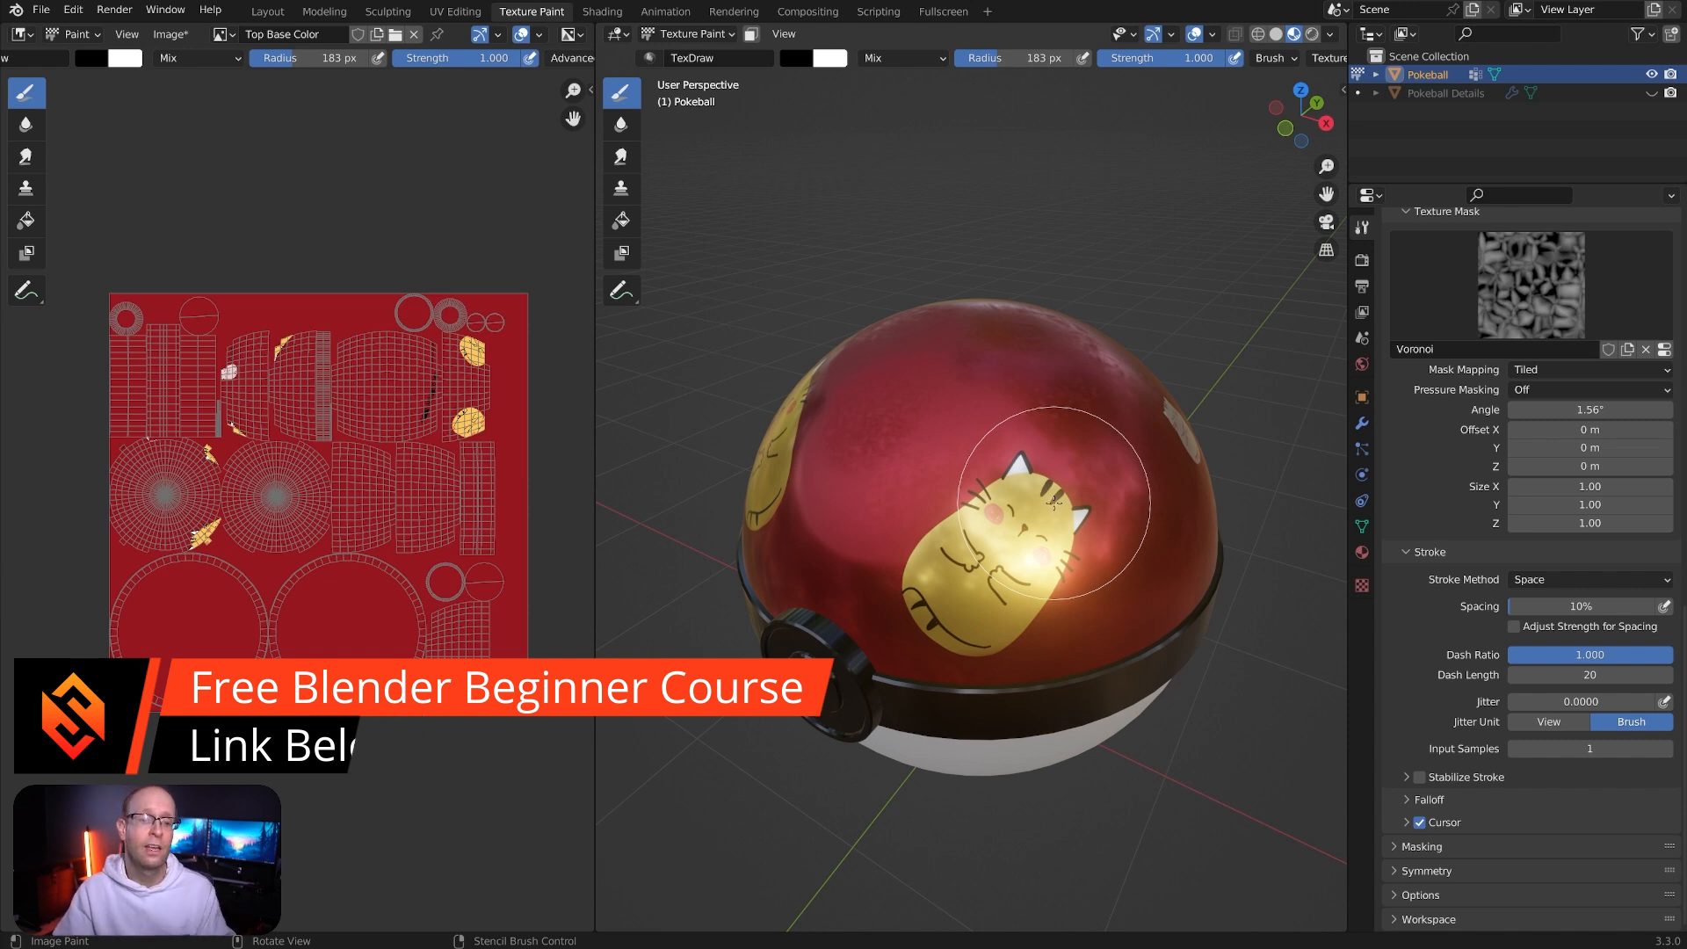
middle_drag(1050, 505, 1009, 471)
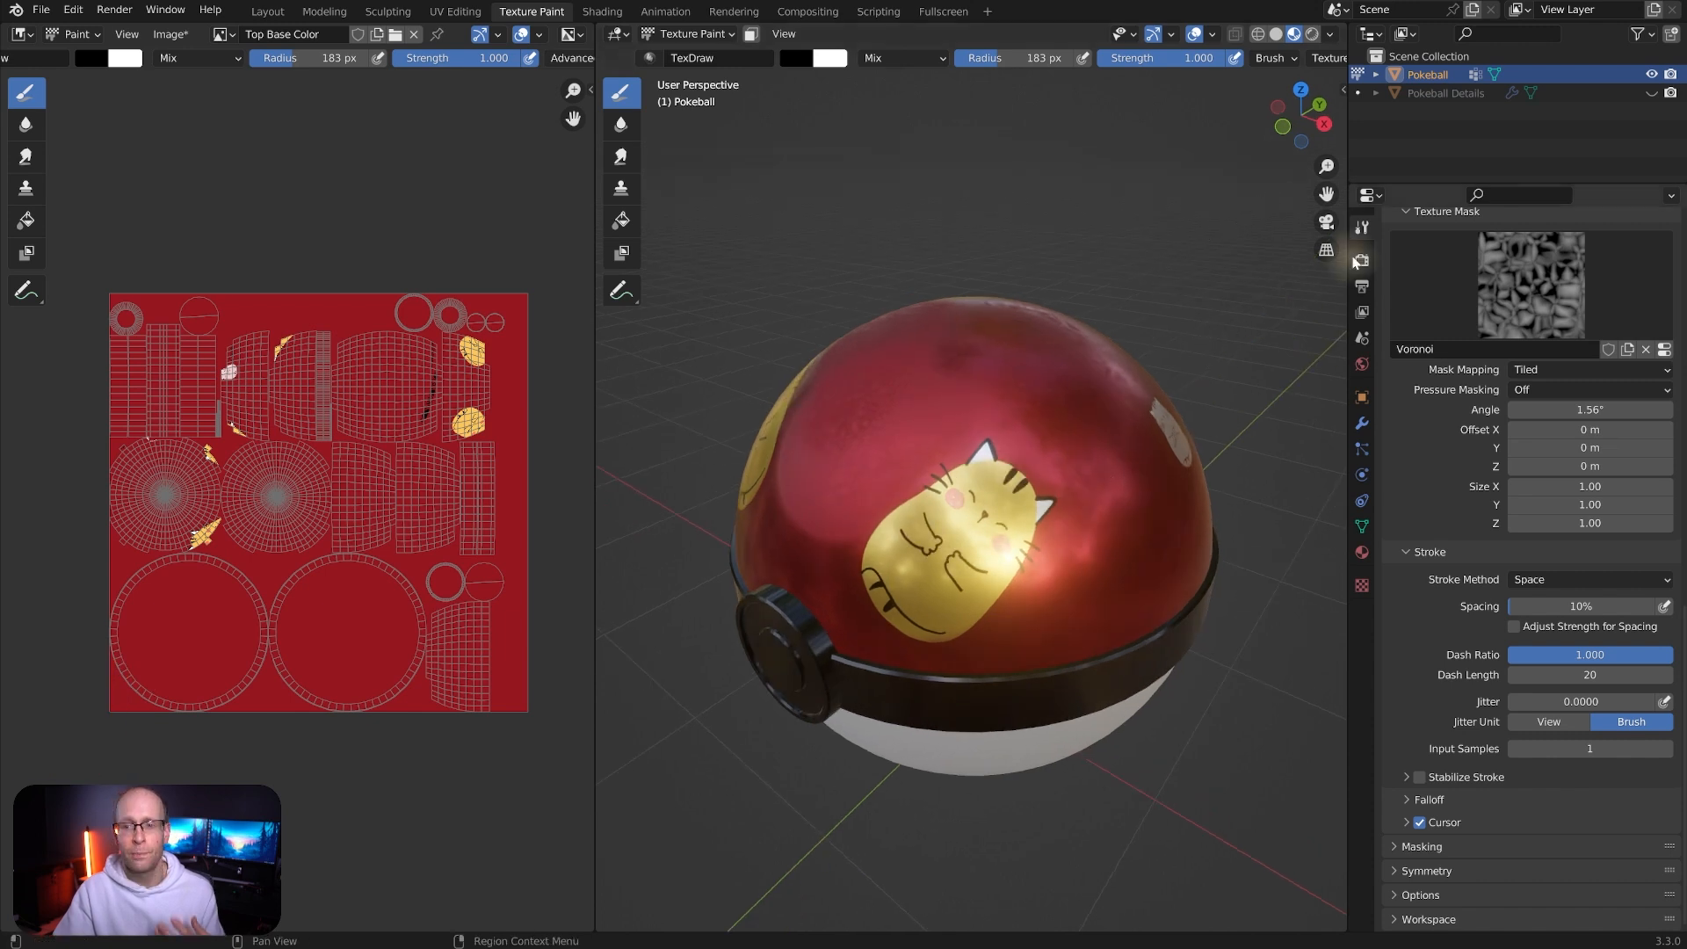
scroll(1494, 448, up, 10)
scroll(1507, 420, up, 8)
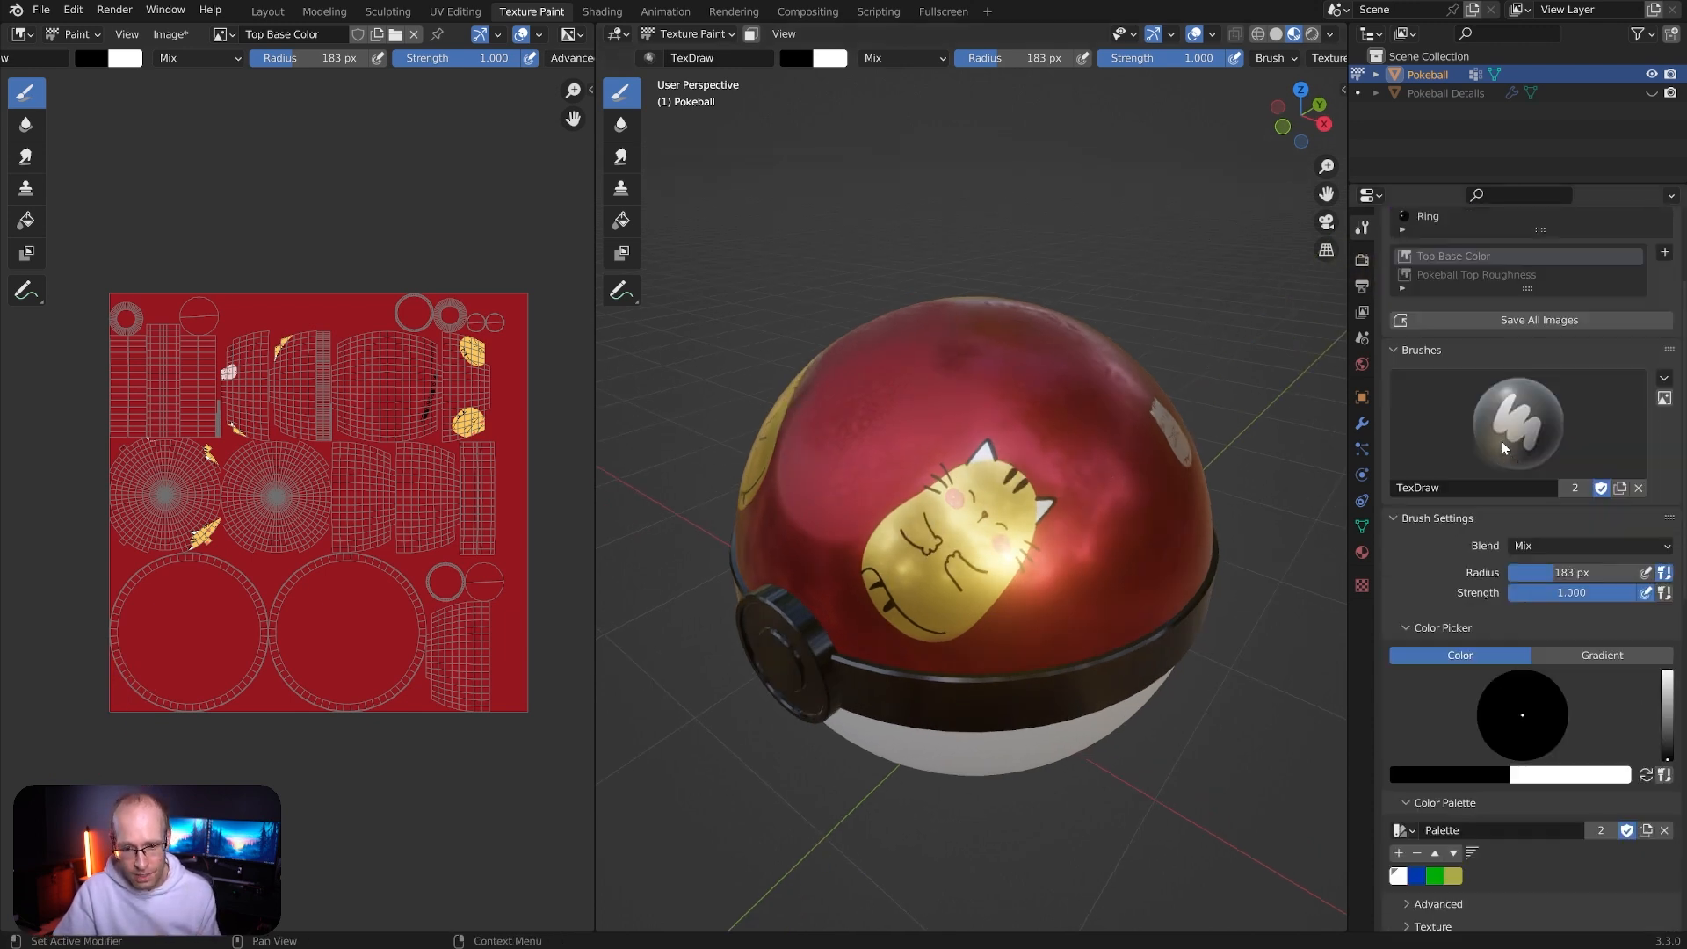
Review the Pokeball Top material's surface inputs with their base color and roughness images, and return to the brush's texture slots
click(1363, 552)
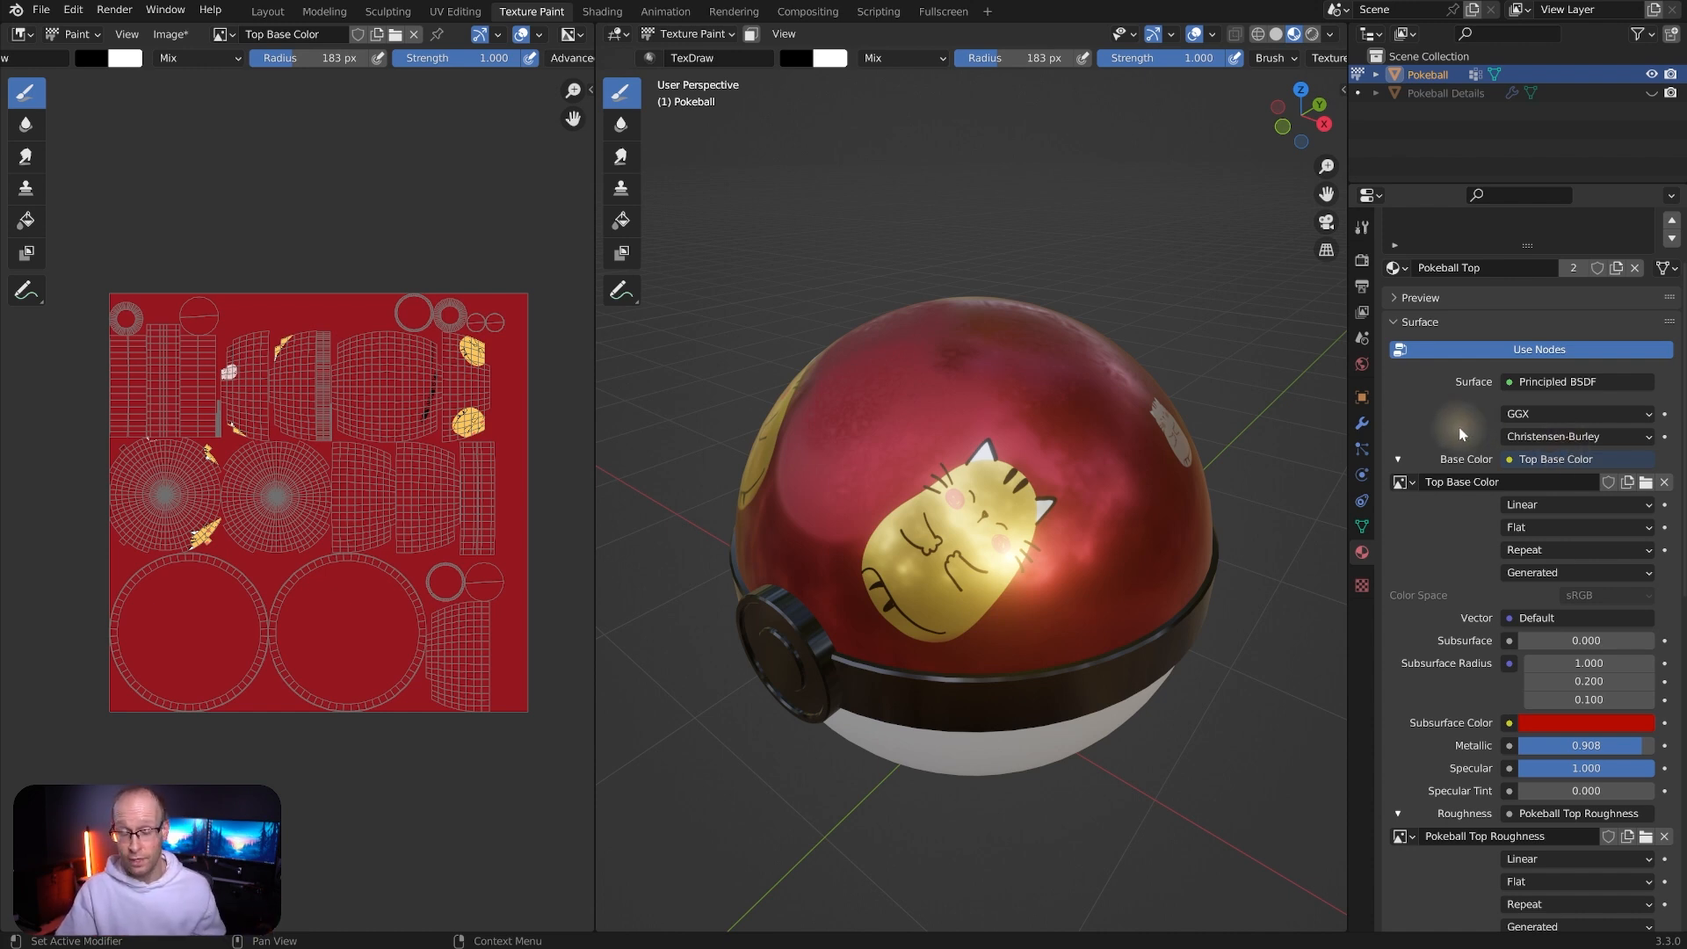
scroll(1455, 420, down, 6)
scroll(1424, 354, up, 3)
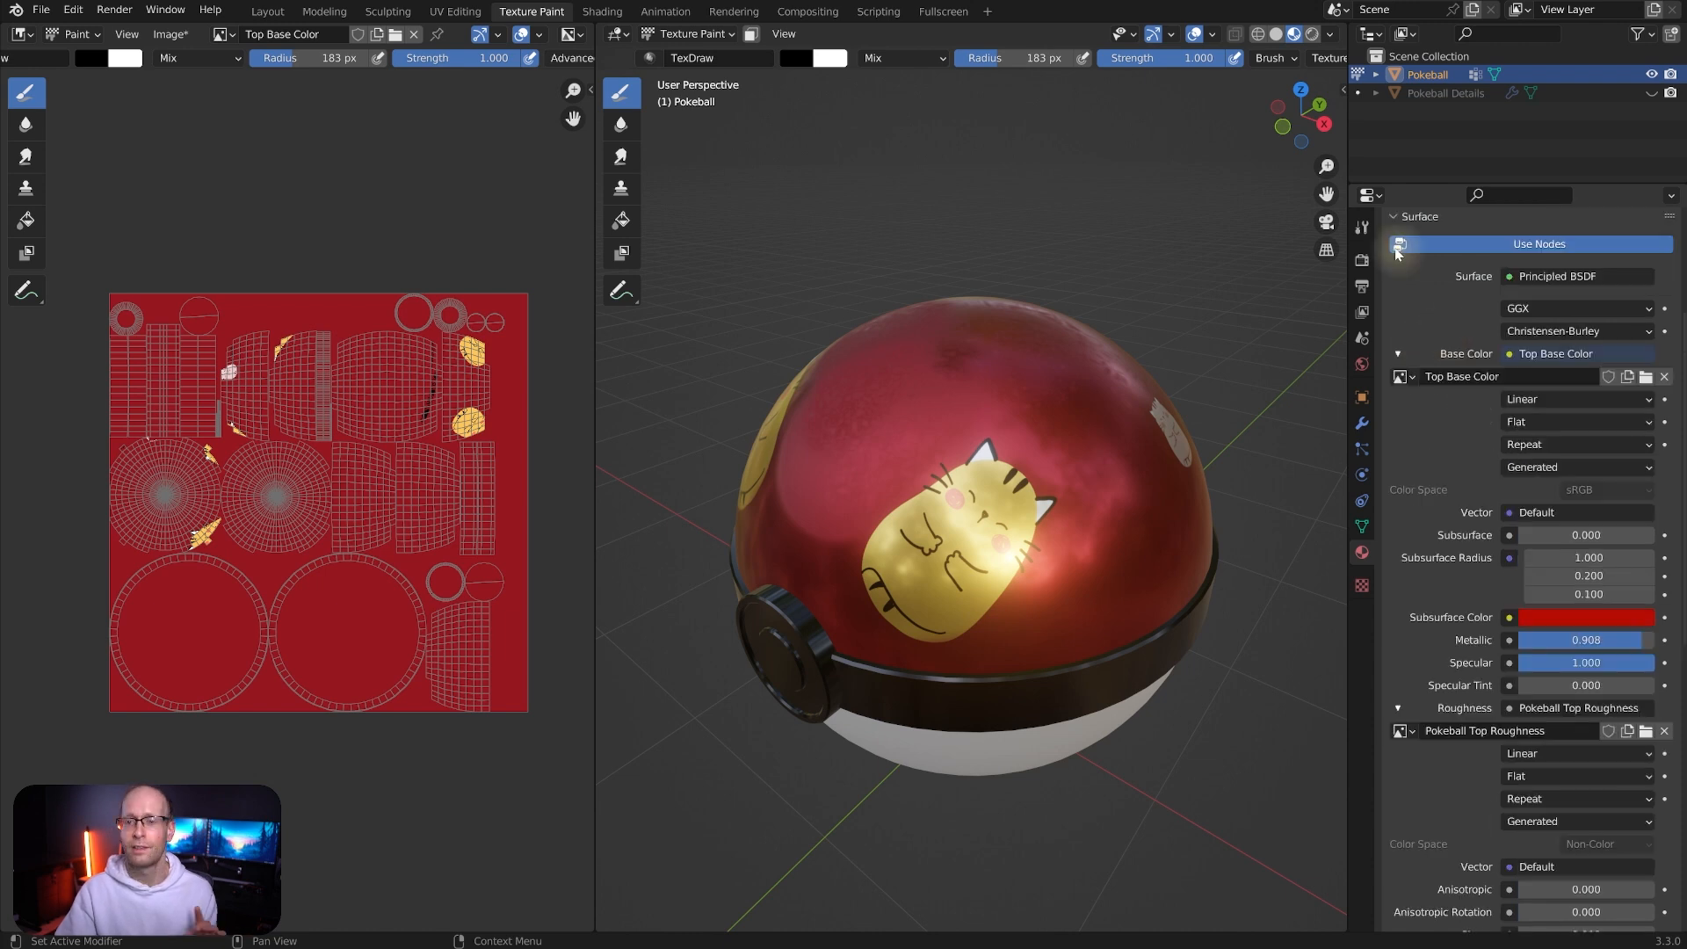
click(1362, 229)
scroll(1503, 400, up, 5)
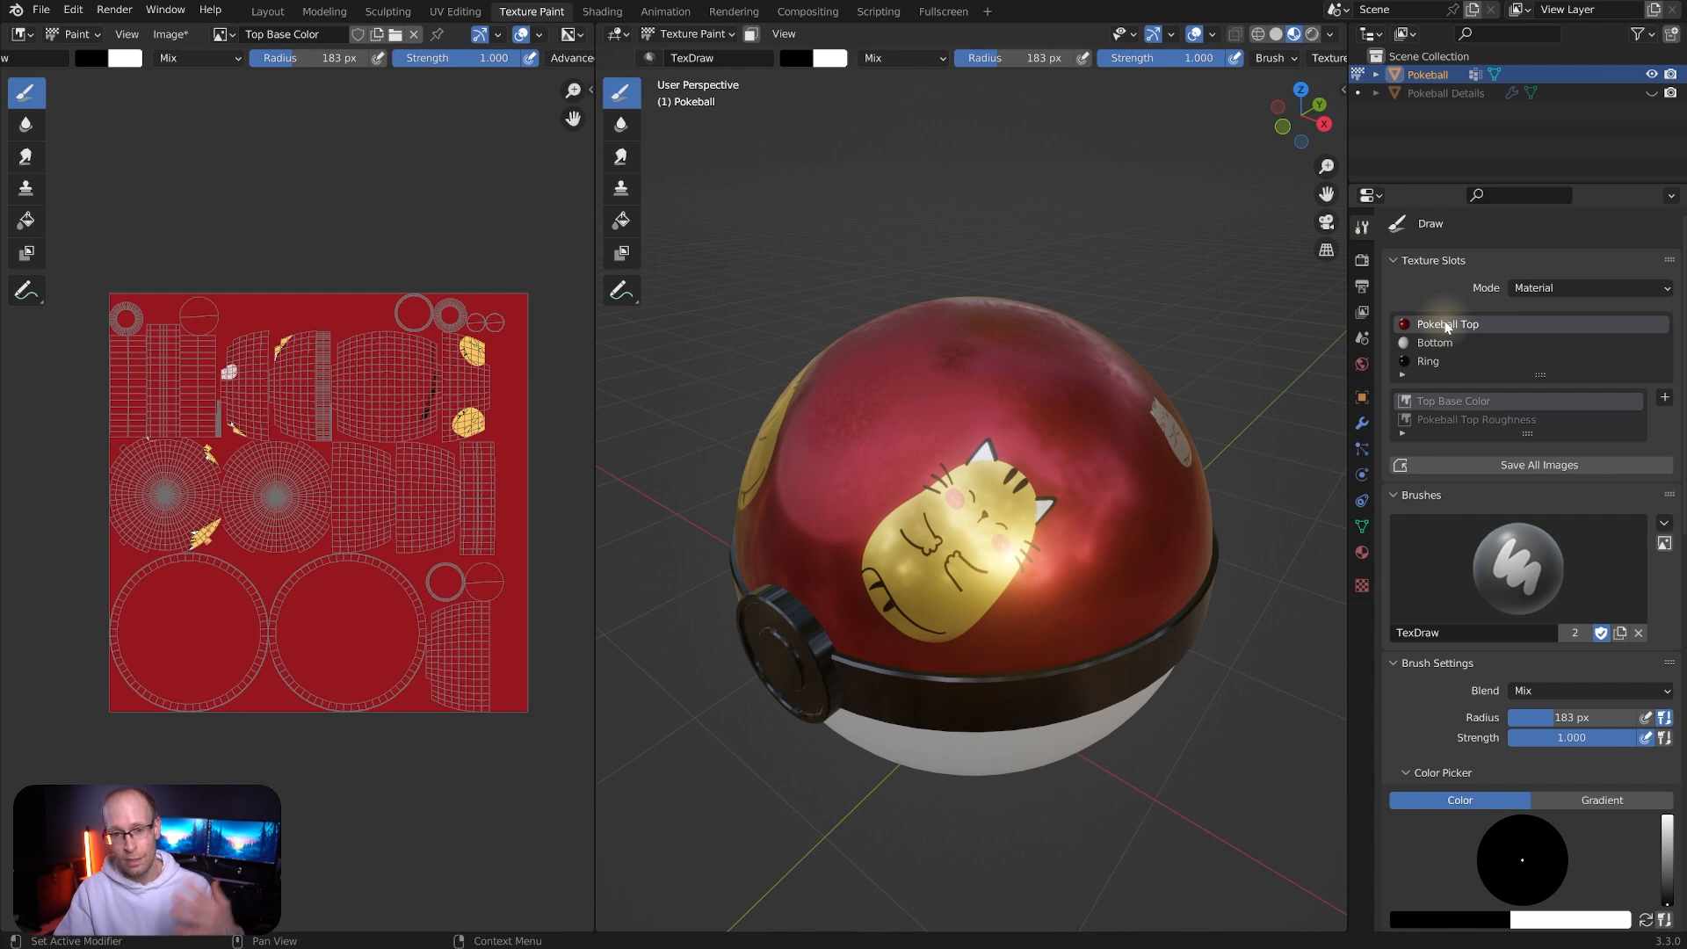
Inspect the textured Pokeball from its front button side
mouse_move(1195, 455)
middle_down()
mouse_move(1073, 603)
mouse_move(1018, 452)
mouse_move(1054, 510)
middle_up()
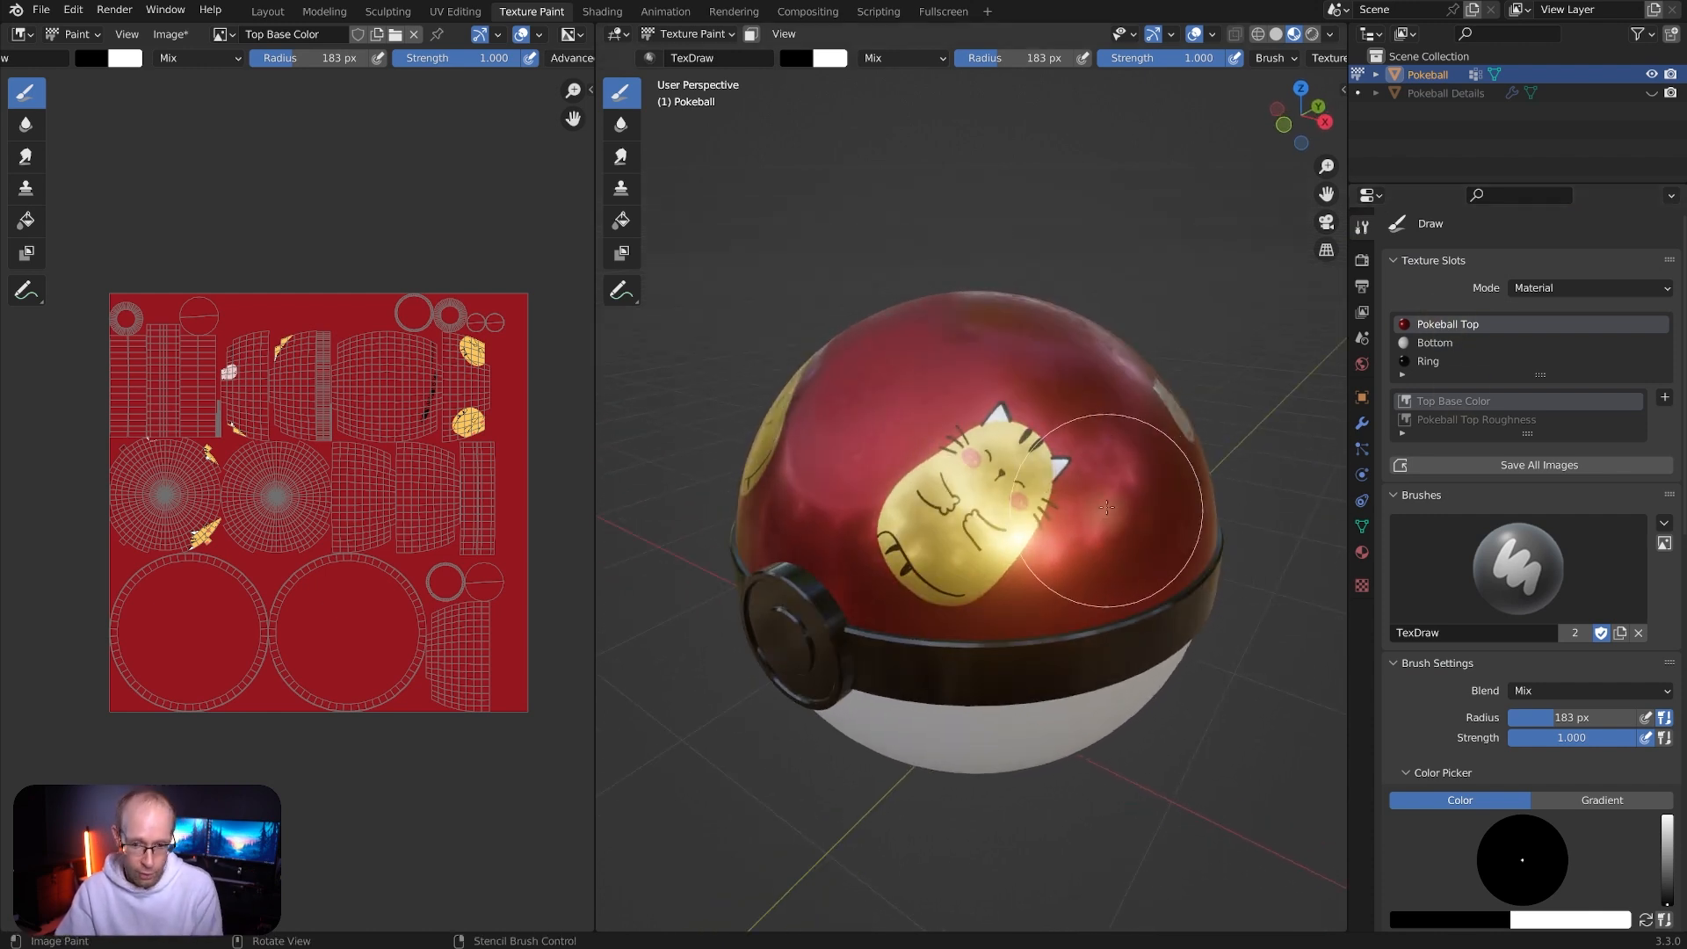
middle_drag(1099, 563, 932, 582)
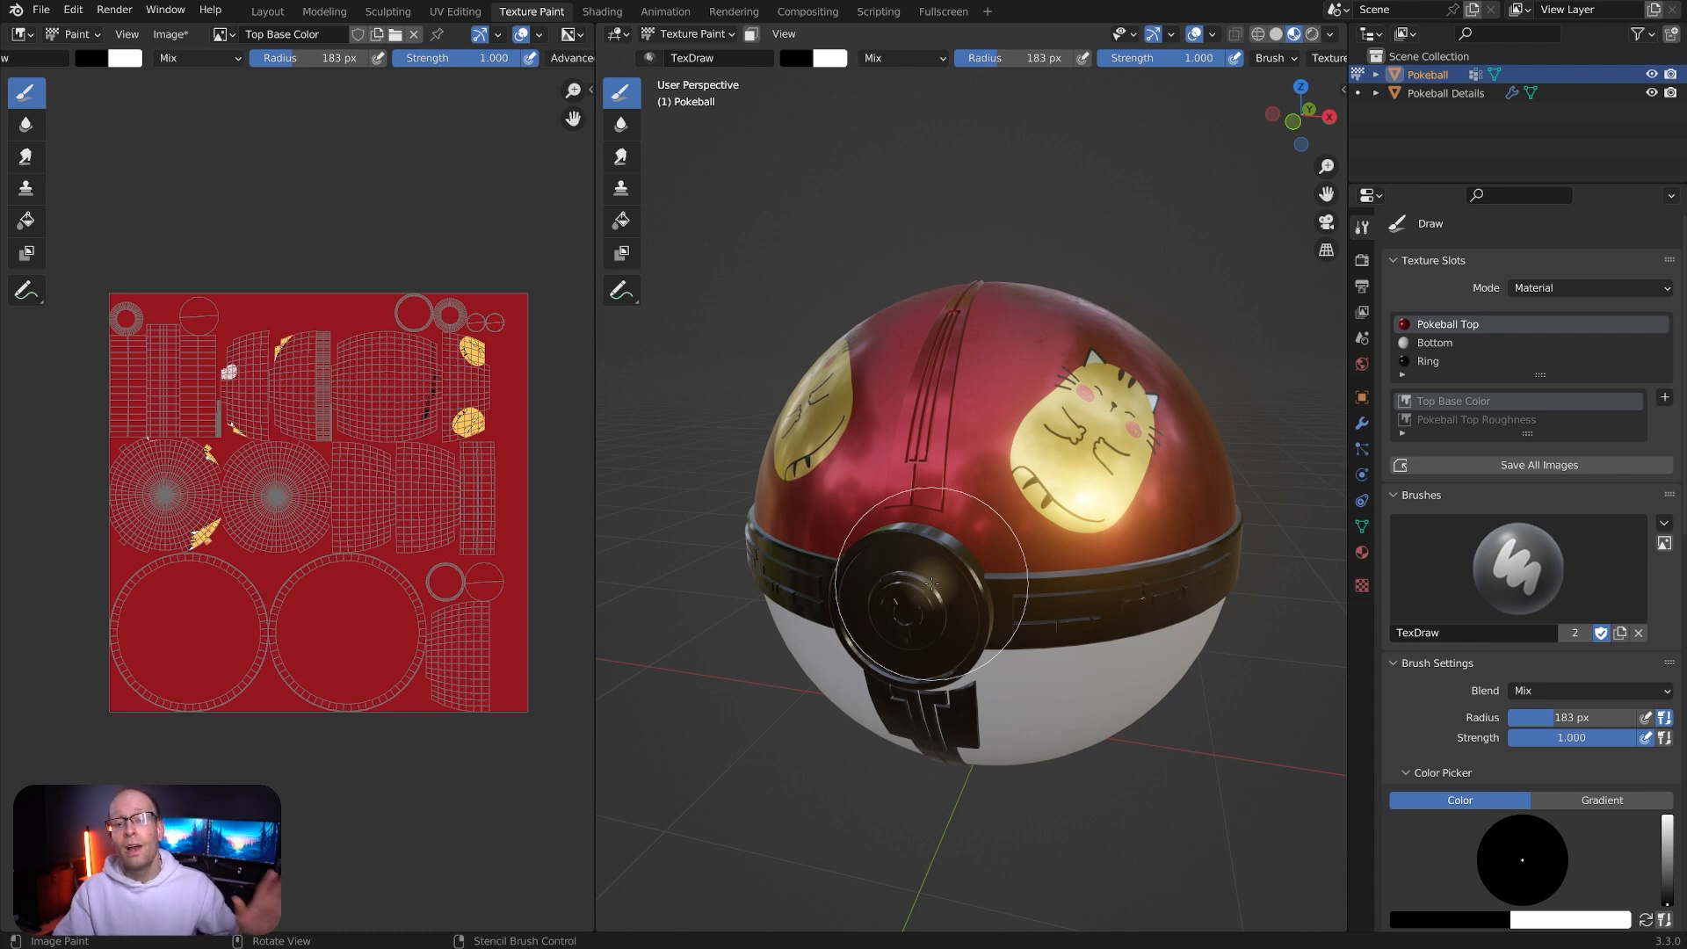